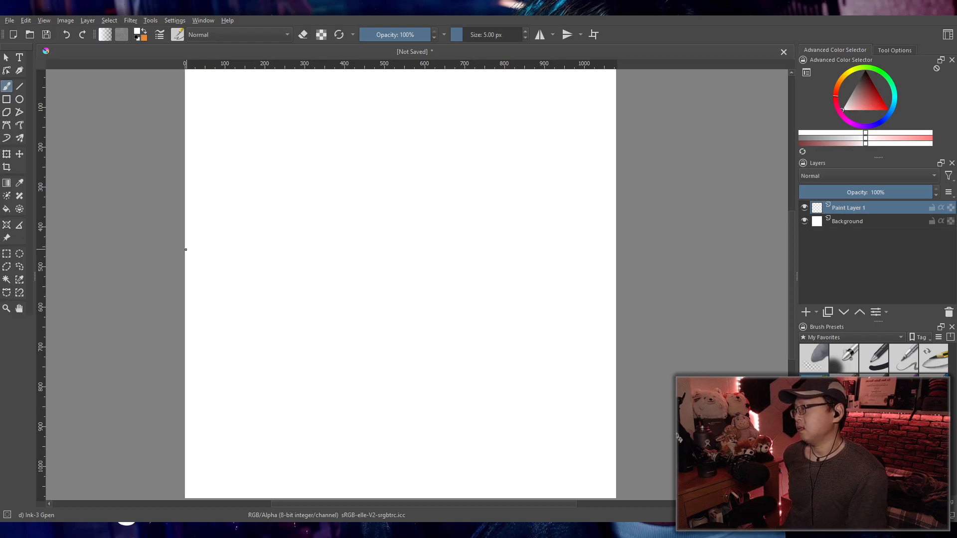
pyautogui.moveTo(629, 212); pyautogui.dragTo(624, 233)
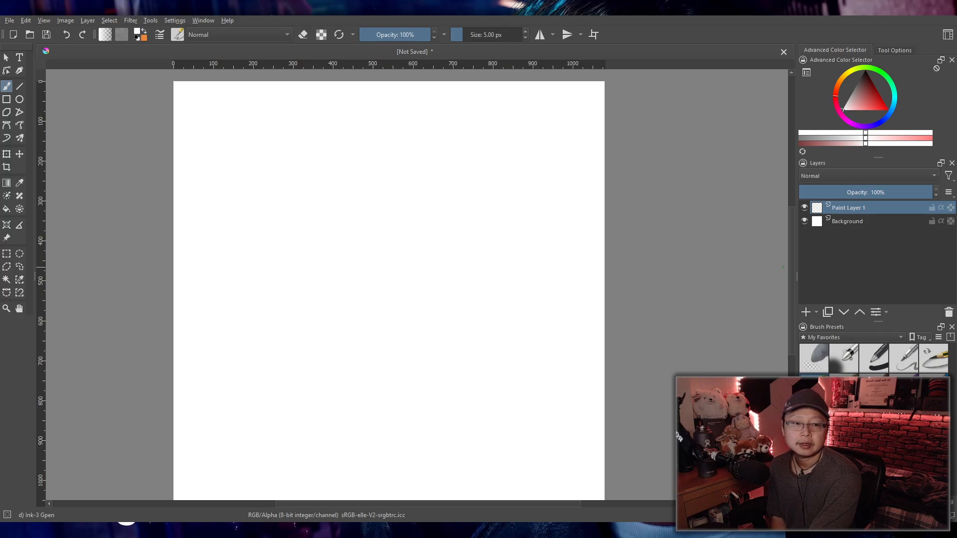
pyautogui.moveTo(587, 305)
pyautogui.mouseDown()
pyautogui.moveTo(596, 296)
pyautogui.moveTo(587, 301)
pyautogui.mouseUp()
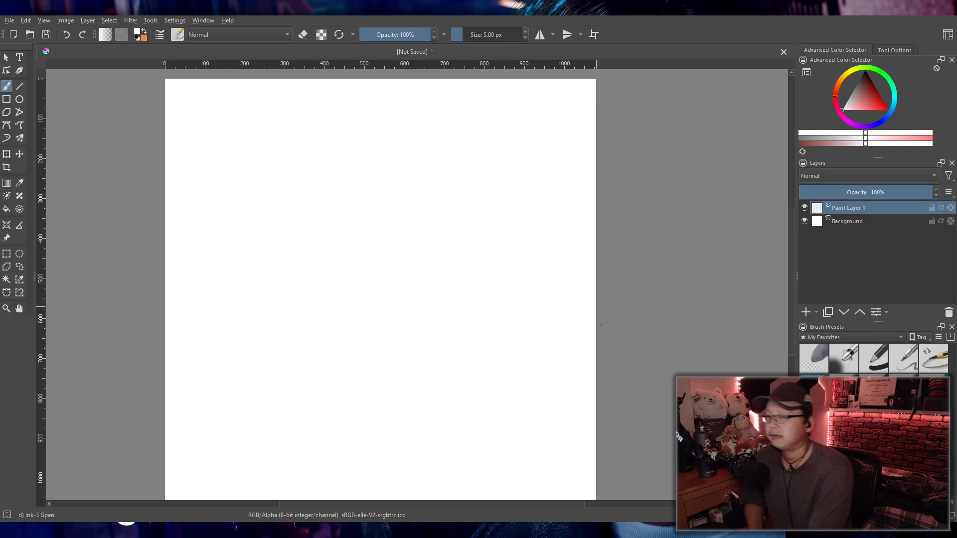
pyautogui.scroll(1, 449, 334)
pyautogui.moveTo(446, 333); pyautogui.dragTo(512, 358)
pyautogui.scroll(-1, 530, 343)
pyautogui.scroll(1, 534, 342)
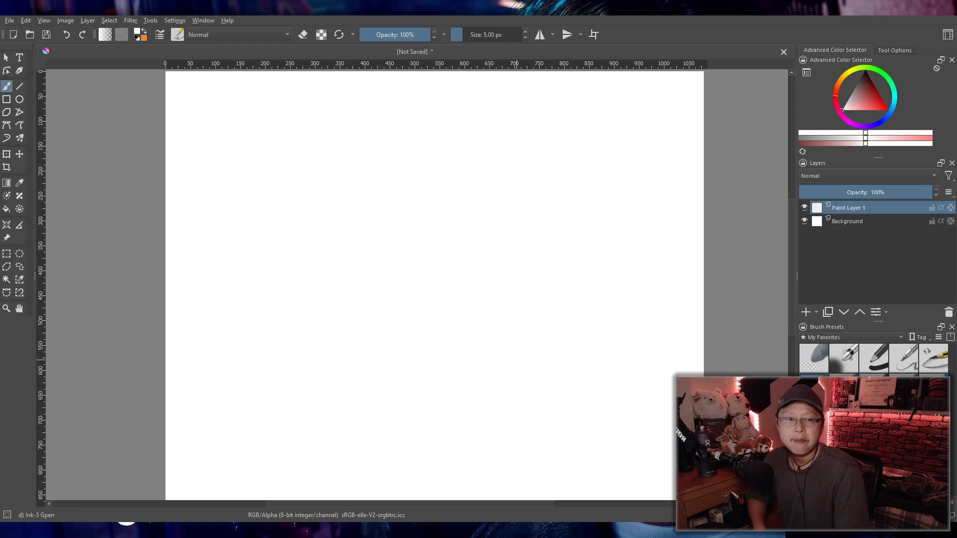
pyautogui.moveTo(512, 358); pyautogui.dragTo(512, 358)
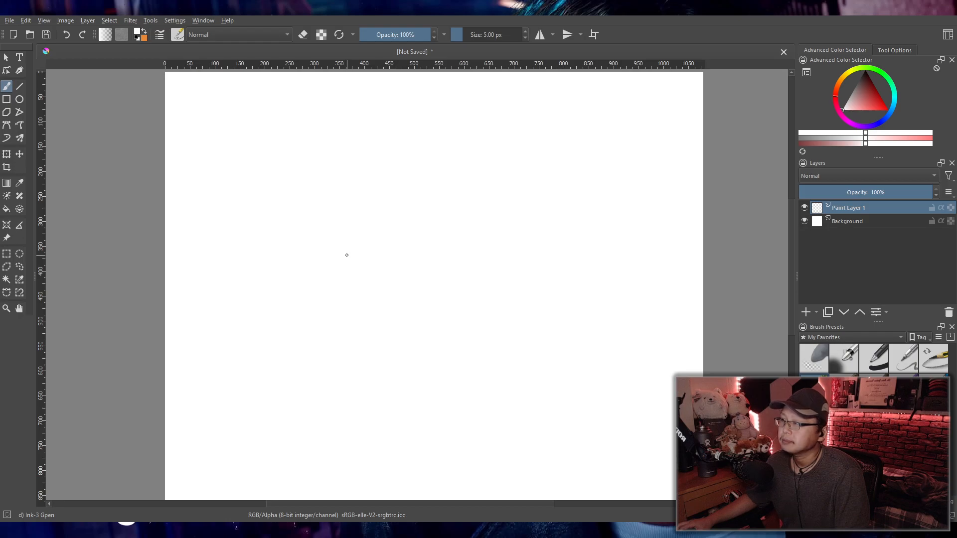
# - Switch to the straight Line tool and reset the painting colours to black foreground and white background
pyautogui.click(23, 87)
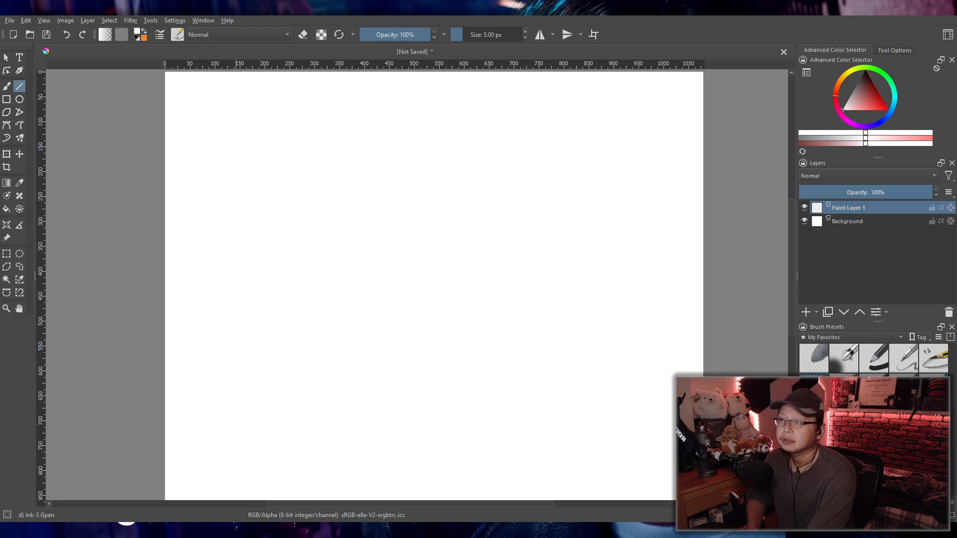
pyautogui.moveTo(716, 220); pyautogui.dragTo(688, 229)
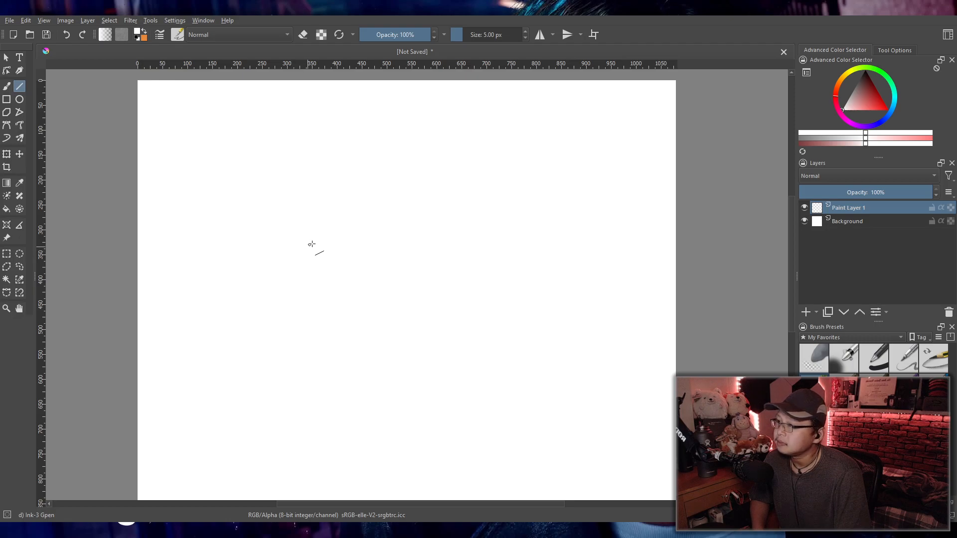
pyautogui.moveTo(316, 240); pyautogui.dragTo(405, 253)
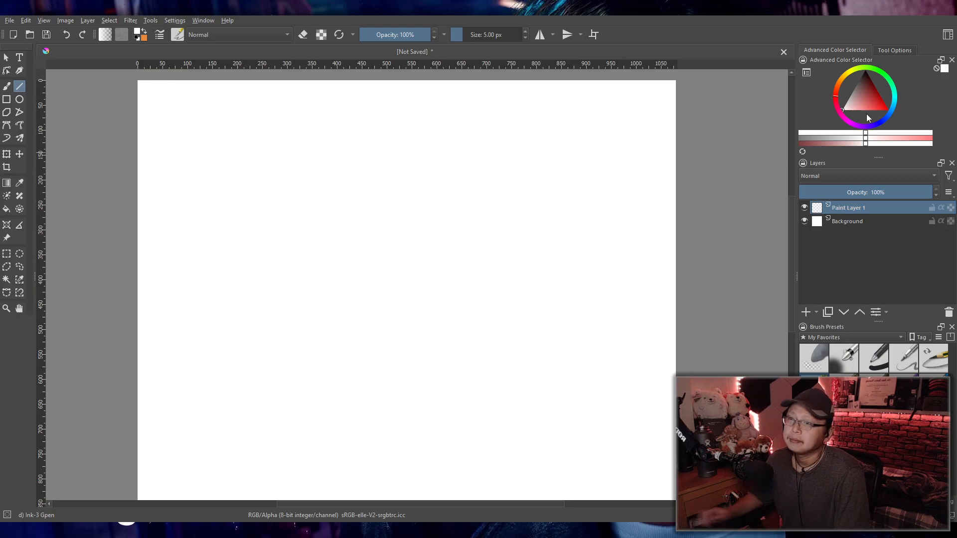
pyautogui.press('d')
# - Draw two straight lines meeting in a wide V, redrawing the second so it starts at the first one's end
pyautogui.moveTo(302, 229)
pyautogui.mouseDown()
pyautogui.moveTo(390, 249)
pyautogui.moveTo(389, 237)
pyautogui.mouseUp()
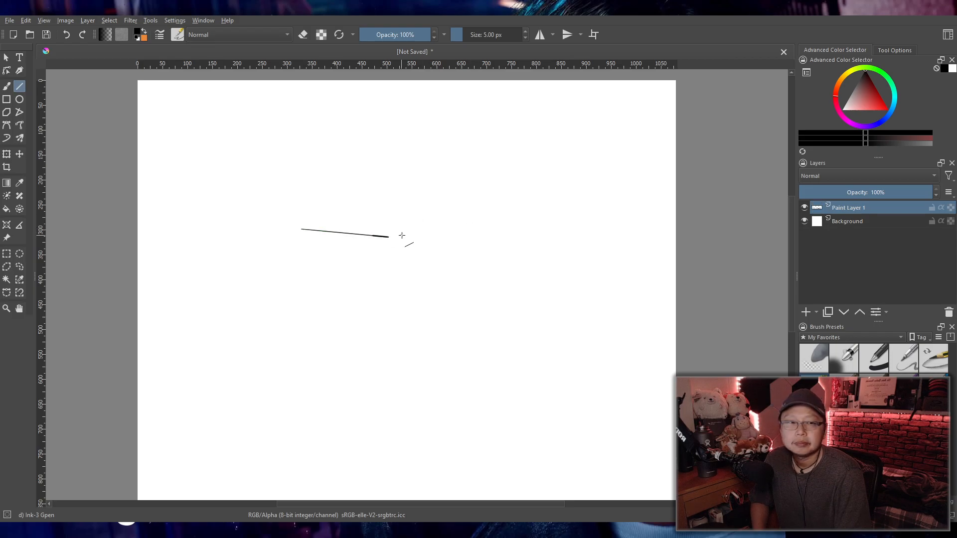
pyautogui.moveTo(390, 236); pyautogui.dragTo(442, 198)
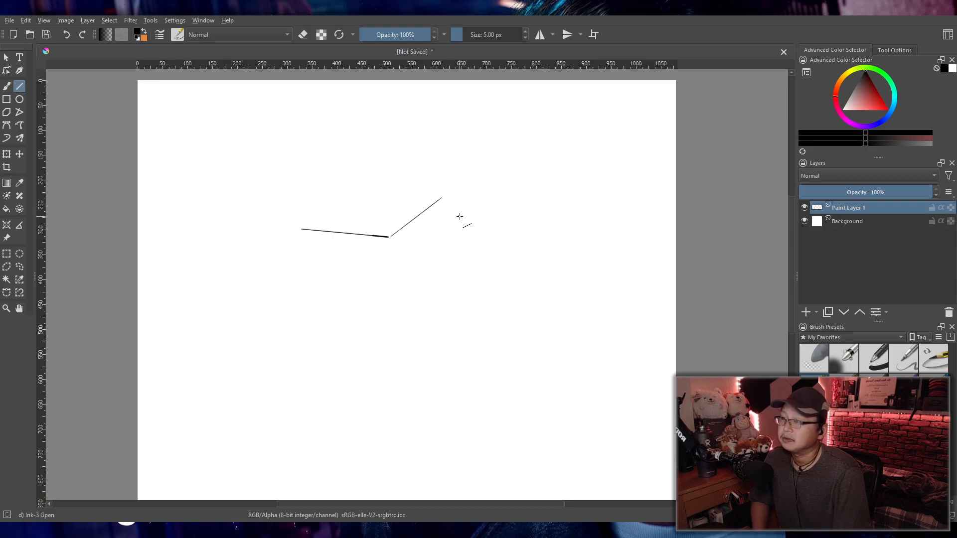
pyautogui.scroll(2, 460, 216)
pyautogui.moveTo(404, 252); pyautogui.dragTo(456, 301)
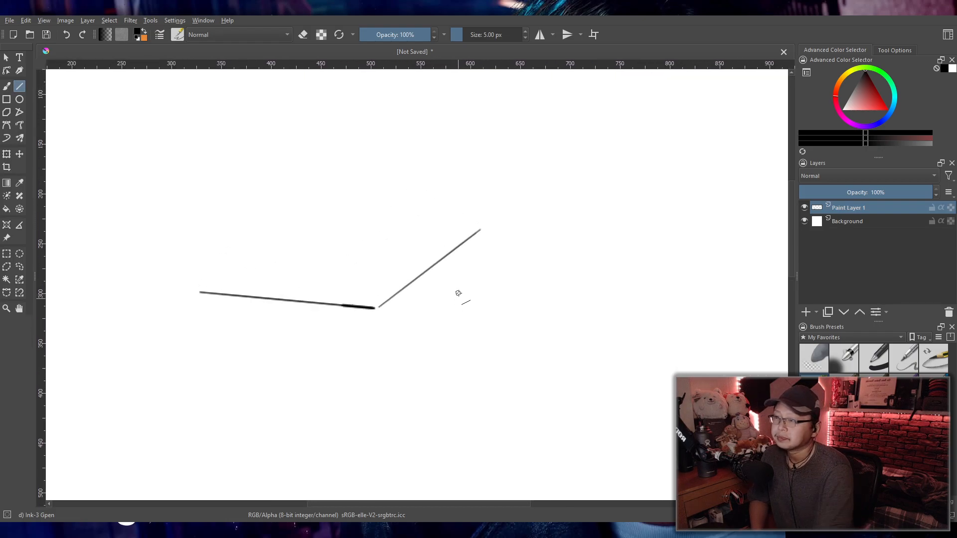
pyautogui.press('ctrl')
pyautogui.hotkey('ctrl', 'z')
pyautogui.moveTo(377, 308); pyautogui.dragTo(520, 199)
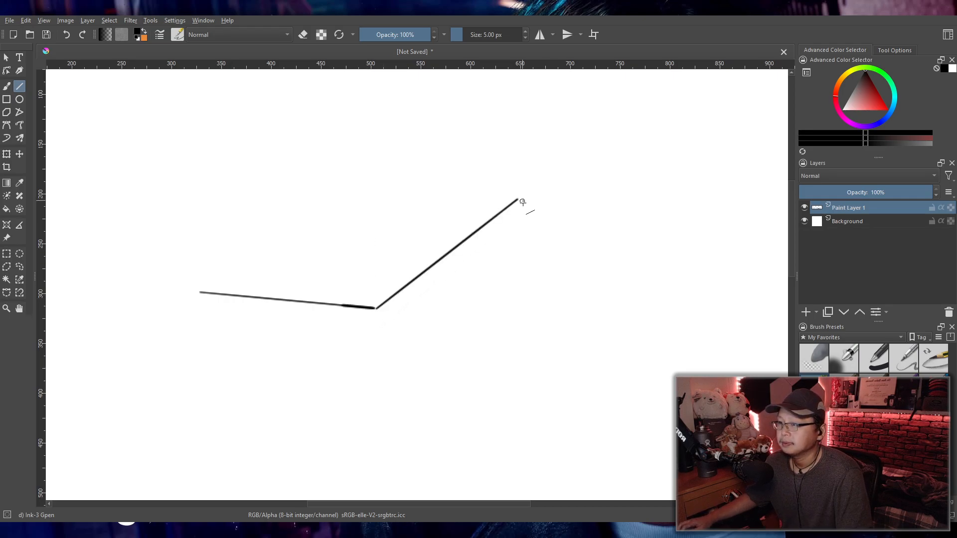
pyautogui.hotkey('ctrl', 'z')
pyautogui.moveTo(377, 309); pyautogui.dragTo(519, 204)
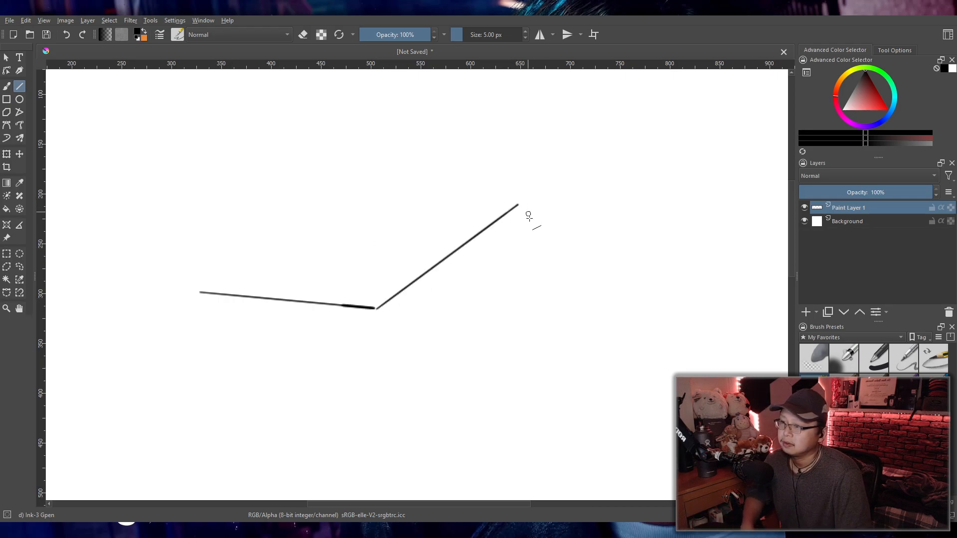
# - Undo both straight lines to leave Paint Layer 1 blank
pyautogui.hotkey('ctrl', 'z')
pyautogui.hotkey('ctrl', 'z')
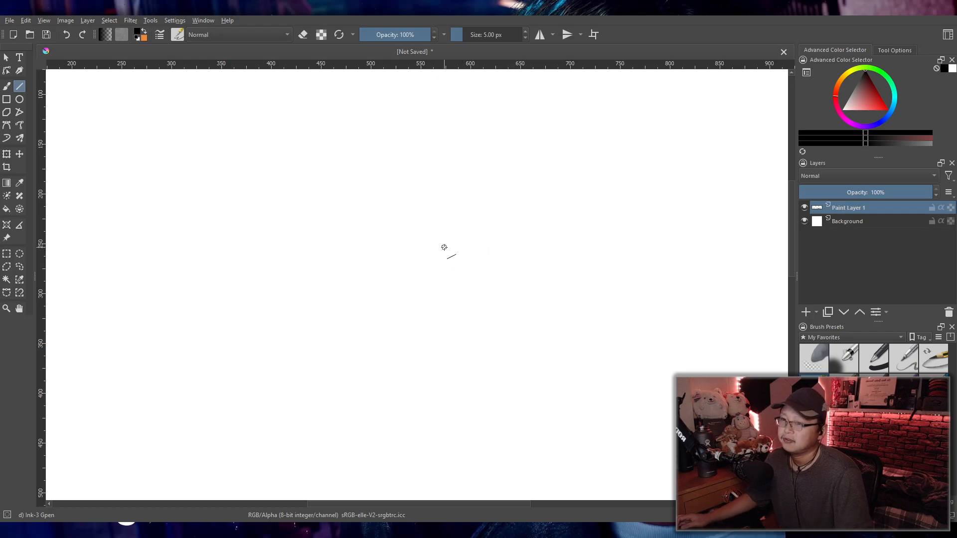
pyautogui.scroll(-3, 439, 257)
pyautogui.scroll(1, 424, 270)
pyautogui.moveTo(390, 282)
pyautogui.mouseDown()
pyautogui.moveTo(365, 292)
pyautogui.moveTo(408, 274)
pyautogui.moveTo(381, 281)
pyautogui.mouseUp()
pyautogui.scroll(1, 365, 292)
pyautogui.scroll(-1, 398, 283)
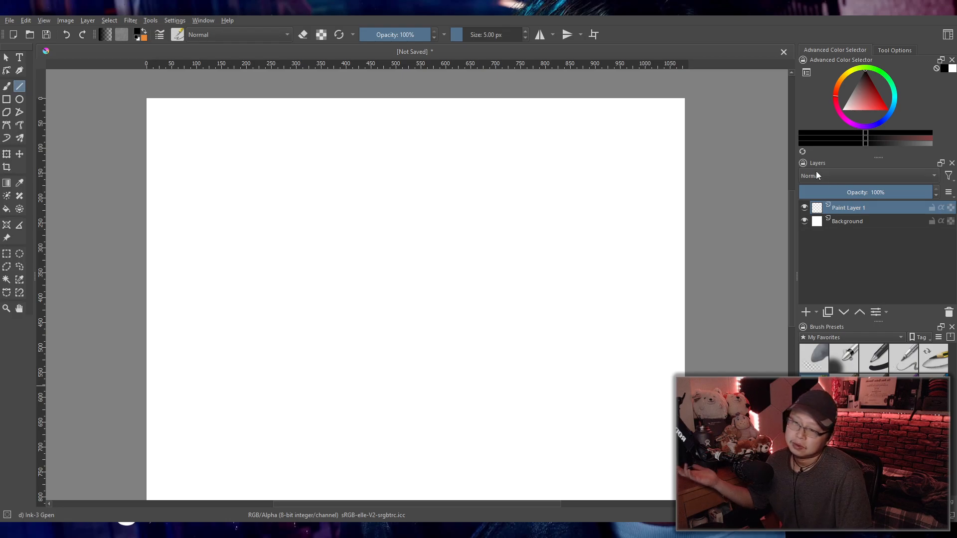
# - Sketch a wide arch across the upper canvas with loose, overlapping Freehand Brush strokes
pyautogui.click(6, 88)
pyautogui.moveTo(287, 301); pyautogui.dragTo(302, 250)
pyautogui.hotkey('ctrl', 'z')
pyautogui.moveTo(288, 304)
pyautogui.mouseDown()
pyautogui.moveTo(308, 235)
pyautogui.moveTo(291, 271)
pyautogui.moveTo(319, 228)
pyautogui.moveTo(311, 231)
pyautogui.moveTo(369, 191)
pyautogui.mouseUp()
pyautogui.moveTo(327, 214)
pyautogui.mouseDown()
pyautogui.moveTo(396, 182)
pyautogui.moveTo(434, 178)
pyautogui.moveTo(480, 196)
pyautogui.moveTo(526, 252)
pyautogui.mouseUp()
pyautogui.moveTo(497, 213)
pyautogui.mouseDown()
pyautogui.moveTo(539, 302)
pyautogui.moveTo(536, 276)
pyautogui.moveTo(499, 212)
pyautogui.moveTo(471, 192)
pyautogui.moveTo(387, 180)
pyautogui.moveTo(304, 244)
pyautogui.moveTo(282, 313)
pyautogui.moveTo(344, 205)
pyautogui.moveTo(438, 177)
pyautogui.moveTo(516, 231)
pyautogui.mouseUp()
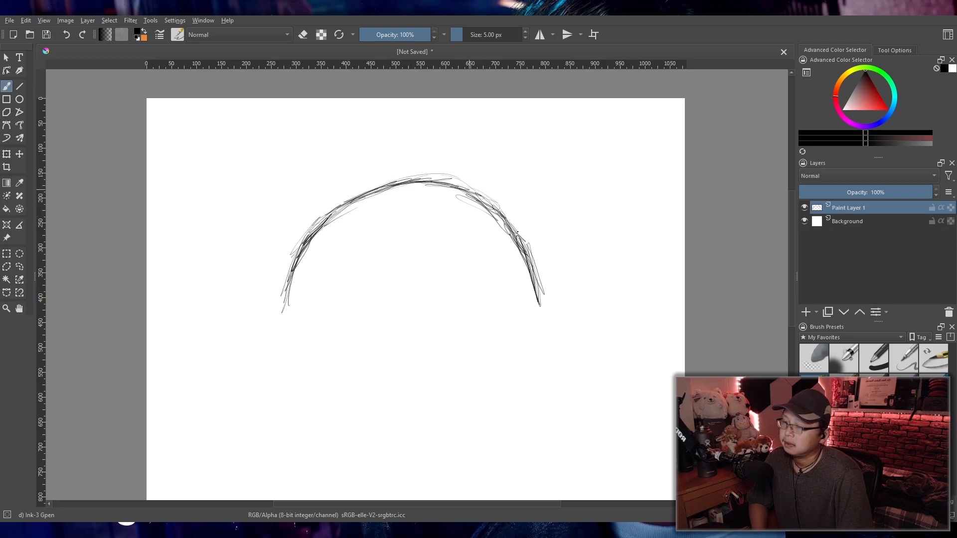
# - Thicken the arch by layering more searching strokes along both sides and the crown
pyautogui.moveTo(537, 281)
pyautogui.mouseDown()
pyautogui.moveTo(544, 306)
pyautogui.moveTo(528, 248)
pyautogui.moveTo(532, 283)
pyautogui.moveTo(488, 221)
pyautogui.moveTo(348, 204)
pyautogui.mouseUp()
pyautogui.moveTo(317, 237); pyautogui.dragTo(283, 308)
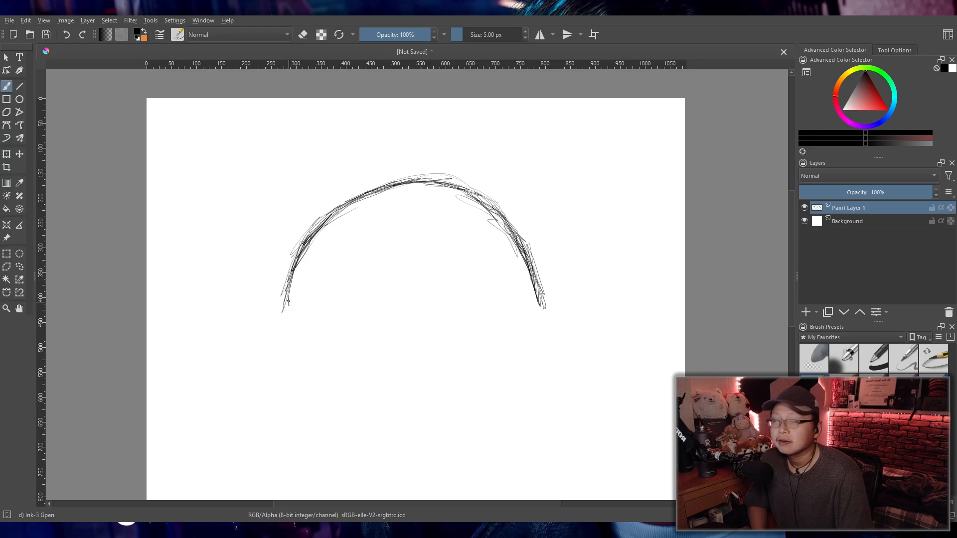
pyautogui.moveTo(287, 303)
pyautogui.mouseDown()
pyautogui.moveTo(308, 232)
pyautogui.moveTo(382, 191)
pyautogui.moveTo(459, 183)
pyautogui.moveTo(520, 228)
pyautogui.moveTo(533, 298)
pyautogui.moveTo(486, 200)
pyautogui.moveTo(362, 202)
pyautogui.moveTo(285, 287)
pyautogui.moveTo(306, 238)
pyautogui.moveTo(347, 205)
pyautogui.moveTo(403, 181)
pyautogui.moveTo(507, 221)
pyautogui.moveTo(542, 304)
pyautogui.moveTo(504, 228)
pyautogui.moveTo(456, 194)
pyautogui.moveTo(324, 212)
pyautogui.moveTo(294, 257)
pyautogui.moveTo(279, 312)
pyautogui.moveTo(359, 202)
pyautogui.moveTo(446, 175)
pyautogui.moveTo(519, 259)
pyautogui.moveTo(503, 233)
pyautogui.moveTo(399, 186)
pyautogui.moveTo(329, 230)
pyautogui.mouseUp()
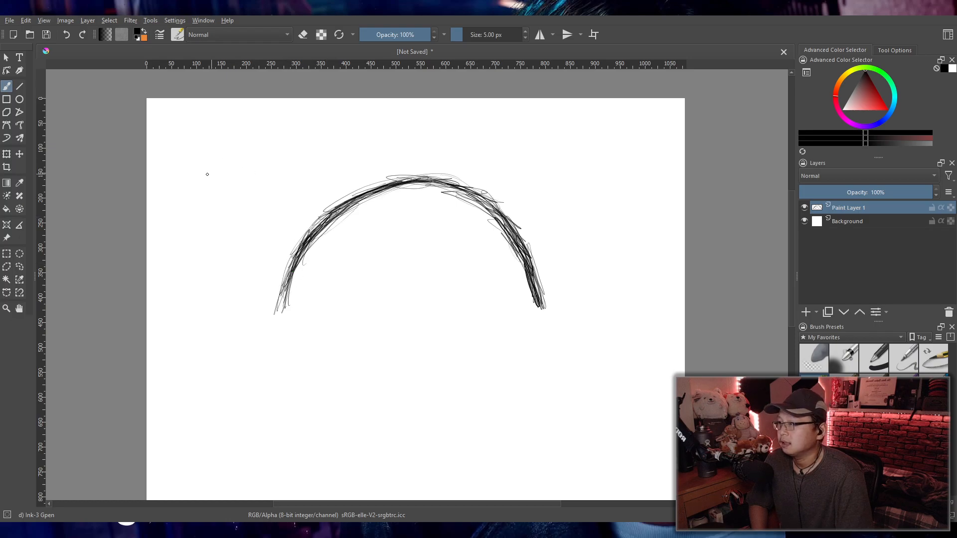
# - Handwrite SEARCH with a short mark beneath it beside the arch, and add light strokes along the arch's inner edge
pyautogui.moveTo(240, 159); pyautogui.dragTo(252, 145)
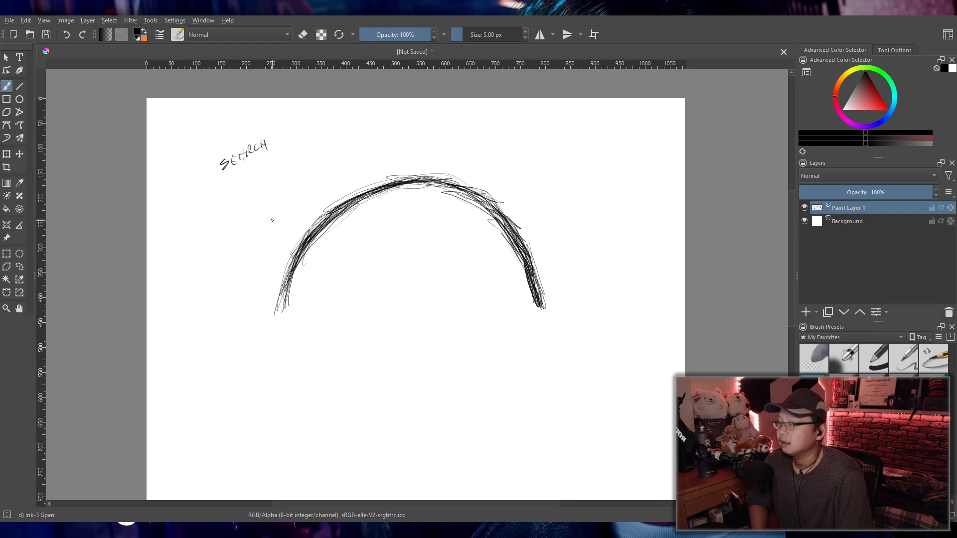
pyautogui.moveTo(251, 170); pyautogui.dragTo(260, 177)
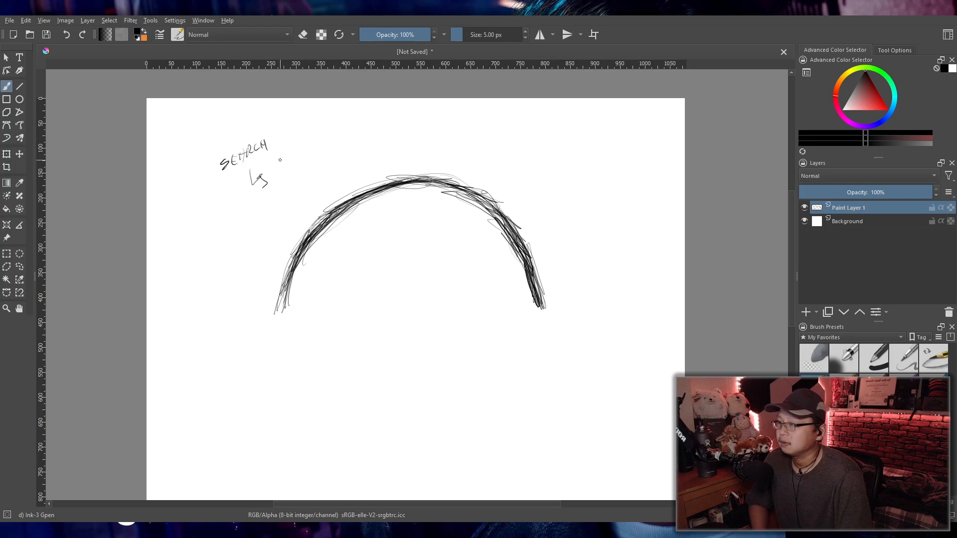
pyautogui.moveTo(296, 243)
pyautogui.mouseDown()
pyautogui.moveTo(351, 202)
pyautogui.moveTo(468, 197)
pyautogui.moveTo(526, 274)
pyautogui.mouseUp()
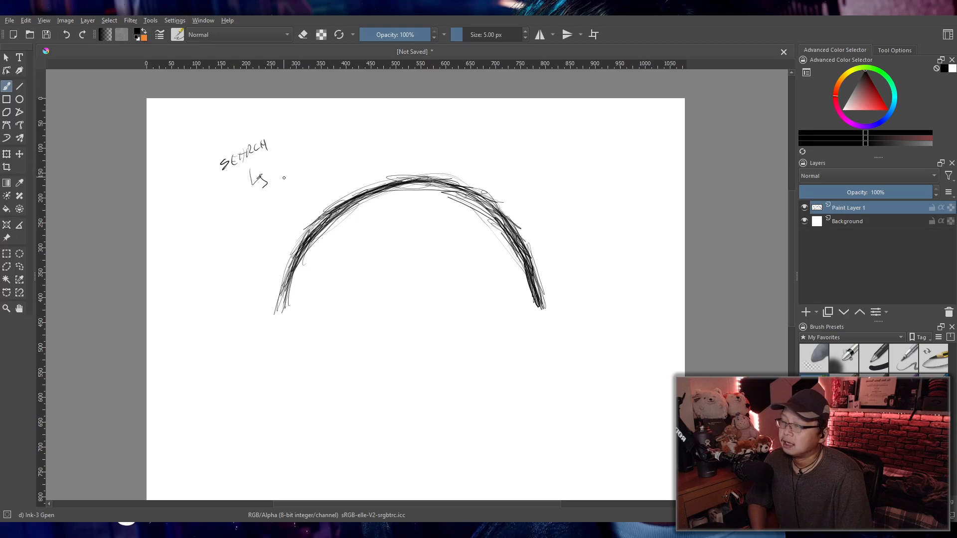
# - Undo the handwritten SEARCH note and the latest strokes added to the arch
pyautogui.hotkey('ctrl', 'z')
pyautogui.hotkey('ctrl', 'z')
pyautogui.hotkey('ctrl', 'z')
pyautogui.hotkey('ctrl', 'z')
pyautogui.hotkey('ctrl', 'z')
pyautogui.hotkey('ctrl', 'z')
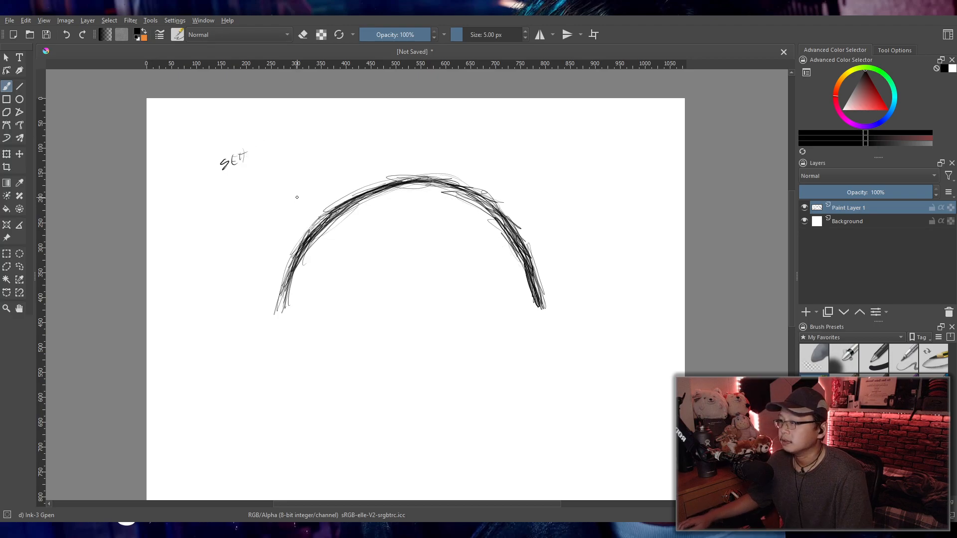
pyautogui.hotkey('ctrl', 'z')
pyautogui.hotkey('ctrl', 'z')
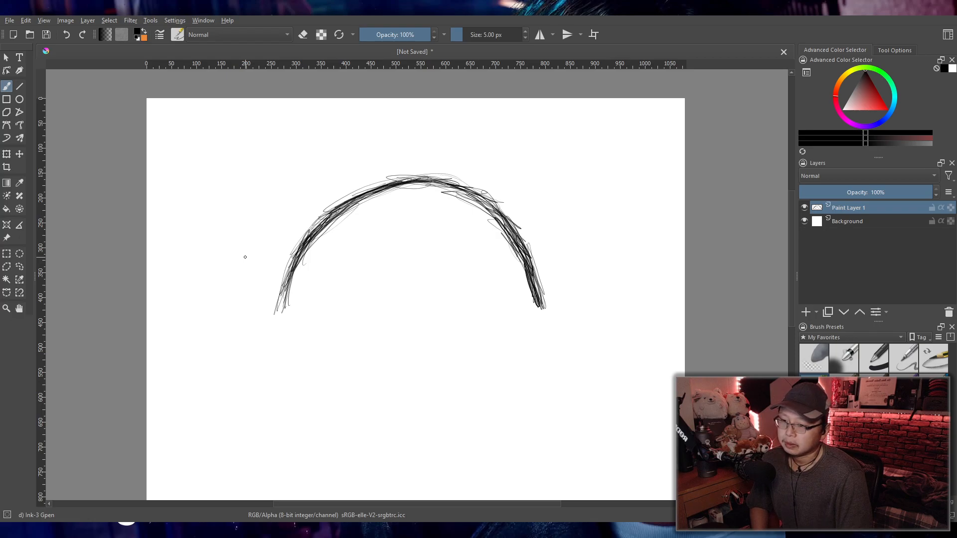
# - Hatch diagonal strokes outside the arch's upper-left shoulder, and mark them with an arrow and the handwritten word SEARCH
pyautogui.moveTo(319, 209); pyautogui.dragTo(289, 254)
pyautogui.moveTo(314, 189)
pyautogui.mouseDown()
pyautogui.moveTo(269, 244)
pyautogui.moveTo(264, 214)
pyautogui.mouseUp()
pyautogui.moveTo(291, 161); pyautogui.dragTo(281, 176)
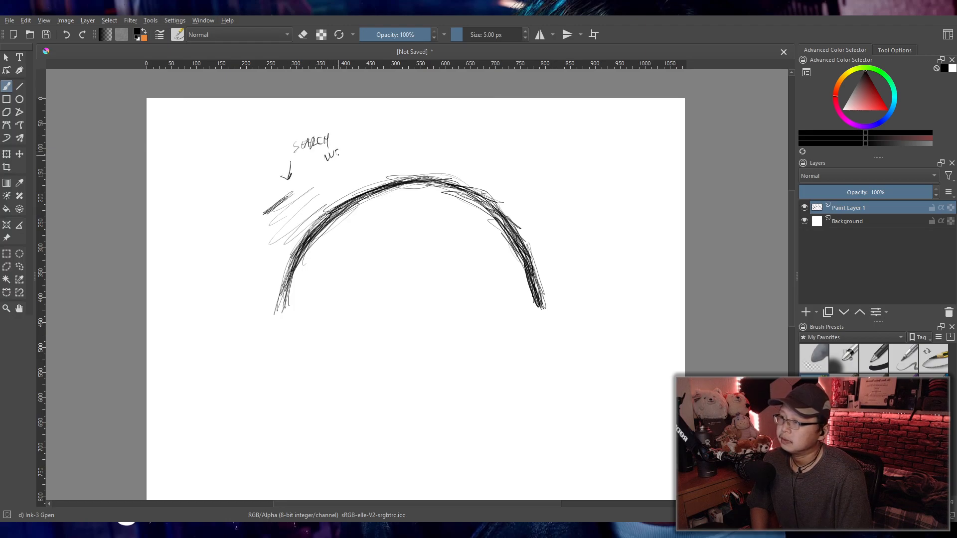
# - Handwrite WITH INTENT beside SEARCH, frame the words in a box and draw strokes linking the box to the arch
pyautogui.moveTo(361, 157); pyautogui.dragTo(368, 163)
pyautogui.moveTo(366, 157); pyautogui.dragTo(313, 198)
pyautogui.moveTo(408, 161)
pyautogui.mouseDown()
pyautogui.moveTo(315, 164)
pyautogui.moveTo(409, 129)
pyautogui.moveTo(417, 174)
pyautogui.mouseUp()
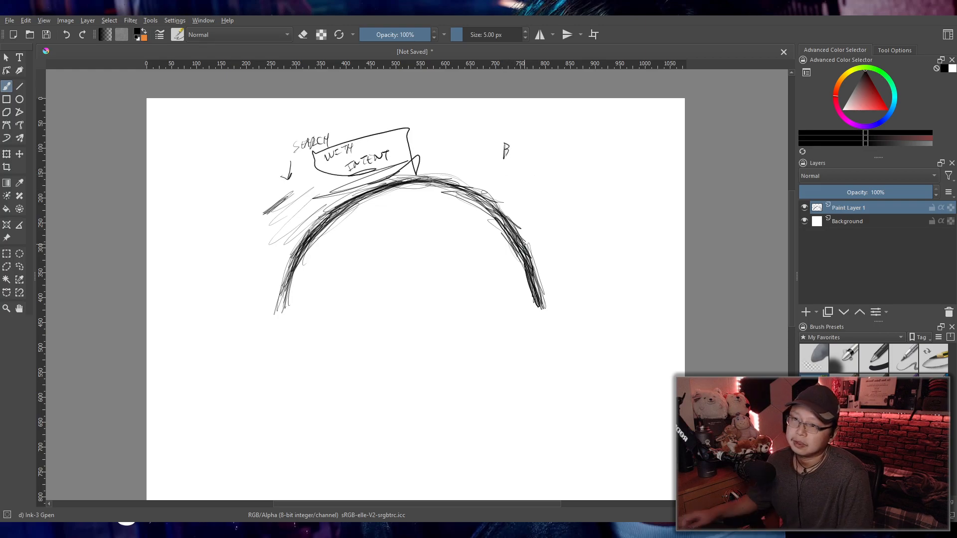
# - Clear the arch and notes from Paint Layer 1 with the 60 px Eraser Soft brush, and return to the ink brush
pyautogui.hotkey('ctrl', 'z')
pyautogui.click(809, 361)
pyautogui.moveTo(528, 318)
pyautogui.mouseDown()
pyautogui.moveTo(546, 290)
pyautogui.moveTo(549, 339)
pyautogui.moveTo(554, 293)
pyautogui.moveTo(524, 237)
pyautogui.moveTo(486, 203)
pyautogui.moveTo(482, 217)
pyautogui.moveTo(514, 249)
pyautogui.moveTo(450, 196)
pyautogui.moveTo(480, 211)
pyautogui.moveTo(456, 168)
pyautogui.moveTo(439, 160)
pyautogui.moveTo(379, 180)
pyautogui.moveTo(311, 232)
pyautogui.moveTo(294, 289)
pyautogui.moveTo(277, 303)
pyautogui.moveTo(322, 210)
pyautogui.moveTo(357, 183)
pyautogui.moveTo(285, 216)
pyautogui.moveTo(252, 218)
pyautogui.moveTo(332, 134)
pyautogui.moveTo(292, 141)
pyautogui.moveTo(354, 140)
pyautogui.moveTo(318, 169)
pyautogui.moveTo(418, 156)
pyautogui.mouseUp()
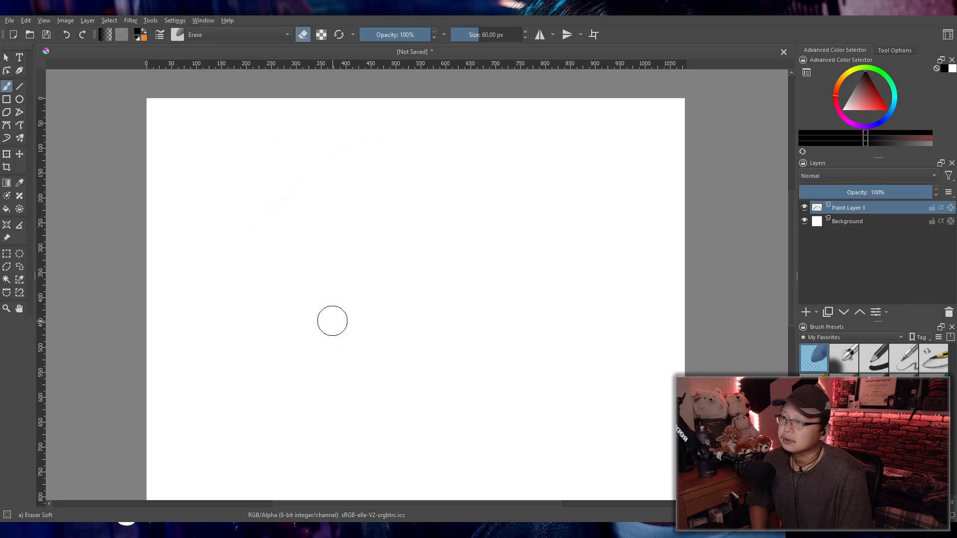
pyautogui.press('e')
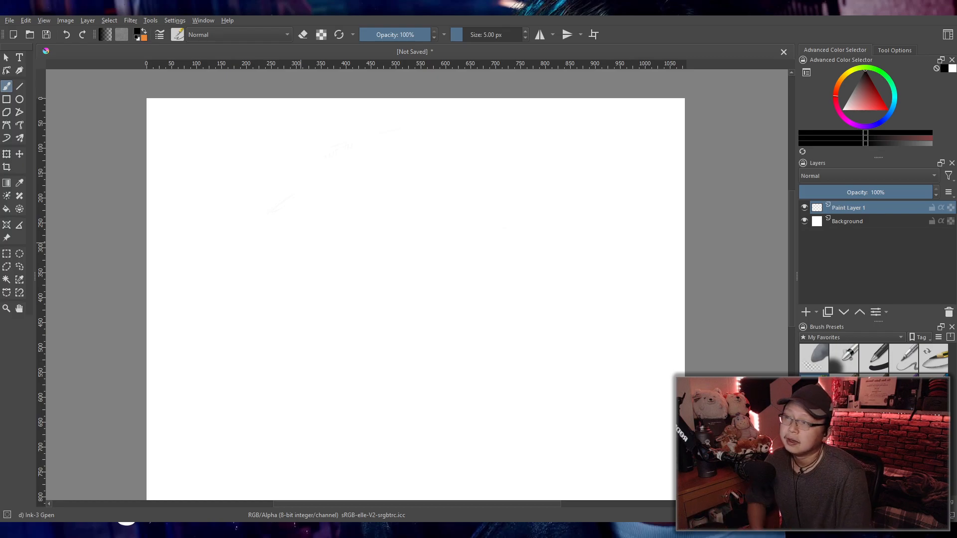
# - Sketch a rising diagonal line mid-canvas from many overlapping freehand strokes
pyautogui.moveTo(305, 285); pyautogui.dragTo(424, 215)
pyautogui.moveTo(312, 278)
pyautogui.mouseDown()
pyautogui.moveTo(422, 212)
pyautogui.moveTo(342, 250)
pyautogui.moveTo(433, 210)
pyautogui.mouseUp()
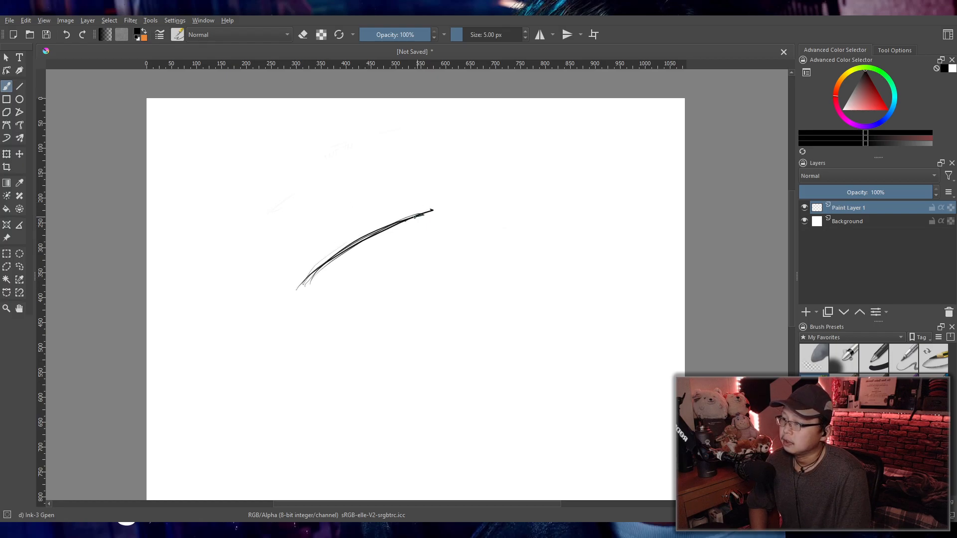
pyautogui.moveTo(303, 287); pyautogui.dragTo(442, 204)
pyautogui.moveTo(306, 285); pyautogui.dragTo(452, 178)
pyautogui.moveTo(415, 207); pyautogui.dragTo(304, 283)
pyautogui.moveTo(446, 180)
pyautogui.mouseDown()
pyautogui.moveTo(339, 263)
pyautogui.moveTo(476, 192)
pyautogui.mouseUp()
# - Sketch a second rising diagonal line below the first with a few long, overlapping strokes
pyautogui.moveTo(310, 315)
pyautogui.mouseDown()
pyautogui.moveTo(477, 247)
pyautogui.moveTo(513, 244)
pyautogui.mouseUp()
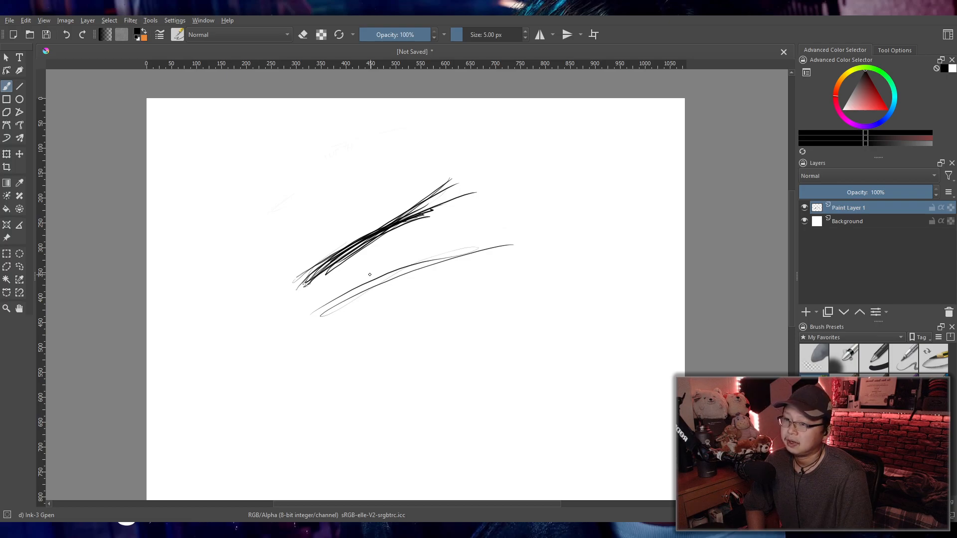
pyautogui.moveTo(313, 317)
pyautogui.mouseDown()
pyautogui.moveTo(481, 247)
pyautogui.moveTo(491, 235)
pyautogui.mouseUp()
pyautogui.moveTo(341, 308)
pyautogui.mouseDown()
pyautogui.moveTo(515, 220)
pyautogui.moveTo(495, 231)
pyautogui.mouseUp()
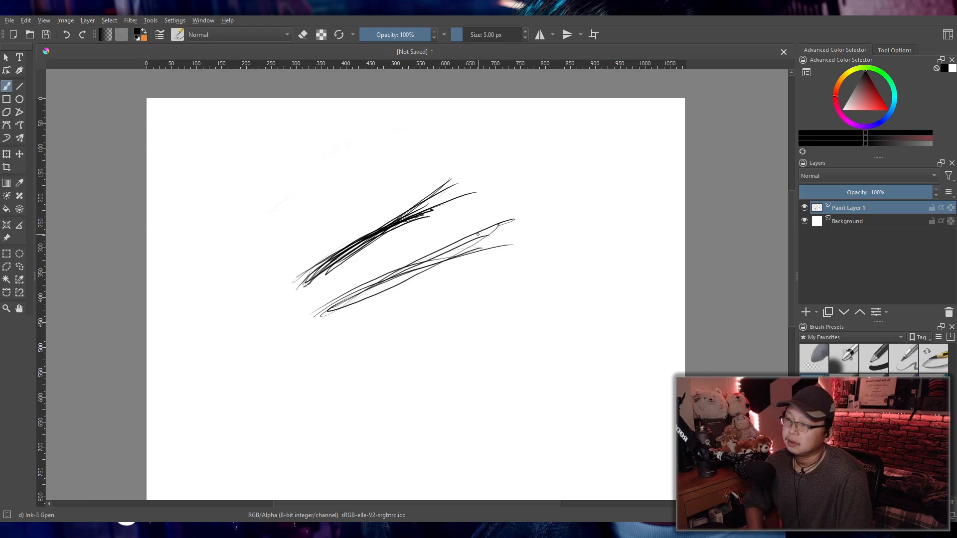
# - Erase both sketched diagonal lines with the 60 px Eraser Soft brush, and return to the ink brush
pyautogui.click(814, 358)
pyautogui.moveTo(505, 272)
pyautogui.mouseDown()
pyautogui.moveTo(522, 235)
pyautogui.moveTo(546, 230)
pyautogui.moveTo(455, 239)
pyautogui.moveTo(426, 263)
pyautogui.moveTo(452, 257)
pyautogui.moveTo(470, 238)
pyautogui.moveTo(285, 328)
pyautogui.moveTo(336, 257)
pyautogui.moveTo(437, 208)
pyautogui.moveTo(388, 238)
pyautogui.moveTo(455, 182)
pyautogui.moveTo(436, 195)
pyautogui.mouseUp()
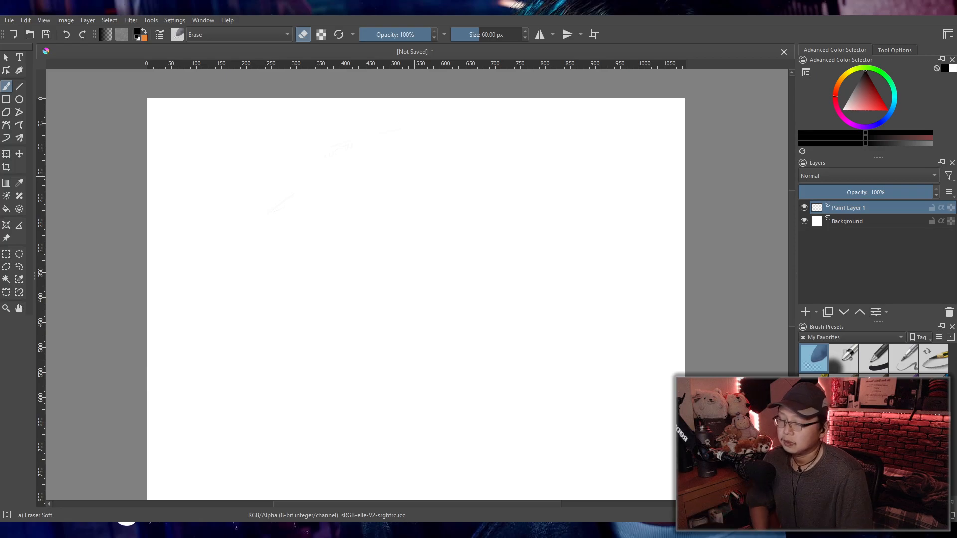
pyautogui.press('e')
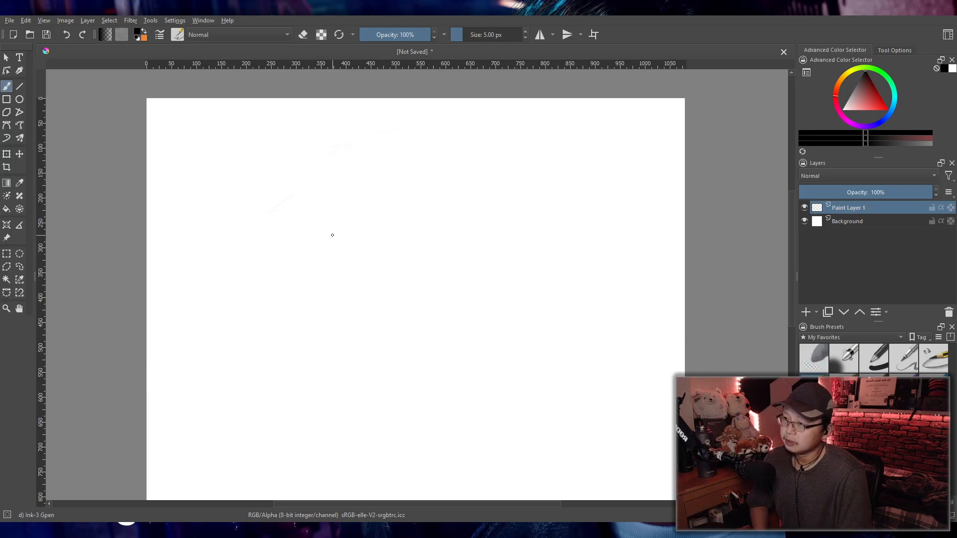
pyautogui.moveTo(412, 159); pyautogui.dragTo(287, 282)
pyautogui.moveTo(462, 175); pyautogui.dragTo(268, 294)
pyautogui.moveTo(442, 196); pyautogui.dragTo(298, 283)
pyautogui.hotkey('ctrl', 'z')
pyautogui.hotkey('ctrl', 'z')
pyautogui.hotkey('ctrl', 'z')
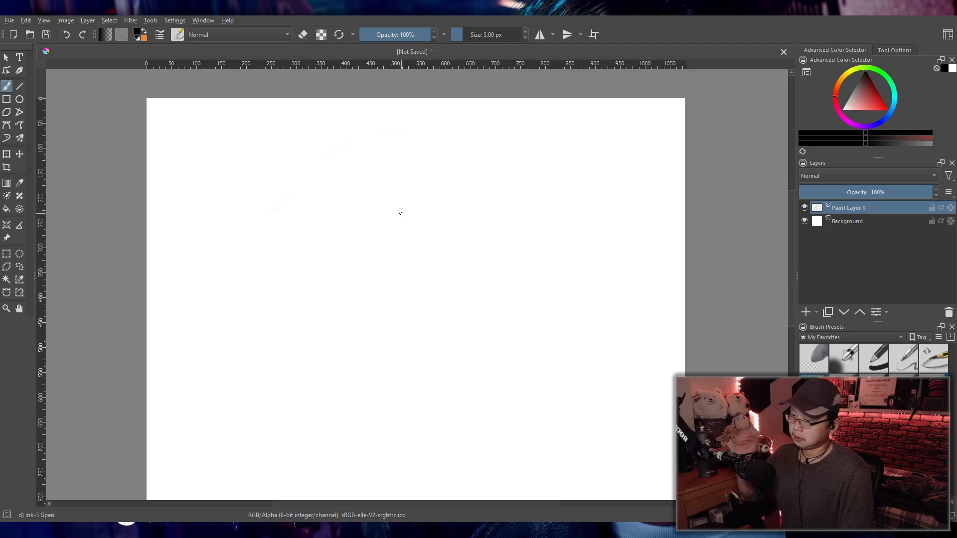
# - Handwrite INTENFUL near the canvas's upper left, underline it repeatedly and frame it with a rough box
pyautogui.moveTo(283, 170)
pyautogui.mouseDown()
pyautogui.moveTo(293, 180)
pyautogui.moveTo(303, 167)
pyautogui.moveTo(310, 174)
pyautogui.moveTo(328, 159)
pyautogui.moveTo(338, 157)
pyautogui.moveTo(334, 169)
pyautogui.moveTo(360, 159)
pyautogui.moveTo(259, 209)
pyautogui.mouseUp()
pyautogui.moveTo(369, 165)
pyautogui.mouseDown()
pyautogui.moveTo(282, 197)
pyautogui.moveTo(269, 212)
pyautogui.mouseUp()
pyautogui.moveTo(264, 172); pyautogui.dragTo(387, 124)
pyautogui.moveTo(388, 129); pyautogui.dragTo(404, 174)
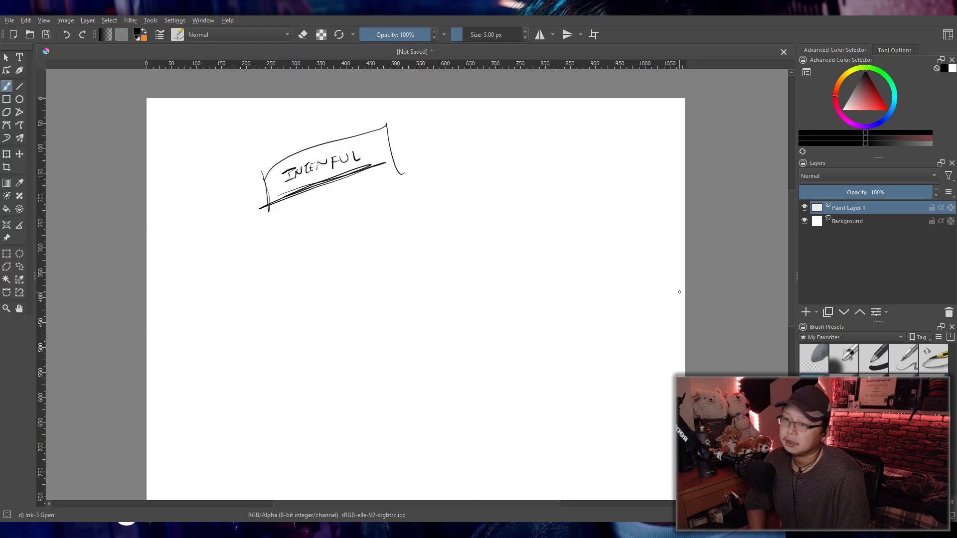
# - Erase the framed INTENFUL note with the 60 px Eraser Soft brush, and return to the ink brush
pyautogui.click(812, 353)
pyautogui.moveTo(393, 164)
pyautogui.mouseDown()
pyautogui.moveTo(374, 177)
pyautogui.moveTo(414, 152)
pyautogui.moveTo(371, 148)
pyautogui.moveTo(260, 165)
pyautogui.moveTo(322, 162)
pyautogui.moveTo(265, 213)
pyautogui.mouseUp()
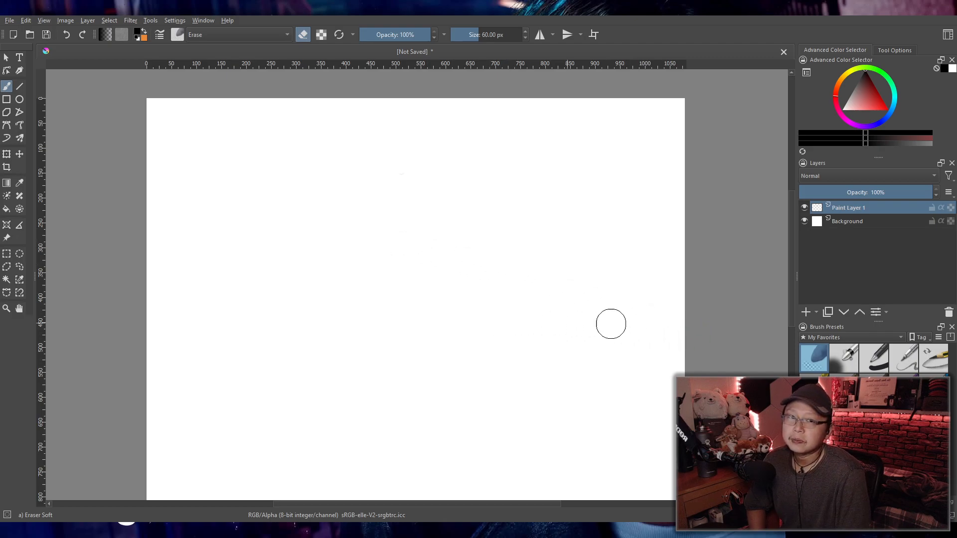
pyautogui.press('e')
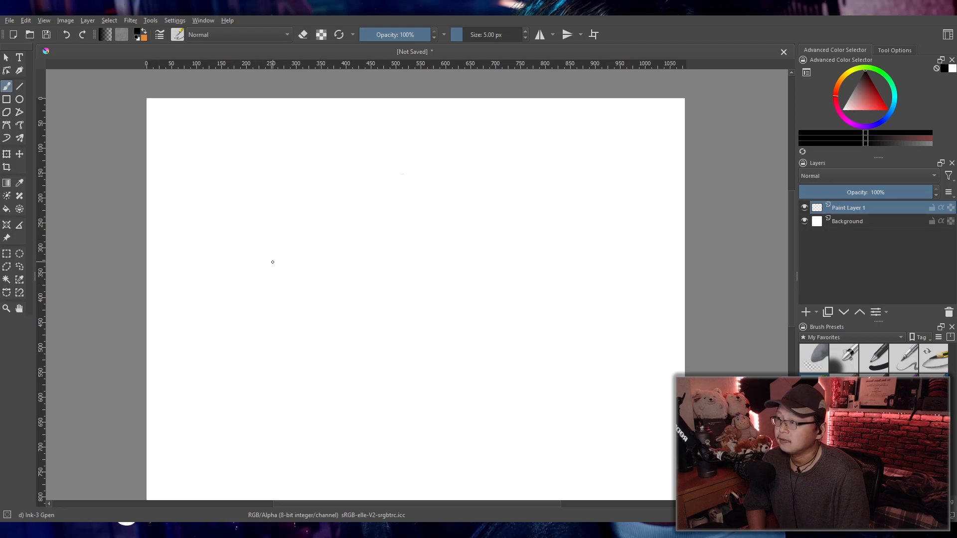
# - Sketch a tall arch with loose overlapping strokes and annotate its right side with an arrow, TOOL EXPLORATION and SEARCHING
pyautogui.moveTo(295, 247)
pyautogui.mouseDown()
pyautogui.moveTo(281, 292)
pyautogui.moveTo(327, 209)
pyautogui.moveTo(391, 188)
pyautogui.moveTo(438, 196)
pyautogui.moveTo(495, 289)
pyautogui.moveTo(478, 257)
pyautogui.moveTo(367, 196)
pyautogui.moveTo(275, 298)
pyautogui.mouseUp()
pyautogui.moveTo(489, 165); pyautogui.dragTo(488, 184)
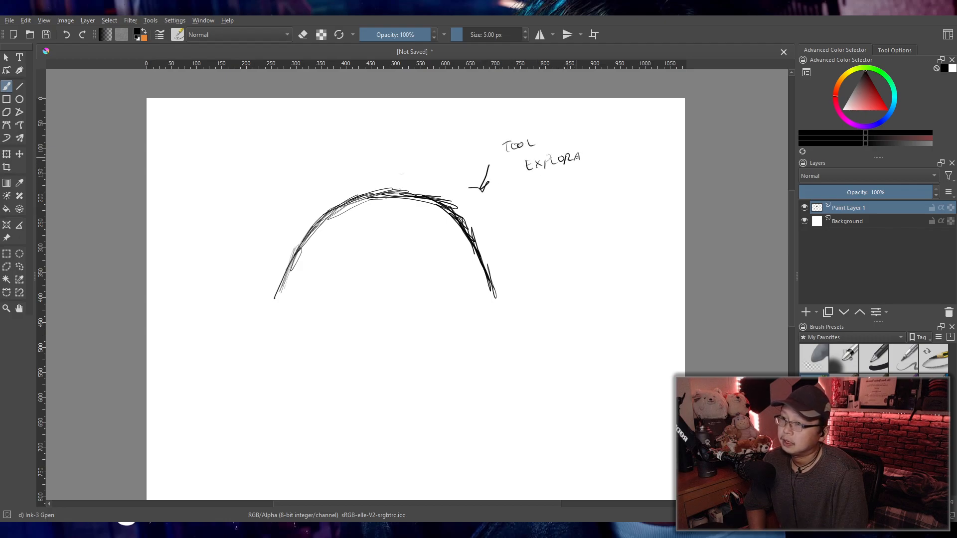
pyautogui.moveTo(600, 149); pyautogui.dragTo(599, 156)
pyautogui.moveTo(607, 149); pyautogui.dragTo(606, 149)
pyautogui.moveTo(609, 156); pyautogui.dragTo(615, 148)
pyautogui.moveTo(511, 189)
pyautogui.mouseDown()
pyautogui.moveTo(533, 202)
pyautogui.moveTo(571, 194)
pyautogui.mouseUp()
pyautogui.moveTo(563, 191); pyautogui.dragTo(573, 192)
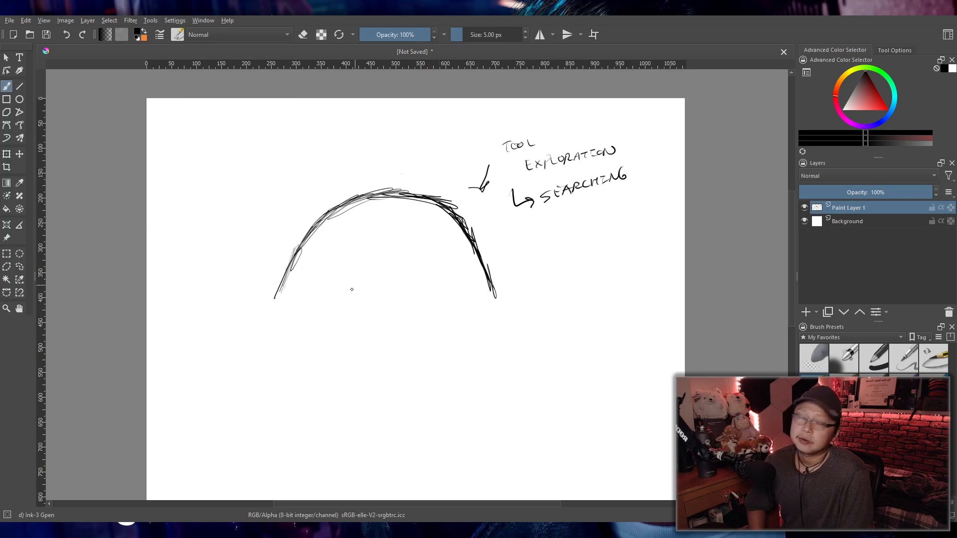
# - Annotate the arch's left side with SKIPPING IGNORE and MAXIMUM USES, and enclose the arch in a loose curved outline
pyautogui.moveTo(297, 154); pyautogui.dragTo(311, 167)
pyautogui.moveTo(295, 172); pyautogui.dragTo(302, 183)
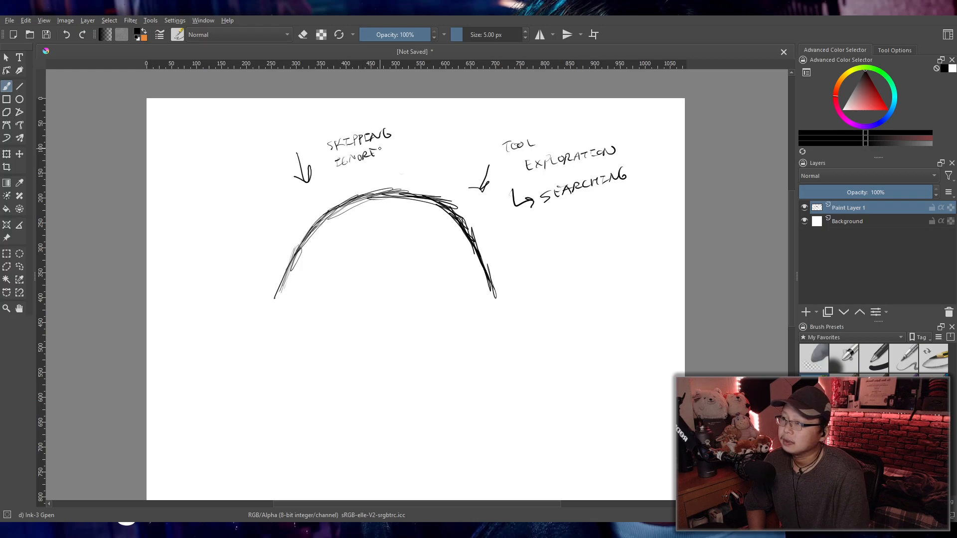
pyautogui.moveTo(521, 293)
pyautogui.mouseDown()
pyautogui.moveTo(484, 228)
pyautogui.moveTo(386, 167)
pyautogui.mouseUp()
pyautogui.moveTo(335, 275)
pyautogui.mouseDown()
pyautogui.moveTo(441, 303)
pyautogui.moveTo(517, 271)
pyautogui.mouseUp()
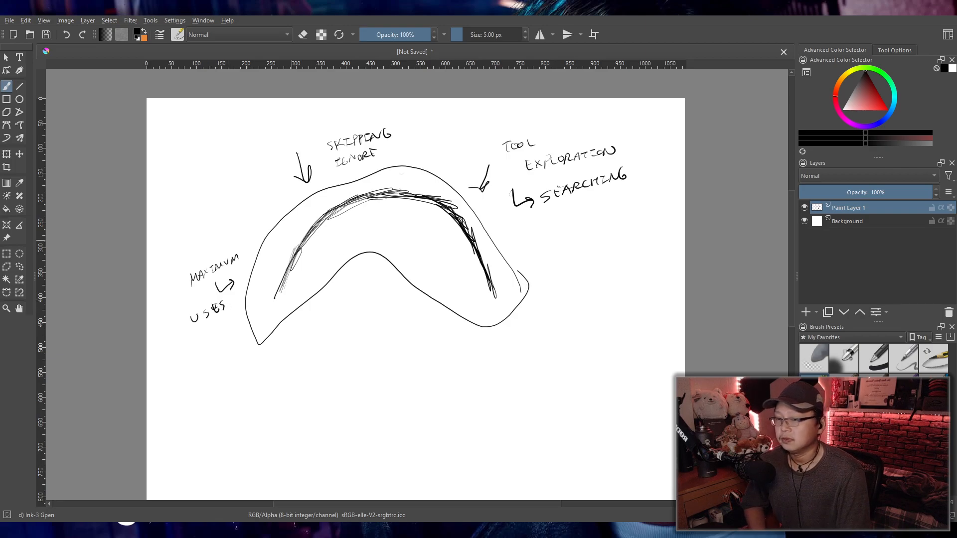
# - Erase the arch and all its notes with the 178.77 px Eraser Soft brush, and return to the ink brush
pyautogui.click(802, 363)
pyautogui.moveTo(460, 267)
pyautogui.mouseDown()
pyautogui.moveTo(517, 280)
pyautogui.moveTo(432, 261)
pyautogui.moveTo(456, 212)
pyautogui.moveTo(609, 155)
pyautogui.moveTo(589, 135)
pyautogui.moveTo(509, 149)
pyautogui.moveTo(402, 142)
pyautogui.moveTo(278, 164)
pyautogui.moveTo(165, 317)
pyautogui.moveTo(271, 247)
pyautogui.moveTo(338, 222)
pyautogui.moveTo(276, 312)
pyautogui.moveTo(390, 291)
pyautogui.moveTo(555, 322)
pyautogui.mouseUp()
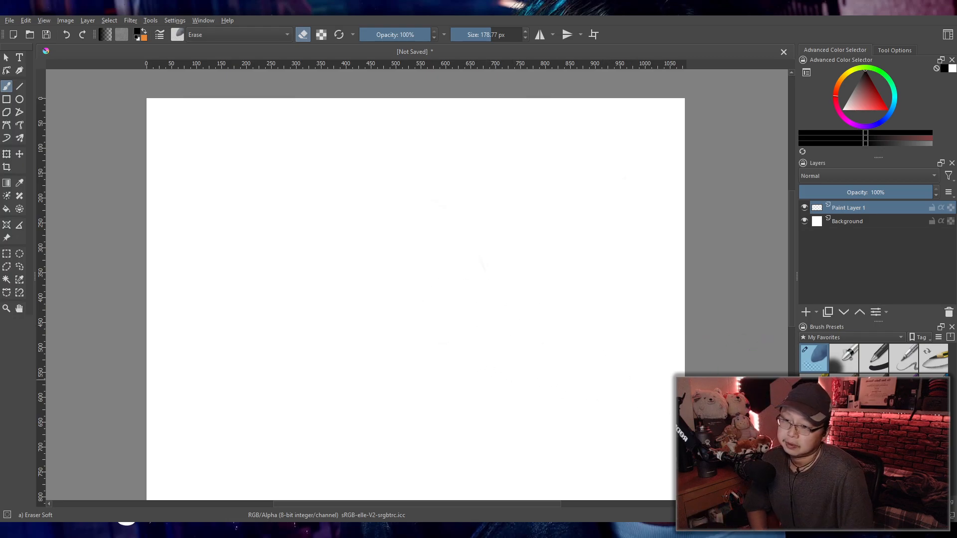
pyautogui.click(814, 387)
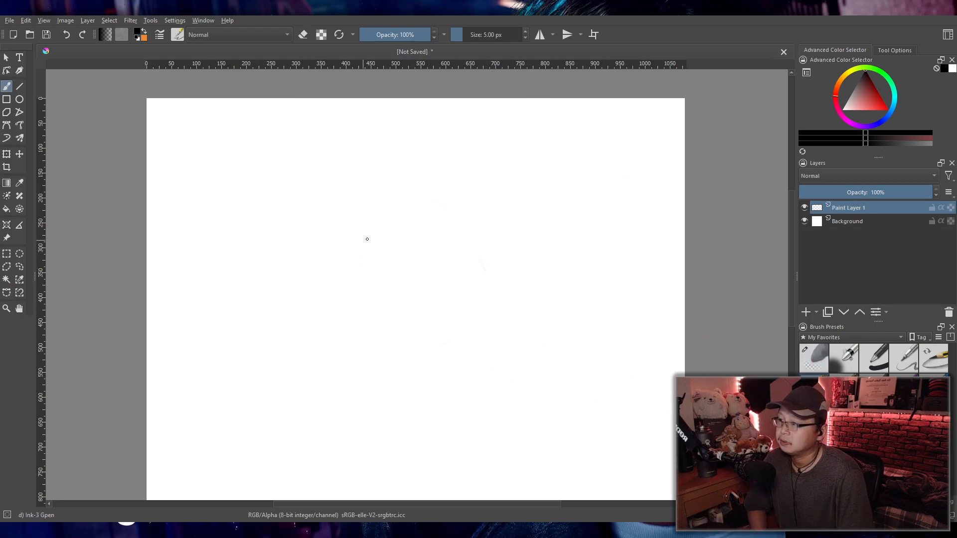
# - Clean up the faint leftover marks right of the canvas's centre with the Eraser Soft brush, and return to the ink brush
pyautogui.scroll(1, 389, 214)
pyautogui.moveTo(389, 214); pyautogui.dragTo(399, 239)
pyautogui.scroll(-1, 387, 216)
pyautogui.scroll(1, 401, 233)
pyautogui.scroll(-1, 418, 239)
pyautogui.scroll(1, 421, 239)
pyautogui.scroll(-1, 404, 254)
pyautogui.scroll(1, 412, 261)
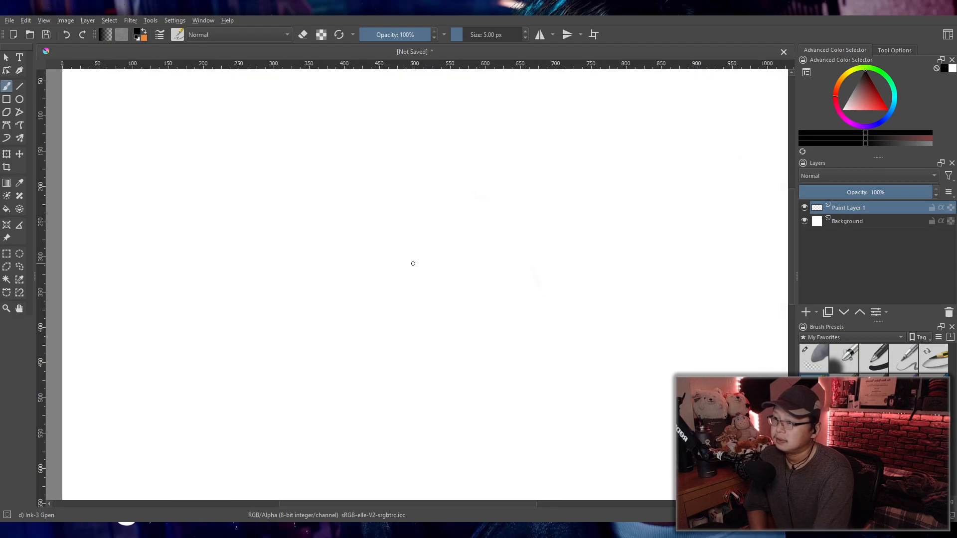
pyautogui.scroll(-1, 411, 262)
pyautogui.click(821, 361)
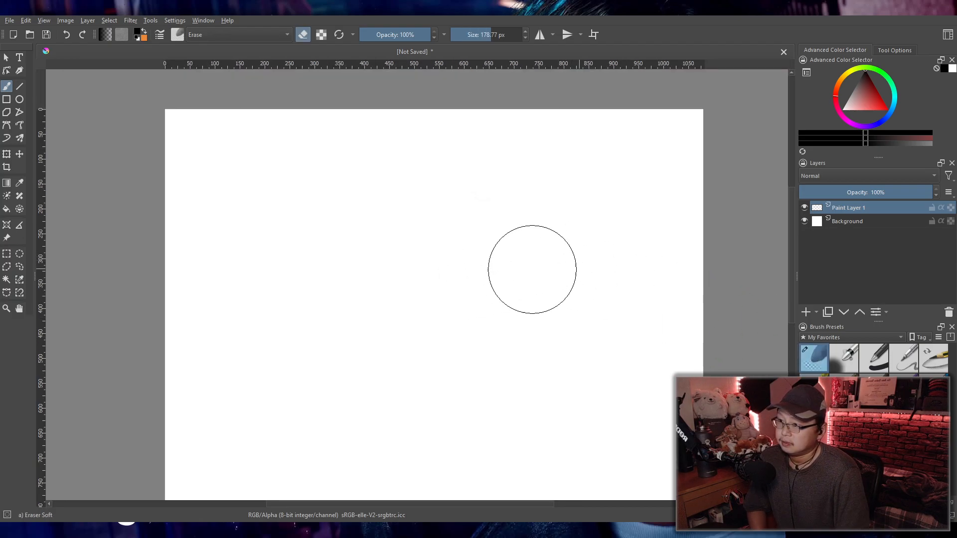
pyautogui.press('/')
# - Sketch an angular shape from two stacked horizontal lines, each bending into a rising diagonal, joined by a short slanted edge
pyautogui.scroll(1, 523, 280)
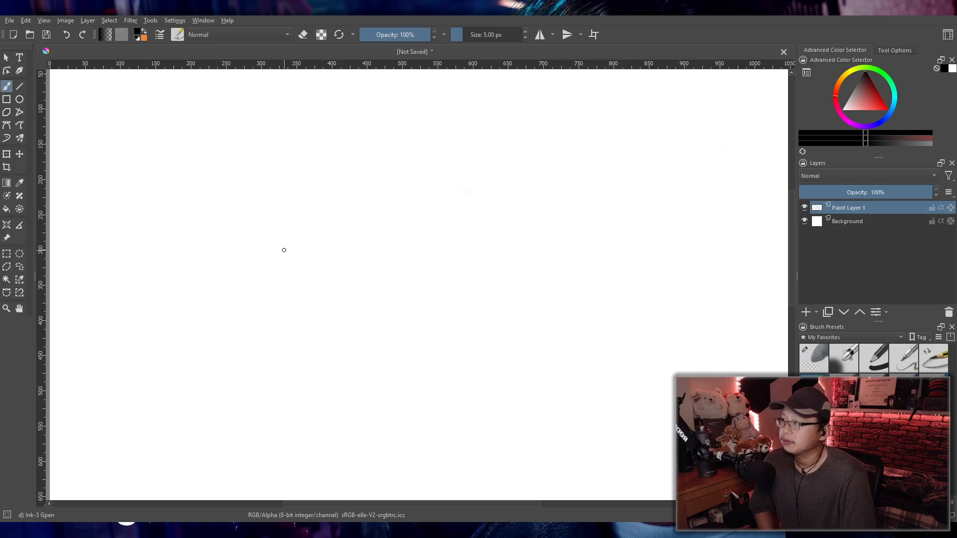
pyautogui.moveTo(277, 246)
pyautogui.mouseDown()
pyautogui.moveTo(372, 245)
pyautogui.moveTo(414, 215)
pyautogui.mouseUp()
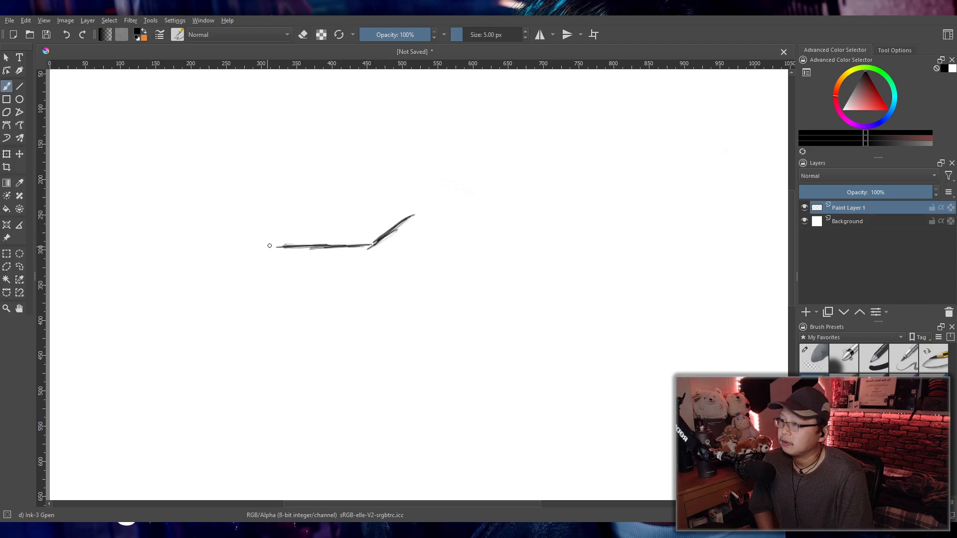
pyautogui.moveTo(273, 235); pyautogui.dragTo(300, 235)
pyautogui.moveTo(279, 238); pyautogui.dragTo(310, 236)
pyautogui.moveTo(282, 237); pyautogui.dragTo(339, 233)
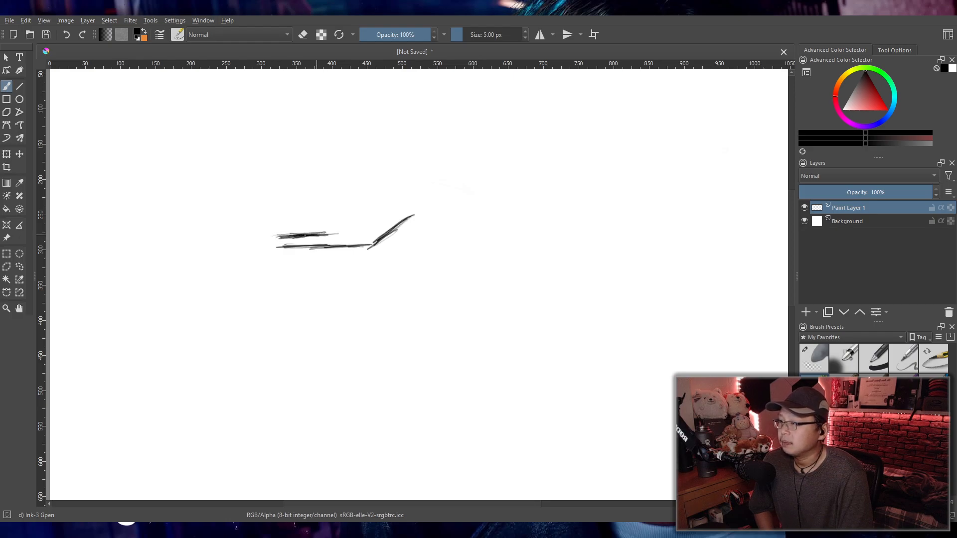
pyautogui.moveTo(331, 231)
pyautogui.mouseDown()
pyautogui.moveTo(355, 205)
pyautogui.moveTo(359, 204)
pyautogui.mouseUp()
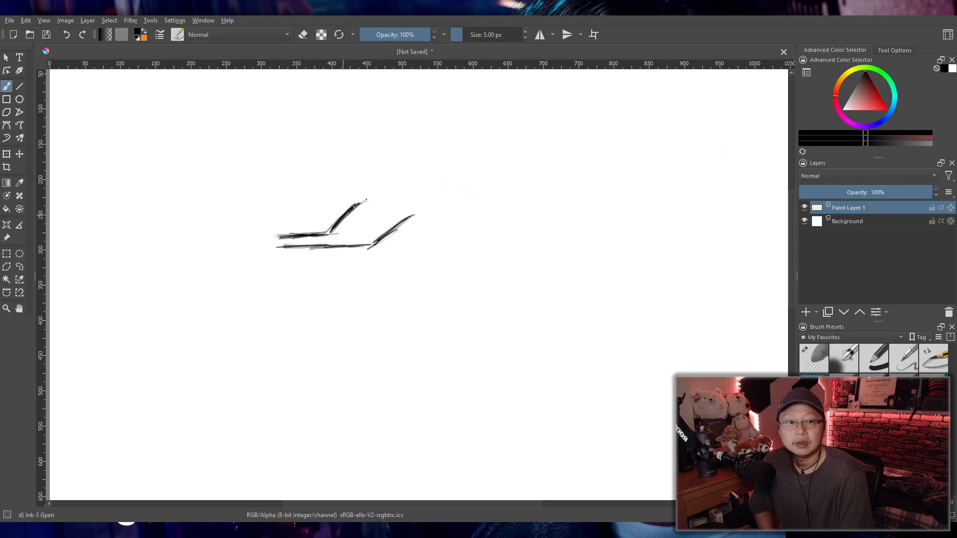
pyautogui.moveTo(367, 200)
pyautogui.mouseDown()
pyautogui.moveTo(418, 212)
pyautogui.moveTo(379, 204)
pyautogui.moveTo(414, 216)
pyautogui.mouseUp()
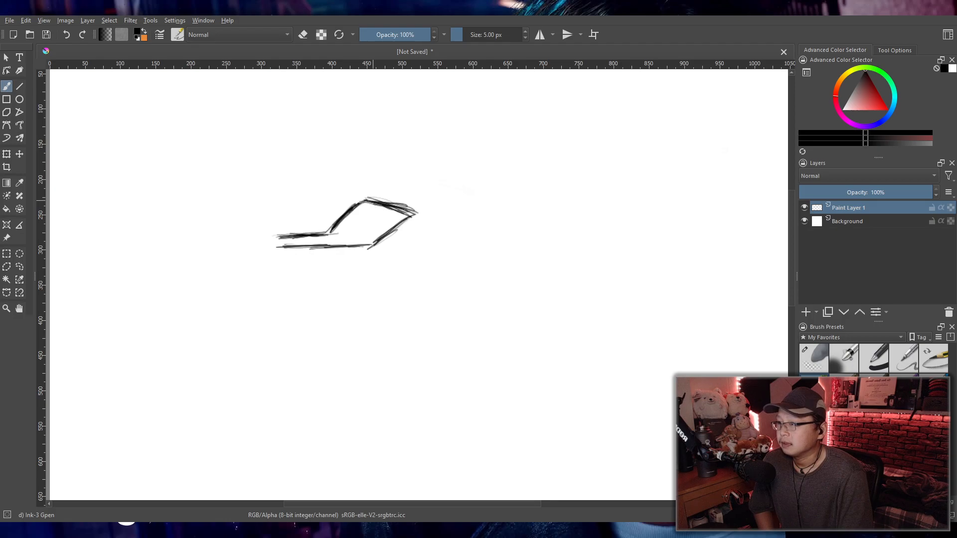
# - Draw an arrow aiming at the angular shape's left end and handwrite ANXIETY and CHAOS below it
pyautogui.moveTo(146, 298); pyautogui.dragTo(242, 263)
pyautogui.moveTo(156, 332); pyautogui.dragTo(155, 338)
pyautogui.moveTo(163, 318)
pyautogui.mouseDown()
pyautogui.moveTo(169, 333)
pyautogui.moveTo(176, 315)
pyautogui.moveTo(192, 328)
pyautogui.mouseUp()
pyautogui.moveTo(191, 317)
pyautogui.mouseDown()
pyautogui.moveTo(180, 328)
pyautogui.moveTo(197, 314)
pyautogui.moveTo(192, 355)
pyautogui.mouseUp()
pyautogui.moveTo(195, 343)
pyautogui.mouseDown()
pyautogui.moveTo(197, 352)
pyautogui.moveTo(215, 350)
pyautogui.mouseUp()
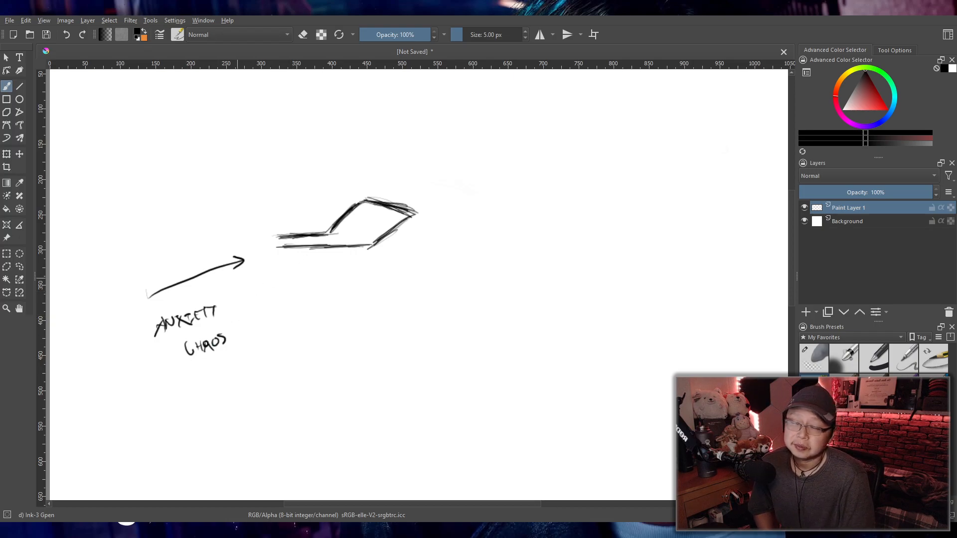
# - Erase the arrow and the ANXIETY CHAOS note with the 178.77 px Eraser Soft brush, and return to the ink brush
pyautogui.click(812, 368)
pyautogui.moveTo(286, 342)
pyautogui.mouseDown()
pyautogui.moveTo(184, 358)
pyautogui.moveTo(180, 319)
pyautogui.moveTo(198, 260)
pyautogui.moveTo(206, 320)
pyautogui.mouseUp()
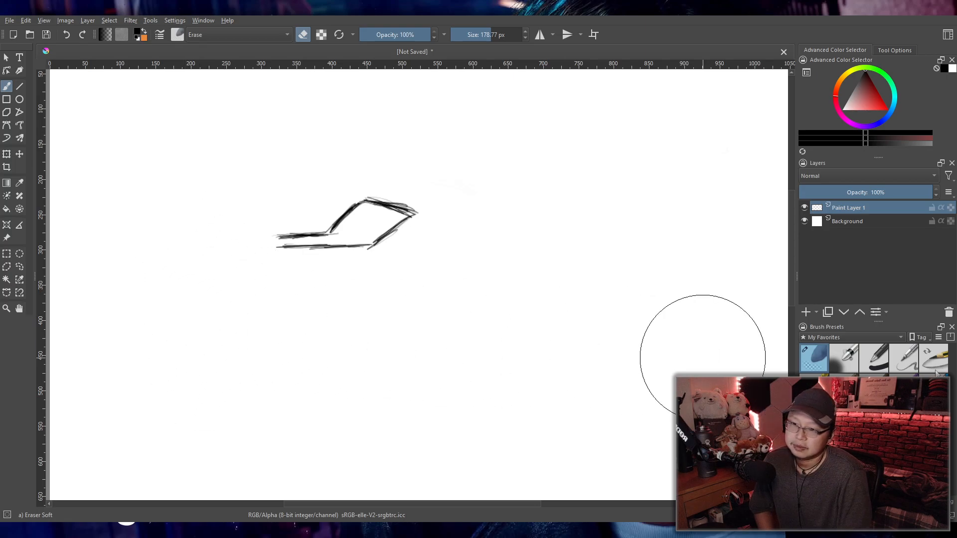
pyautogui.press('/')
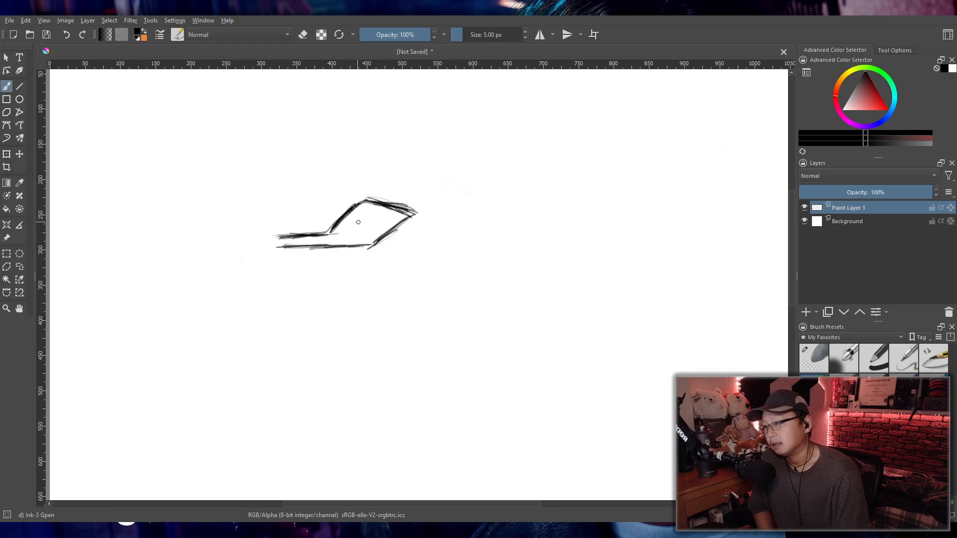
# - Sketch a small circle with repeated short strokes inside the angular shape's pointed right part
pyautogui.moveTo(356, 220); pyautogui.dragTo(357, 232)
pyautogui.moveTo(353, 222)
pyautogui.mouseDown()
pyautogui.moveTo(364, 212)
pyautogui.moveTo(383, 222)
pyautogui.mouseUp()
pyautogui.moveTo(378, 213)
pyautogui.mouseDown()
pyautogui.moveTo(358, 215)
pyautogui.moveTo(379, 231)
pyautogui.moveTo(382, 219)
pyautogui.moveTo(378, 234)
pyautogui.mouseUp()
pyautogui.moveTo(379, 232); pyautogui.dragTo(371, 211)
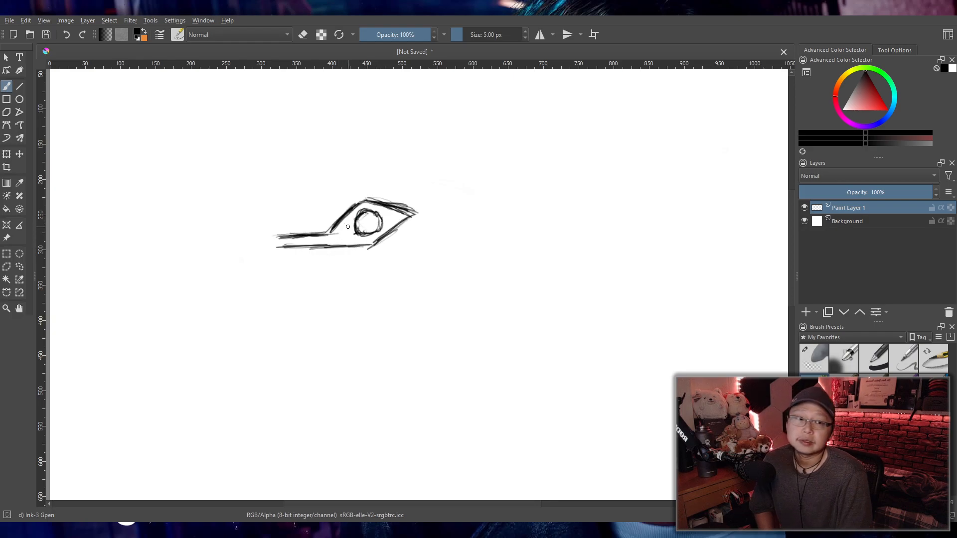
# - Thicken the angular shape's outline with overlapping strokes and add extra horizontal strokes beneath its lower edge
pyautogui.moveTo(327, 222)
pyautogui.mouseDown()
pyautogui.moveTo(369, 194)
pyautogui.moveTo(352, 207)
pyautogui.moveTo(359, 199)
pyautogui.moveTo(418, 211)
pyautogui.moveTo(377, 249)
pyautogui.mouseUp()
pyautogui.moveTo(414, 221)
pyautogui.mouseDown()
pyautogui.moveTo(369, 252)
pyautogui.moveTo(286, 259)
pyautogui.mouseUp()
pyautogui.moveTo(359, 245)
pyautogui.mouseDown()
pyautogui.moveTo(281, 251)
pyautogui.moveTo(269, 240)
pyautogui.mouseUp()
pyautogui.moveTo(270, 237); pyautogui.dragTo(310, 233)
pyautogui.scroll(1, 376, 204)
pyautogui.moveTo(377, 205); pyautogui.dragTo(460, 310)
pyautogui.scroll(1, 473, 313)
pyautogui.scroll(-1, 448, 290)
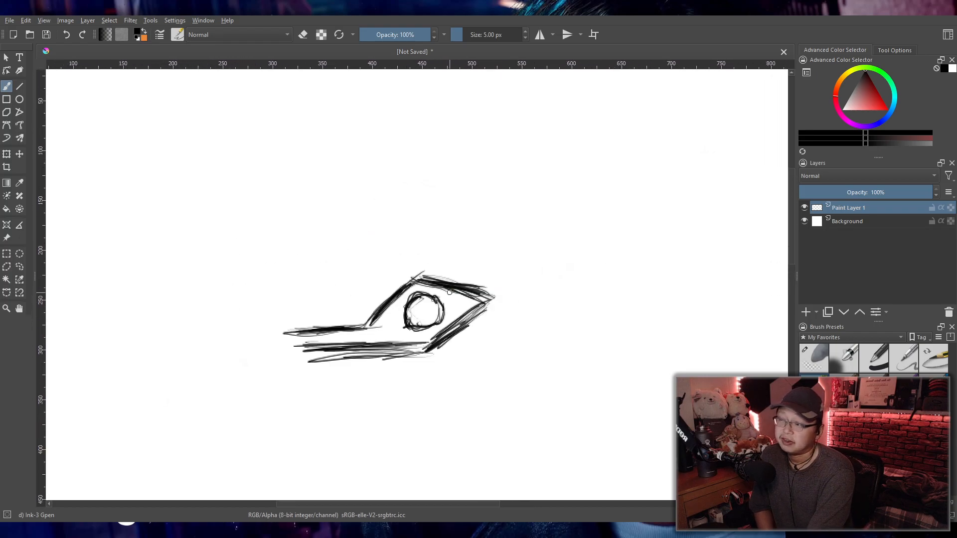
pyautogui.scroll(1, 449, 292)
pyautogui.scroll(-1, 440, 284)
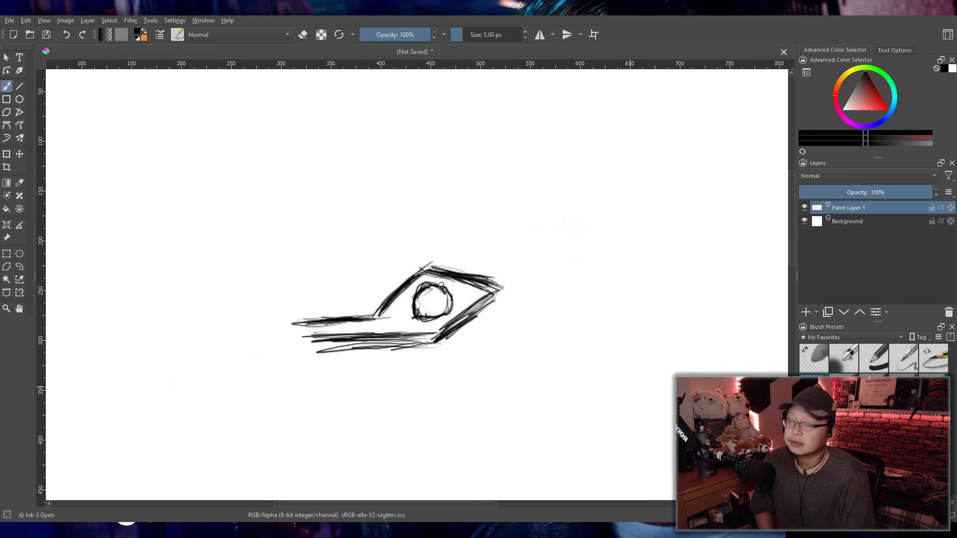
# - Extend the sketch with a parallel band along its upper edge, a tall pointed fin and a thin tail behind it
pyautogui.moveTo(289, 311)
pyautogui.mouseDown()
pyautogui.moveTo(295, 322)
pyautogui.moveTo(364, 298)
pyautogui.moveTo(374, 314)
pyautogui.moveTo(365, 301)
pyautogui.moveTo(284, 304)
pyautogui.moveTo(341, 298)
pyautogui.moveTo(394, 265)
pyautogui.moveTo(363, 291)
pyautogui.moveTo(399, 261)
pyautogui.moveTo(423, 272)
pyautogui.moveTo(455, 256)
pyautogui.mouseUp()
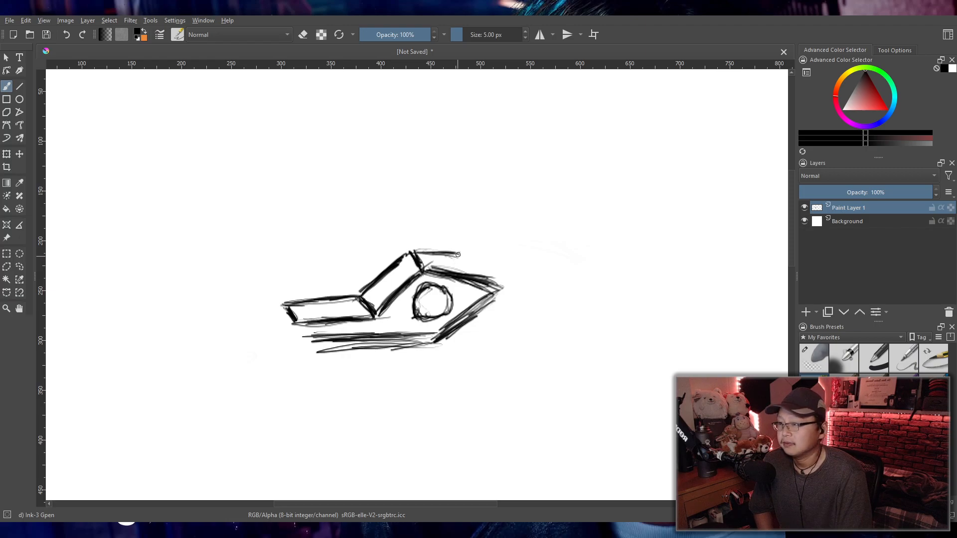
pyautogui.moveTo(458, 256)
pyautogui.mouseDown()
pyautogui.moveTo(474, 223)
pyautogui.moveTo(521, 181)
pyautogui.moveTo(457, 251)
pyautogui.moveTo(462, 272)
pyautogui.moveTo(520, 188)
pyautogui.moveTo(487, 249)
pyautogui.mouseUp()
pyautogui.moveTo(506, 206); pyautogui.dragTo(481, 258)
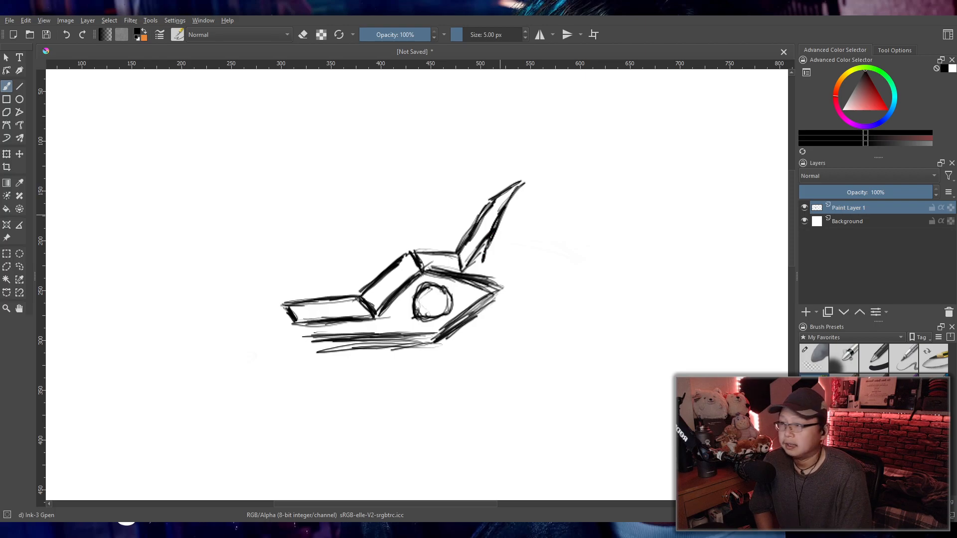
pyautogui.moveTo(484, 249)
pyautogui.mouseDown()
pyautogui.moveTo(527, 278)
pyautogui.moveTo(548, 269)
pyautogui.moveTo(536, 275)
pyautogui.moveTo(545, 278)
pyautogui.moveTo(529, 282)
pyautogui.moveTo(500, 258)
pyautogui.moveTo(543, 266)
pyautogui.mouseUp()
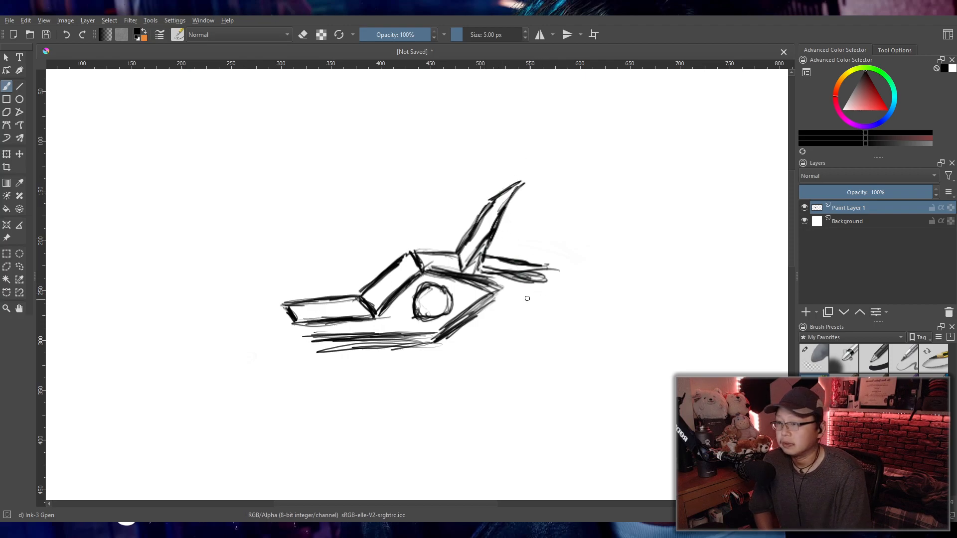
pyautogui.moveTo(547, 266)
pyautogui.mouseDown()
pyautogui.moveTo(541, 280)
pyautogui.moveTo(592, 252)
pyautogui.moveTo(571, 258)
pyautogui.mouseUp()
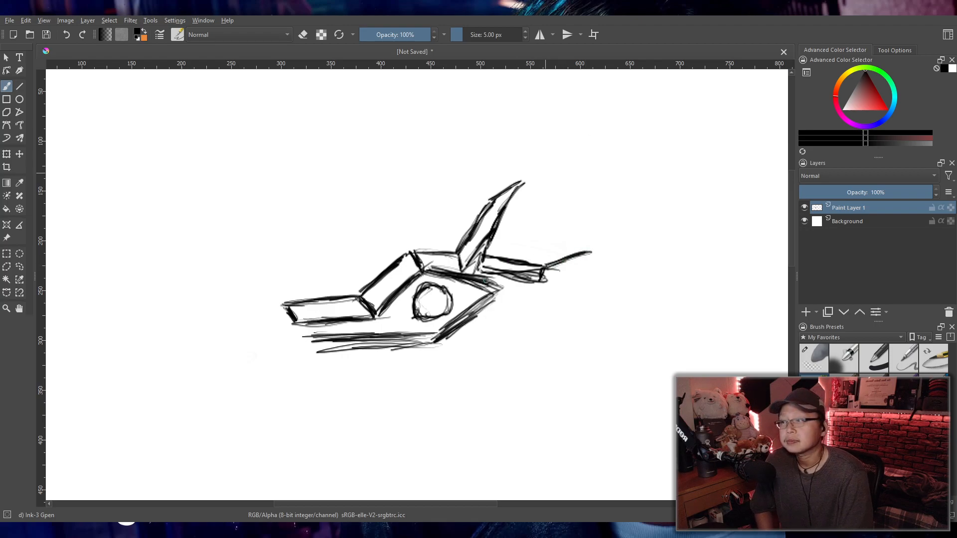
# - Draw a short upright line from the band's front corner and continue it into a thick, upward-curving horn
pyautogui.moveTo(291, 311); pyautogui.dragTo(285, 305)
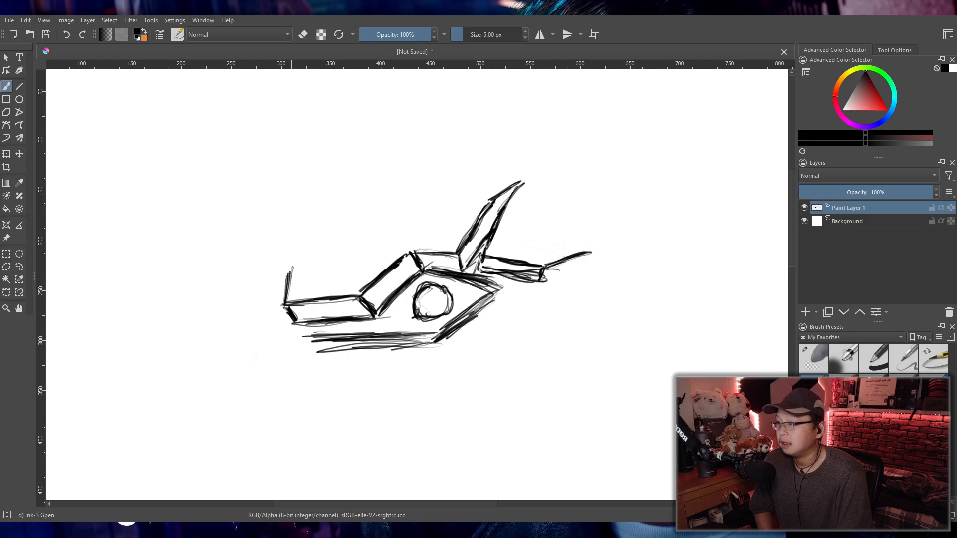
pyautogui.moveTo(291, 265)
pyautogui.mouseDown()
pyautogui.moveTo(336, 234)
pyautogui.moveTo(360, 191)
pyautogui.moveTo(299, 259)
pyautogui.moveTo(364, 181)
pyautogui.moveTo(365, 194)
pyautogui.moveTo(297, 257)
pyautogui.moveTo(351, 194)
pyautogui.moveTo(358, 198)
pyautogui.moveTo(298, 259)
pyautogui.mouseUp()
pyautogui.moveTo(339, 228); pyautogui.dragTo(365, 167)
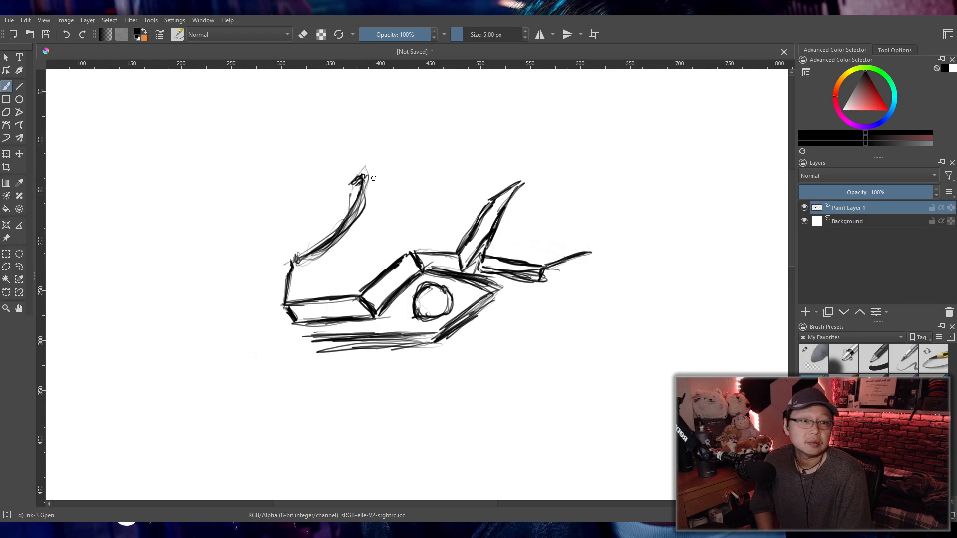
pyautogui.moveTo(368, 194)
pyautogui.mouseDown()
pyautogui.moveTo(349, 234)
pyautogui.moveTo(375, 188)
pyautogui.moveTo(343, 243)
pyautogui.moveTo(369, 199)
pyautogui.mouseUp()
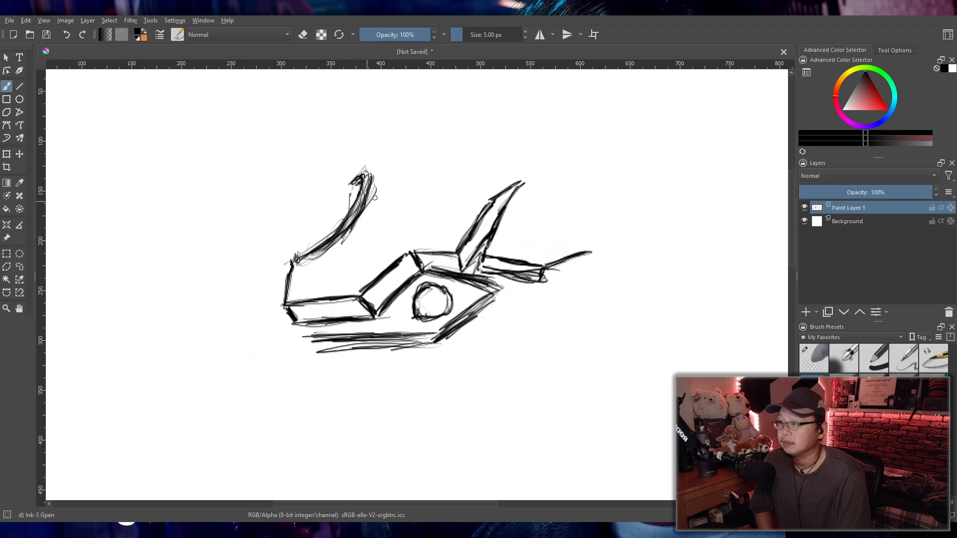
# - Select the whole sketch with a rectangular selection and move it down and slightly right on the canvas
pyautogui.scroll(-3, 402, 173)
pyautogui.moveTo(410, 162); pyautogui.dragTo(493, 244)
pyautogui.scroll(-1, 493, 243)
pyautogui.scroll(2, 491, 244)
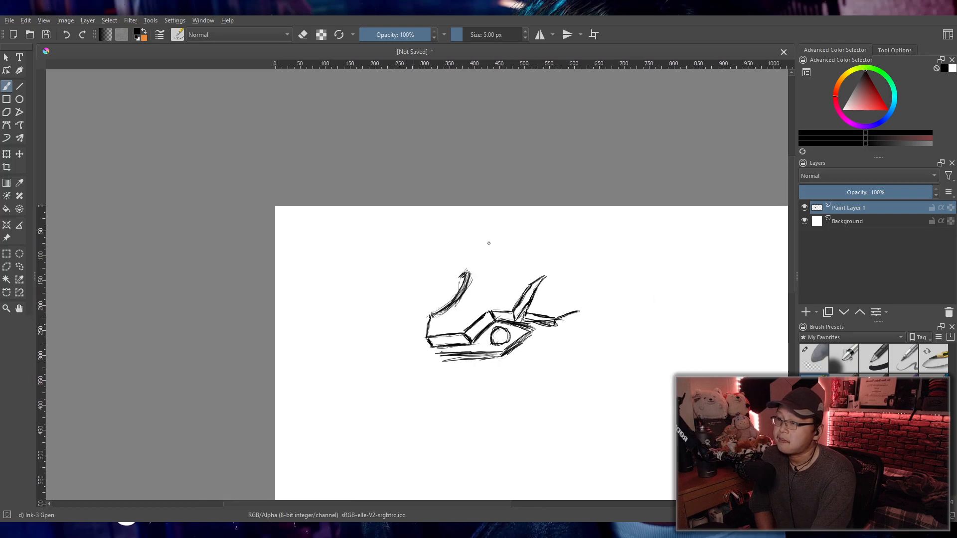
pyautogui.moveTo(540, 275); pyautogui.dragTo(483, 215)
pyautogui.click(7, 254)
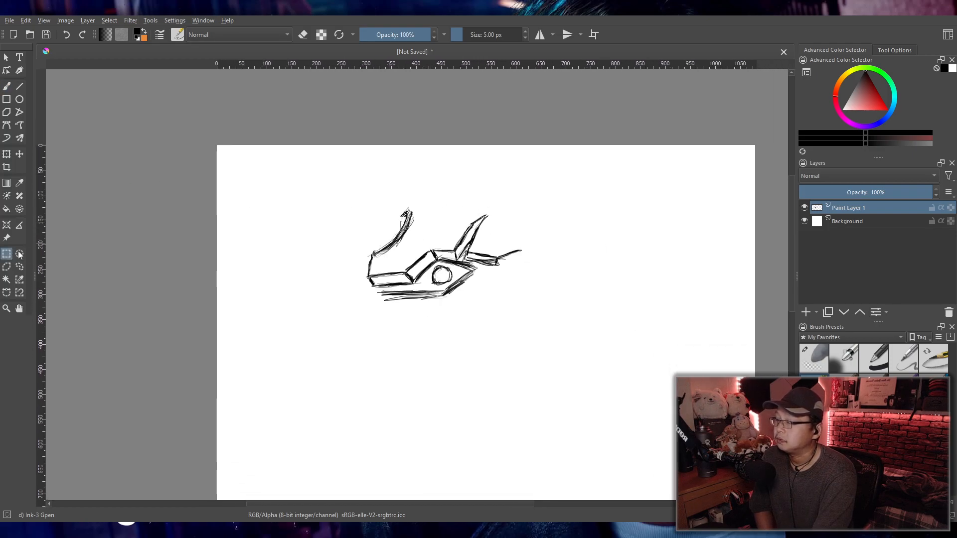
pyautogui.moveTo(327, 176); pyautogui.dragTo(600, 365)
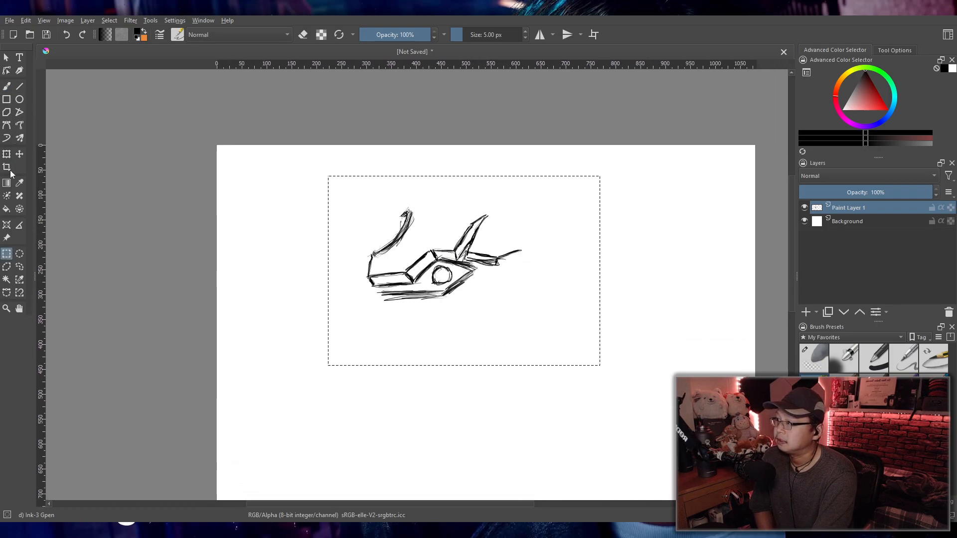
pyautogui.click(19, 154)
pyautogui.moveTo(480, 274); pyautogui.dragTo(497, 329)
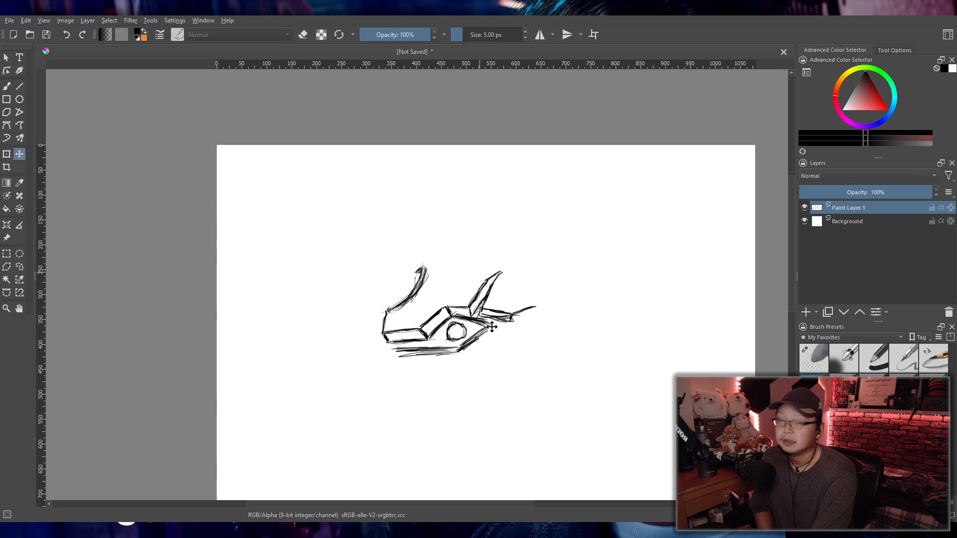
# - Make a large rectangular selection around the moved sketch, covering most of the canvas
pyautogui.click(7, 254)
pyautogui.moveTo(245, 153); pyautogui.dragTo(728, 459)
pyautogui.keyDown('ctrl'); pyautogui.scroll(1, 494, 318); pyautogui.keyUp('ctrl')
pyautogui.moveTo(491, 315); pyautogui.dragTo(492, 357)
pyautogui.scroll(1, 550, 312)
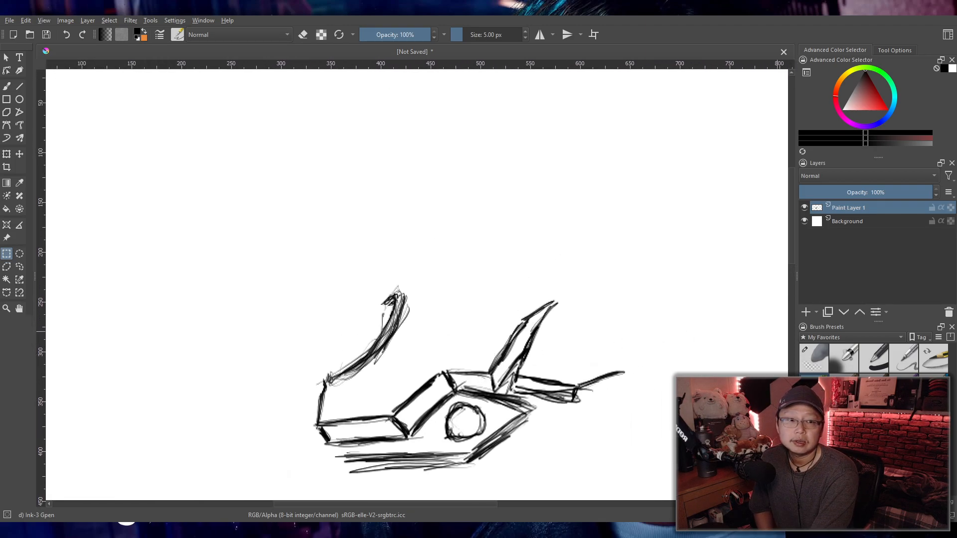
pyautogui.scroll(1, 461, 324)
pyautogui.moveTo(461, 324); pyautogui.dragTo(496, 283)
pyautogui.scroll(-1, 496, 283)
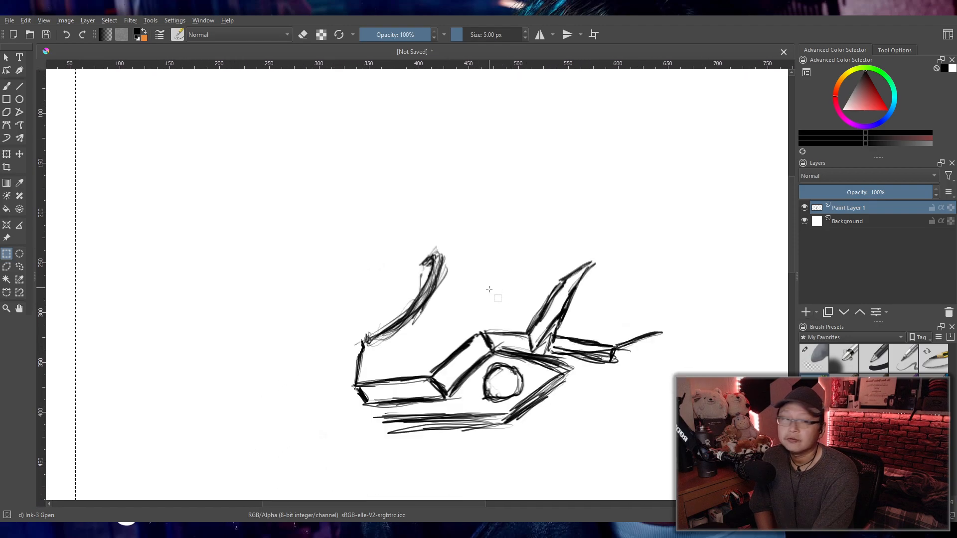
# - Draw an angular faceted outline along the horn's inner side and divide it with short cross lines
pyautogui.click(7, 87)
pyautogui.scroll(-1, 470, 299)
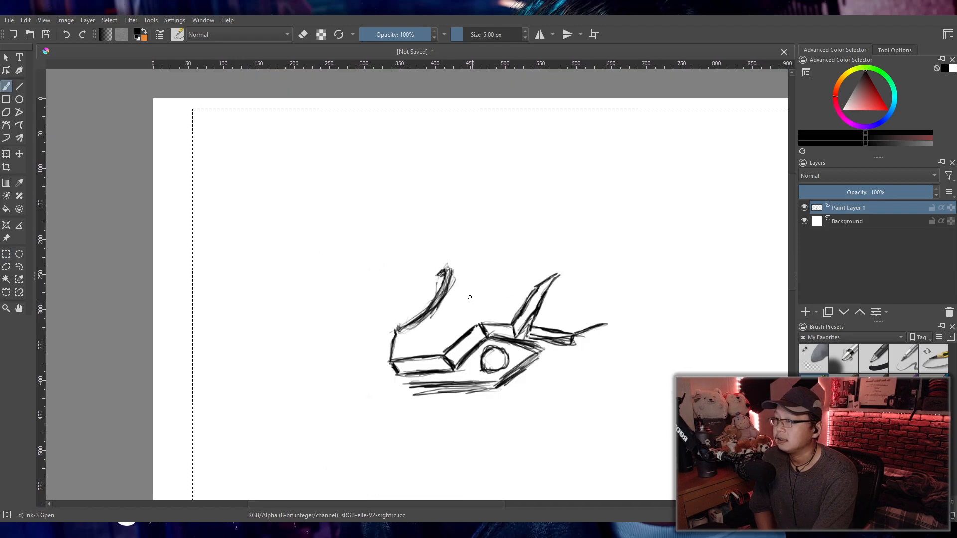
pyautogui.scroll(1, 468, 299)
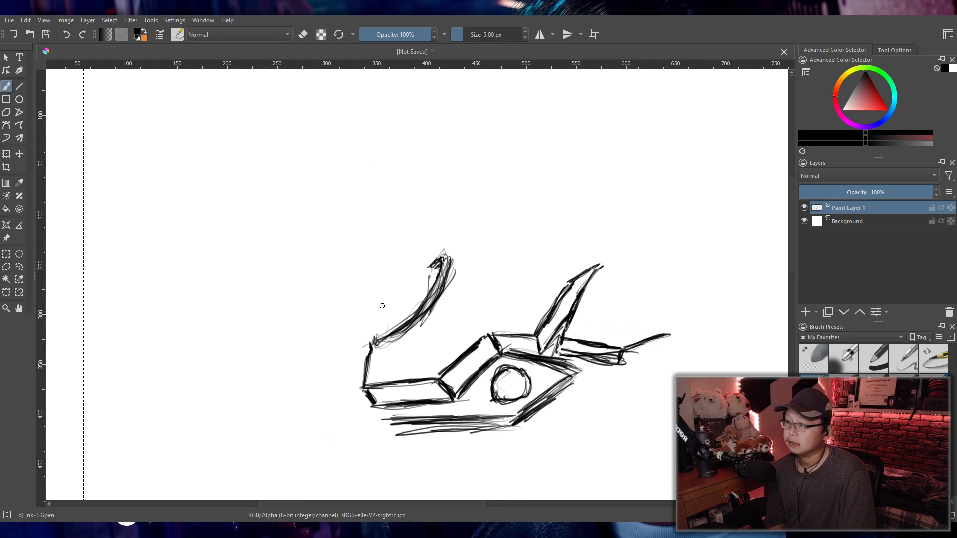
pyautogui.moveTo(375, 301)
pyautogui.mouseDown()
pyautogui.moveTo(373, 331)
pyautogui.moveTo(375, 301)
pyautogui.moveTo(379, 321)
pyautogui.mouseUp()
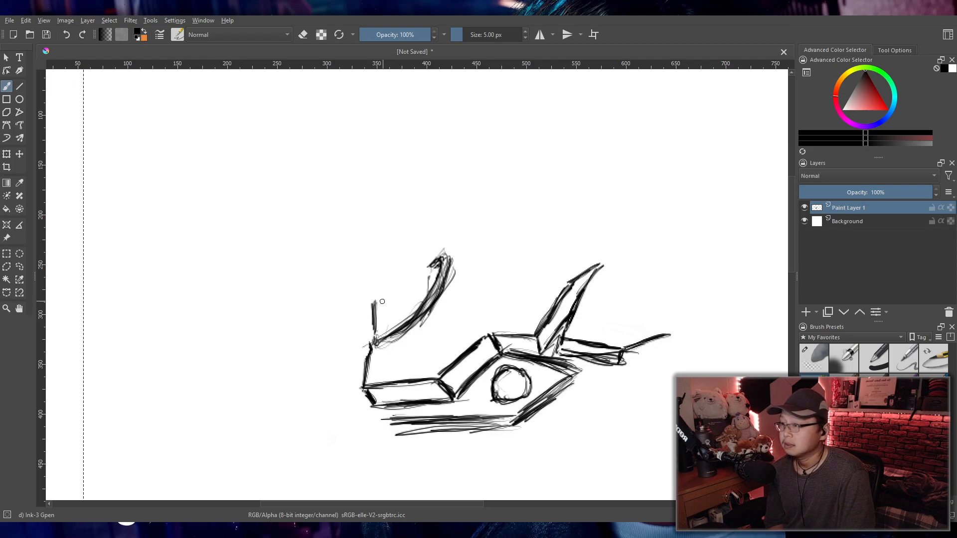
pyautogui.moveTo(390, 295)
pyautogui.mouseDown()
pyautogui.moveTo(405, 264)
pyautogui.moveTo(379, 296)
pyautogui.moveTo(403, 265)
pyautogui.moveTo(435, 266)
pyautogui.mouseUp()
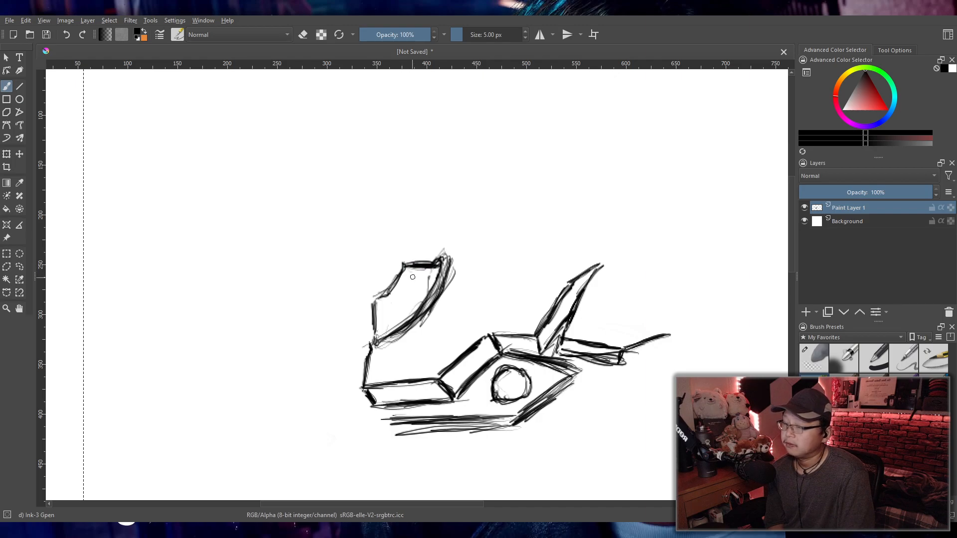
pyautogui.moveTo(388, 298); pyautogui.dragTo(396, 323)
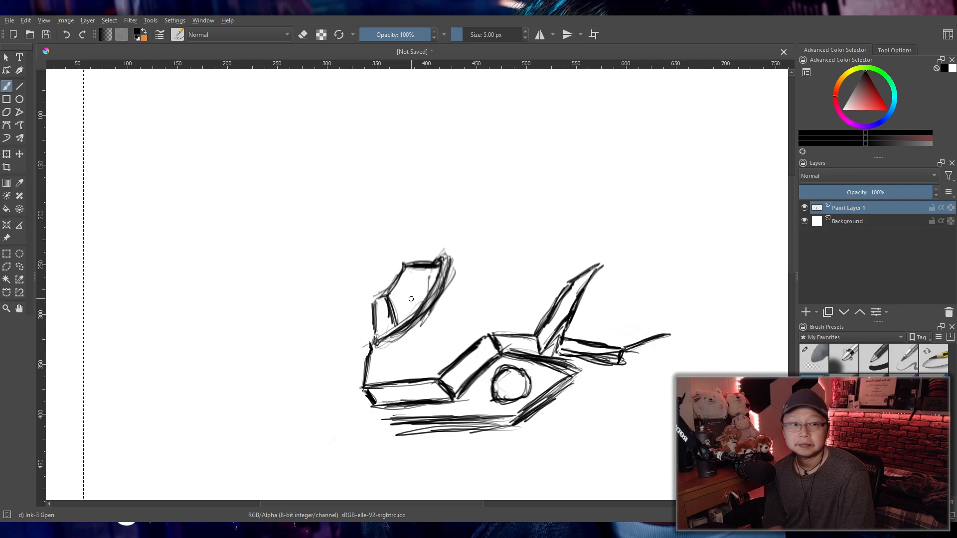
pyautogui.moveTo(402, 289)
pyautogui.mouseDown()
pyautogui.moveTo(423, 300)
pyautogui.moveTo(444, 259)
pyautogui.moveTo(428, 263)
pyautogui.mouseUp()
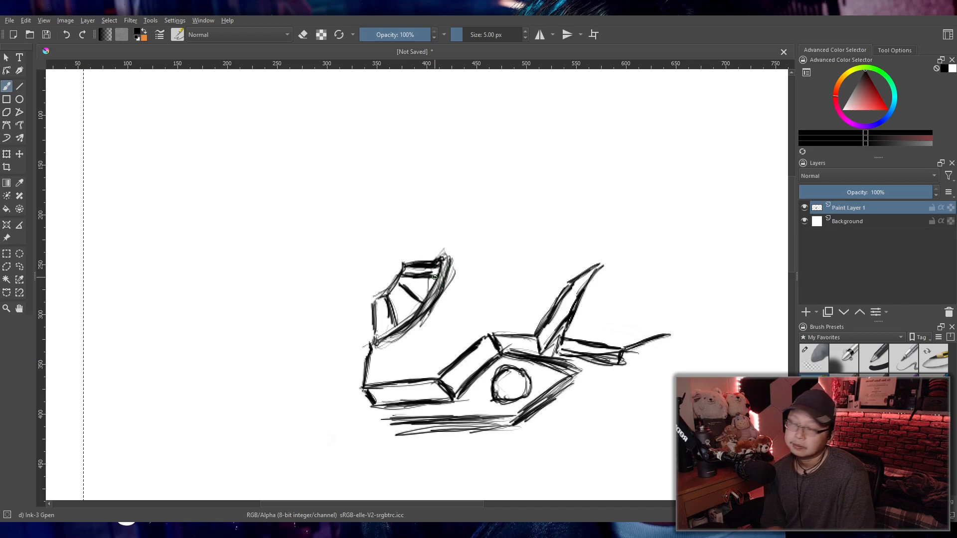
# - Build a segmented neck rising diagonally from the faceted panel, with cross bands and a closed end cap
pyautogui.moveTo(362, 280)
pyautogui.mouseDown()
pyautogui.moveTo(373, 301)
pyautogui.moveTo(377, 257)
pyautogui.moveTo(402, 267)
pyautogui.moveTo(382, 249)
pyautogui.moveTo(436, 276)
pyautogui.moveTo(446, 296)
pyautogui.mouseUp()
pyautogui.scroll(-2, 397, 227)
pyautogui.scroll(2, 439, 278)
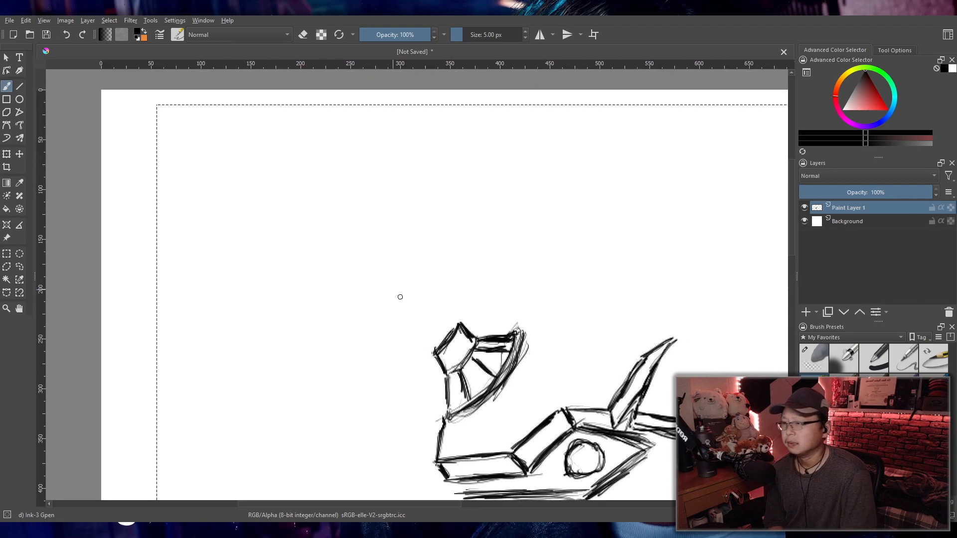
pyautogui.moveTo(422, 331)
pyautogui.mouseDown()
pyautogui.moveTo(432, 352)
pyautogui.moveTo(443, 304)
pyautogui.moveTo(464, 327)
pyautogui.moveTo(444, 303)
pyautogui.mouseUp()
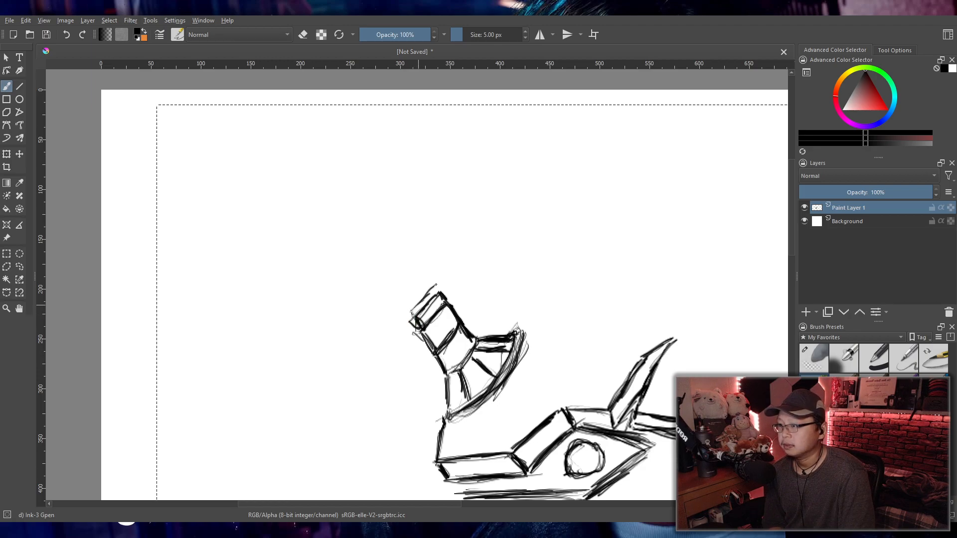
pyautogui.moveTo(436, 288); pyautogui.dragTo(413, 312)
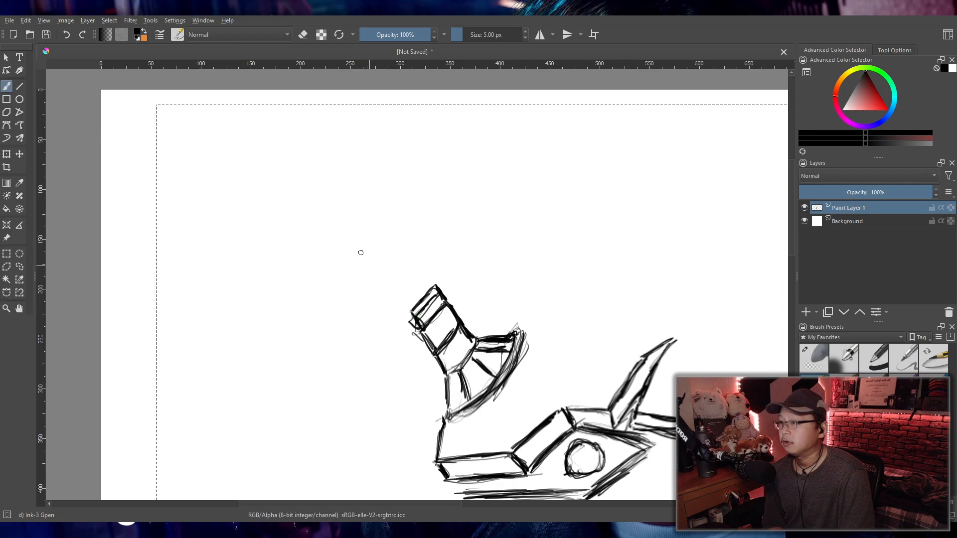
# - Sketch a long slanted blade extending up and outward from the neck with loose repeated strokes, closing its far end
pyautogui.moveTo(364, 249); pyautogui.dragTo(412, 309)
pyautogui.moveTo(342, 205)
pyautogui.mouseDown()
pyautogui.moveTo(413, 319)
pyautogui.moveTo(409, 305)
pyautogui.mouseUp()
pyautogui.moveTo(326, 187)
pyautogui.mouseDown()
pyautogui.moveTo(414, 306)
pyautogui.moveTo(396, 299)
pyautogui.mouseUp()
pyautogui.moveTo(366, 244); pyautogui.dragTo(412, 315)
pyautogui.moveTo(315, 183); pyautogui.dragTo(348, 234)
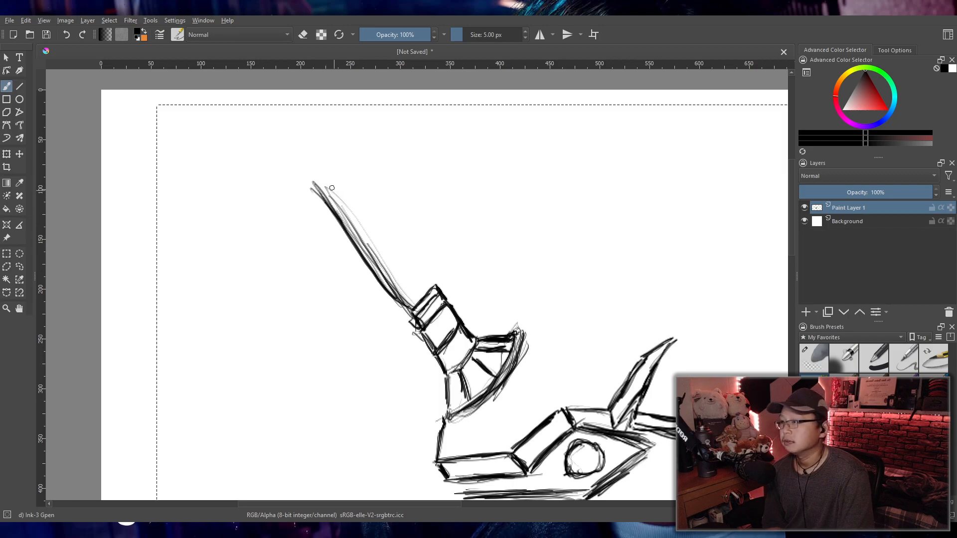
pyautogui.moveTo(326, 198)
pyautogui.mouseDown()
pyautogui.moveTo(300, 165)
pyautogui.moveTo(342, 184)
pyautogui.moveTo(422, 298)
pyautogui.moveTo(417, 289)
pyautogui.mouseUp()
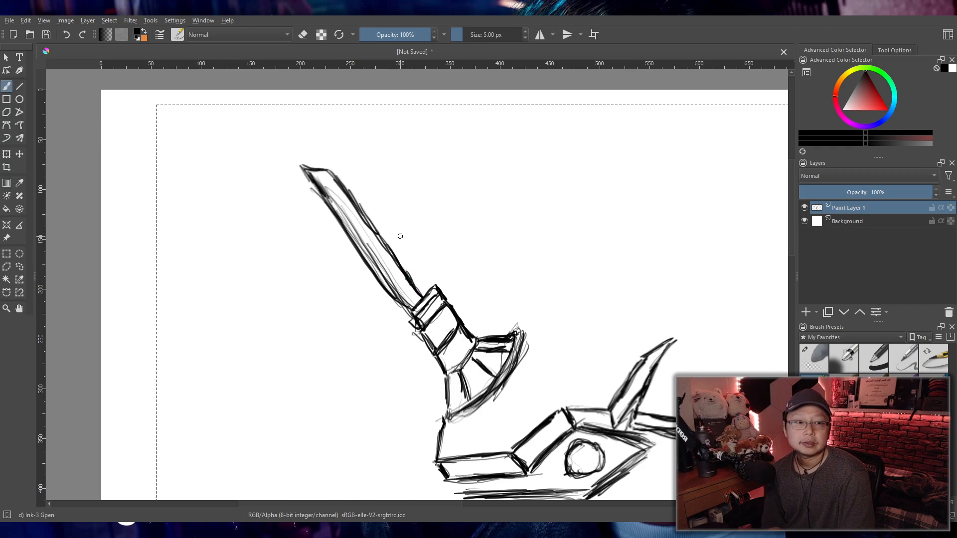
# - Erase the lower part of the blade's upper edge with Eraser Soft and redraw it as a stepped edge joining the neck
pyautogui.click(815, 357)
pyautogui.moveTo(475, 227)
pyautogui.keyDown('shift'); pyautogui.mouseDown()
pyautogui.moveTo(390, 227)
pyautogui.moveTo(449, 227)
pyautogui.moveTo(429, 229)
pyautogui.moveTo(420, 287)
pyautogui.moveTo(405, 267)
pyautogui.moveTo(424, 257)
pyautogui.mouseUp(); pyautogui.keyUp('shift')
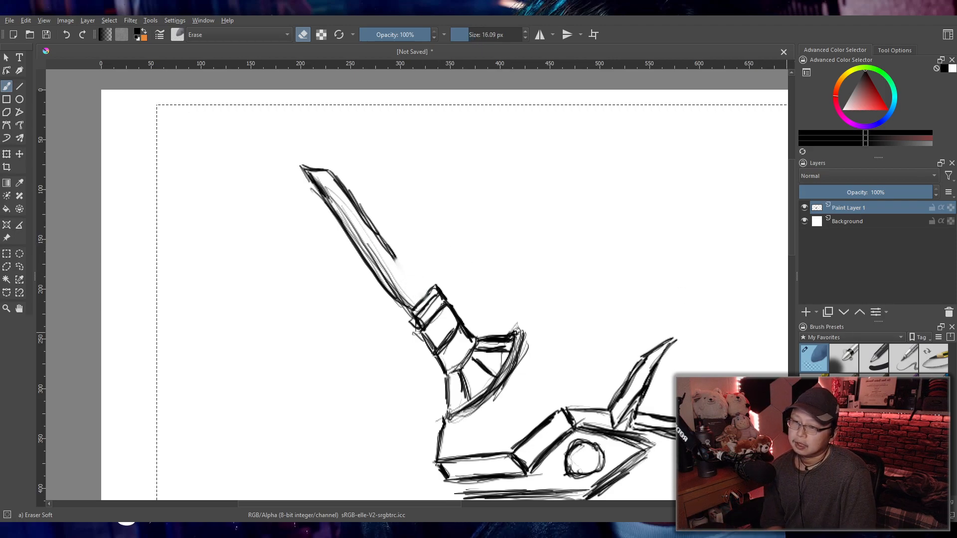
pyautogui.click(814, 387)
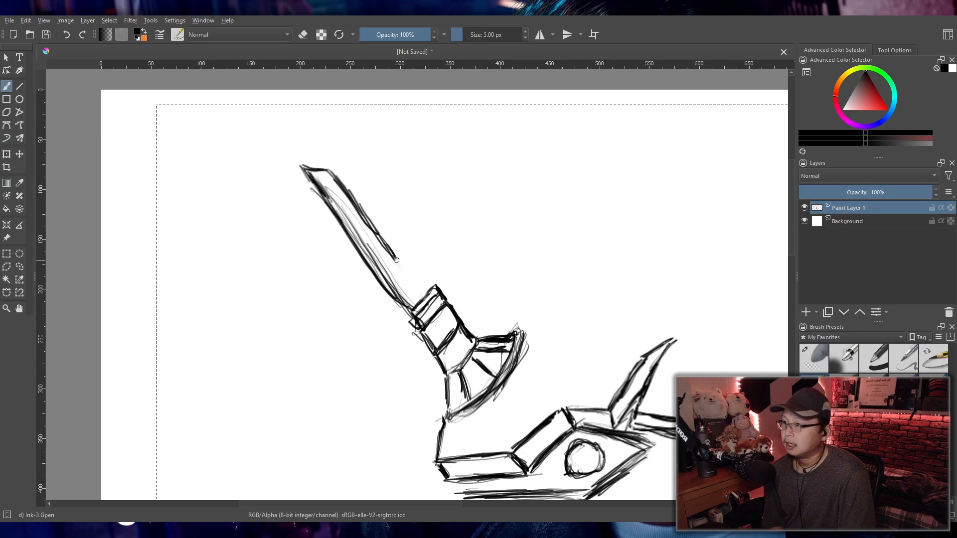
pyautogui.moveTo(394, 261)
pyautogui.mouseDown()
pyautogui.moveTo(416, 260)
pyautogui.moveTo(436, 284)
pyautogui.moveTo(360, 211)
pyautogui.mouseUp()
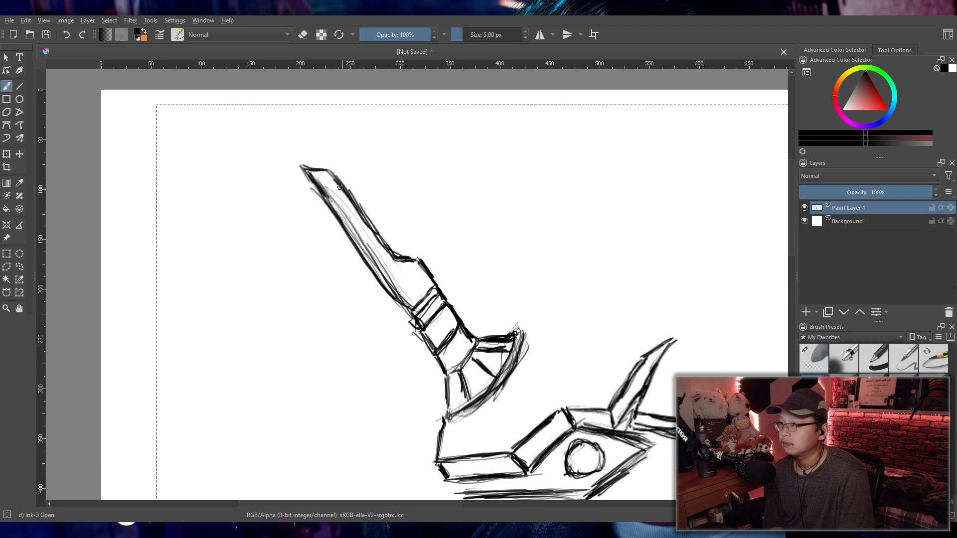
# - Darken the blade's lower edge and add a narrow parallel strip along its upper edge, with an inner line and closed ends
pyautogui.moveTo(314, 189); pyautogui.dragTo(399, 302)
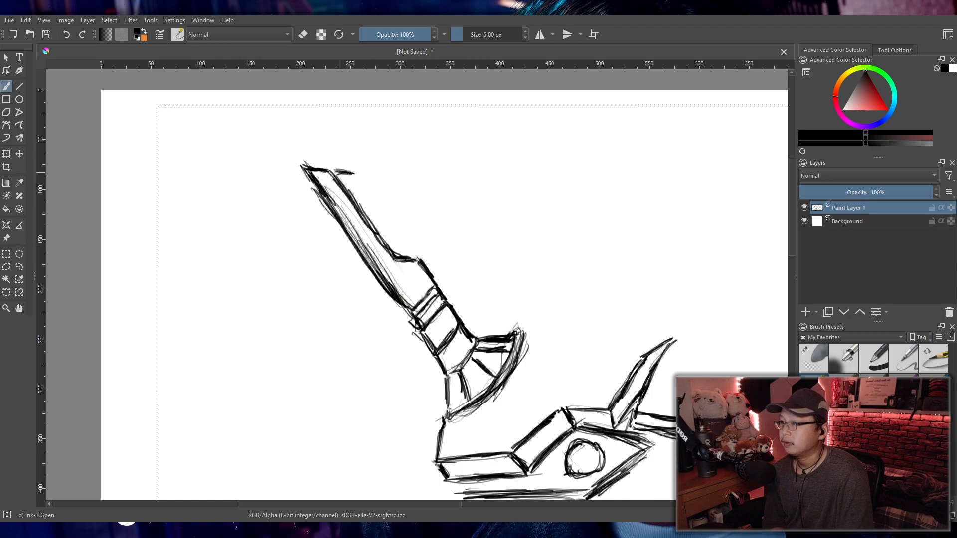
pyautogui.moveTo(359, 175); pyautogui.dragTo(412, 250)
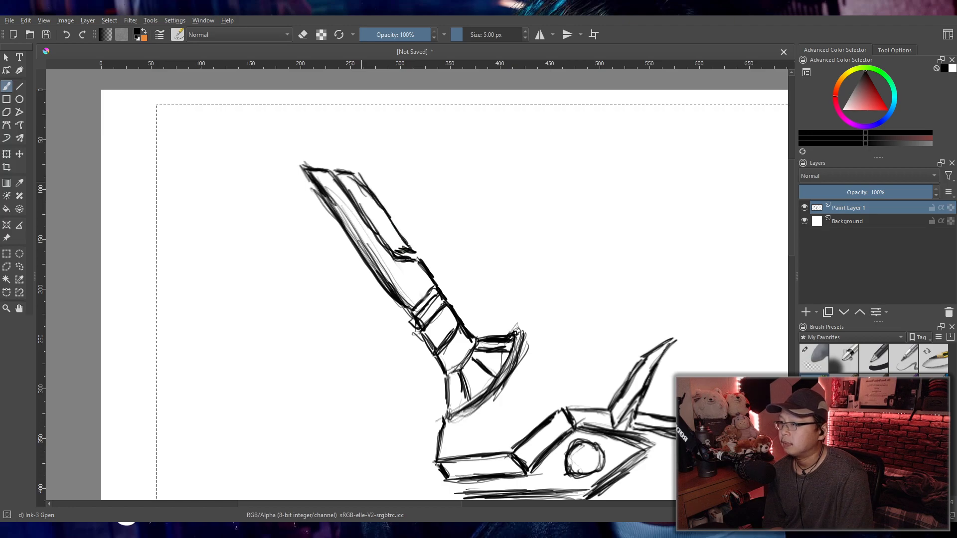
pyautogui.moveTo(339, 172); pyautogui.dragTo(394, 244)
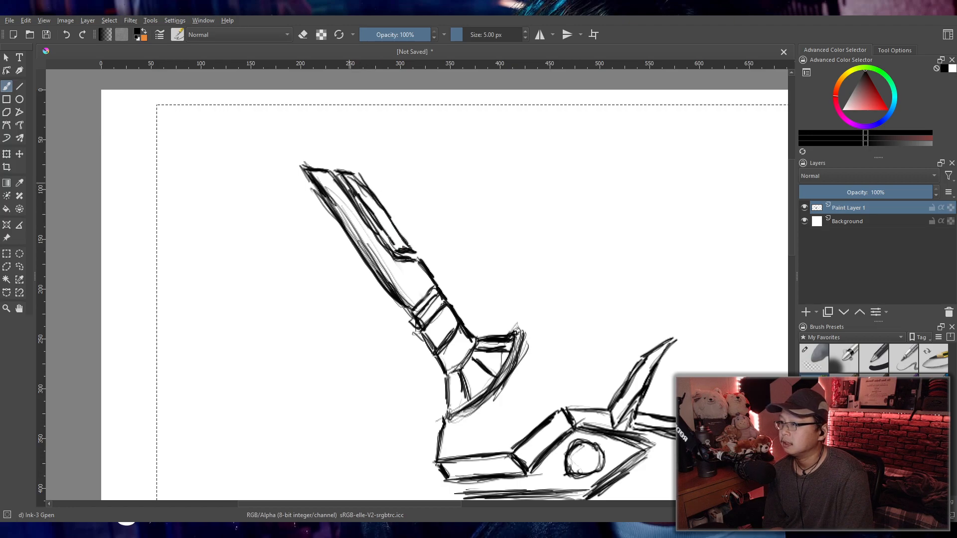
pyautogui.moveTo(387, 209); pyautogui.dragTo(413, 249)
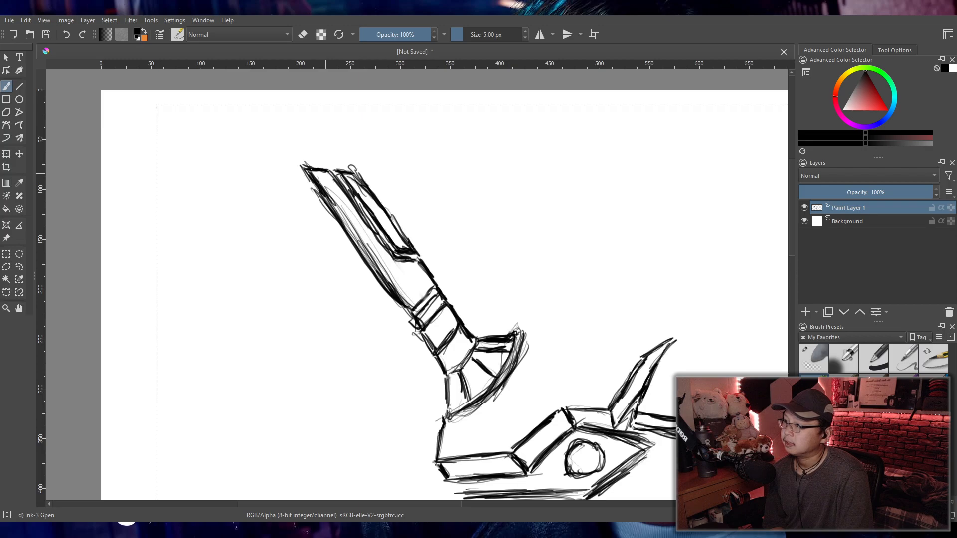
# - Thicken the outer contours of the blade, the neck segments and the faceted panel's front edge
pyautogui.moveTo(305, 169); pyautogui.dragTo(375, 279)
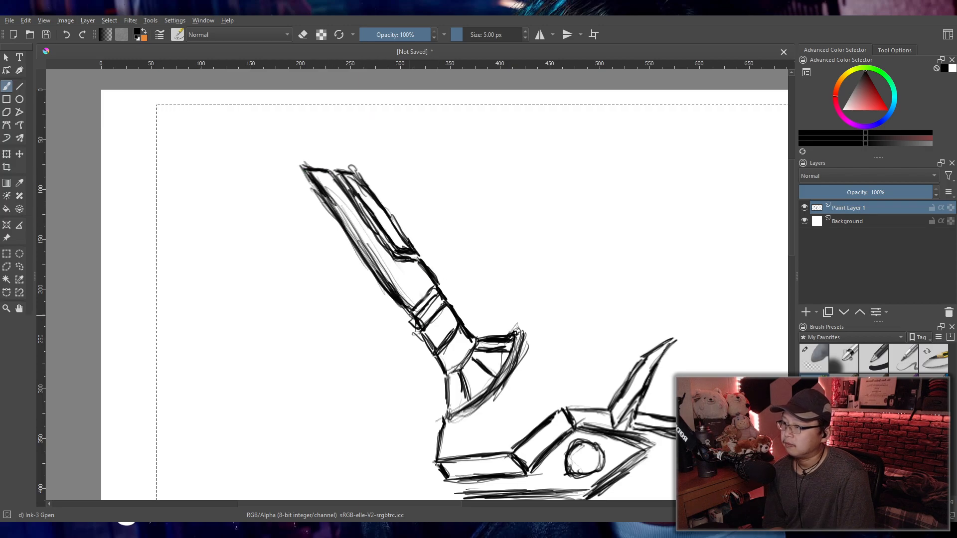
pyautogui.moveTo(406, 315); pyautogui.dragTo(448, 373)
pyautogui.moveTo(437, 282); pyautogui.dragTo(466, 322)
pyautogui.moveTo(403, 306)
pyautogui.mouseDown()
pyautogui.moveTo(432, 350)
pyautogui.moveTo(432, 282)
pyautogui.moveTo(427, 324)
pyautogui.mouseUp()
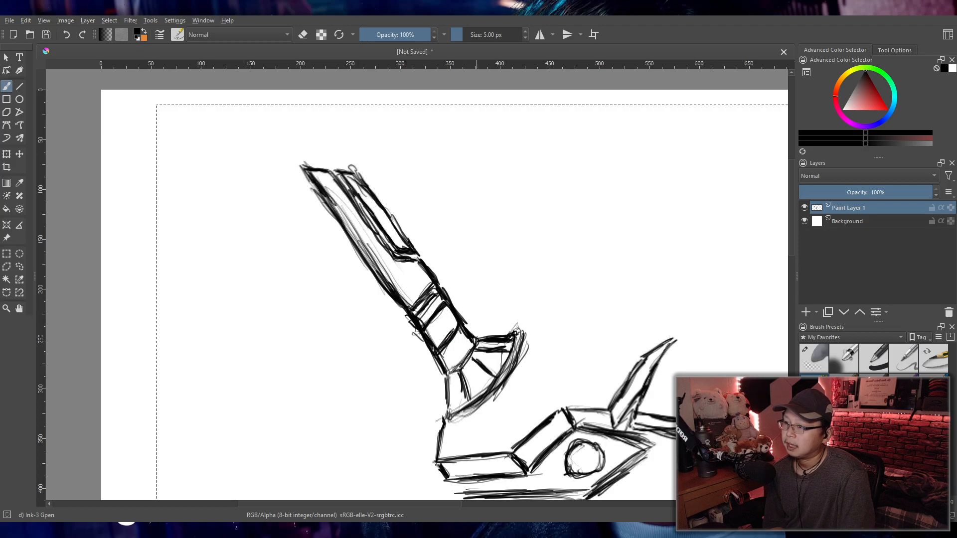
pyautogui.moveTo(446, 374); pyautogui.dragTo(449, 417)
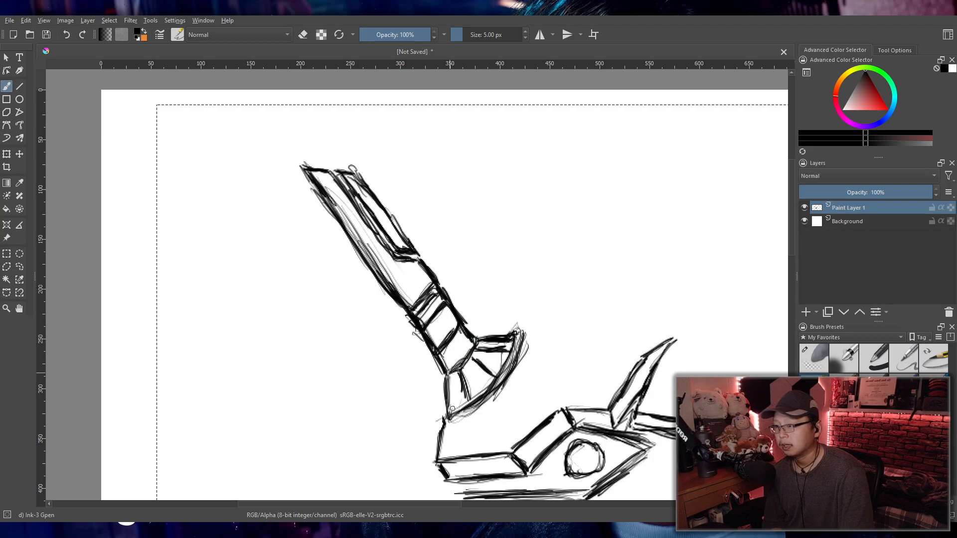
# - Draw a long, slightly rising line from the horn's tip toward the open canvas and reinforce it with repeated strokes
pyautogui.scroll(-3, 488, 324)
pyautogui.scroll(3, 519, 349)
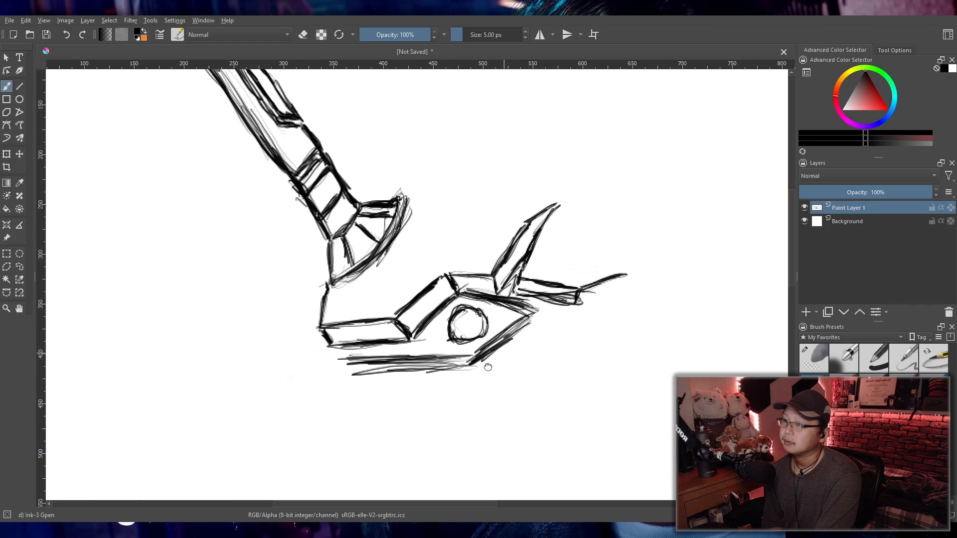
pyautogui.scroll(-2, 488, 358)
pyautogui.scroll(2, 465, 360)
pyautogui.scroll(-2, 465, 360)
pyautogui.scroll(2, 462, 378)
pyautogui.moveTo(463, 378); pyautogui.dragTo(471, 363)
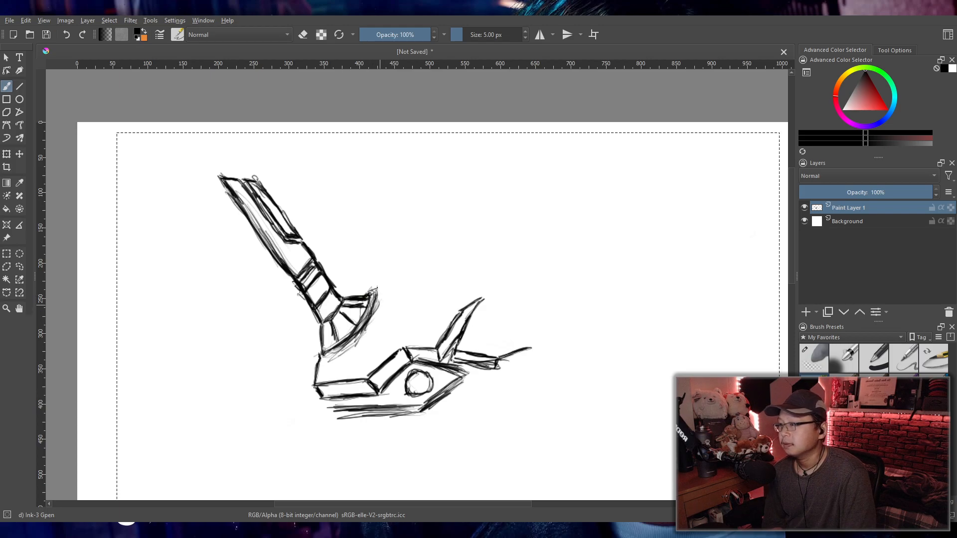
pyautogui.moveTo(364, 291); pyautogui.dragTo(462, 256)
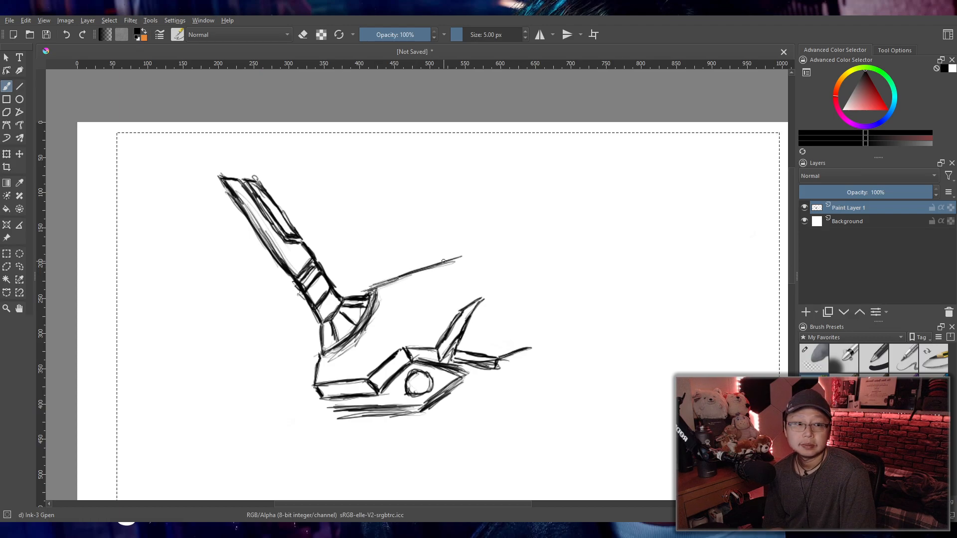
pyautogui.moveTo(379, 283); pyautogui.dragTo(486, 248)
pyautogui.moveTo(406, 272)
pyautogui.mouseDown()
pyautogui.moveTo(489, 243)
pyautogui.moveTo(472, 249)
pyautogui.mouseUp()
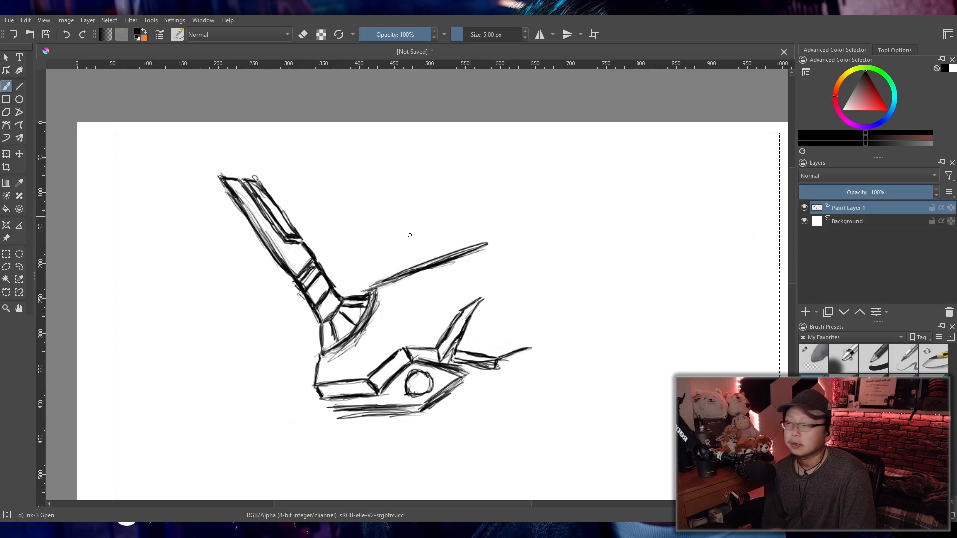
# - Sketch a low arch over the outer part of the rising line, curving down past its end
pyautogui.moveTo(411, 266)
pyautogui.mouseDown()
pyautogui.moveTo(466, 231)
pyautogui.moveTo(496, 231)
pyautogui.moveTo(517, 247)
pyautogui.mouseUp()
pyautogui.moveTo(462, 232); pyautogui.dragTo(506, 253)
pyautogui.moveTo(443, 236); pyautogui.dragTo(479, 232)
pyautogui.moveTo(410, 273)
pyautogui.mouseDown()
pyautogui.moveTo(413, 259)
pyautogui.moveTo(491, 230)
pyautogui.mouseUp()
pyautogui.moveTo(419, 252); pyautogui.dragTo(506, 255)
pyautogui.moveTo(406, 270)
pyautogui.mouseDown()
pyautogui.moveTo(495, 229)
pyautogui.moveTo(506, 248)
pyautogui.mouseUp()
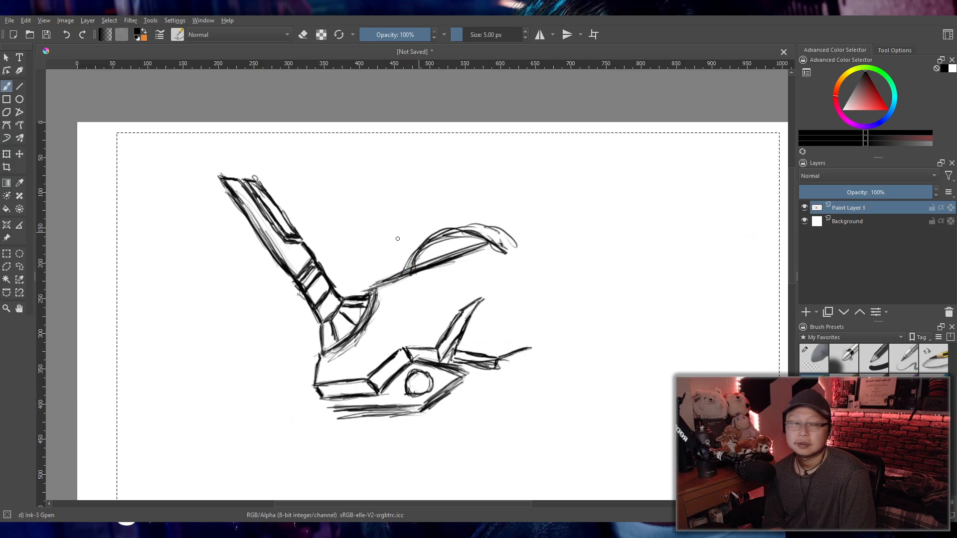
# - Sketch a larger, taller arch above the low one with repeated loose strokes extending beyond its end
pyautogui.moveTo(404, 267)
pyautogui.mouseDown()
pyautogui.moveTo(460, 217)
pyautogui.moveTo(433, 239)
pyautogui.moveTo(503, 215)
pyautogui.moveTo(551, 231)
pyautogui.mouseUp()
pyautogui.moveTo(466, 212); pyautogui.dragTo(553, 232)
pyautogui.moveTo(487, 209); pyautogui.dragTo(539, 217)
pyautogui.moveTo(456, 227); pyautogui.dragTo(491, 209)
pyautogui.moveTo(414, 257)
pyautogui.mouseDown()
pyautogui.moveTo(476, 202)
pyautogui.moveTo(559, 220)
pyautogui.mouseUp()
pyautogui.moveTo(442, 220)
pyautogui.mouseDown()
pyautogui.moveTo(555, 229)
pyautogui.moveTo(489, 204)
pyautogui.mouseUp()
pyautogui.moveTo(409, 264); pyautogui.dragTo(424, 249)
pyautogui.moveTo(474, 202)
pyautogui.mouseDown()
pyautogui.moveTo(562, 229)
pyautogui.moveTo(552, 211)
pyautogui.moveTo(553, 231)
pyautogui.moveTo(524, 212)
pyautogui.moveTo(443, 230)
pyautogui.moveTo(501, 231)
pyautogui.mouseUp()
# - Toggle between the pen and the previous brush preset, and reinforce the straight line's underside back to the horn's tip
pyautogui.press('/')
pyautogui.press('/')
pyautogui.moveTo(421, 275); pyautogui.dragTo(479, 252)
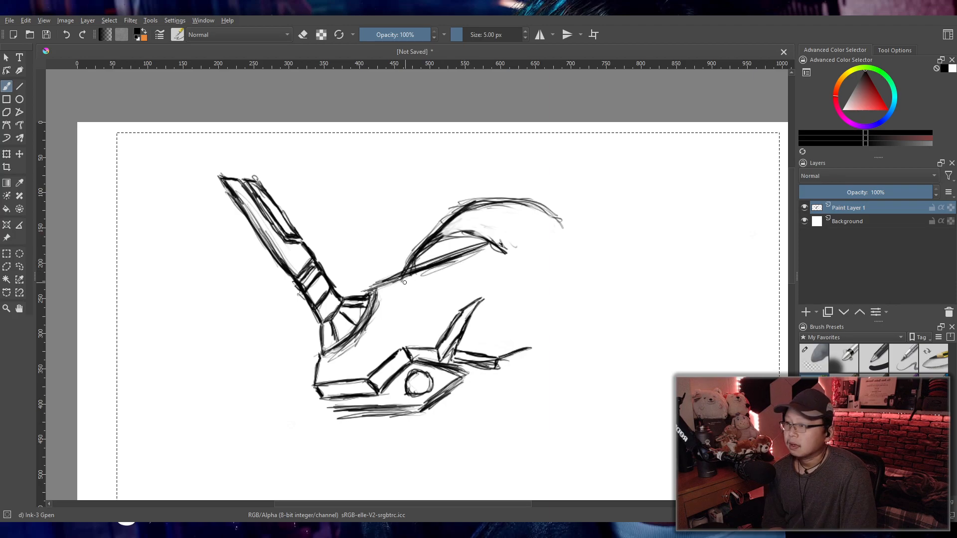
pyautogui.moveTo(427, 271); pyautogui.dragTo(375, 294)
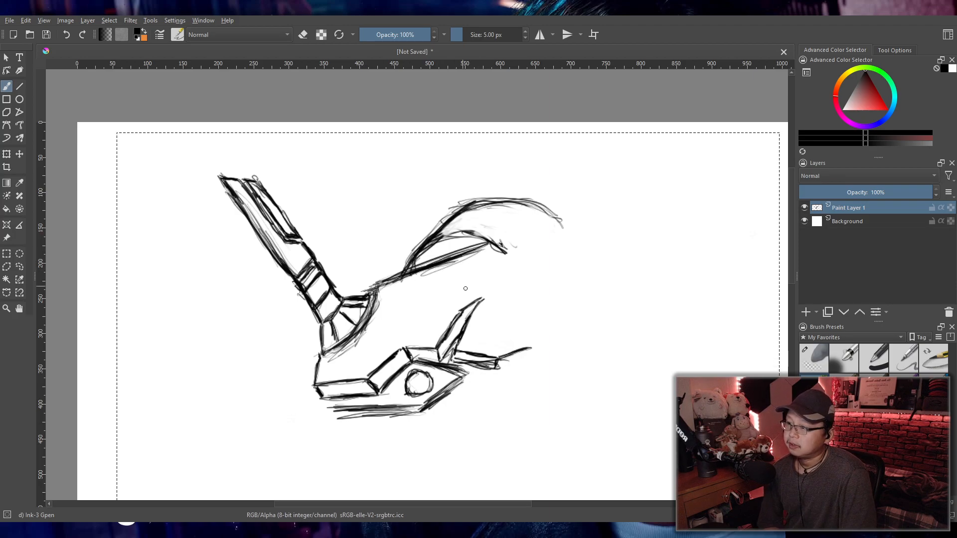
# - Move the selected sketch down the canvas and make a new rectangular selection across the page's width around it
pyautogui.scroll(-2, 463, 228)
pyautogui.moveTo(462, 228); pyautogui.dragTo(467, 256)
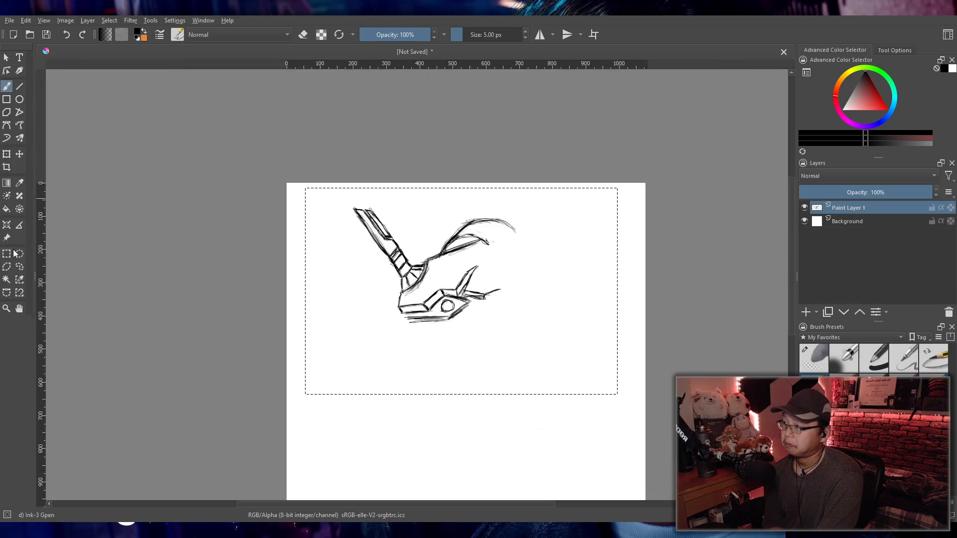
pyautogui.click(19, 154)
pyautogui.moveTo(478, 277); pyautogui.dragTo(483, 342)
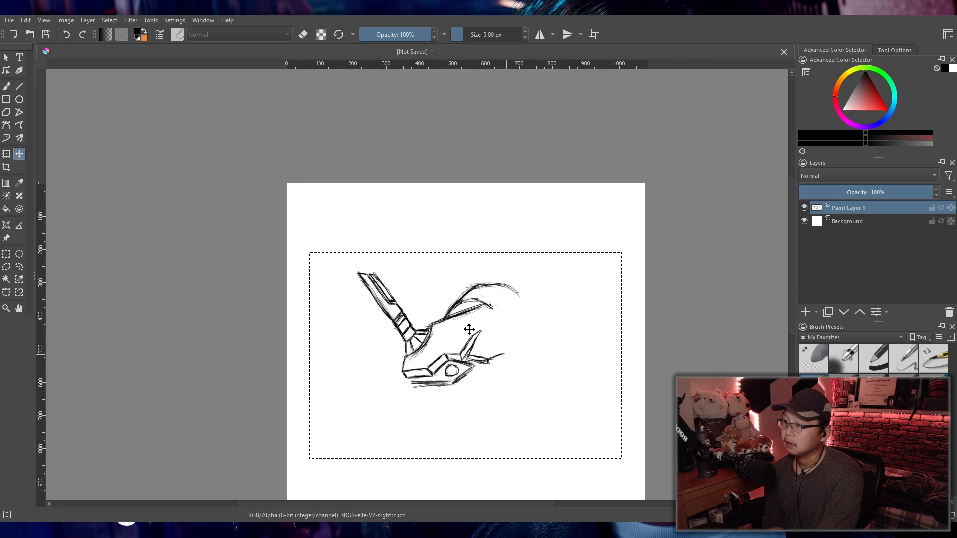
pyautogui.click(7, 254)
pyautogui.moveTo(288, 185); pyautogui.dragTo(648, 471)
# - Reinforce the large arch with the ink pen, from its rising side over to its outer tip
pyautogui.scroll(3, 491, 296)
pyautogui.moveTo(491, 296); pyautogui.dragTo(474, 309)
pyautogui.scroll(2, 476, 308)
pyautogui.scroll(-4, 480, 305)
pyautogui.scroll(2, 505, 298)
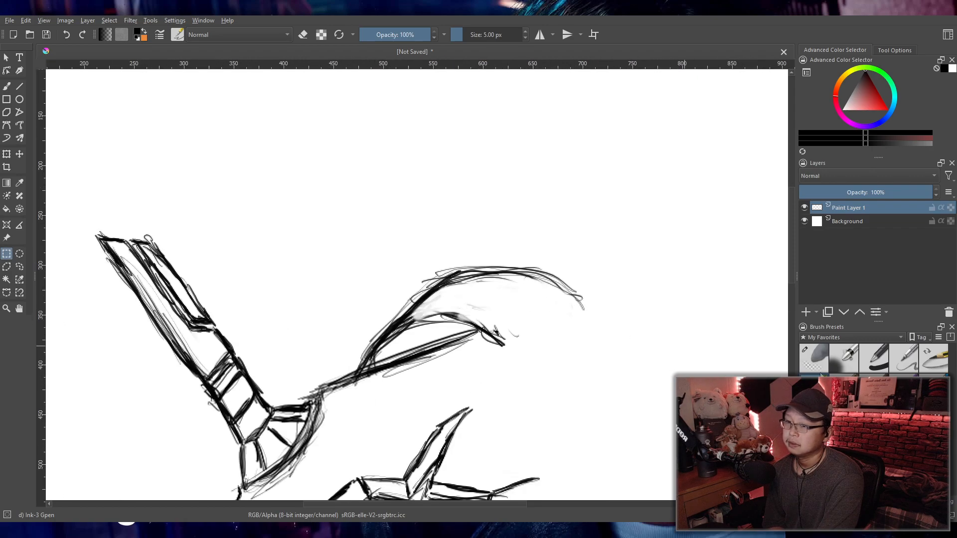
pyautogui.click(7, 86)
pyautogui.scroll(1, 464, 279)
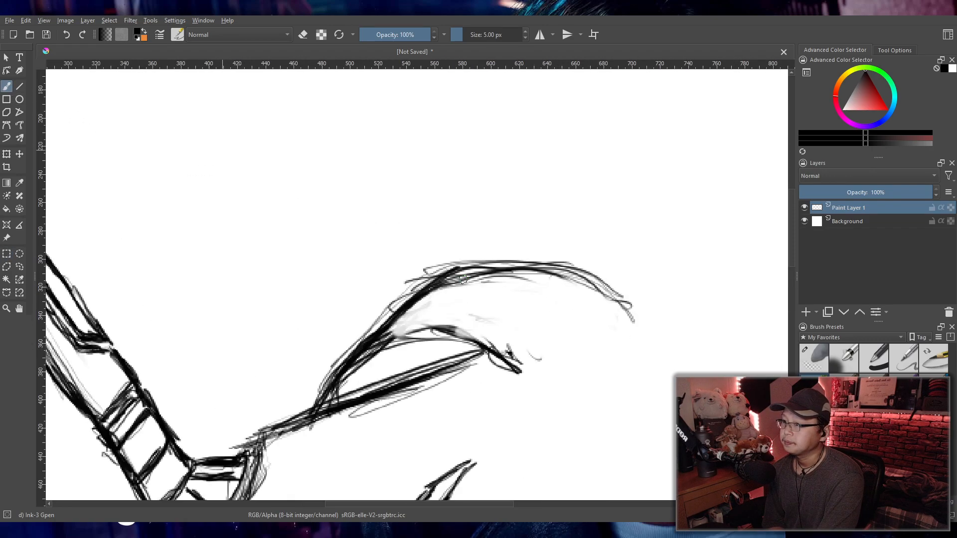
pyautogui.scroll(-4, 498, 281)
pyautogui.scroll(4, 498, 281)
pyautogui.scroll(-2, 492, 291)
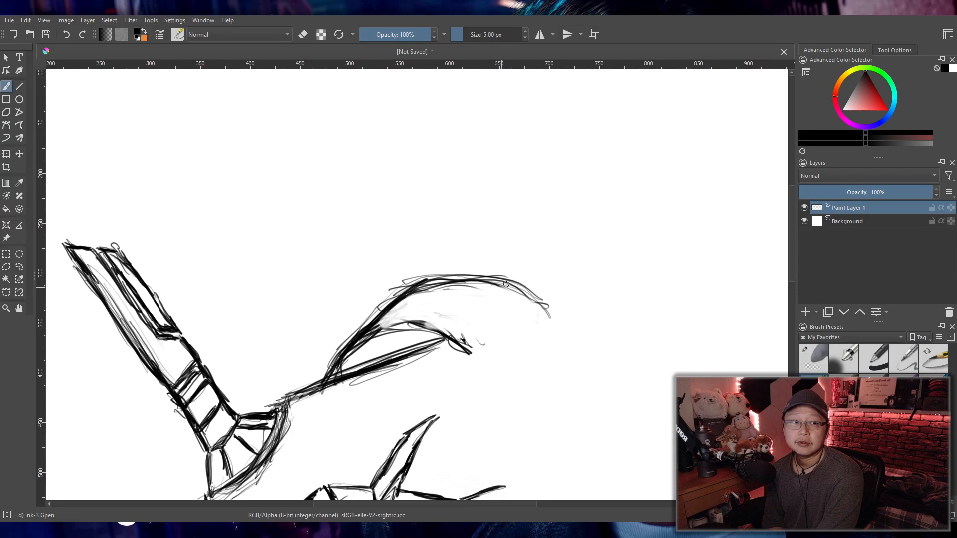
pyautogui.scroll(2, 448, 296)
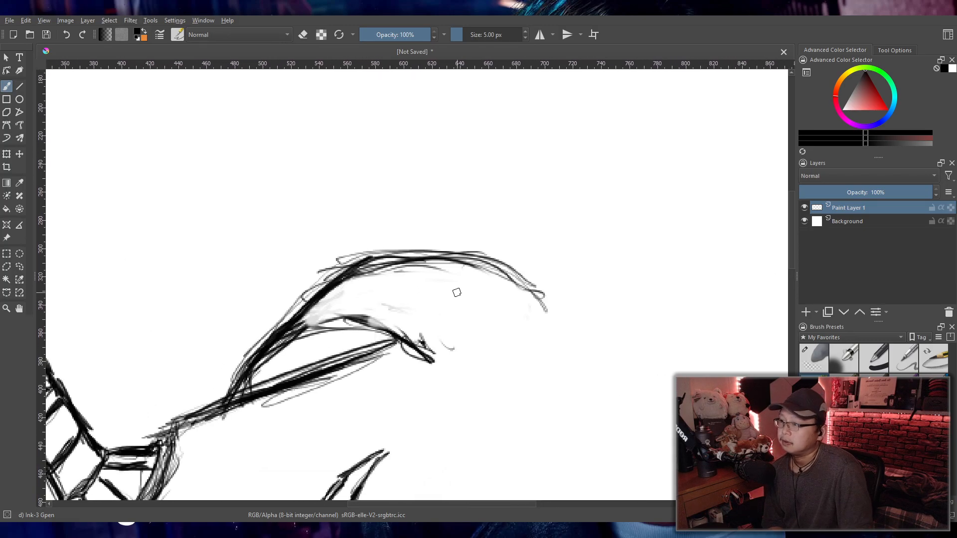
pyautogui.moveTo(294, 320)
pyautogui.mouseDown()
pyautogui.moveTo(384, 272)
pyautogui.moveTo(464, 266)
pyautogui.moveTo(551, 301)
pyautogui.mouseUp()
# - Erase the stray lines above the large arch's rising side with the soft eraser, and return to the ink pen
pyautogui.click(813, 357)
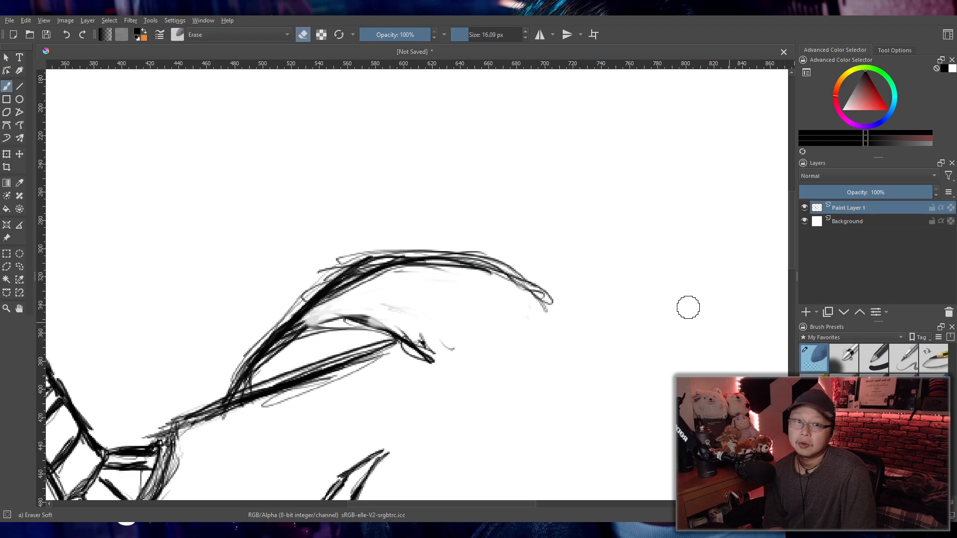
pyautogui.moveTo(386, 251)
pyautogui.mouseDown()
pyautogui.moveTo(341, 269)
pyautogui.moveTo(344, 263)
pyautogui.mouseUp()
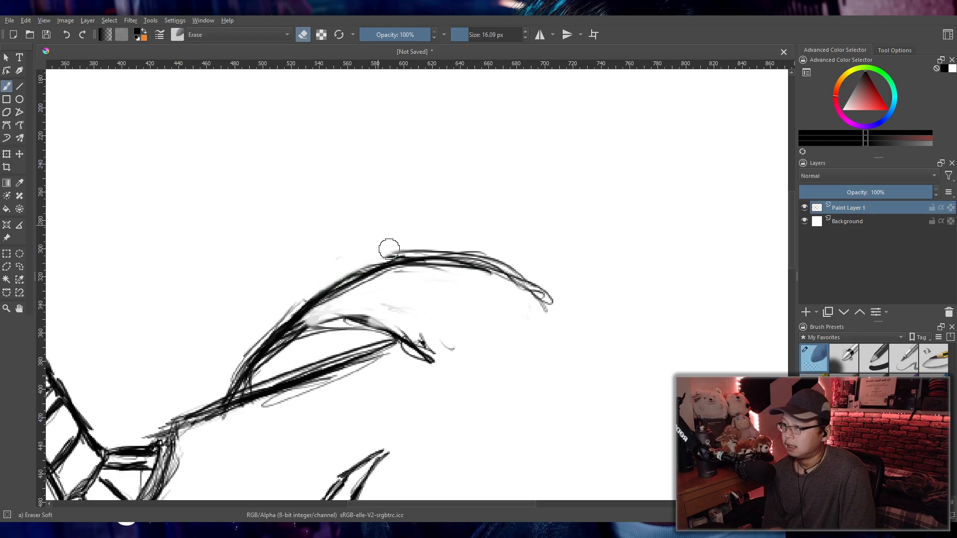
pyautogui.click(813, 387)
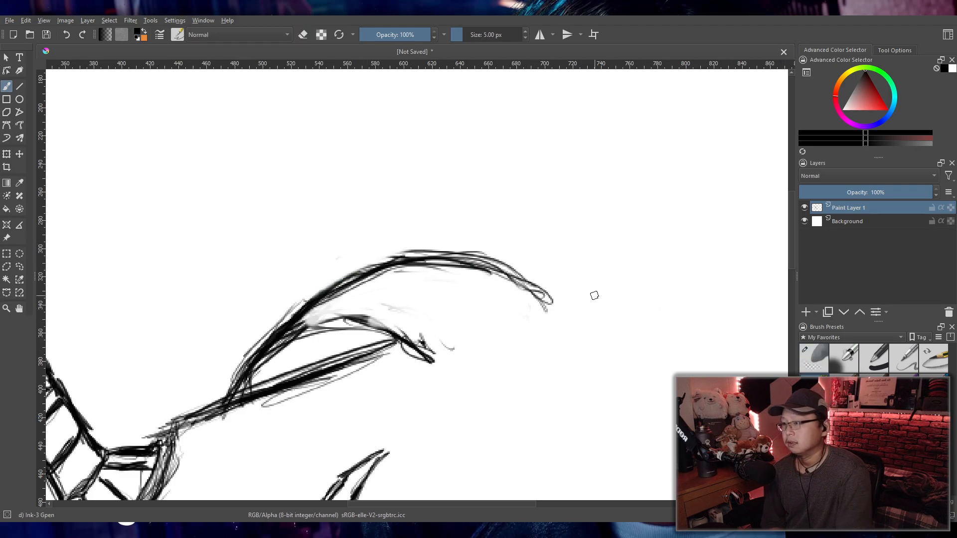
# - Reinforce the large arch's outline from its rising side across the crest to the outer tip
pyautogui.scroll(-2, 591, 297)
pyautogui.moveTo(591, 297); pyautogui.dragTo(533, 341)
pyautogui.scroll(-1, 443, 377)
pyautogui.scroll(4, 441, 347)
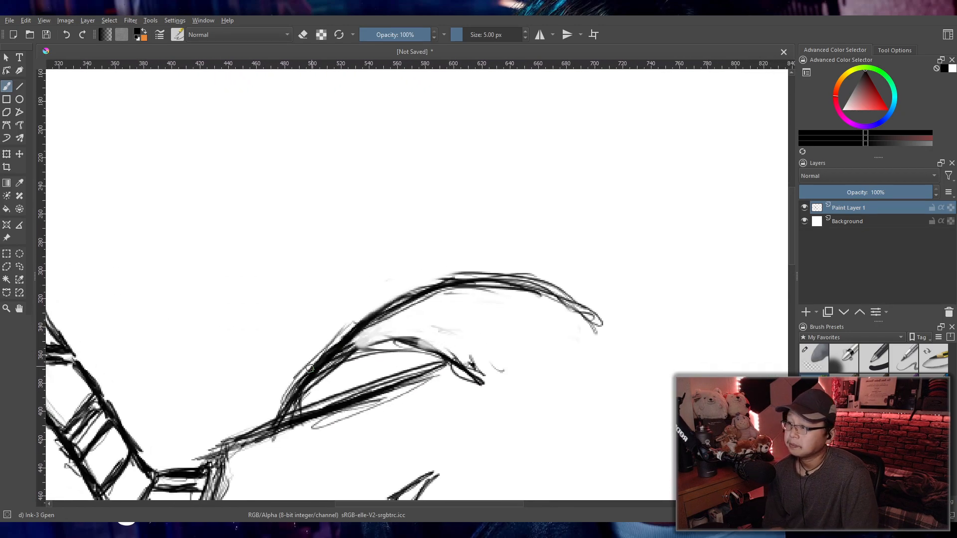
pyautogui.moveTo(360, 319)
pyautogui.mouseDown()
pyautogui.moveTo(454, 270)
pyautogui.moveTo(604, 316)
pyautogui.mouseUp()
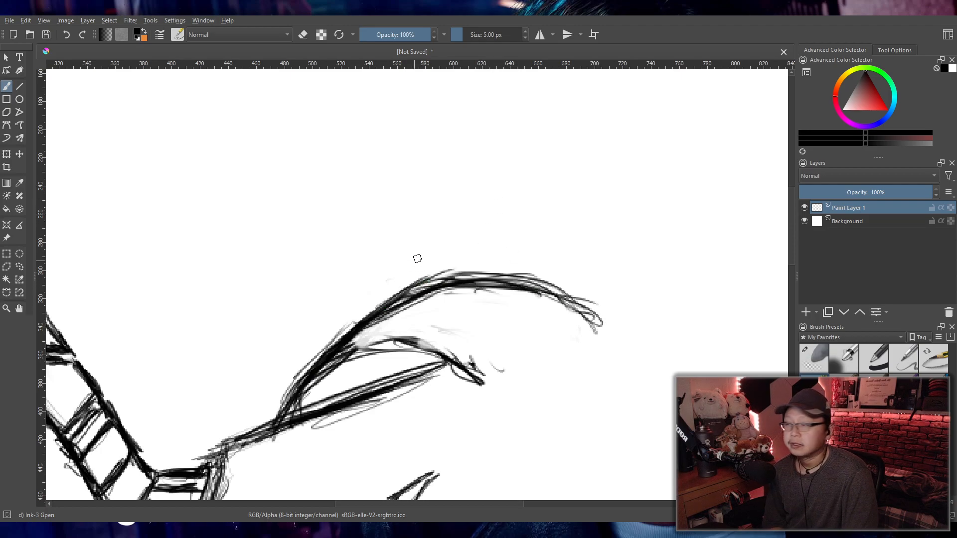
# - Sketch a third arch above the large one with repeated loose strokes and darken its falling outer end
pyautogui.moveTo(413, 282)
pyautogui.mouseDown()
pyautogui.moveTo(433, 258)
pyautogui.moveTo(413, 283)
pyautogui.moveTo(416, 271)
pyautogui.moveTo(447, 260)
pyautogui.moveTo(516, 254)
pyautogui.moveTo(581, 264)
pyautogui.moveTo(664, 301)
pyautogui.mouseUp()
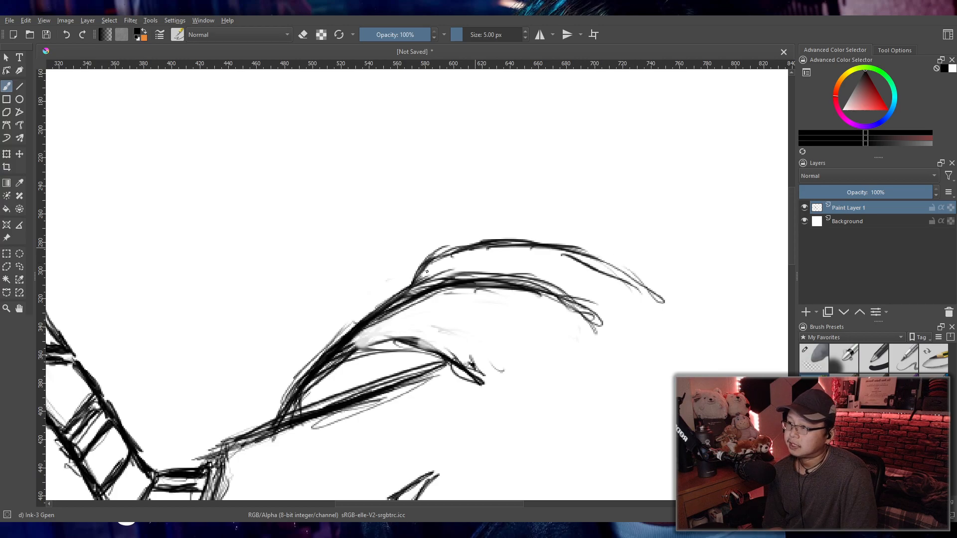
pyautogui.moveTo(486, 246)
pyautogui.mouseDown()
pyautogui.moveTo(643, 302)
pyautogui.moveTo(451, 248)
pyautogui.moveTo(647, 312)
pyautogui.moveTo(587, 272)
pyautogui.moveTo(611, 293)
pyautogui.mouseUp()
pyautogui.scroll(-4, 513, 189)
pyautogui.scroll(2, 516, 223)
pyautogui.moveTo(515, 224); pyautogui.dragTo(449, 241)
pyautogui.scroll(2, 472, 230)
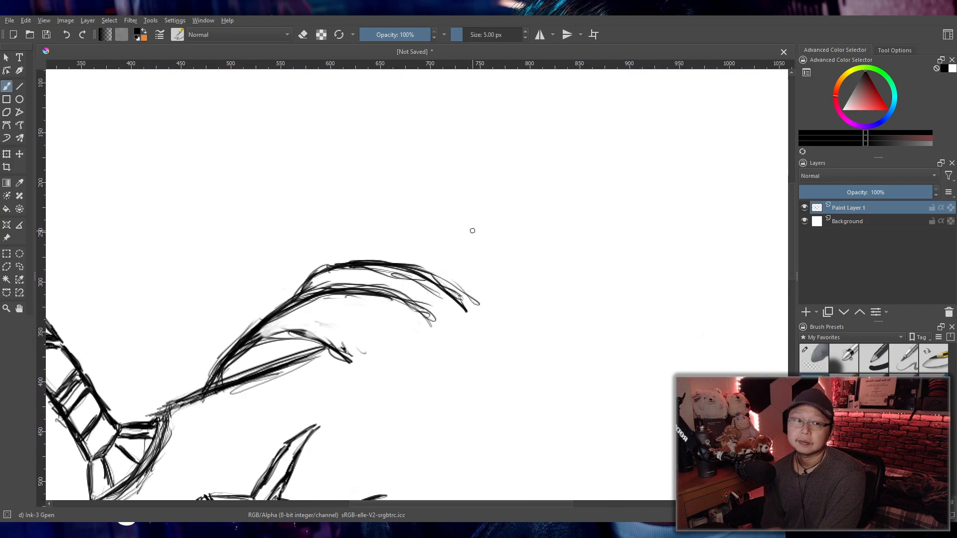
# - Build up a long, gently curved line rising outward from the start of the third arch with overlapping strokes
pyautogui.scroll(-2, 435, 240)
pyautogui.scroll(2, 424, 242)
pyautogui.scroll(-1, 419, 243)
pyautogui.scroll(2, 468, 229)
pyautogui.scroll(-1, 449, 242)
pyautogui.moveTo(450, 241); pyautogui.dragTo(434, 242)
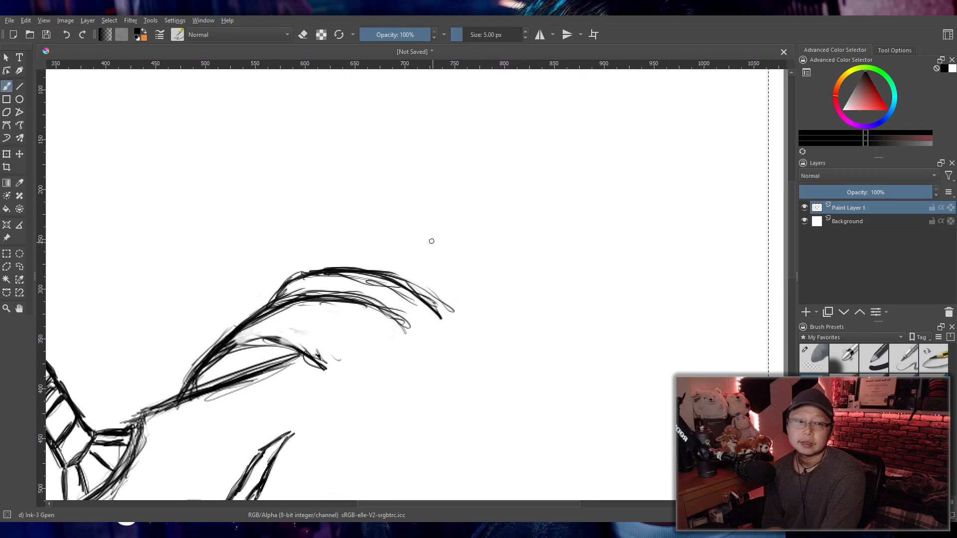
pyautogui.moveTo(309, 272); pyautogui.dragTo(422, 225)
pyautogui.moveTo(305, 272); pyautogui.dragTo(452, 218)
pyautogui.moveTo(304, 270); pyautogui.dragTo(431, 228)
pyautogui.moveTo(327, 258); pyautogui.dragTo(469, 216)
pyautogui.moveTo(301, 273)
pyautogui.mouseDown()
pyautogui.moveTo(463, 209)
pyautogui.moveTo(498, 210)
pyautogui.mouseUp()
pyautogui.moveTo(436, 221); pyautogui.dragTo(511, 210)
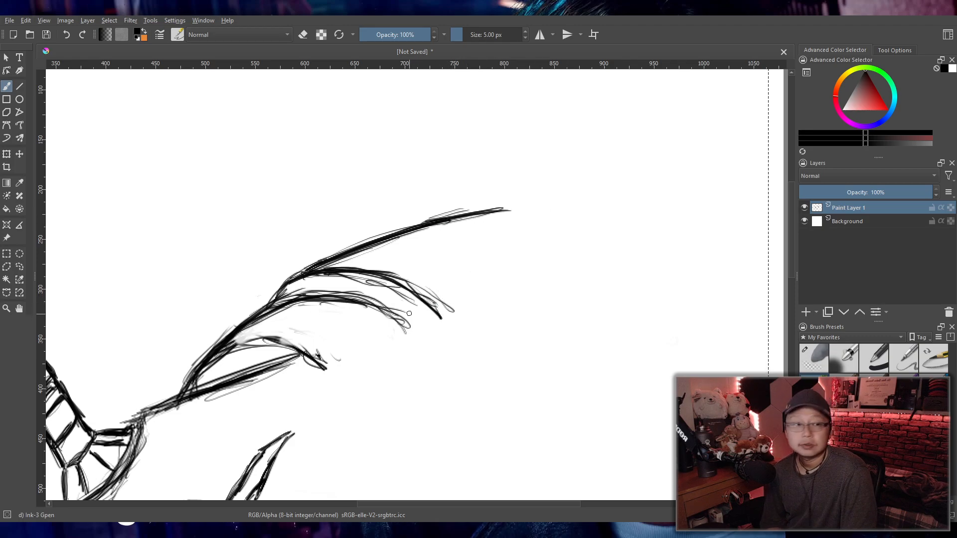
# - Sketch a slanted line rising from the third arch's outer end, link the two arch tips, and erase the overshoot
pyautogui.moveTo(411, 295)
pyautogui.mouseDown()
pyautogui.moveTo(406, 329)
pyautogui.moveTo(508, 267)
pyautogui.moveTo(554, 253)
pyautogui.moveTo(548, 259)
pyautogui.mouseUp()
pyautogui.moveTo(418, 295); pyautogui.dragTo(549, 252)
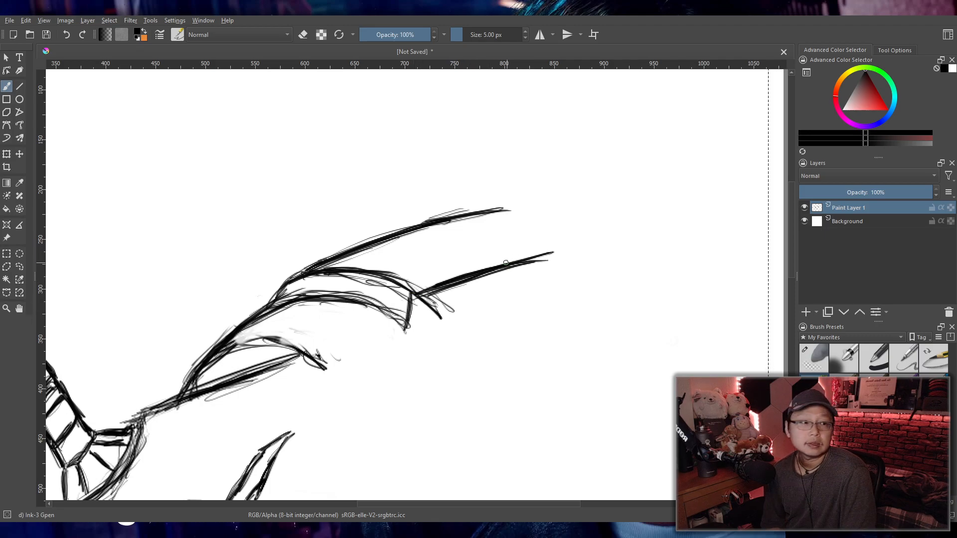
pyautogui.moveTo(421, 293)
pyautogui.mouseDown()
pyautogui.moveTo(514, 235)
pyautogui.moveTo(491, 271)
pyautogui.moveTo(544, 256)
pyautogui.moveTo(479, 264)
pyautogui.moveTo(436, 293)
pyautogui.moveTo(444, 307)
pyautogui.mouseUp()
pyautogui.click(804, 354)
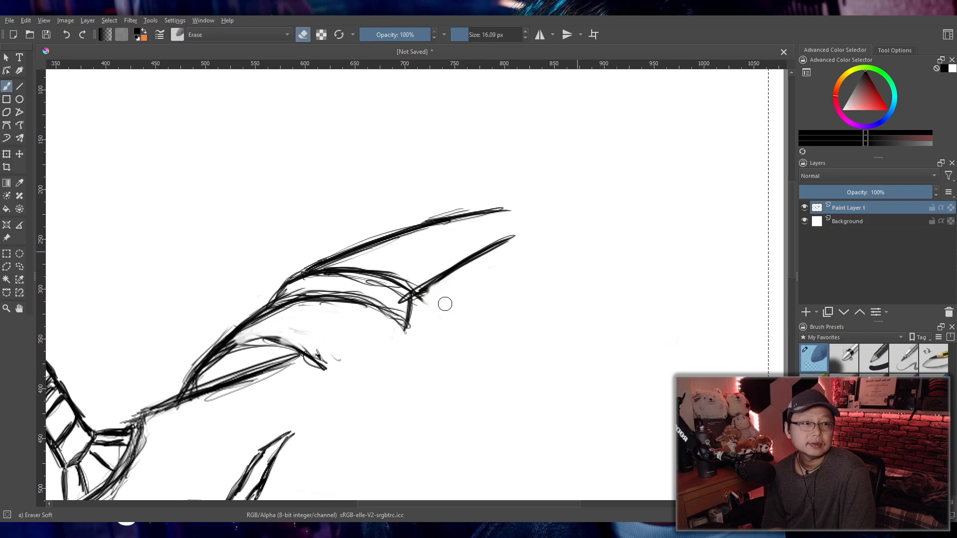
# - Return to the ink pen and sketch a bold slanted line descending from the large arch's tip
pyautogui.scroll(-4, 549, 297)
pyautogui.scroll(3, 521, 312)
pyautogui.scroll(-2, 521, 312)
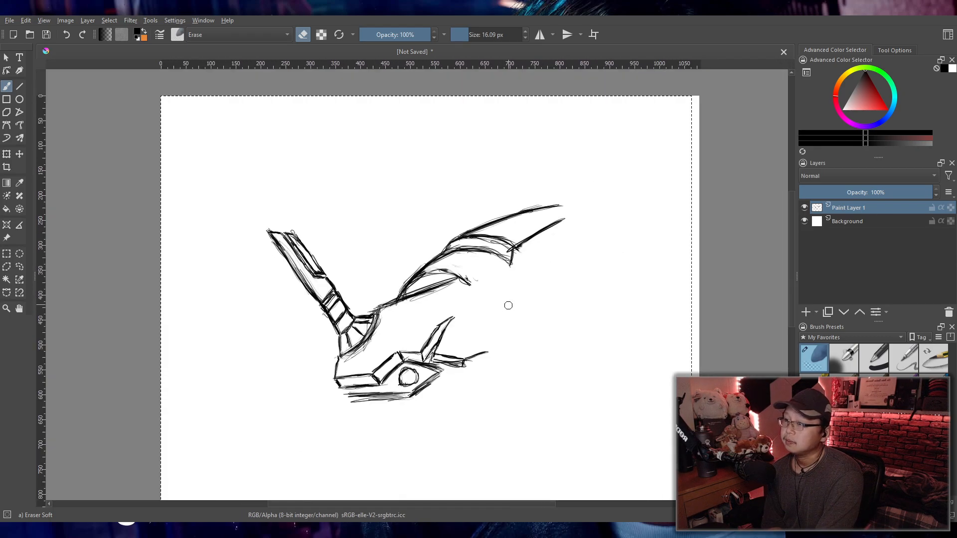
pyautogui.scroll(4, 508, 305)
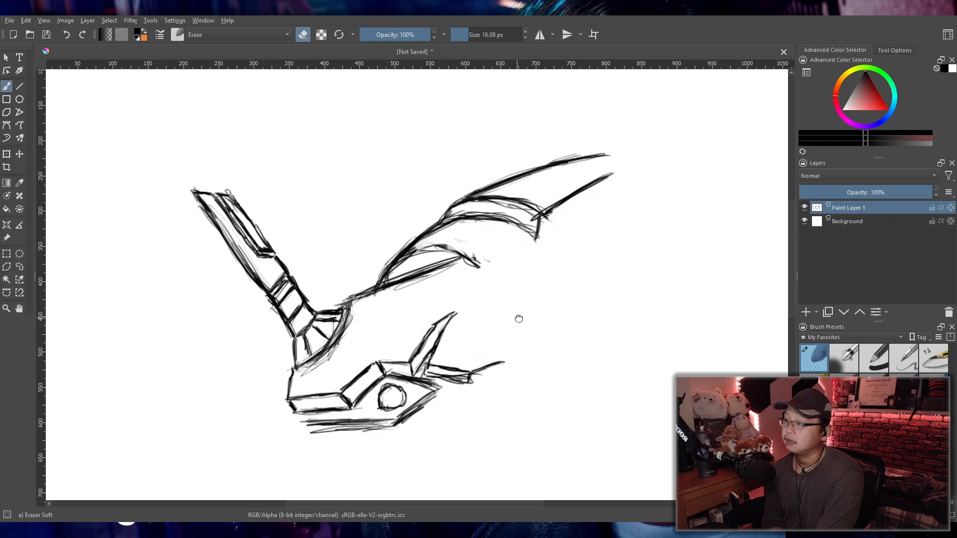
pyautogui.scroll(1, 518, 316)
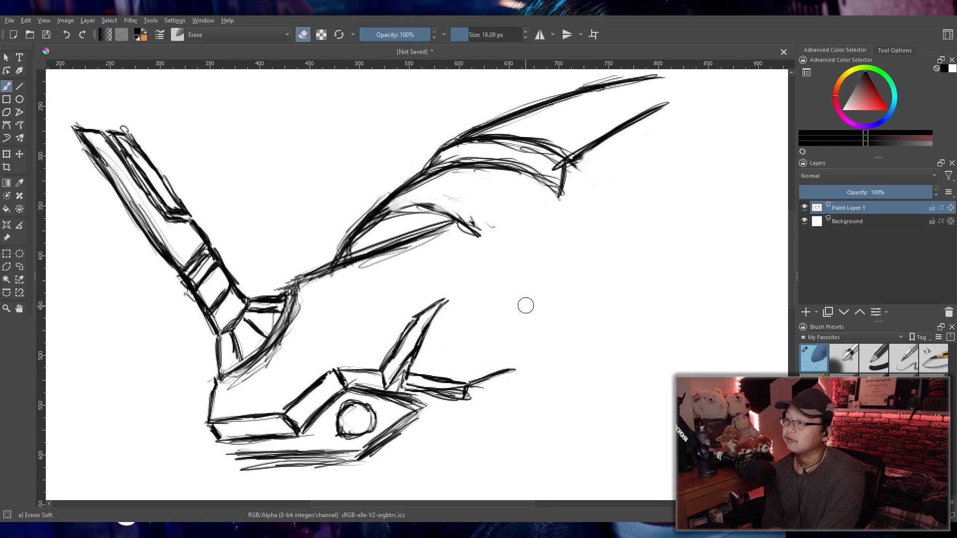
pyautogui.scroll(-1, 530, 304)
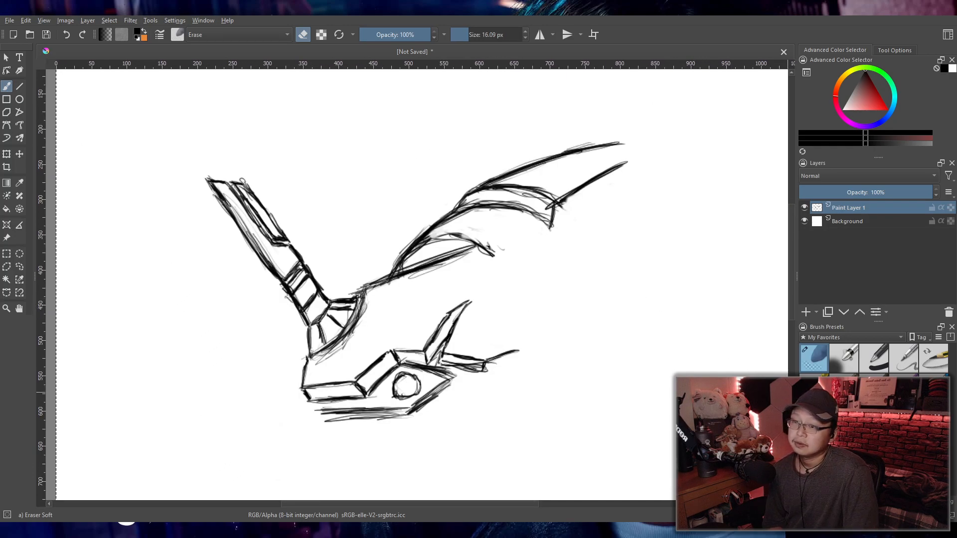
pyautogui.press('/')
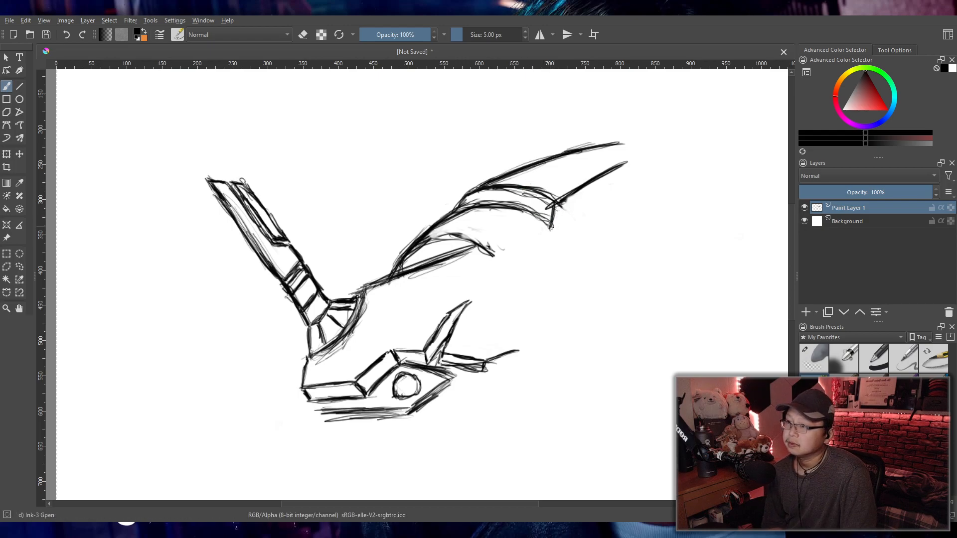
pyautogui.moveTo(549, 233); pyautogui.dragTo(508, 290)
pyautogui.moveTo(552, 237); pyautogui.dragTo(511, 285)
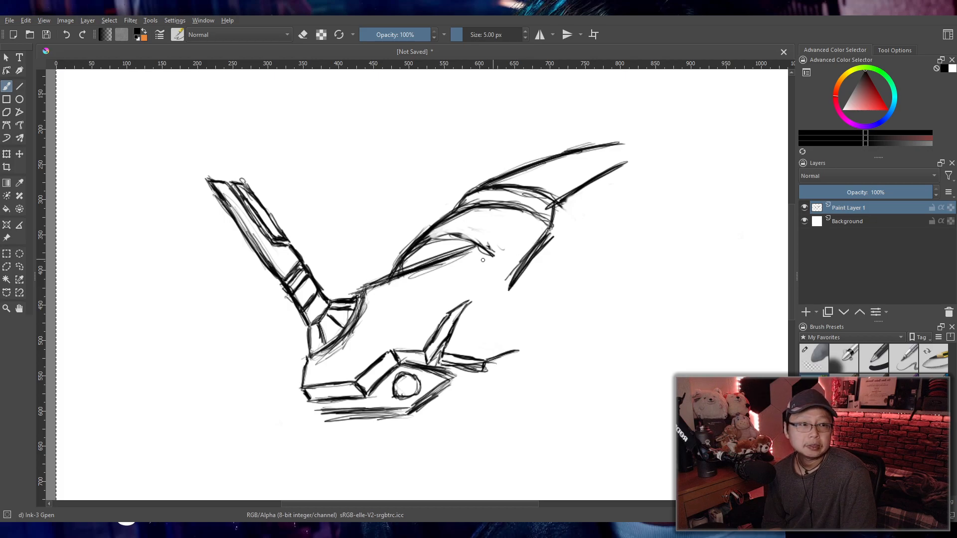
# - Extend the lowest arch to meet the descending slanted line, and thicken that line with a short angled end
pyautogui.moveTo(445, 237); pyautogui.dragTo(514, 269)
pyautogui.moveTo(463, 238); pyautogui.dragTo(515, 263)
pyautogui.moveTo(543, 233); pyautogui.dragTo(510, 277)
pyautogui.moveTo(542, 235); pyautogui.dragTo(502, 283)
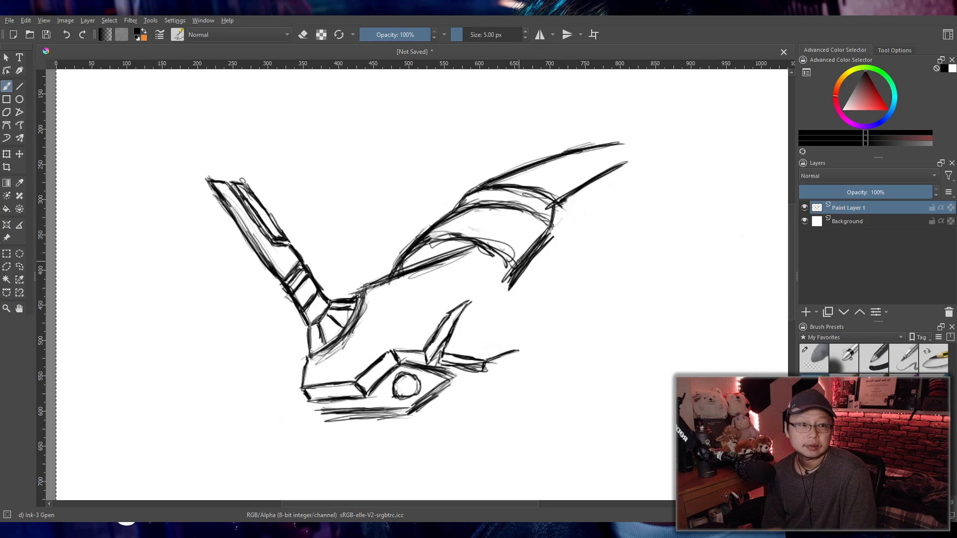
pyautogui.moveTo(556, 229); pyautogui.dragTo(503, 282)
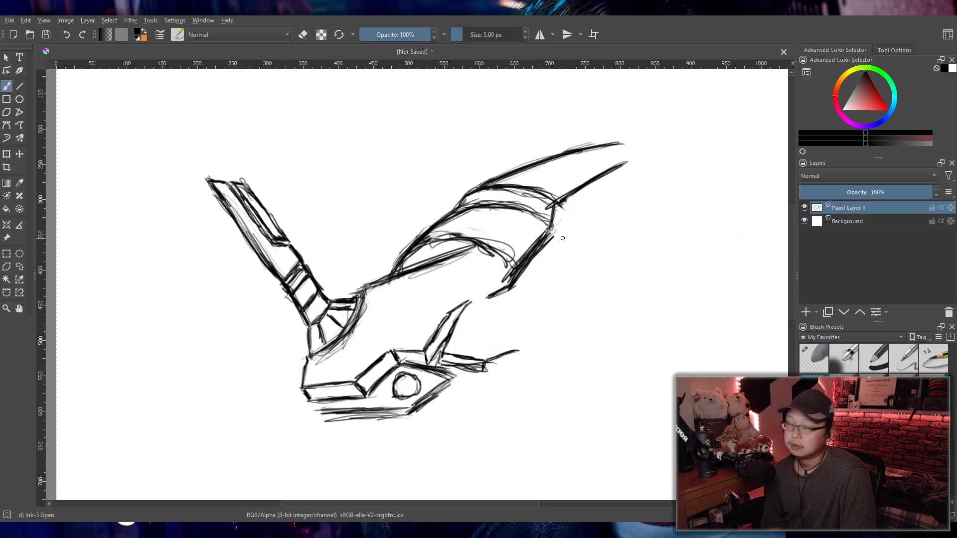
# - Continue the descending line upward beyond the arches, and extend the two uppermost lines until they meet in a pointed tip
pyautogui.moveTo(552, 235); pyautogui.dragTo(614, 188)
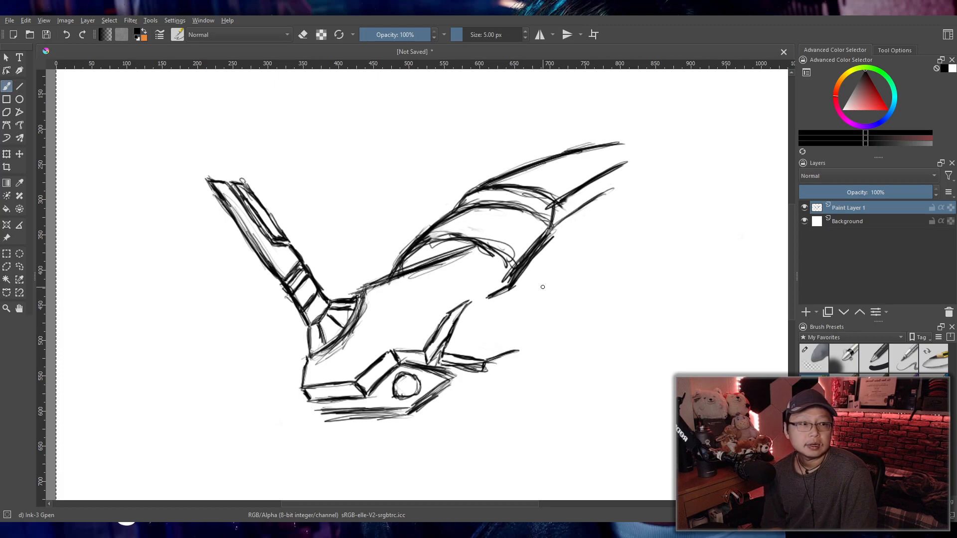
pyautogui.moveTo(543, 249); pyautogui.dragTo(589, 203)
pyautogui.moveTo(556, 228); pyautogui.dragTo(589, 206)
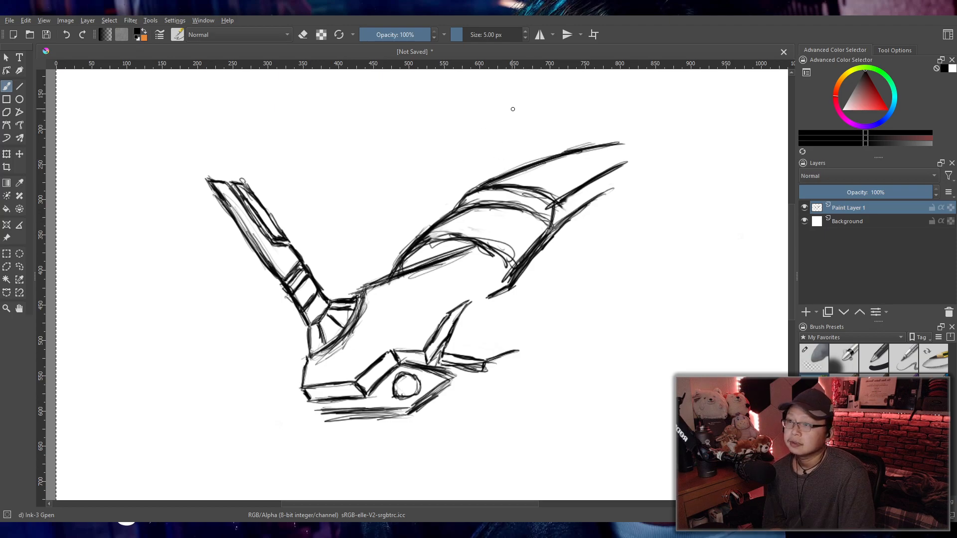
pyautogui.moveTo(610, 145); pyautogui.dragTo(663, 147)
pyautogui.moveTo(613, 164)
pyautogui.mouseDown()
pyautogui.moveTo(657, 147)
pyautogui.moveTo(638, 156)
pyautogui.mouseUp()
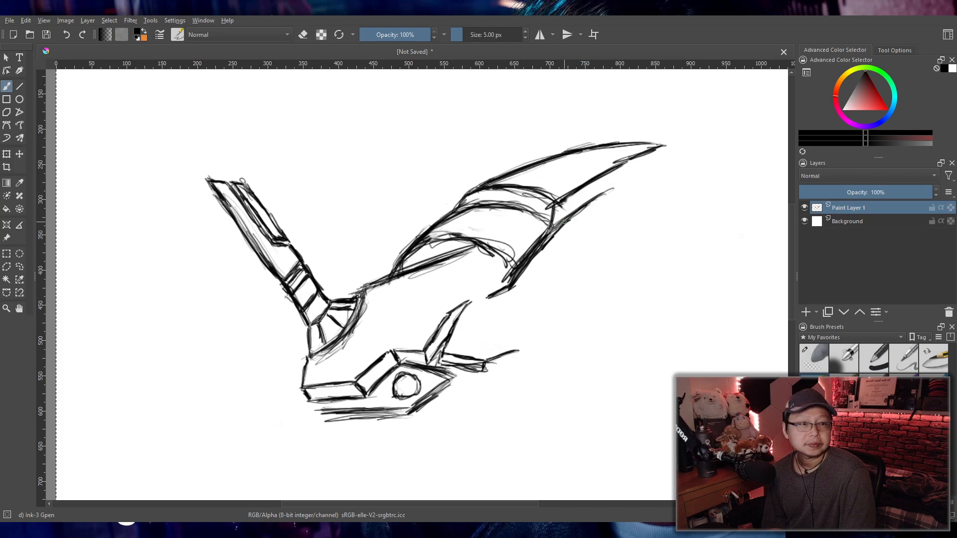
# - Sketch the wing's outer edge: a curve down from the arch joint, a short link, and a long line to the pointed tip
pyautogui.moveTo(557, 230); pyautogui.dragTo(586, 291)
pyautogui.moveTo(562, 233)
pyautogui.mouseDown()
pyautogui.moveTo(588, 266)
pyautogui.moveTo(628, 255)
pyautogui.moveTo(614, 255)
pyautogui.moveTo(665, 147)
pyautogui.moveTo(625, 257)
pyautogui.moveTo(663, 149)
pyautogui.mouseUp()
pyautogui.moveTo(625, 255)
pyautogui.mouseDown()
pyautogui.moveTo(662, 159)
pyautogui.moveTo(627, 251)
pyautogui.mouseUp()
pyautogui.moveTo(629, 215); pyautogui.dragTo(664, 139)
pyautogui.moveTo(627, 253)
pyautogui.mouseDown()
pyautogui.moveTo(660, 156)
pyautogui.moveTo(627, 252)
pyautogui.mouseUp()
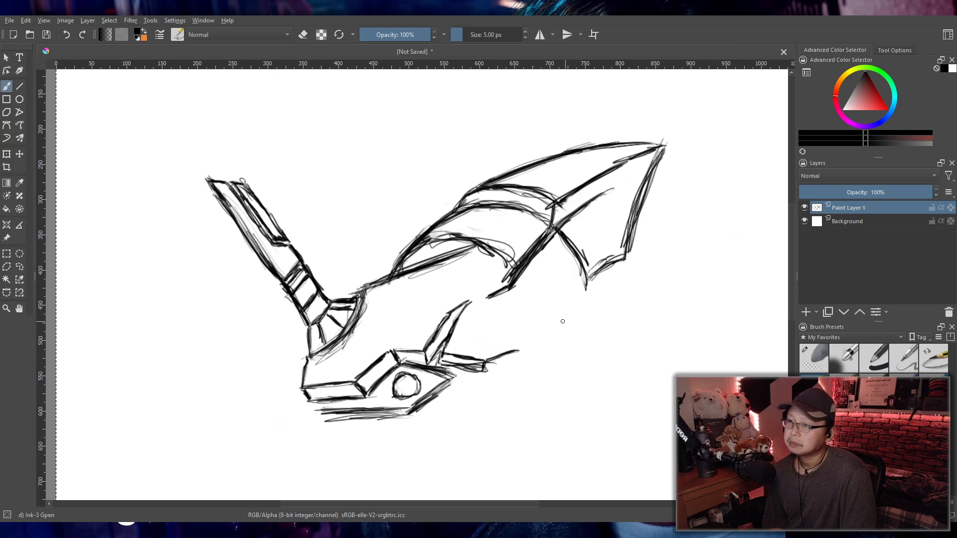
# - Sketch a thick concave curve sweeping down and inward from the lower corner of the wing's outer edge
pyautogui.moveTo(562, 322); pyautogui.dragTo(558, 303)
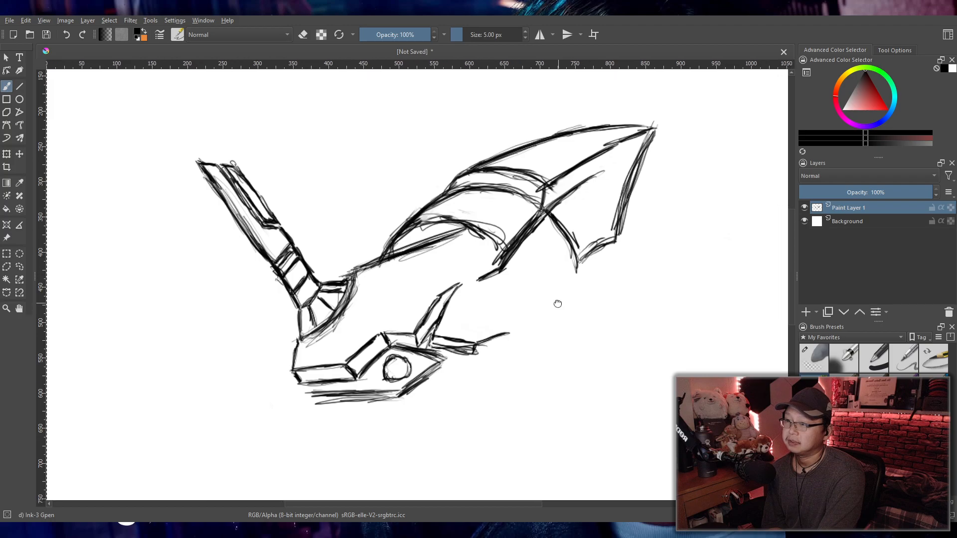
pyautogui.scroll(2, 558, 303)
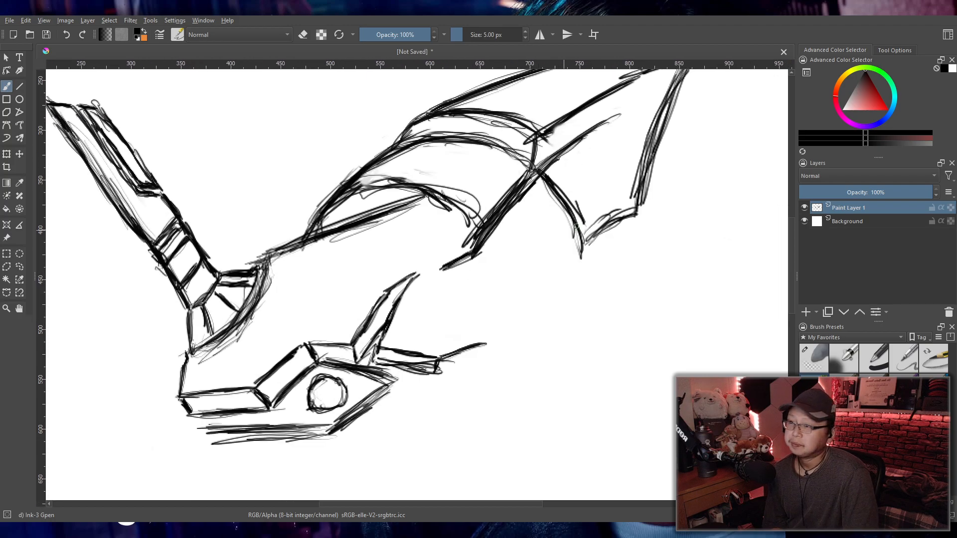
pyautogui.moveTo(629, 212); pyautogui.dragTo(541, 349)
pyautogui.moveTo(610, 226)
pyautogui.mouseDown()
pyautogui.moveTo(548, 343)
pyautogui.moveTo(634, 218)
pyautogui.mouseUp()
pyautogui.moveTo(546, 352)
pyautogui.mouseDown()
pyautogui.moveTo(628, 217)
pyautogui.moveTo(548, 326)
pyautogui.mouseUp()
pyautogui.moveTo(563, 284); pyautogui.dragTo(604, 230)
pyautogui.moveTo(544, 339)
pyautogui.mouseDown()
pyautogui.moveTo(617, 223)
pyautogui.moveTo(593, 246)
pyautogui.mouseUp()
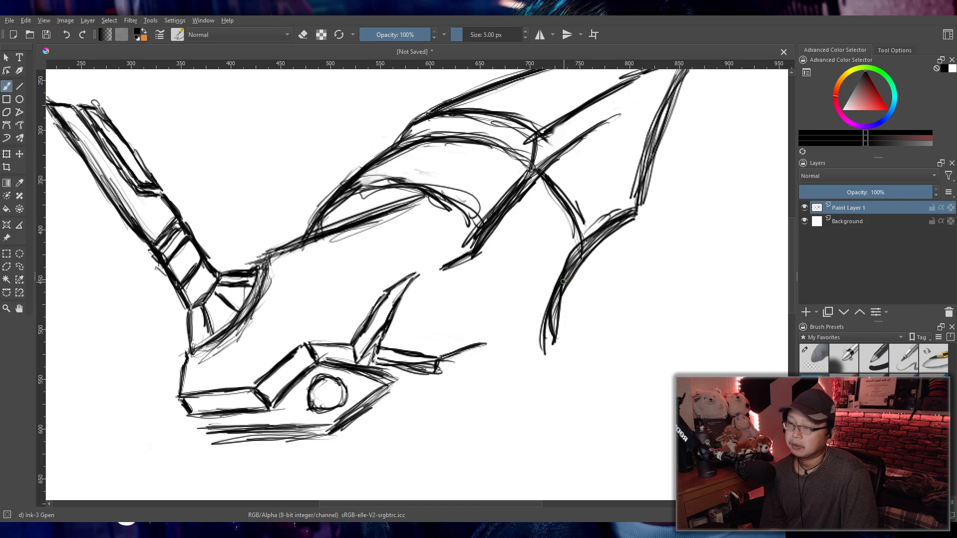
# - Sketch the wing's bottom edge from the lower end of the concave curve back to the spike behind the horn
pyautogui.moveTo(555, 308)
pyautogui.mouseDown()
pyautogui.moveTo(546, 342)
pyautogui.moveTo(494, 355)
pyautogui.moveTo(480, 349)
pyautogui.mouseUp()
pyautogui.moveTo(537, 343)
pyautogui.mouseDown()
pyautogui.moveTo(443, 363)
pyautogui.moveTo(512, 345)
pyautogui.mouseUp()
pyautogui.moveTo(543, 323); pyautogui.dragTo(533, 341)
pyautogui.moveTo(522, 349); pyautogui.dragTo(437, 371)
pyautogui.moveTo(537, 341); pyautogui.dragTo(437, 371)
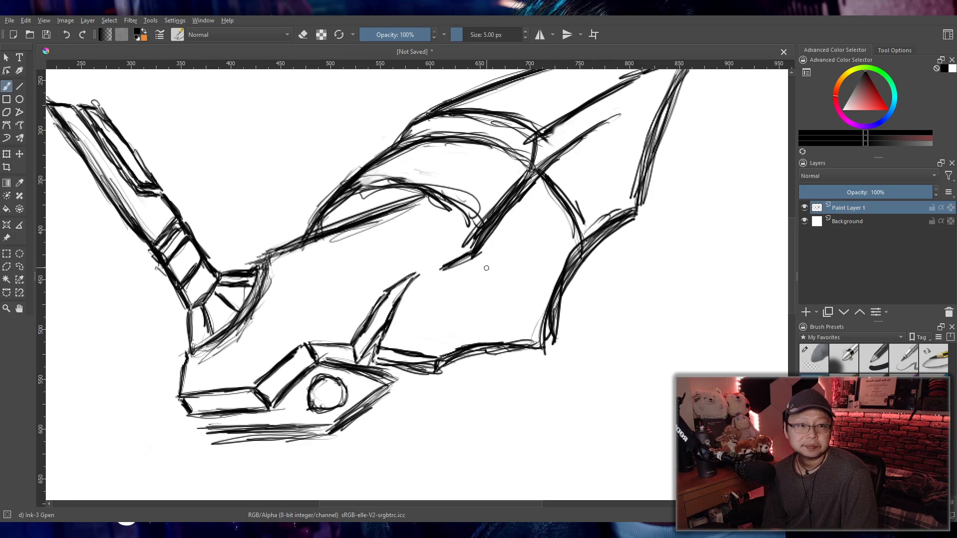
# - Sketch a curved inner rib from the slanted line's lower end to the wing's bottom edge, and lengthen the horn's tip
pyautogui.moveTo(471, 256)
pyautogui.mouseDown()
pyautogui.moveTo(497, 287)
pyautogui.moveTo(495, 339)
pyautogui.mouseUp()
pyautogui.moveTo(497, 293); pyautogui.dragTo(495, 341)
pyautogui.moveTo(498, 275); pyautogui.dragTo(492, 330)
pyautogui.moveTo(474, 257); pyautogui.dragTo(497, 298)
pyautogui.moveTo(496, 304); pyautogui.dragTo(492, 333)
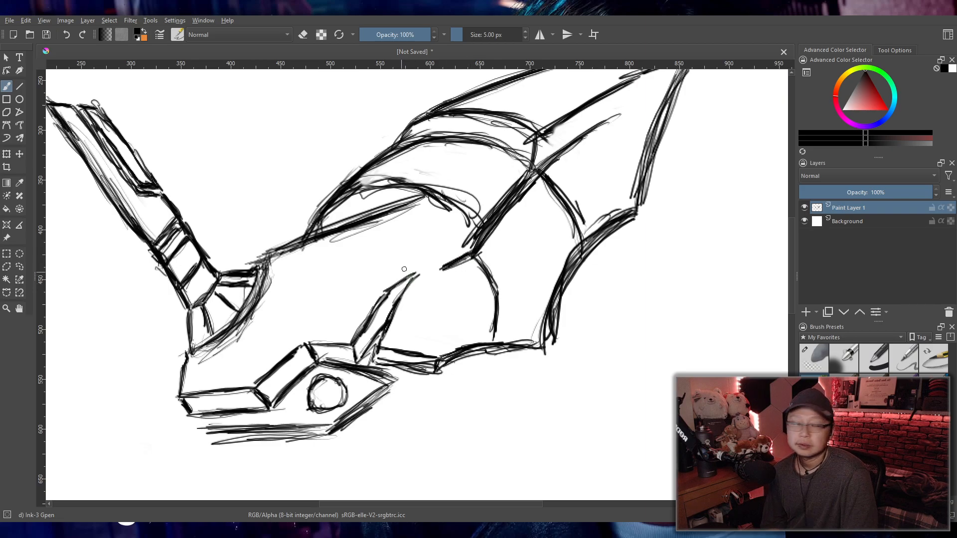
pyautogui.moveTo(386, 293)
pyautogui.mouseDown()
pyautogui.moveTo(423, 251)
pyautogui.moveTo(383, 350)
pyautogui.mouseUp()
pyautogui.moveTo(392, 317); pyautogui.dragTo(400, 356)
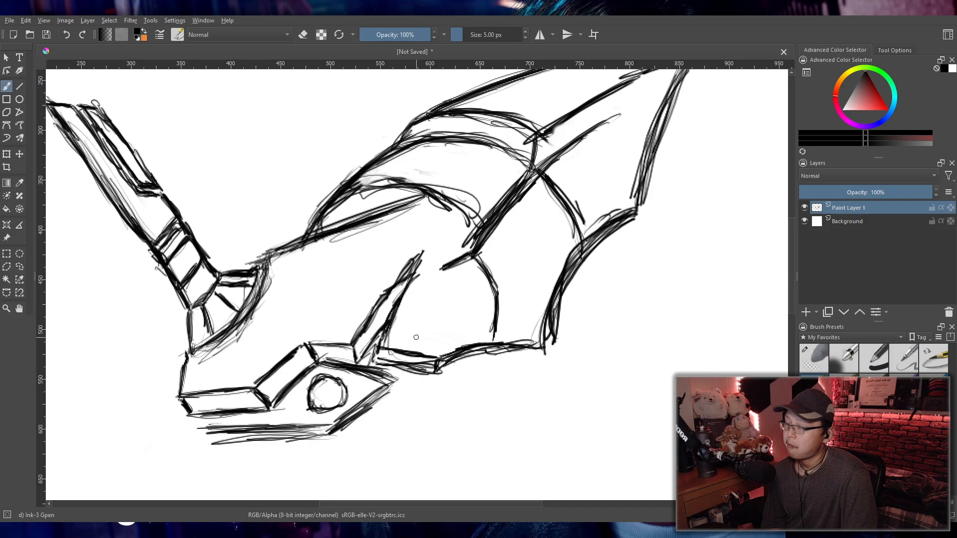
# - Reinforce the head's lower edge and sketch a boxy jaw's front and bottom edges beneath it
pyautogui.scroll(-3, 464, 327)
pyautogui.scroll(3, 399, 357)
pyautogui.moveTo(498, 341); pyautogui.dragTo(440, 316)
pyautogui.scroll(-1, 440, 315)
pyautogui.scroll(1, 449, 319)
pyautogui.scroll(-1, 446, 319)
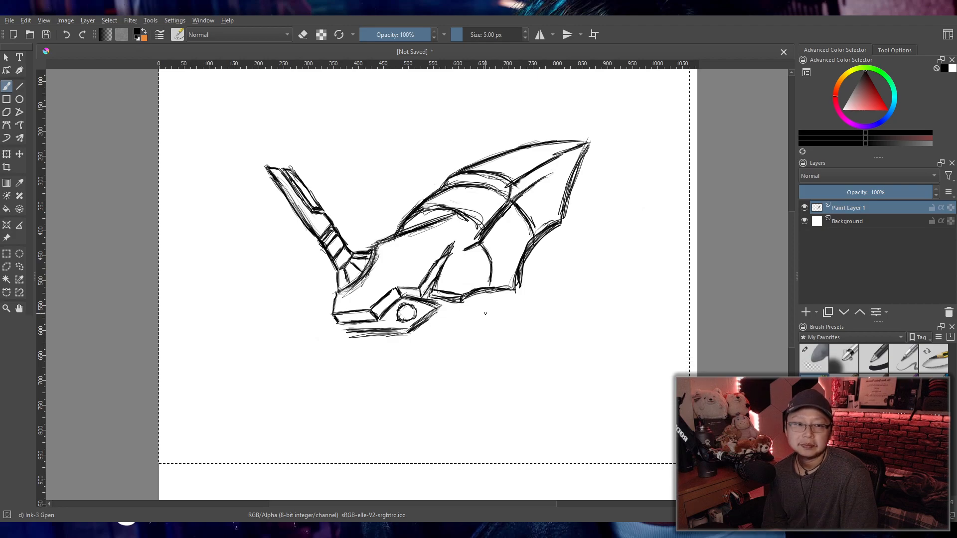
pyautogui.moveTo(360, 333); pyautogui.dragTo(406, 330)
pyautogui.moveTo(347, 336)
pyautogui.mouseDown()
pyautogui.moveTo(343, 371)
pyautogui.moveTo(402, 368)
pyautogui.moveTo(393, 363)
pyautogui.mouseUp()
pyautogui.moveTo(363, 369); pyautogui.dragTo(417, 363)
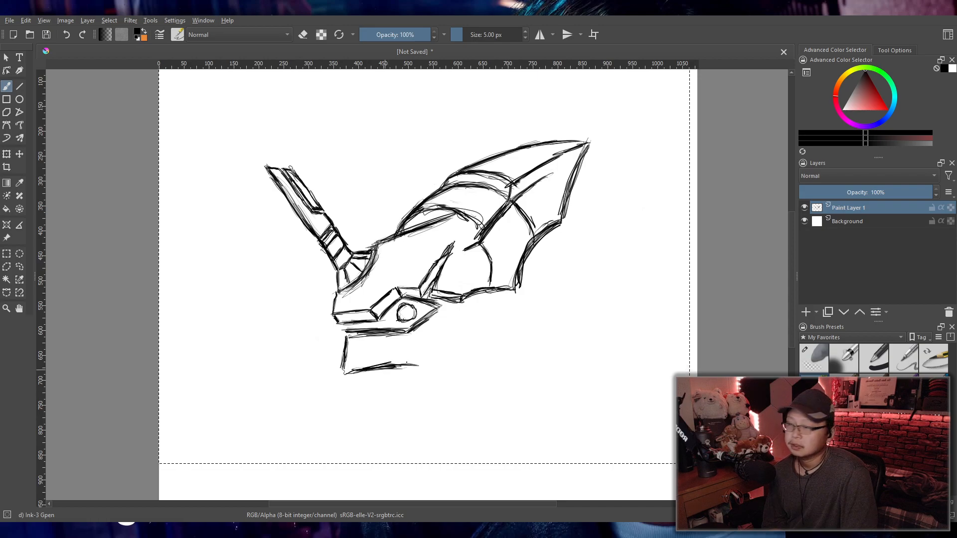
# - Sketch the jaw's angular rear section with a dividing line, a pointed back corner and strokes linking it to the wing
pyautogui.moveTo(411, 330)
pyautogui.mouseDown()
pyautogui.moveTo(413, 368)
pyautogui.moveTo(408, 349)
pyautogui.moveTo(436, 368)
pyautogui.moveTo(486, 334)
pyautogui.mouseUp()
pyautogui.moveTo(471, 338)
pyautogui.mouseDown()
pyautogui.moveTo(478, 329)
pyautogui.moveTo(446, 366)
pyautogui.mouseUp()
pyautogui.moveTo(485, 327)
pyautogui.mouseDown()
pyautogui.moveTo(450, 362)
pyautogui.moveTo(484, 334)
pyautogui.mouseUp()
pyautogui.moveTo(449, 311); pyautogui.dragTo(467, 317)
pyautogui.moveTo(444, 307)
pyautogui.mouseDown()
pyautogui.moveTo(488, 331)
pyautogui.moveTo(480, 303)
pyautogui.moveTo(504, 300)
pyautogui.moveTo(497, 303)
pyautogui.mouseUp()
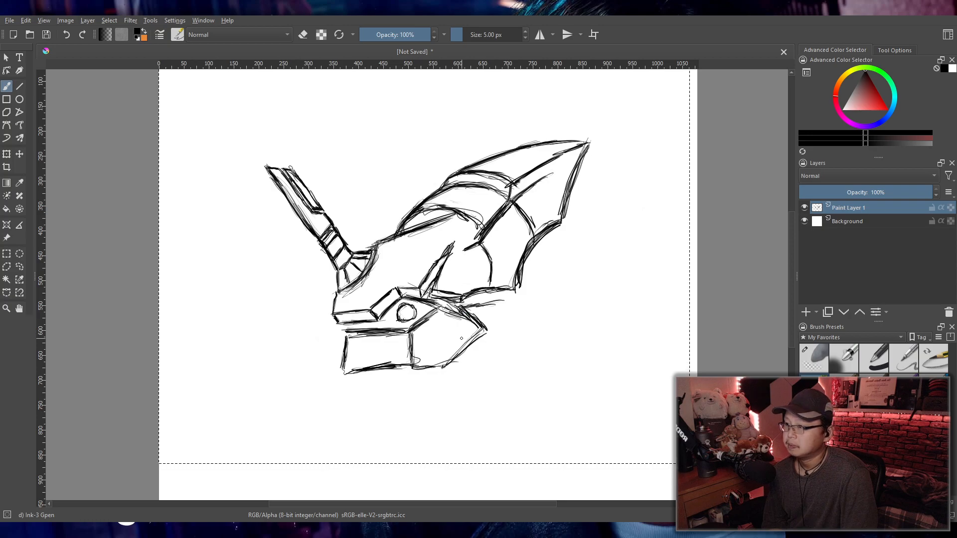
# - Sketch a diagonal line with the ink pen across the jaw's rear section, parallel to its upper edge
pyautogui.click(815, 362)
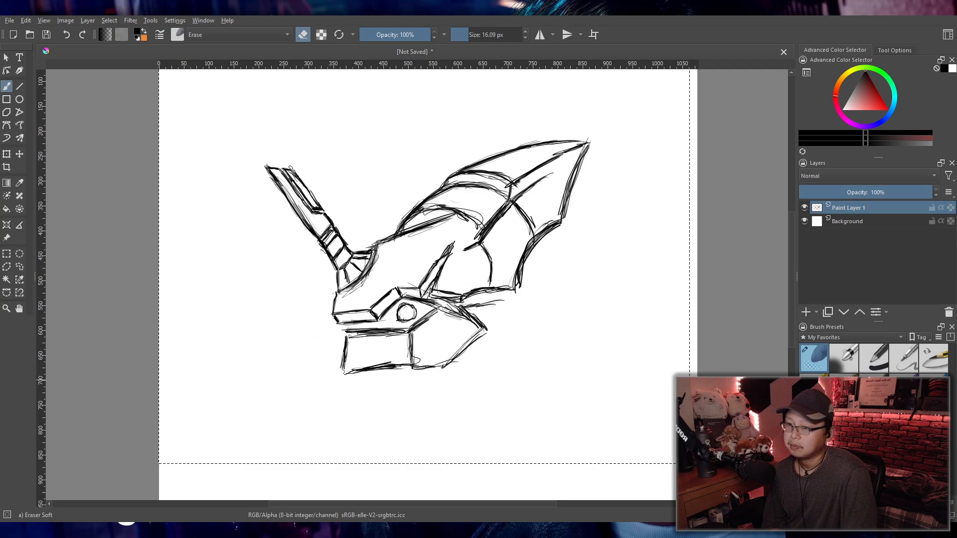
pyautogui.press('/')
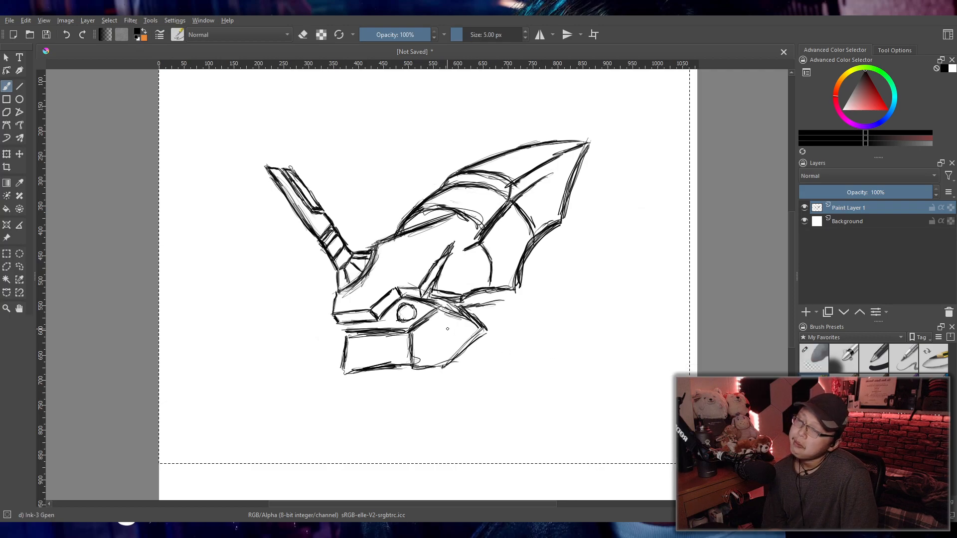
pyautogui.moveTo(431, 318)
pyautogui.mouseDown()
pyautogui.moveTo(467, 343)
pyautogui.moveTo(452, 334)
pyautogui.mouseUp()
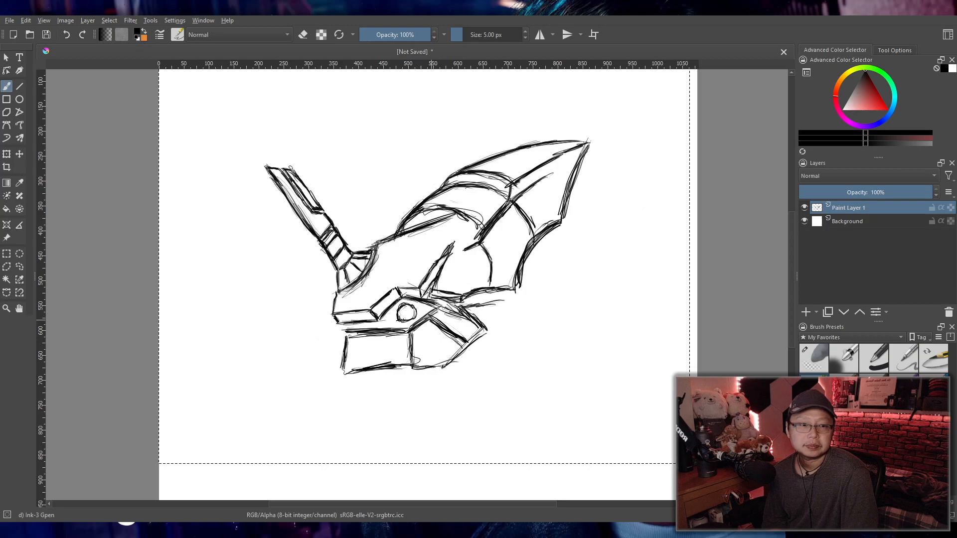
# - Sketch strokes linking the jaw's back corner to the wing's base and extend a line backward into a short hook
pyautogui.moveTo(433, 320)
pyautogui.mouseDown()
pyautogui.moveTo(469, 351)
pyautogui.moveTo(468, 315)
pyautogui.moveTo(490, 327)
pyautogui.mouseUp()
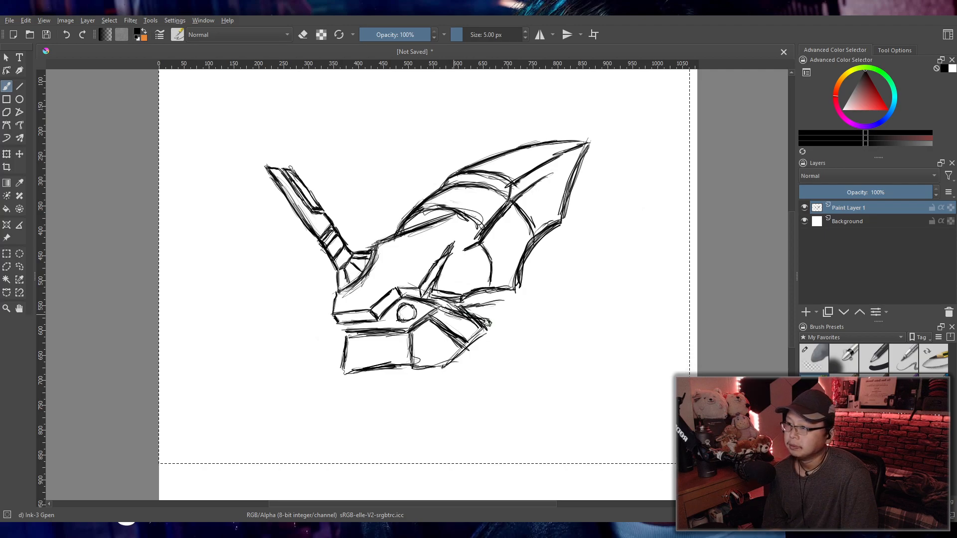
pyautogui.moveTo(446, 310); pyautogui.dragTo(477, 299)
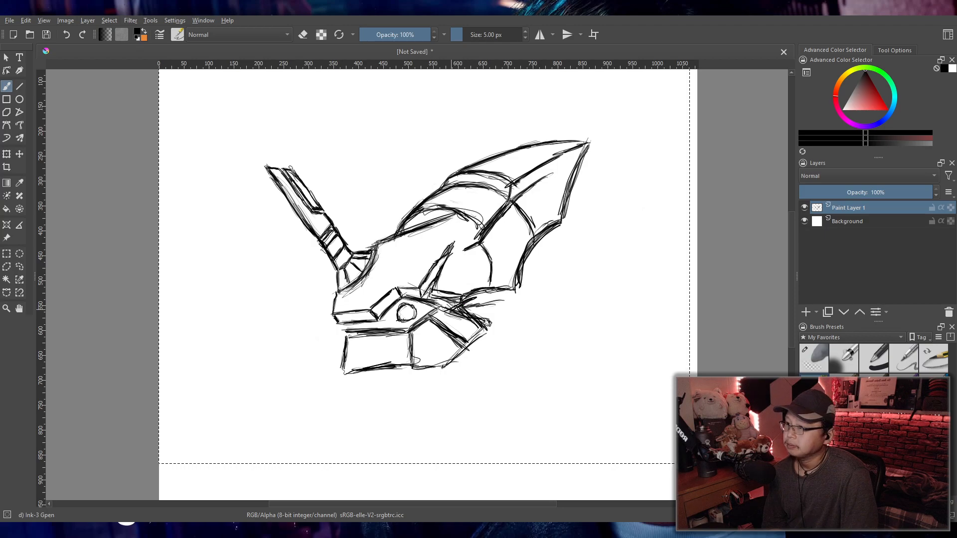
pyautogui.moveTo(464, 303)
pyautogui.mouseDown()
pyautogui.moveTo(545, 302)
pyautogui.moveTo(557, 291)
pyautogui.moveTo(575, 312)
pyautogui.mouseUp()
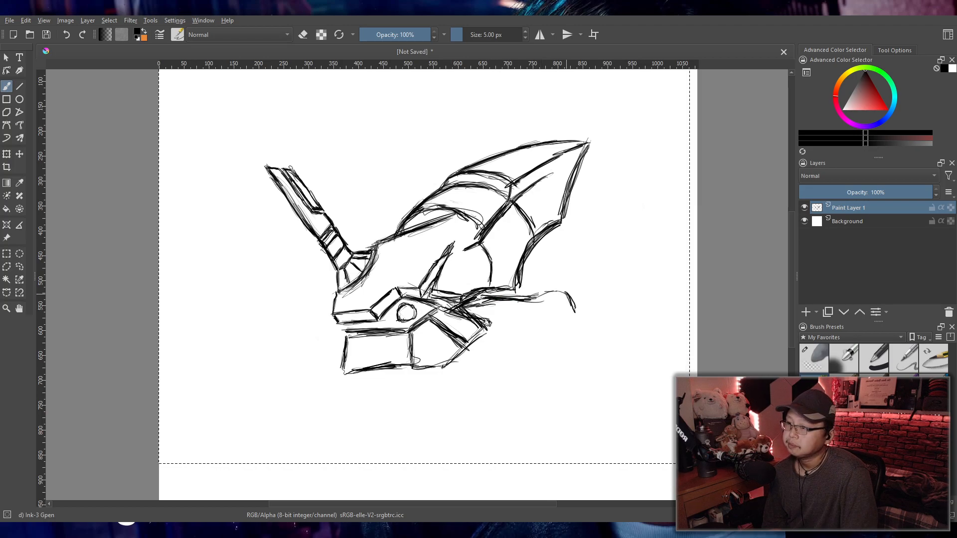
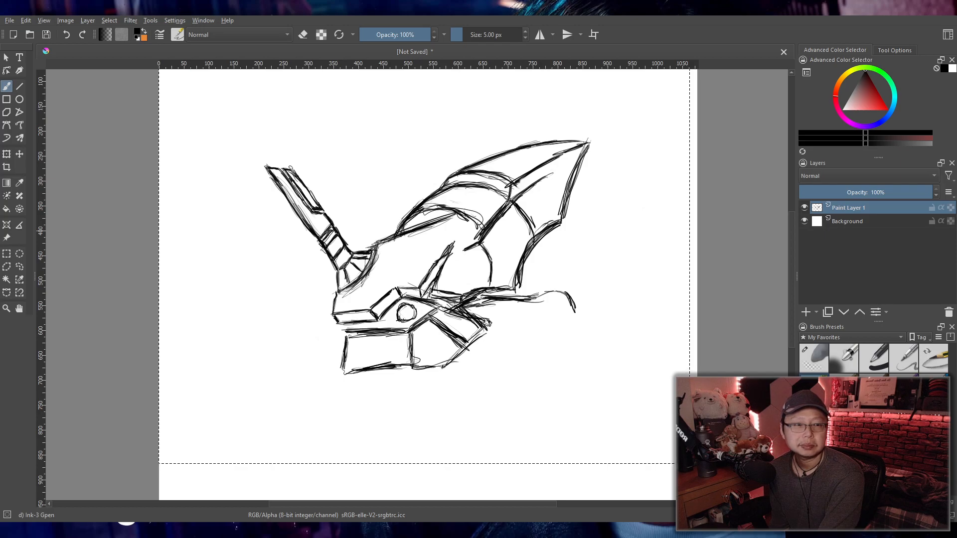
pyautogui.moveTo(535, 367); pyautogui.dragTo(526, 355)
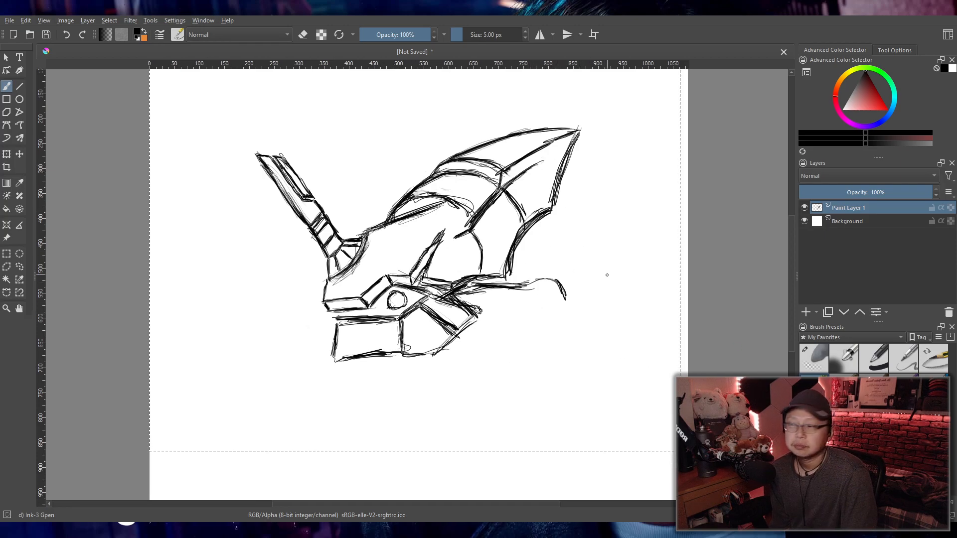
pyautogui.moveTo(521, 286)
pyautogui.mouseDown()
pyautogui.moveTo(553, 269)
pyautogui.moveTo(568, 298)
pyautogui.mouseUp()
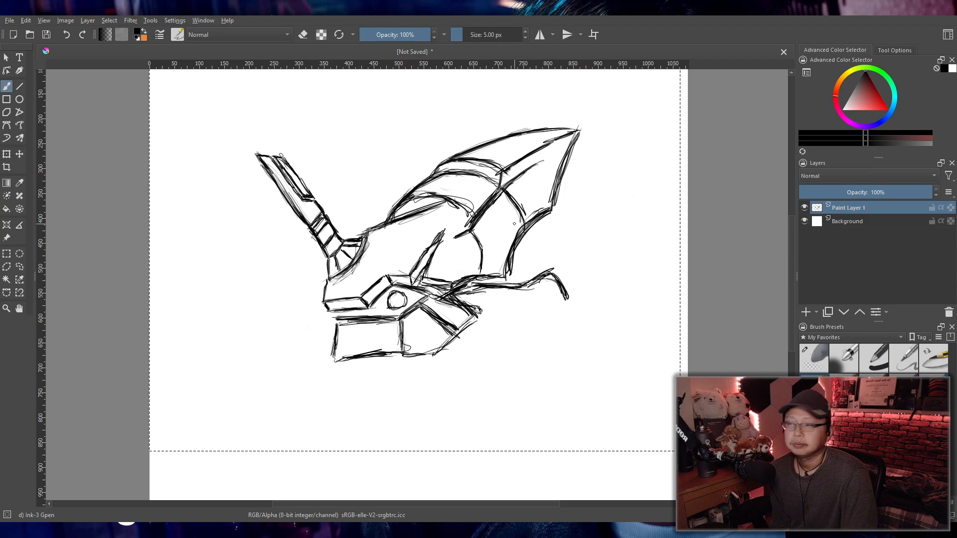
# - Build up the upper edge of a long spike rising diagonally behind the wing from the hooked line
pyautogui.moveTo(573, 249)
pyautogui.mouseDown()
pyautogui.moveTo(550, 271)
pyautogui.moveTo(602, 215)
pyautogui.mouseUp()
pyautogui.moveTo(552, 268); pyautogui.dragTo(611, 215)
pyautogui.moveTo(570, 248); pyautogui.dragTo(635, 196)
pyautogui.moveTo(549, 273); pyautogui.dragTo(613, 196)
pyautogui.moveTo(572, 233); pyautogui.dragTo(637, 181)
pyautogui.moveTo(540, 273); pyautogui.dragTo(597, 211)
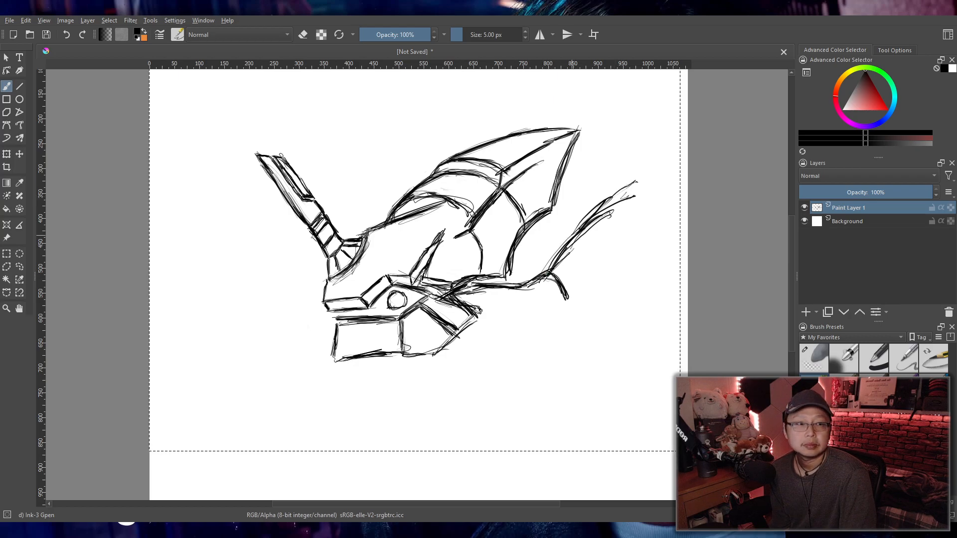
# - Close the spike's outer end and lower edge, and sketch a curved edge descending from its base
pyautogui.moveTo(637, 180)
pyautogui.mouseDown()
pyautogui.moveTo(639, 245)
pyautogui.moveTo(582, 292)
pyautogui.mouseUp()
pyautogui.moveTo(617, 262); pyautogui.dragTo(573, 304)
pyautogui.moveTo(637, 247); pyautogui.dragTo(563, 309)
pyautogui.moveTo(630, 254)
pyautogui.mouseDown()
pyautogui.moveTo(570, 302)
pyautogui.moveTo(559, 359)
pyautogui.mouseUp()
pyautogui.moveTo(569, 315); pyautogui.dragTo(535, 381)
pyautogui.moveTo(564, 322); pyautogui.dragTo(523, 389)
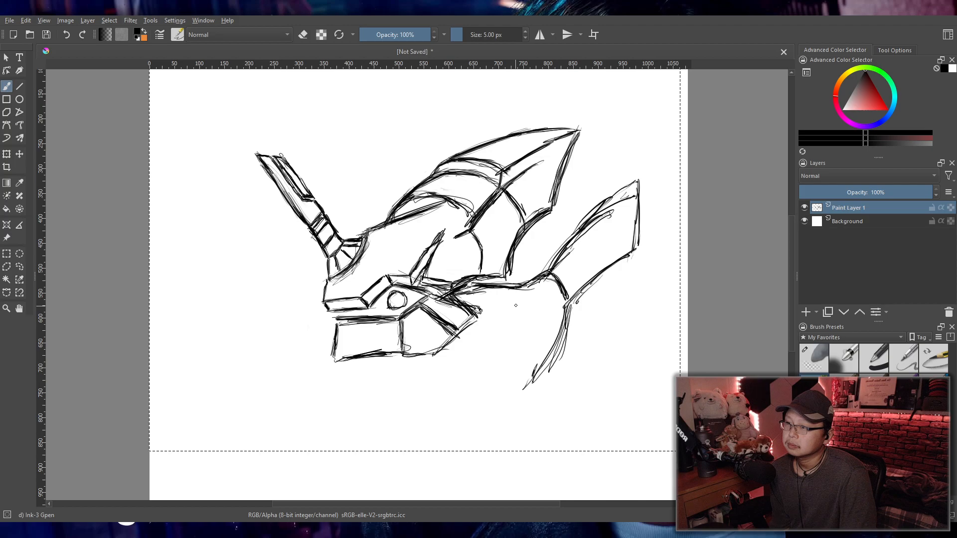
# - Complete the slanted block below the spike with a front edge, a bottom edge and a horizontal dividing line
pyautogui.moveTo(520, 304); pyautogui.dragTo(464, 379)
pyautogui.moveTo(494, 344); pyautogui.dragTo(458, 382)
pyautogui.moveTo(513, 315)
pyautogui.mouseDown()
pyautogui.moveTo(461, 384)
pyautogui.moveTo(524, 385)
pyautogui.moveTo(563, 315)
pyautogui.moveTo(521, 387)
pyautogui.mouseUp()
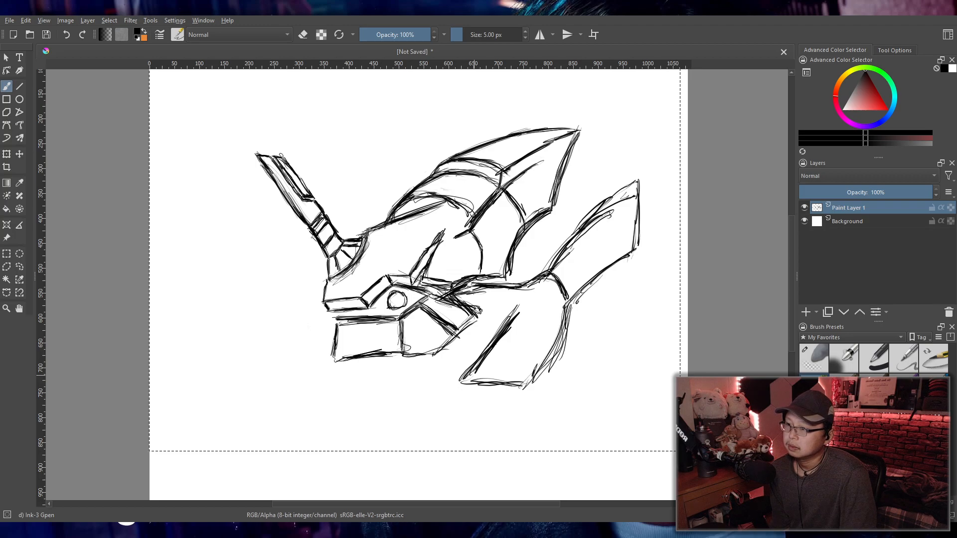
pyautogui.moveTo(511, 326)
pyautogui.mouseDown()
pyautogui.moveTo(566, 319)
pyautogui.moveTo(558, 318)
pyautogui.mouseUp()
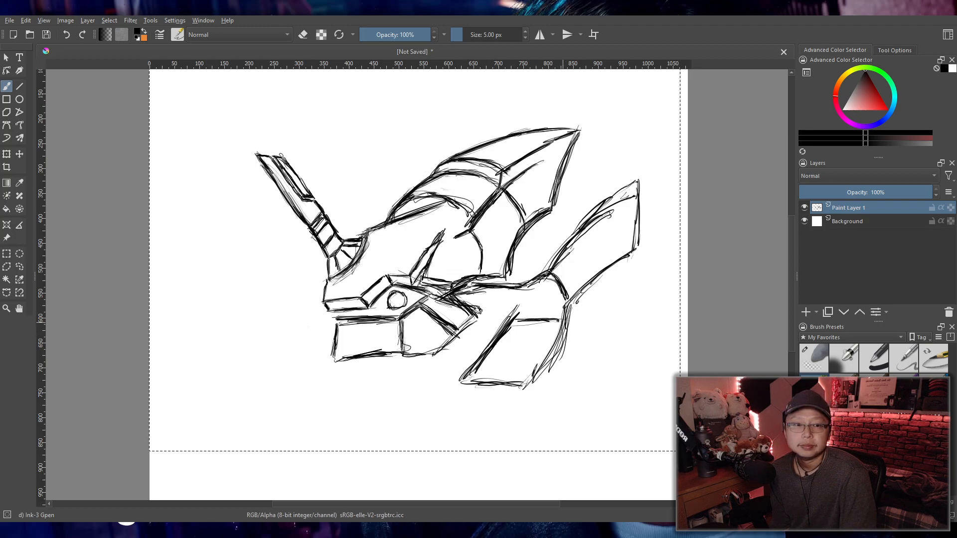
# - Add a narrow slanted bar with a rounded lower end along the block's front and link it to the jaw
pyautogui.moveTo(468, 352); pyautogui.dragTo(468, 361)
pyautogui.moveTo(504, 297); pyautogui.dragTo(464, 351)
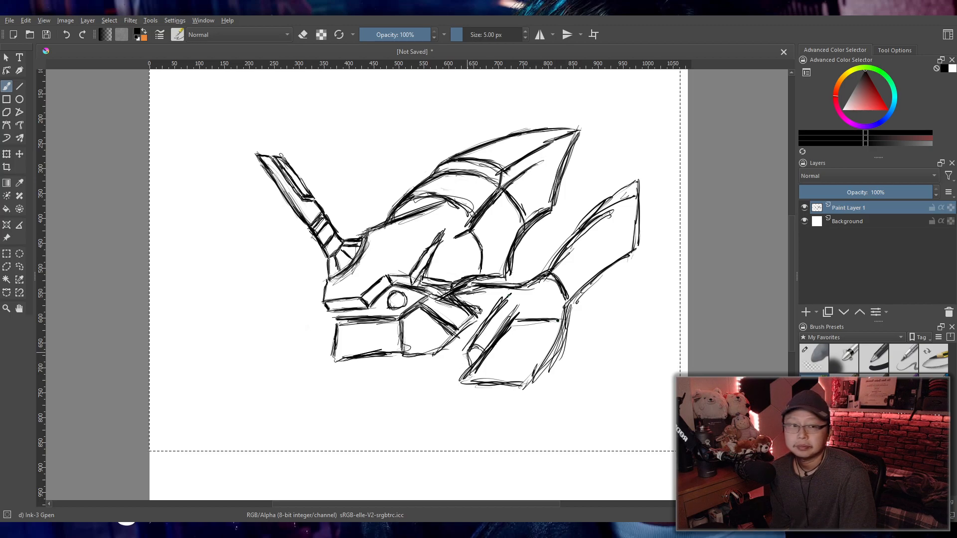
pyautogui.moveTo(507, 300); pyautogui.dragTo(476, 340)
pyautogui.moveTo(503, 303); pyautogui.dragTo(516, 303)
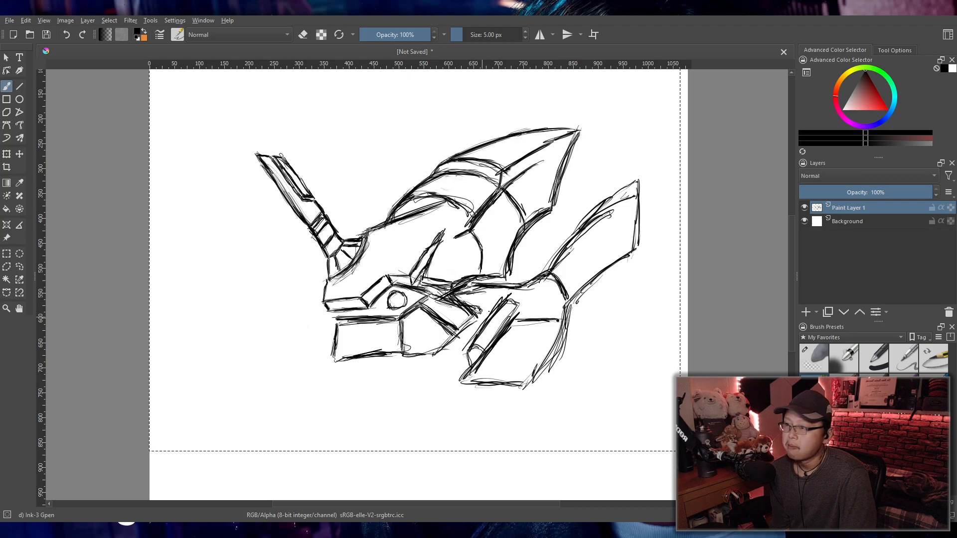
pyautogui.moveTo(477, 317); pyautogui.dragTo(495, 313)
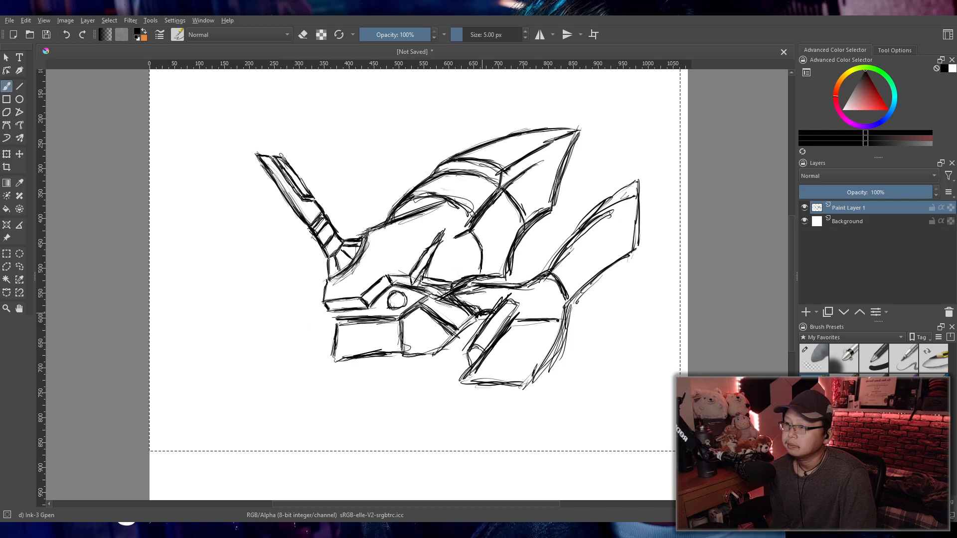
# - Sketch a short stroke across the slanted bar's lower end and a rounded opening beneath the block's bottom edge
pyautogui.scroll(-2, 479, 319)
pyautogui.scroll(2, 442, 320)
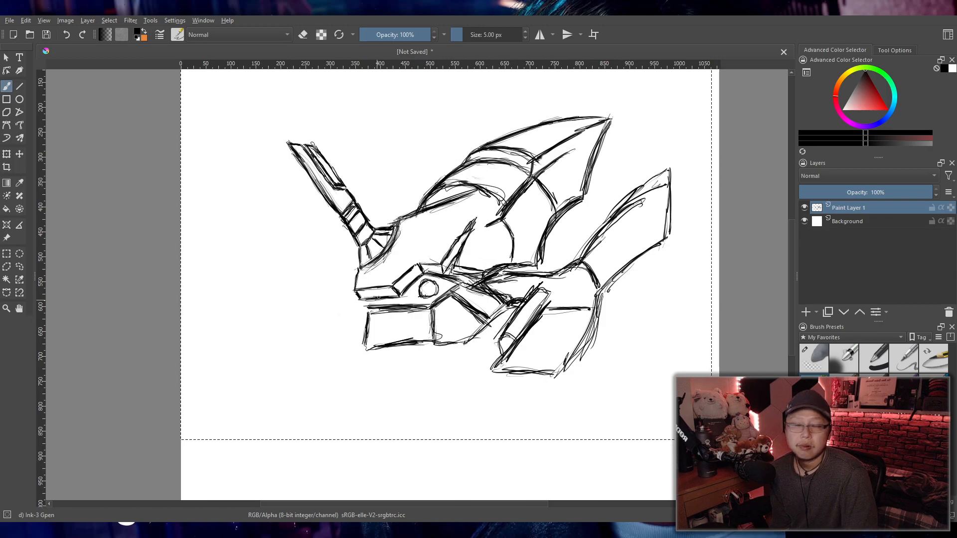
pyautogui.moveTo(515, 336)
pyautogui.mouseDown()
pyautogui.moveTo(499, 348)
pyautogui.moveTo(510, 384)
pyautogui.moveTo(529, 392)
pyautogui.moveTo(561, 379)
pyautogui.mouseUp()
pyautogui.moveTo(504, 339)
pyautogui.mouseDown()
pyautogui.moveTo(527, 348)
pyautogui.moveTo(550, 391)
pyautogui.moveTo(513, 381)
pyautogui.mouseUp()
pyautogui.moveTo(499, 348)
pyautogui.mouseDown()
pyautogui.moveTo(506, 365)
pyautogui.moveTo(545, 382)
pyautogui.moveTo(538, 399)
pyautogui.moveTo(566, 375)
pyautogui.moveTo(559, 391)
pyautogui.mouseUp()
pyautogui.click(816, 359)
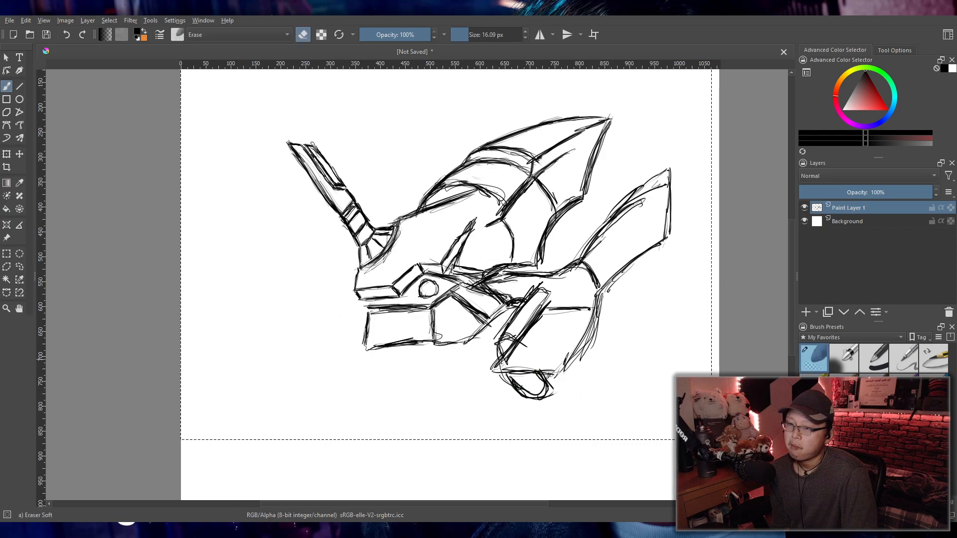
pyautogui.press('/')
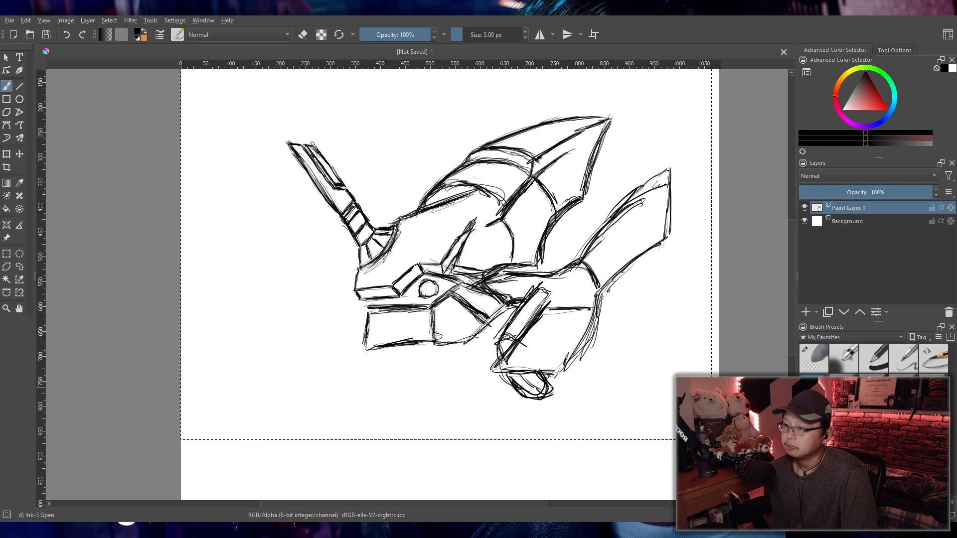
# - Fill the rounded opening beneath the block with dense, dark scribbled strokes using the ink pen
pyautogui.moveTo(557, 383); pyautogui.dragTo(531, 396)
pyautogui.moveTo(524, 377)
pyautogui.mouseDown()
pyautogui.moveTo(541, 399)
pyautogui.moveTo(552, 382)
pyautogui.moveTo(552, 391)
pyautogui.mouseUp()
pyautogui.moveTo(538, 374)
pyautogui.mouseDown()
pyautogui.moveTo(551, 391)
pyautogui.moveTo(552, 380)
pyautogui.mouseUp()
pyautogui.moveTo(542, 393)
pyautogui.mouseDown()
pyautogui.moveTo(554, 386)
pyautogui.moveTo(531, 390)
pyautogui.mouseUp()
pyautogui.moveTo(521, 377); pyautogui.dragTo(535, 392)
pyautogui.moveTo(531, 376); pyautogui.dragTo(539, 392)
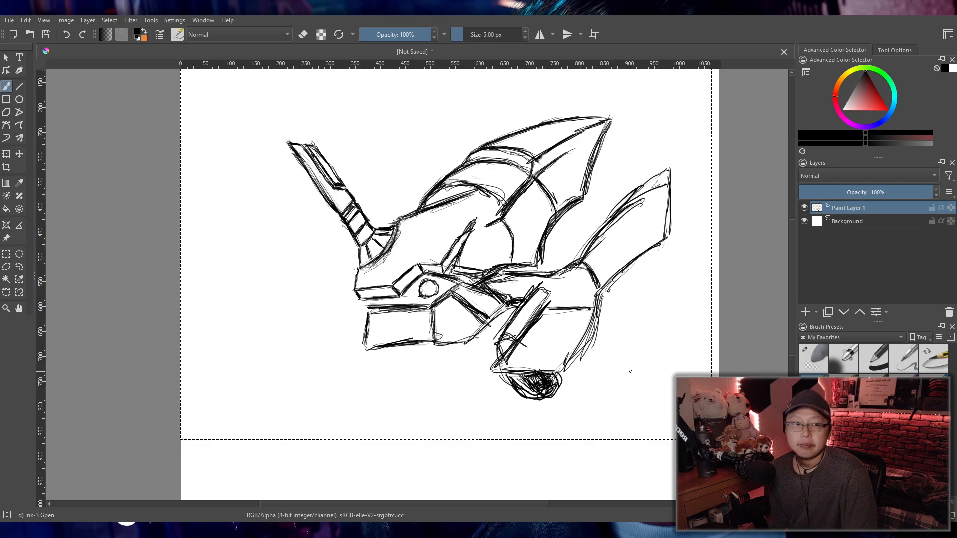
# - Thicken the block's lower back edge with repeated strokes and add a light diagonal line inside the block
pyautogui.moveTo(581, 363); pyautogui.dragTo(562, 384)
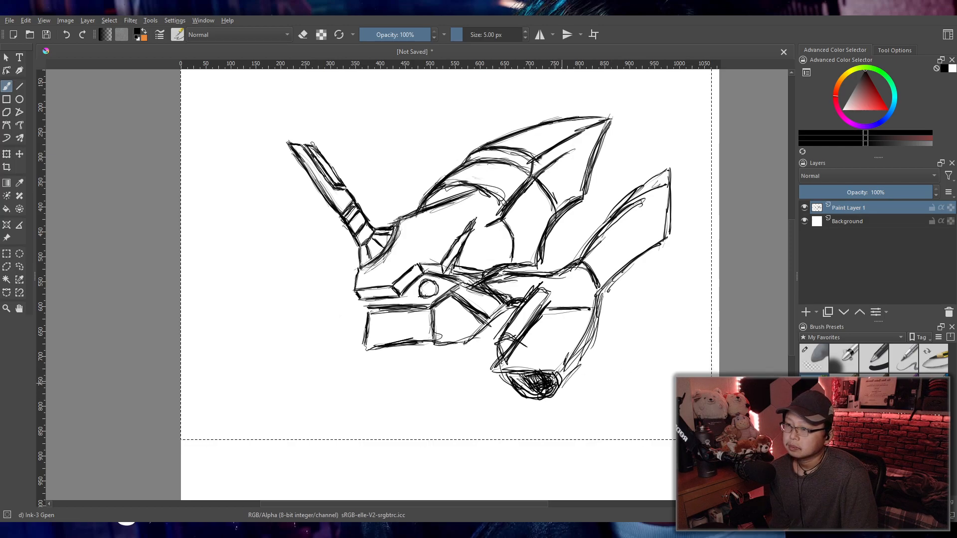
pyautogui.moveTo(581, 349); pyautogui.dragTo(559, 384)
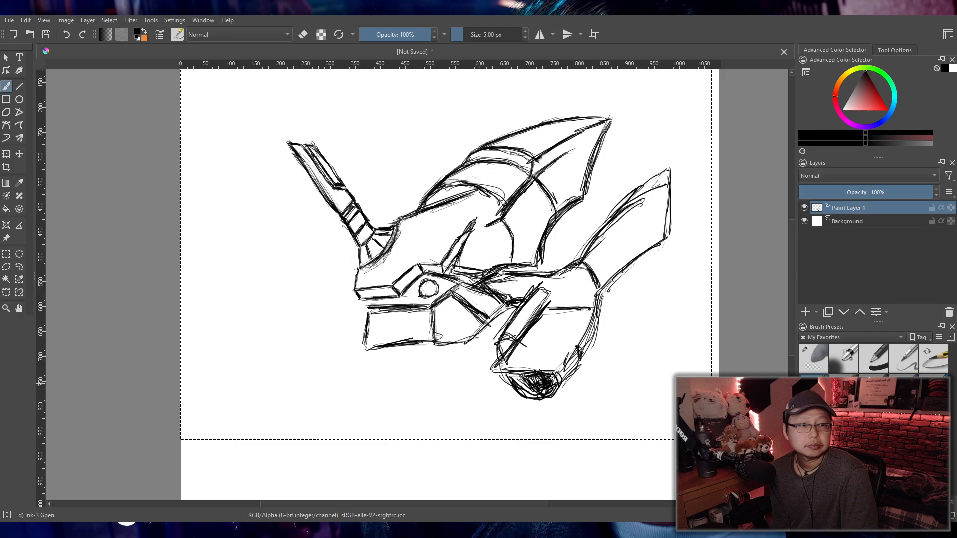
pyautogui.moveTo(582, 353); pyautogui.dragTo(560, 386)
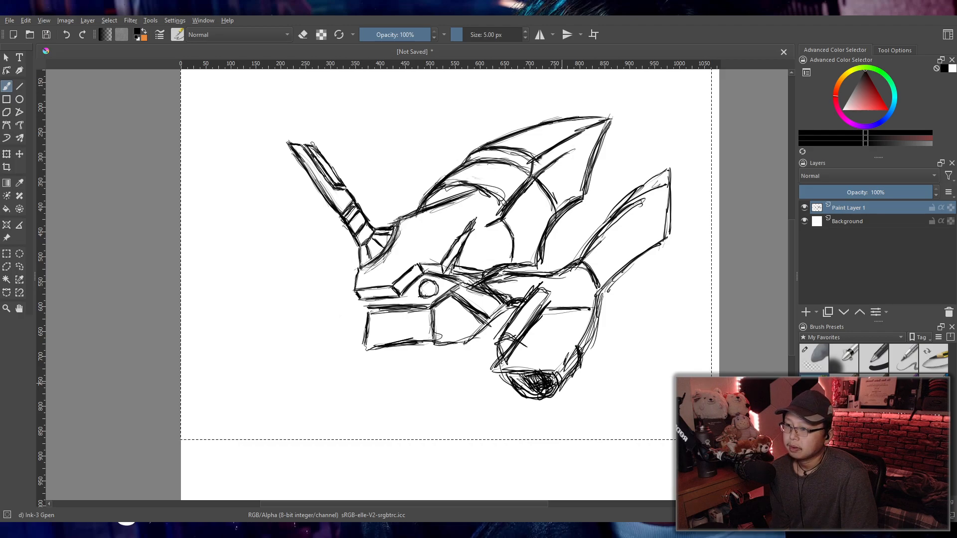
pyautogui.moveTo(593, 326); pyautogui.dragTo(585, 352)
pyautogui.moveTo(559, 352); pyautogui.dragTo(546, 365)
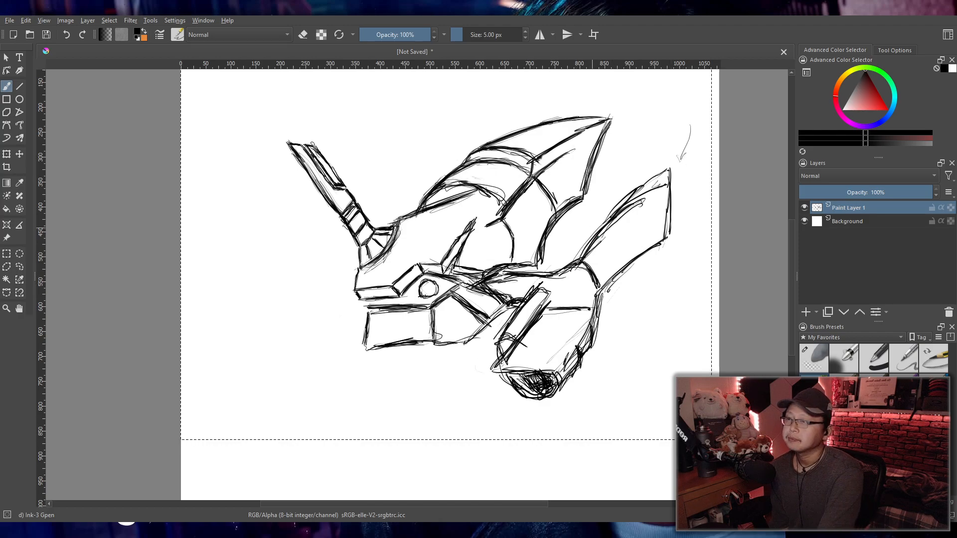
# - Select the whole canvas with a rectangular selection and move the sketch about 100 px to the left
pyautogui.scroll(-2, 591, 235)
pyautogui.scroll(1, 559, 267)
pyautogui.moveTo(559, 267); pyautogui.dragTo(520, 279)
pyautogui.click(7, 254)
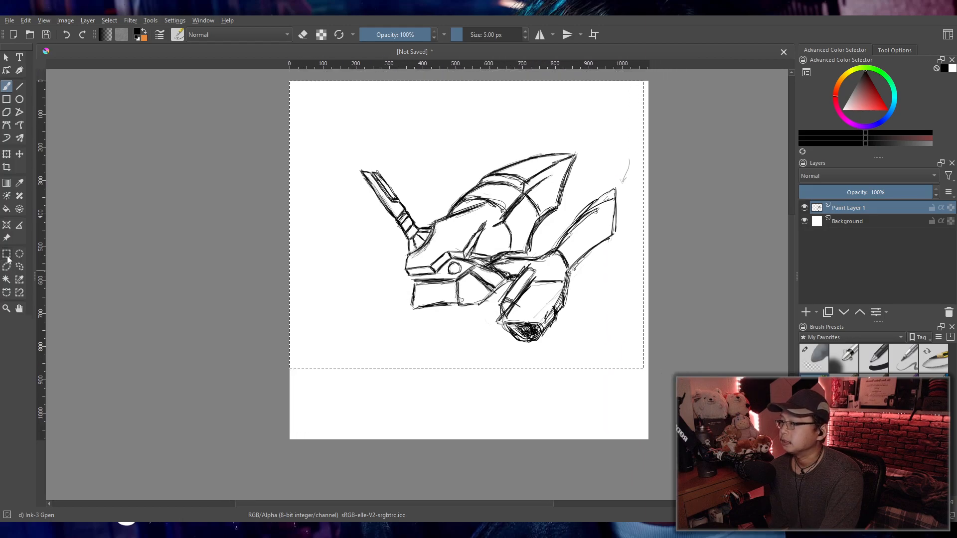
pyautogui.scroll(-1, 352, 207)
pyautogui.click(292, 140)
pyautogui.moveTo(282, 136); pyautogui.dragTo(550, 405)
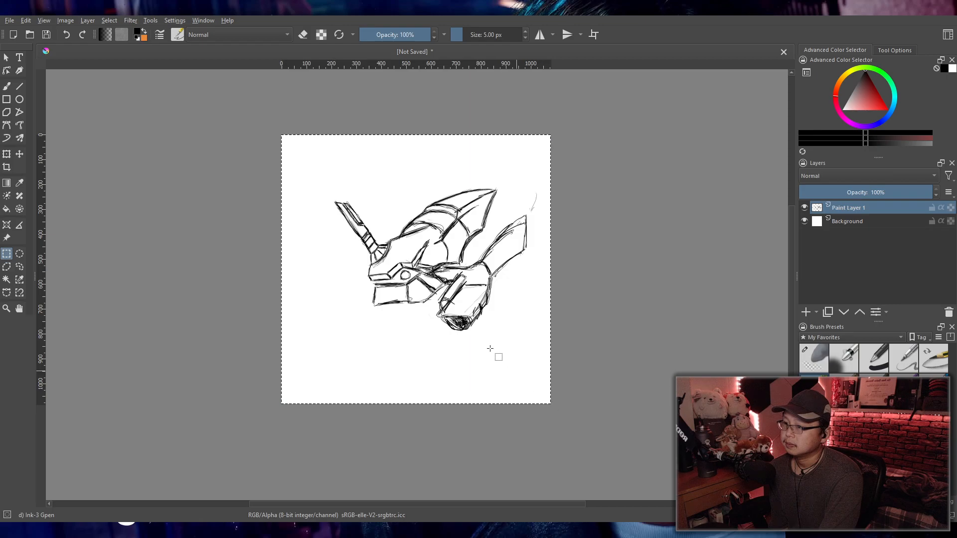
pyautogui.click(7, 154)
pyautogui.moveTo(465, 265); pyautogui.dragTo(440, 264)
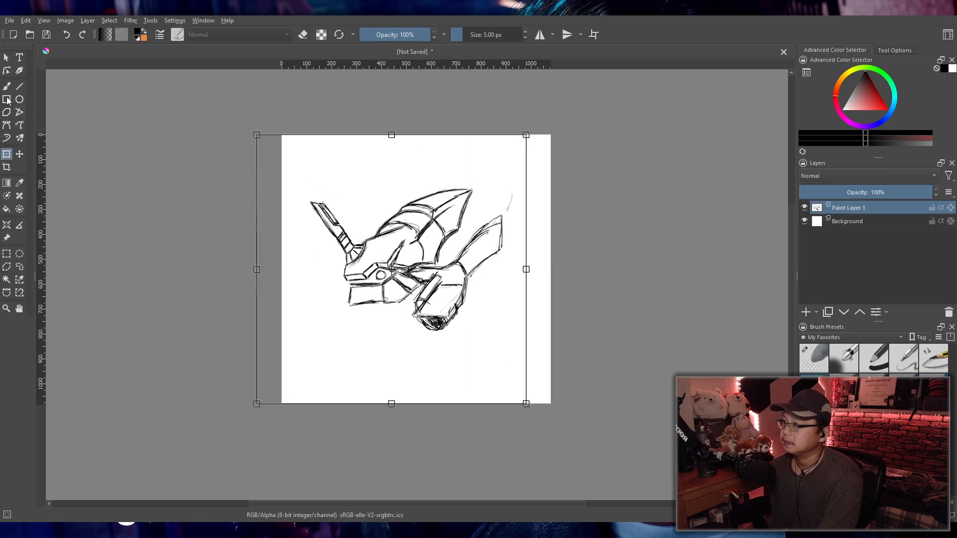
# - Draw a new rectangular selection around the entire canvas
pyautogui.click(6, 253)
pyautogui.click(309, 126)
pyautogui.moveTo(282, 135); pyautogui.dragTo(549, 404)
# - Sketch a notched, tooth-like lower edge beneath the boxy jaw with the ink pen and join it to the jaw's back
pyautogui.scroll(3, 423, 315)
pyautogui.moveTo(422, 314); pyautogui.dragTo(488, 314)
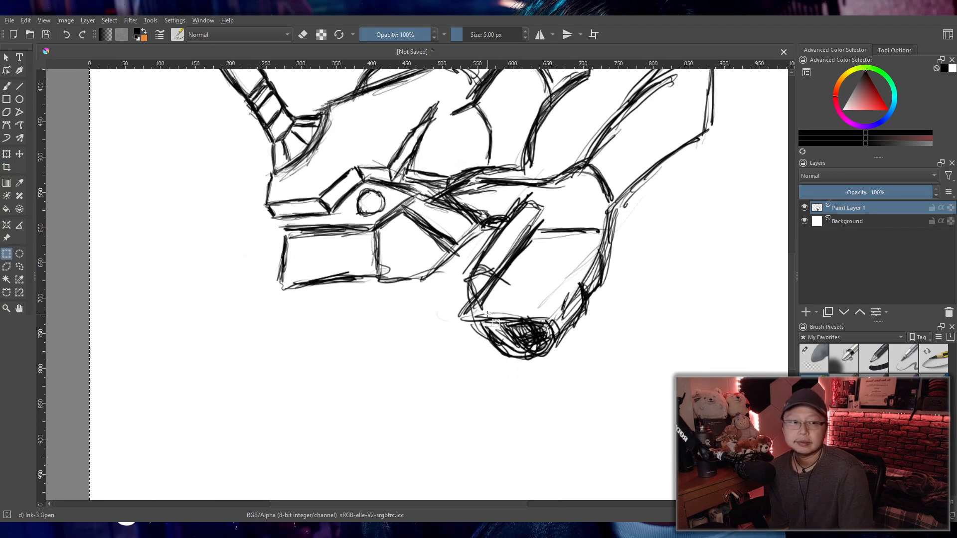
pyautogui.click(7, 86)
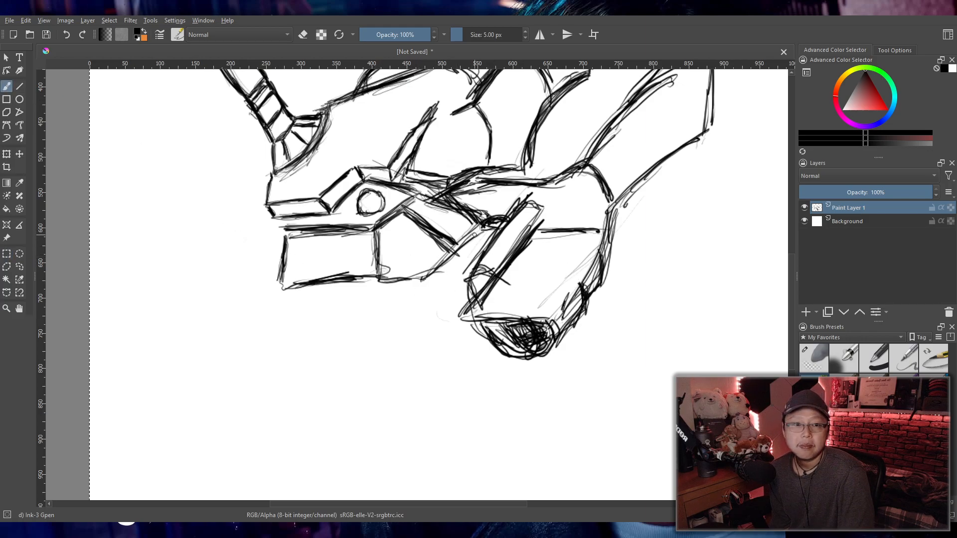
pyautogui.moveTo(288, 233); pyautogui.dragTo(275, 280)
pyautogui.moveTo(276, 282); pyautogui.dragTo(333, 272)
pyautogui.moveTo(281, 287)
pyautogui.mouseDown()
pyautogui.moveTo(299, 312)
pyautogui.moveTo(342, 311)
pyautogui.moveTo(307, 324)
pyautogui.mouseUp()
pyautogui.moveTo(305, 318); pyautogui.dragTo(347, 316)
pyautogui.moveTo(341, 299)
pyautogui.mouseDown()
pyautogui.moveTo(344, 325)
pyautogui.moveTo(342, 315)
pyautogui.mouseUp()
pyautogui.moveTo(346, 294)
pyautogui.mouseDown()
pyautogui.moveTo(343, 317)
pyautogui.moveTo(374, 296)
pyautogui.moveTo(380, 310)
pyautogui.moveTo(406, 312)
pyautogui.moveTo(451, 268)
pyautogui.moveTo(497, 245)
pyautogui.moveTo(457, 265)
pyautogui.moveTo(456, 255)
pyautogui.mouseUp()
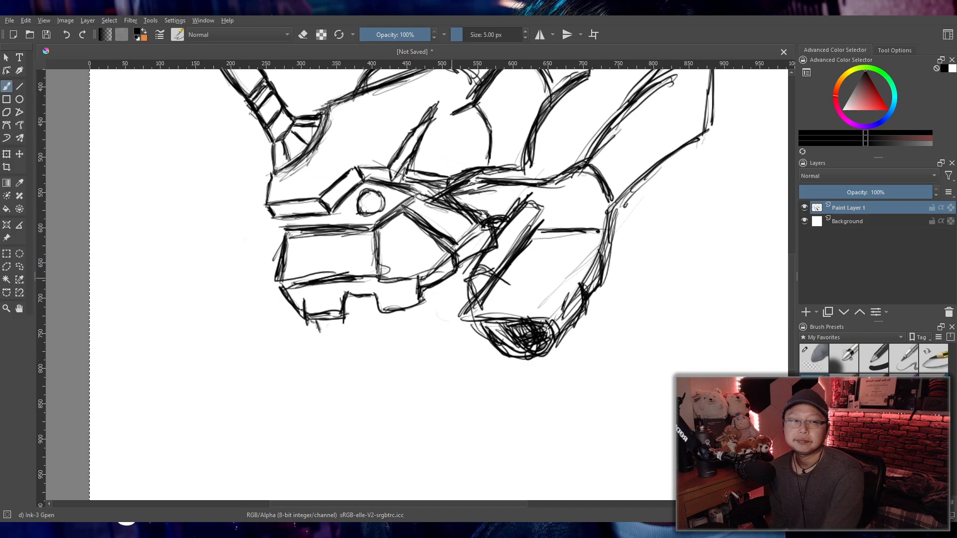
# - Outline the head, horn, wing and jaw with a freehand-style selection, leaving out the spike and block
pyautogui.scroll(-3, 509, 278)
pyautogui.moveTo(509, 268); pyautogui.dragTo(512, 306)
pyautogui.scroll(1, 511, 304)
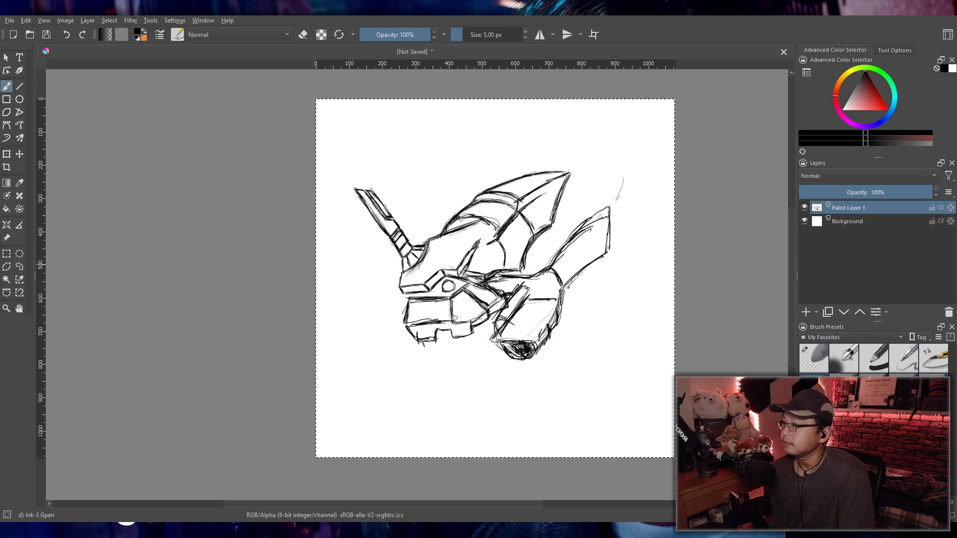
pyautogui.click(20, 266)
pyautogui.moveTo(509, 326)
pyautogui.mouseDown()
pyautogui.moveTo(486, 342)
pyautogui.moveTo(518, 312)
pyautogui.moveTo(540, 253)
pyautogui.mouseUp()
pyautogui.moveTo(537, 157)
pyautogui.mouseDown()
pyautogui.moveTo(382, 174)
pyautogui.moveTo(382, 357)
pyautogui.moveTo(469, 337)
pyautogui.moveTo(483, 306)
pyautogui.mouseUp()
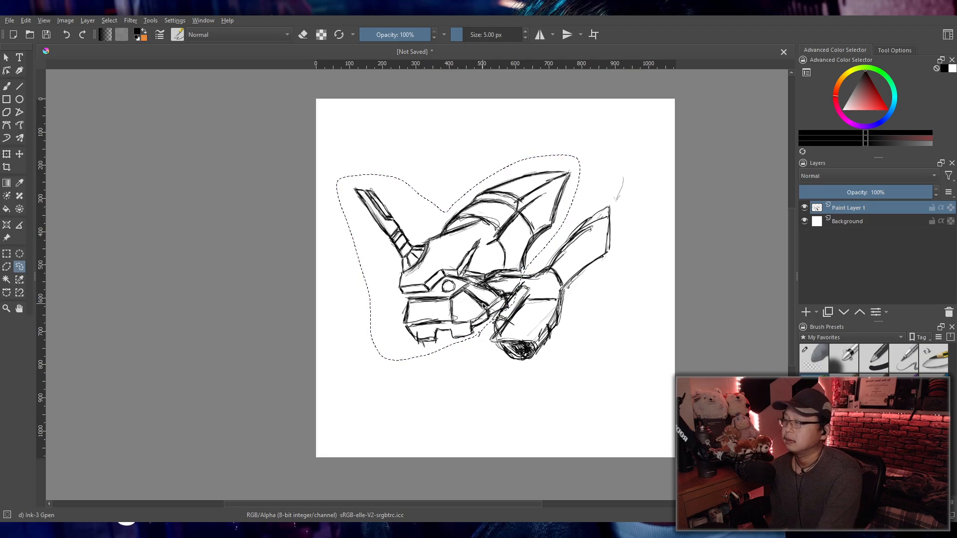
# - Warp the selected head on a control grid, pulling its front corners outward and its centre and lower edge forward
pyautogui.click(7, 154)
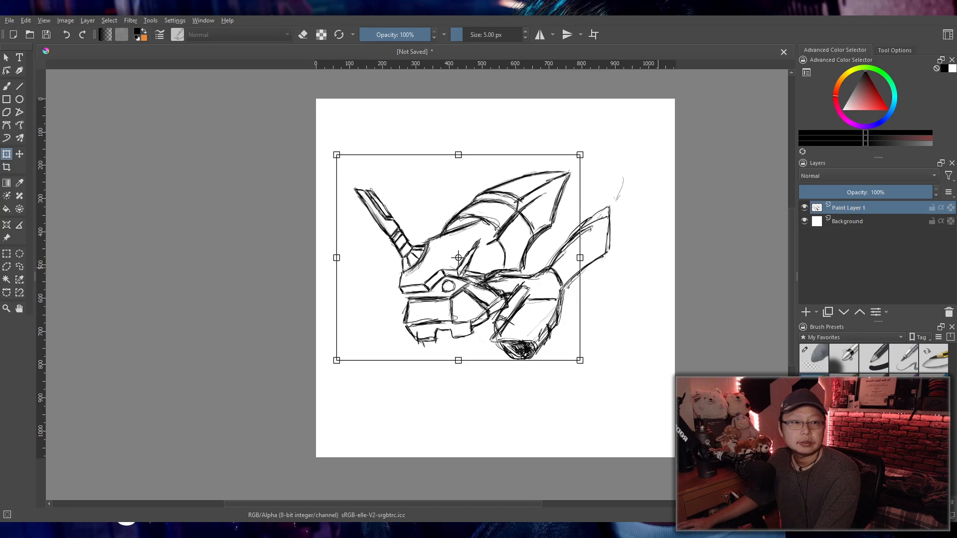
pyautogui.moveTo(336, 258)
pyautogui.mouseDown()
pyautogui.moveTo(325, 257)
pyautogui.moveTo(342, 258)
pyautogui.mouseUp()
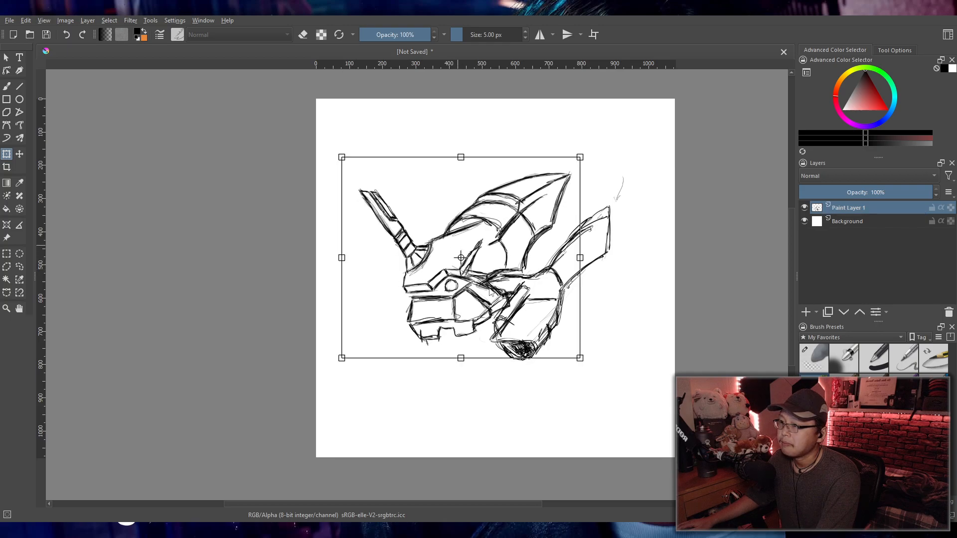
pyautogui.press('Escape')
pyautogui.moveTo(458, 259); pyautogui.dragTo(440, 269)
pyautogui.moveTo(336, 361)
pyautogui.mouseDown()
pyautogui.moveTo(297, 376)
pyautogui.moveTo(298, 367)
pyautogui.mouseUp()
pyautogui.moveTo(459, 367)
pyautogui.mouseDown()
pyautogui.moveTo(412, 372)
pyautogui.moveTo(424, 368)
pyautogui.mouseUp()
pyautogui.moveTo(338, 157)
pyautogui.mouseDown()
pyautogui.moveTo(318, 125)
pyautogui.moveTo(297, 138)
pyautogui.moveTo(316, 137)
pyautogui.mouseUp()
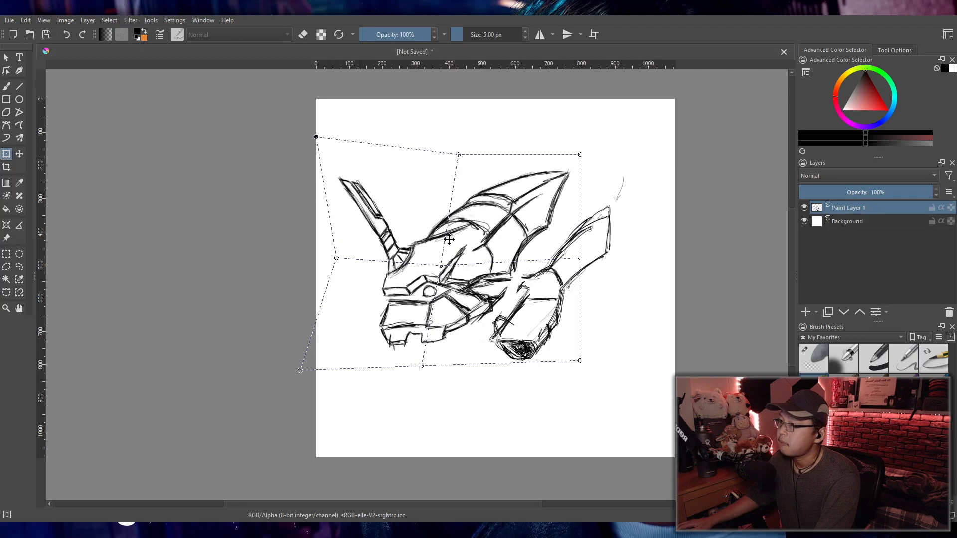
# - Fine-tune the selected head's warp grid and position so it sits against the limb block, and apply the transform
pyautogui.moveTo(440, 266)
pyautogui.mouseDown()
pyautogui.moveTo(449, 260)
pyautogui.moveTo(441, 266)
pyautogui.mouseUp()
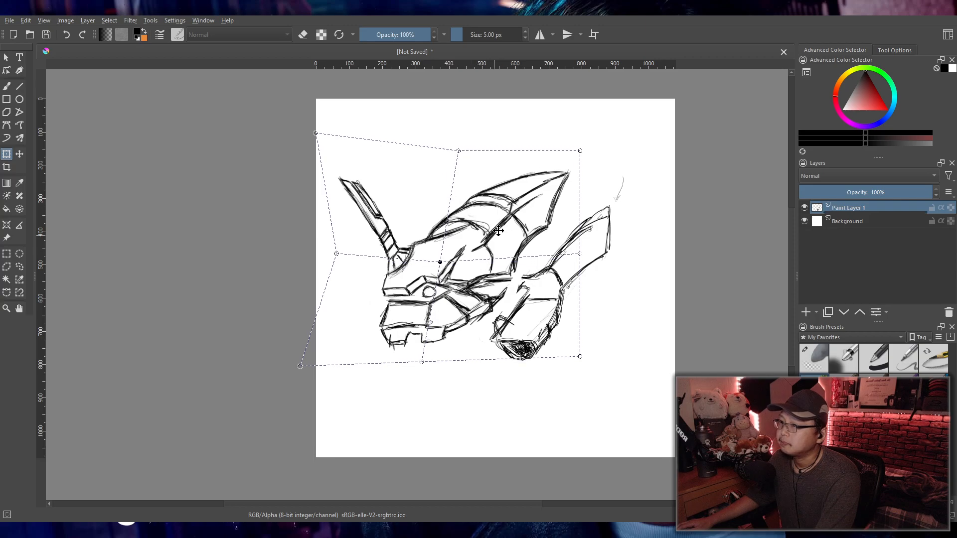
pyautogui.moveTo(495, 236); pyautogui.dragTo(507, 231)
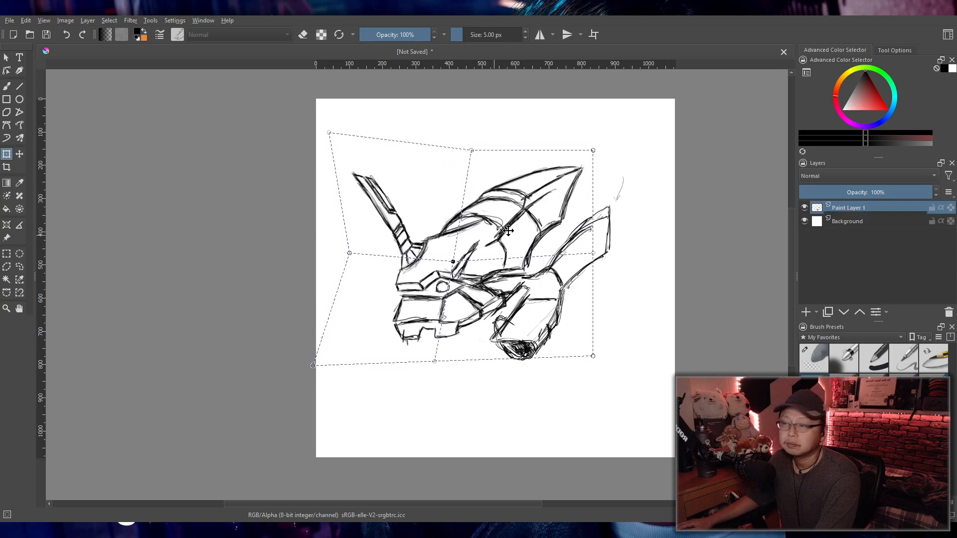
pyautogui.moveTo(539, 129); pyautogui.dragTo(547, 134)
pyautogui.moveTo(519, 190); pyautogui.dragTo(481, 226)
pyautogui.scroll(-4, 467, 255)
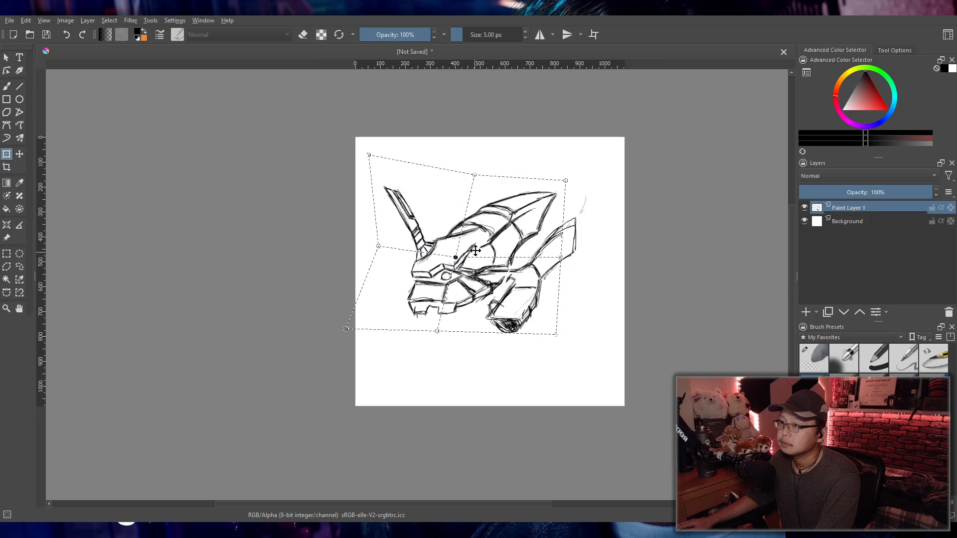
pyautogui.scroll(4, 481, 248)
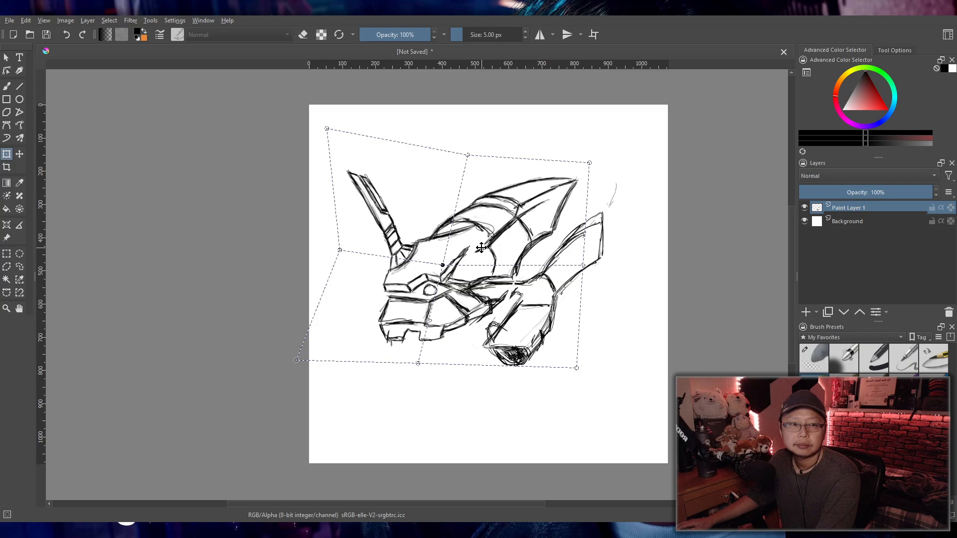
pyautogui.moveTo(489, 247); pyautogui.dragTo(482, 250)
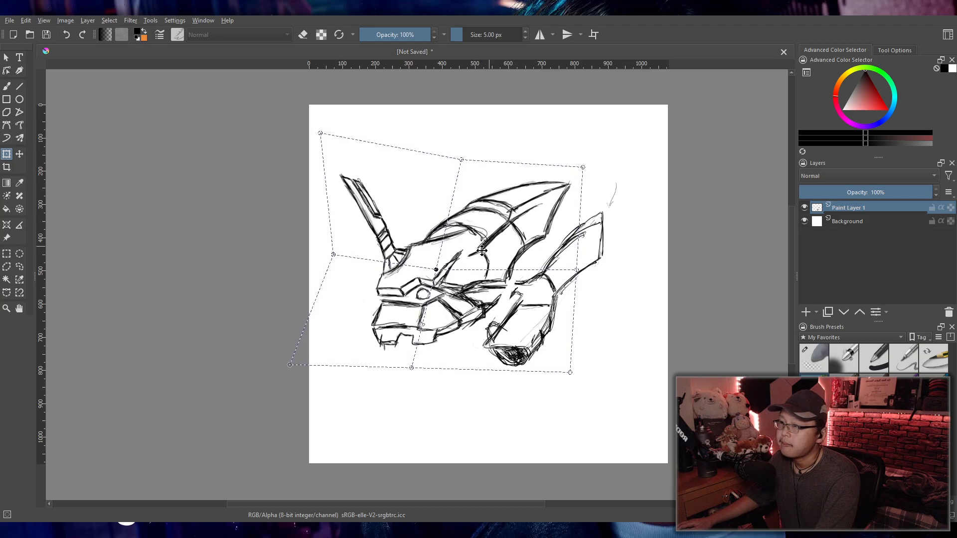
pyautogui.scroll(-1, 423, 250)
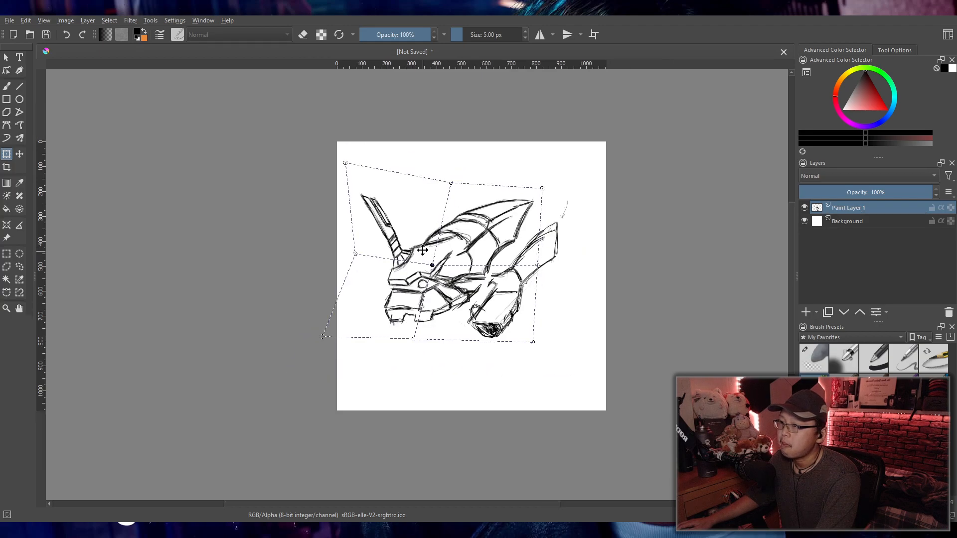
pyautogui.click(20, 154)
# - Replace the head outline with a rectangular selection around the entire canvas
pyautogui.scroll(2, 461, 306)
pyautogui.scroll(-2, 427, 285)
pyautogui.click(6, 256)
pyautogui.moveTo(294, 122); pyautogui.dragTo(639, 398)
pyautogui.scroll(2, 468, 339)
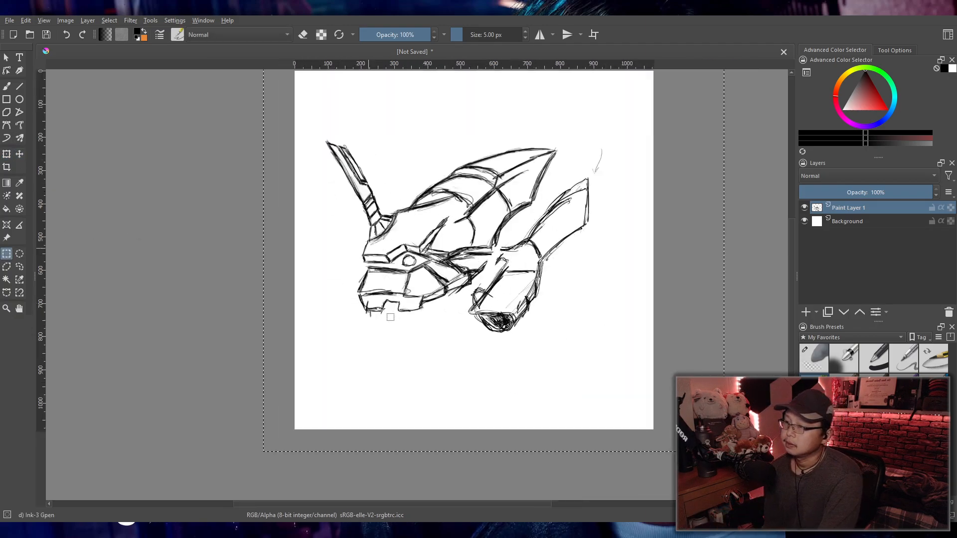
# - Join the back of the head and jaw to the upper limb block with loose ink pen strokes and a short closing edge
pyautogui.scroll(2, 478, 338)
pyautogui.moveTo(505, 332); pyautogui.dragTo(293, 313)
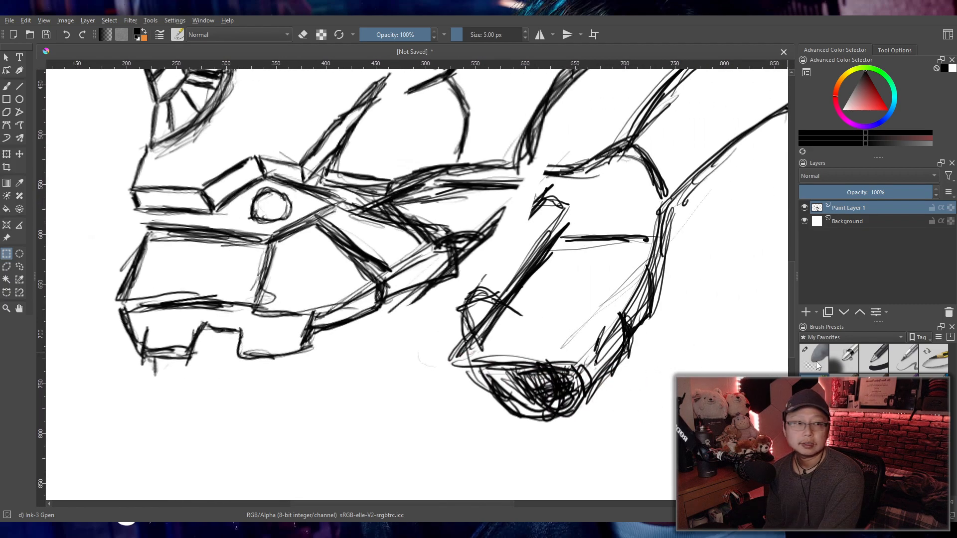
pyautogui.scroll(-1, 603, 322)
pyautogui.scroll(1, 527, 331)
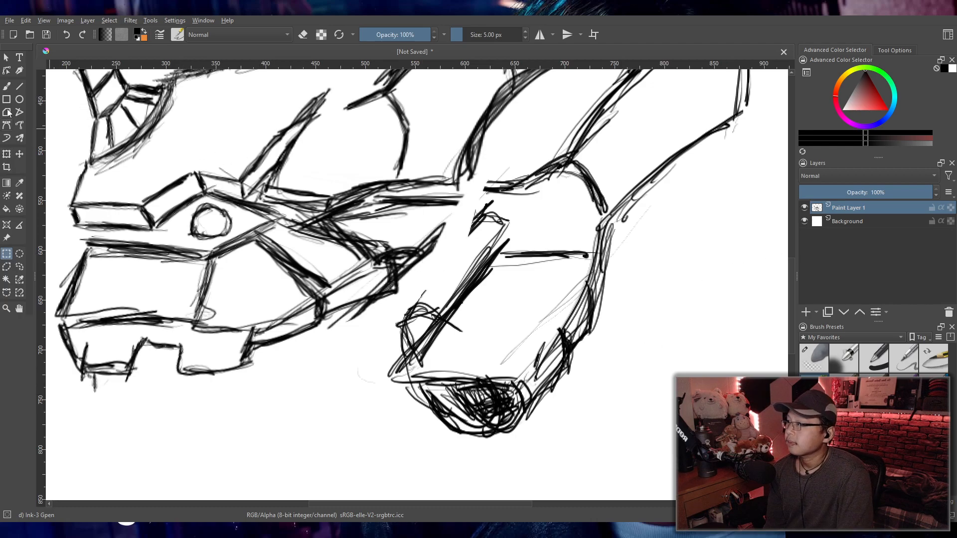
pyautogui.click(7, 86)
pyautogui.moveTo(497, 178); pyautogui.dragTo(426, 200)
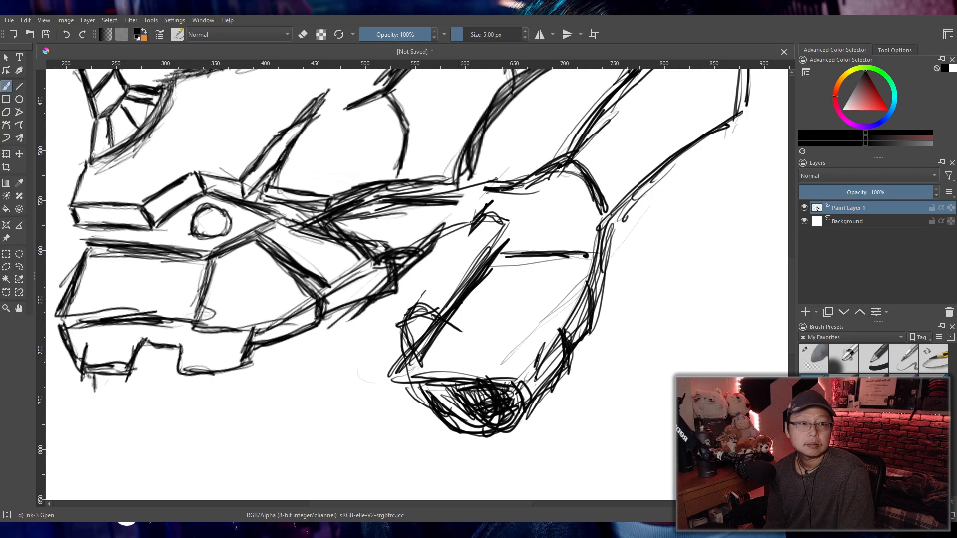
pyautogui.moveTo(438, 238); pyautogui.dragTo(476, 223)
pyautogui.moveTo(409, 250)
pyautogui.mouseDown()
pyautogui.moveTo(481, 218)
pyautogui.moveTo(483, 192)
pyautogui.mouseUp()
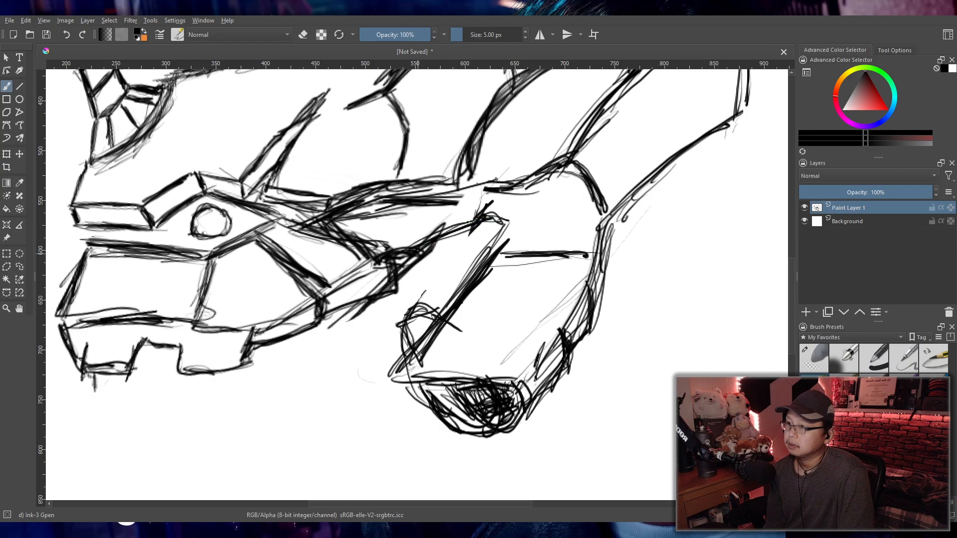
pyautogui.moveTo(400, 197); pyautogui.dragTo(499, 185)
pyautogui.moveTo(438, 191); pyautogui.dragTo(544, 173)
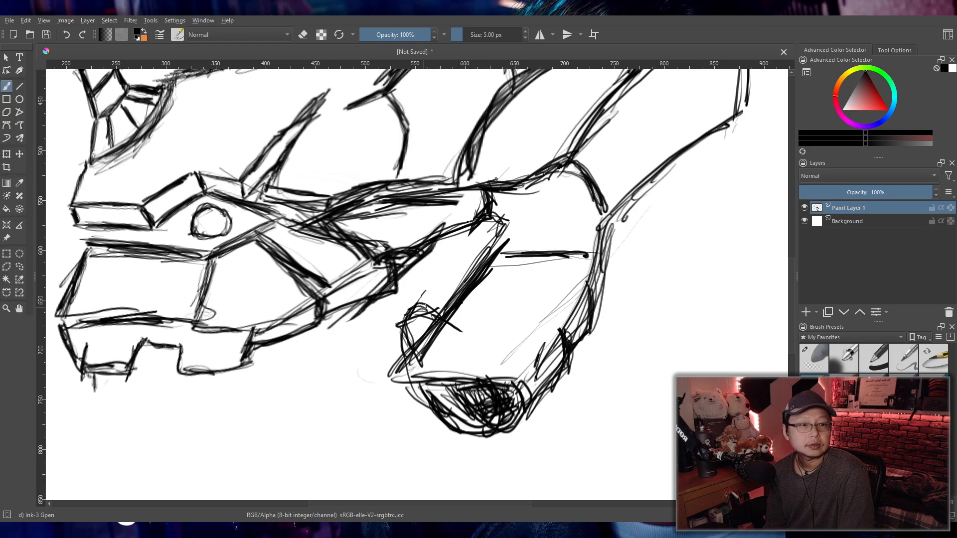
pyautogui.moveTo(419, 302)
pyautogui.mouseDown()
pyautogui.moveTo(501, 226)
pyautogui.moveTo(492, 222)
pyautogui.mouseUp()
# - Sketch additional lines across the jaw's rear hinge with the ink pen to connect its side plate to the neck
pyautogui.scroll(-4, 516, 217)
pyautogui.scroll(3, 599, 323)
pyautogui.moveTo(496, 257)
pyautogui.mouseDown()
pyautogui.moveTo(599, 323)
pyautogui.moveTo(575, 321)
pyautogui.moveTo(514, 285)
pyautogui.mouseUp()
pyautogui.scroll(2, 513, 295)
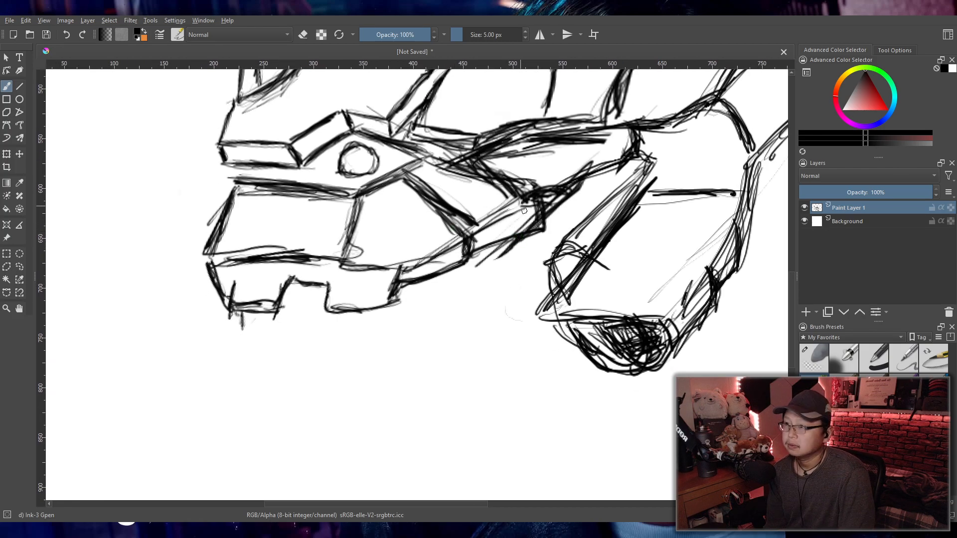
pyautogui.moveTo(404, 171); pyautogui.dragTo(496, 224)
pyautogui.moveTo(431, 164); pyautogui.dragTo(518, 196)
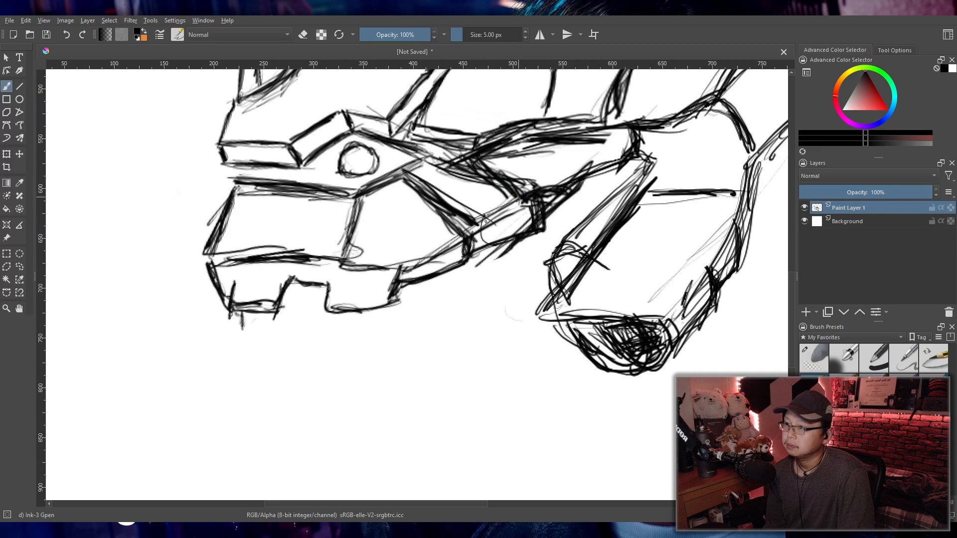
# - Lighten the overlapping lines at the jaw's rear corner with the Eraser Soft preset
pyautogui.click(813, 358)
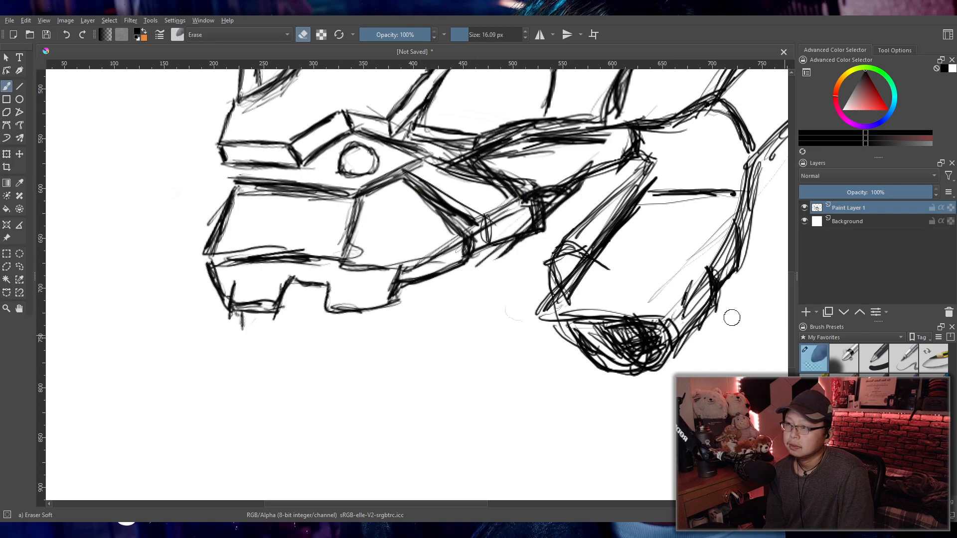
pyautogui.moveTo(481, 240)
pyautogui.mouseDown()
pyautogui.moveTo(455, 222)
pyautogui.moveTo(441, 232)
pyautogui.moveTo(453, 232)
pyautogui.moveTo(437, 219)
pyautogui.moveTo(432, 236)
pyautogui.moveTo(496, 237)
pyautogui.mouseUp()
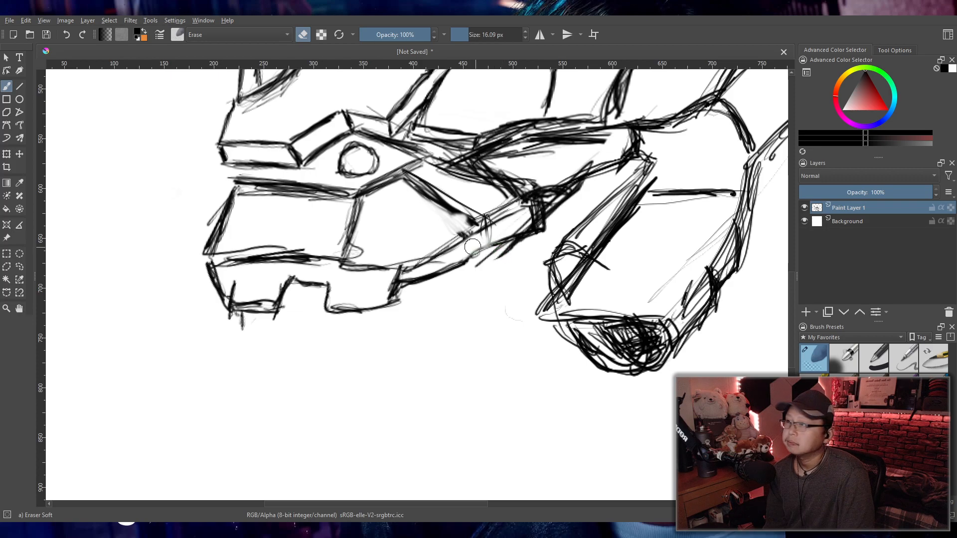
pyautogui.moveTo(447, 202); pyautogui.dragTo(461, 290)
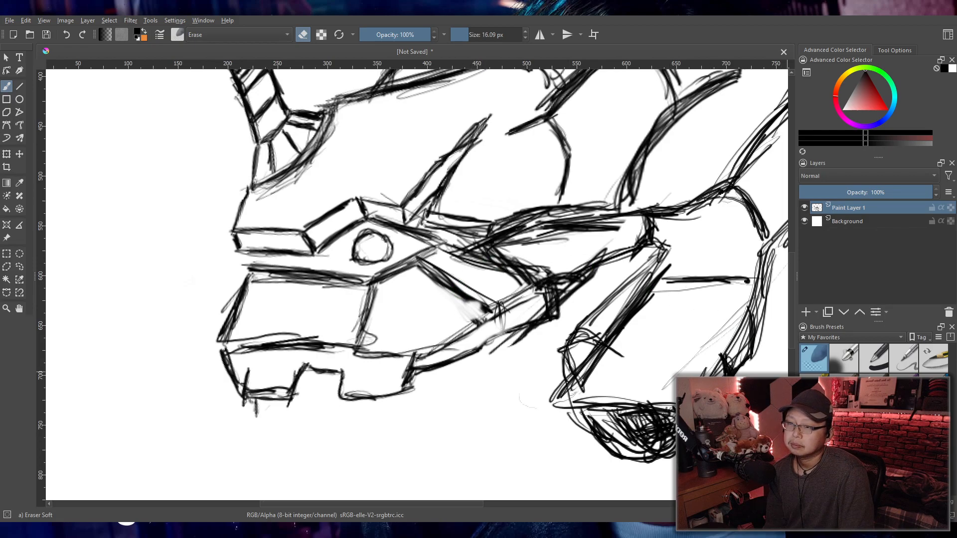
# - Outline the brow, upper head and wing with a freehand-style selection, leaving out the horn and jaw
pyautogui.scroll(-2, 566, 269)
pyautogui.moveTo(513, 236); pyautogui.dragTo(509, 294)
pyautogui.scroll(1, 508, 294)
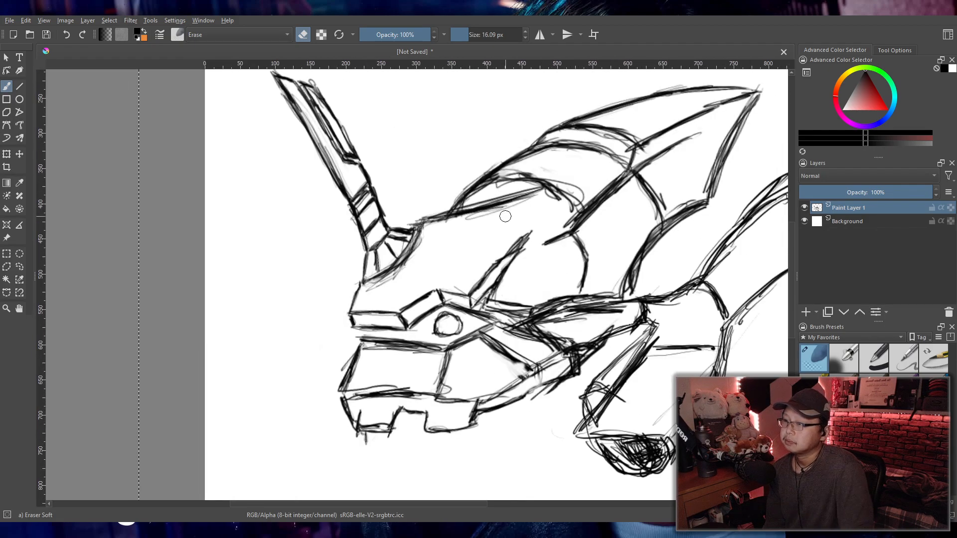
pyautogui.click(19, 267)
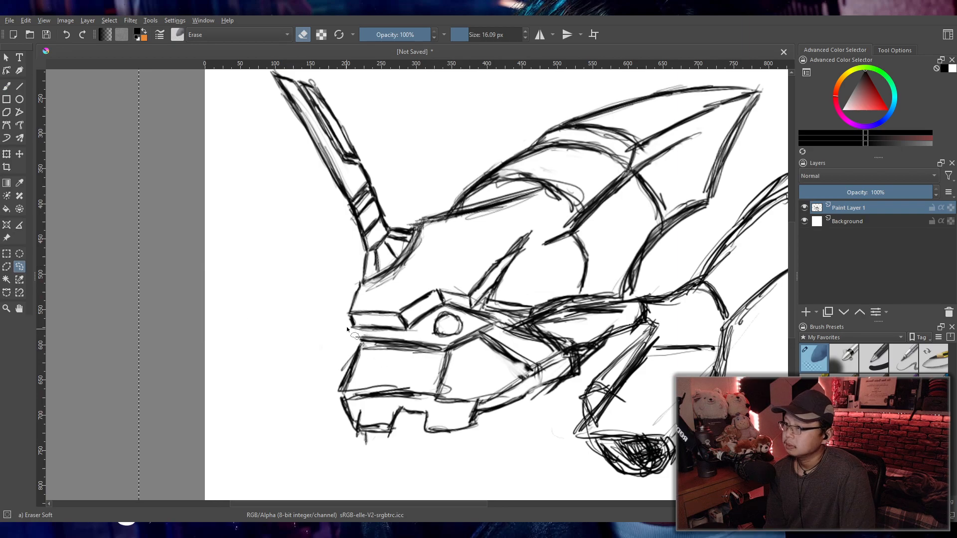
pyautogui.moveTo(464, 334)
pyautogui.mouseDown()
pyautogui.moveTo(576, 287)
pyautogui.moveTo(548, 253)
pyautogui.mouseUp()
pyautogui.moveTo(336, 330)
pyautogui.mouseDown()
pyautogui.moveTo(451, 338)
pyautogui.moveTo(527, 305)
pyautogui.mouseUp()
pyautogui.moveTo(590, 295)
pyautogui.mouseDown()
pyautogui.moveTo(660, 279)
pyautogui.moveTo(701, 237)
pyautogui.moveTo(748, 173)
pyautogui.moveTo(766, 115)
pyautogui.moveTo(762, 85)
pyautogui.moveTo(726, 77)
pyautogui.moveTo(585, 104)
pyautogui.moveTo(503, 147)
pyautogui.moveTo(340, 304)
pyautogui.moveTo(338, 329)
pyautogui.mouseUp()
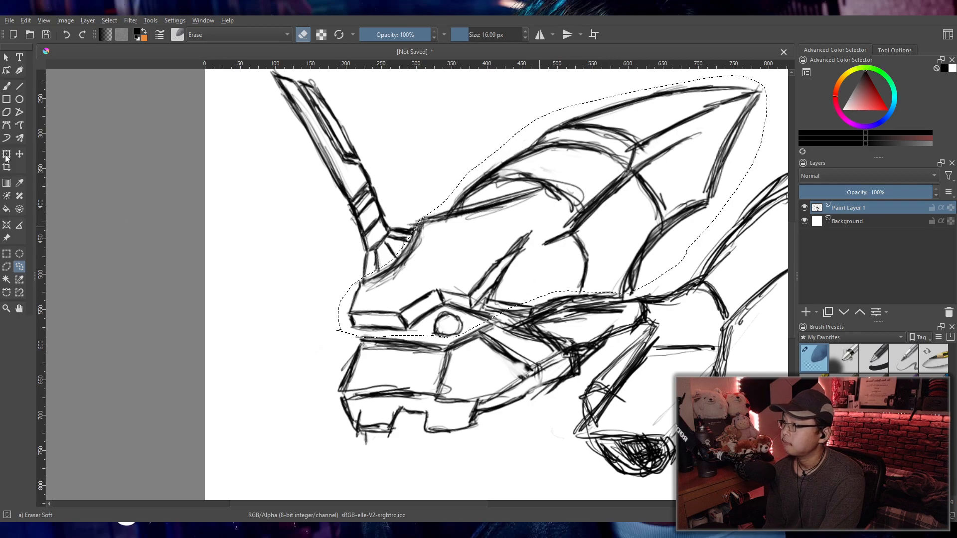
# - Warp the selected upper head on a control grid, raising its upper-middle and centre points
pyautogui.hotkey('ctrl', 't')
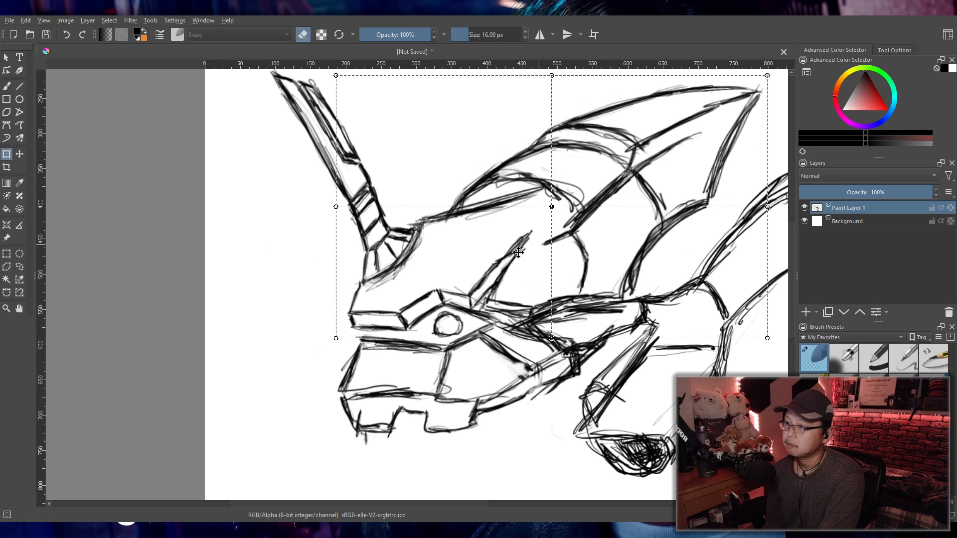
pyautogui.moveTo(551, 207); pyautogui.dragTo(552, 211)
pyautogui.moveTo(463, 297); pyautogui.dragTo(460, 297)
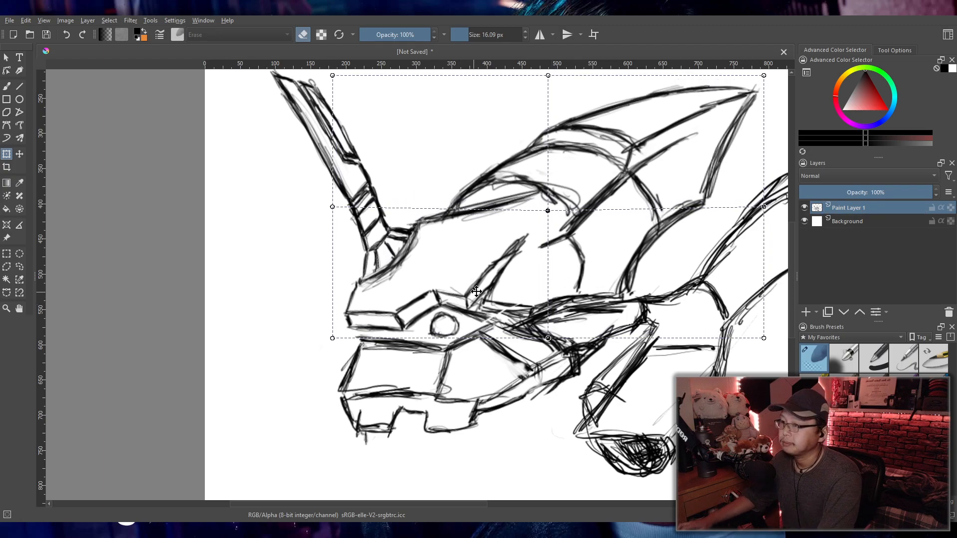
pyautogui.hotkey('ctrl', 'z')
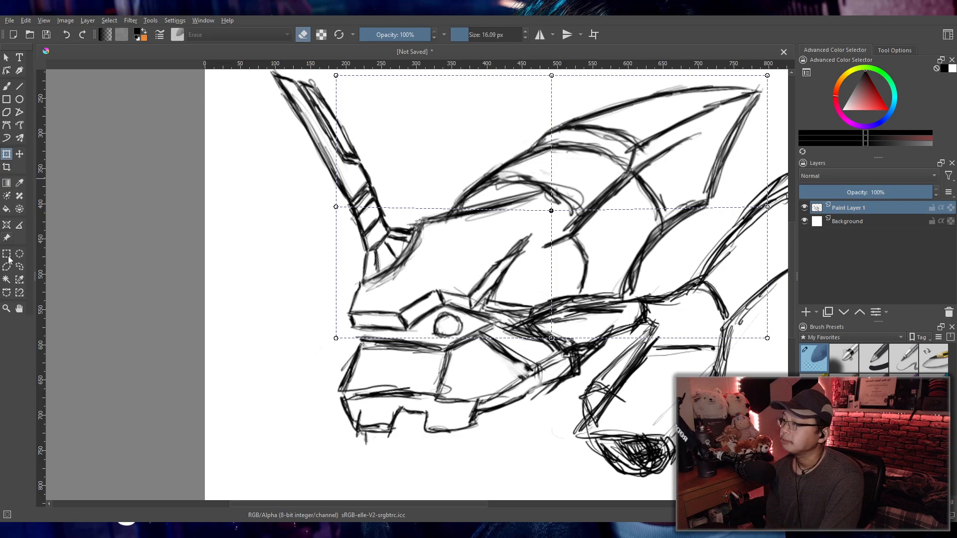
pyautogui.scroll(-1, 426, 227)
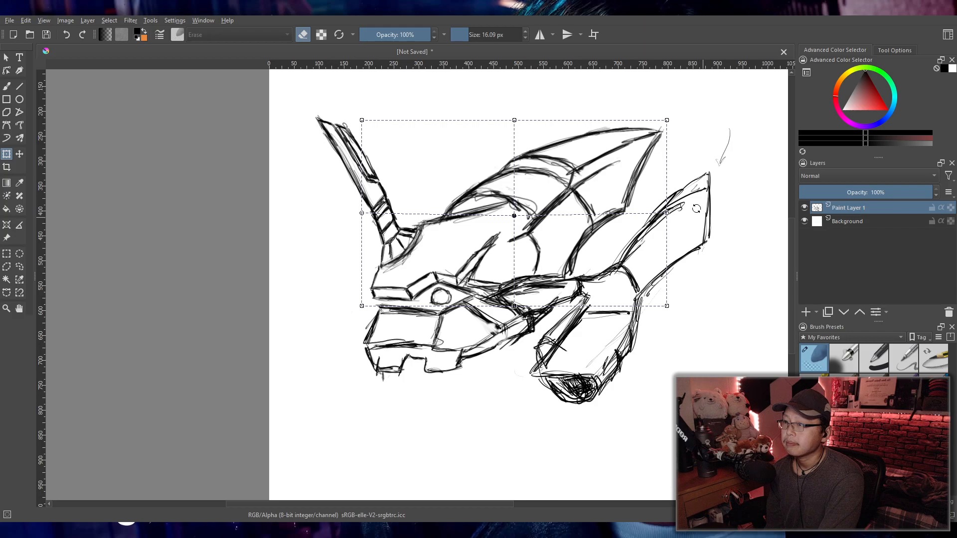
pyautogui.moveTo(514, 120); pyautogui.dragTo(517, 109)
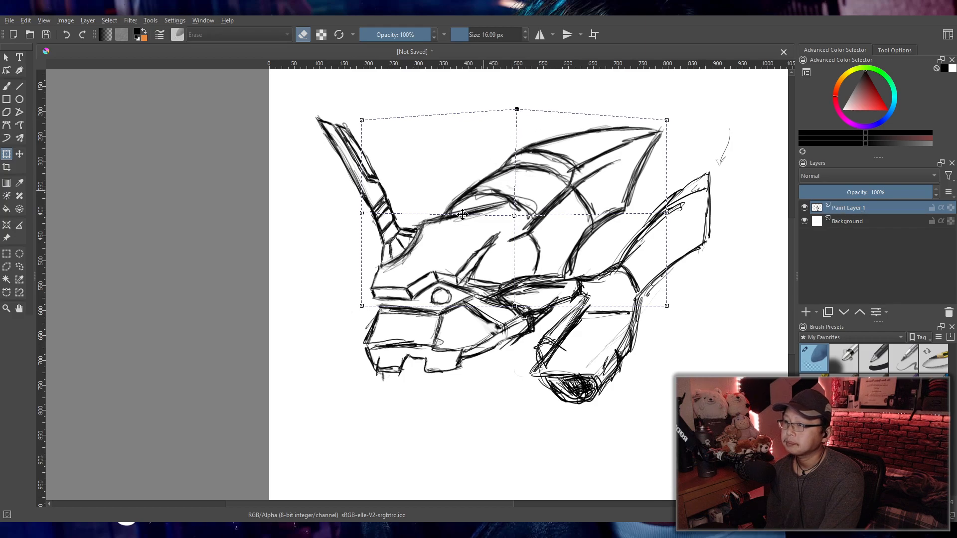
pyautogui.moveTo(518, 220); pyautogui.dragTo(509, 208)
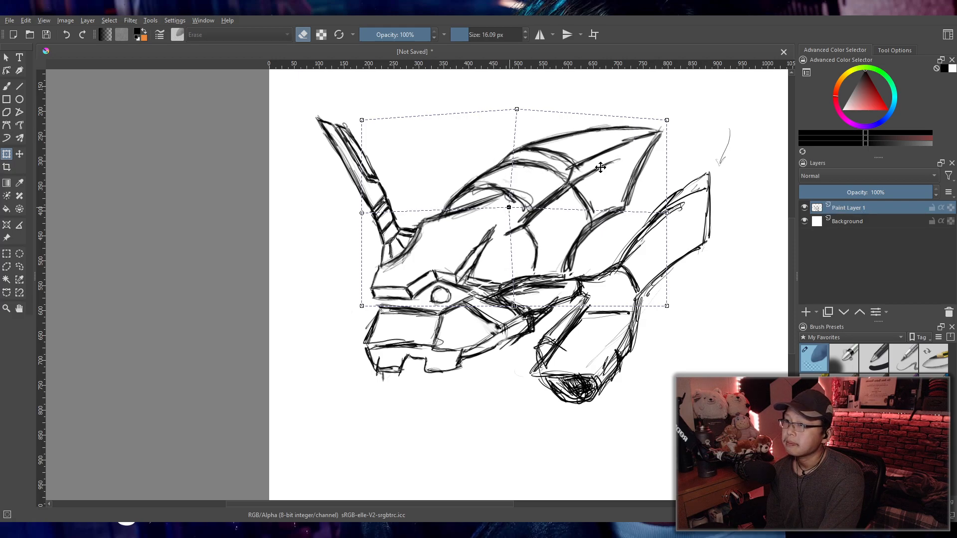
# - Refine the head warp by stretching the wing tip, pulling the upper edge back and bulging the forehead forward, and apply it
pyautogui.moveTo(668, 125); pyautogui.dragTo(673, 129)
pyautogui.moveTo(516, 108); pyautogui.dragTo(539, 123)
pyautogui.moveTo(506, 200); pyautogui.dragTo(502, 200)
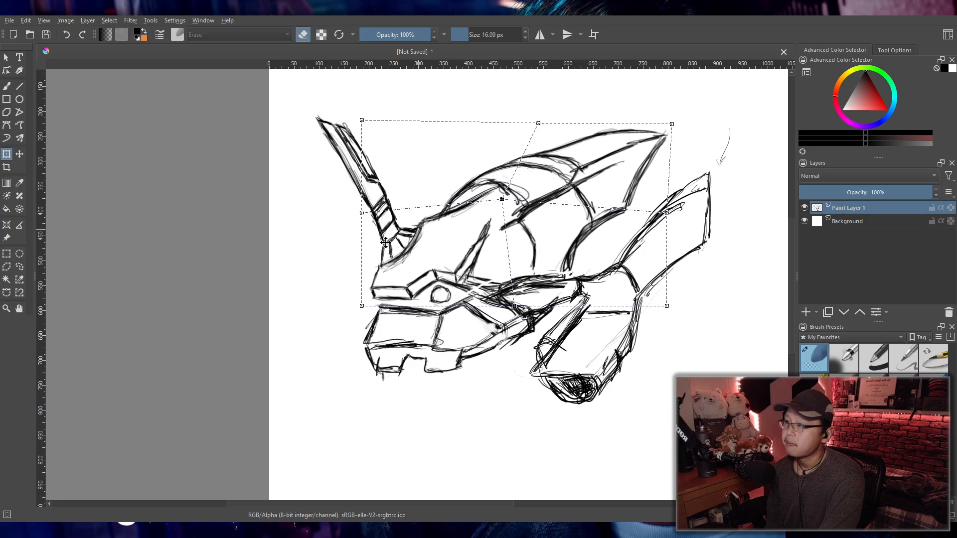
pyautogui.moveTo(362, 213); pyautogui.dragTo(352, 212)
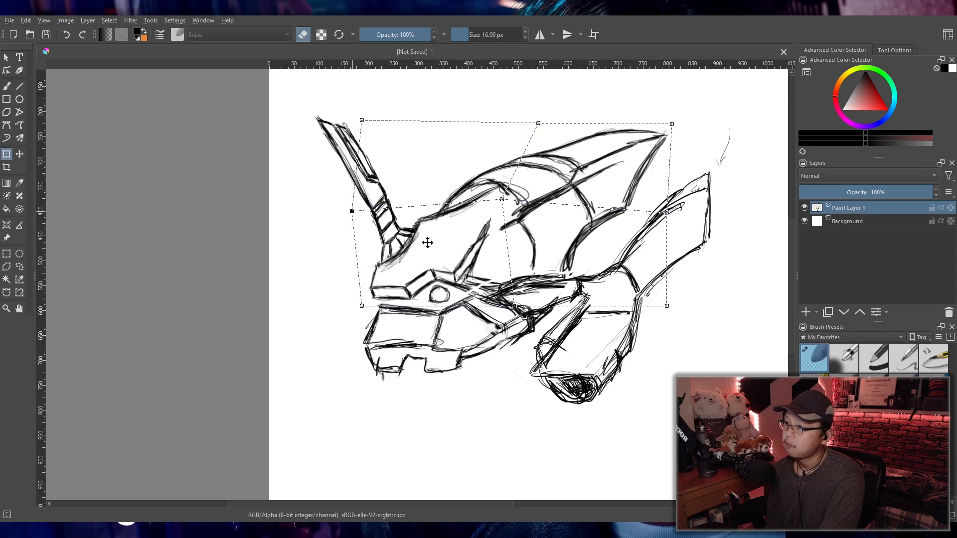
pyautogui.moveTo(502, 199); pyautogui.dragTo(505, 199)
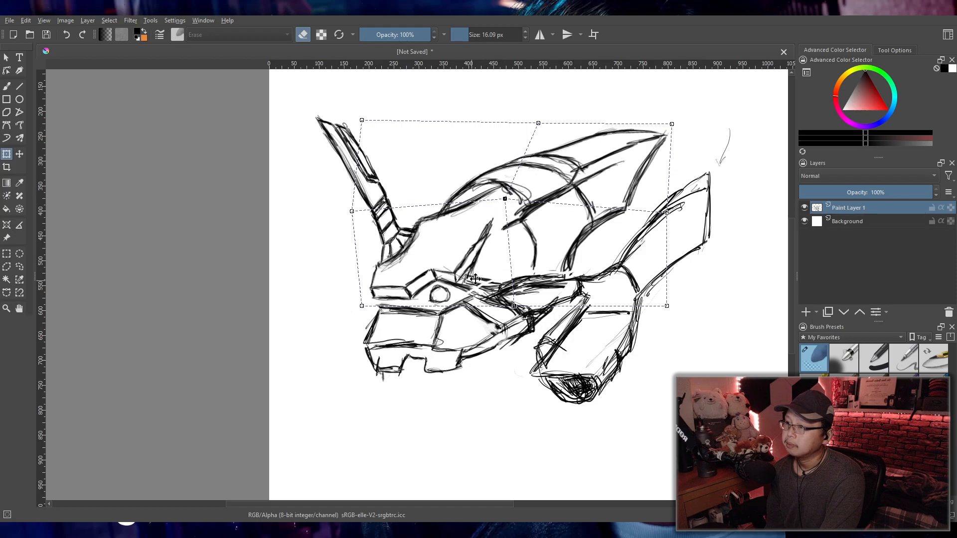
pyautogui.scroll(-1, 475, 279)
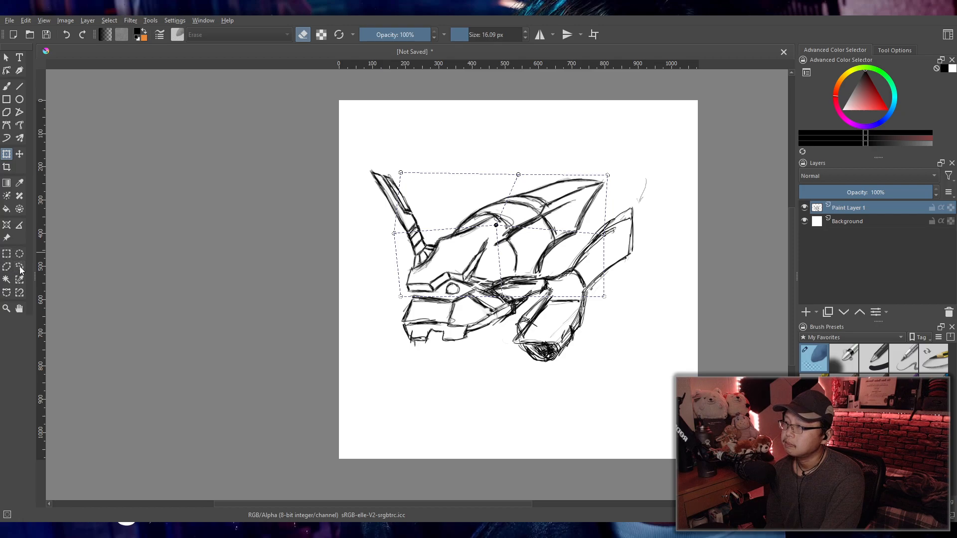
pyautogui.click(18, 155)
# - Outline the brow, eye and upper jaw edge with a tight freehand-style selection, leaving out the rear hinge
pyautogui.click(19, 267)
pyautogui.scroll(2, 389, 286)
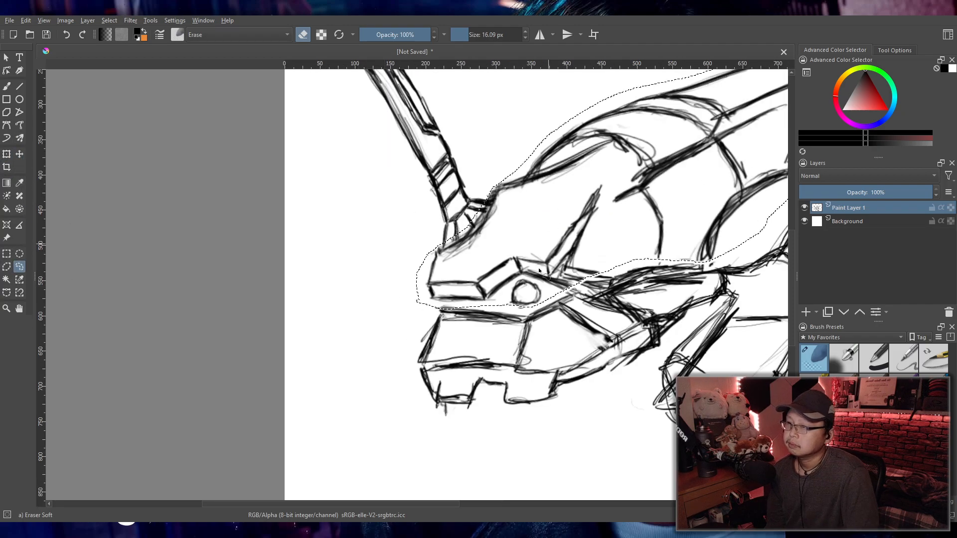
pyautogui.moveTo(524, 241)
pyautogui.mouseDown()
pyautogui.moveTo(421, 321)
pyautogui.moveTo(662, 343)
pyautogui.moveTo(646, 307)
pyautogui.moveTo(606, 270)
pyautogui.mouseUp()
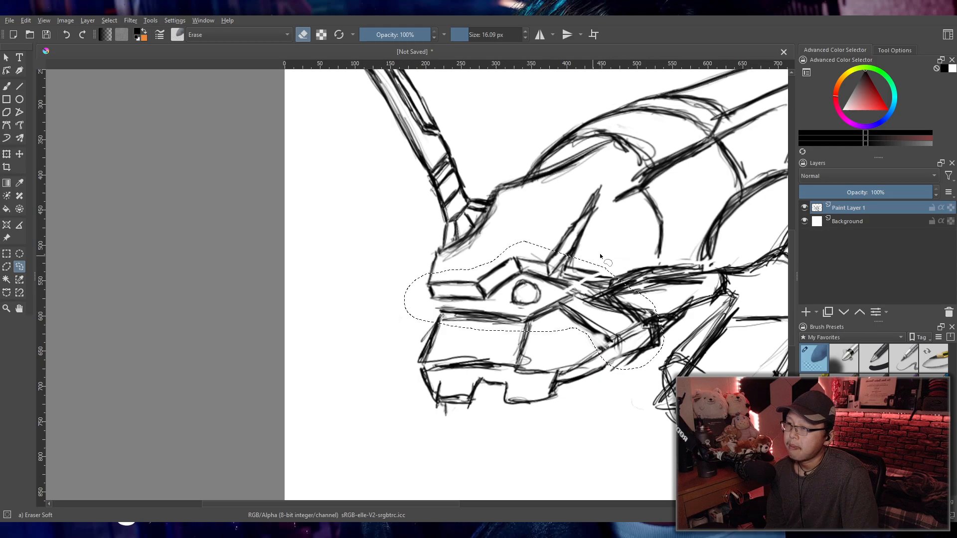
pyautogui.moveTo(550, 256)
pyautogui.mouseDown()
pyautogui.moveTo(455, 272)
pyautogui.moveTo(409, 299)
pyautogui.moveTo(457, 324)
pyautogui.moveTo(555, 324)
pyautogui.moveTo(596, 295)
pyautogui.moveTo(603, 256)
pyautogui.mouseUp()
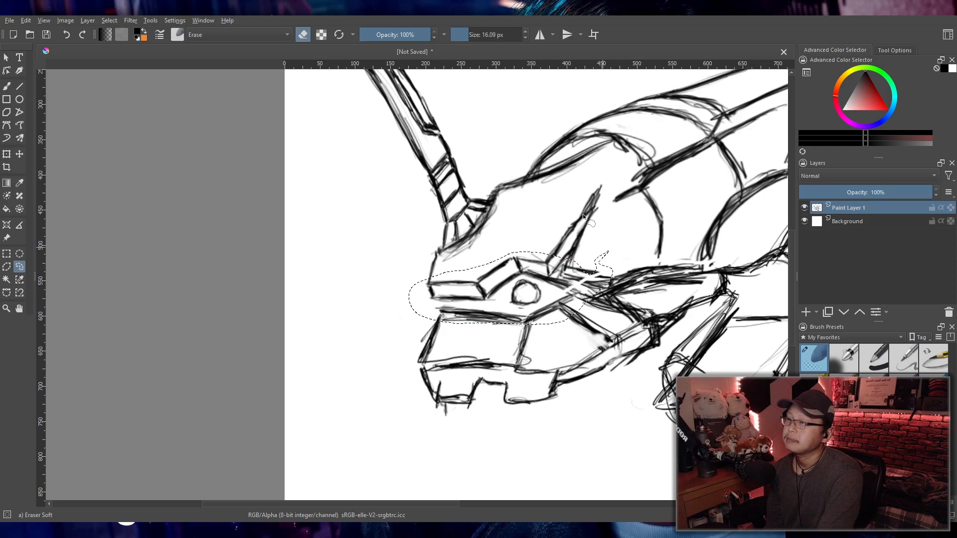
# - Enlarge the selected brow, eye and upper jaw edge with a free transform, stretching them upward and toward the back of the head
pyautogui.scroll(-2, 601, 217)
pyautogui.moveTo(607, 215); pyautogui.dragTo(518, 253)
pyautogui.scroll(2, 518, 252)
pyautogui.hotkey('ctrl', 't')
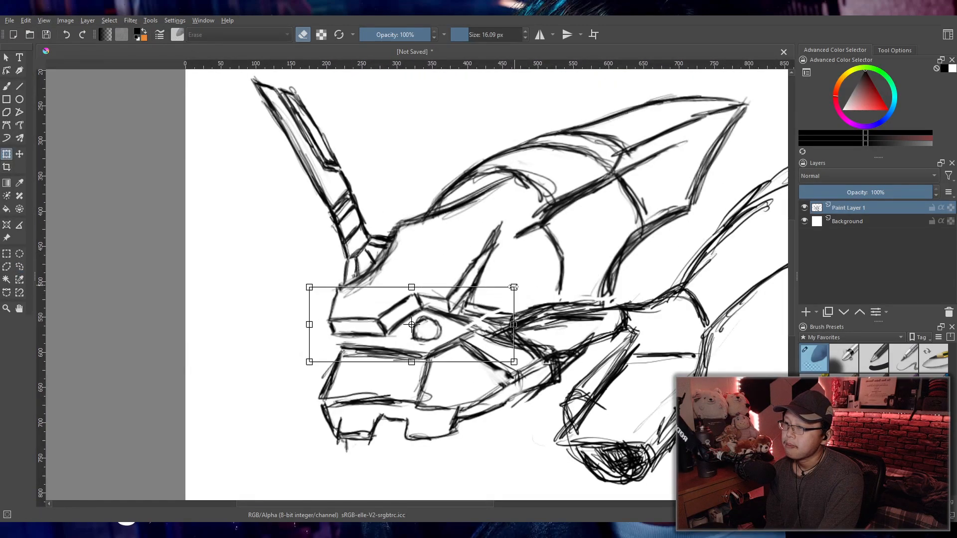
pyautogui.moveTo(514, 288); pyautogui.dragTo(534, 267)
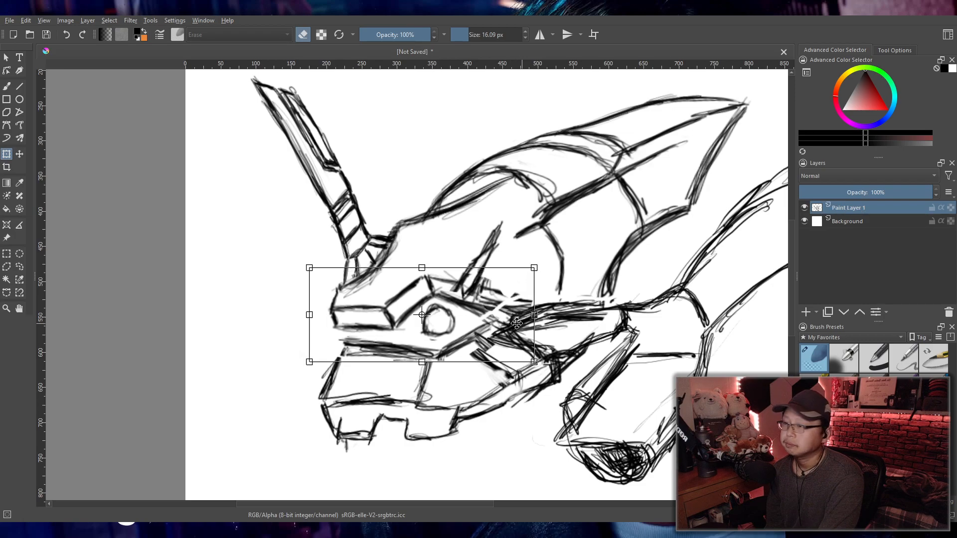
pyautogui.moveTo(422, 314); pyautogui.dragTo(495, 304)
pyautogui.moveTo(536, 260); pyautogui.dragTo(534, 263)
# - Flatten the transformed eye area slightly from its upper edge and apply the transform
pyautogui.scroll(-3, 576, 368)
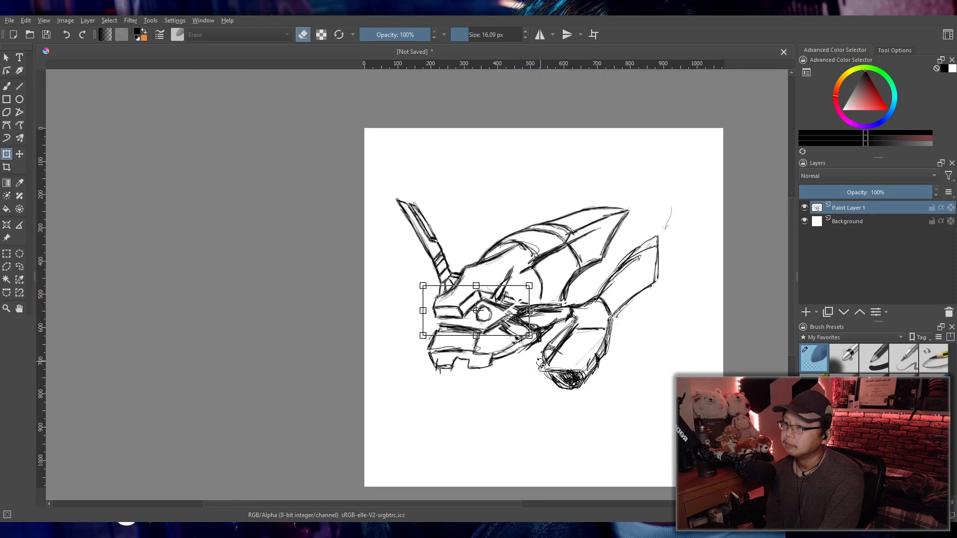
pyautogui.scroll(3, 541, 360)
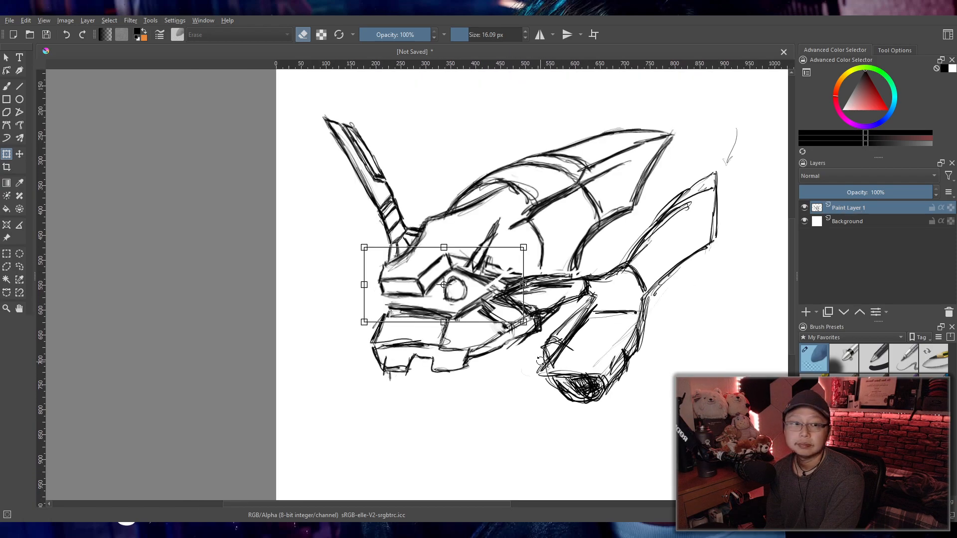
pyautogui.moveTo(440, 247); pyautogui.dragTo(441, 255)
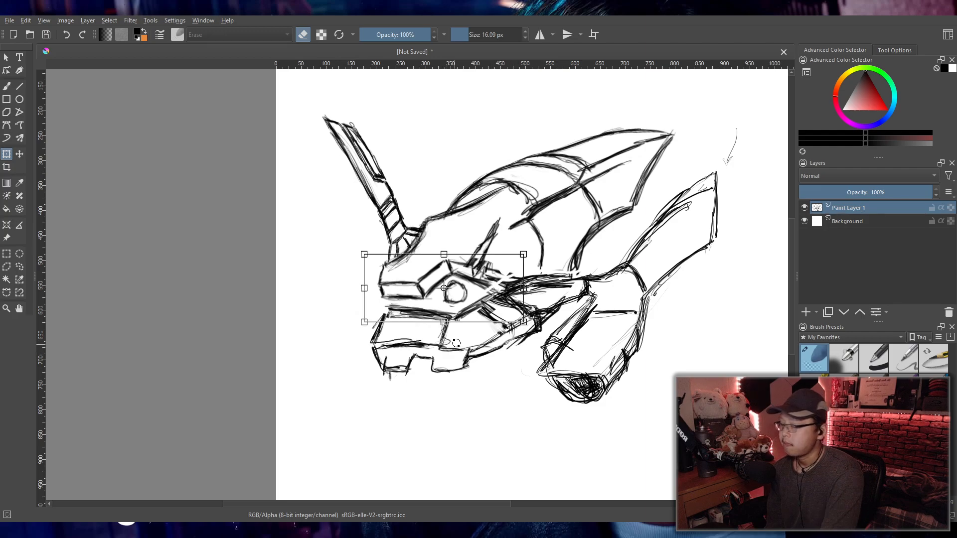
pyautogui.press('Return')
pyautogui.scroll(-2, 468, 349)
pyautogui.scroll(4, 479, 349)
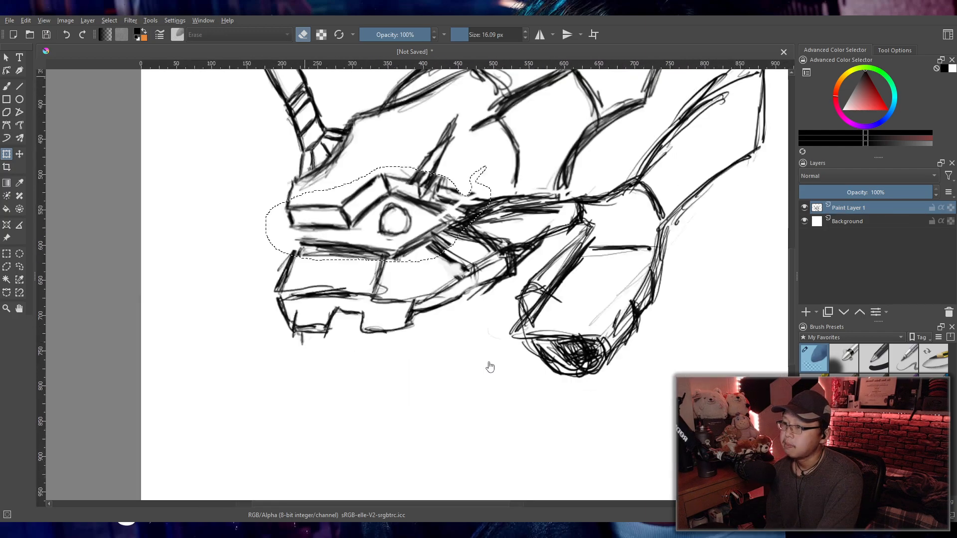
# - Replace the eye selection with a rectangular selection enclosing the whole creature
pyautogui.press('b')
pyautogui.scroll(-3, 479, 344)
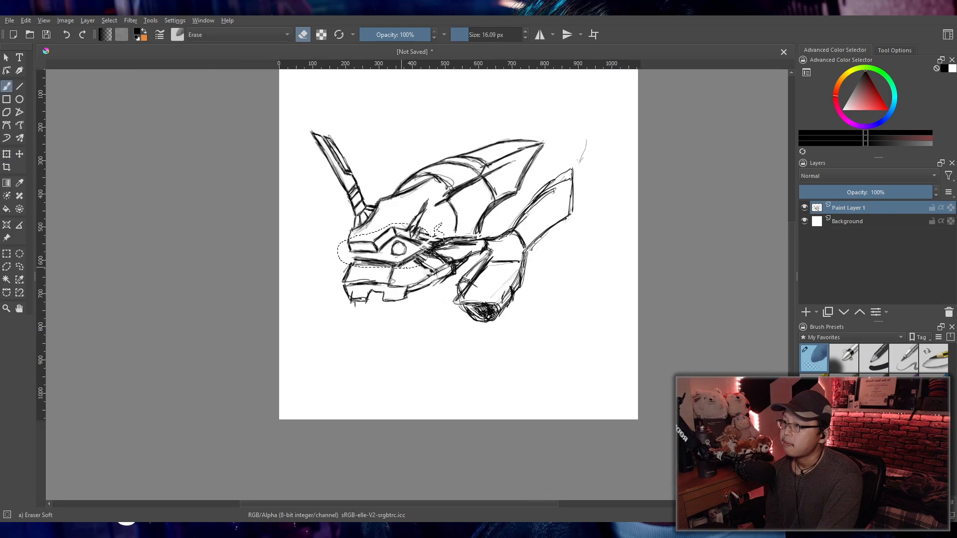
pyautogui.click(6, 254)
pyautogui.scroll(-2, 496, 326)
pyautogui.moveTo(315, 149); pyautogui.dragTo(624, 357)
pyautogui.scroll(3, 496, 296)
# - Sketch a row of four arched teeth below the rear jaw with the Ink-3 Gpen brush, working forward from the hinge
pyautogui.click(6, 87)
pyautogui.scroll(-2, 324, 215)
pyautogui.moveTo(329, 243)
pyautogui.mouseDown()
pyautogui.moveTo(554, 287)
pyautogui.moveTo(459, 261)
pyautogui.moveTo(499, 248)
pyautogui.mouseUp()
pyautogui.scroll(3, 546, 284)
pyautogui.scroll(-1, 485, 277)
pyautogui.scroll(1, 485, 276)
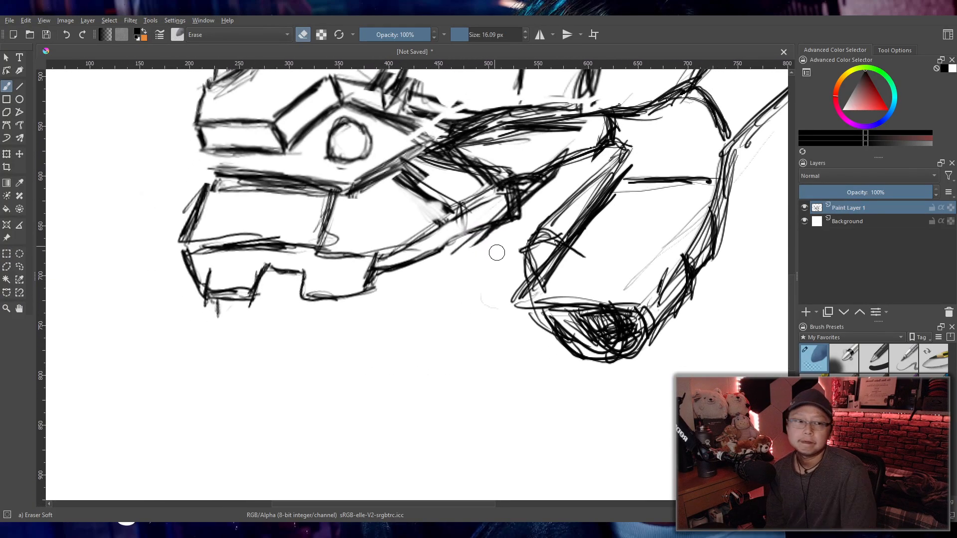
pyautogui.scroll(1, 488, 321)
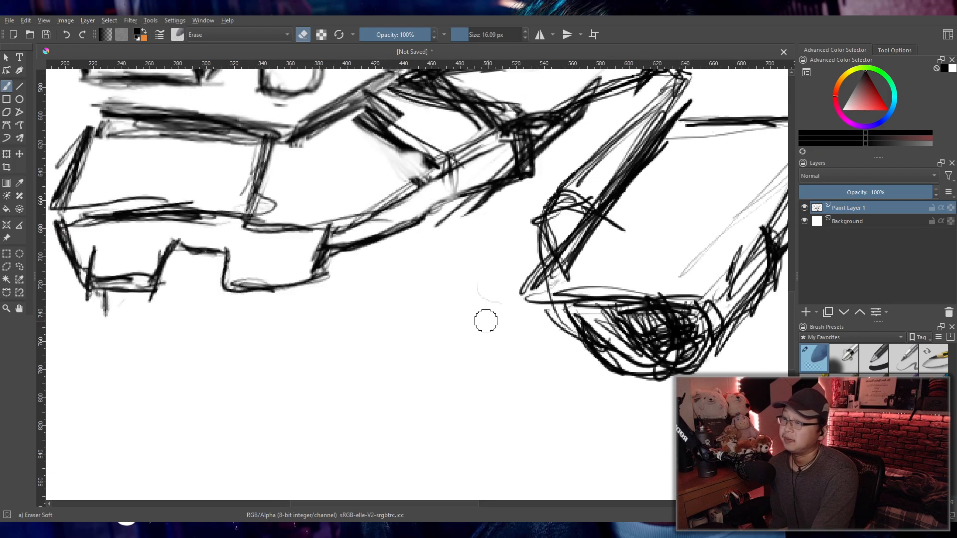
pyautogui.moveTo(488, 321); pyautogui.dragTo(539, 312)
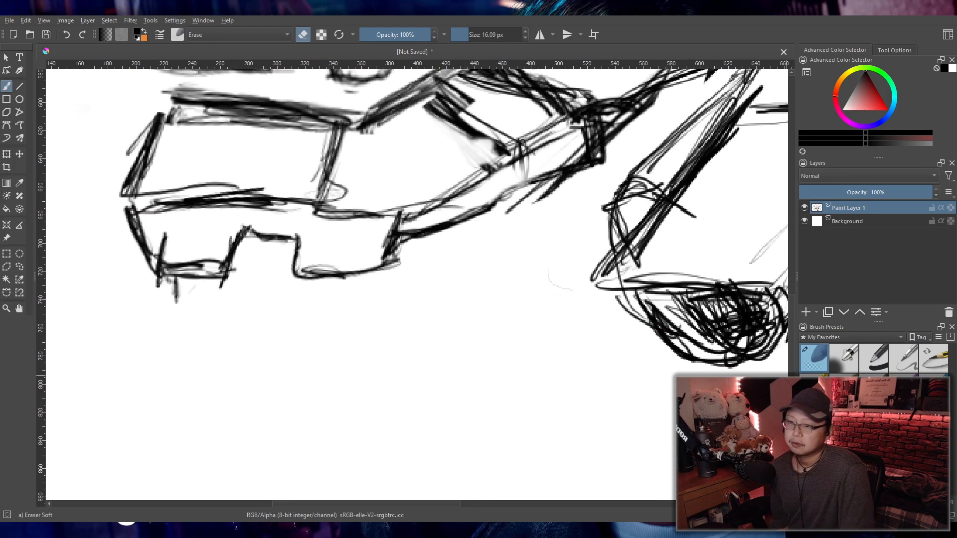
pyautogui.press('e')
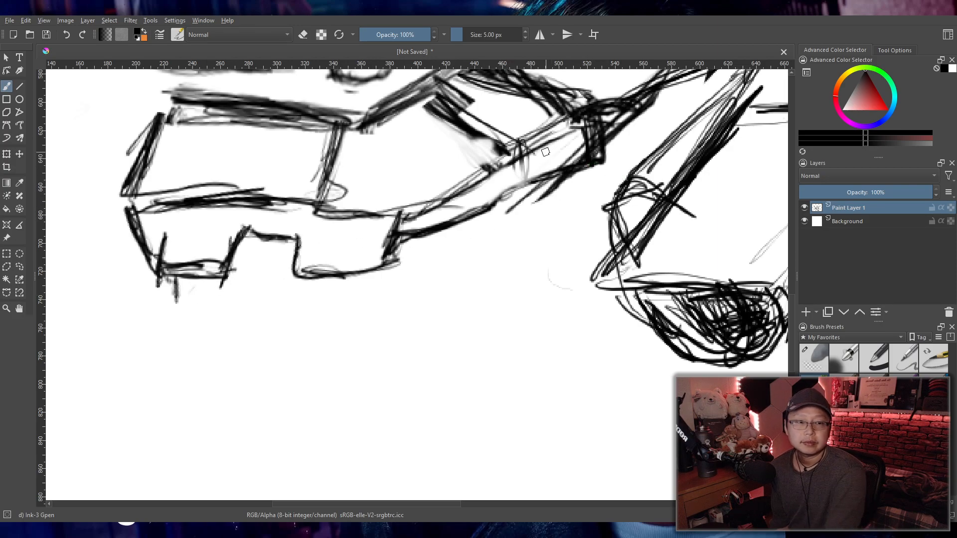
pyautogui.moveTo(545, 156); pyautogui.dragTo(519, 212)
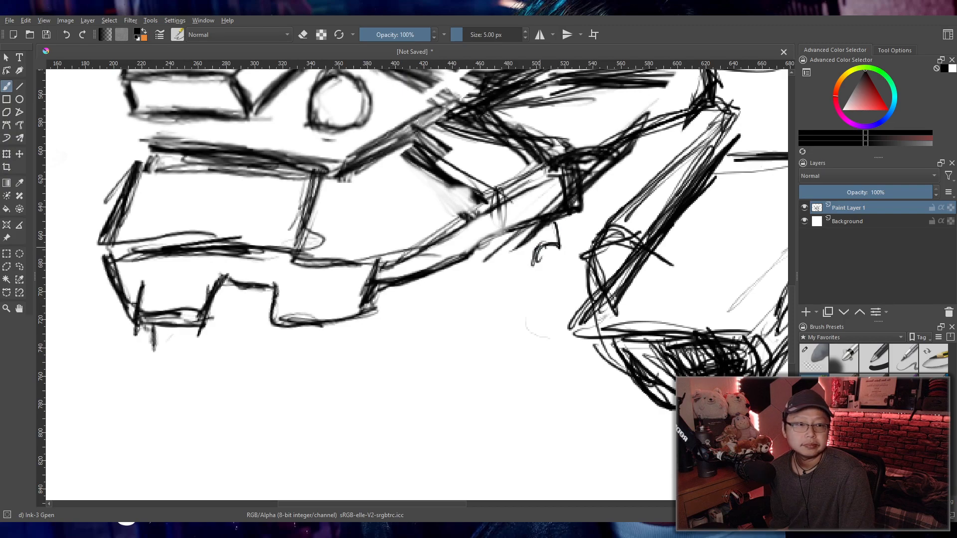
pyautogui.moveTo(542, 279)
pyautogui.mouseDown()
pyautogui.moveTo(566, 264)
pyautogui.moveTo(568, 274)
pyautogui.moveTo(535, 267)
pyautogui.moveTo(570, 274)
pyautogui.mouseUp()
pyautogui.moveTo(554, 224)
pyautogui.mouseDown()
pyautogui.moveTo(565, 249)
pyautogui.moveTo(510, 253)
pyautogui.moveTo(543, 286)
pyautogui.moveTo(510, 249)
pyautogui.moveTo(504, 287)
pyautogui.moveTo(520, 299)
pyautogui.mouseUp()
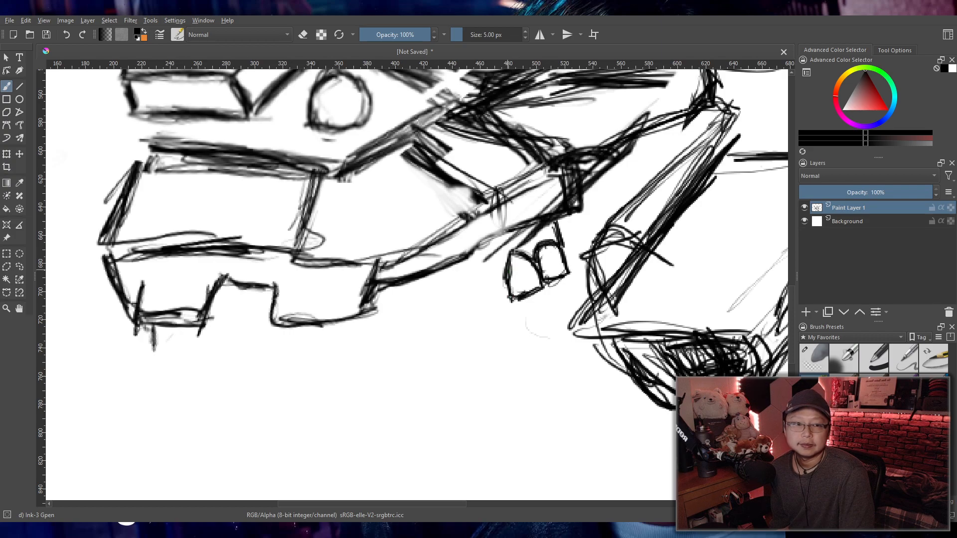
pyautogui.moveTo(507, 300)
pyautogui.mouseDown()
pyautogui.moveTo(461, 269)
pyautogui.moveTo(476, 316)
pyautogui.moveTo(519, 299)
pyautogui.moveTo(473, 326)
pyautogui.moveTo(506, 296)
pyautogui.moveTo(466, 312)
pyautogui.mouseUp()
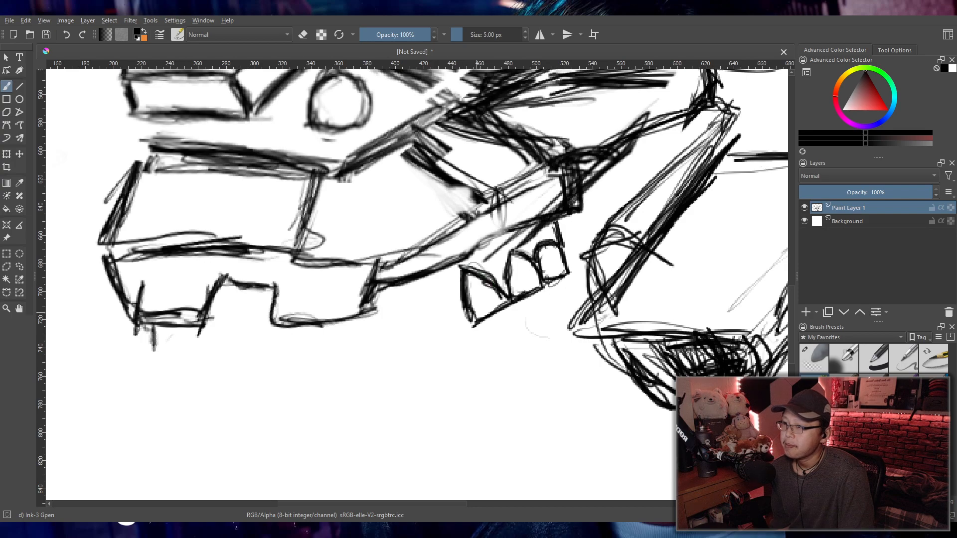
pyautogui.moveTo(474, 322)
pyautogui.mouseDown()
pyautogui.moveTo(427, 282)
pyautogui.moveTo(421, 319)
pyautogui.moveTo(461, 335)
pyautogui.moveTo(432, 347)
pyautogui.moveTo(428, 288)
pyautogui.moveTo(452, 292)
pyautogui.moveTo(472, 326)
pyautogui.moveTo(431, 346)
pyautogui.mouseUp()
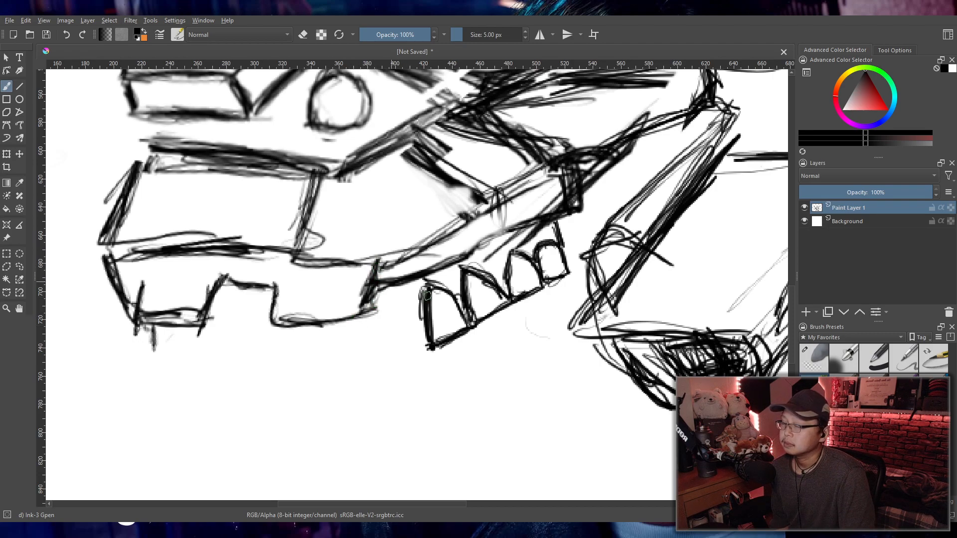
# - Erase the notched front edge of the jaw with the soft eraser and redraw it in ink, extending toward the arched teeth
pyautogui.click(806, 358)
pyautogui.moveTo(278, 310)
pyautogui.mouseDown()
pyautogui.moveTo(325, 308)
pyautogui.moveTo(302, 333)
pyautogui.moveTo(384, 296)
pyautogui.moveTo(364, 286)
pyautogui.moveTo(361, 304)
pyautogui.moveTo(268, 337)
pyautogui.moveTo(278, 289)
pyautogui.moveTo(257, 282)
pyautogui.mouseUp()
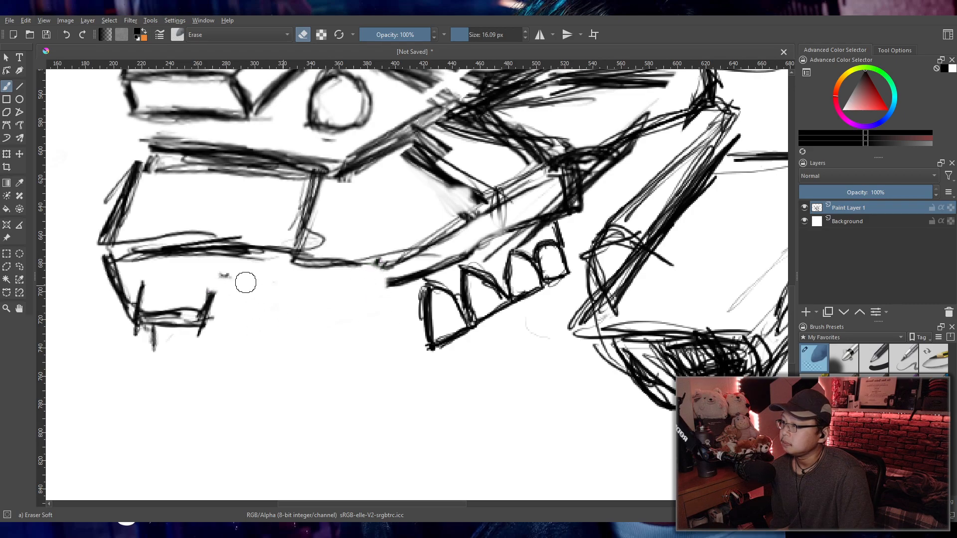
pyautogui.press('/')
pyautogui.moveTo(373, 264)
pyautogui.mouseDown()
pyautogui.moveTo(388, 289)
pyautogui.moveTo(384, 300)
pyautogui.moveTo(392, 282)
pyautogui.moveTo(409, 280)
pyautogui.moveTo(406, 300)
pyautogui.moveTo(374, 321)
pyautogui.moveTo(316, 330)
pyautogui.mouseUp()
pyautogui.moveTo(403, 307)
pyautogui.mouseDown()
pyautogui.moveTo(315, 332)
pyautogui.moveTo(404, 307)
pyautogui.moveTo(330, 323)
pyautogui.moveTo(320, 293)
pyautogui.moveTo(260, 287)
pyautogui.moveTo(305, 291)
pyautogui.moveTo(260, 292)
pyautogui.moveTo(235, 329)
pyautogui.moveTo(135, 332)
pyautogui.moveTo(141, 282)
pyautogui.moveTo(232, 324)
pyautogui.mouseUp()
pyautogui.moveTo(286, 297)
pyautogui.mouseDown()
pyautogui.moveTo(406, 303)
pyautogui.moveTo(376, 297)
pyautogui.moveTo(389, 302)
pyautogui.mouseUp()
pyautogui.click(812, 362)
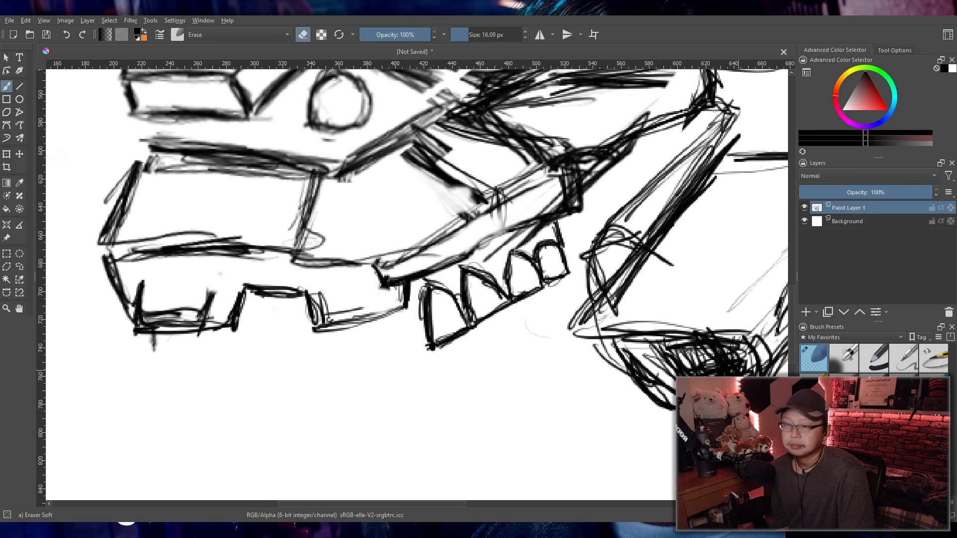
pyautogui.press('/')
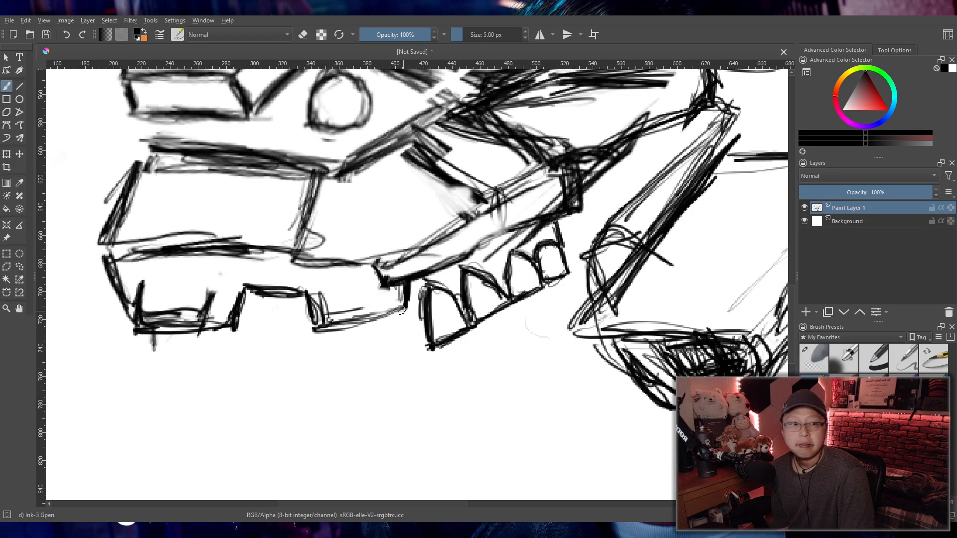
# - Sketch a blocky tooth directly in front of the arched teeth, reinforcing its side edges
pyautogui.moveTo(380, 311)
pyautogui.mouseDown()
pyautogui.moveTo(376, 351)
pyautogui.moveTo(409, 332)
pyautogui.moveTo(412, 348)
pyautogui.mouseUp()
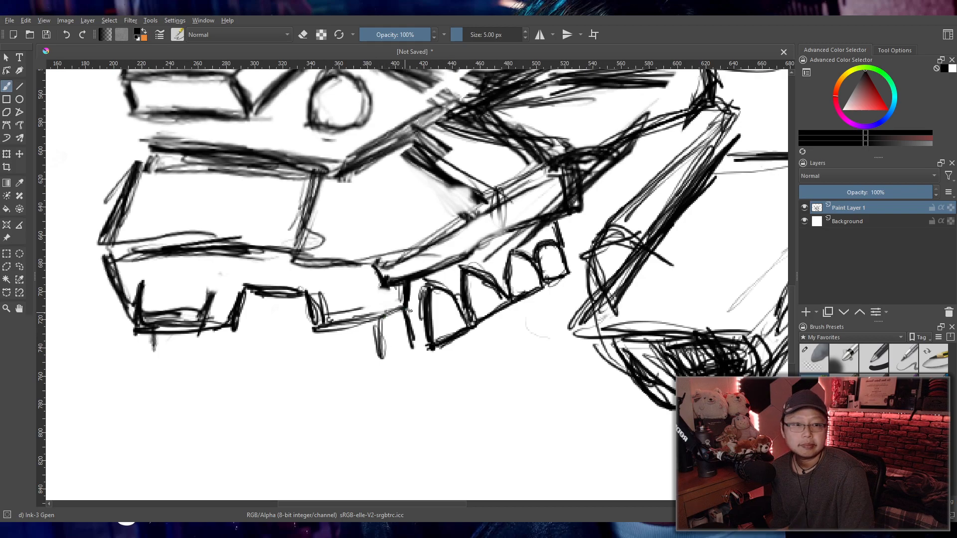
pyautogui.moveTo(409, 308)
pyautogui.mouseDown()
pyautogui.moveTo(422, 352)
pyautogui.moveTo(380, 366)
pyautogui.mouseUp()
pyautogui.moveTo(375, 320); pyautogui.dragTo(381, 366)
pyautogui.moveTo(377, 320)
pyautogui.mouseDown()
pyautogui.moveTo(403, 310)
pyautogui.moveTo(427, 347)
pyautogui.moveTo(380, 341)
pyautogui.moveTo(377, 362)
pyautogui.mouseUp()
pyautogui.moveTo(374, 323); pyautogui.dragTo(371, 351)
pyautogui.moveTo(372, 335); pyautogui.dragTo(374, 358)
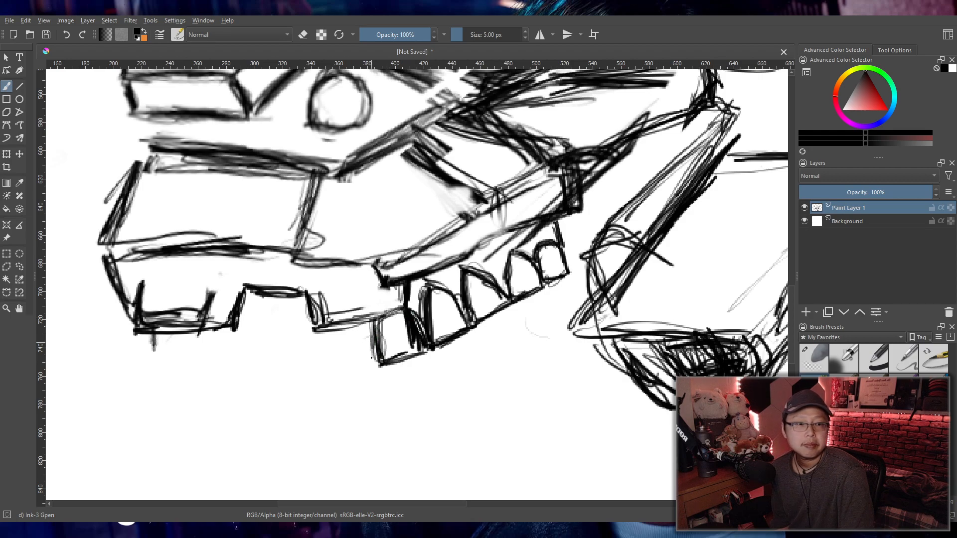
# - Add a second blocky tooth in front of the first, with a dark gap between the two
pyautogui.moveTo(359, 323); pyautogui.dragTo(369, 355)
pyautogui.moveTo(363, 325); pyautogui.dragTo(372, 365)
pyautogui.moveTo(371, 360)
pyautogui.mouseDown()
pyautogui.moveTo(330, 373)
pyautogui.moveTo(365, 368)
pyautogui.mouseUp()
pyautogui.moveTo(329, 329)
pyautogui.mouseDown()
pyautogui.moveTo(325, 377)
pyautogui.moveTo(369, 362)
pyautogui.mouseUp()
pyautogui.moveTo(363, 322)
pyautogui.mouseDown()
pyautogui.moveTo(372, 366)
pyautogui.moveTo(373, 352)
pyautogui.mouseUp()
pyautogui.moveTo(369, 338); pyautogui.dragTo(375, 359)
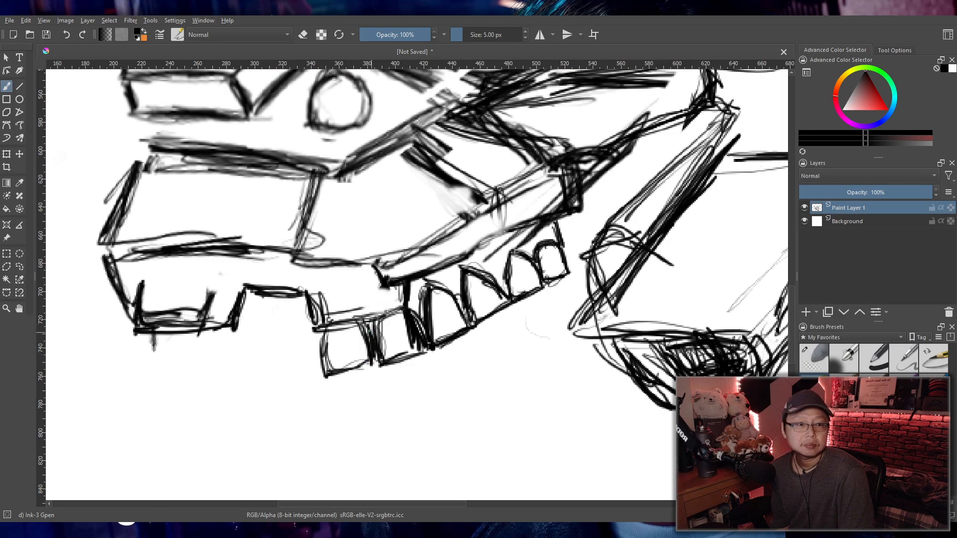
pyautogui.moveTo(368, 325); pyautogui.dragTo(369, 361)
pyautogui.moveTo(328, 369)
pyautogui.mouseDown()
pyautogui.moveTo(330, 329)
pyautogui.moveTo(322, 328)
pyautogui.mouseUp()
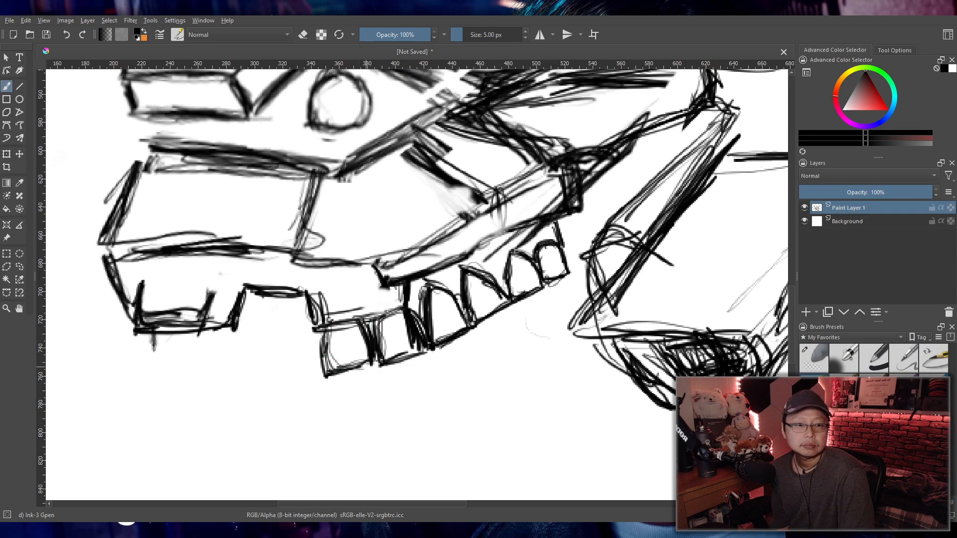
# - Draw a large pointed fang inside the jaw's front notch and small lower tooth edges beneath it
pyautogui.moveTo(267, 316)
pyautogui.mouseDown()
pyautogui.moveTo(267, 381)
pyautogui.moveTo(258, 369)
pyautogui.mouseUp()
pyautogui.moveTo(275, 309)
pyautogui.mouseDown()
pyautogui.moveTo(301, 376)
pyautogui.moveTo(298, 338)
pyautogui.moveTo(289, 379)
pyautogui.mouseUp()
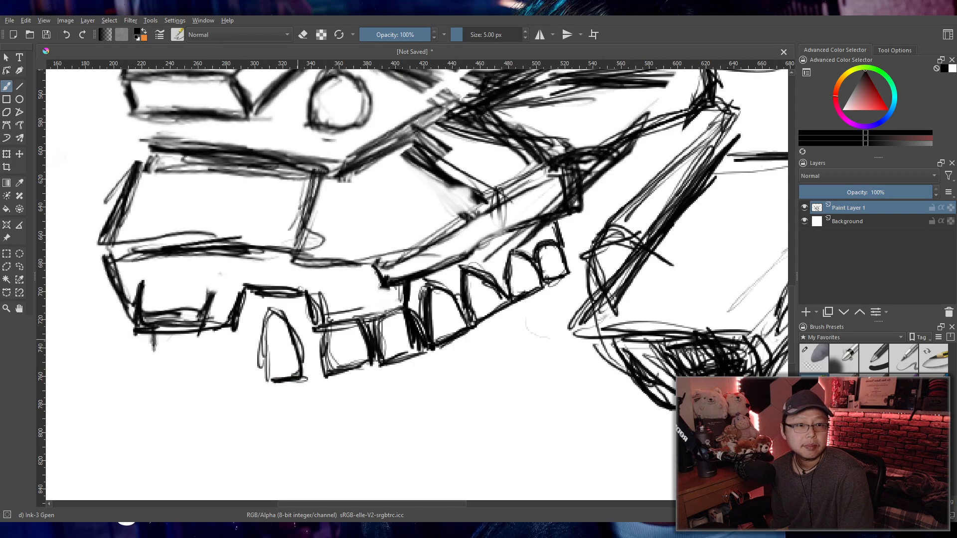
pyautogui.moveTo(265, 379)
pyautogui.mouseDown()
pyautogui.moveTo(271, 311)
pyautogui.moveTo(260, 383)
pyautogui.mouseUp()
pyautogui.moveTo(298, 341)
pyautogui.mouseDown()
pyautogui.moveTo(304, 372)
pyautogui.moveTo(315, 349)
pyautogui.moveTo(303, 358)
pyautogui.moveTo(323, 390)
pyautogui.moveTo(325, 375)
pyautogui.moveTo(302, 394)
pyautogui.moveTo(288, 385)
pyautogui.mouseUp()
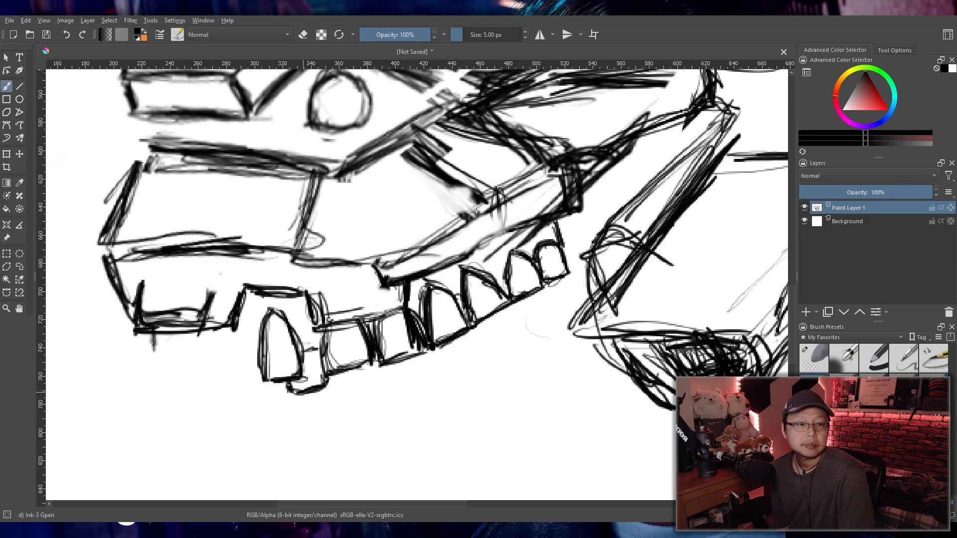
pyautogui.moveTo(288, 386)
pyautogui.mouseDown()
pyautogui.moveTo(246, 397)
pyautogui.moveTo(243, 380)
pyautogui.mouseUp()
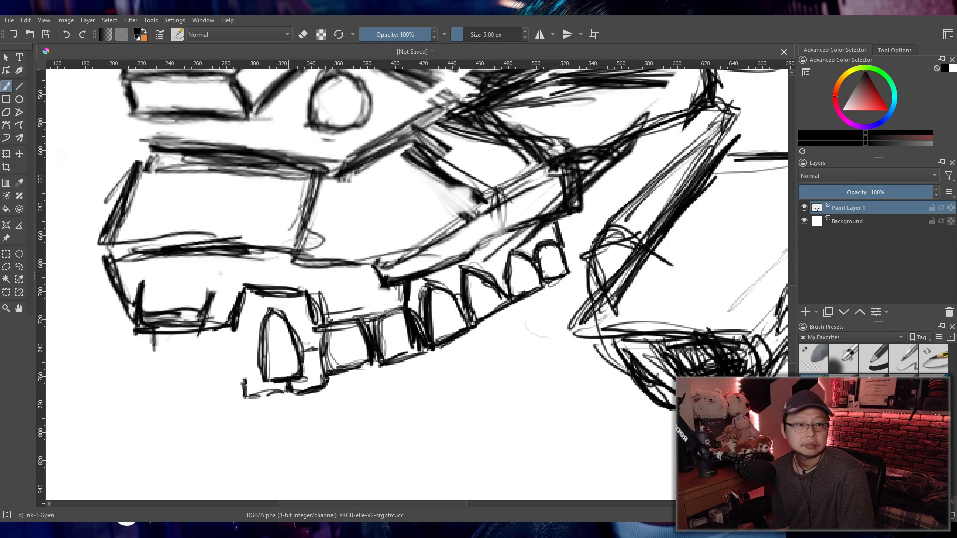
# - Sketch a smaller pointed tooth in front of the fang and close the edge of the lower tooth below
pyautogui.moveTo(235, 333); pyautogui.dragTo(259, 376)
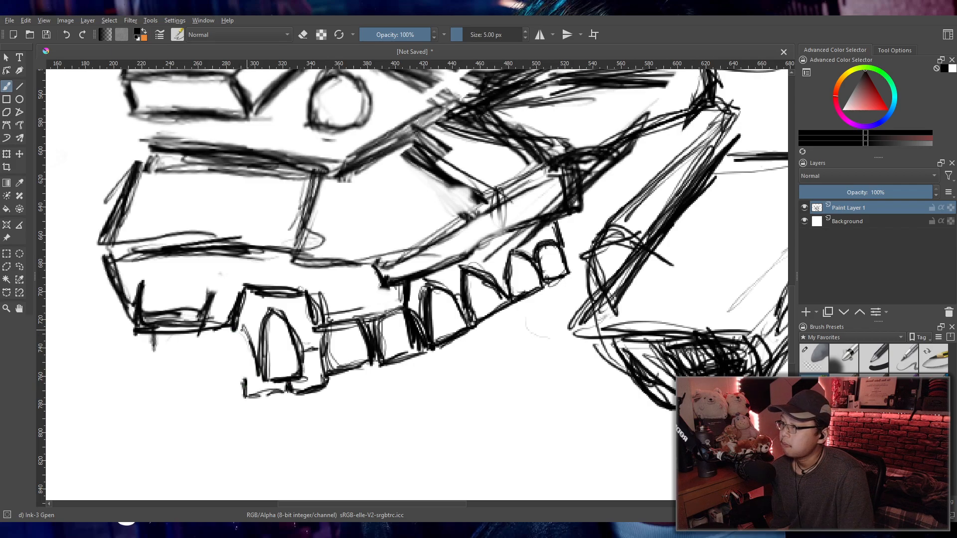
pyautogui.moveTo(237, 317)
pyautogui.mouseDown()
pyautogui.moveTo(249, 343)
pyautogui.moveTo(234, 373)
pyautogui.moveTo(257, 377)
pyautogui.moveTo(218, 373)
pyautogui.moveTo(219, 383)
pyautogui.mouseUp()
pyautogui.moveTo(230, 343); pyautogui.dragTo(222, 376)
pyautogui.moveTo(220, 382); pyautogui.dragTo(247, 347)
pyautogui.moveTo(244, 328)
pyautogui.mouseDown()
pyautogui.moveTo(259, 372)
pyautogui.moveTo(242, 398)
pyautogui.mouseUp()
pyautogui.moveTo(243, 397)
pyautogui.mouseDown()
pyautogui.moveTo(282, 394)
pyautogui.moveTo(447, 336)
pyautogui.moveTo(493, 346)
pyautogui.mouseUp()
pyautogui.scroll(-2, 299, 366)
pyautogui.scroll(2, 456, 341)
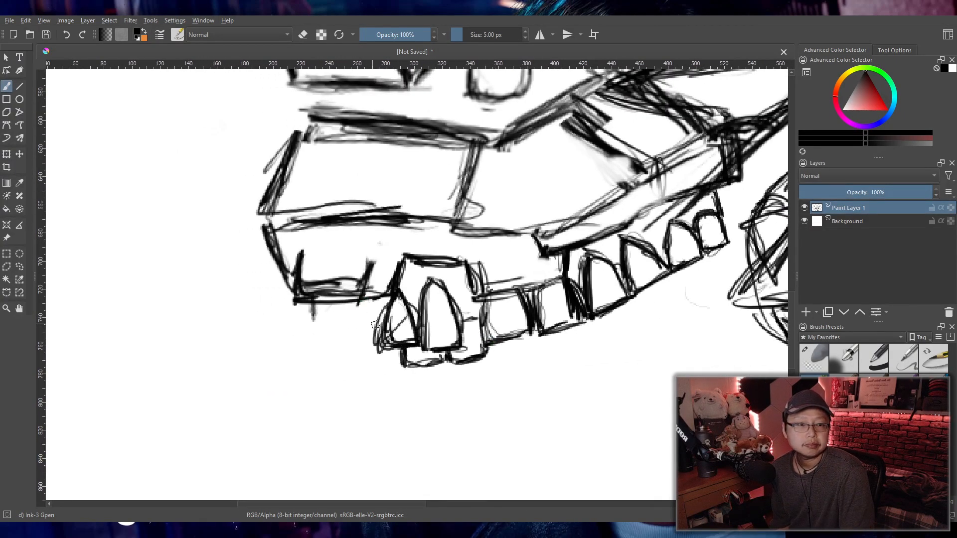
# - Fill the front of the mouth with blocky upper teeth and small lower teeth beneath them
pyautogui.moveTo(390, 300); pyautogui.dragTo(378, 343)
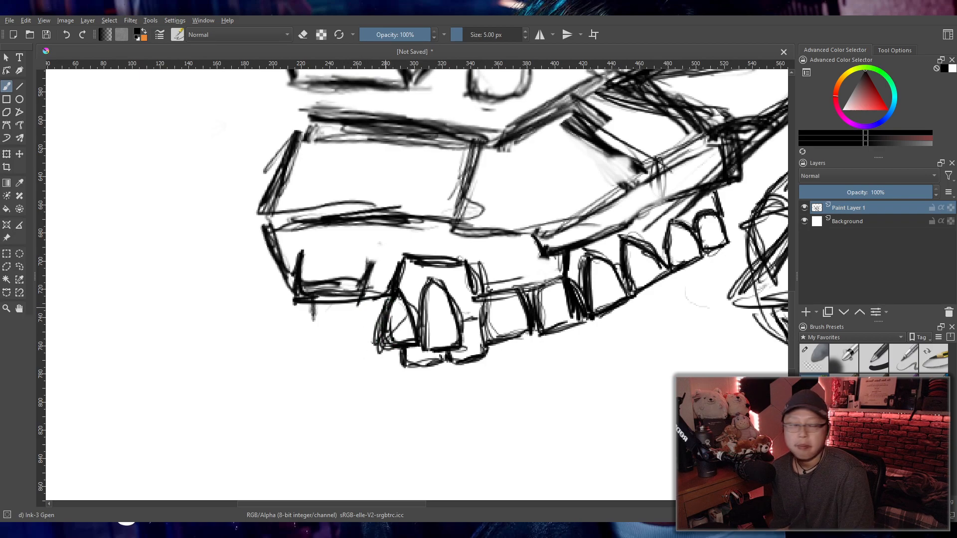
pyautogui.moveTo(372, 368)
pyautogui.mouseDown()
pyautogui.moveTo(396, 362)
pyautogui.moveTo(391, 351)
pyautogui.moveTo(367, 368)
pyautogui.mouseUp()
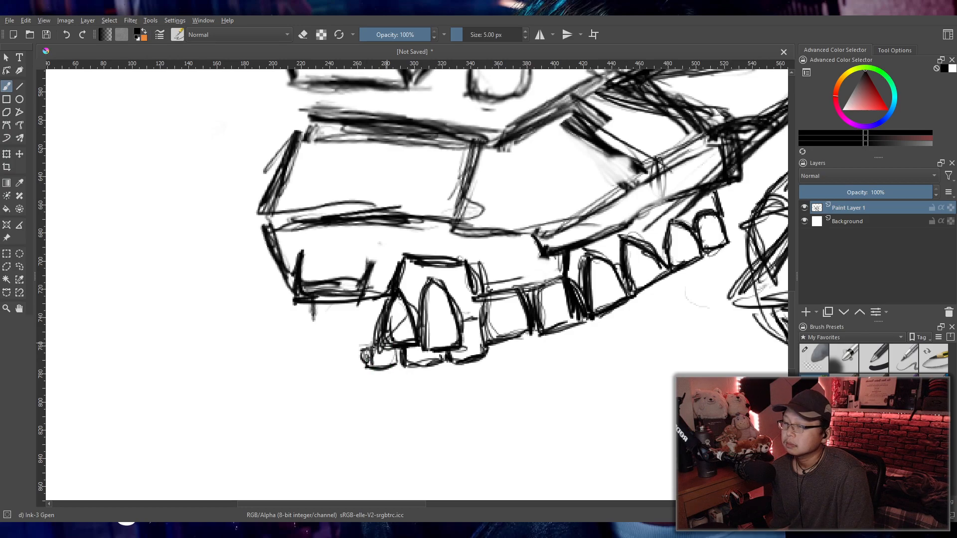
pyautogui.moveTo(347, 302)
pyautogui.mouseDown()
pyautogui.moveTo(344, 346)
pyautogui.moveTo(376, 345)
pyautogui.moveTo(354, 344)
pyautogui.mouseUp()
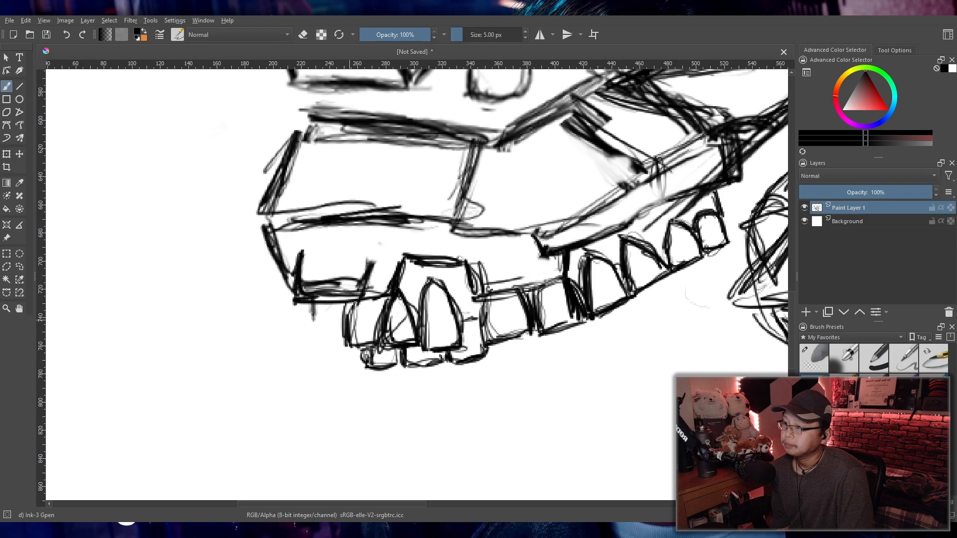
pyautogui.moveTo(319, 305)
pyautogui.mouseDown()
pyautogui.moveTo(319, 344)
pyautogui.moveTo(357, 351)
pyautogui.moveTo(340, 367)
pyautogui.moveTo(437, 368)
pyautogui.moveTo(487, 344)
pyautogui.moveTo(556, 331)
pyautogui.moveTo(658, 279)
pyautogui.mouseUp()
# - Join the rear arched teeth with a heavy curved base line and darken the dividers between them
pyautogui.moveTo(608, 312); pyautogui.dragTo(710, 257)
pyautogui.moveTo(660, 282); pyautogui.dragTo(726, 246)
pyautogui.moveTo(703, 259); pyautogui.dragTo(739, 245)
pyautogui.moveTo(609, 313); pyautogui.dragTo(671, 279)
pyautogui.moveTo(683, 273); pyautogui.dragTo(738, 243)
pyautogui.moveTo(731, 247)
pyautogui.mouseDown()
pyautogui.moveTo(725, 217)
pyautogui.moveTo(733, 246)
pyautogui.moveTo(665, 272)
pyautogui.mouseUp()
pyautogui.moveTo(665, 230)
pyautogui.mouseDown()
pyautogui.moveTo(673, 279)
pyautogui.moveTo(665, 264)
pyautogui.mouseUp()
pyautogui.moveTo(662, 266); pyautogui.dragTo(670, 273)
pyautogui.moveTo(629, 242); pyautogui.dragTo(623, 296)
pyautogui.moveTo(590, 250); pyautogui.dragTo(620, 276)
pyautogui.moveTo(610, 267); pyautogui.dragTo(629, 295)
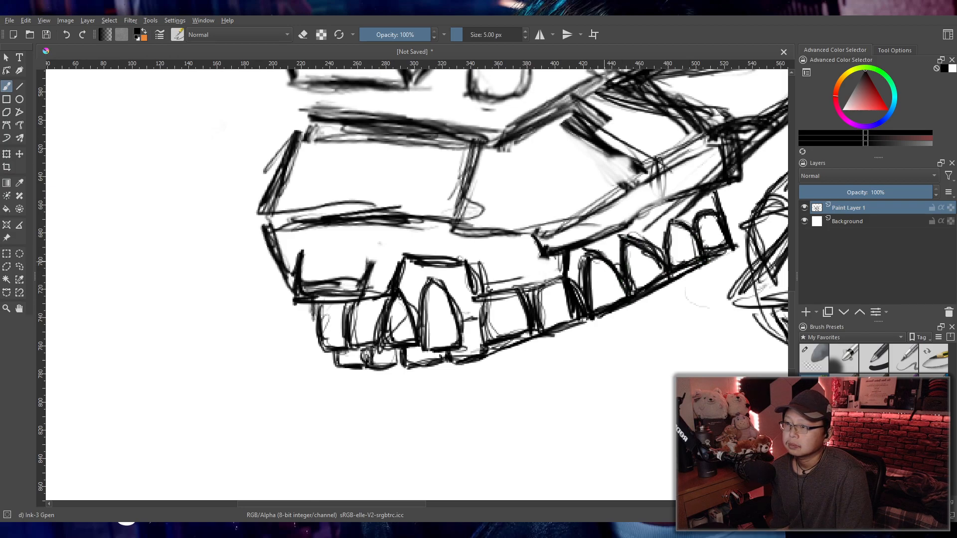
# - Darken the outlines of the two blocky teeth and the large fang with repeated strokes
pyautogui.moveTo(568, 280); pyautogui.dragTo(579, 305)
pyautogui.moveTo(563, 280); pyautogui.dragTo(531, 292)
pyautogui.moveTo(548, 281)
pyautogui.mouseDown()
pyautogui.moveTo(535, 302)
pyautogui.moveTo(542, 333)
pyautogui.mouseUp()
pyautogui.moveTo(521, 288)
pyautogui.mouseDown()
pyautogui.moveTo(524, 302)
pyautogui.moveTo(487, 349)
pyautogui.mouseUp()
pyautogui.moveTo(439, 278)
pyautogui.mouseDown()
pyautogui.moveTo(466, 341)
pyautogui.moveTo(465, 370)
pyautogui.mouseUp()
pyautogui.moveTo(451, 335)
pyautogui.mouseDown()
pyautogui.moveTo(457, 341)
pyautogui.moveTo(424, 350)
pyautogui.mouseUp()
pyautogui.moveTo(426, 342)
pyautogui.mouseDown()
pyautogui.moveTo(421, 284)
pyautogui.moveTo(435, 275)
pyautogui.mouseUp()
pyautogui.moveTo(435, 280); pyautogui.dragTo(424, 348)
pyautogui.moveTo(436, 280)
pyautogui.mouseDown()
pyautogui.moveTo(459, 304)
pyautogui.moveTo(471, 343)
pyautogui.mouseUp()
# - Reinforce the outlines of the small pointed tooth, the front upper teeth and the small lower teeth
pyautogui.moveTo(415, 294); pyautogui.dragTo(401, 322)
pyautogui.moveTo(421, 300)
pyautogui.mouseDown()
pyautogui.moveTo(420, 318)
pyautogui.moveTo(382, 310)
pyautogui.mouseUp()
pyautogui.moveTo(383, 326)
pyautogui.mouseDown()
pyautogui.moveTo(380, 302)
pyautogui.moveTo(381, 346)
pyautogui.mouseUp()
pyautogui.moveTo(379, 299)
pyautogui.mouseDown()
pyautogui.moveTo(371, 346)
pyautogui.moveTo(378, 333)
pyautogui.moveTo(330, 345)
pyautogui.mouseUp()
pyautogui.moveTo(322, 309)
pyautogui.mouseDown()
pyautogui.moveTo(318, 346)
pyautogui.moveTo(314, 337)
pyautogui.mouseUp()
pyautogui.moveTo(362, 346)
pyautogui.mouseDown()
pyautogui.moveTo(322, 347)
pyautogui.moveTo(334, 367)
pyautogui.moveTo(396, 361)
pyautogui.mouseUp()
pyautogui.moveTo(413, 348)
pyautogui.mouseDown()
pyautogui.moveTo(408, 367)
pyautogui.moveTo(445, 349)
pyautogui.mouseUp()
pyautogui.moveTo(423, 365)
pyautogui.mouseDown()
pyautogui.moveTo(453, 361)
pyautogui.moveTo(447, 368)
pyautogui.mouseUp()
# - Thicken the base line under the teeth and the outline of the blocky tooth behind the fang
pyautogui.moveTo(447, 369)
pyautogui.mouseDown()
pyautogui.moveTo(531, 343)
pyautogui.moveTo(725, 241)
pyautogui.mouseUp()
pyautogui.moveTo(520, 293); pyautogui.dragTo(485, 299)
pyautogui.moveTo(485, 321); pyautogui.dragTo(490, 349)
pyautogui.moveTo(481, 352); pyautogui.dragTo(587, 319)
pyautogui.moveTo(486, 325); pyautogui.dragTo(487, 342)
pyautogui.moveTo(479, 300); pyautogui.dragTo(488, 343)
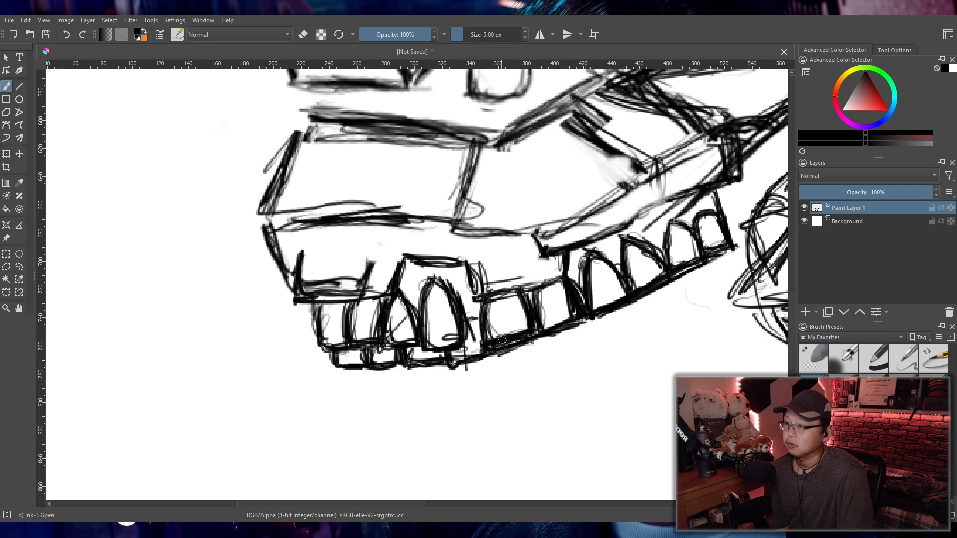
# - Retrace the arched rear teeth, the base line and the frontmost tooth edge to finish the tooth row
pyautogui.moveTo(602, 252); pyautogui.dragTo(624, 277)
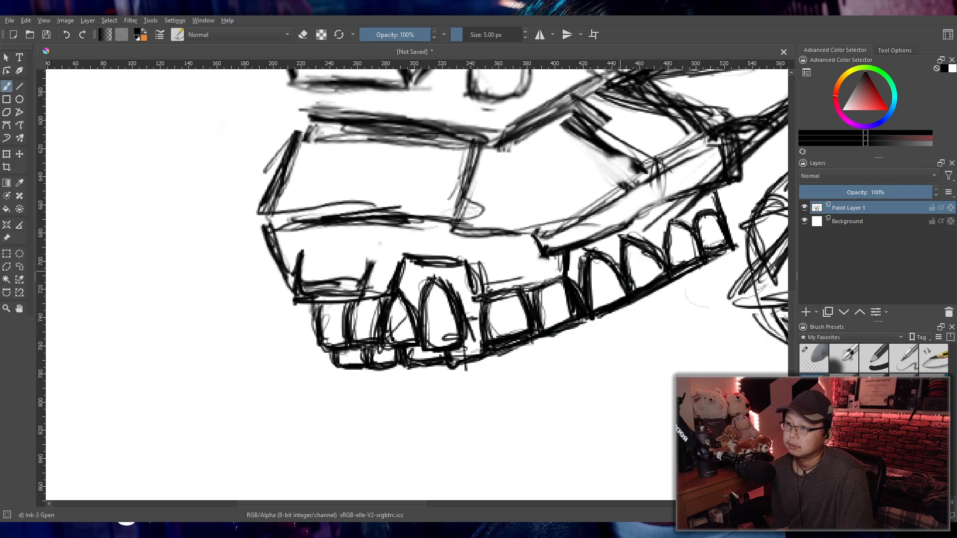
pyautogui.moveTo(671, 219); pyautogui.dragTo(664, 264)
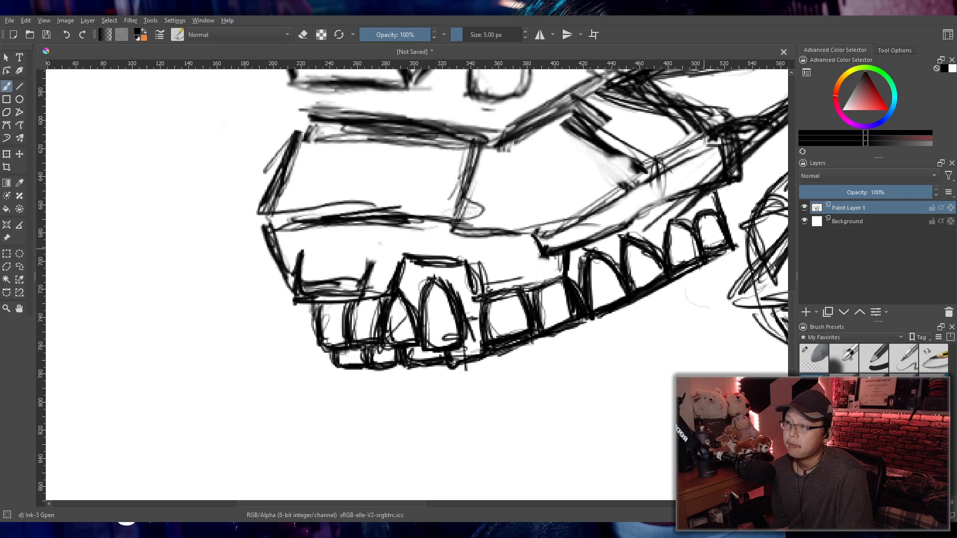
pyautogui.moveTo(734, 247)
pyautogui.mouseDown()
pyautogui.moveTo(553, 329)
pyautogui.moveTo(464, 355)
pyautogui.moveTo(333, 369)
pyautogui.moveTo(330, 358)
pyautogui.mouseUp()
pyautogui.moveTo(314, 308); pyautogui.dragTo(314, 341)
pyautogui.scroll(-4, 342, 320)
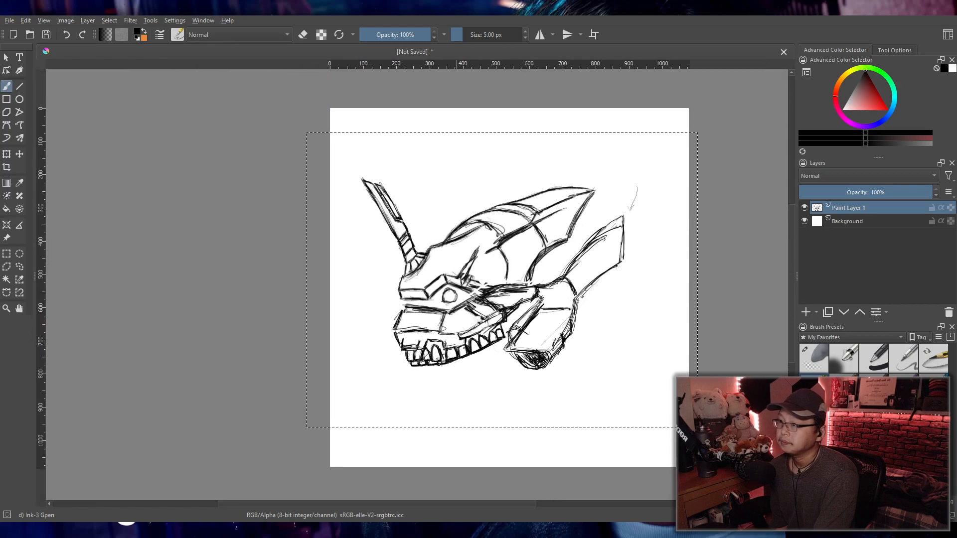
# - Darken the outline of the rearmost arched tooth at the jaw corner with repeated strokes
pyautogui.scroll(3, 483, 377)
pyautogui.scroll(2, 473, 362)
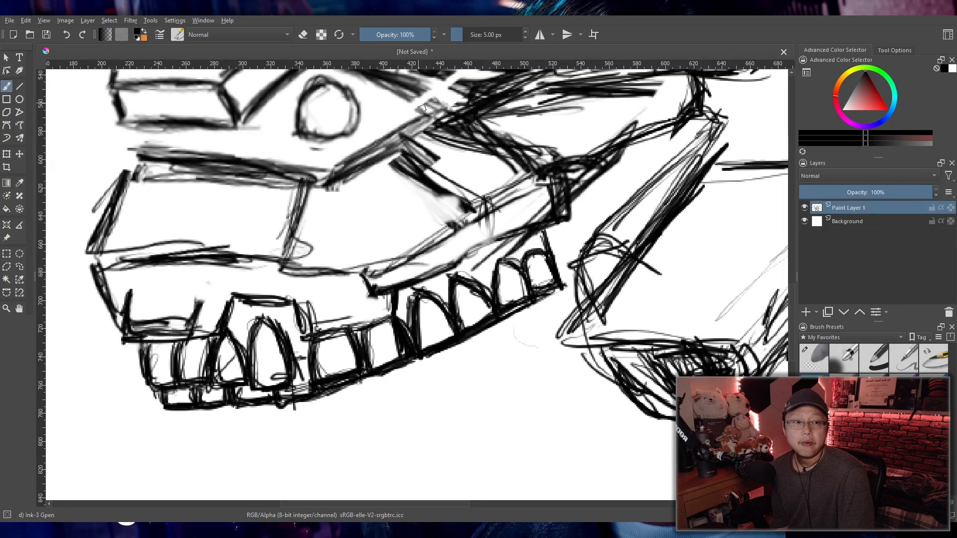
pyautogui.moveTo(552, 232); pyautogui.dragTo(556, 266)
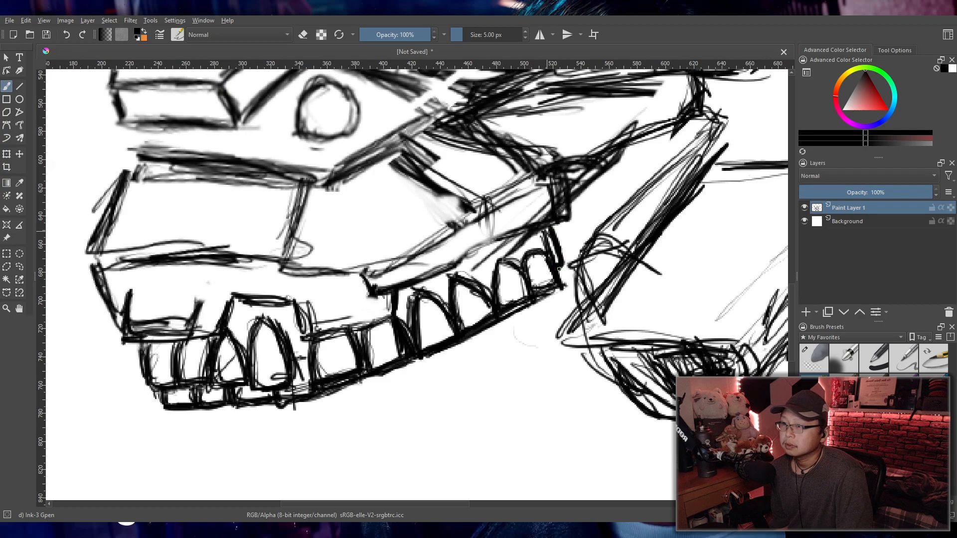
pyautogui.moveTo(545, 224); pyautogui.dragTo(556, 257)
pyautogui.moveTo(549, 242)
pyautogui.mouseDown()
pyautogui.moveTo(557, 261)
pyautogui.moveTo(532, 278)
pyautogui.mouseUp()
# - Retrace the large fang, the small pointed tooth beside it and the front upper teeth
pyautogui.moveTo(255, 321)
pyautogui.mouseDown()
pyautogui.moveTo(252, 363)
pyautogui.moveTo(272, 319)
pyautogui.mouseUp()
pyautogui.moveTo(280, 339)
pyautogui.mouseDown()
pyautogui.moveTo(286, 354)
pyautogui.moveTo(229, 363)
pyautogui.moveTo(245, 367)
pyautogui.mouseUp()
pyautogui.moveTo(219, 336); pyautogui.dragTo(214, 374)
pyautogui.moveTo(210, 339); pyautogui.dragTo(175, 390)
pyautogui.moveTo(151, 345)
pyautogui.mouseDown()
pyautogui.moveTo(153, 382)
pyautogui.moveTo(177, 384)
pyautogui.mouseUp()
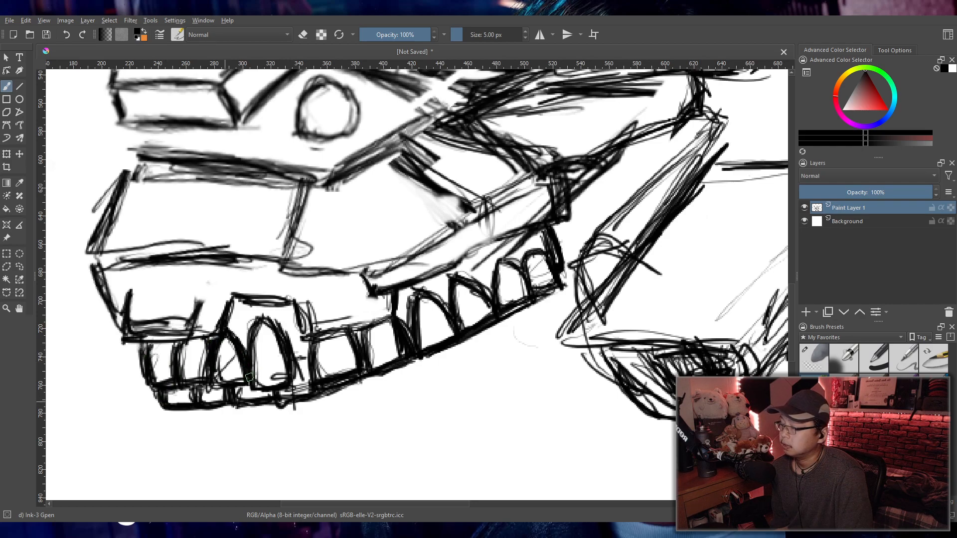
# - Replace the rectangular selection with one covering the creature and the empty canvas below its jaw
pyautogui.scroll(-4, 324, 390)
pyautogui.scroll(4, 449, 400)
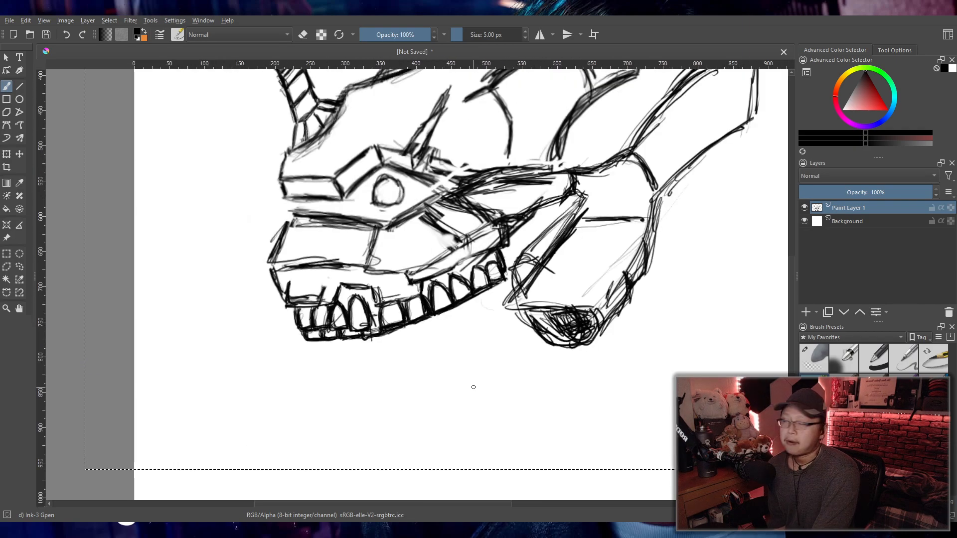
pyautogui.scroll(1, 473, 387)
pyautogui.scroll(-4, 484, 387)
pyautogui.scroll(2, 494, 386)
pyautogui.scroll(-2, 469, 373)
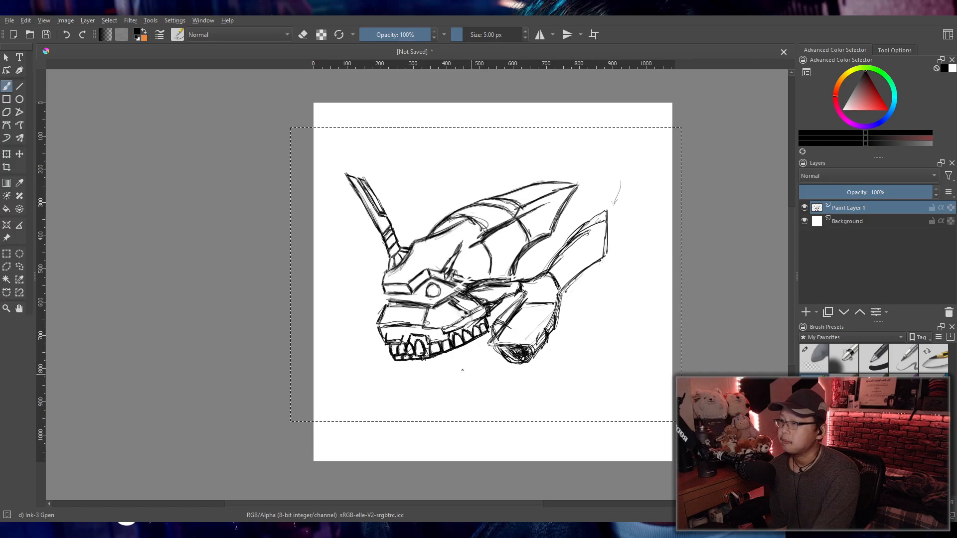
pyautogui.click(7, 254)
pyautogui.moveTo(321, 150); pyautogui.dragTo(658, 463)
# - Hatch the gap between the jaw corner and the cheek cylinder and extend the strokes down to the jaw hinge
pyautogui.scroll(3, 513, 392)
pyautogui.scroll(-1, 614, 370)
pyautogui.scroll(1, 616, 372)
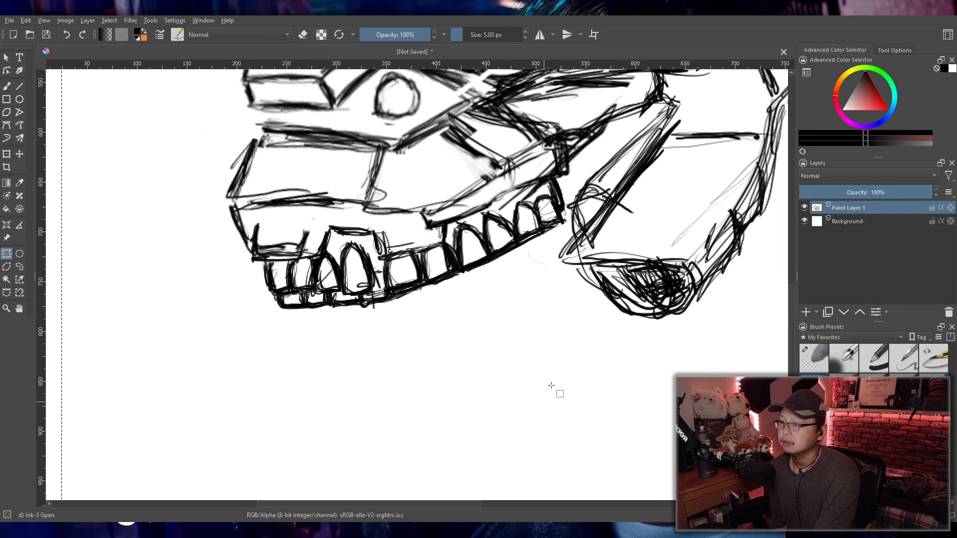
pyautogui.scroll(-1, 577, 381)
pyautogui.moveTo(598, 386); pyautogui.dragTo(579, 343)
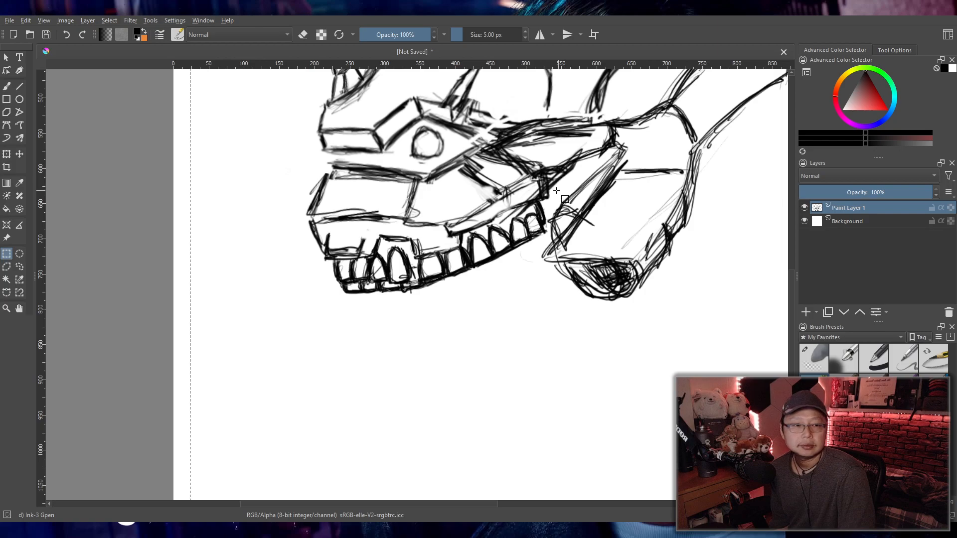
pyautogui.click(7, 86)
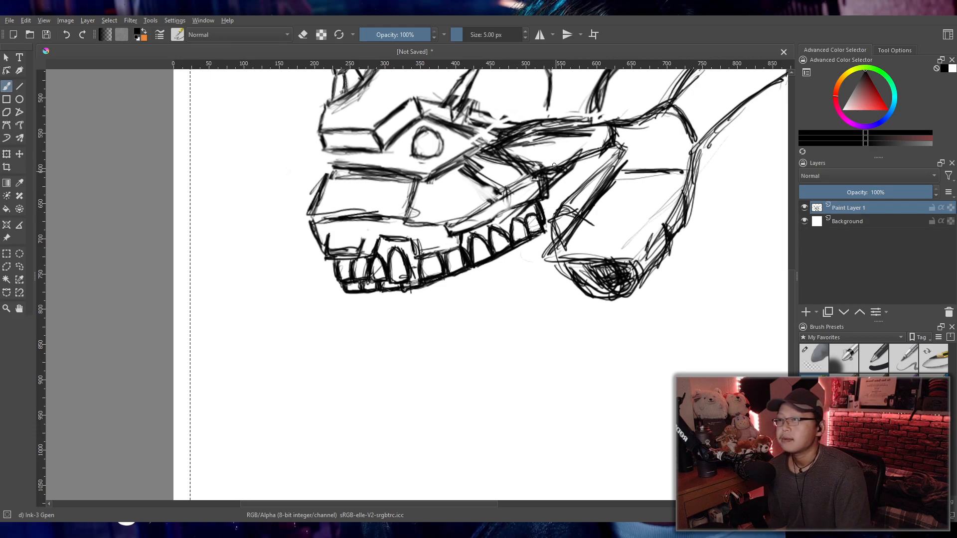
pyautogui.moveTo(543, 207)
pyautogui.mouseDown()
pyautogui.moveTo(553, 225)
pyautogui.moveTo(564, 171)
pyautogui.moveTo(574, 185)
pyautogui.moveTo(587, 160)
pyautogui.moveTo(591, 170)
pyautogui.moveTo(617, 150)
pyautogui.moveTo(559, 176)
pyautogui.moveTo(550, 226)
pyautogui.moveTo(607, 155)
pyautogui.mouseUp()
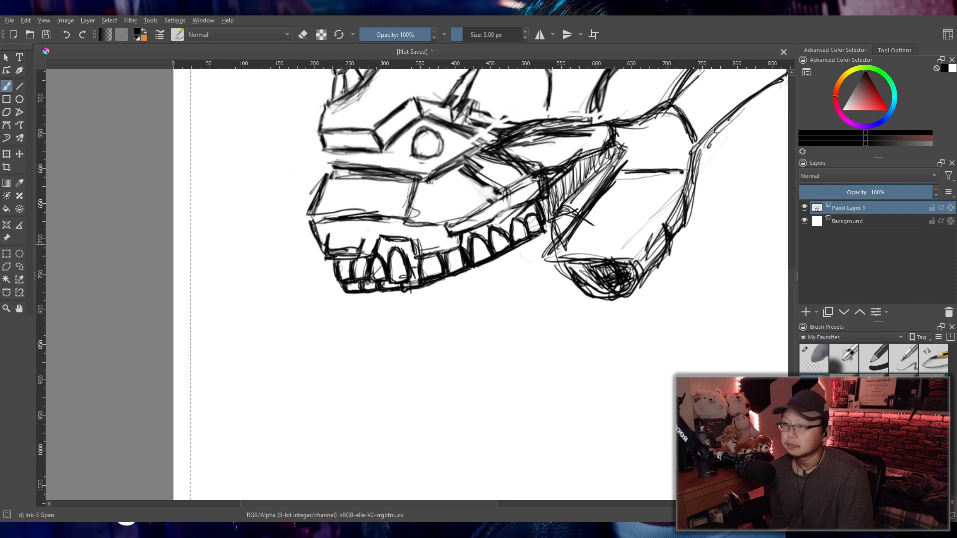
pyautogui.moveTo(543, 236)
pyautogui.mouseDown()
pyautogui.moveTo(537, 272)
pyautogui.moveTo(546, 277)
pyautogui.moveTo(552, 220)
pyautogui.moveTo(555, 272)
pyautogui.moveTo(545, 278)
pyautogui.mouseUp()
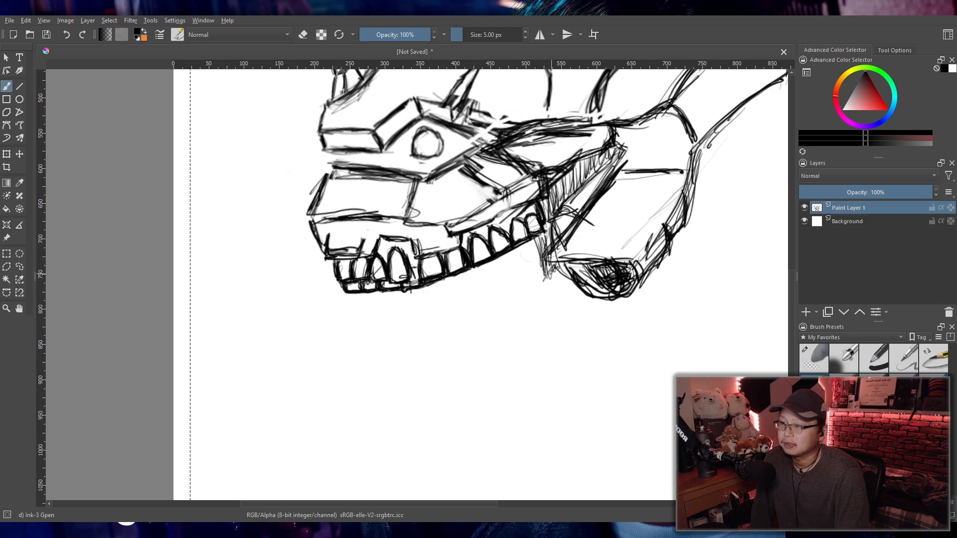
# - Sketch a long narrow lower jaw bar running forward from the hinge and lightly soften its upper edge with the soft eraser
pyautogui.moveTo(559, 267)
pyautogui.mouseDown()
pyautogui.moveTo(474, 331)
pyautogui.moveTo(443, 334)
pyautogui.moveTo(456, 350)
pyautogui.moveTo(563, 289)
pyautogui.moveTo(457, 358)
pyautogui.moveTo(437, 343)
pyautogui.moveTo(518, 305)
pyautogui.moveTo(551, 273)
pyautogui.moveTo(516, 303)
pyautogui.moveTo(441, 337)
pyautogui.moveTo(475, 349)
pyautogui.moveTo(540, 295)
pyautogui.moveTo(499, 333)
pyautogui.mouseUp()
pyautogui.moveTo(552, 282)
pyautogui.mouseDown()
pyautogui.moveTo(484, 347)
pyautogui.moveTo(438, 339)
pyautogui.mouseUp()
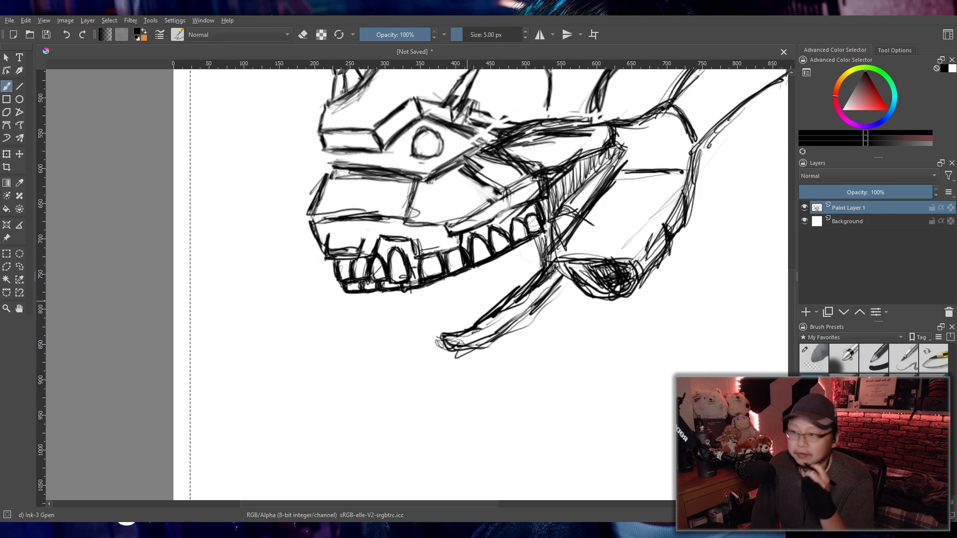
pyautogui.click(825, 355)
pyautogui.moveTo(488, 305)
pyautogui.mouseDown()
pyautogui.moveTo(472, 321)
pyautogui.moveTo(534, 271)
pyautogui.moveTo(482, 315)
pyautogui.mouseUp()
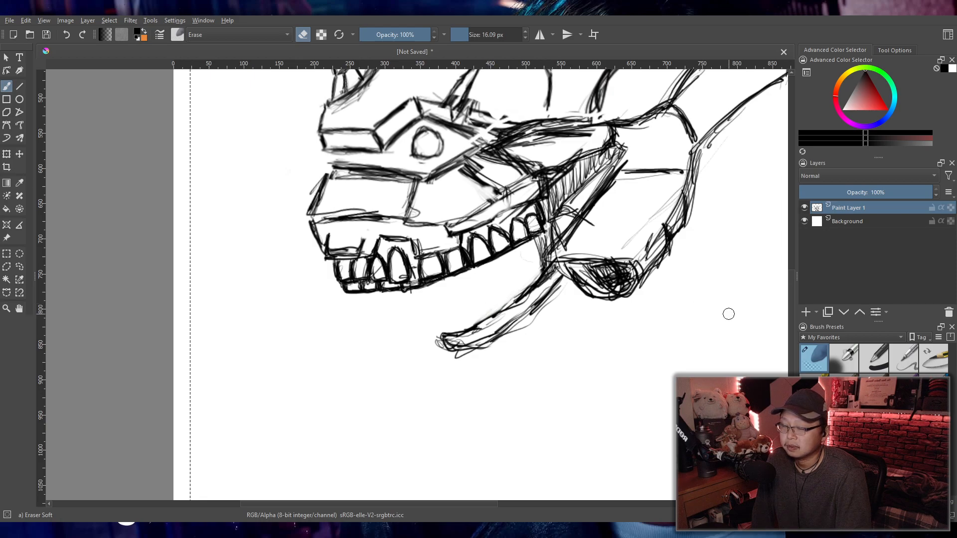
pyautogui.press('/')
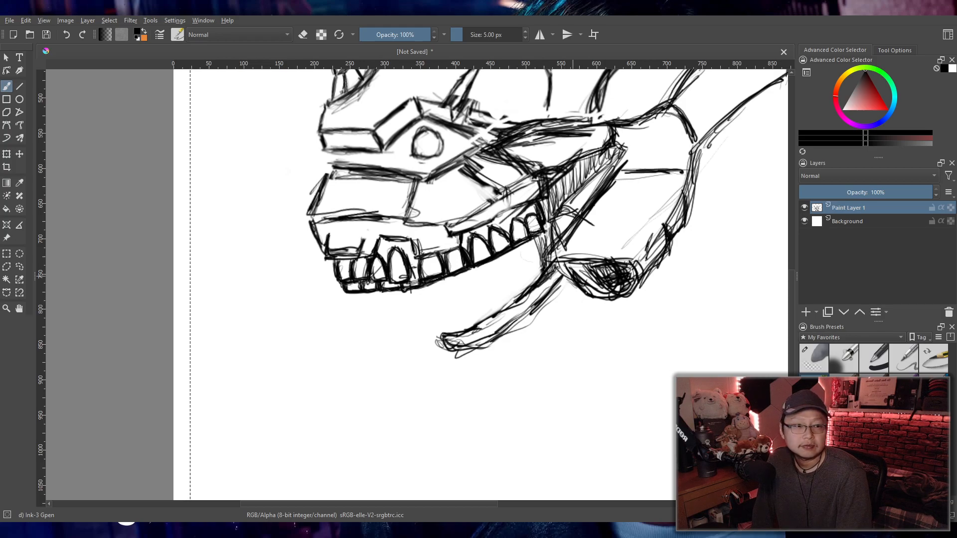
# - Draw an angular plate ending in a downward point beneath the cheek cylinder and reinforce its edges
pyautogui.moveTo(566, 277)
pyautogui.mouseDown()
pyautogui.moveTo(558, 336)
pyautogui.moveTo(597, 379)
pyautogui.moveTo(620, 301)
pyautogui.moveTo(597, 372)
pyautogui.mouseUp()
pyautogui.moveTo(621, 298); pyautogui.dragTo(588, 370)
pyautogui.moveTo(558, 336); pyautogui.dragTo(591, 375)
pyautogui.moveTo(565, 277)
pyautogui.mouseDown()
pyautogui.moveTo(552, 334)
pyautogui.moveTo(561, 336)
pyautogui.mouseUp()
pyautogui.moveTo(566, 277)
pyautogui.mouseDown()
pyautogui.moveTo(564, 339)
pyautogui.moveTo(592, 375)
pyautogui.moveTo(615, 300)
pyautogui.moveTo(597, 364)
pyautogui.mouseUp()
# - Draw three blocky rear teeth along the underside of the lower jaw bar, starting near the hinge
pyautogui.moveTo(561, 304); pyautogui.dragTo(542, 327)
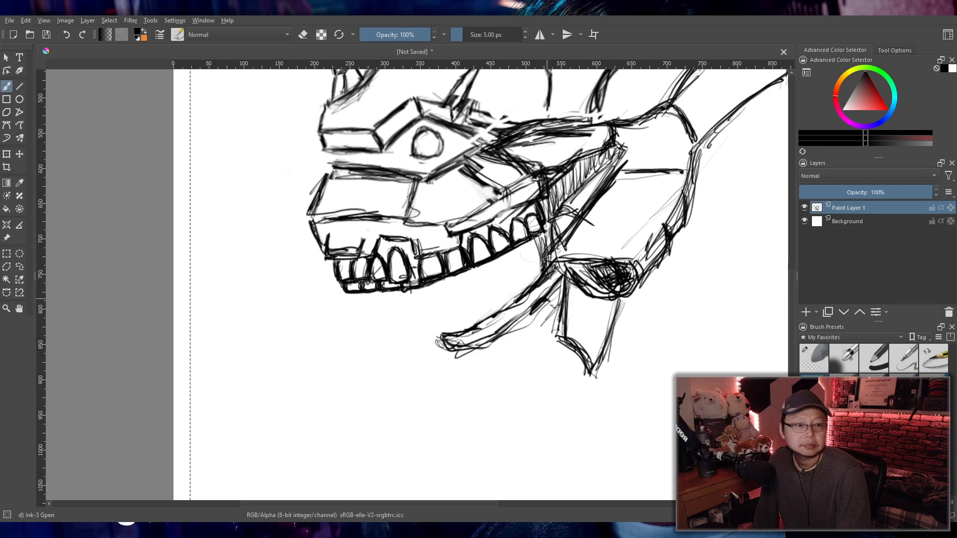
pyautogui.moveTo(552, 318); pyautogui.dragTo(543, 330)
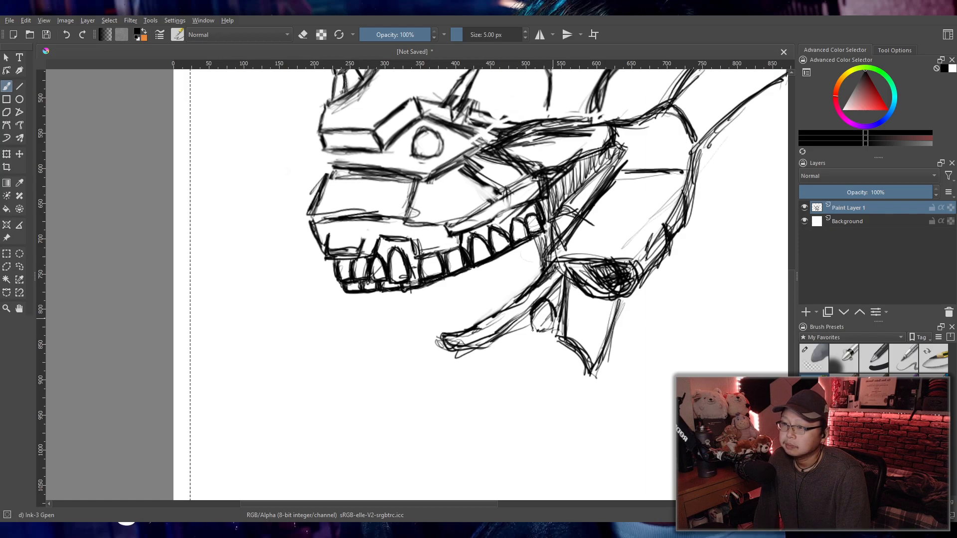
pyautogui.moveTo(531, 314)
pyautogui.mouseDown()
pyautogui.moveTo(534, 327)
pyautogui.moveTo(527, 317)
pyautogui.mouseUp()
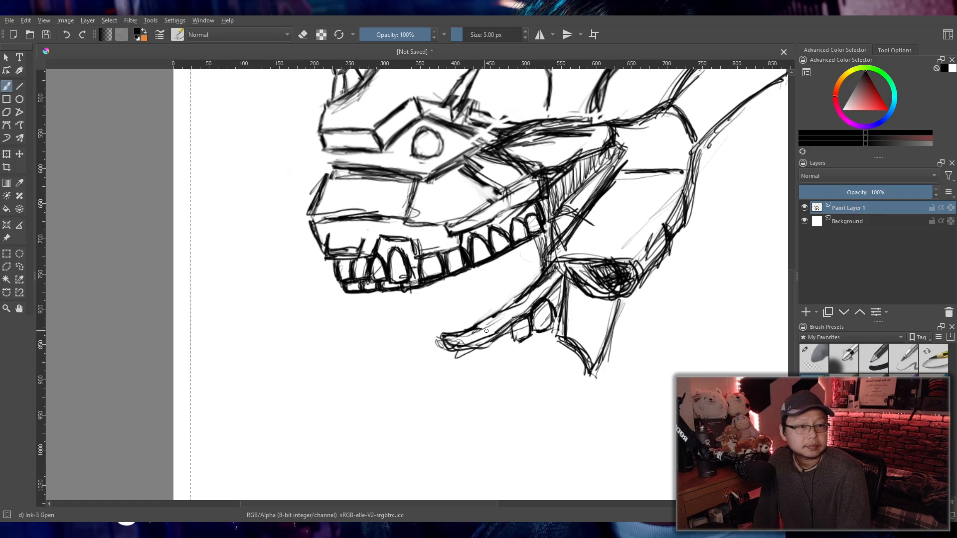
pyautogui.moveTo(512, 335)
pyautogui.mouseDown()
pyautogui.moveTo(496, 332)
pyautogui.moveTo(498, 354)
pyautogui.moveTo(511, 341)
pyautogui.moveTo(517, 352)
pyautogui.mouseUp()
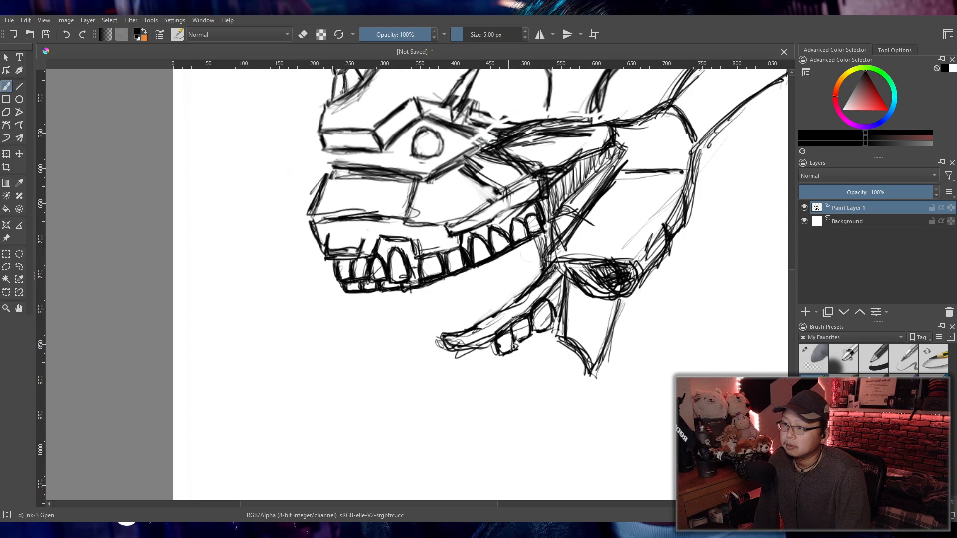
# - Reinforce the outlines and dividing lines of the three rear teeth on the lower jaw
pyautogui.scroll(-2, 532, 303)
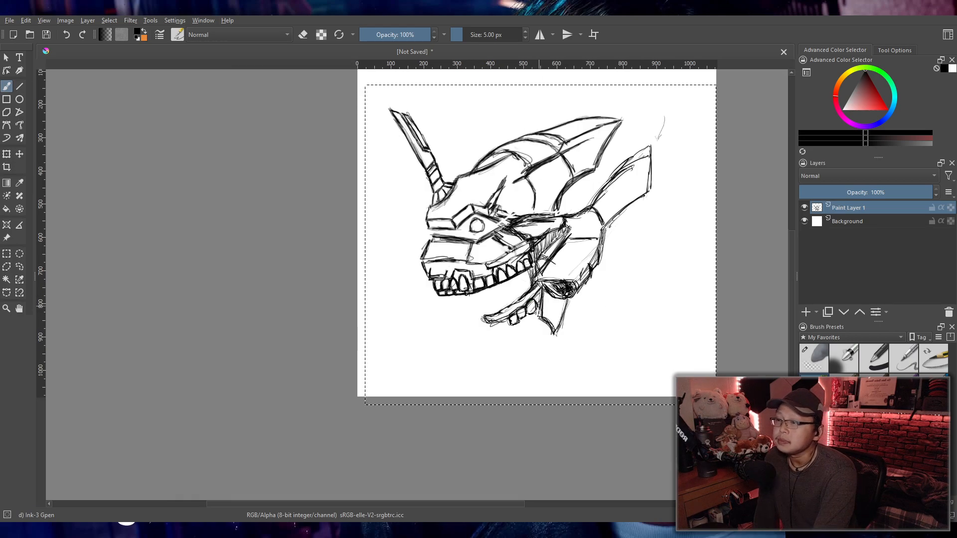
pyautogui.scroll(3, 533, 308)
pyautogui.moveTo(503, 338); pyautogui.dragTo(518, 339)
pyautogui.scroll(2, 517, 340)
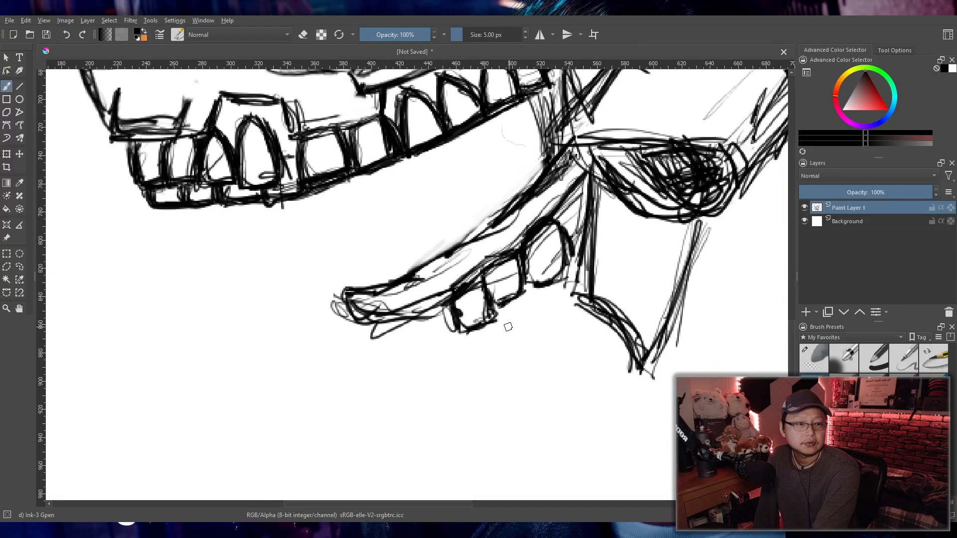
pyautogui.moveTo(479, 278)
pyautogui.mouseDown()
pyautogui.moveTo(467, 282)
pyautogui.moveTo(493, 324)
pyautogui.moveTo(532, 285)
pyautogui.moveTo(493, 319)
pyautogui.mouseUp()
pyautogui.moveTo(522, 256)
pyautogui.mouseDown()
pyautogui.moveTo(524, 272)
pyautogui.moveTo(511, 258)
pyautogui.mouseUp()
pyautogui.moveTo(487, 301); pyautogui.dragTo(480, 314)
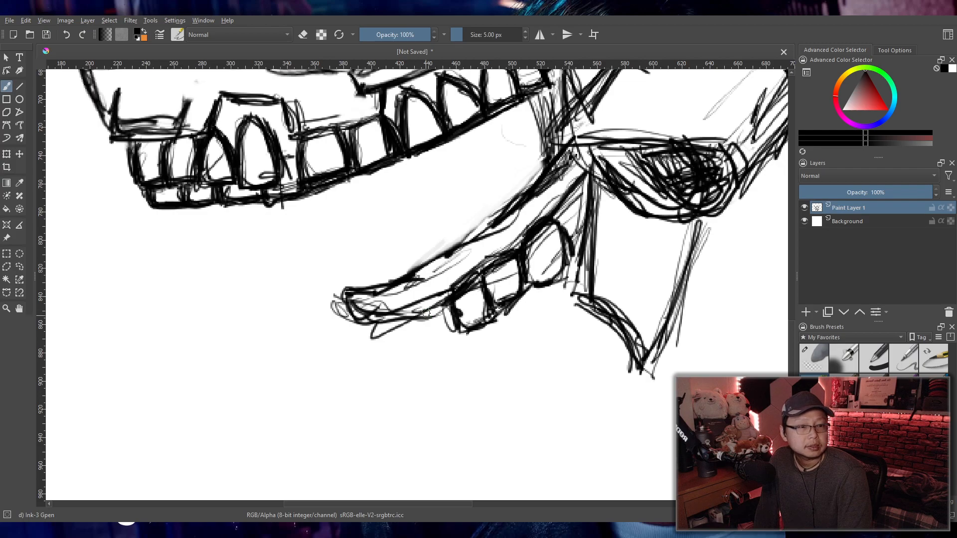
# - Add a fourth blocky tooth in front of the rear lower teeth and darken its outline
pyautogui.moveTo(414, 318)
pyautogui.mouseDown()
pyautogui.moveTo(440, 318)
pyautogui.moveTo(443, 346)
pyautogui.moveTo(426, 355)
pyautogui.moveTo(400, 330)
pyautogui.moveTo(441, 315)
pyautogui.moveTo(403, 328)
pyautogui.moveTo(418, 315)
pyautogui.mouseUp()
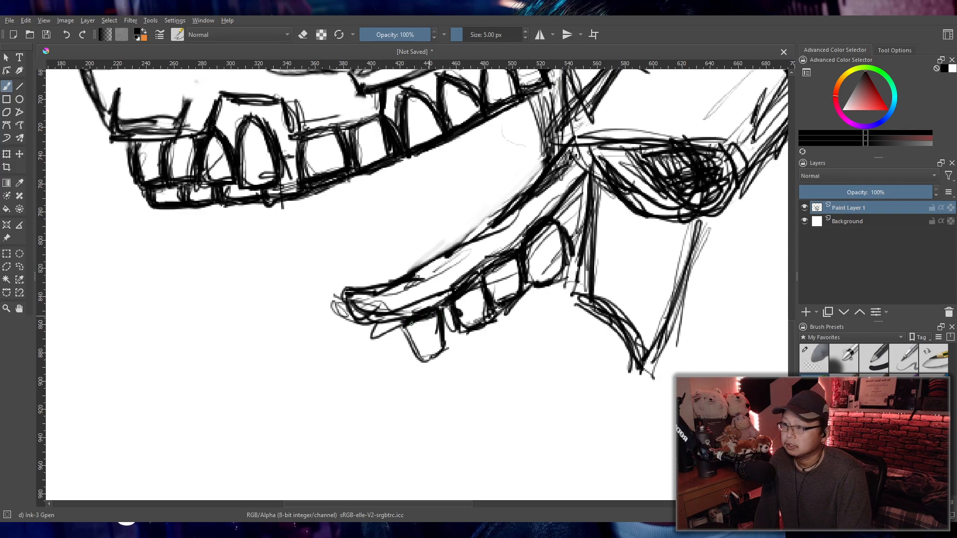
pyautogui.moveTo(437, 305)
pyautogui.mouseDown()
pyautogui.moveTo(453, 339)
pyautogui.moveTo(447, 302)
pyautogui.moveTo(449, 349)
pyautogui.moveTo(414, 356)
pyautogui.moveTo(449, 338)
pyautogui.moveTo(429, 351)
pyautogui.mouseUp()
pyautogui.moveTo(430, 352); pyautogui.dragTo(454, 335)
pyautogui.moveTo(453, 335); pyautogui.dragTo(449, 311)
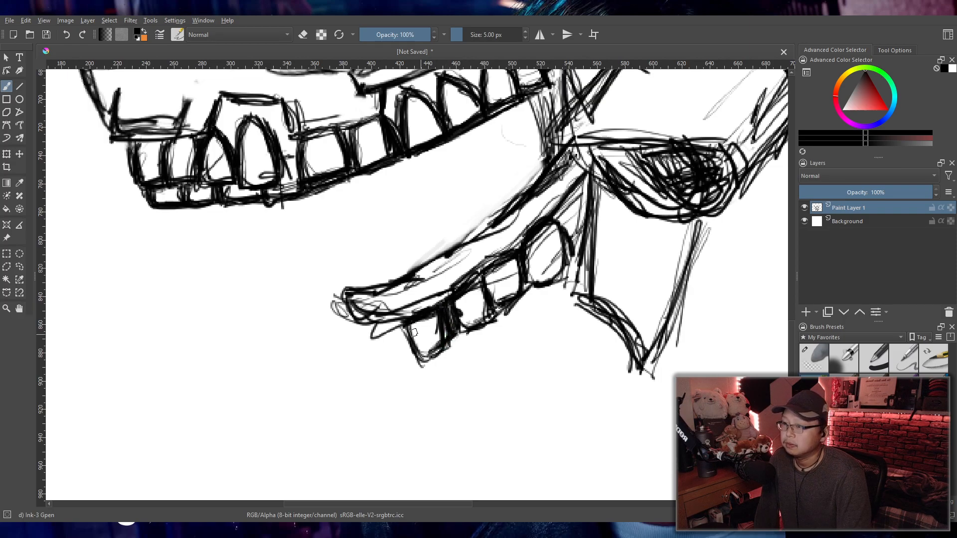
pyautogui.moveTo(407, 333)
pyautogui.mouseDown()
pyautogui.moveTo(426, 355)
pyautogui.moveTo(447, 345)
pyautogui.mouseUp()
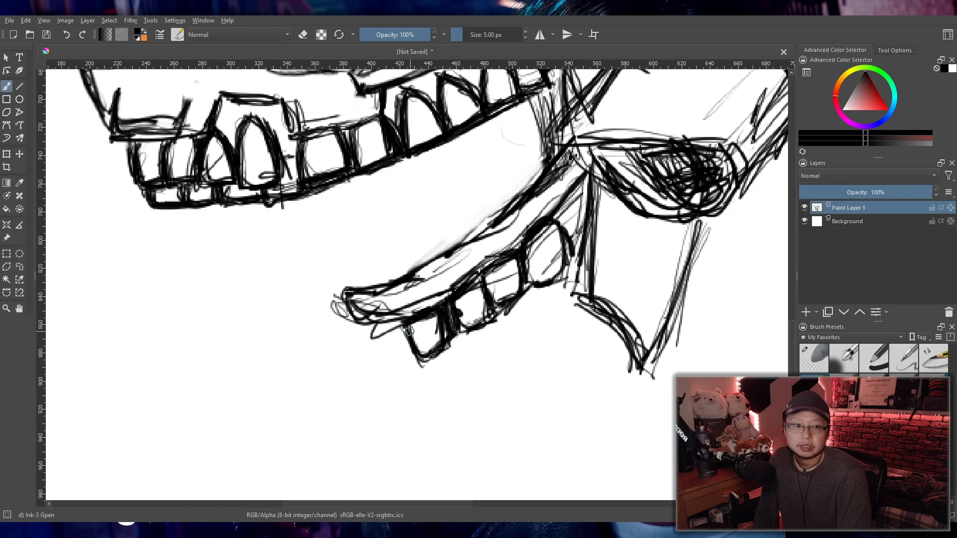
# - Sketch a tapered fifth tooth below the tip of the lower jaw bar
pyautogui.moveTo(397, 325)
pyautogui.mouseDown()
pyautogui.moveTo(361, 343)
pyautogui.moveTo(398, 356)
pyautogui.moveTo(409, 375)
pyautogui.mouseUp()
pyautogui.moveTo(361, 340)
pyautogui.mouseDown()
pyautogui.moveTo(401, 381)
pyautogui.moveTo(398, 329)
pyautogui.moveTo(355, 349)
pyautogui.mouseUp()
pyautogui.moveTo(393, 325); pyautogui.dragTo(362, 338)
pyautogui.moveTo(368, 331)
pyautogui.mouseDown()
pyautogui.moveTo(355, 353)
pyautogui.moveTo(396, 381)
pyautogui.mouseUp()
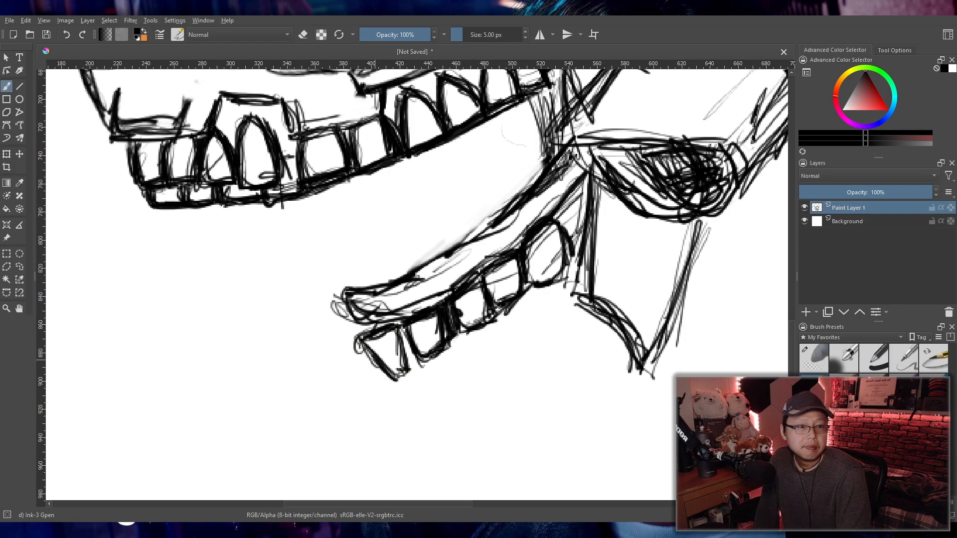
# - Darken the tapered tooth's edges and add a triangular side face between it and the fourth tooth
pyautogui.moveTo(355, 340); pyautogui.dragTo(411, 389)
pyautogui.moveTo(411, 385); pyautogui.dragTo(404, 364)
pyautogui.moveTo(408, 369); pyautogui.dragTo(410, 381)
pyautogui.moveTo(368, 339)
pyautogui.mouseDown()
pyautogui.moveTo(355, 358)
pyautogui.moveTo(350, 349)
pyautogui.moveTo(397, 382)
pyautogui.moveTo(411, 344)
pyautogui.moveTo(443, 370)
pyautogui.mouseUp()
pyautogui.moveTo(401, 345)
pyautogui.mouseDown()
pyautogui.moveTo(413, 389)
pyautogui.moveTo(446, 377)
pyautogui.moveTo(413, 389)
pyautogui.moveTo(422, 376)
pyautogui.moveTo(413, 389)
pyautogui.mouseUp()
pyautogui.moveTo(401, 380); pyautogui.dragTo(412, 389)
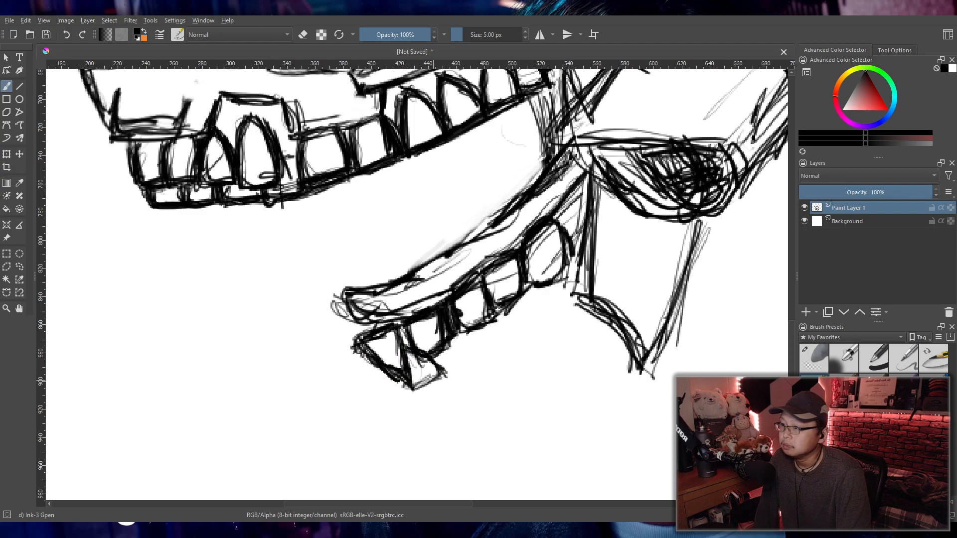
# - Draw a blocky front tooth at the end of the lower row and thicken its outline
pyautogui.moveTo(359, 333); pyautogui.dragTo(368, 384)
pyautogui.moveTo(363, 353)
pyautogui.mouseDown()
pyautogui.moveTo(371, 397)
pyautogui.moveTo(330, 363)
pyautogui.mouseUp()
pyautogui.moveTo(359, 349); pyautogui.dragTo(330, 356)
pyautogui.moveTo(347, 355)
pyautogui.mouseDown()
pyautogui.moveTo(325, 363)
pyautogui.moveTo(333, 391)
pyautogui.moveTo(344, 405)
pyautogui.moveTo(373, 391)
pyautogui.mouseUp()
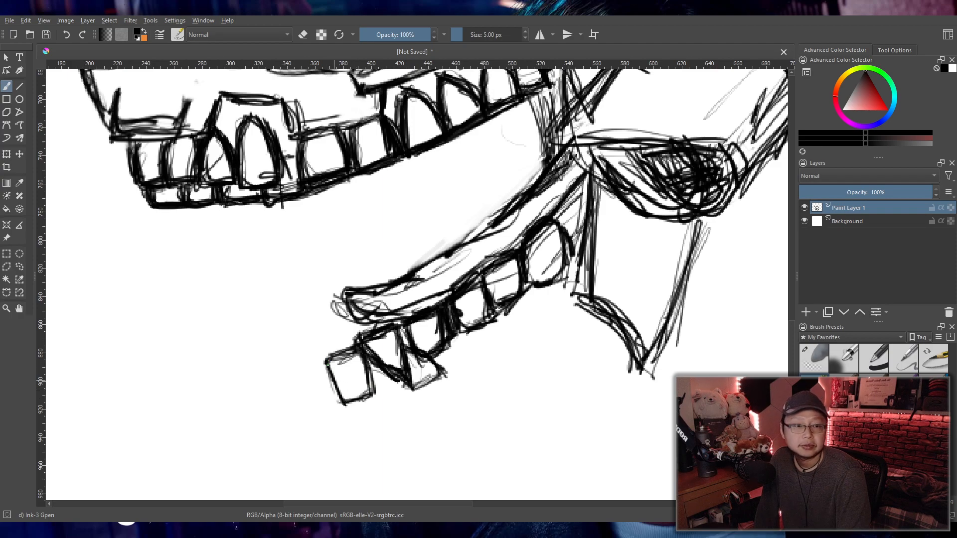
pyautogui.moveTo(323, 361)
pyautogui.mouseDown()
pyautogui.moveTo(333, 391)
pyautogui.moveTo(360, 406)
pyautogui.moveTo(374, 389)
pyautogui.mouseUp()
pyautogui.moveTo(359, 353); pyautogui.dragTo(377, 390)
pyautogui.moveTo(360, 349); pyautogui.dragTo(334, 364)
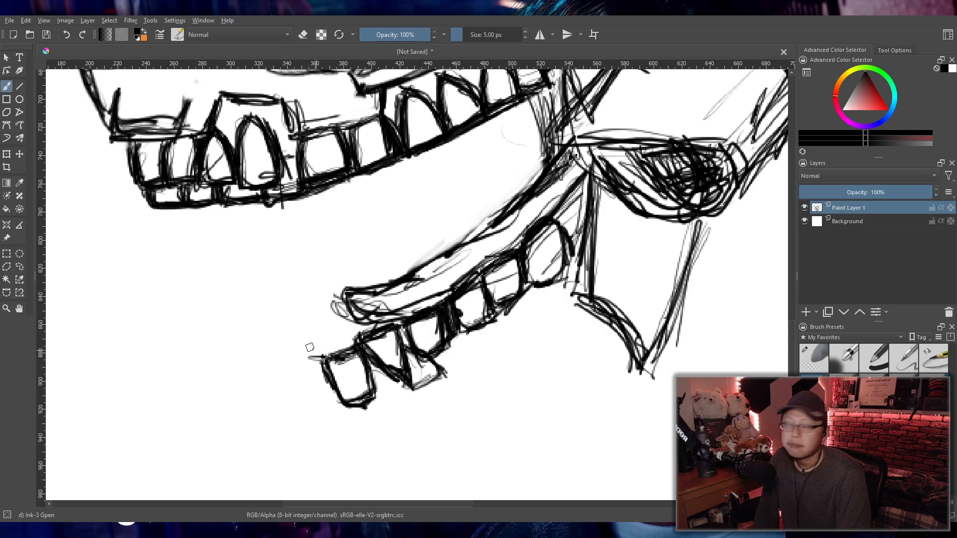
# - Lasso and shift the front lower tooth toward the jaw tip, and add its rounded top and side face within a rectangular selection
pyautogui.click(21, 265)
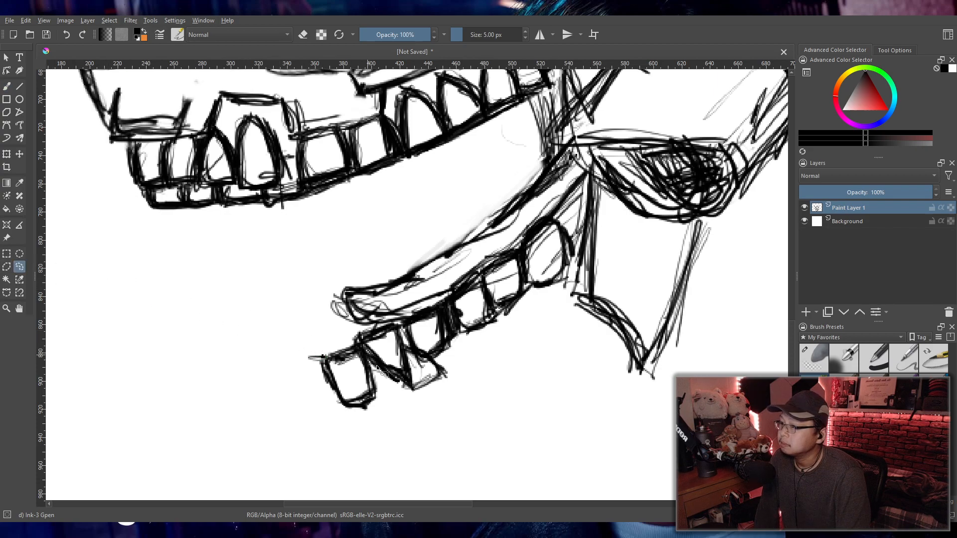
pyautogui.moveTo(355, 335)
pyautogui.mouseDown()
pyautogui.moveTo(384, 439)
pyautogui.moveTo(357, 337)
pyautogui.moveTo(353, 347)
pyautogui.mouseUp()
pyautogui.click(7, 154)
pyautogui.click(7, 253)
pyautogui.moveTo(128, 247); pyautogui.dragTo(512, 422)
pyautogui.click(7, 86)
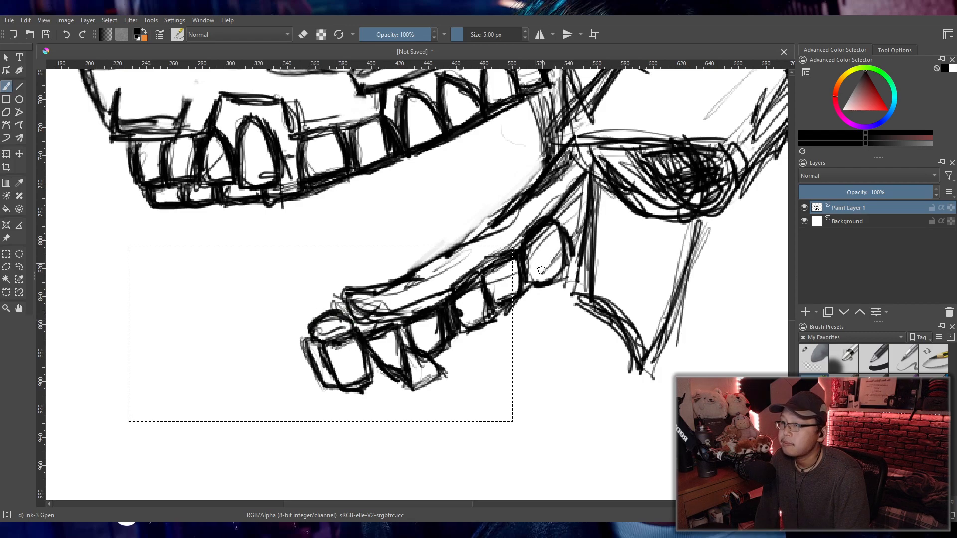
# - Select the upper jaw's tooth row and gum area with a freehand outline
pyautogui.scroll(-4, 514, 245)
pyautogui.moveTo(517, 257); pyautogui.dragTo(515, 309)
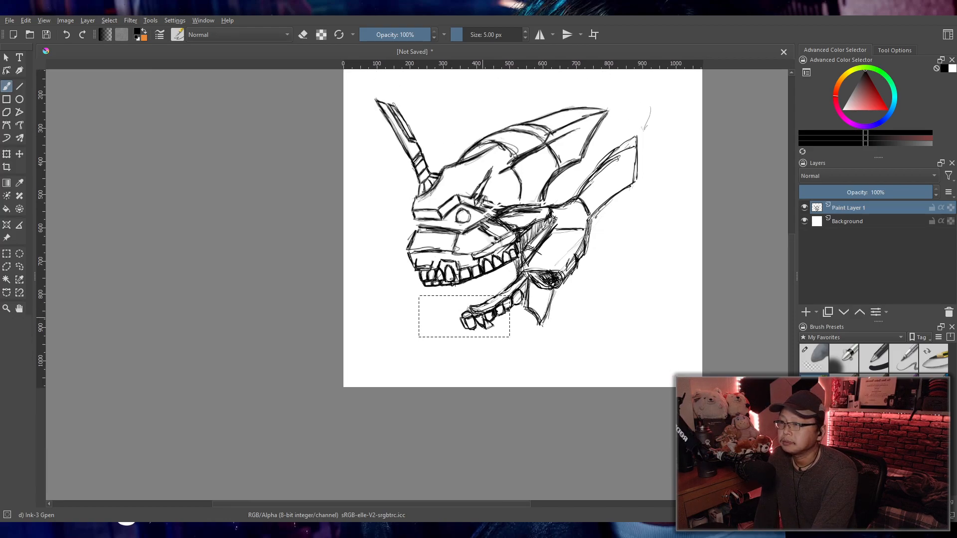
pyautogui.scroll(1, 483, 317)
pyautogui.moveTo(480, 277); pyautogui.dragTo(446, 346)
pyautogui.scroll(1, 471, 301)
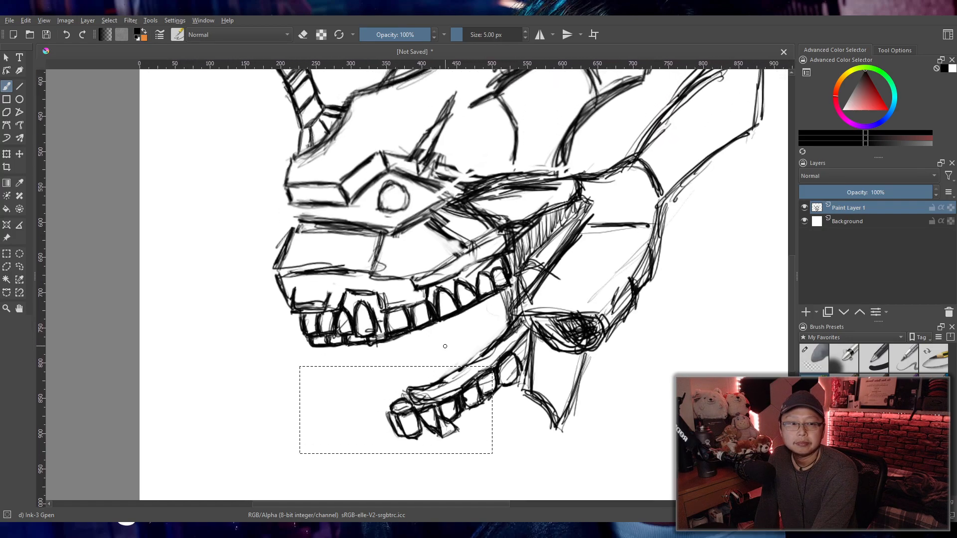
pyautogui.scroll(-1, 437, 281)
pyautogui.scroll(1, 438, 282)
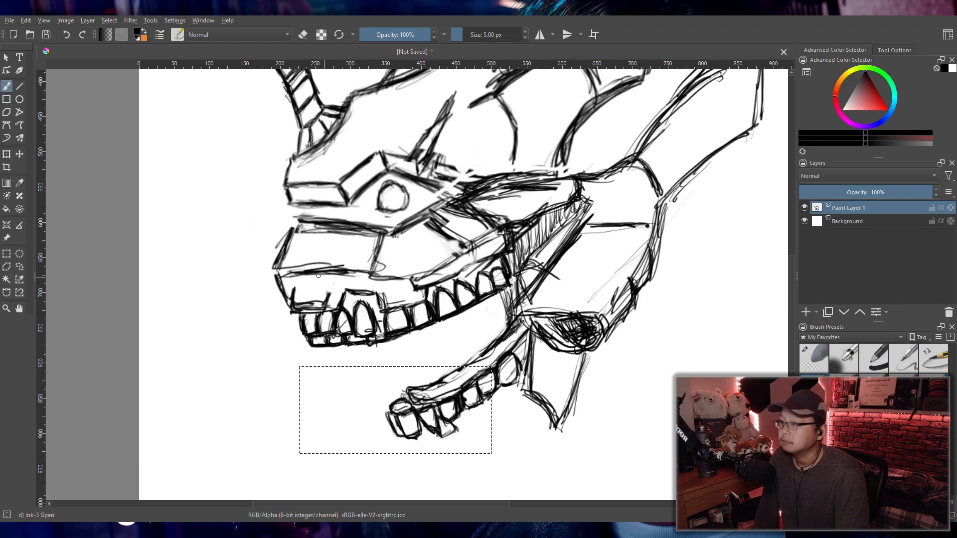
pyautogui.click(21, 267)
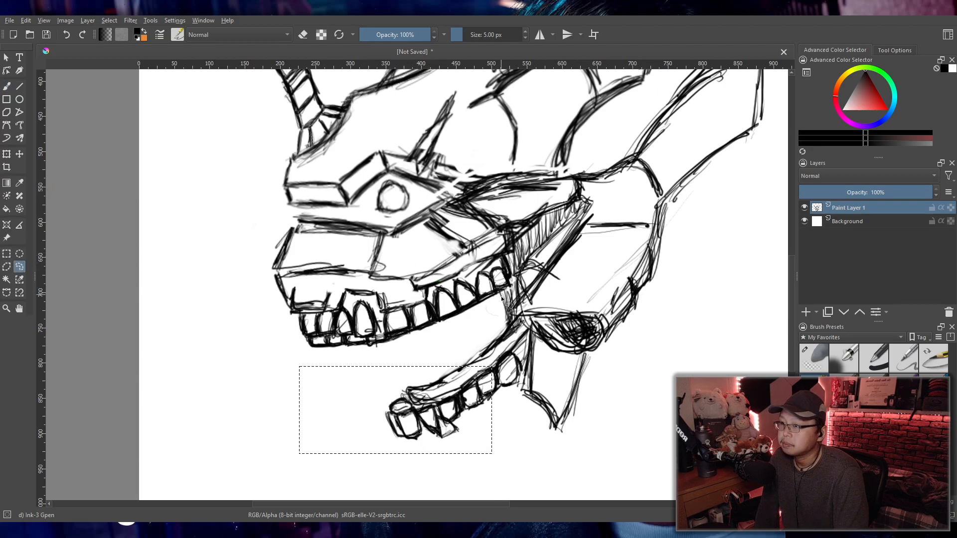
pyautogui.moveTo(522, 275)
pyautogui.mouseDown()
pyautogui.moveTo(508, 260)
pyautogui.moveTo(435, 293)
pyautogui.moveTo(355, 277)
pyautogui.moveTo(267, 281)
pyautogui.moveTo(300, 342)
pyautogui.moveTo(342, 356)
pyautogui.moveTo(473, 317)
pyautogui.moveTo(521, 275)
pyautogui.mouseUp()
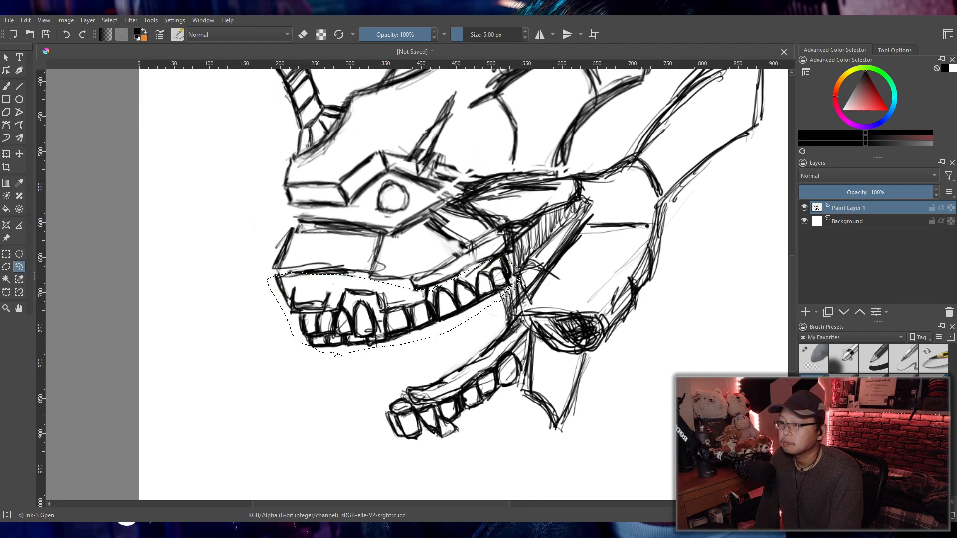
# - Warp the selected upper tooth row, pulling its front edge and underside inward to tighten the jaw's perspective
pyautogui.hotkey('ctrl', 't')
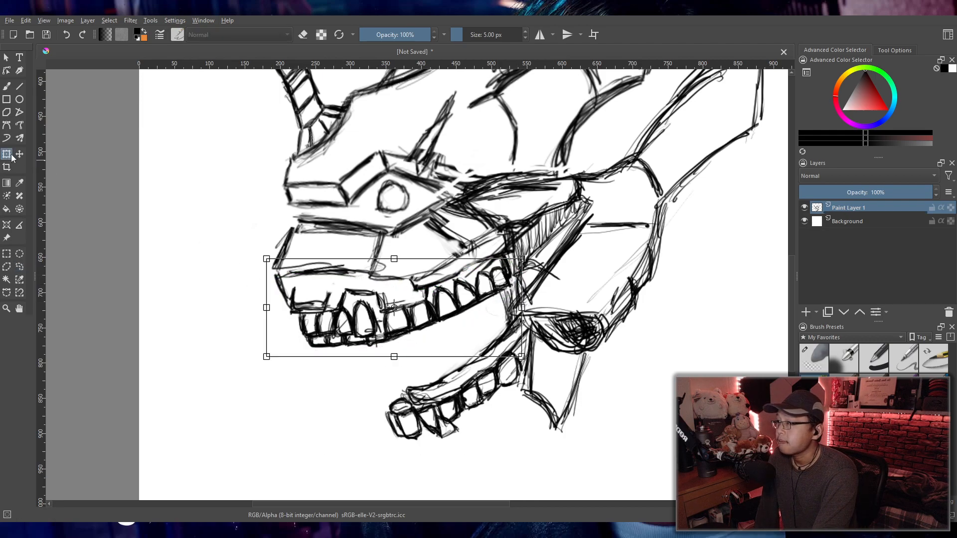
pyautogui.click(413, 366)
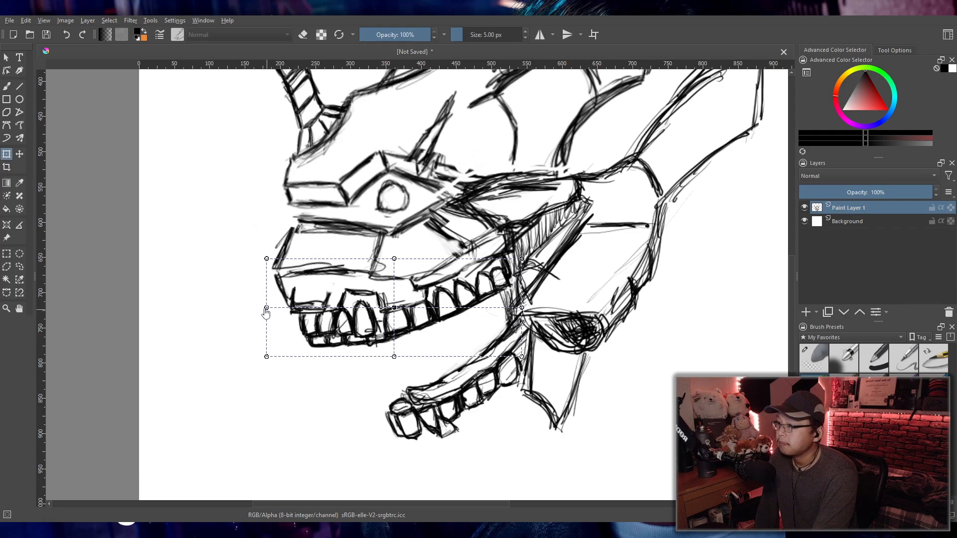
pyautogui.moveTo(267, 308); pyautogui.dragTo(278, 307)
pyautogui.moveTo(267, 356); pyautogui.dragTo(283, 338)
pyautogui.moveTo(395, 357); pyautogui.dragTo(401, 344)
pyautogui.moveTo(518, 358); pyautogui.dragTo(491, 341)
pyautogui.moveTo(402, 343); pyautogui.dragTo(399, 340)
pyautogui.moveTo(521, 304); pyautogui.dragTo(520, 301)
pyautogui.moveTo(394, 305); pyautogui.dragTo(396, 301)
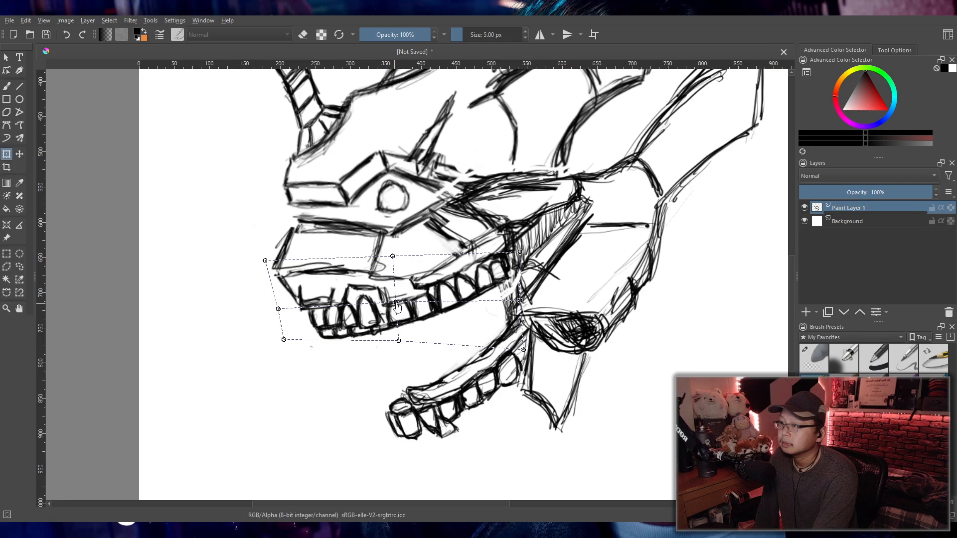
# - Pull the selection's upper front corner outward to point the upper lip's tip, and apply the warp
pyautogui.scroll(-2, 393, 359)
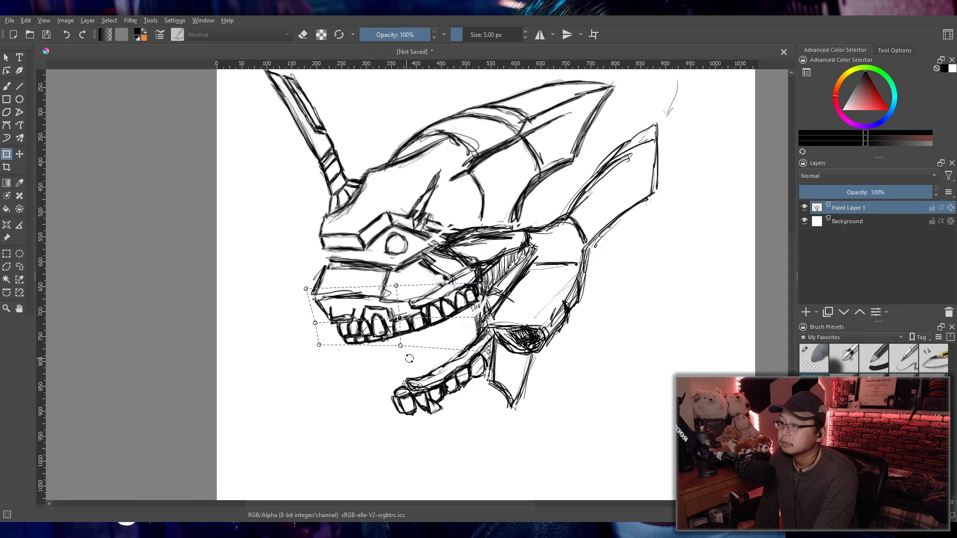
pyautogui.scroll(2, 416, 356)
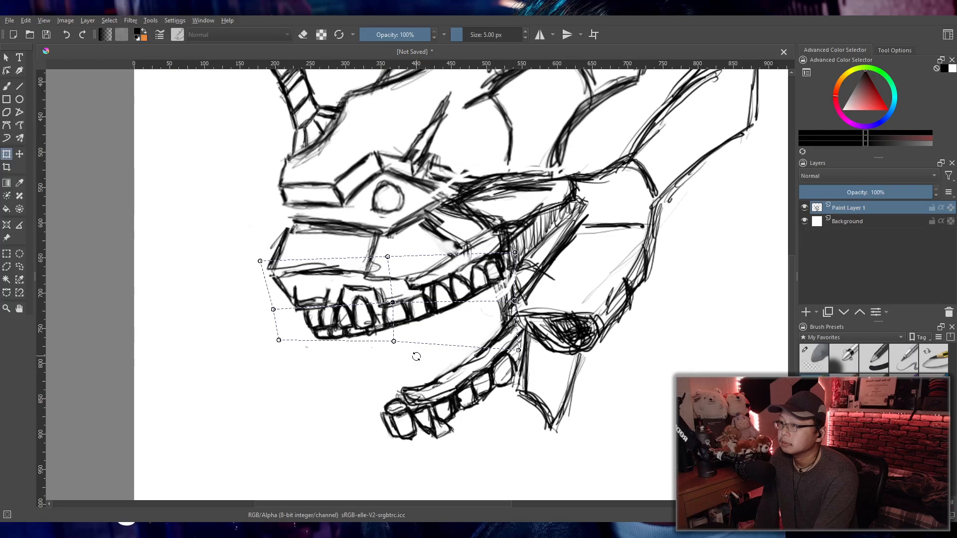
pyautogui.moveTo(260, 261); pyautogui.dragTo(244, 257)
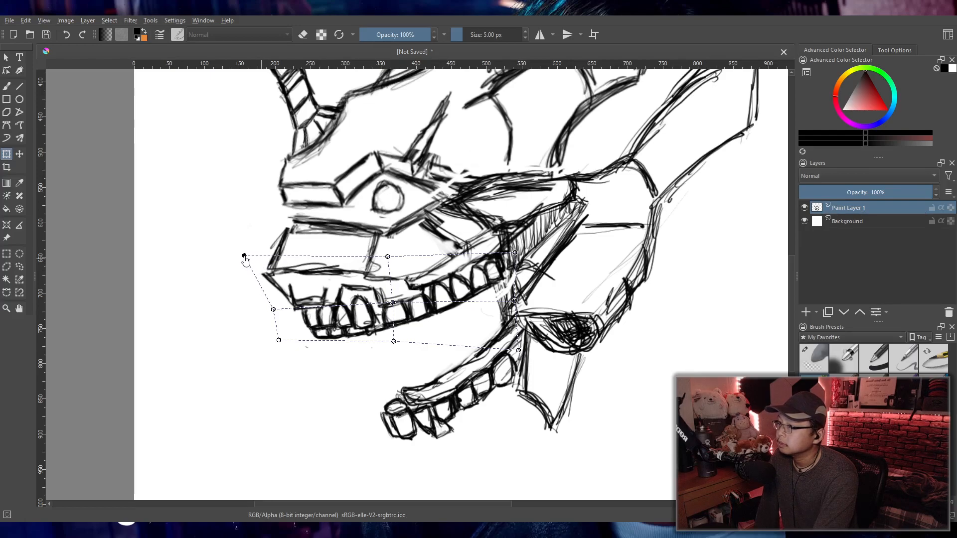
pyautogui.scroll(-2, 477, 345)
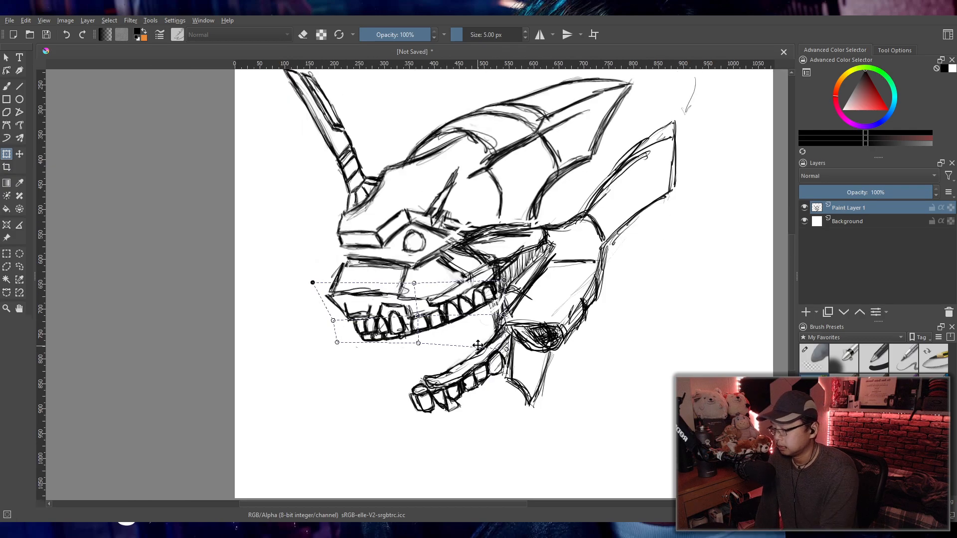
pyautogui.press('Return')
pyautogui.scroll(-2, 477, 344)
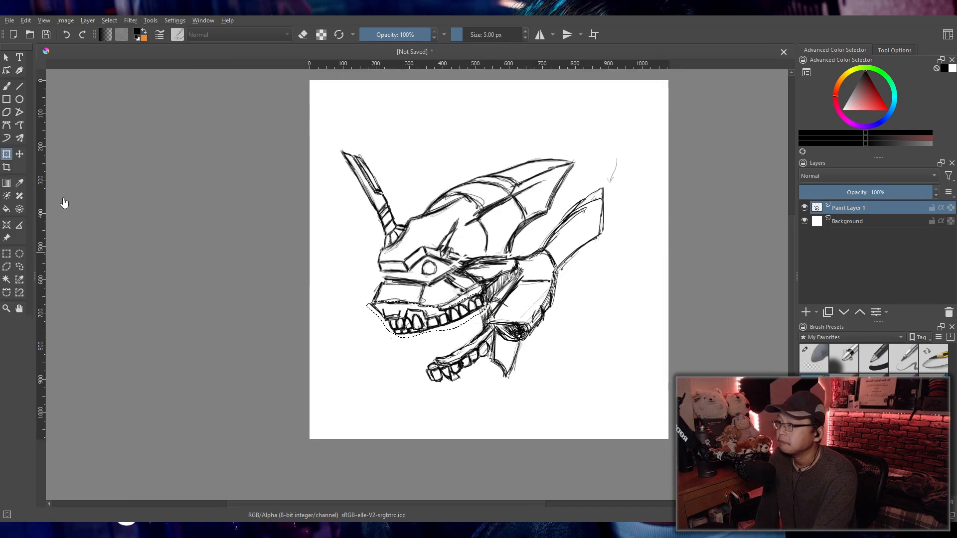
# - Replace the freehand selection with a large rectangular one spanning the creature's head and jaws
pyautogui.click(7, 253)
pyautogui.moveTo(310, 116)
pyautogui.mouseDown()
pyautogui.moveTo(474, 287)
pyautogui.moveTo(668, 425)
pyautogui.mouseUp()
pyautogui.scroll(3, 445, 318)
pyautogui.moveTo(496, 343)
pyautogui.mouseDown()
pyautogui.moveTo(473, 248)
pyautogui.moveTo(441, 207)
pyautogui.mouseUp()
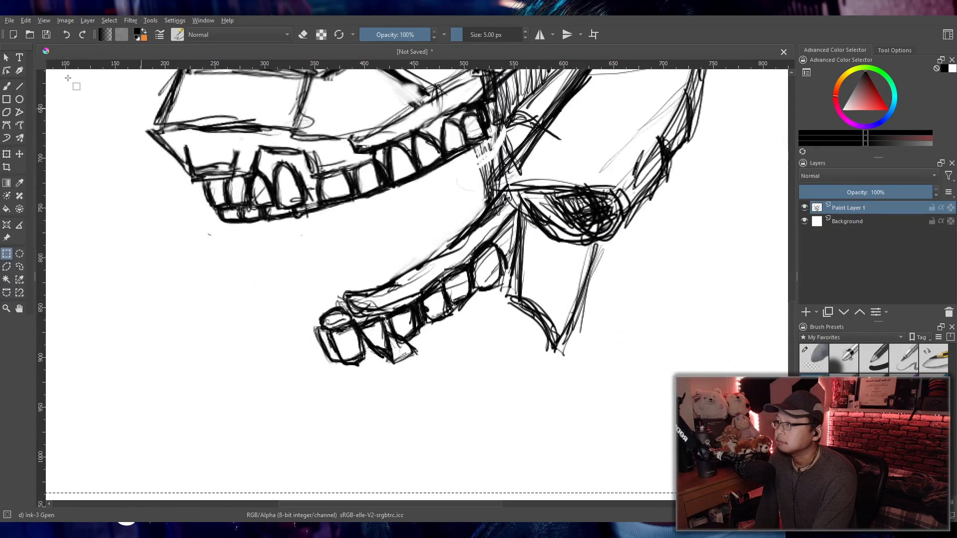
# - Draw a pointed side face beneath the gap between the front lower tooth and the tapered tooth
pyautogui.click(6, 85)
pyautogui.scroll(2, 376, 364)
pyautogui.moveTo(376, 363)
pyautogui.mouseDown()
pyautogui.moveTo(461, 353)
pyautogui.moveTo(453, 335)
pyautogui.mouseUp()
pyautogui.scroll(-1, 463, 329)
pyautogui.scroll(1, 477, 340)
pyautogui.scroll(-2, 455, 335)
pyautogui.scroll(1, 457, 335)
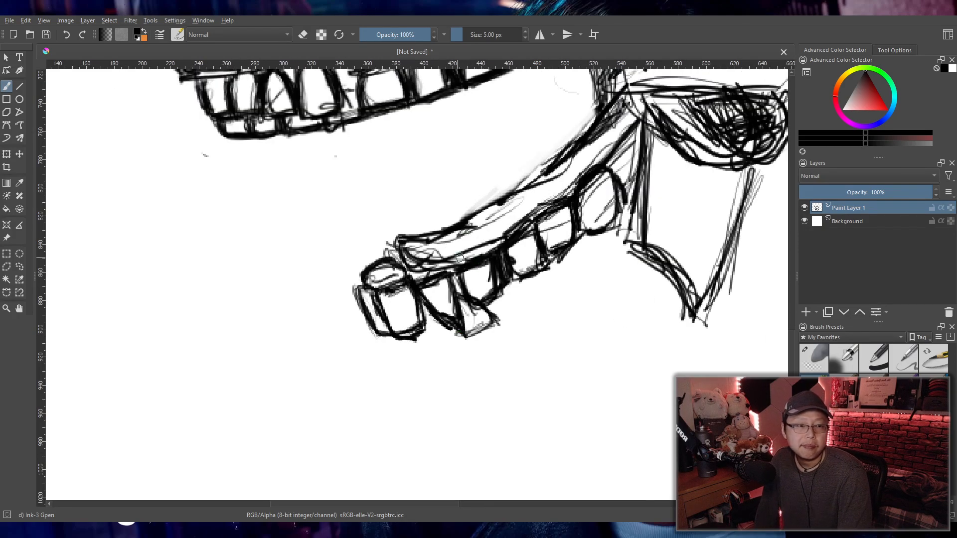
pyautogui.moveTo(424, 317); pyautogui.dragTo(429, 341)
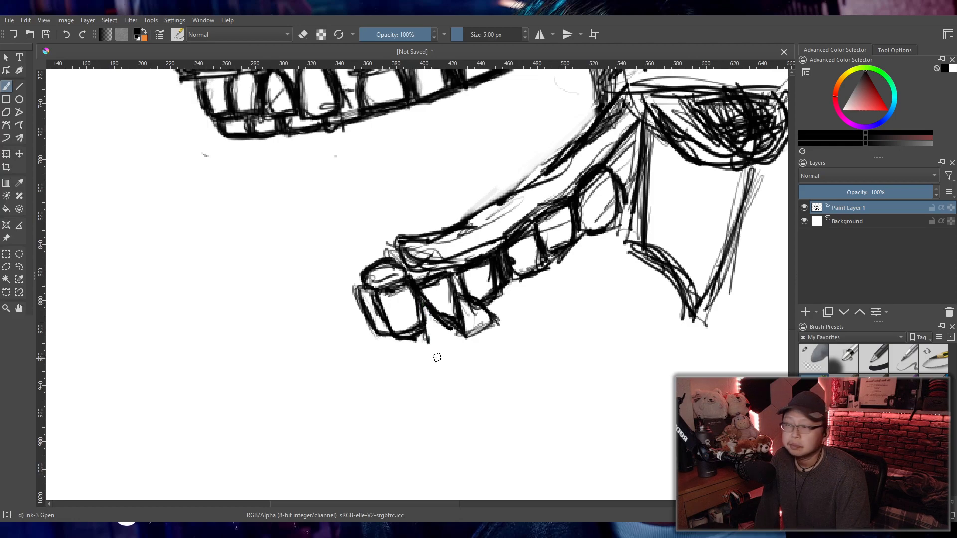
pyautogui.moveTo(461, 336); pyautogui.dragTo(431, 353)
pyautogui.moveTo(425, 325)
pyautogui.mouseDown()
pyautogui.moveTo(432, 351)
pyautogui.moveTo(458, 333)
pyautogui.moveTo(432, 353)
pyautogui.mouseUp()
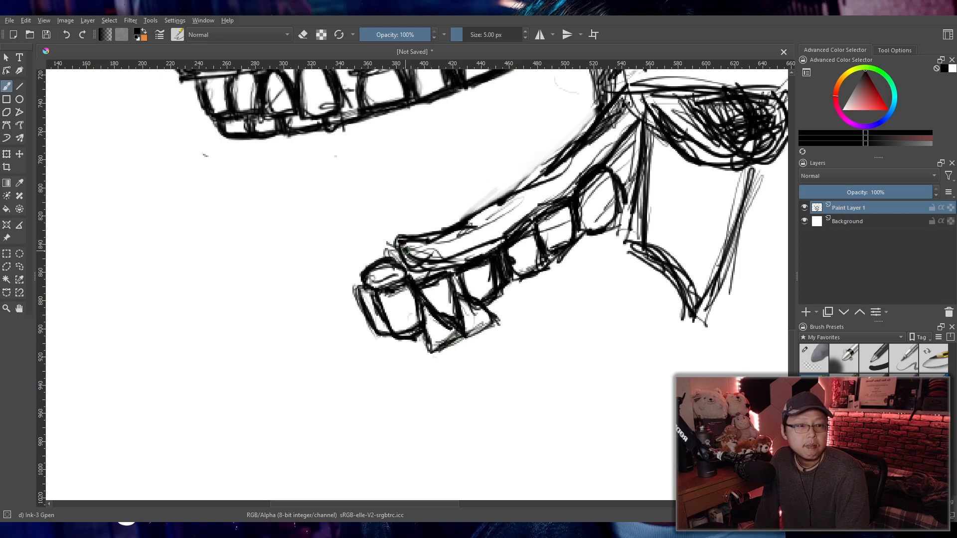
# - Draw a row of four small rounded far-side teeth along the lower jaw's upper edge and pick the soft eraser
pyautogui.moveTo(417, 230); pyautogui.dragTo(444, 220)
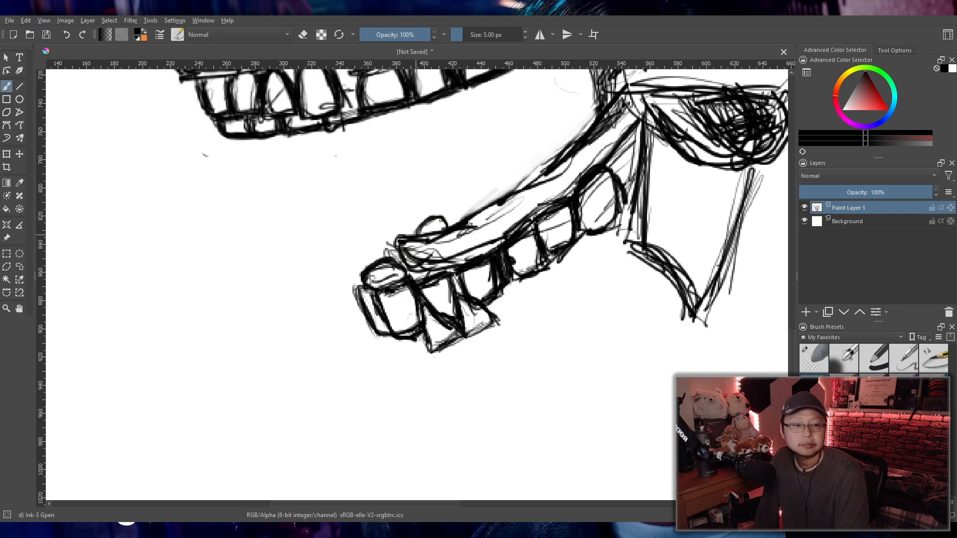
pyautogui.moveTo(441, 214)
pyautogui.mouseDown()
pyautogui.moveTo(466, 200)
pyautogui.moveTo(477, 206)
pyautogui.mouseUp()
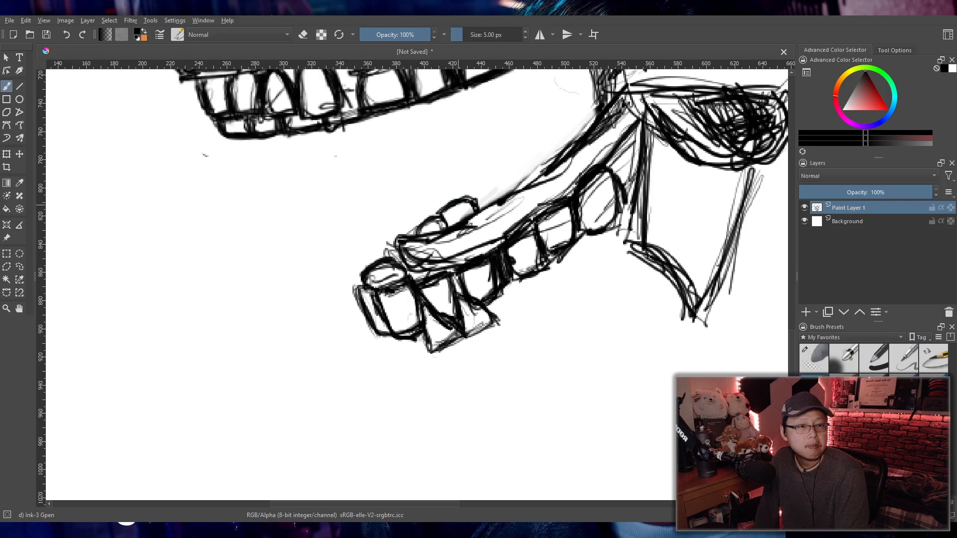
pyautogui.moveTo(474, 200)
pyautogui.mouseDown()
pyautogui.moveTo(505, 178)
pyautogui.moveTo(512, 185)
pyautogui.moveTo(482, 193)
pyautogui.moveTo(510, 187)
pyautogui.moveTo(484, 193)
pyautogui.moveTo(535, 146)
pyautogui.moveTo(543, 158)
pyautogui.moveTo(531, 155)
pyautogui.moveTo(546, 158)
pyautogui.moveTo(513, 166)
pyautogui.moveTo(546, 159)
pyautogui.moveTo(519, 168)
pyautogui.moveTo(533, 162)
pyautogui.moveTo(531, 145)
pyautogui.moveTo(513, 158)
pyautogui.mouseUp()
pyautogui.click(823, 369)
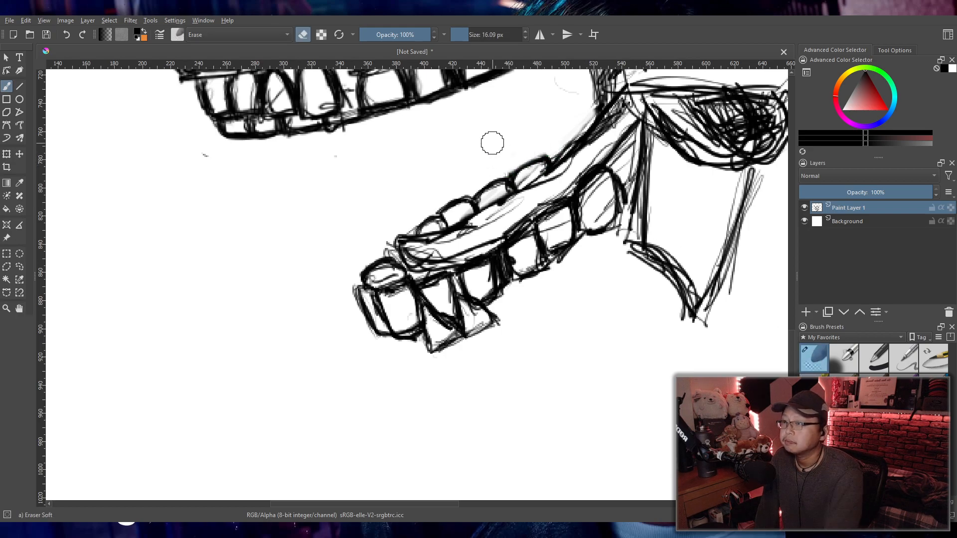
# - Select the whole canvas with a rectangular selection
pyautogui.scroll(-6, 492, 143)
pyautogui.scroll(5, 581, 263)
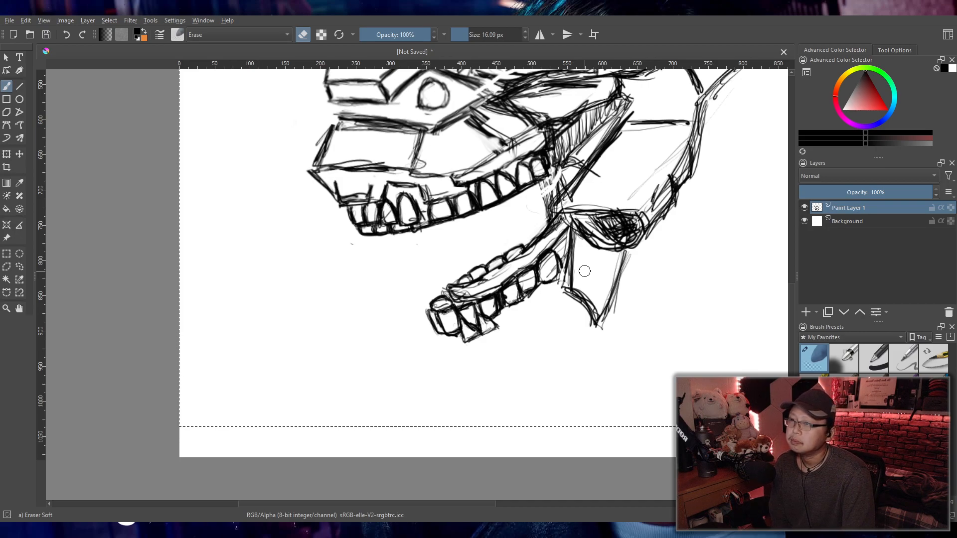
pyautogui.scroll(-5, 583, 271)
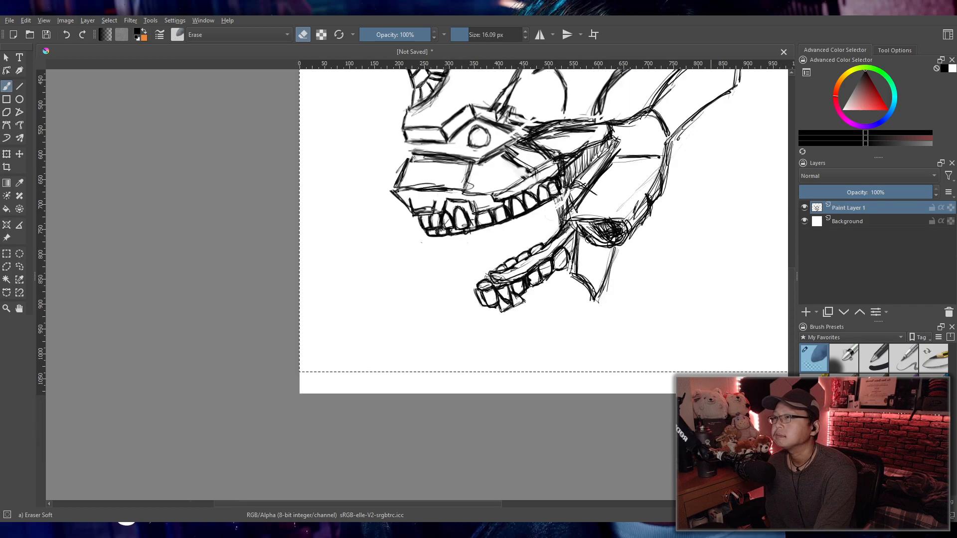
pyautogui.scroll(2, 567, 293)
pyautogui.moveTo(586, 297); pyautogui.dragTo(581, 287)
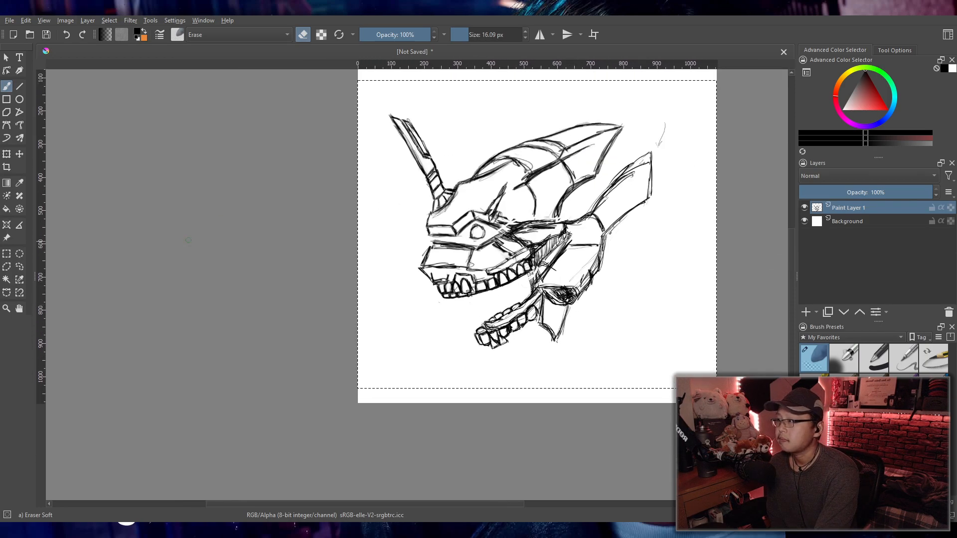
pyautogui.click(7, 255)
pyautogui.scroll(-1, 515, 218)
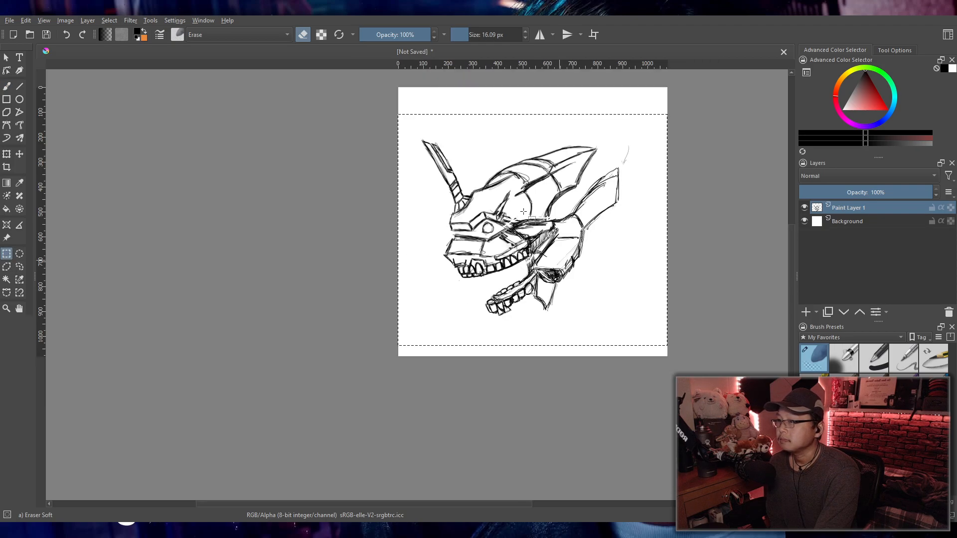
pyautogui.moveTo(516, 218); pyautogui.dragTo(454, 289)
pyautogui.moveTo(335, 162); pyautogui.dragTo(607, 430)
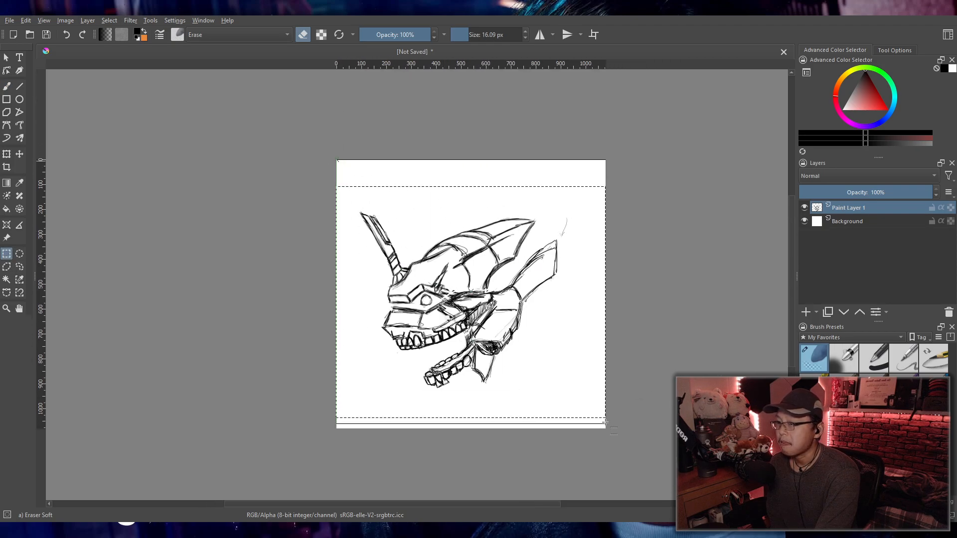
# - Move the entire drawing upward on the canvas with the Transform tool to leave more room below the jaw
pyautogui.scroll(4, 447, 353)
pyautogui.moveTo(447, 354); pyautogui.dragTo(461, 303)
pyautogui.scroll(-3, 461, 303)
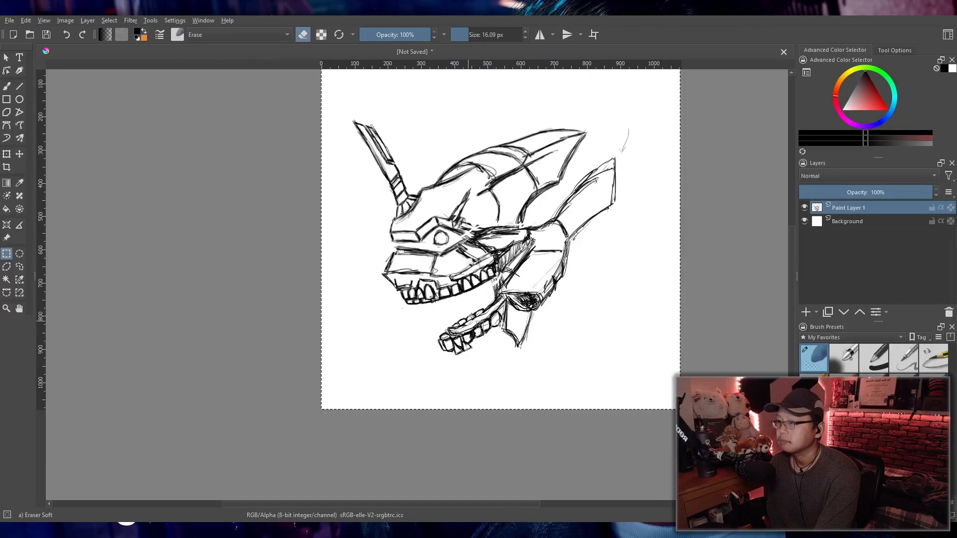
pyautogui.moveTo(444, 219); pyautogui.dragTo(447, 280)
pyautogui.click(7, 157)
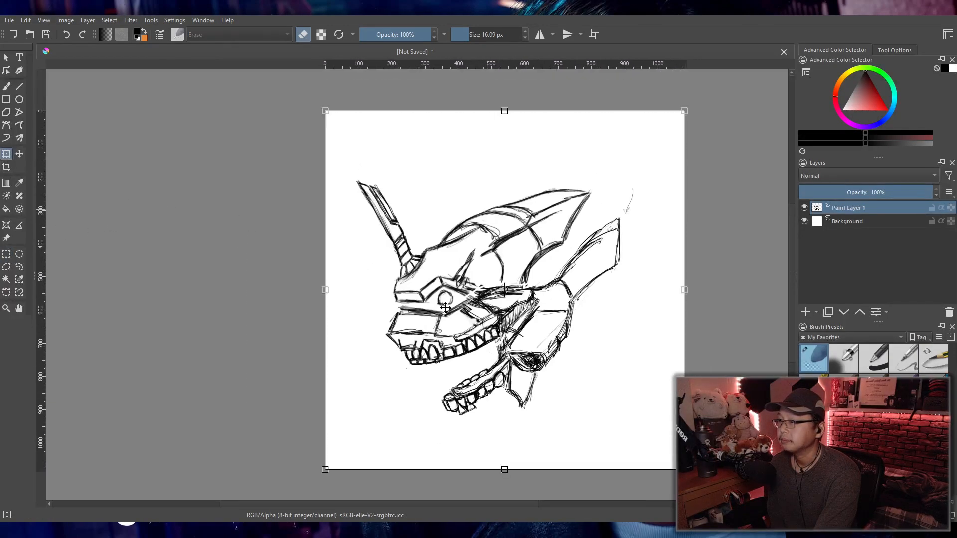
pyautogui.moveTo(550, 321)
pyautogui.mouseDown()
pyautogui.moveTo(548, 280)
pyautogui.moveTo(531, 285)
pyautogui.mouseUp()
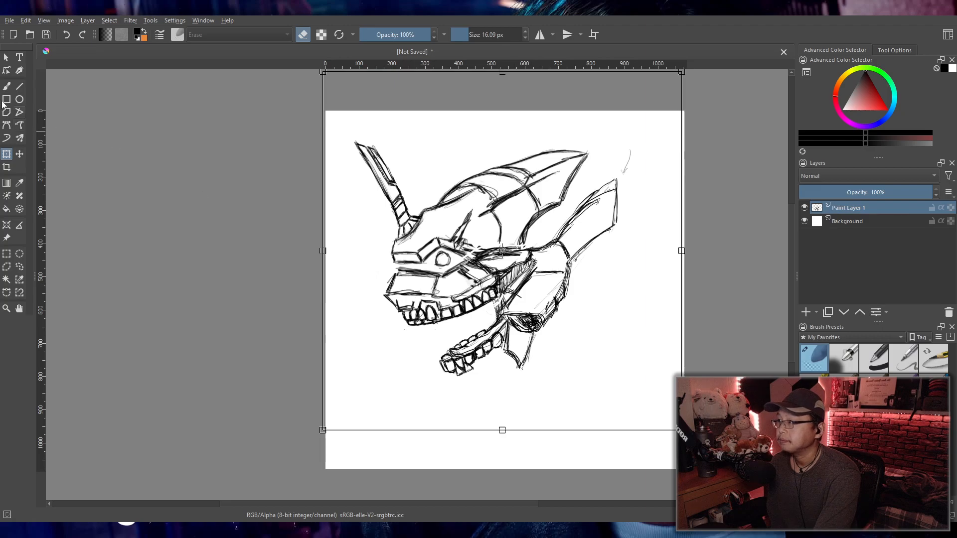
pyautogui.press('b')
# - Reselect the full canvas area around the moved drawing and return to the Brush tool
pyautogui.click(8, 256)
pyautogui.click(305, 120)
pyautogui.moveTo(326, 111); pyautogui.dragTo(687, 472)
pyautogui.scroll(2, 510, 347)
pyautogui.moveTo(544, 401); pyautogui.dragTo(635, 369)
pyautogui.click(7, 86)
# - Try erasing the near edge of the plate hanging below the jaw hinge, and undo the stroke
pyautogui.scroll(-2, 576, 363)
pyautogui.scroll(2, 576, 359)
pyautogui.moveTo(573, 358)
pyautogui.mouseDown()
pyautogui.moveTo(542, 365)
pyautogui.moveTo(555, 360)
pyautogui.moveTo(567, 379)
pyautogui.moveTo(560, 357)
pyautogui.moveTo(588, 392)
pyautogui.moveTo(573, 348)
pyautogui.mouseUp()
pyautogui.scroll(1, 544, 365)
pyautogui.scroll(1, 563, 379)
pyautogui.scroll(-1, 589, 374)
pyautogui.scroll(-2, 588, 374)
pyautogui.scroll(2, 584, 376)
pyautogui.scroll(-1, 595, 358)
pyautogui.scroll(1, 598, 358)
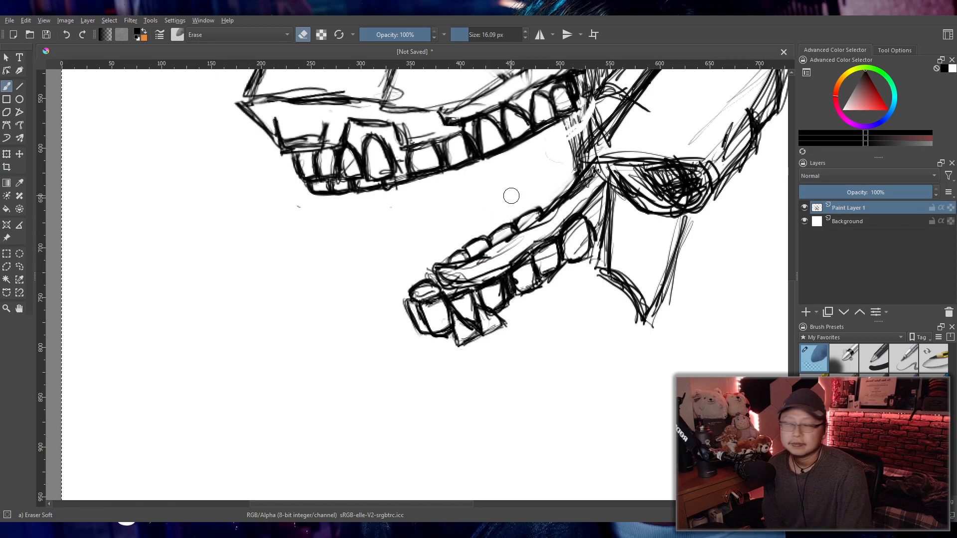
pyautogui.moveTo(603, 186); pyautogui.dragTo(613, 205)
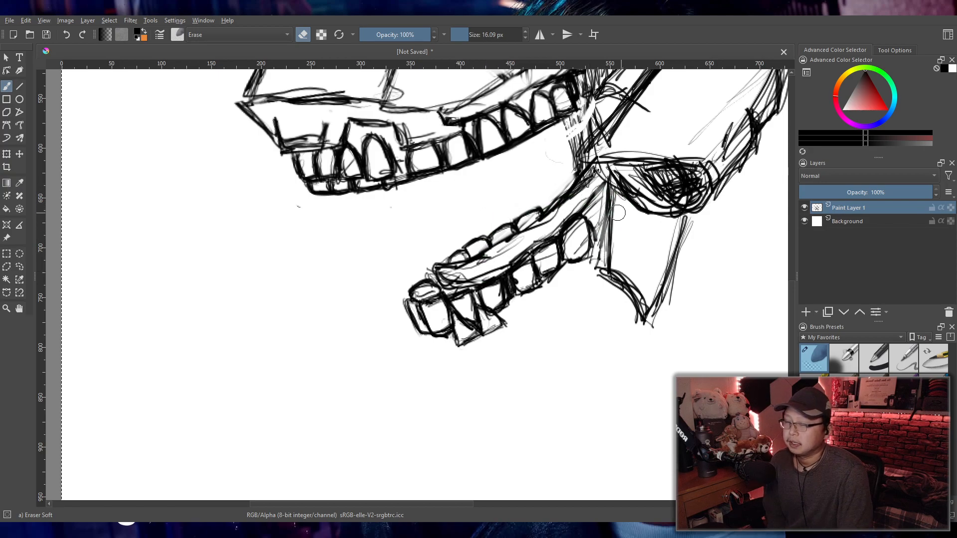
pyautogui.hotkey('ctrl', 'z')
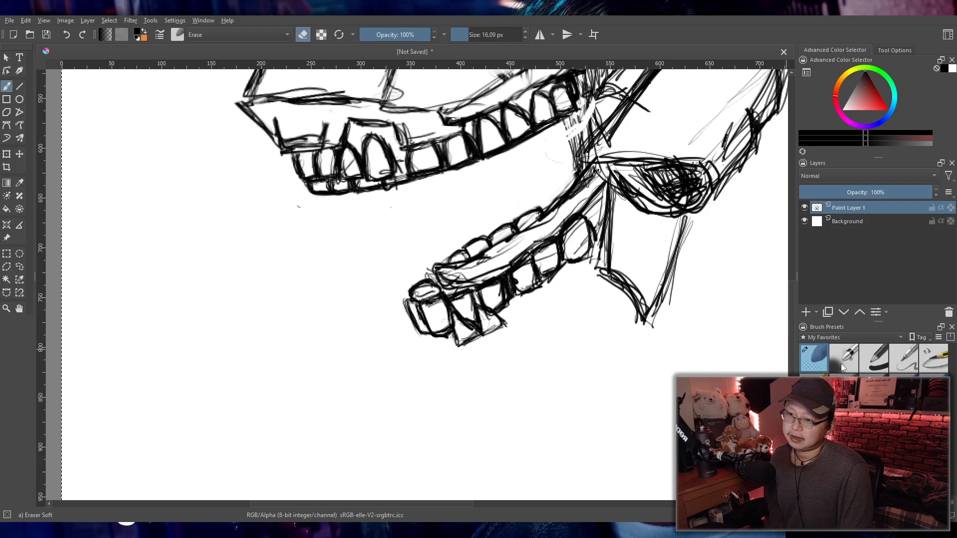
# - Redraw the hanging plate slightly smaller with the 5 px ink pen, adding new inner side edges and a new lower edge
pyautogui.press('/')
pyautogui.moveTo(607, 198); pyautogui.dragTo(610, 265)
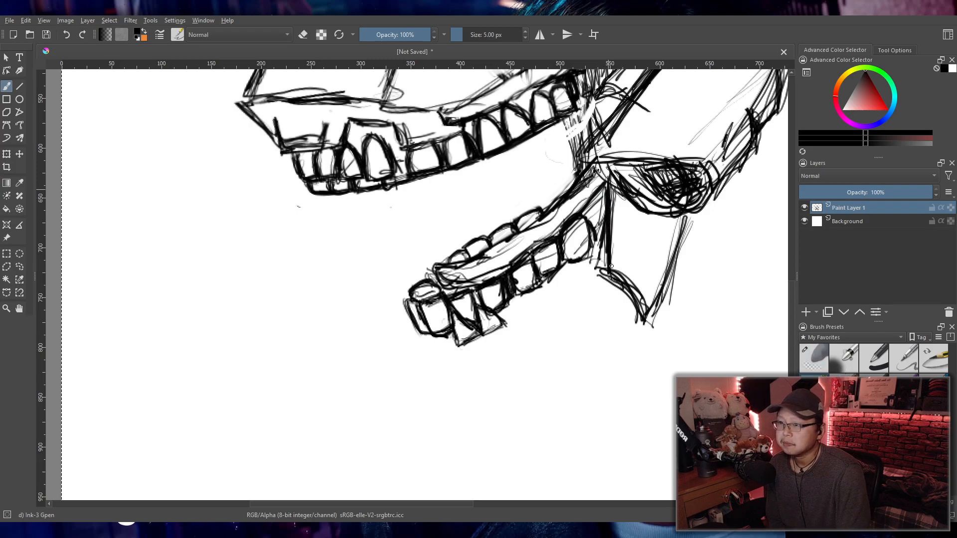
pyautogui.moveTo(609, 186)
pyautogui.mouseDown()
pyautogui.moveTo(626, 279)
pyautogui.moveTo(625, 267)
pyautogui.mouseUp()
pyautogui.moveTo(627, 272); pyautogui.dragTo(655, 298)
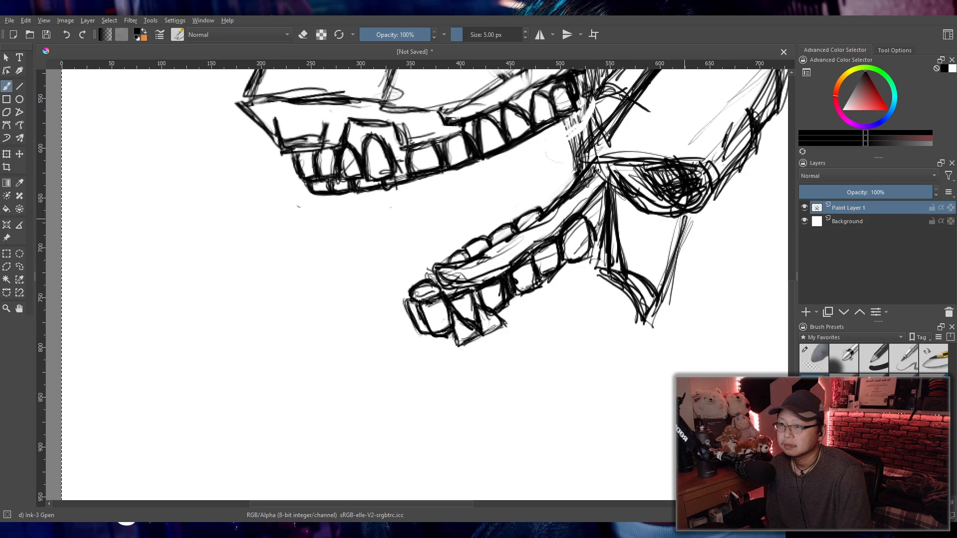
pyautogui.moveTo(685, 217); pyautogui.dragTo(662, 292)
pyautogui.moveTo(678, 238); pyautogui.dragTo(660, 290)
# - Erase the hanging plate's old near edge and lower tip outside the new outline
pyautogui.press('/')
pyautogui.moveTo(608, 256)
pyautogui.mouseDown()
pyautogui.moveTo(601, 285)
pyautogui.moveTo(609, 210)
pyautogui.moveTo(612, 279)
pyautogui.moveTo(643, 298)
pyautogui.moveTo(629, 291)
pyautogui.moveTo(636, 316)
pyautogui.moveTo(640, 298)
pyautogui.moveTo(619, 285)
pyautogui.mouseUp()
pyautogui.click(813, 388)
pyautogui.moveTo(615, 196)
pyautogui.mouseDown()
pyautogui.moveTo(615, 281)
pyautogui.moveTo(615, 271)
pyautogui.moveTo(655, 298)
pyautogui.moveTo(616, 189)
pyautogui.mouseUp()
# - Darken the hanging plate's far edge and retrace its near edge below the jaw hinge with the ink pen
pyautogui.moveTo(688, 217); pyautogui.dragTo(670, 277)
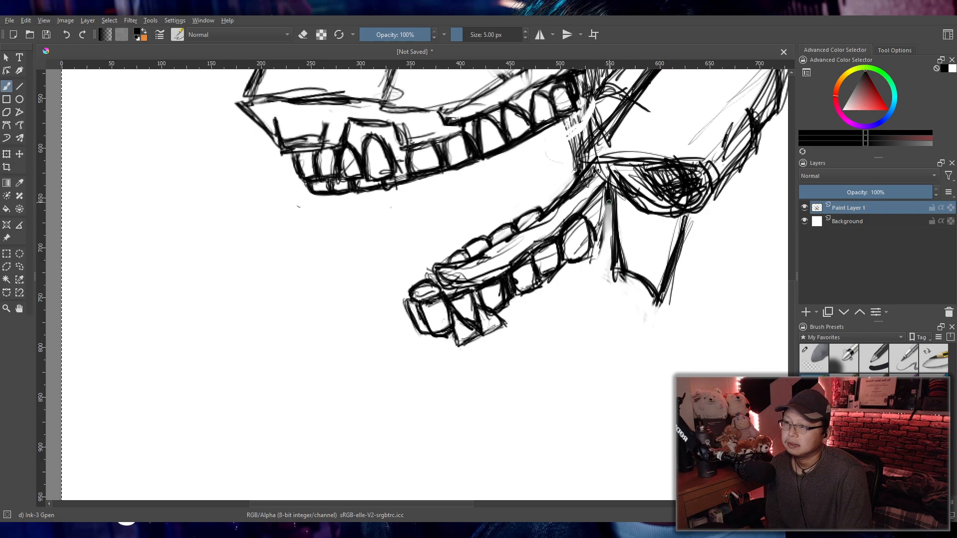
pyautogui.moveTo(608, 202)
pyautogui.mouseDown()
pyautogui.moveTo(595, 249)
pyautogui.moveTo(609, 227)
pyautogui.moveTo(608, 248)
pyautogui.mouseUp()
pyautogui.moveTo(611, 203); pyautogui.dragTo(613, 262)
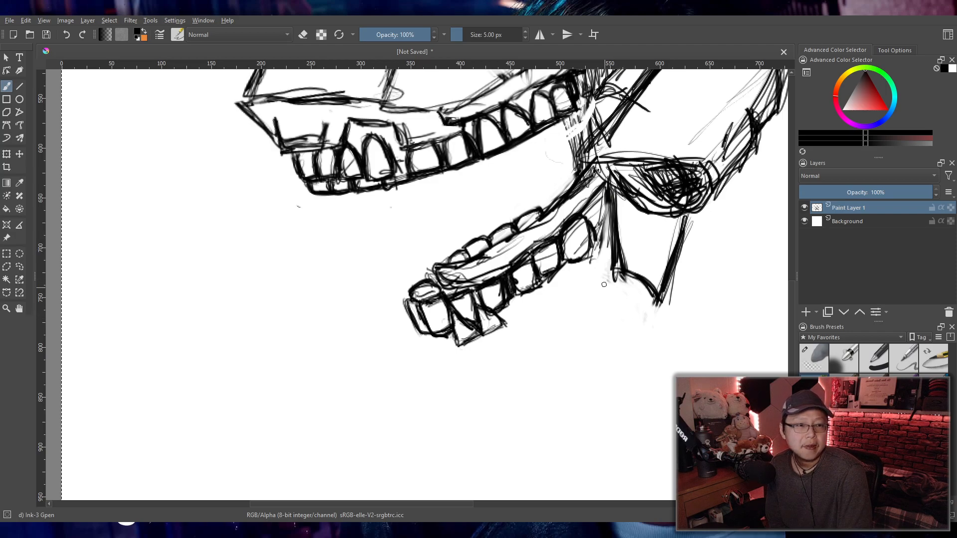
# - Try sketching a small boxy block with a closed lower end beneath the rear lower teeth using the 5 px ink pen
pyautogui.moveTo(605, 253); pyautogui.dragTo(583, 267)
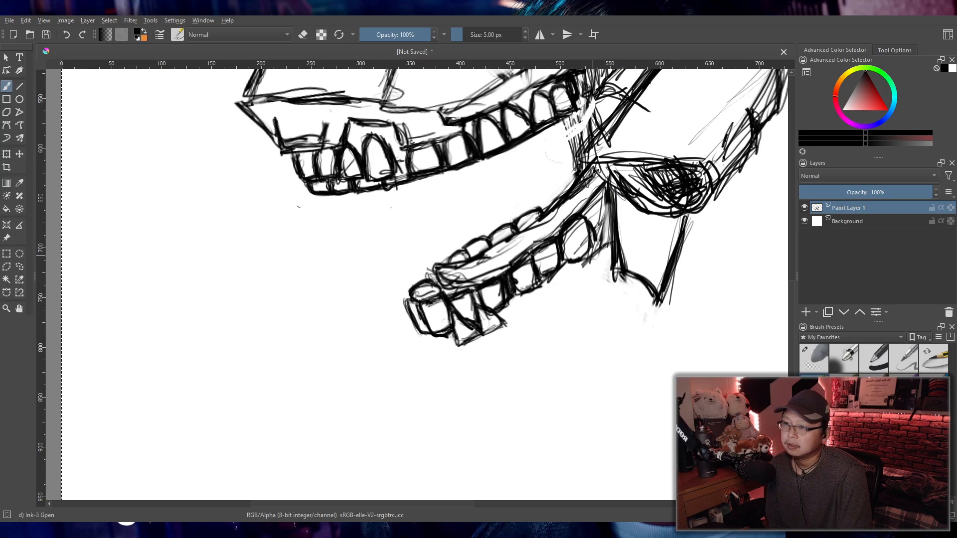
pyautogui.moveTo(611, 233)
pyautogui.mouseDown()
pyautogui.moveTo(583, 267)
pyautogui.moveTo(612, 272)
pyautogui.moveTo(602, 282)
pyautogui.moveTo(575, 266)
pyautogui.moveTo(552, 299)
pyautogui.moveTo(578, 313)
pyautogui.moveTo(607, 283)
pyautogui.mouseUp()
pyautogui.moveTo(602, 276)
pyautogui.mouseDown()
pyautogui.moveTo(580, 306)
pyautogui.moveTo(538, 307)
pyautogui.mouseUp()
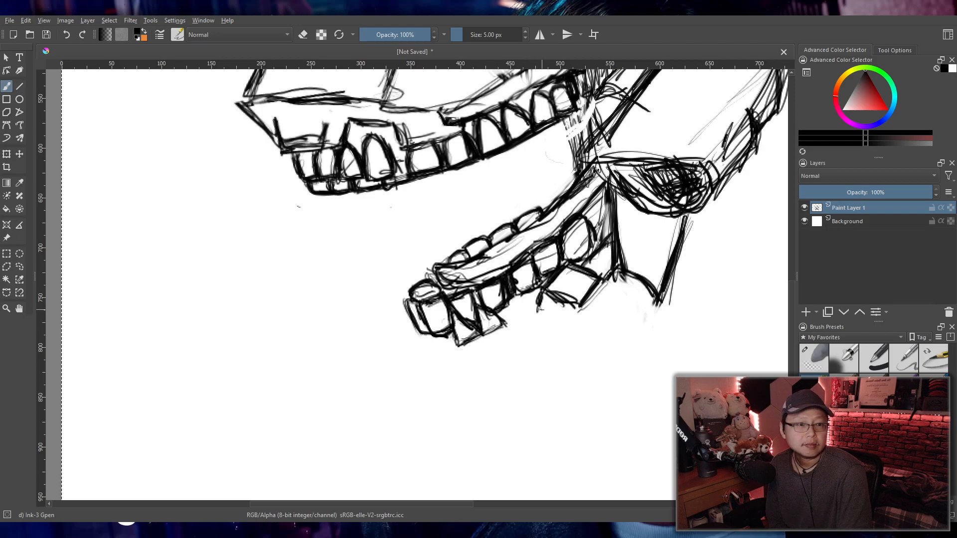
pyautogui.moveTo(548, 310); pyautogui.dragTo(572, 325)
pyautogui.moveTo(580, 298); pyautogui.dragTo(573, 321)
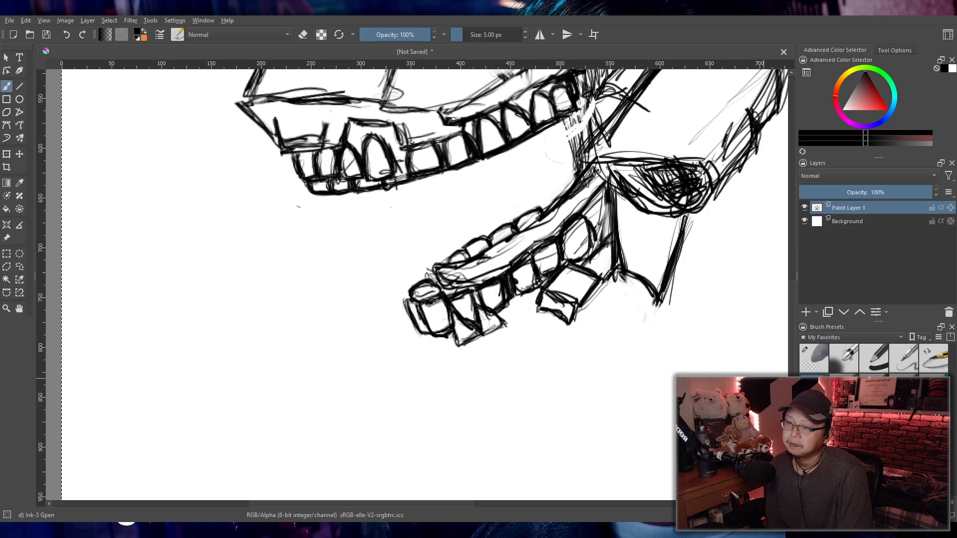
# - Redraw the block's lower end shorter, then erase the whole block beneath the rear lower teeth with the soft eraser
pyautogui.click(807, 365)
pyautogui.moveTo(521, 305)
pyautogui.mouseDown()
pyautogui.moveTo(546, 317)
pyautogui.moveTo(541, 296)
pyautogui.moveTo(581, 315)
pyautogui.mouseUp()
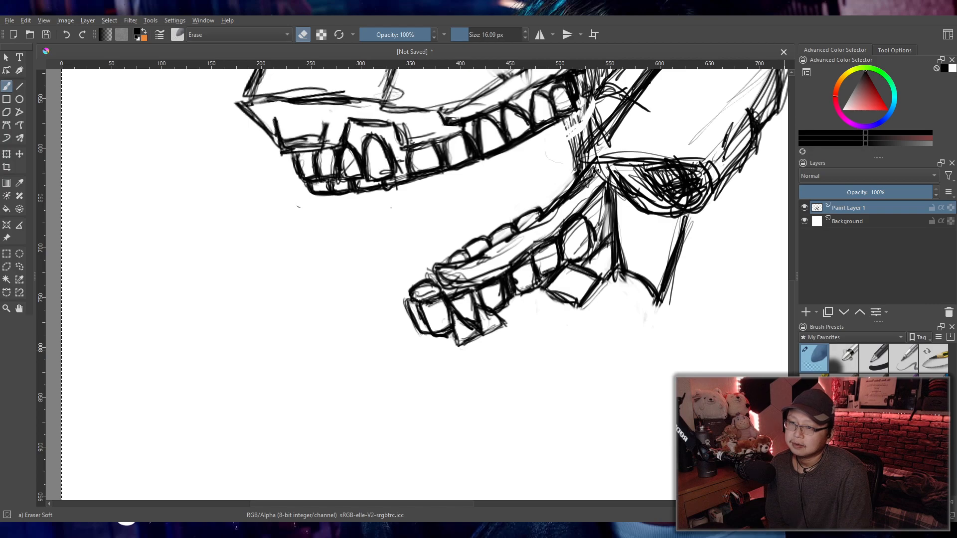
pyautogui.press('/')
pyautogui.moveTo(549, 301); pyautogui.dragTo(578, 313)
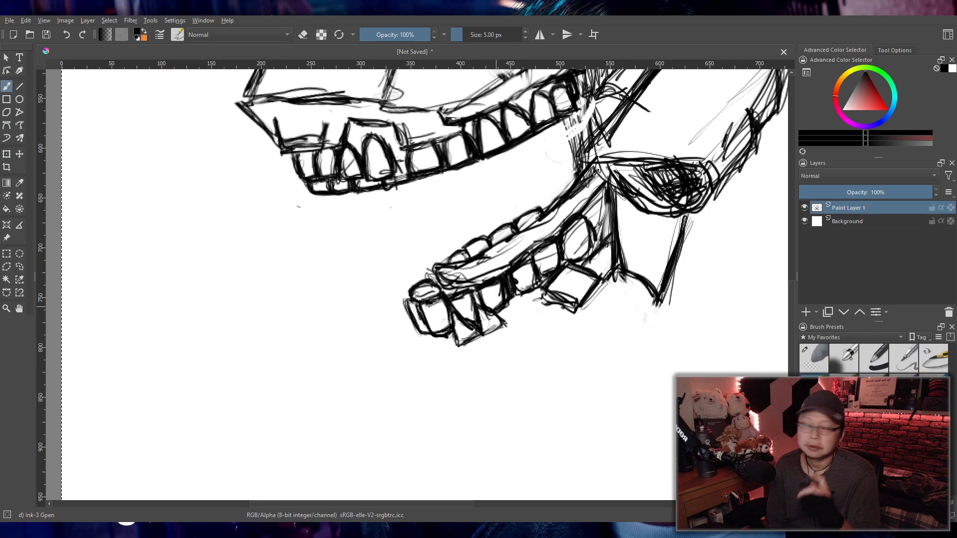
pyautogui.click(815, 359)
pyautogui.moveTo(576, 315)
pyautogui.mouseDown()
pyautogui.moveTo(585, 293)
pyautogui.moveTo(549, 299)
pyautogui.moveTo(546, 290)
pyautogui.moveTo(573, 270)
pyautogui.moveTo(594, 272)
pyautogui.moveTo(591, 304)
pyautogui.moveTo(537, 303)
pyautogui.mouseUp()
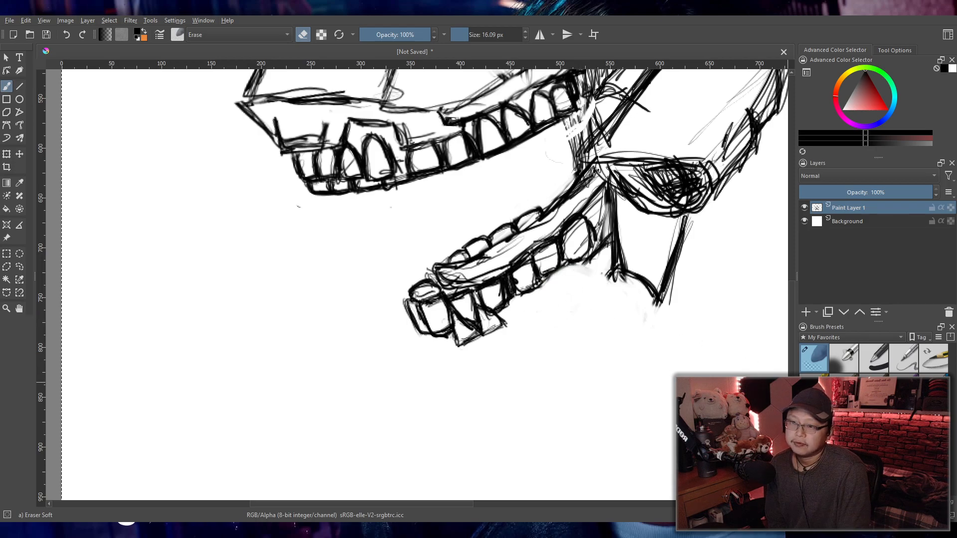
# - Sketch a long, box-shaped plate along the underside of the rear lower teeth with the 5 px ink pen, and lighten its inner lines with the soft eraser
pyautogui.press('/')
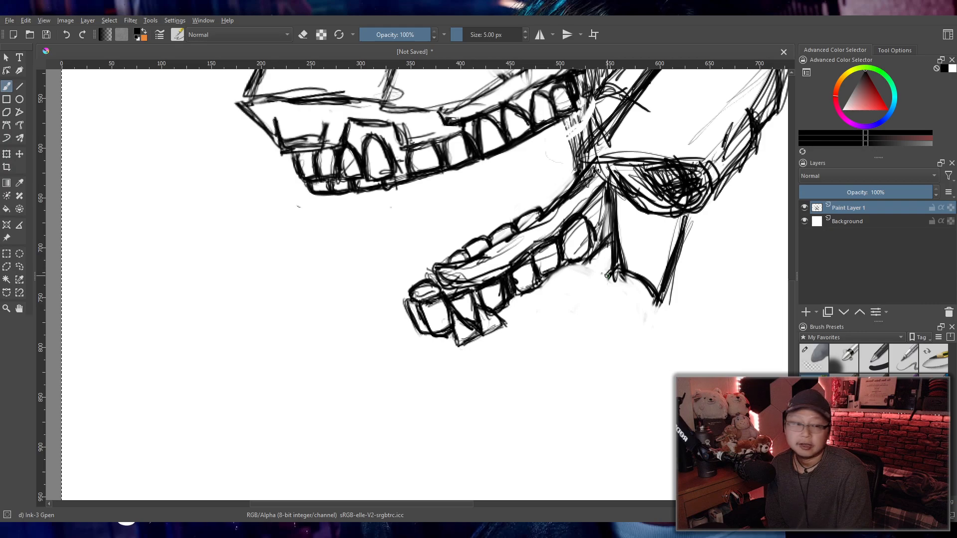
pyautogui.moveTo(612, 274)
pyautogui.mouseDown()
pyautogui.moveTo(584, 294)
pyautogui.moveTo(593, 291)
pyautogui.moveTo(571, 262)
pyautogui.moveTo(591, 276)
pyautogui.moveTo(508, 302)
pyautogui.mouseUp()
pyautogui.moveTo(574, 266); pyautogui.dragTo(512, 303)
pyautogui.moveTo(589, 255)
pyautogui.mouseDown()
pyautogui.moveTo(653, 225)
pyautogui.moveTo(635, 236)
pyautogui.mouseUp()
pyautogui.press('e')
pyautogui.press('e')
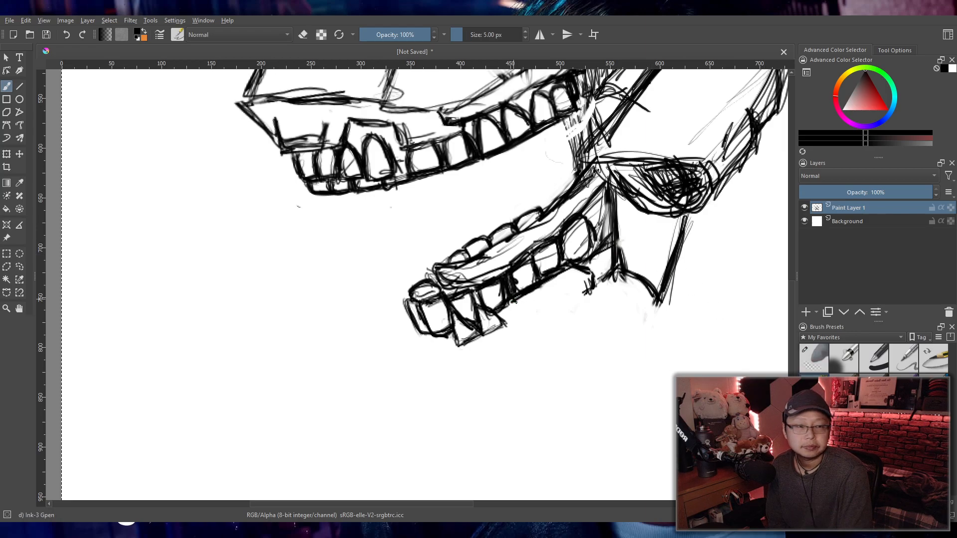
pyautogui.moveTo(513, 301)
pyautogui.mouseDown()
pyautogui.moveTo(533, 312)
pyautogui.moveTo(597, 273)
pyautogui.moveTo(563, 308)
pyautogui.moveTo(593, 290)
pyautogui.moveTo(553, 315)
pyautogui.mouseUp()
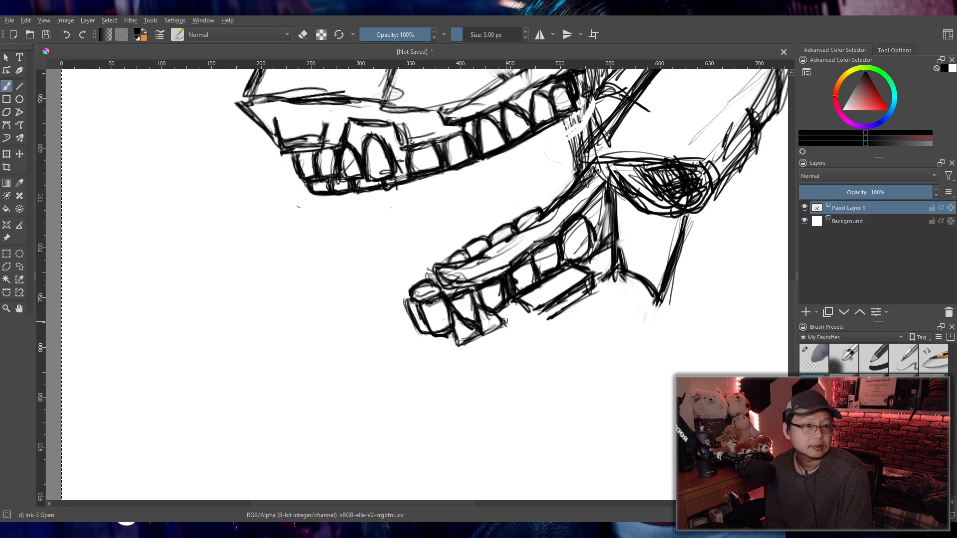
pyautogui.moveTo(519, 301)
pyautogui.mouseDown()
pyautogui.moveTo(507, 314)
pyautogui.moveTo(577, 269)
pyautogui.moveTo(516, 300)
pyautogui.moveTo(577, 275)
pyautogui.moveTo(522, 316)
pyautogui.moveTo(530, 328)
pyautogui.moveTo(501, 322)
pyautogui.moveTo(531, 323)
pyautogui.mouseUp()
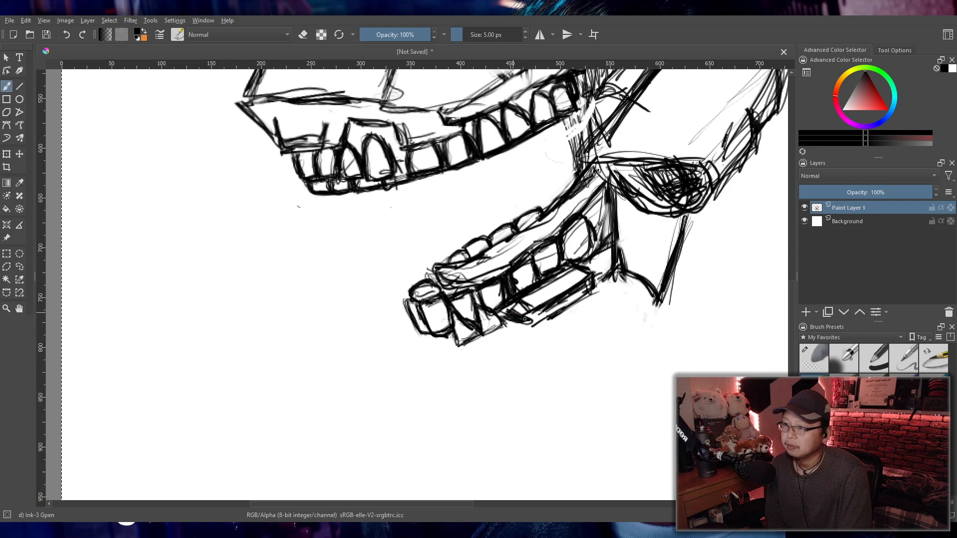
pyautogui.click(810, 356)
pyautogui.moveTo(525, 304)
pyautogui.mouseDown()
pyautogui.moveTo(575, 282)
pyautogui.moveTo(541, 300)
pyautogui.moveTo(562, 291)
pyautogui.mouseUp()
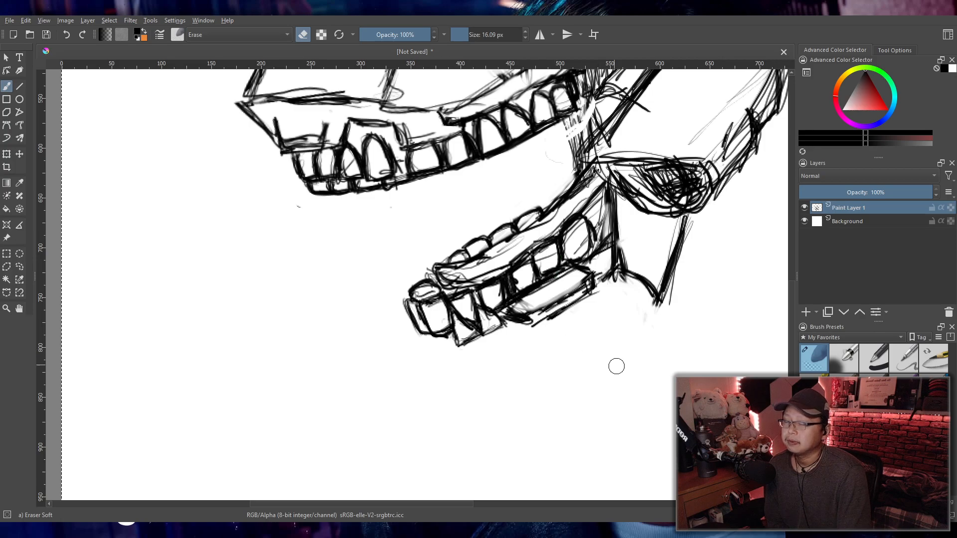
# - Draw a short, jagged prong hanging from the front end of the long plate with the 5 px ink pen
pyautogui.press('/')
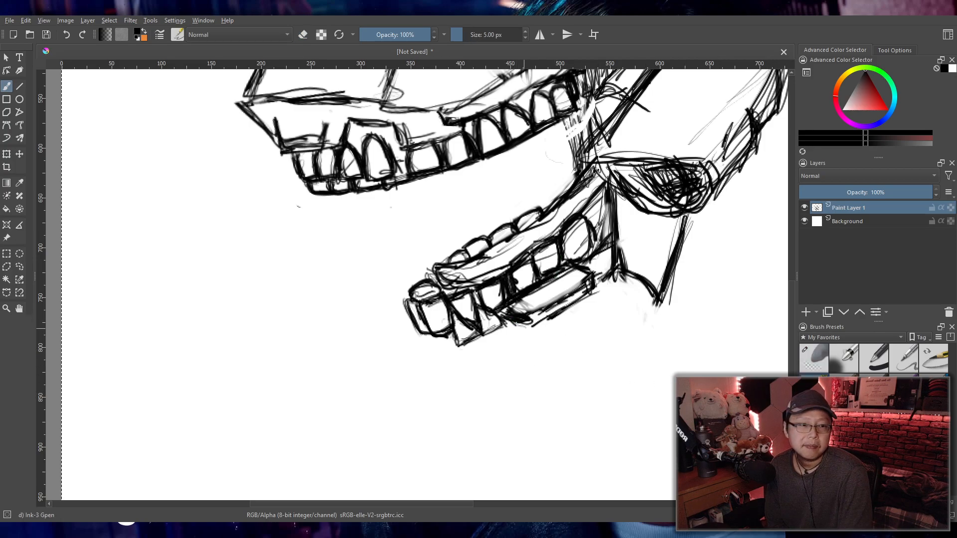
pyautogui.moveTo(529, 323); pyautogui.dragTo(527, 346)
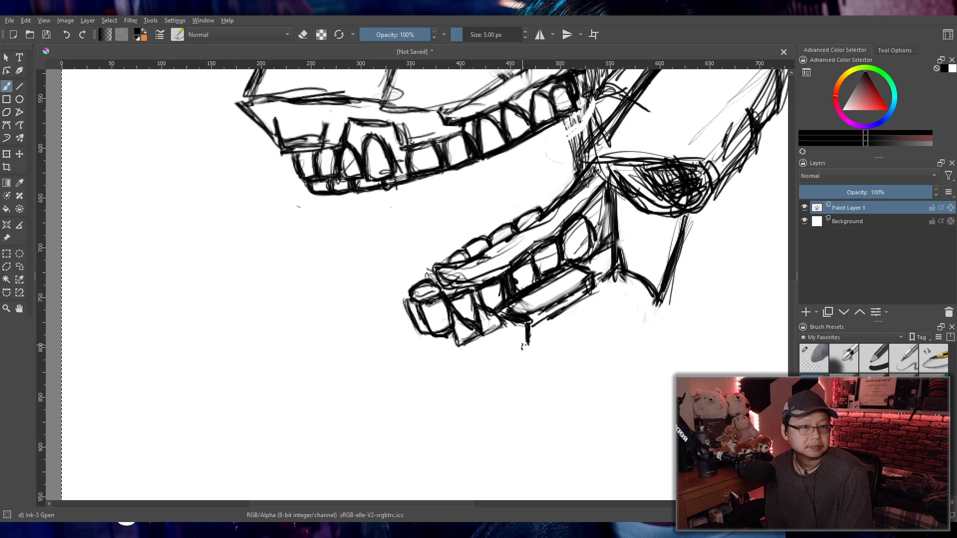
pyautogui.moveTo(523, 324); pyautogui.dragTo(521, 338)
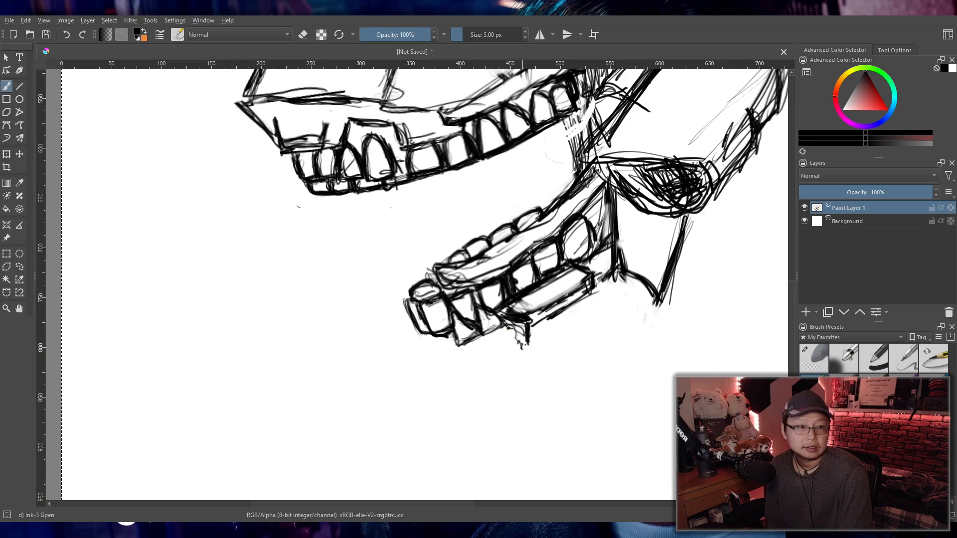
pyautogui.moveTo(509, 327)
pyautogui.mouseDown()
pyautogui.moveTo(521, 334)
pyautogui.moveTo(521, 355)
pyautogui.mouseUp()
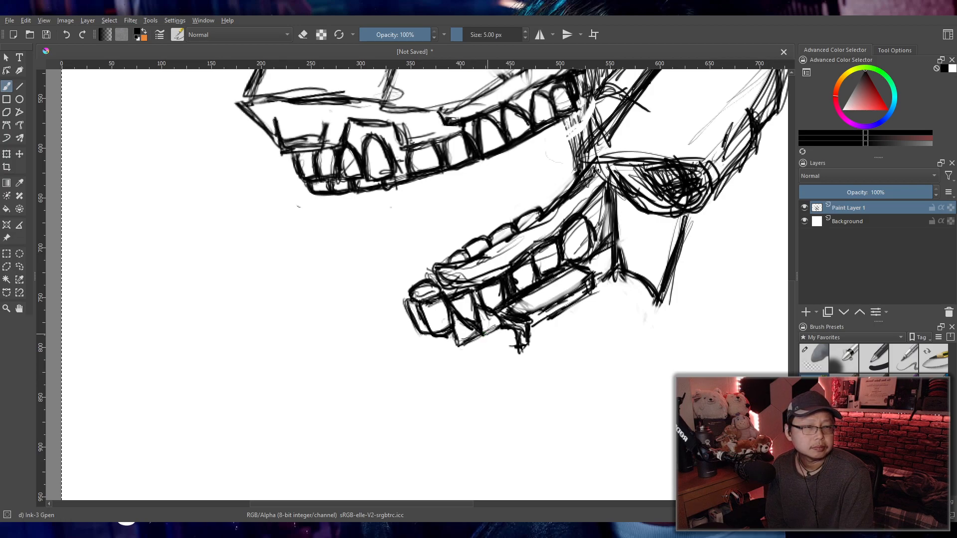
# - Extend a row of small hooked prongs forward beneath the front lower teeth toward the chin
pyautogui.moveTo(494, 330); pyautogui.dragTo(501, 336)
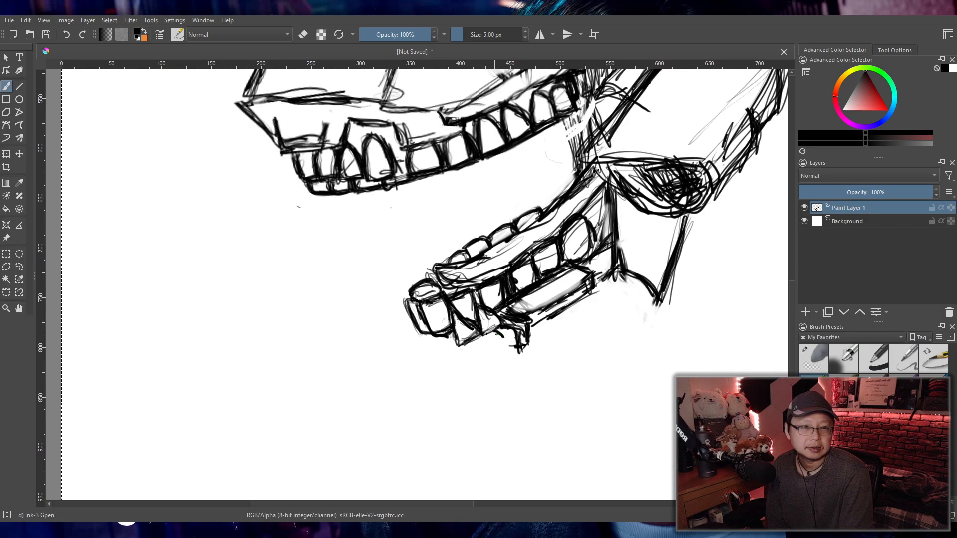
pyautogui.moveTo(494, 334)
pyautogui.mouseDown()
pyautogui.moveTo(481, 340)
pyautogui.moveTo(497, 354)
pyautogui.mouseUp()
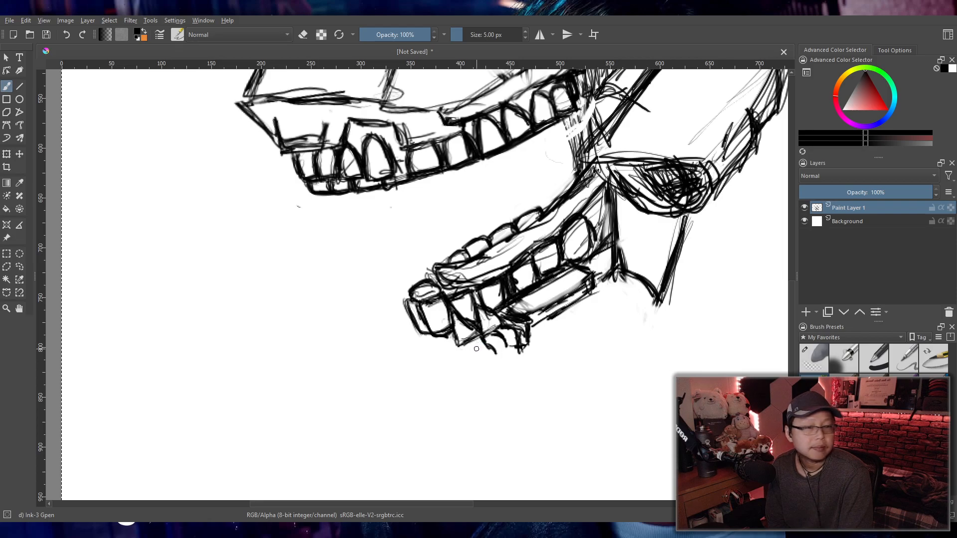
pyautogui.moveTo(470, 345)
pyautogui.mouseDown()
pyautogui.moveTo(478, 359)
pyautogui.moveTo(485, 344)
pyautogui.moveTo(478, 359)
pyautogui.mouseUp()
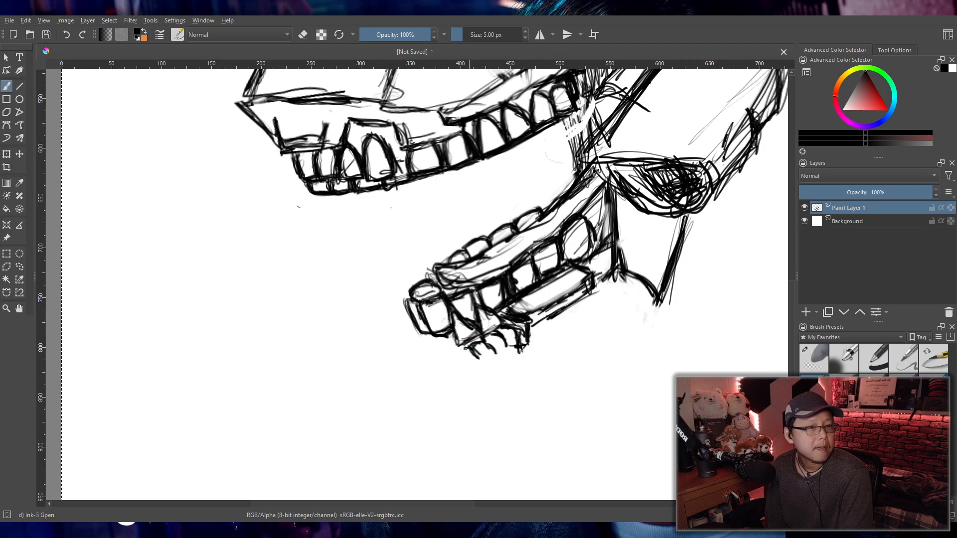
pyautogui.moveTo(468, 349)
pyautogui.mouseDown()
pyautogui.moveTo(449, 355)
pyautogui.moveTo(463, 350)
pyautogui.mouseUp()
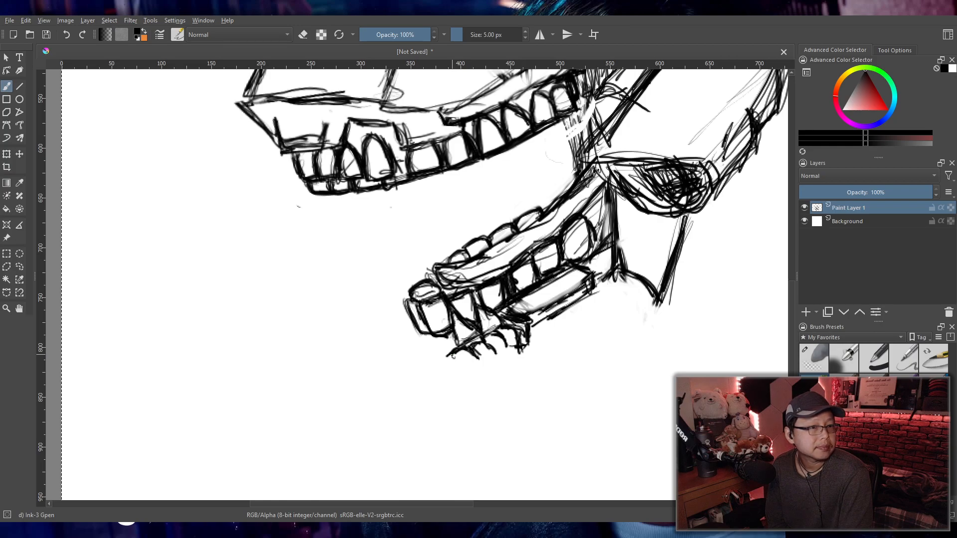
pyautogui.moveTo(455, 360); pyautogui.dragTo(442, 366)
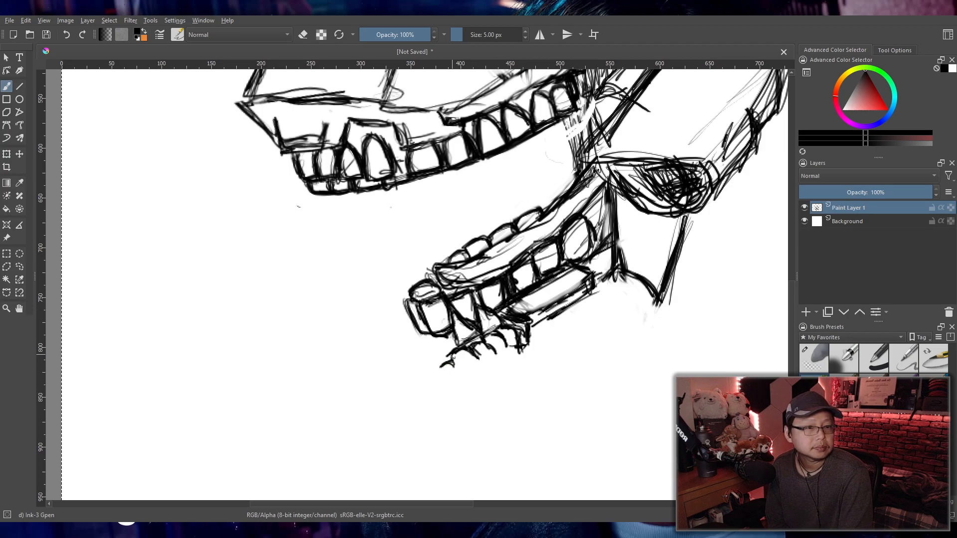
# - Draw a small rounded block at the chin tip, connect it to the front tooth with angular lines, and darken its outline
pyautogui.moveTo(439, 362); pyautogui.dragTo(417, 373)
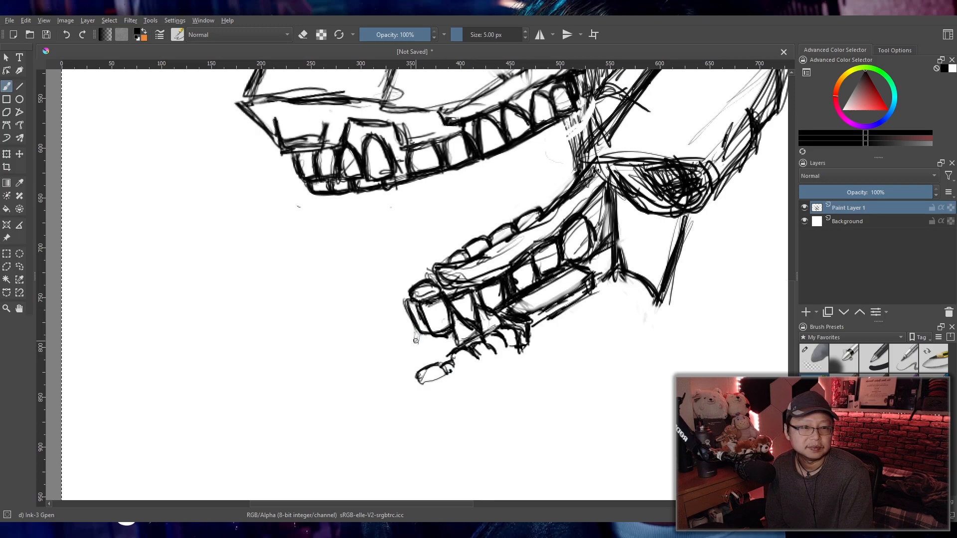
pyautogui.moveTo(416, 332); pyautogui.dragTo(409, 355)
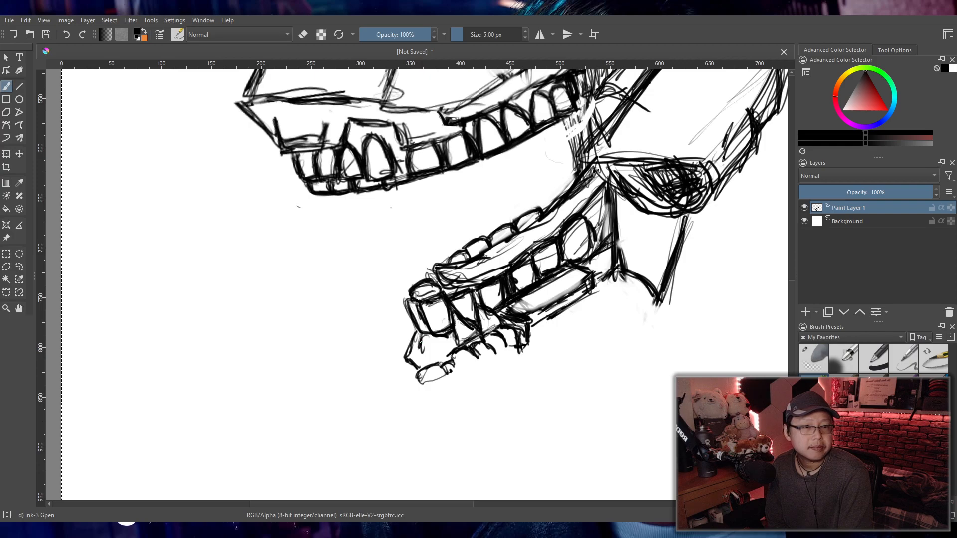
pyautogui.moveTo(418, 347); pyautogui.dragTo(423, 363)
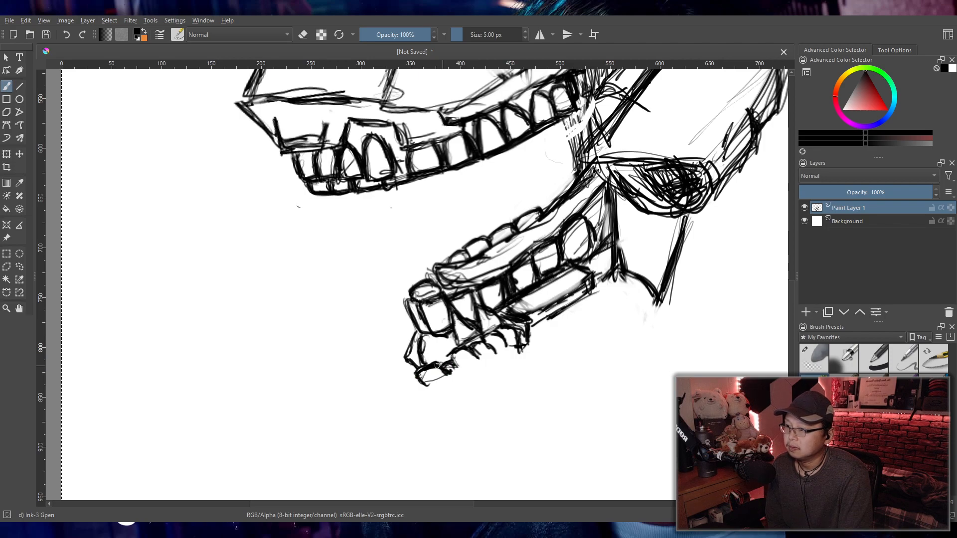
pyautogui.moveTo(418, 386); pyautogui.dragTo(444, 378)
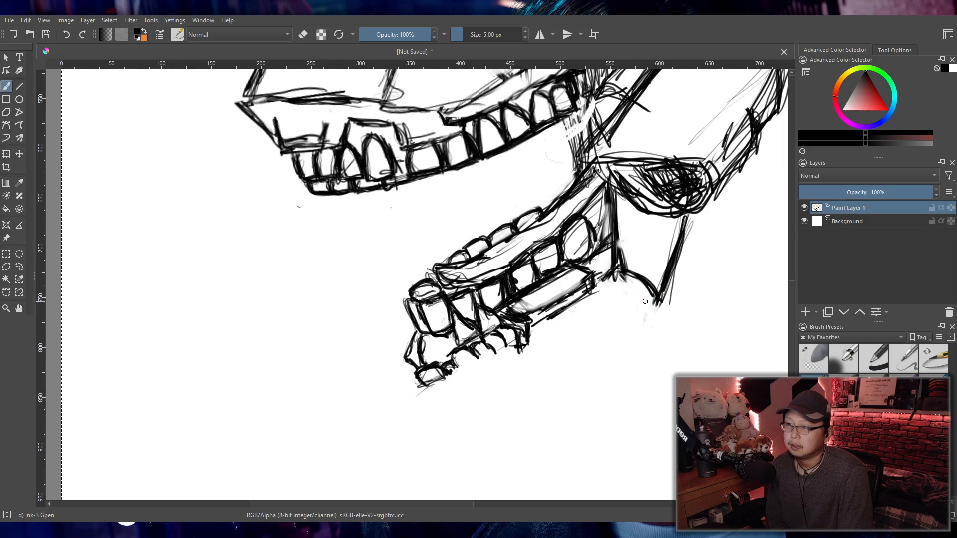
# - Select the whole lower jaw with a freehand outline and warp its front and underside downward
pyautogui.click(20, 268)
pyautogui.moveTo(539, 189)
pyautogui.mouseDown()
pyautogui.moveTo(459, 227)
pyautogui.moveTo(402, 279)
pyautogui.moveTo(373, 367)
pyautogui.moveTo(414, 418)
pyautogui.mouseUp()
pyautogui.moveTo(534, 373)
pyautogui.mouseDown()
pyautogui.moveTo(585, 328)
pyautogui.moveTo(625, 247)
pyautogui.moveTo(625, 217)
pyautogui.moveTo(598, 167)
pyautogui.mouseUp()
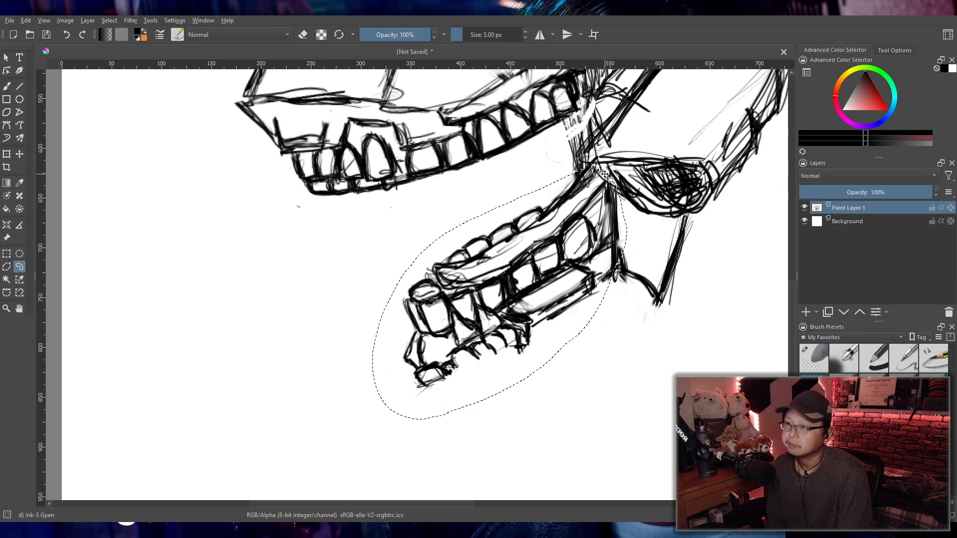
pyautogui.hotkey('ctrl', 't')
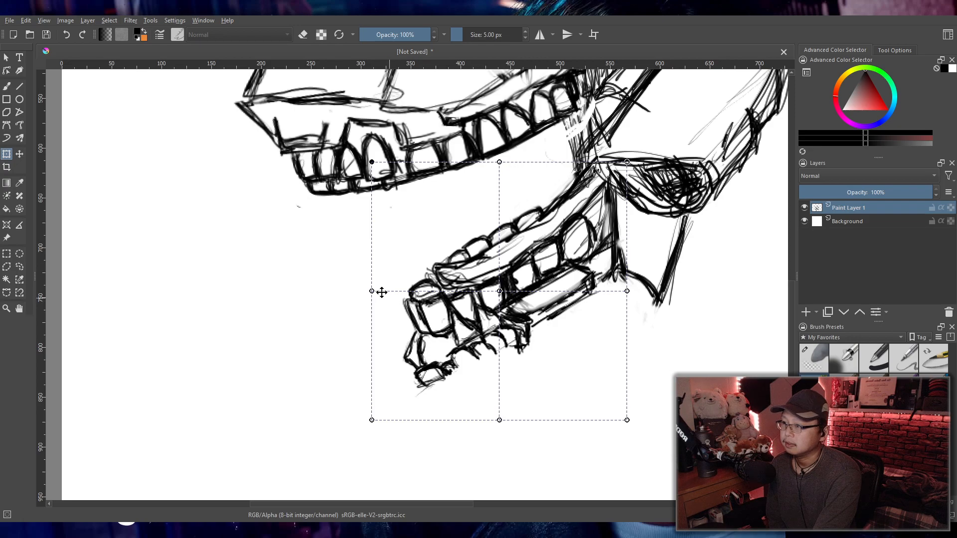
pyautogui.moveTo(370, 295); pyautogui.dragTo(369, 316)
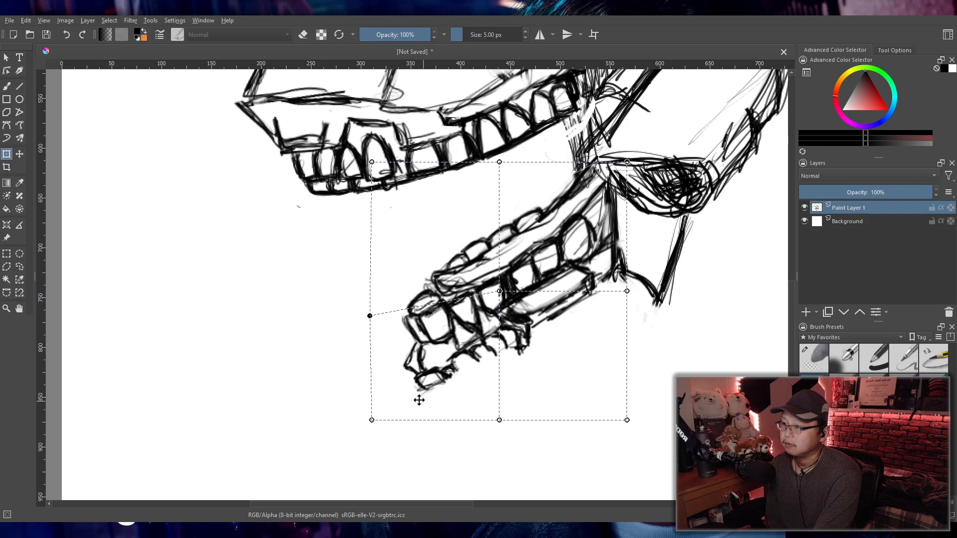
pyautogui.moveTo(372, 421); pyautogui.dragTo(382, 454)
pyautogui.moveTo(502, 427)
pyautogui.mouseDown()
pyautogui.moveTo(528, 438)
pyautogui.moveTo(513, 448)
pyautogui.moveTo(500, 438)
pyautogui.mouseUp()
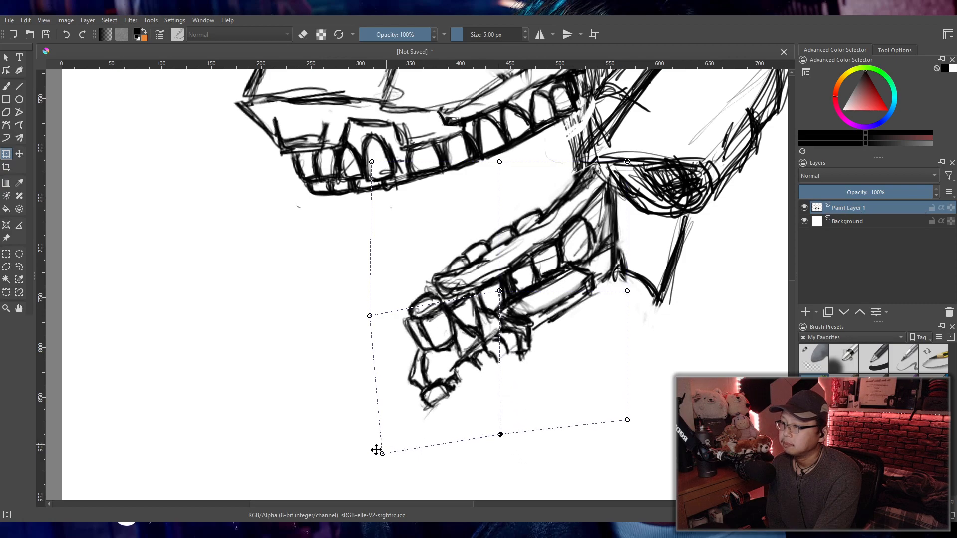
# - Pull the warp's lower front and lower middle points upward to compress the chin and front prongs
pyautogui.moveTo(382, 454); pyautogui.dragTo(369, 417)
pyautogui.moveTo(504, 439); pyautogui.dragTo(486, 415)
pyautogui.moveTo(370, 418); pyautogui.dragTo(384, 391)
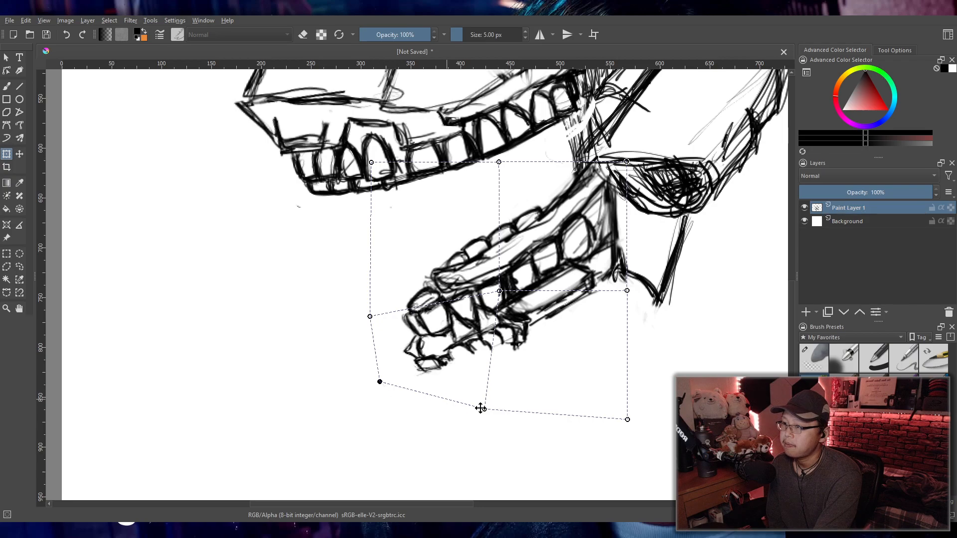
pyautogui.moveTo(485, 409); pyautogui.dragTo(484, 401)
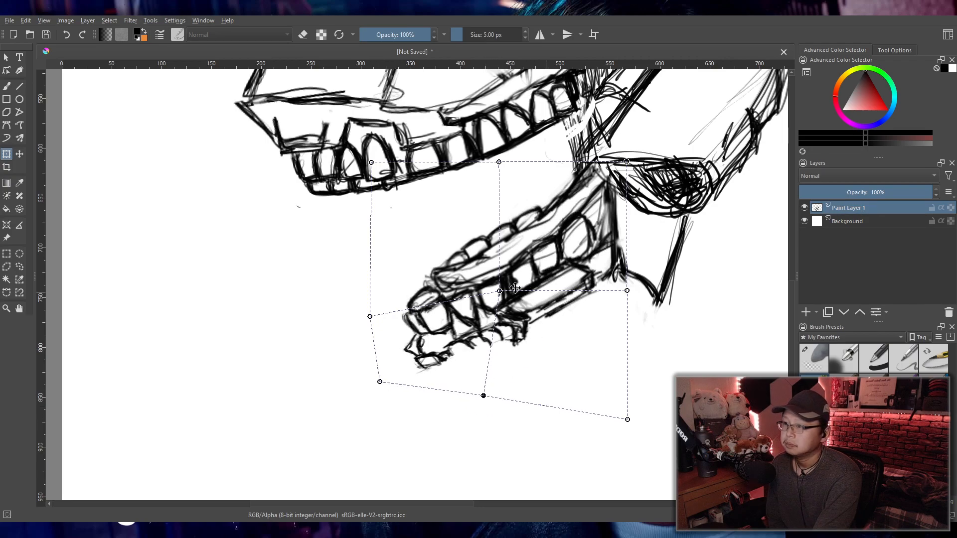
# - Stretch the jaw's lower rear corner down and outward, rotate and shift the jaw back to the hinge, and apply the warp
pyautogui.moveTo(505, 291); pyautogui.dragTo(504, 297)
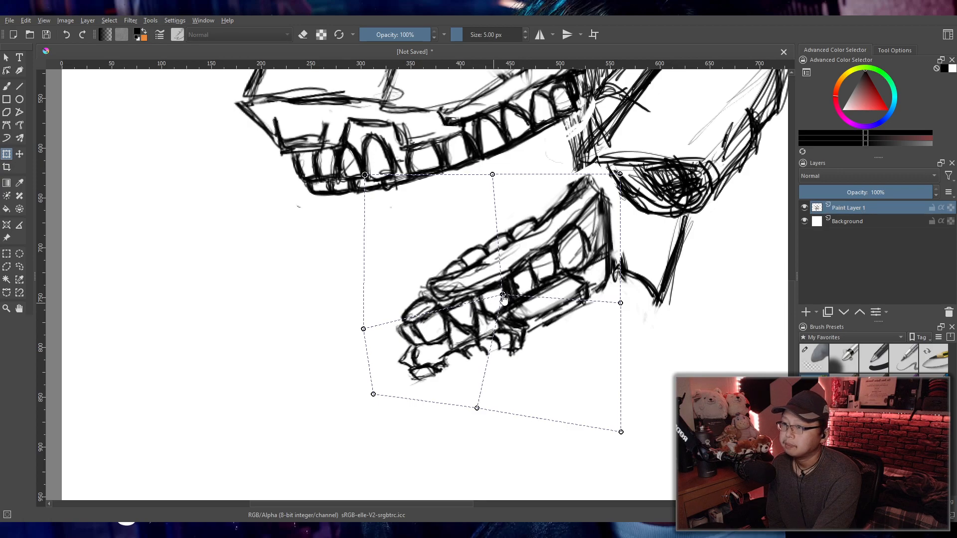
pyautogui.moveTo(621, 433); pyautogui.dragTo(648, 527)
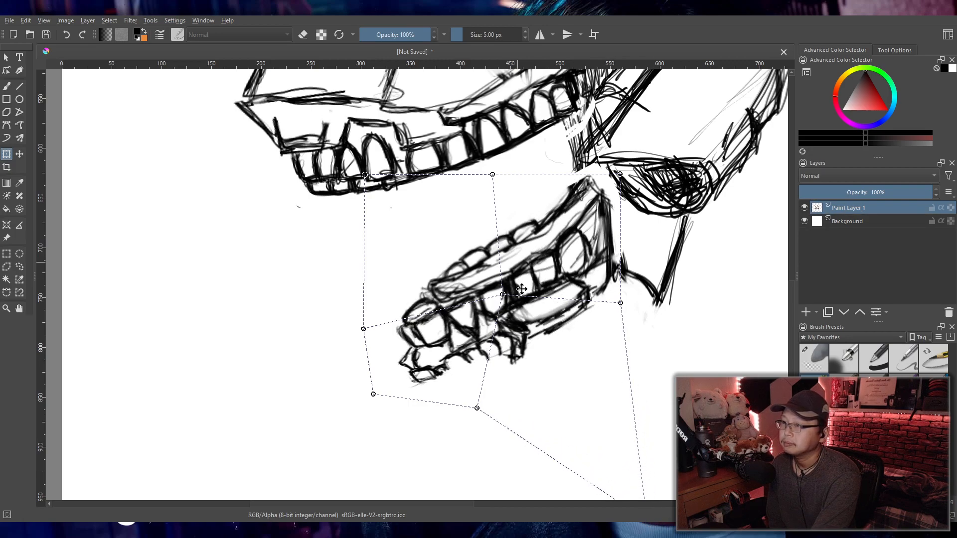
pyautogui.moveTo(519, 155); pyautogui.dragTo(498, 155)
pyautogui.moveTo(559, 246); pyautogui.dragTo(575, 242)
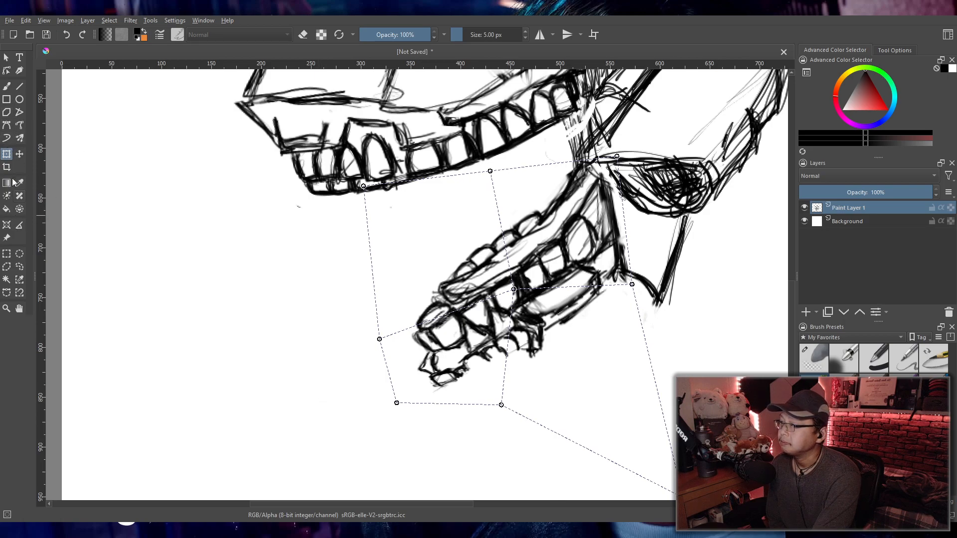
pyautogui.press('Return')
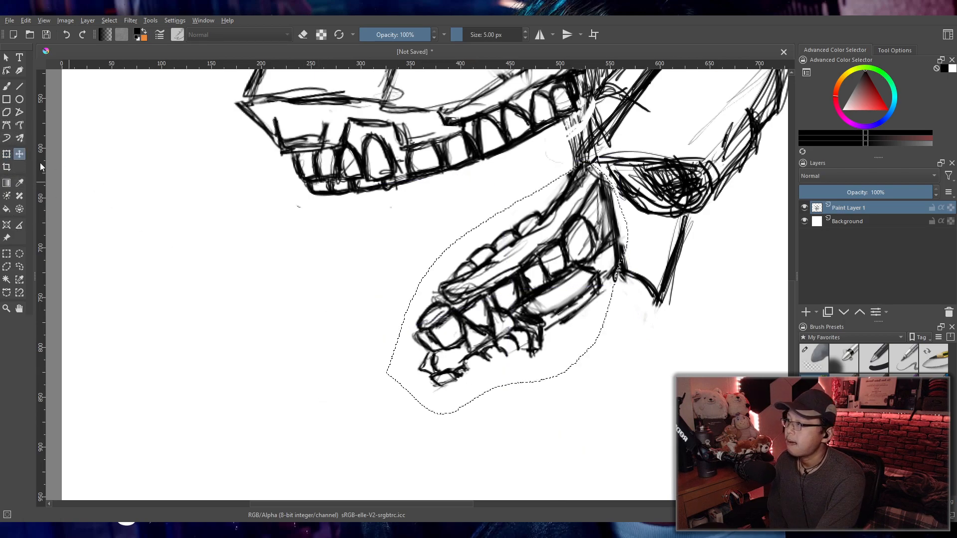
# - Scale the selected lower jaw down, tilt it slightly and reposition it beneath the hinge
pyautogui.moveTo(387, 415); pyautogui.dragTo(327, 449)
pyautogui.moveTo(501, 386); pyautogui.dragTo(512, 394)
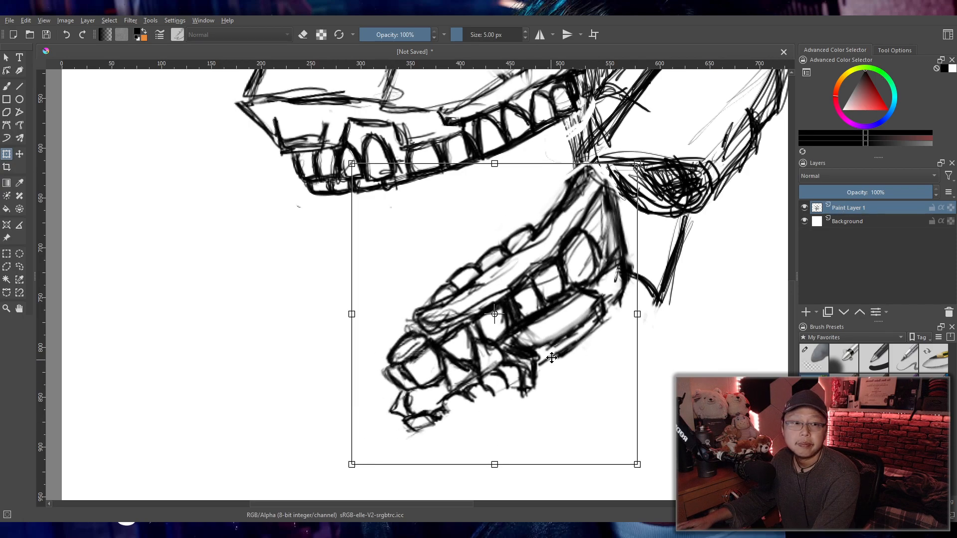
pyautogui.scroll(-2, 552, 360)
pyautogui.moveTo(551, 363); pyautogui.dragTo(537, 390)
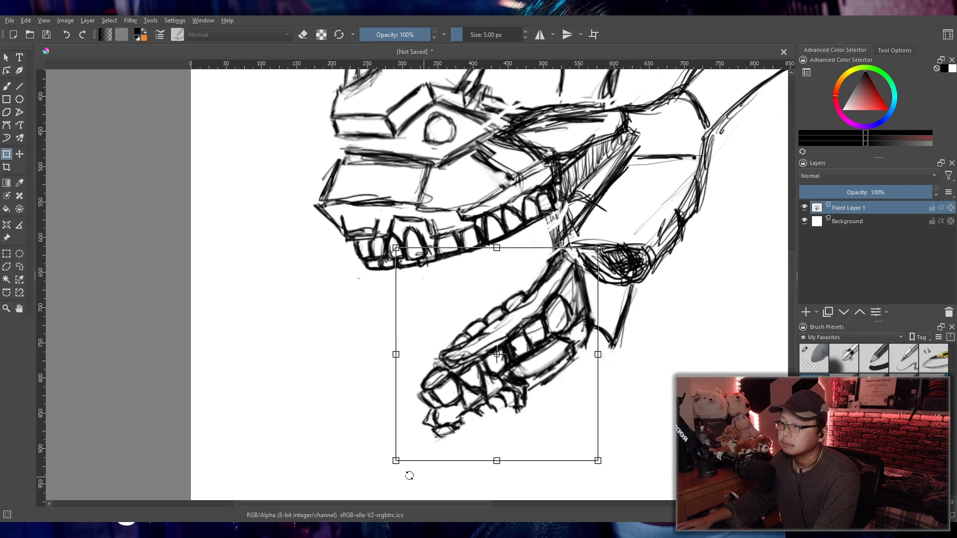
pyautogui.moveTo(394, 462); pyautogui.dragTo(431, 423)
pyautogui.moveTo(428, 427); pyautogui.dragTo(439, 437)
pyautogui.moveTo(579, 361); pyautogui.dragTo(583, 363)
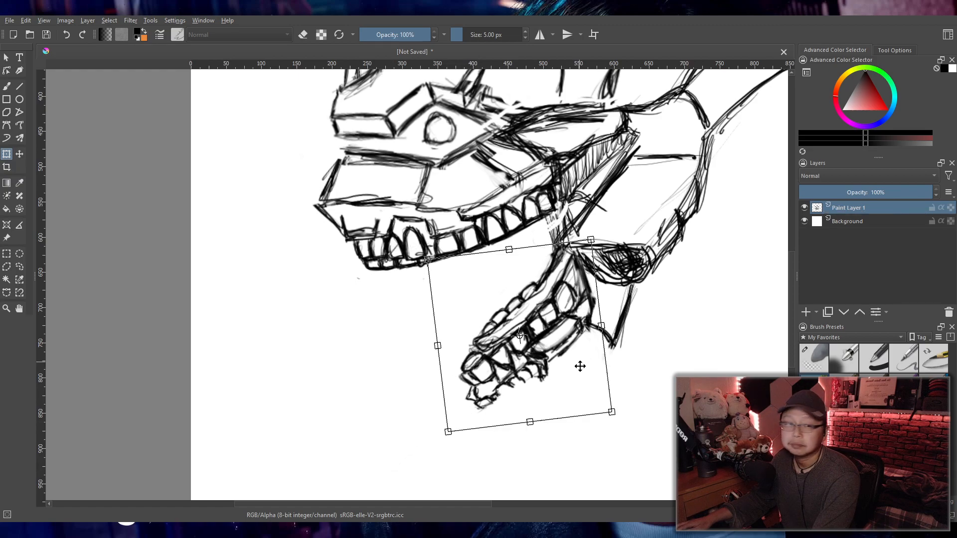
pyautogui.moveTo(558, 369); pyautogui.dragTo(541, 357)
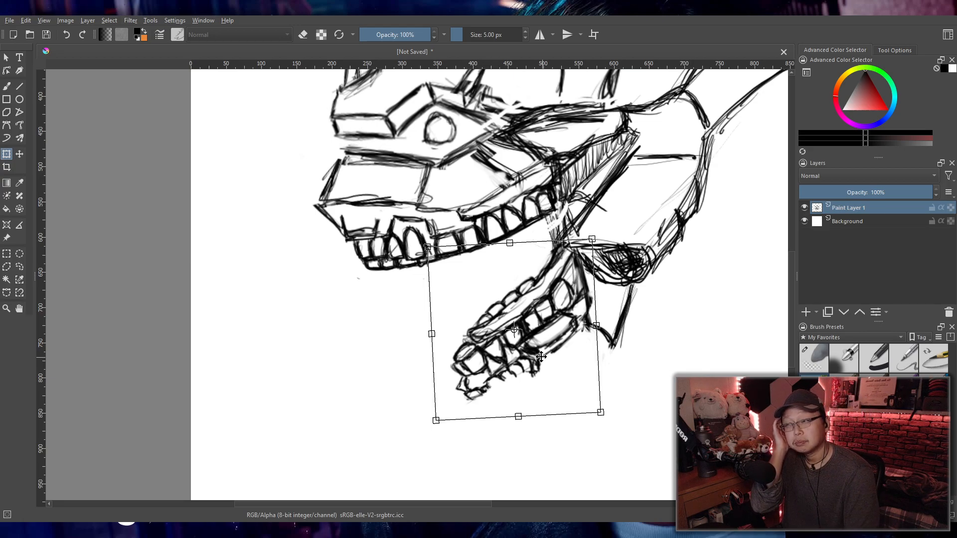
# - Refine the lower jaw's angle and placement at the hinge, shrink it slightly more, and apply the transform
pyautogui.moveTo(572, 230); pyautogui.dragTo(565, 220)
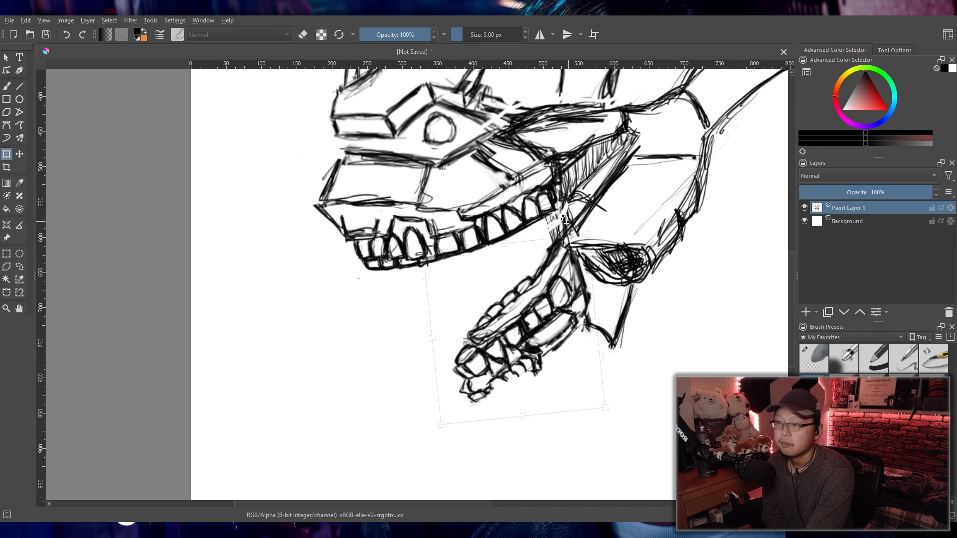
pyautogui.moveTo(558, 309); pyautogui.dragTo(556, 305)
pyautogui.moveTo(588, 361); pyautogui.dragTo(555, 338)
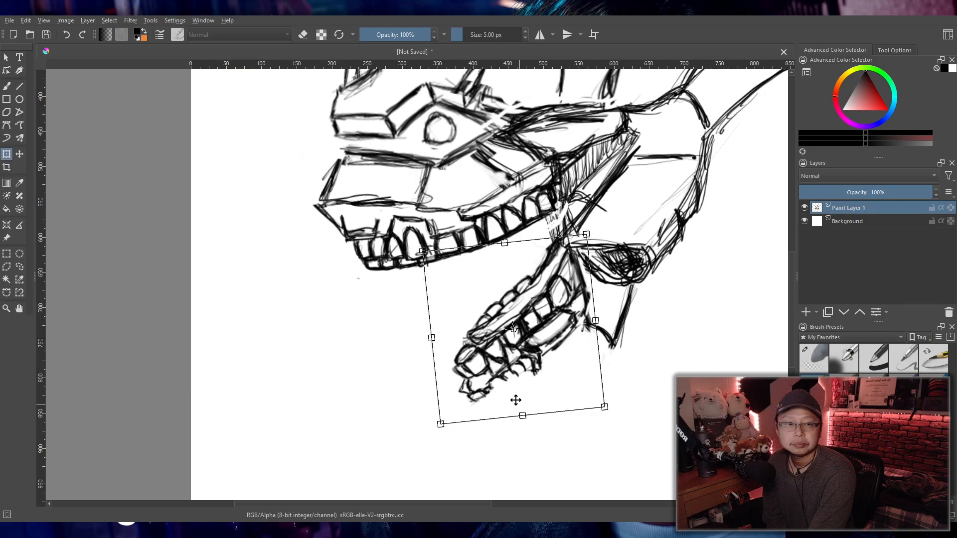
pyautogui.moveTo(518, 223); pyautogui.dragTo(521, 223)
pyautogui.moveTo(551, 329); pyautogui.dragTo(548, 328)
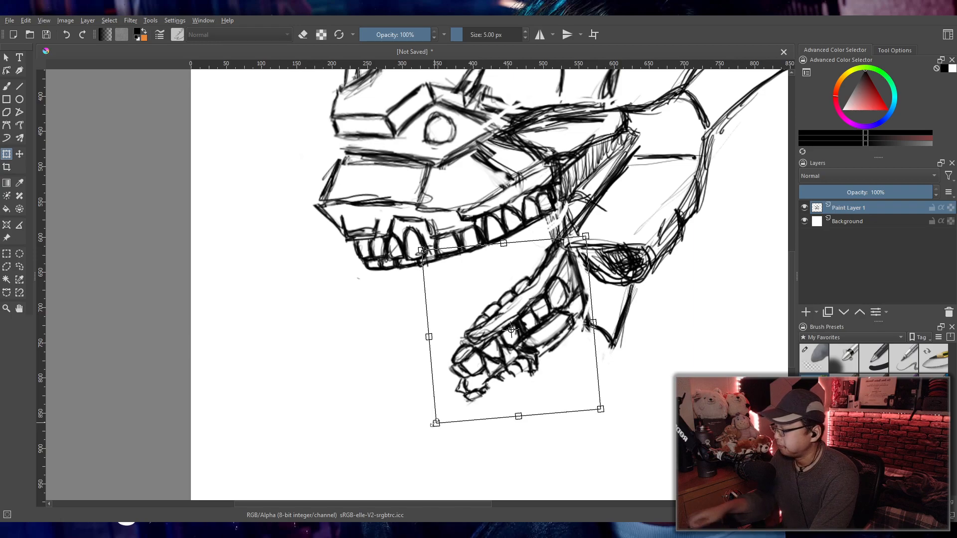
pyautogui.moveTo(434, 424); pyautogui.dragTo(442, 404)
pyautogui.moveTo(557, 277); pyautogui.dragTo(557, 275)
pyautogui.moveTo(540, 234); pyautogui.dragTo(543, 235)
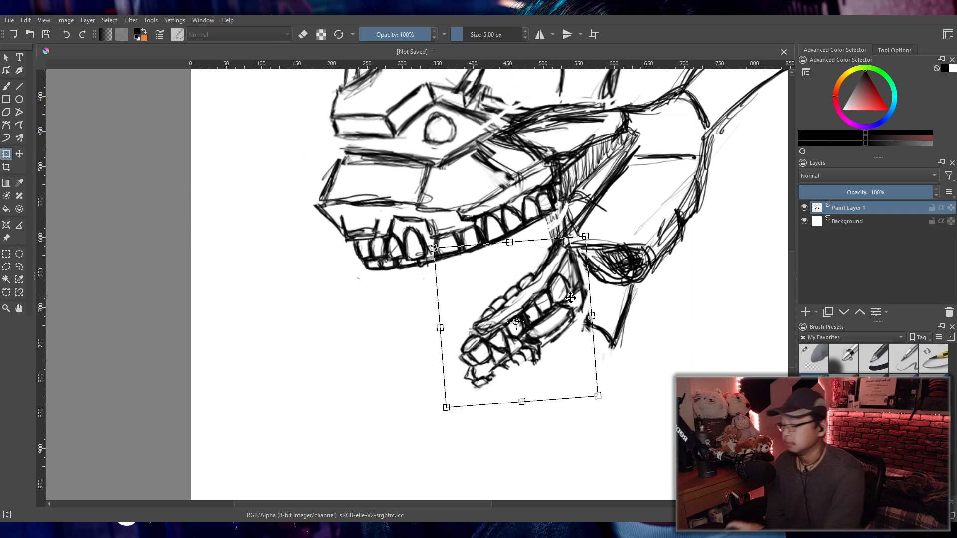
pyautogui.press('Return')
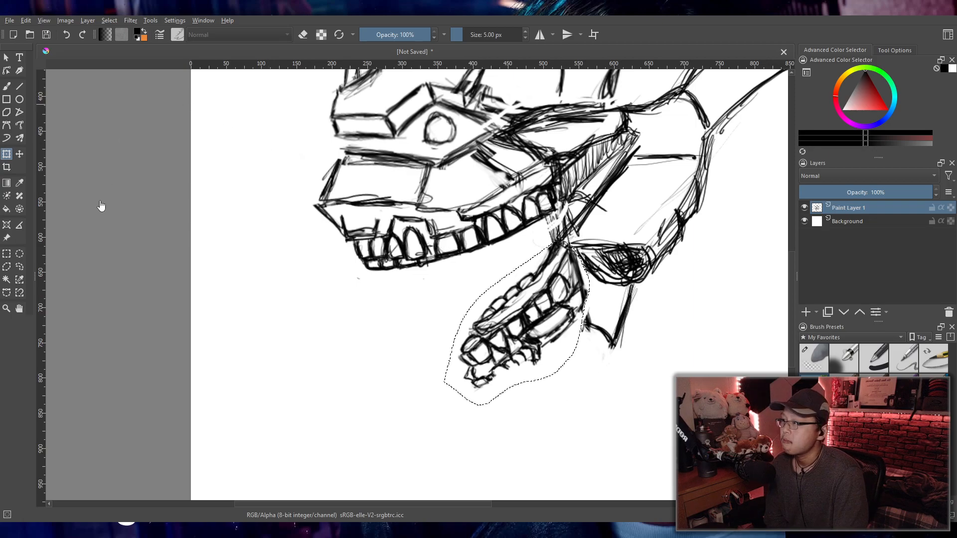
# - Select the upper teeth row and gum with a freehand outline, scale it down and begin rotating it into place
pyautogui.click(20, 265)
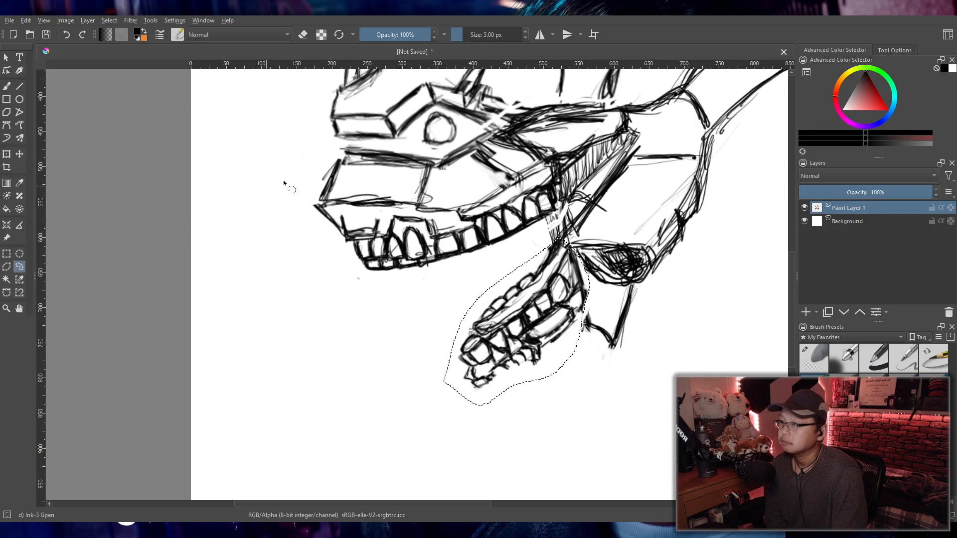
pyautogui.moveTo(322, 204)
pyautogui.mouseDown()
pyautogui.moveTo(343, 283)
pyautogui.moveTo(466, 277)
pyautogui.moveTo(536, 238)
pyautogui.moveTo(574, 201)
pyautogui.moveTo(571, 181)
pyautogui.moveTo(540, 175)
pyautogui.moveTo(432, 215)
pyautogui.moveTo(349, 205)
pyautogui.mouseUp()
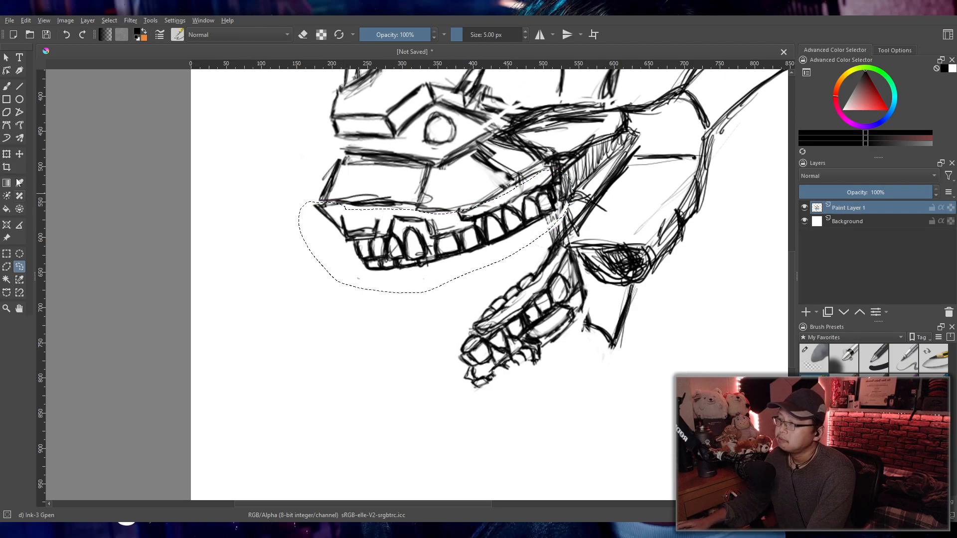
pyautogui.hotkey('ctrl', 't')
pyautogui.moveTo(298, 171); pyautogui.dragTo(321, 181)
pyautogui.moveTo(537, 166); pyautogui.dragTo(531, 159)
# - Fine-tune the upper teeth row's angle and size, and shift it back under the snout plate
pyautogui.moveTo(532, 246); pyautogui.dragTo(525, 234)
pyautogui.moveTo(458, 130); pyautogui.dragTo(464, 132)
pyautogui.moveTo(566, 222); pyautogui.dragTo(538, 223)
pyautogui.moveTo(530, 236); pyautogui.dragTo(540, 239)
pyautogui.moveTo(479, 247); pyautogui.dragTo(484, 246)
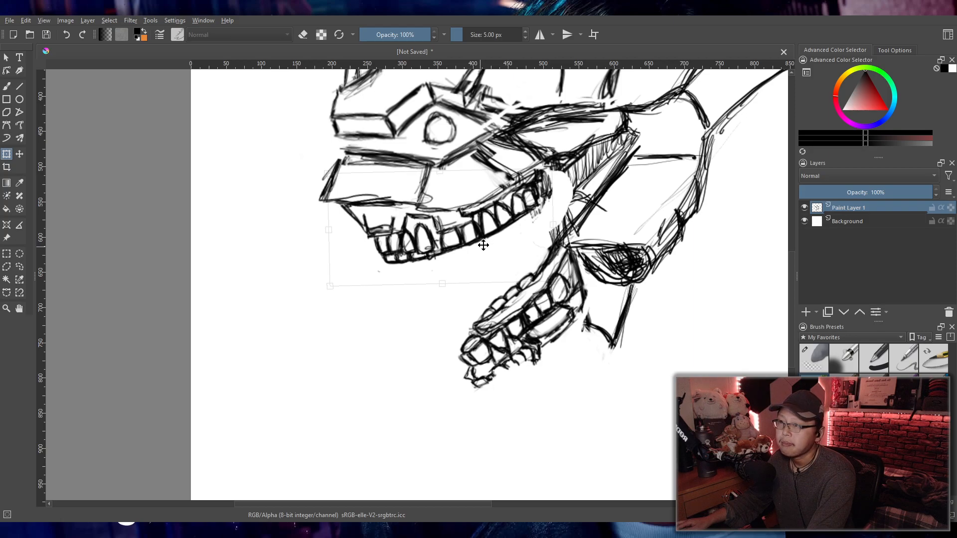
pyautogui.moveTo(483, 245); pyautogui.dragTo(489, 244)
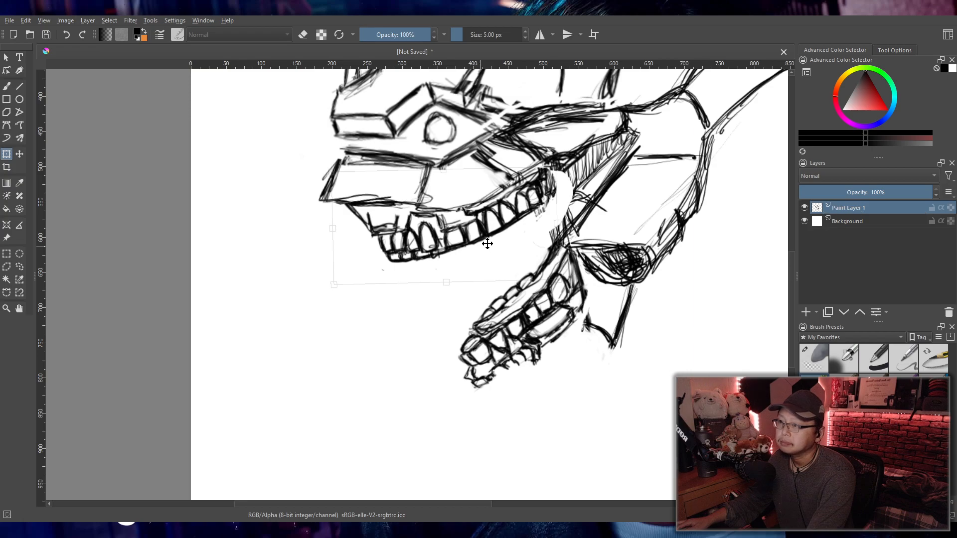
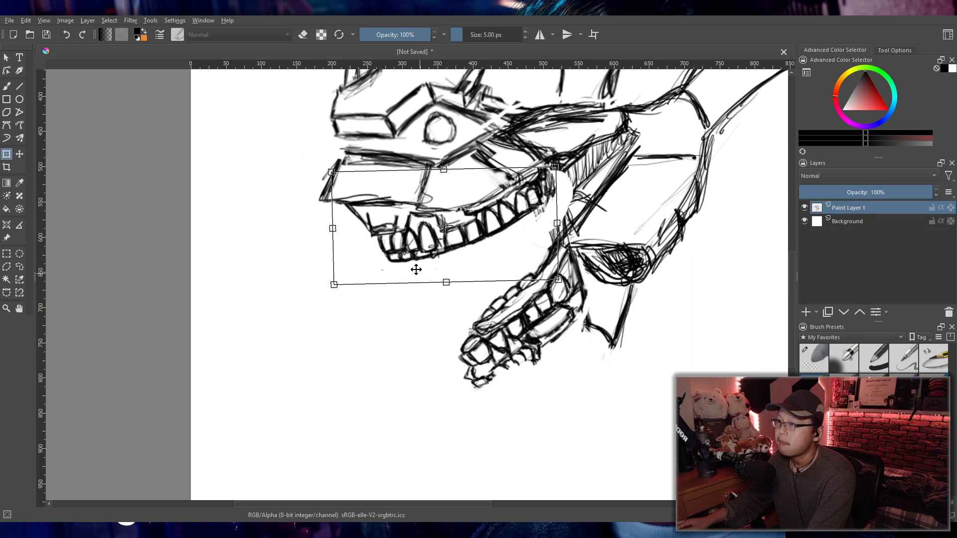
# - Select the gum band above the upper teeth with a freehand outline, stretch it forward to the snout's front corner, and apply
pyautogui.click(20, 267)
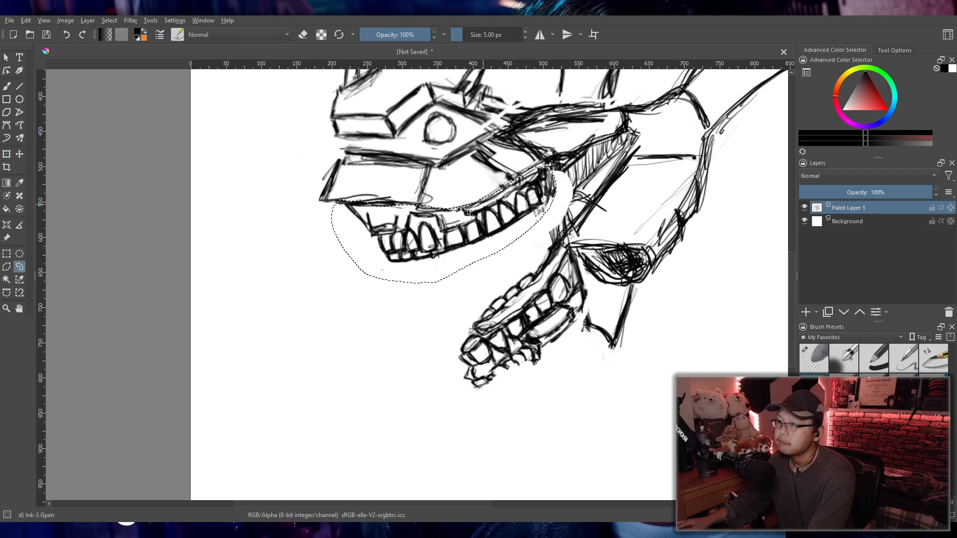
pyautogui.moveTo(543, 182)
pyautogui.mouseDown()
pyautogui.moveTo(474, 223)
pyautogui.moveTo(382, 238)
pyautogui.moveTo(355, 235)
pyautogui.moveTo(340, 201)
pyautogui.moveTo(439, 195)
pyautogui.moveTo(544, 177)
pyautogui.mouseUp()
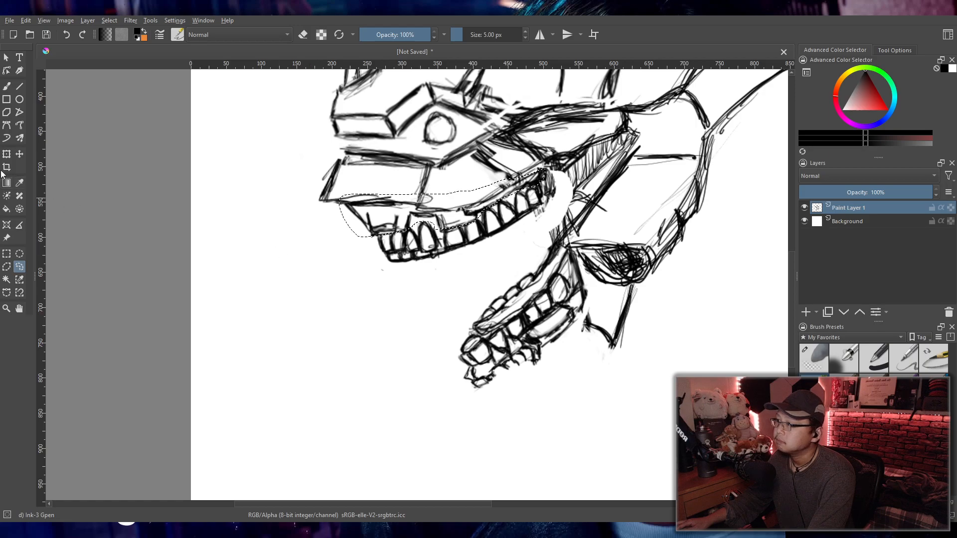
pyautogui.hotkey('ctrl', 't')
pyautogui.moveTo(339, 203); pyautogui.dragTo(318, 202)
pyautogui.scroll(-2, 421, 290)
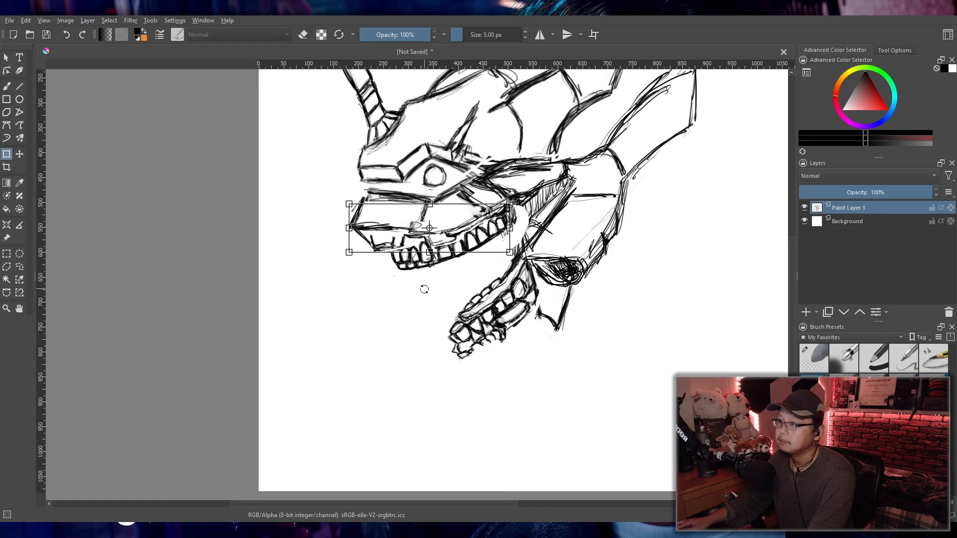
pyautogui.press('Return')
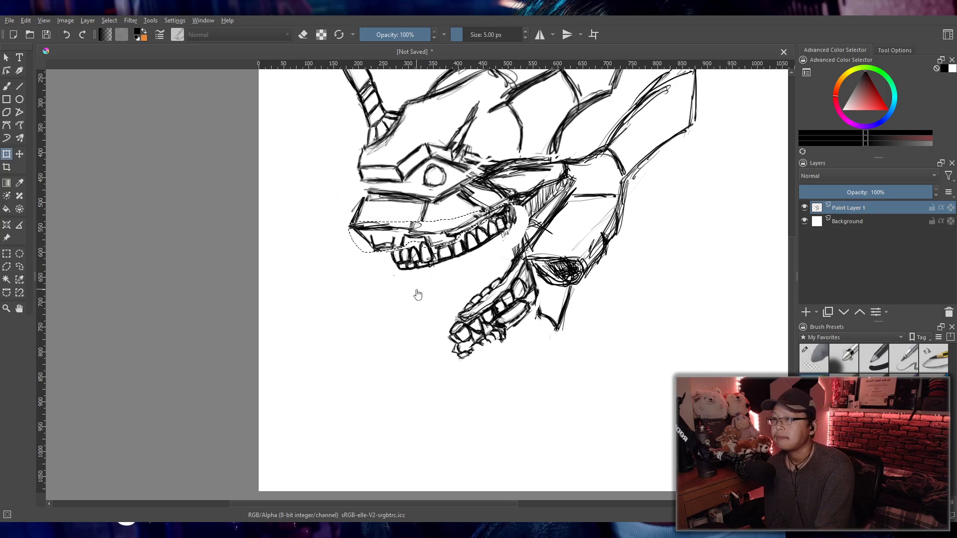
# - Replace the gum selection with a rectangular selection around the whole creature
pyautogui.scroll(-1, 455, 276)
pyautogui.moveTo(451, 277); pyautogui.dragTo(489, 301)
pyautogui.click(6, 255)
pyautogui.moveTo(369, 102)
pyautogui.mouseDown()
pyautogui.moveTo(480, 174)
pyautogui.moveTo(709, 410)
pyautogui.mouseUp()
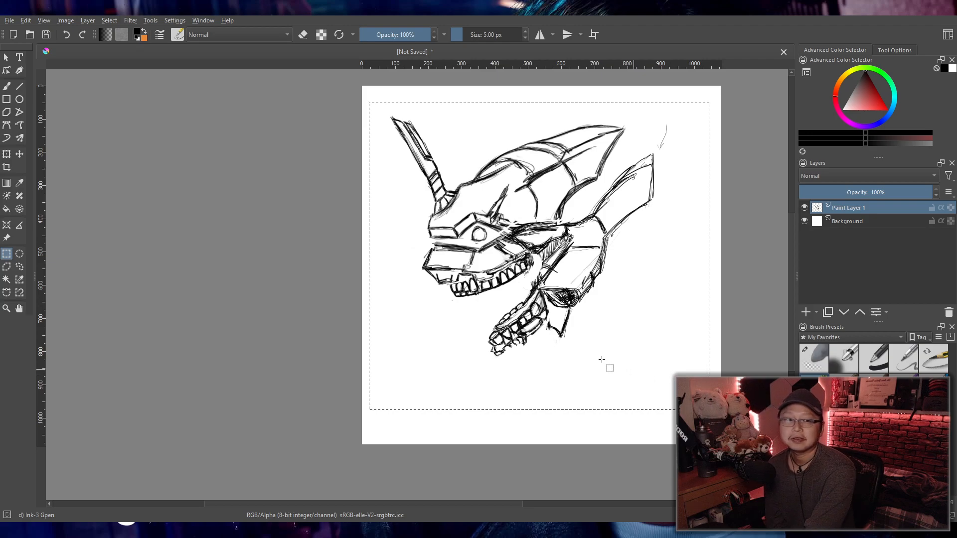
# - Examine the reshaped lower jaw and its hinge up close, comparing them with the rest of the head
pyautogui.scroll(1, 435, 206)
pyautogui.moveTo(557, 332); pyautogui.dragTo(545, 323)
pyautogui.moveTo(578, 409); pyautogui.dragTo(561, 360)
pyautogui.scroll(1, 564, 380)
pyautogui.scroll(-1, 541, 364)
pyautogui.scroll(1, 542, 369)
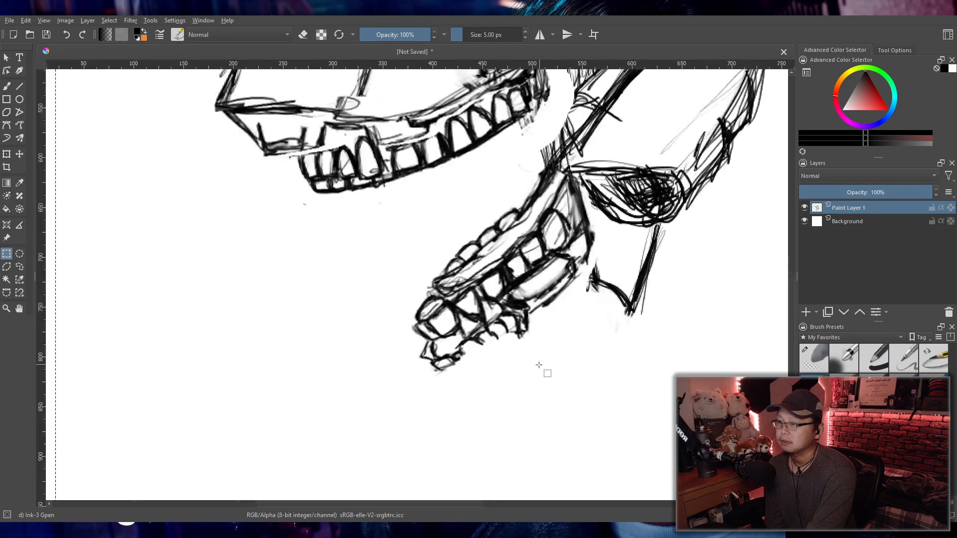
pyautogui.press('b')
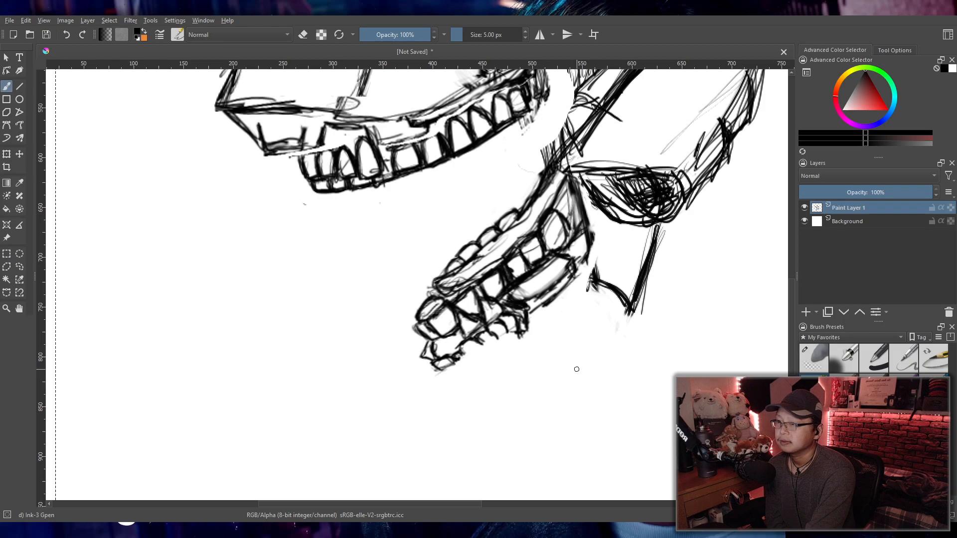
pyautogui.scroll(1, 575, 368)
pyautogui.moveTo(543, 349)
pyautogui.mouseDown()
pyautogui.moveTo(569, 336)
pyautogui.moveTo(547, 368)
pyautogui.mouseUp()
pyautogui.scroll(-2, 548, 357)
pyautogui.scroll(1, 554, 358)
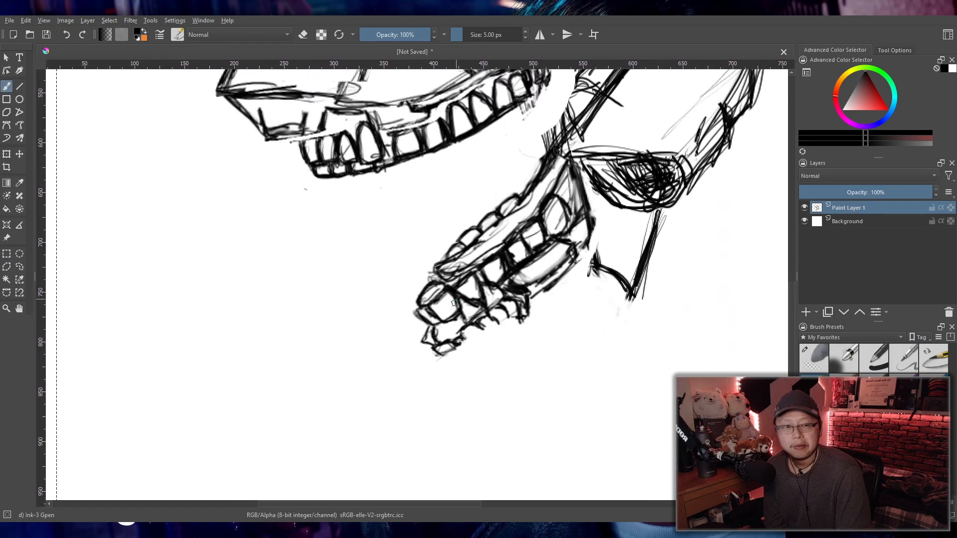
pyautogui.scroll(-4, 411, 347)
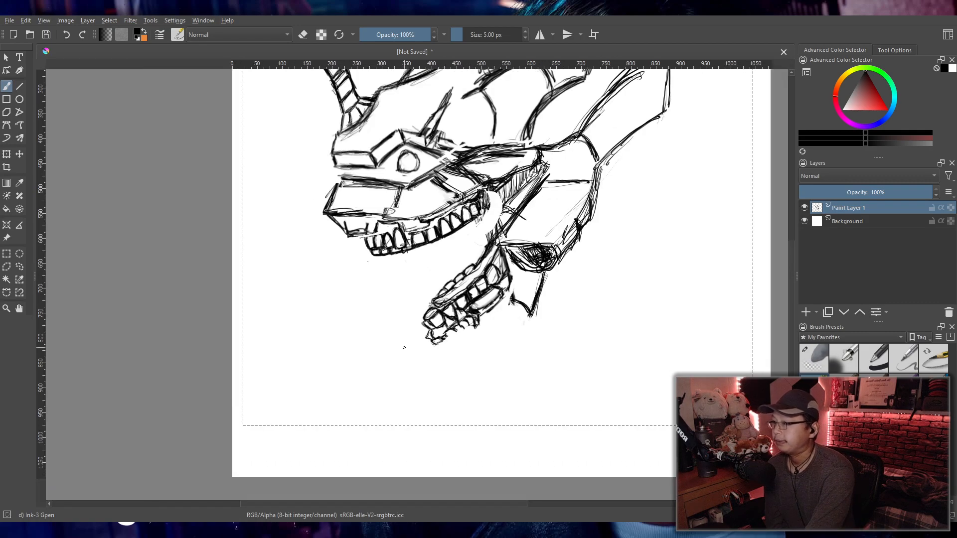
# - Replace the rectangular selection with one spanning the entire canvas
pyautogui.click(10, 254)
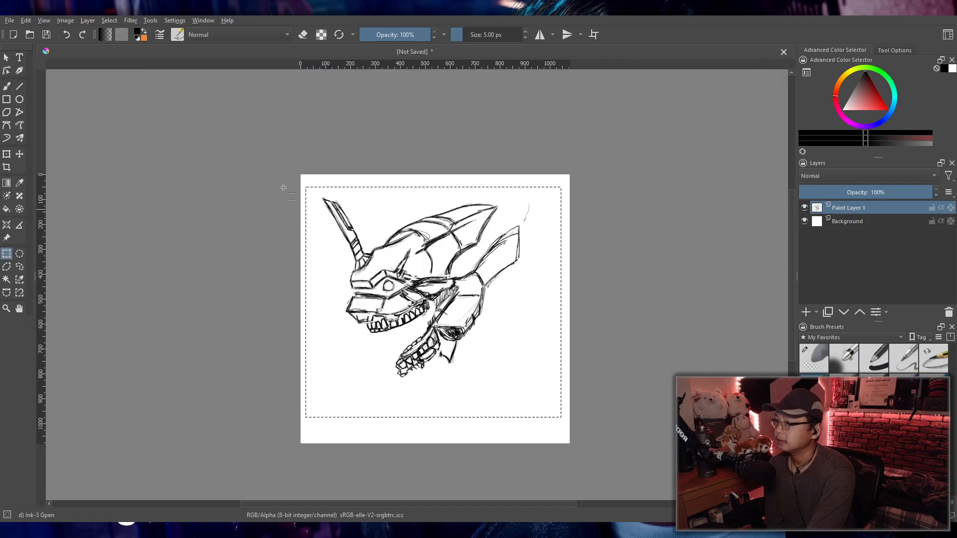
pyautogui.moveTo(301, 175)
pyautogui.mouseDown()
pyautogui.moveTo(552, 438)
pyautogui.moveTo(572, 439)
pyautogui.mouseUp()
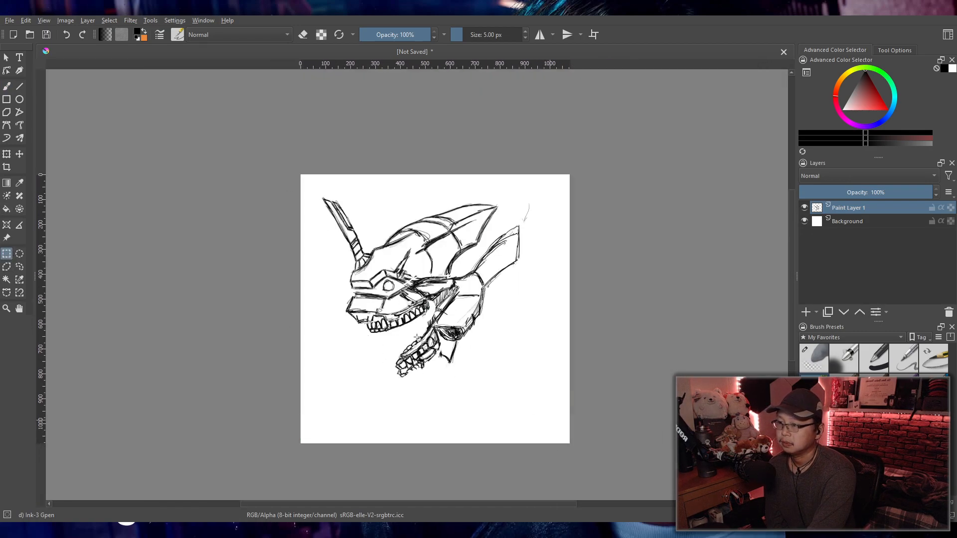
pyautogui.scroll(5, 447, 359)
pyautogui.moveTo(534, 349); pyautogui.dragTo(528, 321)
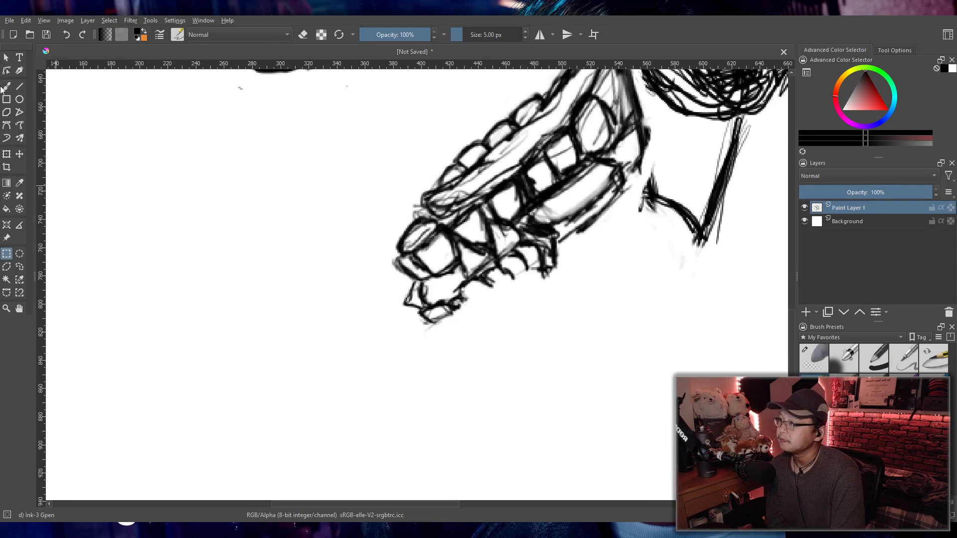
# - Brush repeated vertical strokes from the round cheek joint down to the front corner of the plate behind the jaw
pyautogui.click(7, 87)
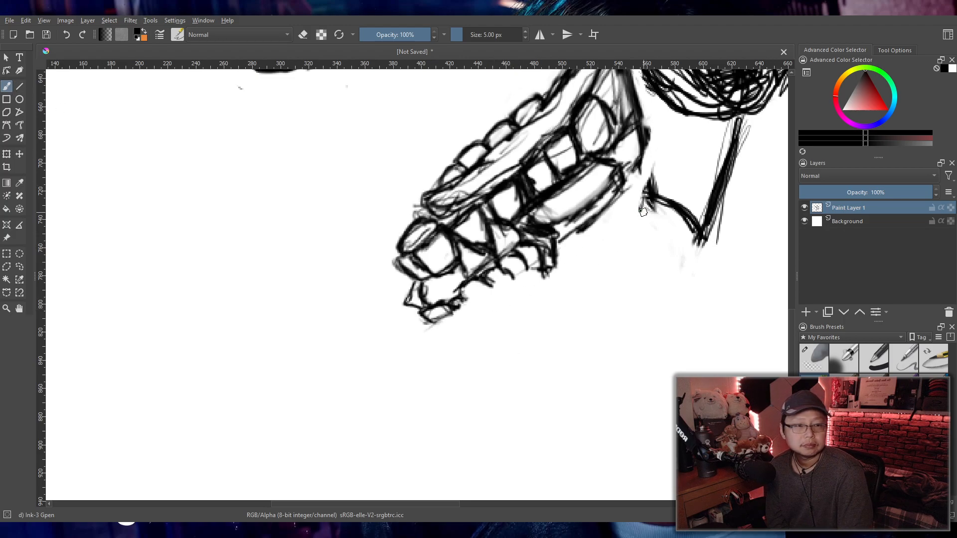
pyautogui.moveTo(643, 96); pyautogui.dragTo(644, 202)
pyautogui.moveTo(639, 137); pyautogui.dragTo(641, 199)
pyautogui.moveTo(646, 94); pyautogui.dragTo(648, 182)
pyautogui.moveTo(651, 127); pyautogui.dragTo(645, 197)
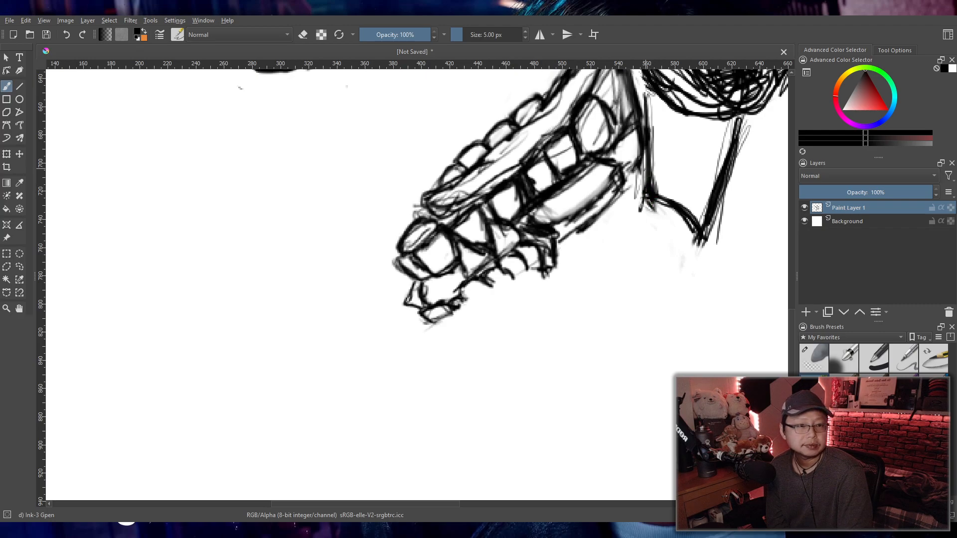
# - Sketch a narrow angular strip along the jaw's underside, from the rear plate's corner forward to the chin prongs
pyautogui.moveTo(643, 176)
pyautogui.mouseDown()
pyautogui.moveTo(627, 212)
pyautogui.moveTo(607, 210)
pyautogui.moveTo(572, 232)
pyautogui.mouseUp()
pyautogui.moveTo(606, 216); pyautogui.dragTo(566, 243)
pyautogui.moveTo(625, 180); pyautogui.dragTo(603, 214)
pyautogui.moveTo(629, 186); pyautogui.dragTo(624, 214)
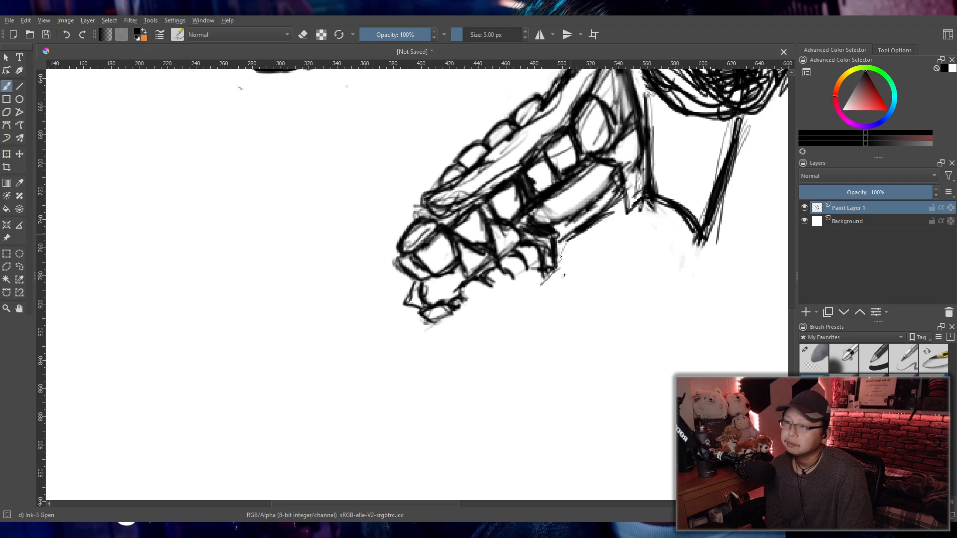
pyautogui.moveTo(583, 257); pyautogui.dragTo(628, 211)
pyautogui.moveTo(559, 272)
pyautogui.mouseDown()
pyautogui.moveTo(630, 215)
pyautogui.moveTo(562, 270)
pyautogui.mouseUp()
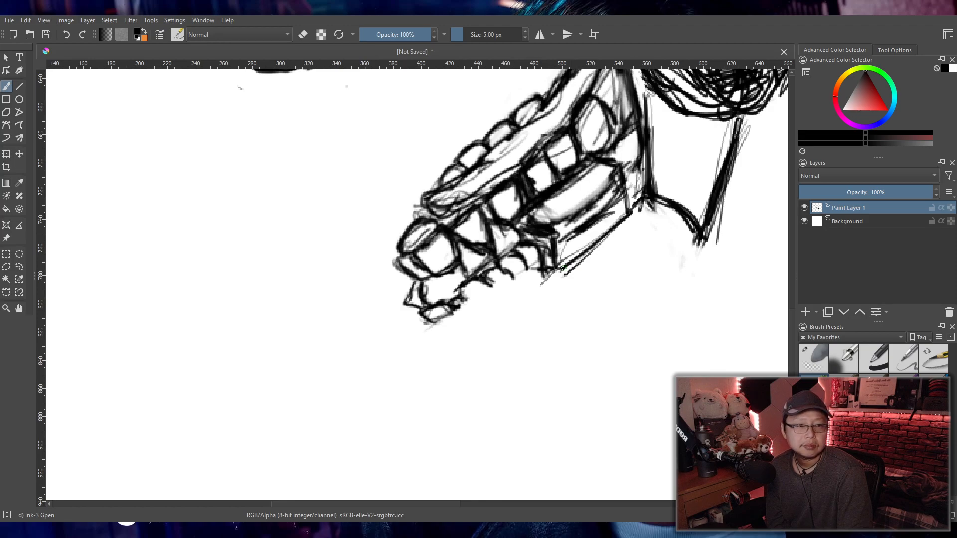
# - Draw a bold outline running diagonally forward from the prongs, dropping vertically, and curving forward to a low tip
pyautogui.moveTo(561, 280); pyautogui.dragTo(486, 354)
pyautogui.moveTo(560, 281); pyautogui.dragTo(508, 331)
pyautogui.moveTo(561, 280)
pyautogui.mouseDown()
pyautogui.moveTo(468, 360)
pyautogui.moveTo(470, 432)
pyautogui.moveTo(459, 355)
pyautogui.moveTo(467, 428)
pyautogui.mouseUp()
pyautogui.moveTo(462, 370); pyautogui.dragTo(469, 430)
pyautogui.moveTo(467, 385)
pyautogui.mouseDown()
pyautogui.moveTo(460, 439)
pyautogui.moveTo(414, 484)
pyautogui.mouseUp()
pyautogui.moveTo(464, 430); pyautogui.dragTo(402, 487)
pyautogui.moveTo(459, 426); pyautogui.dragTo(418, 469)
# - Draw a small curled hook below the chin block and a straight front edge descending from it
pyautogui.moveTo(387, 314)
pyautogui.mouseDown()
pyautogui.moveTo(411, 324)
pyautogui.moveTo(393, 315)
pyautogui.moveTo(386, 341)
pyautogui.moveTo(427, 338)
pyautogui.mouseUp()
pyautogui.moveTo(381, 314)
pyautogui.mouseDown()
pyautogui.moveTo(421, 344)
pyautogui.moveTo(433, 331)
pyautogui.moveTo(402, 324)
pyautogui.moveTo(399, 331)
pyautogui.moveTo(429, 337)
pyautogui.mouseUp()
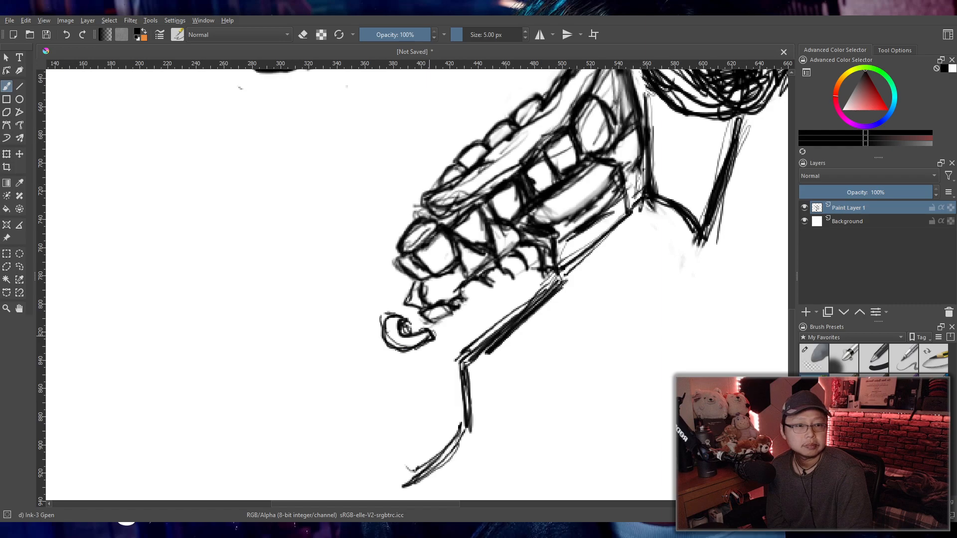
pyautogui.moveTo(377, 325)
pyautogui.mouseDown()
pyautogui.moveTo(400, 420)
pyautogui.moveTo(395, 399)
pyautogui.mouseUp()
pyautogui.moveTo(398, 432)
pyautogui.mouseDown()
pyautogui.moveTo(419, 418)
pyautogui.moveTo(393, 423)
pyautogui.moveTo(394, 432)
pyautogui.moveTo(443, 394)
pyautogui.moveTo(407, 431)
pyautogui.mouseUp()
pyautogui.moveTo(435, 346); pyautogui.dragTo(429, 414)
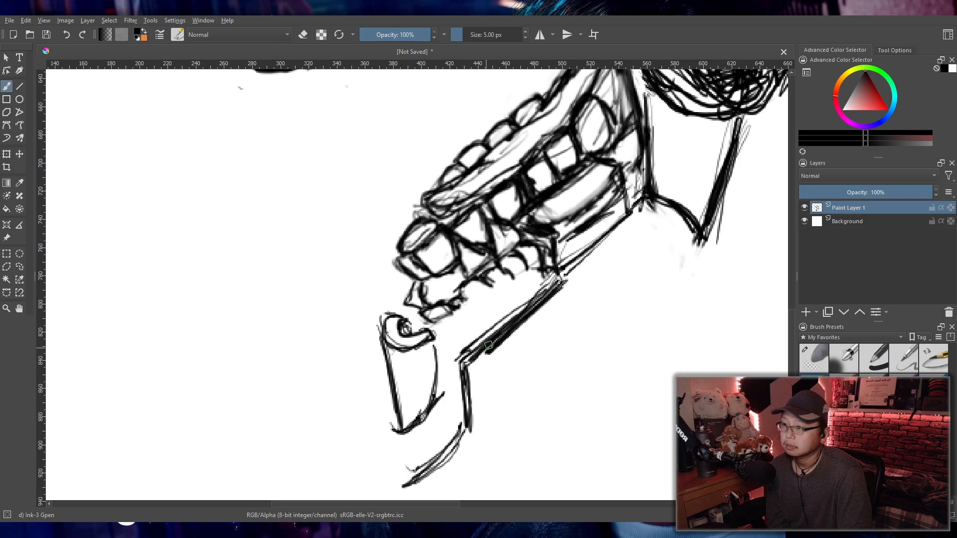
pyautogui.hotkey('ctrl', 'z')
pyautogui.keyDown('ctrl'); pyautogui.click(438, 425); pyautogui.keyUp('ctrl')
pyautogui.hotkey('ctrl', 'z')
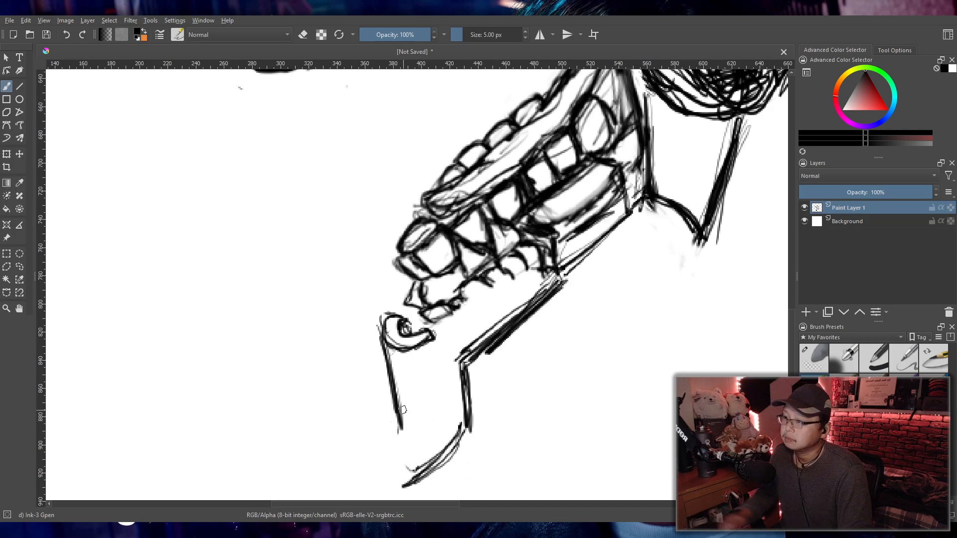
# - Extend the chin piece's front edge down to the low tip, add a parallel rear edge, and darken the outline and hook
pyautogui.moveTo(387, 347); pyautogui.dragTo(405, 475)
pyautogui.moveTo(396, 407); pyautogui.dragTo(405, 478)
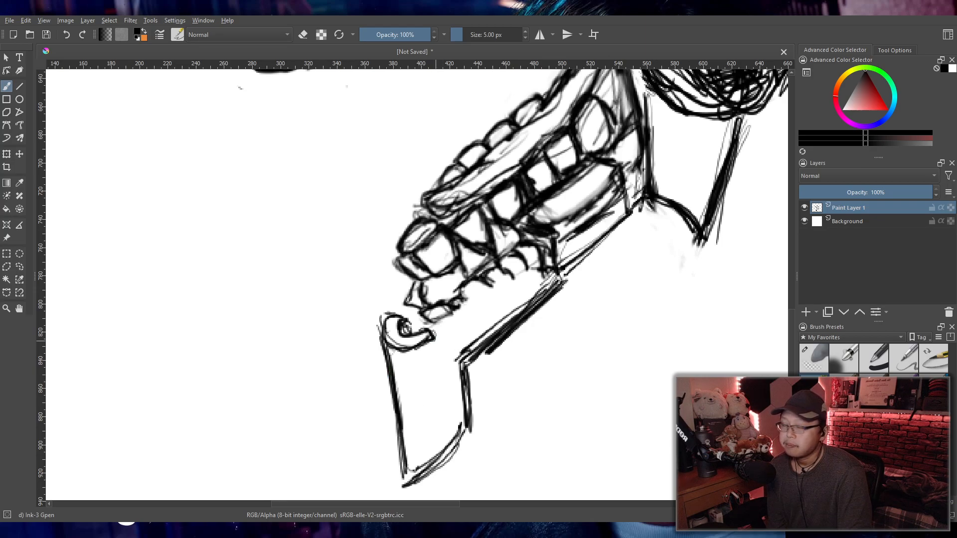
pyautogui.moveTo(431, 341); pyautogui.dragTo(441, 458)
pyautogui.moveTo(384, 339); pyautogui.dragTo(409, 474)
pyautogui.moveTo(387, 353)
pyautogui.mouseDown()
pyautogui.moveTo(383, 319)
pyautogui.moveTo(405, 320)
pyautogui.mouseUp()
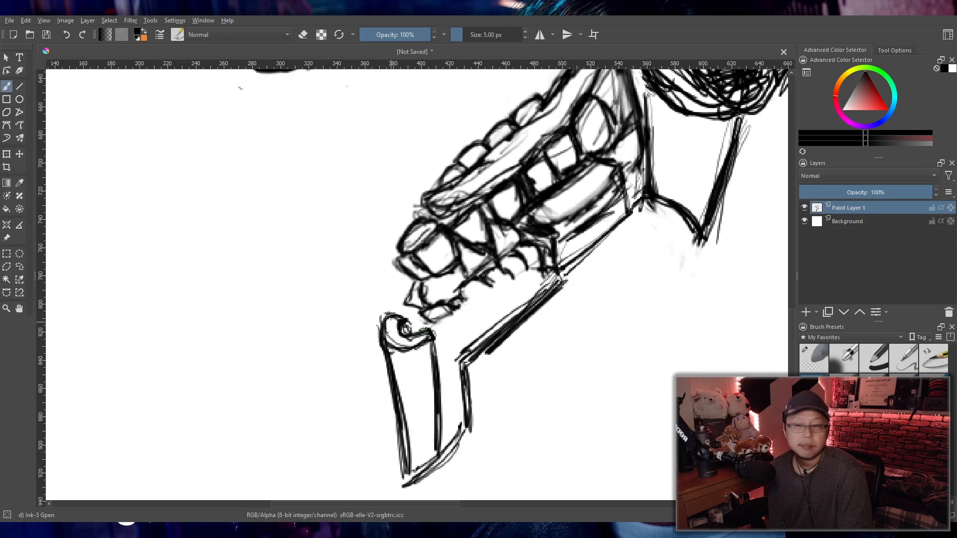
# - Thicken the front contour of the chin block and add a small pointed link between it and the curled hook
pyautogui.moveTo(412, 278); pyautogui.dragTo(405, 293)
pyautogui.moveTo(410, 279); pyautogui.dragTo(402, 309)
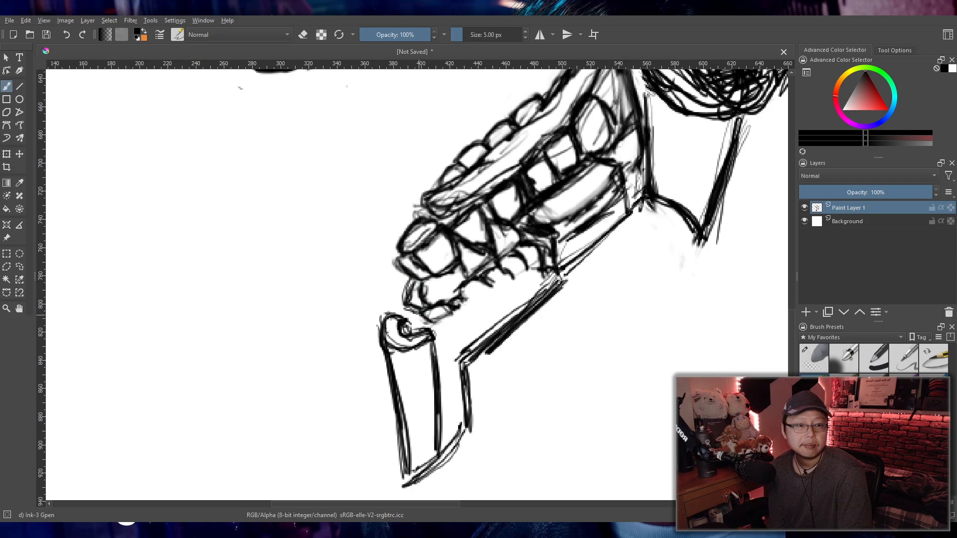
pyautogui.moveTo(420, 323); pyautogui.dragTo(441, 329)
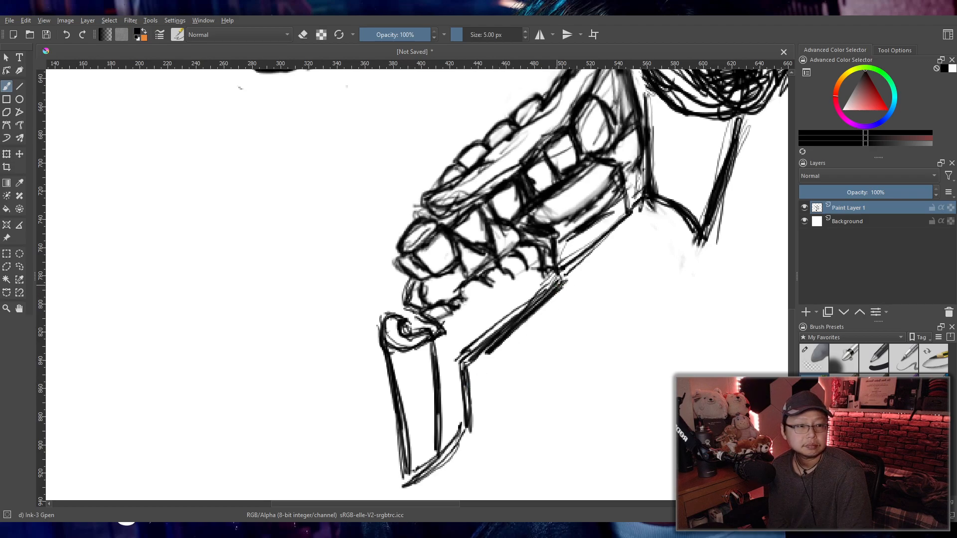
# - Sketch a large plate below the jaw with a slanted front seam and a lower edge reaching the rear plate's tip
pyautogui.moveTo(563, 275)
pyautogui.mouseDown()
pyautogui.moveTo(591, 350)
pyautogui.moveTo(694, 238)
pyautogui.moveTo(588, 352)
pyautogui.mouseUp()
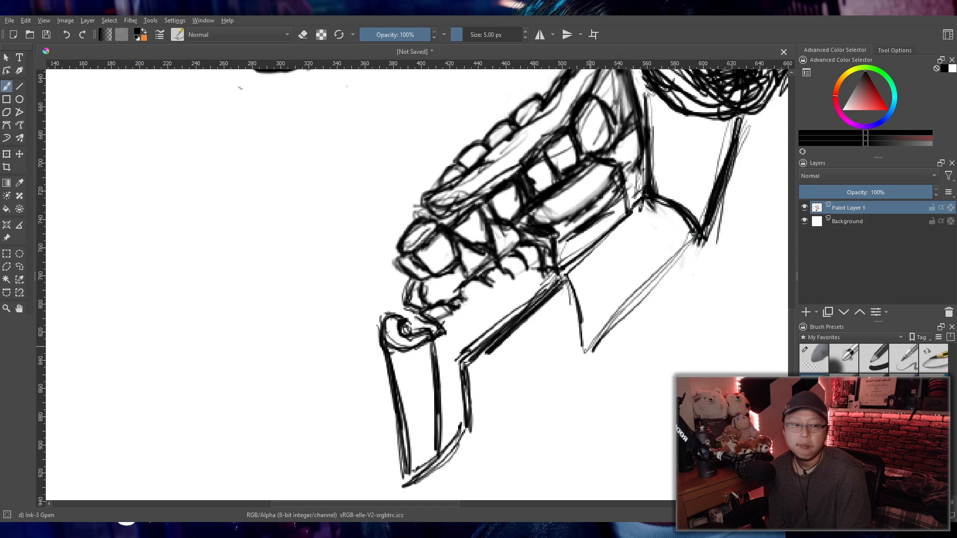
pyautogui.moveTo(697, 238); pyautogui.dragTo(583, 354)
pyautogui.moveTo(663, 288); pyautogui.dragTo(590, 351)
pyautogui.moveTo(564, 280); pyautogui.dragTo(583, 349)
pyautogui.moveTo(564, 281); pyautogui.dragTo(580, 365)
pyautogui.moveTo(612, 333); pyautogui.dragTo(583, 358)
# - Darken the plate's lower edge, extend it forward and downward, erase the excess strokes into one curve, and return to the ink brush
pyautogui.moveTo(707, 234); pyautogui.dragTo(547, 398)
pyautogui.moveTo(578, 369)
pyautogui.mouseDown()
pyautogui.moveTo(515, 451)
pyautogui.moveTo(479, 463)
pyautogui.moveTo(502, 460)
pyautogui.mouseUp()
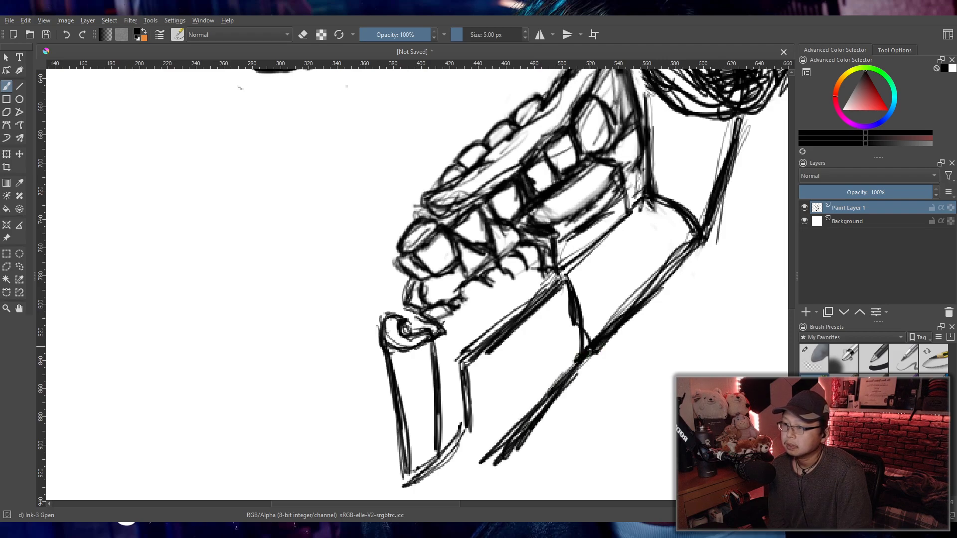
pyautogui.moveTo(573, 364)
pyautogui.mouseDown()
pyautogui.moveTo(501, 450)
pyautogui.moveTo(493, 487)
pyautogui.mouseUp()
pyautogui.click(809, 357)
pyautogui.moveTo(533, 402); pyautogui.dragTo(491, 434)
pyautogui.moveTo(531, 464); pyautogui.dragTo(573, 371)
pyautogui.click(813, 383)
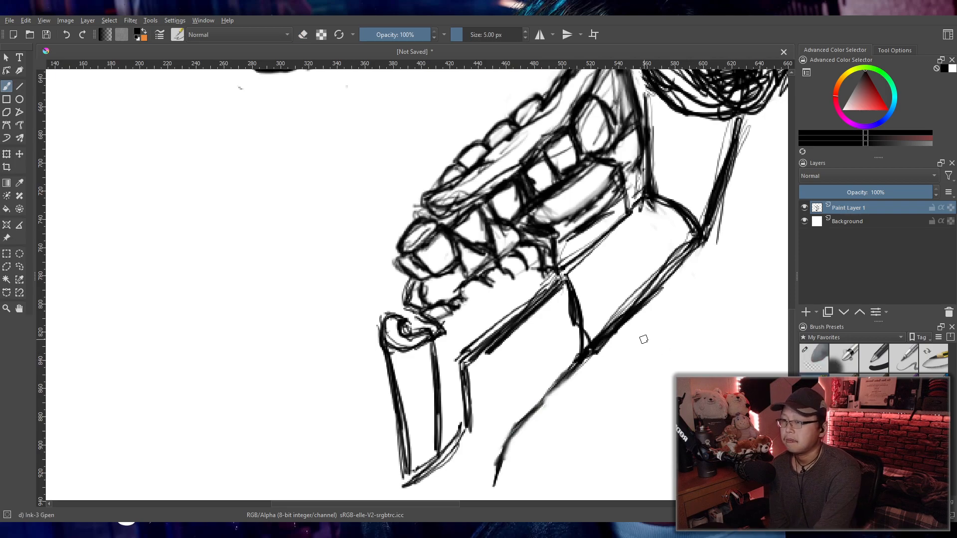
# - Thicken the outer contour of the lower jaw plate and sketch a short slanted edge closing its lower end
pyautogui.moveTo(550, 439); pyautogui.dragTo(582, 333)
pyautogui.scroll(-1, 582, 332)
pyautogui.scroll(1, 581, 332)
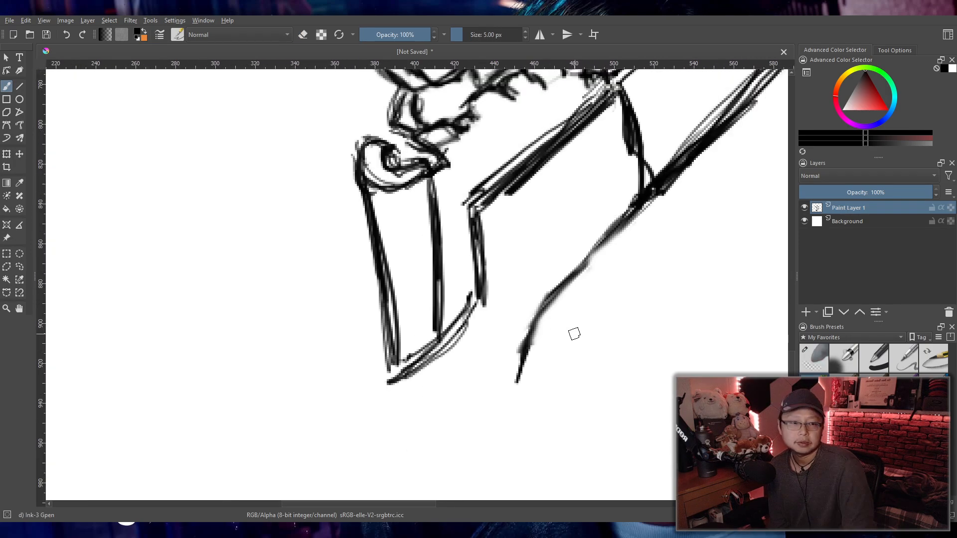
pyautogui.moveTo(651, 197)
pyautogui.mouseDown()
pyautogui.moveTo(596, 243)
pyautogui.moveTo(527, 344)
pyautogui.moveTo(509, 395)
pyautogui.mouseUp()
pyautogui.moveTo(476, 295)
pyautogui.mouseDown()
pyautogui.moveTo(448, 360)
pyautogui.moveTo(518, 378)
pyautogui.mouseUp()
pyautogui.moveTo(459, 339); pyautogui.dragTo(516, 380)
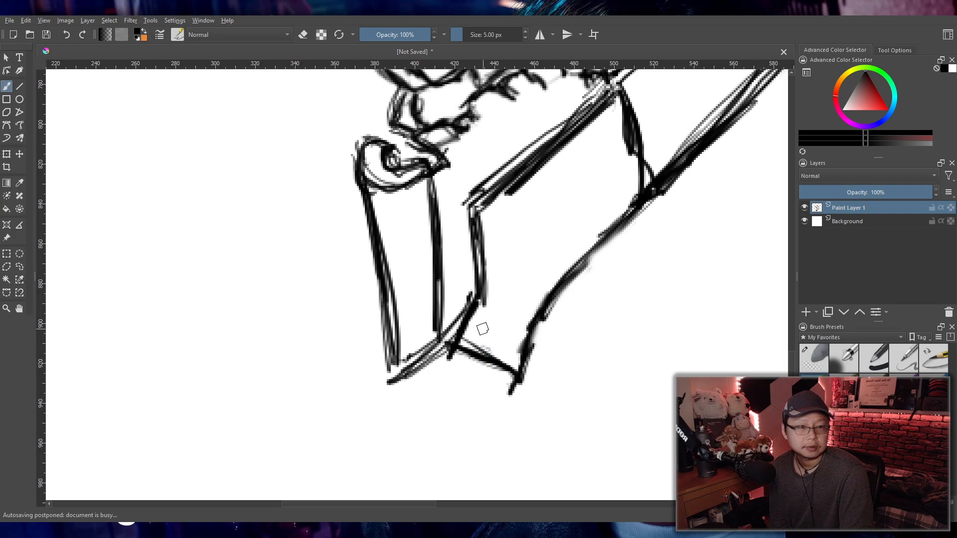
# - Redraw the jaw plate's closing edge higher up as a bold slanted line meeting the outer contour
pyautogui.moveTo(468, 318); pyautogui.dragTo(520, 359)
pyautogui.moveTo(466, 324)
pyautogui.mouseDown()
pyautogui.moveTo(519, 366)
pyautogui.moveTo(522, 353)
pyautogui.mouseUp()
pyautogui.click(814, 358)
pyautogui.moveTo(470, 368)
pyautogui.mouseDown()
pyautogui.moveTo(457, 352)
pyautogui.moveTo(523, 385)
pyautogui.mouseUp()
pyautogui.click(813, 385)
pyautogui.moveTo(469, 319); pyautogui.dragTo(524, 374)
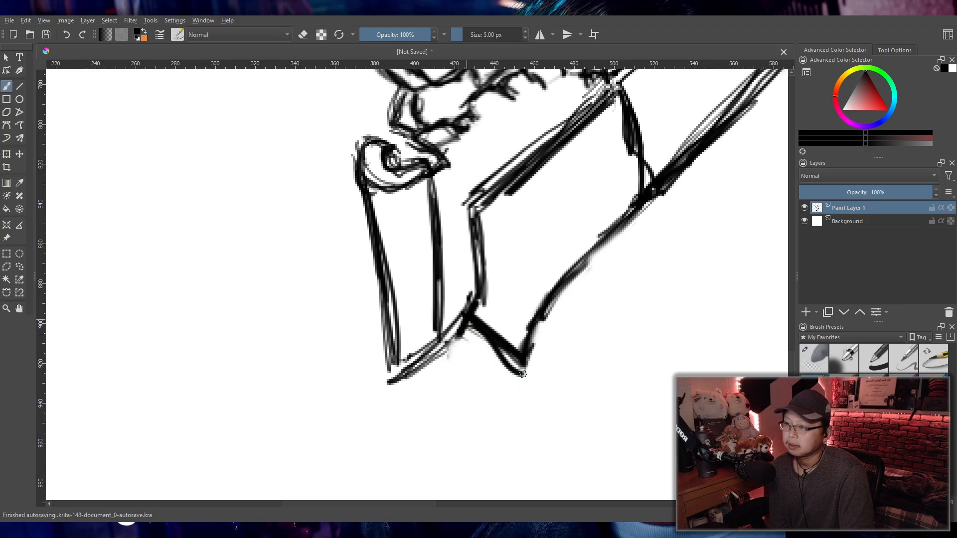
# - Darken the curved edge beneath the chin's front plate and draw the front side of the chin extension downward
pyautogui.moveTo(463, 317); pyautogui.dragTo(368, 385)
pyautogui.moveTo(454, 327)
pyautogui.mouseDown()
pyautogui.moveTo(397, 377)
pyautogui.moveTo(393, 352)
pyautogui.moveTo(467, 332)
pyautogui.moveTo(377, 380)
pyautogui.mouseUp()
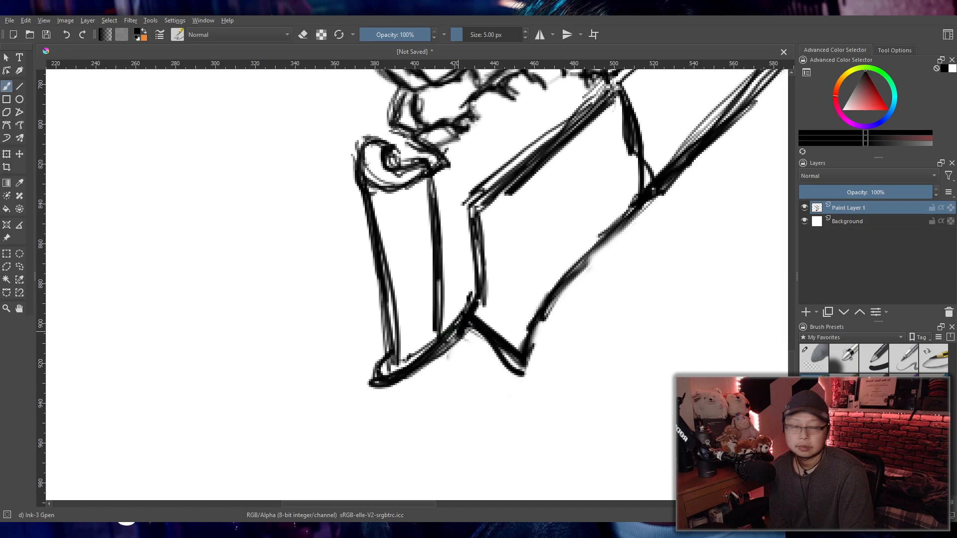
pyautogui.moveTo(375, 393); pyautogui.dragTo(373, 492)
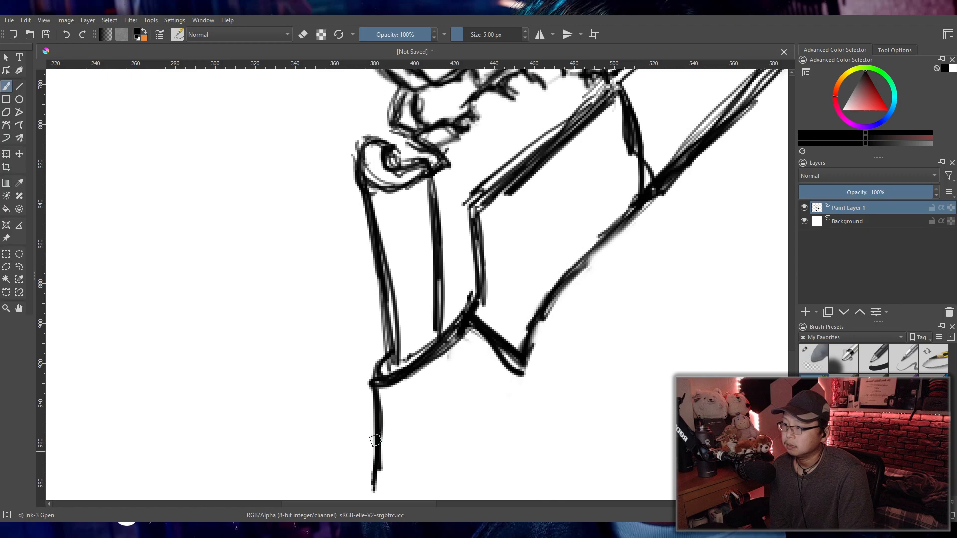
pyautogui.scroll(-3, 440, 447)
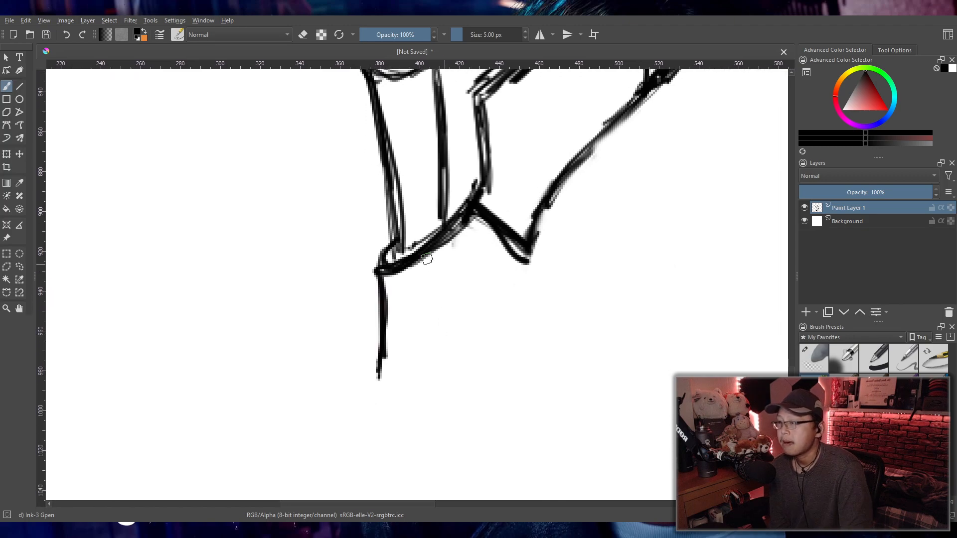
pyautogui.moveTo(391, 247)
pyautogui.mouseDown()
pyautogui.moveTo(377, 305)
pyautogui.moveTo(373, 378)
pyautogui.mouseUp()
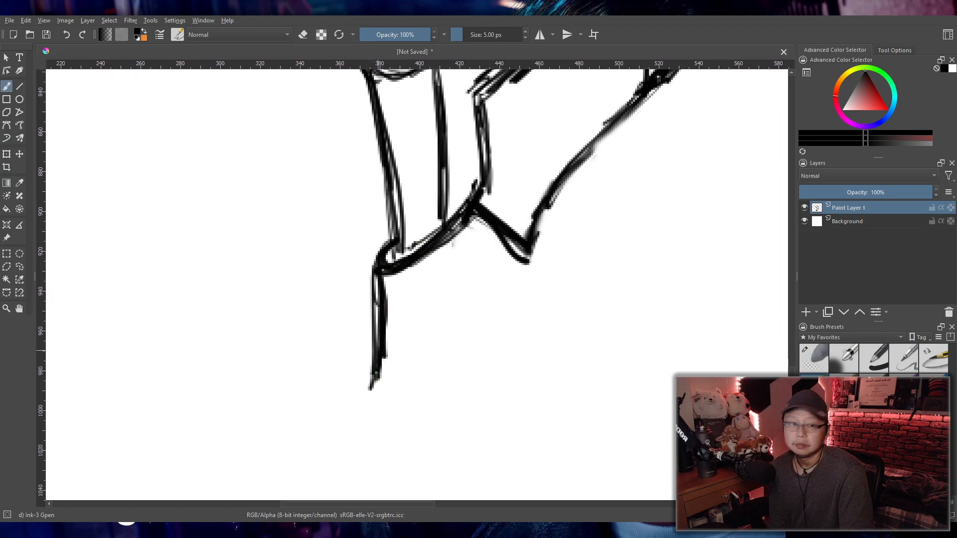
# - Close the chin extension with bottom and rear edges, and add a small block at its tip
pyautogui.moveTo(377, 411); pyautogui.dragTo(448, 415)
pyautogui.moveTo(368, 399)
pyautogui.mouseDown()
pyautogui.moveTo(456, 412)
pyautogui.moveTo(538, 240)
pyautogui.moveTo(464, 419)
pyautogui.moveTo(524, 247)
pyautogui.mouseUp()
pyautogui.moveTo(505, 284)
pyautogui.mouseDown()
pyautogui.moveTo(482, 363)
pyautogui.moveTo(387, 426)
pyautogui.moveTo(379, 273)
pyautogui.mouseUp()
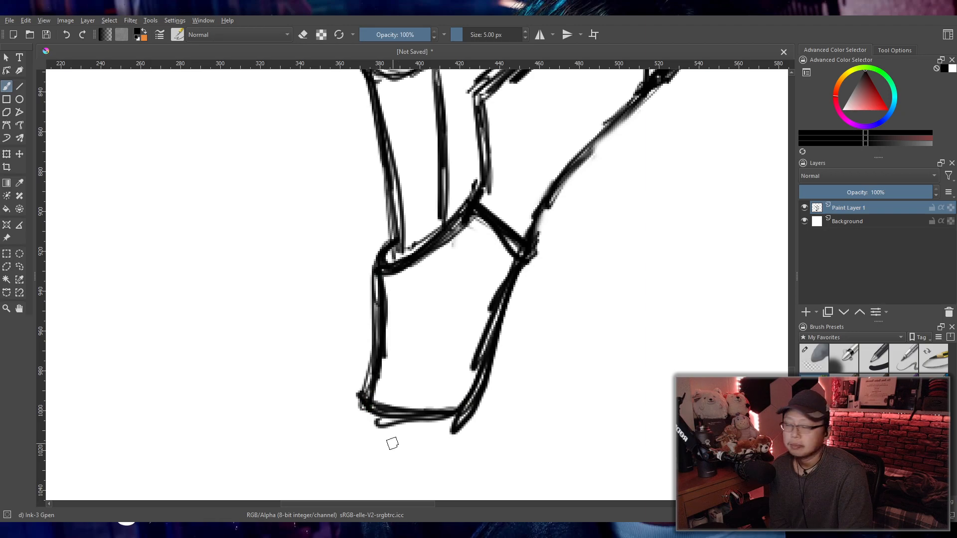
pyautogui.moveTo(380, 454)
pyautogui.mouseDown()
pyautogui.moveTo(448, 447)
pyautogui.moveTo(446, 464)
pyautogui.moveTo(459, 449)
pyautogui.mouseUp()
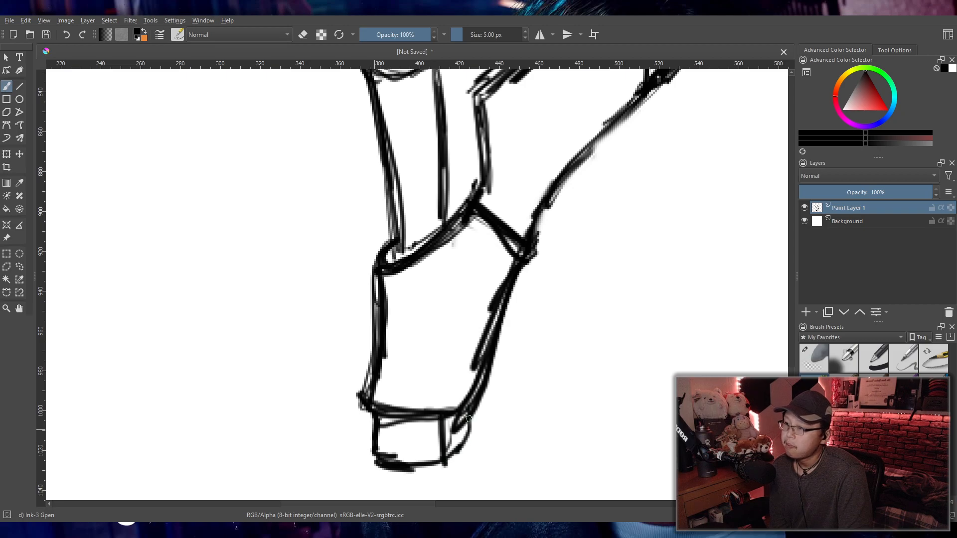
pyautogui.moveTo(447, 417)
pyautogui.mouseDown()
pyautogui.moveTo(409, 469)
pyautogui.moveTo(372, 411)
pyautogui.moveTo(379, 444)
pyautogui.mouseUp()
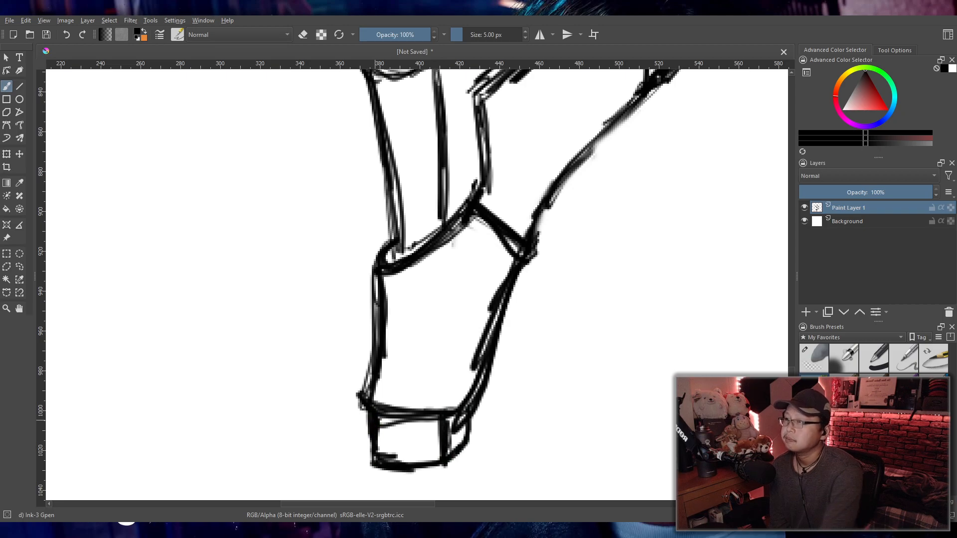
# - Select the lower jaw and chin with a freehand selection drawn around them
pyautogui.press('-')
pyautogui.scroll(-1, 495, 295)
pyautogui.moveTo(538, 301)
pyautogui.mouseDown()
pyautogui.moveTo(526, 380)
pyautogui.moveTo(485, 386)
pyautogui.mouseUp()
pyautogui.scroll(1, 502, 391)
pyautogui.scroll(1, 502, 391)
pyautogui.scroll(2, 489, 376)
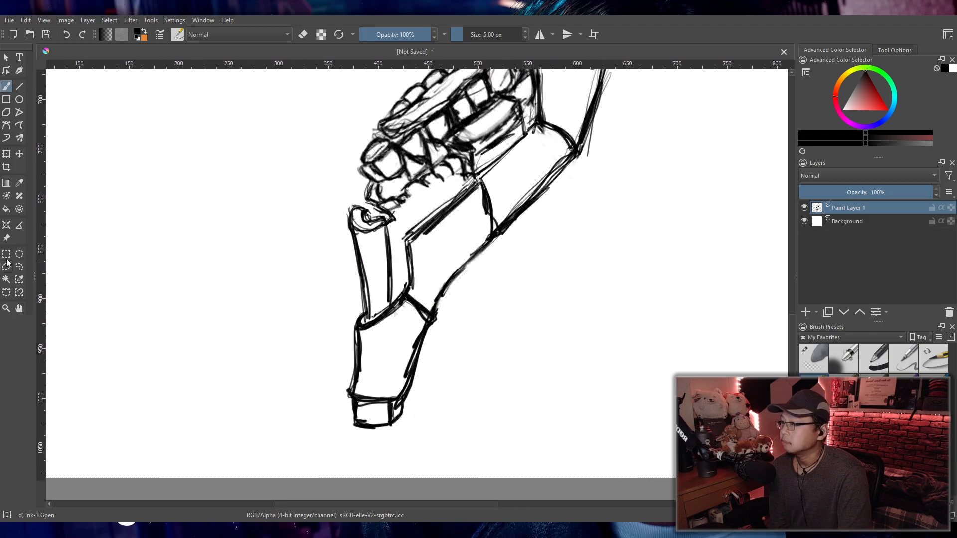
pyautogui.click(20, 267)
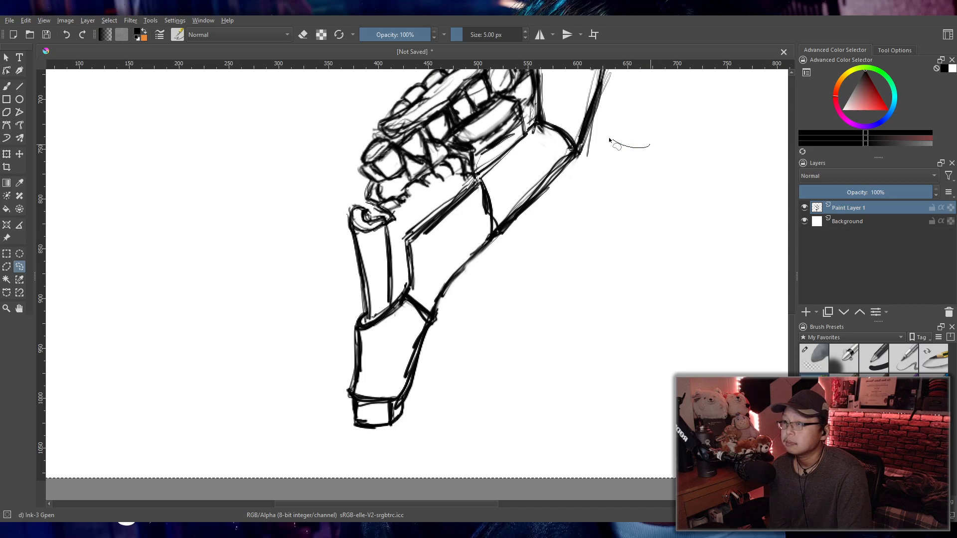
pyautogui.moveTo(520, 140)
pyautogui.mouseDown()
pyautogui.moveTo(454, 189)
pyautogui.moveTo(401, 208)
pyautogui.mouseUp()
pyautogui.moveTo(298, 286)
pyautogui.mouseDown()
pyautogui.moveTo(466, 435)
pyautogui.moveTo(583, 233)
pyautogui.moveTo(658, 144)
pyautogui.mouseUp()
# - Warp the selected jaw, swinging the chin tip forward and pulling the lower middle and centre points up to slim it
pyautogui.hotkey('ctrl', 't')
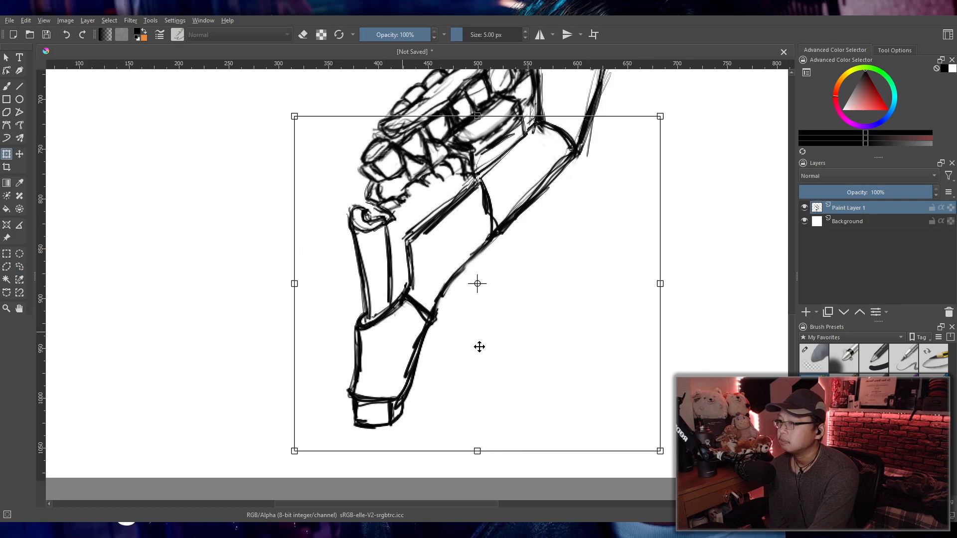
pyautogui.click(506, 386)
pyautogui.moveTo(294, 451)
pyautogui.mouseDown()
pyautogui.moveTo(276, 453)
pyautogui.moveTo(259, 478)
pyautogui.mouseUp()
pyautogui.moveTo(477, 451)
pyautogui.mouseDown()
pyautogui.moveTo(449, 390)
pyautogui.moveTo(451, 359)
pyautogui.mouseUp()
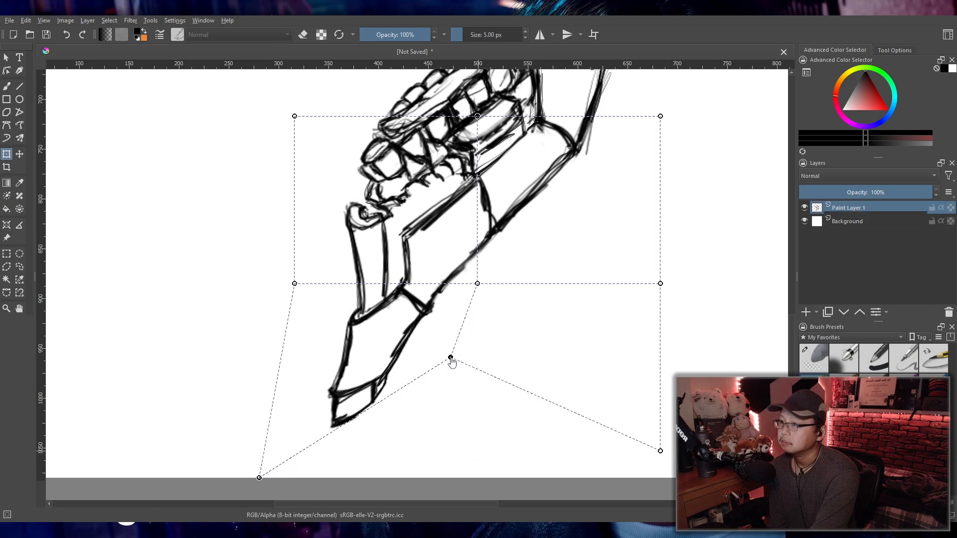
pyautogui.moveTo(478, 283)
pyautogui.mouseDown()
pyautogui.moveTo(478, 260)
pyautogui.moveTo(469, 267)
pyautogui.mouseUp()
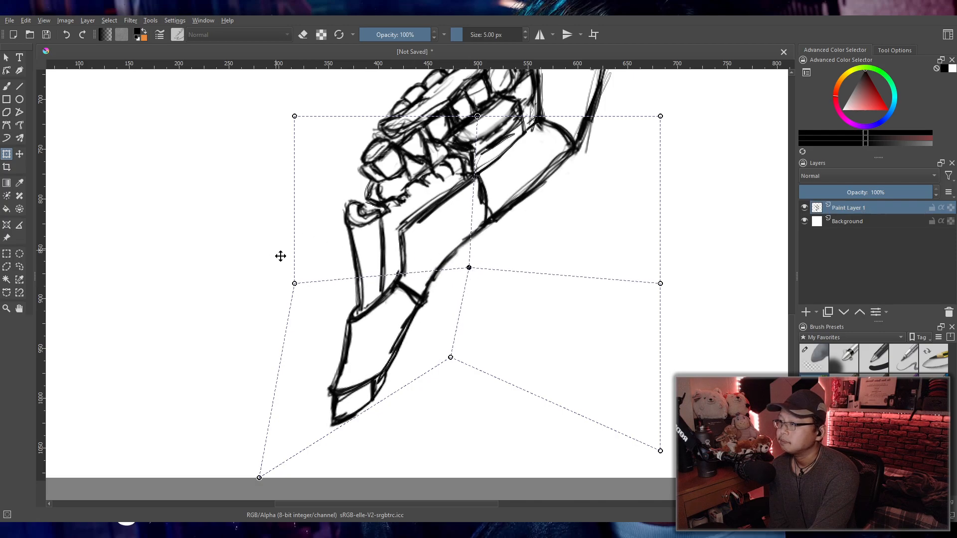
pyautogui.moveTo(295, 282)
pyautogui.mouseDown()
pyautogui.moveTo(295, 267)
pyautogui.moveTo(252, 255)
pyautogui.moveTo(279, 266)
pyautogui.mouseUp()
# - Adjust the warp points on the rear side of the jaw to reshape its back contour
pyautogui.scroll(-3, 523, 245)
pyautogui.moveTo(522, 244); pyautogui.dragTo(502, 317)
pyautogui.scroll(2, 501, 317)
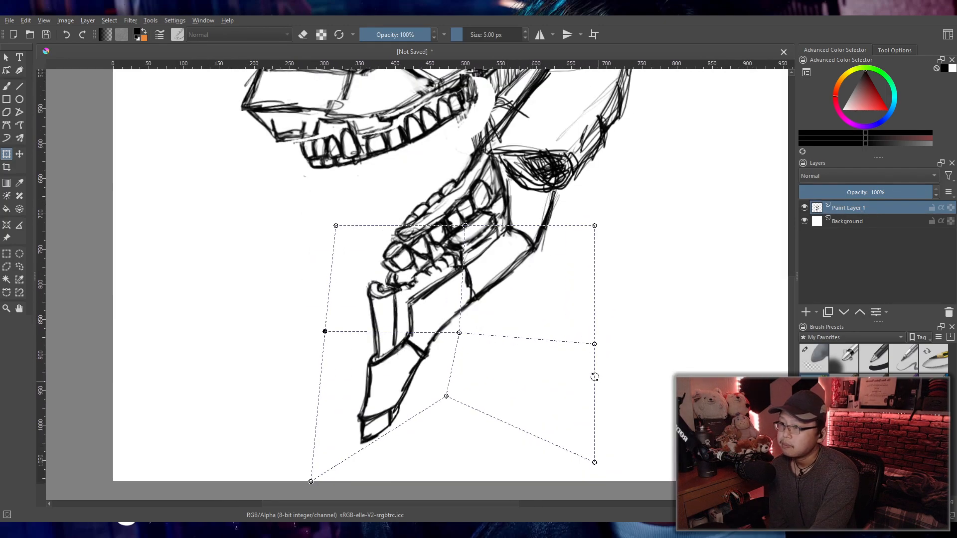
pyautogui.moveTo(594, 345)
pyautogui.mouseDown()
pyautogui.moveTo(583, 399)
pyautogui.moveTo(592, 397)
pyautogui.mouseUp()
pyautogui.moveTo(459, 332)
pyautogui.mouseDown()
pyautogui.moveTo(470, 349)
pyautogui.moveTo(453, 334)
pyautogui.mouseUp()
pyautogui.moveTo(594, 466)
pyautogui.mouseDown()
pyautogui.moveTo(591, 477)
pyautogui.moveTo(596, 455)
pyautogui.mouseUp()
pyautogui.moveTo(596, 390); pyautogui.dragTo(602, 424)
pyautogui.moveTo(598, 219); pyautogui.dragTo(598, 202)
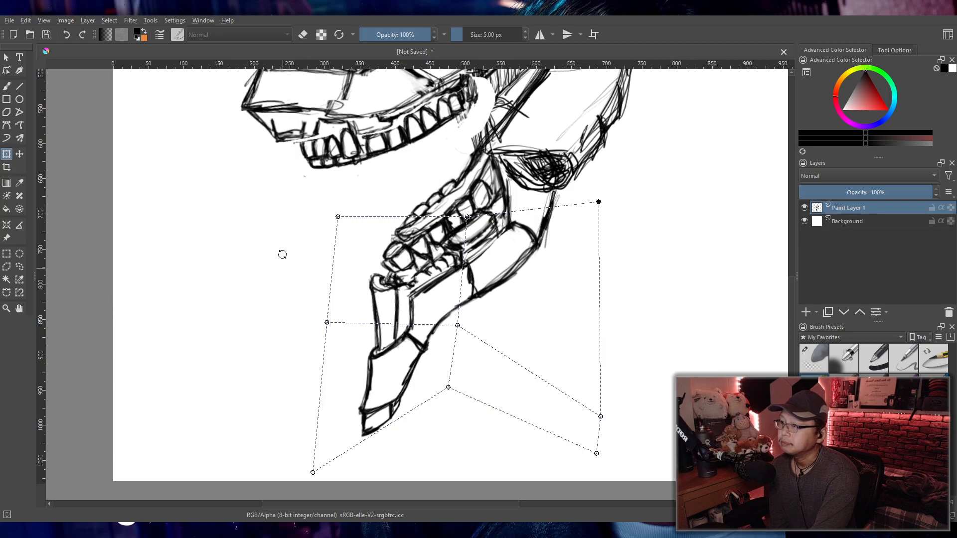
# - Pull the front-side warp points outward and refine the centre points to push the chin forward
pyautogui.moveTo(339, 218)
pyautogui.mouseDown()
pyautogui.moveTo(308, 208)
pyautogui.moveTo(322, 214)
pyautogui.mouseUp()
pyautogui.moveTo(327, 323); pyautogui.dragTo(312, 313)
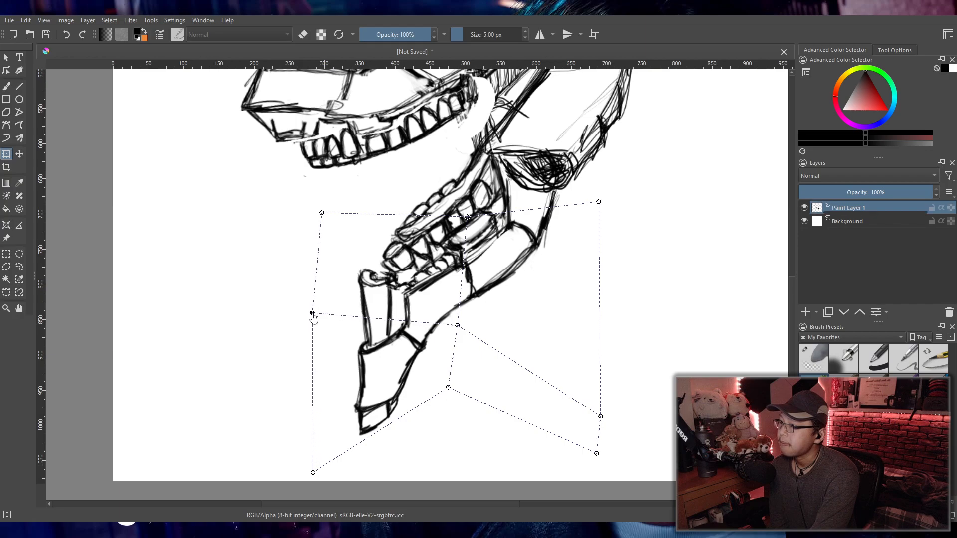
pyautogui.moveTo(313, 473); pyautogui.dragTo(278, 496)
pyautogui.moveTo(449, 388)
pyautogui.mouseDown()
pyautogui.moveTo(446, 361)
pyautogui.moveTo(458, 392)
pyautogui.mouseUp()
pyautogui.moveTo(458, 327); pyautogui.dragTo(451, 319)
pyautogui.moveTo(455, 398)
pyautogui.mouseDown()
pyautogui.moveTo(430, 393)
pyautogui.moveTo(443, 408)
pyautogui.mouseUp()
# - Pull the warp's lower front corner inward to shorten and straighten the chin, refine the side points, and apply the warp
pyautogui.scroll(-2, 470, 361)
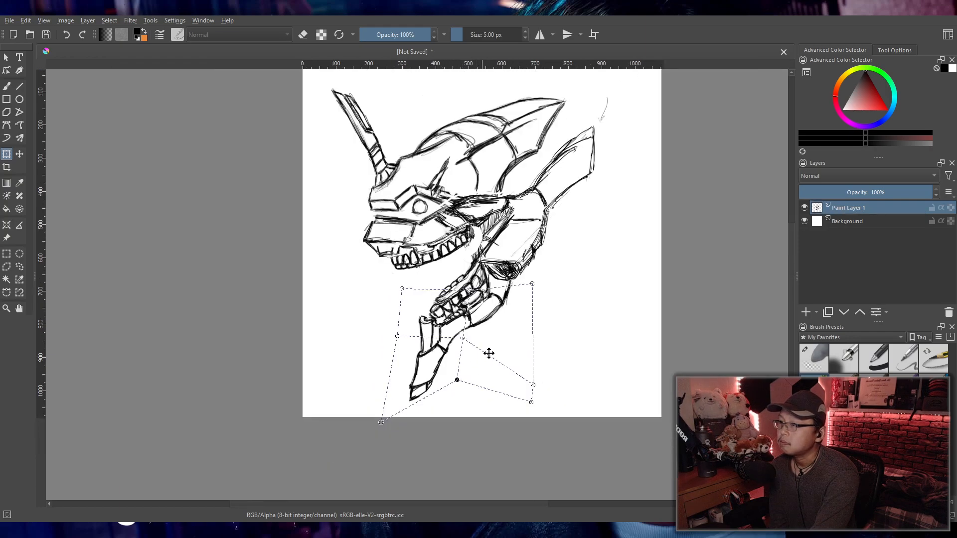
pyautogui.moveTo(490, 355); pyautogui.dragTo(485, 379)
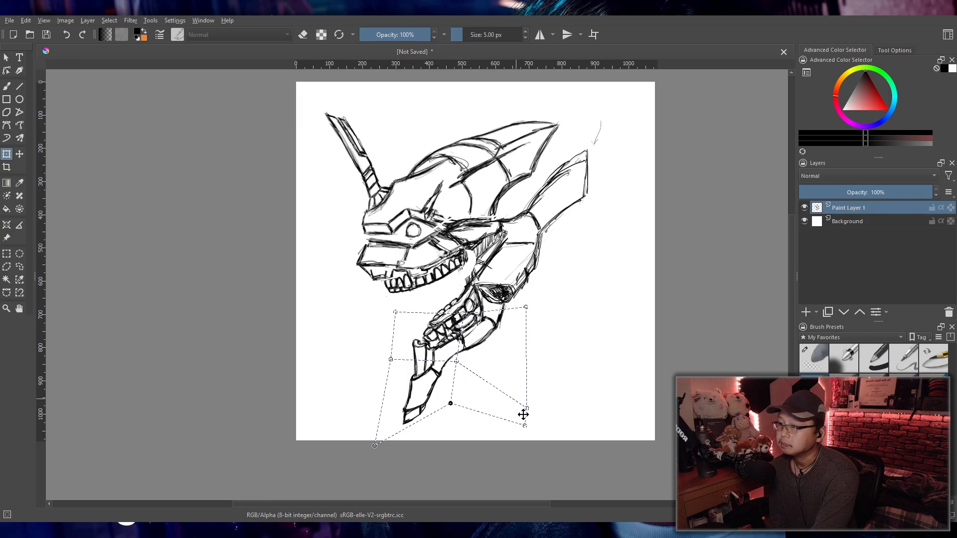
pyautogui.moveTo(524, 425); pyautogui.dragTo(524, 424)
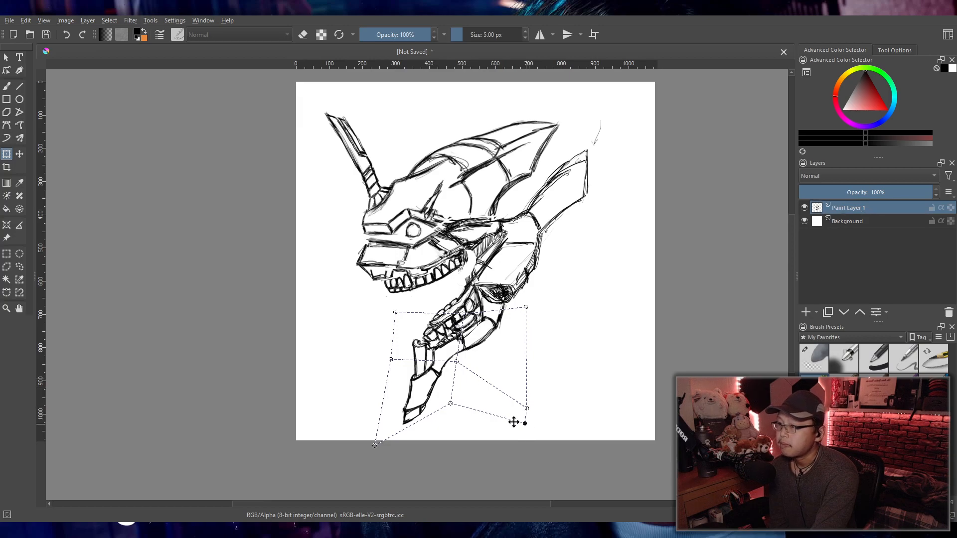
pyautogui.moveTo(375, 445)
pyautogui.mouseDown()
pyautogui.moveTo(385, 431)
pyautogui.moveTo(405, 432)
pyautogui.mouseUp()
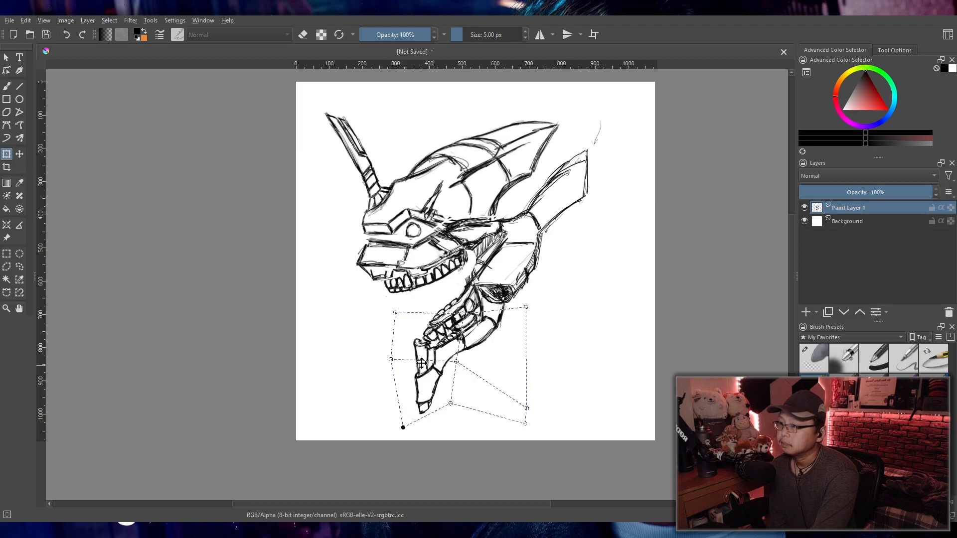
pyautogui.moveTo(392, 361); pyautogui.dragTo(398, 370)
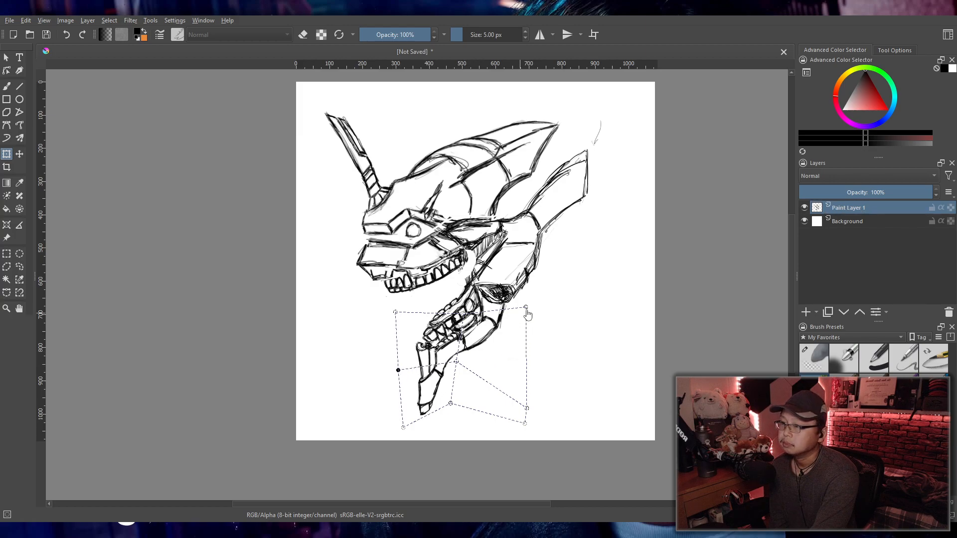
pyautogui.moveTo(459, 368); pyautogui.dragTo(462, 365)
pyautogui.moveTo(528, 410)
pyautogui.mouseDown()
pyautogui.moveTo(526, 389)
pyautogui.moveTo(516, 389)
pyautogui.mouseUp()
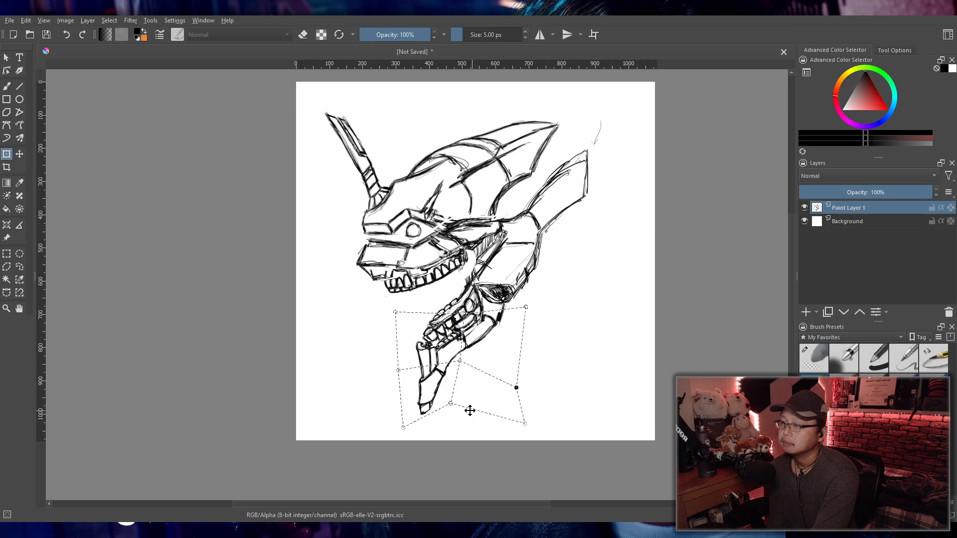
pyautogui.scroll(1, 470, 410)
pyautogui.click(6, 254)
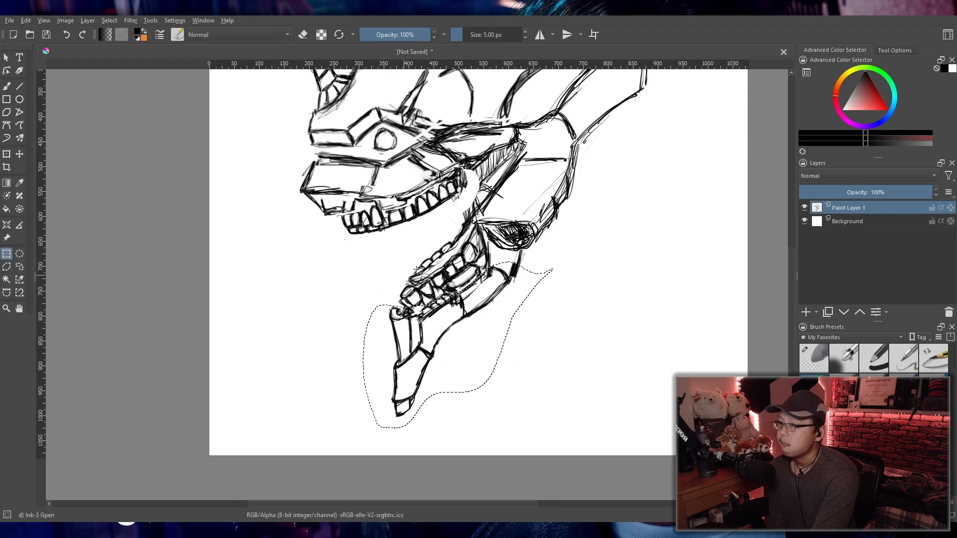
# - Stretch the selected lower jaw slightly downward and narrow it a little with a free transform, and apply it
pyautogui.press('-')
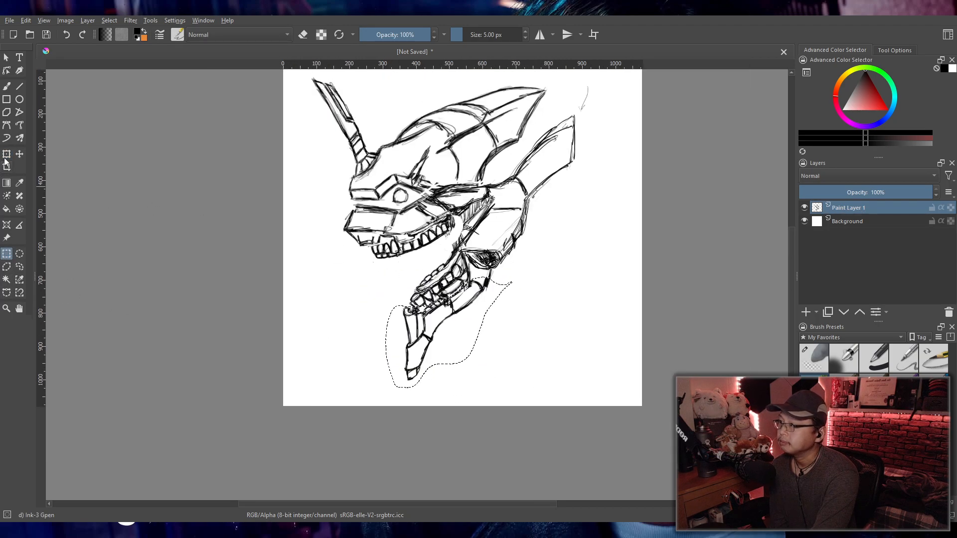
pyautogui.click(6, 155)
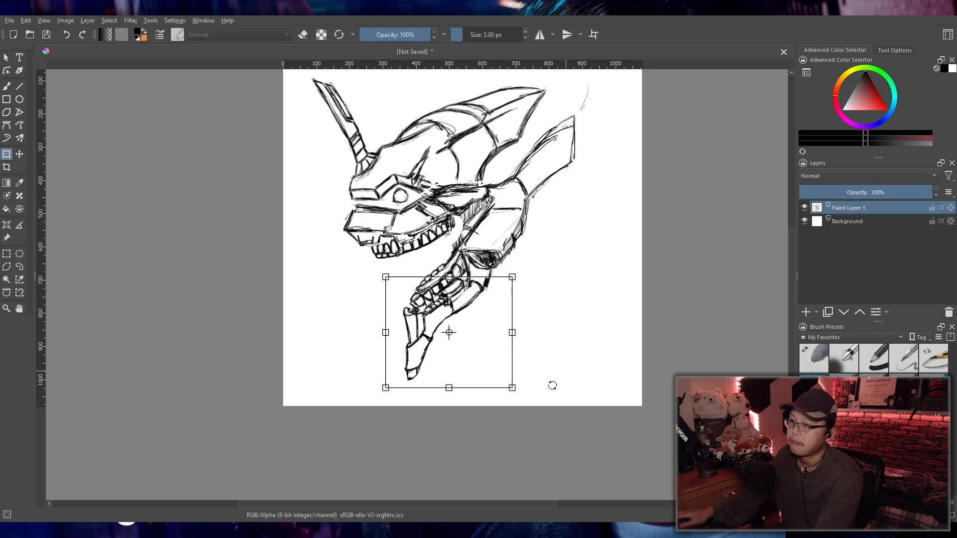
pyautogui.moveTo(514, 389)
pyautogui.mouseDown()
pyautogui.moveTo(502, 381)
pyautogui.moveTo(511, 387)
pyautogui.mouseUp()
pyautogui.moveTo(448, 386); pyautogui.dragTo(447, 404)
pyautogui.moveTo(468, 363); pyautogui.dragTo(469, 360)
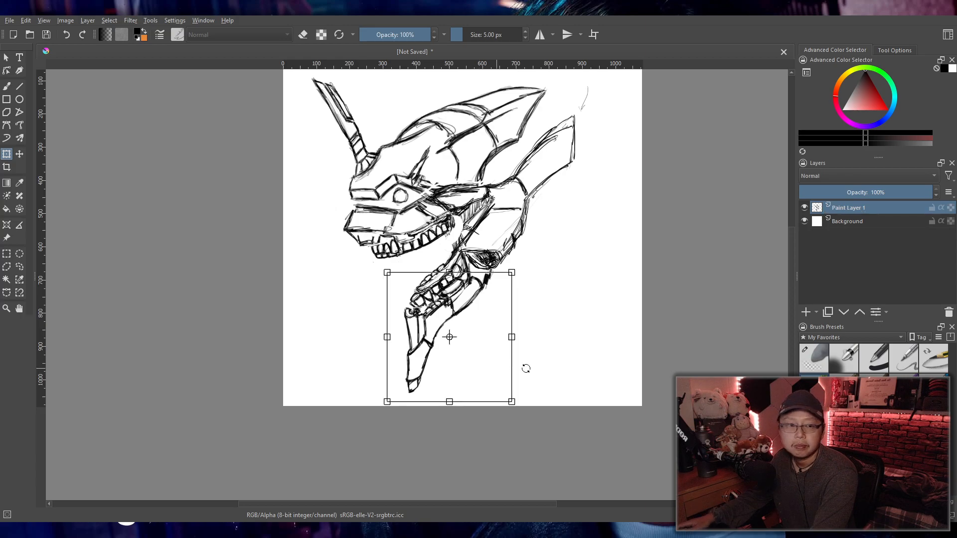
pyautogui.moveTo(388, 338); pyautogui.dragTo(390, 338)
pyautogui.moveTo(501, 322); pyautogui.dragTo(500, 321)
pyautogui.moveTo(449, 401); pyautogui.dragTo(447, 406)
pyautogui.moveTo(474, 365); pyautogui.dragTo(476, 364)
pyautogui.scroll(-1, 482, 364)
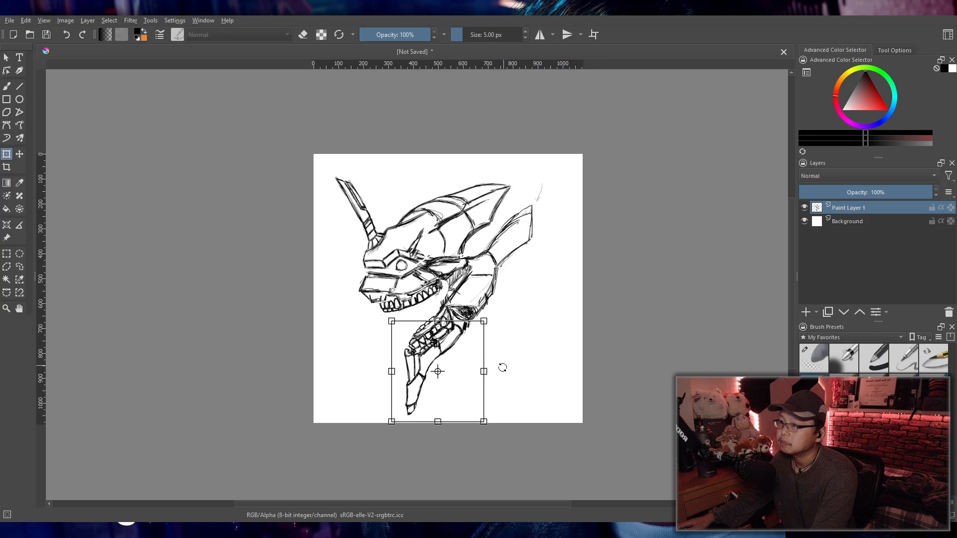
pyautogui.click(6, 254)
# - Select the whole canvas with a rectangular selection and review the drawing's overall proportions
pyautogui.moveTo(242, 117); pyautogui.dragTo(620, 449)
pyautogui.scroll(2, 455, 336)
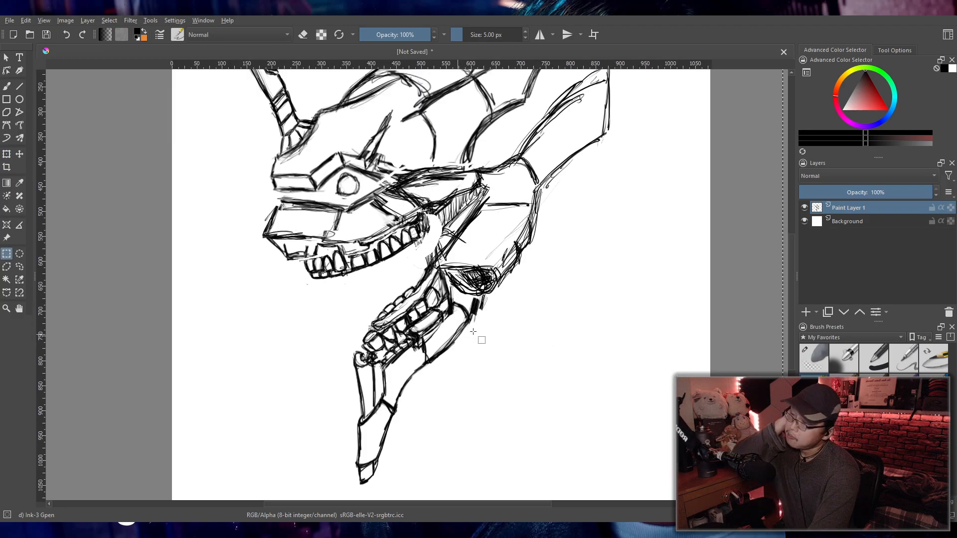
pyautogui.scroll(-3, 456, 335)
pyautogui.scroll(1, 478, 323)
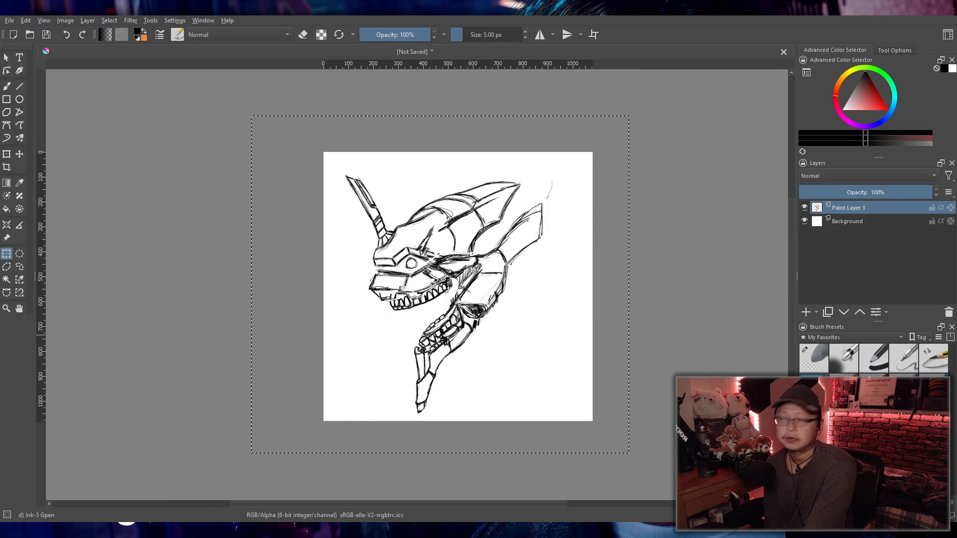
pyautogui.scroll(1, 531, 342)
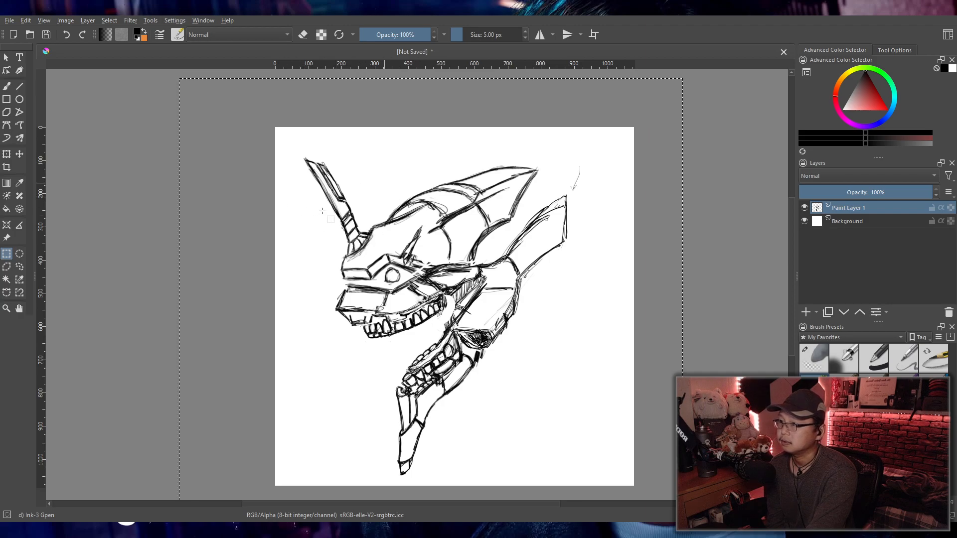
# - Outline the rear fin and jaw hinge with a freehand selection
pyautogui.click(19, 268)
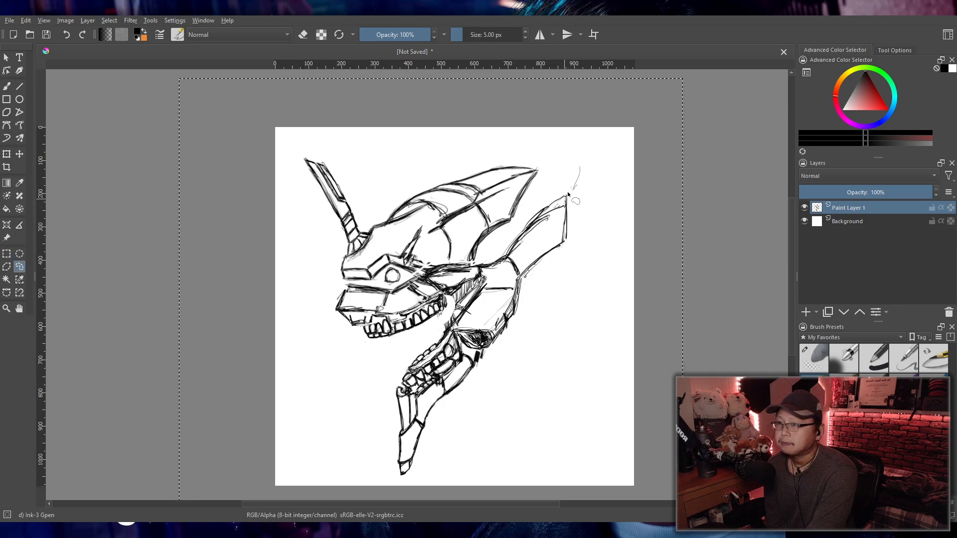
pyautogui.moveTo(533, 206); pyautogui.dragTo(533, 205)
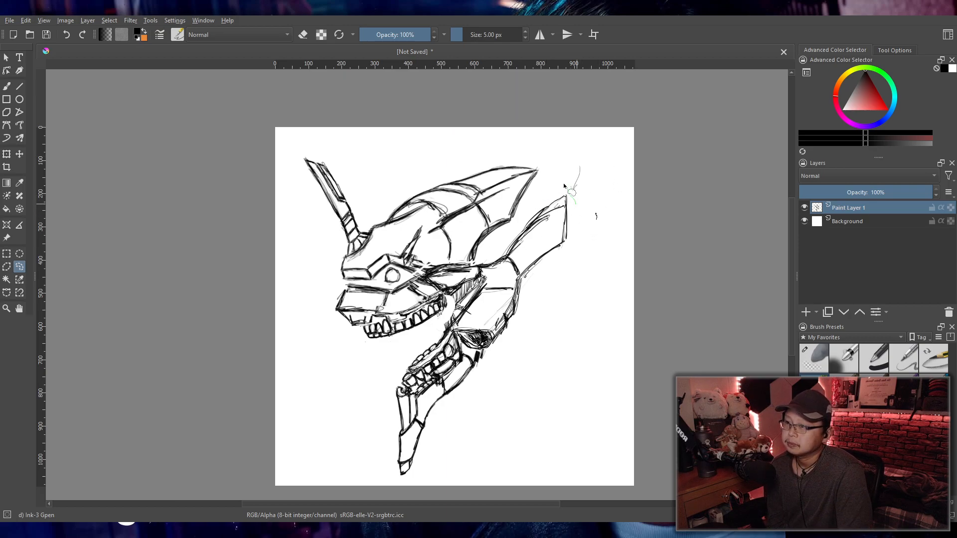
pyautogui.moveTo(502, 249); pyautogui.dragTo(452, 323)
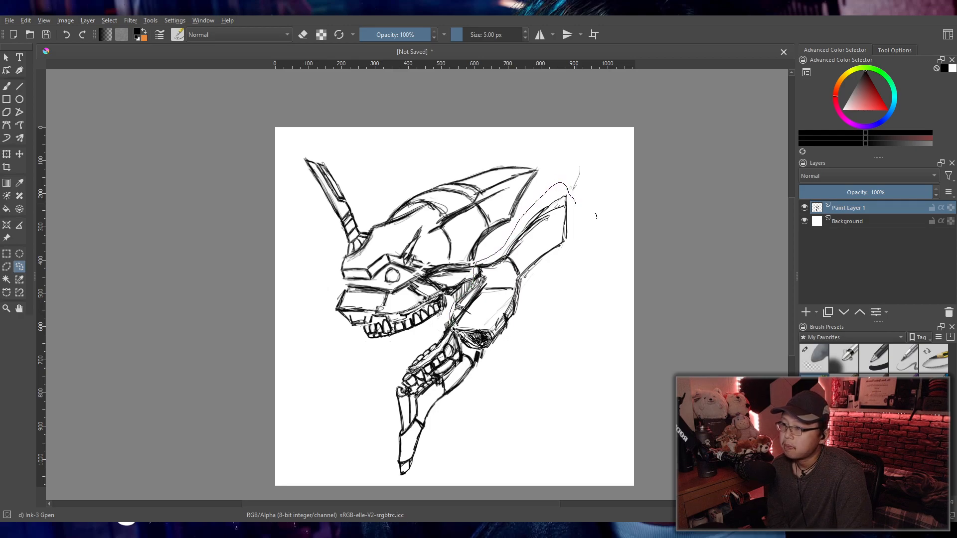
pyautogui.moveTo(478, 358); pyautogui.dragTo(520, 332)
pyautogui.moveTo(536, 277); pyautogui.dragTo(576, 210)
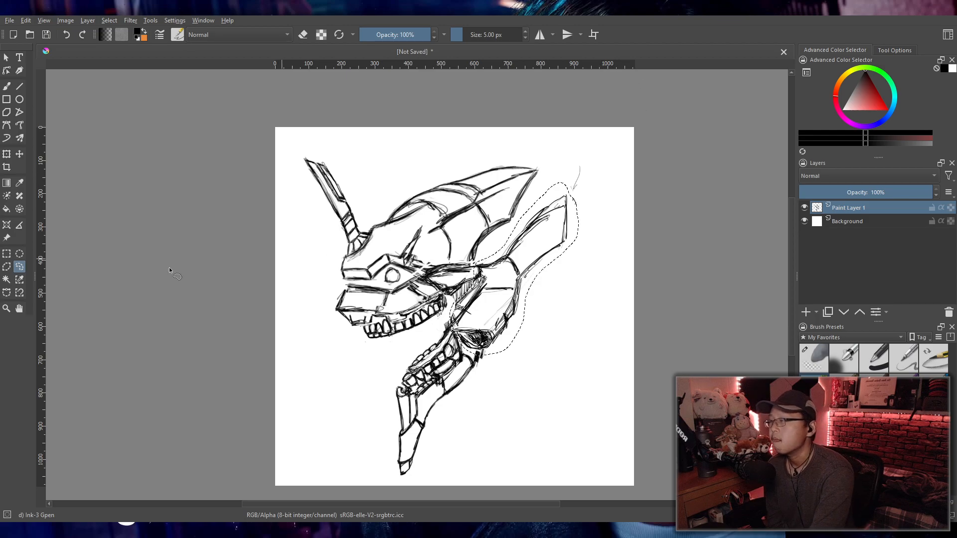
# - Start a warp transform on the selection and pull its upper and middle rear points outward to lengthen and widen the rear fin
pyautogui.click(5, 155)
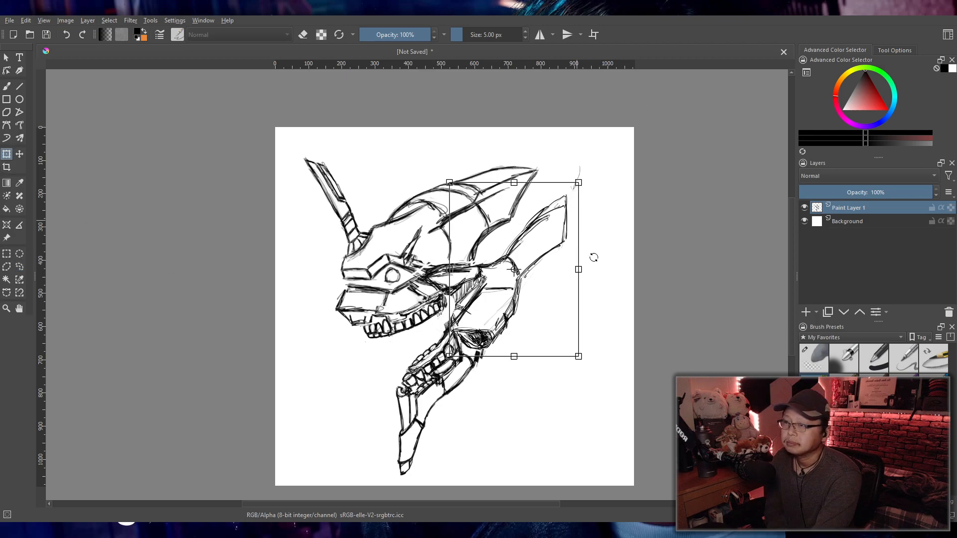
pyautogui.moveTo(579, 183)
pyautogui.mouseDown()
pyautogui.moveTo(593, 168)
pyautogui.moveTo(575, 183)
pyautogui.mouseUp()
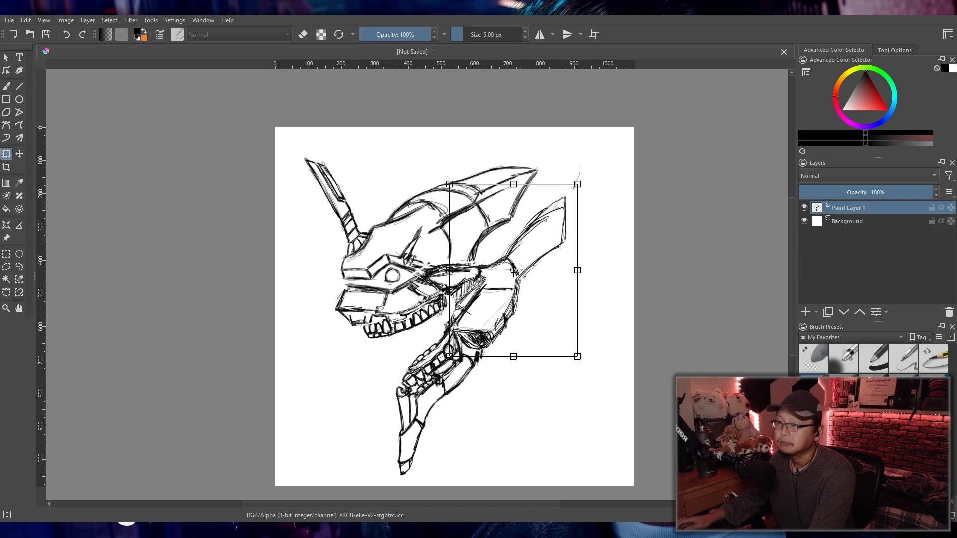
pyautogui.press('Return')
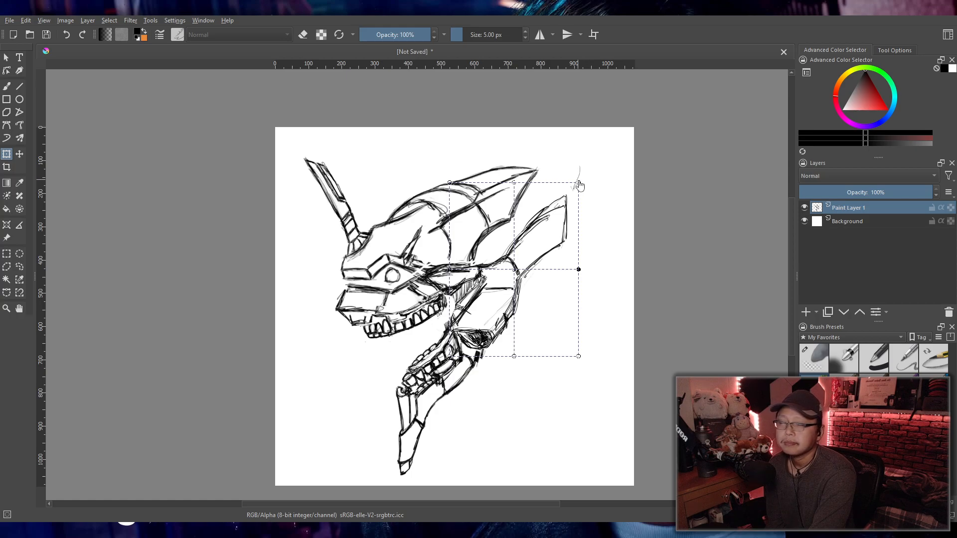
pyautogui.moveTo(579, 183); pyautogui.dragTo(639, 163)
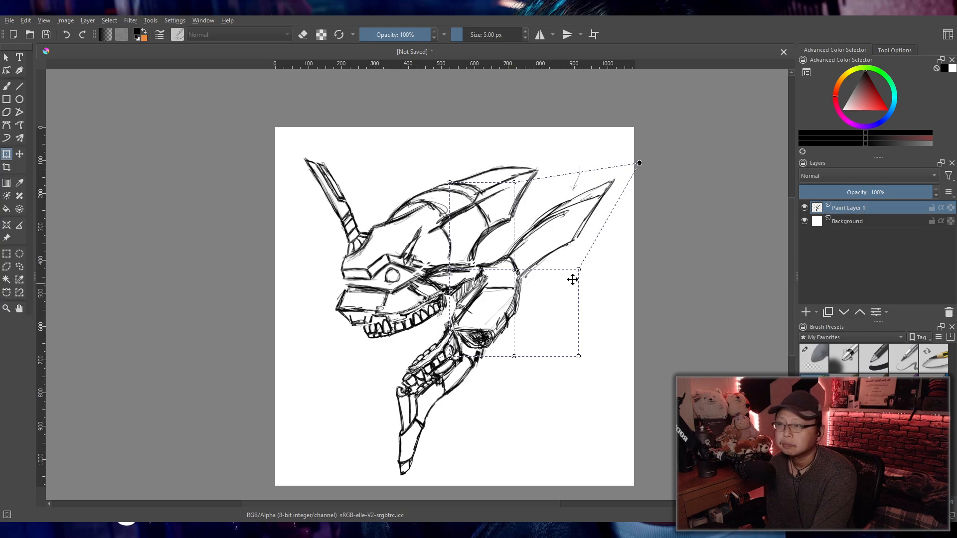
pyautogui.moveTo(579, 272); pyautogui.dragTo(592, 277)
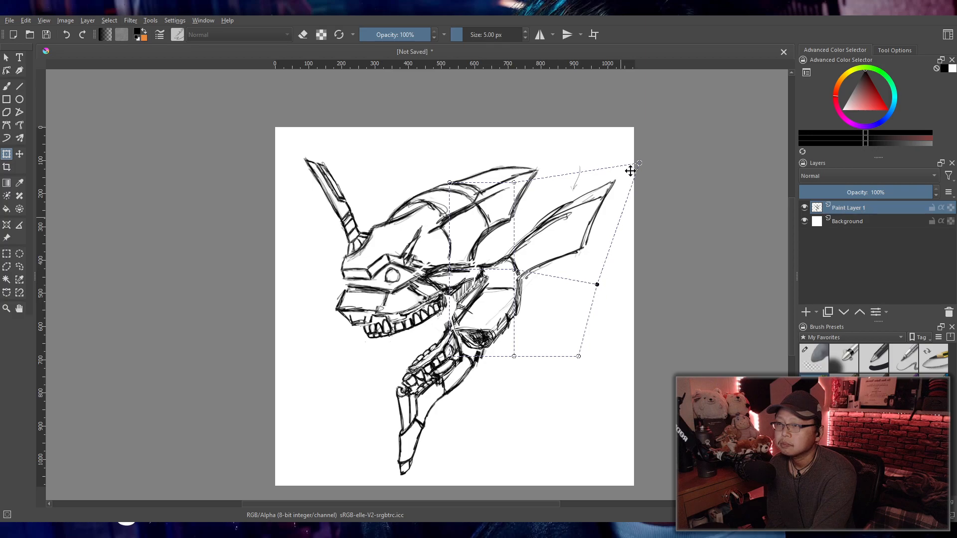
pyautogui.moveTo(639, 163); pyautogui.dragTo(641, 161)
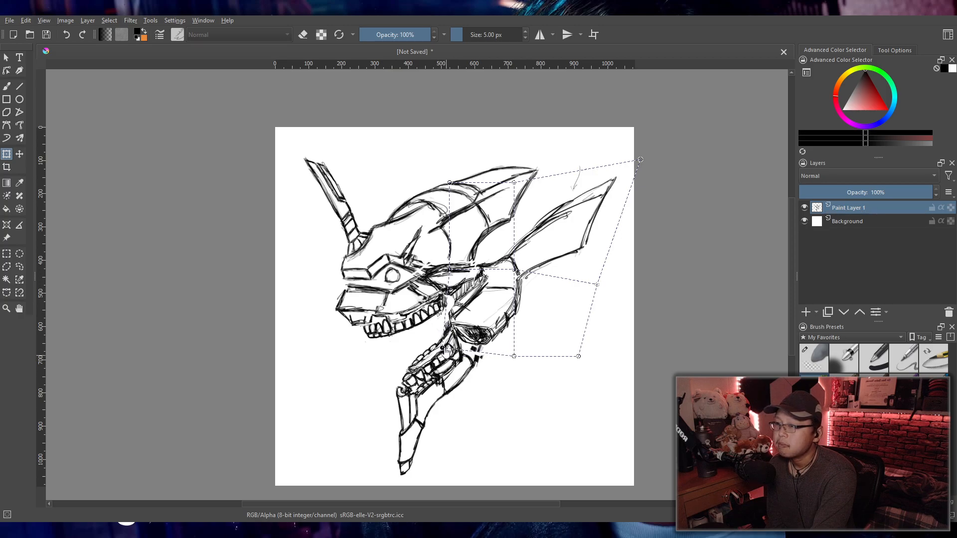
# - Shift the warp's lower and centre points backward to fill out the jaw hinge, reposition the warp slightly, and refine the fin's rear points
pyautogui.moveTo(513, 358); pyautogui.dragTo(528, 370)
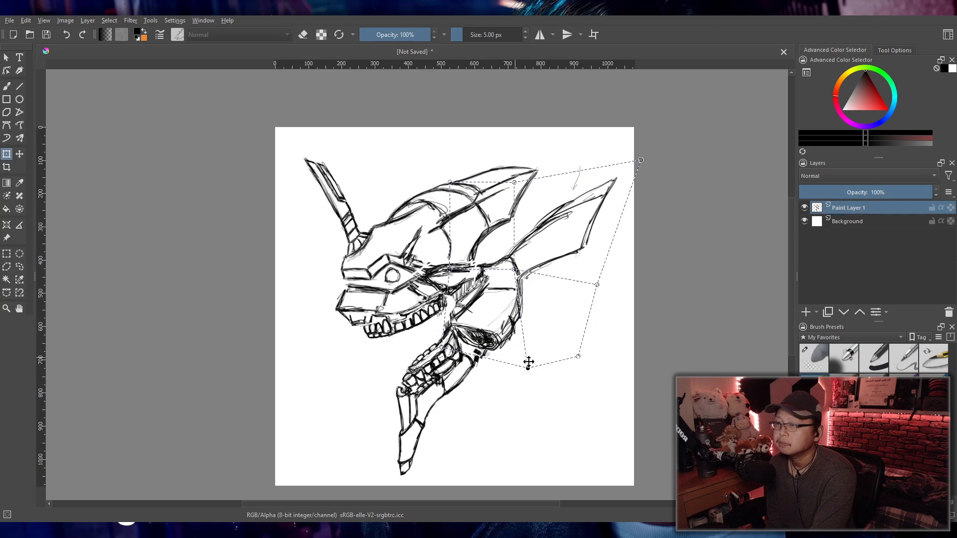
pyautogui.moveTo(515, 273); pyautogui.dragTo(522, 275)
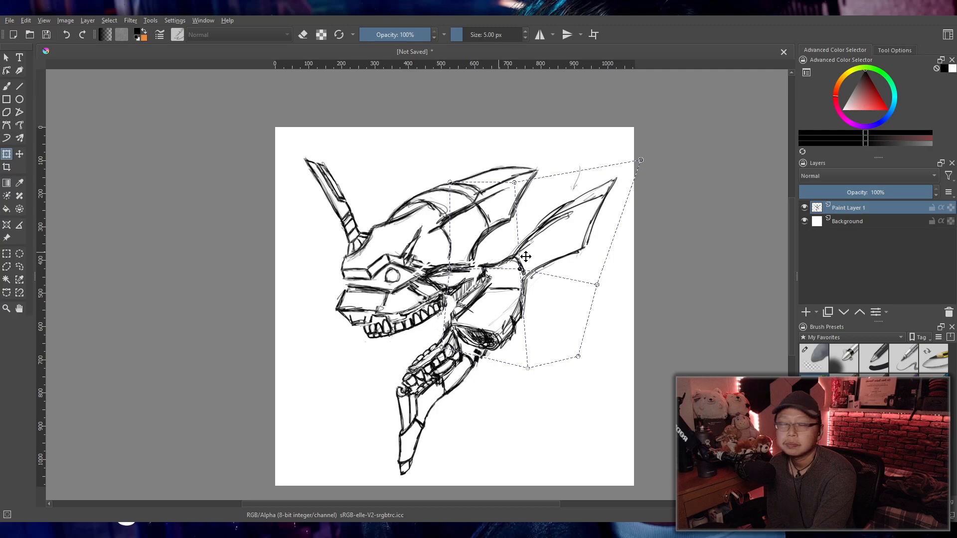
pyautogui.moveTo(554, 258); pyautogui.dragTo(549, 256)
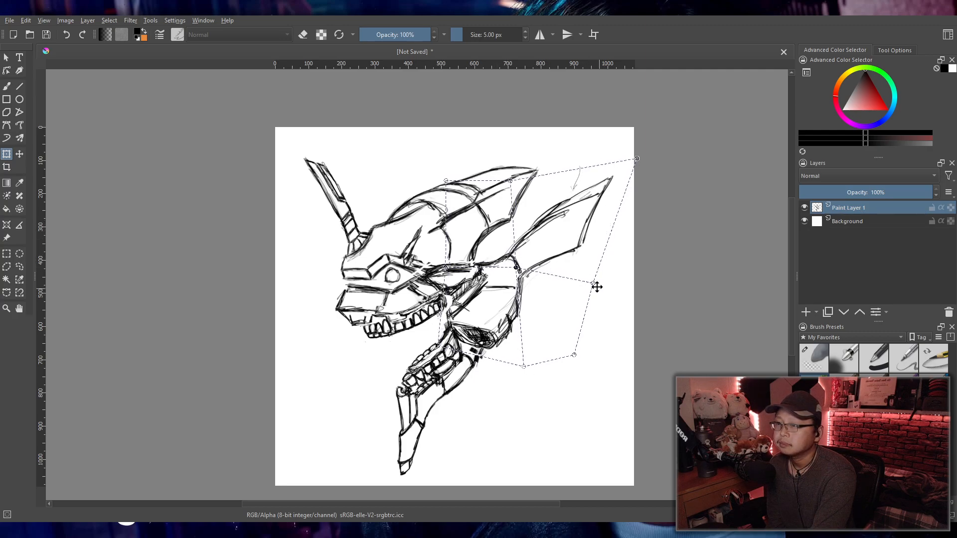
pyautogui.moveTo(593, 288); pyautogui.dragTo(615, 268)
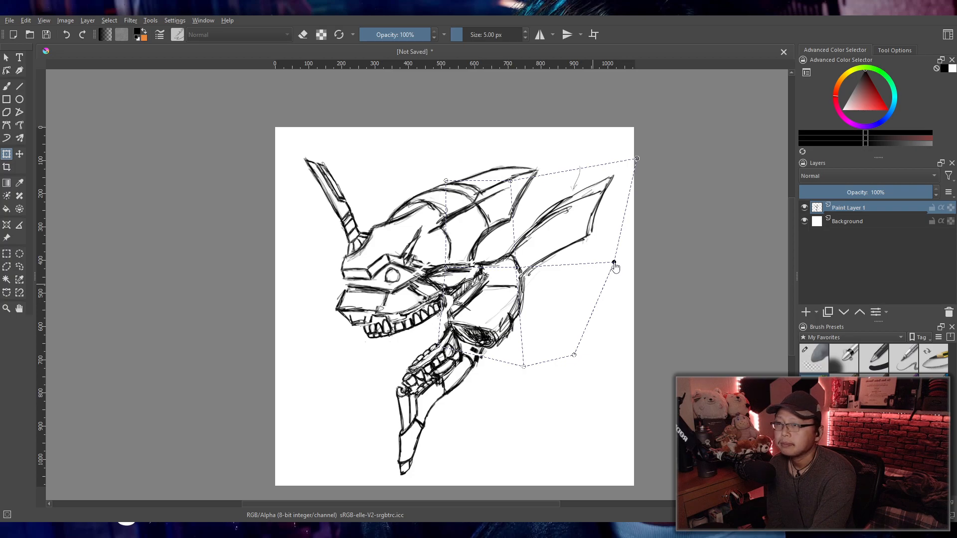
pyautogui.moveTo(638, 160); pyautogui.dragTo(634, 160)
pyautogui.moveTo(614, 264); pyautogui.dragTo(614, 256)
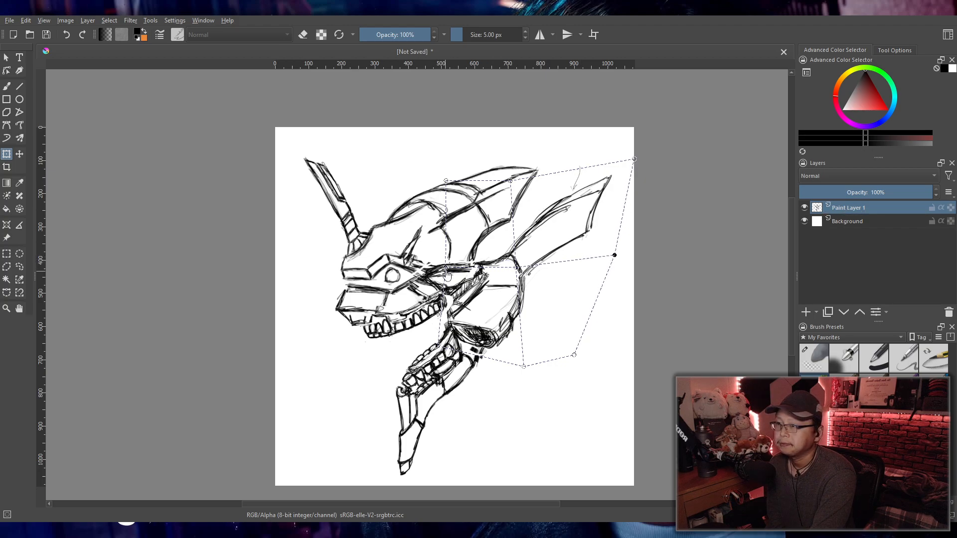
# - Pull the warp's front-side point forward and adjust the lower and centre points to flatten the underside of the jaw hinge
pyautogui.moveTo(445, 269); pyautogui.dragTo(439, 269)
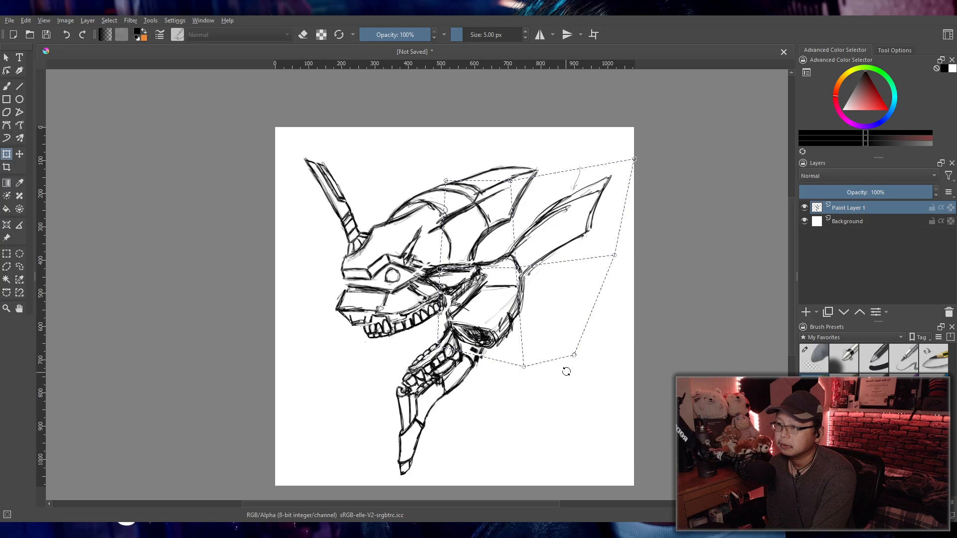
pyautogui.moveTo(522, 369); pyautogui.dragTo(519, 356)
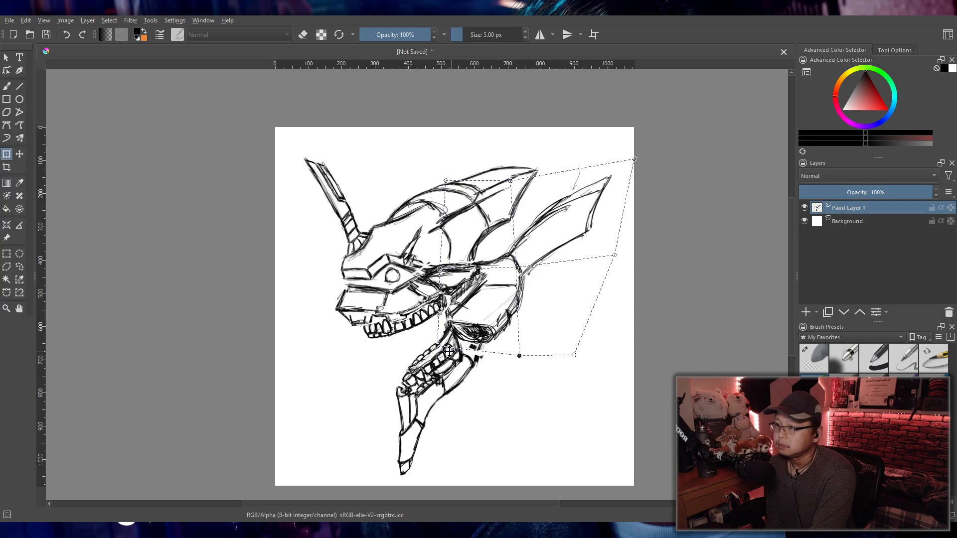
pyautogui.moveTo(439, 348); pyautogui.dragTo(441, 344)
pyautogui.moveTo(519, 357); pyautogui.dragTo(532, 357)
pyautogui.moveTo(442, 348); pyautogui.dragTo(439, 346)
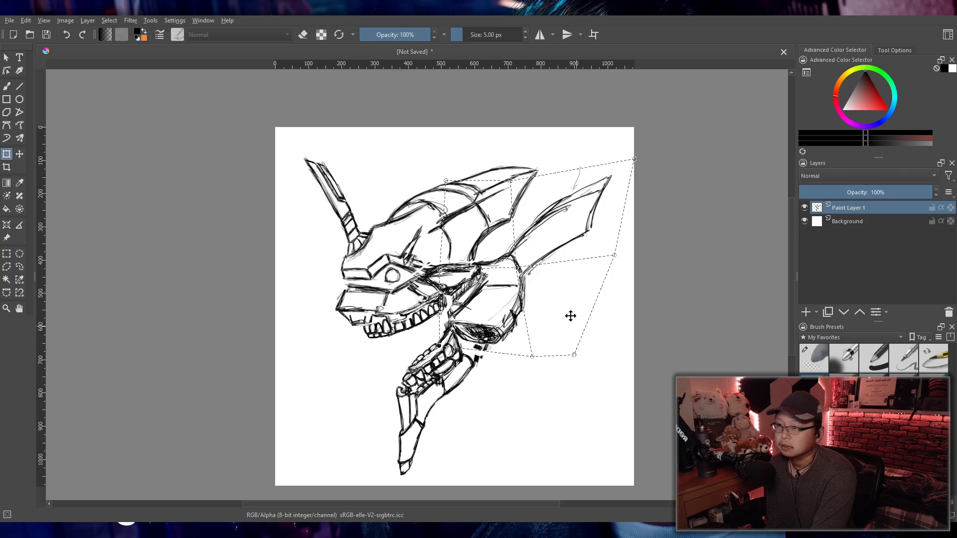
pyautogui.moveTo(519, 269); pyautogui.dragTo(517, 270)
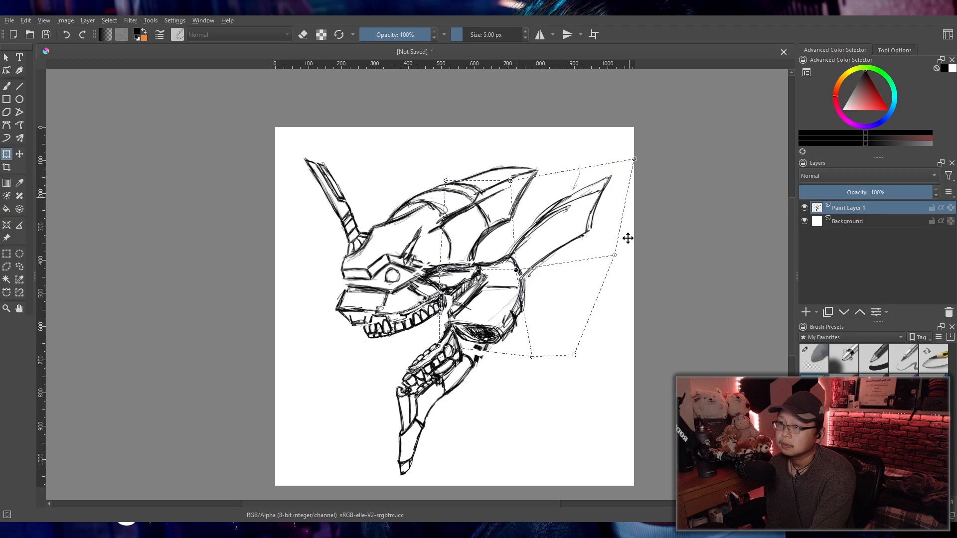
# - Refine the fin tip with the warp's rear points, pull the lower rear corner inward, and apply the warp
pyautogui.moveTo(615, 258); pyautogui.dragTo(622, 256)
pyautogui.moveTo(634, 163); pyautogui.dragTo(634, 156)
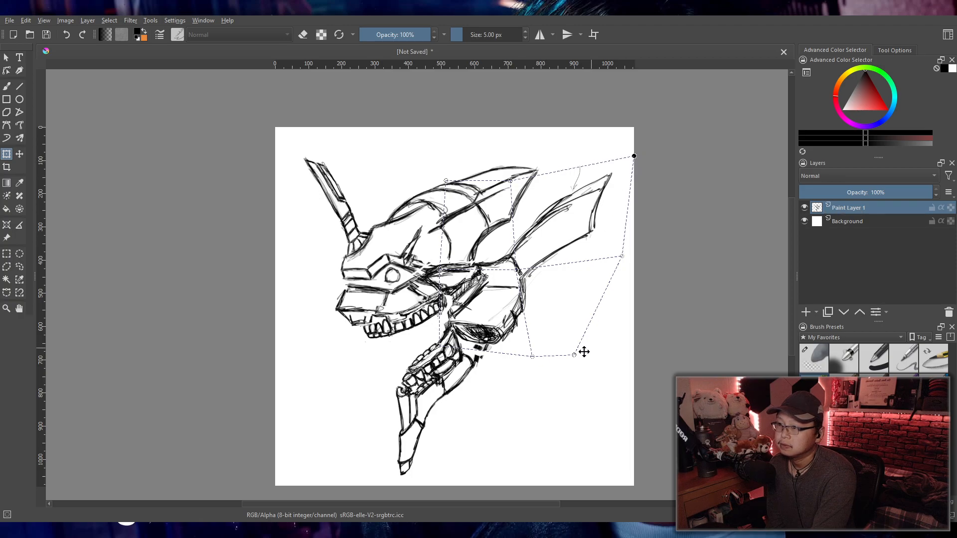
pyautogui.moveTo(575, 357)
pyautogui.mouseDown()
pyautogui.moveTo(576, 365)
pyautogui.moveTo(562, 359)
pyautogui.moveTo(553, 329)
pyautogui.moveTo(565, 343)
pyautogui.mouseUp()
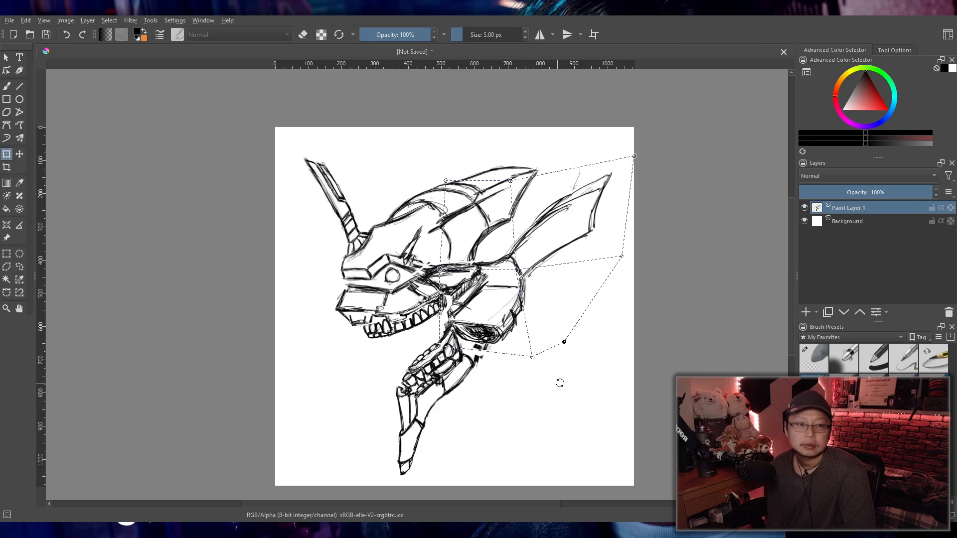
pyautogui.moveTo(439, 347); pyautogui.dragTo(443, 349)
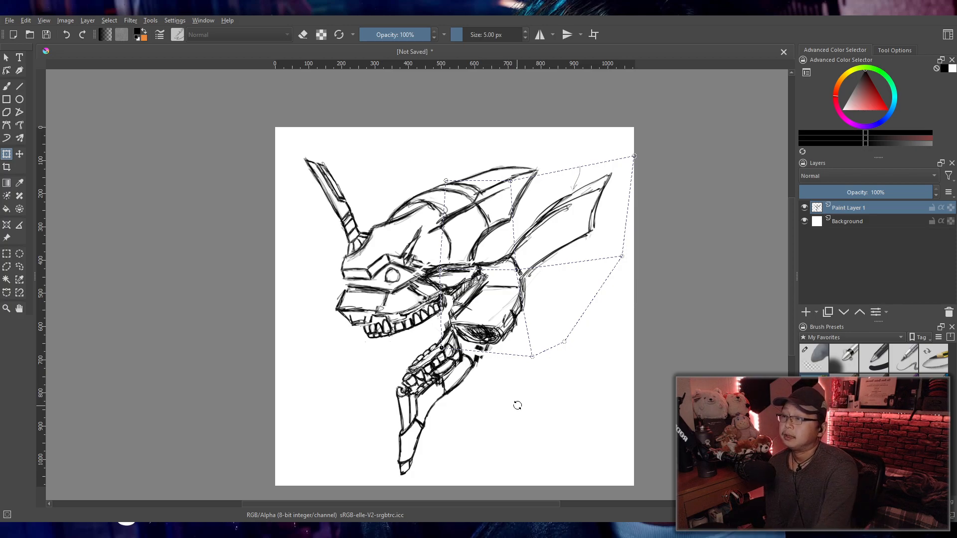
pyautogui.press('Return')
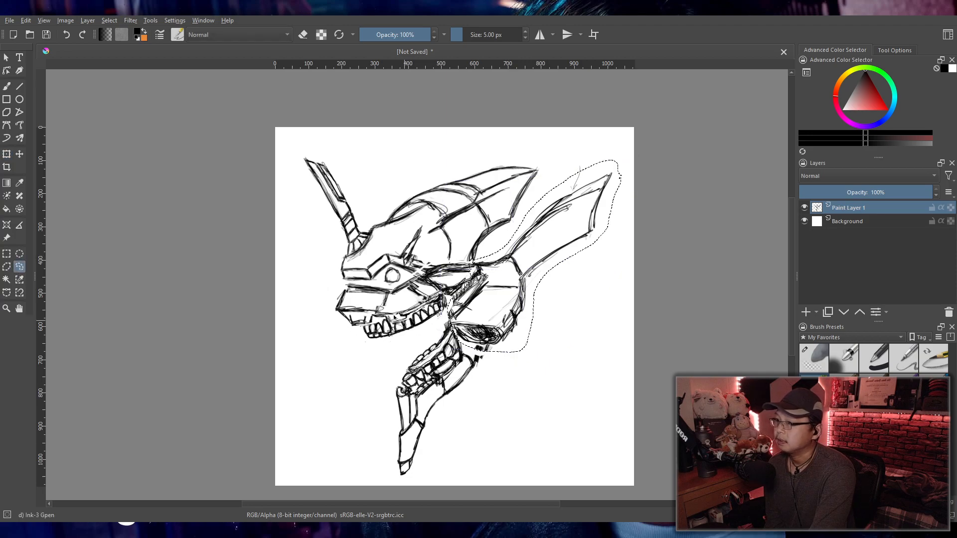
# - Select the entire canvas and check the reshaped rear fin against the whole head
pyautogui.click(7, 254)
pyautogui.moveTo(278, 131); pyautogui.dragTo(635, 484)
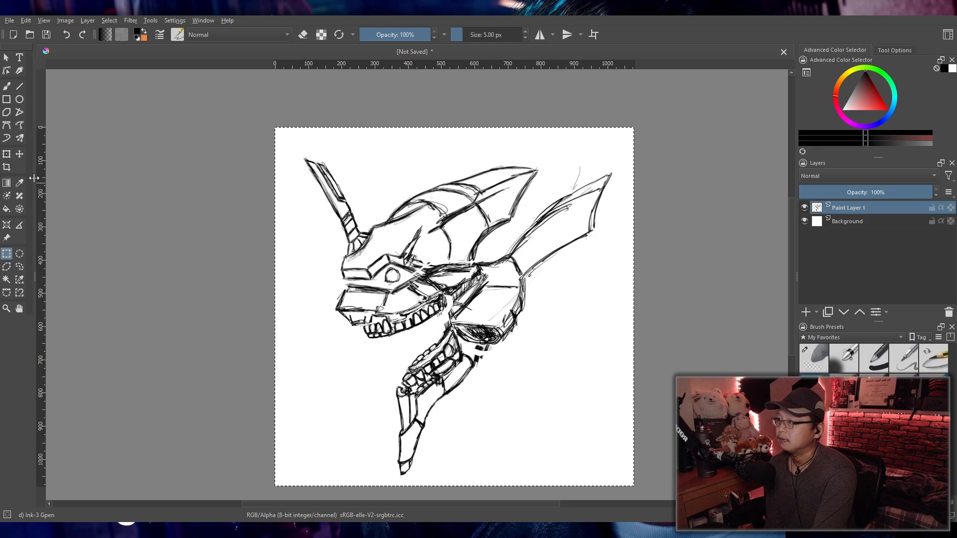
pyautogui.click(6, 156)
pyautogui.scroll(-1, 463, 349)
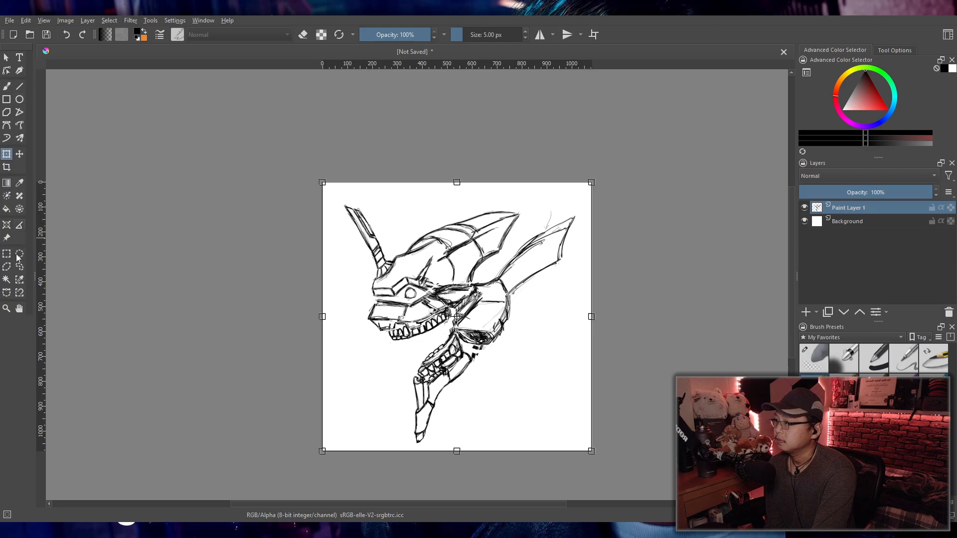
# - Outline the lower jaw and chin with a freehand selection
pyautogui.click(20, 269)
pyautogui.scroll(2, 438, 361)
pyautogui.moveTo(466, 357); pyautogui.dragTo(469, 316)
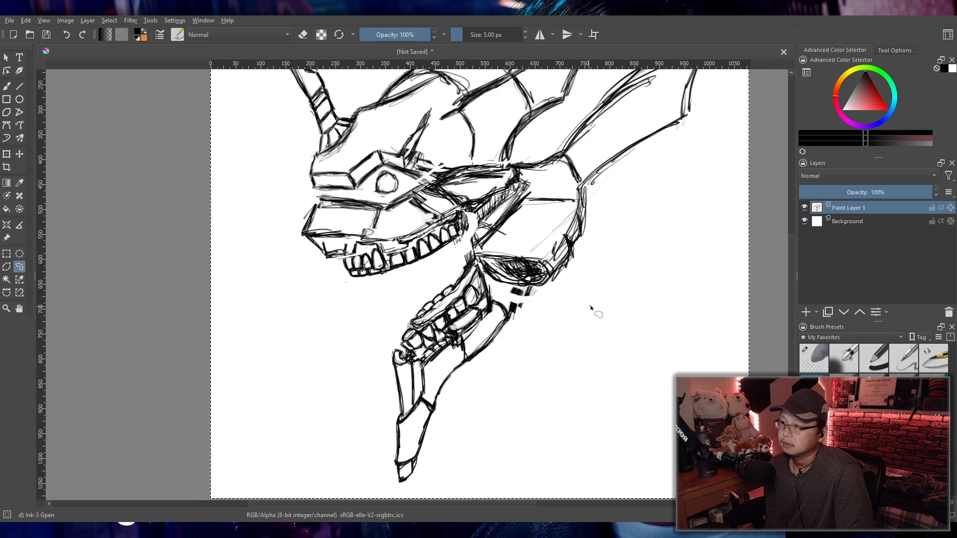
pyautogui.moveTo(516, 291)
pyautogui.mouseDown()
pyautogui.moveTo(473, 254)
pyautogui.moveTo(366, 336)
pyautogui.moveTo(353, 432)
pyautogui.moveTo(363, 472)
pyautogui.moveTo(385, 488)
pyautogui.moveTo(442, 481)
pyautogui.moveTo(590, 302)
pyautogui.mouseUp()
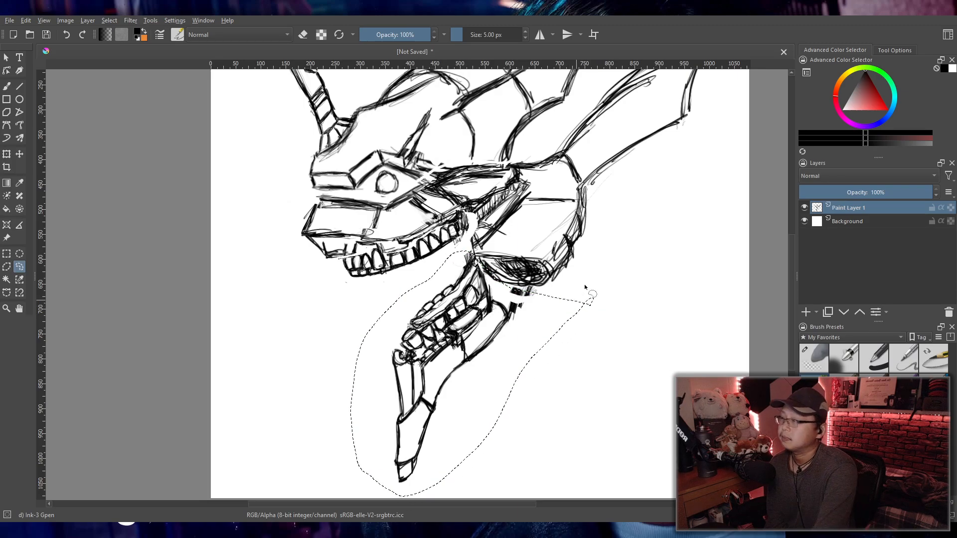
# - Move the selected lower jaw upward and slightly forward, closer to the hinge, and apply the transform
pyautogui.click(7, 154)
pyautogui.moveTo(496, 349); pyautogui.dragTo(530, 319)
pyautogui.moveTo(527, 231); pyautogui.dragTo(517, 220)
pyautogui.moveTo(519, 307); pyautogui.dragTo(520, 299)
pyautogui.press('Return')
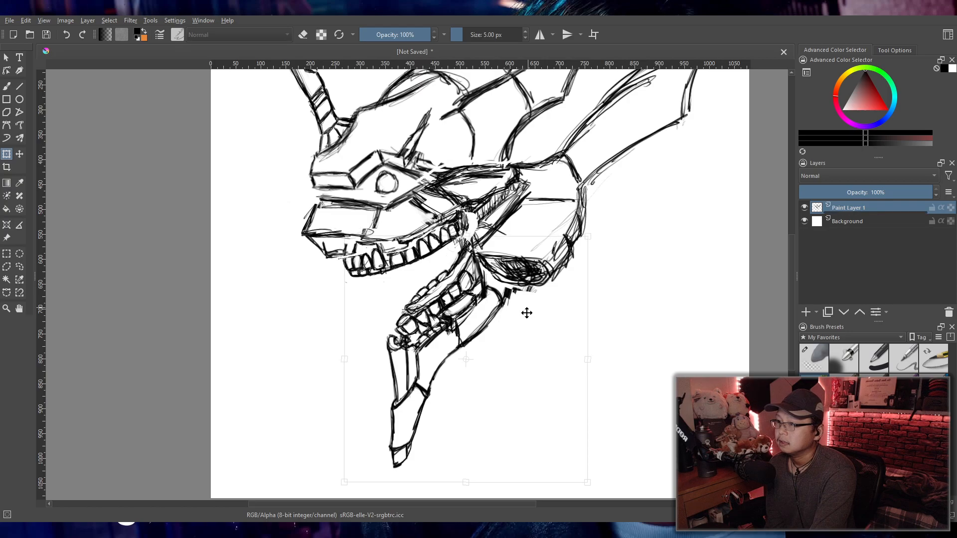
# - Rotate the lower jaw slightly counter-clockwise, shift it back so it lines up under the hinge, and apply the transform
pyautogui.scroll(-2, 528, 311)
pyautogui.scroll(2, 530, 318)
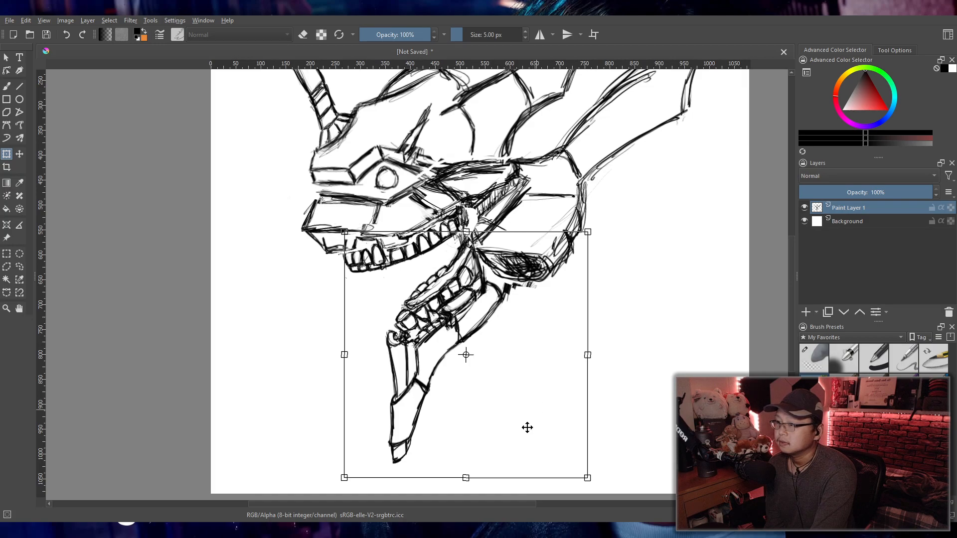
pyautogui.moveTo(518, 405); pyautogui.dragTo(522, 406)
pyautogui.moveTo(547, 193); pyautogui.dragTo(531, 186)
pyautogui.moveTo(538, 347); pyautogui.dragTo(549, 346)
pyautogui.moveTo(538, 203); pyautogui.dragTo(534, 201)
pyautogui.moveTo(537, 335); pyautogui.dragTo(539, 342)
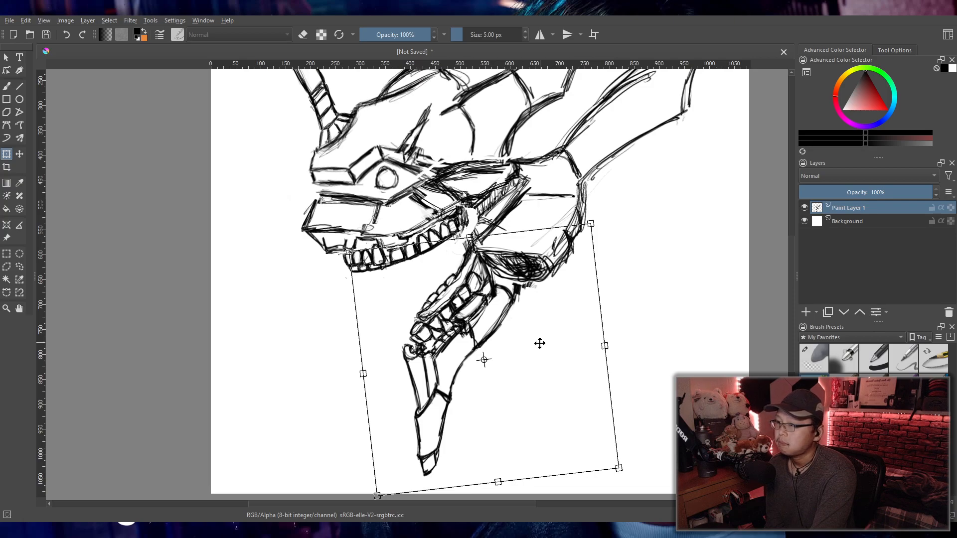
pyautogui.scroll(-2, 596, 365)
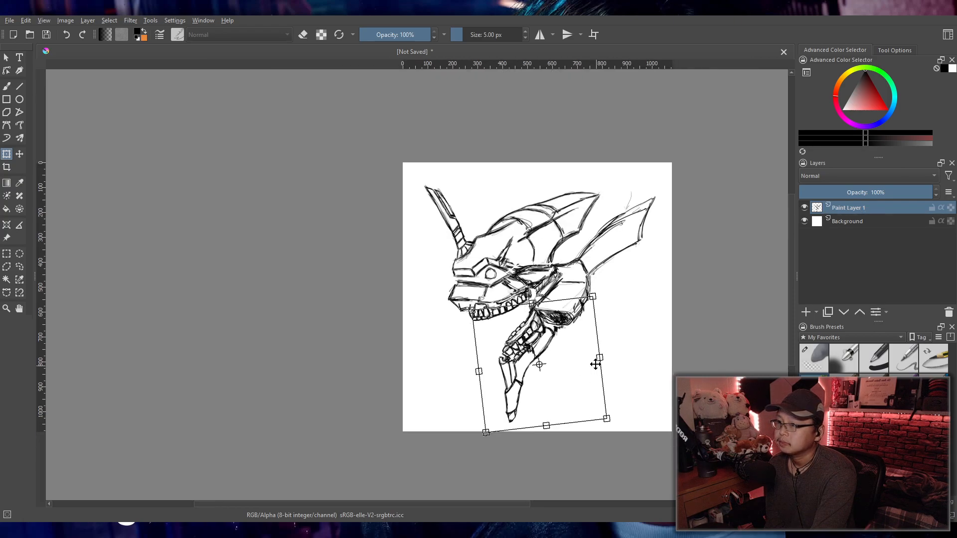
pyautogui.click(8, 254)
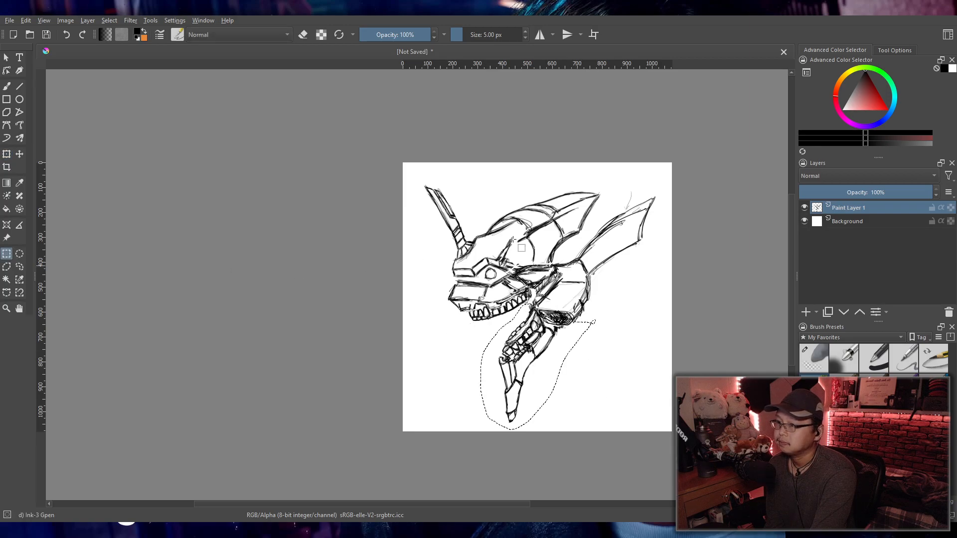
# - Select the full canvas with a rectangular selection and inspect the jaw, horn and forehead up close
pyautogui.moveTo(403, 168); pyautogui.dragTo(670, 435)
pyautogui.scroll(5, 512, 321)
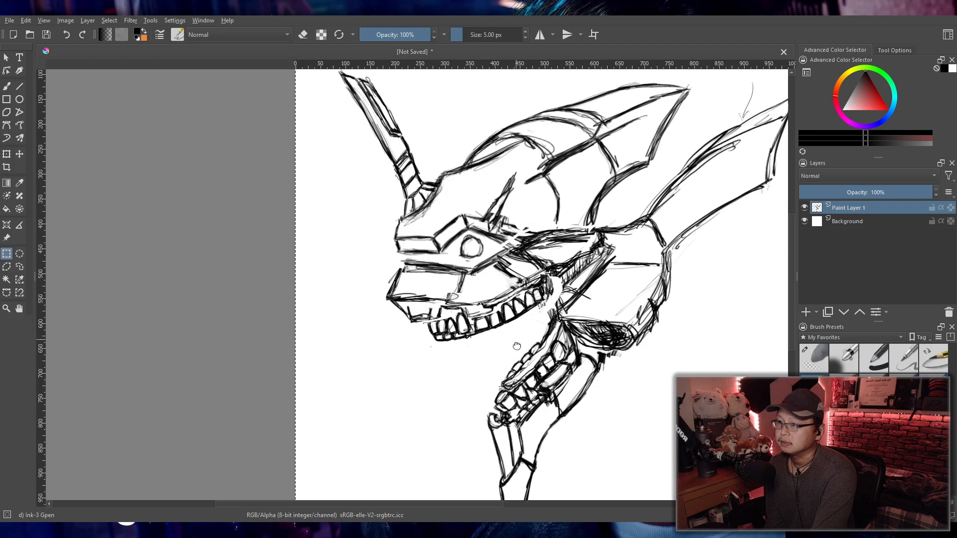
pyautogui.scroll(-3, 447, 238)
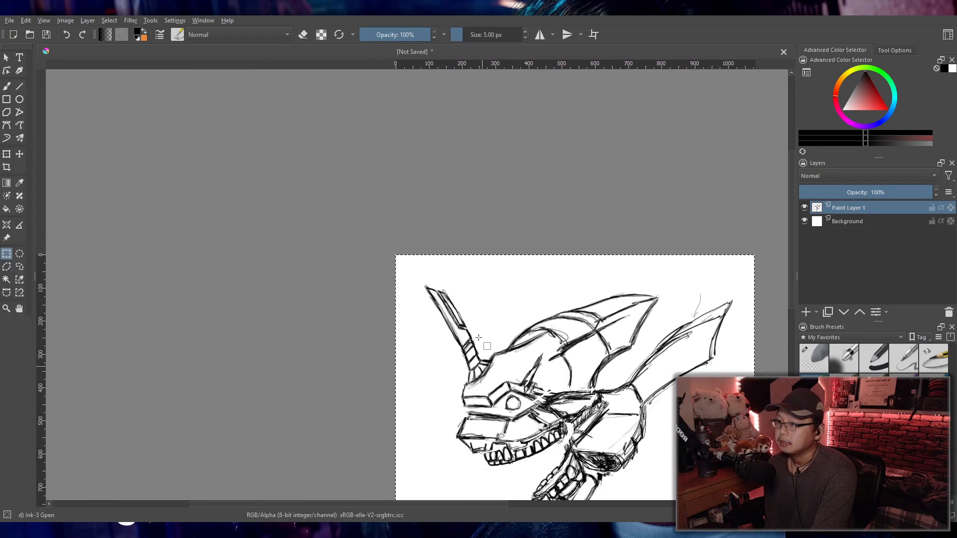
pyautogui.scroll(6, 453, 269)
pyautogui.scroll(-1, 461, 309)
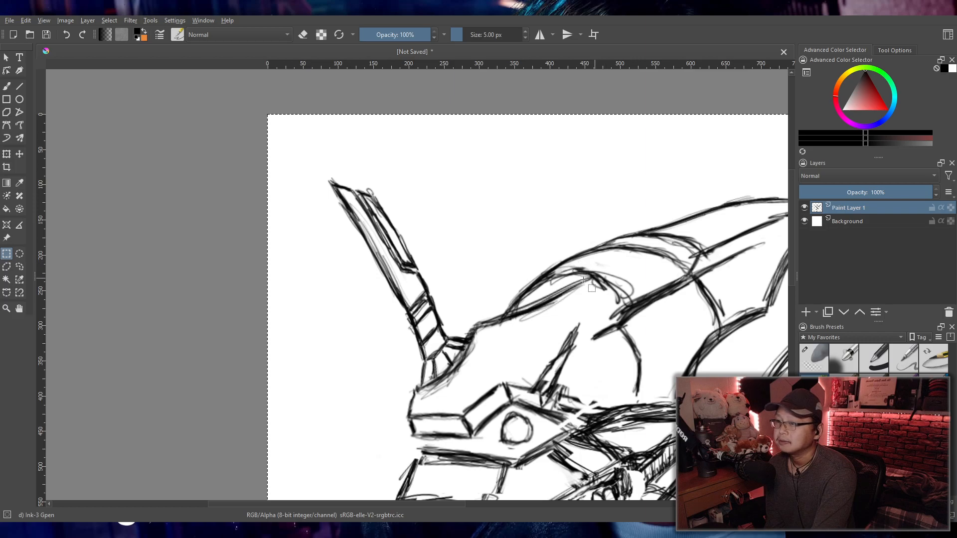
# - Outline the horn from its tip down to the forehead with a freehand selection
pyautogui.scroll(-3, 588, 280)
pyautogui.scroll(1, 488, 269)
pyautogui.scroll(1, 489, 269)
pyautogui.moveTo(489, 269); pyautogui.dragTo(489, 267)
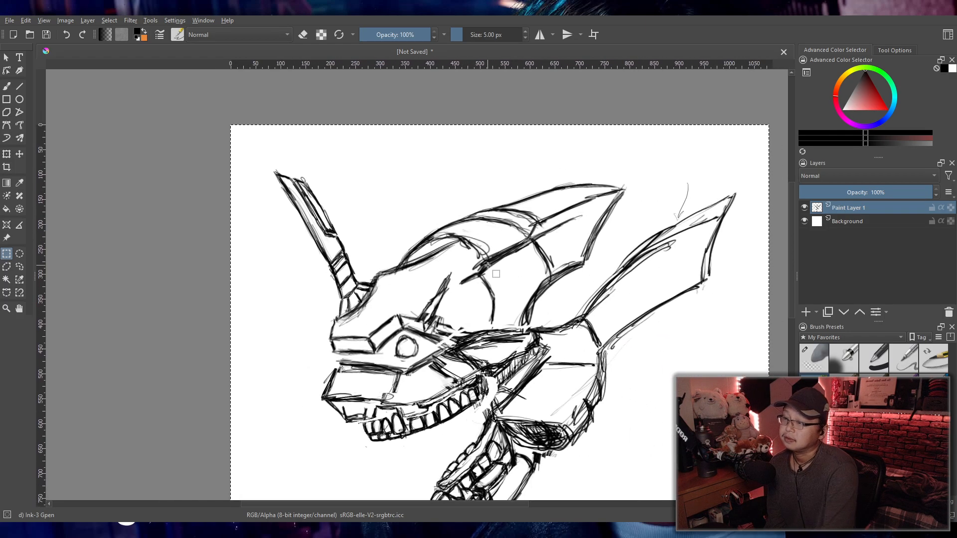
pyautogui.click(20, 267)
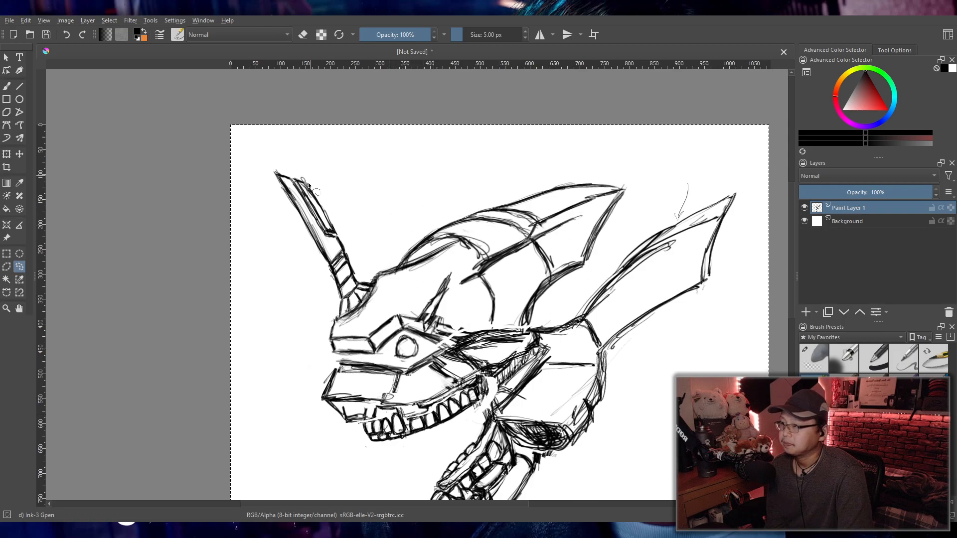
pyautogui.moveTo(289, 260)
pyautogui.mouseDown()
pyautogui.moveTo(330, 315)
pyautogui.moveTo(347, 321)
pyautogui.moveTo(371, 294)
pyautogui.moveTo(330, 188)
pyautogui.mouseUp()
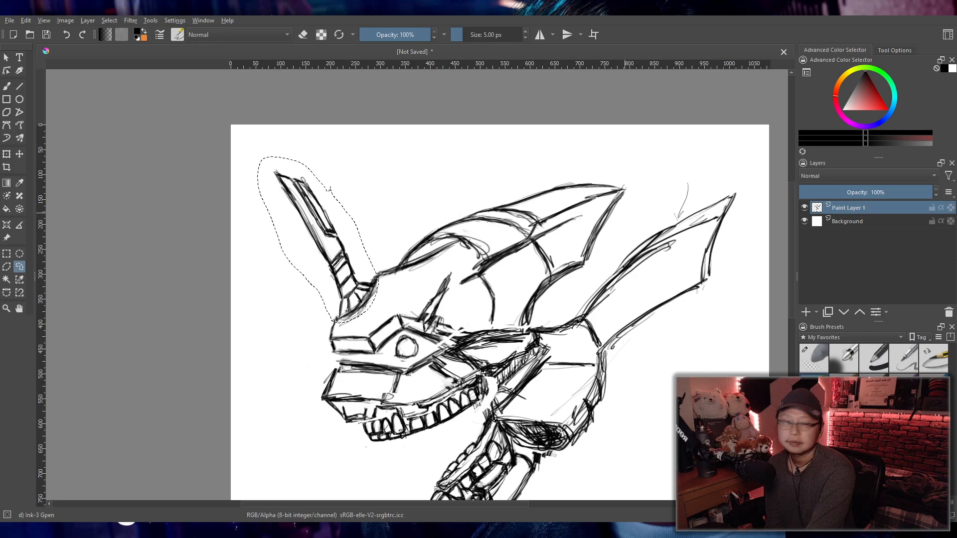
# - Warp the selected horn, stretching its tip upward and pulling its upper rear edge inward
pyautogui.click(6, 155)
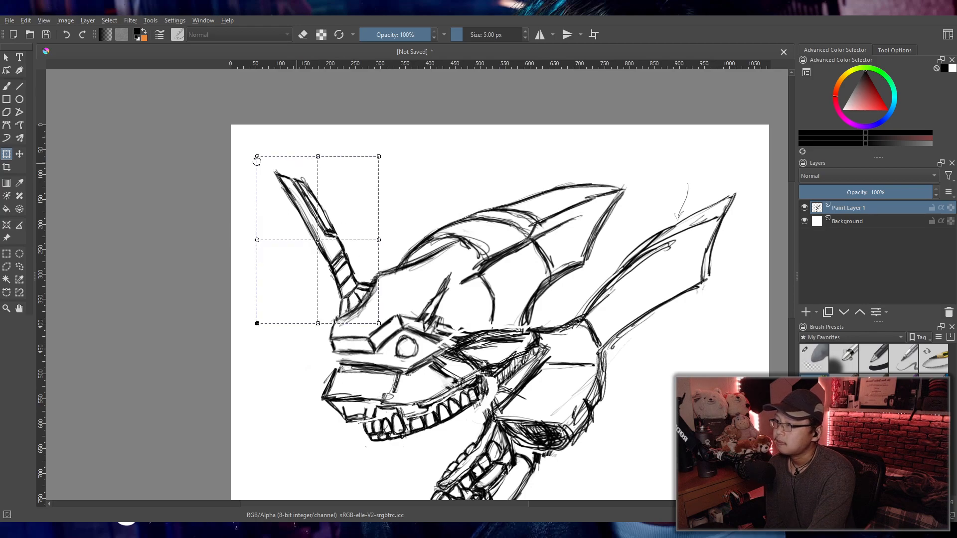
pyautogui.moveTo(258, 158); pyautogui.dragTo(258, 140)
pyautogui.moveTo(319, 159); pyautogui.dragTo(318, 154)
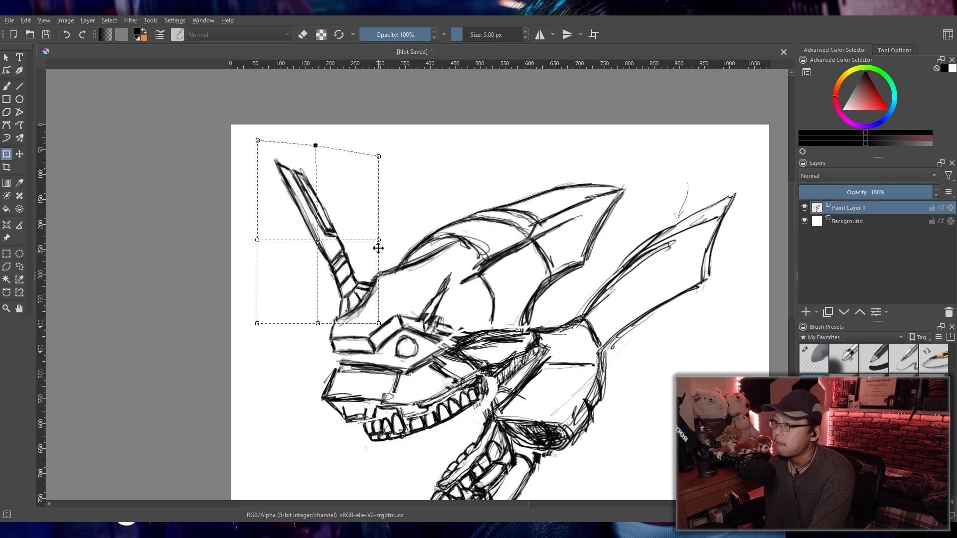
pyautogui.moveTo(379, 156); pyautogui.dragTo(368, 167)
pyautogui.moveTo(318, 241); pyautogui.dragTo(316, 244)
pyautogui.moveTo(379, 323); pyautogui.dragTo(382, 316)
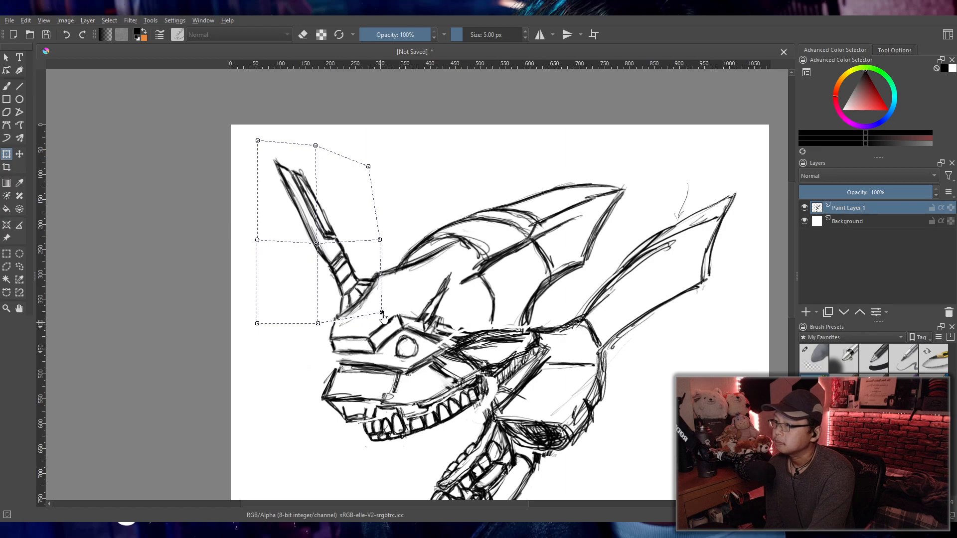
# - Adjust the warp around the horn's base so it stretches down and back onto the forehead
pyautogui.moveTo(318, 325); pyautogui.dragTo(316, 331)
pyautogui.moveTo(377, 237); pyautogui.dragTo(376, 237)
pyautogui.moveTo(313, 328); pyautogui.dragTo(319, 338)
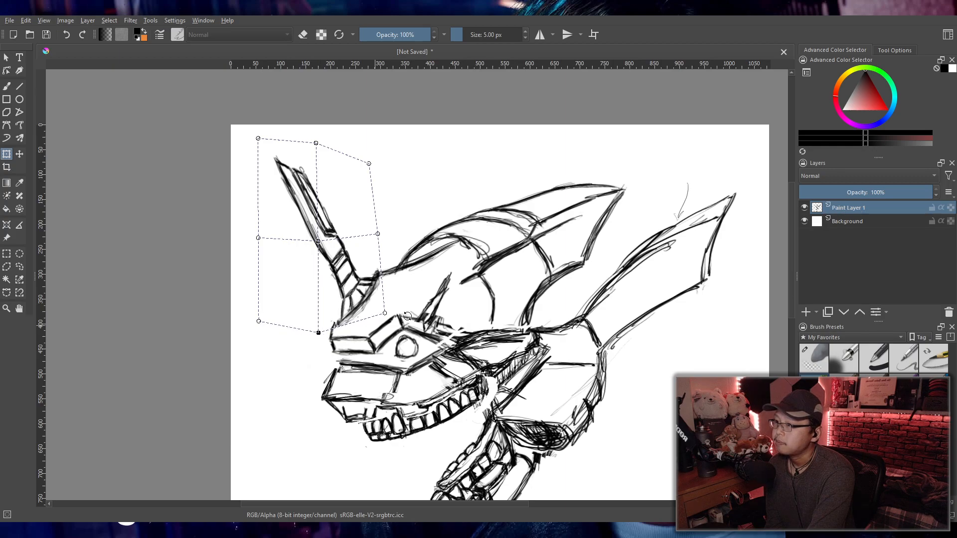
pyautogui.moveTo(389, 319); pyautogui.dragTo(394, 324)
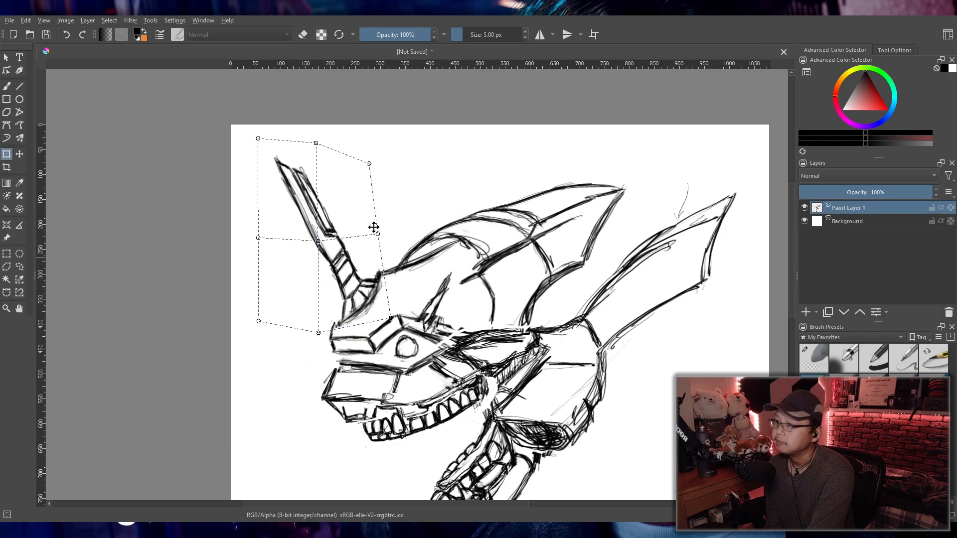
pyautogui.moveTo(377, 239); pyautogui.dragTo(378, 240)
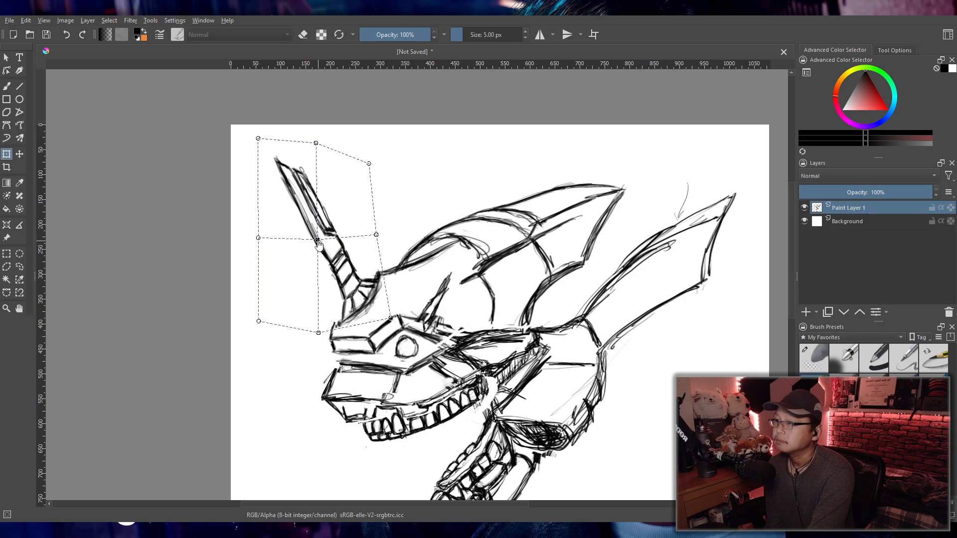
# - Pull the front and rear edges of the warp inward to refine the horn's shaft
pyautogui.moveTo(262, 243); pyautogui.dragTo(267, 235)
pyautogui.moveTo(259, 323); pyautogui.dragTo(263, 312)
pyautogui.moveTo(318, 241); pyautogui.dragTo(321, 242)
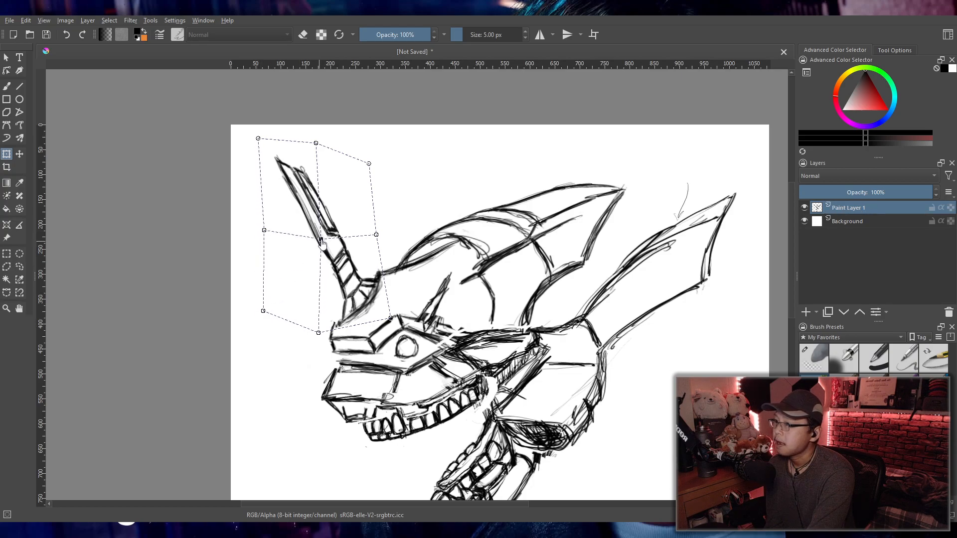
pyautogui.moveTo(369, 168); pyautogui.dragTo(353, 179)
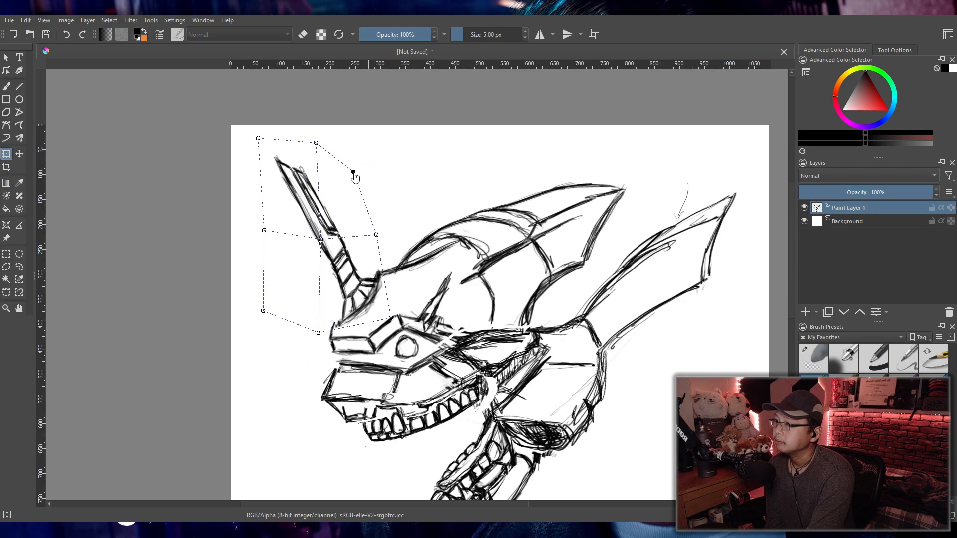
pyautogui.moveTo(376, 236); pyautogui.dragTo(318, 244)
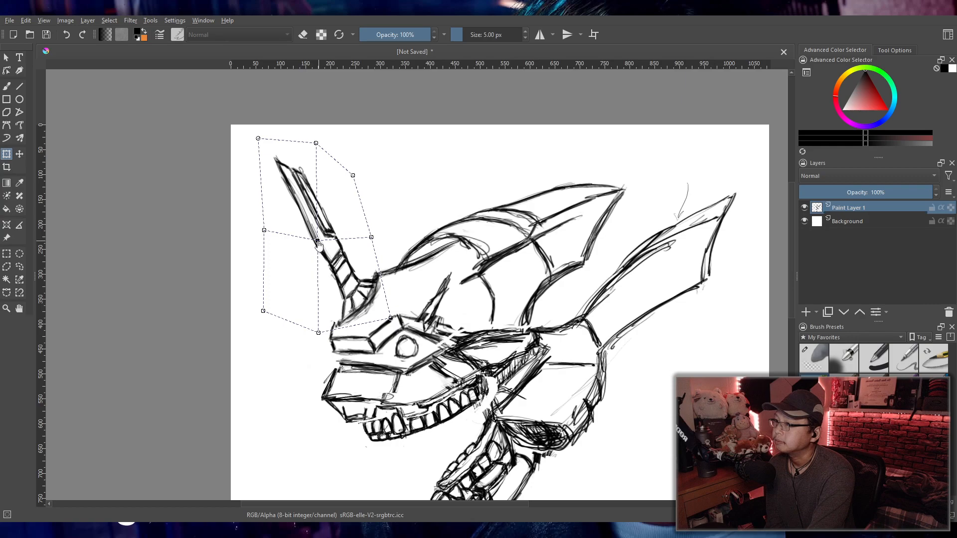
pyautogui.moveTo(316, 144); pyautogui.dragTo(312, 145)
# - Tilt the warped horn further forward, realign its base with the forehead, and apply the transform
pyautogui.moveTo(262, 235); pyautogui.dragTo(260, 235)
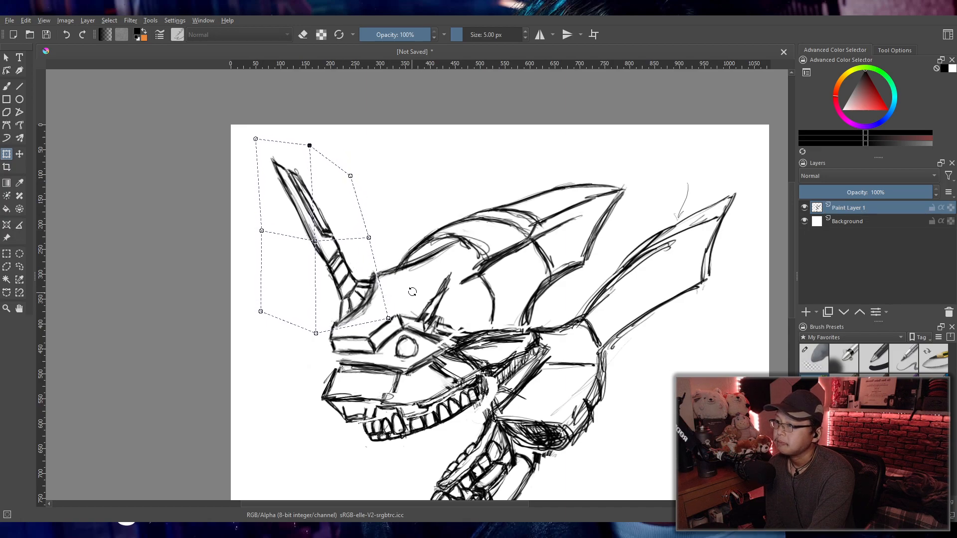
pyautogui.moveTo(284, 134); pyautogui.dragTo(279, 131)
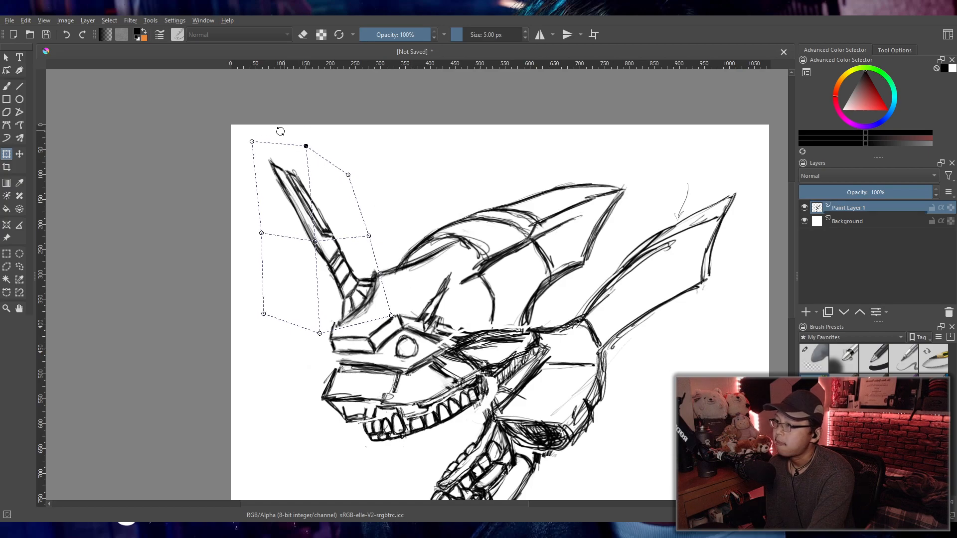
pyautogui.moveTo(331, 210); pyautogui.dragTo(330, 209)
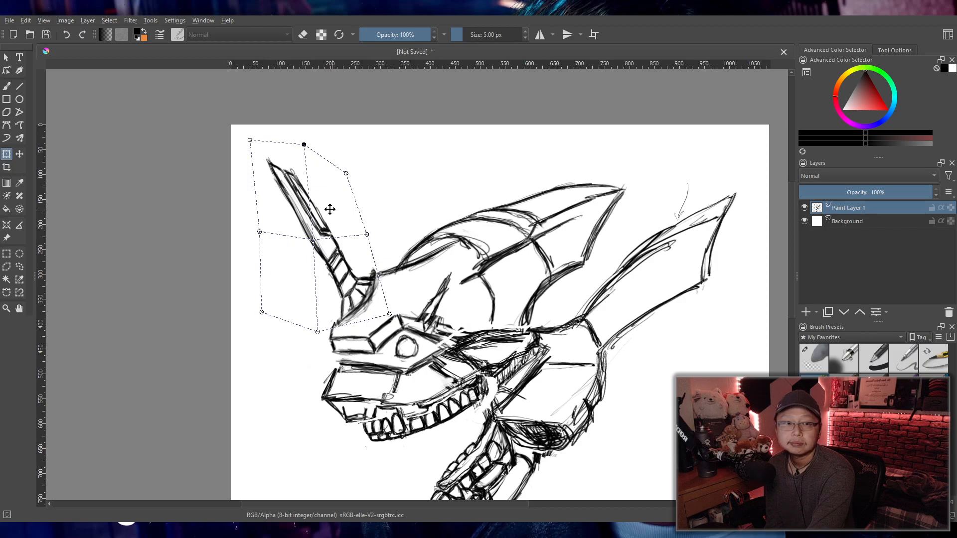
pyautogui.moveTo(321, 142); pyautogui.dragTo(295, 134)
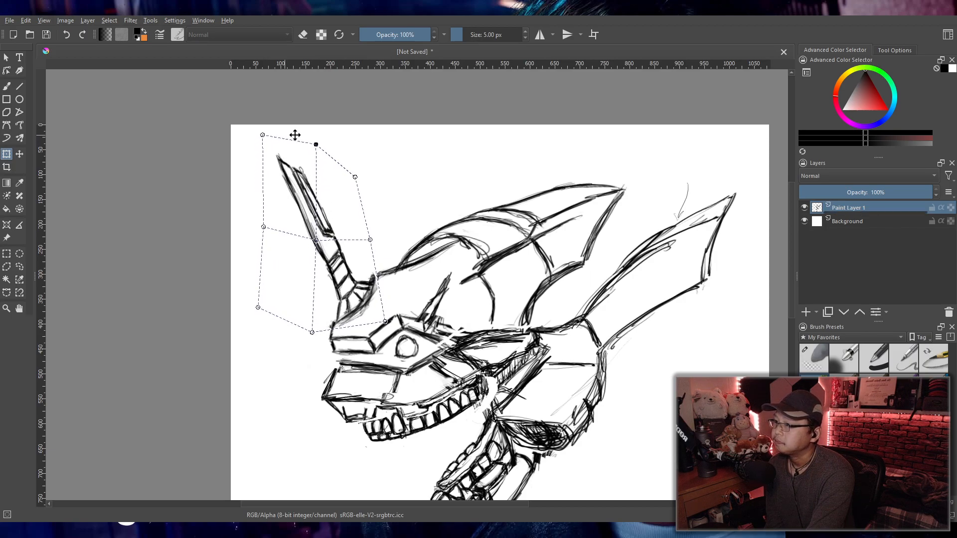
pyautogui.moveTo(335, 218); pyautogui.dragTo(339, 215)
pyautogui.moveTo(345, 147); pyautogui.dragTo(343, 148)
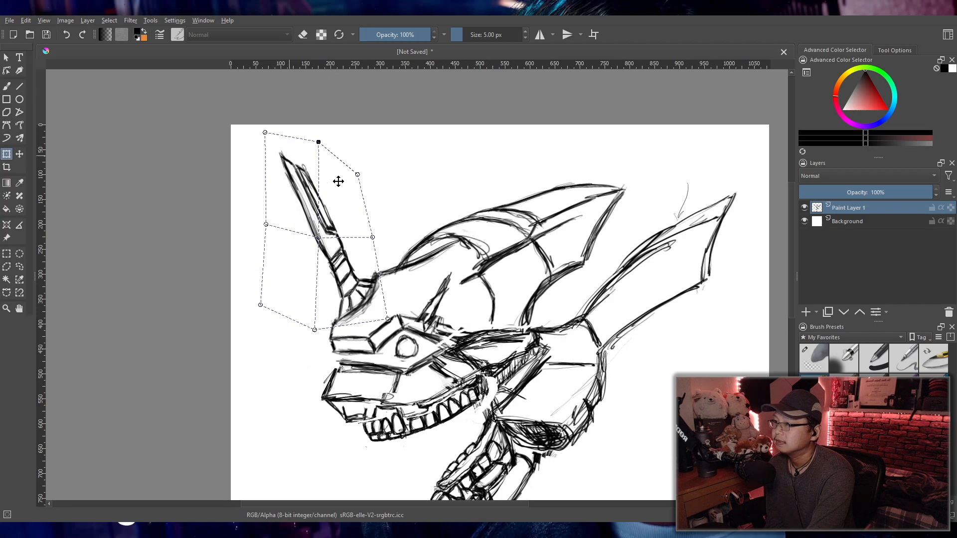
pyautogui.moveTo(344, 201)
pyautogui.mouseDown()
pyautogui.moveTo(393, 196)
pyautogui.moveTo(353, 212)
pyautogui.mouseUp()
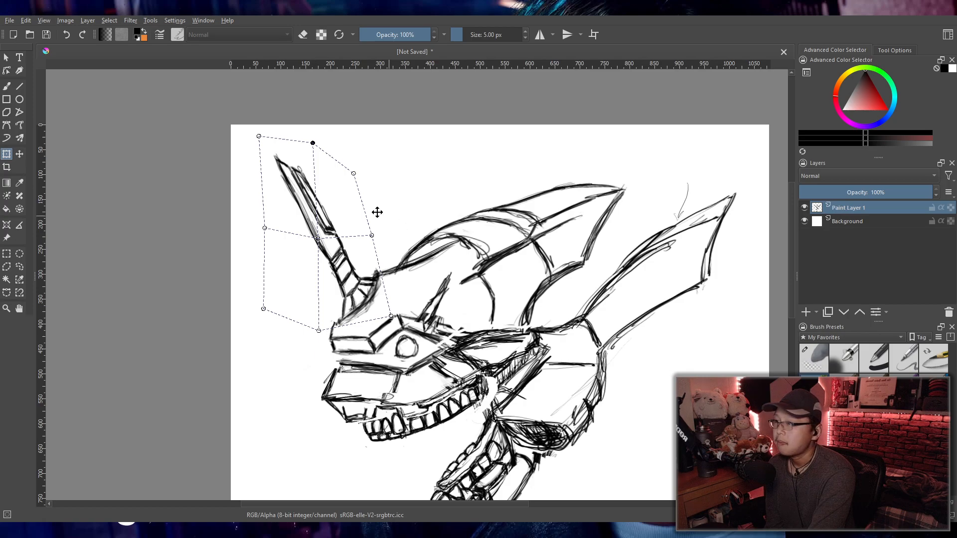
pyautogui.moveTo(459, 253); pyautogui.dragTo(460, 238)
pyautogui.moveTo(366, 270); pyautogui.dragTo(358, 275)
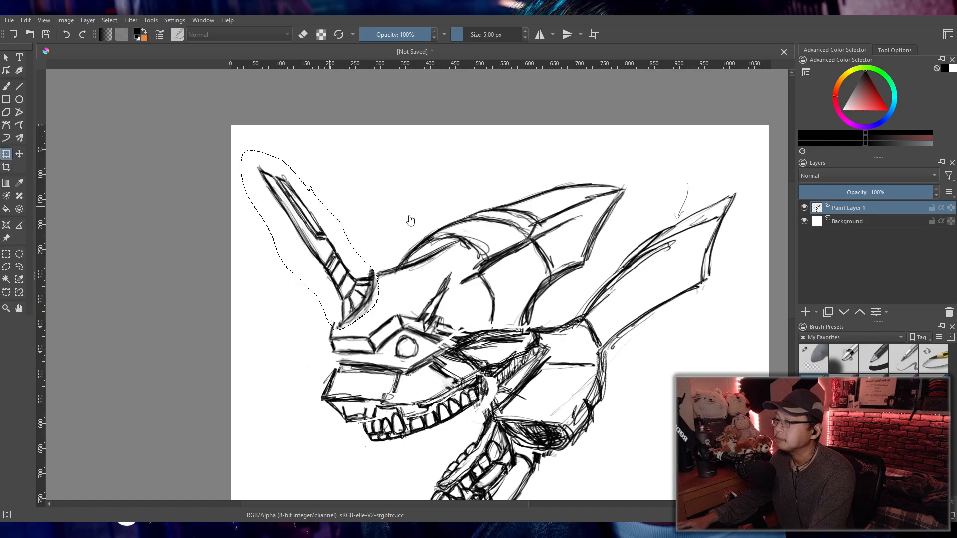
# - Enlarge the selected horn slightly with a second transform and apply it
pyautogui.click(6, 154)
pyautogui.moveTo(374, 152); pyautogui.dragTo(389, 139)
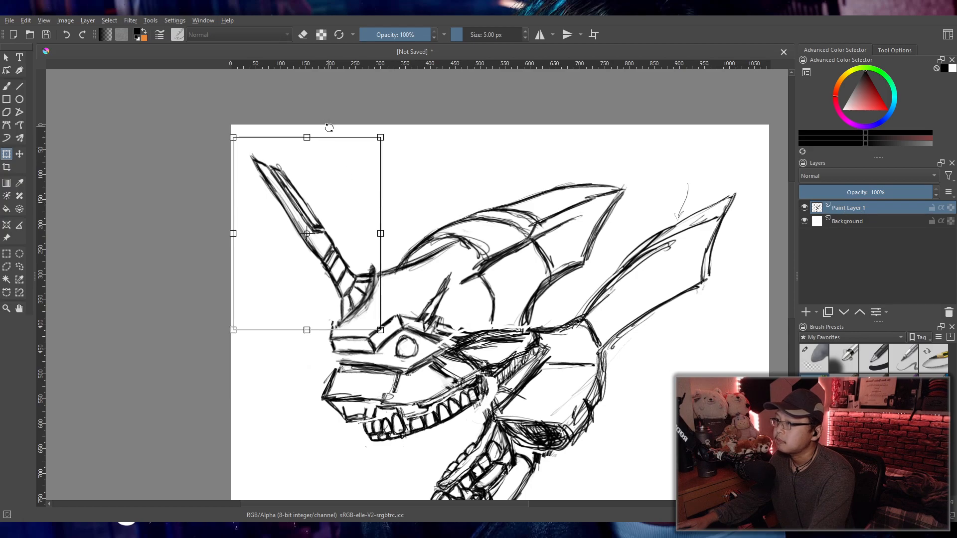
pyautogui.press('Return')
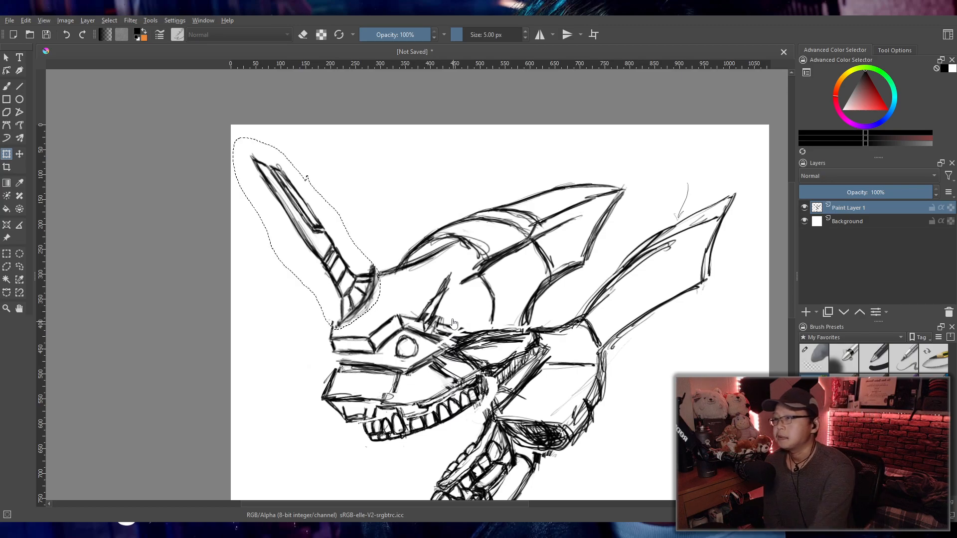
# - Replace the horn selection with one around the whole canvas and erase the stray line above the rear fin with the Eraser Soft brush
pyautogui.scroll(-3, 618, 352)
pyautogui.scroll(-2, 618, 353)
pyautogui.scroll(6, 598, 356)
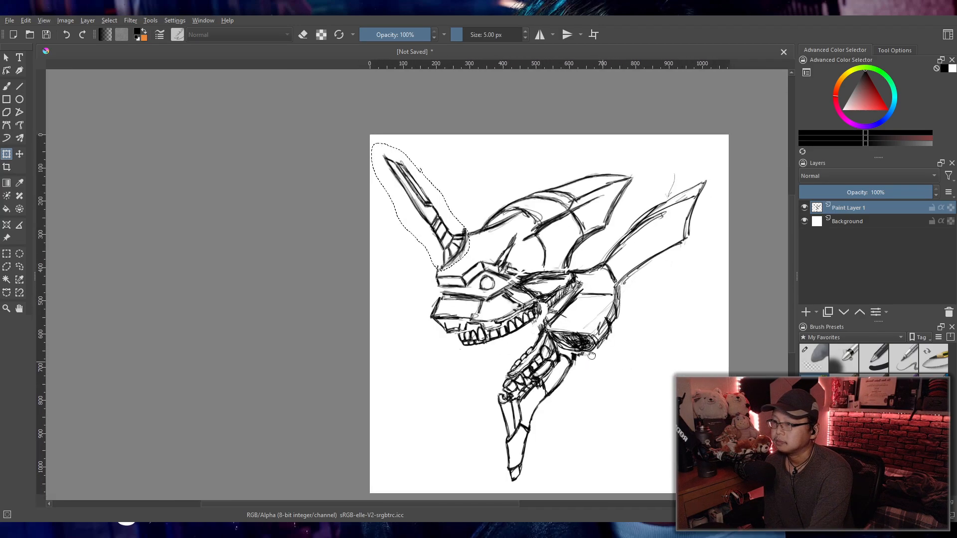
pyautogui.moveTo(562, 345); pyautogui.dragTo(542, 336)
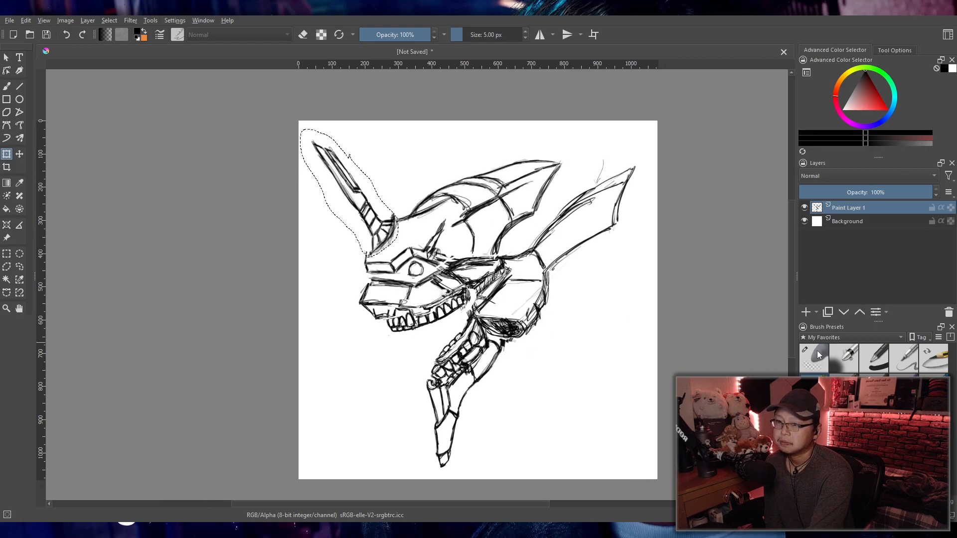
pyautogui.click(817, 355)
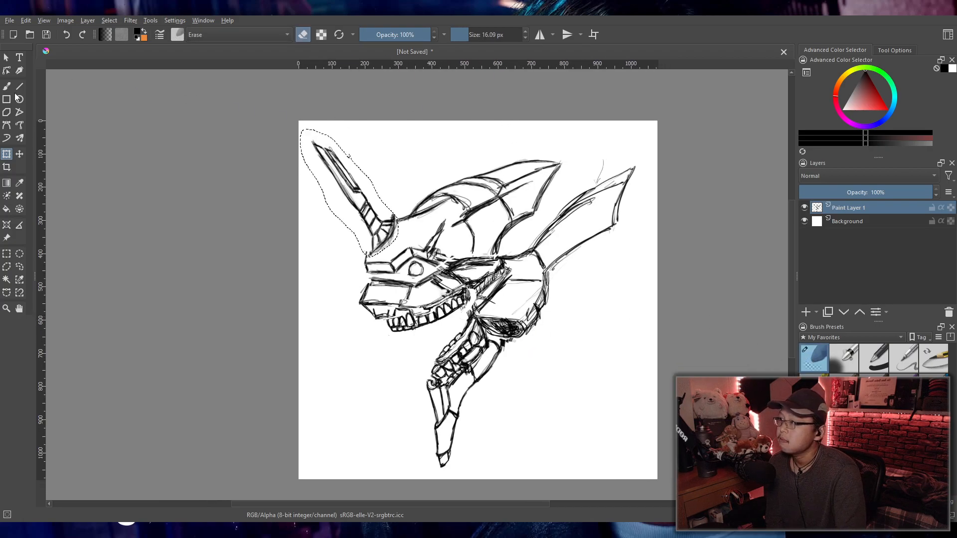
pyautogui.click(6, 88)
pyautogui.click(7, 253)
pyautogui.moveTo(235, 90); pyautogui.dragTo(375, 213)
pyautogui.click(483, 357)
pyautogui.hotkey('ctrl', 'a')
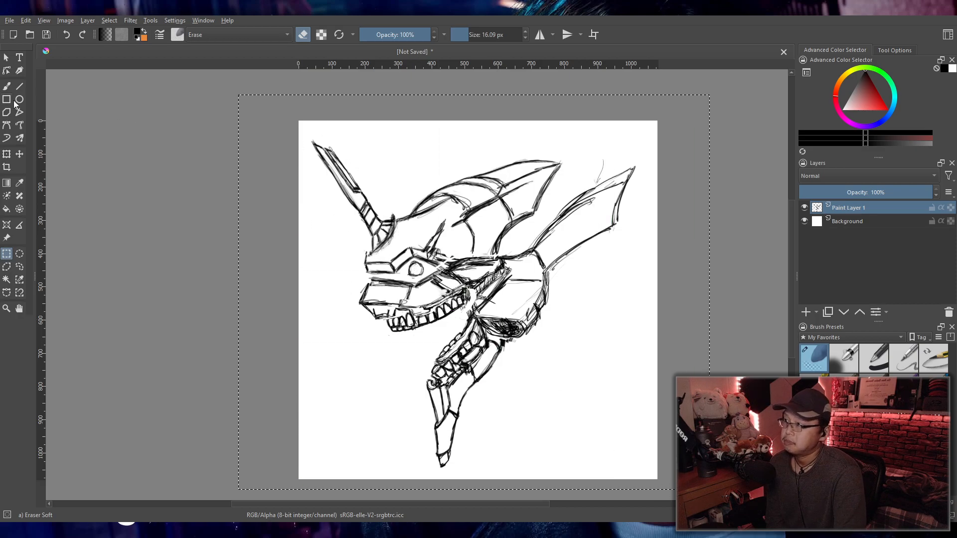
pyautogui.press('b')
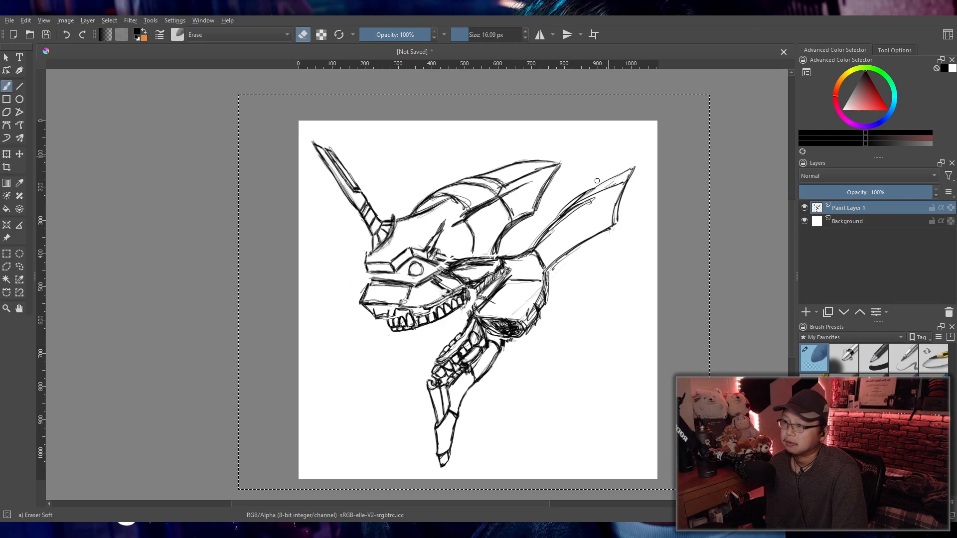
pyautogui.scroll(-2, 526, 264)
pyautogui.scroll(4, 516, 280)
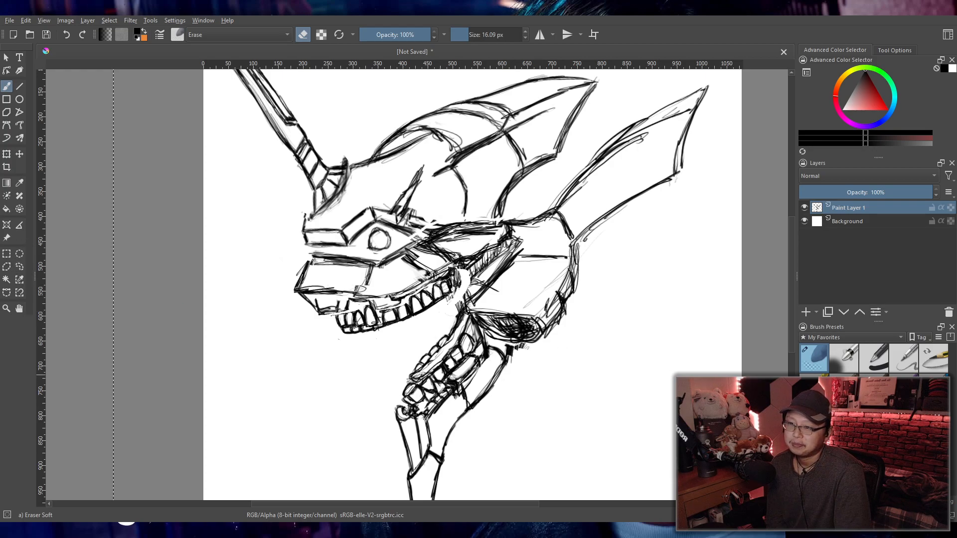
# - Switch back to the Ink-3 Gpen brush and undo the thin trial strokes between the upper and lower jaws
pyautogui.press('/')
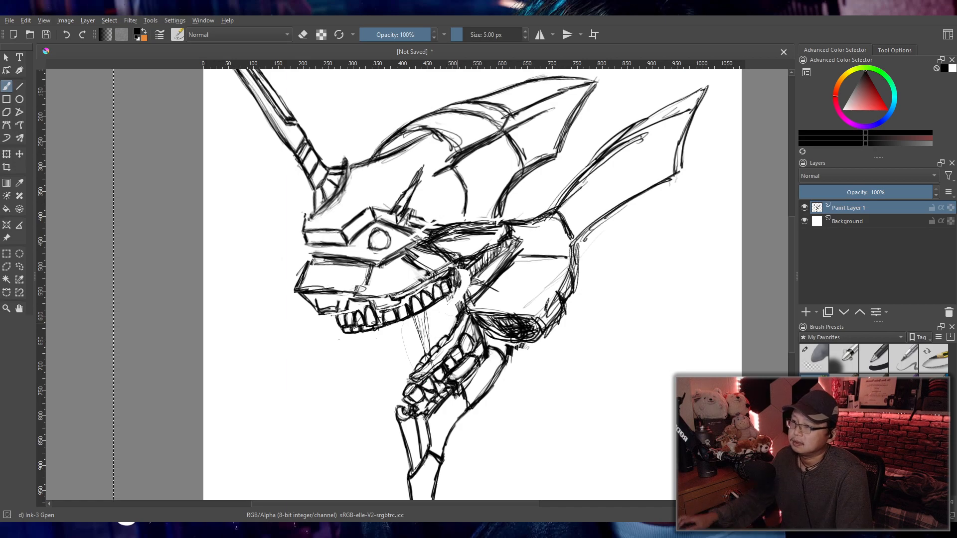
pyautogui.hotkey('ctrl', 'z')
pyautogui.hotkey('ctrl', 'z')
pyautogui.hotkey('ctrl', 'z')
pyautogui.hotkey('ctrl', 'z')
pyautogui.hotkey('ctrl', 'z')
pyautogui.hotkey('ctrl', 'z')
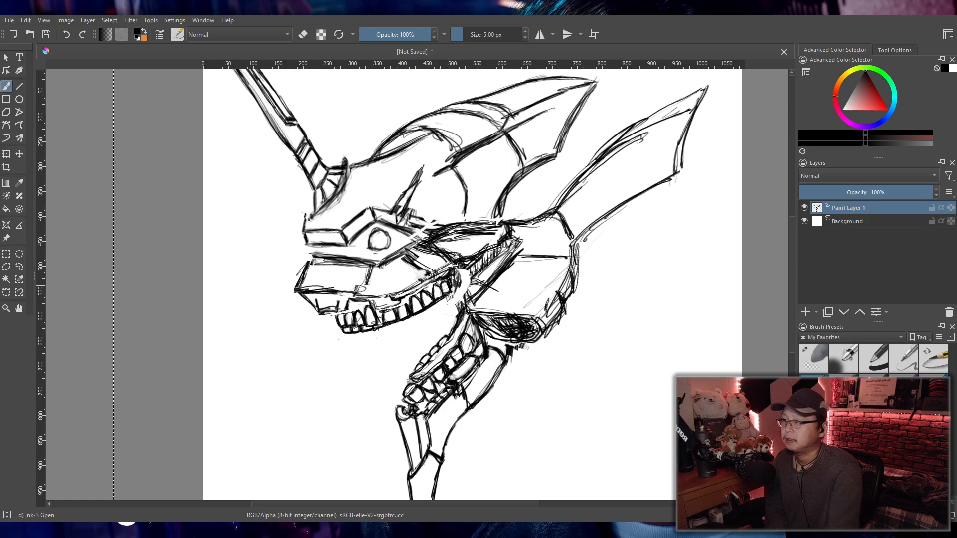
# - Scale the whole head sketch down slightly with the Transform tool and reposition it within the canvas
pyautogui.press('2')
pyautogui.moveTo(483, 298); pyautogui.dragTo(451, 293)
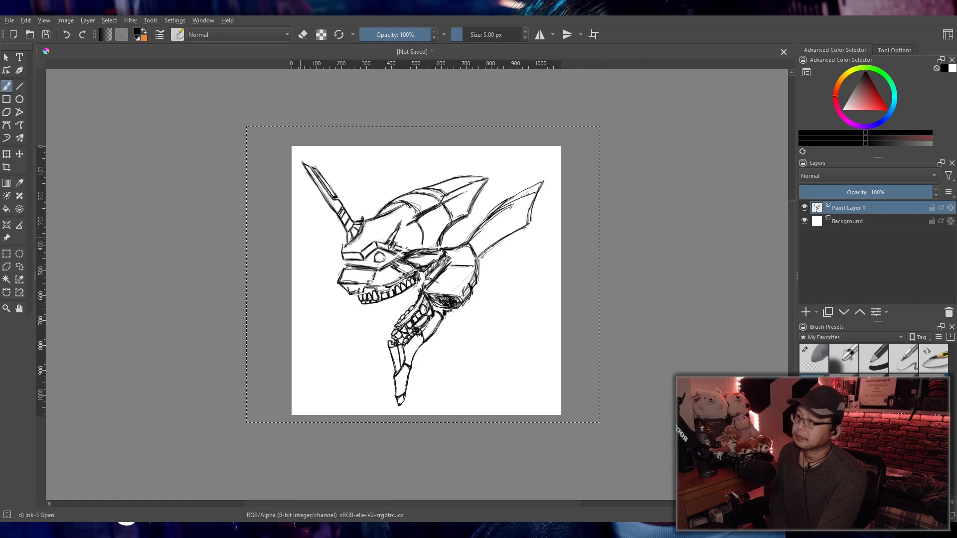
pyautogui.click(6, 154)
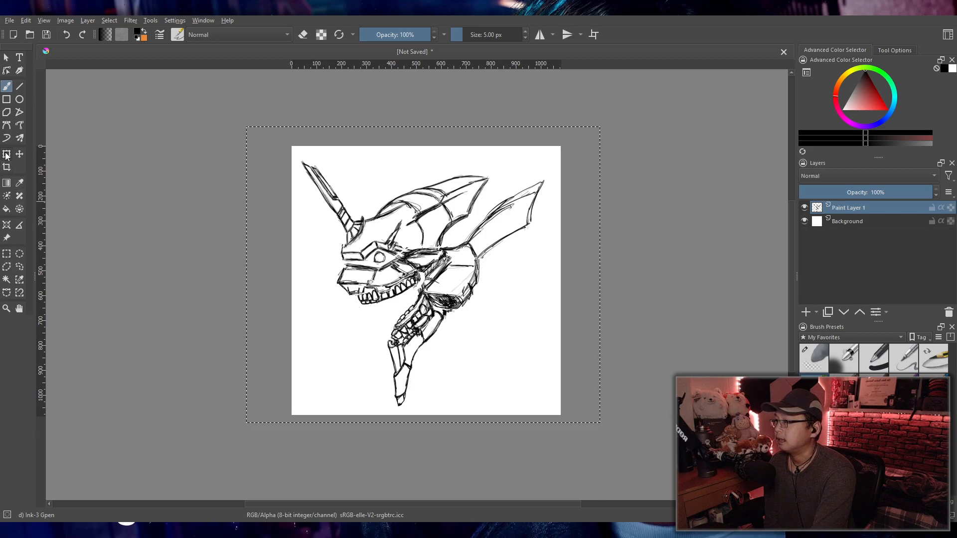
pyautogui.moveTo(601, 422); pyautogui.dragTo(521, 363)
pyautogui.moveTo(468, 324); pyautogui.dragTo(470, 331)
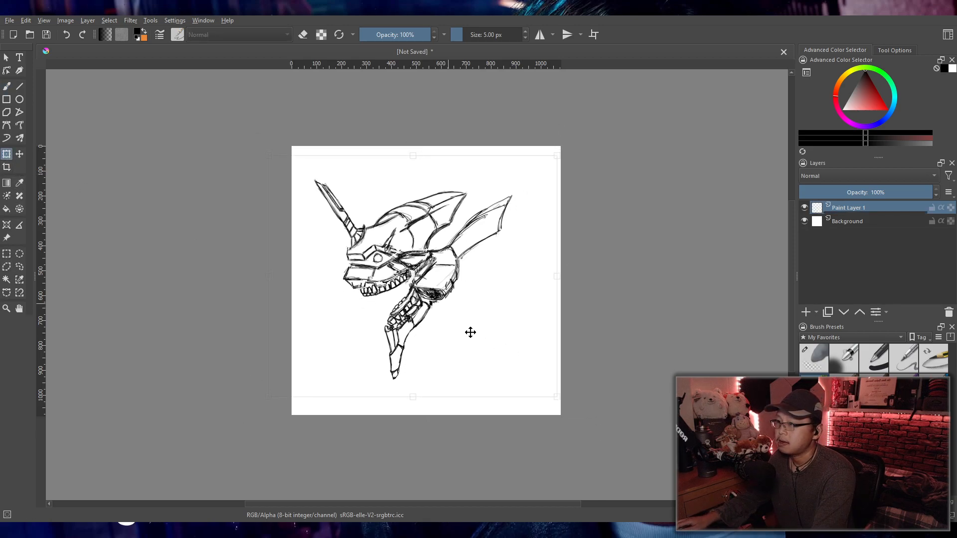
# - Rotate the head sketch counter-clockwise, shrink it further, centre it on the canvas, and apply the transform
pyautogui.moveTo(441, 144); pyautogui.dragTo(400, 129)
pyautogui.moveTo(482, 259); pyautogui.dragTo(485, 271)
pyautogui.moveTo(410, 154); pyautogui.dragTo(397, 153)
pyautogui.moveTo(467, 272); pyautogui.dragTo(488, 288)
pyautogui.moveTo(599, 355); pyautogui.dragTo(522, 325)
pyautogui.moveTo(467, 314); pyautogui.dragTo(491, 330)
pyautogui.moveTo(399, 165); pyautogui.dragTo(392, 169)
pyautogui.moveTo(462, 295); pyautogui.dragTo(472, 311)
pyautogui.press('Return')
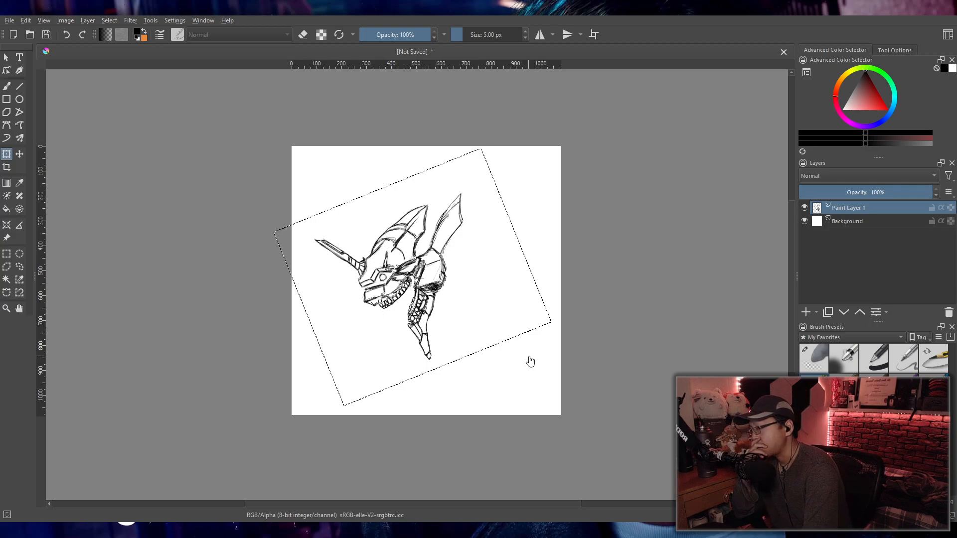
# - Add a new paint layer and place it between Paint Layer 1 and the Background
pyautogui.click(805, 312)
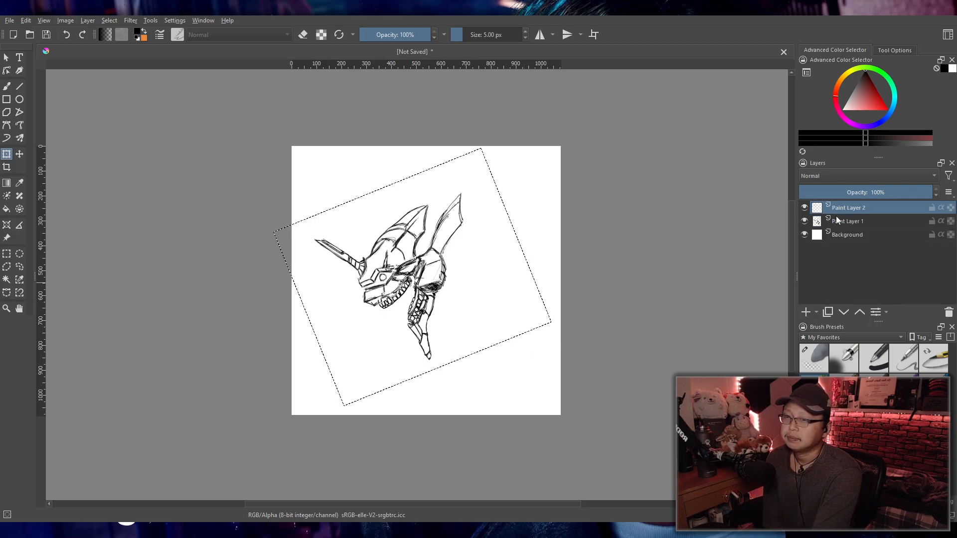
pyautogui.moveTo(845, 227); pyautogui.dragTo(847, 229)
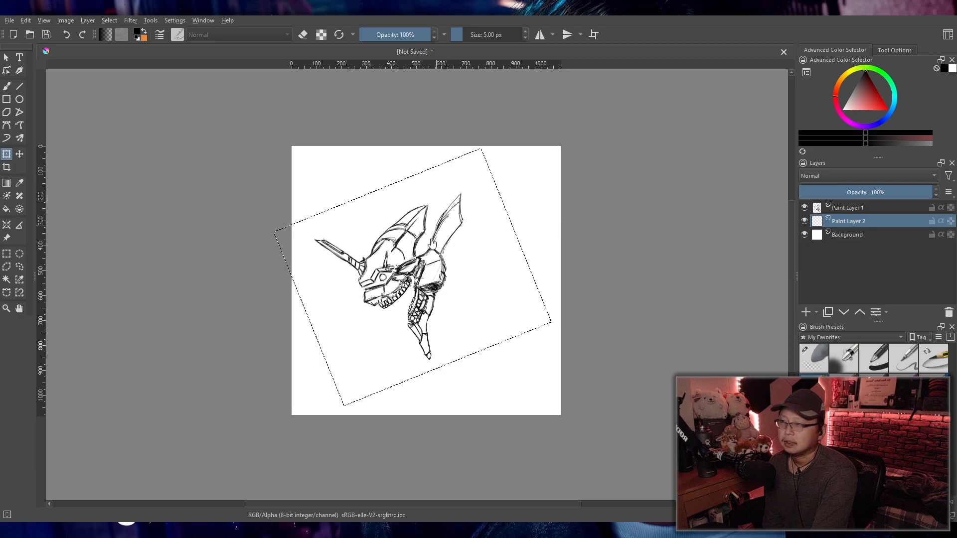
# - Choose the Basic-1 brush and replace the tilted selection with a rectangular one enclosing the whole canvas
pyautogui.press('b')
pyautogui.click(20, 87)
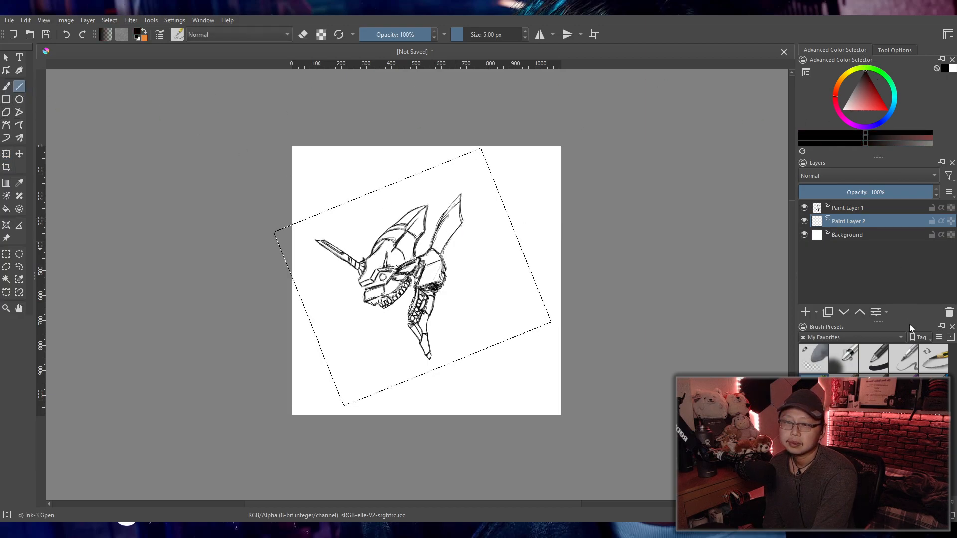
pyautogui.click(874, 357)
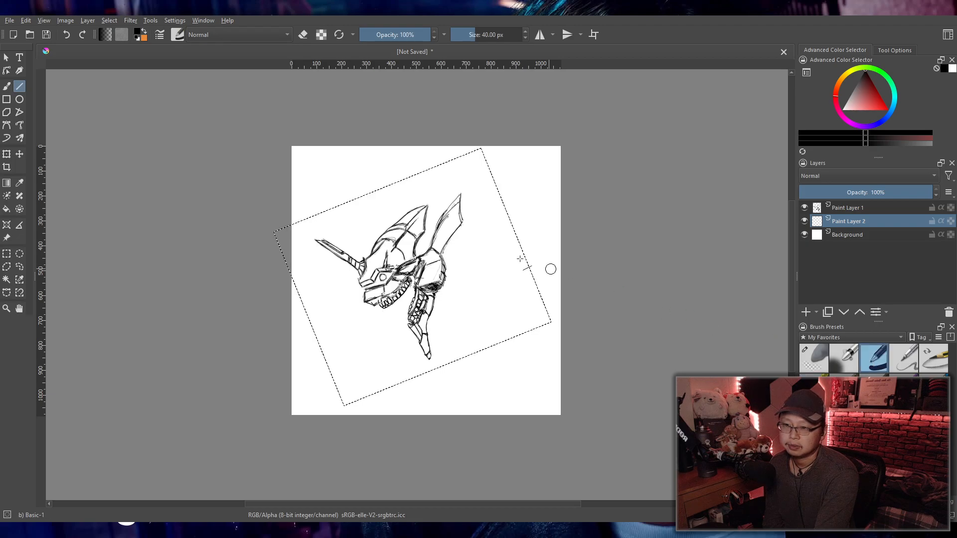
pyautogui.click(7, 253)
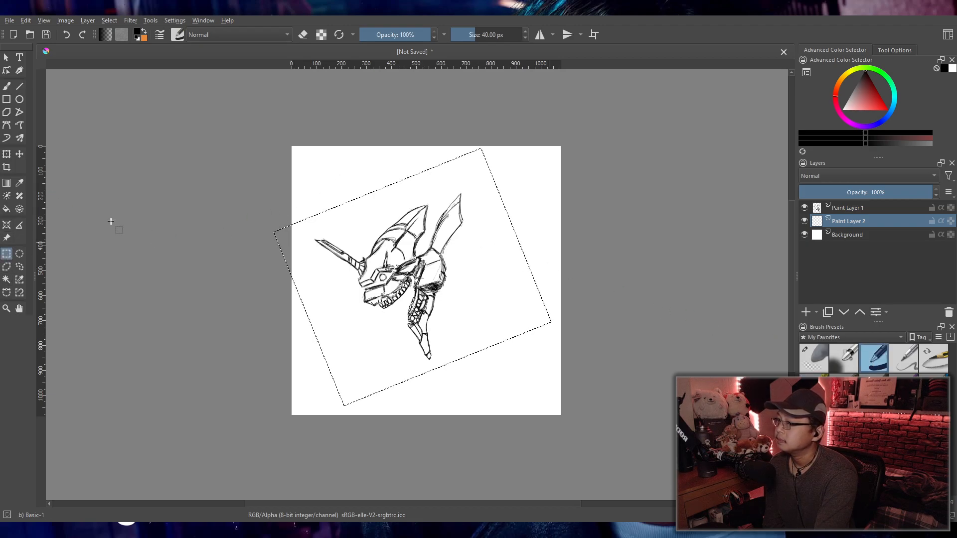
# - Draw a straight 40 px black diagonal line across the canvas on Paint Layer 2
pyautogui.press('b')
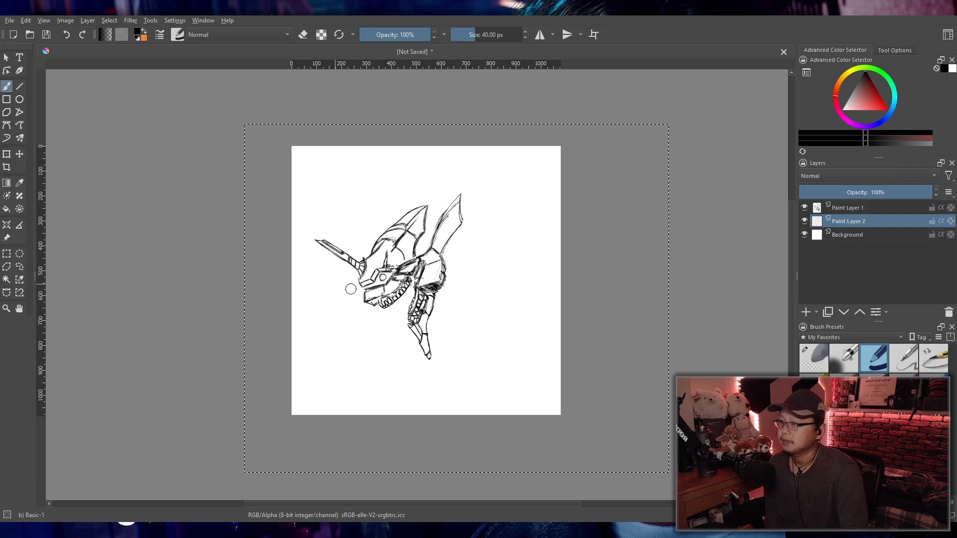
pyautogui.press('v')
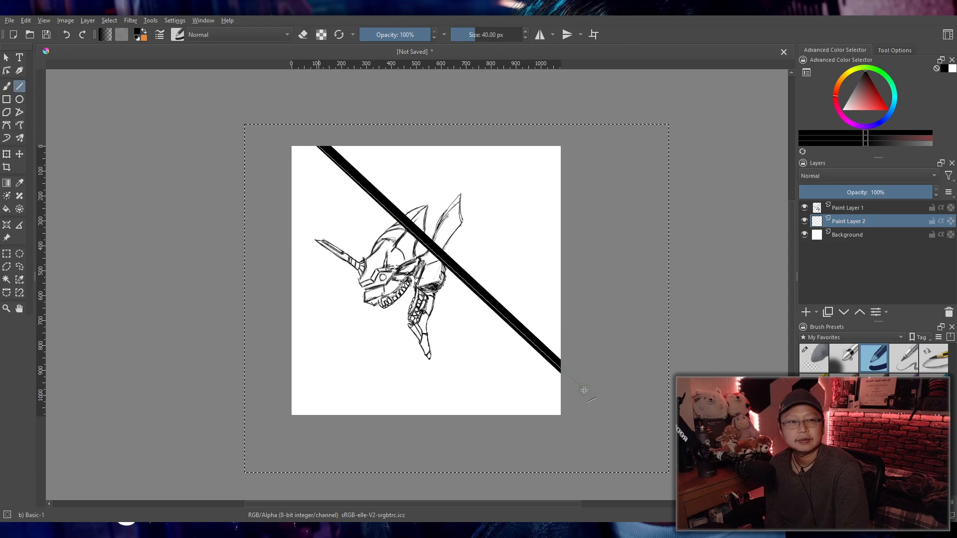
pyautogui.moveTo(583, 394); pyautogui.dragTo(582, 397)
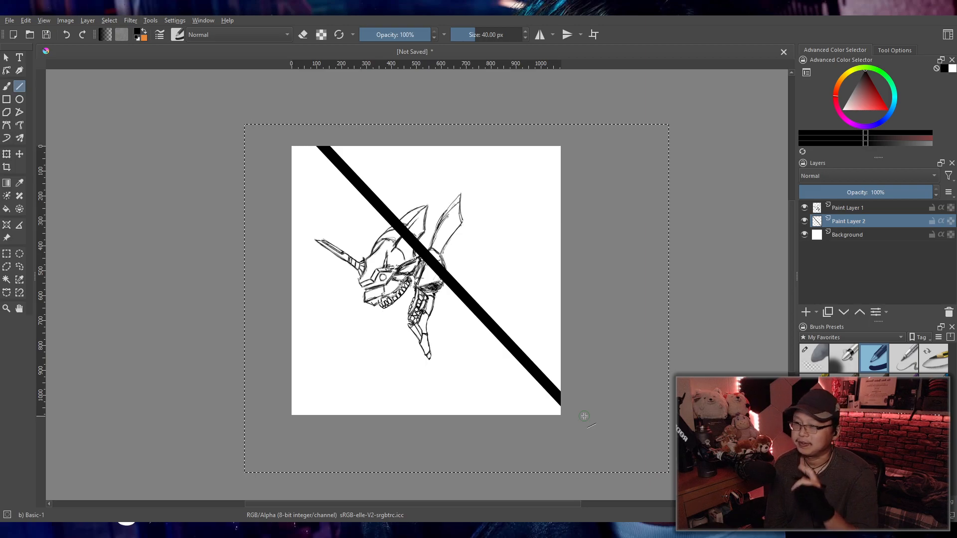
# - Set the brush size to 10 px and replace the thick diagonal with a thinner straight diagonal line across the canvas
pyautogui.doubleClick(486, 35)
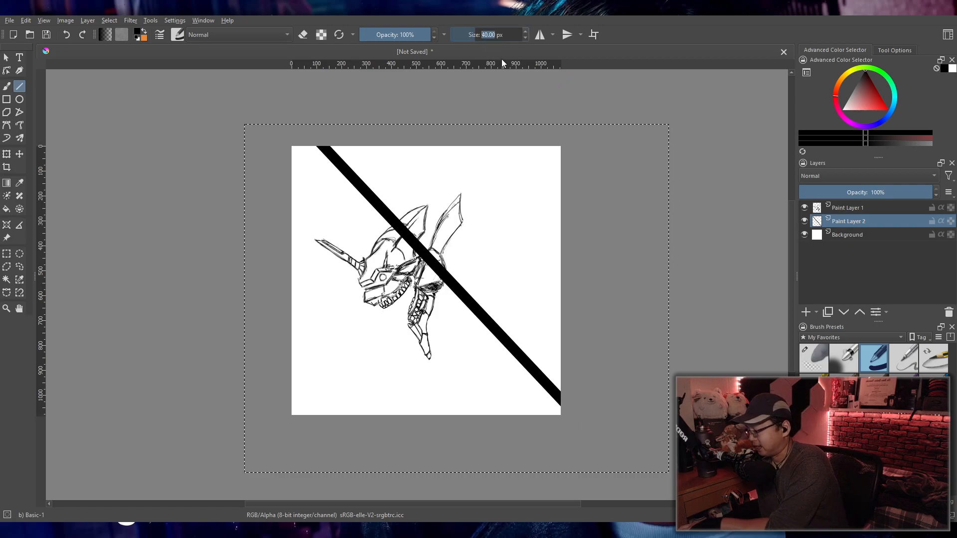
pyautogui.write('10')
pyautogui.press('Return')
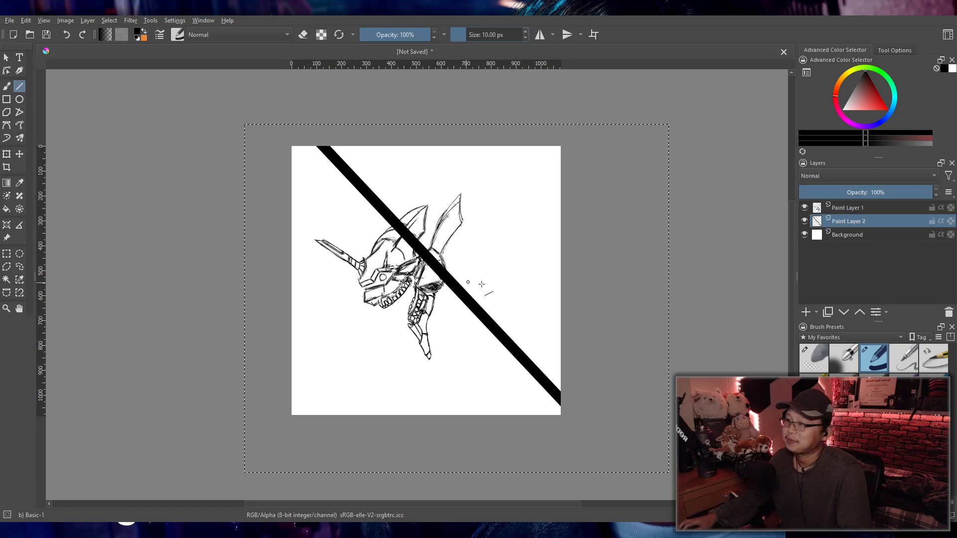
pyautogui.hotkey('ctrl', 'z')
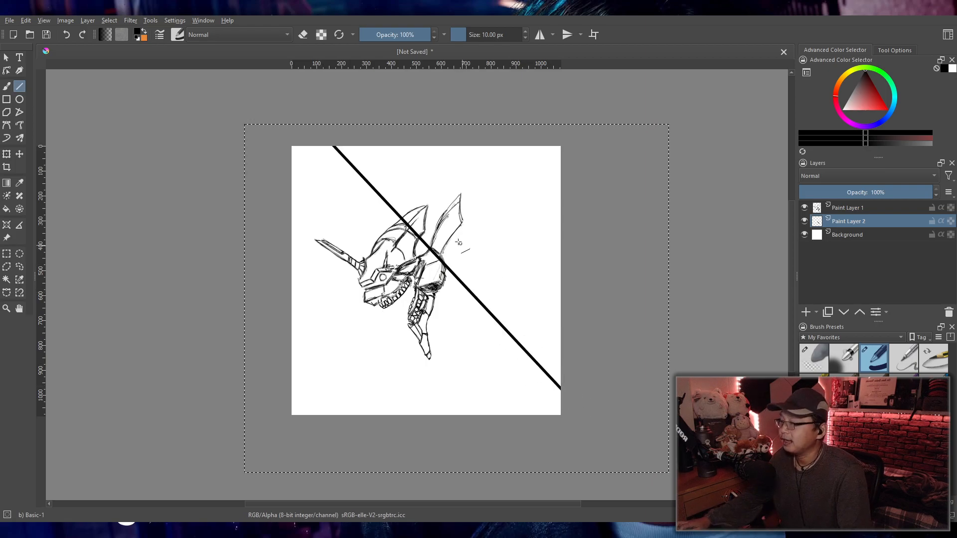
pyautogui.hotkey('ctrl', 'z')
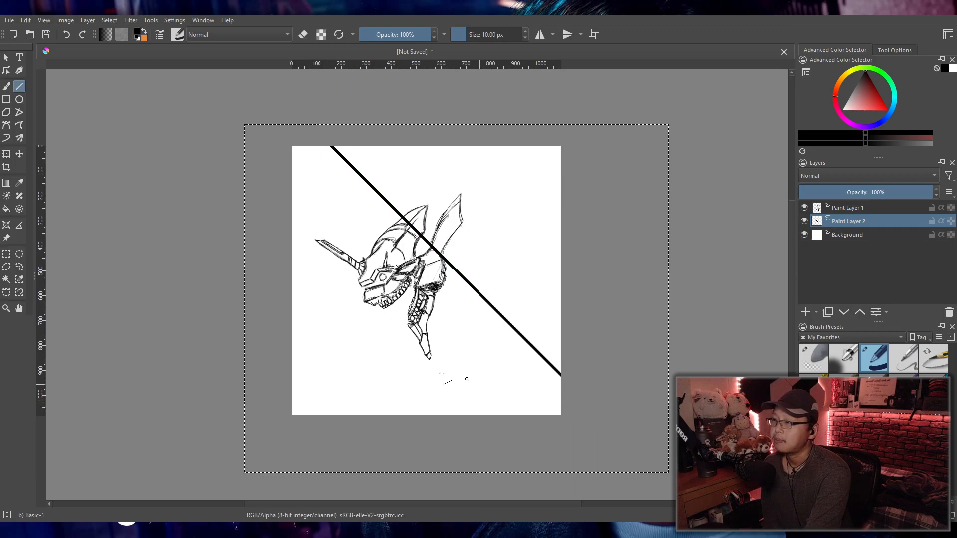
# - Deselect and move the diagonal line on Paint Layer 2 so it runs from the canvas's upper-left corner to its lower-right corner
pyautogui.click(19, 154)
pyautogui.hotkey('ctrl', 'shift', 'a')
pyautogui.moveTo(513, 246)
pyautogui.mouseDown()
pyautogui.moveTo(490, 260)
pyautogui.moveTo(497, 254)
pyautogui.mouseUp()
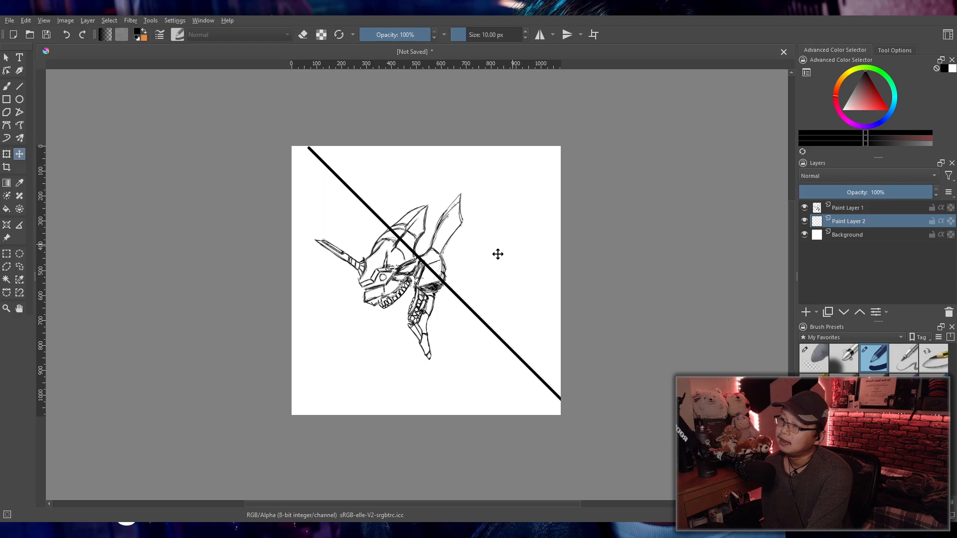
pyautogui.moveTo(498, 254); pyautogui.dragTo(488, 261)
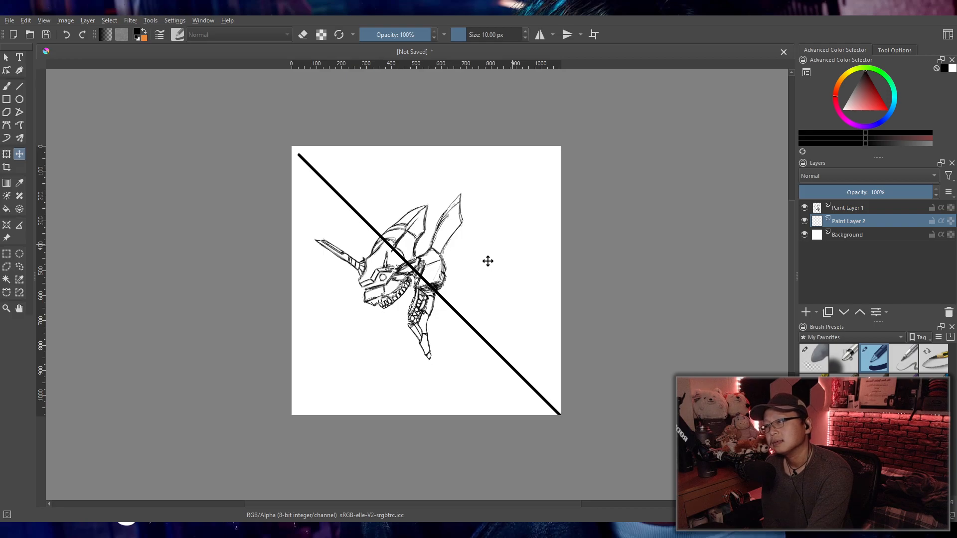
pyautogui.moveTo(488, 261); pyautogui.dragTo(482, 254)
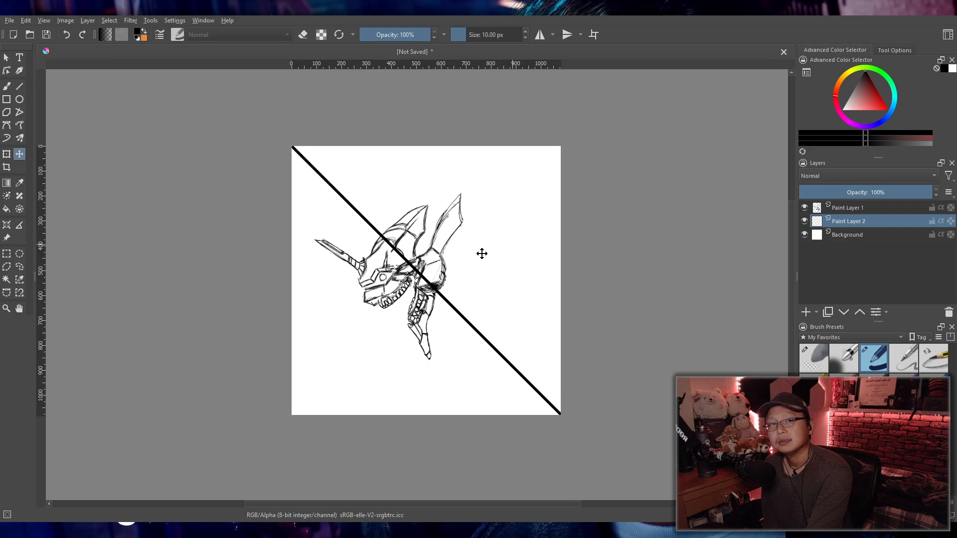
pyautogui.moveTo(482, 253); pyautogui.dragTo(481, 253)
# - Rotate the head sketch on Paint Layer 1 slightly clockwise with the Transform tool and shift it over the diagonal guide line
pyautogui.scroll(1, 430, 341)
pyautogui.moveTo(433, 337); pyautogui.dragTo(455, 367)
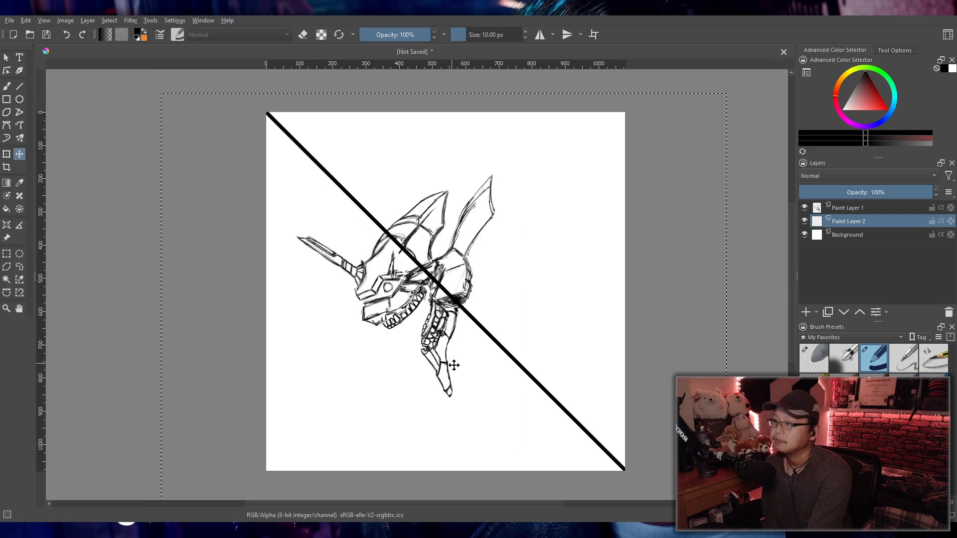
pyautogui.scroll(1, 450, 352)
pyautogui.moveTo(456, 309); pyautogui.dragTo(445, 350)
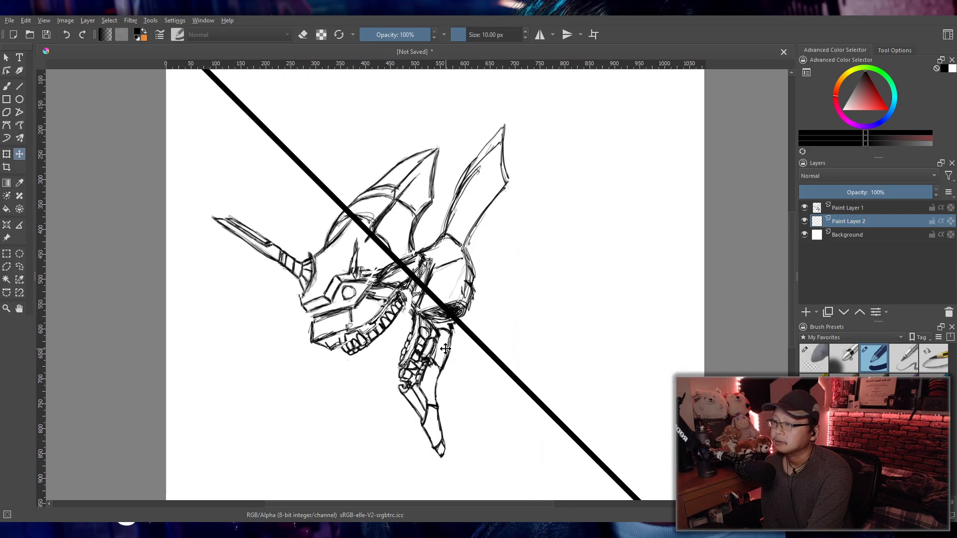
pyautogui.scroll(-1, 445, 341)
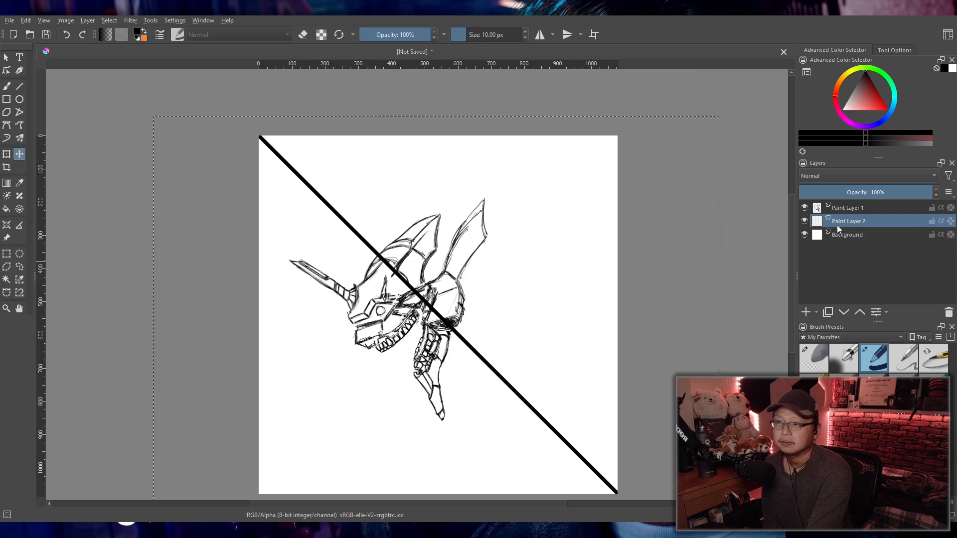
pyautogui.click(857, 209)
pyautogui.click(6, 154)
pyautogui.moveTo(466, 108); pyautogui.dragTo(505, 109)
pyautogui.moveTo(487, 244); pyautogui.dragTo(479, 254)
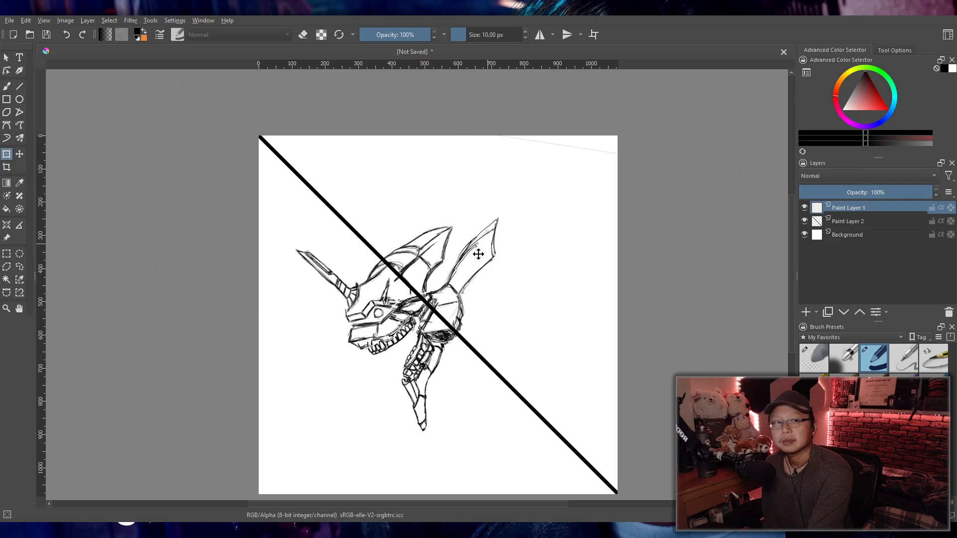
# - Fine-tune the head sketch's position so it sits balanced across the diagonal guide, and apply the transform
pyautogui.moveTo(478, 255); pyautogui.dragTo(479, 254)
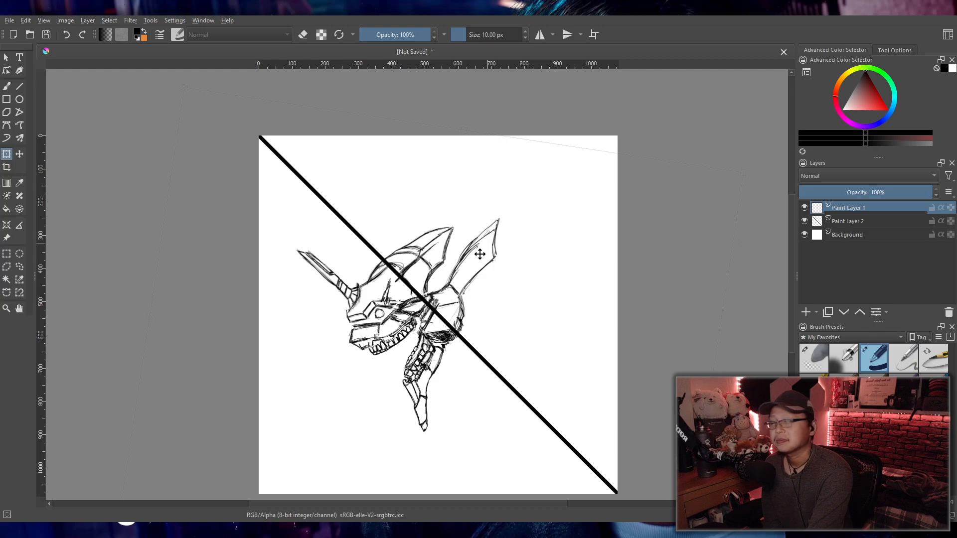
pyautogui.moveTo(480, 254); pyautogui.dragTo(481, 254)
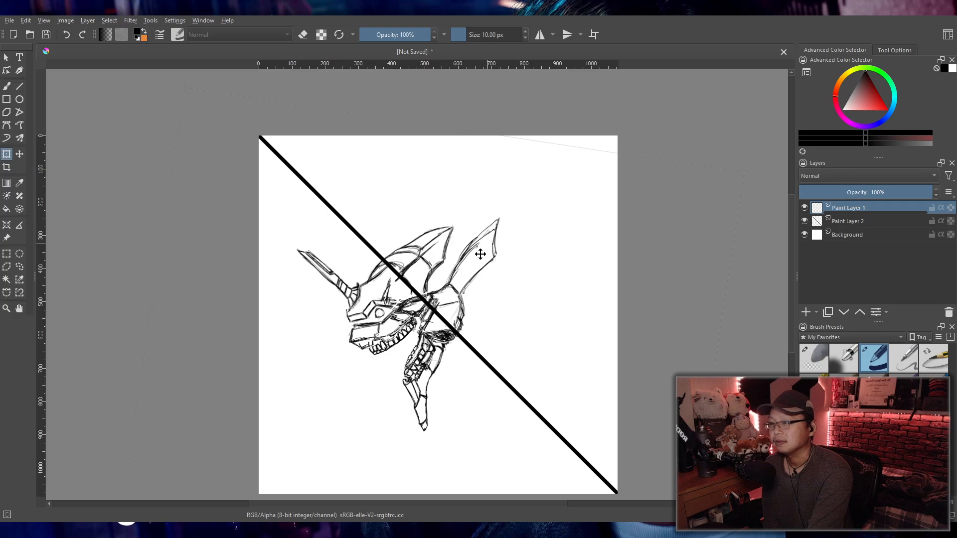
pyautogui.moveTo(480, 254); pyautogui.dragTo(490, 264)
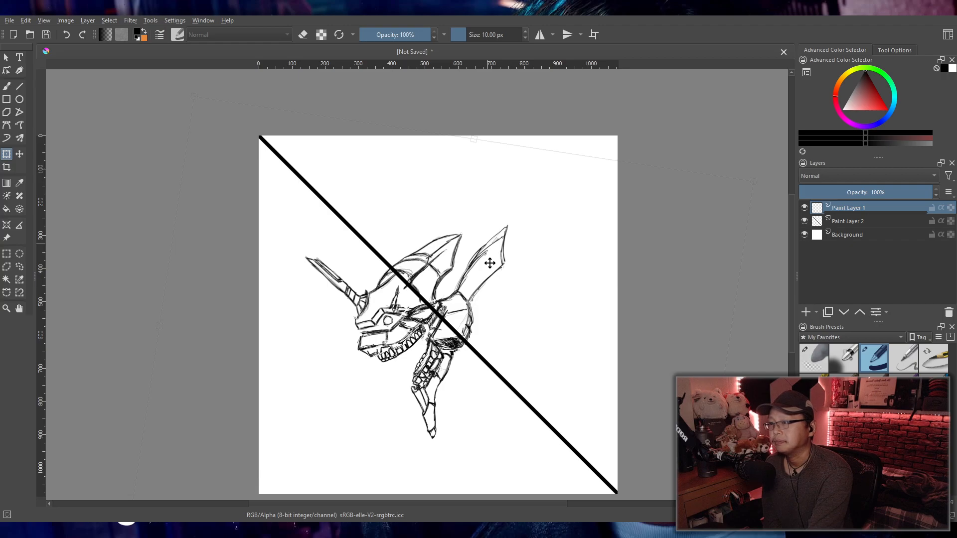
pyautogui.moveTo(490, 263); pyautogui.dragTo(490, 262)
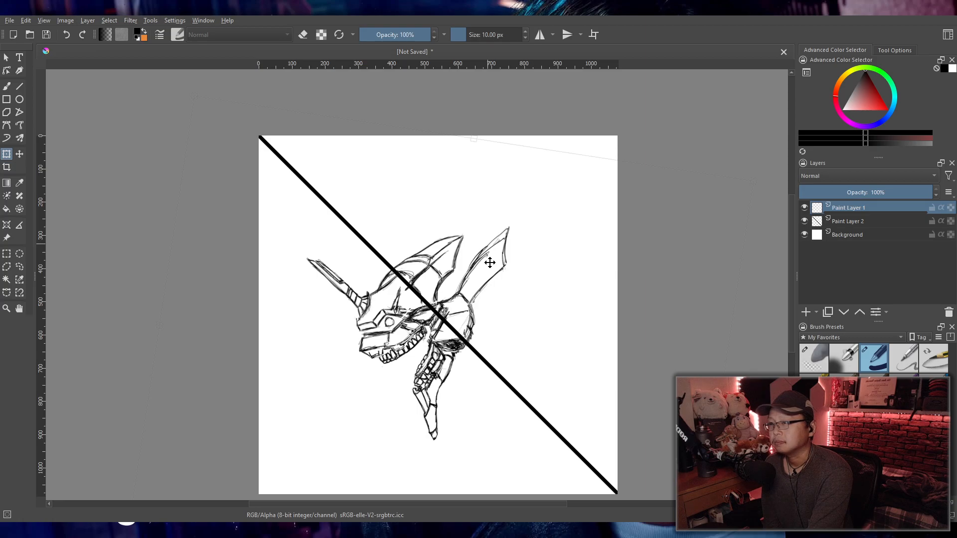
pyautogui.moveTo(490, 262); pyautogui.dragTo(483, 264)
pyautogui.scroll(-2, 453, 328)
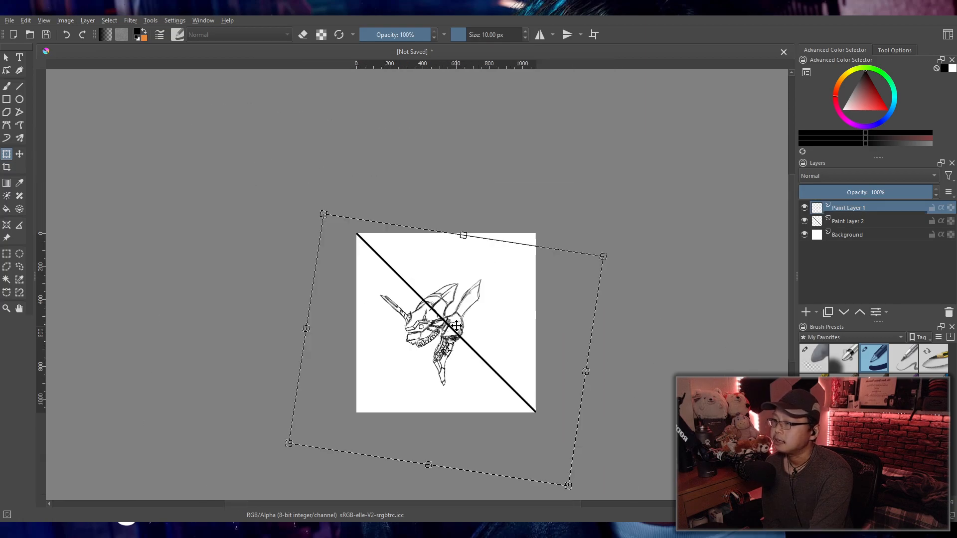
pyautogui.scroll(2, 439, 327)
pyautogui.click(7, 86)
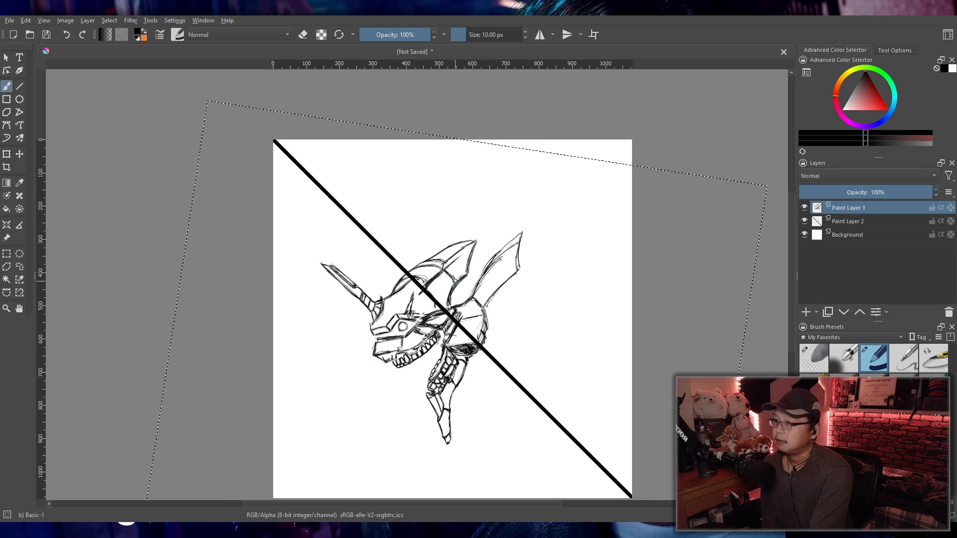
# - Replace the tilted selection with a rectangular selection enclosing the entire canvas
pyautogui.scroll(-2, 456, 278)
pyautogui.click(7, 254)
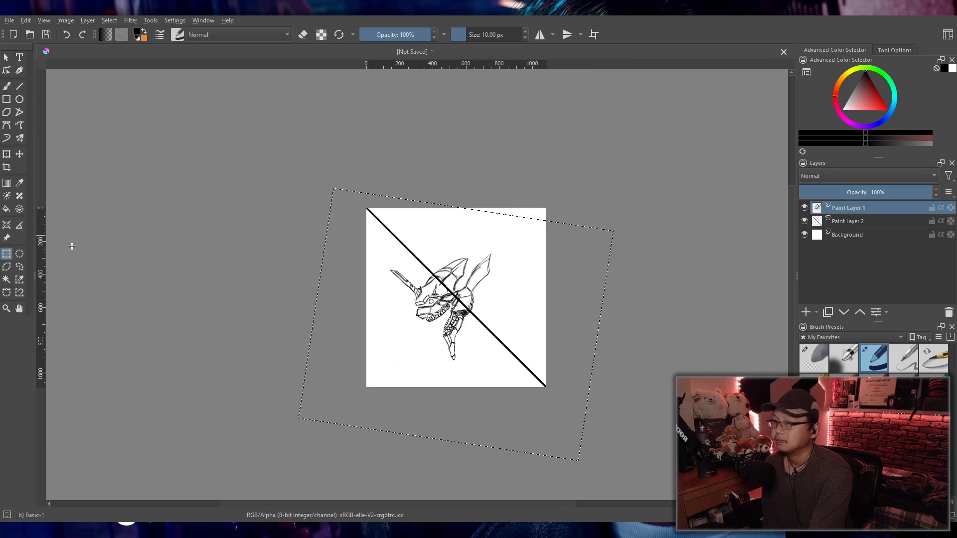
pyautogui.moveTo(292, 177); pyautogui.dragTo(629, 433)
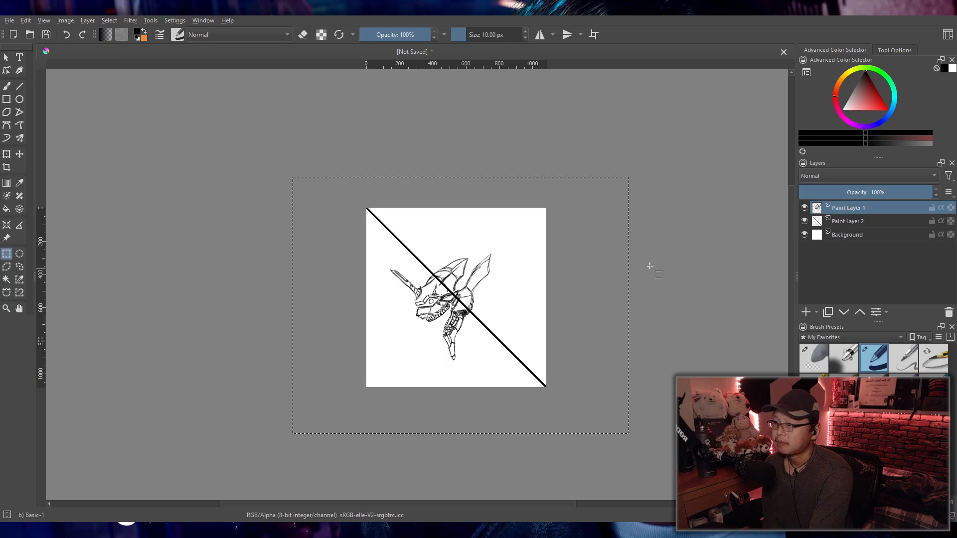
# - Add a new paint layer above the sketch and lower Paint Layer 1's opacity to 25%
pyautogui.click(806, 312)
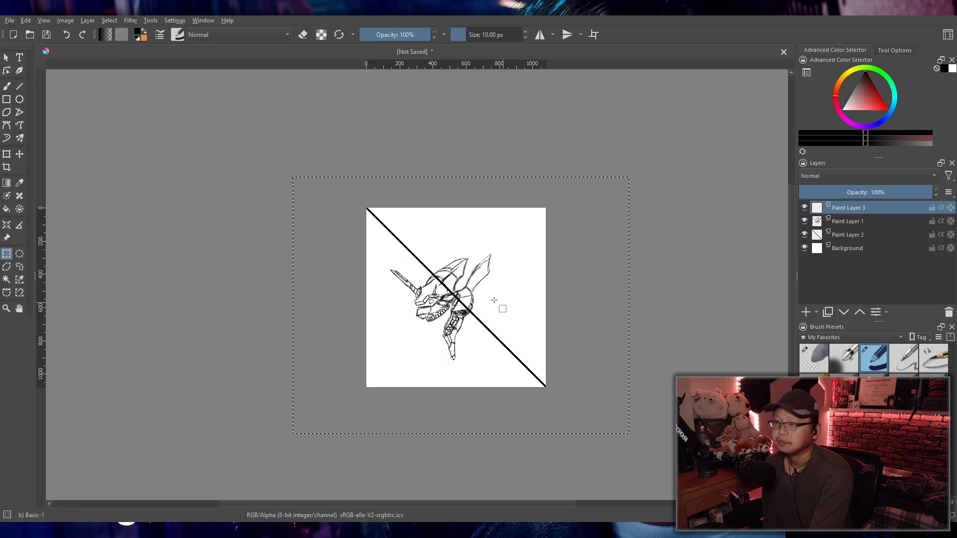
pyautogui.scroll(5, 500, 308)
pyautogui.moveTo(460, 202); pyautogui.dragTo(392, 310)
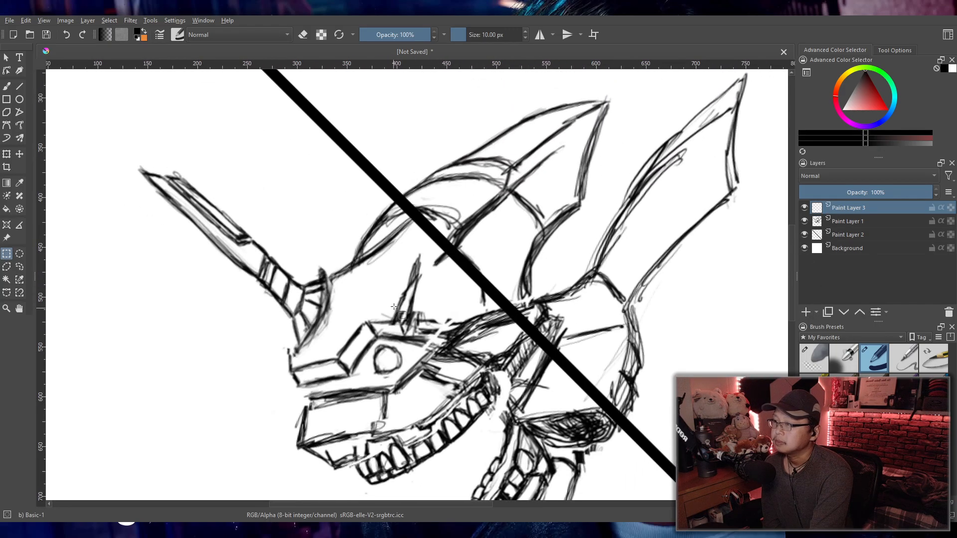
pyautogui.click(852, 221)
pyautogui.moveTo(871, 192); pyautogui.dragTo(833, 194)
pyautogui.scroll(1, 294, 294)
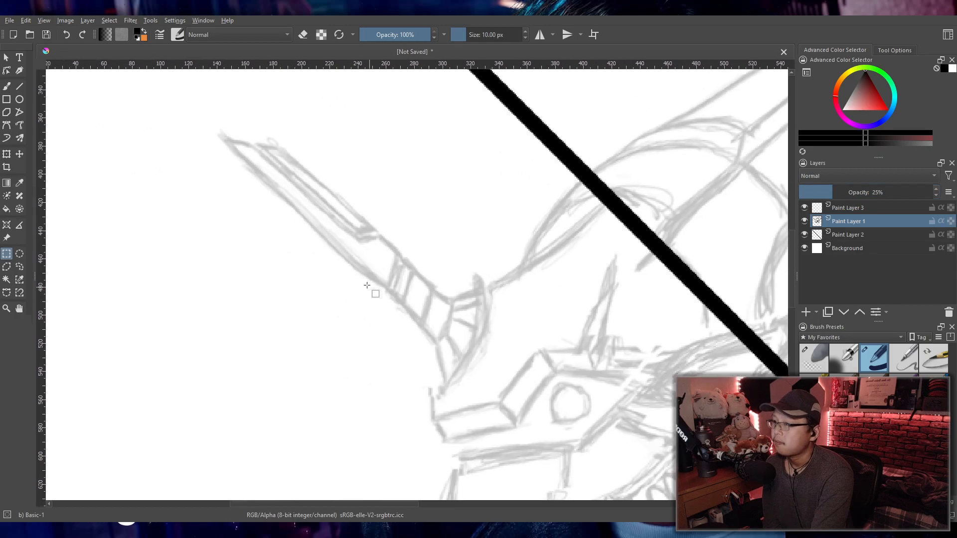
pyautogui.scroll(2, 367, 285)
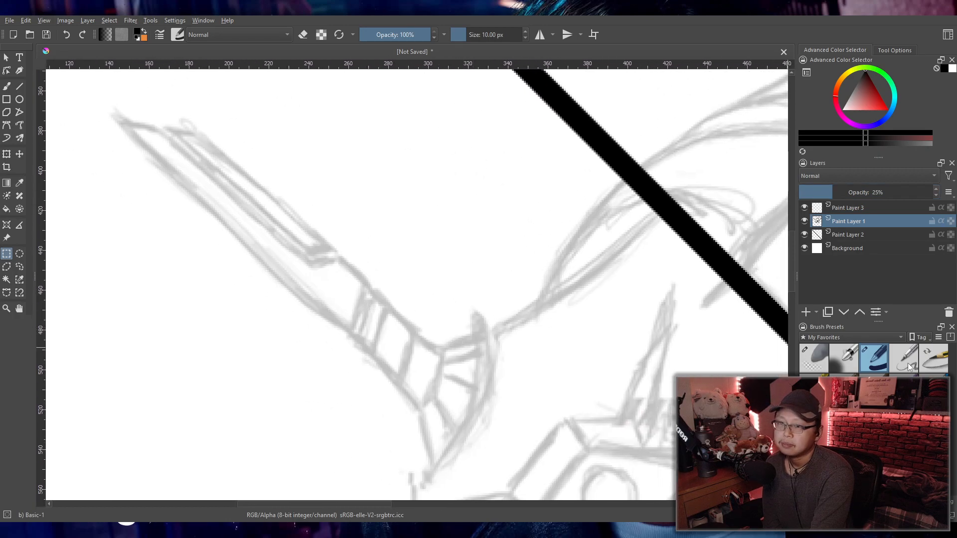
# - Set up the Line tool with the Basic-1 brush at a size of 2 px for inking the horn
pyautogui.scroll(-1, 472, 298)
pyautogui.scroll(1, 472, 298)
pyautogui.scroll(-2, 249, 210)
pyautogui.scroll(1, 252, 181)
pyautogui.click(18, 86)
pyautogui.scroll(1, 294, 217)
pyautogui.scroll(-1, 329, 222)
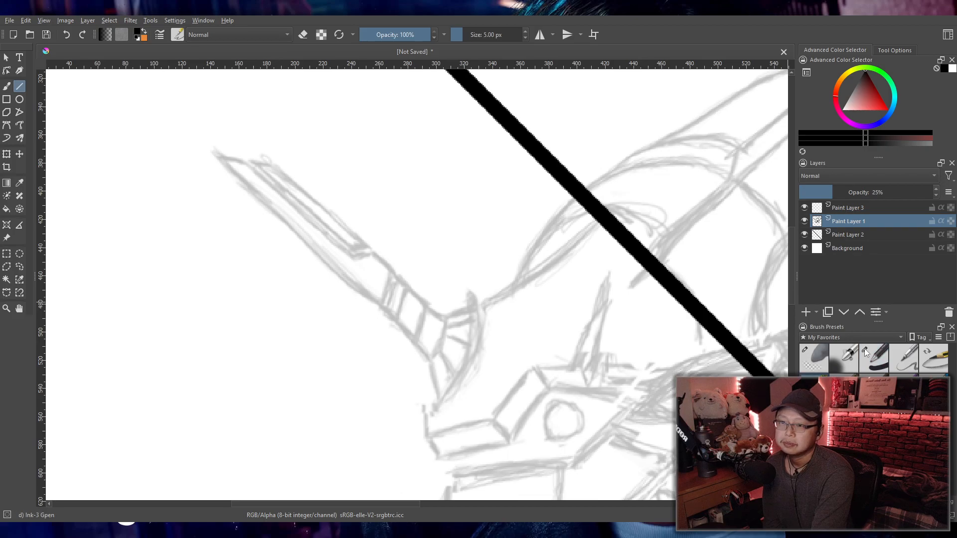
pyautogui.moveTo(455, 34); pyautogui.dragTo(449, 36)
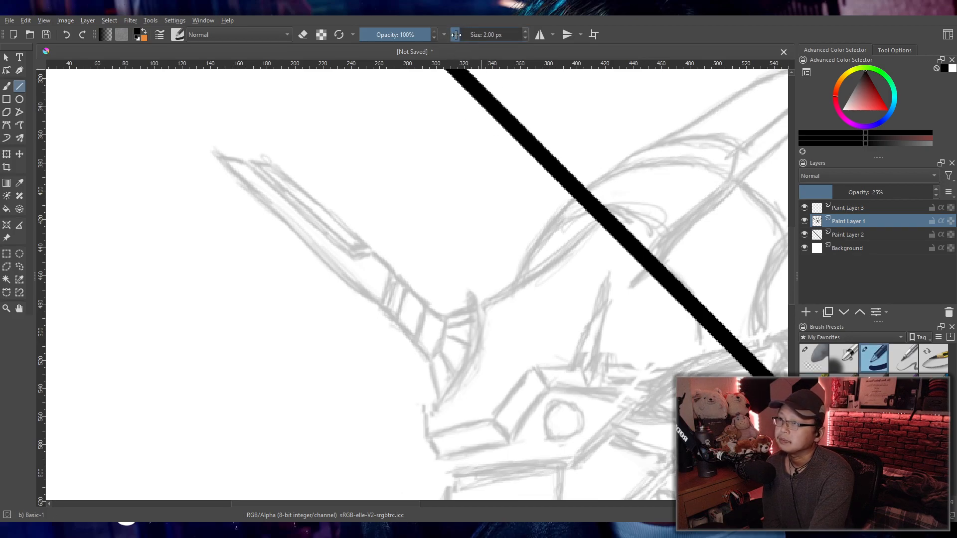
pyautogui.moveTo(416, 146)
pyautogui.mouseDown()
pyautogui.moveTo(397, 195)
pyautogui.moveTo(438, 231)
pyautogui.moveTo(395, 196)
pyautogui.moveTo(396, 226)
pyautogui.mouseUp()
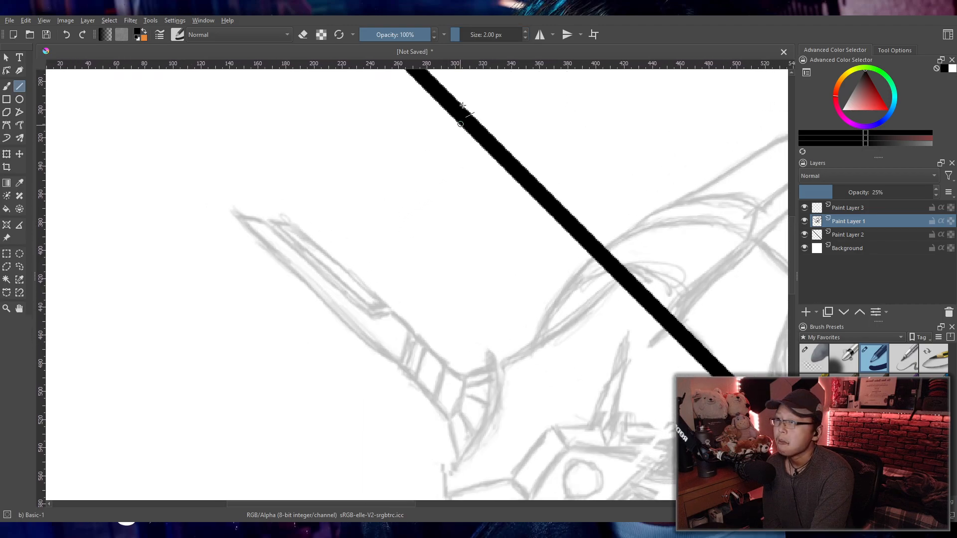
pyautogui.click(456, 33)
pyautogui.scroll(3, 369, 211)
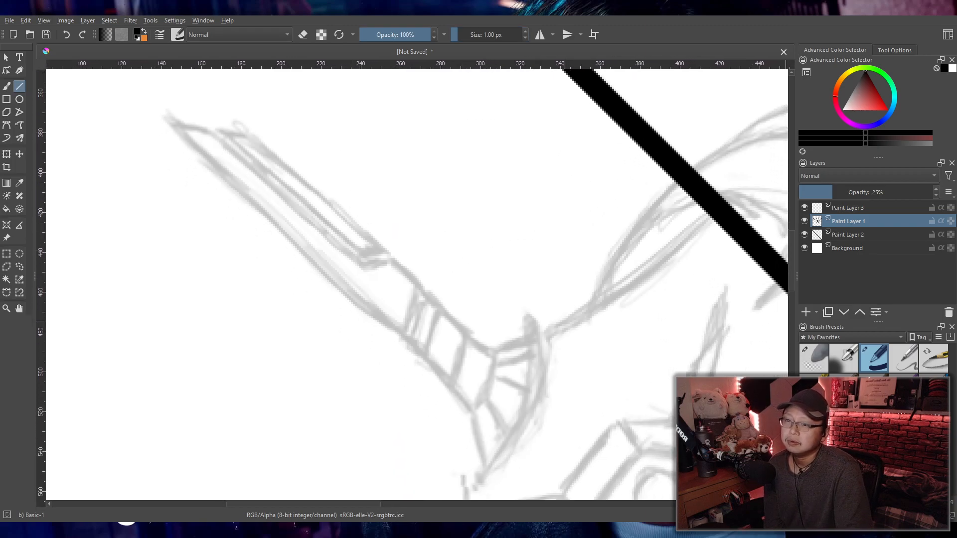
pyautogui.scroll(1, 486, 35)
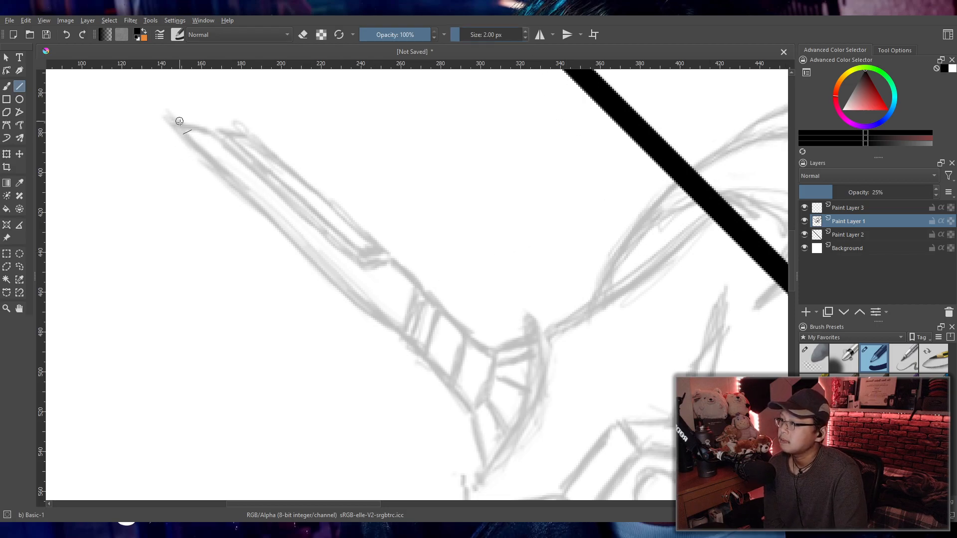
# - Try a straight 2 px line along the horn's lower edge and undo it
pyautogui.moveTo(173, 127); pyautogui.dragTo(404, 339)
pyautogui.hotkey('ctrl', 'z')
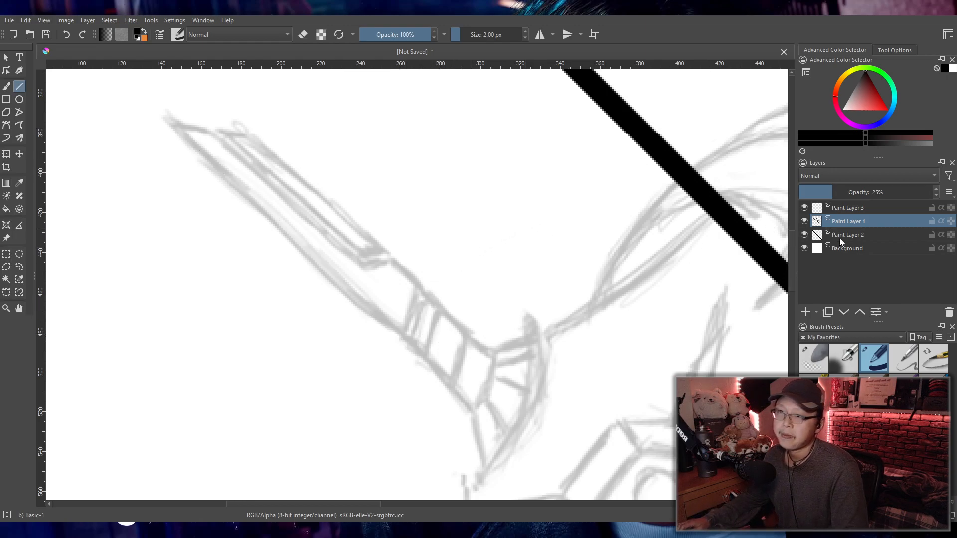
# - Make Paint Layer 3 the active layer for inking
pyautogui.click(857, 209)
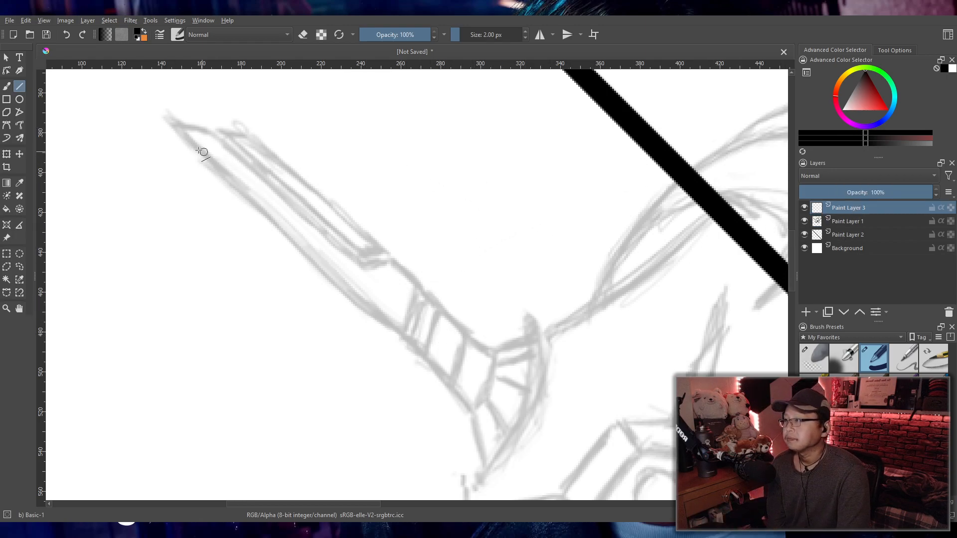
# - Try inking the horn blade's lower edge, tip and upper edge with straight lines, and undo them
pyautogui.moveTo(176, 126)
pyautogui.mouseDown()
pyautogui.moveTo(320, 271)
pyautogui.moveTo(401, 336)
pyautogui.moveTo(395, 330)
pyautogui.mouseUp()
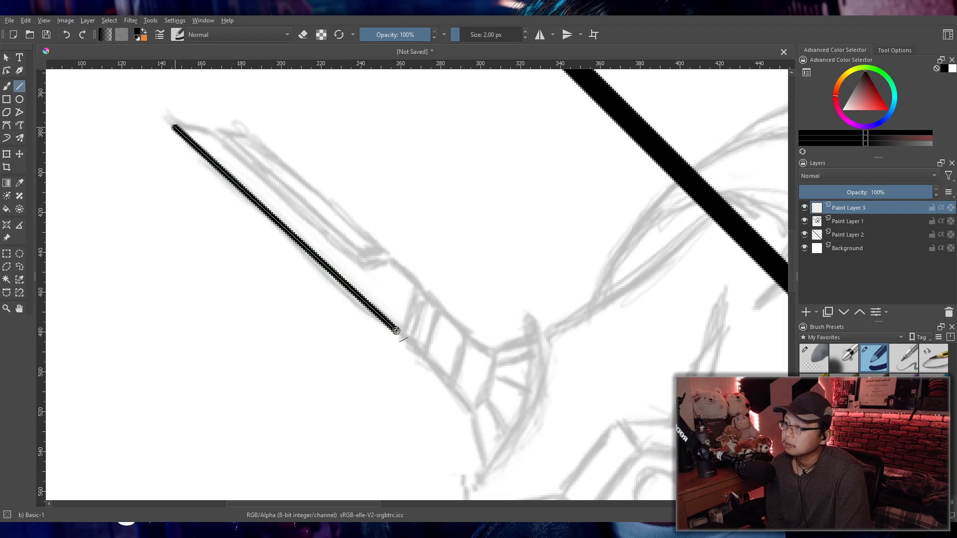
pyautogui.moveTo(212, 133)
pyautogui.mouseDown()
pyautogui.moveTo(377, 282)
pyautogui.moveTo(367, 271)
pyautogui.moveTo(395, 266)
pyautogui.mouseUp()
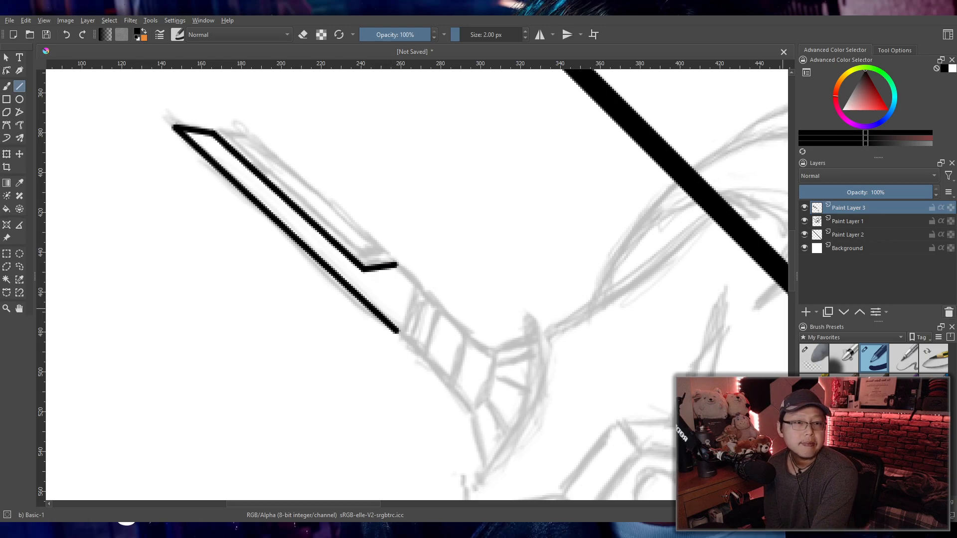
pyautogui.moveTo(492, 304); pyautogui.dragTo(534, 305)
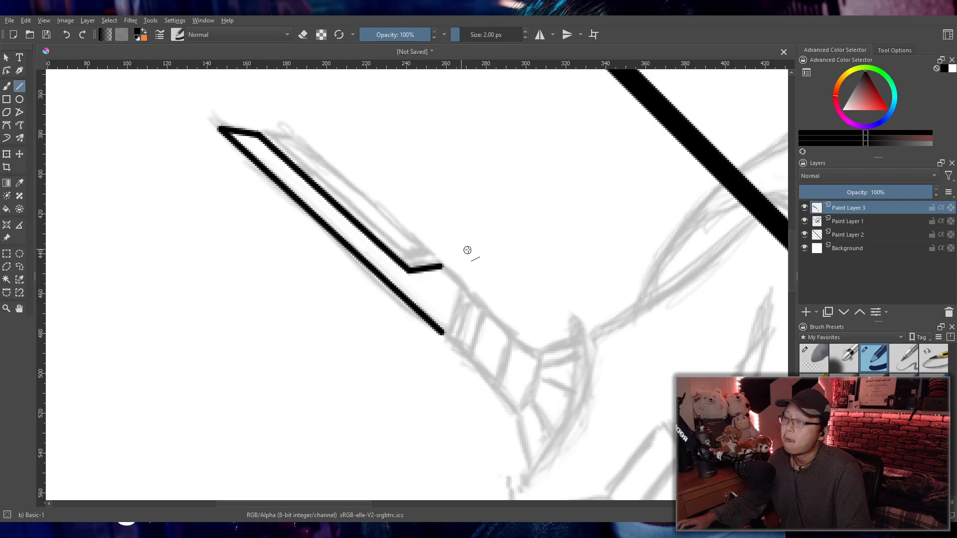
pyautogui.hotkey('ctrl', 'z')
pyautogui.hotkey('ctrl', 'z')
pyautogui.hotkey('ctrl', 'z')
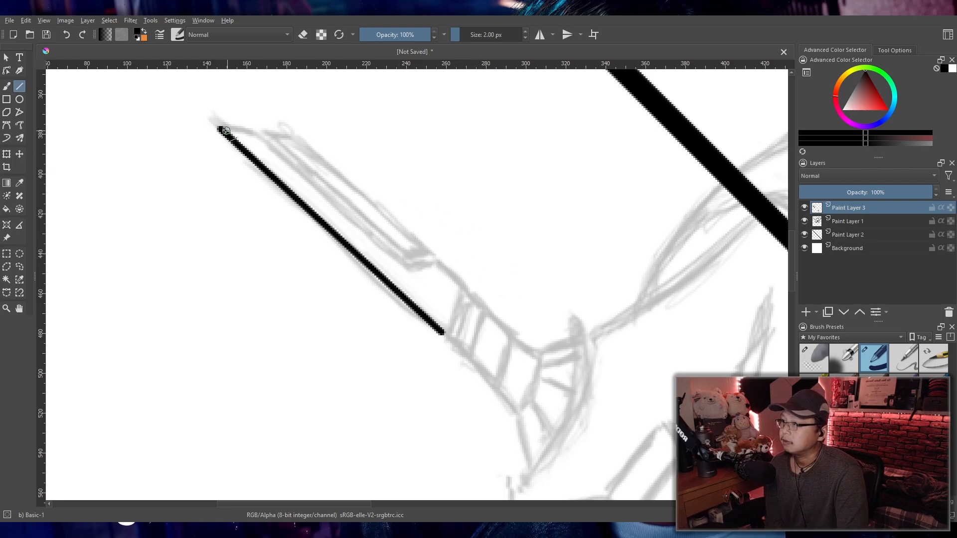
pyautogui.moveTo(268, 138); pyautogui.dragTo(270, 140)
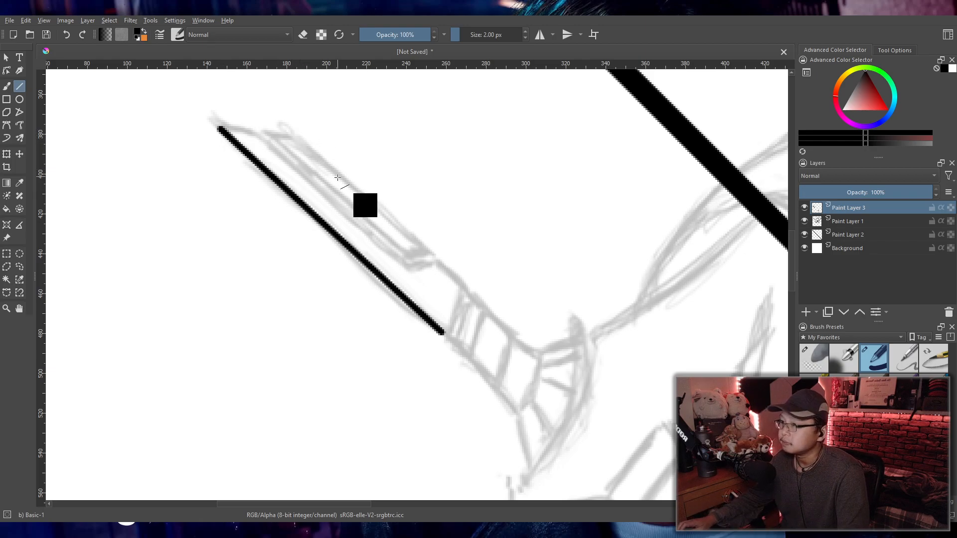
pyautogui.hotkey('ctrl', 'z')
pyautogui.hotkey('ctrl', 'z')
# - Ink the horn blade's long lower edge, short tip, upper edge and stepped corner with connected 2 px straight lines
pyautogui.moveTo(214, 125)
pyautogui.mouseDown()
pyautogui.moveTo(407, 309)
pyautogui.moveTo(447, 333)
pyautogui.mouseUp()
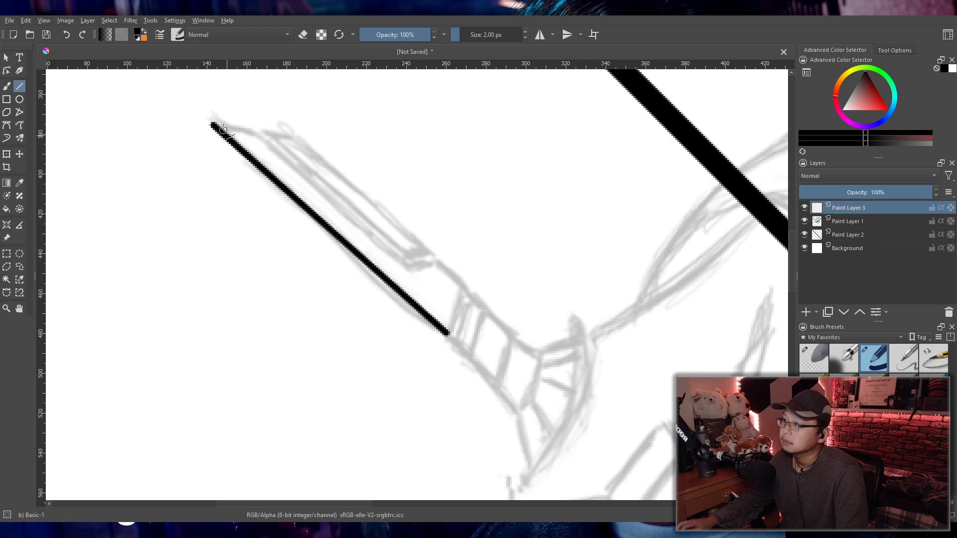
pyautogui.moveTo(260, 134); pyautogui.dragTo(261, 134)
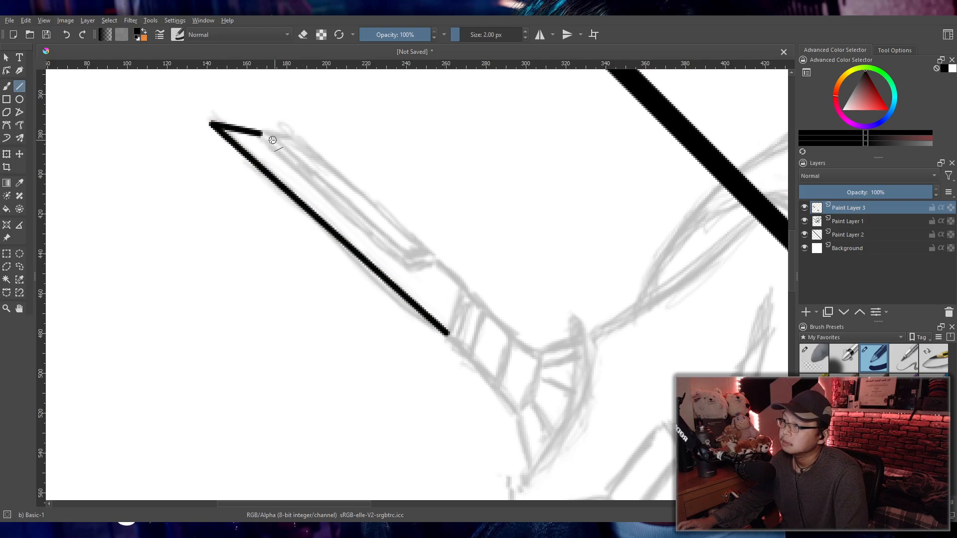
pyautogui.moveTo(293, 166)
pyautogui.mouseDown()
pyautogui.moveTo(406, 267)
pyautogui.moveTo(450, 270)
pyautogui.mouseUp()
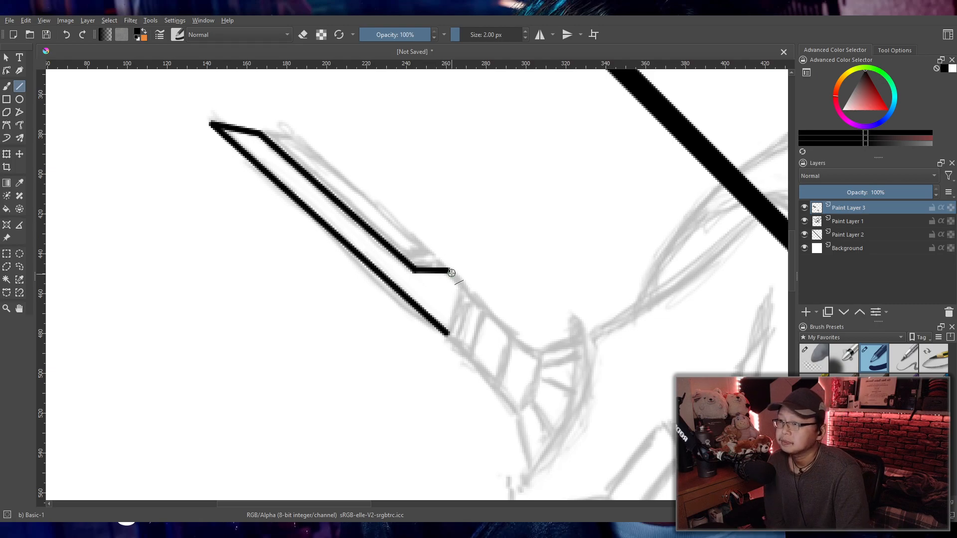
pyautogui.moveTo(469, 290); pyautogui.dragTo(463, 285)
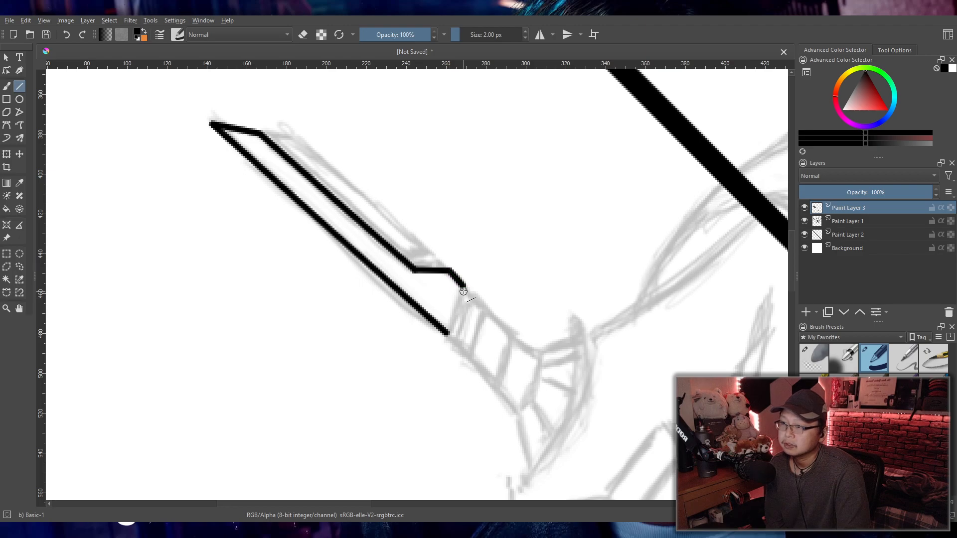
# - Try closing the blade's base with a straight line down to its lower edge, and undo it
pyautogui.moveTo(449, 335); pyautogui.dragTo(448, 336)
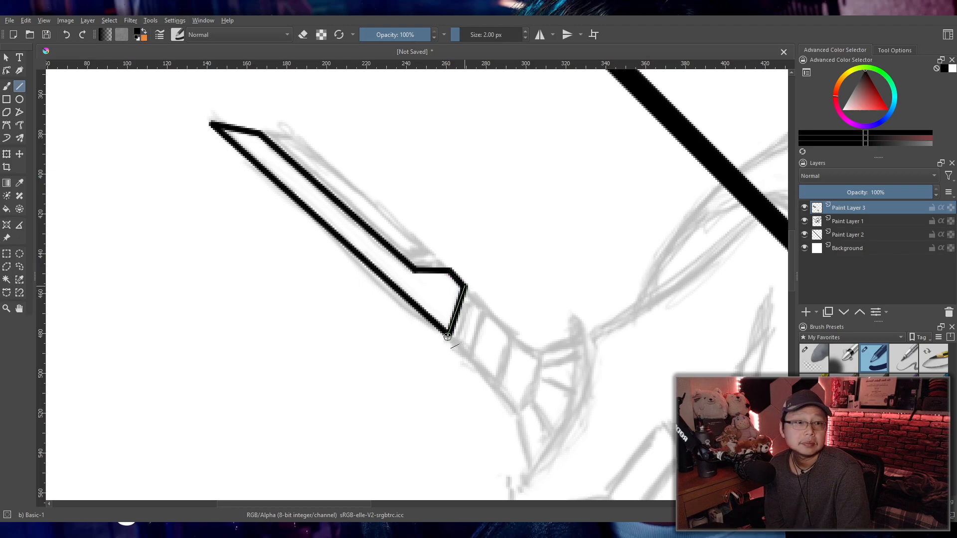
pyautogui.moveTo(445, 338); pyautogui.dragTo(445, 339)
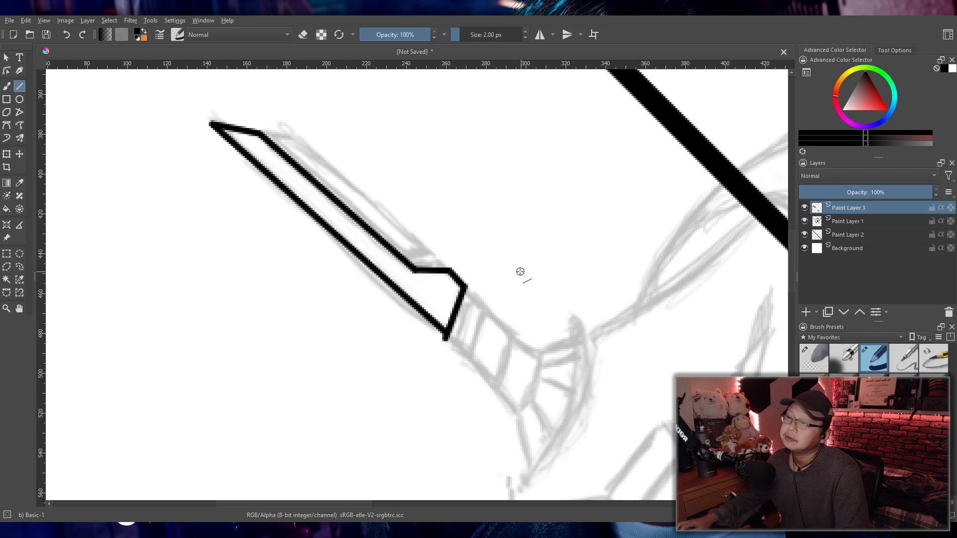
pyautogui.hotkey('ctrl', 'z')
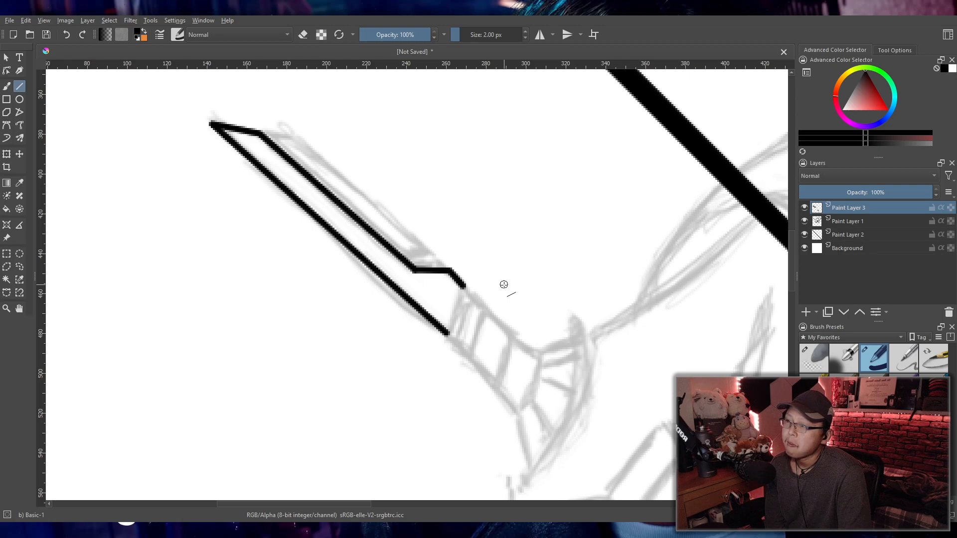
# - Ink a narrow four-sided strip close alongside the horn blade's upper edge with straight lines
pyautogui.moveTo(276, 131); pyautogui.dragTo(420, 262)
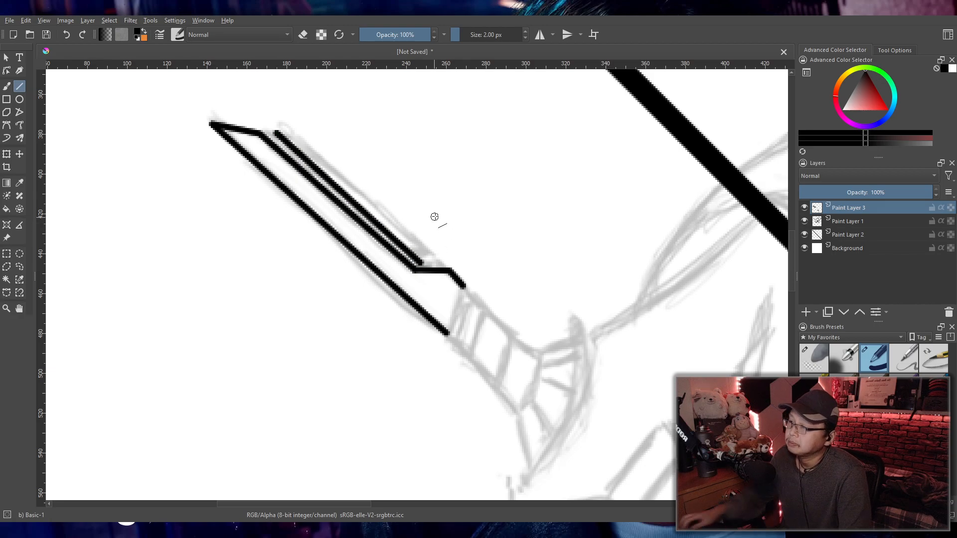
pyautogui.hotkey('ctrl', 'z')
pyautogui.moveTo(272, 136); pyautogui.dragTo(419, 262)
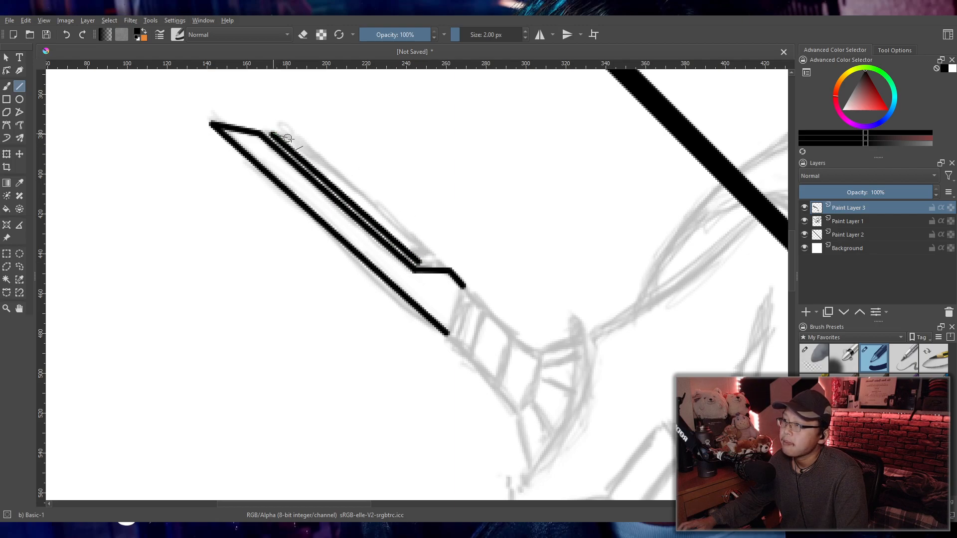
pyautogui.moveTo(304, 140)
pyautogui.mouseDown()
pyautogui.moveTo(287, 140)
pyautogui.moveTo(327, 149)
pyautogui.moveTo(276, 133)
pyautogui.moveTo(303, 140)
pyautogui.moveTo(444, 262)
pyautogui.moveTo(427, 262)
pyautogui.moveTo(443, 261)
pyautogui.mouseUp()
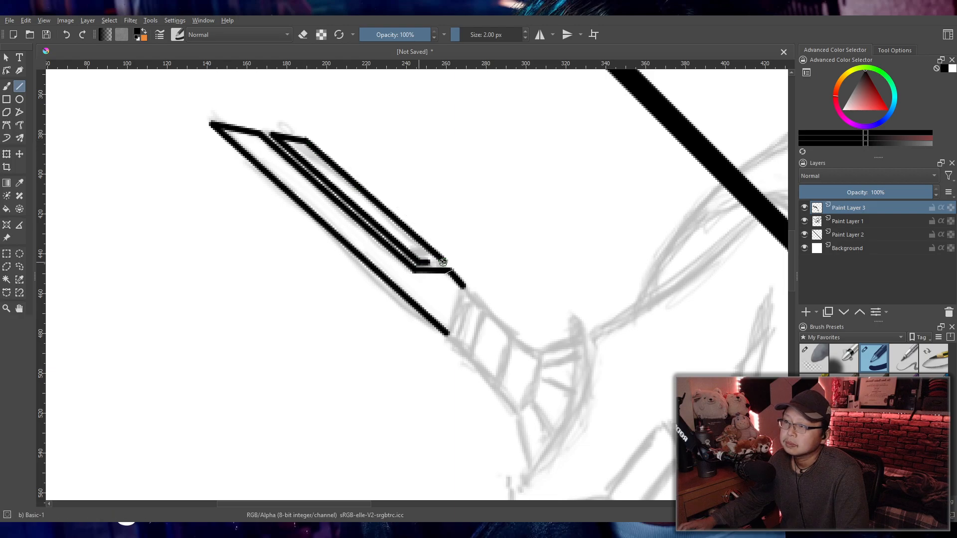
# - Examine the inked blade and its narrow strip against the head sketch, both close up and from farther out
pyautogui.scroll(-3, 511, 225)
pyautogui.scroll(4, 531, 332)
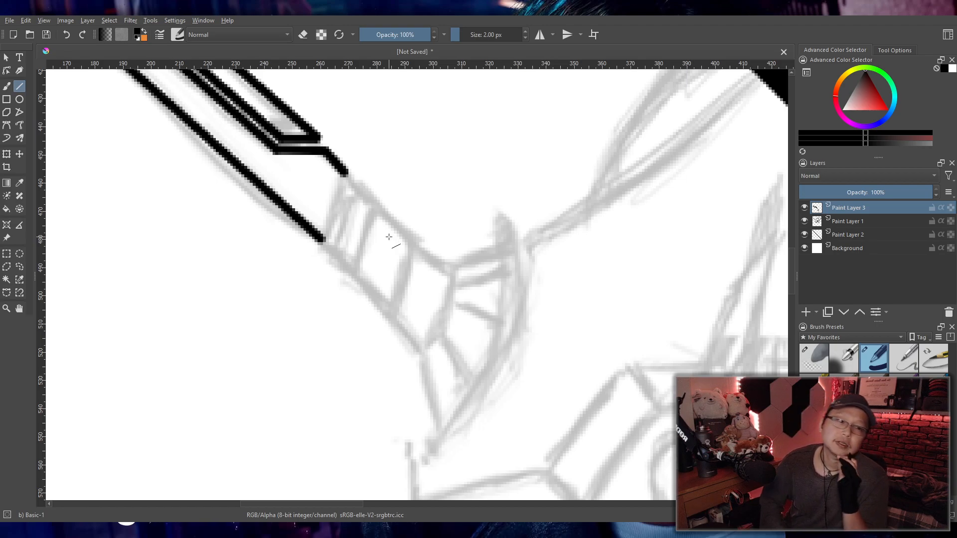
pyautogui.scroll(-3, 409, 262)
pyautogui.moveTo(470, 286); pyautogui.dragTo(469, 321)
pyautogui.scroll(1, 464, 266)
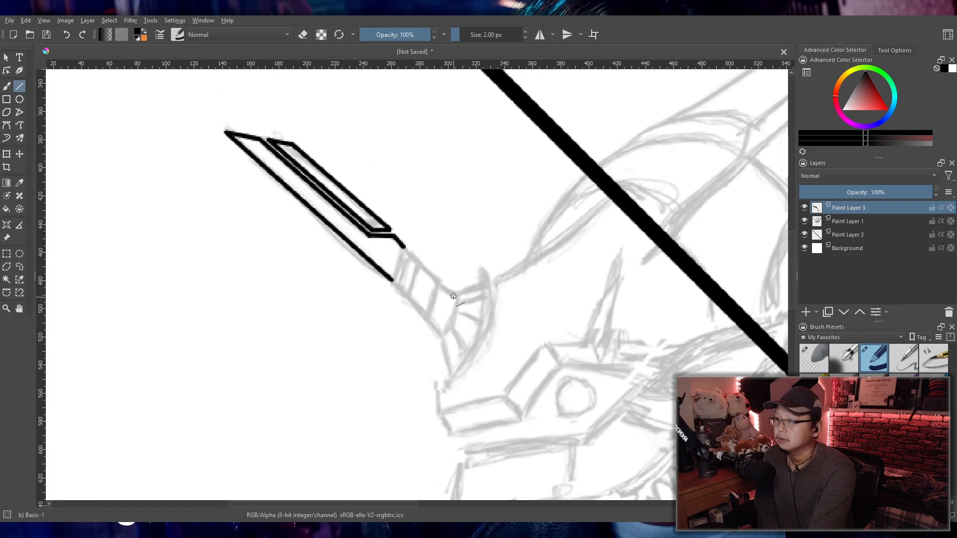
pyautogui.moveTo(437, 277); pyautogui.dragTo(438, 316)
pyautogui.scroll(1, 434, 313)
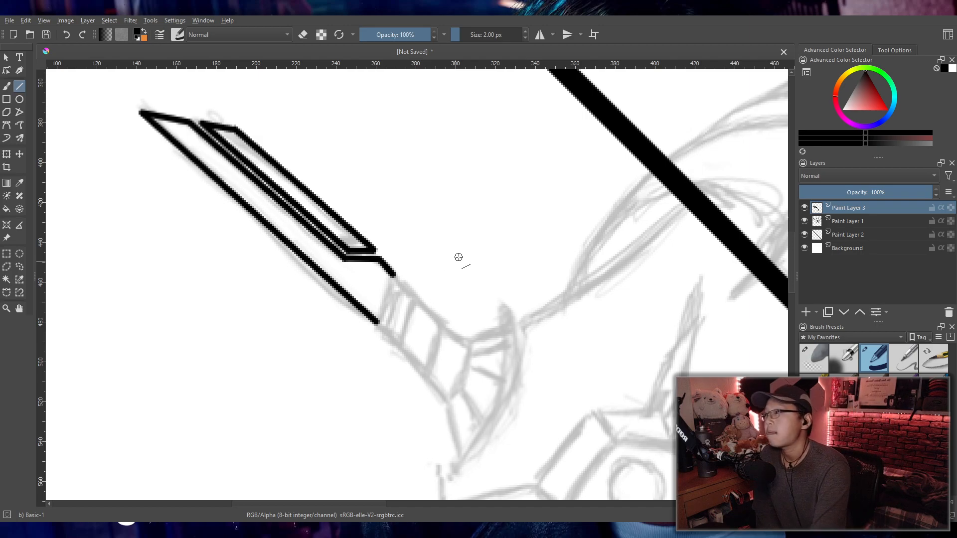
pyautogui.scroll(-3, 416, 276)
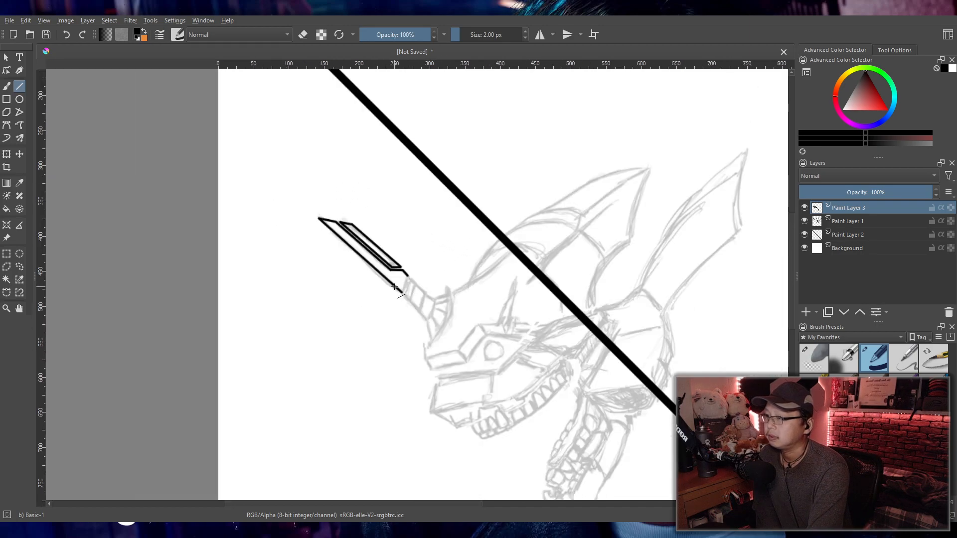
pyautogui.scroll(6, 395, 288)
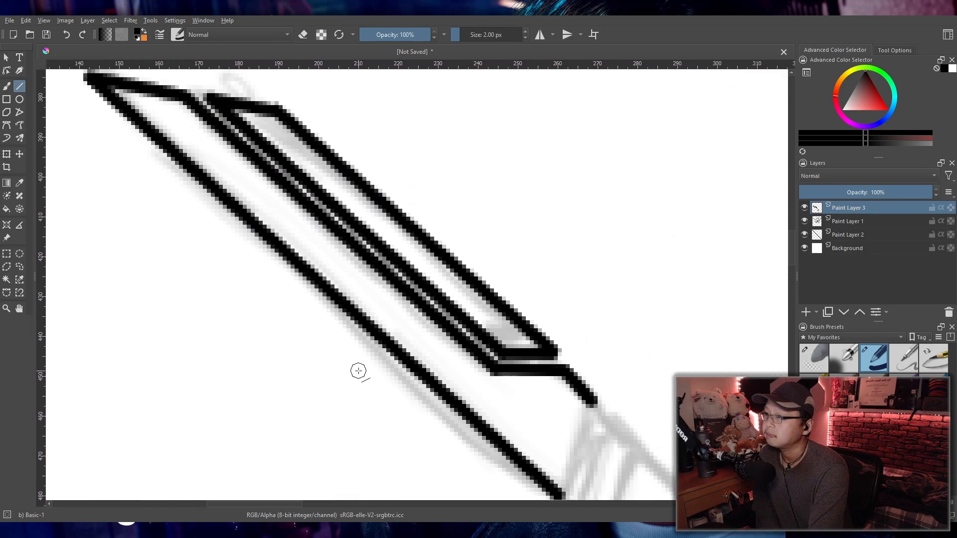
pyautogui.scroll(-1, 359, 368)
pyautogui.scroll(1, 386, 301)
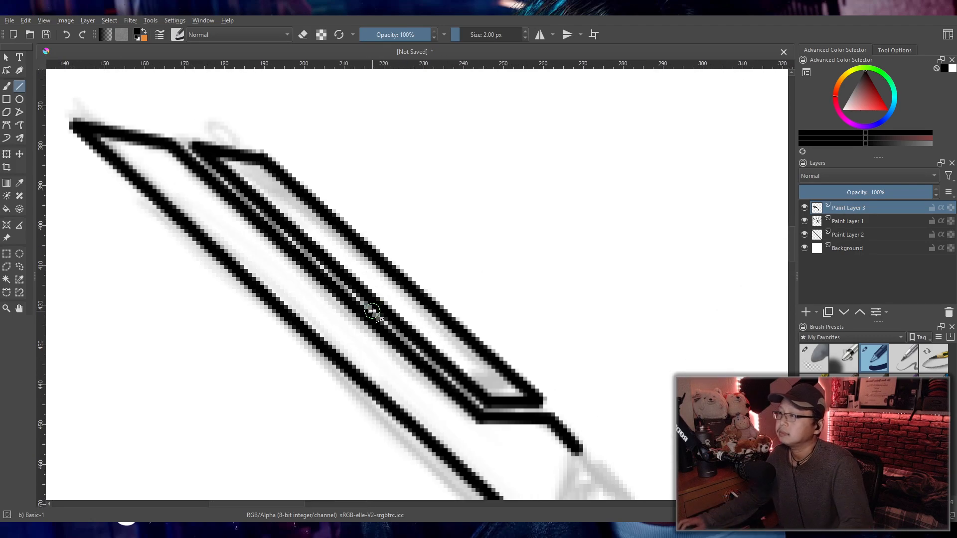
# - Undo the narrow strip's outline and redraw it as a closed four-sided shape with a slightly wider gap from the blade
pyautogui.hotkey('ctrl', 'z')
pyautogui.hotkey('ctrl', 'z')
pyautogui.hotkey('ctrl', 'z')
pyautogui.hotkey('ctrl', 'z')
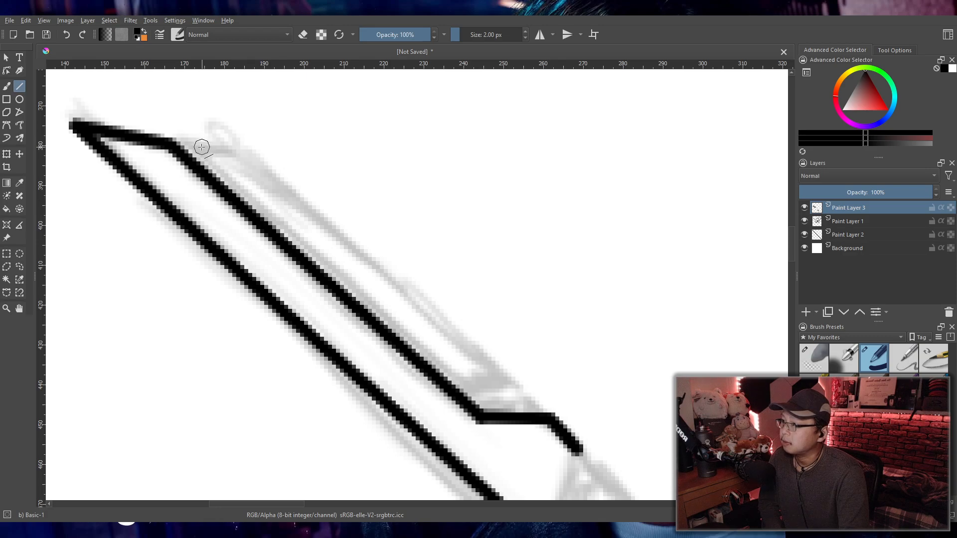
pyautogui.moveTo(201, 145); pyautogui.dragTo(495, 401)
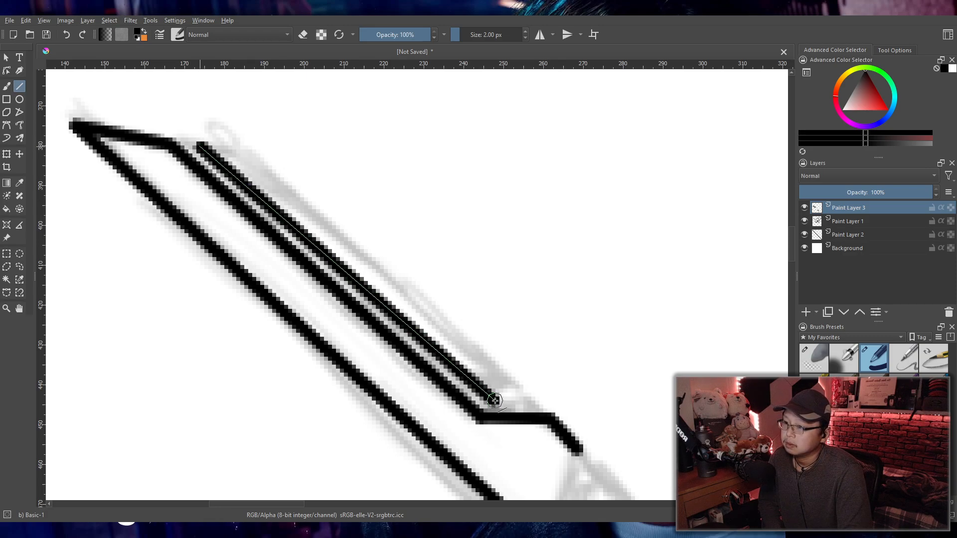
pyautogui.moveTo(201, 146)
pyautogui.mouseDown()
pyautogui.moveTo(257, 156)
pyautogui.moveTo(538, 402)
pyautogui.moveTo(531, 393)
pyautogui.moveTo(517, 400)
pyautogui.moveTo(531, 400)
pyautogui.mouseUp()
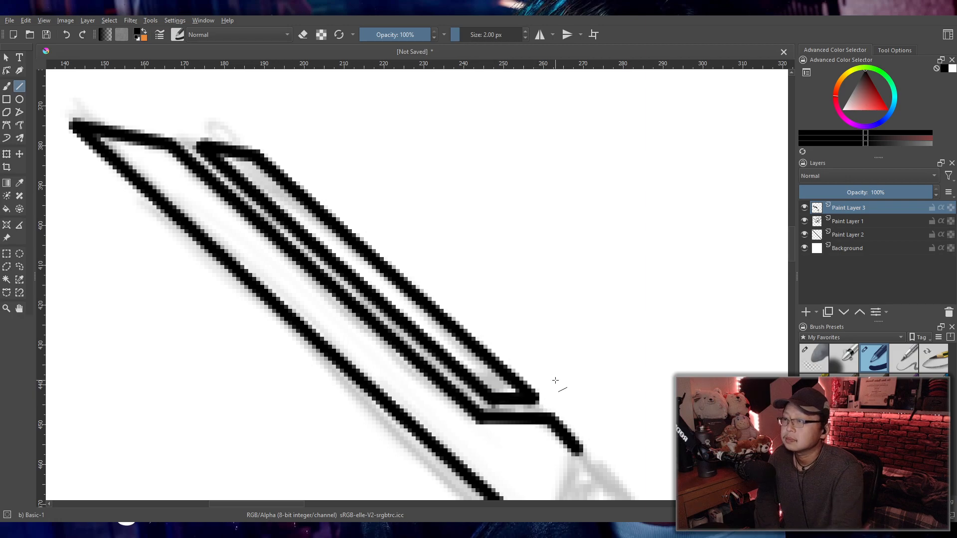
# - Try straight lines continuing the horn's upper and lower edges below the blade, and undo both
pyautogui.scroll(-5, 555, 381)
pyautogui.scroll(8, 593, 332)
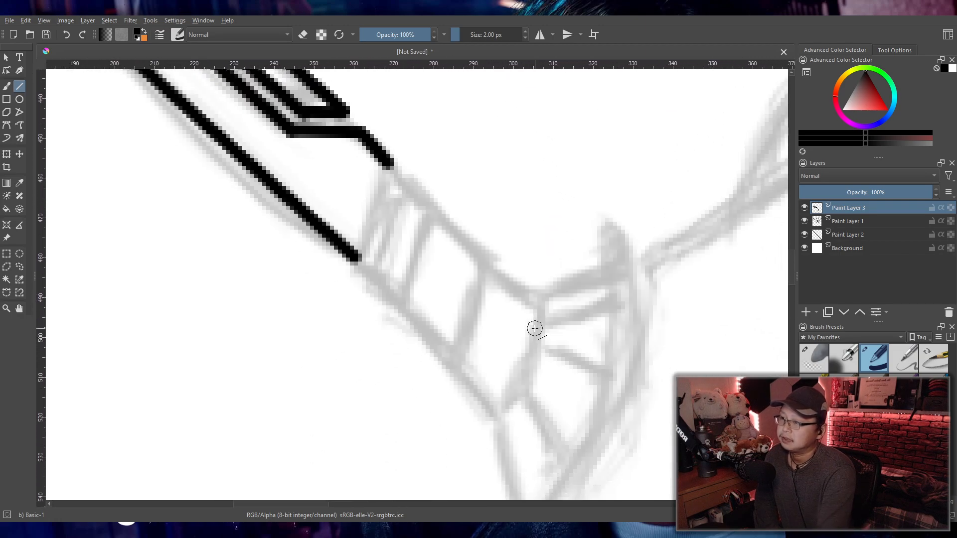
pyautogui.moveTo(395, 168); pyautogui.dragTo(415, 185)
pyautogui.hotkey('ctrl', 'z')
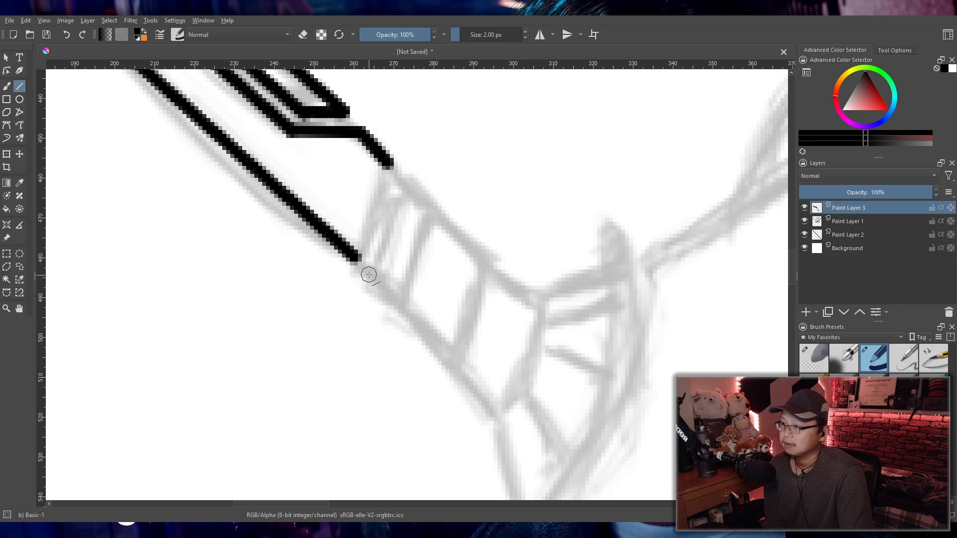
pyautogui.moveTo(367, 272)
pyautogui.mouseDown()
pyautogui.moveTo(502, 413)
pyautogui.moveTo(494, 404)
pyautogui.mouseUp()
pyautogui.hotkey('ctrl', 'z')
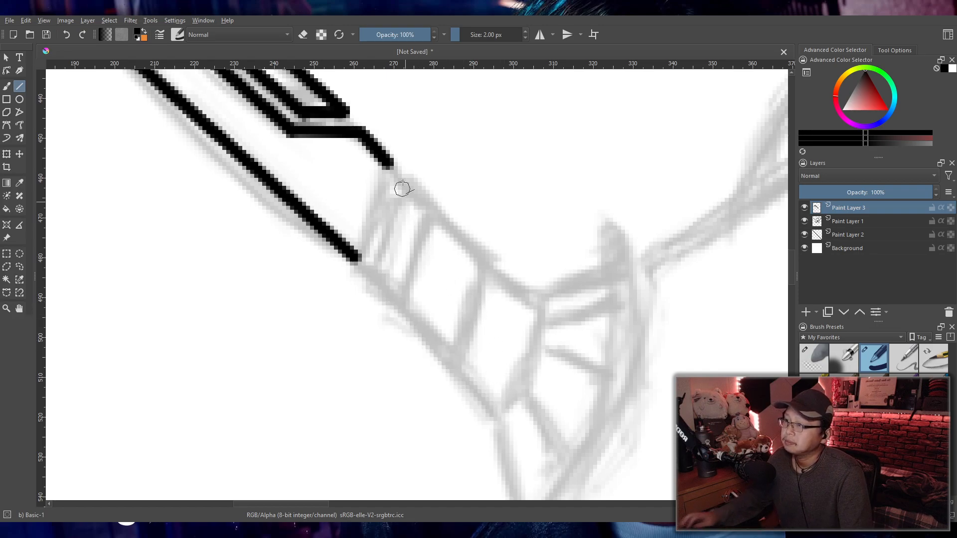
# - Close the horn blade's base with a straight line from the end of its stepped corner to its lower edge
pyautogui.moveTo(392, 163); pyautogui.dragTo(356, 258)
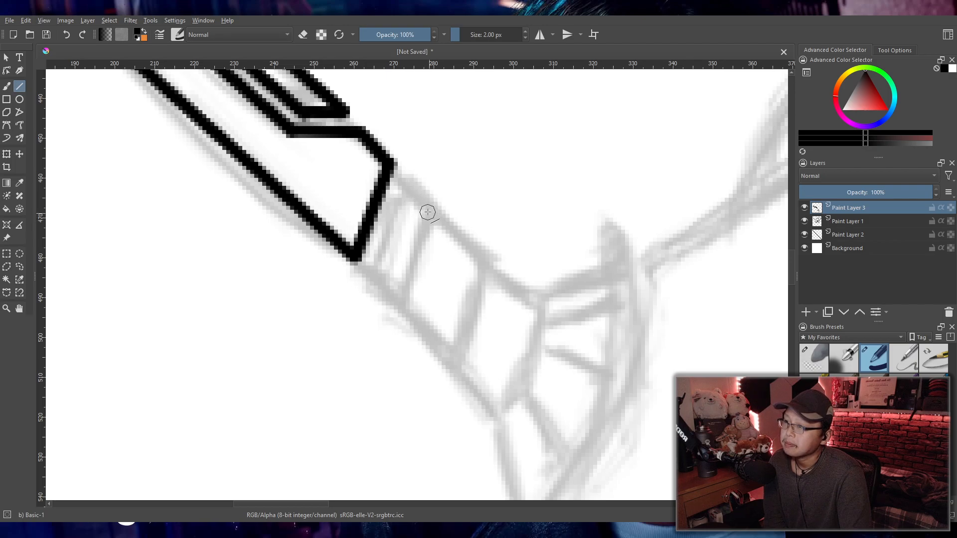
pyautogui.moveTo(431, 209)
pyautogui.mouseDown()
pyautogui.moveTo(395, 295)
pyautogui.moveTo(400, 313)
pyautogui.mouseUp()
pyautogui.hotkey('ctrl', 'z')
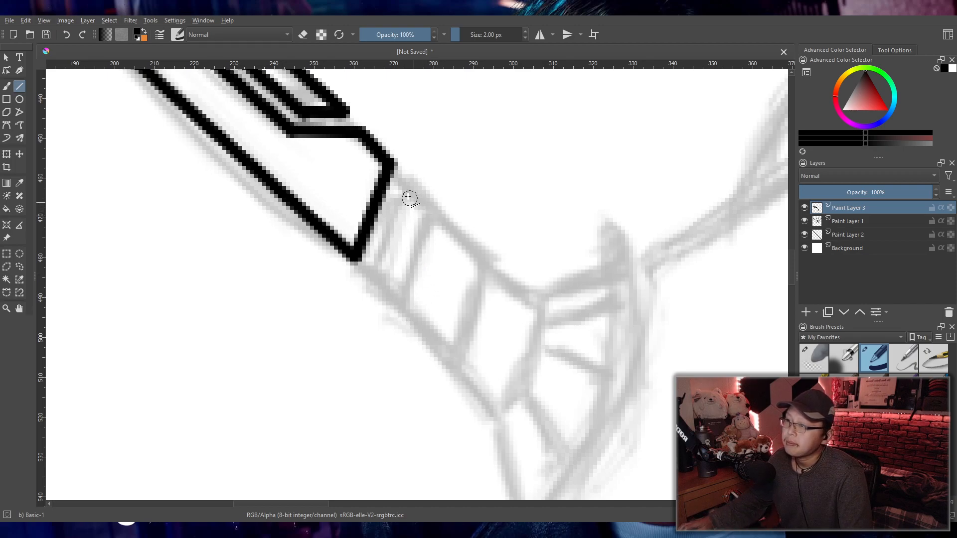
# - Try inking the short horn segment below the blade as a closed four-sided outline, and undo its lines
pyautogui.moveTo(410, 183)
pyautogui.mouseDown()
pyautogui.moveTo(372, 282)
pyautogui.moveTo(449, 360)
pyautogui.moveTo(489, 263)
pyautogui.mouseUp()
pyautogui.moveTo(412, 182)
pyautogui.mouseDown()
pyautogui.moveTo(487, 267)
pyautogui.moveTo(488, 257)
pyautogui.mouseUp()
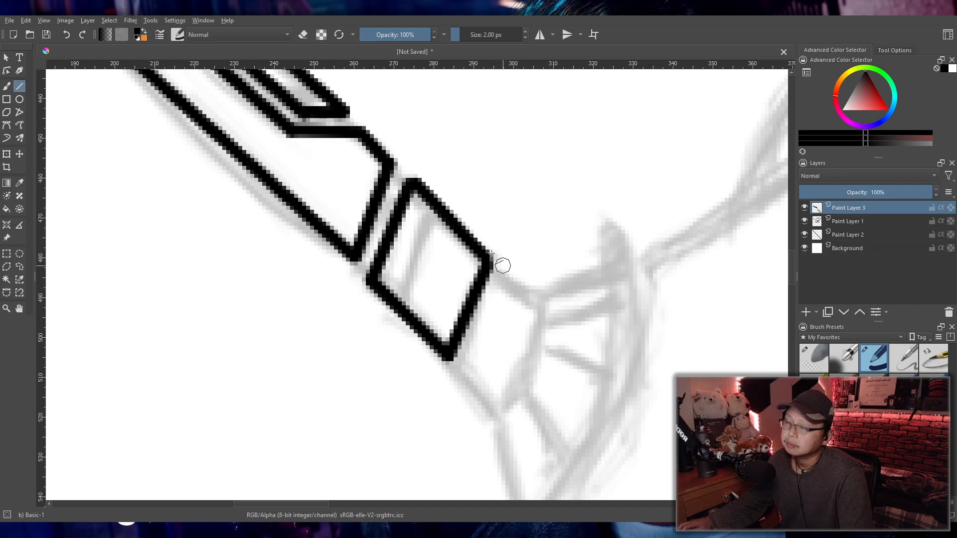
pyautogui.hotkey('ctrl', 'z')
pyautogui.hotkey('ctrl', 'z')
pyautogui.hotkey('ctrl', 'z')
pyautogui.hotkey('ctrl', 'z')
# - Try a longer four-sided segment extending from below the blade to the horn's curved mount, and undo all its lines
pyautogui.moveTo(407, 178); pyautogui.dragTo(375, 274)
pyautogui.hotkey('ctrl', 'z')
pyautogui.moveTo(408, 182)
pyautogui.mouseDown()
pyautogui.moveTo(367, 277)
pyautogui.moveTo(497, 411)
pyautogui.moveTo(528, 292)
pyautogui.moveTo(543, 302)
pyautogui.mouseUp()
pyautogui.scroll(-5, 573, 285)
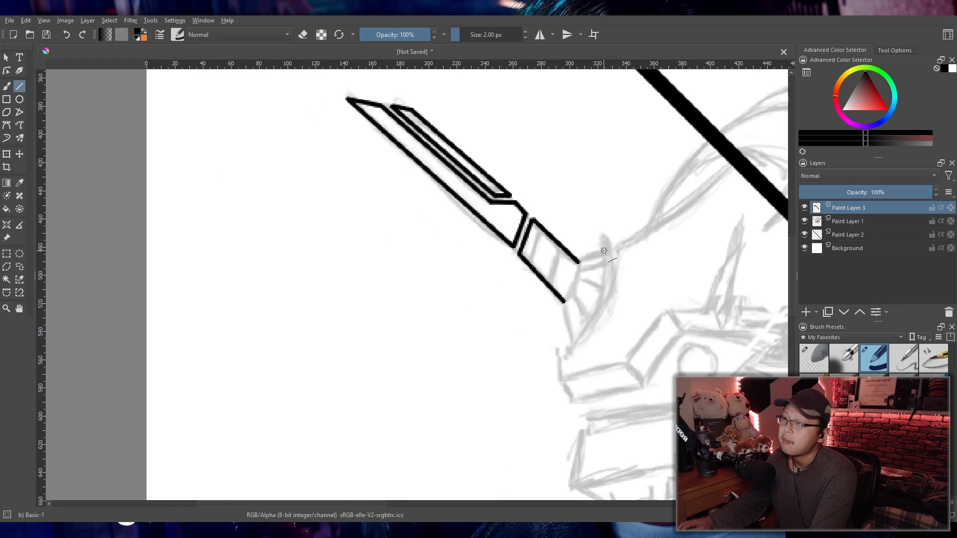
pyautogui.scroll(4, 590, 318)
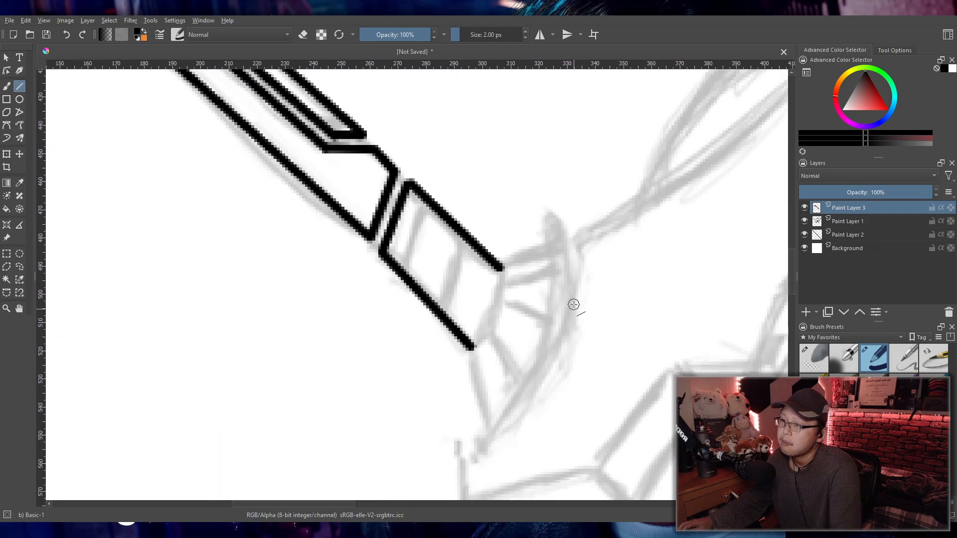
pyautogui.moveTo(473, 349); pyautogui.dragTo(474, 349)
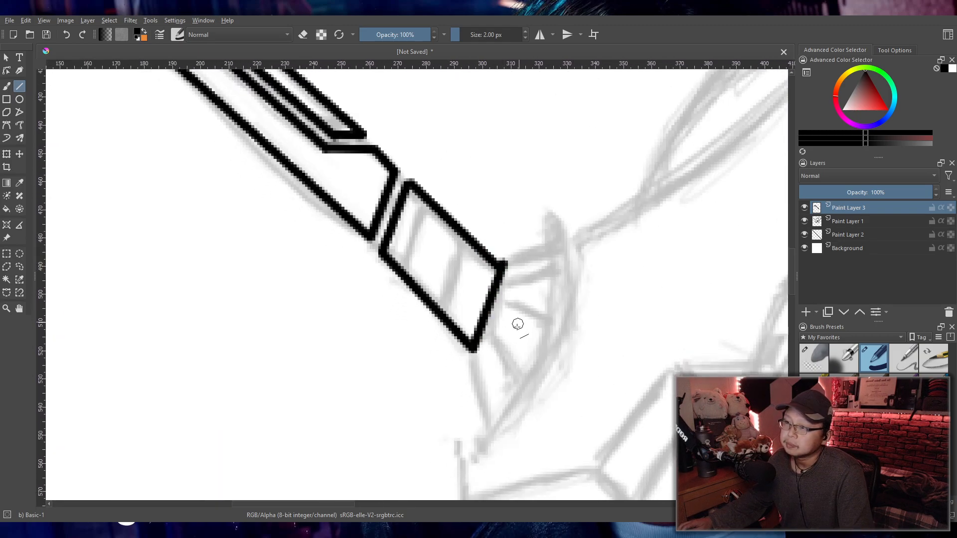
pyautogui.hotkey('ctrl', 'z')
pyautogui.hotkey('ctrl', 'z')
pyautogui.hotkey('ctrl', 'z')
pyautogui.hotkey('ctrl', 'z')
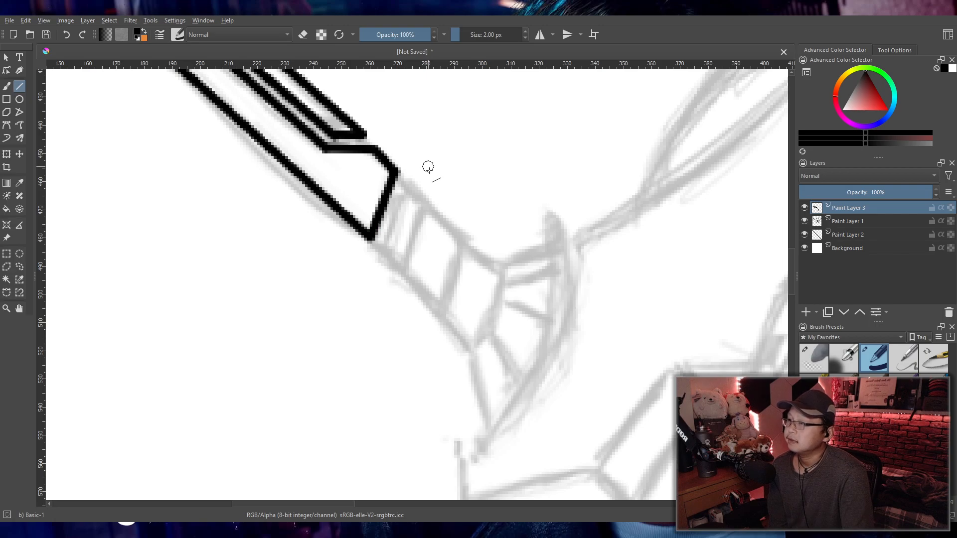
# - Try two longer parallel straight lines from below the horn blade toward the curved mount, and undo both
pyautogui.moveTo(409, 184); pyautogui.dragTo(498, 265)
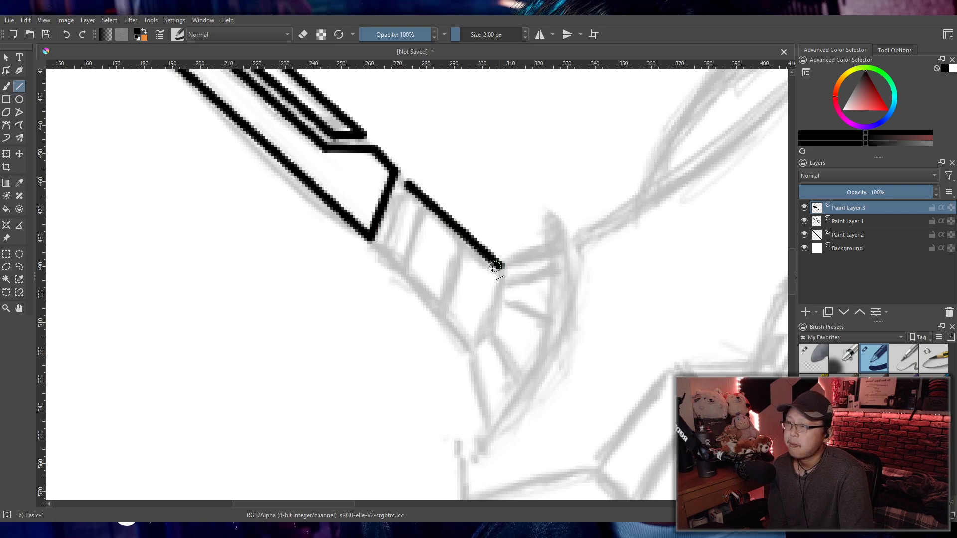
pyautogui.moveTo(383, 252); pyautogui.dragTo(475, 345)
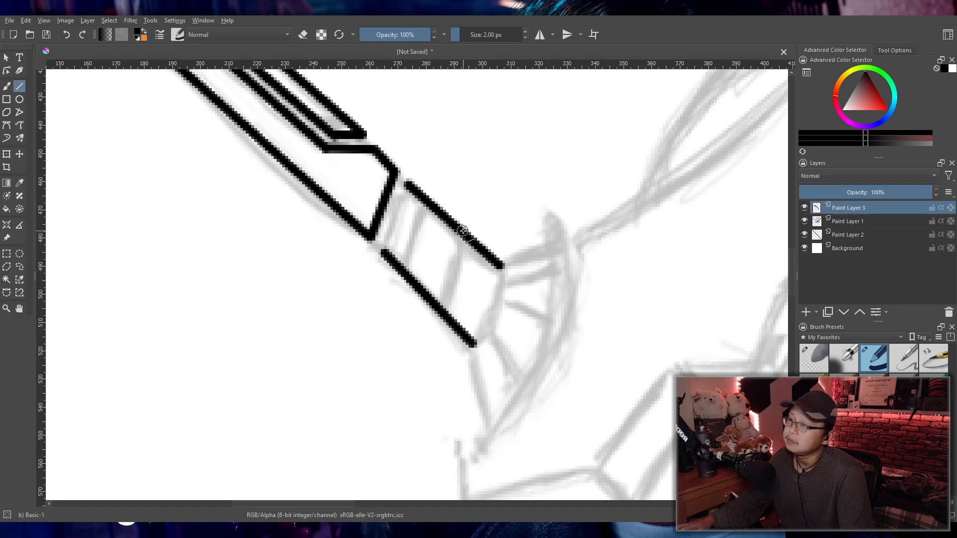
pyautogui.hotkey('ctrl', 'z')
pyautogui.hotkey('ctrl', 'z')
# - Replace the straight line closing the horn blade's base with a freehand curve bowing slightly outward between the same two corners
pyautogui.hotkey('ctrl', 'z')
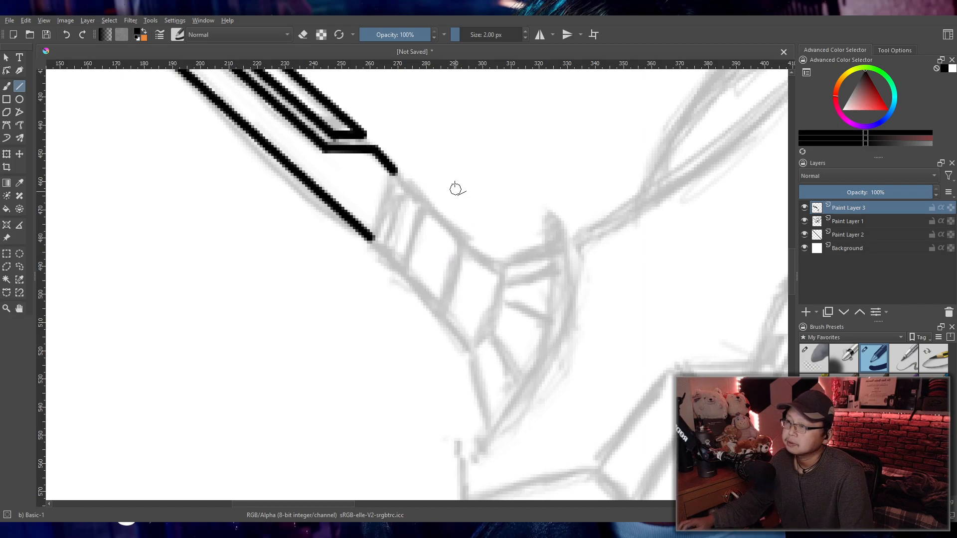
pyautogui.click(7, 90)
pyautogui.hotkey('ctrl', 'z')
pyautogui.moveTo(392, 170); pyautogui.dragTo(380, 227)
pyautogui.hotkey('ctrl', 'z')
pyautogui.moveTo(392, 169); pyautogui.dragTo(376, 237)
pyautogui.hotkey('ctrl', 'z')
pyautogui.moveTo(392, 170); pyautogui.dragTo(377, 236)
pyautogui.hotkey('ctrl', 'z')
pyautogui.hotkey('ctrl', 'z')
pyautogui.moveTo(391, 170); pyautogui.dragTo(378, 237)
pyautogui.hotkey('ctrl', 'z')
pyautogui.moveTo(392, 170); pyautogui.dragTo(377, 237)
pyautogui.hotkey('ctrl', 'z')
pyautogui.hotkey('ctrl', 'z')
pyautogui.moveTo(392, 170); pyautogui.dragTo(372, 238)
pyautogui.hotkey('ctrl', 'z')
pyautogui.moveTo(394, 168); pyautogui.dragTo(371, 243)
pyautogui.hotkey('ctrl', 'z')
pyautogui.moveTo(395, 167); pyautogui.dragTo(371, 241)
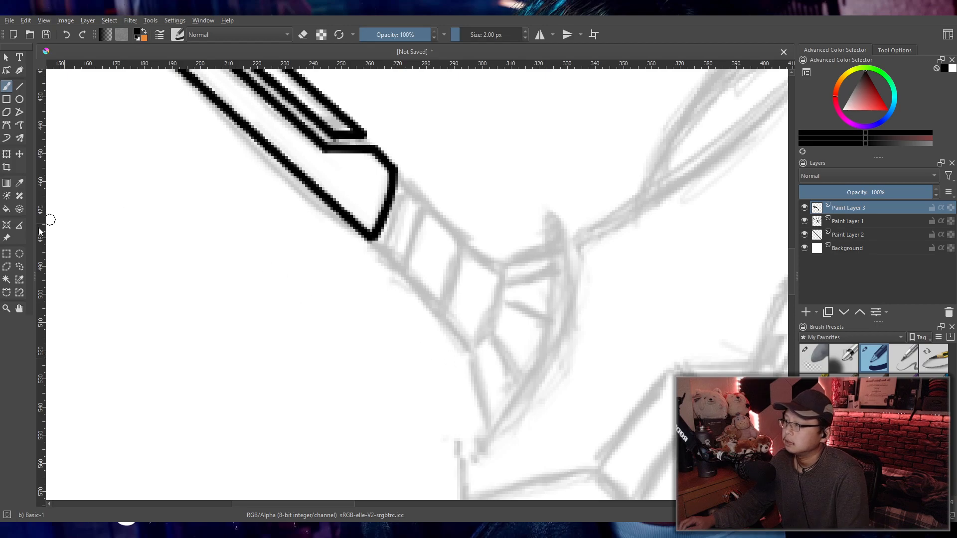
# - Ink the upper and lower edges of the horn segment below the blade as two parallel straight lines with a small gap from the blade
pyautogui.click(19, 86)
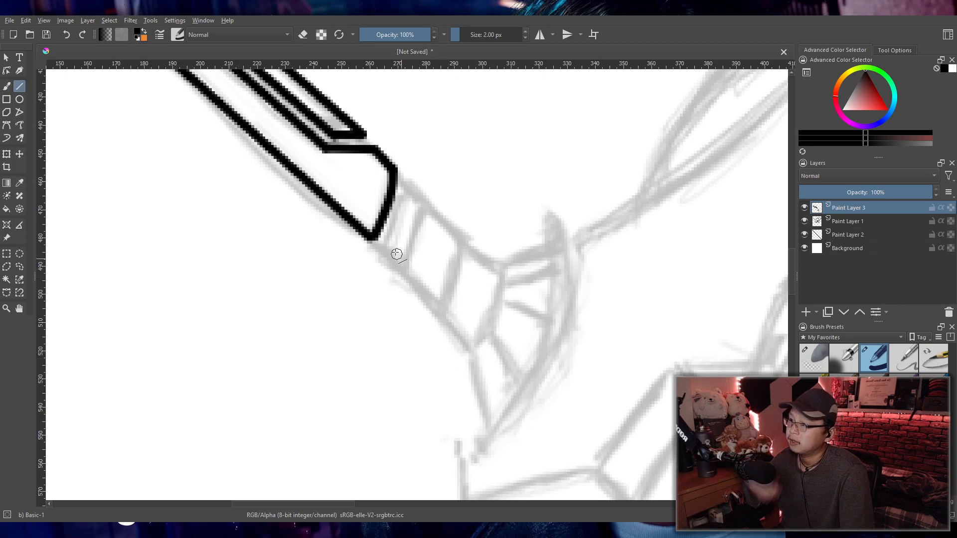
pyautogui.moveTo(380, 244); pyautogui.dragTo(469, 342)
pyautogui.hotkey('ctrl', 'z')
pyautogui.hotkey('ctrl', 'shift', 'z')
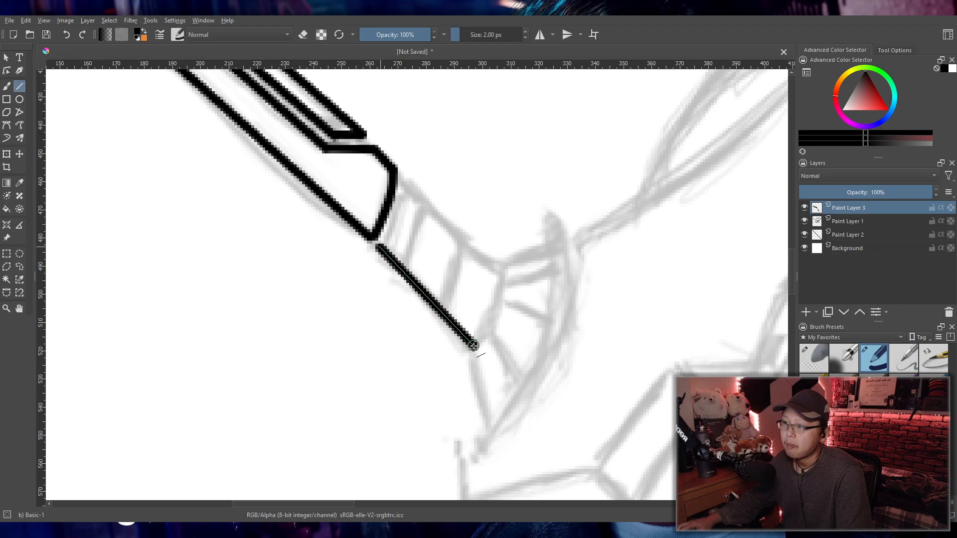
pyautogui.hotkey('ctrl', 'z')
pyautogui.moveTo(381, 253); pyautogui.dragTo(470, 343)
pyautogui.moveTo(413, 194); pyautogui.dragTo(496, 267)
pyautogui.hotkey('ctrl', 'z')
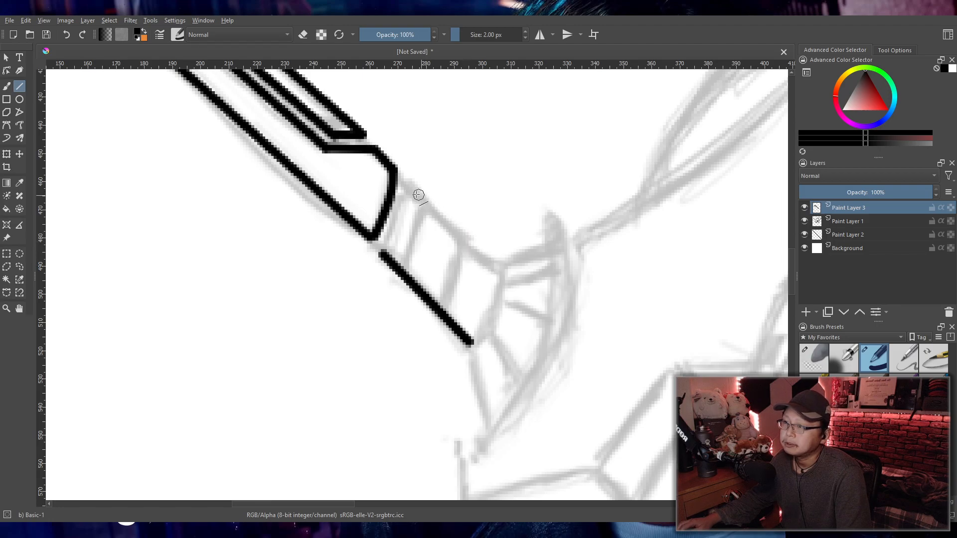
pyautogui.hotkey('ctrl', 'z')
pyautogui.moveTo(410, 195); pyautogui.dragTo(492, 267)
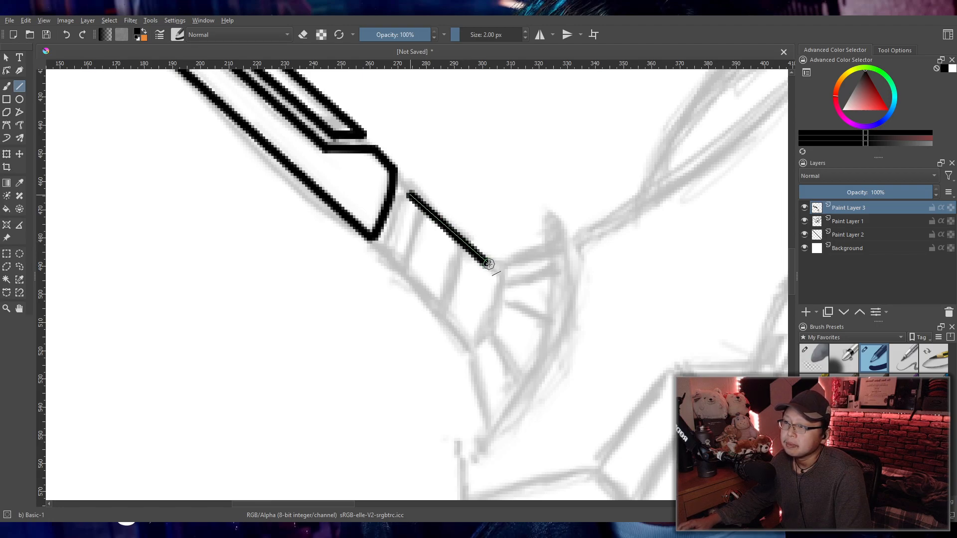
pyautogui.moveTo(385, 251)
pyautogui.mouseDown()
pyautogui.moveTo(462, 337)
pyautogui.moveTo(463, 327)
pyautogui.mouseUp()
# - Close the segment's blade-side end with a freehand curve parallel to the blade's curved base
pyautogui.press('/')
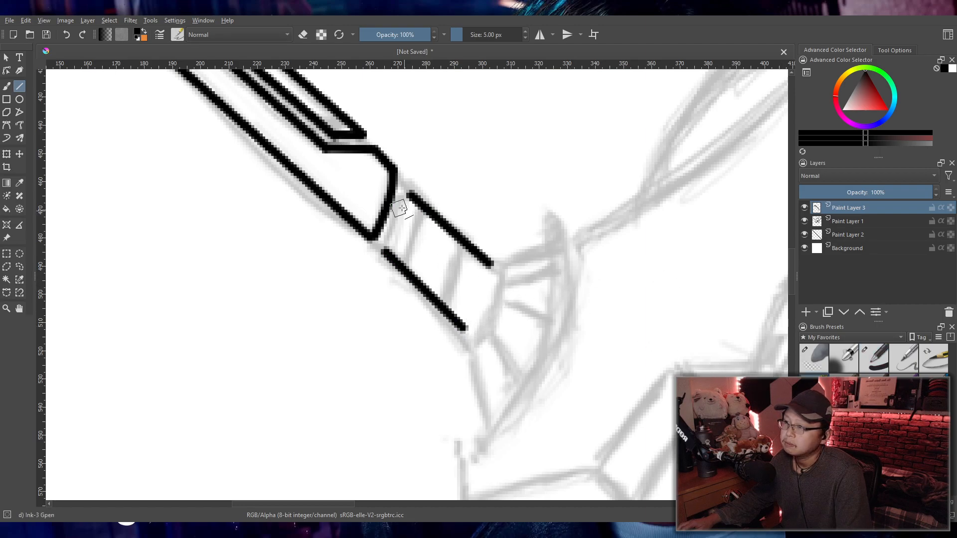
pyautogui.press('/')
pyautogui.moveTo(407, 192); pyautogui.dragTo(386, 251)
pyautogui.hotkey('ctrl', 'z')
pyautogui.click(6, 86)
pyautogui.moveTo(409, 194); pyautogui.dragTo(384, 252)
pyautogui.hotkey('ctrl', 'z')
pyautogui.moveTo(409, 194)
pyautogui.mouseDown()
pyautogui.moveTo(406, 220)
pyautogui.moveTo(411, 209)
pyautogui.moveTo(409, 195)
pyautogui.moveTo(384, 252)
pyautogui.mouseUp()
pyautogui.hotkey('ctrl', 'z')
pyautogui.hotkey('ctrl', 'z')
pyautogui.hotkey('ctrl', 'z')
pyautogui.moveTo(409, 195); pyautogui.dragTo(383, 254)
pyautogui.hotkey('ctrl', 'z')
pyautogui.moveTo(409, 192); pyautogui.dragTo(385, 250)
pyautogui.hotkey('ctrl', 'z')
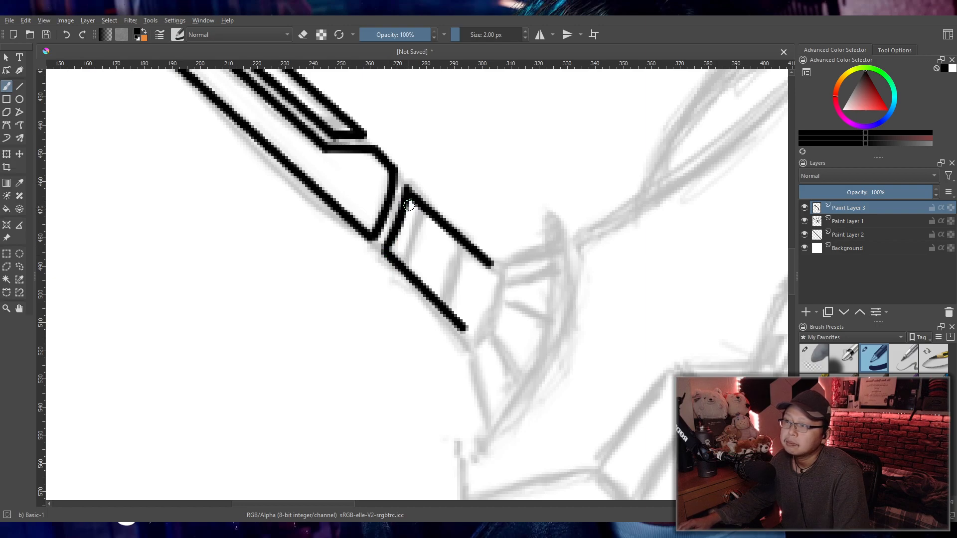
pyautogui.hotkey('ctrl', 'z')
# - Close the segment's mount-side end with a matching outward-bowing freehand curve joining its upper and lower edges
pyautogui.moveTo(492, 265); pyautogui.dragTo(465, 333)
pyautogui.hotkey('ctrl', 'z')
pyautogui.moveTo(493, 262)
pyautogui.mouseDown()
pyautogui.moveTo(463, 335)
pyautogui.moveTo(464, 322)
pyautogui.mouseUp()
pyautogui.hotkey('ctrl', 'z')
pyautogui.hotkey('ctrl', 'z')
pyautogui.moveTo(492, 262); pyautogui.dragTo(464, 331)
pyautogui.hotkey('ctrl', 'z')
pyautogui.moveTo(492, 262); pyautogui.dragTo(464, 331)
pyautogui.hotkey('ctrl', 'z')
pyautogui.moveTo(489, 266); pyautogui.dragTo(466, 331)
pyautogui.hotkey('ctrl', 'z')
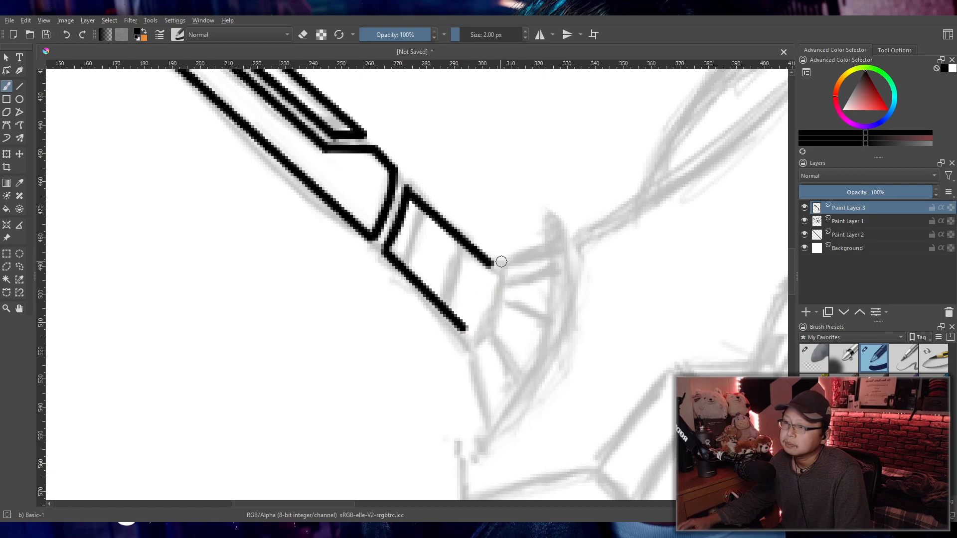
pyautogui.moveTo(490, 263); pyautogui.dragTo(466, 333)
pyautogui.hotkey('ctrl', 'z')
pyautogui.hotkey('ctrl', 'z')
pyautogui.moveTo(491, 263); pyautogui.dragTo(466, 333)
pyautogui.hotkey('ctrl', 'z')
pyautogui.moveTo(489, 263); pyautogui.dragTo(466, 333)
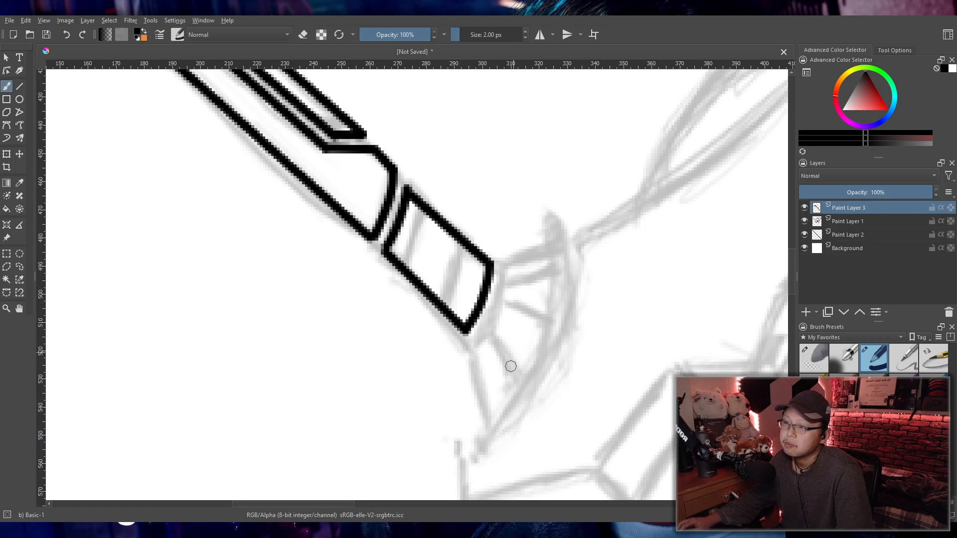
# - Ink the two flaring sides of the horn's mount as short straight lines spreading away from the segment's end
pyautogui.press('v')
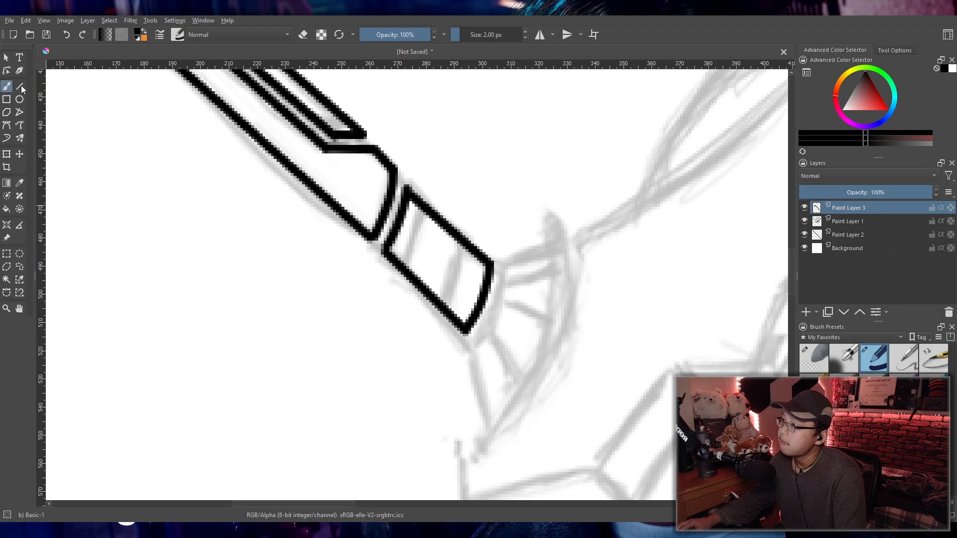
pyautogui.moveTo(472, 348); pyautogui.dragTo(490, 422)
pyautogui.moveTo(505, 265); pyautogui.dragTo(556, 248)
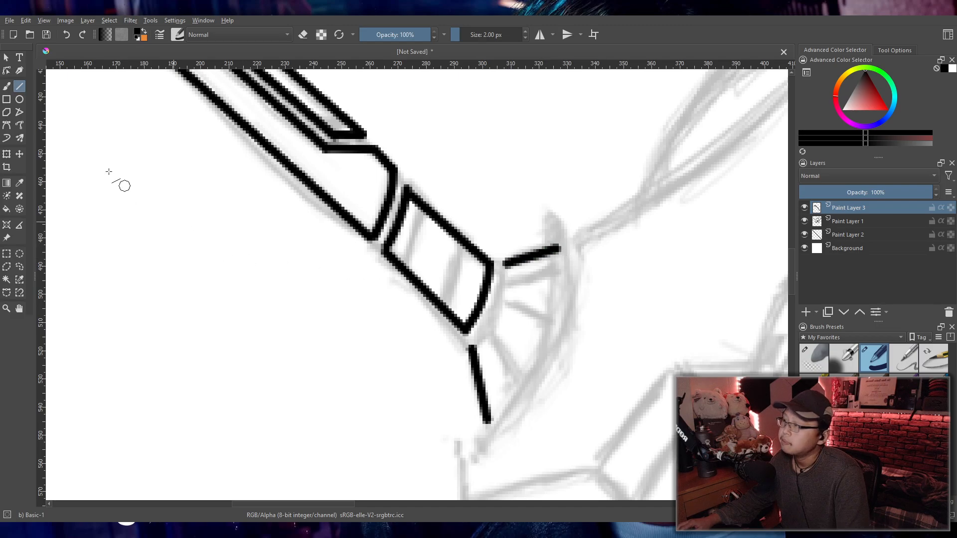
# - Join the inner ends of the mount's two sides with a freehand curve parallel to the segment's end
pyautogui.click(7, 88)
pyautogui.hotkey('ctrl', 'z')
pyautogui.moveTo(504, 261)
pyautogui.mouseDown()
pyautogui.moveTo(494, 312)
pyautogui.moveTo(472, 347)
pyautogui.mouseUp()
pyautogui.hotkey('ctrl', 'z')
pyautogui.moveTo(504, 261); pyautogui.dragTo(471, 350)
pyautogui.hotkey('ctrl', 'z')
pyautogui.hotkey('ctrl', 'z')
pyautogui.moveTo(504, 262); pyautogui.dragTo(472, 351)
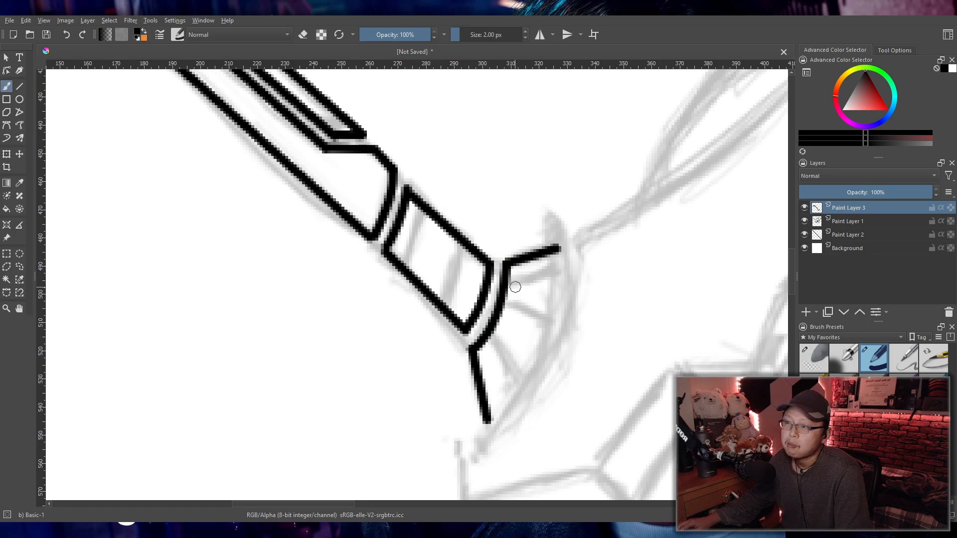
pyautogui.hotkey('ctrl', 'z')
# - Close the flared mount with a long outward-bowing freehand curve joining the outer ends of its two sides
pyautogui.moveTo(559, 249)
pyautogui.mouseDown()
pyautogui.moveTo(499, 405)
pyautogui.moveTo(557, 251)
pyautogui.moveTo(476, 421)
pyautogui.mouseUp()
pyautogui.hotkey('ctrl', 'z')
pyautogui.moveTo(558, 248); pyautogui.dragTo(471, 432)
pyautogui.hotkey('ctrl', 'z')
pyautogui.moveTo(558, 248)
pyautogui.mouseDown()
pyautogui.moveTo(502, 390)
pyautogui.moveTo(533, 347)
pyautogui.moveTo(555, 252)
pyautogui.moveTo(502, 398)
pyautogui.mouseUp()
pyautogui.hotkey('ctrl', 'z')
pyautogui.hotkey('ctrl', 'z')
pyautogui.hotkey('ctrl', 'z')
pyautogui.moveTo(558, 248)
pyautogui.mouseDown()
pyautogui.moveTo(519, 384)
pyautogui.moveTo(482, 418)
pyautogui.moveTo(490, 421)
pyautogui.mouseUp()
pyautogui.hotkey('ctrl', 'z')
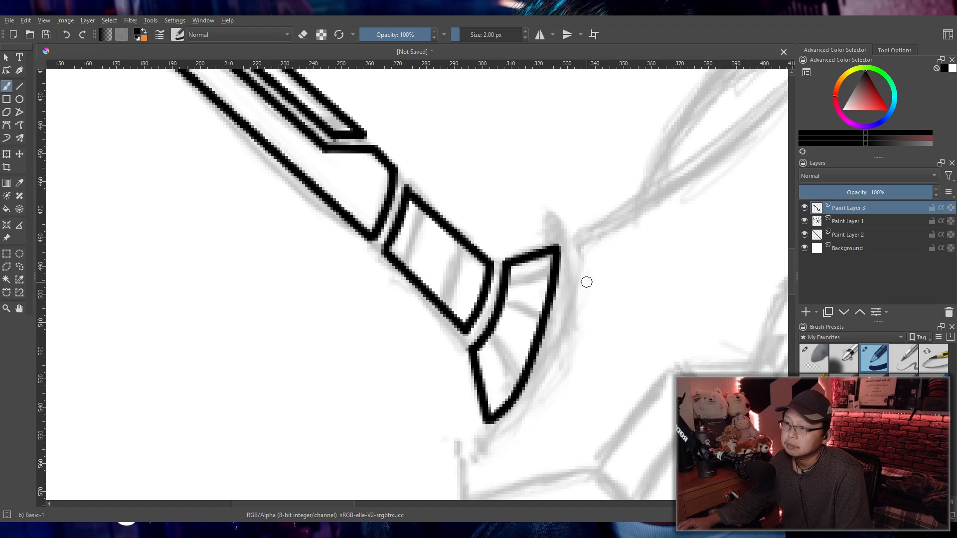
pyautogui.hotkey('ctrl', 'z')
pyautogui.moveTo(558, 248); pyautogui.dragTo(487, 421)
pyautogui.hotkey('ctrl', 'z')
pyautogui.moveTo(559, 248); pyautogui.dragTo(488, 422)
pyautogui.hotkey('ctrl', 'z')
pyautogui.moveTo(558, 248); pyautogui.dragTo(488, 422)
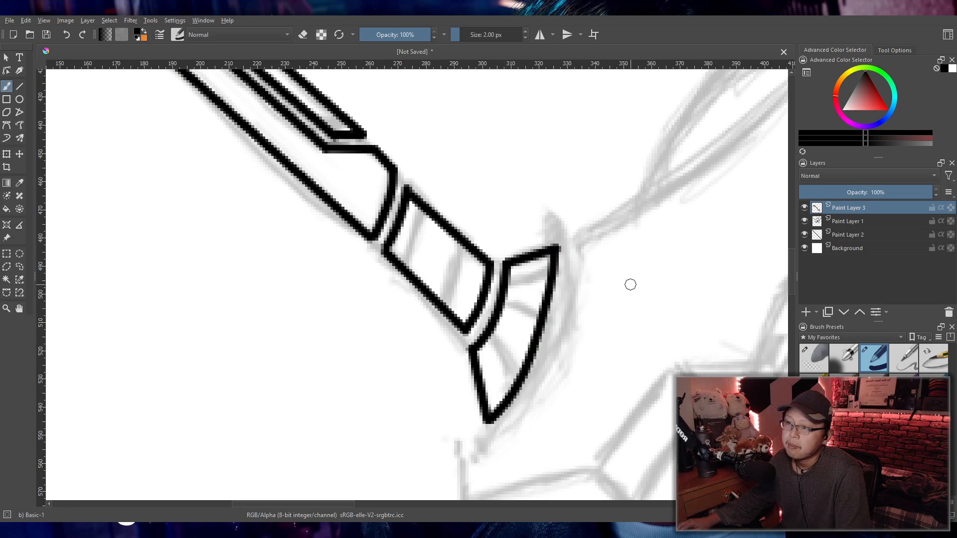
# - Examine the inked horn against the whole head sketch and the forehead area around its mount
pyautogui.scroll(-8, 617, 257)
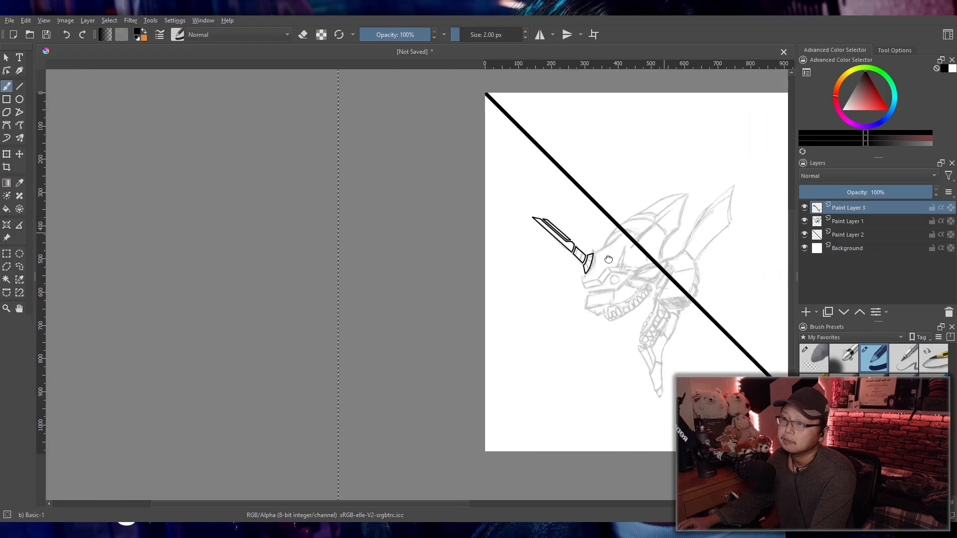
pyautogui.scroll(8, 543, 302)
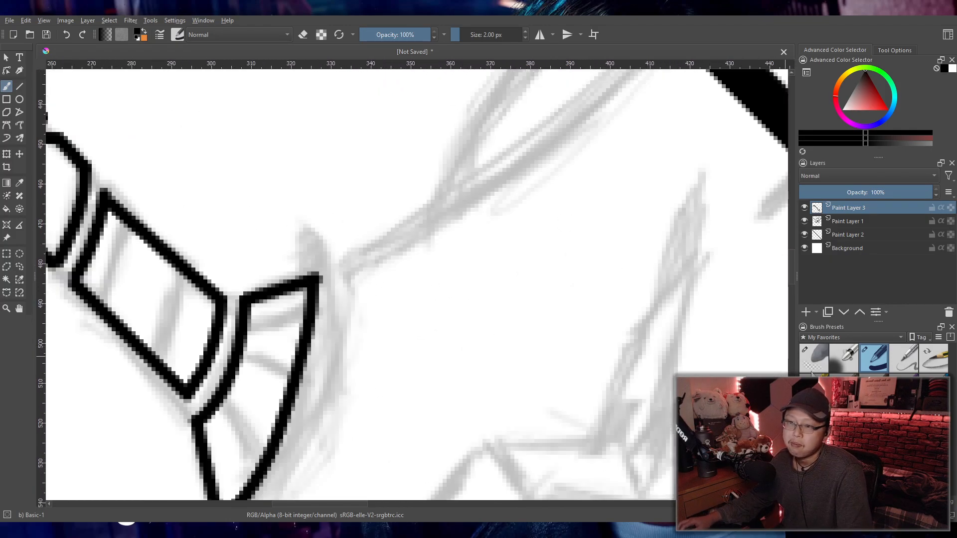
pyautogui.press('/')
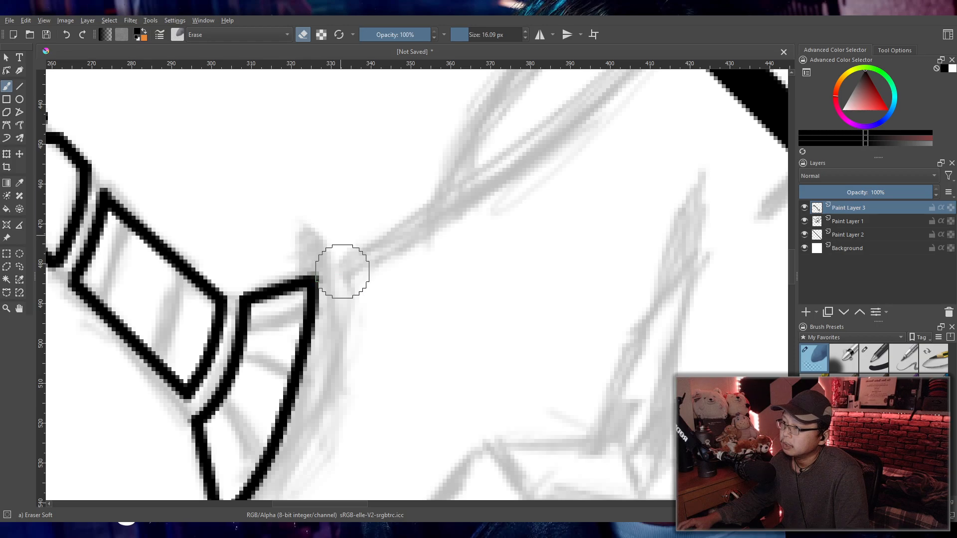
pyautogui.scroll(-6, 335, 260)
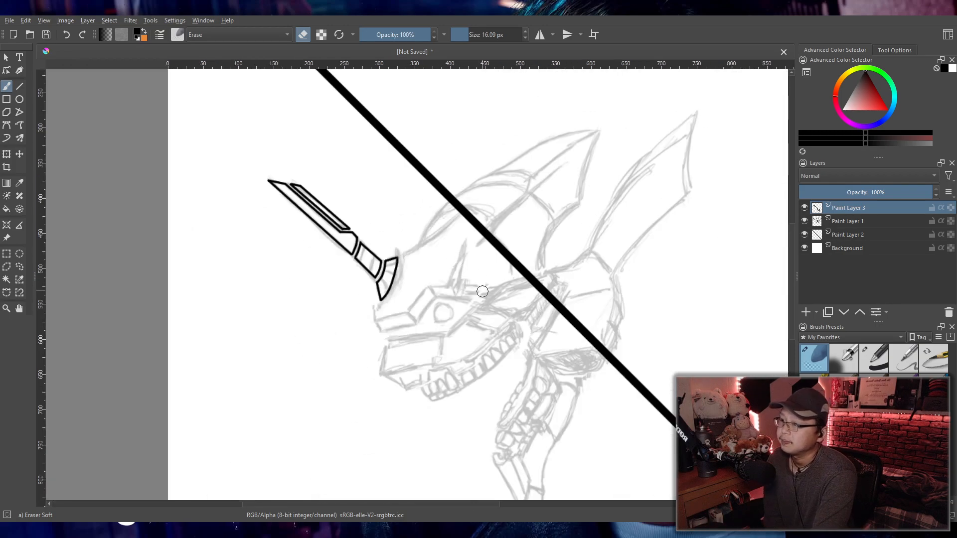
pyautogui.scroll(3, 475, 297)
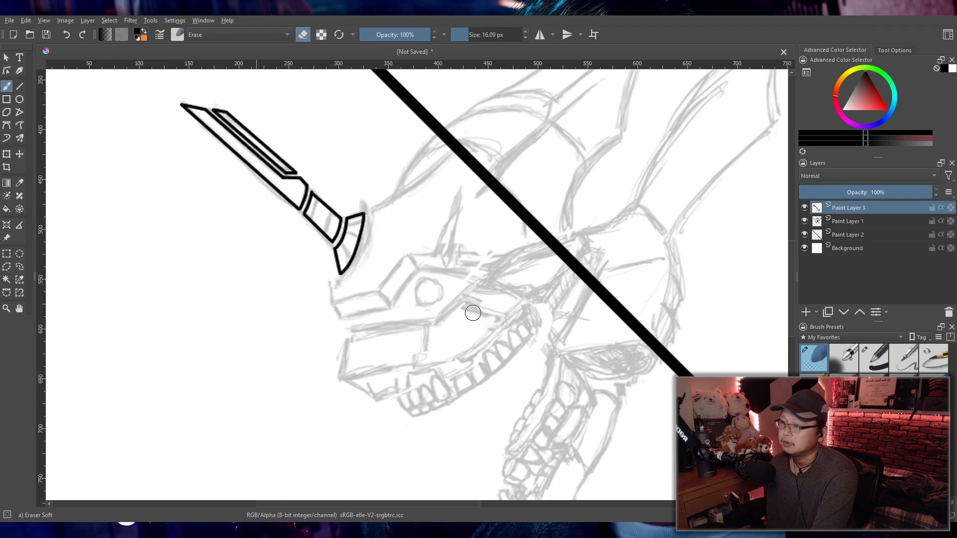
pyautogui.scroll(2, 468, 309)
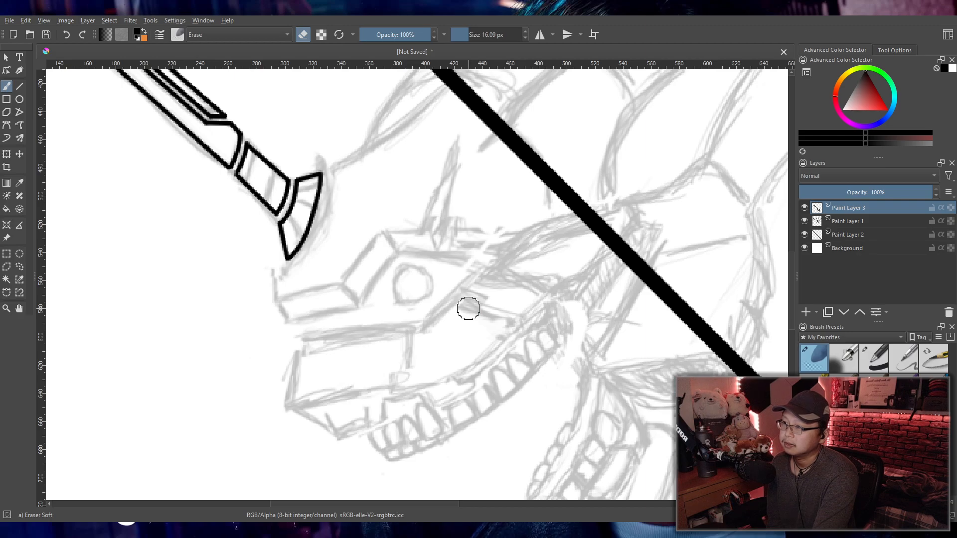
pyautogui.scroll(-2, 469, 309)
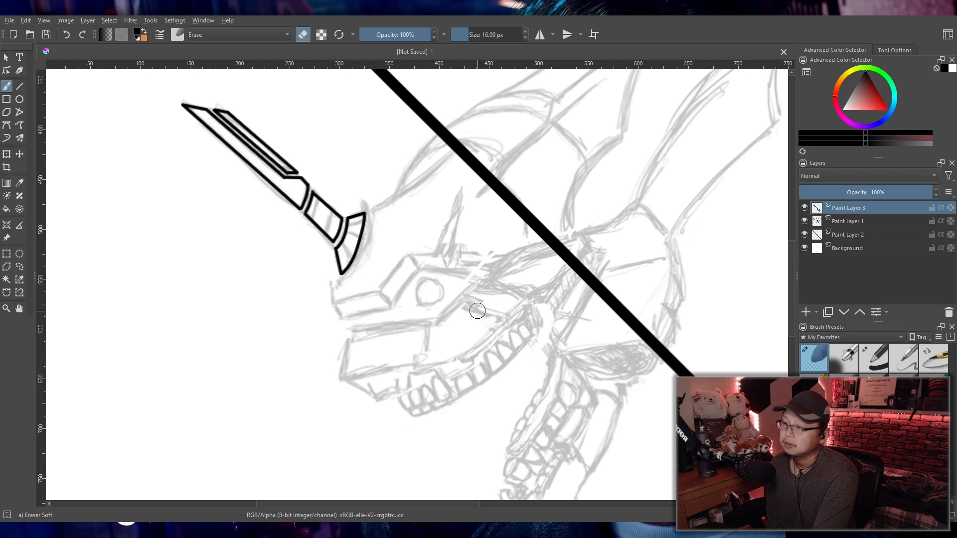
pyautogui.scroll(5, 477, 311)
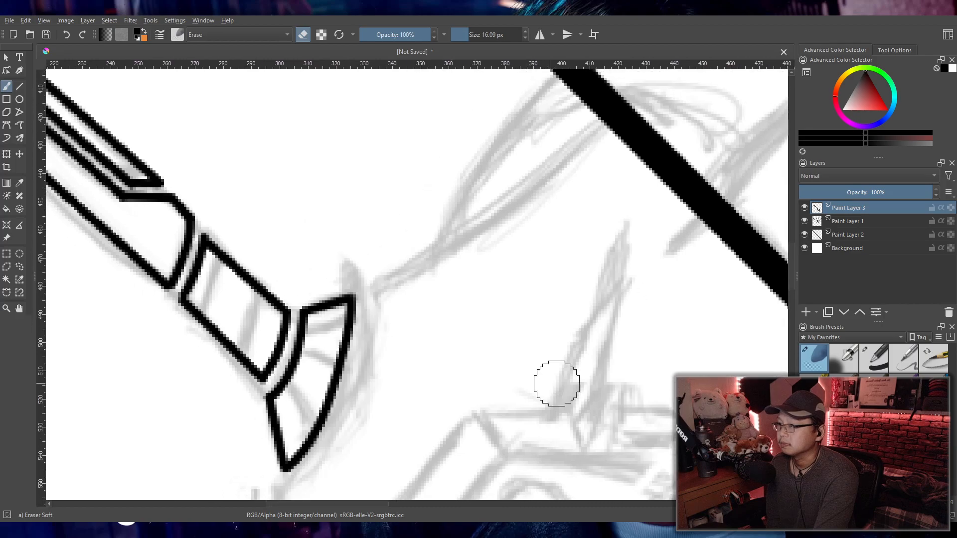
pyautogui.scroll(-3, 510, 328)
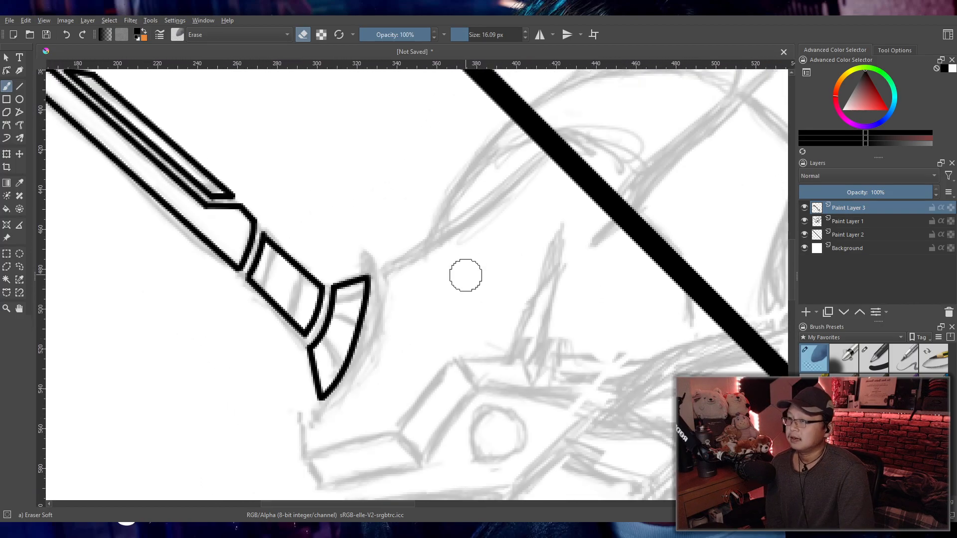
pyautogui.scroll(-6, 467, 245)
pyautogui.scroll(3, 525, 222)
pyautogui.scroll(2, 525, 222)
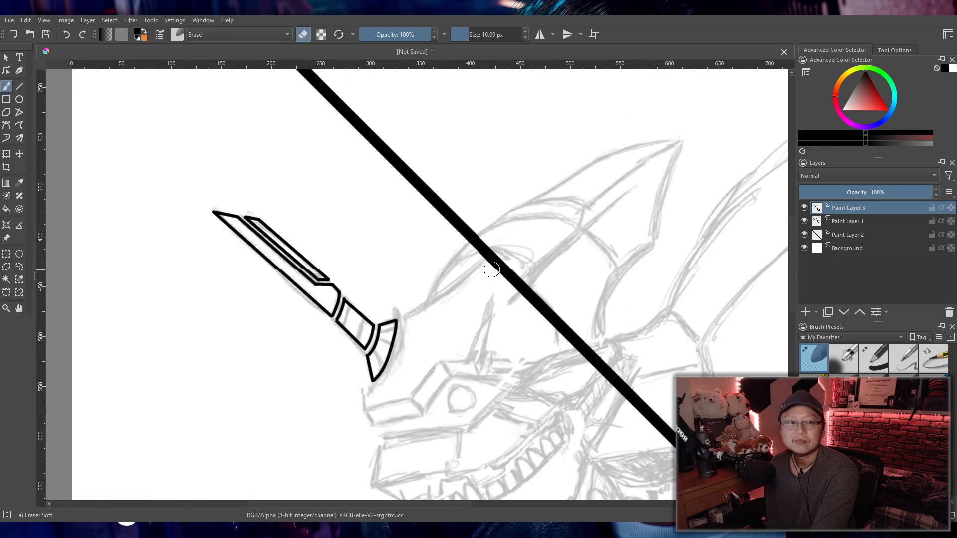
pyautogui.scroll(2, 491, 264)
pyautogui.scroll(1, 461, 263)
pyautogui.scroll(1, 461, 263)
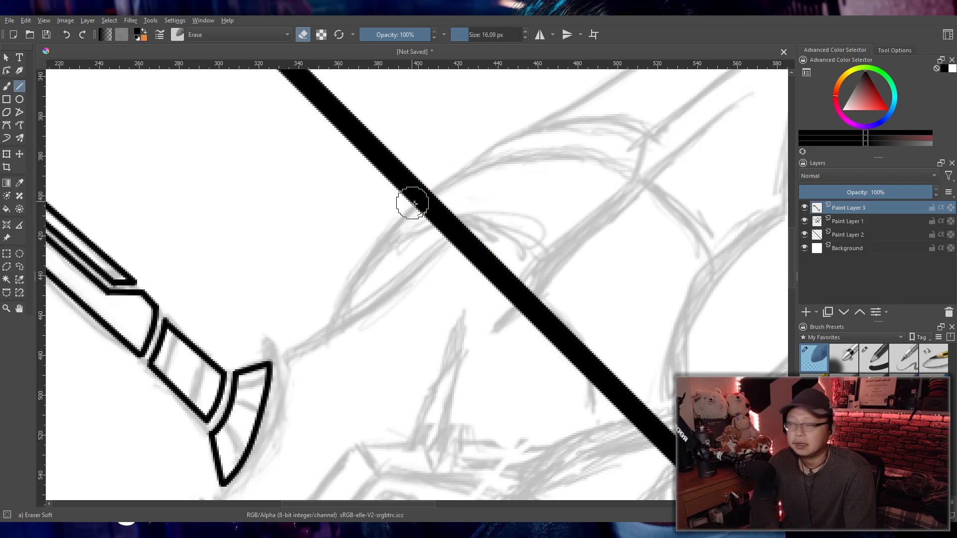
# - With the 2 px Basic-1 brush, ink a long freehand curve behind the flared mount down to the snout's upper front corner
pyautogui.click(881, 364)
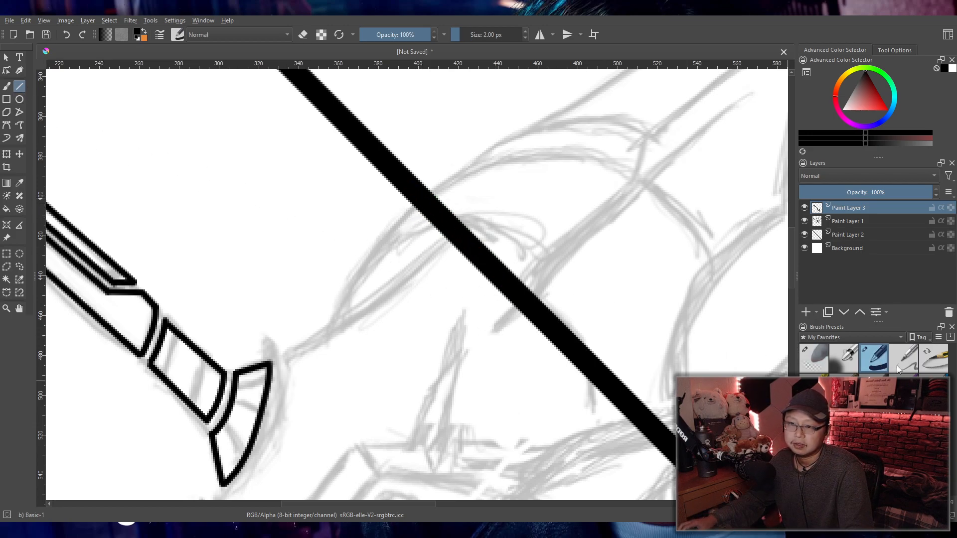
pyautogui.scroll(-2, 288, 373)
pyautogui.moveTo(299, 352); pyautogui.dragTo(349, 261)
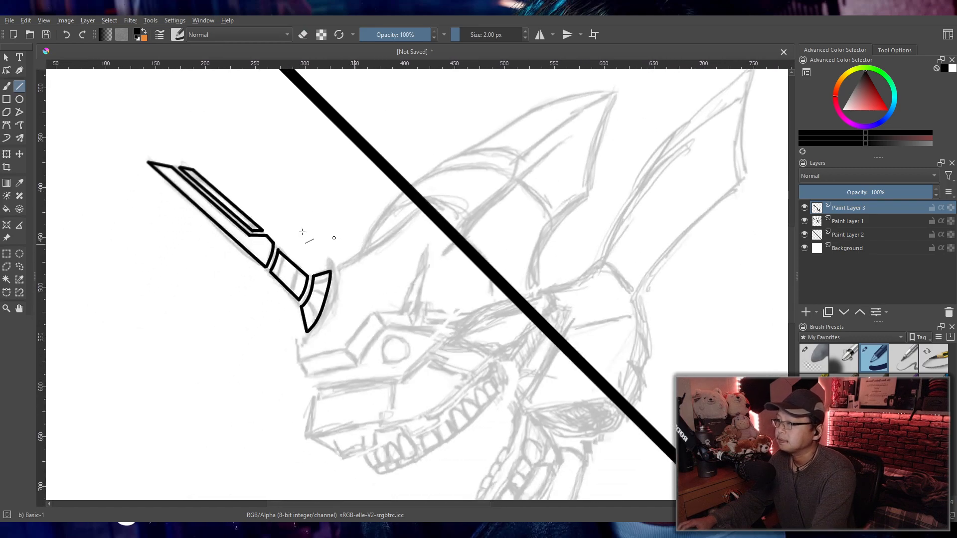
pyautogui.click(7, 88)
pyautogui.scroll(3, 339, 286)
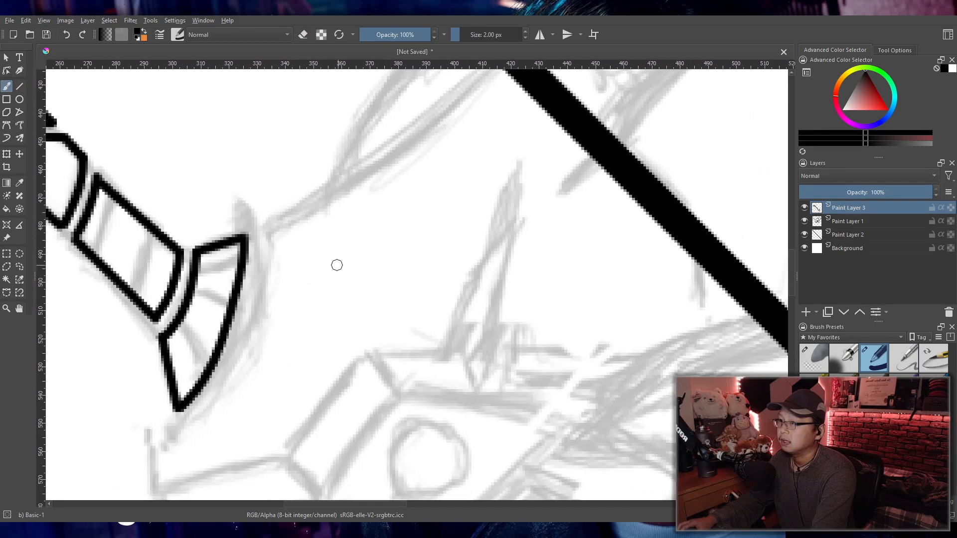
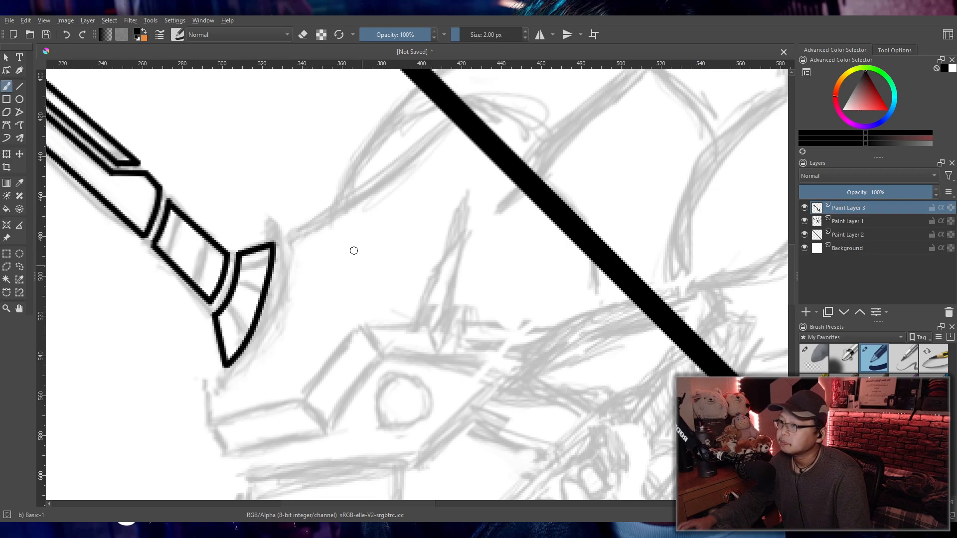
pyautogui.scroll(-2, 378, 228)
pyautogui.scroll(1, 383, 228)
pyautogui.moveTo(385, 235); pyautogui.dragTo(429, 258)
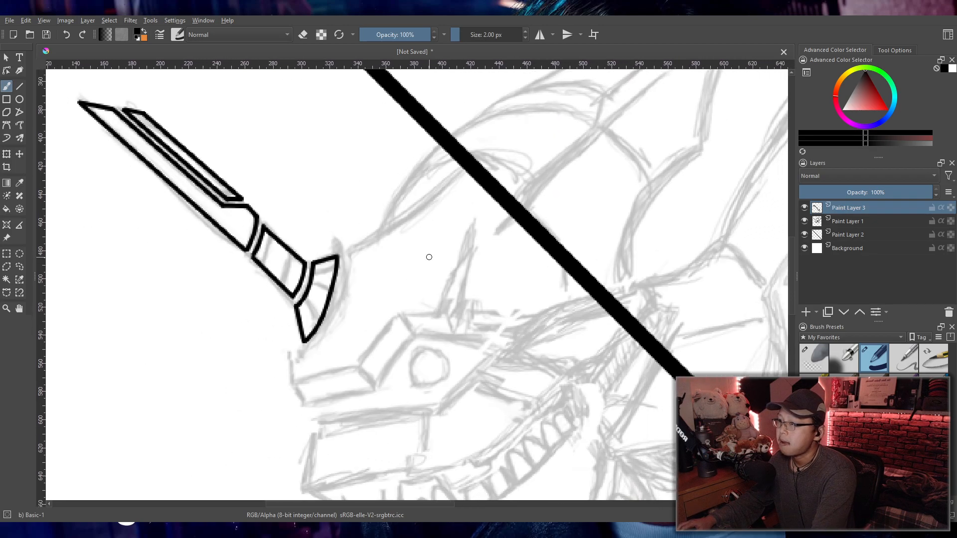
pyautogui.moveTo(347, 266); pyautogui.dragTo(315, 362)
pyautogui.hotkey('ctrl', 'z')
pyautogui.moveTo(348, 248); pyautogui.dragTo(301, 357)
pyautogui.hotkey('ctrl', 'z')
pyautogui.hotkey('ctrl', 'z')
pyautogui.moveTo(348, 249); pyautogui.dragTo(293, 358)
pyautogui.hotkey('ctrl', 'z')
pyautogui.hotkey('ctrl', 'z')
pyautogui.moveTo(349, 247); pyautogui.dragTo(292, 368)
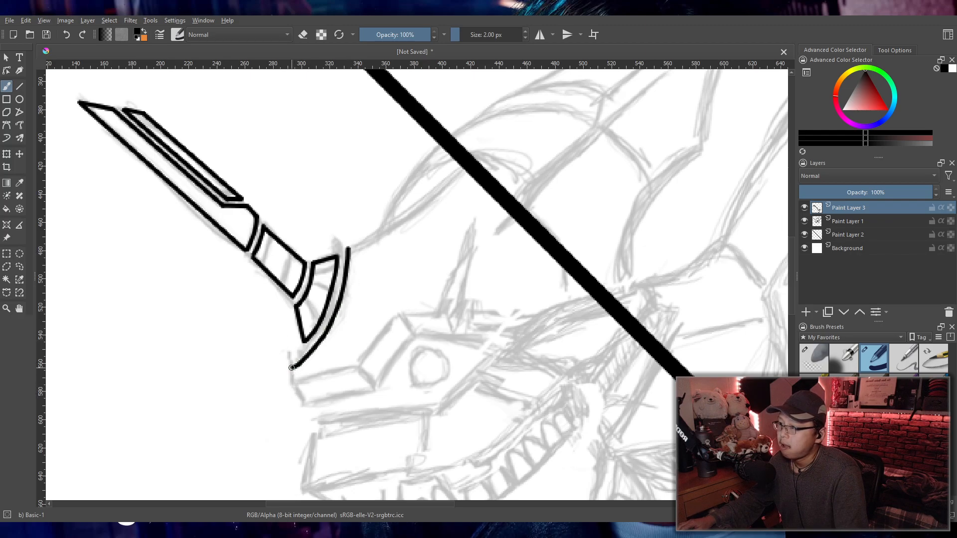
# - Ink the short angled front edge of the snout plate, continuing down from the lower end of the long curve
pyautogui.hotkey('ctrl', 'z')
pyautogui.moveTo(291, 367); pyautogui.dragTo(305, 404)
pyautogui.hotkey('ctrl', 'z')
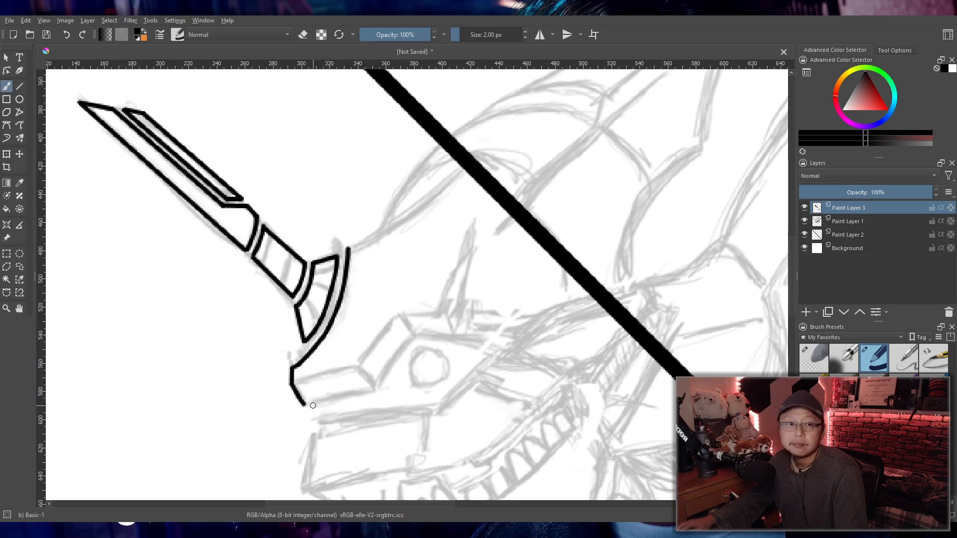
# - Undo the snout plate's front edge strokes and the long curve behind the flared mount
pyautogui.moveTo(349, 394); pyautogui.dragTo(388, 349)
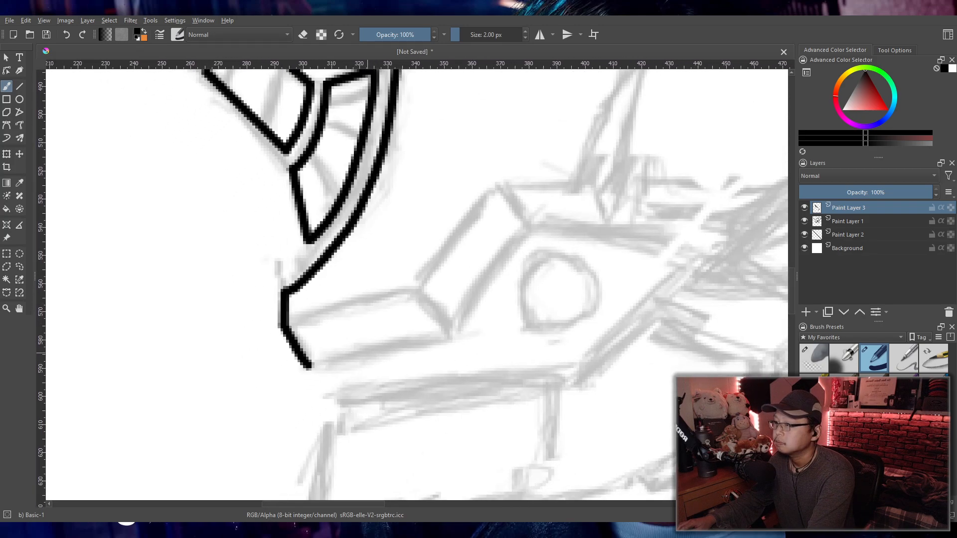
pyautogui.hotkey('ctrl', 'z')
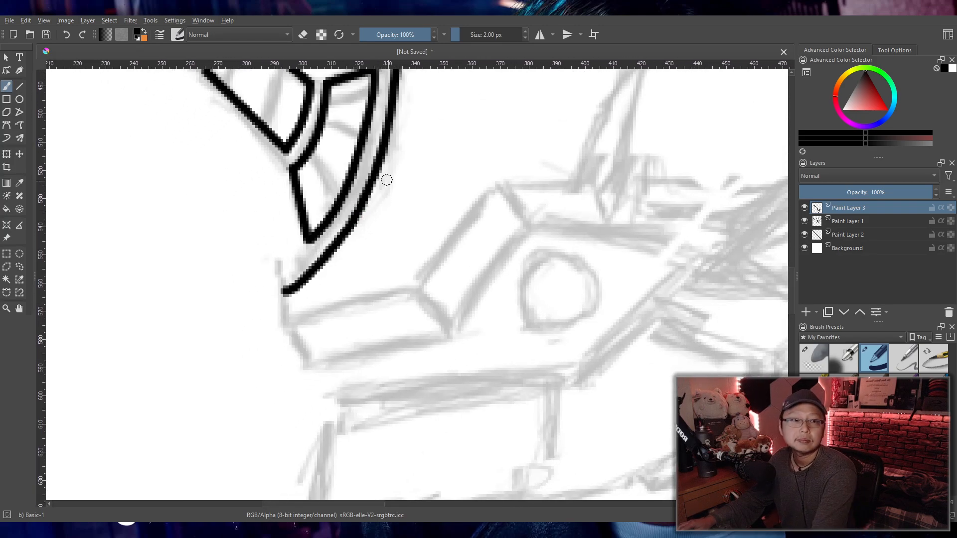
pyautogui.scroll(3, 393, 224)
pyautogui.hotkey('ctrl', 'z')
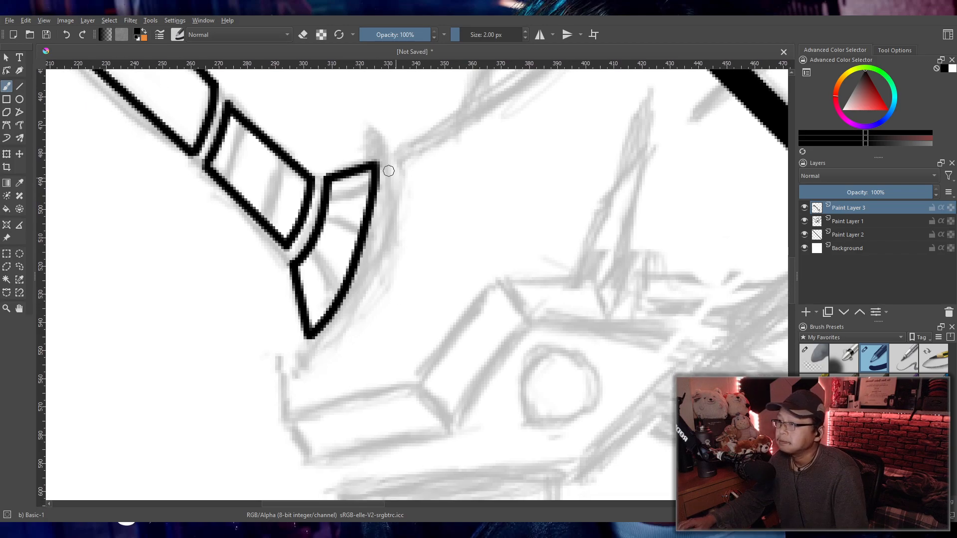
# - Re-ink the long freehand curve behind the flared mount, bowing outward down to the snout plate's upper front corner
pyautogui.moveTo(399, 158); pyautogui.dragTo(297, 381)
pyautogui.hotkey('ctrl', 'z')
pyautogui.moveTo(400, 164); pyautogui.dragTo(289, 343)
pyautogui.hotkey('ctrl', 'z')
pyautogui.moveTo(396, 155)
pyautogui.mouseDown()
pyautogui.moveTo(284, 342)
pyautogui.moveTo(291, 360)
pyautogui.mouseUp()
pyautogui.hotkey('ctrl', 'z')
pyautogui.moveTo(396, 157); pyautogui.dragTo(289, 355)
pyautogui.hotkey('ctrl', 'z')
pyautogui.moveTo(399, 152); pyautogui.dragTo(288, 368)
pyautogui.hotkey('ctrl', 'z')
pyautogui.moveTo(399, 154)
pyautogui.mouseDown()
pyautogui.moveTo(334, 337)
pyautogui.moveTo(273, 441)
pyautogui.mouseUp()
pyautogui.hotkey('ctrl', 'z')
pyautogui.moveTo(280, 368); pyautogui.dragTo(269, 441)
pyautogui.hotkey('ctrl', 'z')
pyautogui.moveTo(282, 370); pyautogui.dragTo(272, 447)
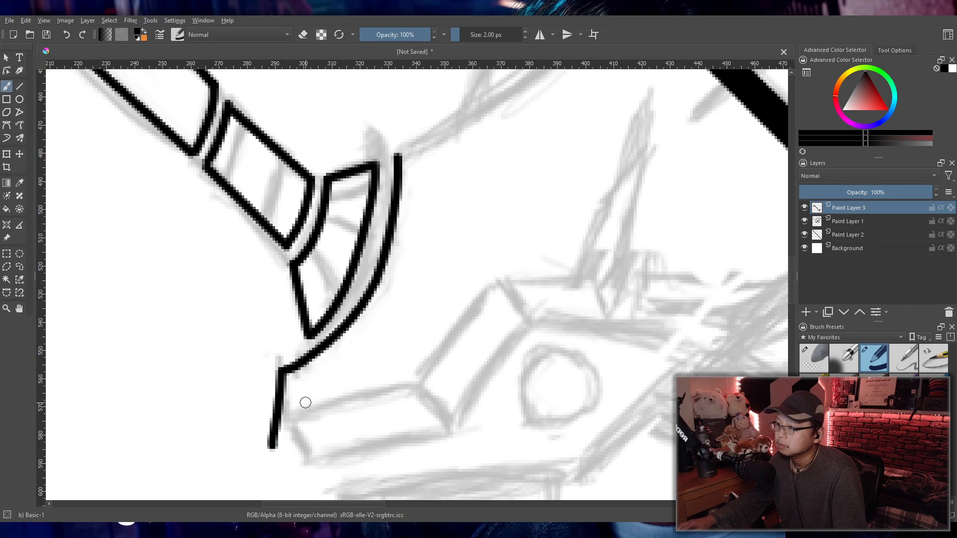
pyautogui.hotkey('ctrl', 'z')
pyautogui.moveTo(282, 370)
pyautogui.mouseDown()
pyautogui.moveTo(285, 450)
pyautogui.moveTo(331, 470)
pyautogui.moveTo(451, 436)
pyautogui.mouseUp()
pyautogui.hotkey('ctrl', 'z')
pyautogui.moveTo(317, 467); pyautogui.dragTo(450, 434)
pyautogui.hotkey('ctrl', 'z')
pyautogui.moveTo(316, 468)
pyautogui.mouseDown()
pyautogui.moveTo(452, 436)
pyautogui.moveTo(416, 438)
pyautogui.moveTo(454, 428)
pyautogui.mouseUp()
pyautogui.hotkey('ctrl', 'z')
pyautogui.hotkey('ctrl', 'z')
pyautogui.hotkey('ctrl', 'z')
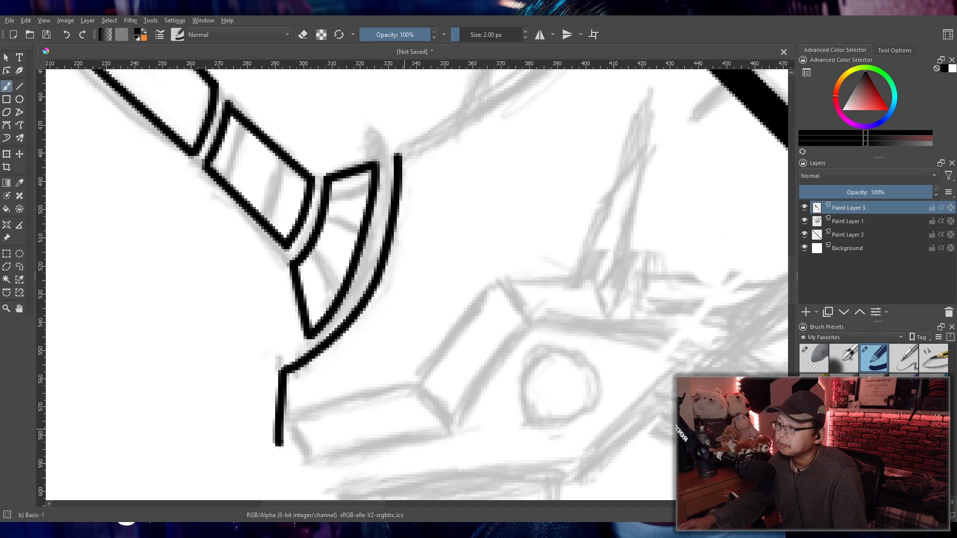
pyautogui.hotkey('ctrl', 'z')
# - With the Line tool, ink the snout plate's near-vertical front edge and the short bevel at its lower front corner
pyautogui.click(21, 87)
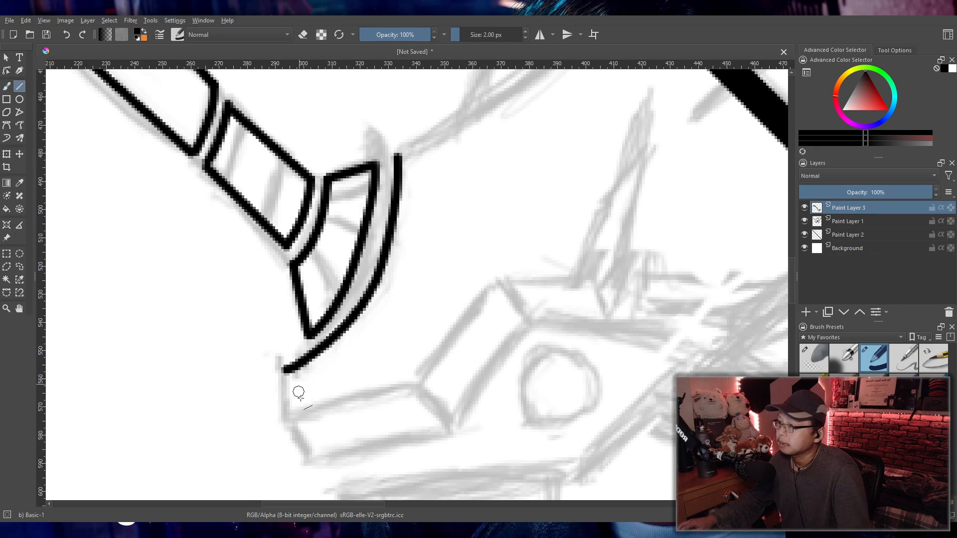
pyautogui.moveTo(281, 370)
pyautogui.mouseDown()
pyautogui.moveTo(277, 443)
pyautogui.moveTo(312, 460)
pyautogui.moveTo(449, 433)
pyautogui.moveTo(349, 455)
pyautogui.moveTo(316, 455)
pyautogui.moveTo(448, 434)
pyautogui.moveTo(522, 328)
pyautogui.mouseUp()
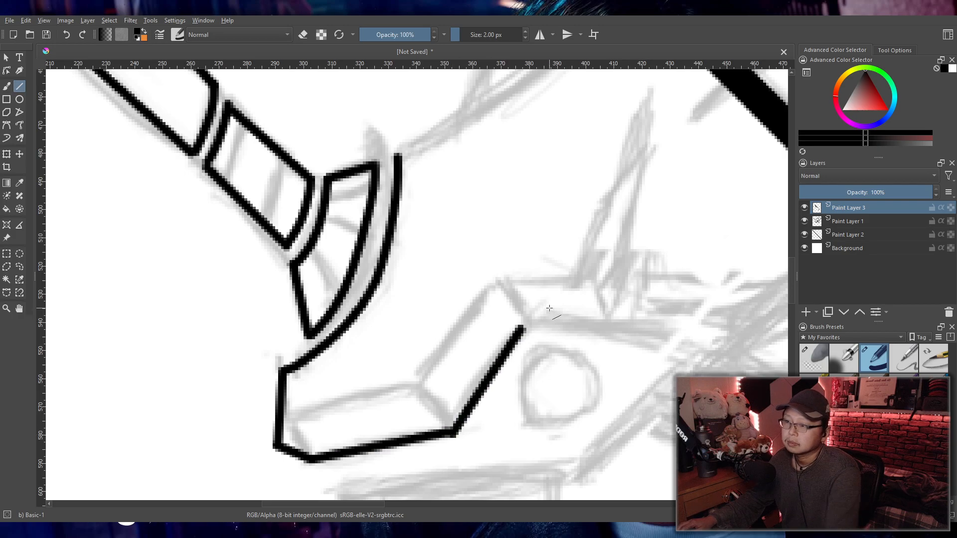
pyautogui.scroll(-3, 549, 314)
pyautogui.scroll(3, 443, 338)
pyautogui.moveTo(443, 338); pyautogui.dragTo(474, 332)
pyautogui.hotkey('ctrl', 'z')
pyautogui.hotkey('ctrl', 'z')
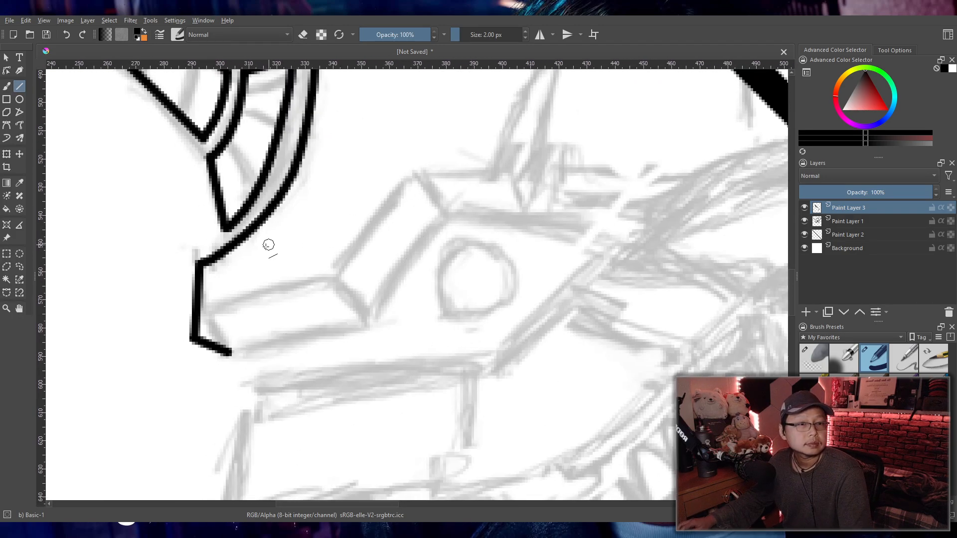
# - Ink the snout plate's straight lower edge back from the bevel and the slanted edge rising towards the brow
pyautogui.moveTo(228, 353)
pyautogui.mouseDown()
pyautogui.moveTo(334, 330)
pyautogui.moveTo(449, 209)
pyautogui.mouseUp()
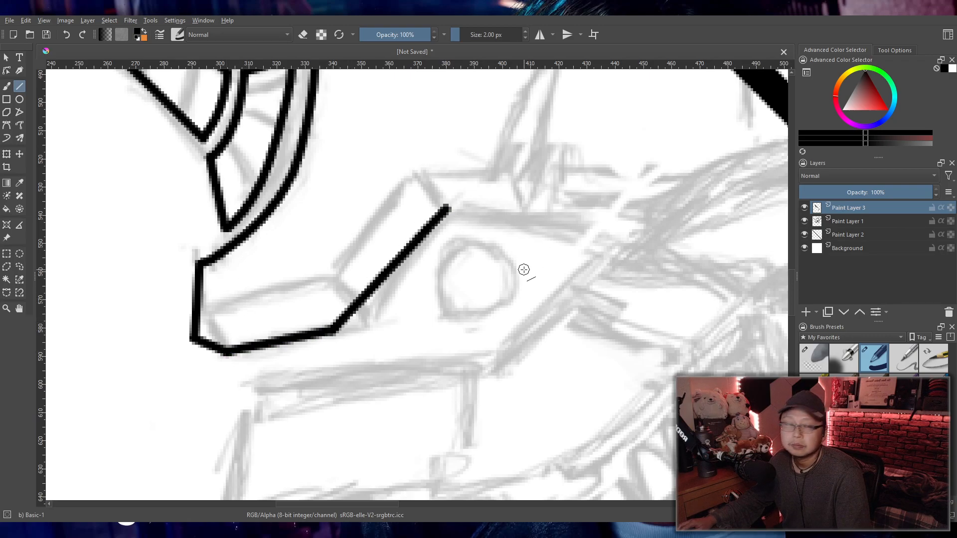
pyautogui.hotkey('ctrl', 'z')
pyautogui.moveTo(335, 329); pyautogui.dragTo(423, 190)
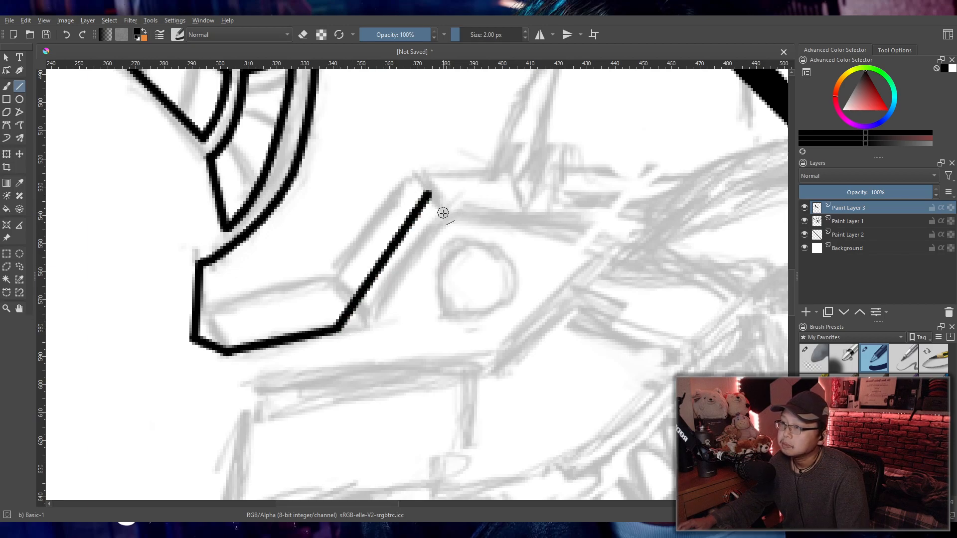
pyautogui.hotkey('ctrl', 'z')
pyautogui.moveTo(340, 326); pyautogui.dragTo(436, 194)
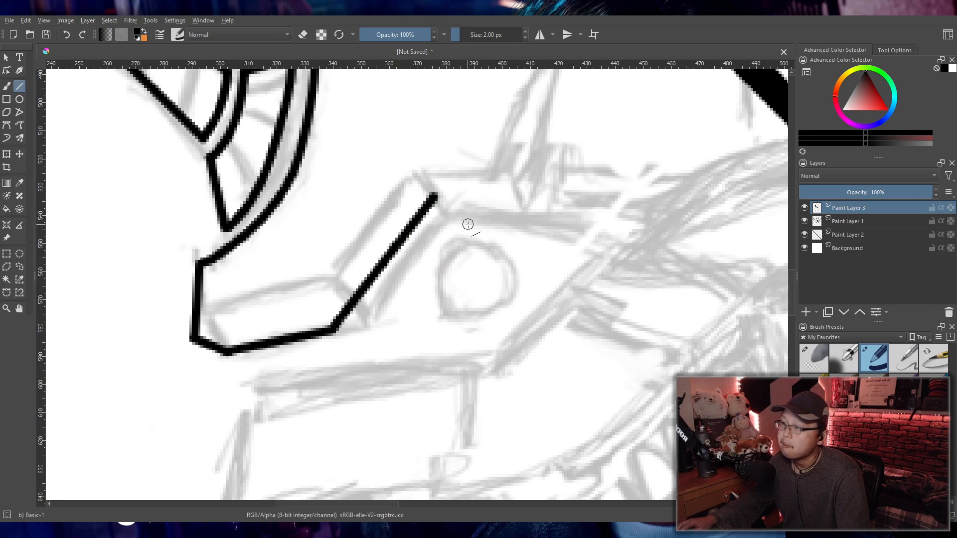
# - Ink the short horizontal brow line above the eye and both straight sides of the tall spike behind it
pyautogui.scroll(-3, 478, 221)
pyautogui.moveTo(513, 217)
pyautogui.mouseDown()
pyautogui.moveTo(432, 286)
pyautogui.moveTo(397, 274)
pyautogui.mouseUp()
pyautogui.scroll(2, 433, 285)
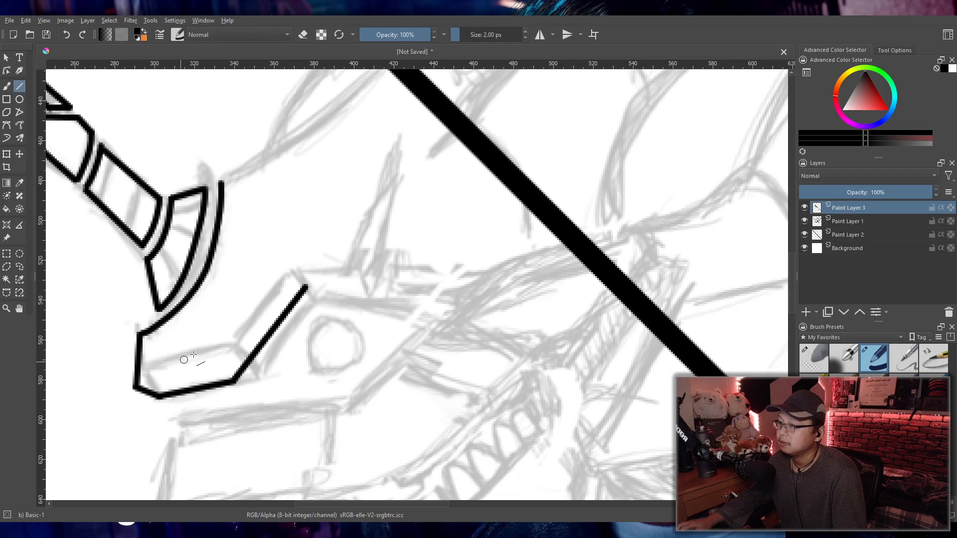
pyautogui.moveTo(305, 286); pyautogui.dragTo(353, 286)
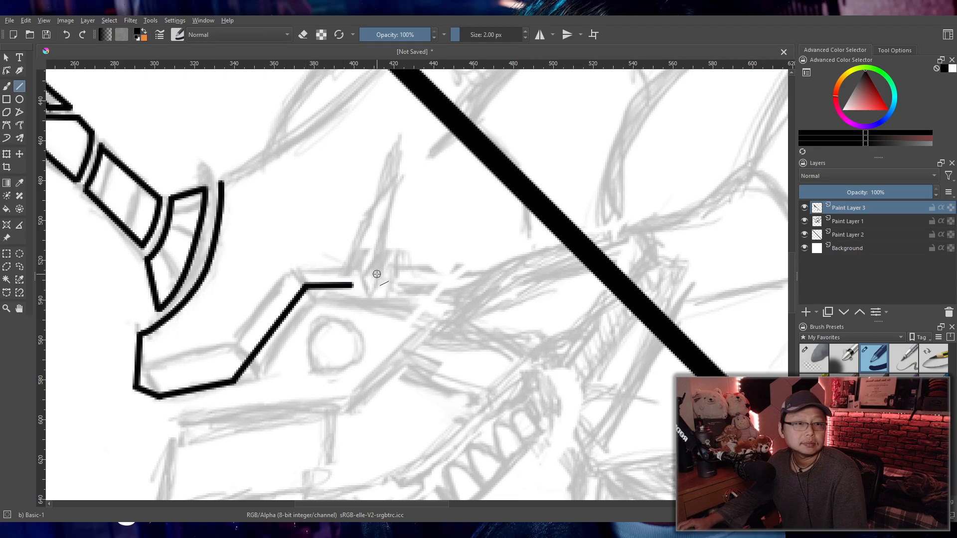
pyautogui.hotkey('ctrl', 'z')
pyautogui.moveTo(305, 286)
pyautogui.mouseDown()
pyautogui.moveTo(345, 285)
pyautogui.moveTo(400, 137)
pyautogui.moveTo(383, 283)
pyautogui.mouseUp()
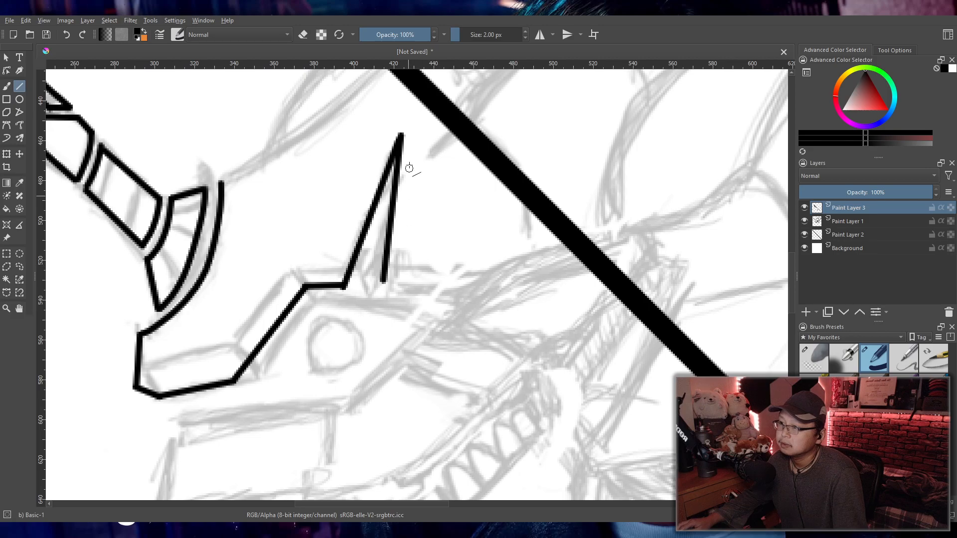
# - Redraw both straight sides of the tall spike with a sharp tip and a slightly narrower base
pyautogui.hotkey('ctrl', 'z')
pyautogui.moveTo(400, 146)
pyautogui.mouseDown()
pyautogui.moveTo(377, 303)
pyautogui.moveTo(380, 288)
pyautogui.mouseUp()
pyautogui.hotkey('ctrl', 'z')
pyautogui.moveTo(398, 142); pyautogui.dragTo(379, 286)
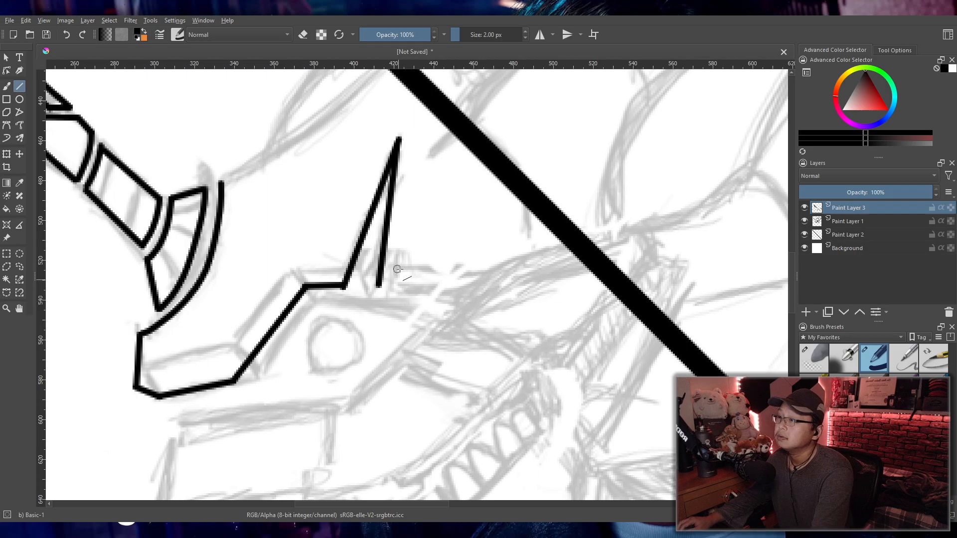
pyautogui.scroll(-2, 426, 303)
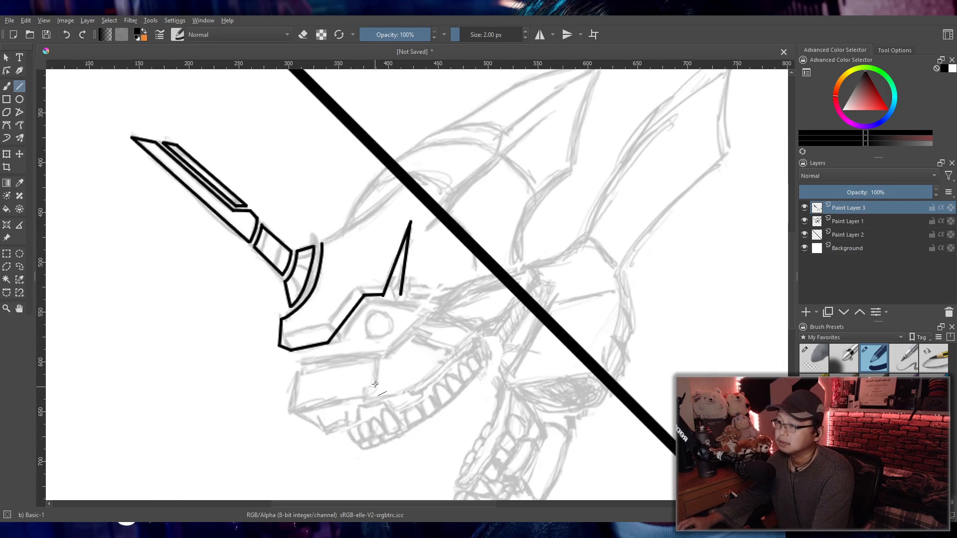
pyautogui.scroll(3, 398, 302)
pyautogui.hotkey('ctrl', 'z')
pyautogui.hotkey('ctrl', 'z')
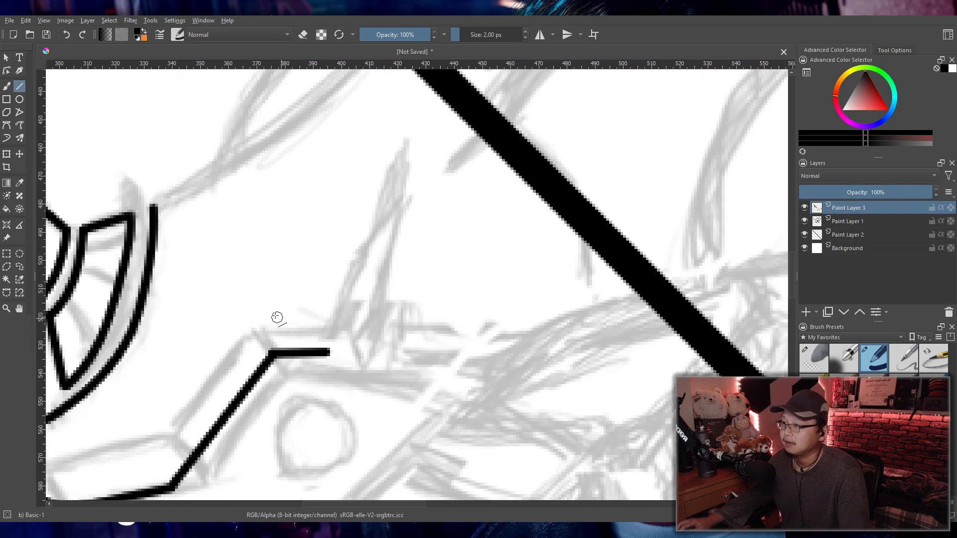
pyautogui.moveTo(326, 347)
pyautogui.mouseDown()
pyautogui.moveTo(403, 145)
pyautogui.moveTo(378, 356)
pyautogui.mouseUp()
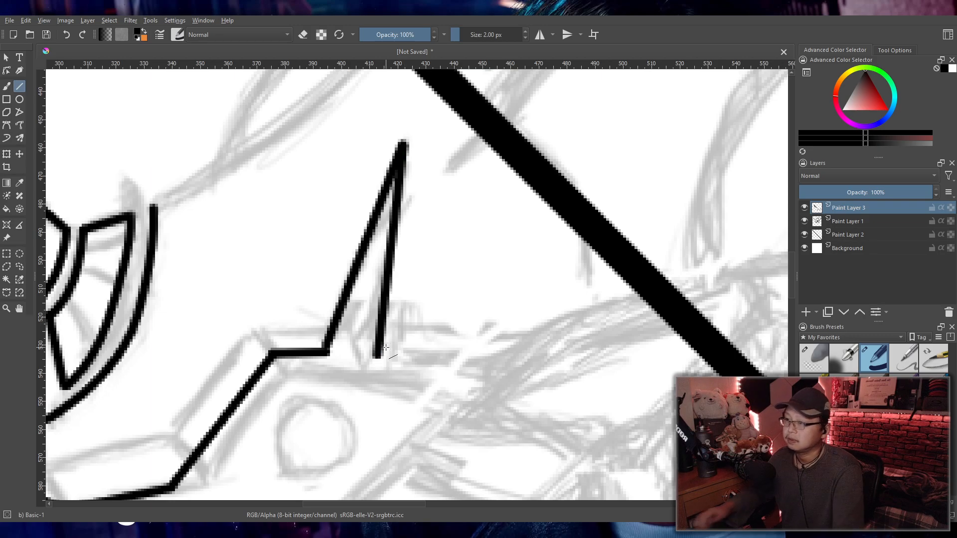
# - Continue the outline from the spike's rear base with a shallow downward line, a short rise and a long straight line to the back of the head
pyautogui.scroll(-3, 441, 336)
pyautogui.scroll(2, 455, 359)
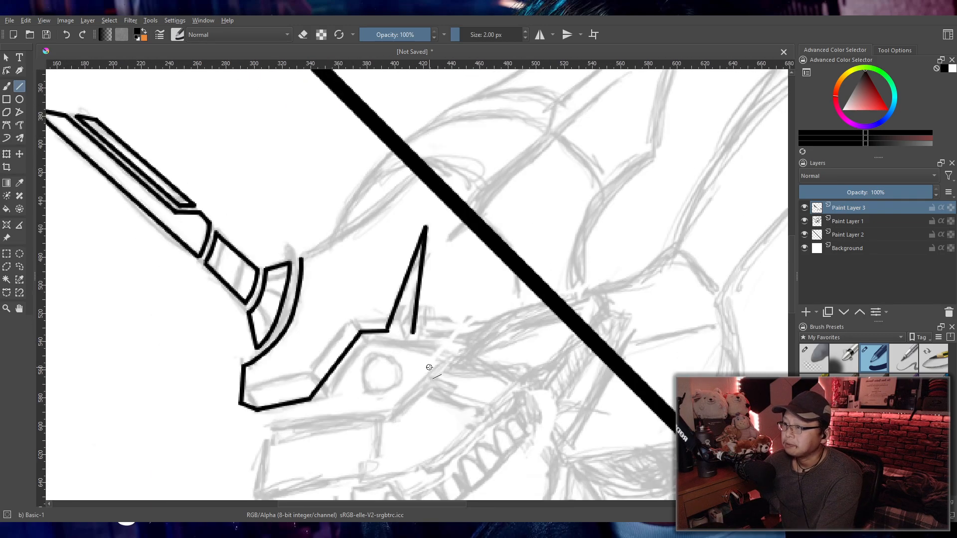
pyautogui.scroll(-2, 435, 366)
pyautogui.scroll(4, 436, 366)
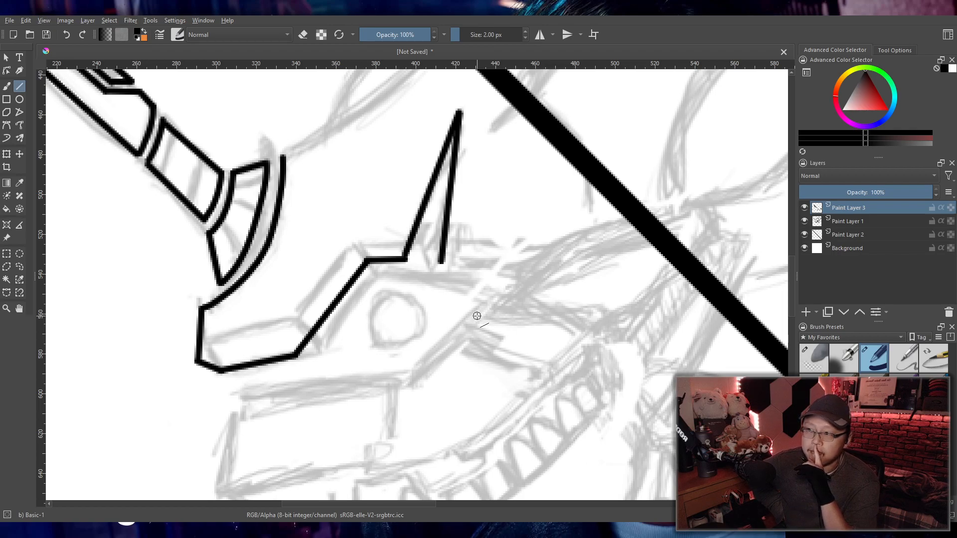
pyautogui.moveTo(440, 264); pyautogui.dragTo(515, 273)
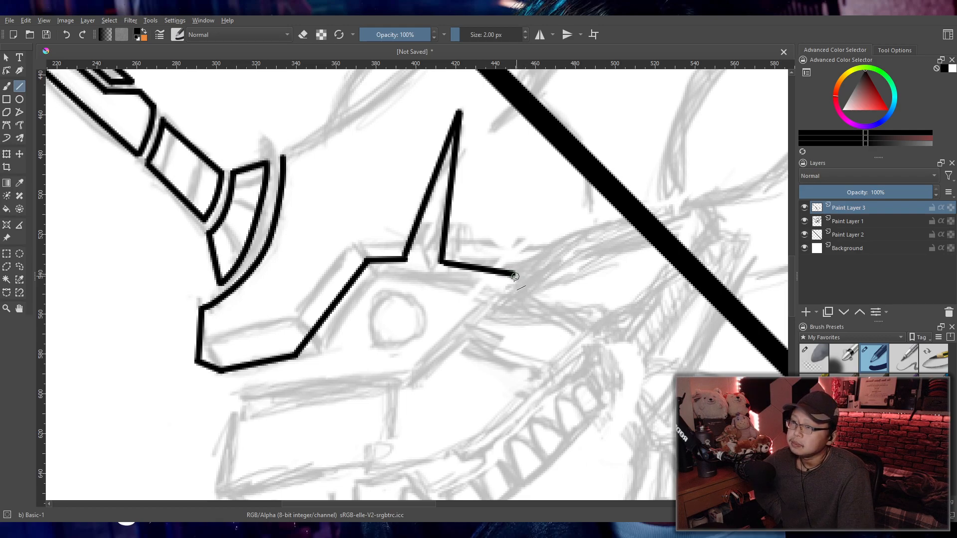
pyautogui.moveTo(547, 248); pyautogui.dragTo(549, 242)
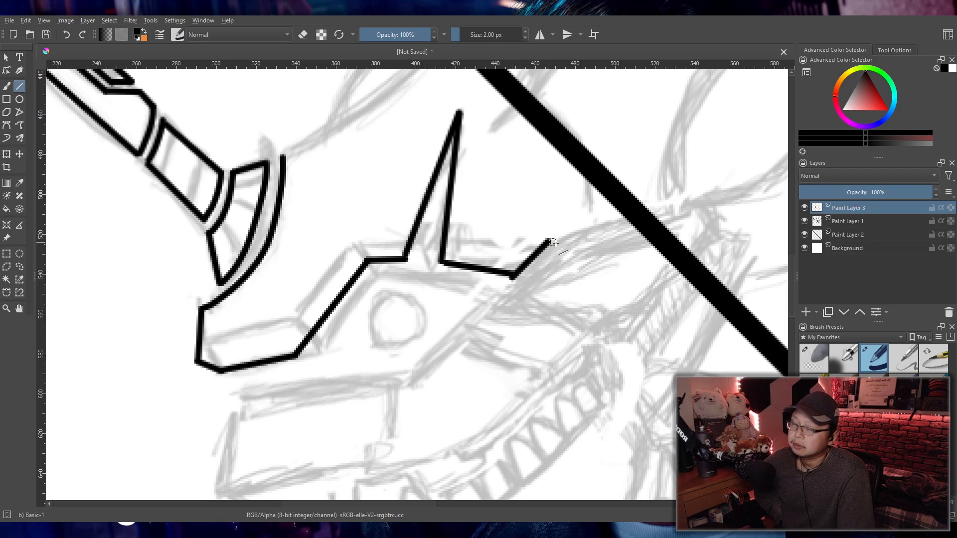
pyautogui.hotkey('ctrl', 'z')
pyautogui.moveTo(512, 274)
pyautogui.mouseDown()
pyautogui.moveTo(553, 245)
pyautogui.moveTo(474, 271)
pyautogui.mouseUp()
pyautogui.scroll(-3, 544, 250)
pyautogui.scroll(2, 474, 270)
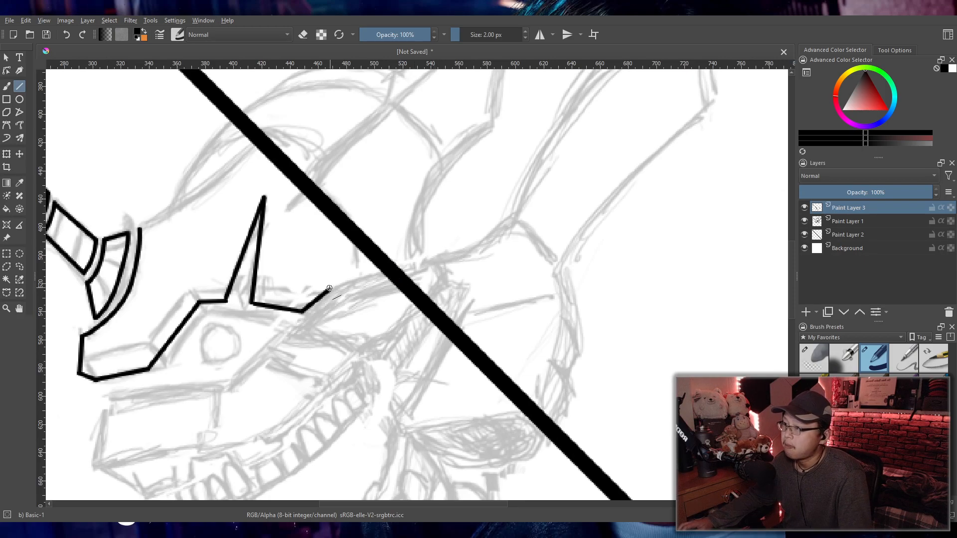
pyautogui.moveTo(330, 288); pyautogui.dragTo(410, 264)
pyautogui.scroll(-2, 409, 232)
pyautogui.moveTo(399, 210); pyautogui.dragTo(395, 270)
pyautogui.scroll(2, 381, 312)
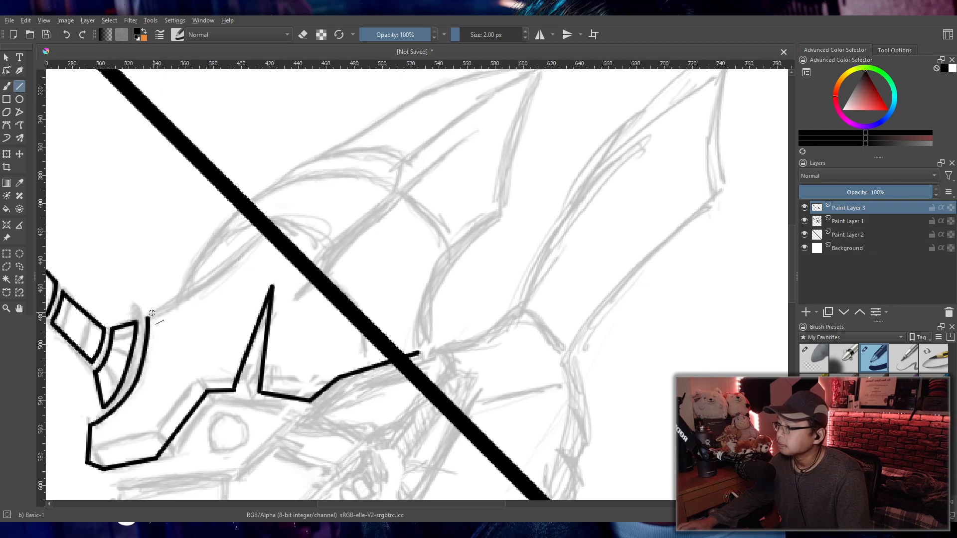
pyautogui.moveTo(173, 295); pyautogui.dragTo(184, 292)
pyautogui.hotkey('ctrl', 'z')
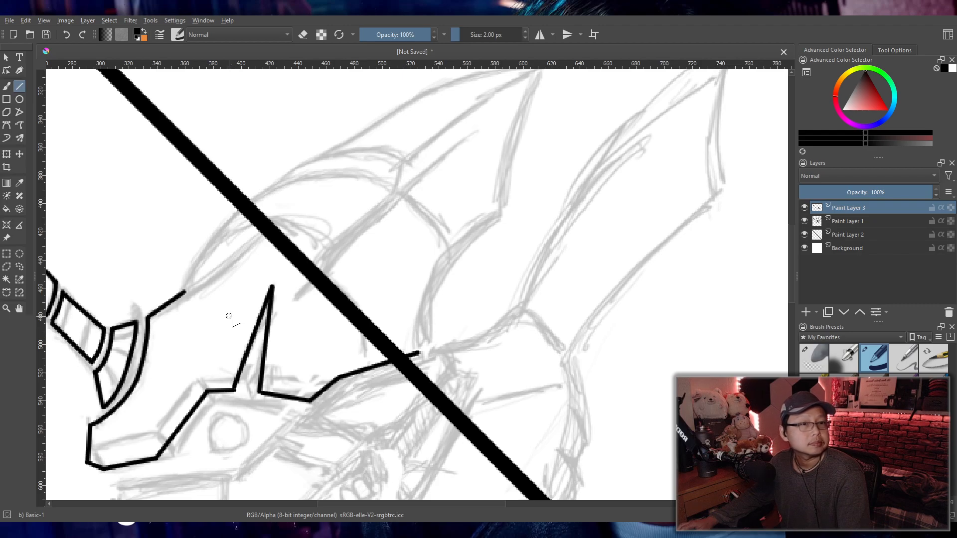
pyautogui.hotkey('ctrl', 'z')
pyautogui.moveTo(148, 316); pyautogui.dragTo(265, 236)
pyautogui.hotkey('ctrl', 'z')
pyautogui.moveTo(176, 292); pyautogui.dragTo(255, 232)
pyautogui.hotkey('ctrl', 'z')
pyautogui.hotkey('ctrl', 'z')
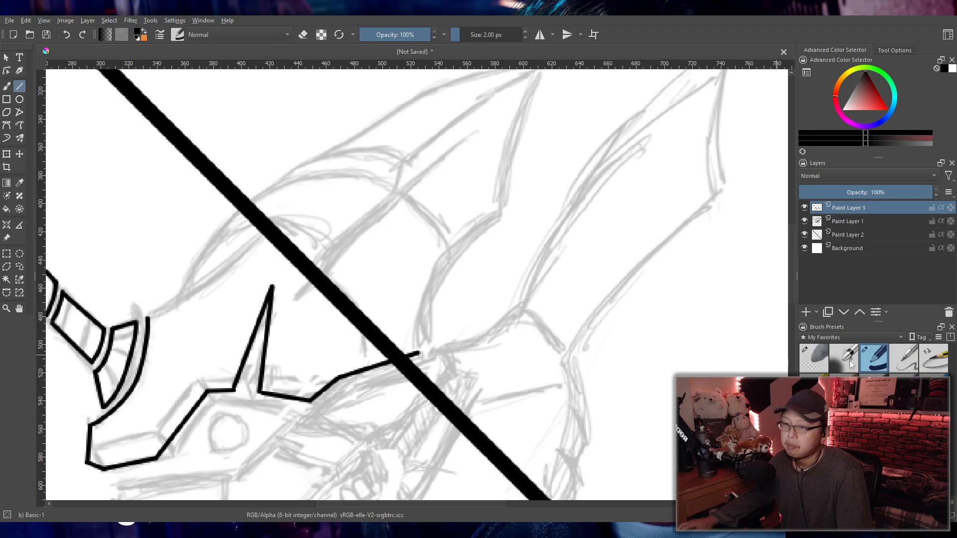
# - With the freehand brush, ink a short curve from the upper end of the mount's rear curve to the foot of the forehead crest
pyautogui.press('b')
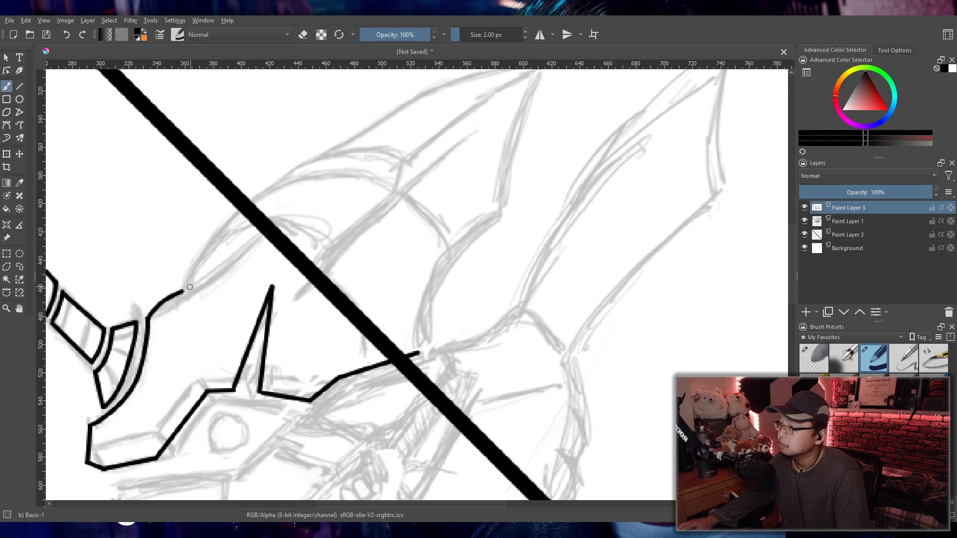
pyautogui.moveTo(149, 320); pyautogui.dragTo(183, 293)
pyautogui.hotkey('ctrl', 'z')
pyautogui.moveTo(149, 319)
pyautogui.mouseDown()
pyautogui.moveTo(159, 303)
pyautogui.moveTo(271, 239)
pyautogui.mouseUp()
pyautogui.hotkey('ctrl', 'z')
pyautogui.hotkey('ctrl', 'z')
pyautogui.moveTo(180, 294); pyautogui.dragTo(261, 230)
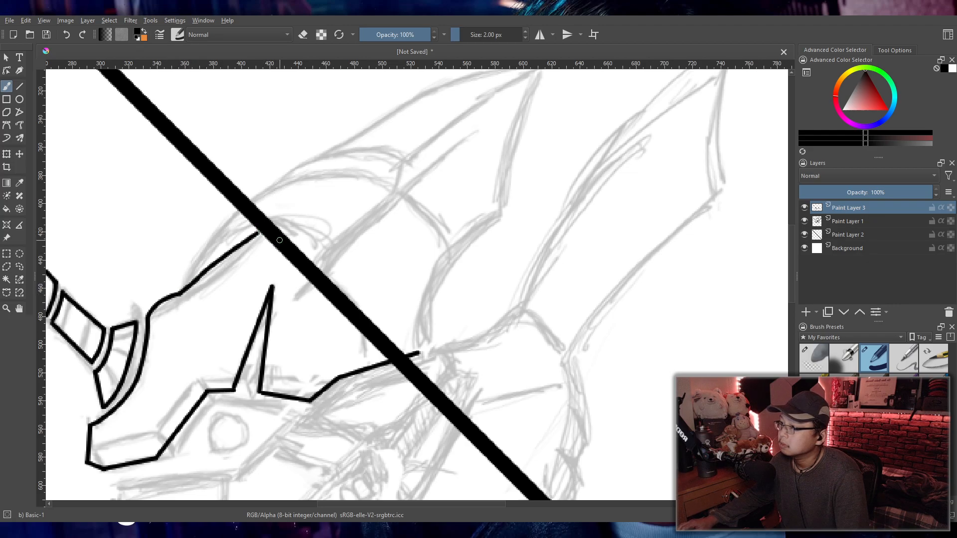
pyautogui.hotkey('ctrl', 'z')
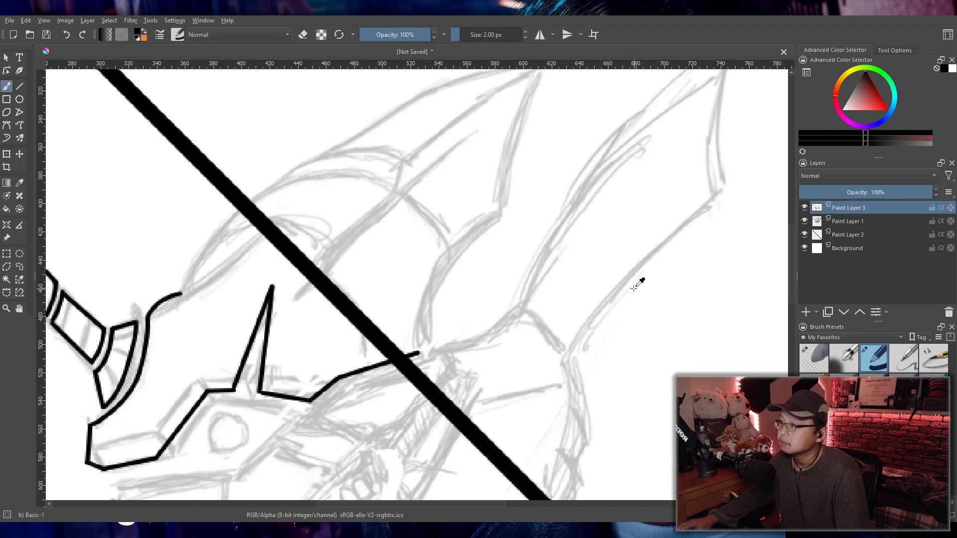
# - Hide Paint Layer 2, which holds the thick diagonal line across the sketch
pyautogui.click(805, 234)
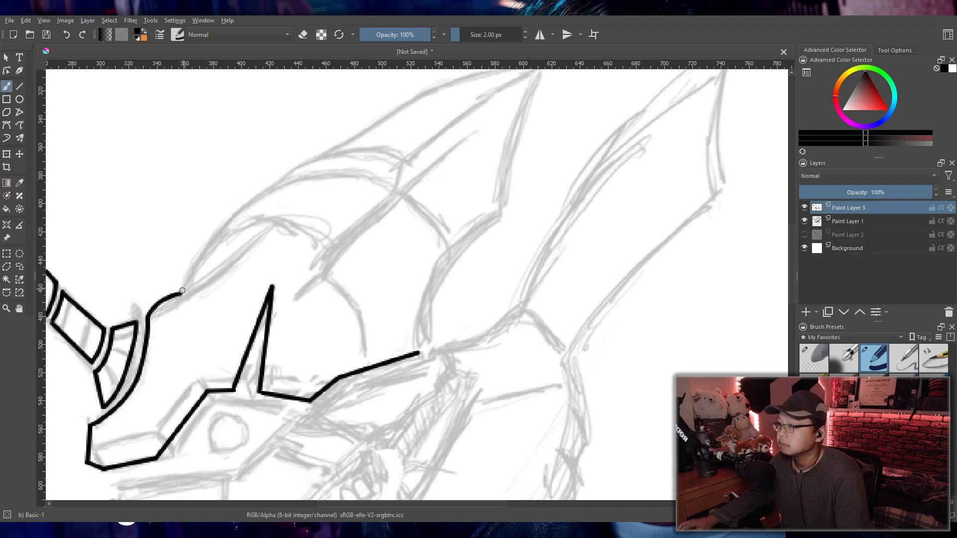
pyautogui.hotkey('ctrl', 'z')
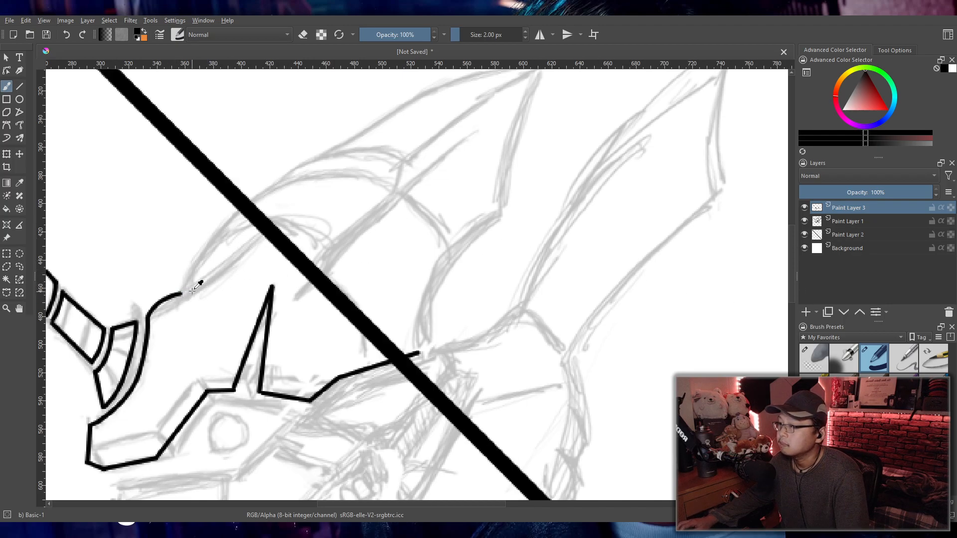
pyautogui.click(805, 235)
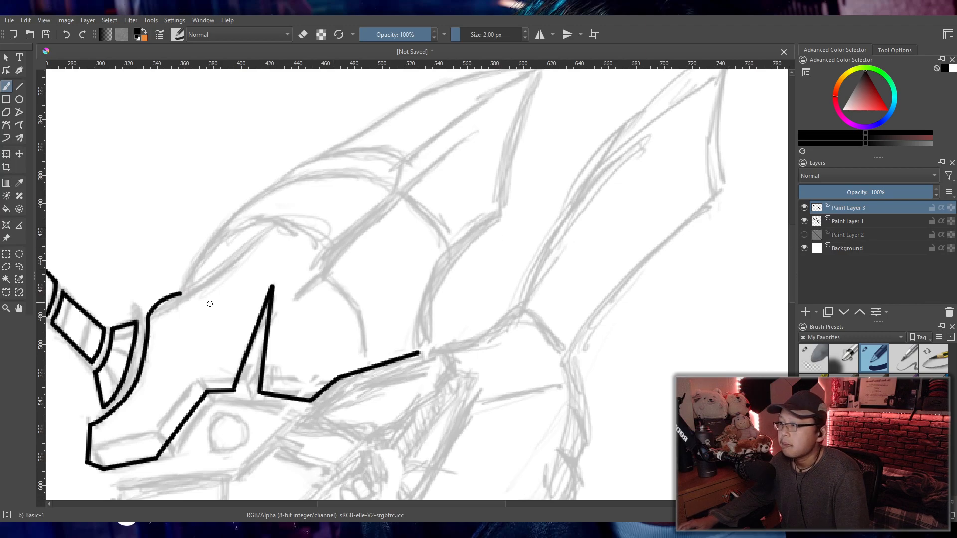
pyautogui.moveTo(182, 291); pyautogui.dragTo(284, 219)
pyautogui.hotkey('ctrl', 'z')
pyautogui.moveTo(183, 288); pyautogui.dragTo(278, 223)
pyautogui.hotkey('ctrl', 'z')
pyautogui.moveTo(184, 287); pyautogui.dragTo(280, 223)
pyautogui.hotkey('ctrl', 'z')
pyautogui.moveTo(182, 290); pyautogui.dragTo(277, 222)
pyautogui.hotkey('ctrl', 'z')
pyautogui.click(20, 86)
pyautogui.moveTo(181, 293); pyautogui.dragTo(265, 224)
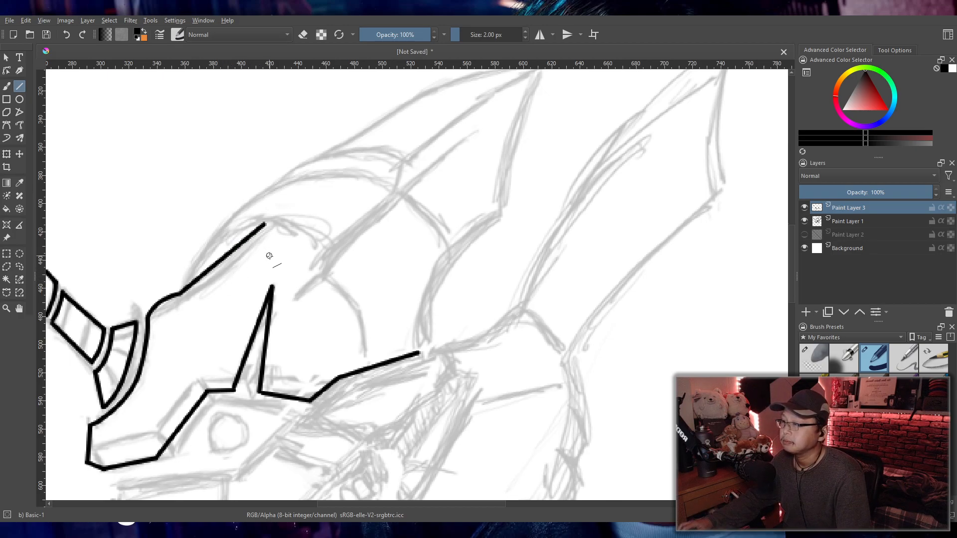
pyautogui.hotkey('ctrl', 'z')
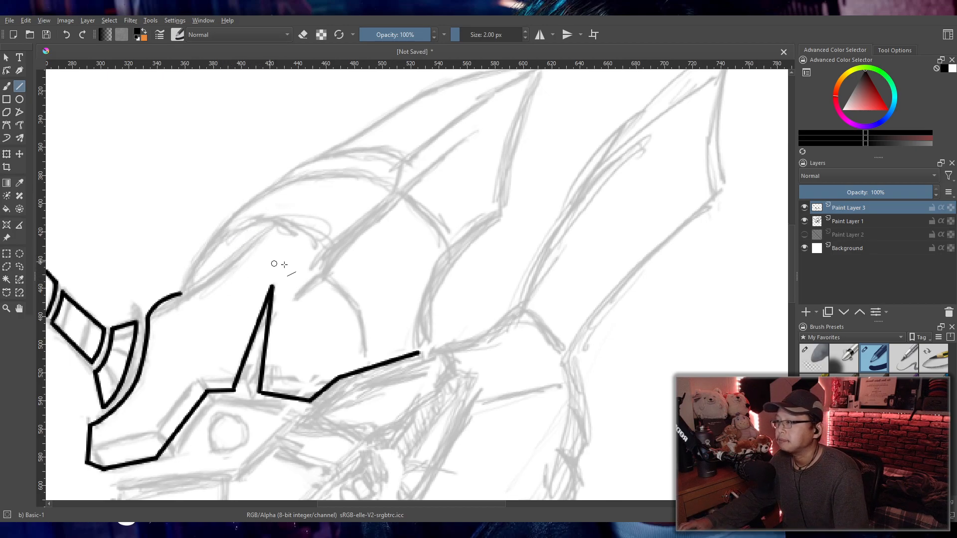
# - On Paint Layer 1, outline the sketched forehead crest with a freehand selection that skirts the tip of the inked spike
pyautogui.click(838, 222)
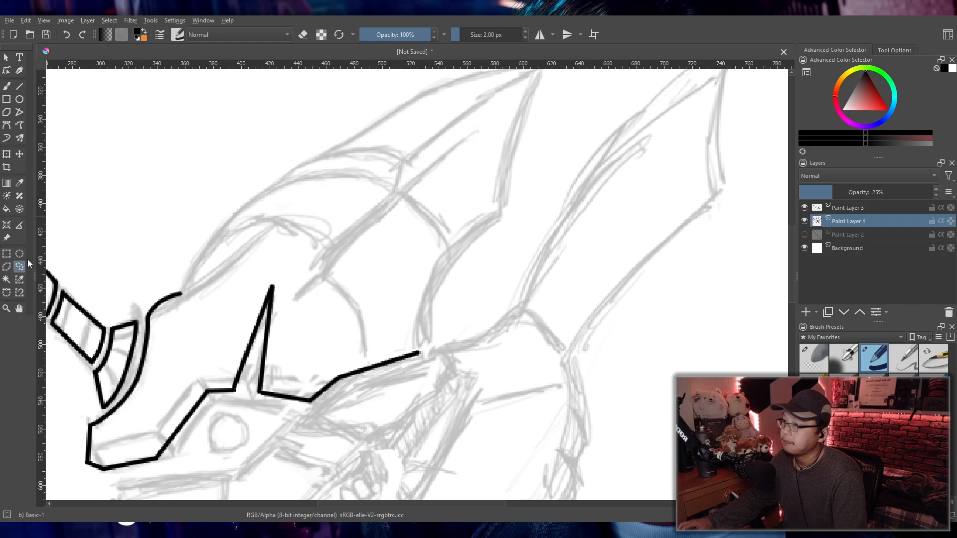
pyautogui.scroll(-3, 451, 143)
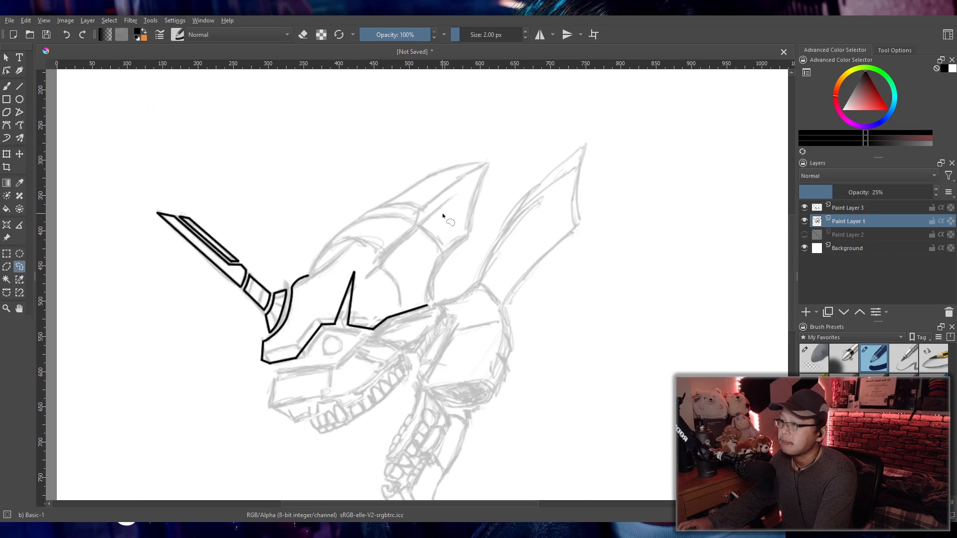
pyautogui.scroll(2, 440, 212)
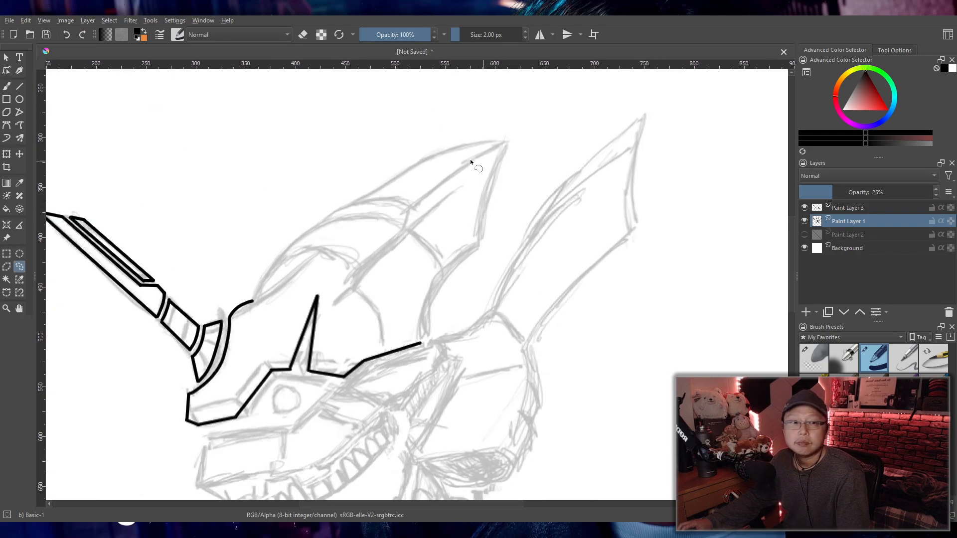
pyautogui.moveTo(521, 128)
pyautogui.mouseDown()
pyautogui.moveTo(392, 159)
pyautogui.moveTo(299, 215)
pyautogui.moveTo(265, 258)
pyautogui.mouseUp()
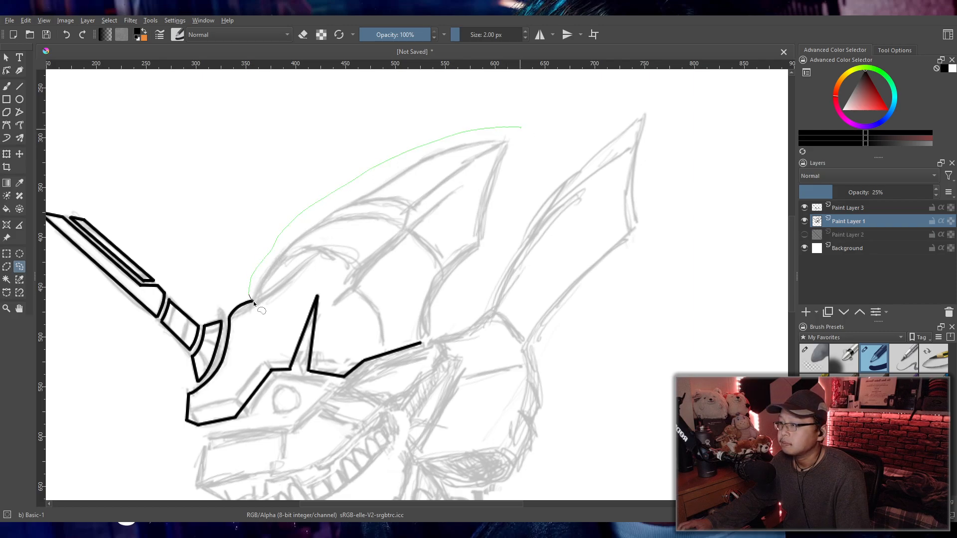
pyautogui.moveTo(282, 302); pyautogui.dragTo(333, 286)
pyautogui.moveTo(365, 353)
pyautogui.mouseDown()
pyautogui.moveTo(433, 344)
pyautogui.moveTo(530, 154)
pyautogui.moveTo(518, 127)
pyautogui.mouseUp()
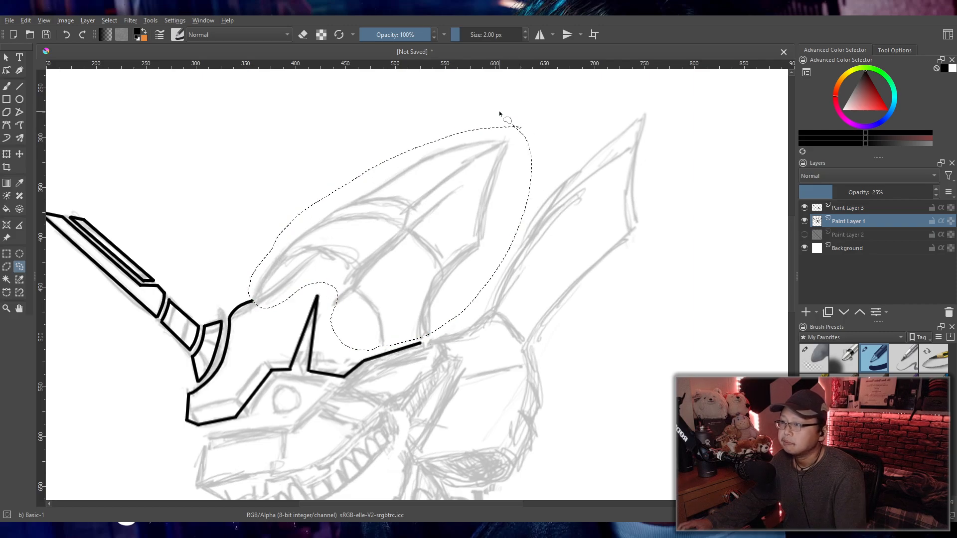
# - Warp the selected crest sketch, pulling its rear tip outward, lowering the middle of the upper edge and lifting the front side slightly
pyautogui.click(8, 154)
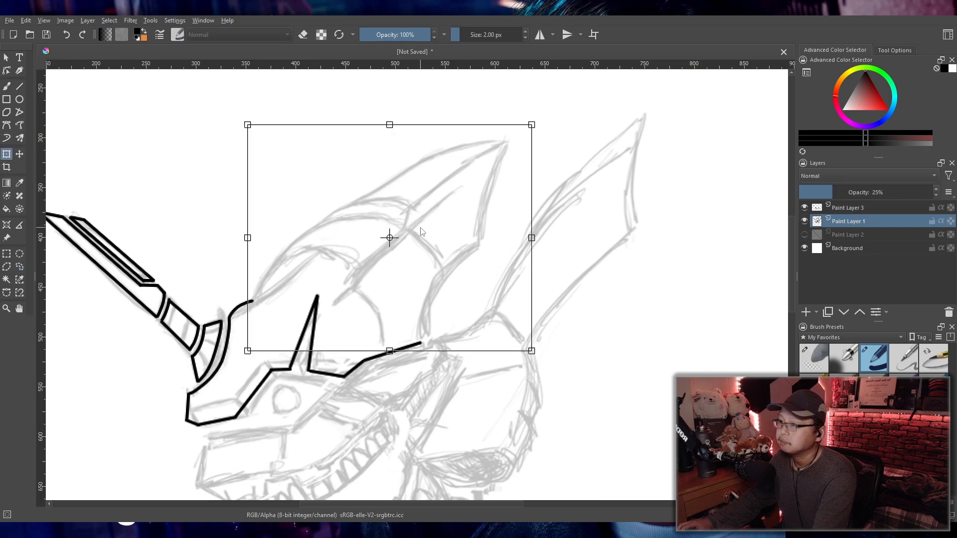
pyautogui.moveTo(389, 238); pyautogui.dragTo(409, 222)
pyautogui.moveTo(532, 125)
pyautogui.mouseDown()
pyautogui.moveTo(566, 99)
pyautogui.moveTo(556, 99)
pyautogui.moveTo(557, 124)
pyautogui.moveTo(569, 126)
pyautogui.mouseUp()
pyautogui.moveTo(390, 125); pyautogui.dragTo(412, 140)
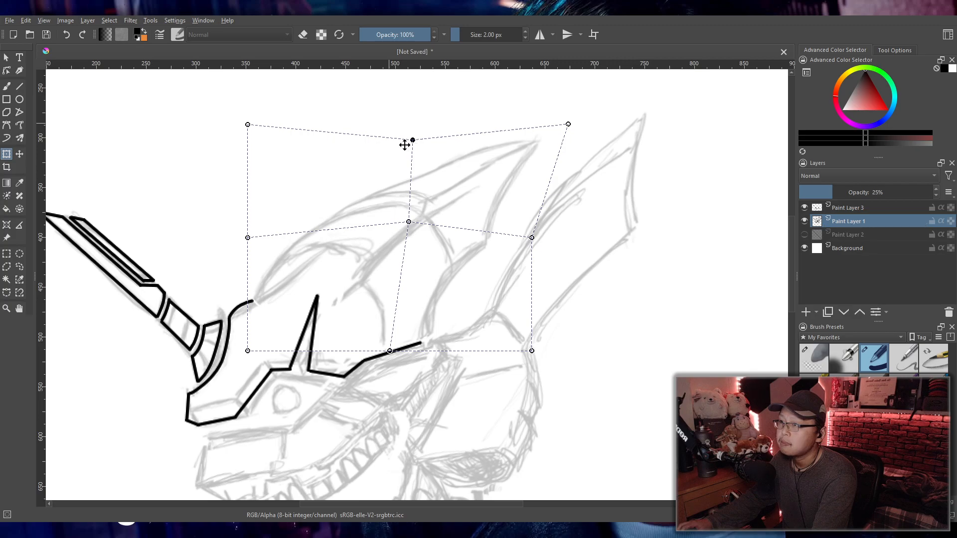
pyautogui.moveTo(248, 238); pyautogui.dragTo(242, 212)
pyautogui.moveTo(250, 128); pyautogui.dragTo(251, 133)
pyautogui.moveTo(242, 212); pyautogui.dragTo(244, 220)
pyautogui.moveTo(409, 222); pyautogui.dragTo(407, 213)
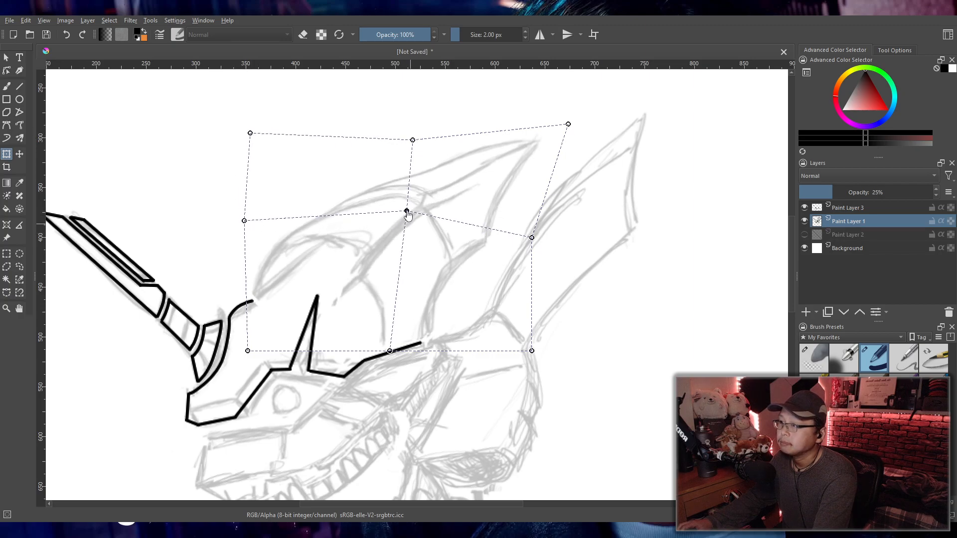
pyautogui.moveTo(302, 137)
pyautogui.mouseDown()
pyautogui.moveTo(299, 128)
pyautogui.moveTo(301, 137)
pyautogui.mouseUp()
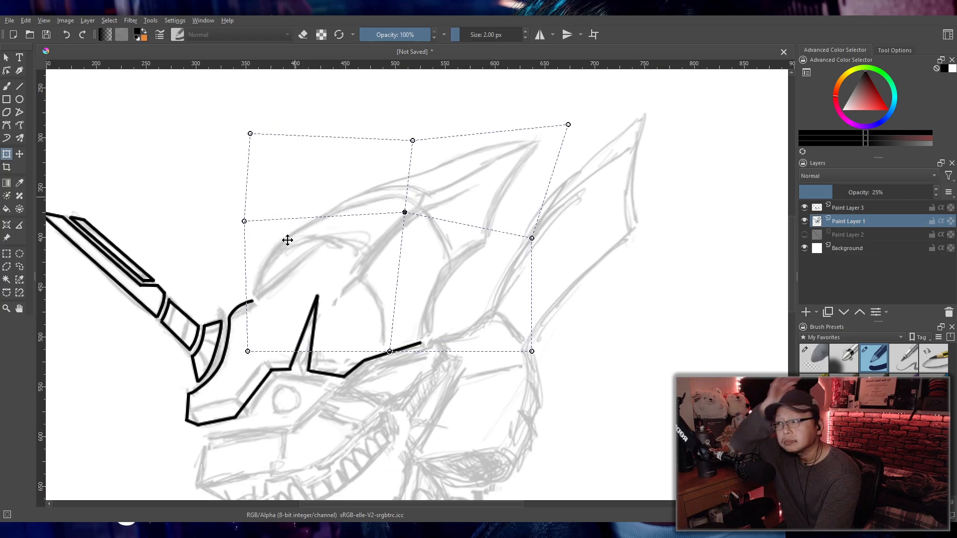
pyautogui.moveTo(248, 223)
pyautogui.mouseDown()
pyautogui.moveTo(269, 192)
pyautogui.moveTo(264, 164)
pyautogui.mouseUp()
pyautogui.moveTo(343, 254); pyautogui.dragTo(353, 256)
pyautogui.moveTo(414, 216)
pyautogui.mouseDown()
pyautogui.moveTo(402, 188)
pyautogui.moveTo(417, 209)
pyautogui.mouseUp()
pyautogui.moveTo(349, 142); pyautogui.dragTo(346, 129)
pyautogui.hotkey('ctrl', 'z')
pyautogui.hotkey('ctrl', 'z')
pyautogui.hotkey('ctrl', 'z')
pyautogui.hotkey('ctrl', 'z')
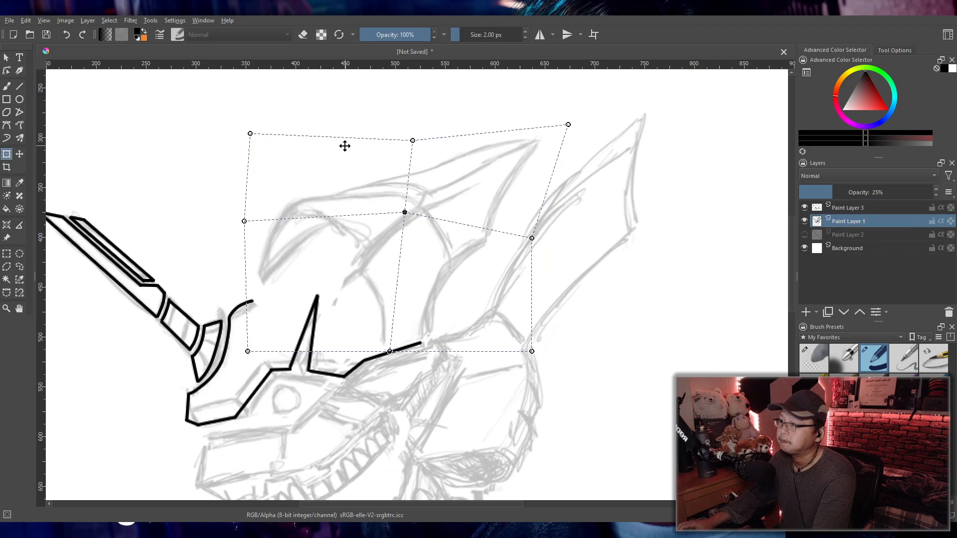
# - Pull the crest's rear tip slightly back in, raise the middle of the upper edge and apply the warp
pyautogui.moveTo(568, 125)
pyautogui.mouseDown()
pyautogui.moveTo(558, 118)
pyautogui.moveTo(555, 136)
pyautogui.mouseUp()
pyautogui.moveTo(412, 140)
pyautogui.mouseDown()
pyautogui.moveTo(421, 148)
pyautogui.moveTo(405, 128)
pyautogui.mouseUp()
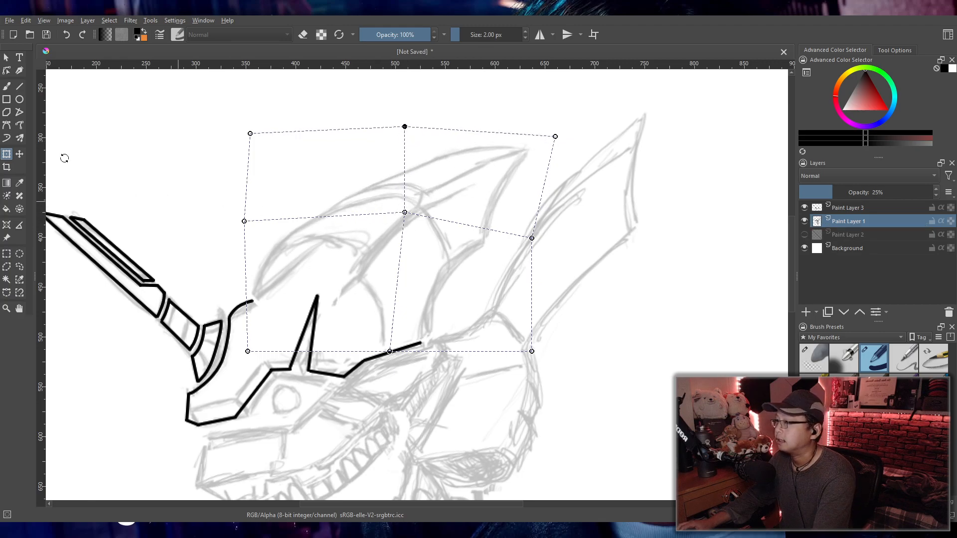
pyautogui.click(6, 86)
pyautogui.scroll(1, 311, 236)
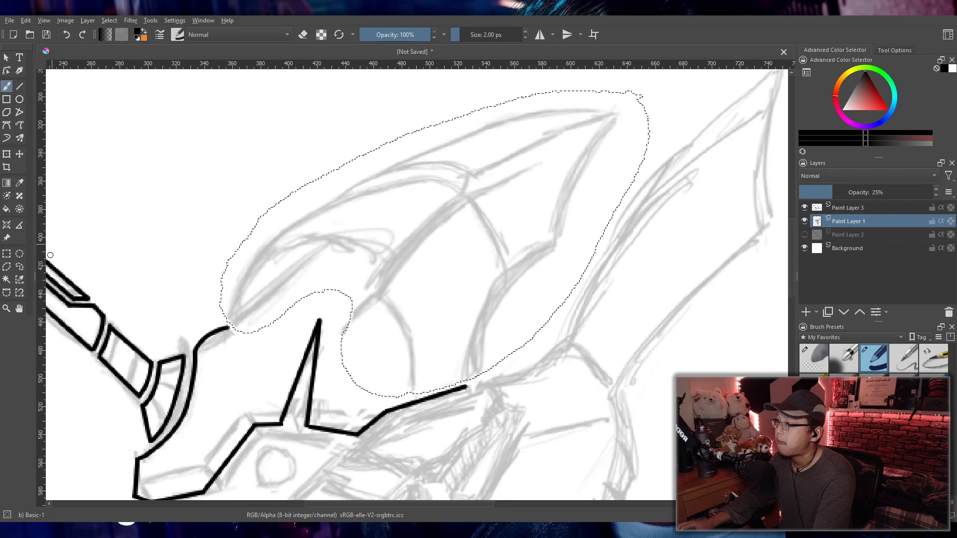
# - Replace the freehand selection with a large rectangular one around the head and crests, and return to the freehand brush
pyautogui.click(7, 253)
pyautogui.scroll(-5, 278, 188)
pyautogui.moveTo(224, 128); pyautogui.dragTo(487, 364)
pyautogui.scroll(5, 302, 225)
pyautogui.scroll(-5, 302, 225)
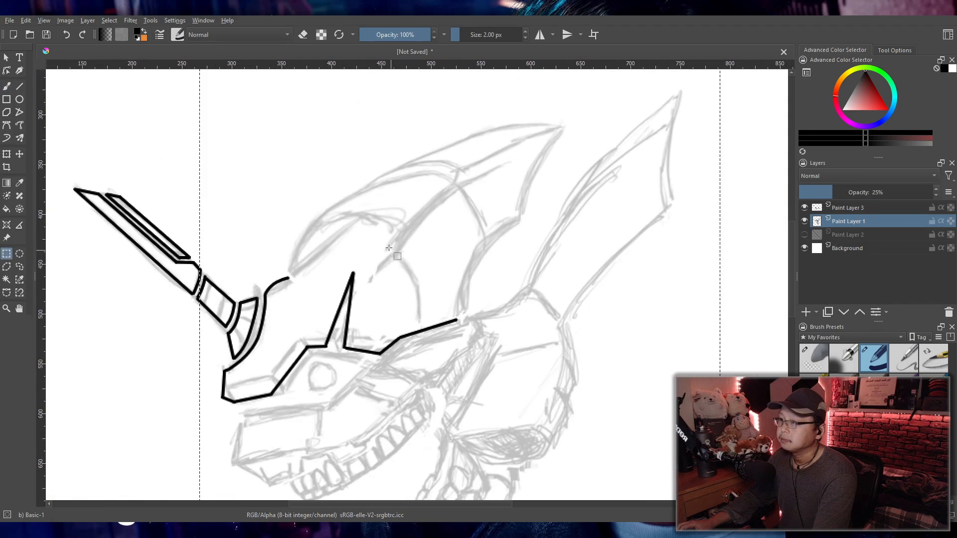
pyautogui.scroll(5, 539, 307)
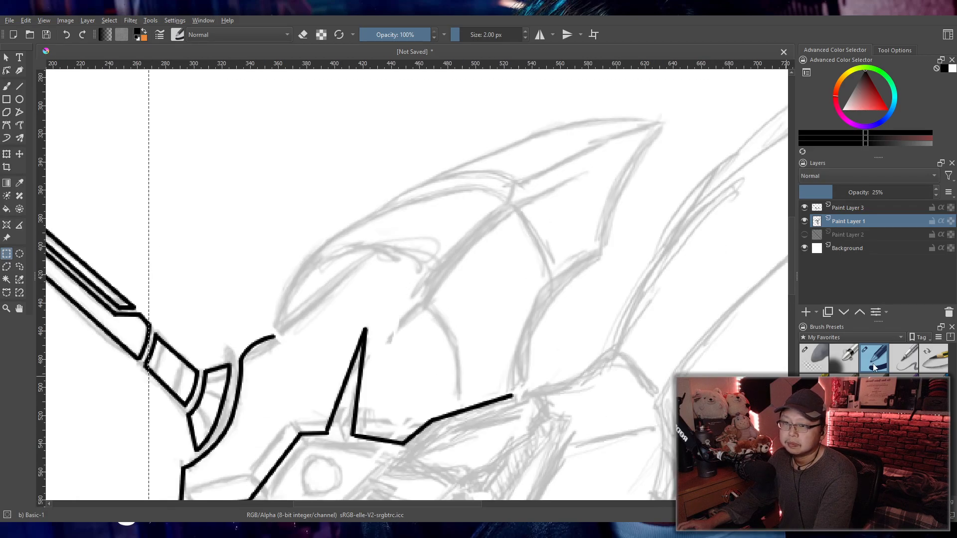
pyautogui.scroll(2, 367, 320)
pyautogui.press('b')
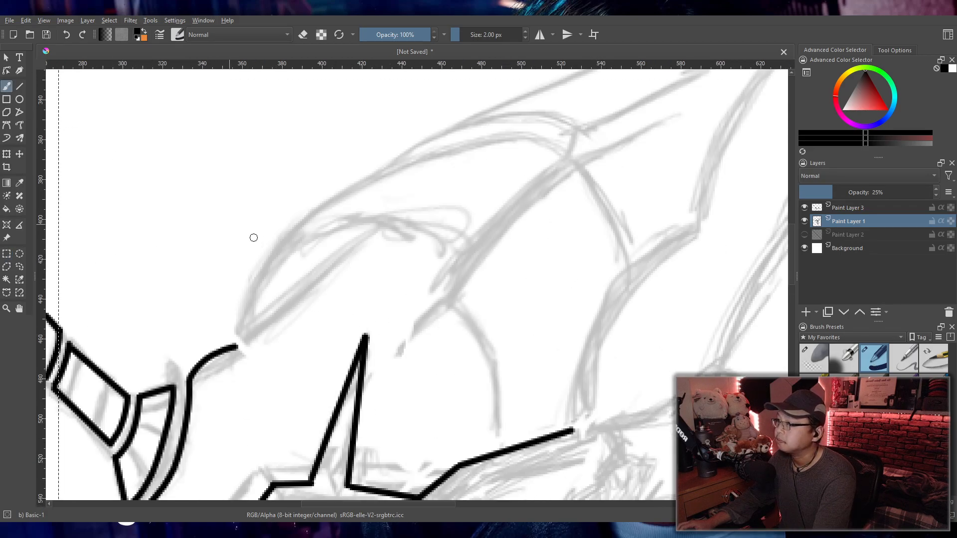
pyautogui.scroll(-3, 250, 235)
pyautogui.scroll(3, 262, 264)
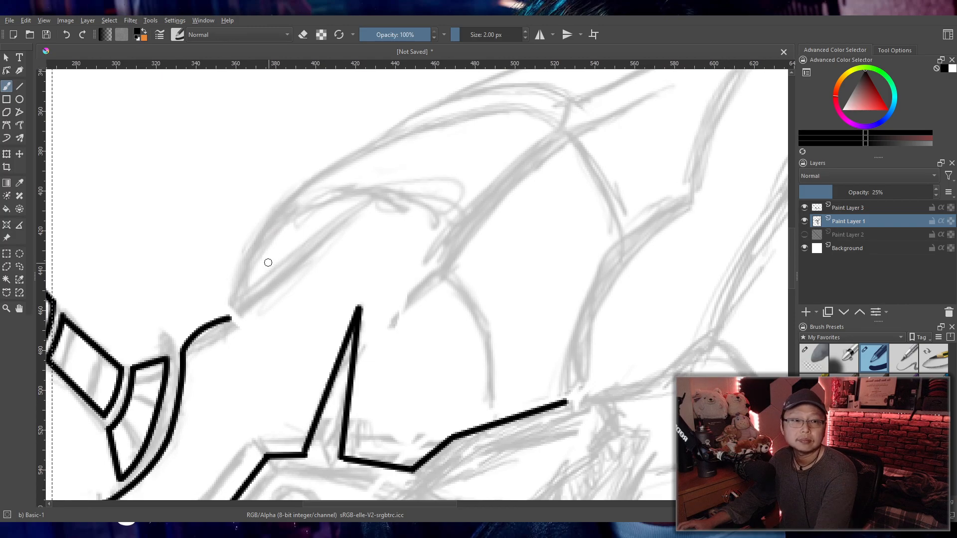
pyautogui.click(21, 87)
pyautogui.moveTo(230, 318); pyautogui.dragTo(427, 181)
pyautogui.hotkey('ctrl', 'z')
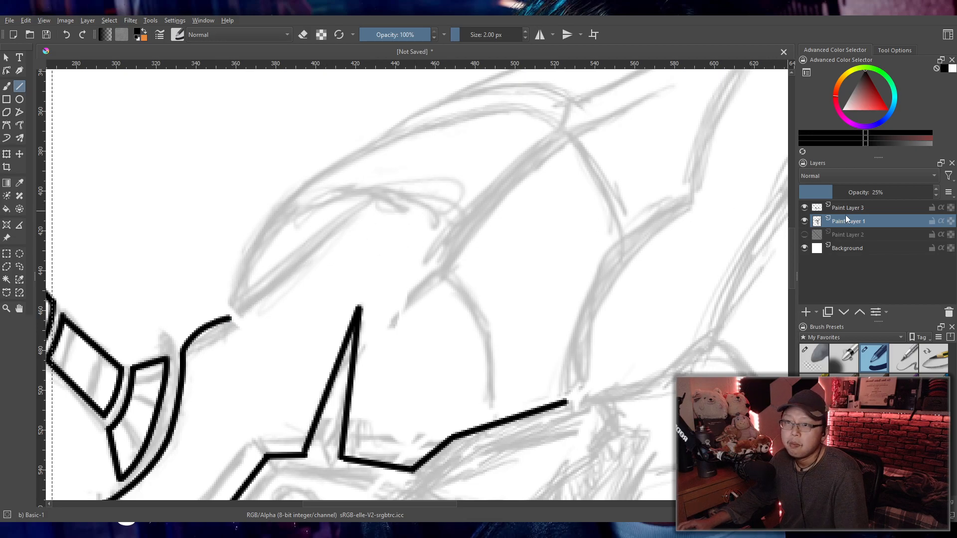
# - On Paint Layer 3, ink a straight line from the forehead curve's end up the front slope of the crest's lower plate
pyautogui.press('pageup')
pyautogui.moveTo(232, 317); pyautogui.dragTo(408, 194)
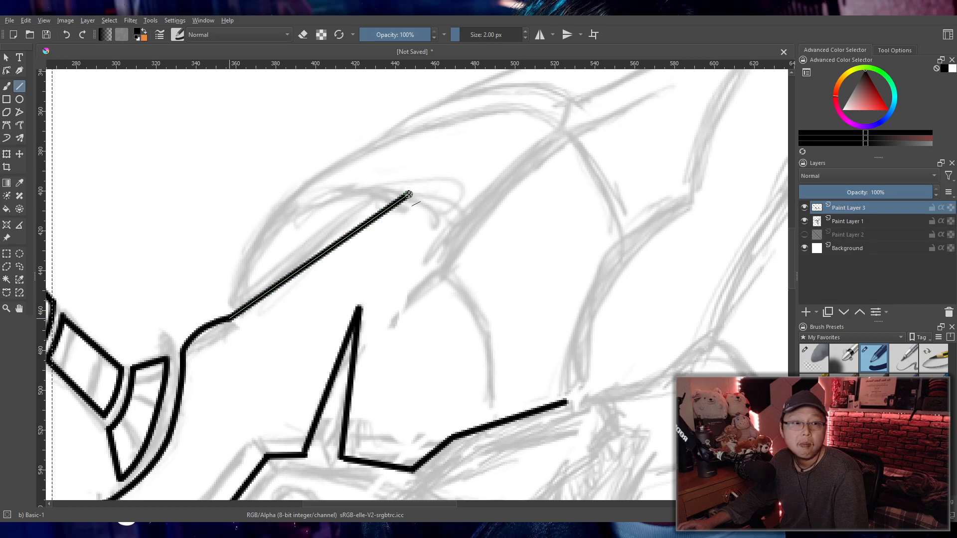
pyautogui.moveTo(409, 194)
pyautogui.mouseDown()
pyautogui.moveTo(408, 205)
pyautogui.moveTo(391, 200)
pyautogui.moveTo(444, 220)
pyautogui.moveTo(435, 257)
pyautogui.mouseUp()
pyautogui.scroll(-4, 404, 156)
pyautogui.scroll(1, 425, 183)
pyautogui.scroll(-1, 446, 243)
pyautogui.scroll(1, 438, 227)
pyautogui.scroll(3, 435, 257)
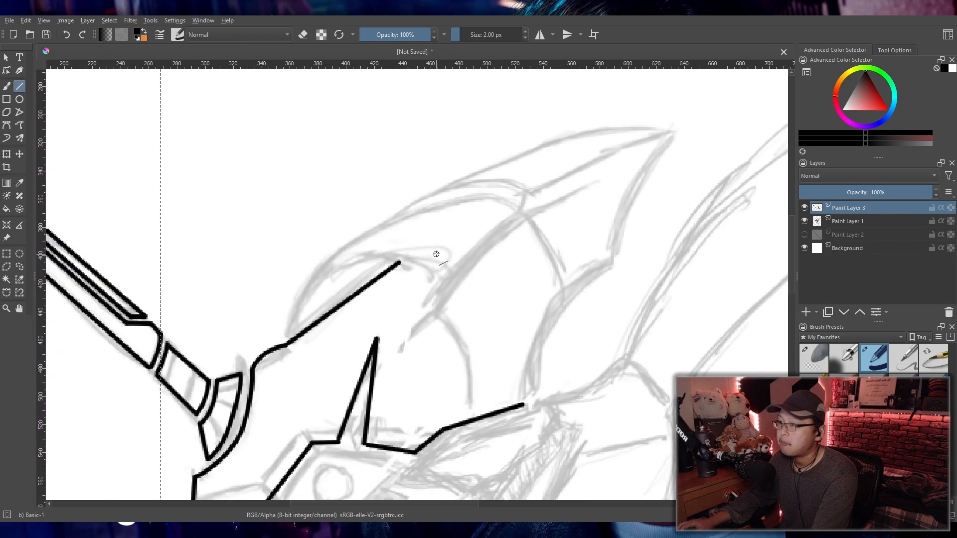
# - Redraw the plate's straight front slope at a steeper angle, ending at the sketched peak
pyautogui.moveTo(238, 351)
pyautogui.mouseDown()
pyautogui.moveTo(312, 267)
pyautogui.moveTo(381, 228)
pyautogui.mouseUp()
pyautogui.hotkey('ctrl', 'z')
pyautogui.moveTo(239, 351); pyautogui.dragTo(378, 231)
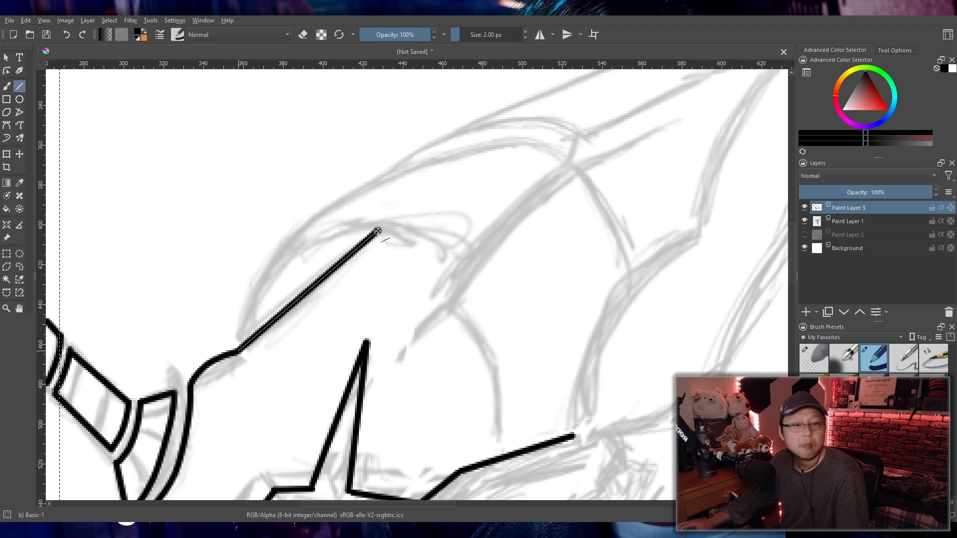
pyautogui.moveTo(377, 231); pyautogui.dragTo(379, 229)
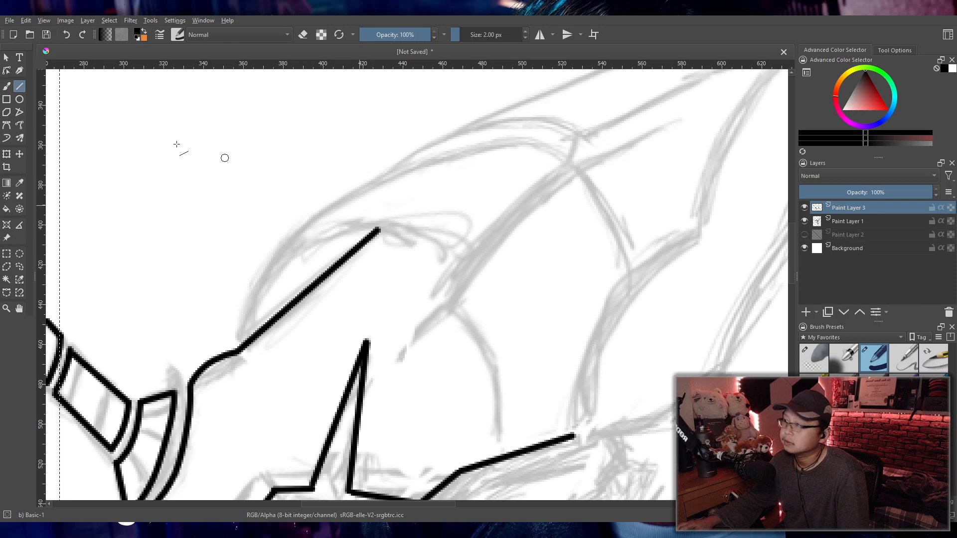
# - Try several freehand curves from the slope's upper end over the plate's rear, and undo them together with the slope line
pyautogui.click(7, 87)
pyautogui.hotkey('ctrl', 'z')
pyautogui.moveTo(376, 231)
pyautogui.mouseDown()
pyautogui.moveTo(462, 268)
pyautogui.moveTo(474, 254)
pyautogui.mouseUp()
pyautogui.hotkey('ctrl', 'z')
pyautogui.moveTo(376, 232); pyautogui.dragTo(462, 257)
pyautogui.hotkey('ctrl', 'z')
pyautogui.moveTo(375, 230); pyautogui.dragTo(472, 251)
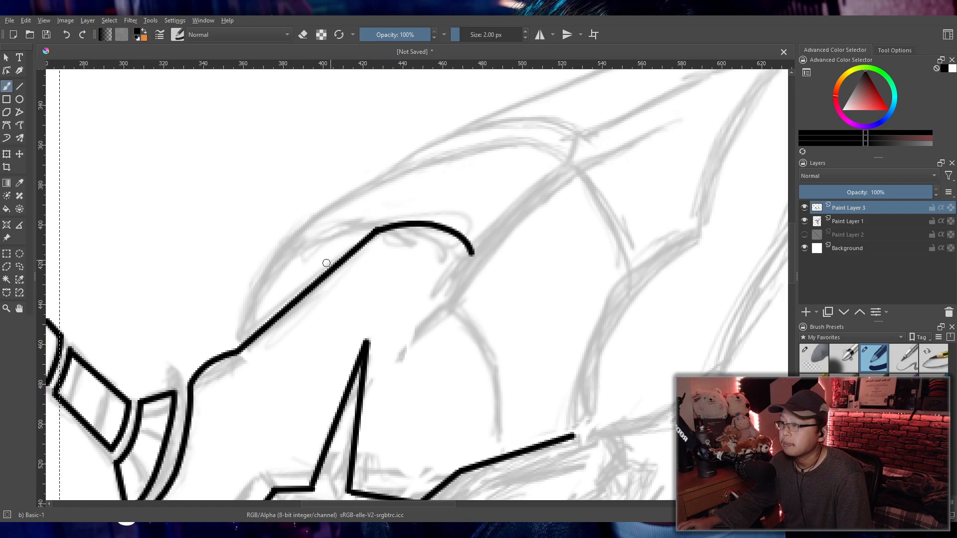
pyautogui.hotkey('ctrl', 'z')
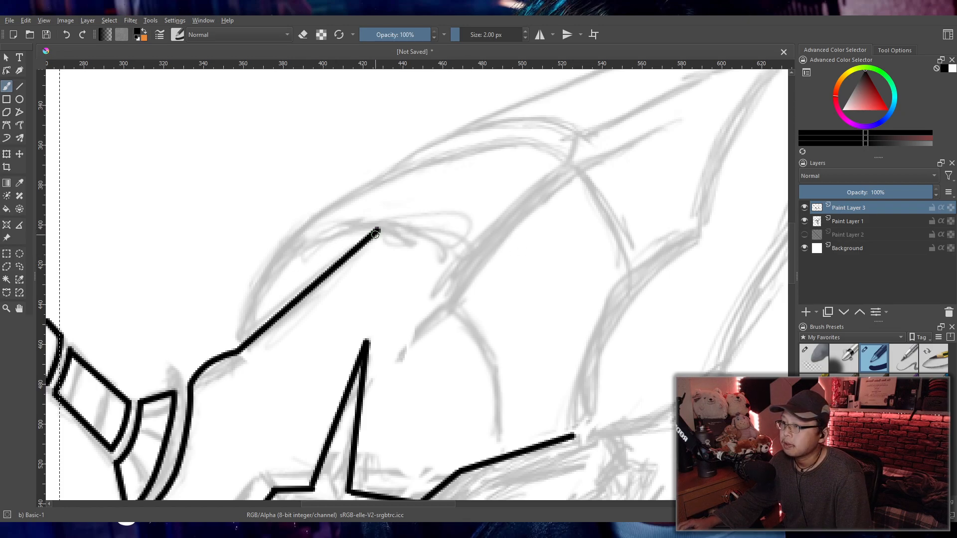
pyautogui.moveTo(376, 231); pyautogui.dragTo(465, 256)
pyautogui.hotkey('ctrl', 'z')
pyautogui.moveTo(375, 231)
pyautogui.mouseDown()
pyautogui.moveTo(453, 245)
pyautogui.moveTo(421, 221)
pyautogui.moveTo(465, 245)
pyautogui.moveTo(389, 224)
pyautogui.moveTo(466, 247)
pyautogui.mouseUp()
pyautogui.hotkey('ctrl', 'z')
pyautogui.hotkey('ctrl', 'z')
pyautogui.hotkey('ctrl', 'z')
pyautogui.hotkey('ctrl', 'z')
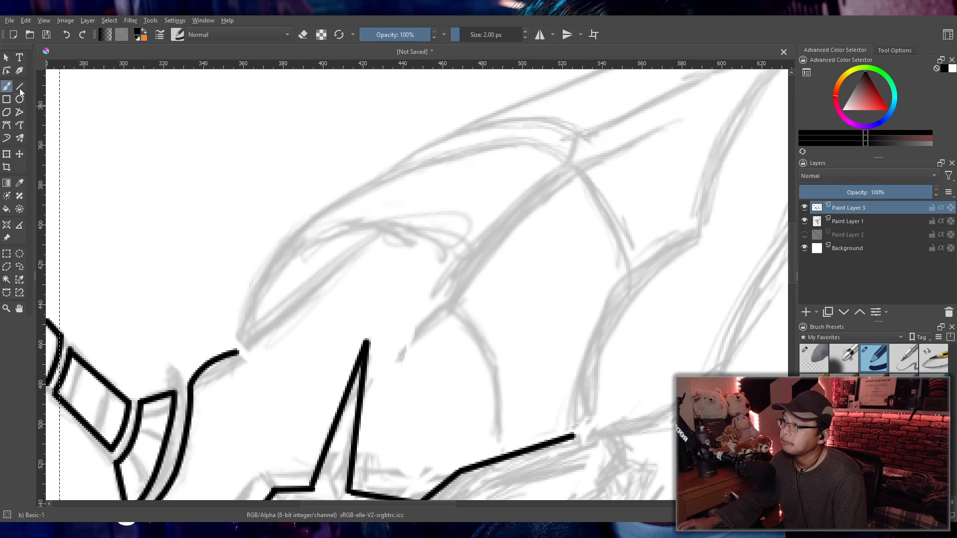
# - Ink a slightly shorter straight front slope on the lower plate and round its top with a freehand curve bending down at the rear
pyautogui.moveTo(234, 352); pyautogui.dragTo(367, 245)
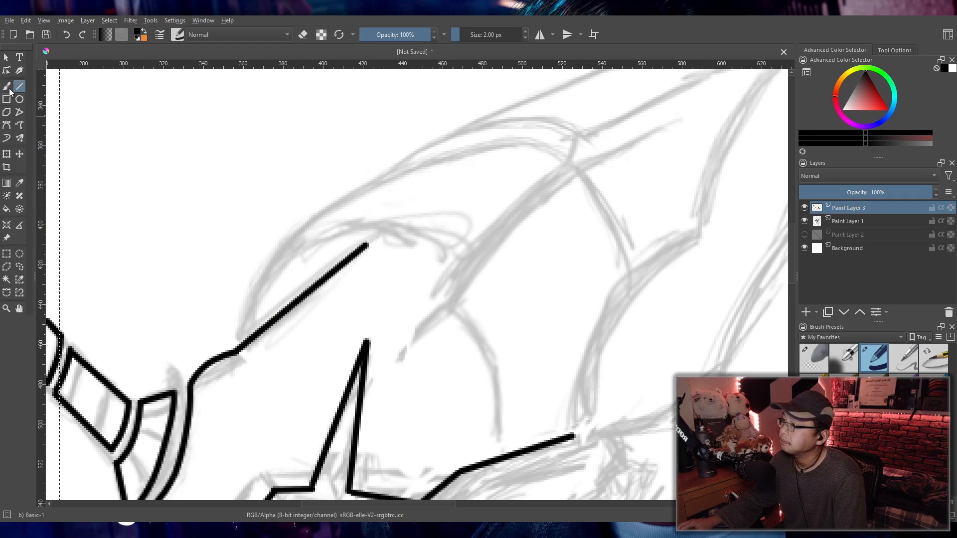
pyautogui.moveTo(366, 247); pyautogui.dragTo(446, 277)
pyautogui.hotkey('ctrl', 'z')
pyautogui.hotkey('ctrl', 'z')
pyautogui.moveTo(365, 247)
pyautogui.mouseDown()
pyautogui.moveTo(443, 263)
pyautogui.moveTo(455, 279)
pyautogui.mouseUp()
pyautogui.hotkey('ctrl', 'z')
pyautogui.moveTo(365, 245); pyautogui.dragTo(444, 268)
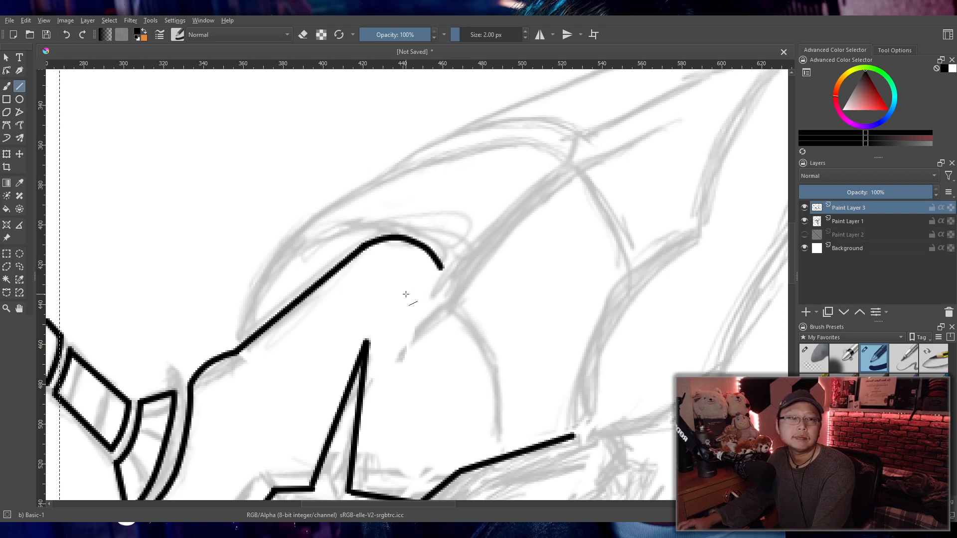
# - Ink a short, nearly vertical straight line down from the rear end of the plate's rounded top
pyautogui.scroll(-1, 419, 303)
pyautogui.moveTo(432, 309)
pyautogui.mouseDown()
pyautogui.moveTo(365, 317)
pyautogui.moveTo(381, 306)
pyautogui.mouseUp()
pyautogui.scroll(1, 383, 323)
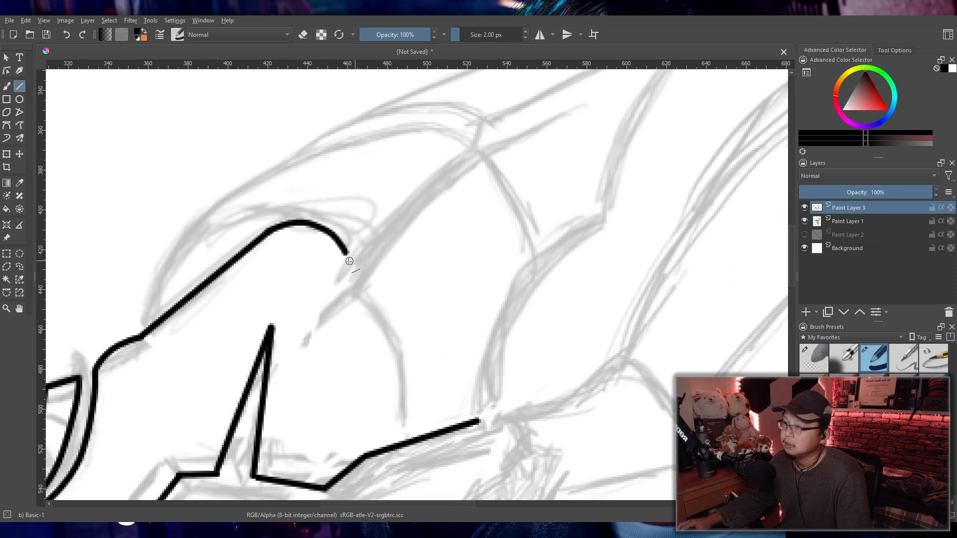
pyautogui.moveTo(348, 251); pyautogui.dragTo(326, 301)
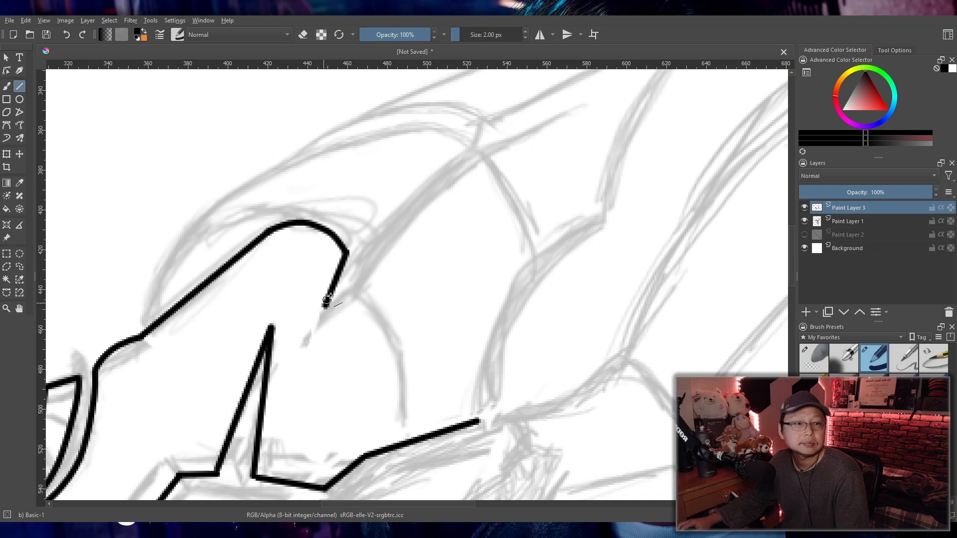
pyautogui.hotkey('ctrl', 'z')
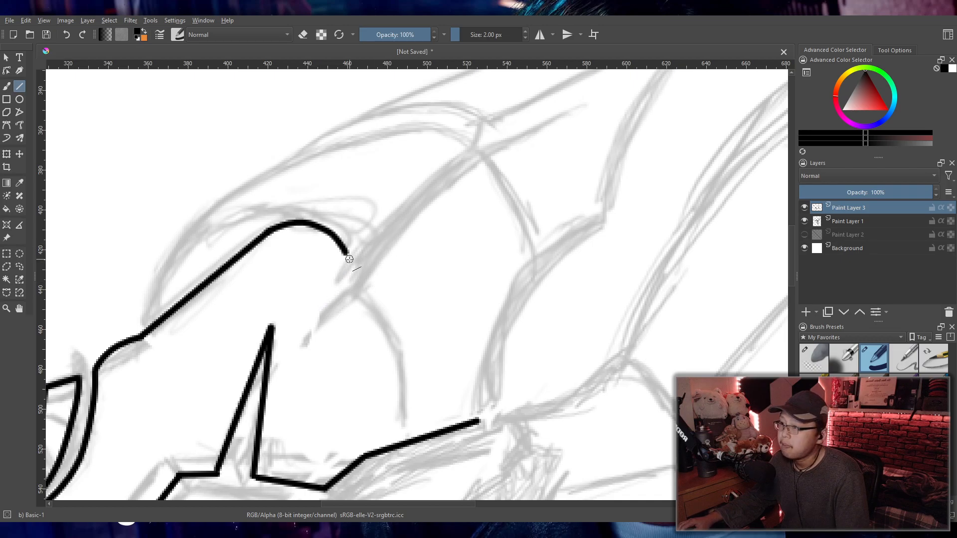
pyautogui.moveTo(347, 252); pyautogui.dragTo(342, 295)
pyautogui.hotkey('ctrl', 'z')
pyautogui.moveTo(347, 252); pyautogui.dragTo(340, 294)
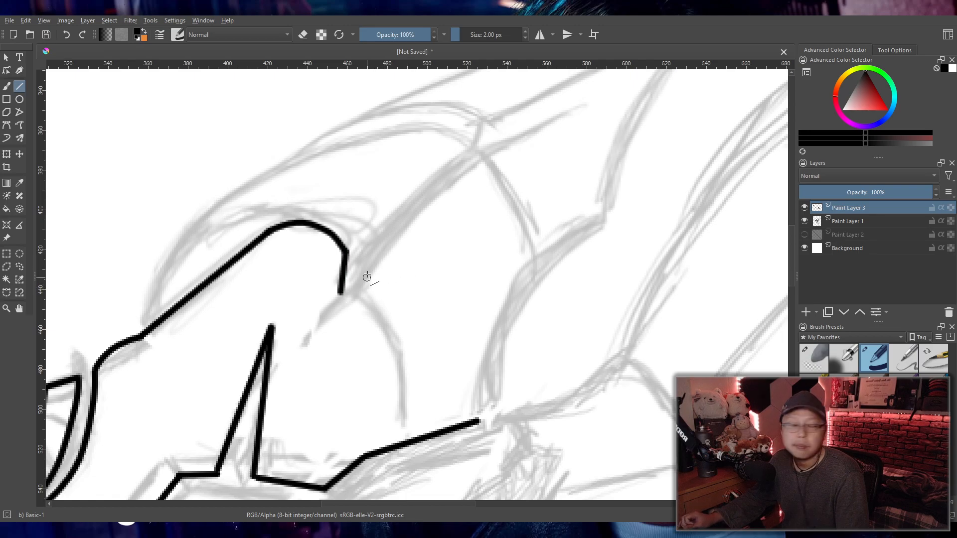
# - Ink a long straight line from the short edge's foot up to the crest joint using Ink-3 Gpen at 5 px, and switch back to Basic-1
pyautogui.moveTo(343, 296)
pyautogui.mouseDown()
pyautogui.moveTo(455, 156)
pyautogui.moveTo(468, 158)
pyautogui.mouseUp()
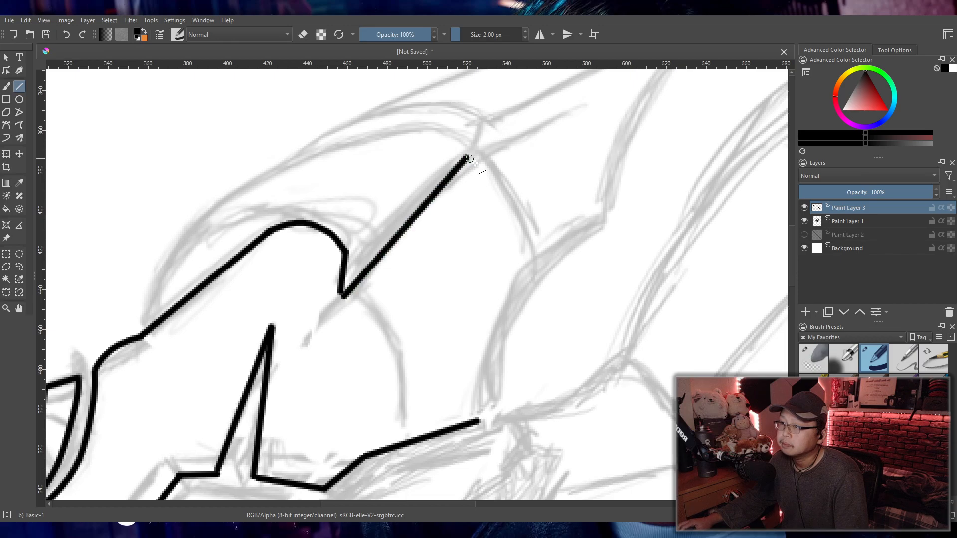
pyautogui.hotkey('ctrl', 'z')
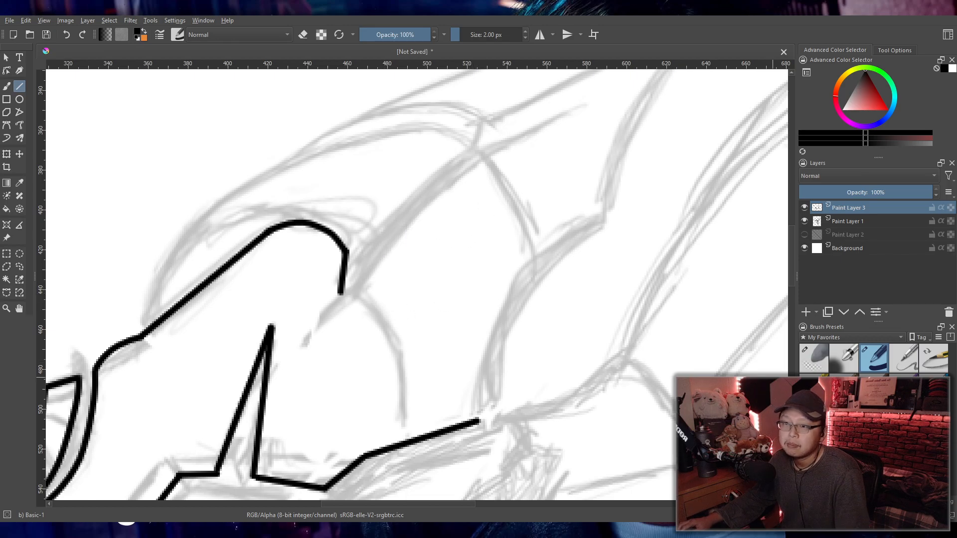
pyautogui.click(814, 389)
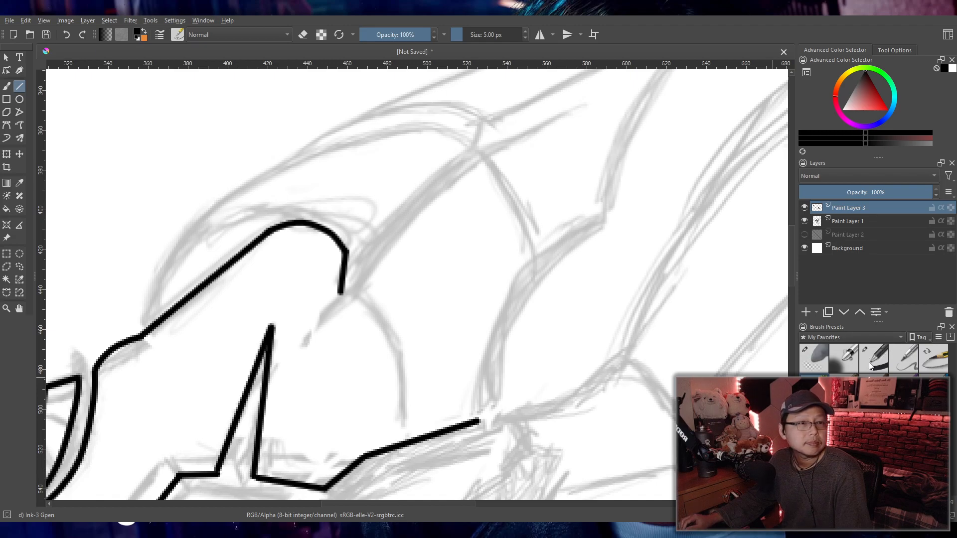
pyautogui.moveTo(342, 295); pyautogui.dragTo(464, 154)
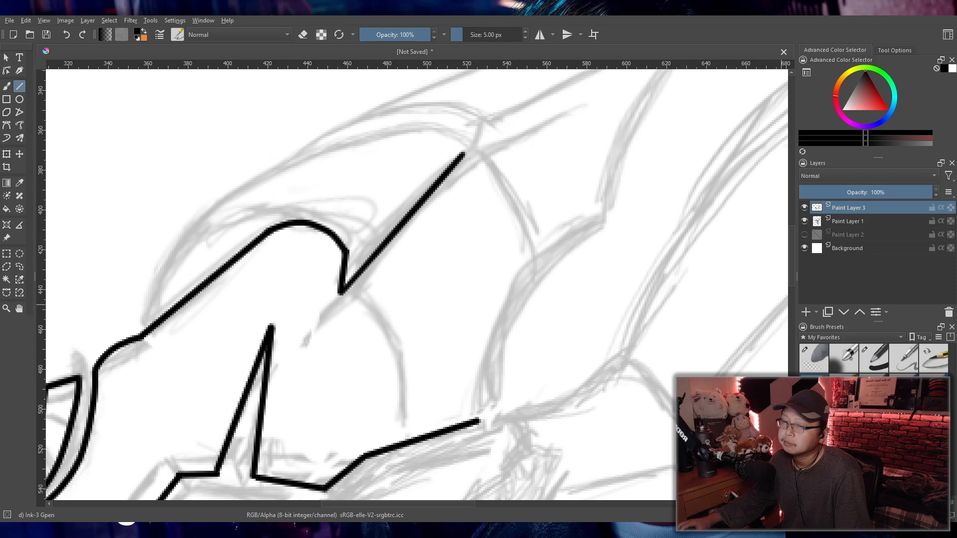
pyautogui.click(873, 360)
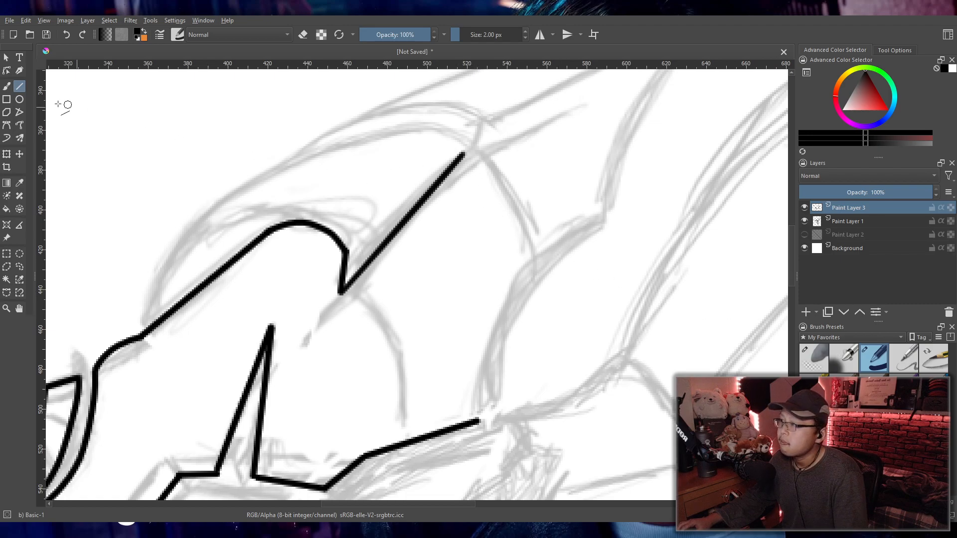
# - Ink a convex freehand curve from the long line's upper end down over the crest's rear to the sketched corner
pyautogui.hotkey('ctrl', 'z')
pyautogui.moveTo(469, 152)
pyautogui.mouseDown()
pyautogui.moveTo(536, 283)
pyautogui.moveTo(513, 222)
pyautogui.moveTo(535, 288)
pyautogui.mouseUp()
pyautogui.hotkey('ctrl', 'z')
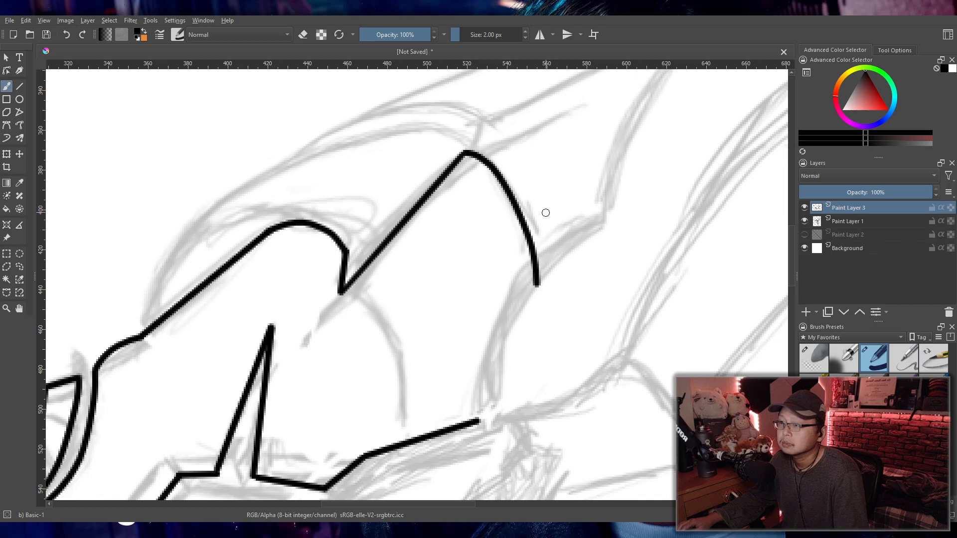
pyautogui.hotkey('ctrl', 'z')
pyautogui.moveTo(341, 293)
pyautogui.mouseDown()
pyautogui.moveTo(403, 421)
pyautogui.moveTo(404, 374)
pyautogui.mouseUp()
pyautogui.hotkey('ctrl', 'z')
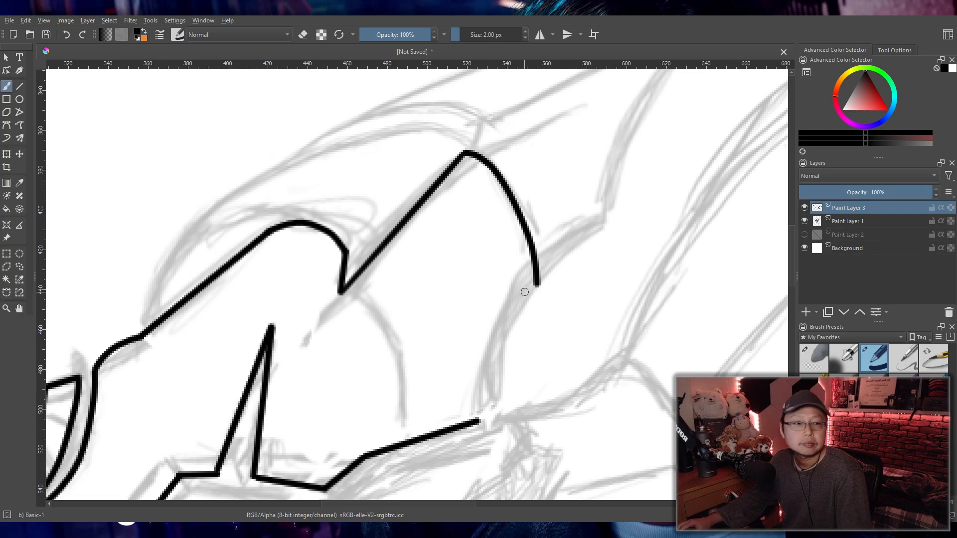
# - Try several concave freehand curves from the crest's rear corner down to the end of the lower edge, and undo them
pyautogui.moveTo(538, 287)
pyautogui.mouseDown()
pyautogui.moveTo(502, 335)
pyautogui.moveTo(479, 425)
pyautogui.moveTo(503, 319)
pyautogui.moveTo(477, 421)
pyautogui.mouseUp()
pyautogui.hotkey('ctrl', 'z')
pyautogui.hotkey('ctrl', 'z')
pyautogui.hotkey('ctrl', 'z')
pyautogui.hotkey('ctrl', 'z')
pyautogui.hotkey('ctrl', 'z')
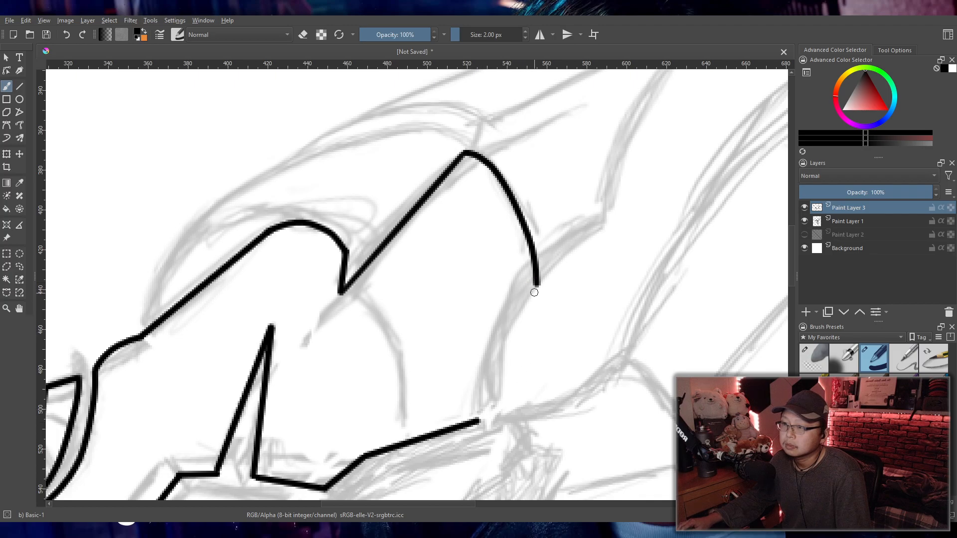
pyautogui.moveTo(536, 283); pyautogui.dragTo(478, 425)
pyautogui.hotkey('ctrl', 'z')
pyautogui.moveTo(529, 291); pyautogui.dragTo(480, 422)
pyautogui.hotkey('ctrl', 'z')
pyautogui.moveTo(537, 286); pyautogui.dragTo(480, 420)
pyautogui.hotkey('ctrl', 'z')
pyautogui.moveTo(538, 285); pyautogui.dragTo(480, 420)
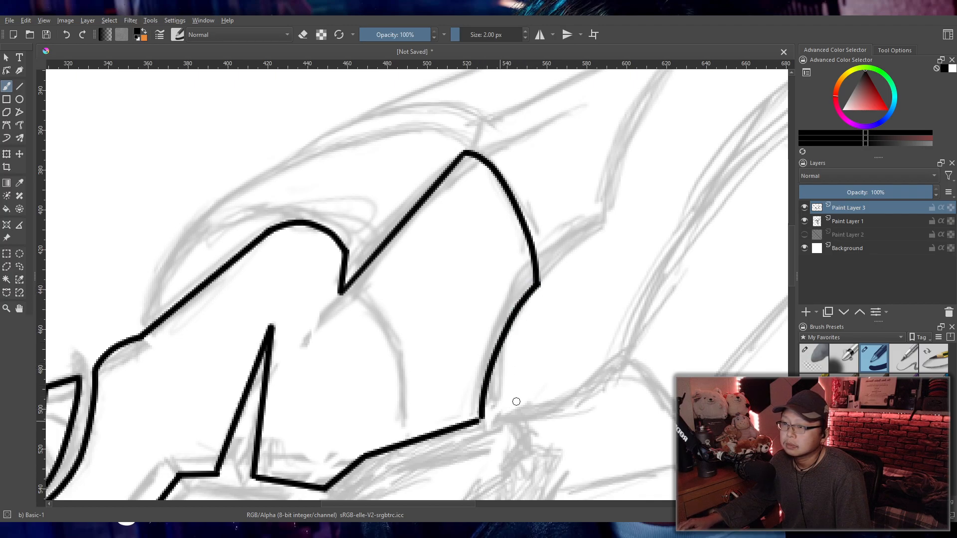
pyautogui.hotkey('ctrl', 'z')
pyautogui.hotkey('ctrl', 'shift', 'z')
pyautogui.hotkey('ctrl', 'z')
# - Ink an inward-bowed freehand curve from the rear corner to the lower edge's end, closing the back of the crest
pyautogui.moveTo(539, 282); pyautogui.dragTo(477, 422)
pyautogui.hotkey('ctrl', 'z')
pyautogui.moveTo(538, 284)
pyautogui.mouseDown()
pyautogui.moveTo(498, 331)
pyautogui.moveTo(477, 421)
pyautogui.mouseUp()
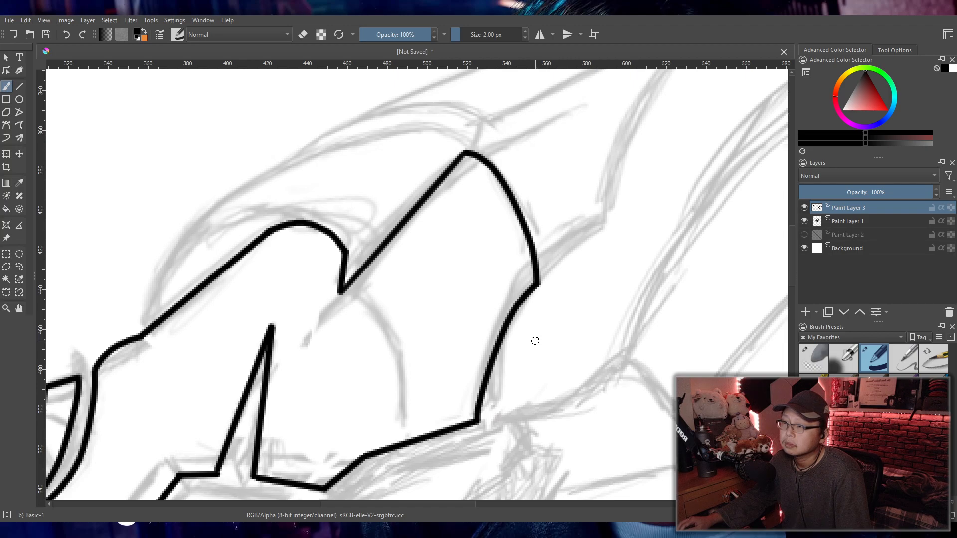
pyautogui.hotkey('ctrl', 'z')
pyautogui.hotkey('ctrl', 'shift', 'z')
pyautogui.hotkey('ctrl', 'z')
pyautogui.hotkey('ctrl', 'shift', 'z')
pyautogui.hotkey('ctrl', 'z')
pyautogui.moveTo(537, 285); pyautogui.dragTo(477, 413)
pyautogui.hotkey('ctrl', 'z')
pyautogui.moveTo(537, 284); pyautogui.dragTo(483, 422)
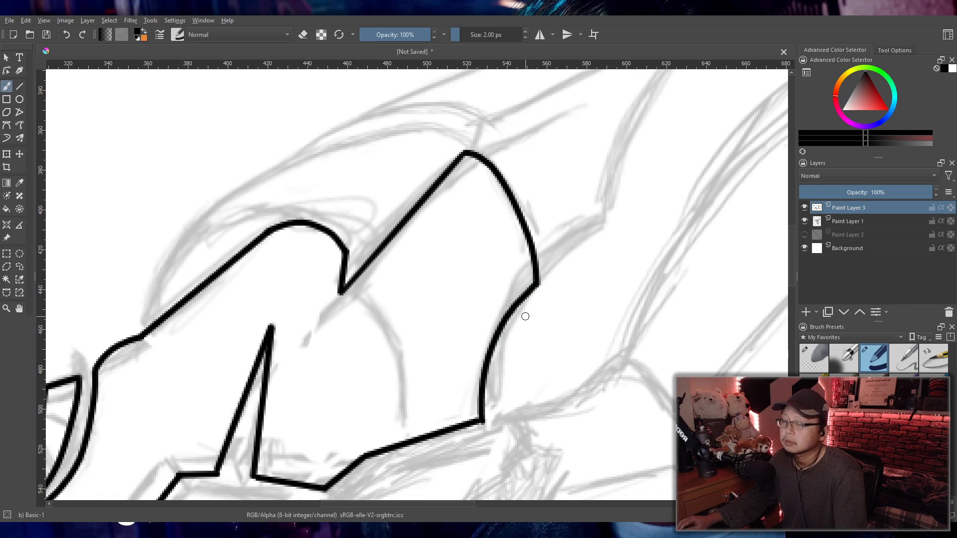
pyautogui.scroll(-4, 589, 286)
pyautogui.scroll(4, 574, 328)
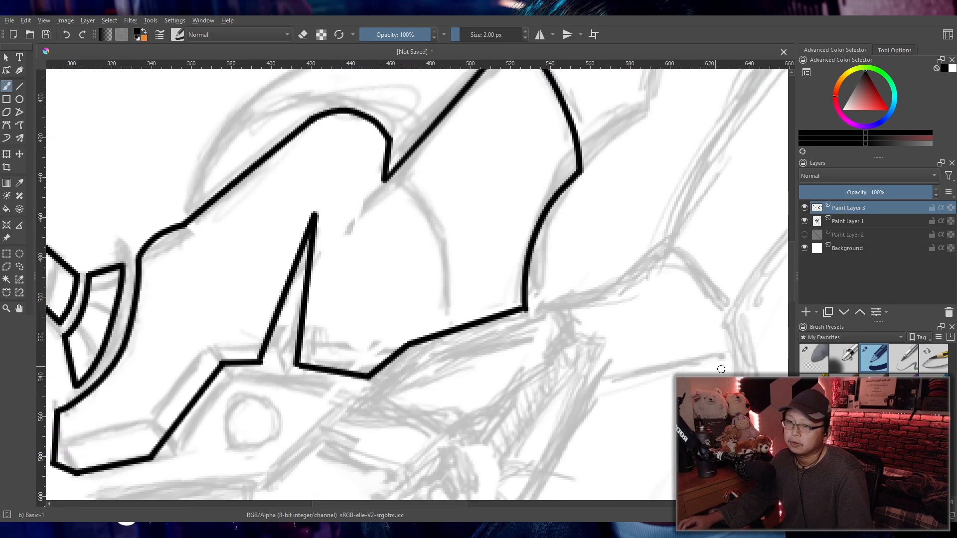
# - Try a straight Basic-1 line parallel to and just above the plate's front slope, and undo it
pyautogui.click(814, 359)
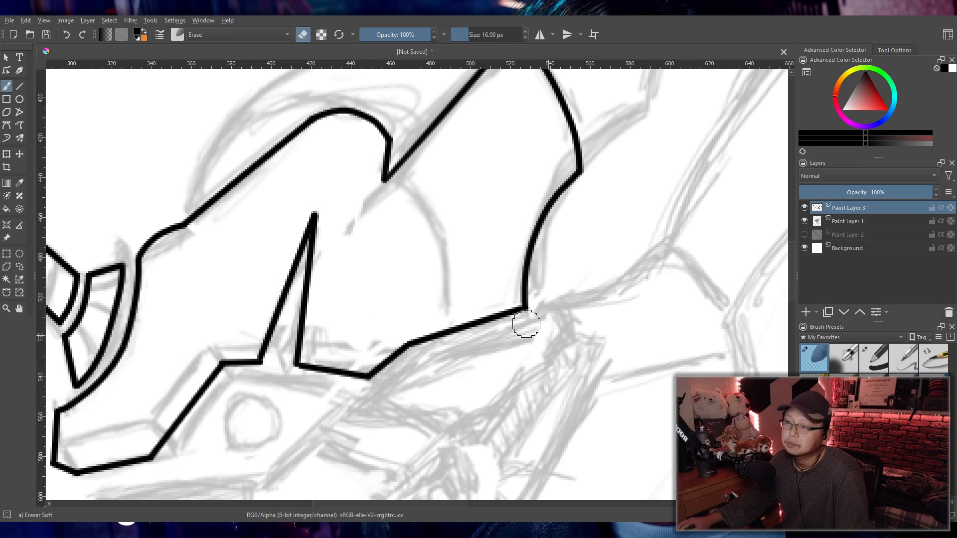
pyautogui.scroll(-5, 588, 334)
pyautogui.moveTo(611, 336); pyautogui.dragTo(572, 331)
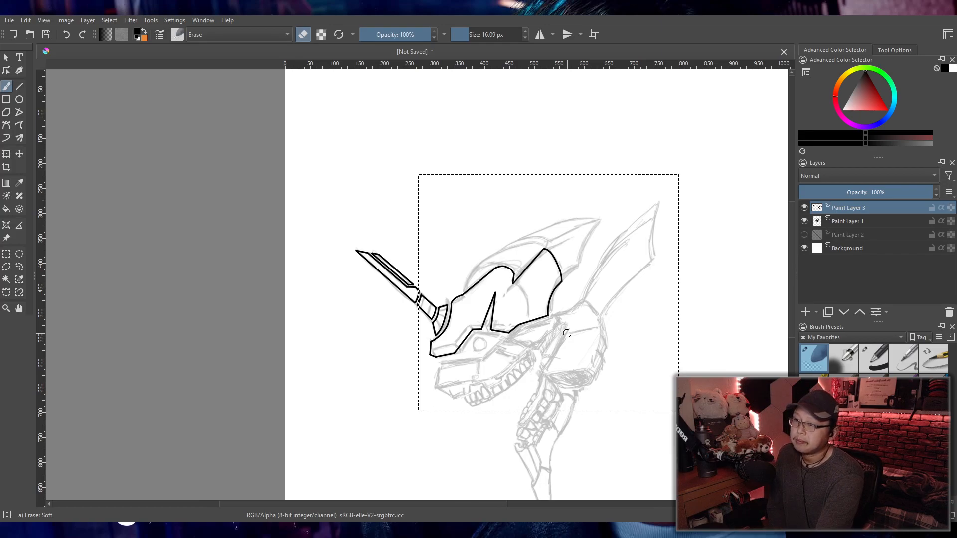
pyautogui.scroll(1, 514, 316)
pyautogui.moveTo(514, 316); pyautogui.dragTo(490, 370)
pyautogui.scroll(4, 517, 324)
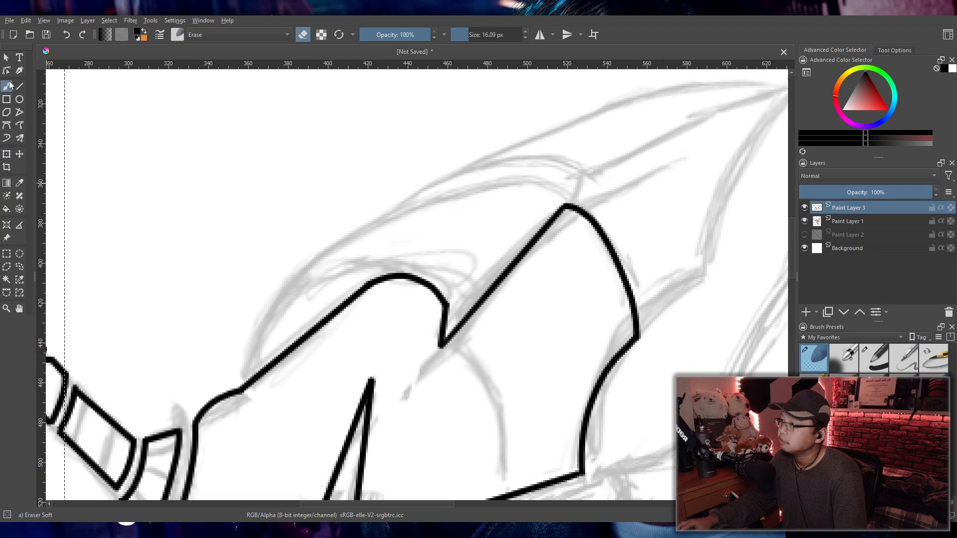
pyautogui.click(19, 87)
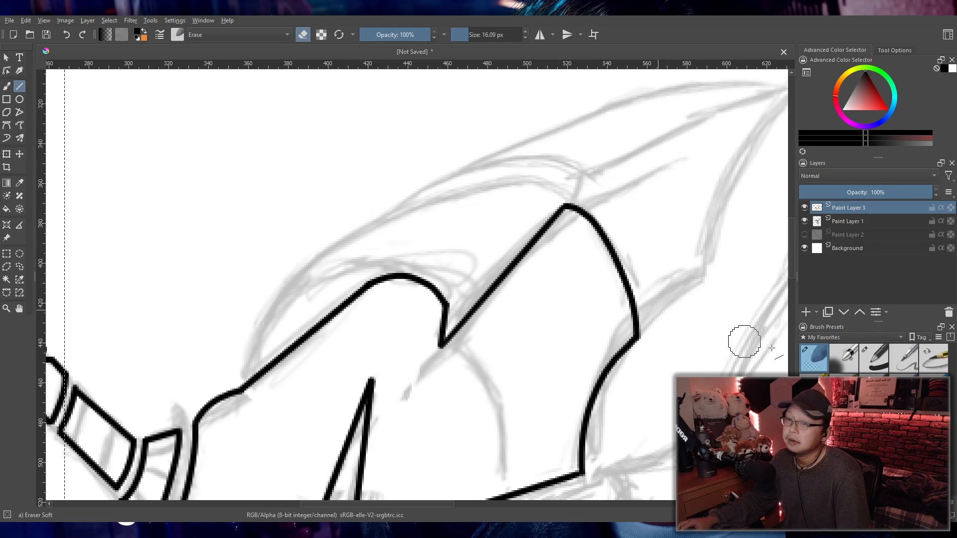
pyautogui.click(904, 359)
pyautogui.click(873, 361)
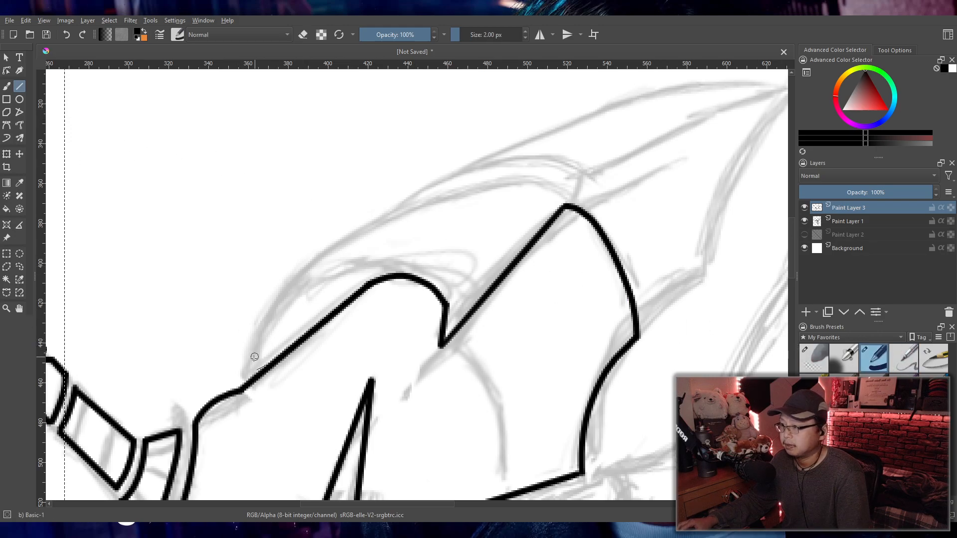
pyautogui.moveTo(247, 372); pyautogui.dragTo(368, 272)
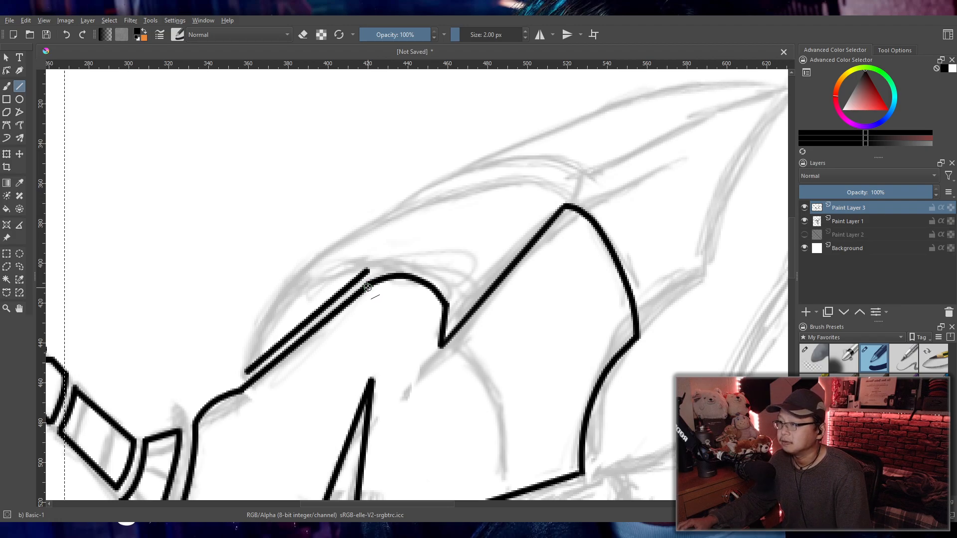
pyautogui.hotkey('ctrl', 'z')
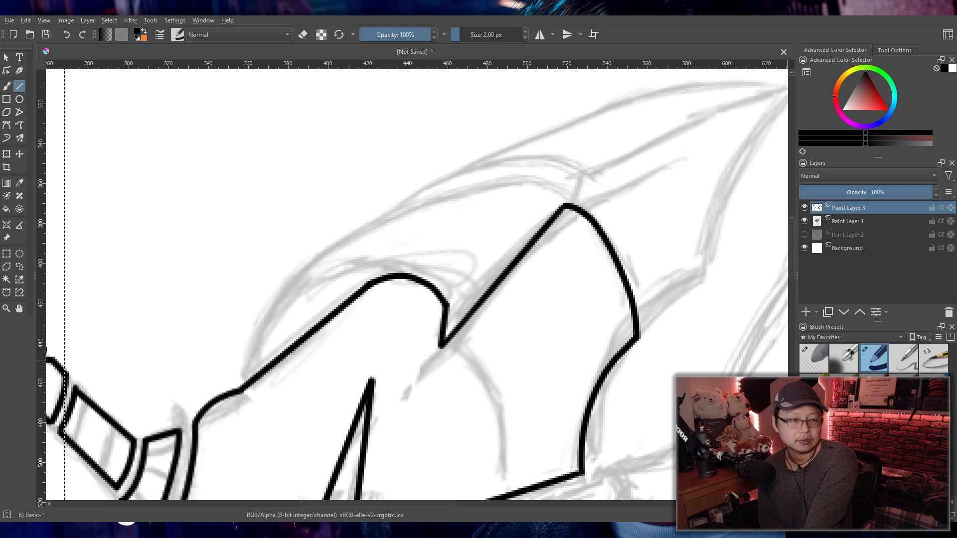
# - Ink a freehand outer curve rising steeply from just above the front slope's foot, outside the sketched upper plate
pyautogui.scroll(-1, 440, 176)
pyautogui.moveTo(450, 194); pyautogui.dragTo(452, 230)
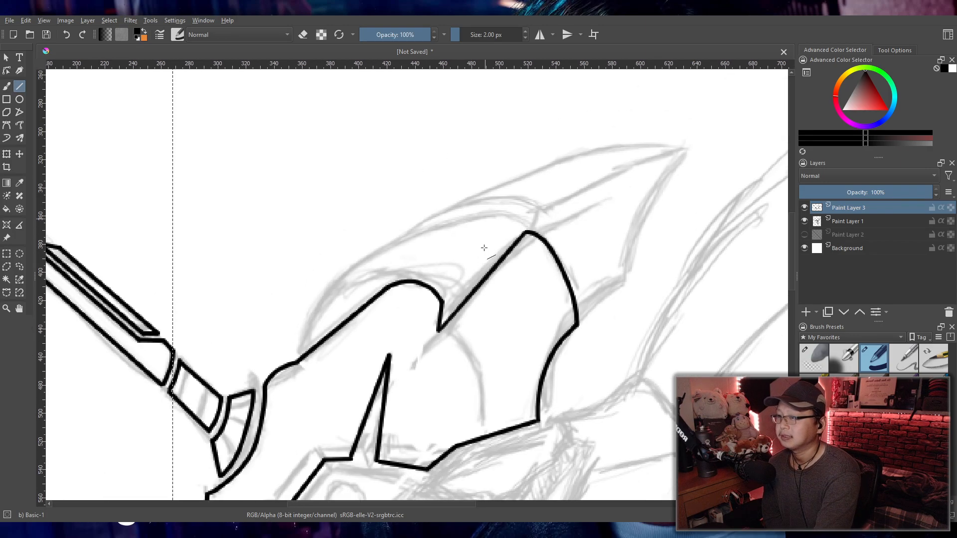
pyautogui.scroll(-2, 448, 250)
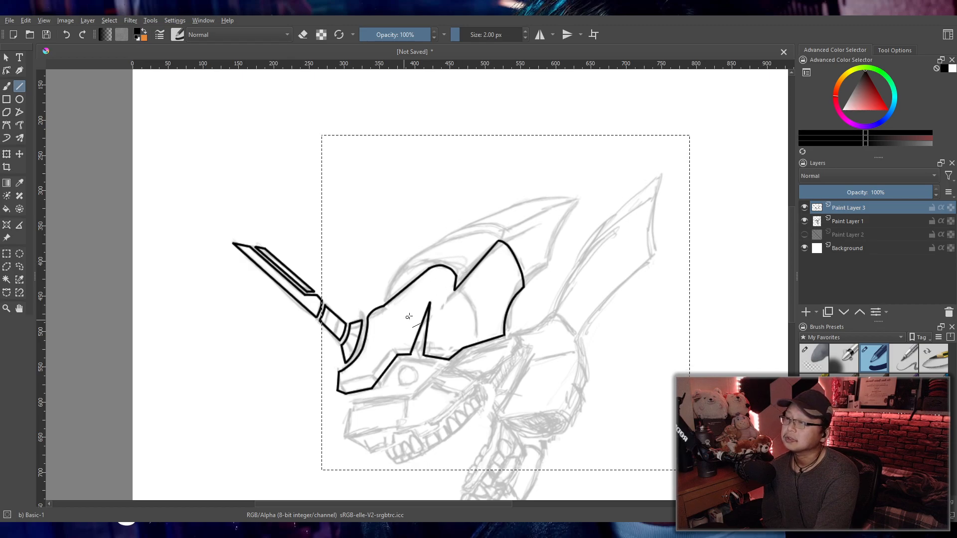
pyautogui.scroll(3, 442, 302)
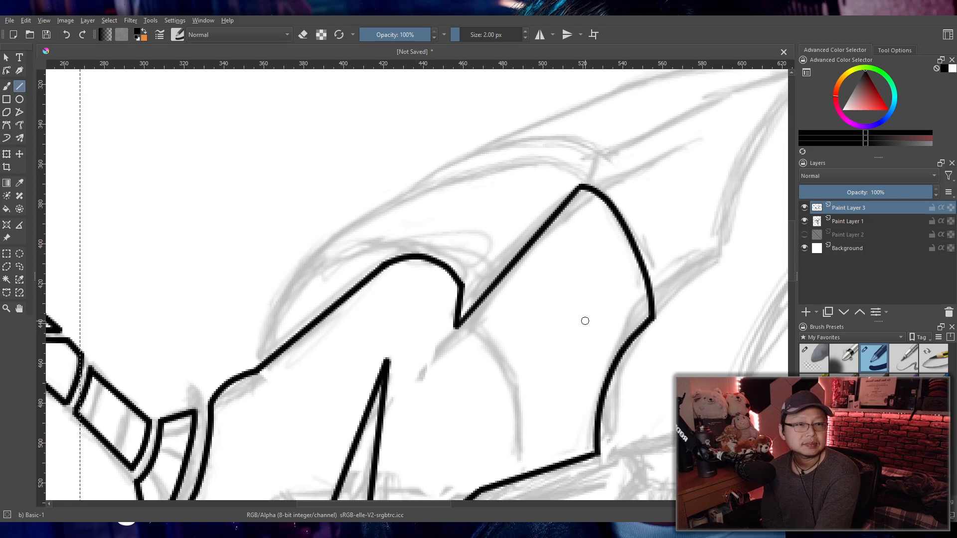
pyautogui.scroll(1, 461, 293)
pyautogui.moveTo(461, 294); pyautogui.dragTo(487, 314)
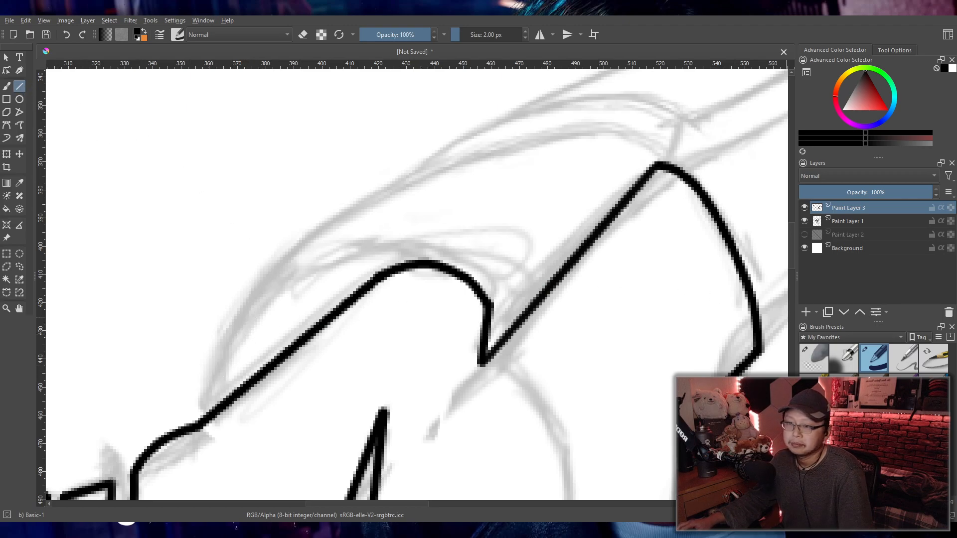
pyautogui.click(6, 86)
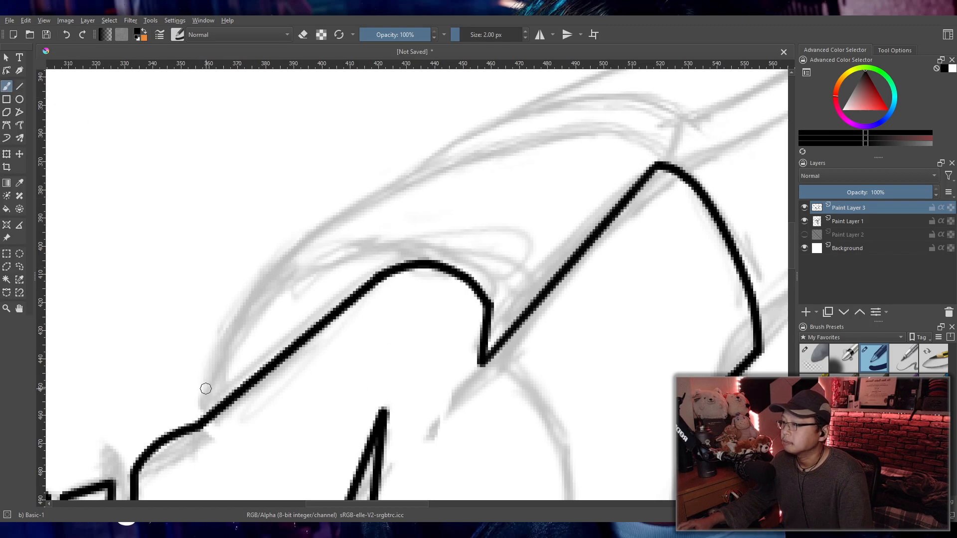
pyautogui.moveTo(200, 404); pyautogui.dragTo(285, 233)
pyautogui.hotkey('ctrl', 'z')
pyautogui.moveTo(201, 398)
pyautogui.mouseDown()
pyautogui.moveTo(229, 325)
pyautogui.moveTo(336, 203)
pyautogui.mouseUp()
pyautogui.hotkey('ctrl', 'z')
pyautogui.moveTo(200, 400); pyautogui.dragTo(293, 219)
pyautogui.hotkey('ctrl', 'z')
pyautogui.moveTo(200, 402); pyautogui.dragTo(292, 219)
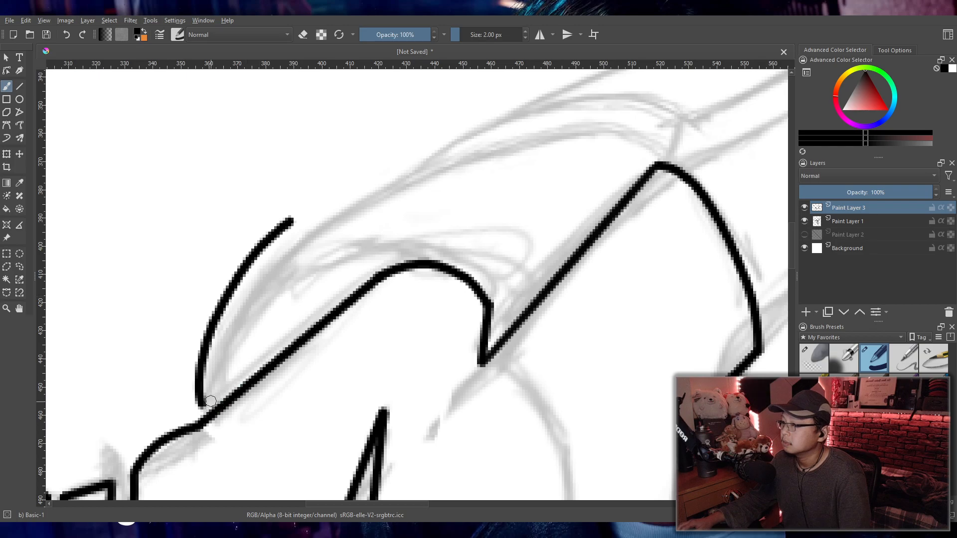
# - Try several freehand inner curves from the outer curve's foot over the rounded lower plate, and undo them
pyautogui.moveTo(203, 405)
pyautogui.mouseDown()
pyautogui.moveTo(223, 348)
pyautogui.moveTo(335, 237)
pyautogui.mouseUp()
pyautogui.hotkey('ctrl', 'z')
pyautogui.moveTo(201, 405); pyautogui.dragTo(353, 232)
pyautogui.hotkey('ctrl', 'z')
pyautogui.moveTo(201, 404)
pyautogui.mouseDown()
pyautogui.moveTo(229, 339)
pyautogui.moveTo(398, 215)
pyautogui.mouseUp()
pyautogui.hotkey('ctrl', 'z')
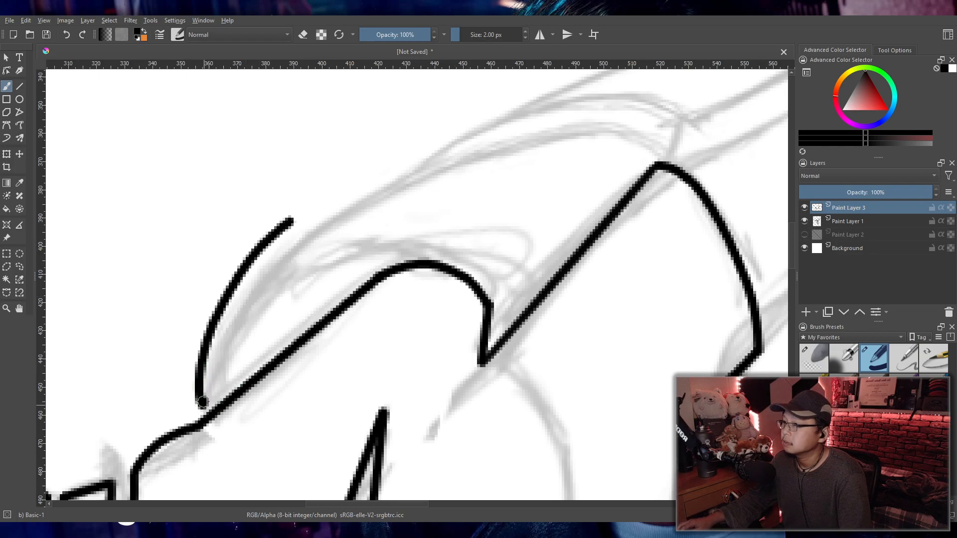
pyautogui.moveTo(202, 404)
pyautogui.mouseDown()
pyautogui.moveTo(483, 251)
pyautogui.moveTo(502, 260)
pyautogui.mouseUp()
pyautogui.hotkey('ctrl', 'z')
pyautogui.moveTo(203, 404)
pyautogui.mouseDown()
pyautogui.moveTo(237, 332)
pyautogui.moveTo(485, 266)
pyautogui.mouseUp()
pyautogui.hotkey('ctrl', 'z')
pyautogui.moveTo(205, 406); pyautogui.dragTo(516, 289)
pyautogui.hotkey('ctrl', 'z')
# - Ink a freehand inner curve from the outer curve's foot, arching over the lower plate's rounded top and falling toward the long slanted line
pyautogui.moveTo(201, 404)
pyautogui.mouseDown()
pyautogui.moveTo(221, 349)
pyautogui.moveTo(355, 246)
pyautogui.mouseUp()
pyautogui.hotkey('ctrl', 'z')
pyautogui.moveTo(203, 401)
pyautogui.mouseDown()
pyautogui.moveTo(320, 243)
pyautogui.moveTo(439, 256)
pyautogui.mouseUp()
pyautogui.hotkey('ctrl', 'z')
pyautogui.hotkey('ctrl', 'z')
pyautogui.moveTo(313, 246)
pyautogui.mouseDown()
pyautogui.moveTo(518, 289)
pyautogui.moveTo(366, 232)
pyautogui.moveTo(518, 284)
pyautogui.mouseUp()
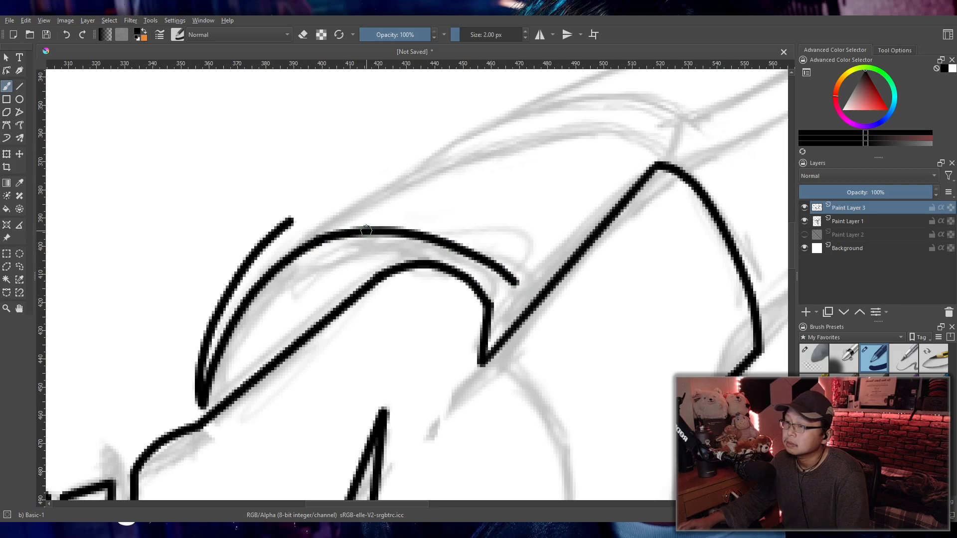
# - Extend the outer curve's upper end with a straight line rising along the upper plate's sketched top
pyautogui.moveTo(492, 205); pyautogui.dragTo(379, 333)
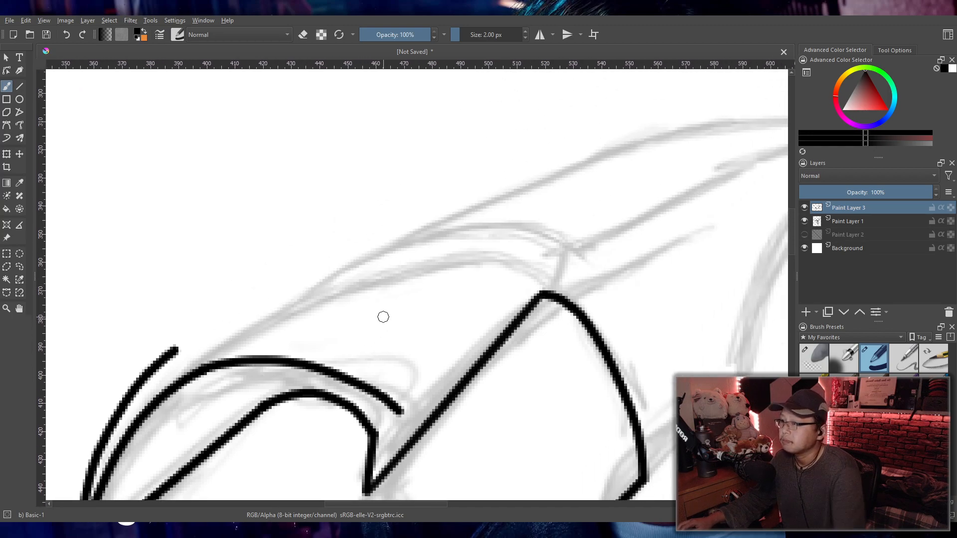
pyautogui.moveTo(169, 354); pyautogui.dragTo(304, 259)
pyautogui.hotkey('ctrl', 'z')
pyautogui.click(20, 88)
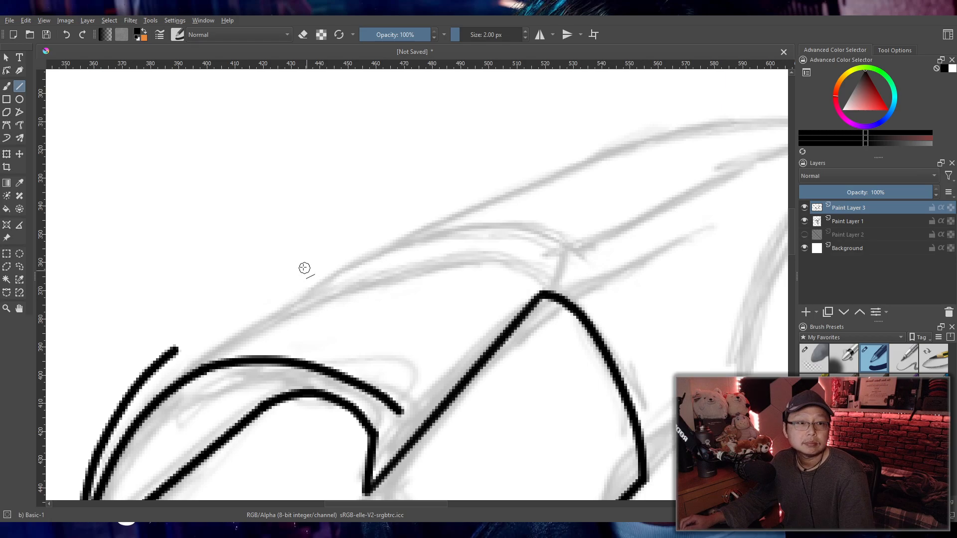
pyautogui.moveTo(175, 349); pyautogui.dragTo(340, 240)
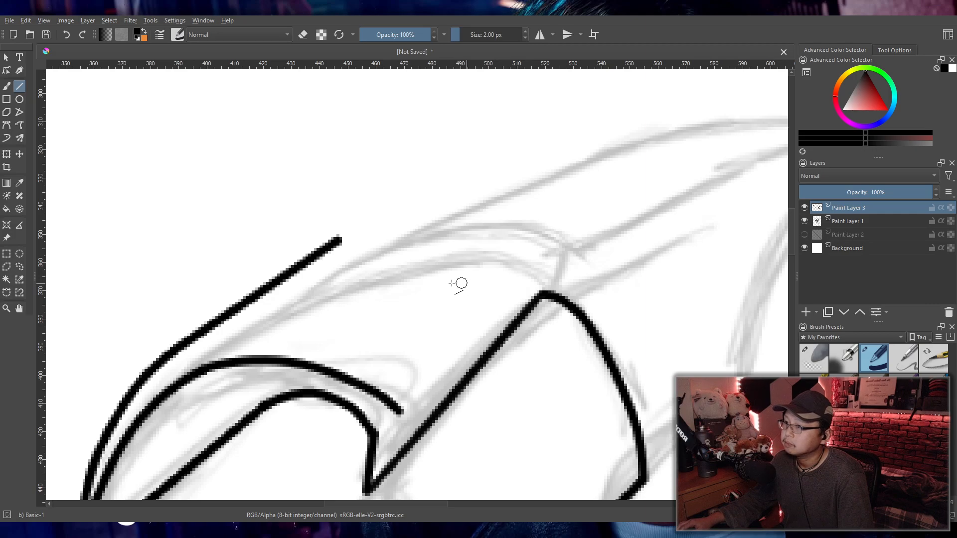
# - Try several freehand curves from the straight extension's end over the upper plate's top, and undo them
pyautogui.click(7, 87)
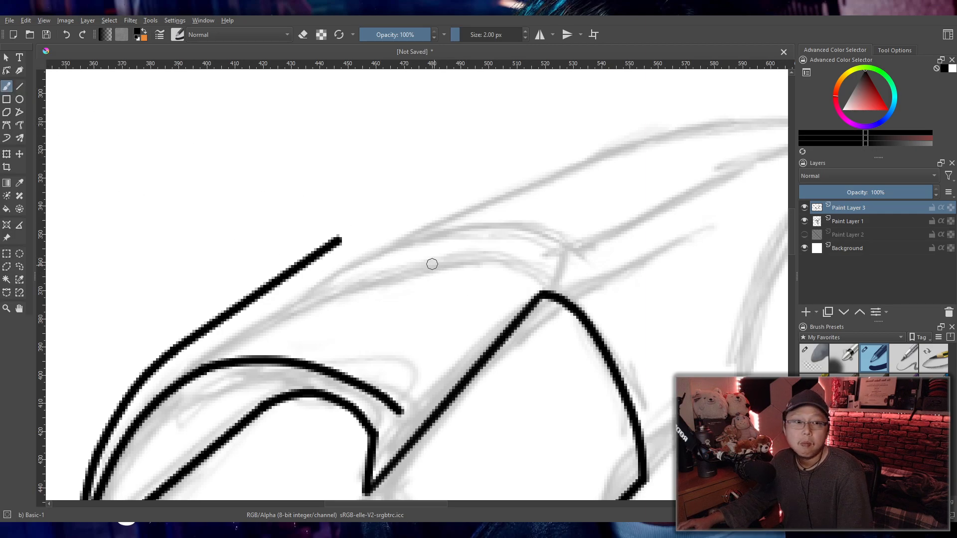
pyautogui.moveTo(337, 244); pyautogui.dragTo(533, 271)
pyautogui.hotkey('ctrl', 'z')
pyautogui.moveTo(337, 243)
pyautogui.mouseDown()
pyautogui.moveTo(376, 236)
pyautogui.moveTo(530, 271)
pyautogui.mouseUp()
pyautogui.hotkey('ctrl', 'z')
pyautogui.moveTo(337, 243); pyautogui.dragTo(539, 262)
pyautogui.hotkey('ctrl', 'z')
pyautogui.moveTo(336, 243)
pyautogui.mouseDown()
pyautogui.moveTo(375, 232)
pyautogui.moveTo(540, 261)
pyautogui.mouseUp()
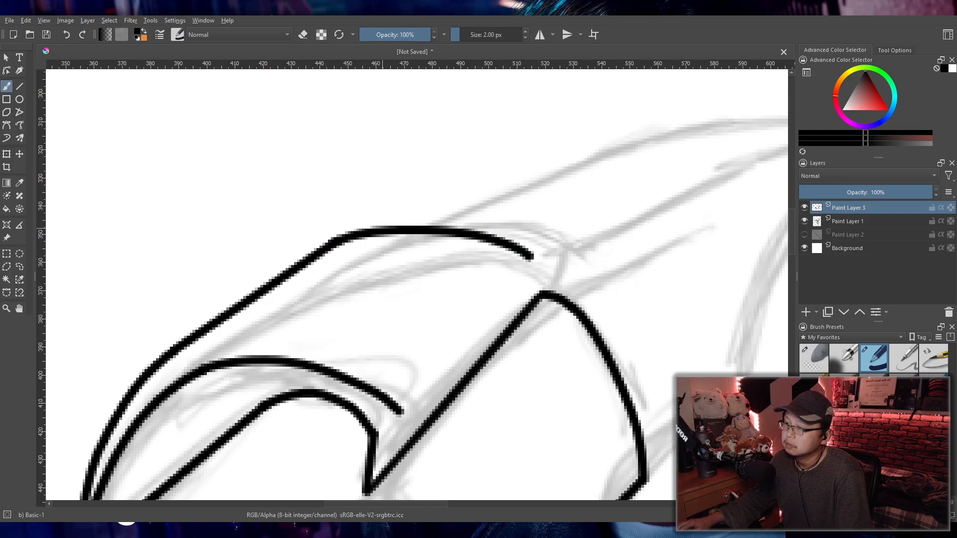
pyautogui.hotkey('ctrl', 'z')
pyautogui.moveTo(337, 243); pyautogui.dragTo(537, 266)
pyautogui.hotkey('ctrl', 'z')
pyautogui.moveTo(336, 243); pyautogui.dragTo(526, 270)
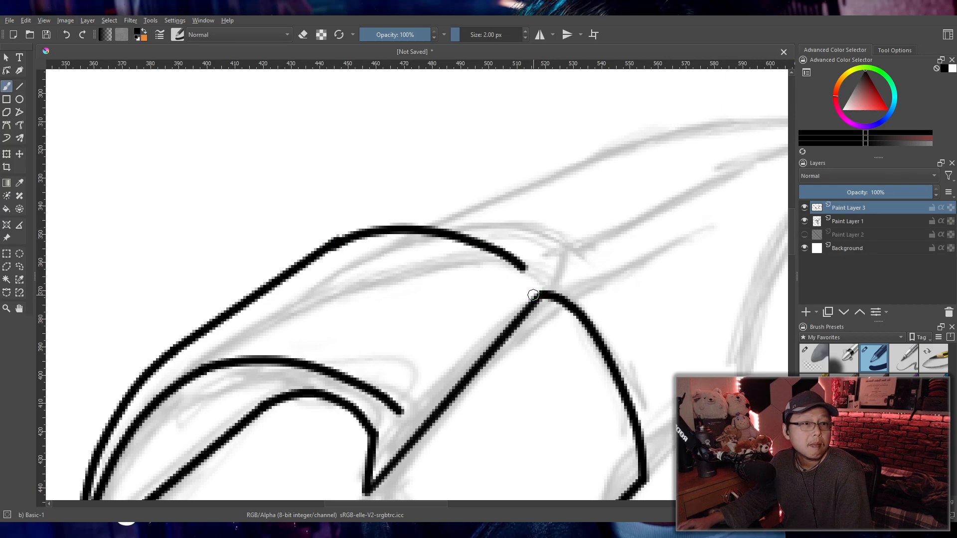
pyautogui.hotkey('ctrl', 'z')
# - Ink a rounded freehand curve from the straight extension's end, bending down at the rear just short of the crest's peak
pyautogui.moveTo(338, 241); pyautogui.dragTo(544, 294)
pyautogui.hotkey('ctrl', 'z')
pyautogui.moveTo(337, 241); pyautogui.dragTo(532, 266)
pyautogui.hotkey('ctrl', 'z')
pyautogui.moveTo(337, 241); pyautogui.dragTo(530, 292)
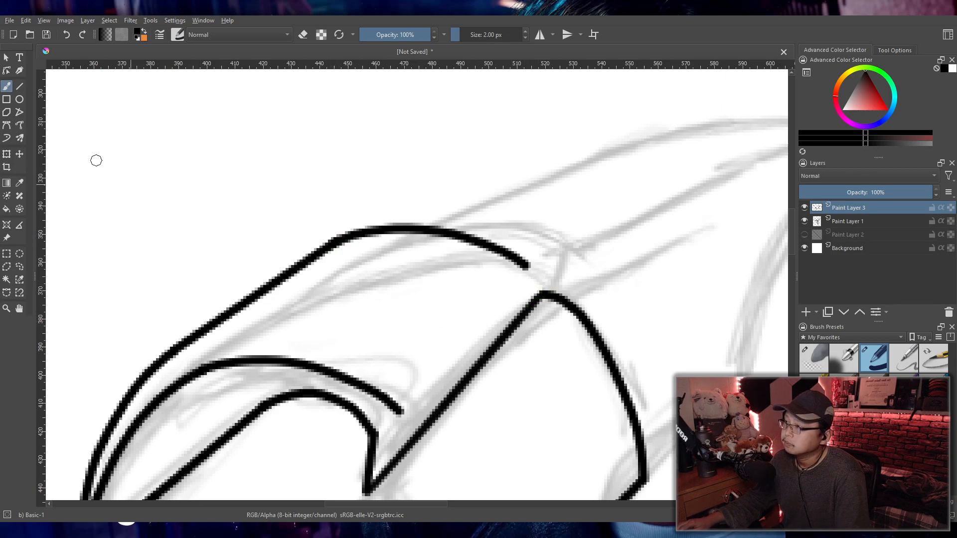
# - Close the upper plate's rear with a straight line from the inner curve's end to the rounded top's end, parallel to the crest's slanted edge
pyautogui.moveTo(403, 415)
pyautogui.mouseDown()
pyautogui.moveTo(524, 295)
pyautogui.moveTo(534, 272)
pyautogui.mouseUp()
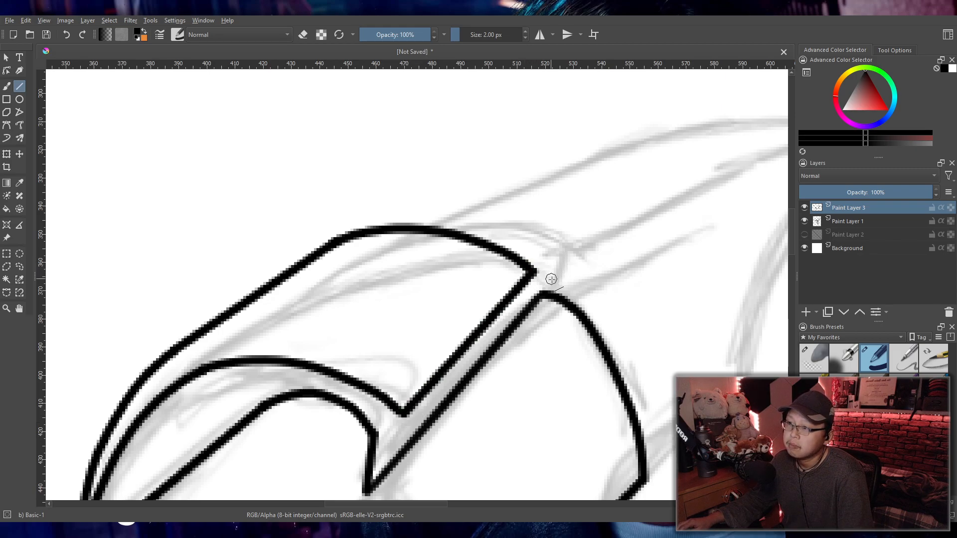
pyautogui.scroll(-4, 551, 279)
pyautogui.scroll(2, 529, 287)
pyautogui.scroll(-3, 515, 277)
pyautogui.scroll(5, 513, 284)
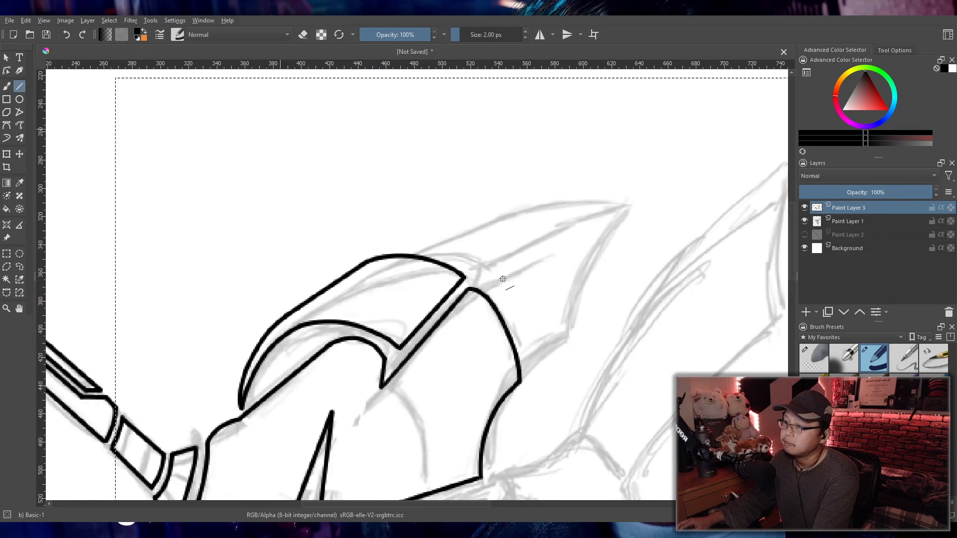
# - Try a long straight line from above the upper plate to the sketched fin's tip, and undo it
pyautogui.scroll(2, 426, 294)
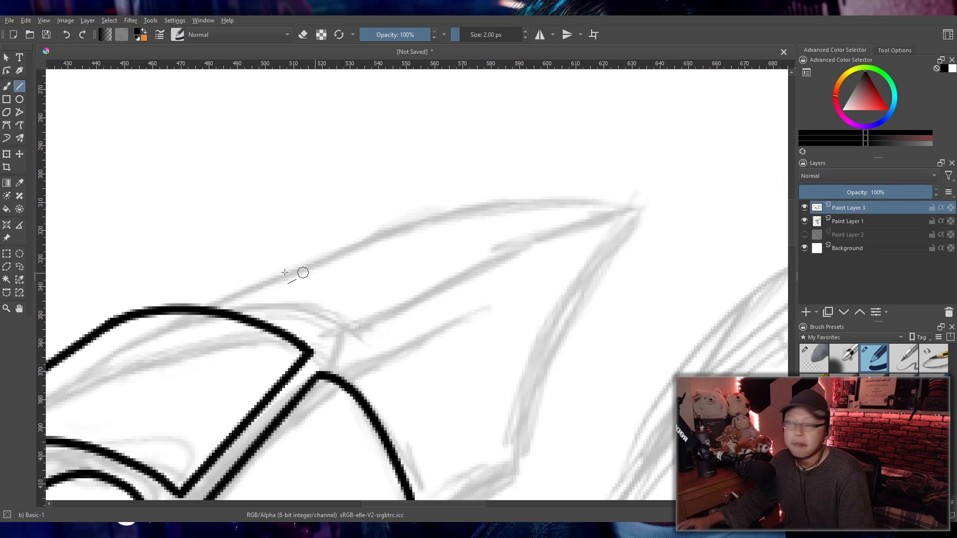
pyautogui.moveTo(146, 297)
pyautogui.mouseDown()
pyautogui.moveTo(232, 246)
pyautogui.moveTo(634, 193)
pyautogui.mouseUp()
pyautogui.hotkey('ctrl', 'z')
pyautogui.hotkey('ctrl', 'z')
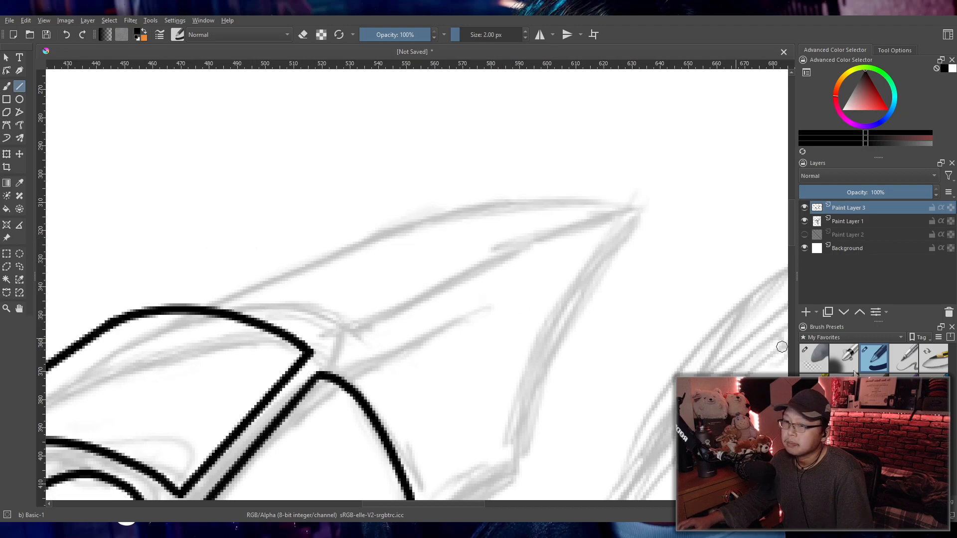
# - Start the rear fin with freehand strokes: a short slanted edge above the upper plate and a curve parallel to the plate's rounded top
pyautogui.click(8, 87)
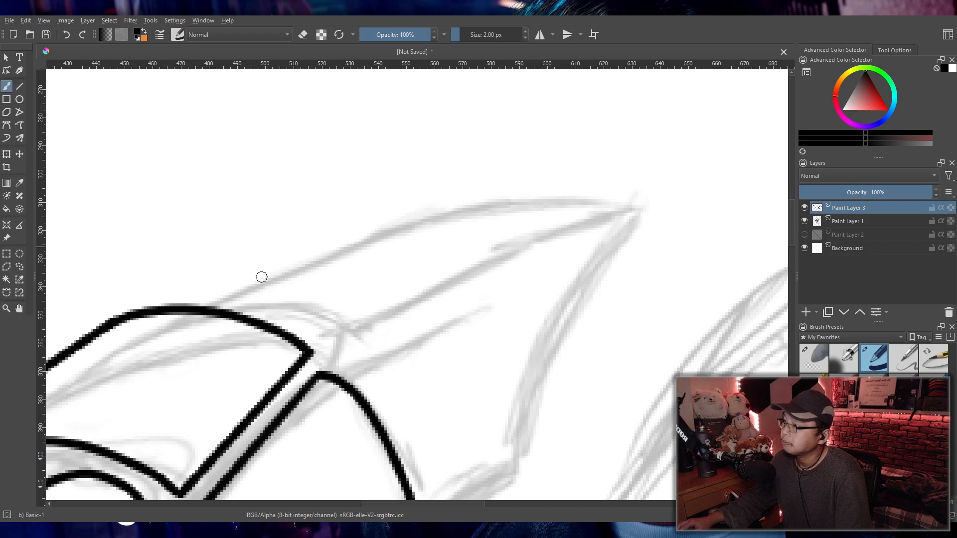
pyautogui.moveTo(154, 298); pyautogui.dragTo(273, 232)
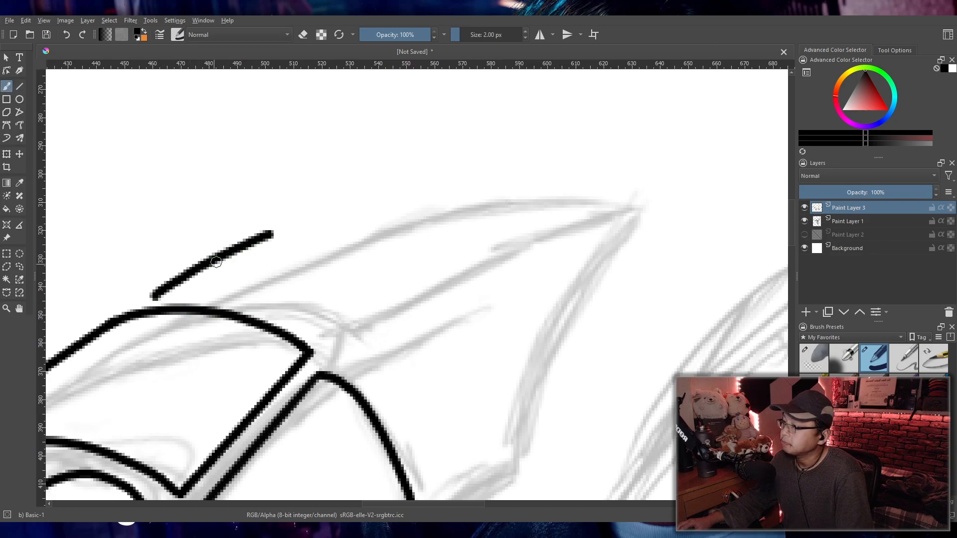
pyautogui.moveTo(155, 296)
pyautogui.mouseDown()
pyautogui.moveTo(214, 291)
pyautogui.moveTo(328, 339)
pyautogui.mouseUp()
pyautogui.hotkey('ctrl', 'z')
pyautogui.moveTo(151, 298); pyautogui.dragTo(323, 339)
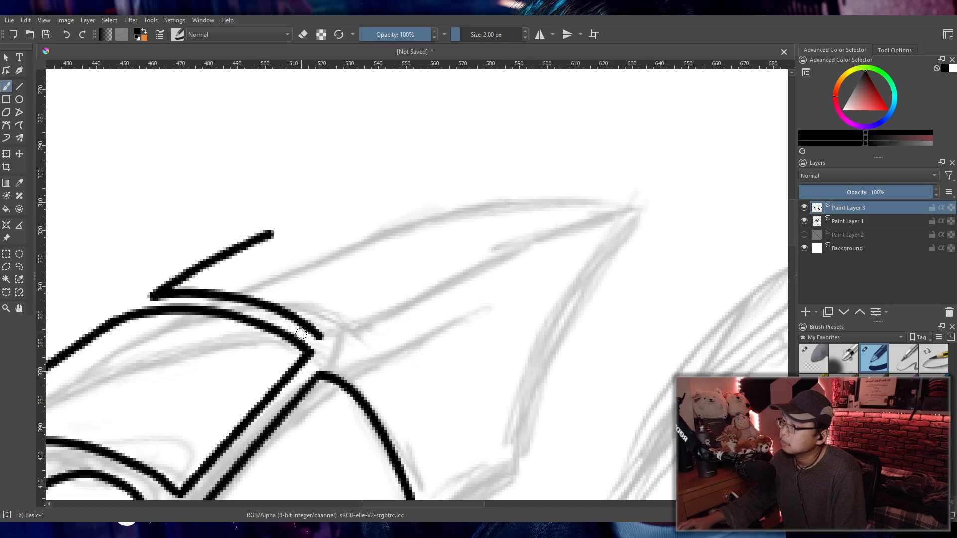
# - Try several long freehand arcs from the short slanted stroke's end toward the sketched fin's tip, and undo them
pyautogui.moveTo(270, 232); pyautogui.dragTo(598, 196)
pyautogui.hotkey('ctrl', 'z')
pyautogui.moveTo(272, 232); pyautogui.dragTo(626, 188)
pyautogui.hotkey('ctrl', 'z')
pyautogui.moveTo(272, 231)
pyautogui.mouseDown()
pyautogui.moveTo(420, 191)
pyautogui.moveTo(638, 192)
pyautogui.mouseUp()
pyautogui.hotkey('ctrl', 'z')
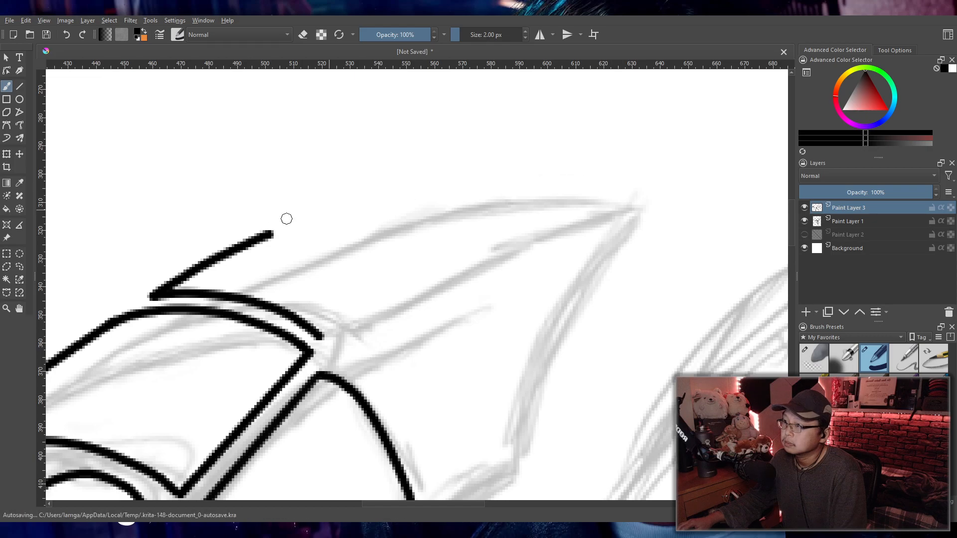
pyautogui.moveTo(271, 231)
pyautogui.mouseDown()
pyautogui.moveTo(398, 201)
pyautogui.moveTo(624, 193)
pyautogui.mouseUp()
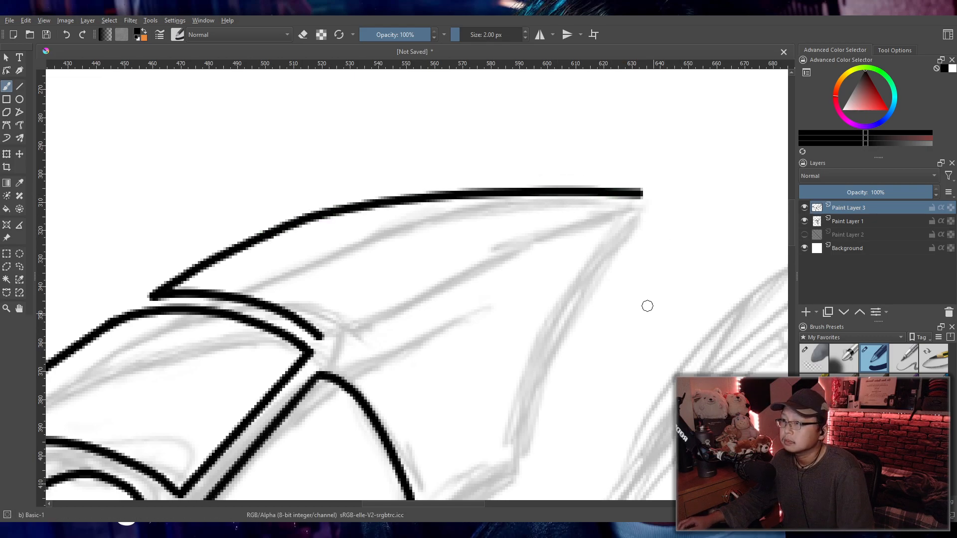
pyautogui.hotkey('ctrl', 'z')
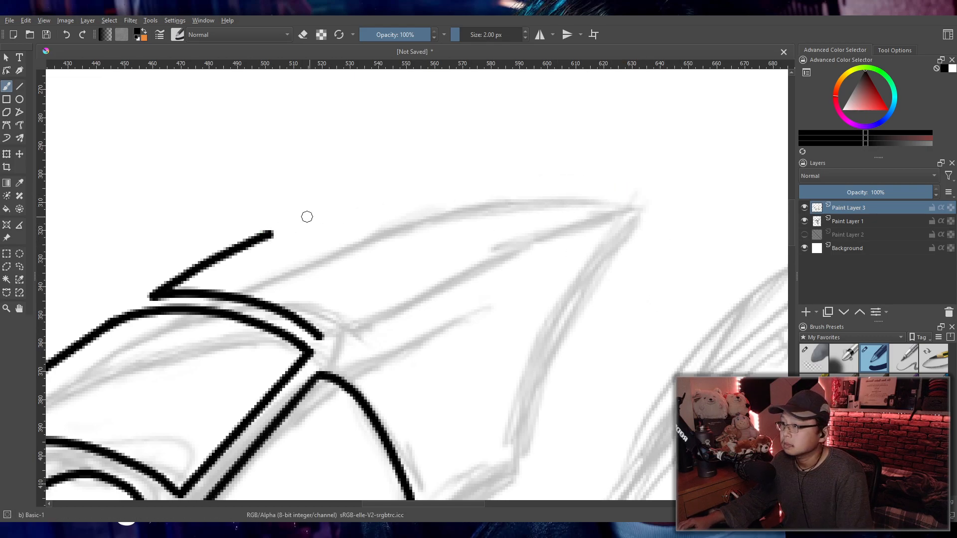
pyautogui.moveTo(266, 234)
pyautogui.mouseDown()
pyautogui.moveTo(328, 213)
pyautogui.moveTo(615, 175)
pyautogui.mouseUp()
pyautogui.hotkey('ctrl', 'z')
pyautogui.moveTo(274, 232)
pyautogui.mouseDown()
pyautogui.moveTo(314, 210)
pyautogui.moveTo(617, 155)
pyautogui.mouseUp()
pyautogui.hotkey('ctrl', 'z')
pyautogui.moveTo(272, 232); pyautogui.dragTo(609, 169)
pyautogui.hotkey('ctrl', 'z')
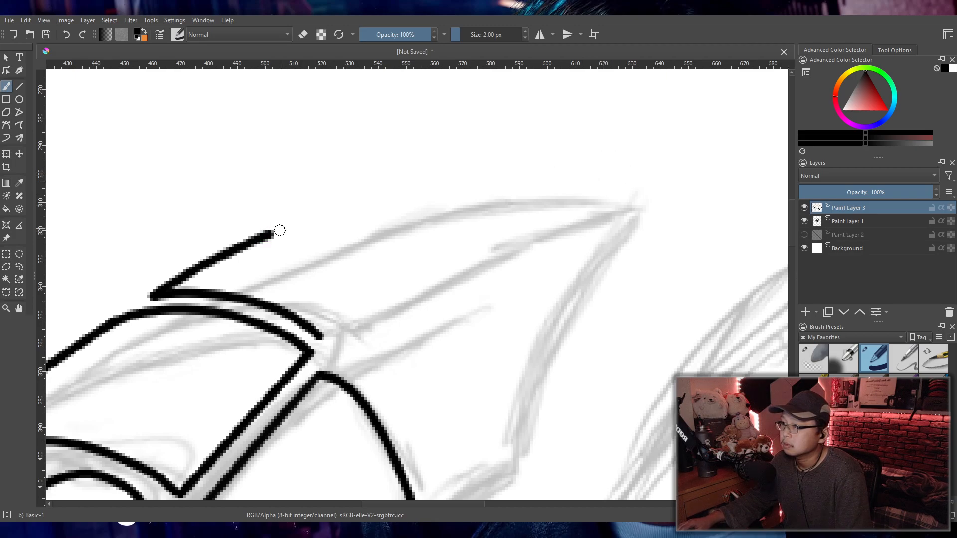
pyautogui.moveTo(269, 234)
pyautogui.mouseDown()
pyautogui.moveTo(399, 194)
pyautogui.moveTo(658, 173)
pyautogui.mouseUp()
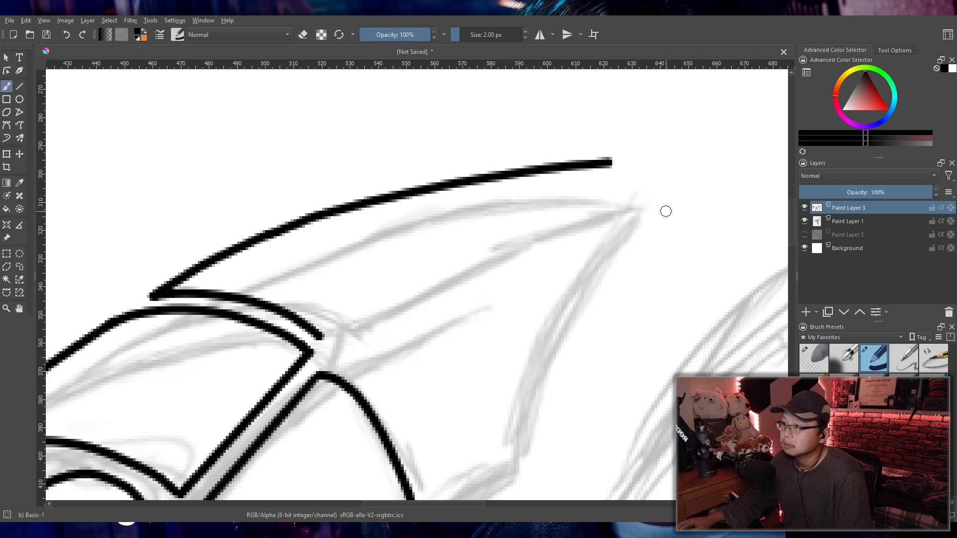
pyautogui.scroll(-2, 597, 259)
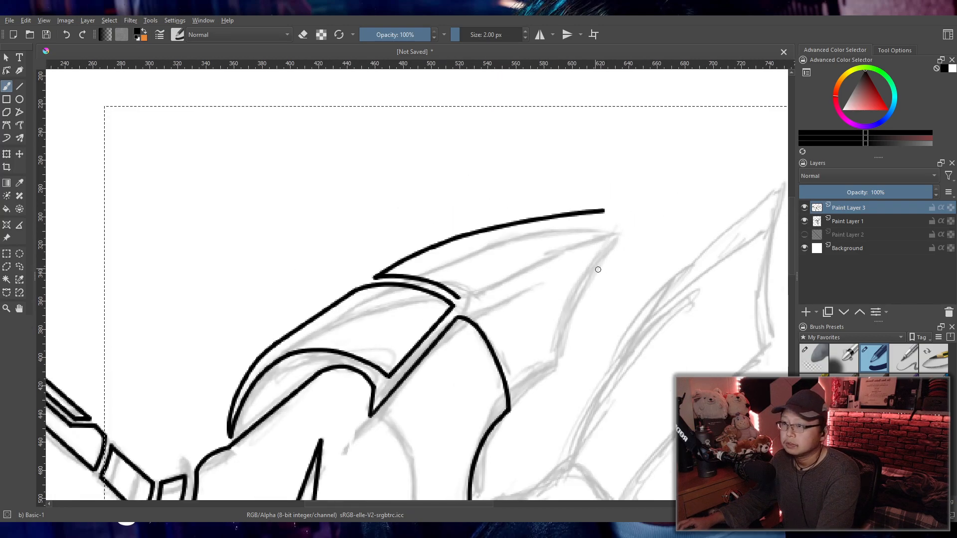
pyautogui.scroll(1, 618, 270)
pyautogui.moveTo(618, 270); pyautogui.dragTo(414, 261)
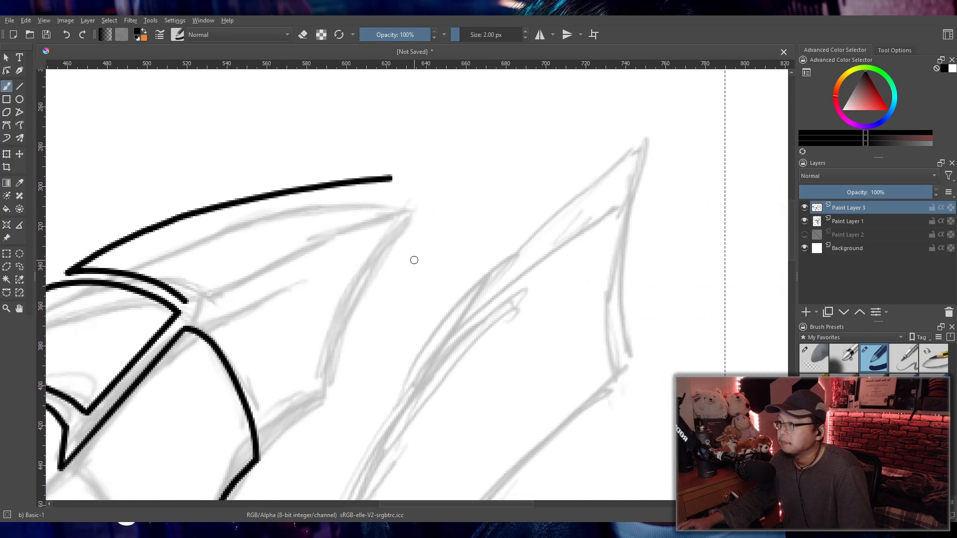
pyautogui.hotkey('ctrl', 'z')
pyautogui.moveTo(151, 231); pyautogui.dragTo(427, 160)
pyautogui.hotkey('ctrl', 'z')
pyautogui.moveTo(151, 230); pyautogui.dragTo(375, 173)
pyautogui.hotkey('ctrl', 'z')
pyautogui.moveTo(151, 230); pyautogui.dragTo(396, 185)
pyautogui.hotkey('ctrl', 'z')
pyautogui.moveTo(149, 229); pyautogui.dragTo(427, 169)
pyautogui.hotkey('ctrl', 'z')
pyautogui.moveTo(150, 230); pyautogui.dragTo(417, 184)
pyautogui.hotkey('ctrl', 'z')
pyautogui.moveTo(149, 230)
pyautogui.mouseDown()
pyautogui.moveTo(171, 213)
pyautogui.moveTo(427, 167)
pyautogui.mouseUp()
pyautogui.hotkey('ctrl', 'z')
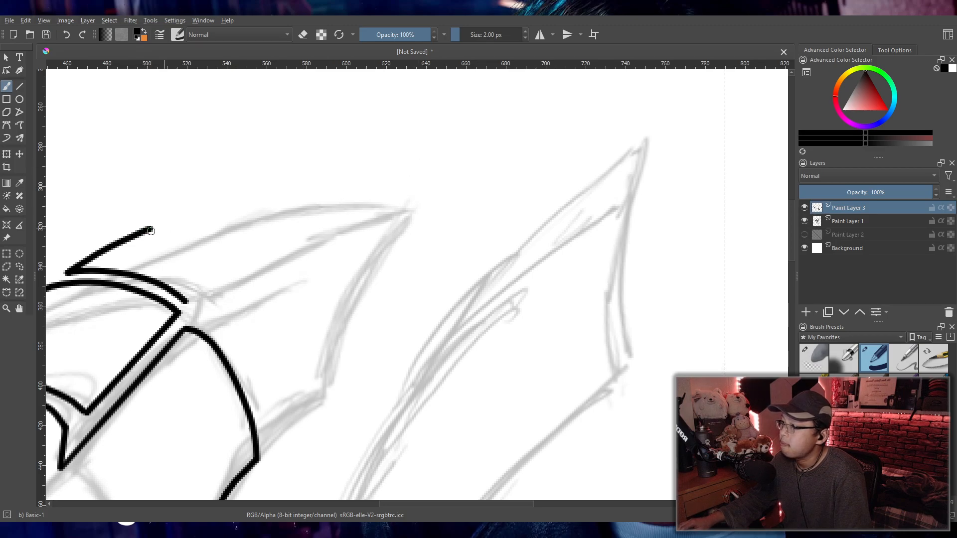
pyautogui.moveTo(148, 230)
pyautogui.mouseDown()
pyautogui.moveTo(338, 187)
pyautogui.moveTo(442, 169)
pyautogui.mouseUp()
pyautogui.hotkey('ctrl', 'z')
# - Ink the fin's top edge as a long freehand arc from the slanted stroke's end, stopping above the sketched tip
pyautogui.moveTo(149, 230)
pyautogui.mouseDown()
pyautogui.moveTo(373, 181)
pyautogui.moveTo(398, 181)
pyautogui.mouseUp()
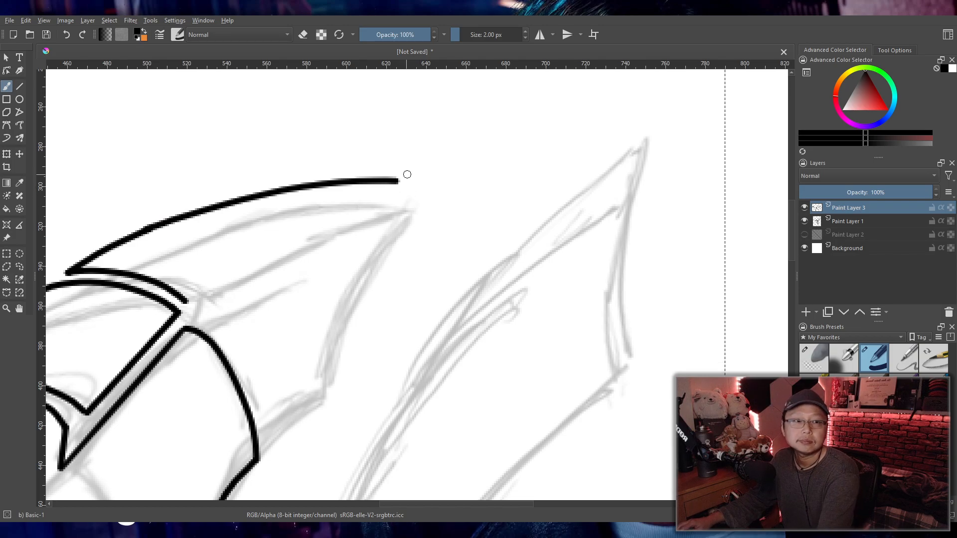
pyautogui.scroll(-4, 400, 207)
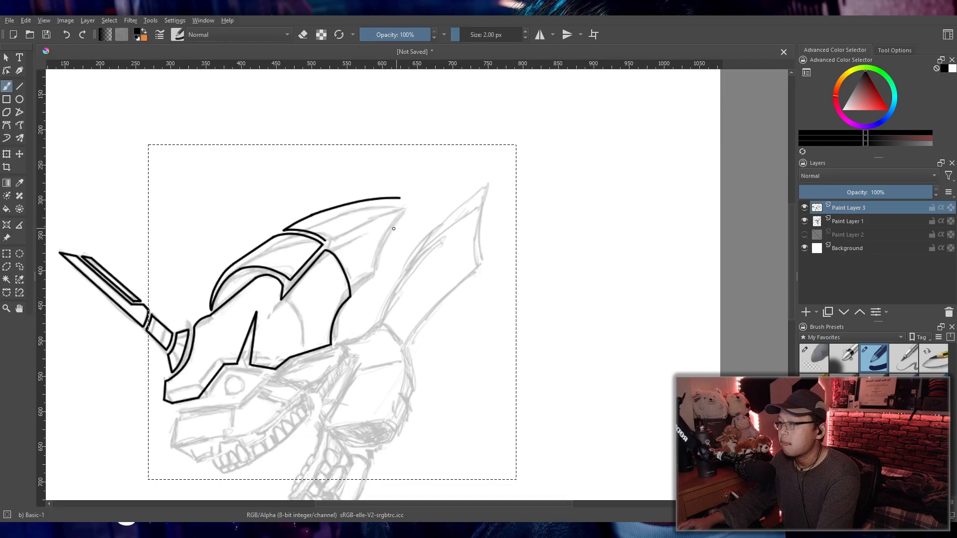
pyautogui.scroll(5, 384, 225)
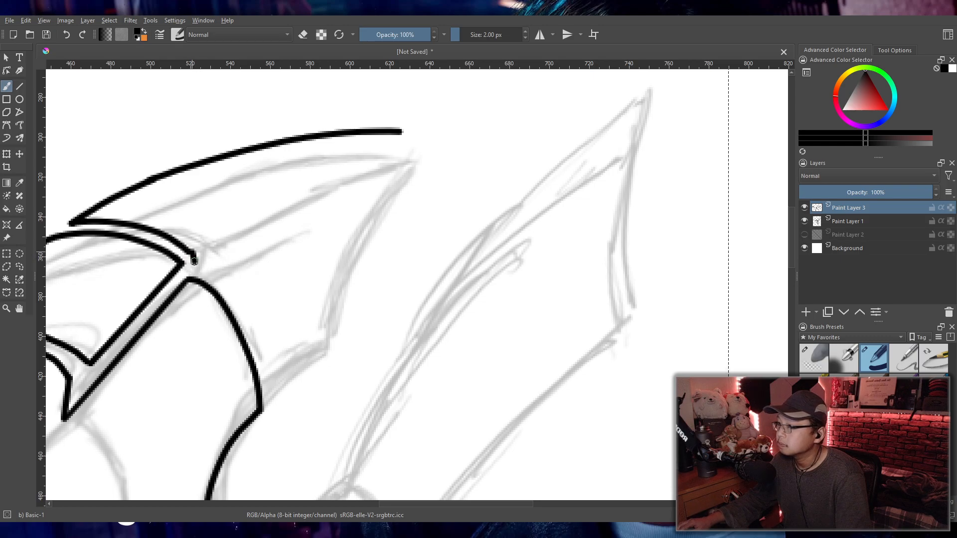
# - Try several freehand continuations of the fin's inner curve past the crest's peak and down its rear, and undo them
pyautogui.moveTo(190, 250)
pyautogui.mouseDown()
pyautogui.moveTo(193, 273)
pyautogui.moveTo(278, 330)
pyautogui.mouseUp()
pyautogui.hotkey('ctrl', 'z')
pyautogui.hotkey('ctrl', 'z')
pyautogui.moveTo(194, 270); pyautogui.dragTo(285, 370)
pyautogui.hotkey('ctrl', 'z')
pyautogui.hotkey('ctrl', 'z')
pyautogui.moveTo(189, 251)
pyautogui.mouseDown()
pyautogui.moveTo(195, 272)
pyautogui.moveTo(247, 297)
pyautogui.mouseUp()
pyautogui.hotkey('ctrl', 'z')
pyautogui.hotkey('ctrl', 'z')
pyautogui.hotkey('ctrl', 'z')
# - Ink the fin's inner edge freehand down along the crest's rear curve, leaving a narrow parallel gap
pyautogui.moveTo(196, 269); pyautogui.dragTo(276, 398)
pyautogui.hotkey('ctrl', 'z')
pyautogui.moveTo(196, 269); pyautogui.dragTo(279, 380)
pyautogui.hotkey('ctrl', 'z')
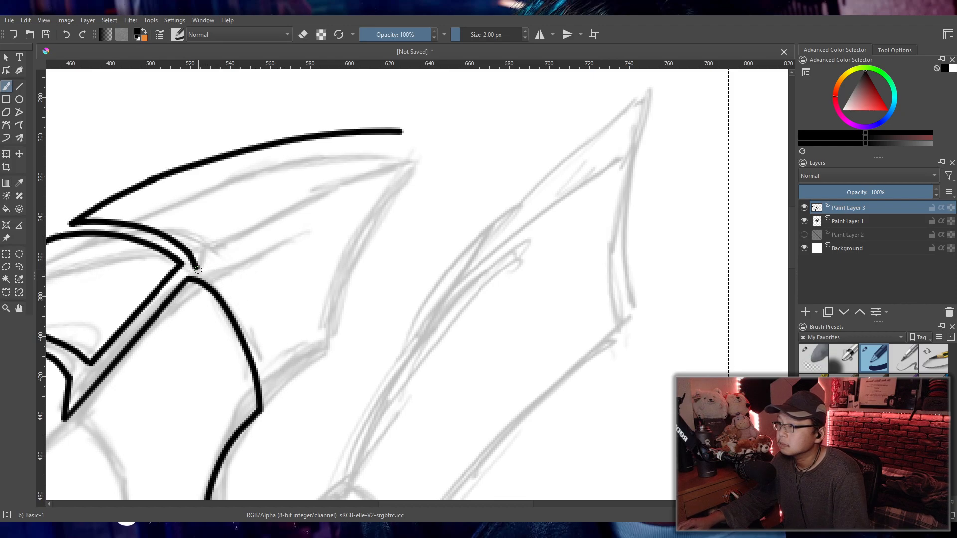
pyautogui.moveTo(196, 269); pyautogui.dragTo(273, 388)
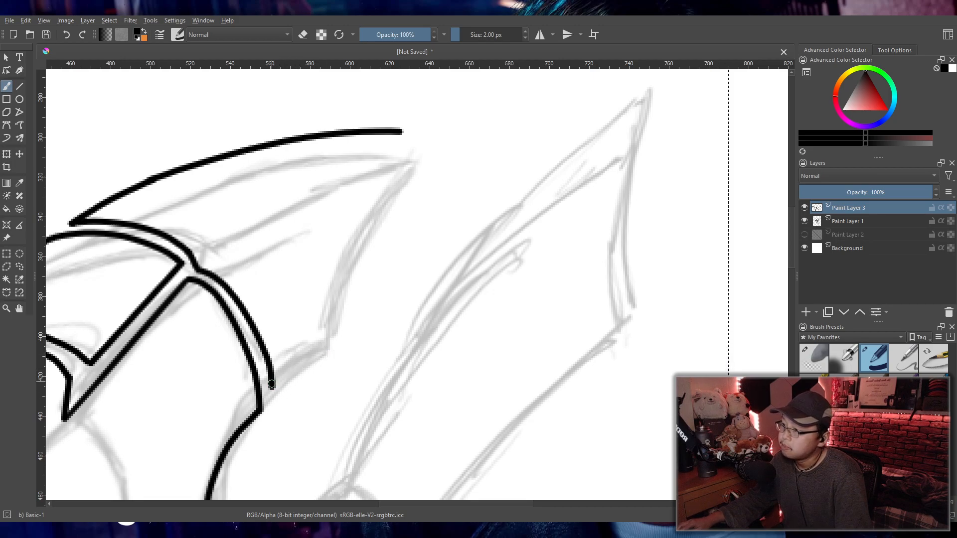
# - Ink the fin's short, slightly curved lower edge from the inner edge's end up to the sketched rear corner, redoing unsatisfactory strokes
pyautogui.moveTo(273, 395); pyautogui.dragTo(321, 355)
pyautogui.hotkey('ctrl', 'z')
pyautogui.hotkey('ctrl', 'z')
pyautogui.moveTo(272, 396); pyautogui.dragTo(329, 351)
pyautogui.hotkey('ctrl', 'z')
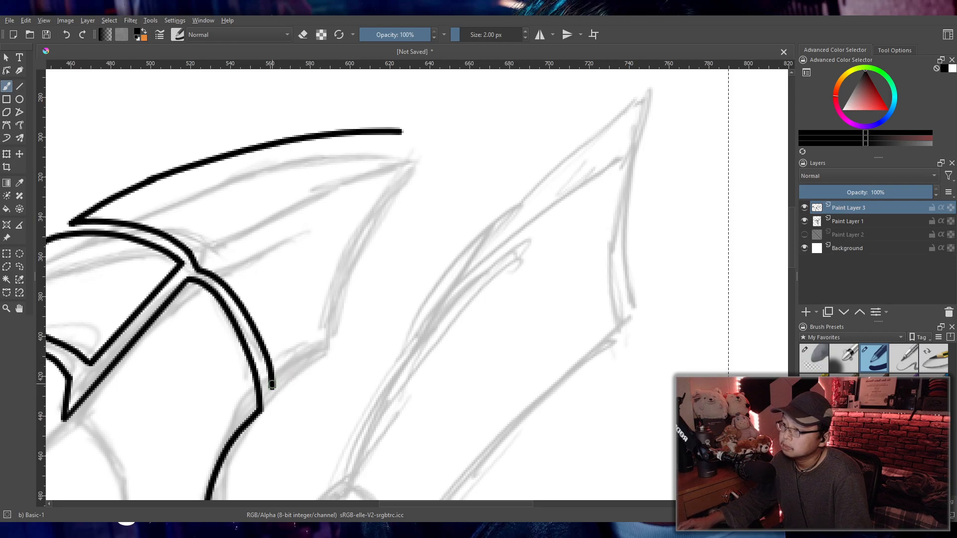
pyautogui.moveTo(282, 389); pyautogui.dragTo(330, 348)
pyautogui.hotkey('ctrl', 'z')
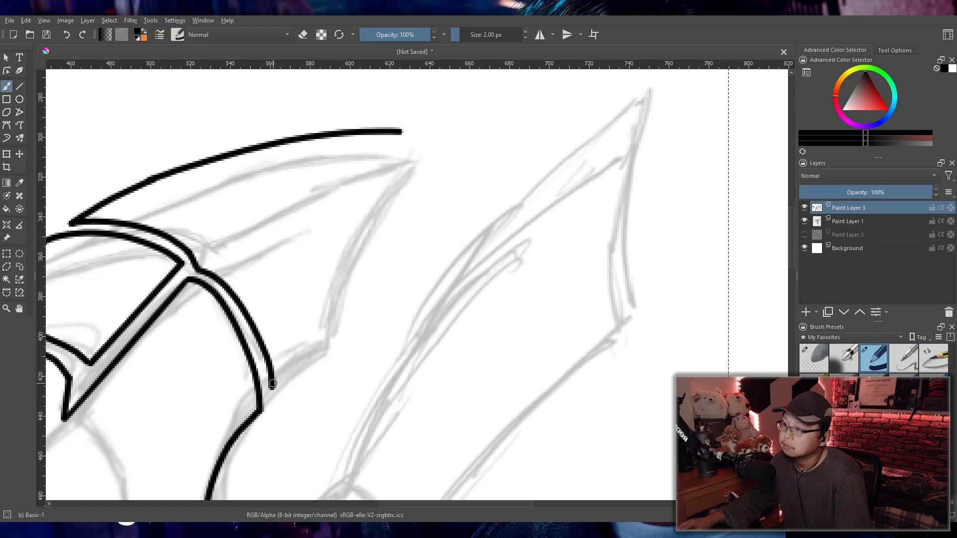
pyautogui.moveTo(274, 402); pyautogui.dragTo(327, 349)
pyautogui.hotkey('ctrl', 'z')
pyautogui.moveTo(273, 400)
pyautogui.mouseDown()
pyautogui.moveTo(327, 349)
pyautogui.moveTo(332, 355)
pyautogui.mouseUp()
pyautogui.hotkey('ctrl', 'z')
pyautogui.hotkey('ctrl', 'z')
pyautogui.moveTo(274, 400)
pyautogui.mouseDown()
pyautogui.moveTo(342, 336)
pyautogui.moveTo(458, 129)
pyautogui.mouseUp()
# - Ink the fin's rear edge as a concave freehand curve from the lower corner to just beyond the sketched tip, redoing unsatisfactory strokes
pyautogui.hotkey('ctrl', 'z')
pyautogui.moveTo(328, 345); pyautogui.dragTo(463, 139)
pyautogui.hotkey('ctrl', 'z')
pyautogui.moveTo(329, 349)
pyautogui.mouseDown()
pyautogui.moveTo(399, 199)
pyautogui.moveTo(472, 121)
pyautogui.mouseUp()
pyautogui.hotkey('ctrl', 'z')
pyautogui.moveTo(328, 349); pyautogui.dragTo(457, 148)
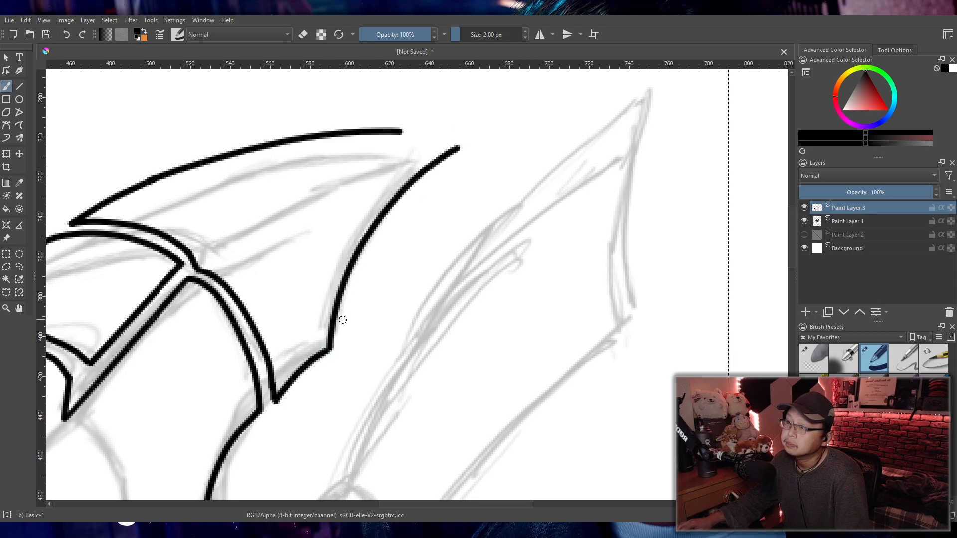
pyautogui.hotkey('ctrl', 'z')
pyautogui.moveTo(328, 351); pyautogui.dragTo(467, 130)
pyautogui.hotkey('ctrl', 'z')
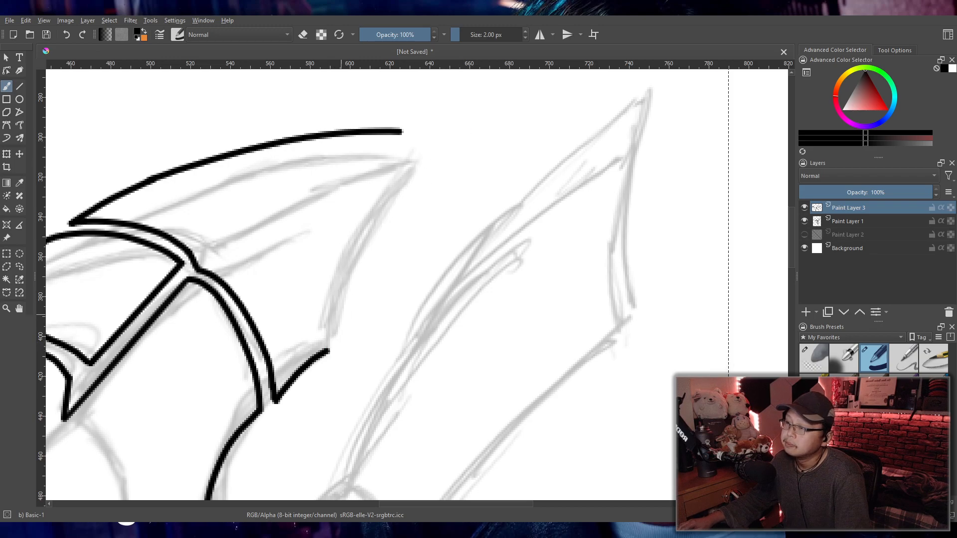
pyautogui.moveTo(327, 351)
pyautogui.mouseDown()
pyautogui.moveTo(365, 248)
pyautogui.moveTo(469, 146)
pyautogui.mouseUp()
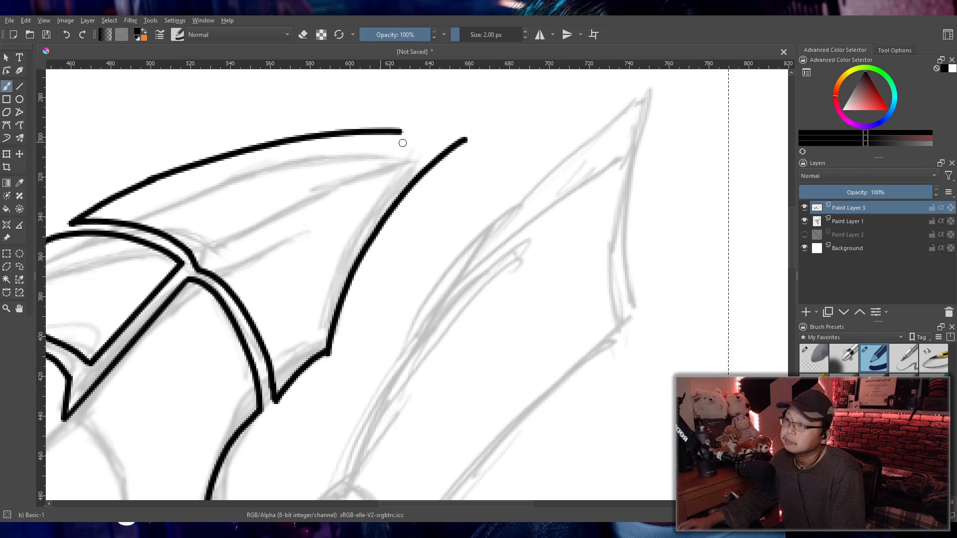
# - Close the fin's tip with a short freehand stroke joining the top edge's end to the rear edge's end
pyautogui.moveTo(394, 135); pyautogui.dragTo(466, 140)
pyautogui.hotkey('ctrl', 'z')
pyautogui.moveTo(398, 132); pyautogui.dragTo(467, 140)
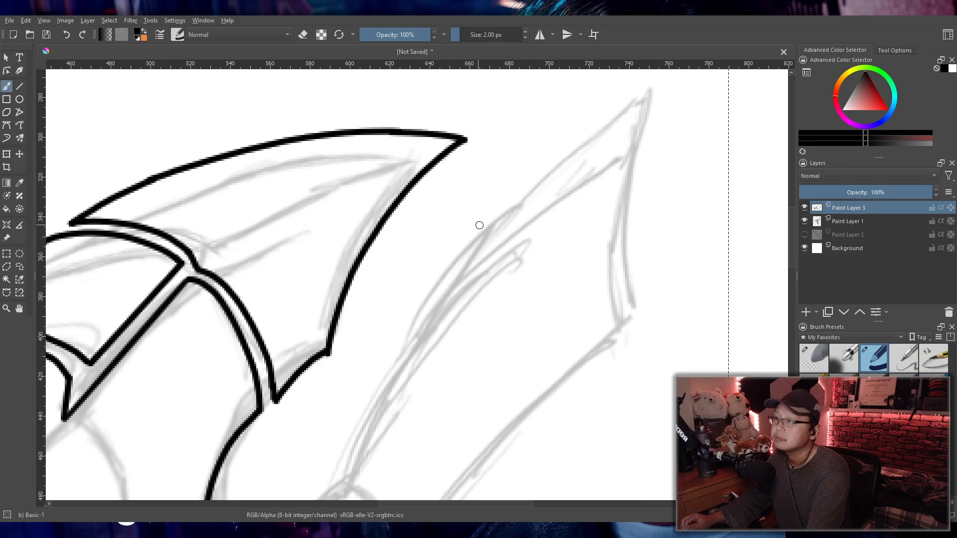
# - Replace the current selection with a larger rectangular one enclosing the horn, the fin and nearly all of the sketch
pyautogui.scroll(-6, 476, 222)
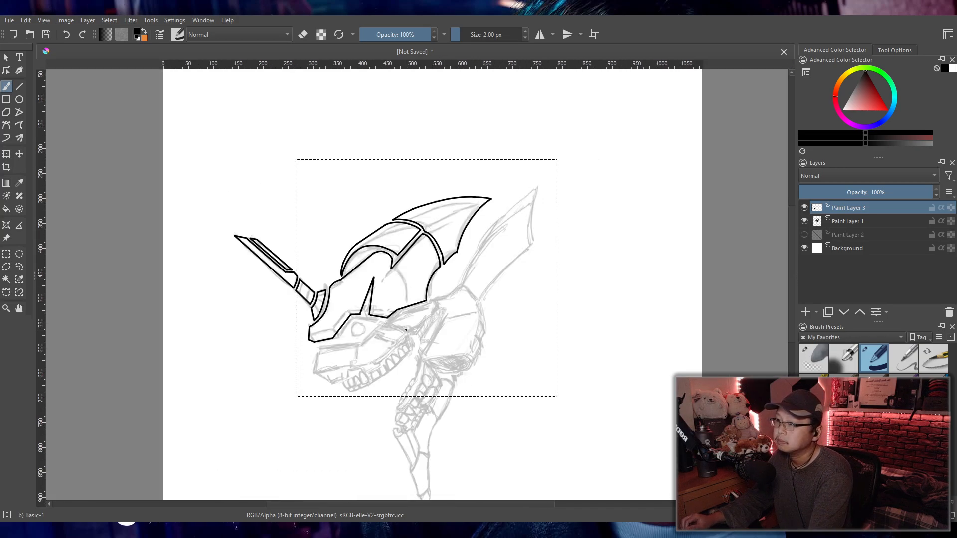
pyautogui.scroll(3, 404, 330)
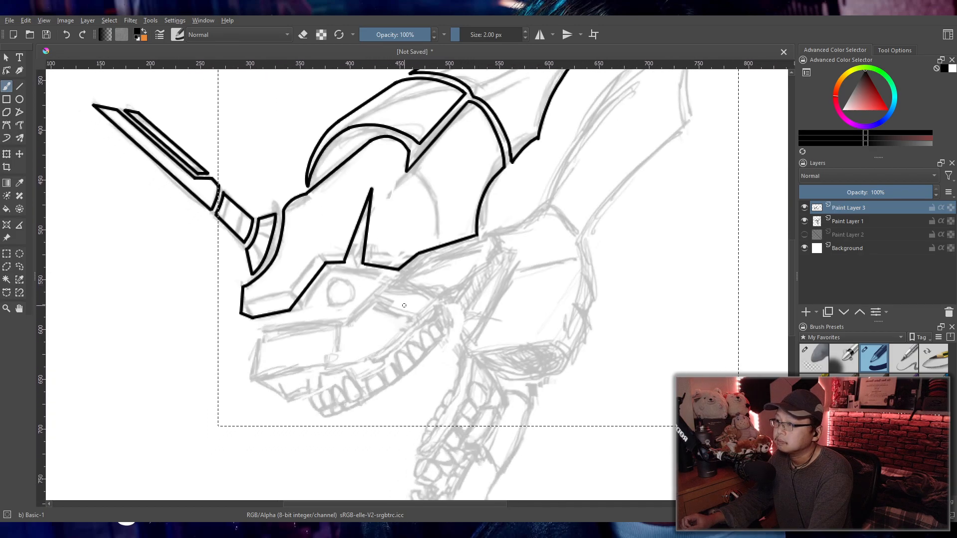
pyautogui.scroll(-3, 404, 305)
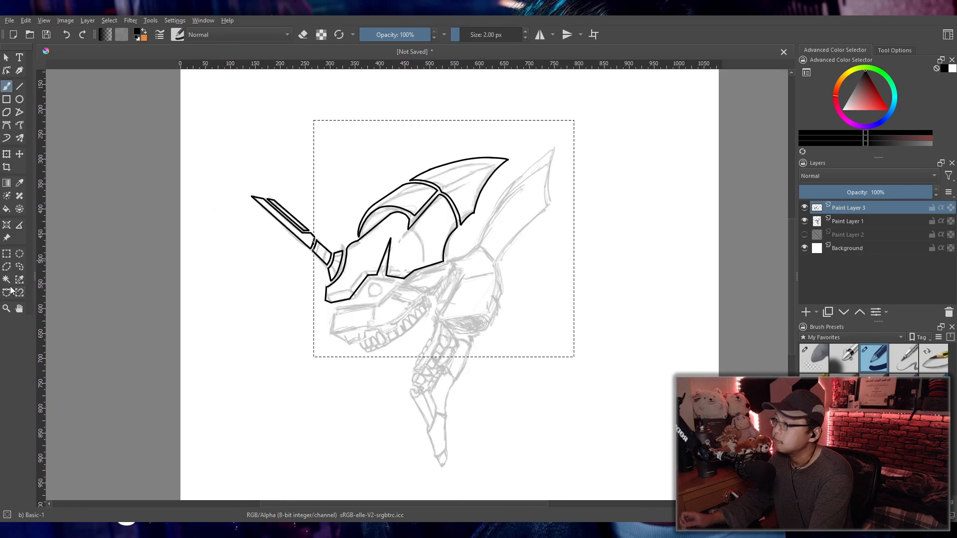
pyautogui.click(6, 253)
pyautogui.moveTo(278, 145); pyautogui.dragTo(619, 451)
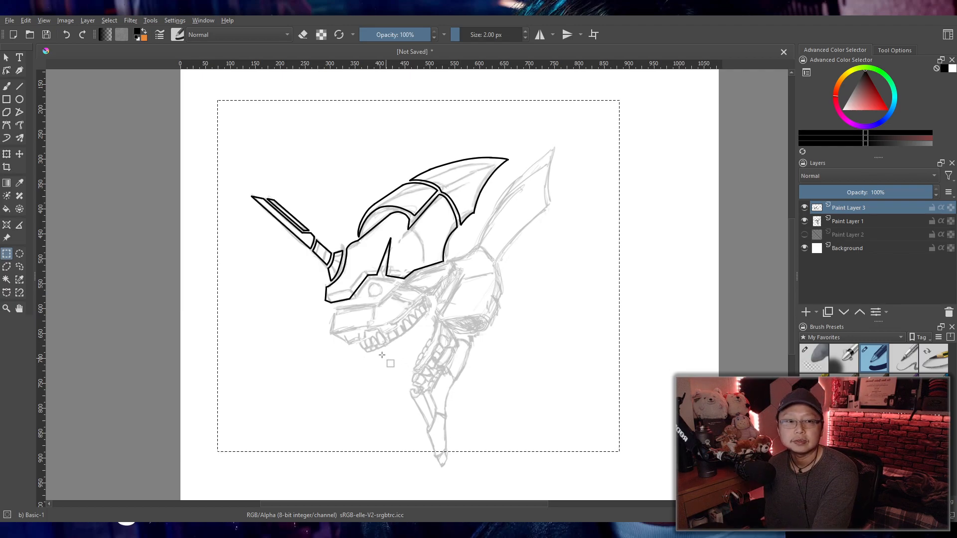
# - Ink the snout's front edge as a straight, slightly slanted line below the helmet's front corner, using the Line tool
pyautogui.scroll(3, 382, 355)
pyautogui.moveTo(231, 229); pyautogui.dragTo(395, 337)
pyautogui.scroll(1, 476, 366)
pyautogui.moveTo(476, 367); pyautogui.dragTo(375, 326)
pyautogui.scroll(1, 502, 347)
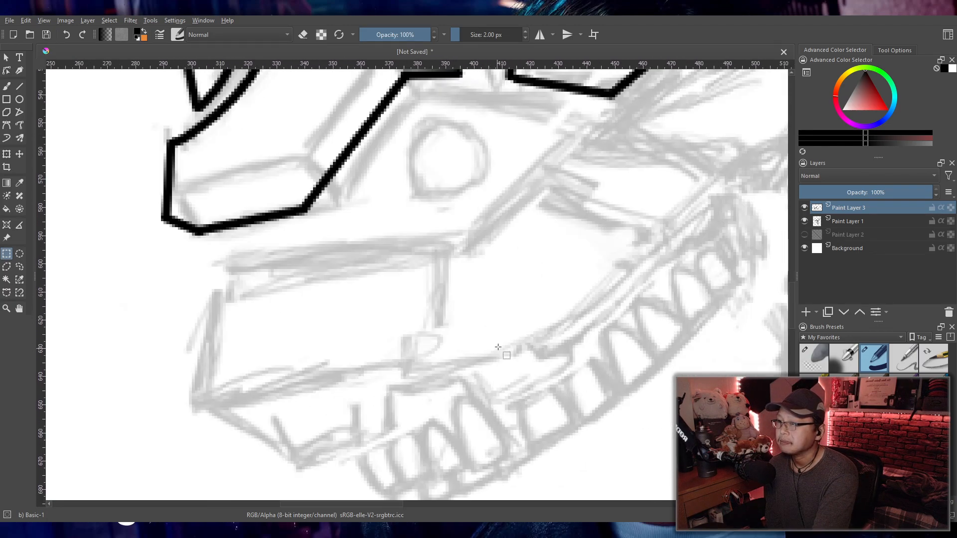
pyautogui.moveTo(502, 348); pyautogui.dragTo(438, 330)
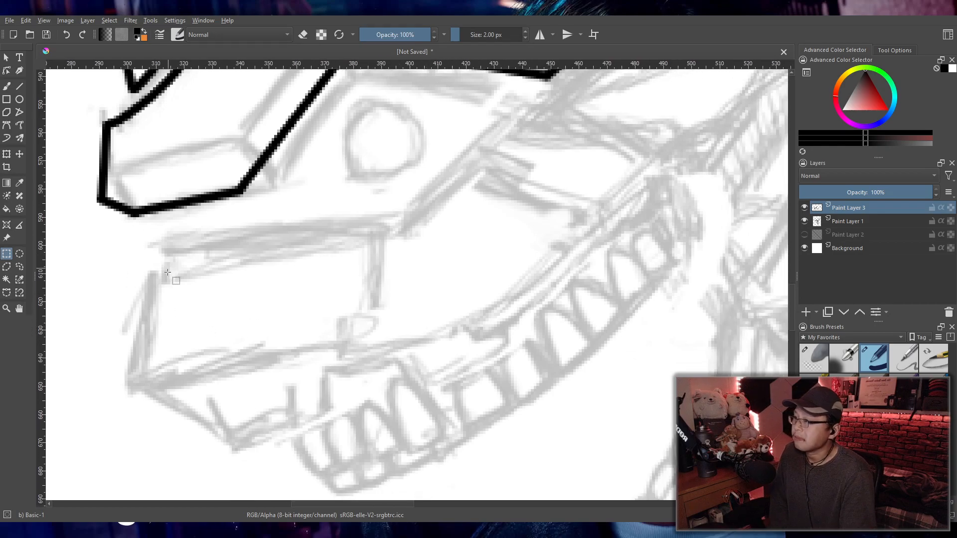
pyautogui.scroll(-3, 205, 254)
pyautogui.moveTo(239, 262); pyautogui.dragTo(292, 282)
pyautogui.scroll(2, 311, 302)
pyautogui.scroll(-3, 302, 280)
pyautogui.scroll(5, 321, 281)
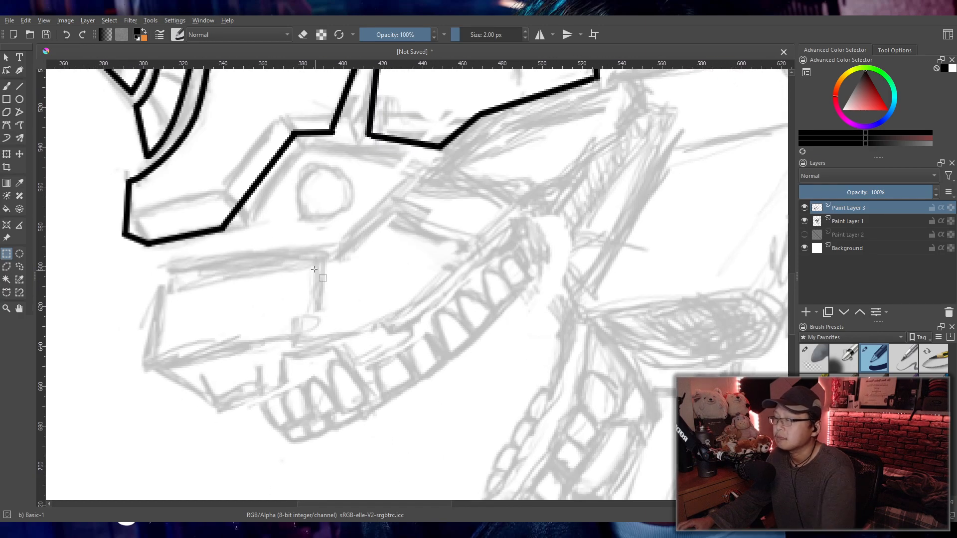
pyautogui.press('v')
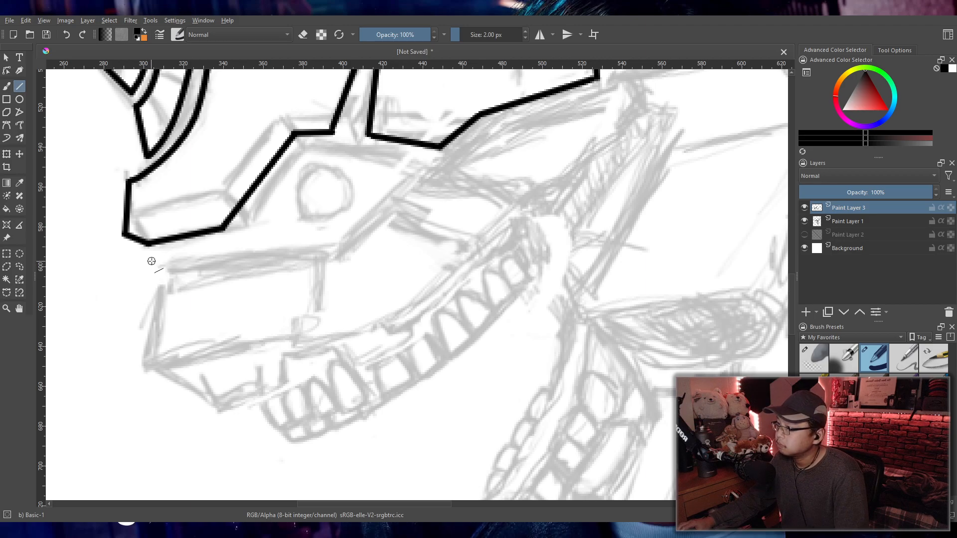
pyautogui.moveTo(153, 260); pyautogui.dragTo(138, 356)
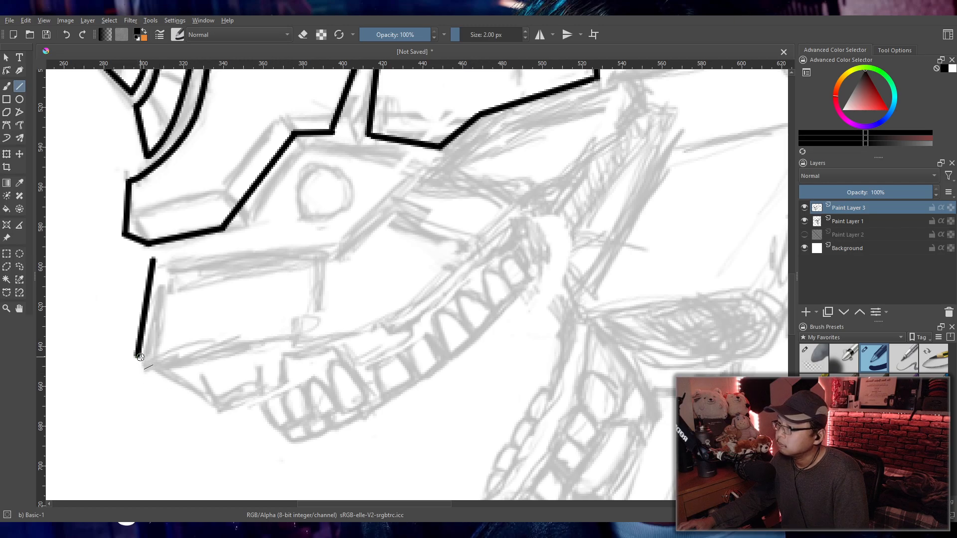
# - Ink a straight line from the front edge's lower end down to the sketched lip's bottom corner, redoing it until the ends meet
pyautogui.moveTo(137, 360); pyautogui.dragTo(236, 400)
pyautogui.hotkey('ctrl', 'z')
pyautogui.moveTo(137, 360); pyautogui.dragTo(238, 404)
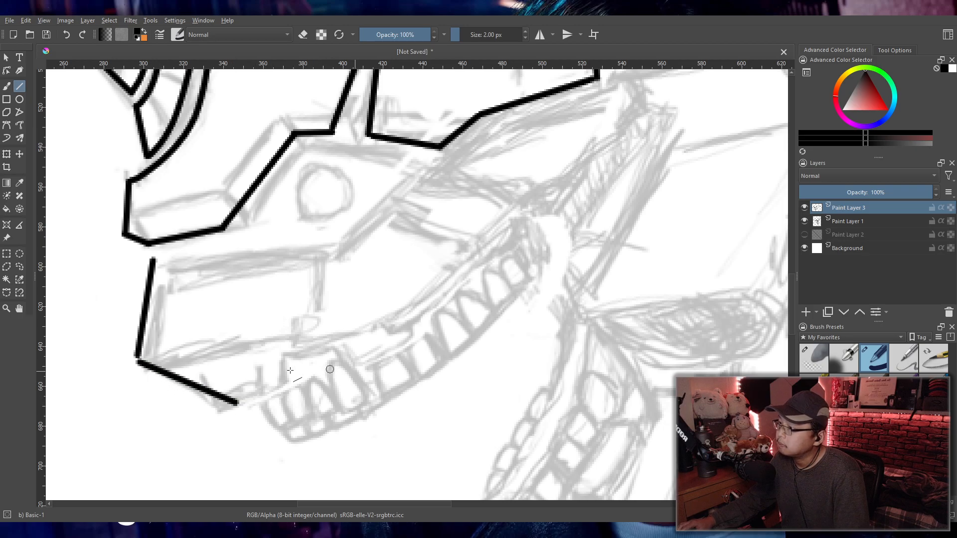
pyautogui.hotkey('ctrl', 'z')
pyautogui.moveTo(136, 356); pyautogui.dragTo(242, 400)
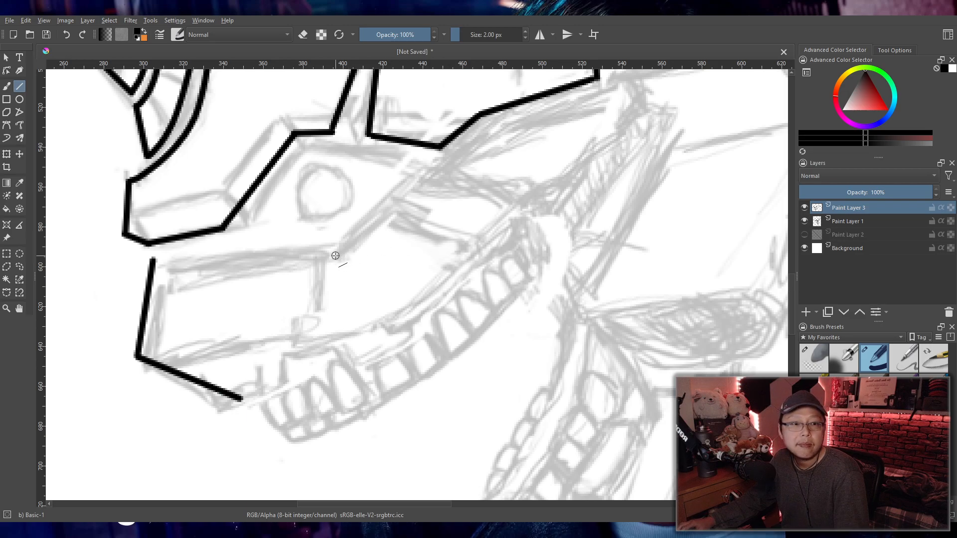
# - Ink the snout's straight top edge from the front edge's upper end and a narrow V-shaped notch at its rear
pyautogui.moveTo(154, 260); pyautogui.dragTo(299, 236)
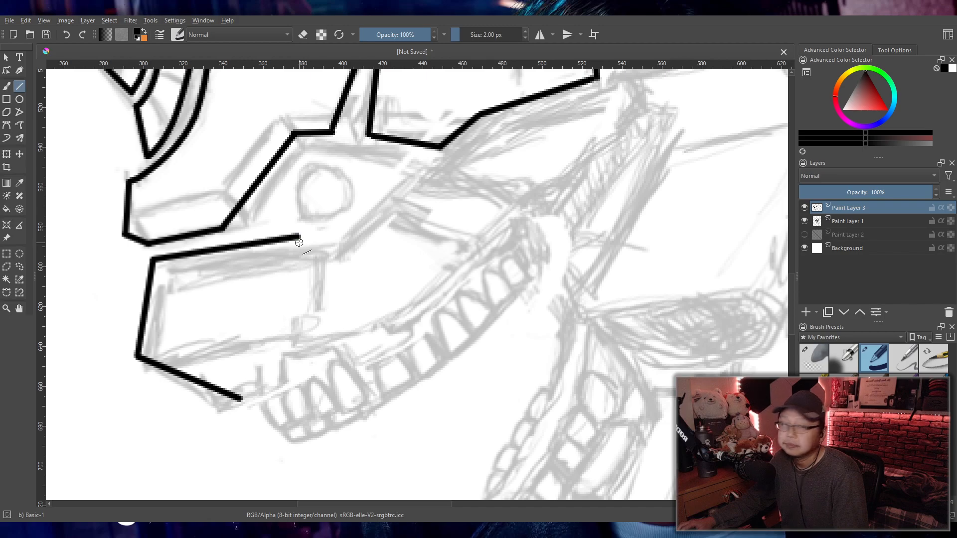
pyautogui.moveTo(300, 240)
pyautogui.mouseDown()
pyautogui.moveTo(300, 331)
pyautogui.moveTo(351, 234)
pyautogui.moveTo(309, 327)
pyautogui.moveTo(338, 236)
pyautogui.moveTo(347, 237)
pyautogui.mouseUp()
pyautogui.hotkey('ctrl', 'z')
pyautogui.hotkey('ctrl', 'z')
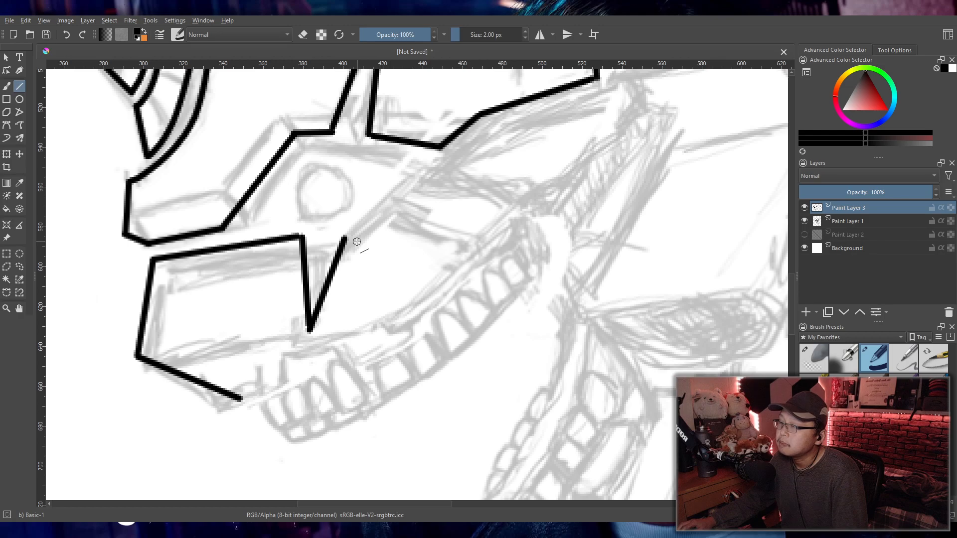
# - Undo and redraw the snout's straight top edge and V-shaped notch, making the notch's front side vertical
pyautogui.scroll(-6, 357, 242)
pyautogui.scroll(5, 369, 285)
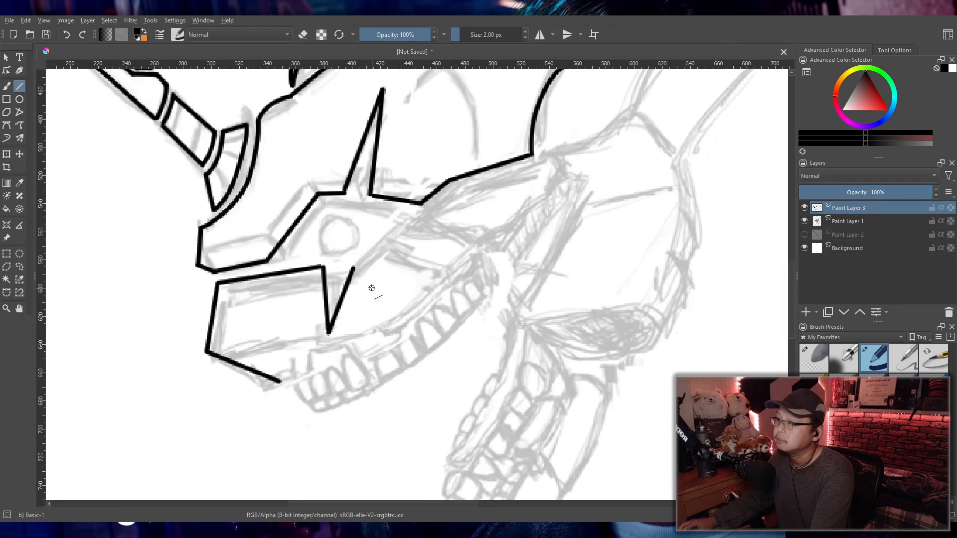
pyautogui.scroll(3, 371, 289)
pyautogui.hotkey('ctrl', 'z')
pyautogui.hotkey('ctrl', 'z')
pyautogui.hotkey('ctrl', 'z')
pyautogui.moveTo(65, 280)
pyautogui.mouseDown()
pyautogui.moveTo(279, 261)
pyautogui.moveTo(282, 247)
pyautogui.moveTo(282, 374)
pyautogui.moveTo(332, 256)
pyautogui.mouseUp()
pyautogui.scroll(-4, 368, 228)
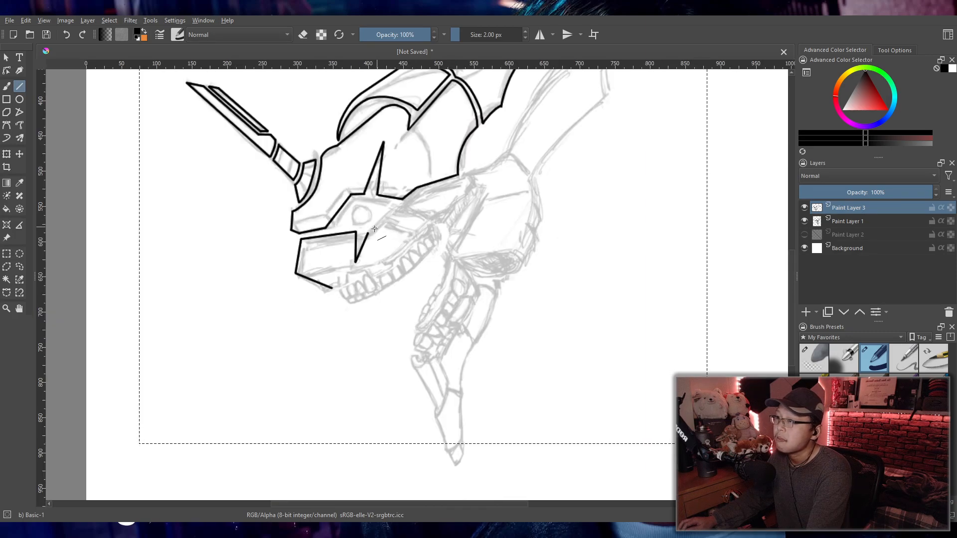
# - Redraw the notch's rear side and ink a straight diagonal from its upper end to just below the helmet's lower edge
pyautogui.scroll(8, 374, 228)
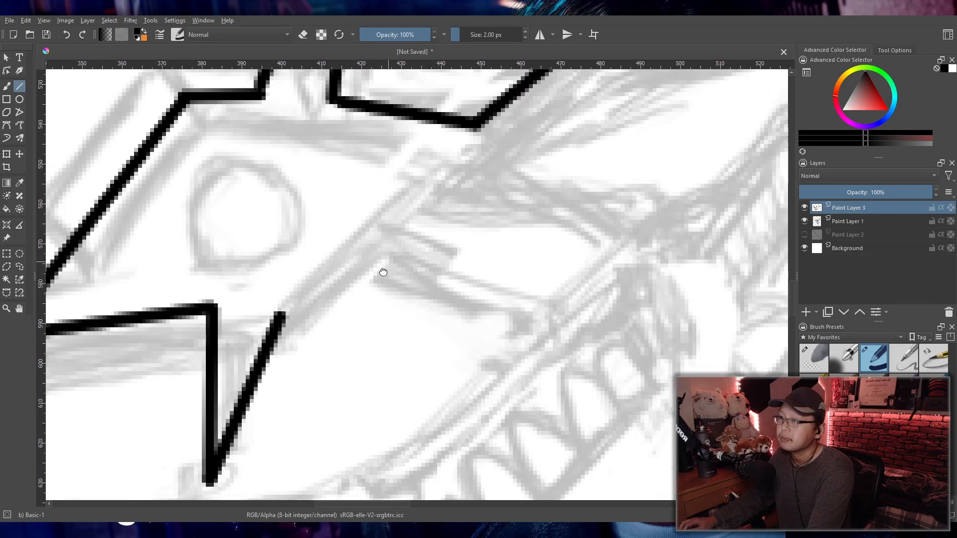
pyautogui.moveTo(387, 267); pyautogui.dragTo(371, 291)
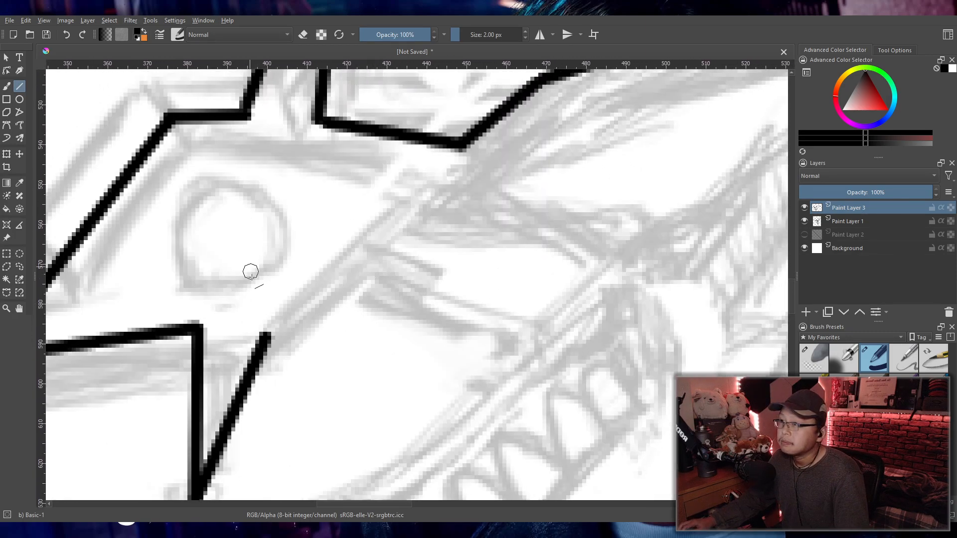
pyautogui.moveTo(483, 224); pyautogui.dragTo(432, 224)
pyautogui.scroll(1, 340, 301)
pyautogui.hotkey('ctrl', 'z')
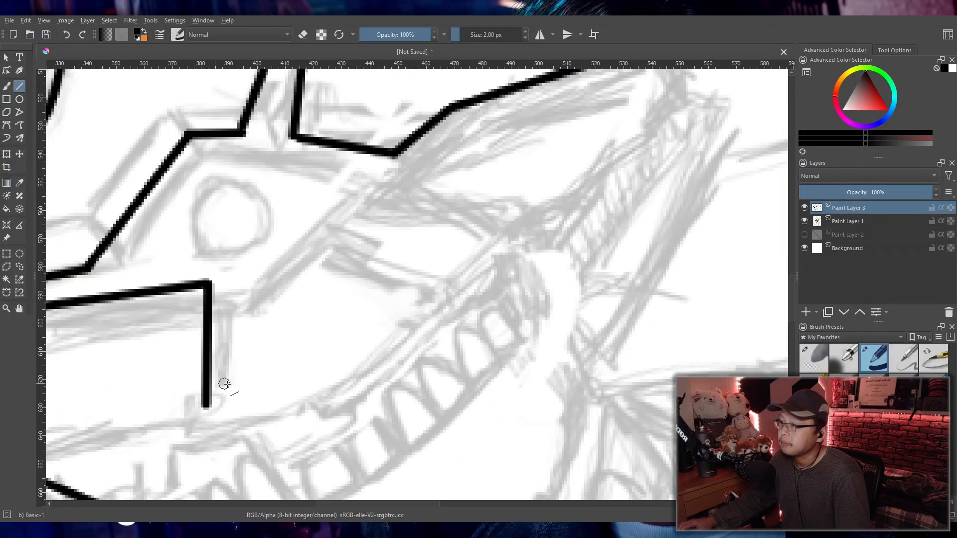
pyautogui.moveTo(211, 405)
pyautogui.mouseDown()
pyautogui.moveTo(277, 284)
pyautogui.moveTo(261, 284)
pyautogui.moveTo(455, 130)
pyautogui.mouseUp()
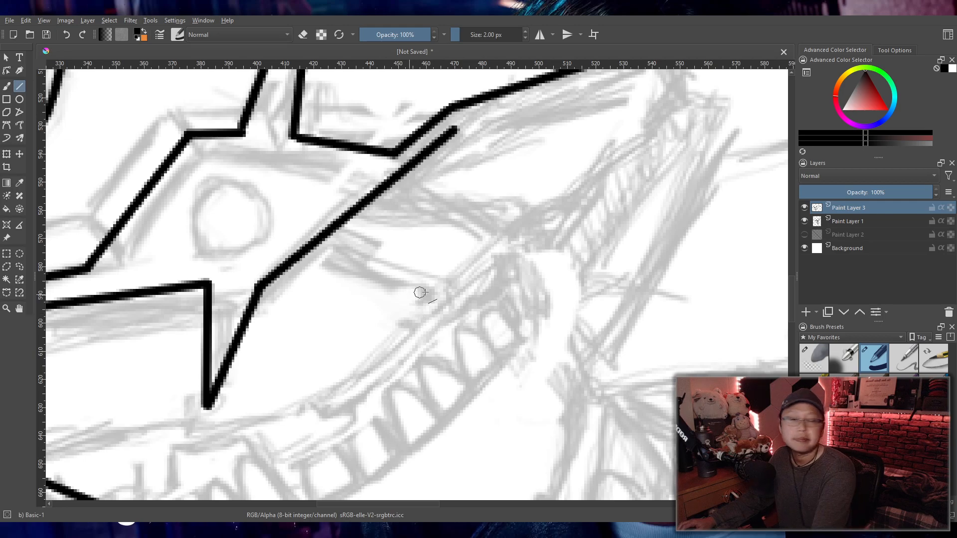
# - Extend the diagonal with a straight line running parallel below the helmet's lower edge and slightly past its rear corner
pyautogui.moveTo(412, 293); pyautogui.dragTo(359, 367)
pyautogui.moveTo(398, 293); pyautogui.dragTo(343, 310)
pyautogui.scroll(-2, 343, 310)
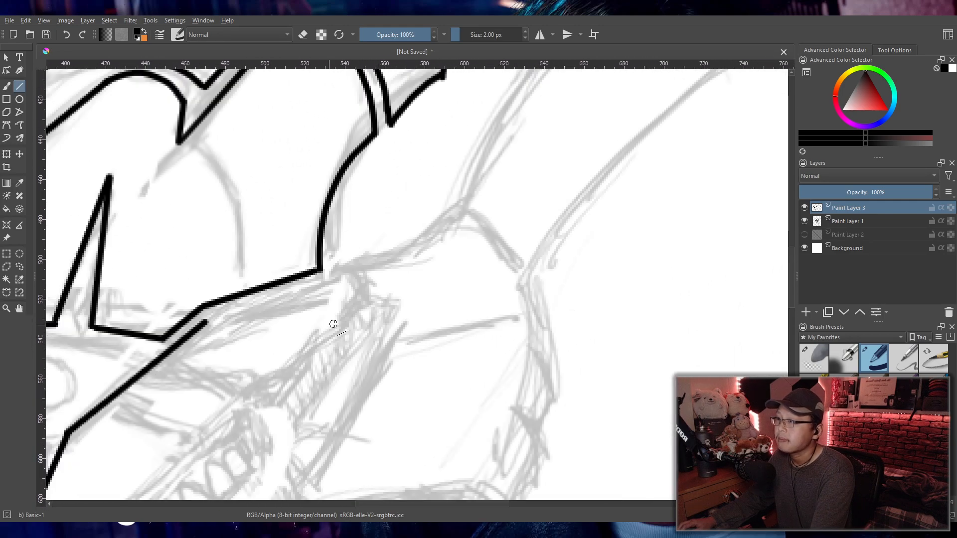
pyautogui.moveTo(208, 320); pyautogui.dragTo(382, 265)
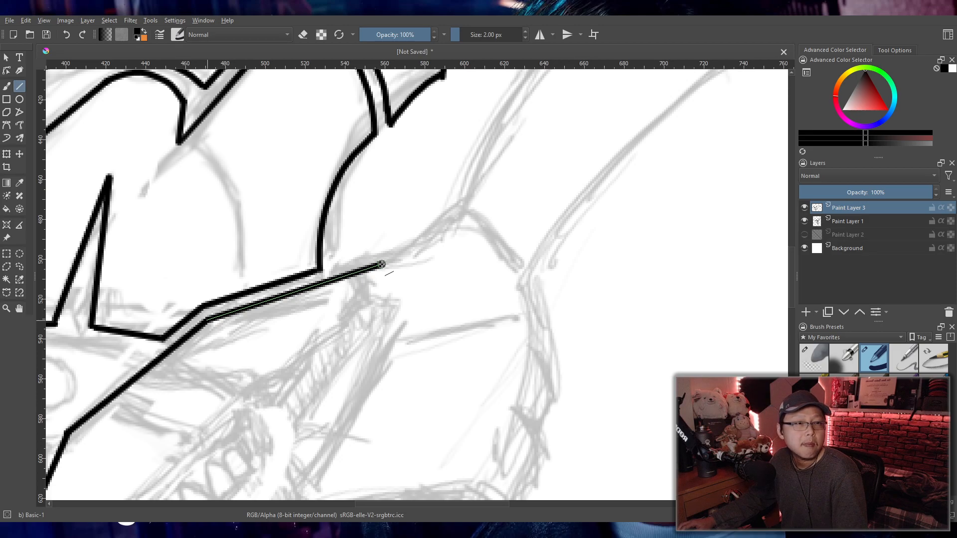
pyautogui.moveTo(381, 265)
pyautogui.mouseDown()
pyautogui.moveTo(230, 320)
pyautogui.moveTo(357, 266)
pyautogui.mouseUp()
pyautogui.press('-')
pyautogui.press('-')
pyautogui.press('-')
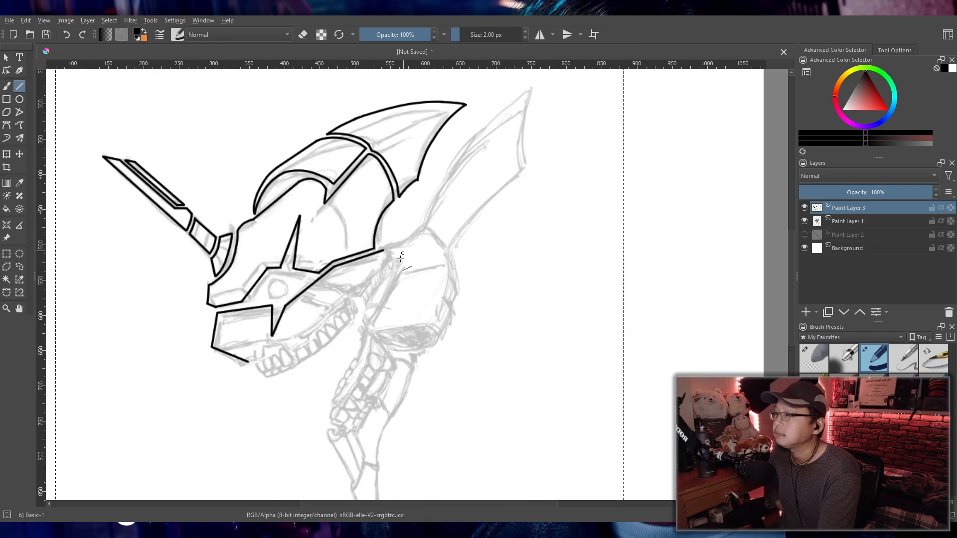
# - Erase the slanted lip line below the snout's front edge with the Eraser Soft brush
pyautogui.scroll(4, 393, 342)
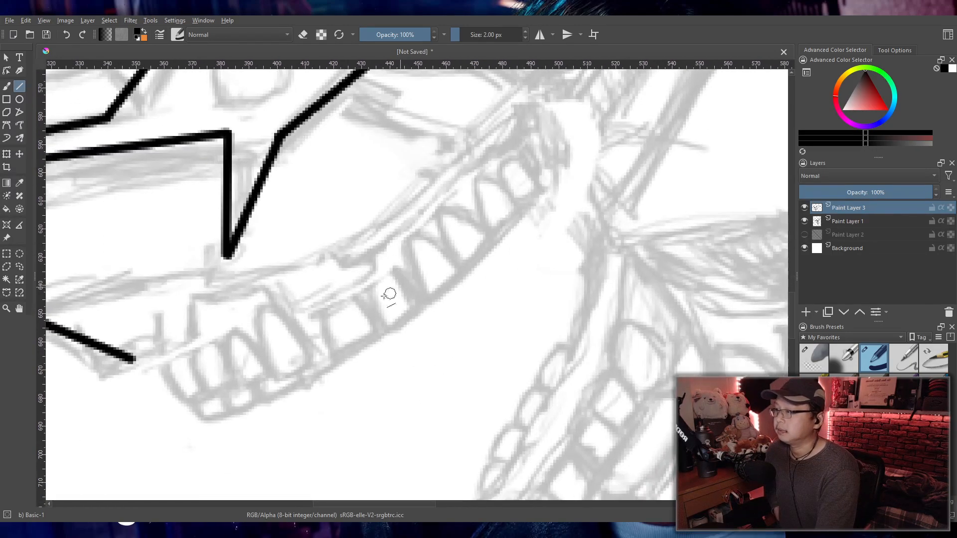
pyautogui.scroll(-2, 369, 309)
pyautogui.scroll(2, 358, 294)
pyautogui.scroll(-1, 358, 293)
pyautogui.scroll(2, 356, 292)
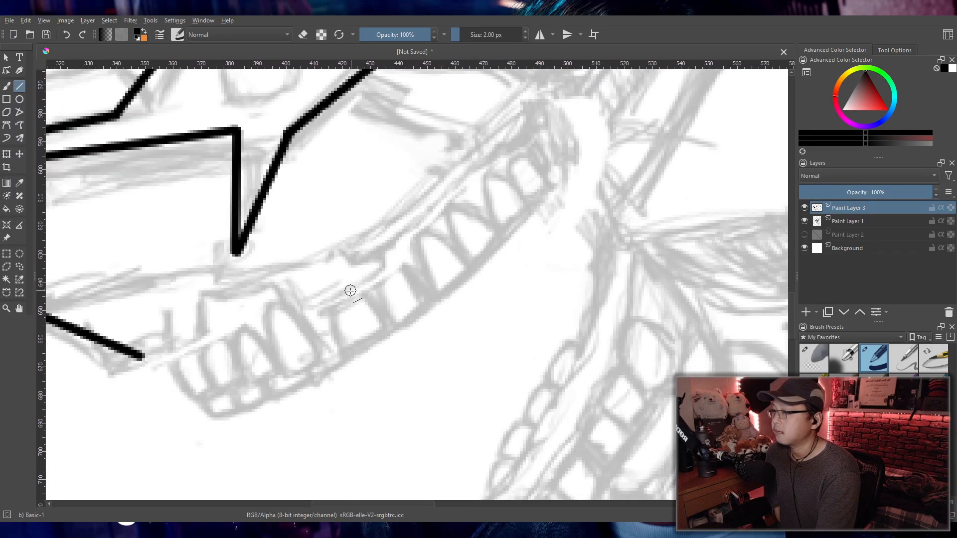
pyautogui.scroll(-3, 355, 290)
pyautogui.scroll(2, 353, 289)
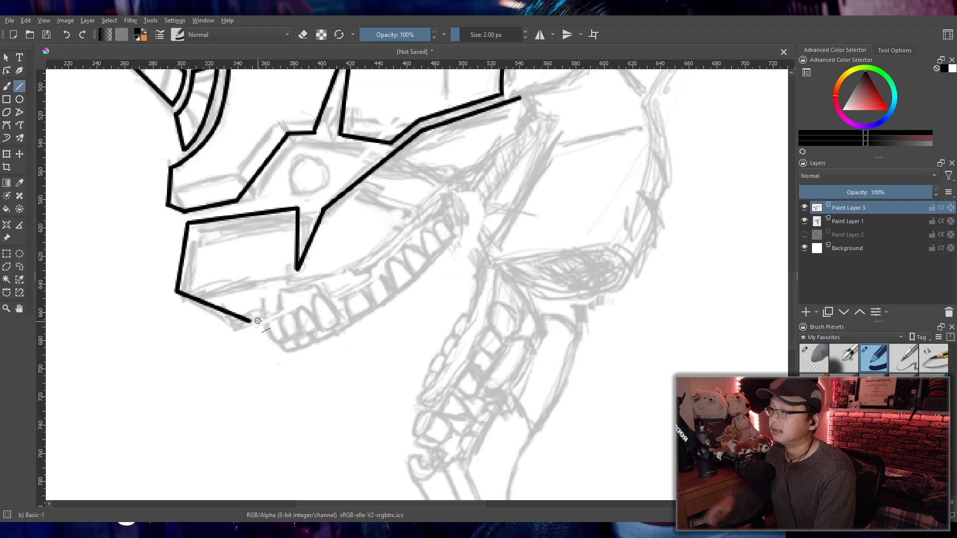
pyautogui.scroll(4, 257, 321)
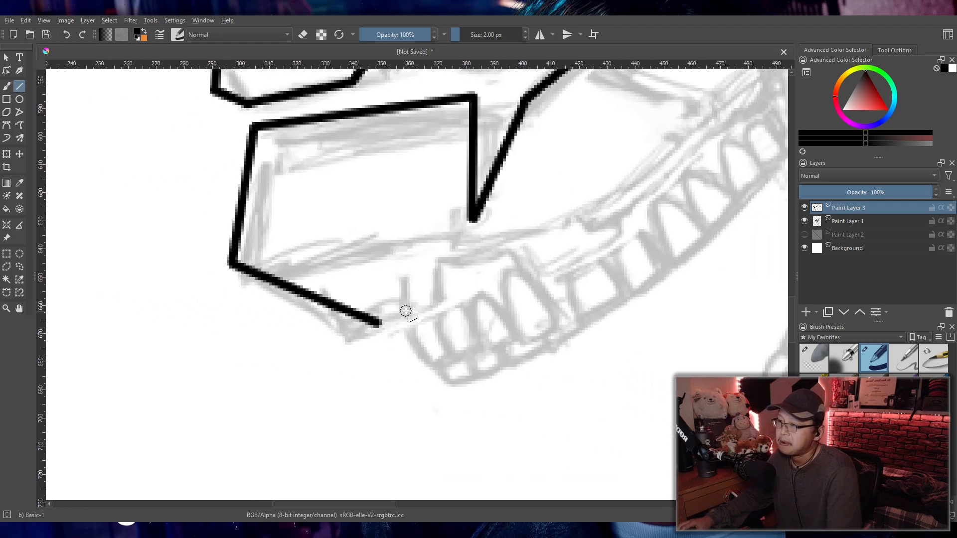
pyautogui.click(817, 359)
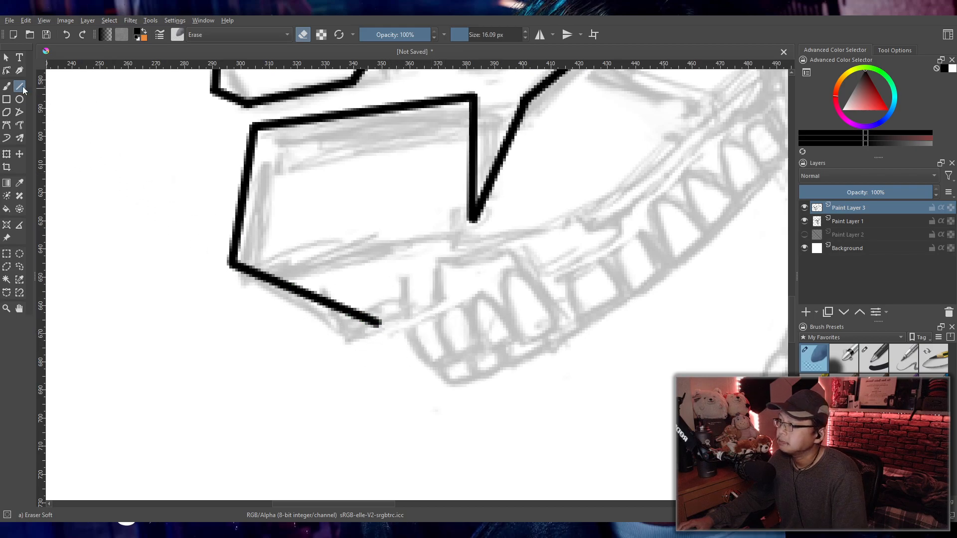
pyautogui.click(7, 87)
pyautogui.moveTo(352, 314)
pyautogui.mouseDown()
pyautogui.moveTo(355, 327)
pyautogui.moveTo(286, 309)
pyautogui.moveTo(254, 278)
pyautogui.moveTo(258, 262)
pyautogui.moveTo(255, 280)
pyautogui.mouseUp()
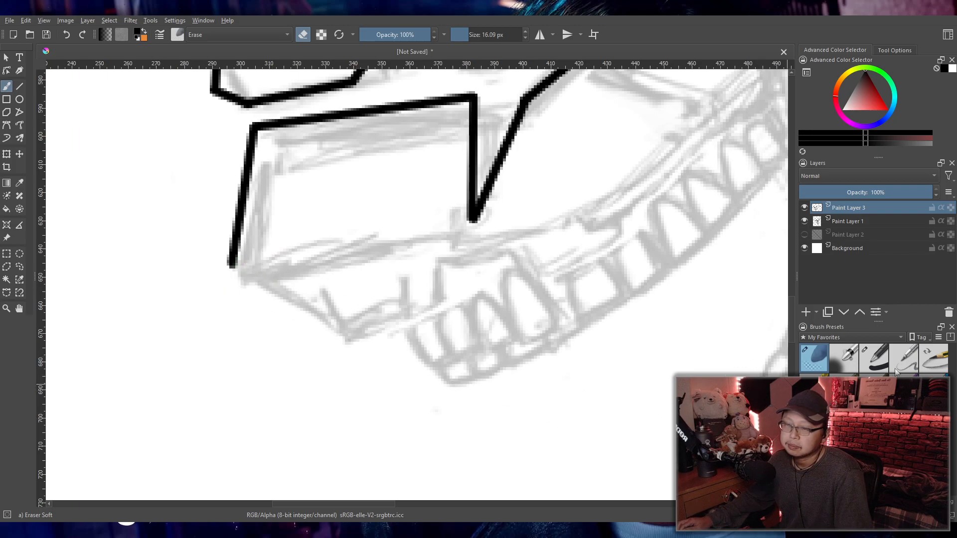
# - Return to the Line tool with the 2 px Basic-1 brush
pyautogui.click(20, 87)
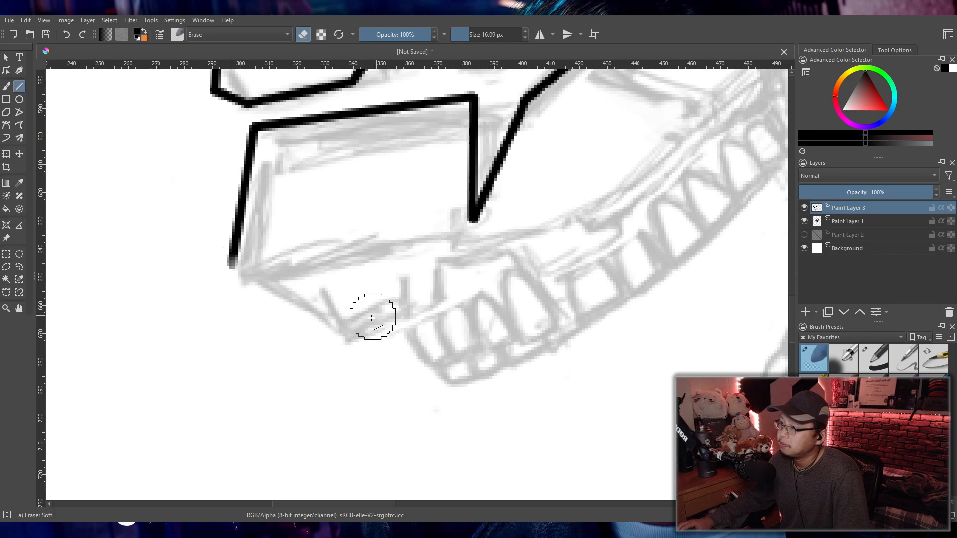
pyautogui.click(845, 358)
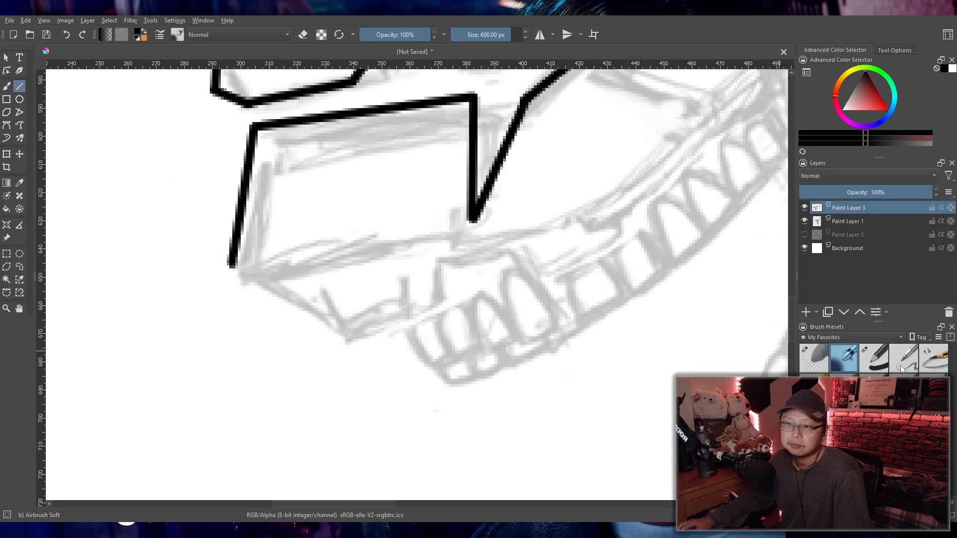
pyautogui.click(874, 358)
# - Try inking the lip's lower outline in straight segments from the front edge to the bottom corner and up toward the front teeth
pyautogui.moveTo(231, 268)
pyautogui.mouseDown()
pyautogui.moveTo(327, 318)
pyautogui.moveTo(307, 300)
pyautogui.moveTo(351, 342)
pyautogui.mouseUp()
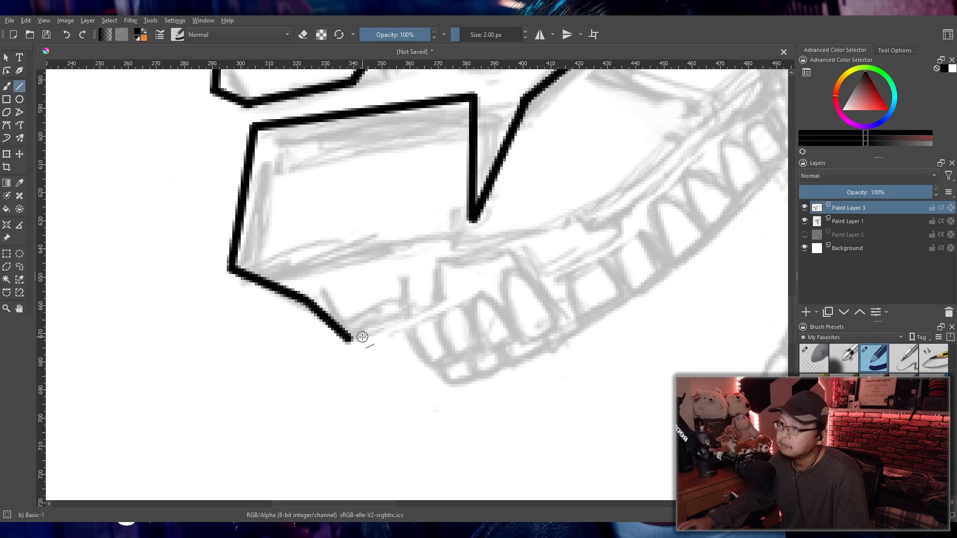
pyautogui.moveTo(352, 341); pyautogui.dragTo(439, 306)
pyautogui.hotkey('ctrl', 'z')
pyautogui.hotkey('ctrl', 'z')
pyautogui.moveTo(308, 301)
pyautogui.mouseDown()
pyautogui.moveTo(364, 325)
pyautogui.moveTo(364, 337)
pyautogui.moveTo(446, 303)
pyautogui.moveTo(443, 259)
pyautogui.mouseUp()
pyautogui.hotkey('ctrl', 'z')
pyautogui.hotkey('ctrl', 'z')
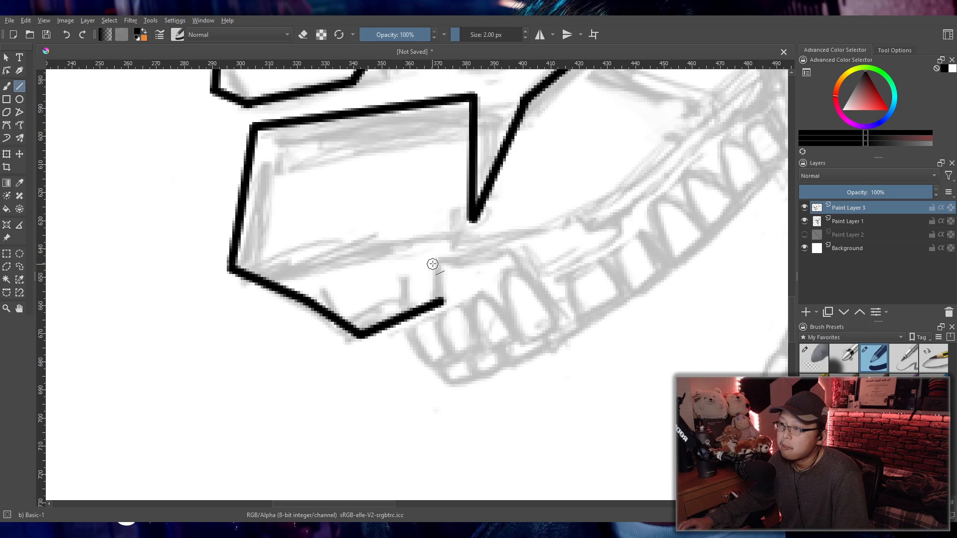
# - Try a short vertical line rising from the rear end of the lip's lower outline, redrawing it at different heights
pyautogui.moveTo(438, 300); pyautogui.dragTo(439, 301)
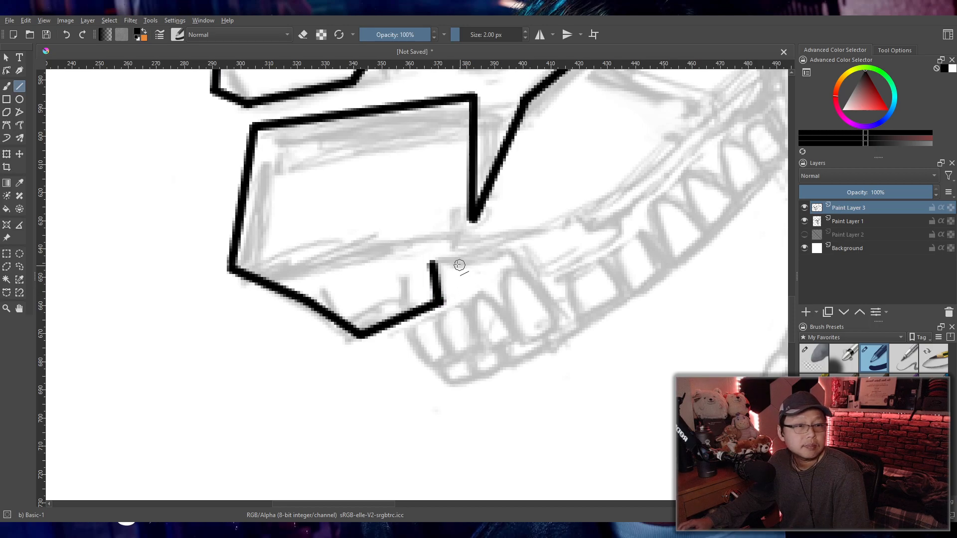
pyautogui.hotkey('ctrl', 'z')
pyautogui.moveTo(439, 248); pyautogui.dragTo(440, 301)
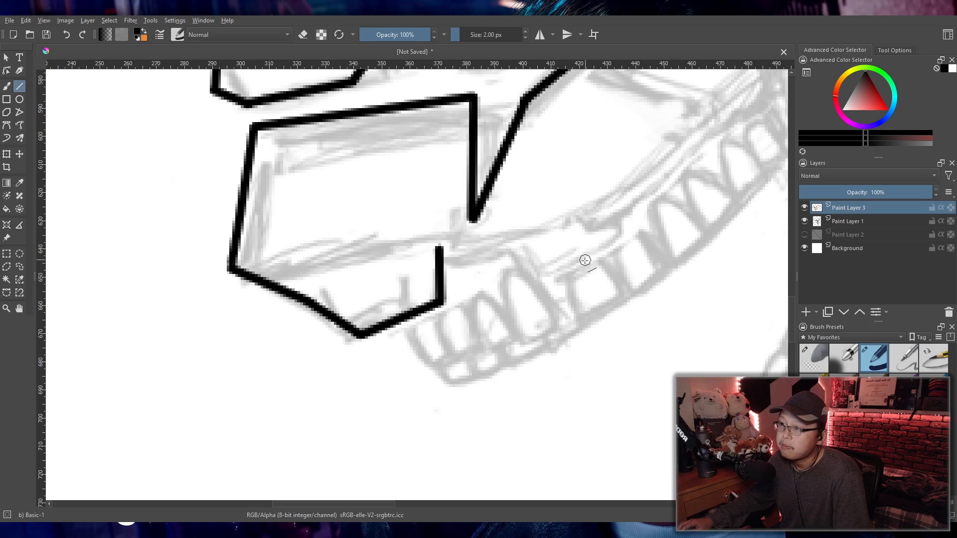
pyautogui.hotkey('ctrl', 'z')
pyautogui.moveTo(441, 298); pyautogui.dragTo(441, 299)
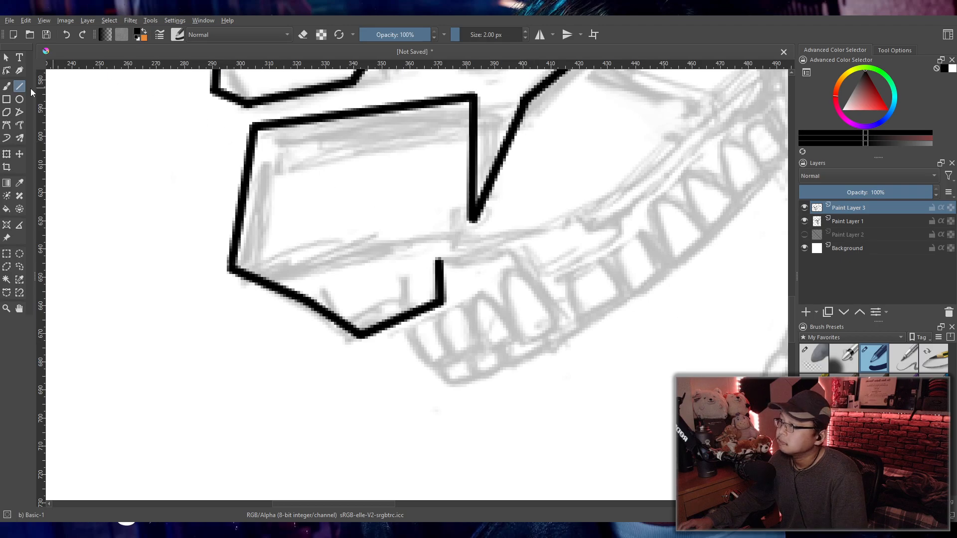
# - Try a freehand gum-line curve above the front teeth, starting from the top of the short vertical line
pyautogui.click(7, 88)
pyautogui.hotkey('ctrl', 'z')
pyautogui.moveTo(440, 259)
pyautogui.mouseDown()
pyautogui.moveTo(520, 243)
pyautogui.moveTo(505, 252)
pyautogui.mouseUp()
pyautogui.hotkey('ctrl', 'z')
pyautogui.hotkey('ctrl', 'z')
pyautogui.moveTo(438, 259); pyautogui.dragTo(519, 244)
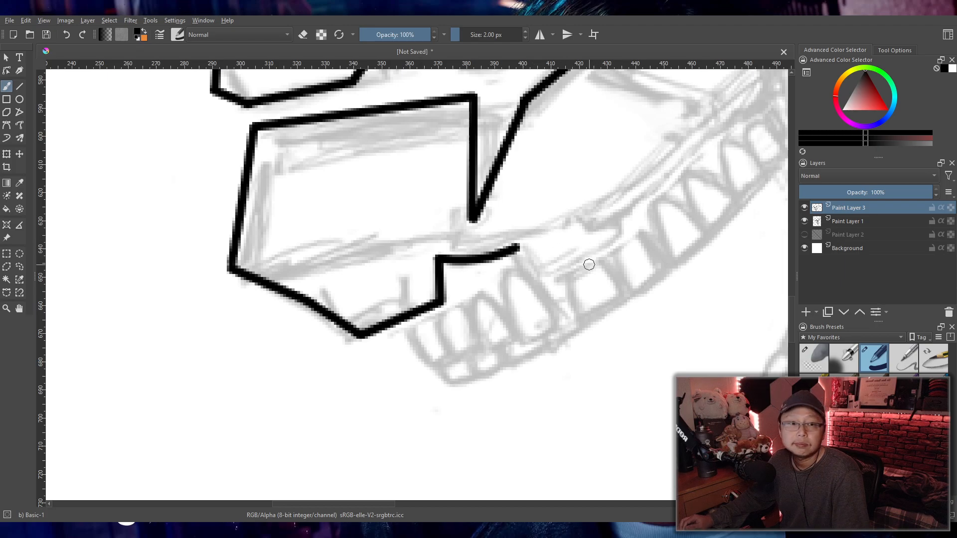
pyautogui.moveTo(509, 247); pyautogui.dragTo(332, 265)
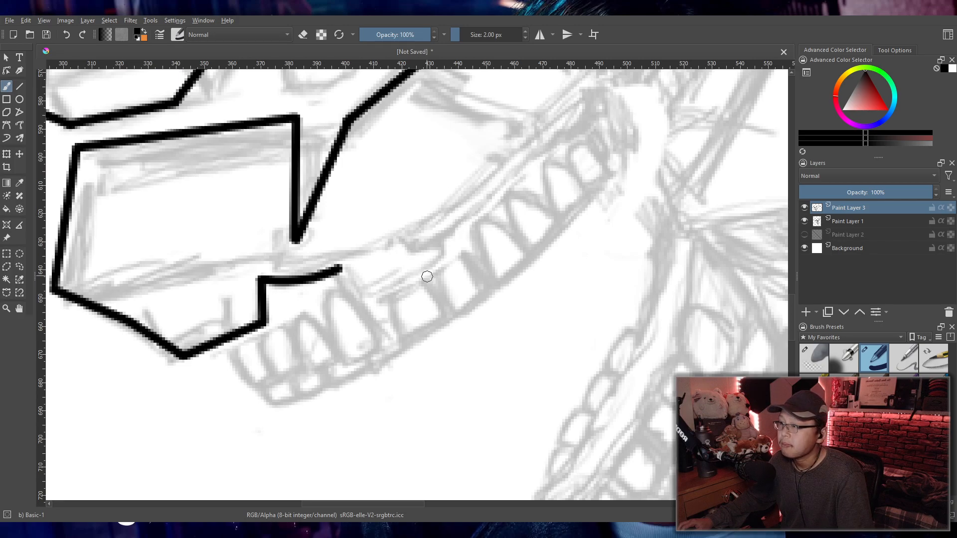
# - Undo the gum curve and the lip outline back to the lower end of the snout's front edge
pyautogui.hotkey('ctrl', 'z')
pyautogui.hotkey('ctrl', 'z')
pyautogui.hotkey('ctrl', 'z')
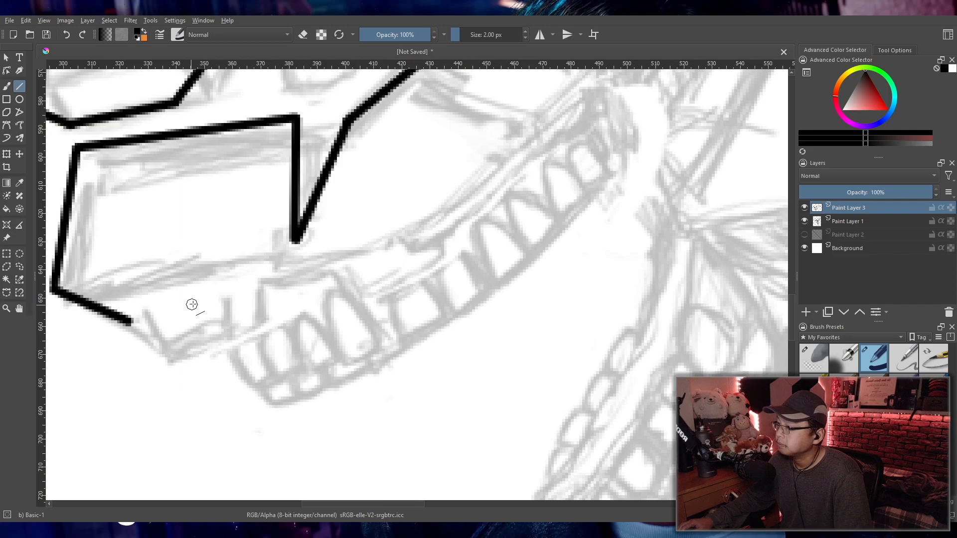
pyautogui.hotkey('ctrl', 'z')
# - Ink the front of the lip as a gently sloping straight segment followed by a steeper one down to the bottom corner
pyautogui.moveTo(53, 288)
pyautogui.mouseDown()
pyautogui.moveTo(162, 310)
pyautogui.moveTo(199, 350)
pyautogui.mouseUp()
pyautogui.scroll(-3, 306, 273)
pyautogui.moveTo(306, 275); pyautogui.dragTo(333, 305)
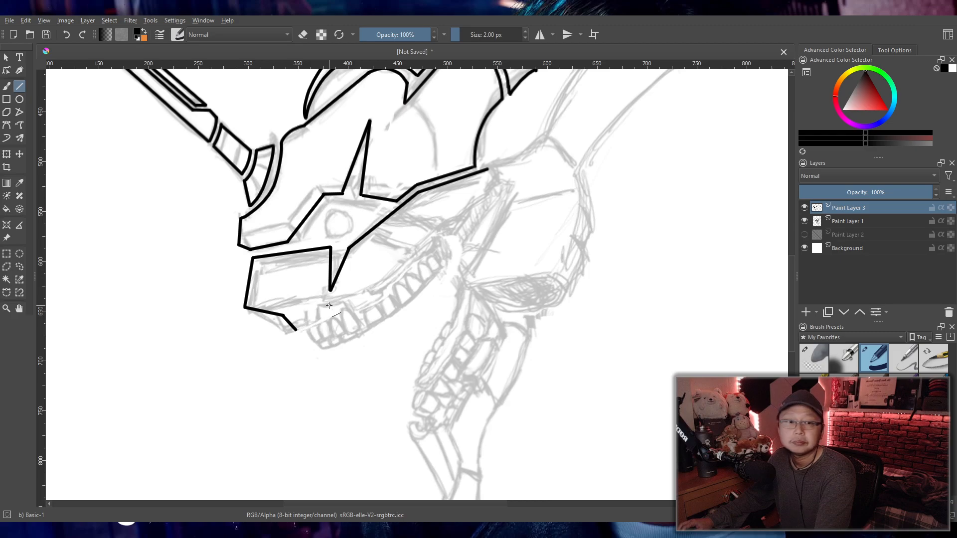
# - Ink the lip's bottom edge rising rearward from the bottom corner, ending in a short, nearly vertical line above the front teeth
pyautogui.scroll(3, 314, 306)
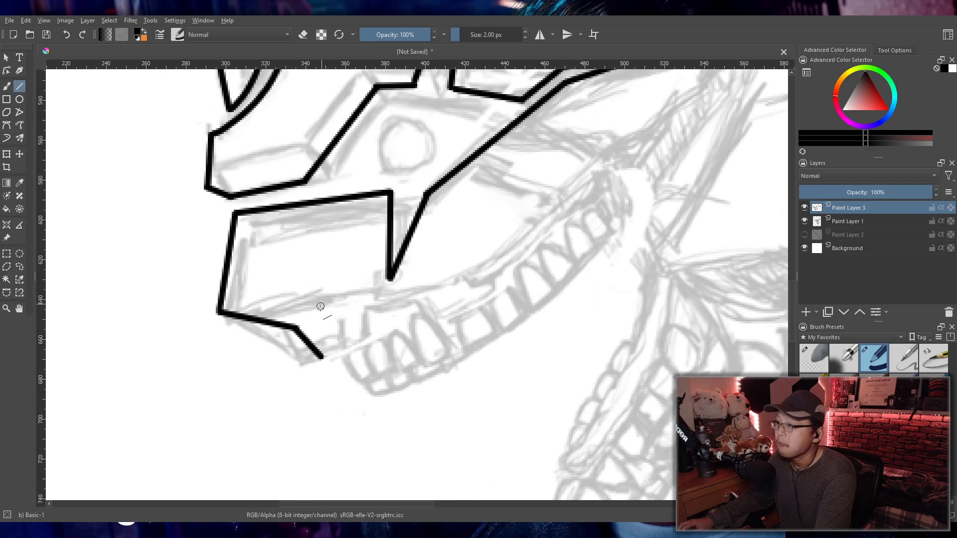
pyautogui.moveTo(320, 307); pyautogui.dragTo(309, 291)
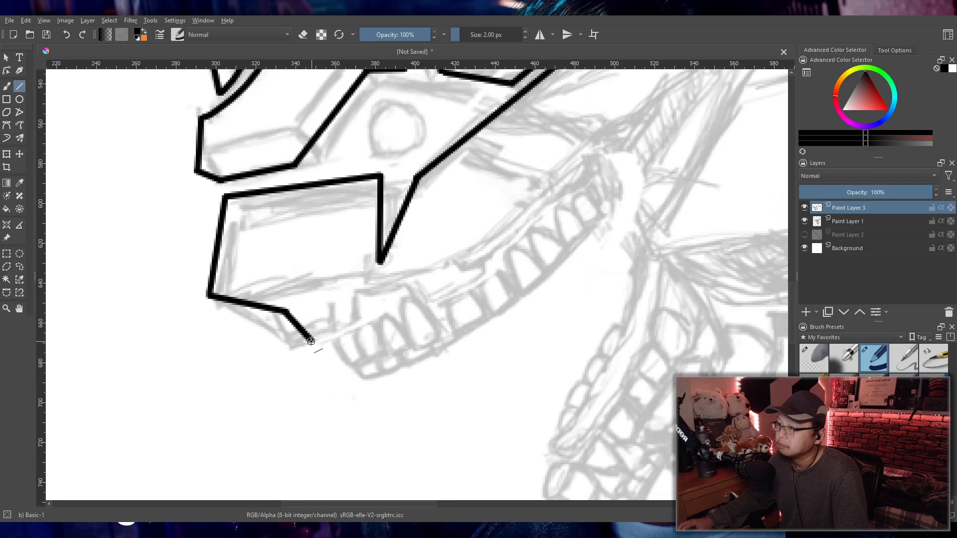
pyautogui.moveTo(382, 318)
pyautogui.mouseDown()
pyautogui.moveTo(363, 318)
pyautogui.moveTo(374, 318)
pyautogui.mouseUp()
pyautogui.hotkey('ctrl', 'z')
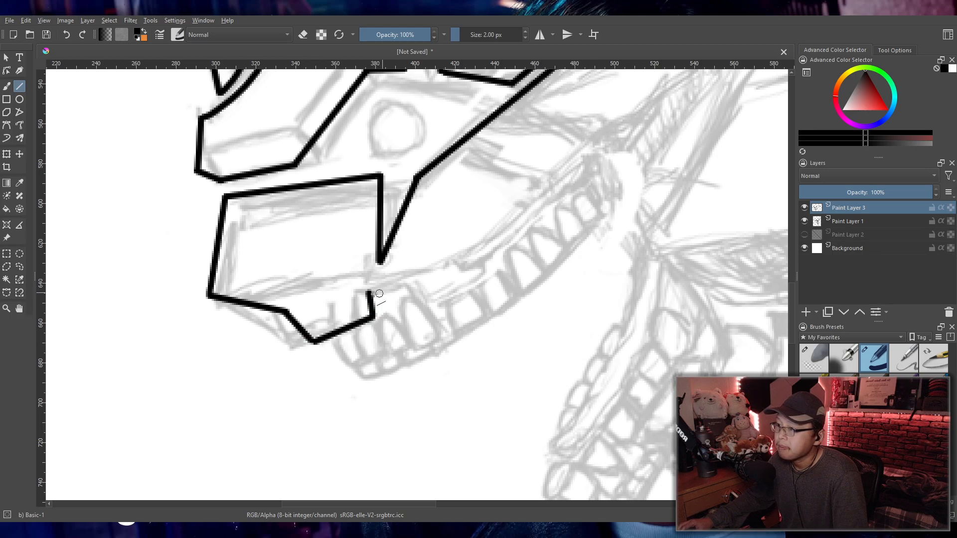
pyautogui.moveTo(407, 282); pyautogui.dragTo(429, 273)
pyautogui.press('Escape')
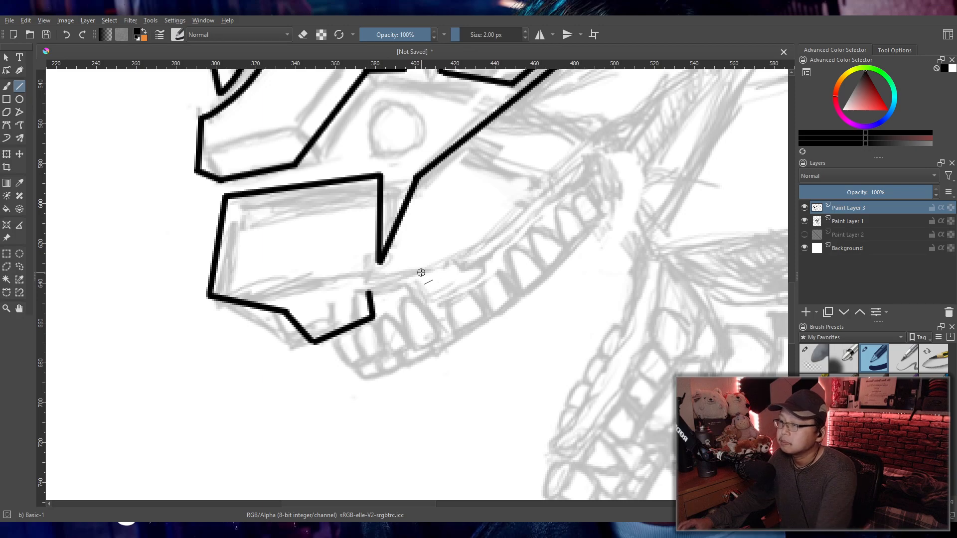
pyautogui.scroll(2, 416, 262)
pyautogui.scroll(-5, 416, 262)
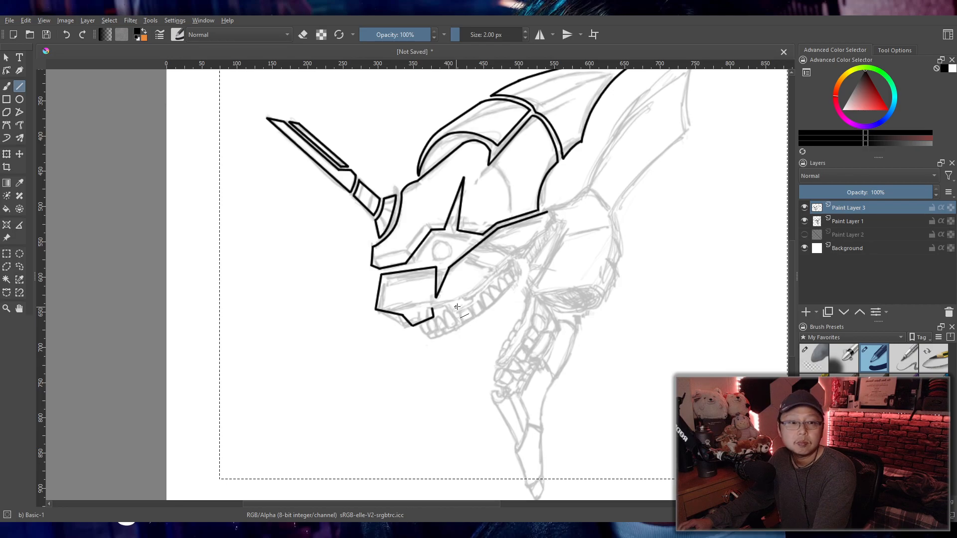
# - Ink a short freehand line at 2 px from the snout outline's open end, rising along the gum above the front teeth
pyautogui.scroll(3, 456, 308)
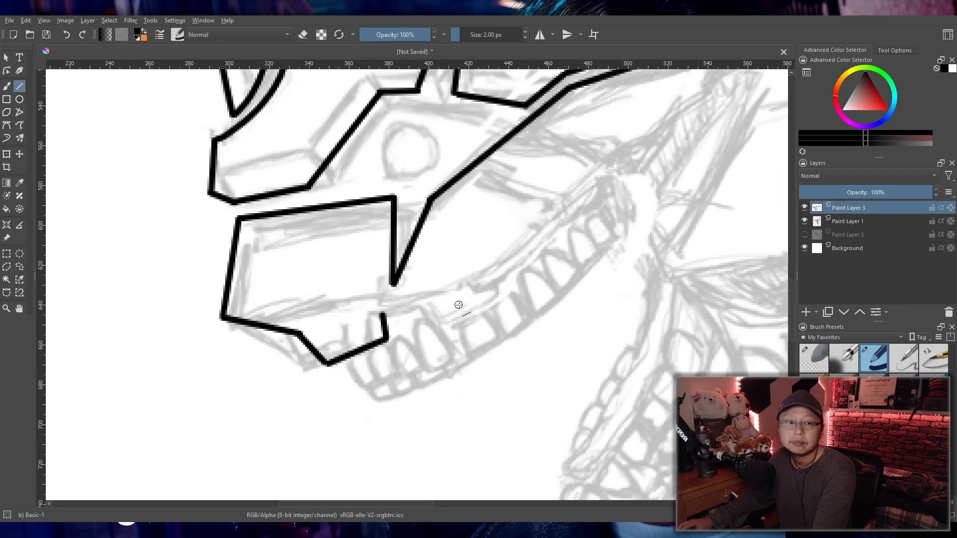
pyautogui.scroll(2, 458, 305)
pyautogui.scroll(1, 455, 295)
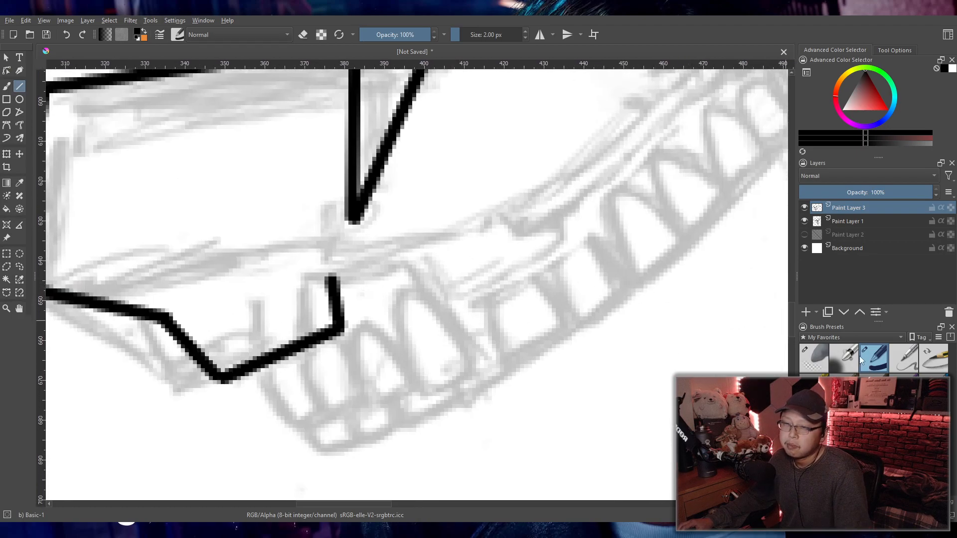
pyautogui.click(7, 87)
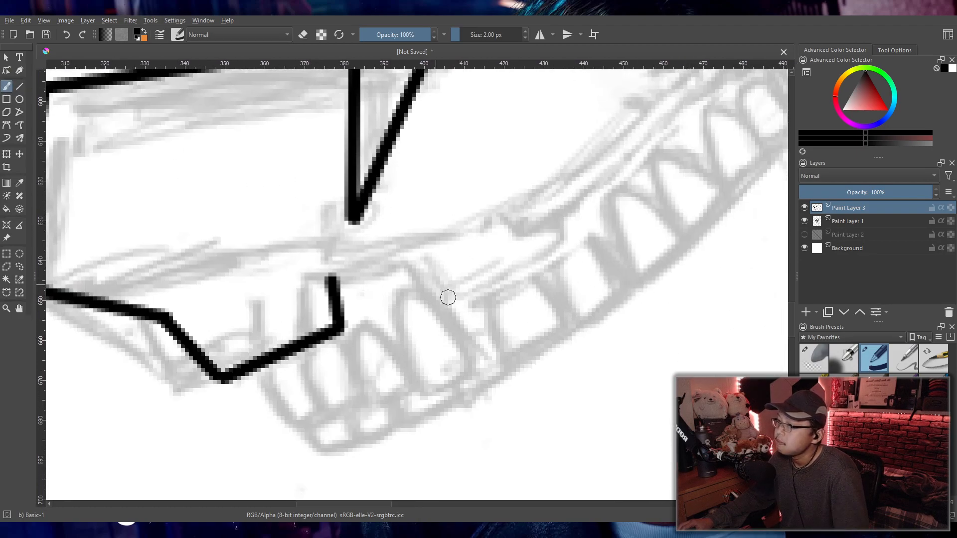
pyautogui.moveTo(332, 275); pyautogui.dragTo(427, 265)
pyautogui.hotkey('ctrl', 'z')
pyautogui.hotkey('ctrl', 'z')
pyautogui.moveTo(334, 276); pyautogui.dragTo(433, 256)
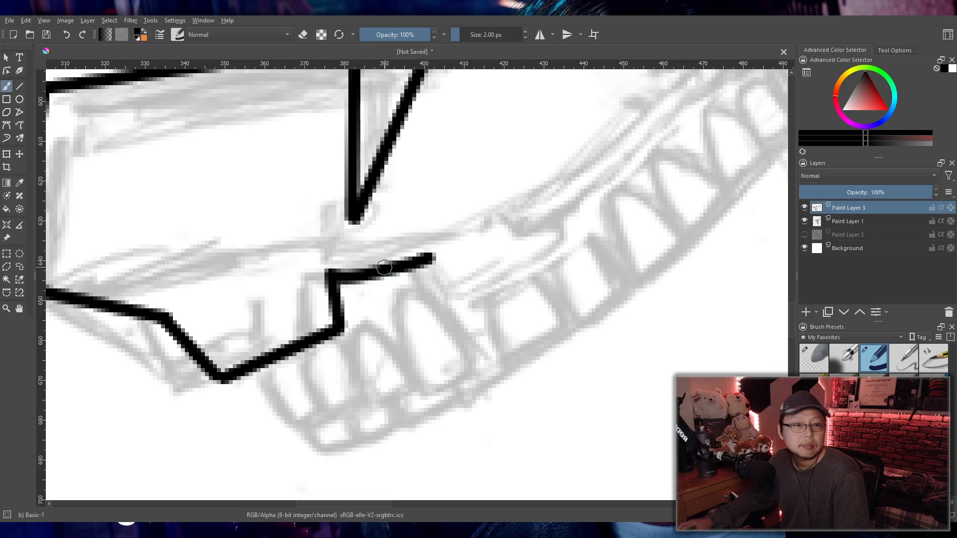
pyautogui.hotkey('ctrl', 'z')
pyautogui.hotkey('ctrl', 'z')
pyautogui.moveTo(329, 278); pyautogui.dragTo(438, 240)
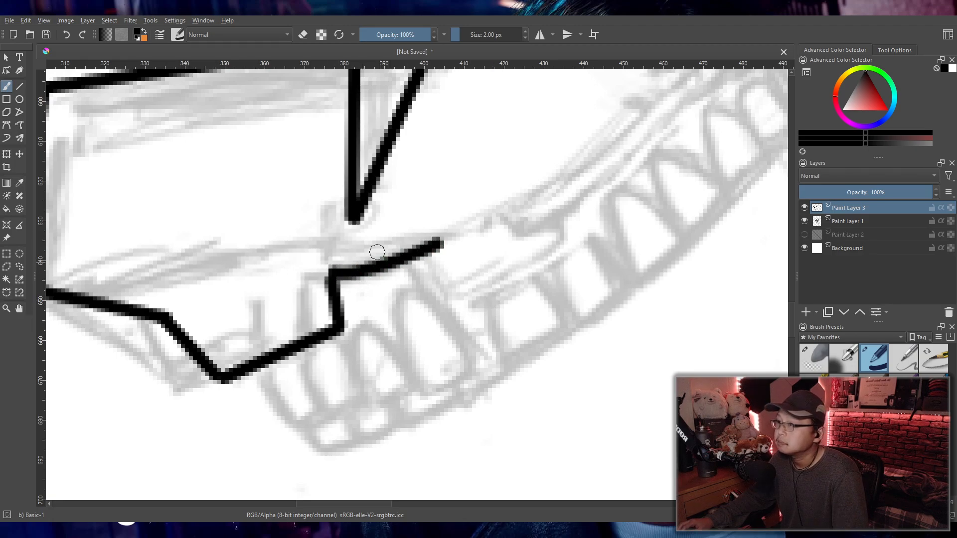
# - Add a short straight line slanting down from the end of the front gum line to the top of the next tooth
pyautogui.scroll(-3, 404, 238)
pyautogui.scroll(1, 440, 283)
pyautogui.scroll(1, 440, 284)
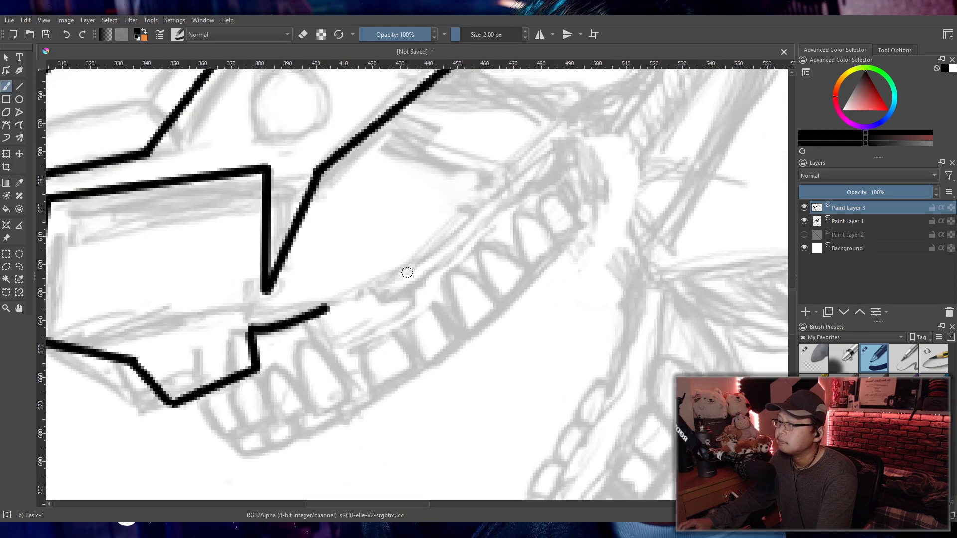
pyautogui.click(20, 86)
pyautogui.moveTo(326, 319)
pyautogui.mouseDown()
pyautogui.moveTo(342, 327)
pyautogui.moveTo(324, 299)
pyautogui.moveTo(337, 325)
pyautogui.mouseUp()
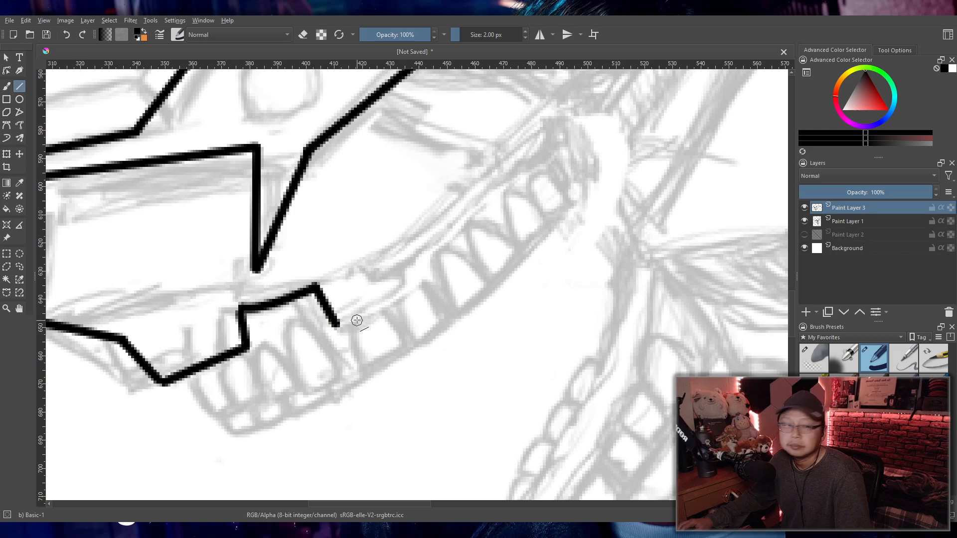
pyautogui.hotkey('ctrl', 'z')
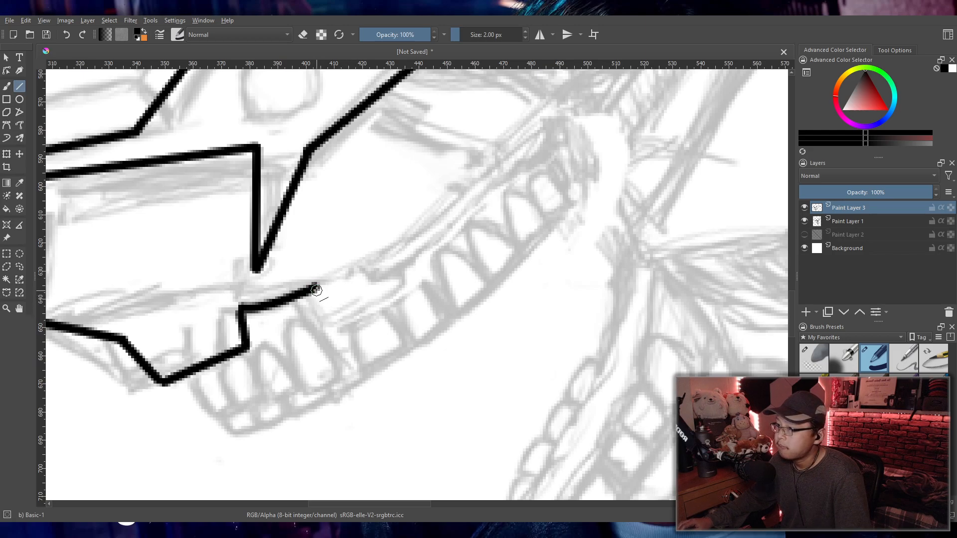
pyautogui.moveTo(335, 324); pyautogui.dragTo(338, 327)
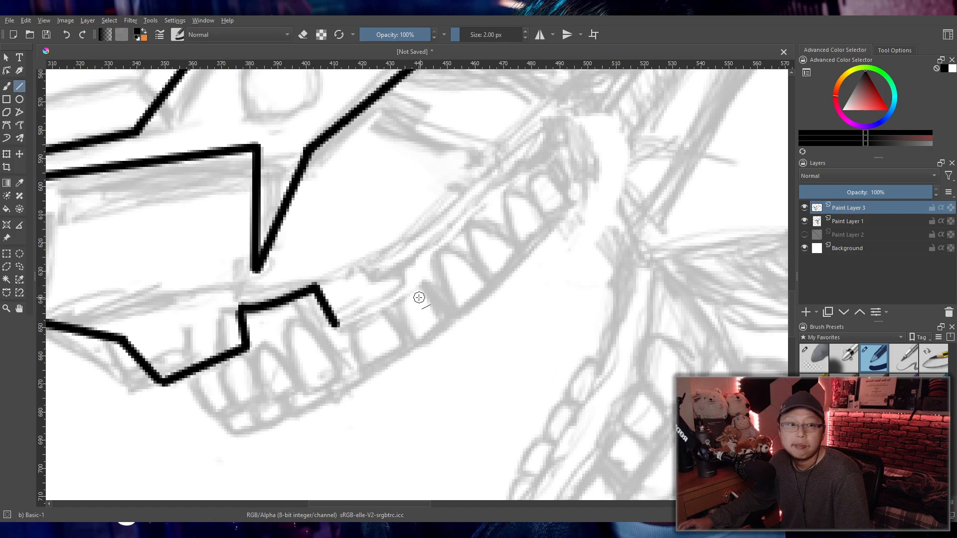
pyautogui.hotkey('ctrl', 'z')
pyautogui.moveTo(335, 311); pyautogui.dragTo(316, 294)
pyautogui.moveTo(347, 327); pyautogui.dragTo(350, 328)
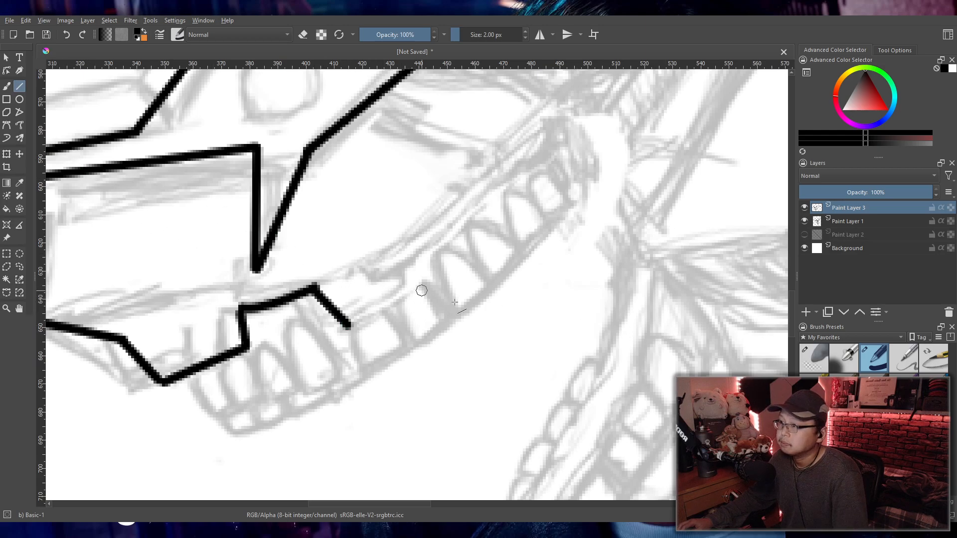
pyautogui.click(823, 370)
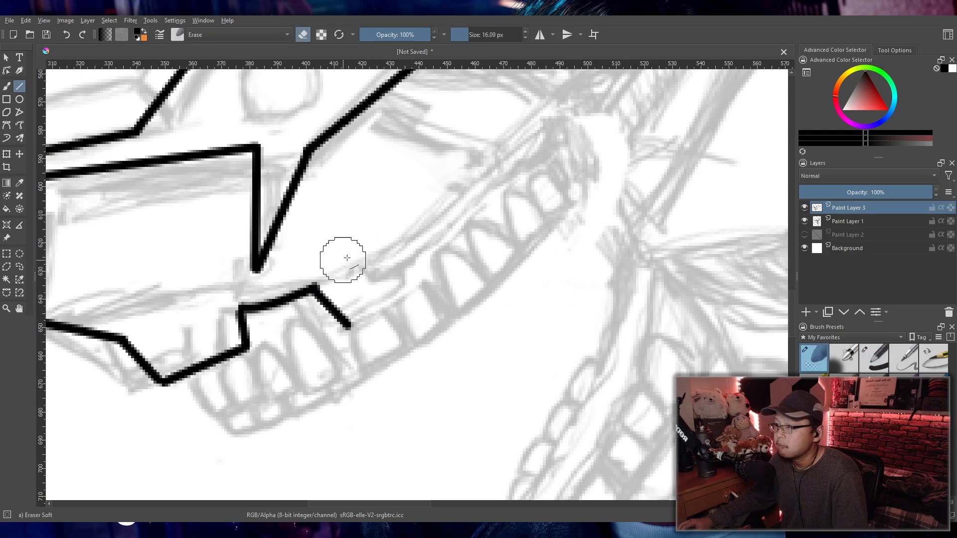
pyautogui.press('b')
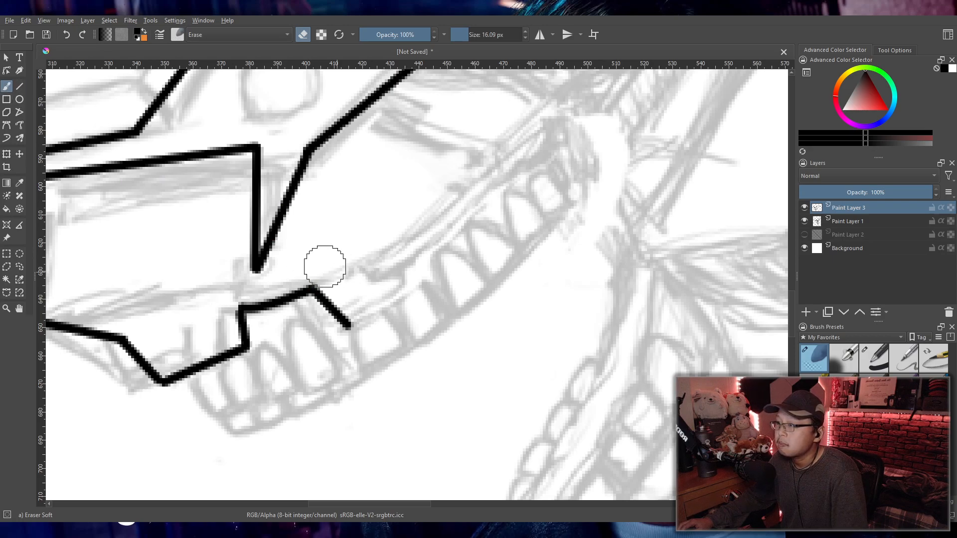
pyautogui.click(874, 357)
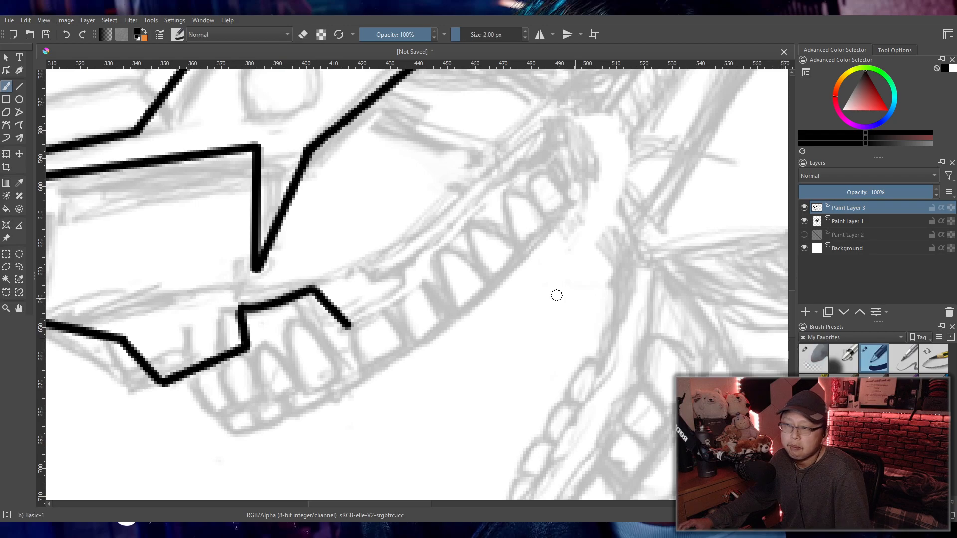
pyautogui.moveTo(350, 326); pyautogui.dragTo(410, 275)
pyautogui.hotkey('ctrl', 'z')
pyautogui.moveTo(349, 327); pyautogui.dragTo(420, 274)
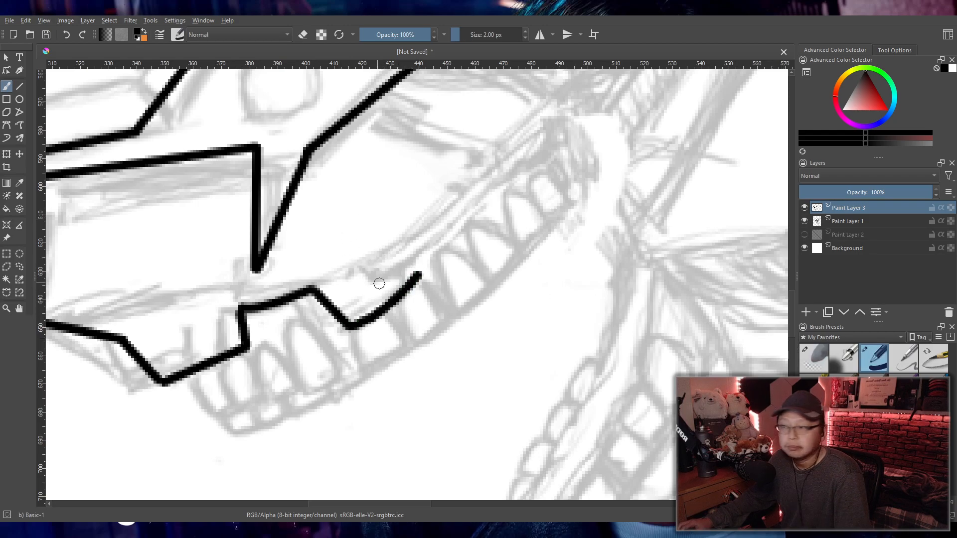
pyautogui.hotkey('ctrl', 'z')
pyautogui.moveTo(347, 326); pyautogui.dragTo(425, 275)
pyautogui.hotkey('ctrl', 'z')
pyautogui.hotkey('ctrl', 'z')
pyautogui.moveTo(347, 327); pyautogui.dragTo(421, 274)
pyautogui.hotkey('ctrl', 'z')
pyautogui.moveTo(347, 326); pyautogui.dragTo(429, 269)
pyautogui.hotkey('ctrl', 'z')
pyautogui.moveTo(348, 327); pyautogui.dragTo(421, 272)
pyautogui.hotkey('ctrl', 'z')
pyautogui.moveTo(348, 327); pyautogui.dragTo(423, 270)
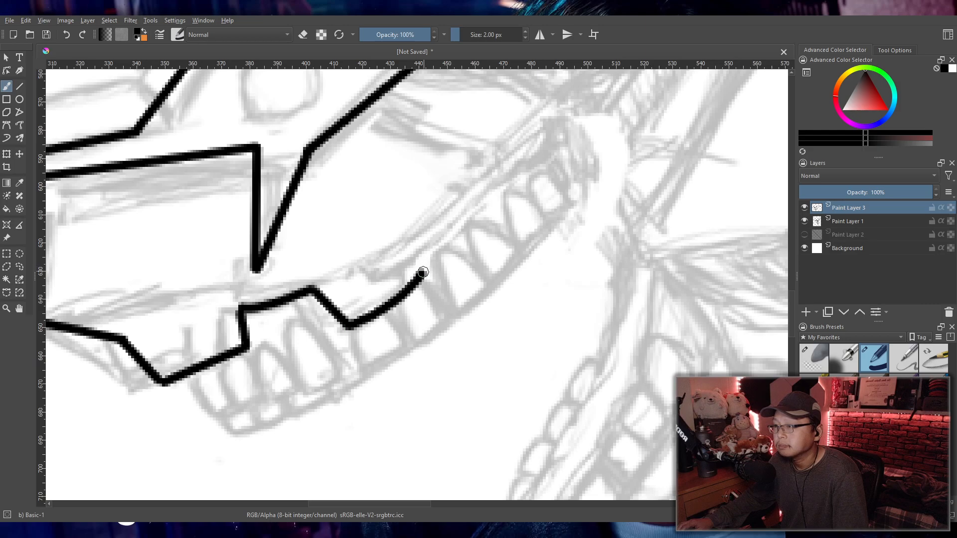
pyautogui.hotkey('ctrl', 'z')
# - Ink a straight line rising along the tops of the middle teeth, ending in a short segment angled back up into the gum
pyautogui.moveTo(348, 326)
pyautogui.mouseDown()
pyautogui.moveTo(429, 272)
pyautogui.moveTo(417, 279)
pyautogui.mouseUp()
pyautogui.hotkey('ctrl', 'z')
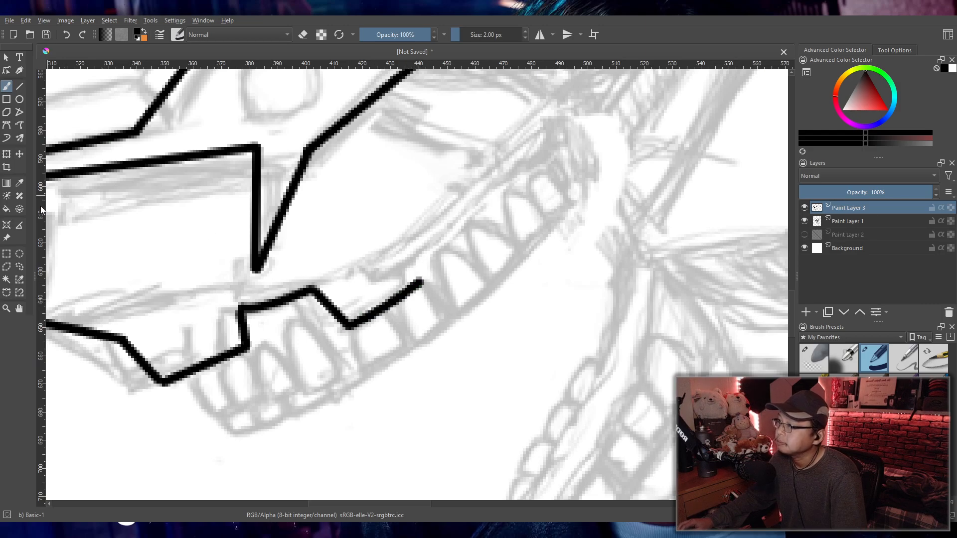
pyautogui.moveTo(422, 282); pyautogui.dragTo(407, 244)
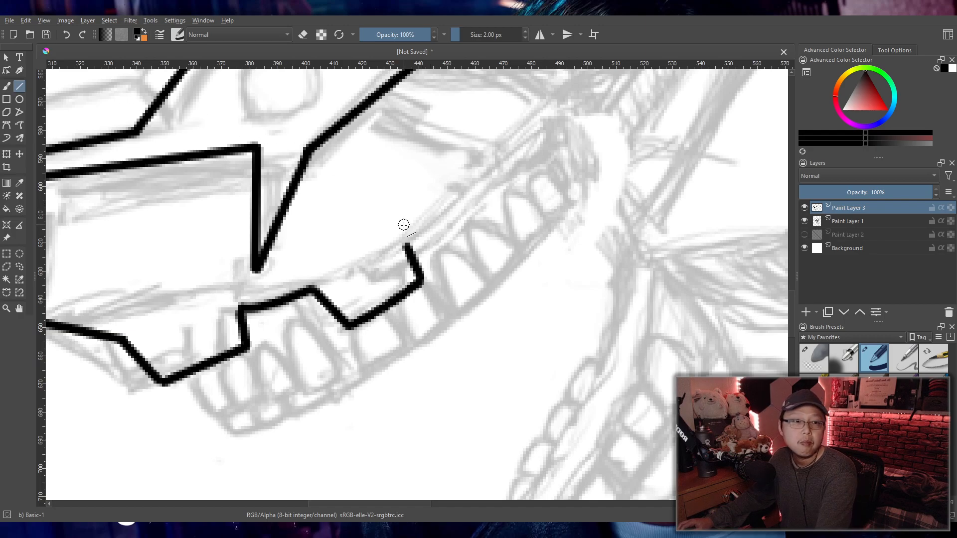
pyautogui.scroll(2, 355, 263)
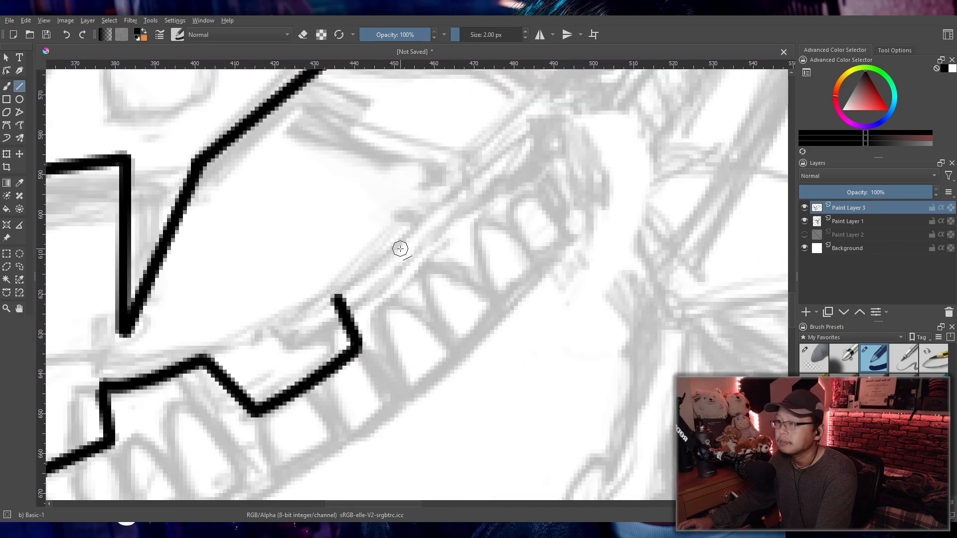
pyautogui.moveTo(337, 298); pyautogui.dragTo(413, 245)
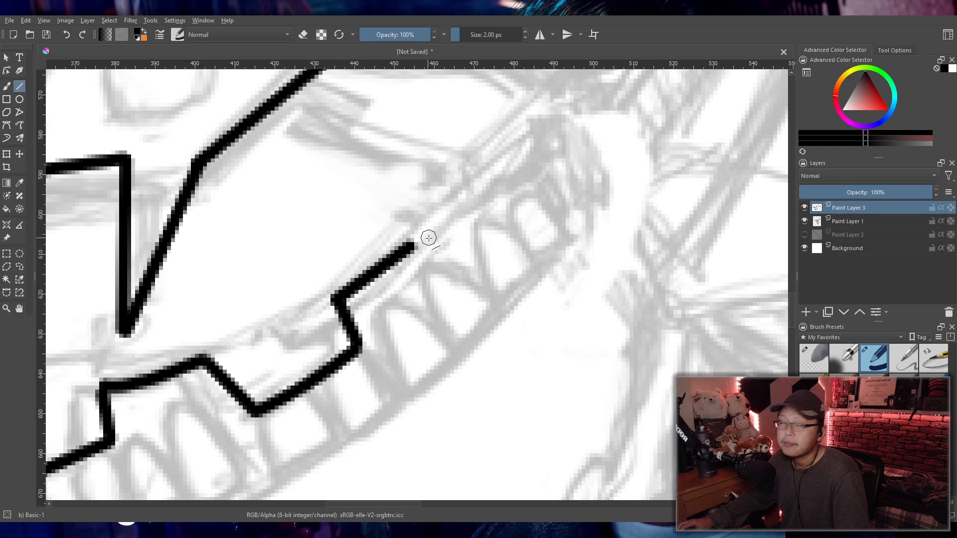
pyautogui.hotkey('ctrl', 'z')
pyautogui.moveTo(443, 175)
pyautogui.mouseDown()
pyautogui.moveTo(331, 231)
pyautogui.moveTo(312, 267)
pyautogui.mouseUp()
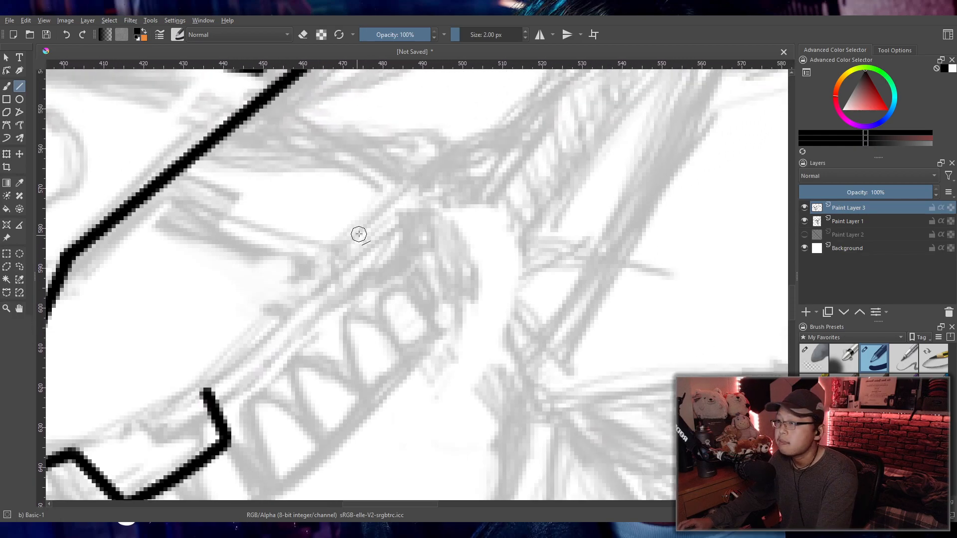
pyautogui.scroll(-1, 372, 224)
pyautogui.press('b')
pyautogui.hotkey('ctrl', 'z')
pyautogui.moveTo(254, 343); pyautogui.dragTo(366, 239)
pyautogui.hotkey('ctrl', 'z')
pyautogui.moveTo(255, 343); pyautogui.dragTo(353, 248)
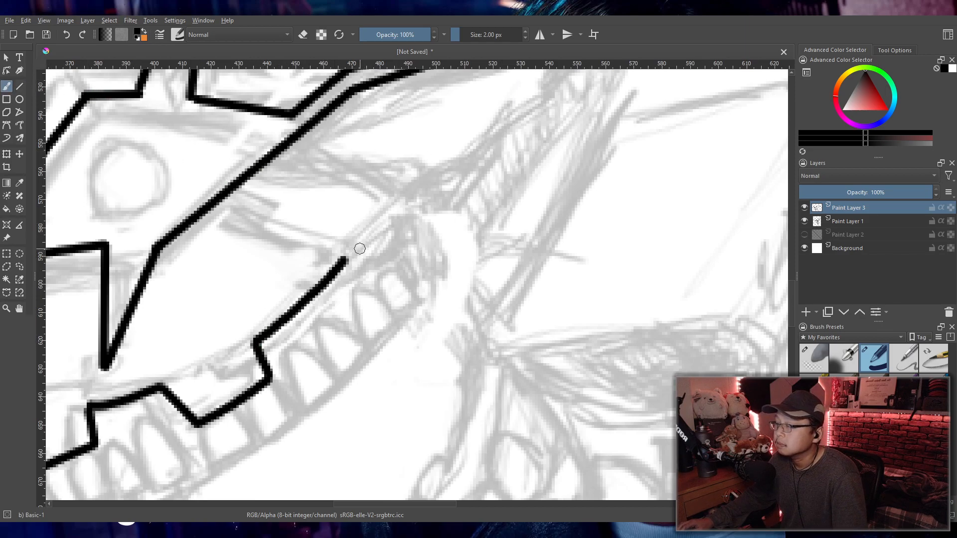
pyautogui.hotkey('ctrl', 'z')
pyautogui.moveTo(257, 344); pyautogui.dragTo(353, 258)
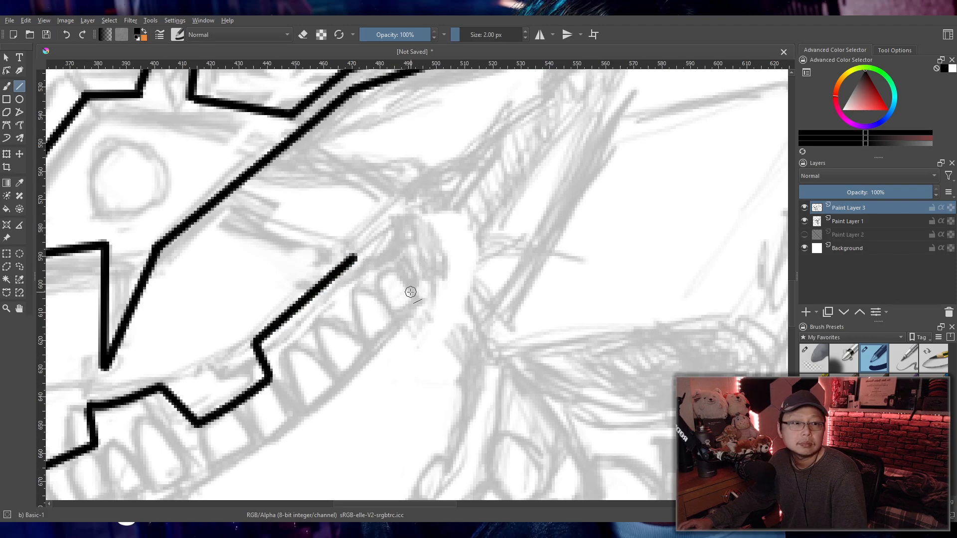
pyautogui.moveTo(396, 253); pyautogui.dragTo(398, 252)
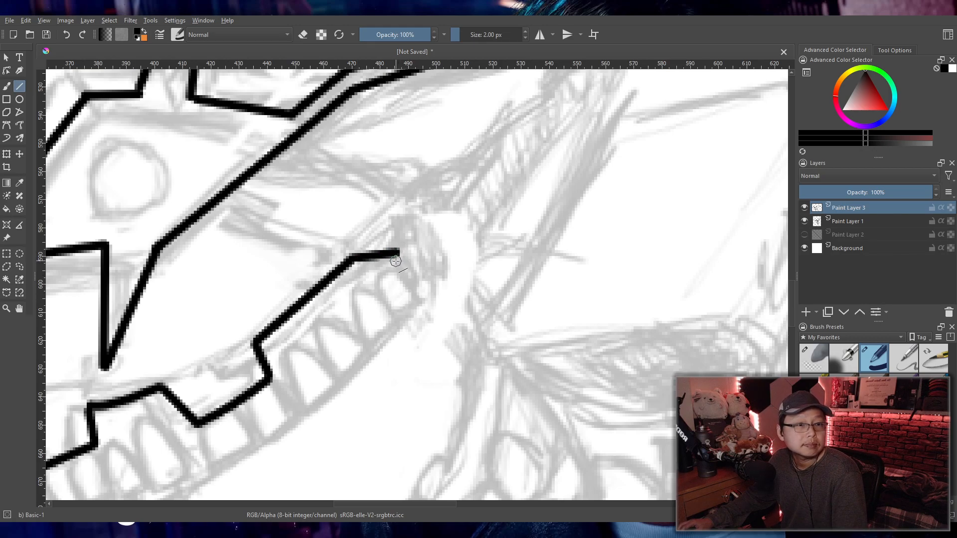
pyautogui.hotkey('ctrl', 'z')
pyautogui.hotkey('ctrl', 'z')
# - Ink the upper gum edge with a long straight diagonal above the back teeth and a short near-horizontal segment at its end
pyautogui.moveTo(256, 338)
pyautogui.mouseDown()
pyautogui.moveTo(344, 260)
pyautogui.moveTo(403, 249)
pyautogui.mouseUp()
pyautogui.hotkey('ctrl', 'z')
pyautogui.hotkey('ctrl', 'z')
pyautogui.hotkey('ctrl', 'z')
pyautogui.moveTo(252, 339); pyautogui.dragTo(366, 242)
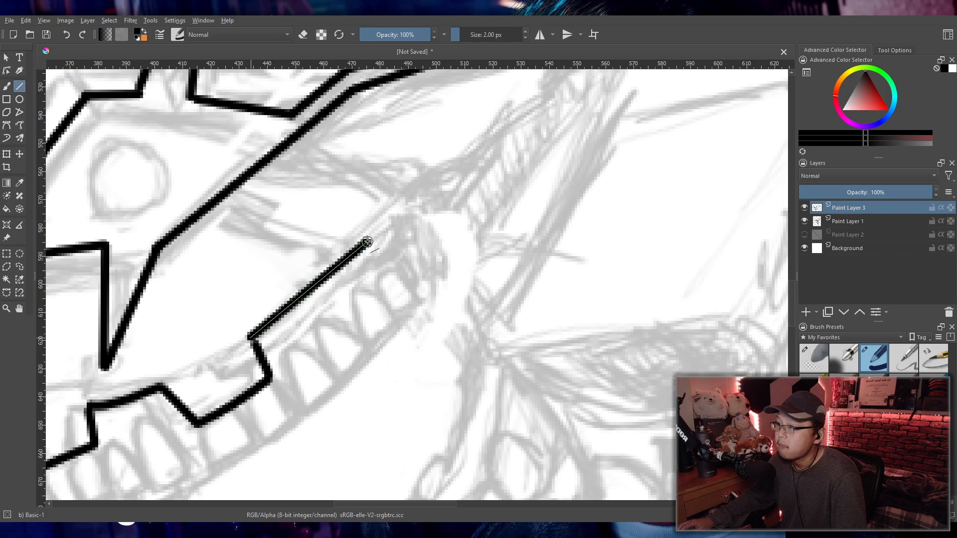
pyautogui.hotkey('ctrl', 'z')
pyautogui.moveTo(255, 343)
pyautogui.mouseDown()
pyautogui.moveTo(371, 242)
pyautogui.moveTo(404, 249)
pyautogui.mouseUp()
pyautogui.hotkey('ctrl', 'z')
pyautogui.hotkey('ctrl', 'z')
pyautogui.moveTo(255, 343)
pyautogui.mouseDown()
pyautogui.moveTo(359, 257)
pyautogui.moveTo(402, 253)
pyautogui.mouseUp()
# - Extend the gum outline with a short straight diagonal rising from its end toward the jaw hinge
pyautogui.moveTo(429, 224); pyautogui.dragTo(374, 274)
pyautogui.moveTo(387, 248); pyautogui.dragTo(355, 288)
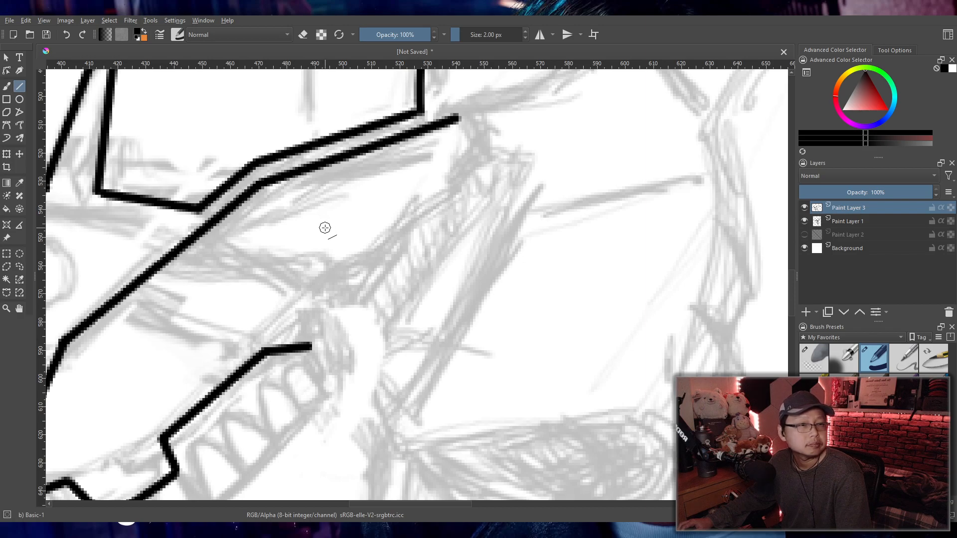
pyautogui.moveTo(310, 347); pyautogui.dragTo(366, 296)
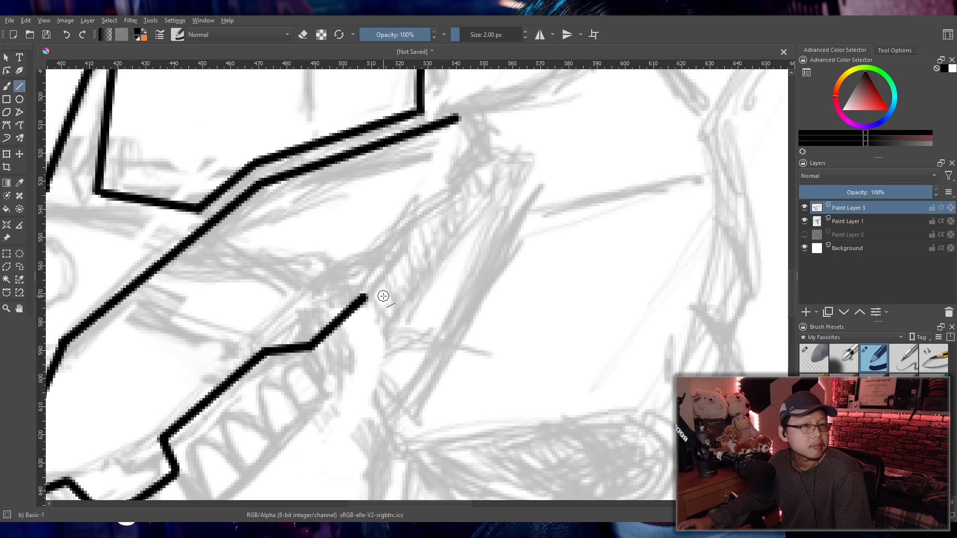
pyautogui.hotkey('ctrl', 'z')
pyautogui.moveTo(311, 348); pyautogui.dragTo(358, 298)
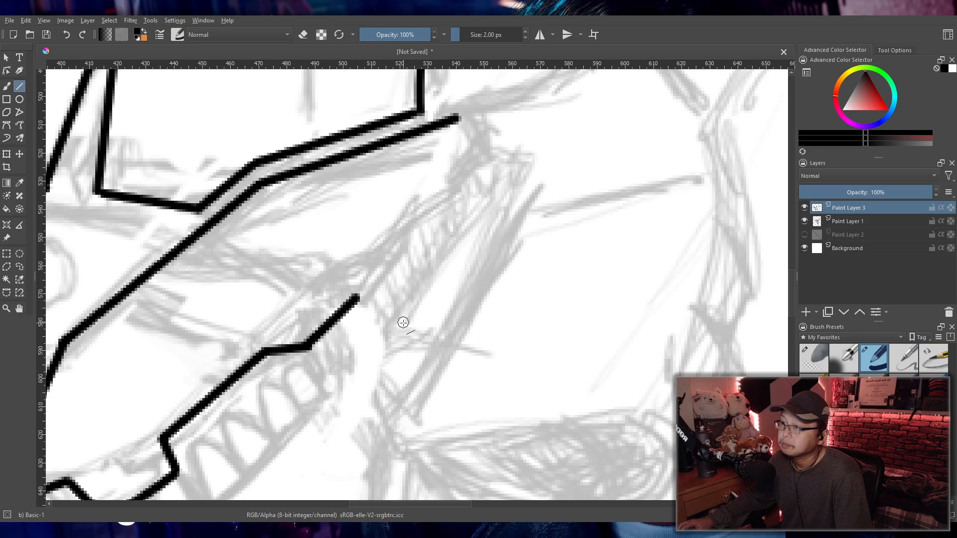
pyautogui.hotkey('ctrl', 'z')
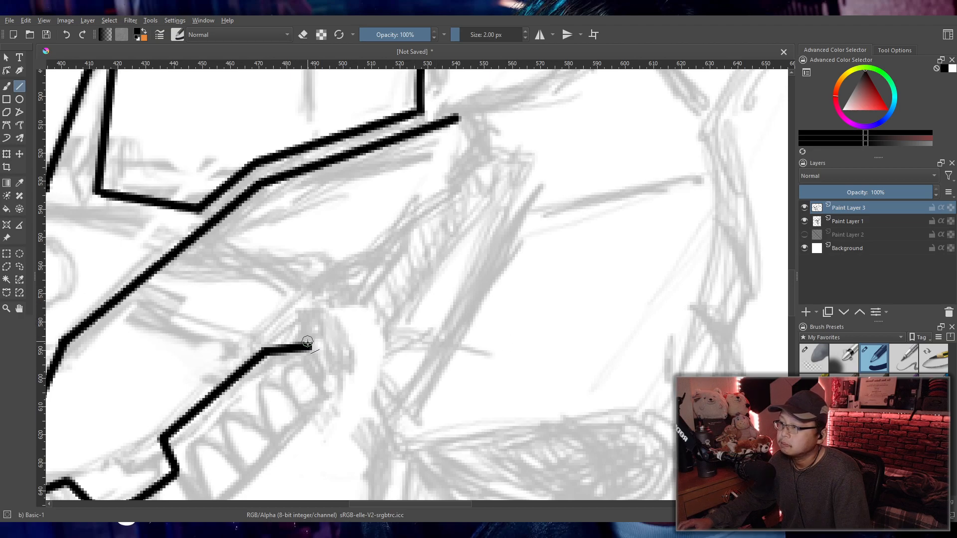
pyautogui.moveTo(311, 347); pyautogui.dragTo(366, 294)
pyautogui.hotkey('ctrl', 'z')
pyautogui.moveTo(311, 347); pyautogui.dragTo(365, 292)
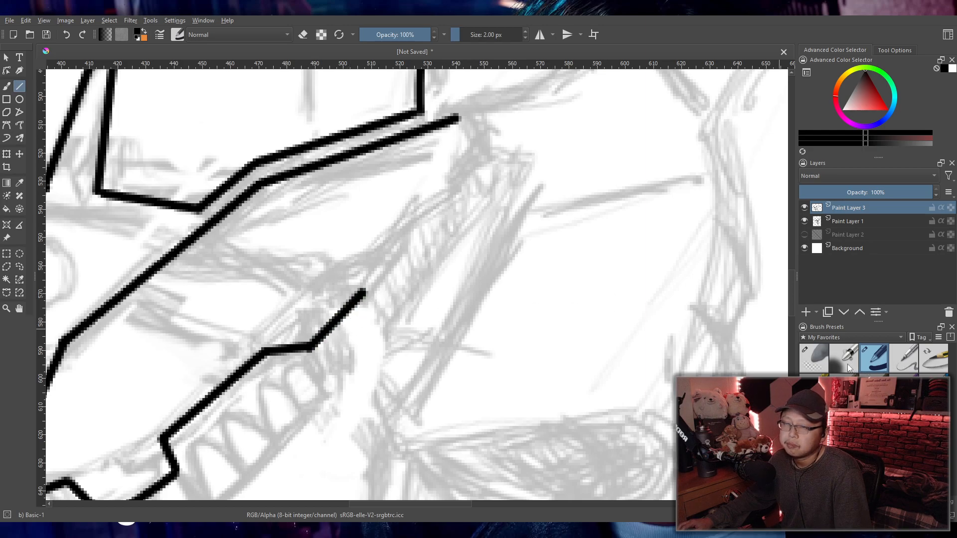
# - Ink a small freehand hook bending upward at the jaw hinge, continued by a long curve sweeping up toward the neck
pyautogui.press('b')
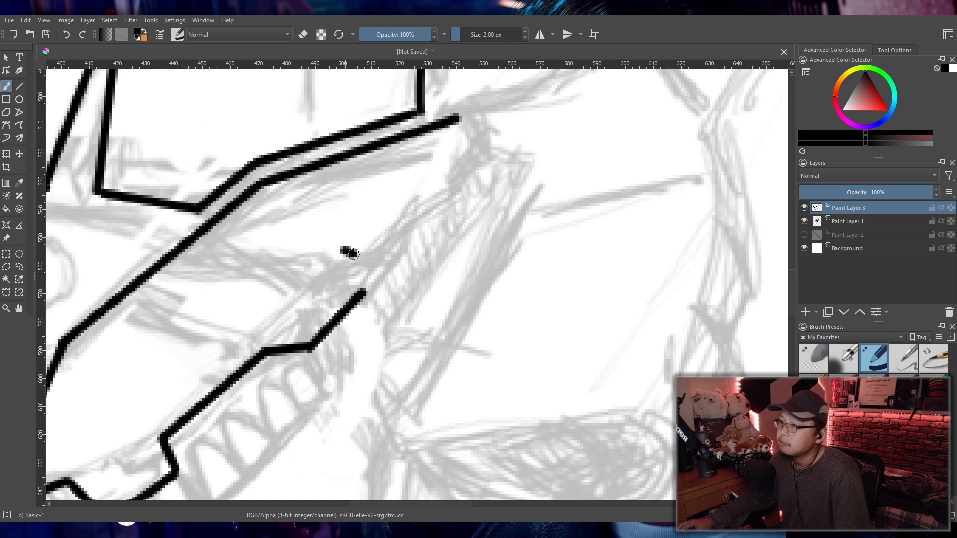
pyautogui.moveTo(346, 256); pyautogui.dragTo(365, 292)
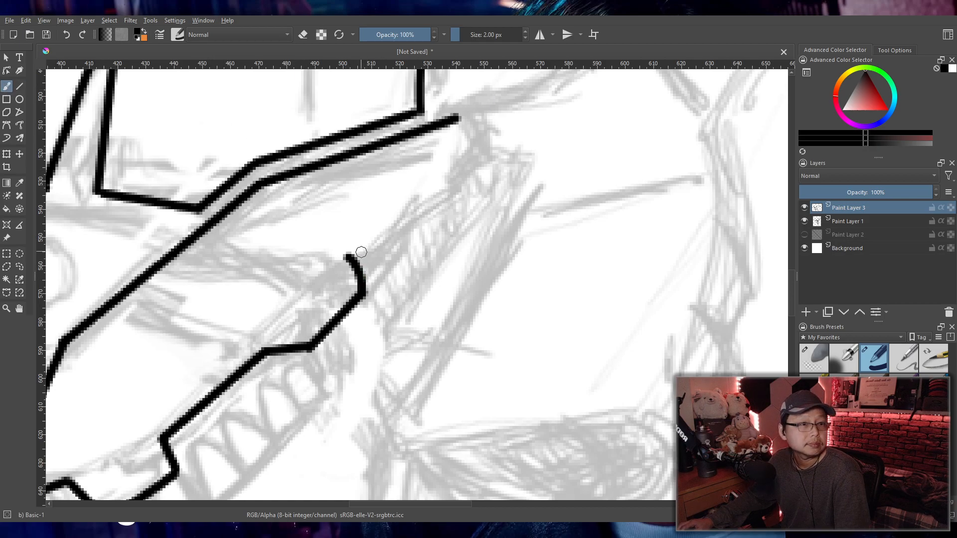
pyautogui.hotkey('ctrl', 'z')
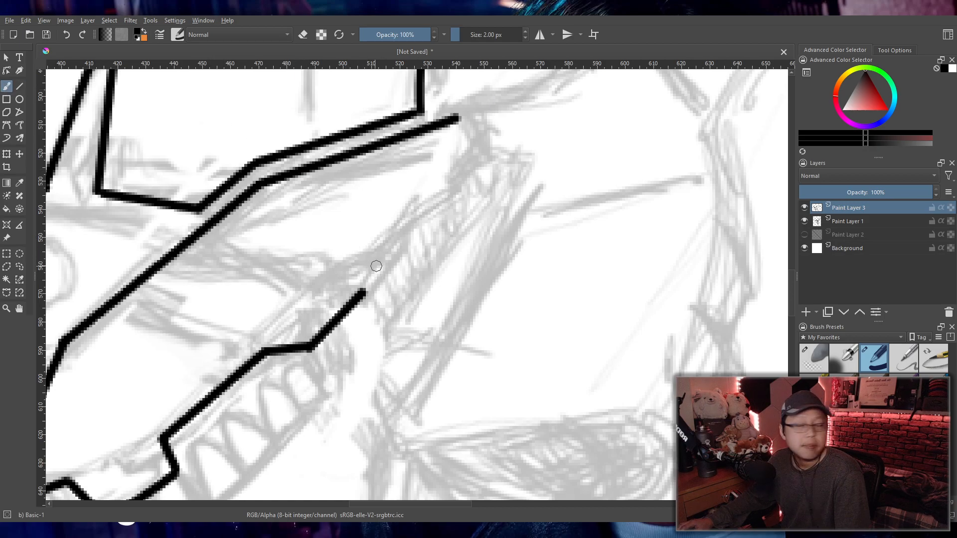
pyautogui.moveTo(351, 268); pyautogui.dragTo(362, 290)
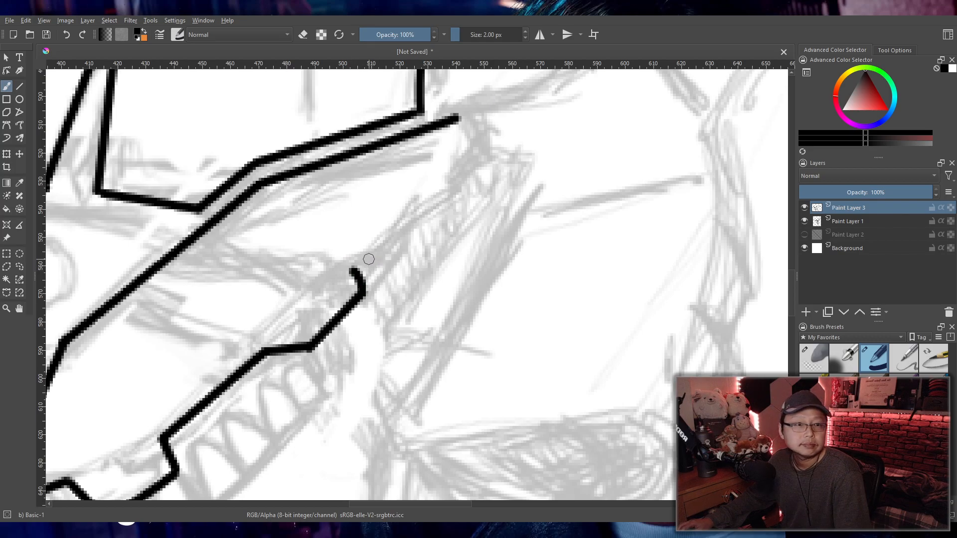
pyautogui.moveTo(352, 268)
pyautogui.mouseDown()
pyautogui.moveTo(385, 248)
pyautogui.moveTo(489, 211)
pyautogui.mouseUp()
pyautogui.hotkey('ctrl', 'z')
pyautogui.hotkey('ctrl', 'z')
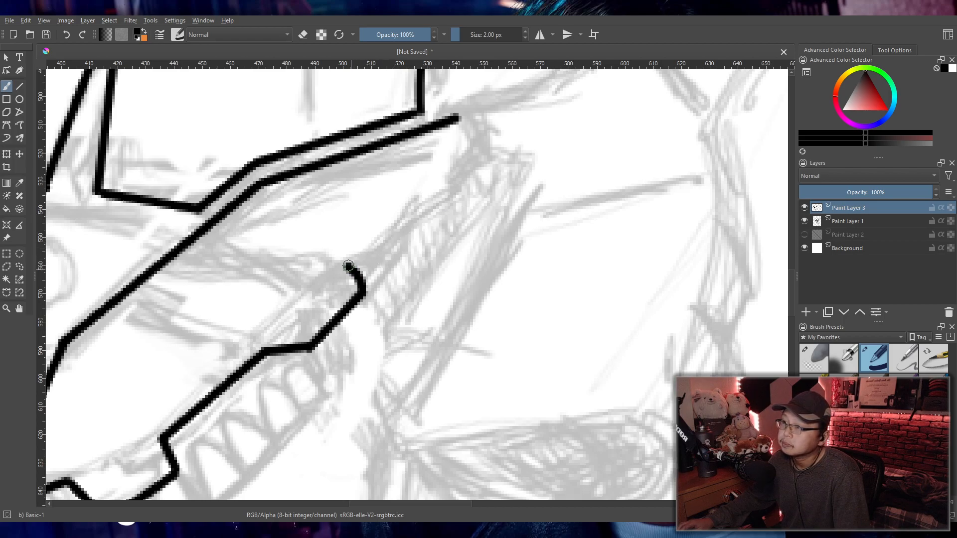
pyautogui.moveTo(352, 268); pyautogui.dragTo(484, 209)
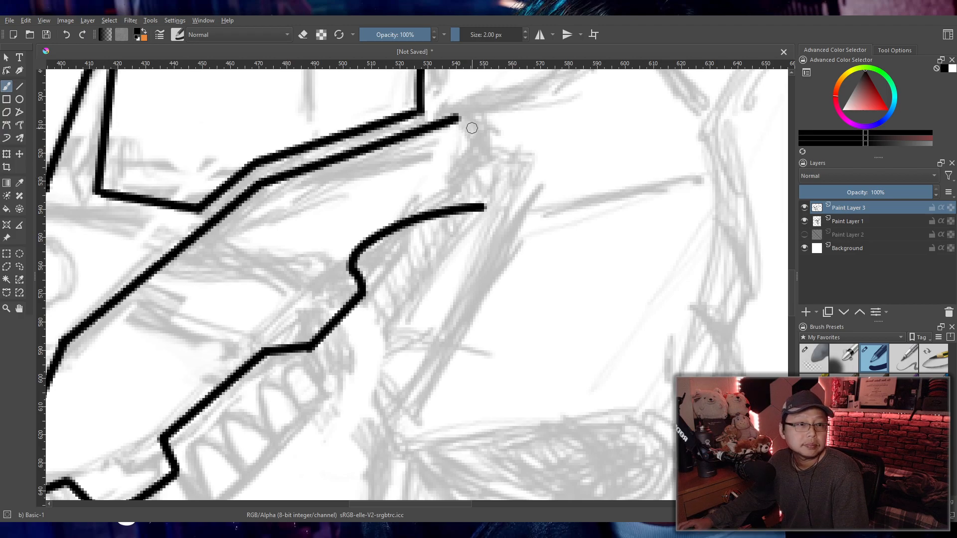
# - Ink a short straight diagonal rising from the end of the gum curve at the jaw hinge
pyautogui.moveTo(484, 208); pyautogui.dragTo(524, 167)
pyautogui.hotkey('ctrl', 'z')
pyautogui.moveTo(484, 209); pyautogui.dragTo(516, 170)
pyautogui.hotkey('ctrl', 'z')
pyautogui.moveTo(483, 208); pyautogui.dragTo(517, 167)
pyautogui.hotkey('ctrl', 'z')
pyautogui.moveTo(484, 208); pyautogui.dragTo(506, 169)
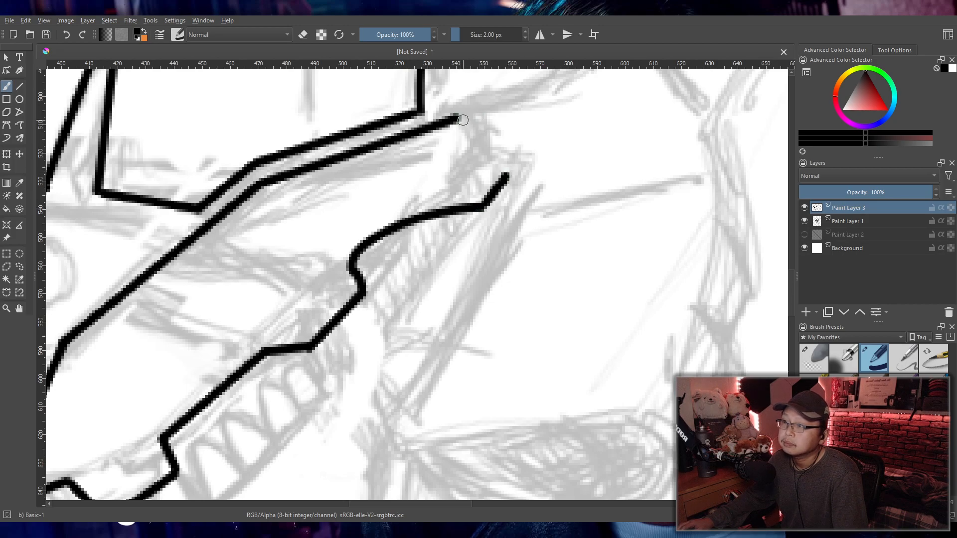
# - Ink a rounded cap from the end of the upper jaw line down to the short diagonal, closing the jaw hinge outline
pyautogui.hotkey('ctrl', 'z')
pyautogui.moveTo(458, 118)
pyautogui.mouseDown()
pyautogui.moveTo(506, 194)
pyautogui.moveTo(507, 179)
pyautogui.mouseUp()
pyautogui.hotkey('ctrl', 'z')
pyautogui.hotkey('ctrl', 'z')
pyautogui.moveTo(456, 118); pyautogui.dragTo(508, 175)
pyautogui.hotkey('ctrl', 'z')
pyautogui.moveTo(457, 117); pyautogui.dragTo(508, 175)
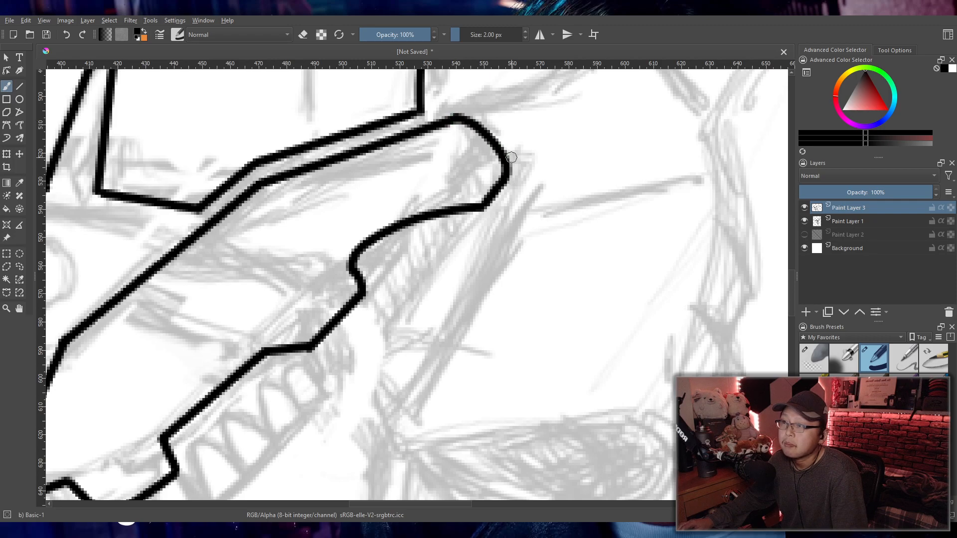
pyautogui.scroll(-4, 509, 134)
pyautogui.moveTo(511, 137)
pyautogui.mouseDown()
pyautogui.moveTo(539, 200)
pyautogui.moveTo(534, 215)
pyautogui.moveTo(404, 313)
pyautogui.mouseUp()
pyautogui.scroll(4, 433, 292)
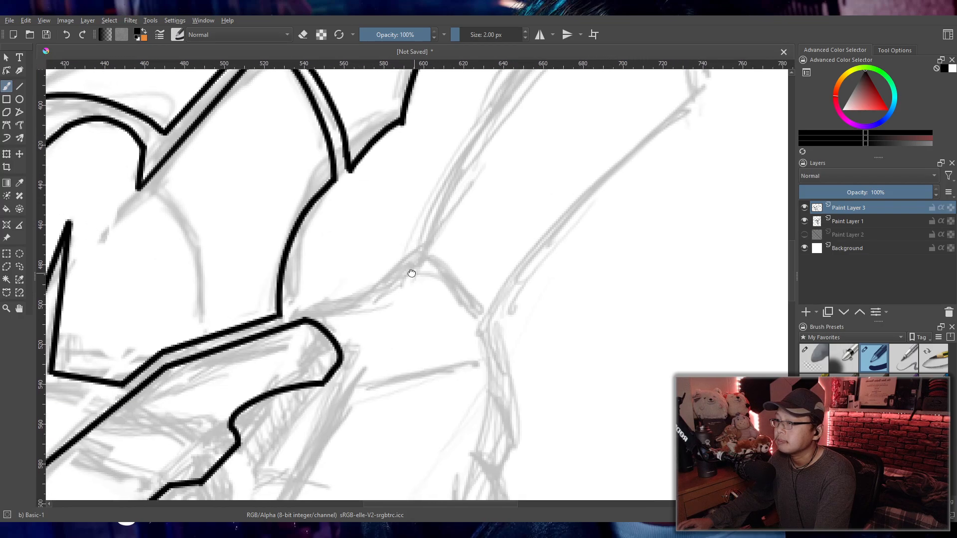
pyautogui.hotkey('ctrl', 'z')
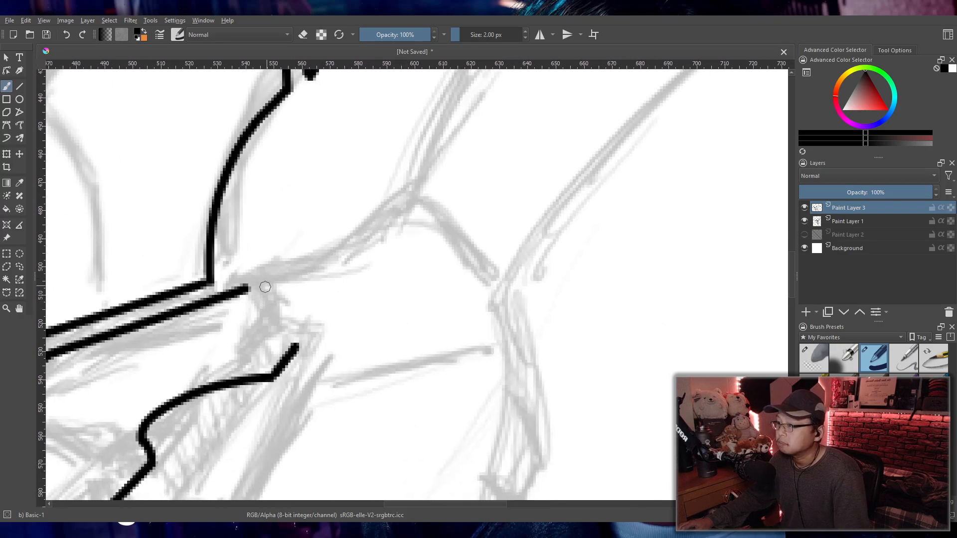
pyautogui.moveTo(245, 288)
pyautogui.mouseDown()
pyautogui.moveTo(291, 309)
pyautogui.moveTo(257, 294)
pyautogui.moveTo(283, 319)
pyautogui.moveTo(299, 317)
pyautogui.moveTo(250, 291)
pyautogui.moveTo(292, 329)
pyautogui.moveTo(245, 289)
pyautogui.moveTo(294, 344)
pyautogui.mouseUp()
pyautogui.hotkey('ctrl', 'z')
pyautogui.hotkey('ctrl', 'z')
pyautogui.hotkey('ctrl', 'z')
pyautogui.hotkey('ctrl', 'z')
pyautogui.hotkey('ctrl', 'z')
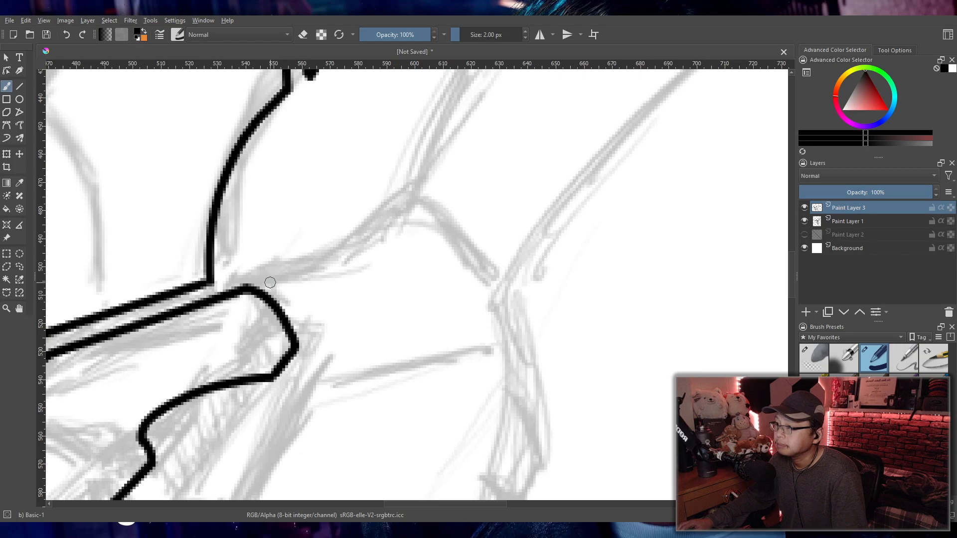
# - Try to ink an outer curve running parallel to the rounded jaw hinge cap
pyautogui.moveTo(263, 280); pyautogui.dragTo(309, 344)
pyautogui.hotkey('ctrl', 'z')
pyautogui.moveTo(267, 274); pyautogui.dragTo(313, 346)
pyautogui.hotkey('ctrl', 'z')
pyautogui.moveTo(266, 275); pyautogui.dragTo(313, 346)
pyautogui.hotkey('ctrl', 'z')
pyautogui.moveTo(265, 278); pyautogui.dragTo(318, 364)
pyautogui.hotkey('ctrl', 'z')
pyautogui.moveTo(266, 276); pyautogui.dragTo(324, 360)
pyautogui.hotkey('ctrl', 'z')
pyautogui.hotkey('ctrl', 'z')
pyautogui.moveTo(269, 278); pyautogui.dragTo(323, 363)
pyautogui.hotkey('ctrl', 'z')
pyautogui.moveTo(269, 279); pyautogui.dragTo(327, 378)
pyautogui.hotkey('ctrl', 'z')
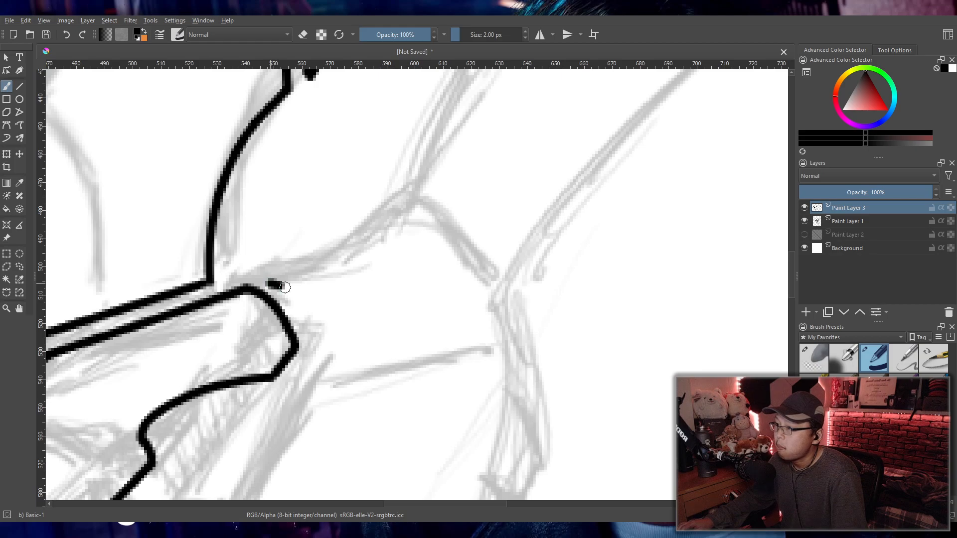
pyautogui.moveTo(269, 280); pyautogui.dragTo(326, 378)
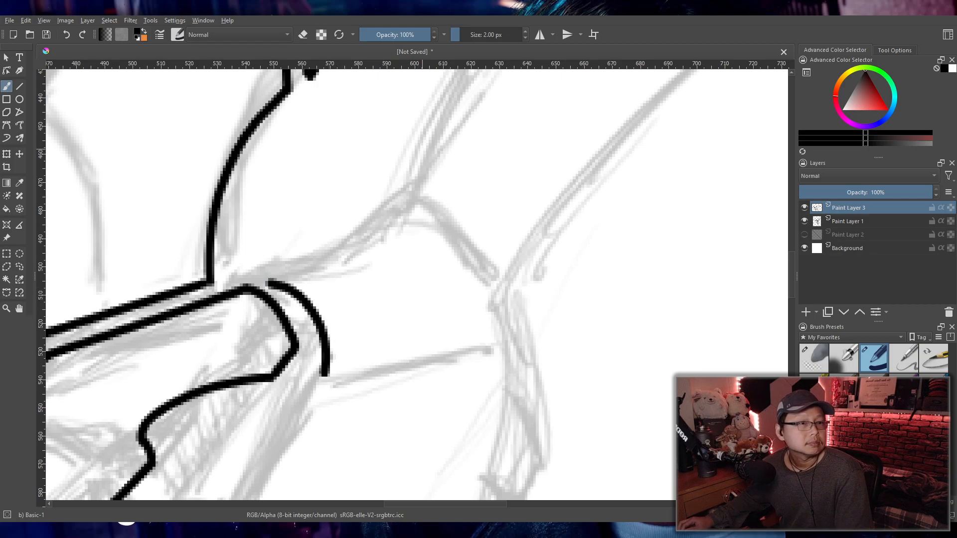
pyautogui.hotkey('ctrl', 'z')
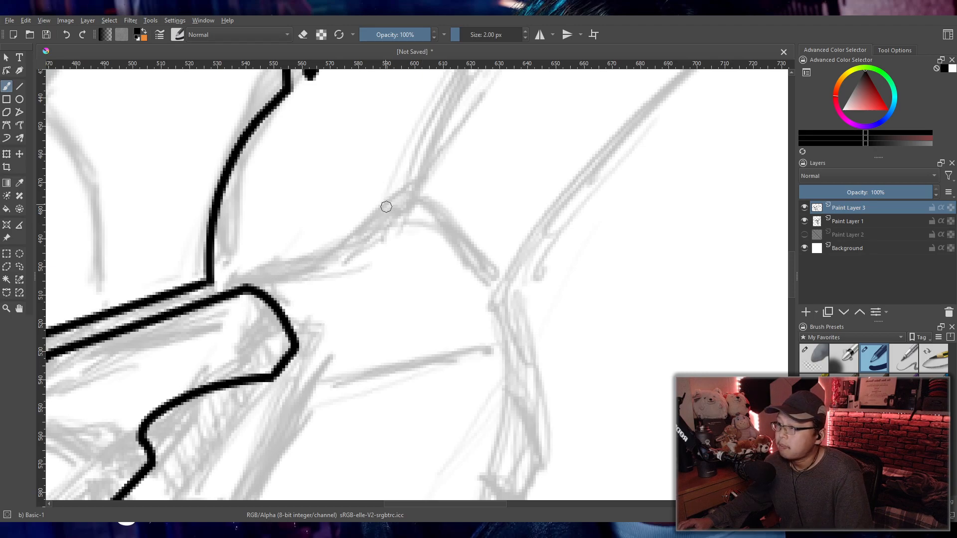
pyautogui.click(312, 327)
pyautogui.hotkey('ctrl', 'z')
# - Ink the plate behind the jaw with straight lines: a small notch, a long slanted front edge and a near-horizontal bottom edge
pyautogui.click(19, 86)
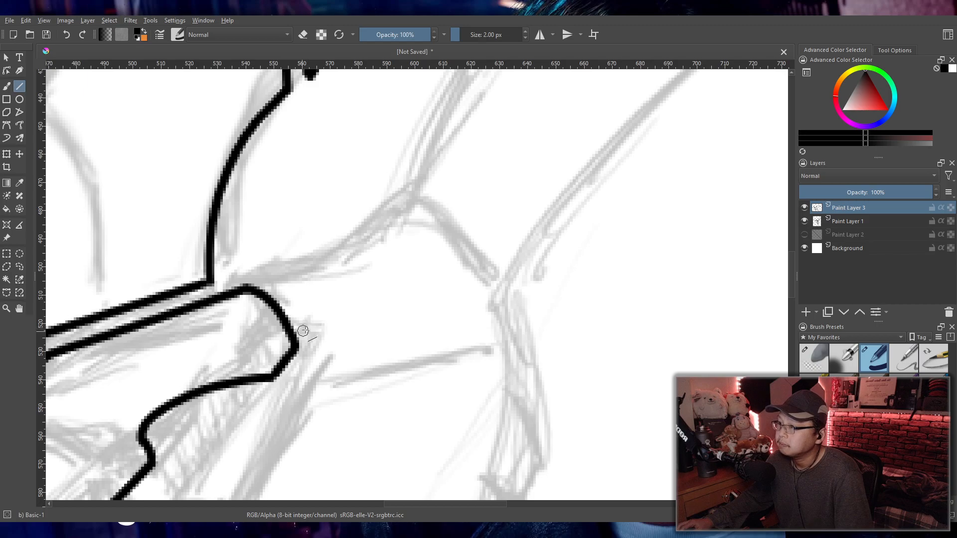
pyautogui.moveTo(309, 331)
pyautogui.mouseDown()
pyautogui.moveTo(344, 294)
pyautogui.moveTo(307, 403)
pyautogui.mouseUp()
pyautogui.hotkey('ctrl', 'z')
pyautogui.moveTo(344, 298)
pyautogui.mouseDown()
pyautogui.moveTo(324, 379)
pyautogui.moveTo(313, 383)
pyautogui.mouseUp()
pyautogui.scroll(-5, 335, 355)
pyautogui.scroll(4, 420, 314)
pyautogui.moveTo(420, 314)
pyautogui.mouseDown()
pyautogui.moveTo(399, 257)
pyautogui.moveTo(436, 212)
pyautogui.moveTo(355, 368)
pyautogui.mouseUp()
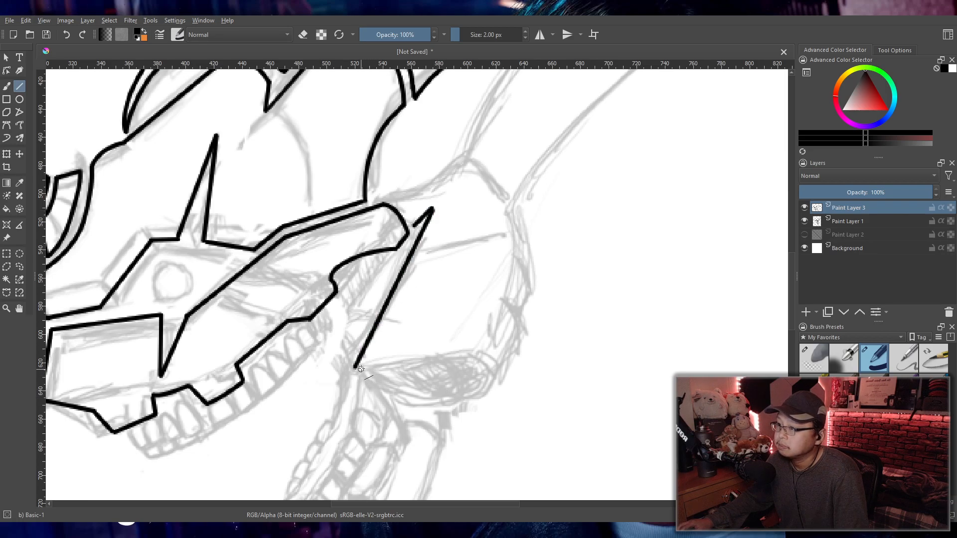
pyautogui.hotkey('ctrl', 'z')
pyautogui.moveTo(433, 207)
pyautogui.mouseDown()
pyautogui.moveTo(349, 371)
pyautogui.moveTo(499, 354)
pyautogui.moveTo(487, 355)
pyautogui.moveTo(493, 360)
pyautogui.mouseUp()
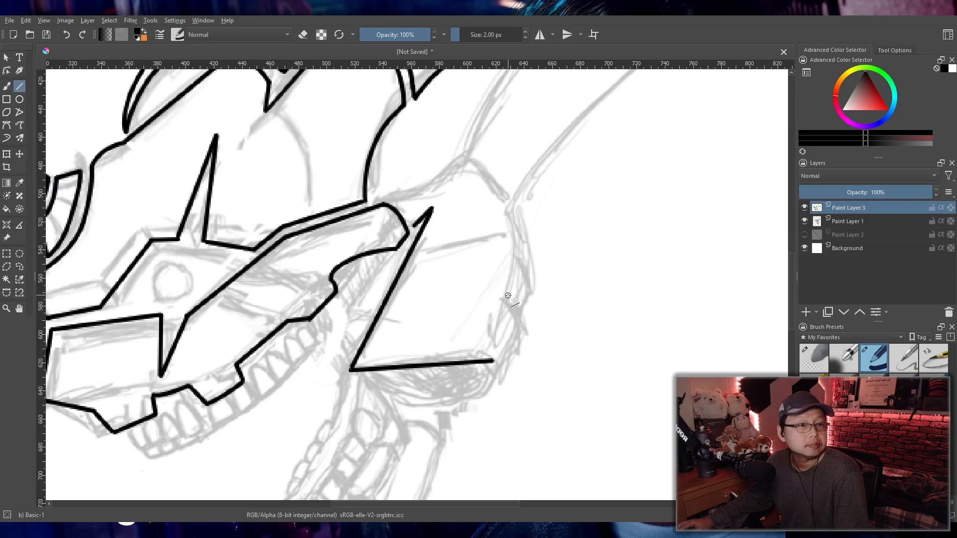
# - Ink the plate's straight rear edge up from its bottom corner, ending in a short segment angled back toward the head
pyautogui.moveTo(493, 359); pyautogui.dragTo(522, 241)
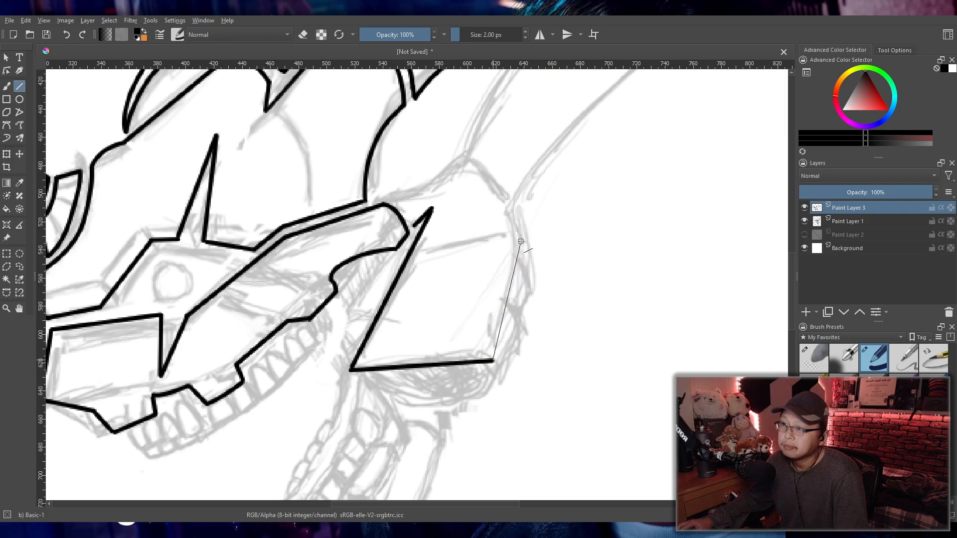
pyautogui.moveTo(539, 227); pyautogui.dragTo(513, 315)
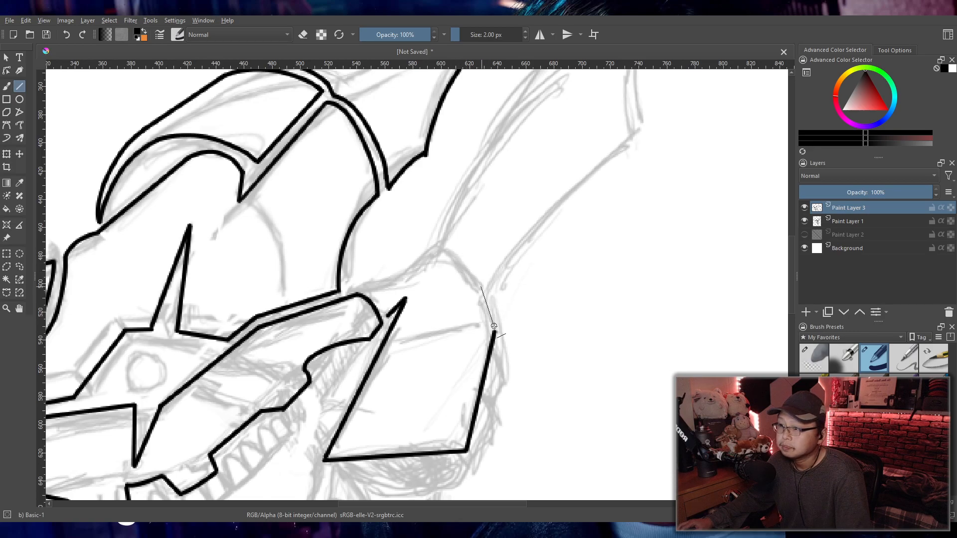
pyautogui.moveTo(494, 333); pyautogui.dragTo(495, 332)
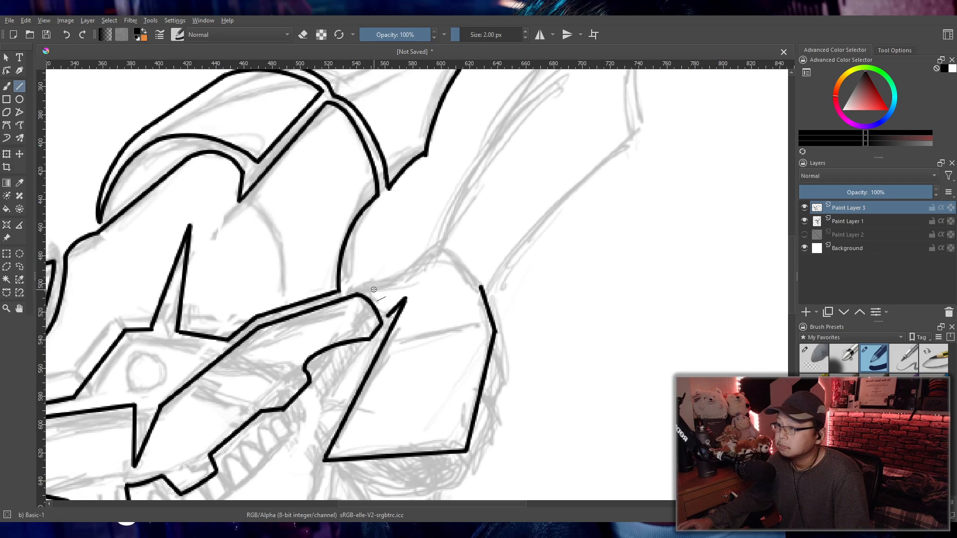
# - Ink a short freehand curve alongside the rounded jaw hinge cap, joining it to the plate's front notch
pyautogui.click(7, 89)
pyautogui.scroll(3, 367, 277)
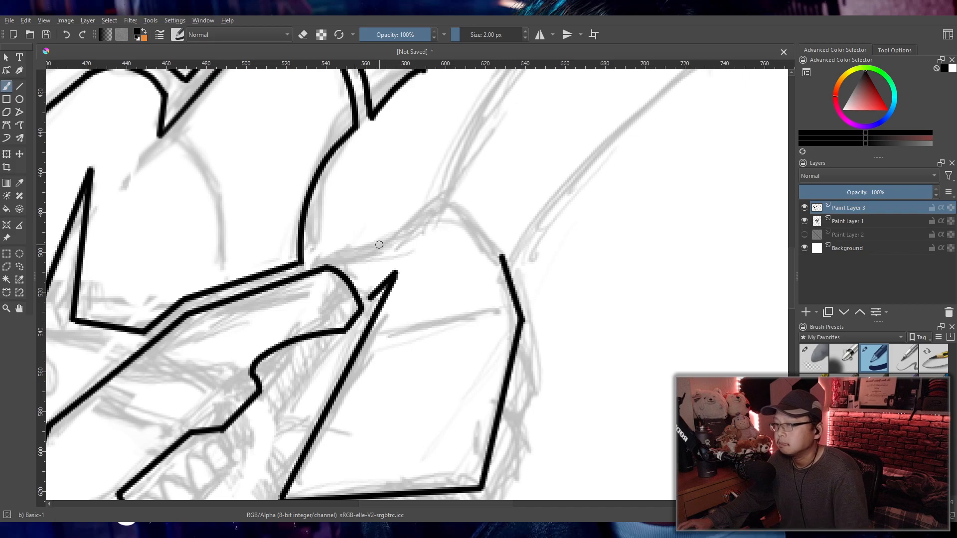
pyautogui.hotkey('ctrl', 'z')
pyautogui.moveTo(345, 260); pyautogui.dragTo(370, 299)
pyautogui.hotkey('ctrl', 'z')
pyautogui.moveTo(345, 261); pyautogui.dragTo(369, 298)
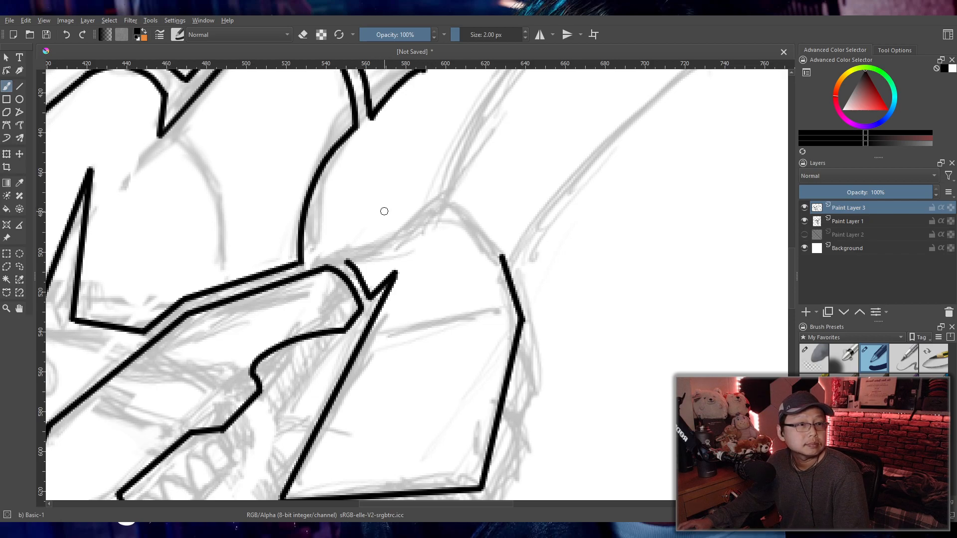
# - Ink a long shallow curve from the top of the hinge curve up to the base of the rear fin
pyautogui.hotkey('ctrl', 'z')
pyautogui.moveTo(353, 257)
pyautogui.mouseDown()
pyautogui.moveTo(439, 205)
pyautogui.moveTo(404, 227)
pyautogui.moveTo(426, 213)
pyautogui.mouseUp()
pyautogui.hotkey('ctrl', 'z')
pyautogui.moveTo(343, 260); pyautogui.dragTo(439, 205)
pyautogui.hotkey('ctrl', 'z')
pyautogui.moveTo(344, 258); pyautogui.dragTo(443, 204)
pyautogui.hotkey('ctrl', 'z')
pyautogui.moveTo(343, 259); pyautogui.dragTo(441, 195)
pyautogui.hotkey('ctrl', 'z')
pyautogui.moveTo(345, 258); pyautogui.dragTo(445, 202)
pyautogui.hotkey('ctrl', 'z')
pyautogui.moveTo(344, 259); pyautogui.dragTo(448, 200)
pyautogui.hotkey('ctrl', 'z')
pyautogui.moveTo(346, 260); pyautogui.dragTo(441, 199)
pyautogui.hotkey('ctrl', 'z')
pyautogui.moveTo(343, 260); pyautogui.dragTo(443, 201)
pyautogui.hotkey('ctrl', 'z')
pyautogui.hotkey('ctrl', 'z')
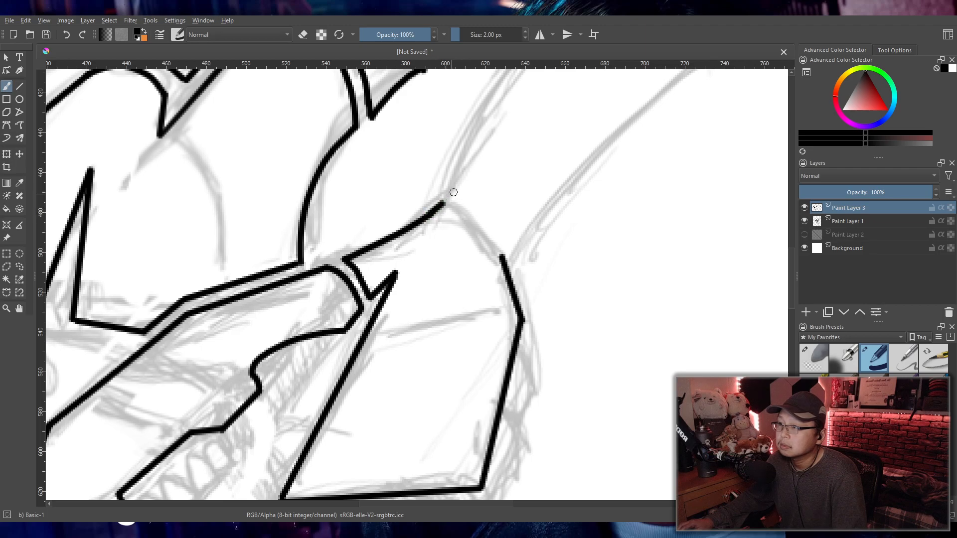
# - Ink the rear fin's upper edge as a long curve sweeping from its base up to the sketched tip
pyautogui.moveTo(540, 147)
pyautogui.mouseDown()
pyautogui.moveTo(508, 214)
pyautogui.moveTo(412, 270)
pyautogui.moveTo(431, 265)
pyautogui.moveTo(457, 231)
pyautogui.moveTo(447, 230)
pyautogui.mouseUp()
pyautogui.scroll(-1, 457, 229)
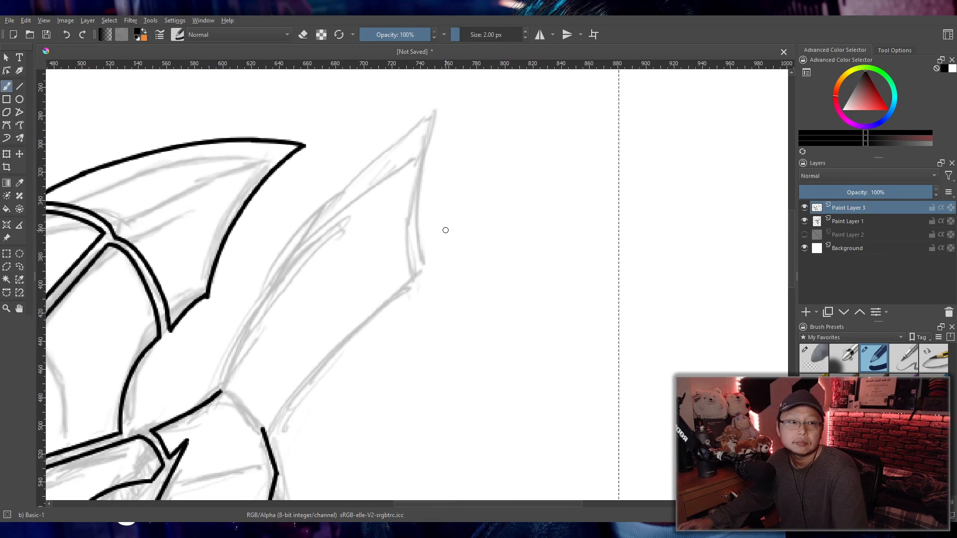
pyautogui.moveTo(222, 389); pyautogui.dragTo(438, 117)
pyautogui.hotkey('ctrl', 'z')
pyautogui.moveTo(221, 391); pyautogui.dragTo(431, 99)
pyautogui.hotkey('ctrl', 'z')
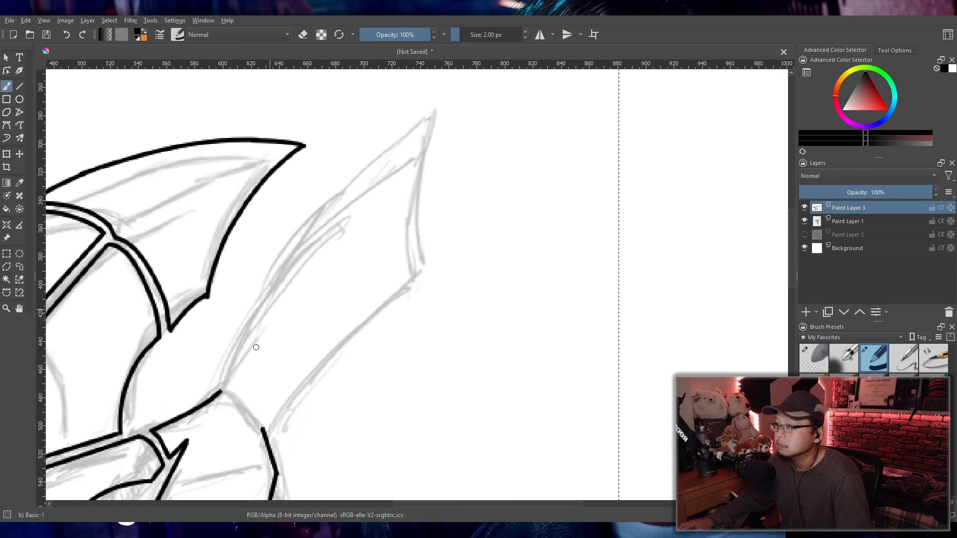
pyautogui.moveTo(223, 389)
pyautogui.mouseDown()
pyautogui.moveTo(428, 120)
pyautogui.moveTo(420, 260)
pyautogui.mouseUp()
pyautogui.hotkey('ctrl', 'z')
pyautogui.moveTo(431, 120)
pyautogui.mouseDown()
pyautogui.moveTo(418, 279)
pyautogui.moveTo(423, 262)
pyautogui.mouseUp()
pyautogui.hotkey('ctrl', 'z')
pyautogui.hotkey('ctrl', 'z')
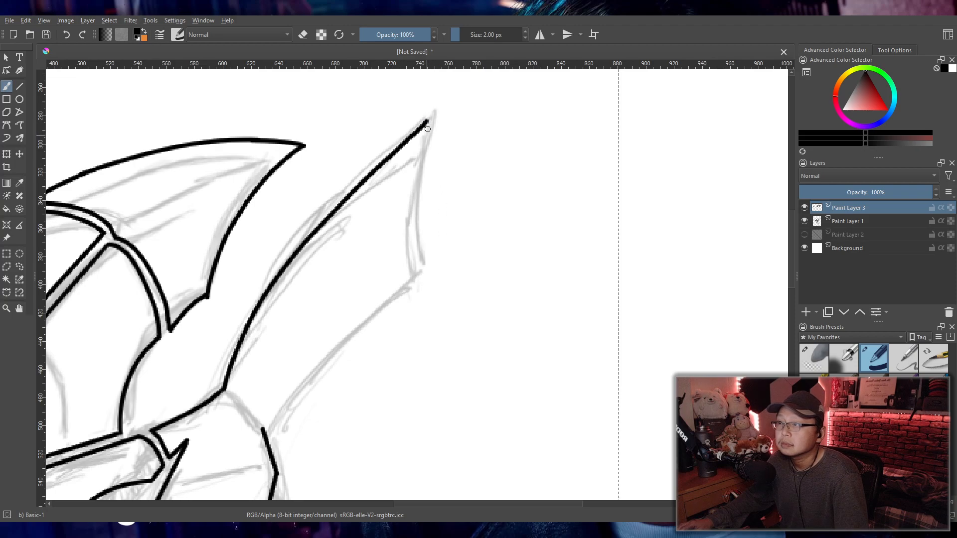
# - Ink the rear fin's back edge as an outward-bulging curve from the tip down to the lower corner
pyautogui.moveTo(424, 137); pyautogui.dragTo(418, 277)
pyautogui.hotkey('ctrl', 'z')
pyautogui.moveTo(429, 119); pyautogui.dragTo(420, 271)
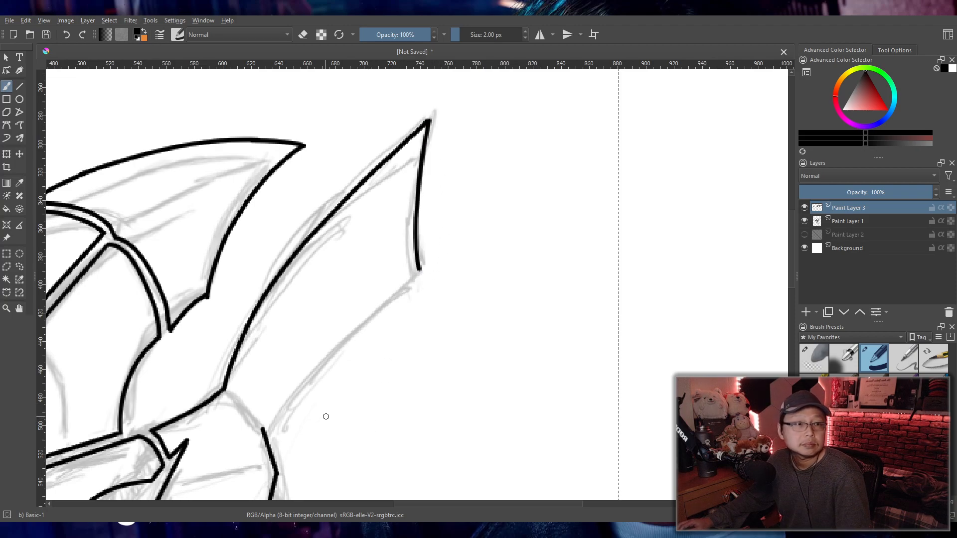
pyautogui.hotkey('ctrl', 'z')
pyautogui.hotkey('ctrl', 'z')
pyautogui.moveTo(429, 121)
pyautogui.mouseDown()
pyautogui.moveTo(402, 291)
pyautogui.moveTo(417, 259)
pyautogui.moveTo(427, 124)
pyautogui.moveTo(411, 277)
pyautogui.mouseUp()
pyautogui.hotkey('ctrl', 'z')
pyautogui.hotkey('ctrl', 'z')
pyautogui.moveTo(430, 119)
pyautogui.mouseDown()
pyautogui.moveTo(408, 306)
pyautogui.moveTo(404, 282)
pyautogui.mouseUp()
pyautogui.hotkey('ctrl', 'z')
pyautogui.hotkey('ctrl', 'z')
pyautogui.moveTo(430, 120); pyautogui.dragTo(410, 281)
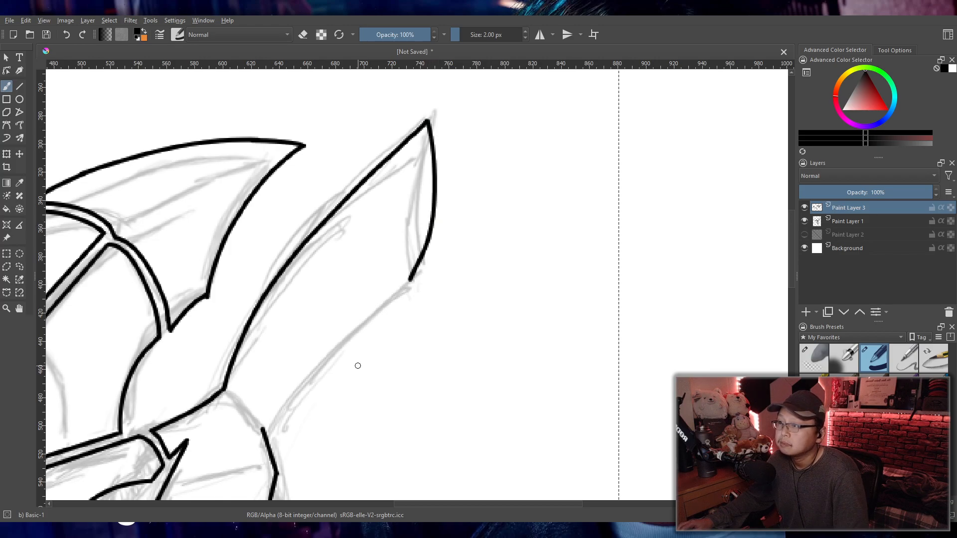
# - Ink the rear fin's lower edge as a curve from the top of the plate's rear edge to the fin's lower corner
pyautogui.moveTo(262, 429); pyautogui.dragTo(411, 284)
pyautogui.hotkey('ctrl', 'z')
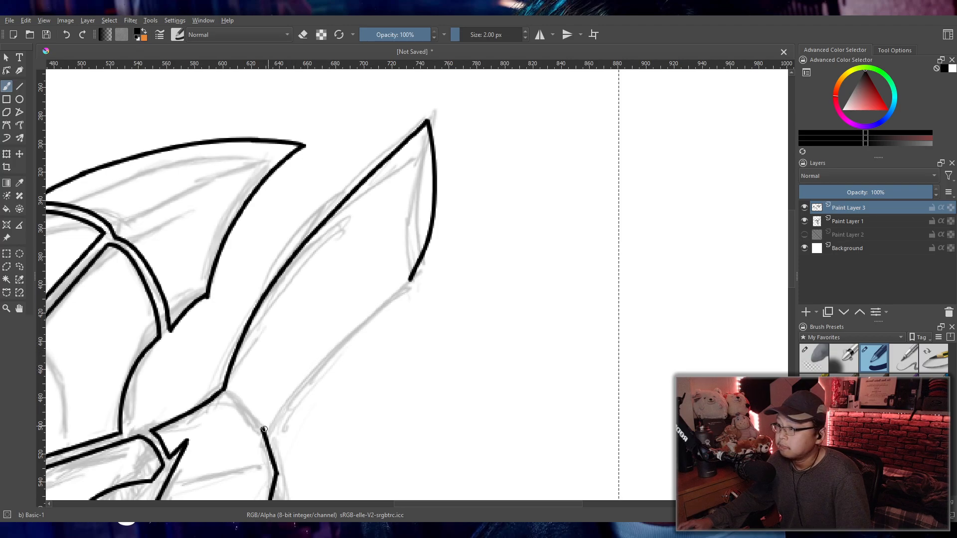
pyautogui.moveTo(264, 423); pyautogui.dragTo(411, 284)
pyautogui.hotkey('ctrl', 'z')
pyautogui.moveTo(262, 428); pyautogui.dragTo(412, 277)
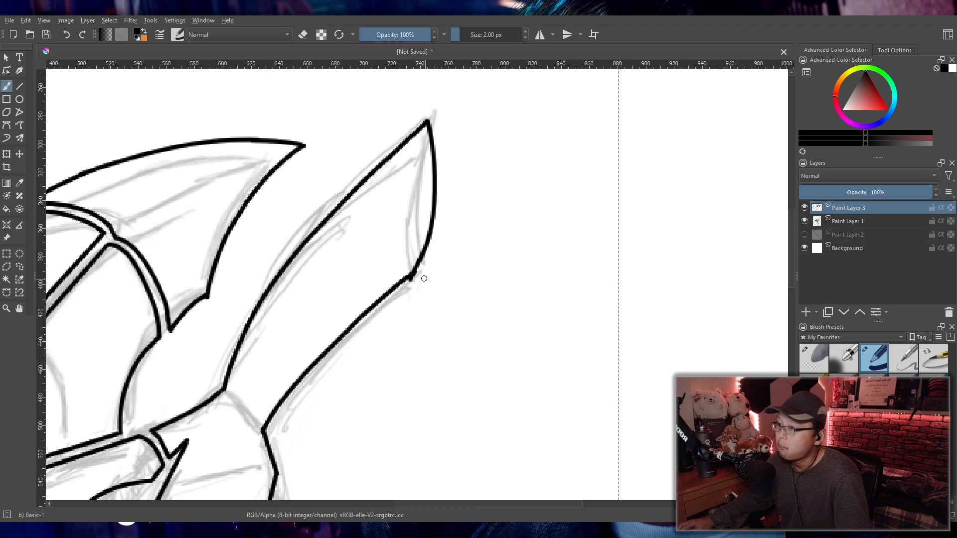
pyautogui.hotkey('ctrl', 'z')
pyautogui.moveTo(262, 429); pyautogui.dragTo(410, 284)
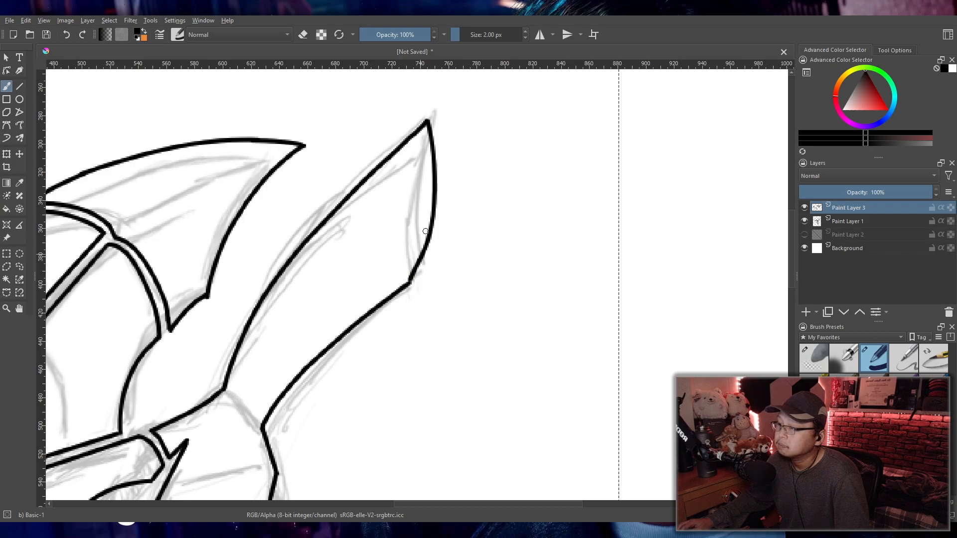
# - Check the whole head, then undo the rear fin's lower, back and upper edge strokes
pyautogui.scroll(-4, 425, 231)
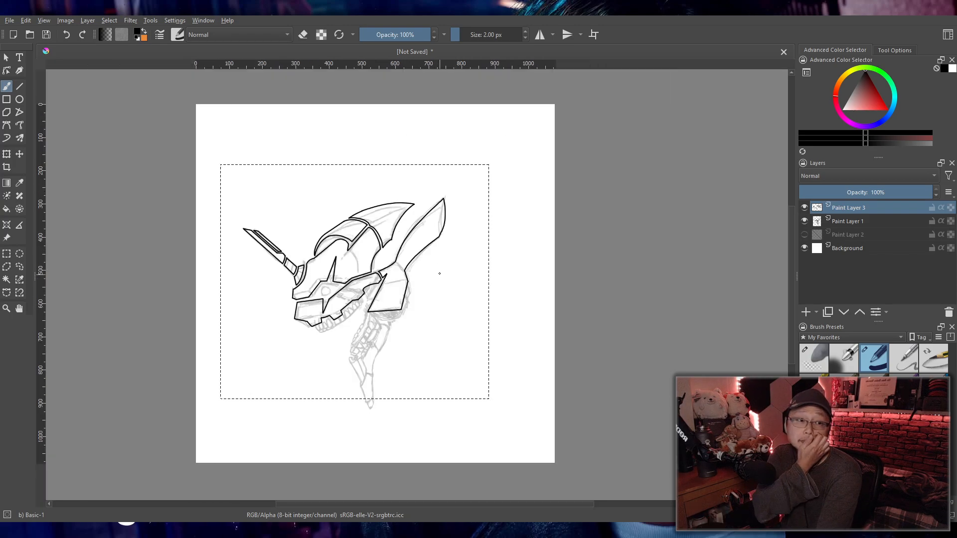
pyautogui.scroll(3, 439, 274)
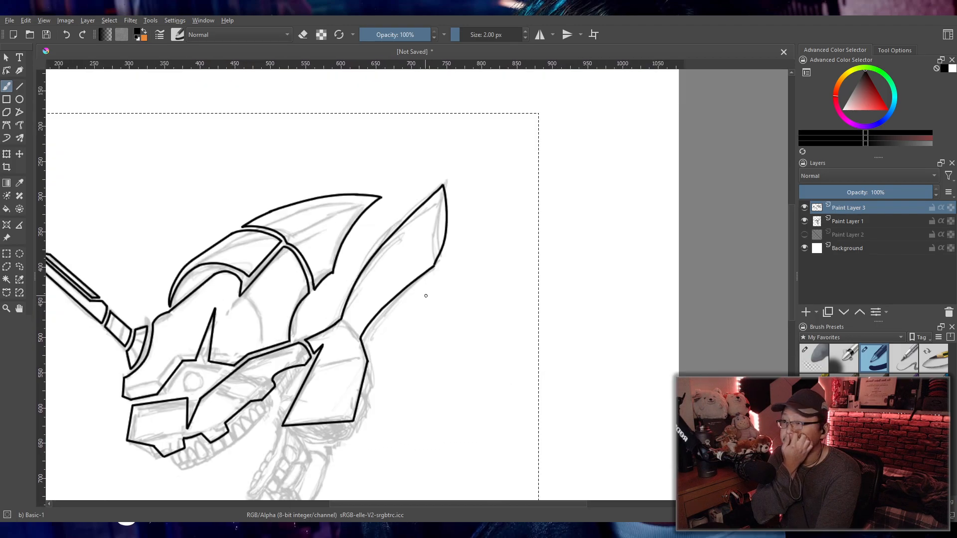
pyautogui.scroll(1, 426, 296)
pyautogui.scroll(1, 435, 294)
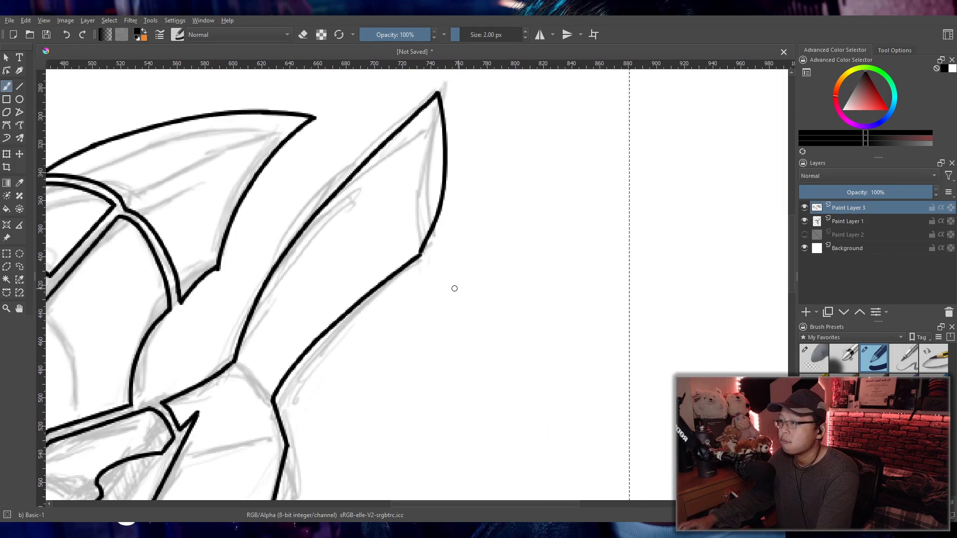
pyautogui.hotkey('ctrl', 'z')
pyautogui.hotkey('ctrl', 'z')
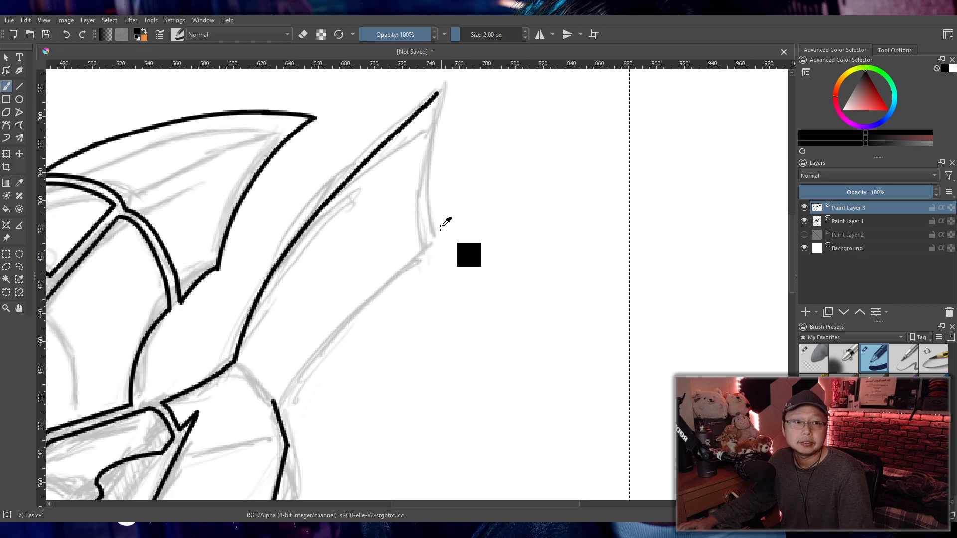
pyautogui.hotkey('ctrl', 'z')
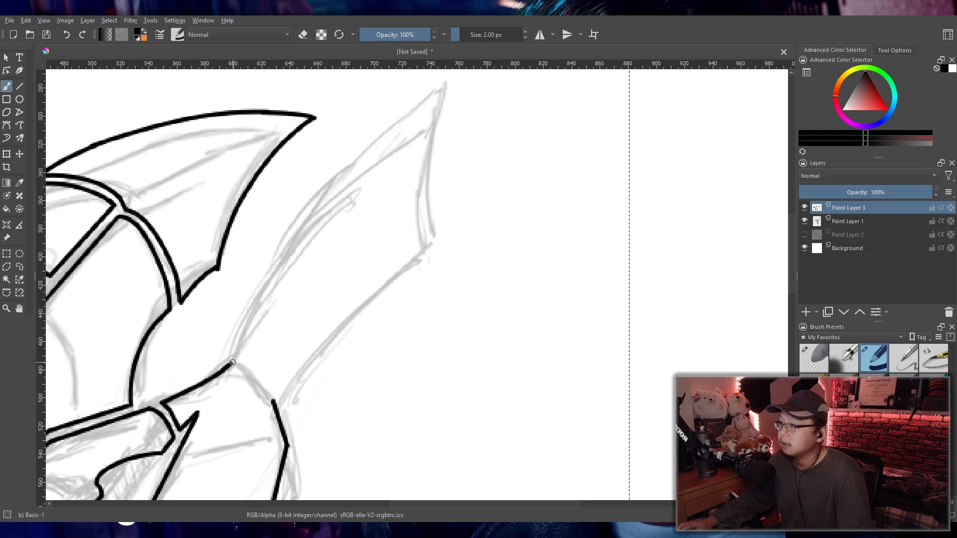
# - Ink a longer upper edge for the rear fin, sweeping from its base past the sketched tip and flattening at the end
pyautogui.moveTo(232, 362); pyautogui.dragTo(476, 102)
pyautogui.hotkey('ctrl', 'z')
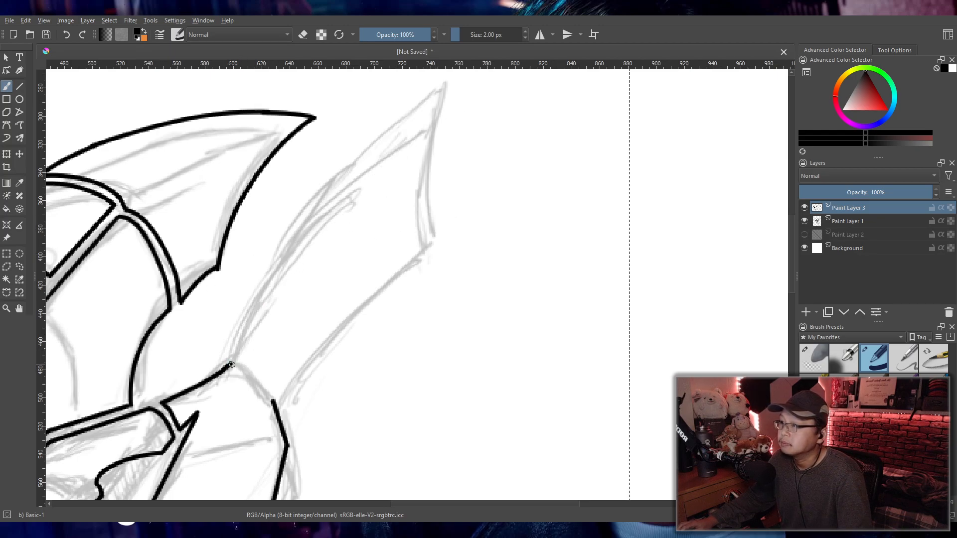
pyautogui.moveTo(232, 365); pyautogui.dragTo(510, 74)
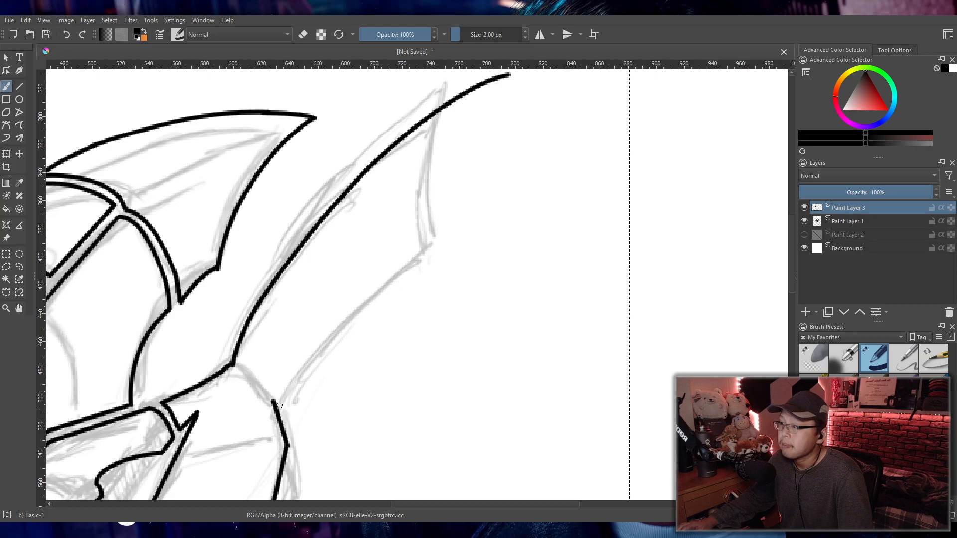
# - Erase the short angled segment atop the plate's rear edge with the Eraser Soft brush at 16.09 px
pyautogui.click(814, 358)
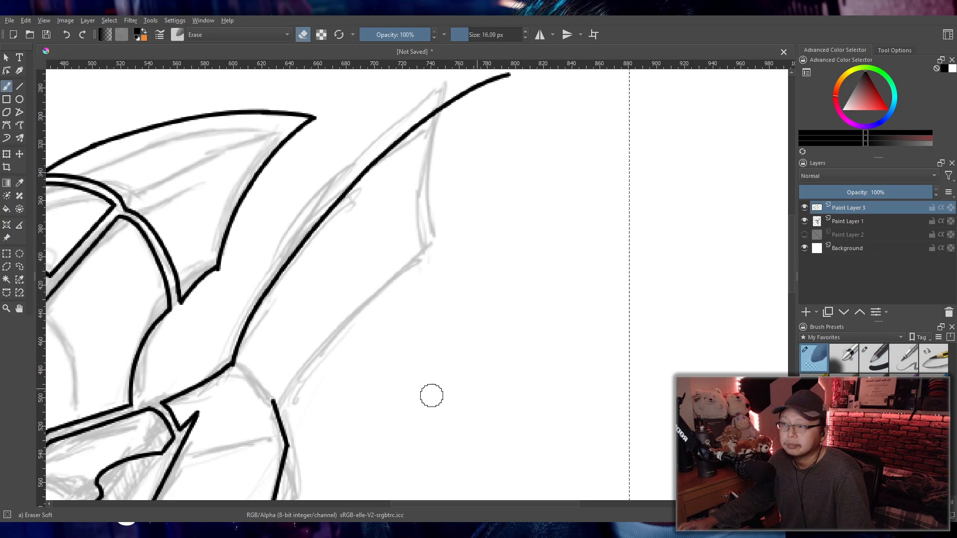
pyautogui.moveTo(274, 402)
pyautogui.mouseDown()
pyautogui.moveTo(278, 434)
pyautogui.moveTo(297, 438)
pyautogui.mouseUp()
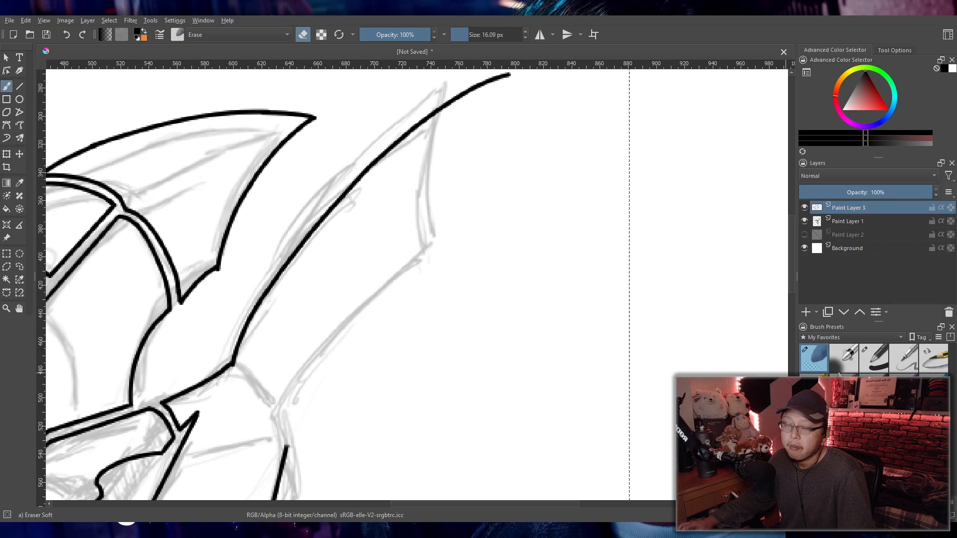
pyautogui.scroll(-4, 442, 288)
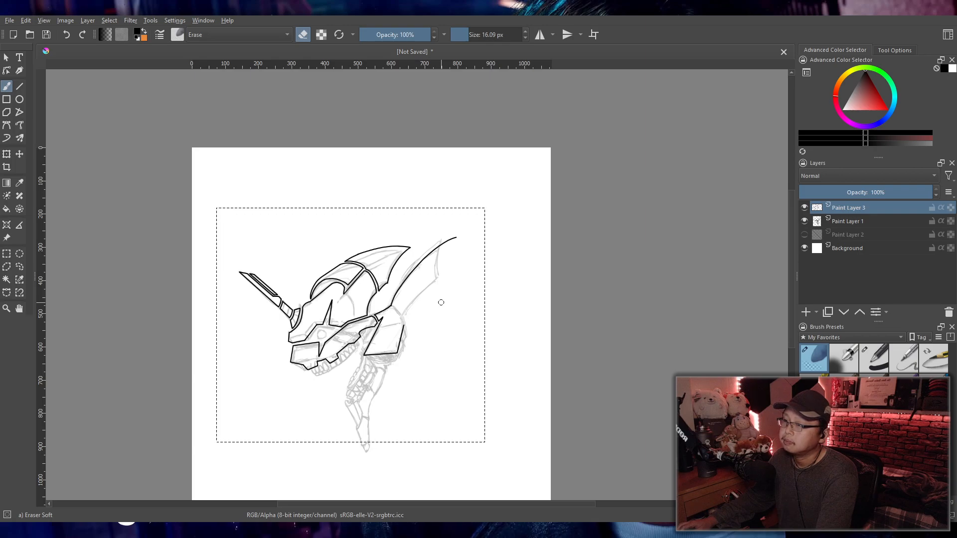
# - Undo the inked upper edge of the rear fin and the outline strokes of the plate behind the jaw
pyautogui.scroll(4, 441, 302)
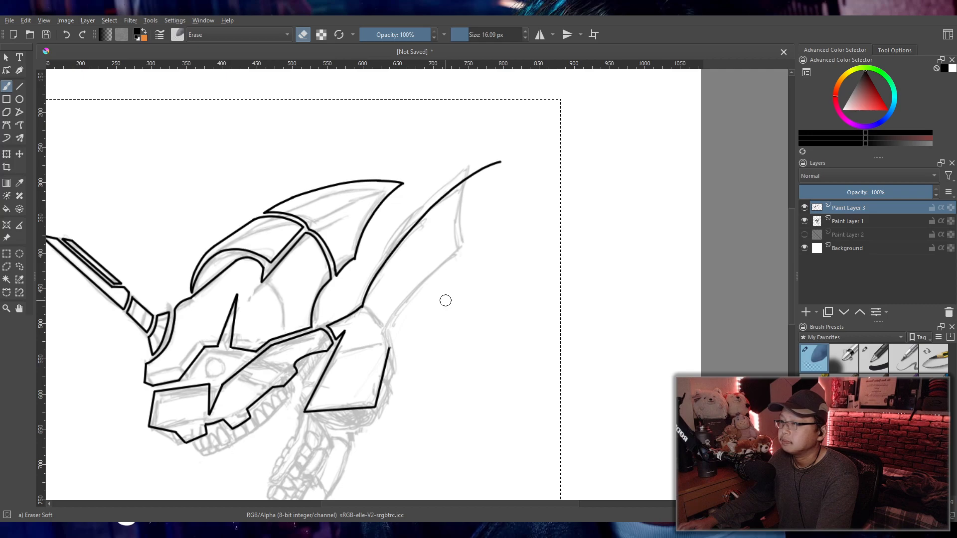
pyautogui.hotkey('ctrl', 'z')
pyautogui.hotkey('ctrl', 'z')
pyautogui.scroll(1, 441, 336)
pyautogui.moveTo(440, 337); pyautogui.dragTo(536, 268)
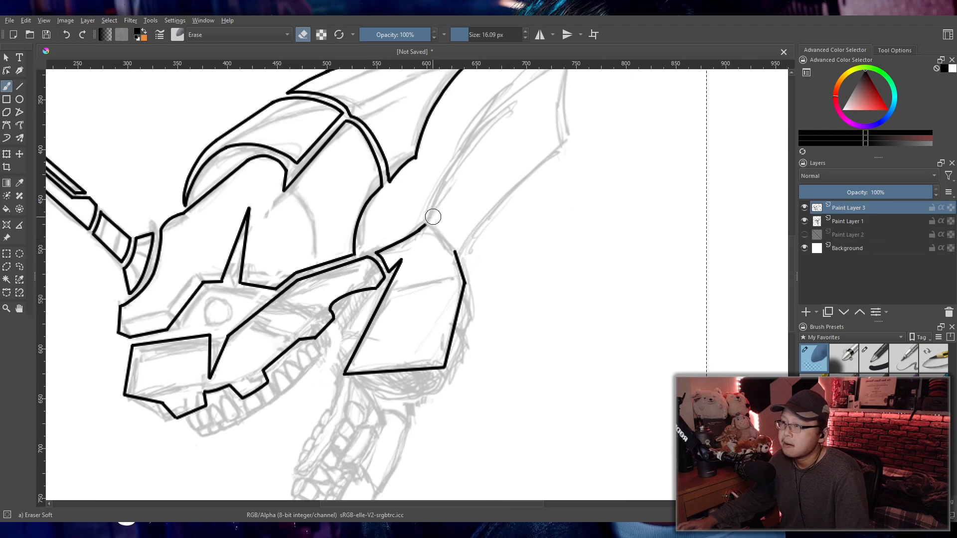
pyautogui.moveTo(436, 220)
pyautogui.mouseDown()
pyautogui.moveTo(413, 228)
pyautogui.moveTo(397, 260)
pyautogui.moveTo(378, 248)
pyautogui.moveTo(393, 275)
pyautogui.moveTo(383, 251)
pyautogui.moveTo(403, 274)
pyautogui.moveTo(345, 351)
pyautogui.moveTo(369, 337)
pyautogui.moveTo(380, 371)
pyautogui.moveTo(340, 383)
pyautogui.moveTo(403, 382)
pyautogui.moveTo(452, 363)
pyautogui.moveTo(456, 255)
pyautogui.moveTo(463, 320)
pyautogui.moveTo(464, 277)
pyautogui.moveTo(557, 290)
pyautogui.mouseUp()
pyautogui.scroll(-3, 493, 304)
pyautogui.scroll(2, 558, 290)
pyautogui.scroll(-1, 556, 309)
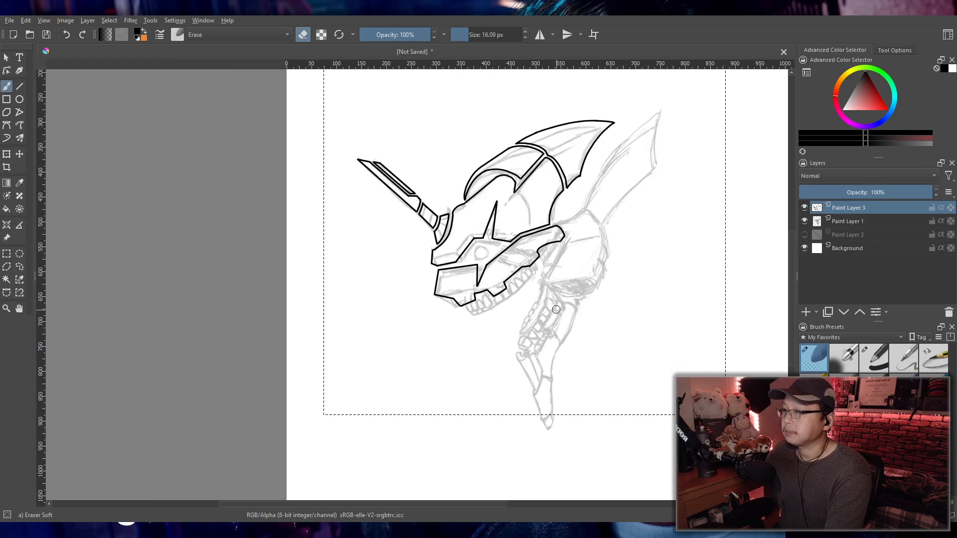
# - Draw a rectangular selection around the whole head, covering most of the canvas
pyautogui.scroll(-1, 561, 301)
pyautogui.click(8, 255)
pyautogui.moveTo(315, 113); pyautogui.dragTo(638, 422)
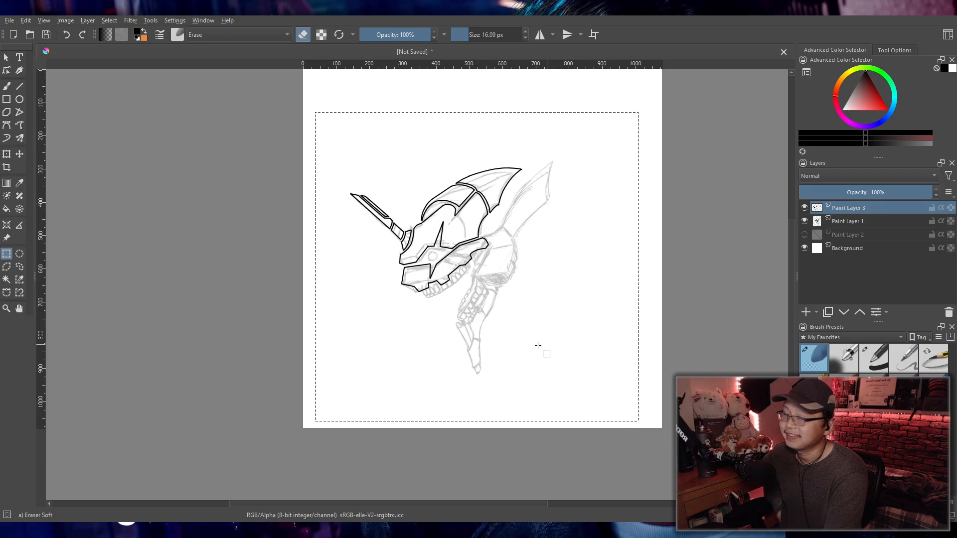
# - Examine the sketched lower jaw, its teeth and its segments down to the pointed tip against the whole head
pyautogui.scroll(2, 521, 359)
pyautogui.scroll(3, 506, 360)
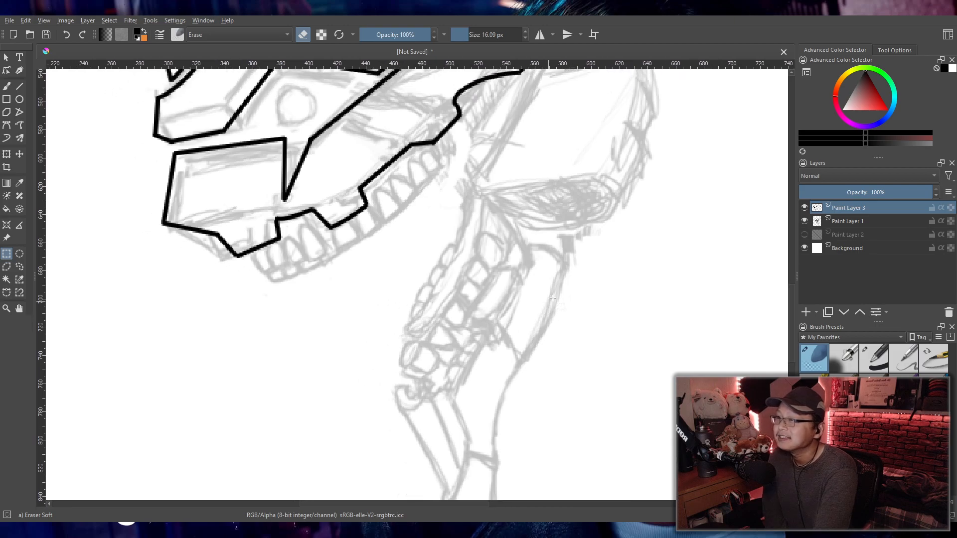
pyautogui.scroll(-2, 553, 298)
pyautogui.scroll(3, 551, 299)
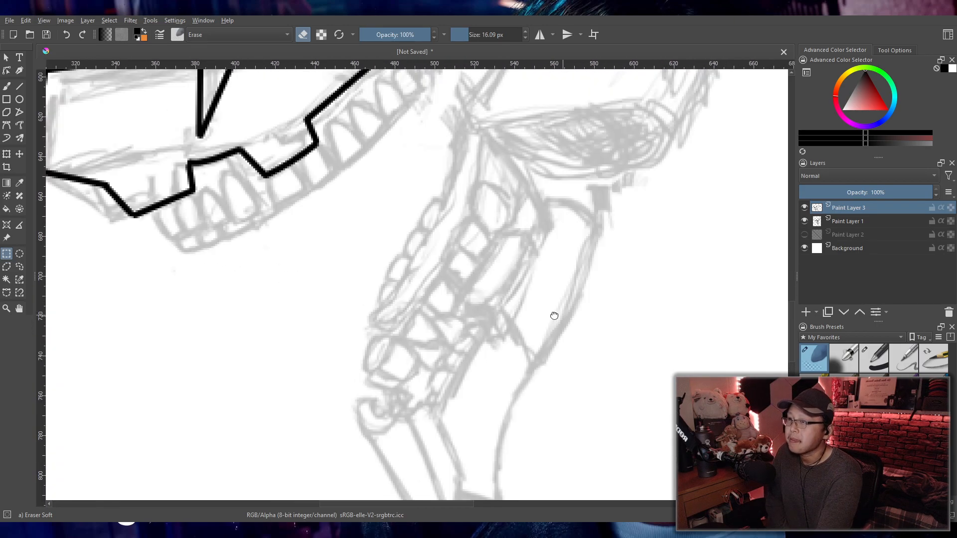
pyautogui.scroll(-3, 534, 314)
pyautogui.scroll(5, 524, 308)
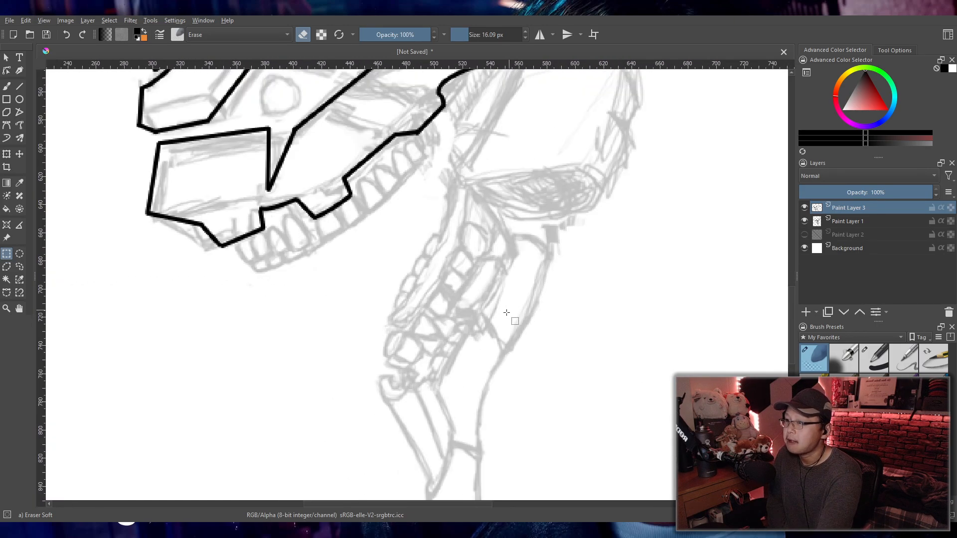
pyautogui.scroll(-2, 520, 300)
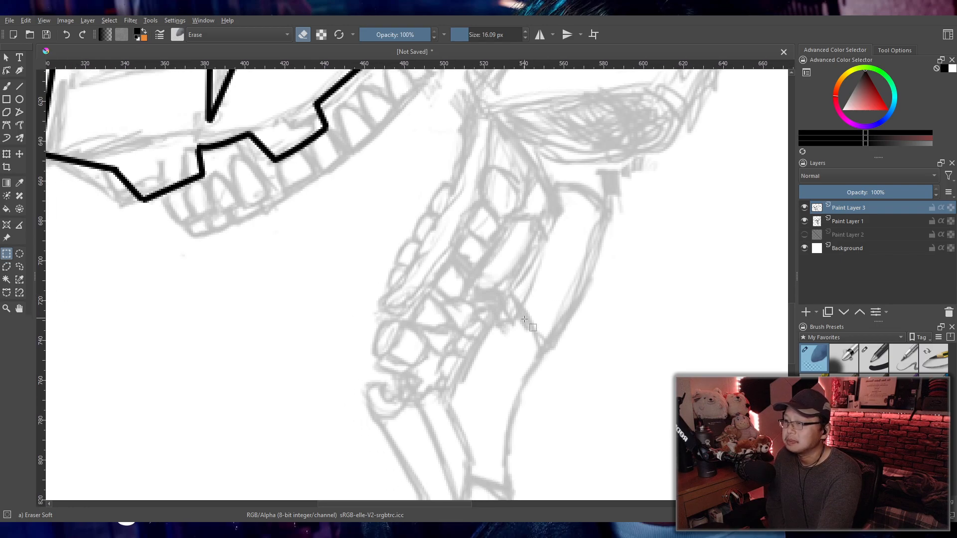
pyautogui.scroll(2, 523, 319)
pyautogui.scroll(-2, 521, 314)
pyautogui.scroll(1, 517, 302)
pyautogui.scroll(2, 517, 302)
pyautogui.scroll(-1, 519, 305)
pyautogui.scroll(1, 519, 306)
pyautogui.scroll(-1, 521, 301)
pyautogui.scroll(2, 529, 239)
pyautogui.scroll(-4, 529, 239)
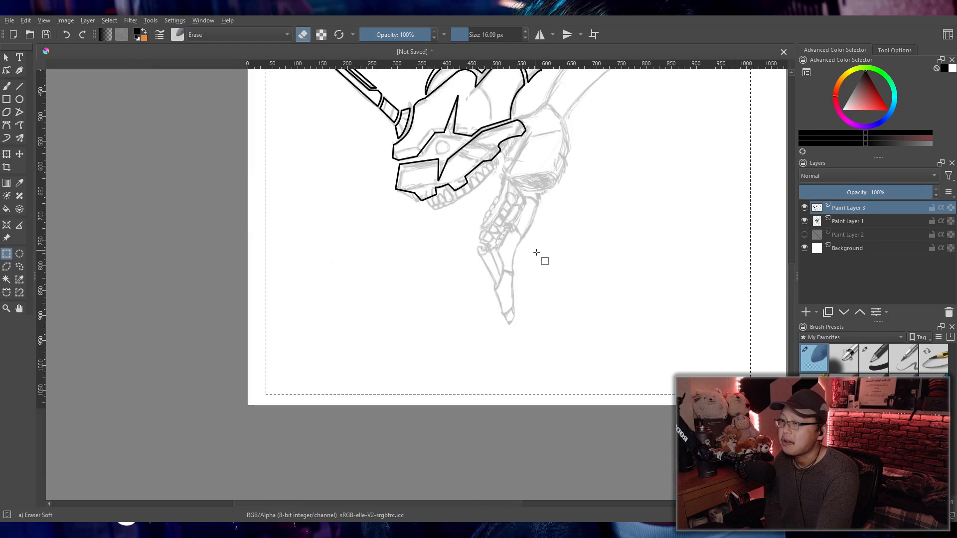
pyautogui.scroll(4, 537, 254)
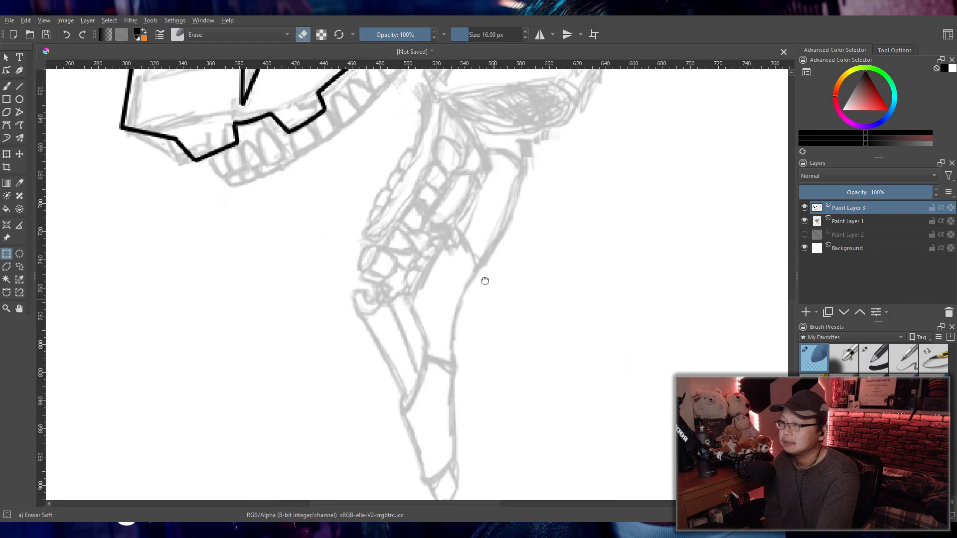
pyautogui.scroll(1, 485, 281)
pyautogui.scroll(-1, 493, 294)
pyautogui.scroll(1, 494, 292)
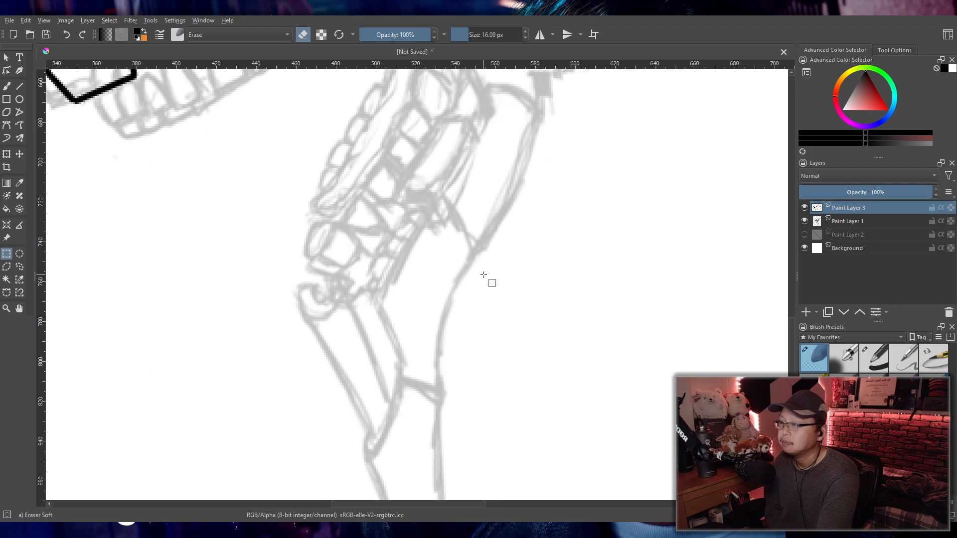
pyautogui.scroll(-1, 484, 273)
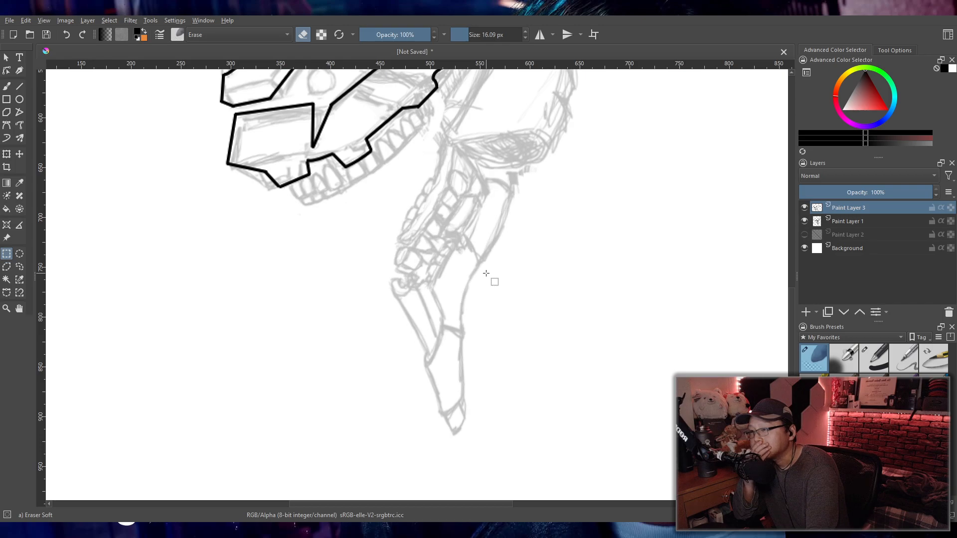
pyautogui.scroll(-2, 486, 274)
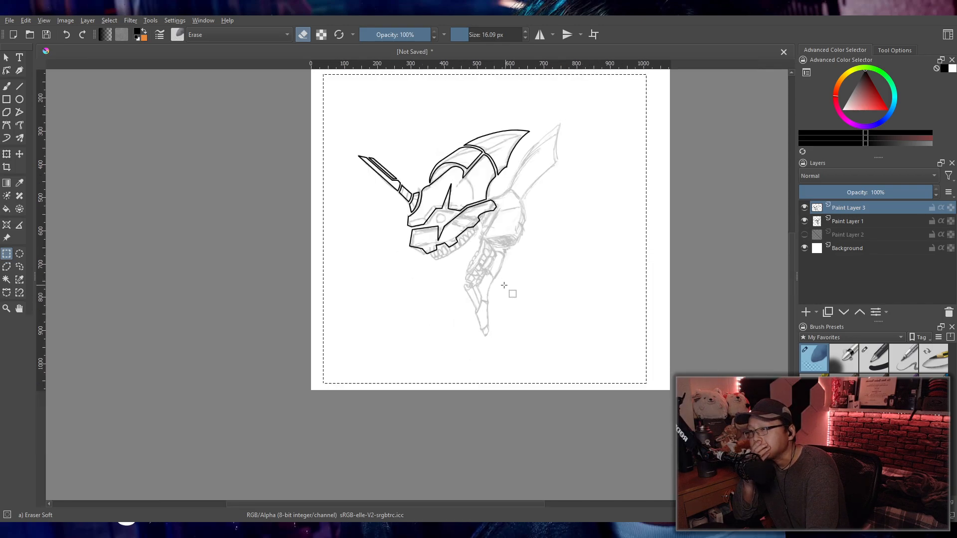
pyautogui.scroll(3, 504, 285)
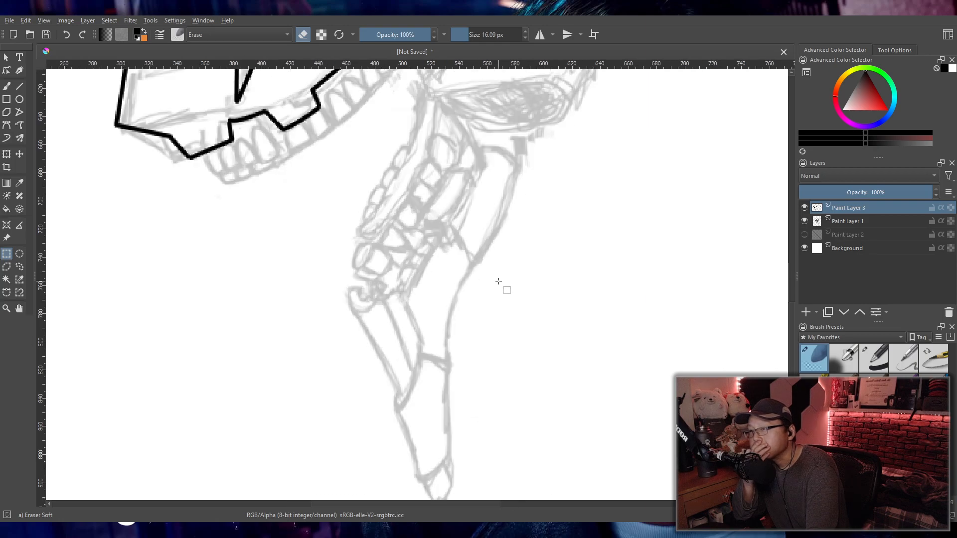
pyautogui.moveTo(499, 282)
pyautogui.mouseDown()
pyautogui.moveTo(494, 249)
pyautogui.moveTo(490, 262)
pyautogui.mouseUp()
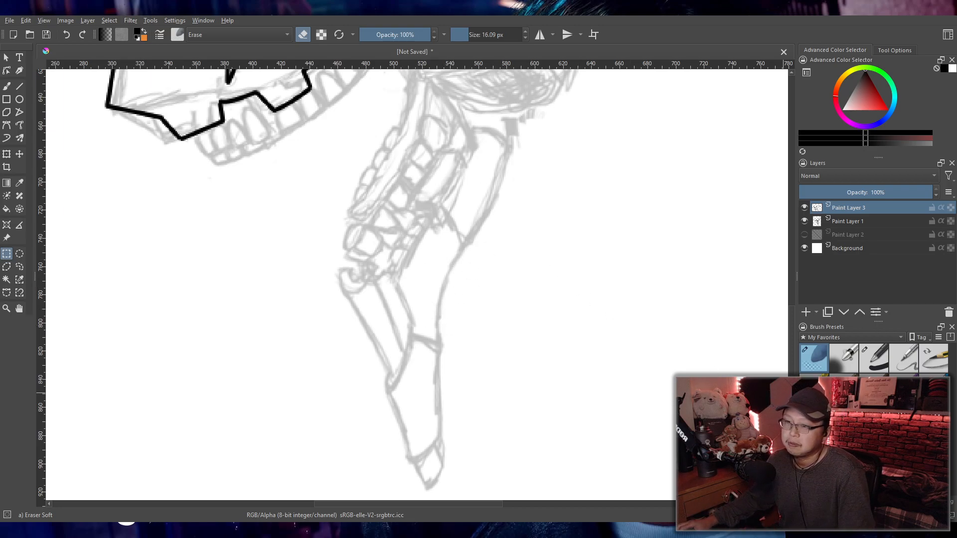
# - Add a new paint layer above the inked line art layer for the lower jaw
pyautogui.click(8, 88)
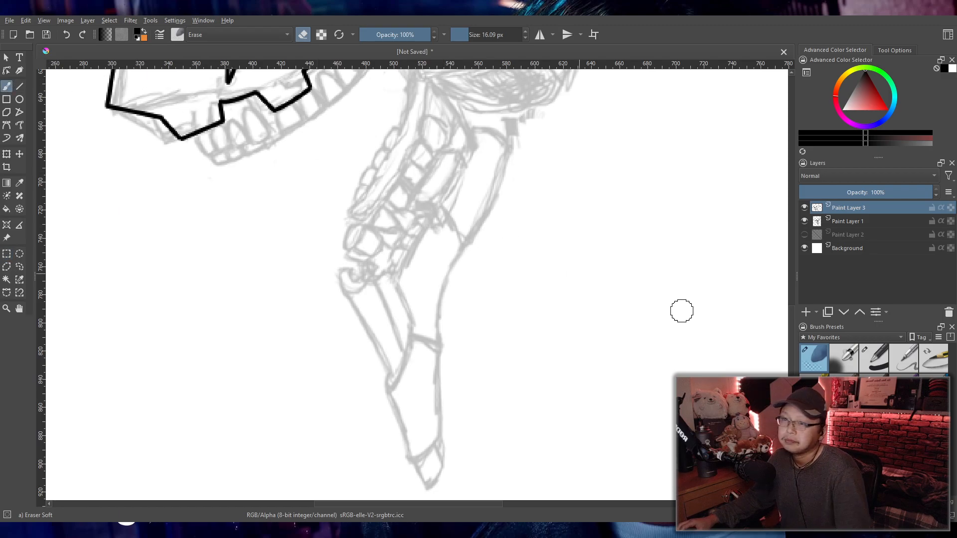
pyautogui.click(803, 313)
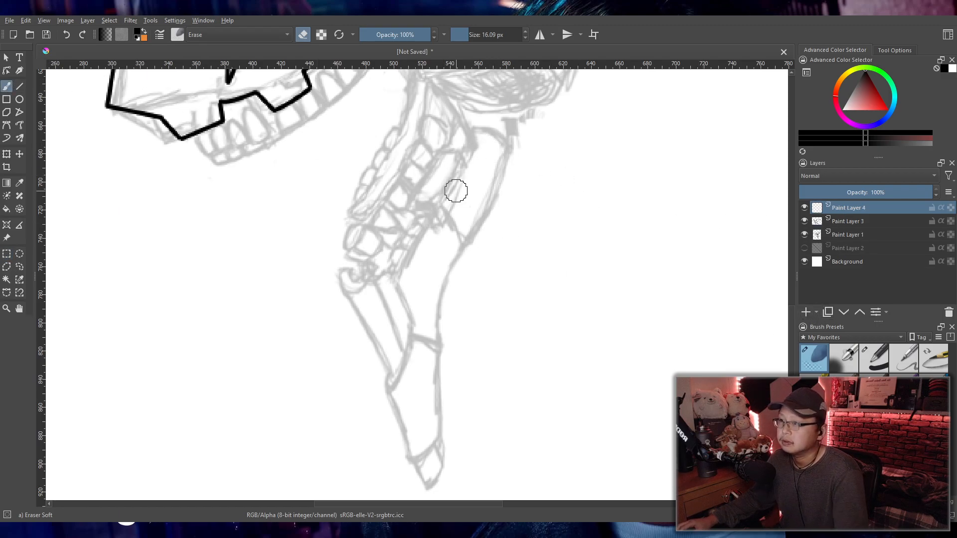
pyautogui.scroll(1, 491, 194)
pyautogui.moveTo(491, 194); pyautogui.dragTo(547, 286)
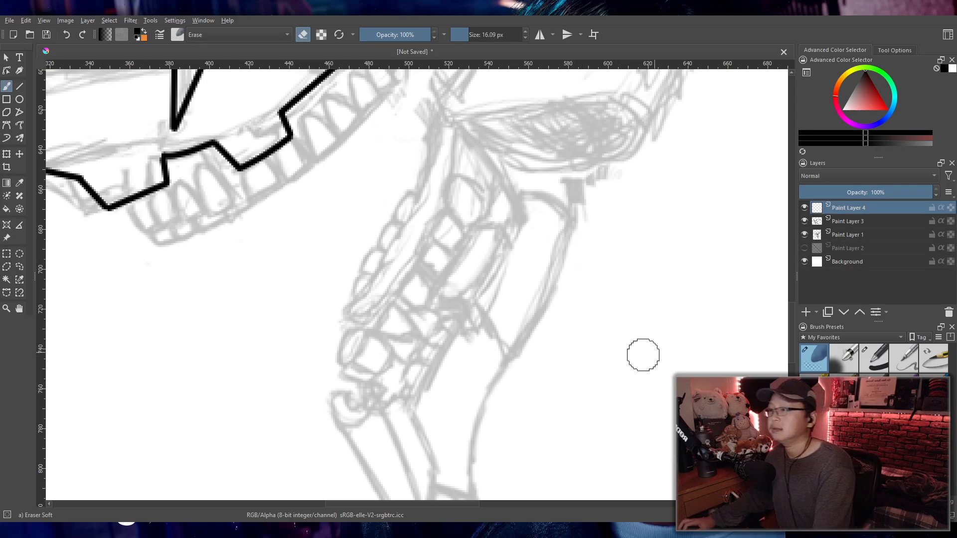
pyautogui.scroll(-1, 579, 394)
pyautogui.moveTo(532, 438); pyautogui.dragTo(569, 299)
pyautogui.scroll(2, 575, 291)
pyautogui.moveTo(595, 259); pyautogui.dragTo(562, 281)
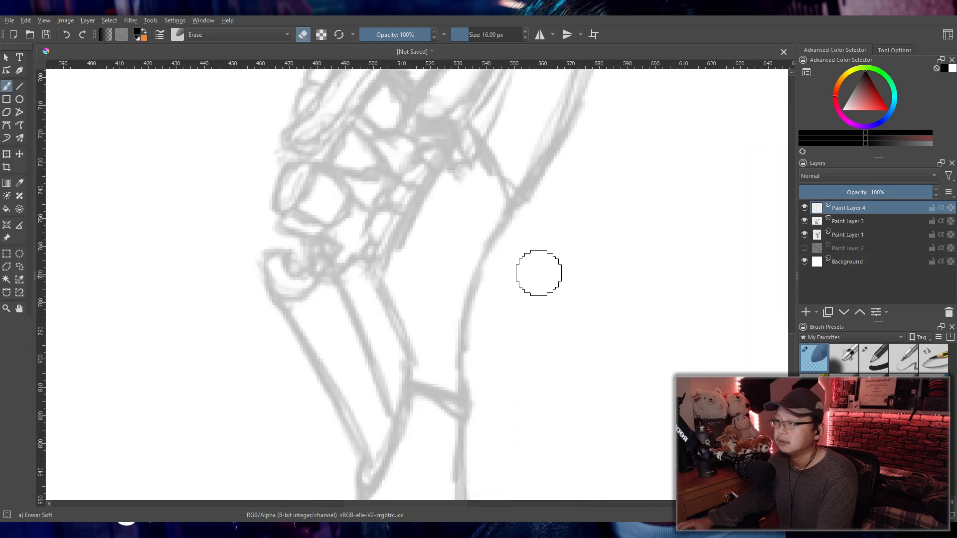
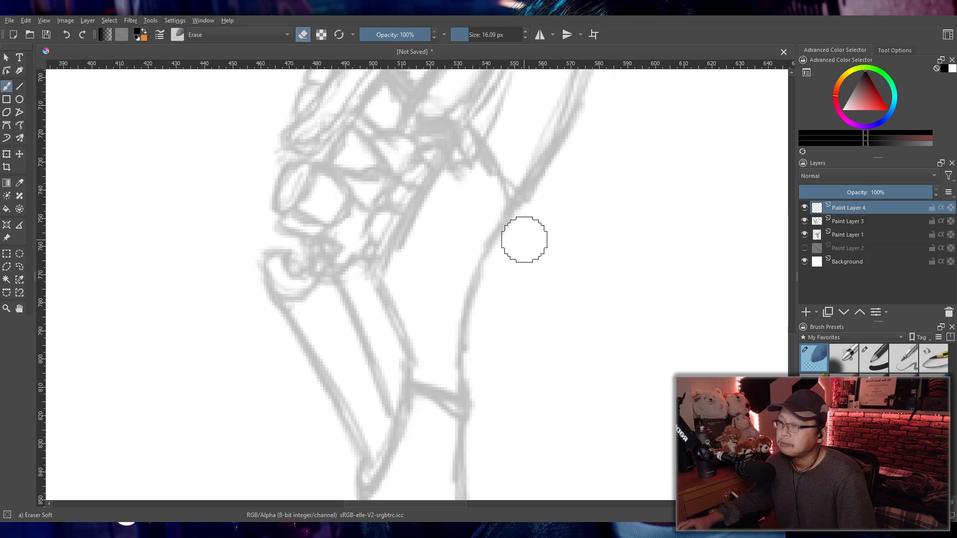
# - Try inking a straight line along the inner edge of the lower jaw's middle segment with the Basic-1 brush at 2.00 px
pyautogui.click(879, 360)
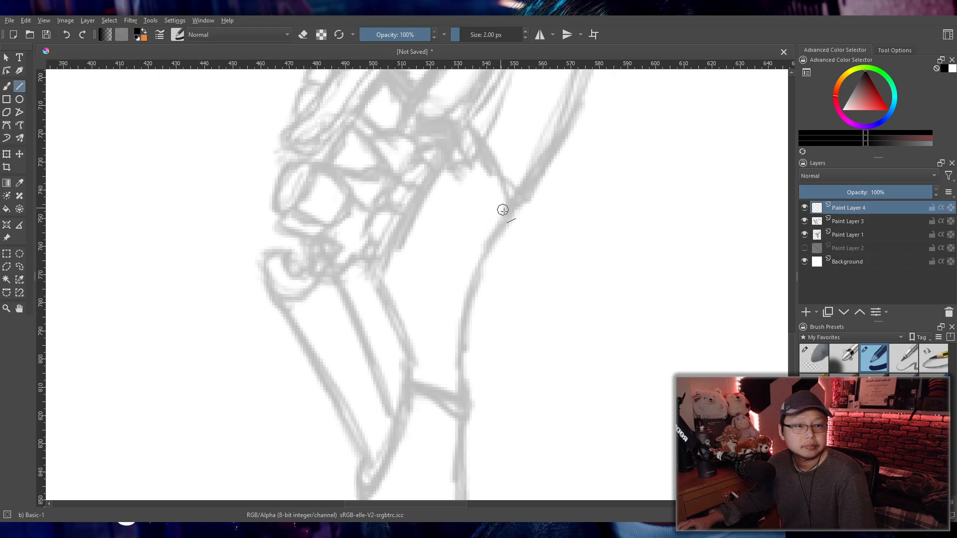
pyautogui.moveTo(374, 269); pyautogui.dragTo(470, 132)
pyautogui.hotkey('ctrl', 'z')
pyautogui.moveTo(373, 271); pyautogui.dragTo(469, 130)
pyautogui.hotkey('ctrl', 'z')
pyautogui.moveTo(377, 279); pyautogui.dragTo(473, 135)
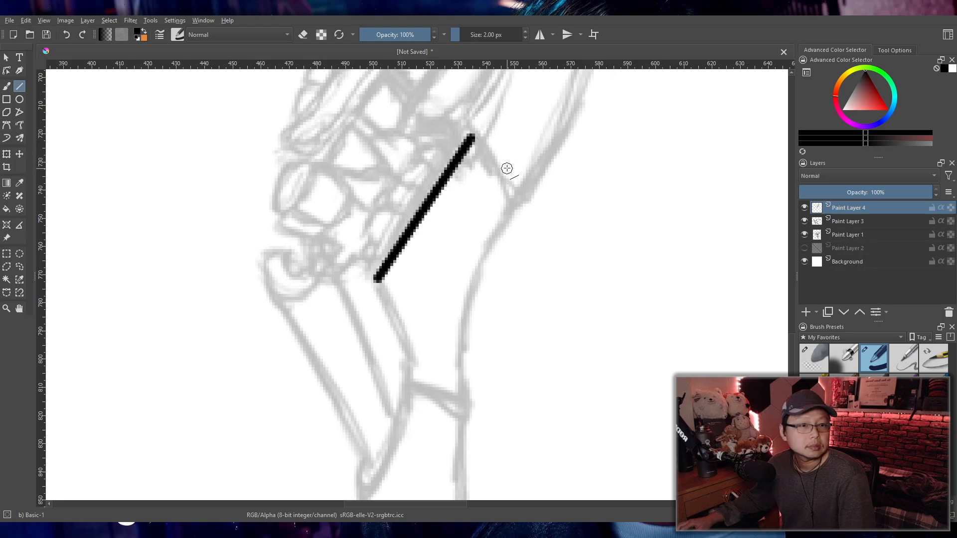
pyautogui.hotkey('ctrl', 'z')
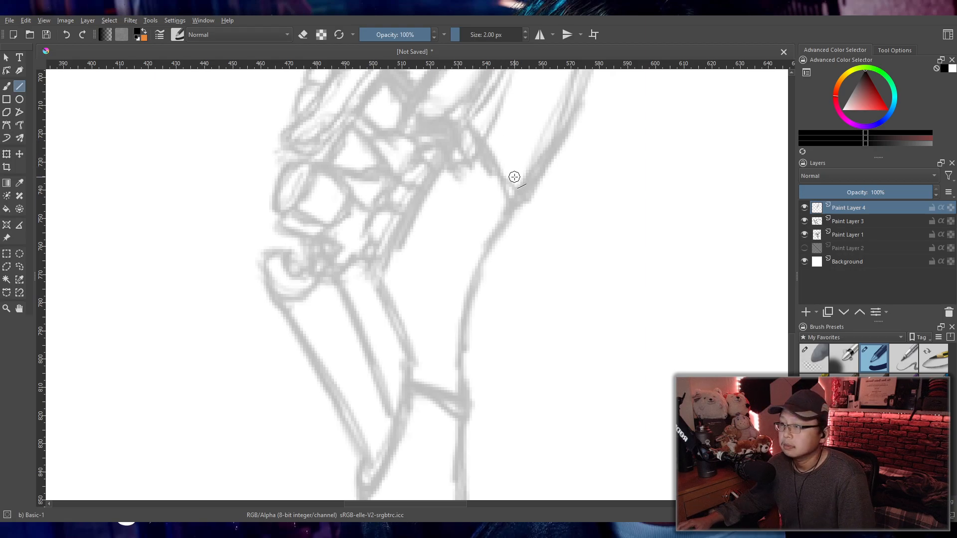
# - Select the lower jaw's long back section, from its upper joint to the seam above the tip segment, with a freehand selection
pyautogui.scroll(-4, 535, 289)
pyautogui.moveTo(545, 299); pyautogui.dragTo(450, 282)
pyautogui.scroll(1, 481, 302)
pyautogui.scroll(1, 482, 302)
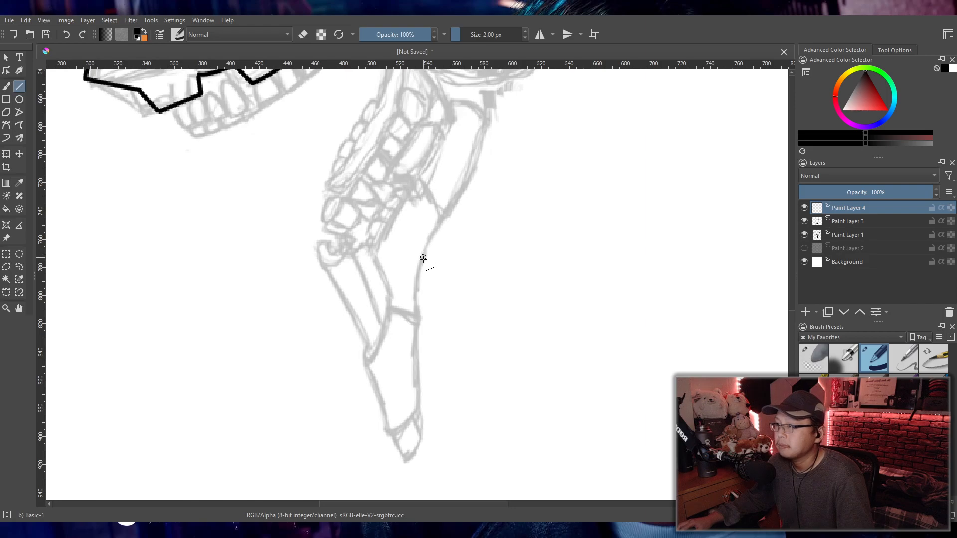
pyautogui.click(21, 267)
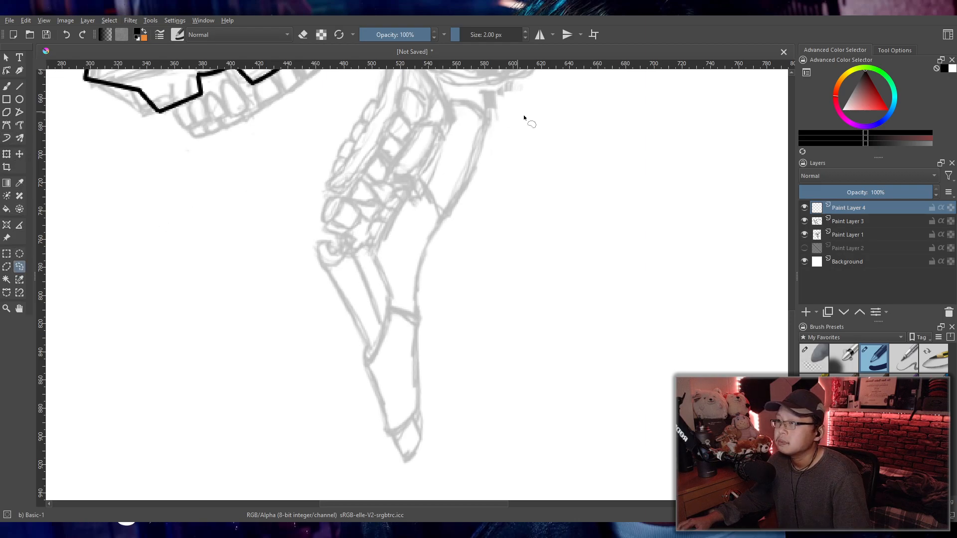
pyautogui.moveTo(489, 107); pyautogui.dragTo(456, 100)
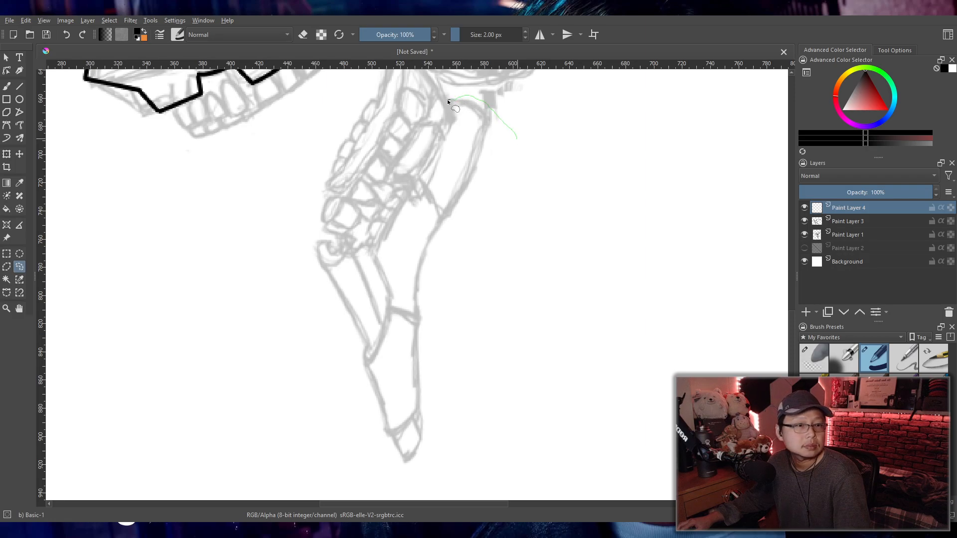
pyautogui.moveTo(447, 100)
pyautogui.mouseDown()
pyautogui.moveTo(393, 217)
pyautogui.moveTo(355, 247)
pyautogui.moveTo(381, 296)
pyautogui.mouseUp()
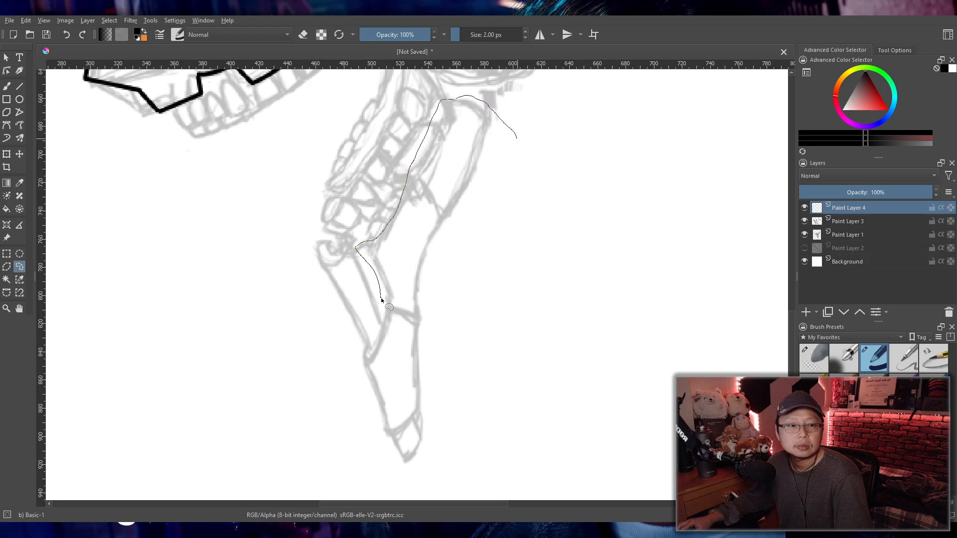
pyautogui.moveTo(381, 298); pyautogui.dragTo(439, 315)
pyautogui.click(516, 138)
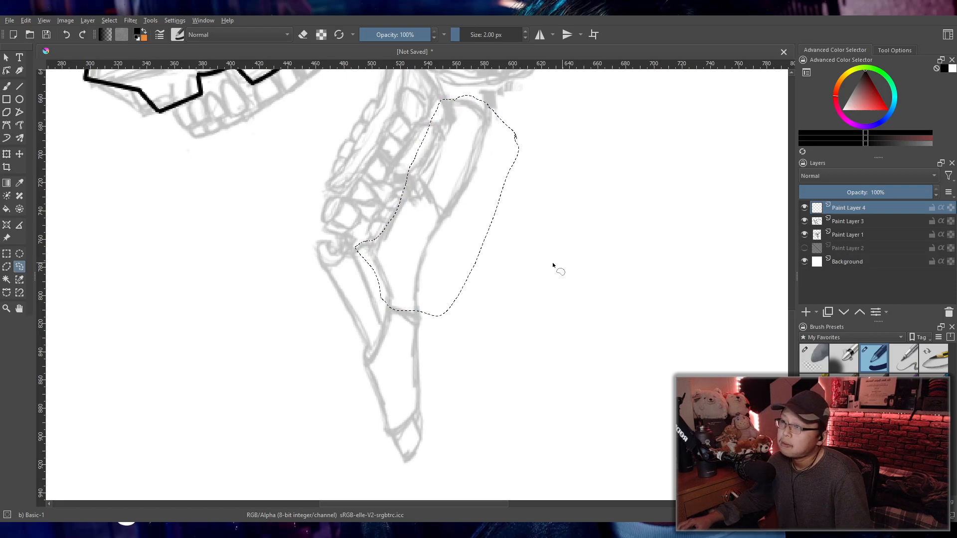
# - Transform the selected jaw section on the sketch layer, Paint Layer 1, moving it slightly right and down
pyautogui.click(7, 154)
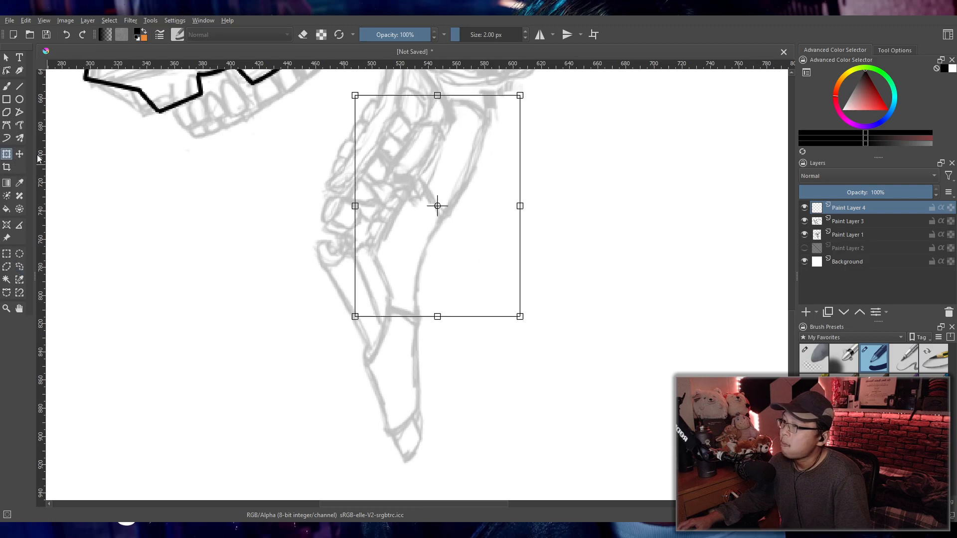
pyautogui.moveTo(471, 220); pyautogui.dragTo(468, 223)
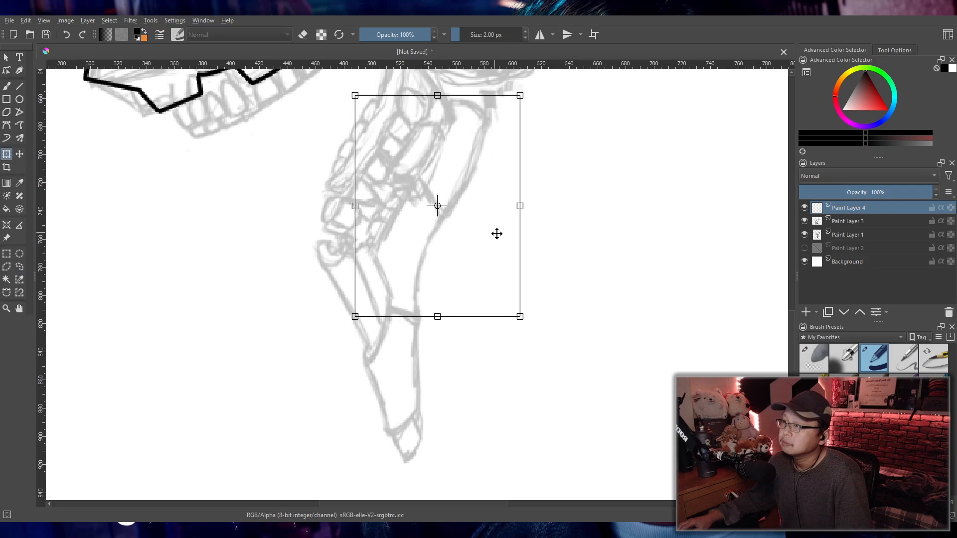
pyautogui.click(821, 235)
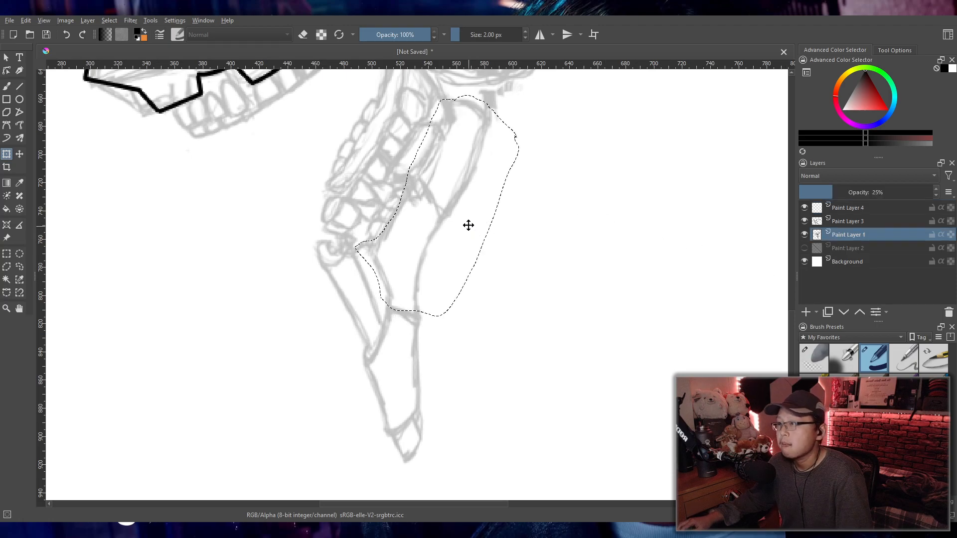
pyautogui.moveTo(470, 229); pyautogui.dragTo(471, 228)
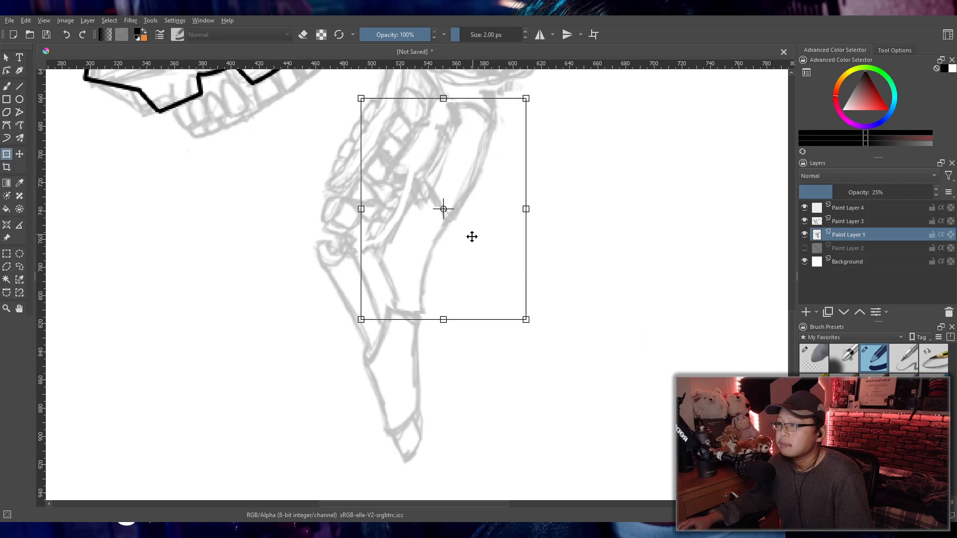
pyautogui.moveTo(472, 251); pyautogui.dragTo(473, 251)
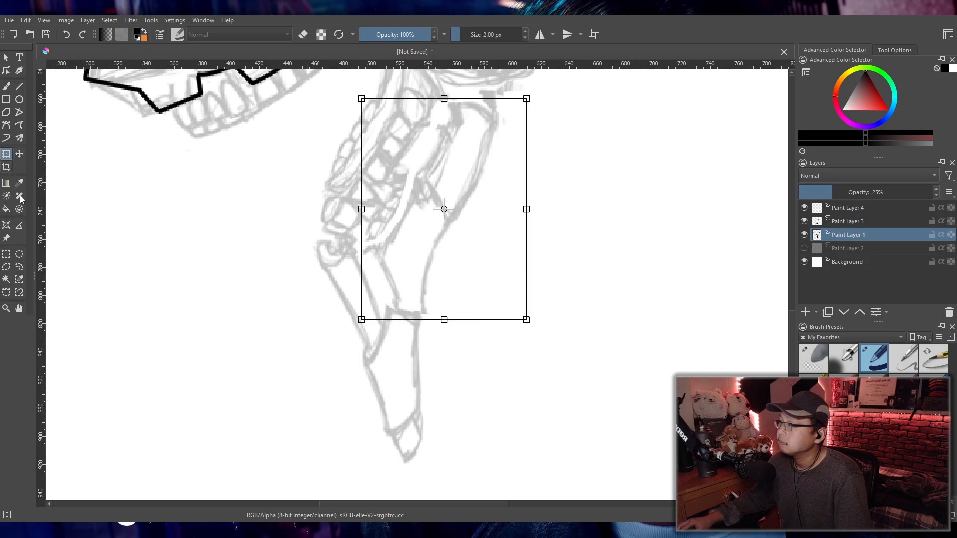
# - Select the lower jaw's tip segment with a freehand selection on Paint Layer 1 and try rotating it slightly clockwise
pyautogui.click(19, 267)
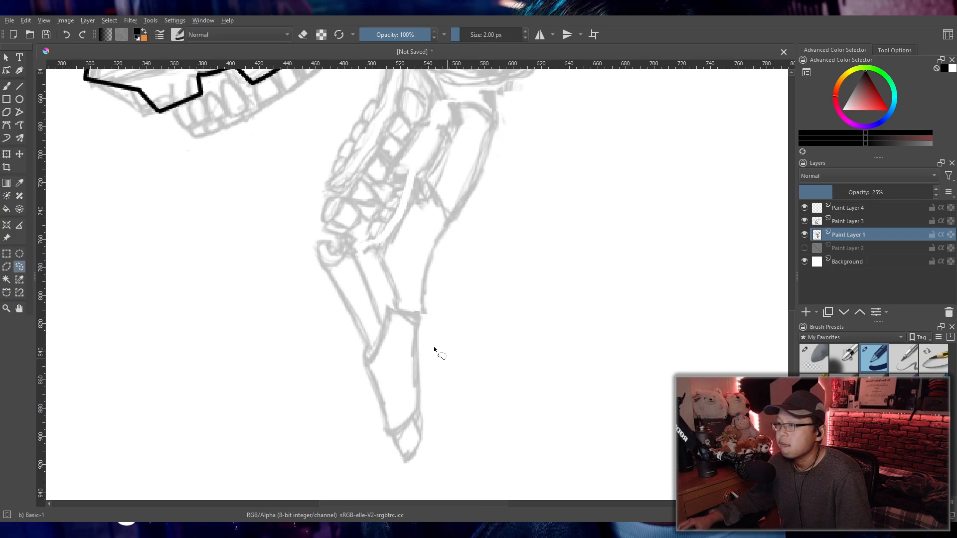
pyautogui.moveTo(378, 337)
pyautogui.mouseDown()
pyautogui.moveTo(362, 410)
pyautogui.moveTo(390, 471)
pyautogui.moveTo(431, 471)
pyautogui.moveTo(433, 357)
pyautogui.mouseUp()
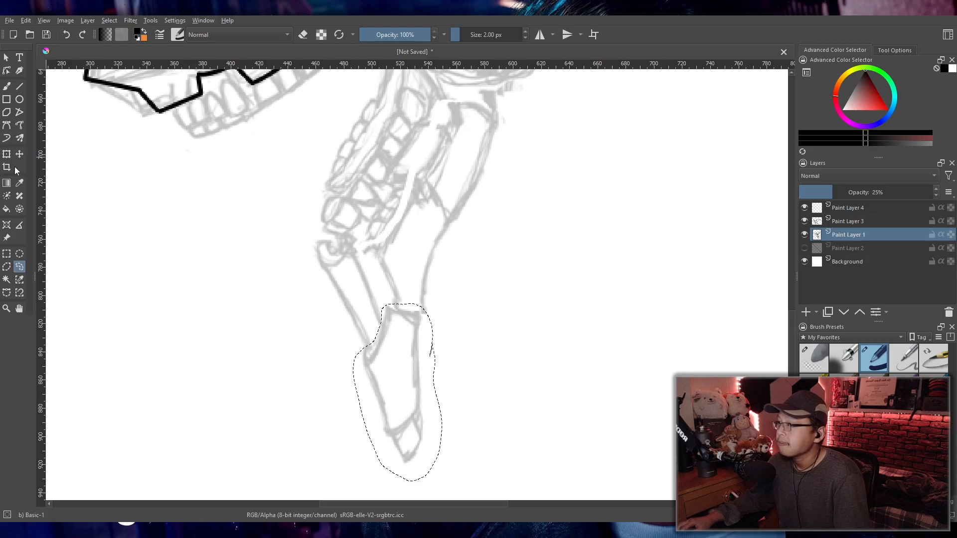
pyautogui.click(7, 154)
pyautogui.moveTo(408, 286); pyautogui.dragTo(427, 282)
pyautogui.moveTo(412, 358); pyautogui.dragTo(410, 355)
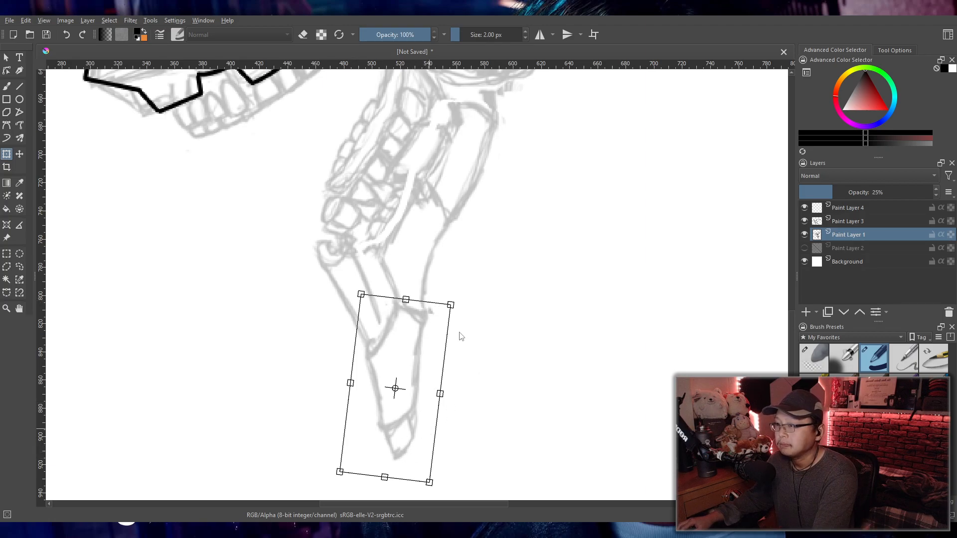
pyautogui.click(455, 316)
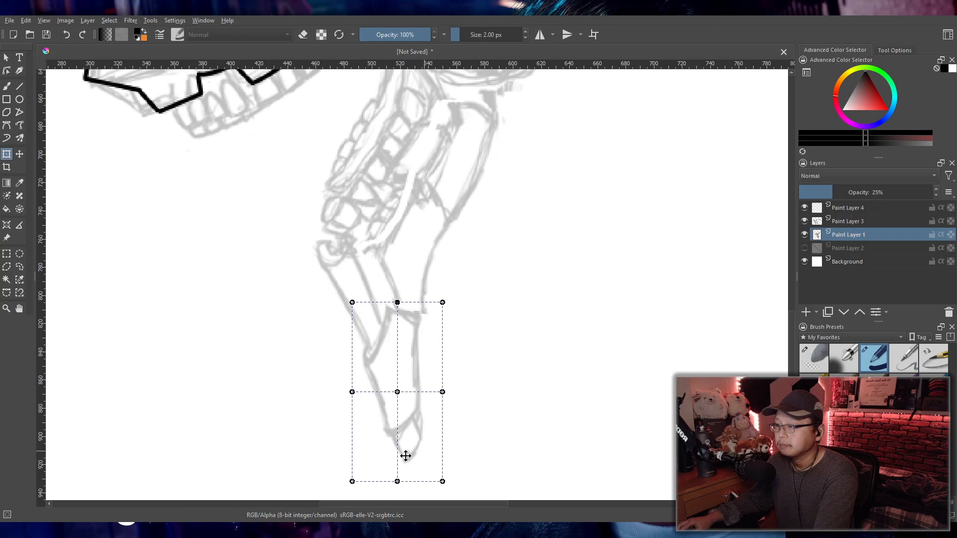
# - Warp the selected tip segment, pulling its lower end and front edge up and inward to make it shorter and blunter
pyautogui.moveTo(397, 481); pyautogui.dragTo(375, 462)
pyautogui.moveTo(353, 392); pyautogui.dragTo(349, 368)
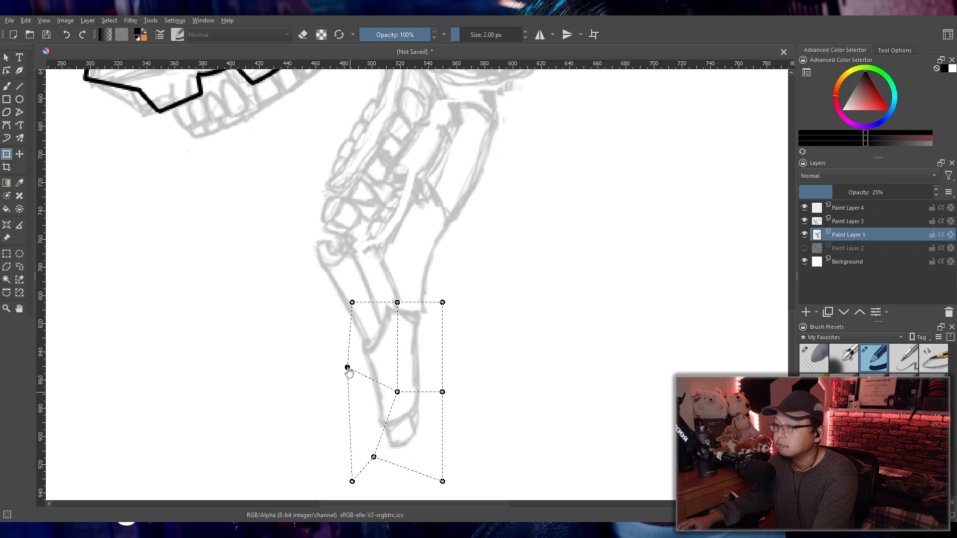
pyautogui.moveTo(374, 457); pyautogui.dragTo(371, 450)
pyautogui.moveTo(442, 393); pyautogui.dragTo(443, 399)
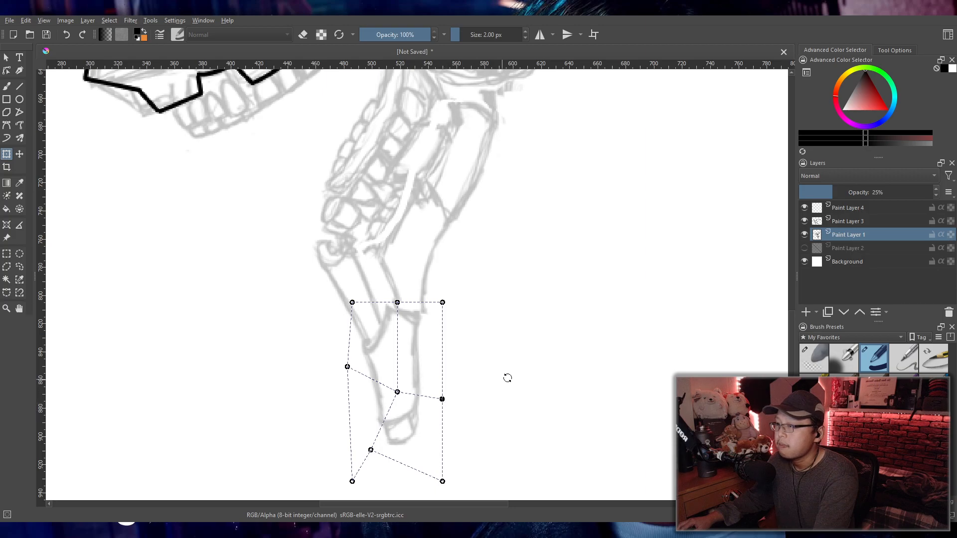
pyautogui.click(19, 155)
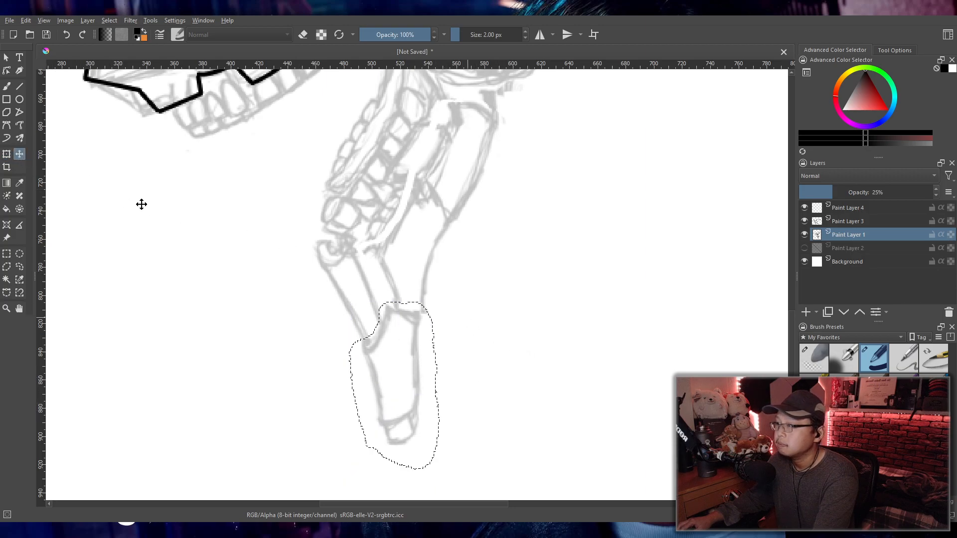
# - Transform the selected tip segment again, nudging it slightly right and up to meet the seam above
pyautogui.hotkey('ctrl', 't')
pyautogui.moveTo(412, 343); pyautogui.dragTo(415, 342)
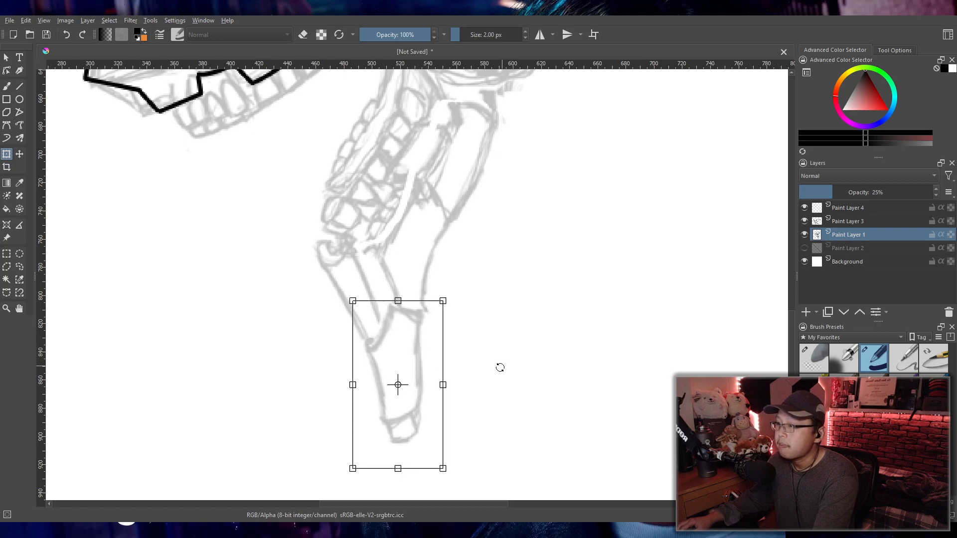
pyautogui.scroll(-3, 492, 363)
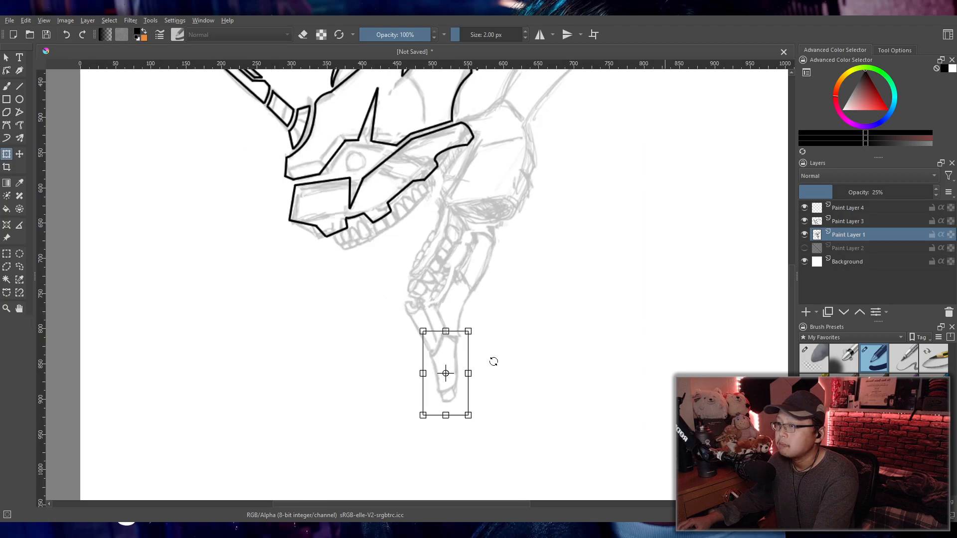
pyautogui.scroll(3, 493, 361)
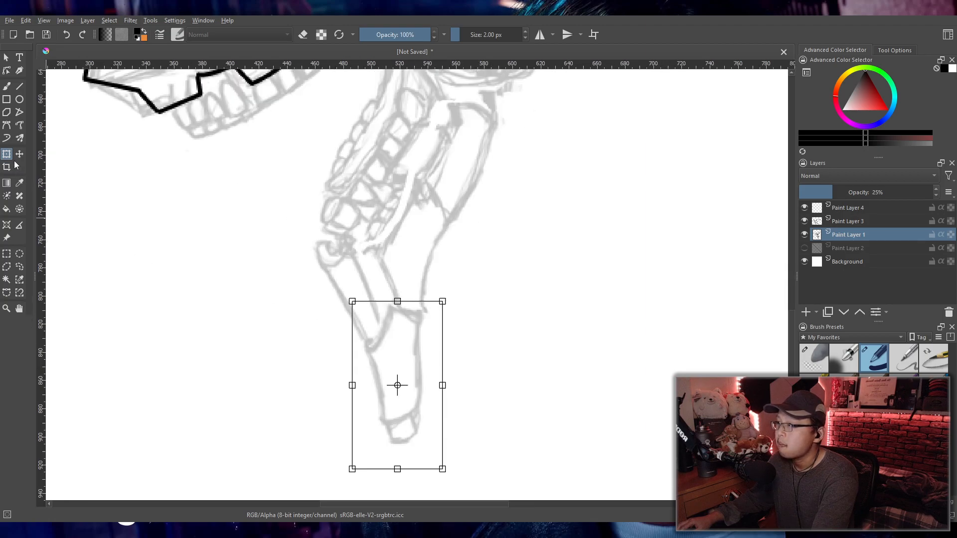
# - Select the jaw's front strut together with the tip segment using a freehand selection, and shift both slightly right and up
pyautogui.click(20, 266)
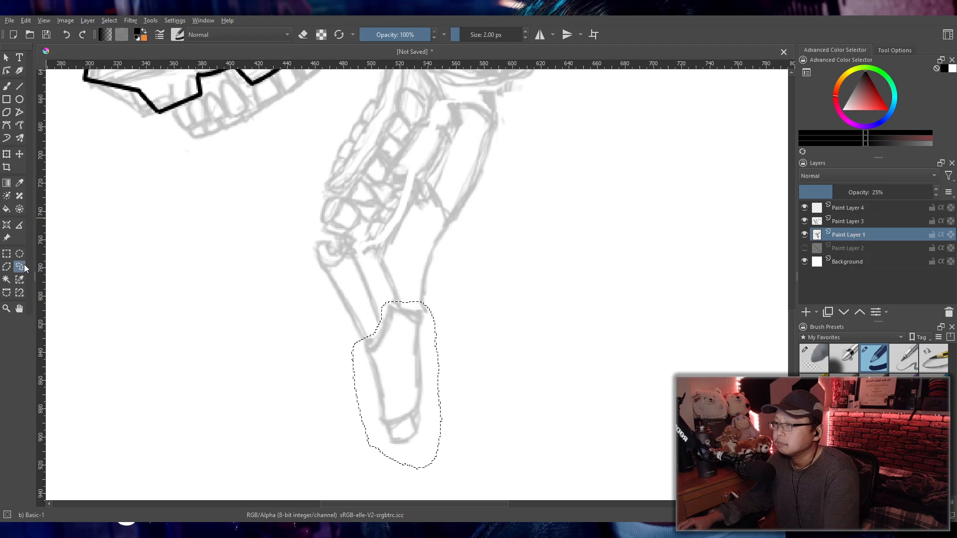
pyautogui.moveTo(462, 337)
pyautogui.mouseDown()
pyautogui.moveTo(440, 307)
pyautogui.moveTo(401, 306)
pyautogui.moveTo(355, 245)
pyautogui.moveTo(327, 235)
pyautogui.moveTo(308, 253)
pyautogui.moveTo(378, 442)
pyautogui.moveTo(439, 463)
pyautogui.moveTo(462, 336)
pyautogui.mouseUp()
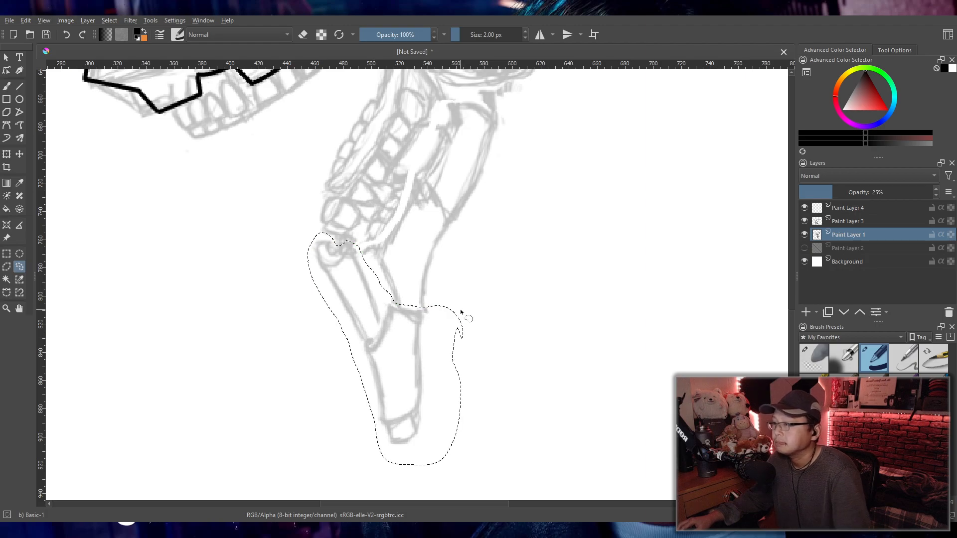
pyautogui.click(6, 154)
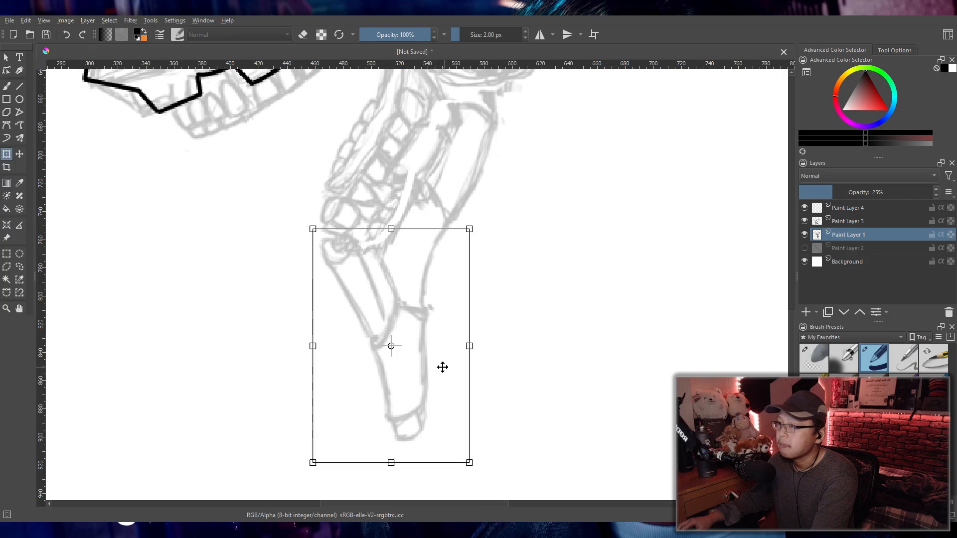
pyautogui.scroll(-3, 442, 367)
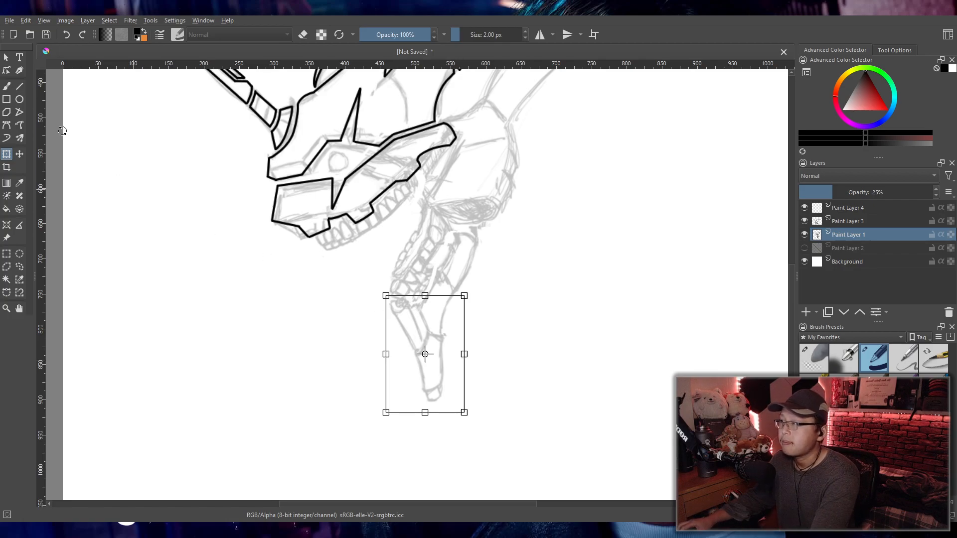
pyautogui.click(7, 89)
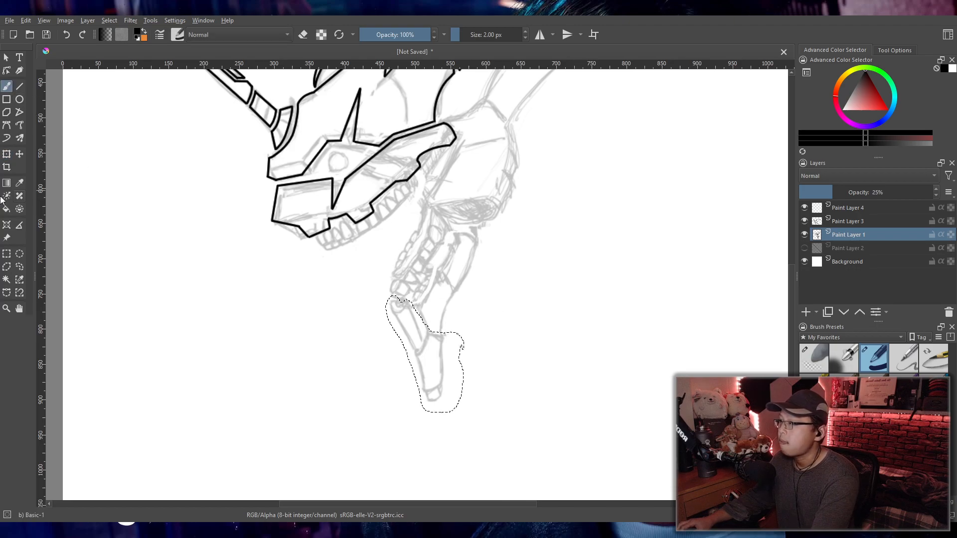
# - Replace the selection with a large rectangle around the whole lower jaw and make Paint Layer 4 active
pyautogui.click(6, 254)
pyautogui.moveTo(239, 154); pyautogui.dragTo(605, 452)
pyautogui.click(830, 209)
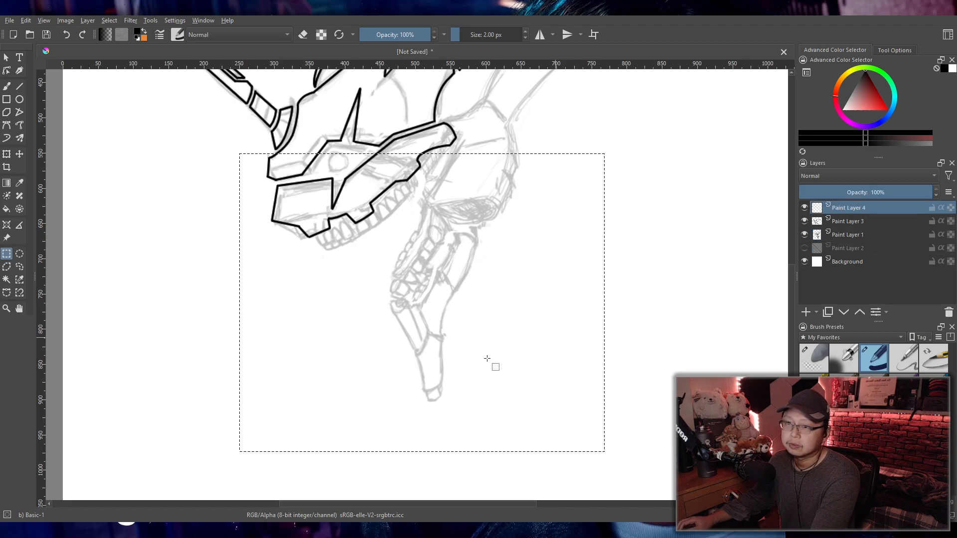
# - Ink a straight 2.00 px line on Paint Layer 4 along the inner edge of the jaw's middle segment
pyautogui.scroll(5, 493, 357)
pyautogui.scroll(2, 454, 371)
pyautogui.press('b')
pyautogui.scroll(1, 496, 234)
pyautogui.scroll(-1, 495, 236)
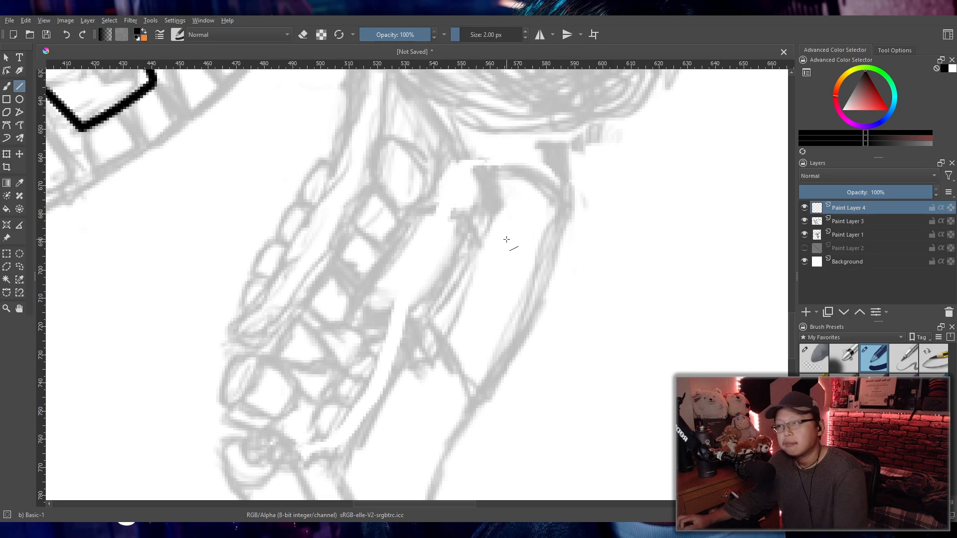
pyautogui.scroll(-2, 504, 355)
pyautogui.scroll(2, 466, 284)
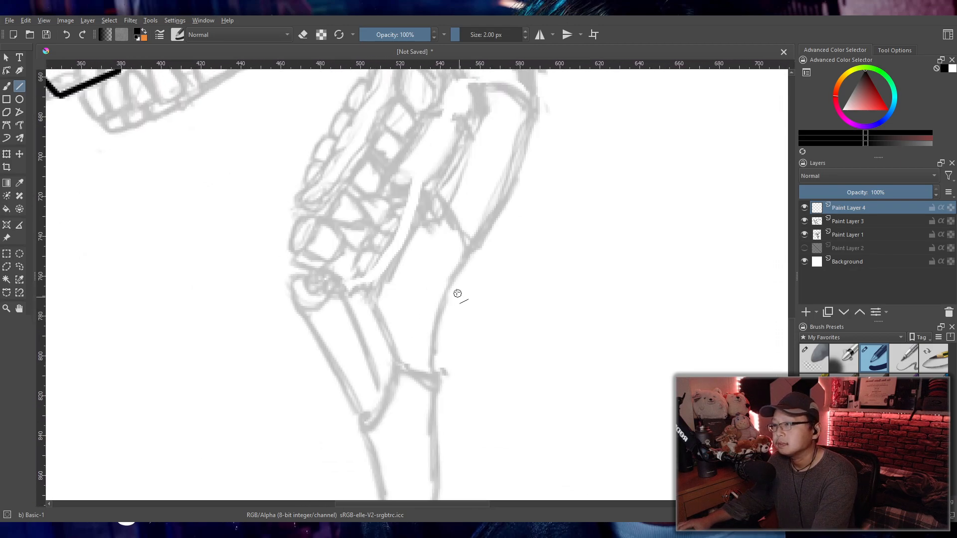
pyautogui.scroll(1, 459, 296)
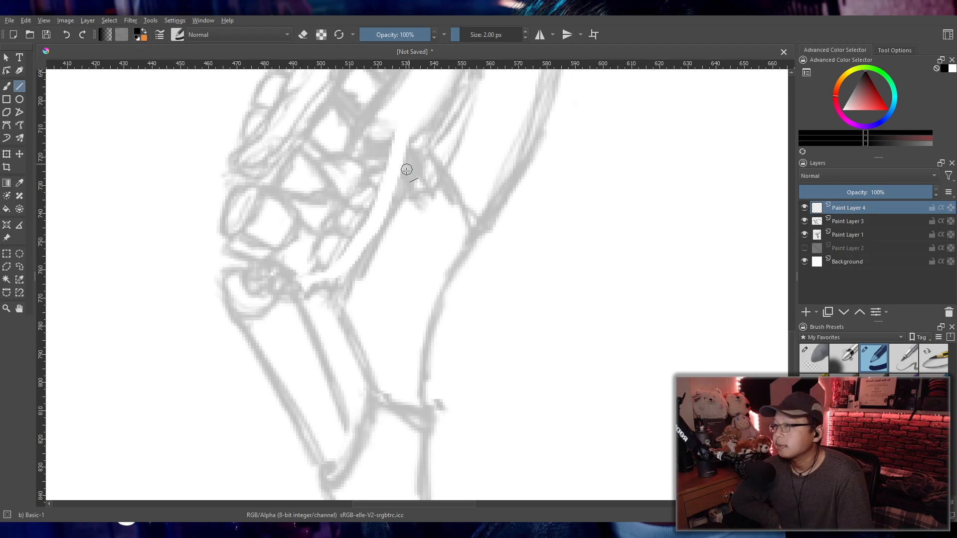
pyautogui.moveTo(413, 150)
pyautogui.mouseDown()
pyautogui.moveTo(343, 286)
pyautogui.moveTo(329, 292)
pyautogui.mouseUp()
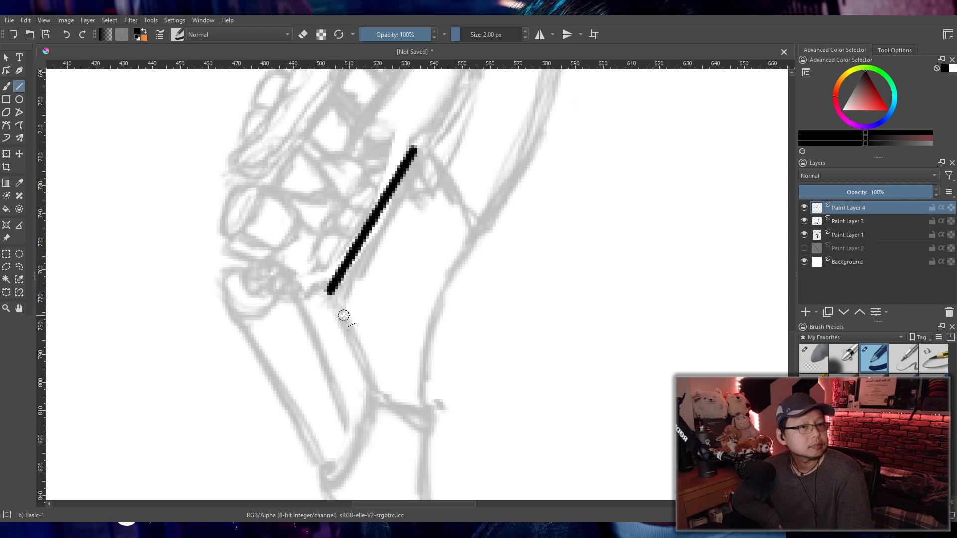
# - Try inking a straight line from the lower end of the inner edge down to the seam above the tip segment
pyautogui.moveTo(331, 296); pyautogui.dragTo(375, 397)
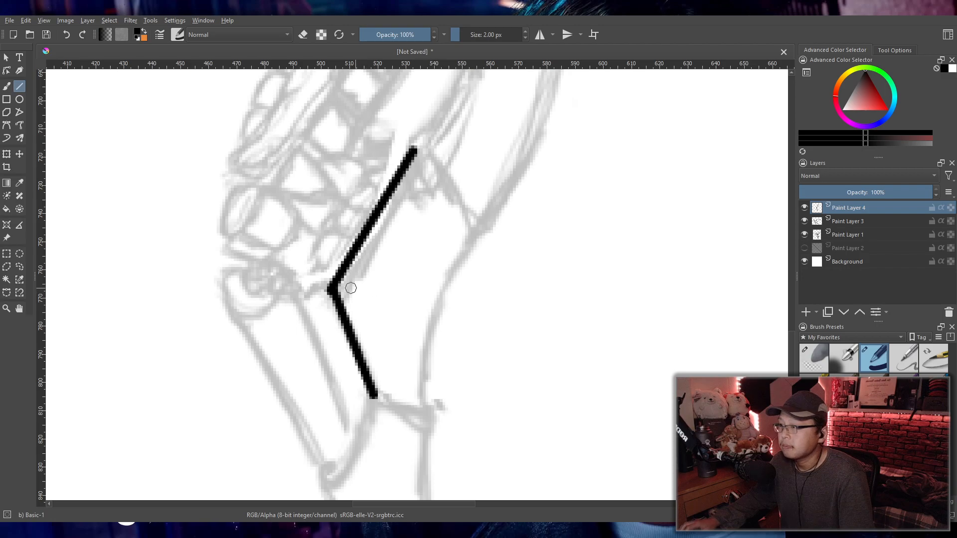
pyautogui.click(522, 279)
pyautogui.hotkey('ctrl', 'z')
pyautogui.hotkey('ctrl', 'z')
pyautogui.hotkey('ctrl', 'z')
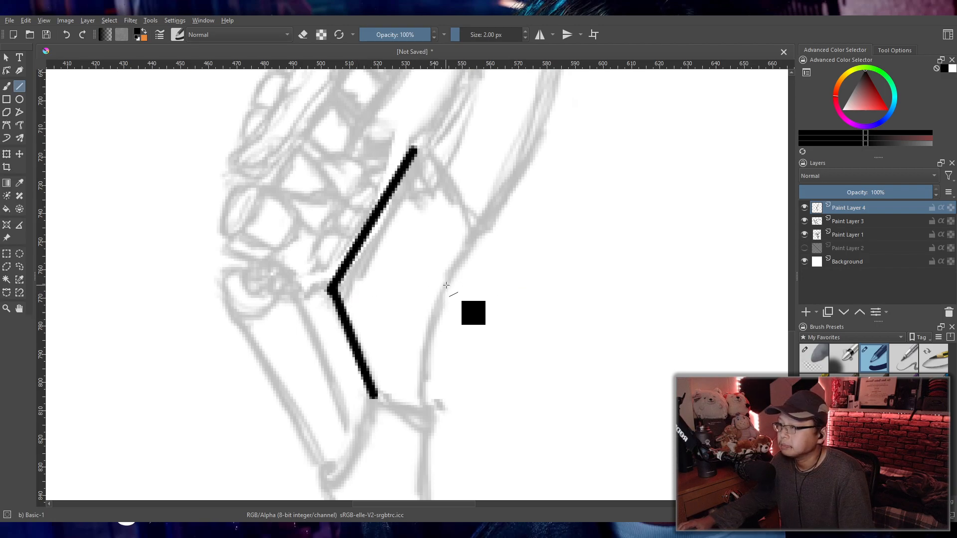
# - Ink the middle segment's lower front edge as a straight line ending just above the tip segment's seam, redrawing it until it fits
pyautogui.moveTo(331, 293); pyautogui.dragTo(370, 382)
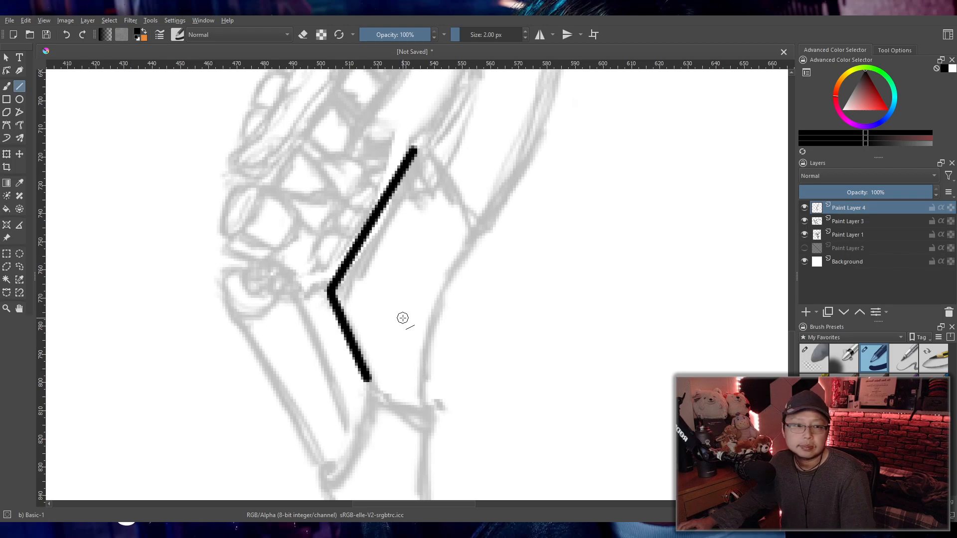
pyautogui.hotkey('ctrl', 'z')
pyautogui.moveTo(330, 292); pyautogui.dragTo(369, 378)
pyautogui.hotkey('ctrl', 'z')
pyautogui.moveTo(330, 292); pyautogui.dragTo(371, 382)
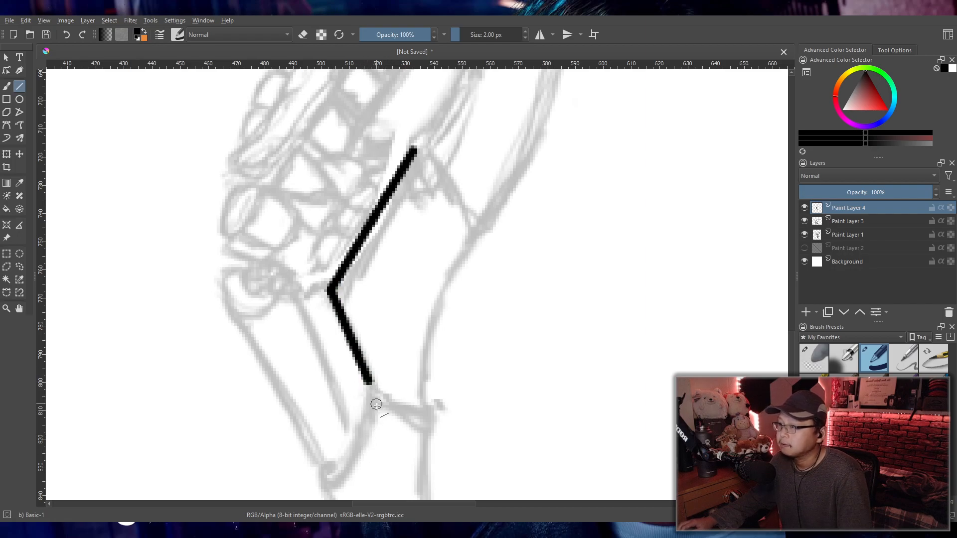
# - Try inking the seam from the middle segment's upper corner diagonally down to the jaw's outer edge
pyautogui.moveTo(417, 144)
pyautogui.mouseDown()
pyautogui.moveTo(474, 229)
pyautogui.moveTo(488, 233)
pyautogui.mouseUp()
pyautogui.hotkey('ctrl', 'z')
pyautogui.moveTo(415, 144); pyautogui.dragTo(478, 234)
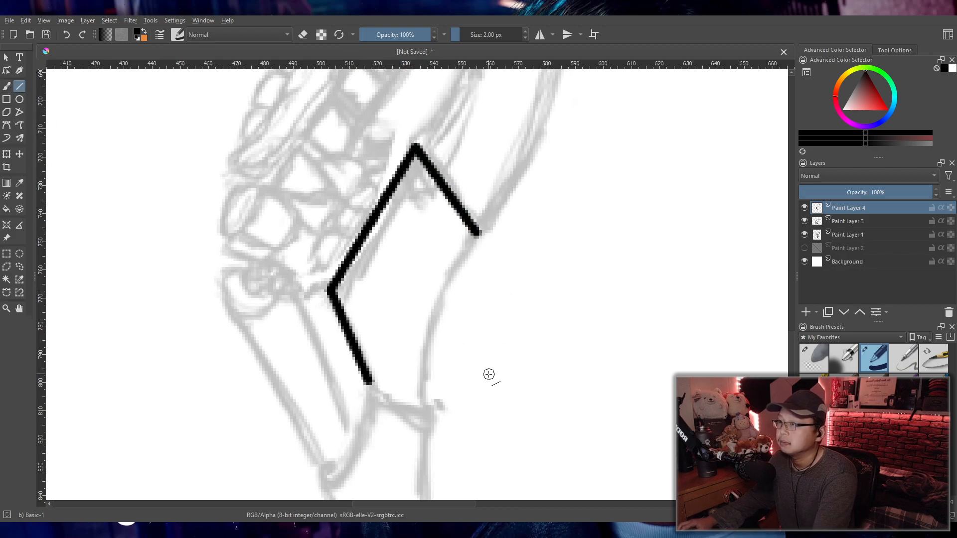
pyautogui.moveTo(497, 298); pyautogui.dragTo(433, 455)
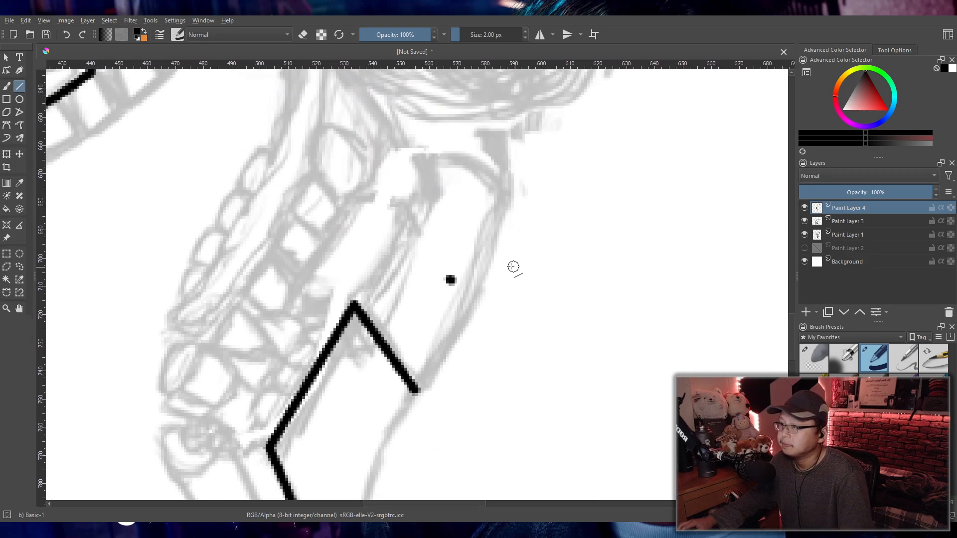
pyautogui.hotkey('ctrl', 'z')
pyautogui.hotkey('ctrl', 'z')
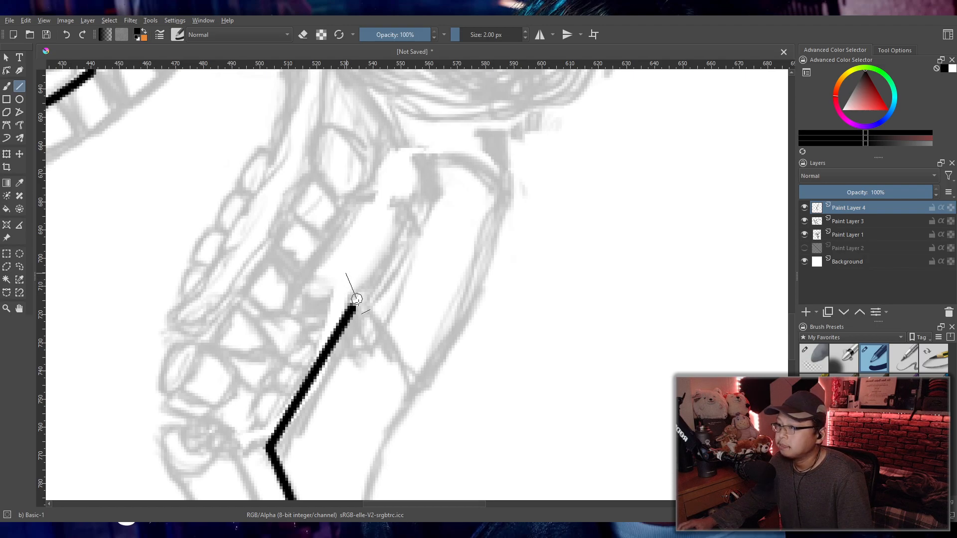
# - Try inking a small stepped notch upward from the upper end of the middle segment's inner edge
pyautogui.moveTo(358, 304); pyautogui.dragTo(339, 265)
pyautogui.hotkey('ctrl', 'z')
pyautogui.moveTo(358, 305)
pyautogui.mouseDown()
pyautogui.moveTo(347, 283)
pyautogui.moveTo(378, 199)
pyautogui.mouseUp()
pyautogui.hotkey('ctrl', 'z')
pyautogui.hotkey('ctrl', 'z')
pyautogui.hotkey('ctrl', 'z')
# - Try inking the jaw's upper section above the notch with a slanted inner edge and a short top edge
pyautogui.moveTo(320, 269); pyautogui.dragTo(363, 198)
pyautogui.hotkey('ctrl', 'z')
pyautogui.hotkey('ctrl', 'z')
pyautogui.moveTo(322, 268)
pyautogui.mouseDown()
pyautogui.moveTo(364, 198)
pyautogui.moveTo(417, 205)
pyautogui.mouseUp()
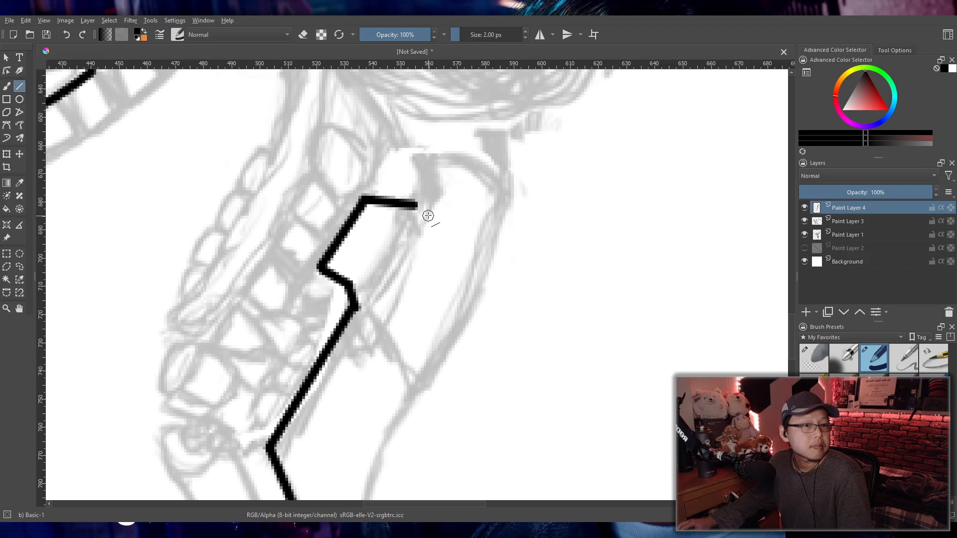
pyautogui.hotkey('ctrl', 'z')
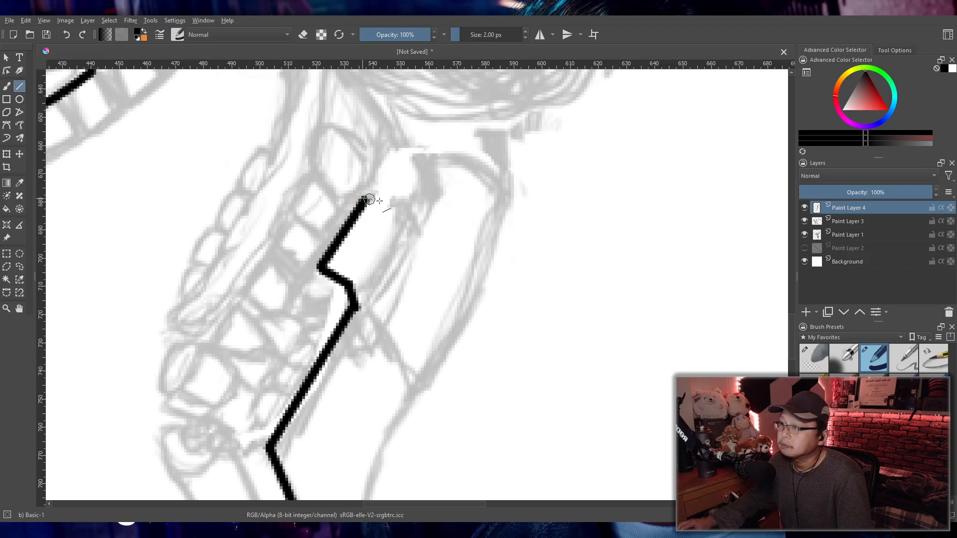
pyautogui.moveTo(407, 203)
pyautogui.mouseDown()
pyautogui.moveTo(417, 213)
pyautogui.moveTo(407, 203)
pyautogui.mouseUp()
pyautogui.hotkey('ctrl', 'z')
pyautogui.hotkey('ctrl', 'z')
pyautogui.hotkey('ctrl', 'z')
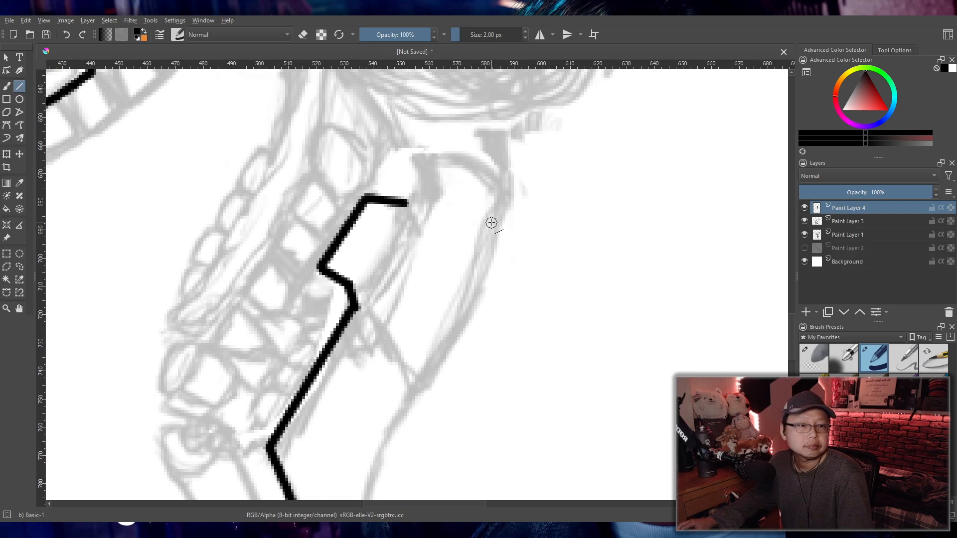
pyautogui.hotkey('ctrl', 'z')
pyautogui.hotkey('ctrl', 'z')
pyautogui.hotkey('ctrl', 'z')
pyautogui.hotkey('ctrl', 'z')
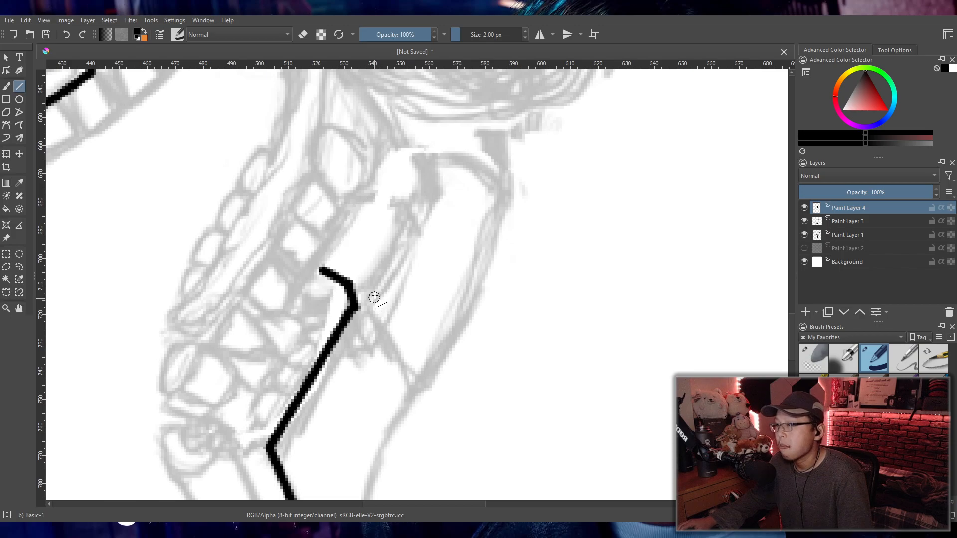
# - Redraw the notch above the middle segment's inner edge and the upper section's slanted inner edge with its short top edge
pyautogui.hotkey('ctrl', 'z')
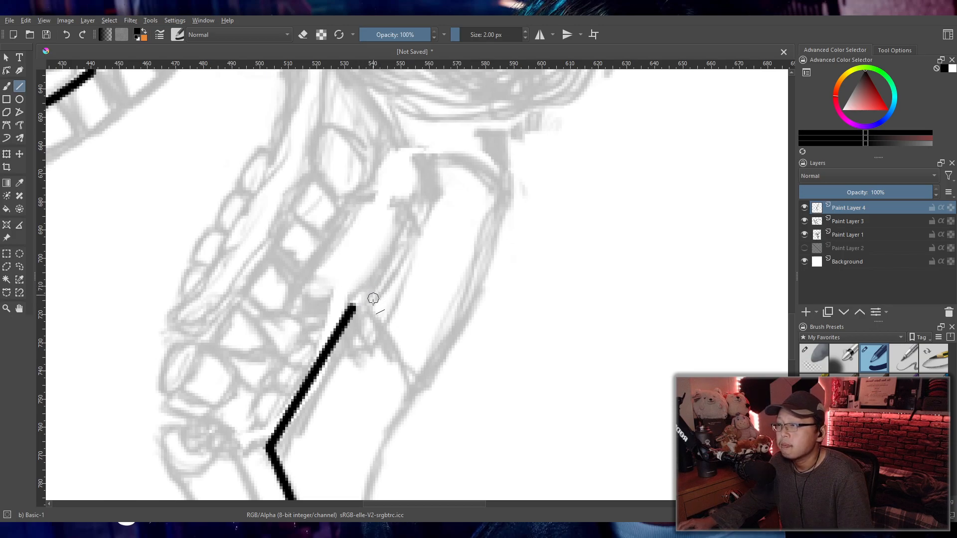
pyautogui.hotkey('ctrl', 'z')
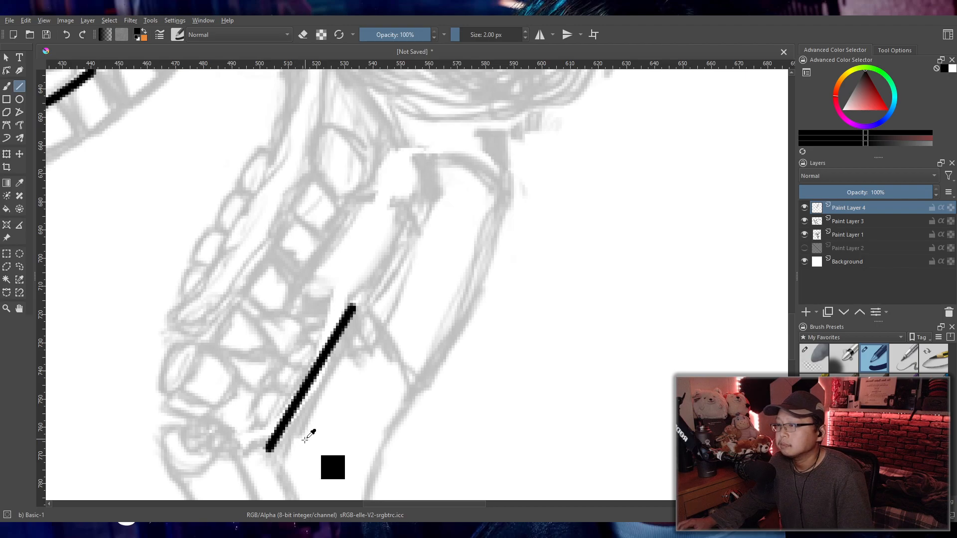
pyautogui.hotkey('ctrl', 'shift', 'z')
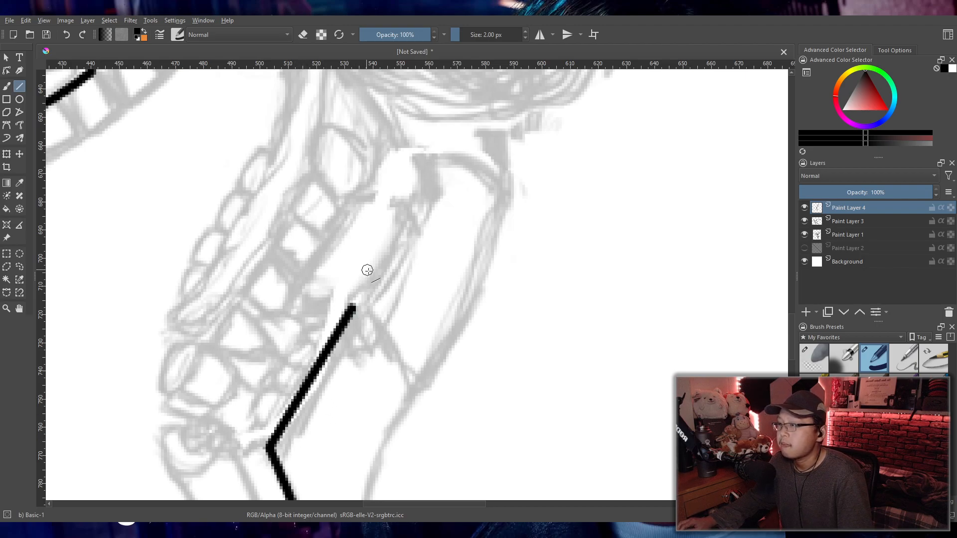
pyautogui.moveTo(353, 304); pyautogui.dragTo(352, 278)
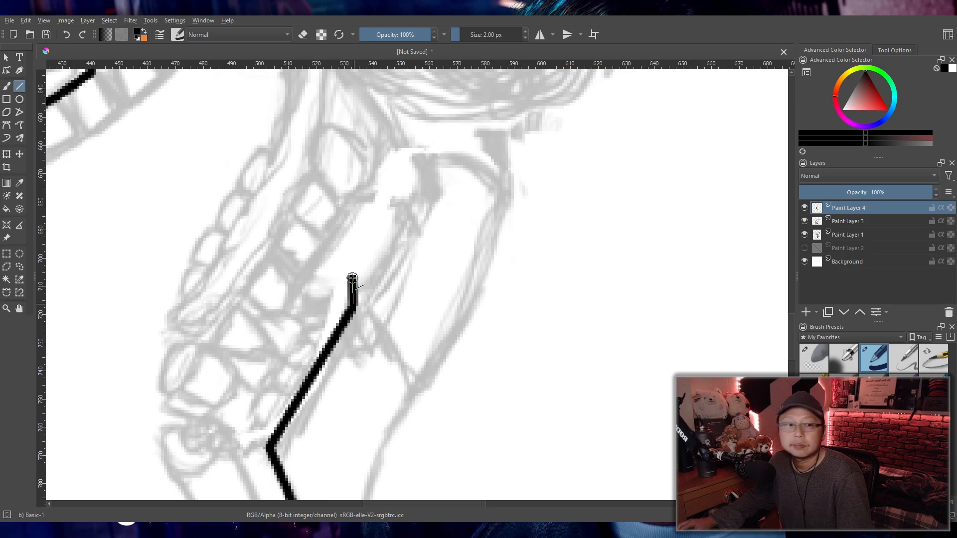
pyautogui.moveTo(347, 278)
pyautogui.mouseDown()
pyautogui.moveTo(352, 292)
pyautogui.moveTo(371, 199)
pyautogui.mouseUp()
pyautogui.hotkey('ctrl', 'z')
pyautogui.moveTo(319, 270)
pyautogui.mouseDown()
pyautogui.moveTo(364, 198)
pyautogui.moveTo(403, 199)
pyautogui.mouseUp()
pyautogui.hotkey('ctrl', 'z')
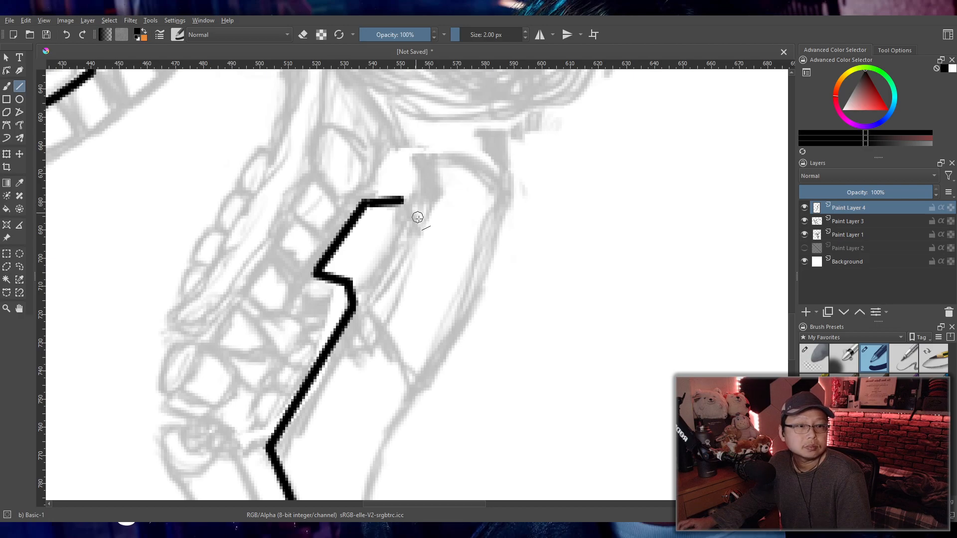
# - Ink a V-shaped notch beside the short top edge and a straight line from it up to the jaw's rounded top
pyautogui.moveTo(418, 225); pyautogui.dragTo(417, 234)
pyautogui.hotkey('ctrl', 'z')
pyautogui.moveTo(406, 200)
pyautogui.mouseDown()
pyautogui.moveTo(410, 235)
pyautogui.moveTo(434, 188)
pyautogui.moveTo(449, 248)
pyautogui.mouseUp()
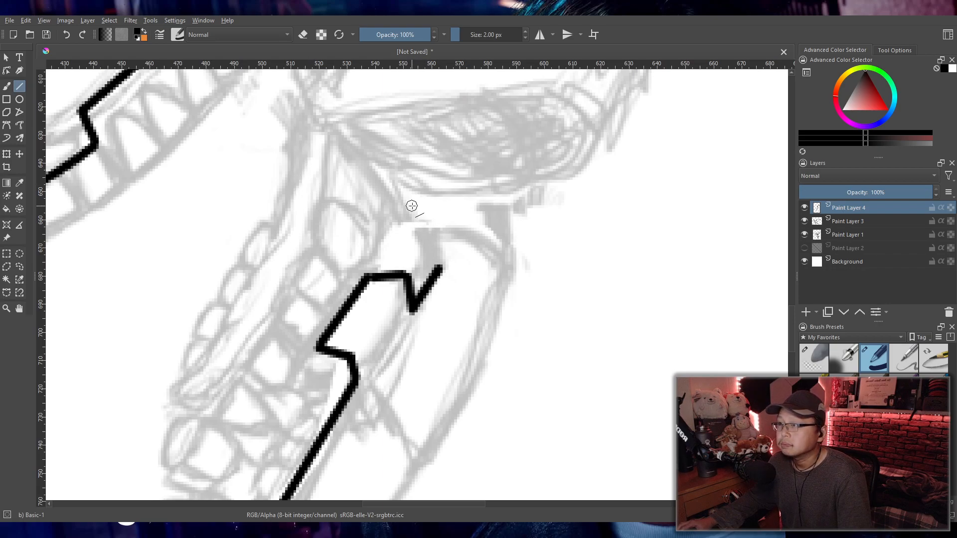
pyautogui.moveTo(437, 262); pyautogui.dragTo(440, 268)
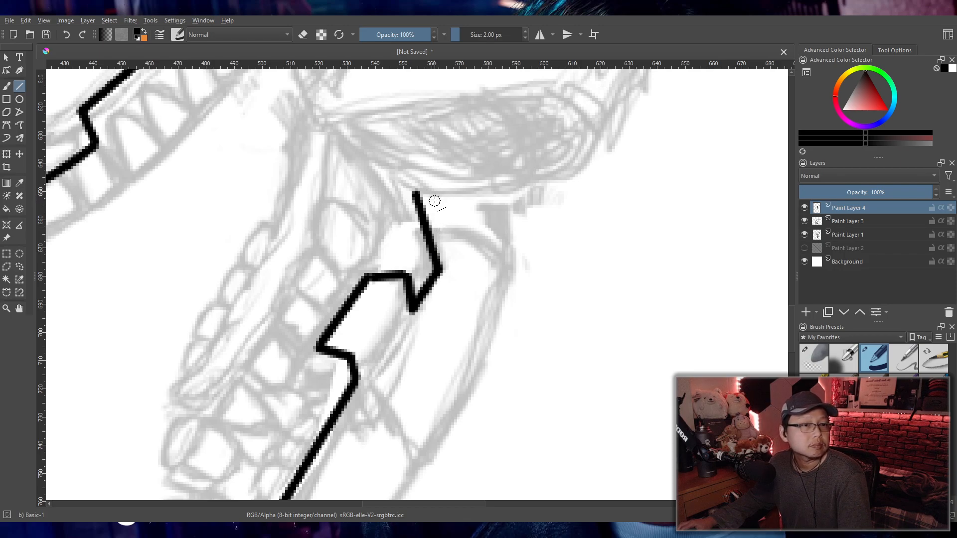
pyautogui.hotkey('ctrl', 'z')
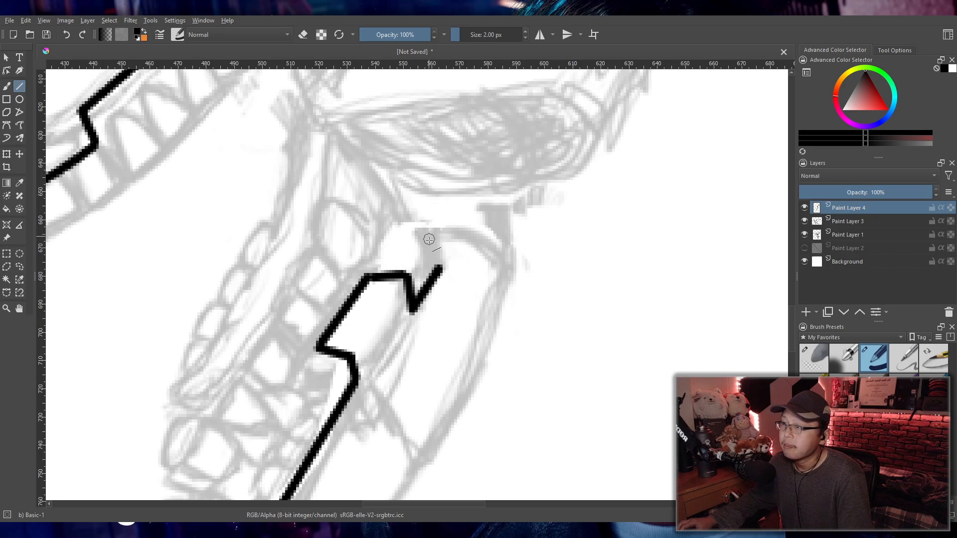
pyautogui.moveTo(423, 218); pyautogui.dragTo(440, 267)
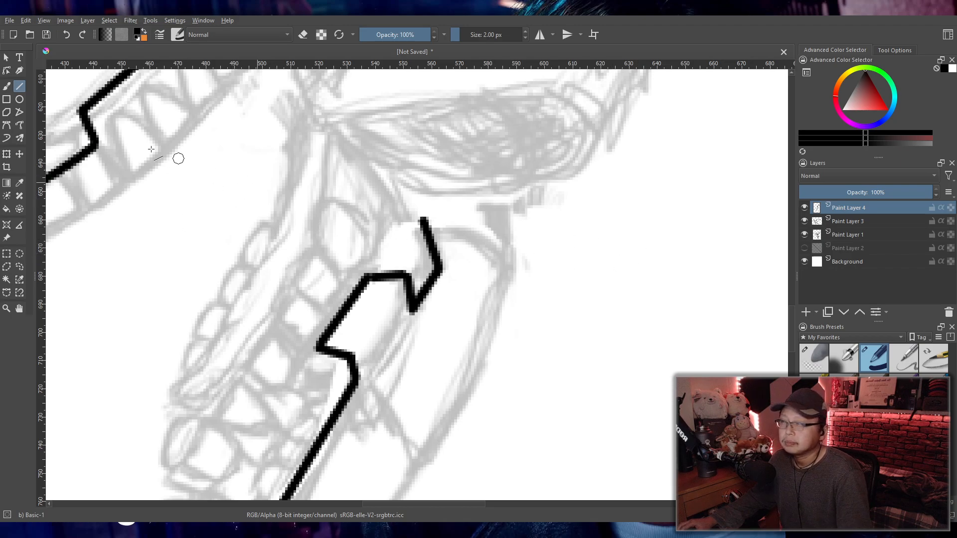
# - Ink the jaw's rounded top as a freehand arch reaching over to the outer edge
pyautogui.click(7, 86)
pyautogui.moveTo(423, 218)
pyautogui.mouseDown()
pyautogui.moveTo(434, 213)
pyautogui.moveTo(514, 254)
pyautogui.moveTo(474, 212)
pyautogui.moveTo(523, 259)
pyautogui.mouseUp()
pyautogui.hotkey('ctrl', 'z')
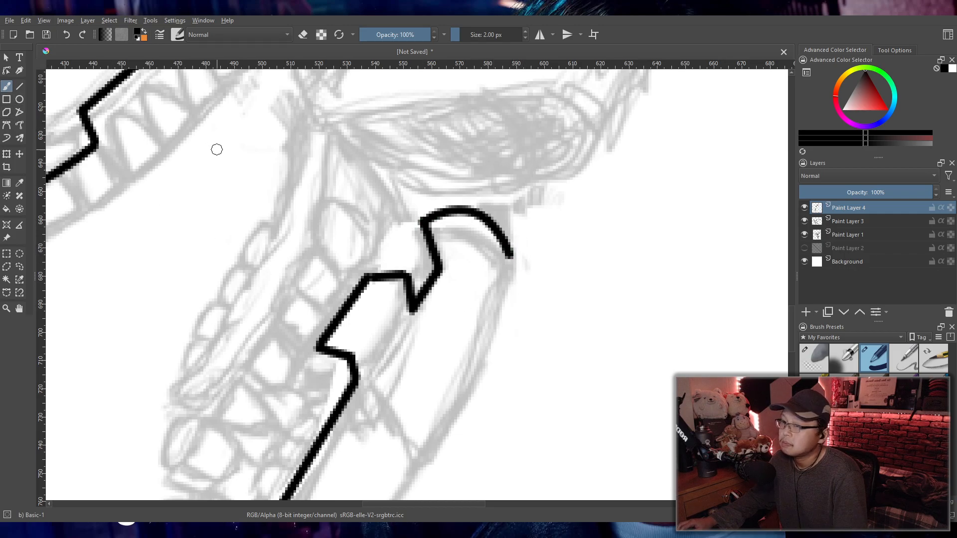
# - Ink the upper jaw's outer edge as a straight line from the arch down to the sketched bend, redrawing it until it fits
pyautogui.click(19, 86)
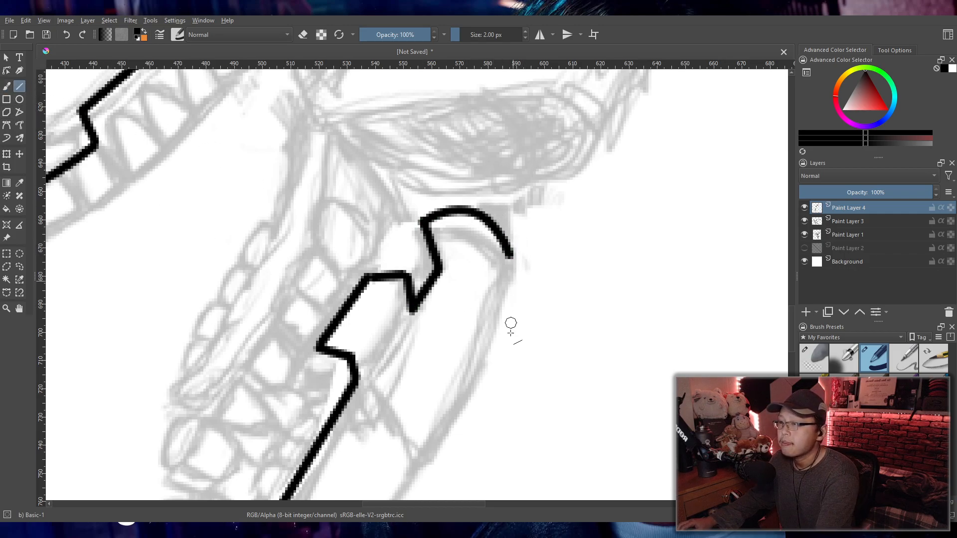
pyautogui.scroll(-3, 509, 280)
pyautogui.moveTo(509, 143); pyautogui.dragTo(428, 338)
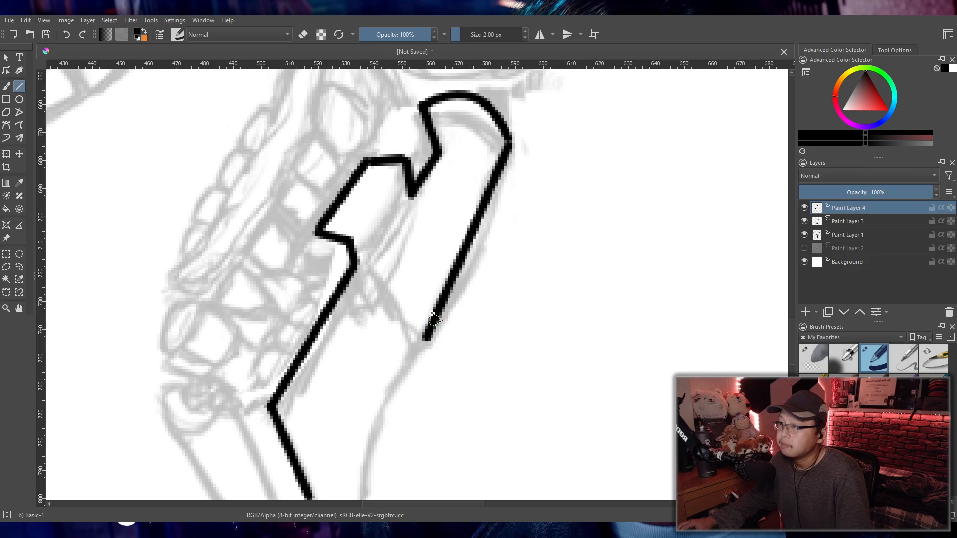
pyautogui.scroll(-3, 480, 283)
pyautogui.moveTo(491, 301); pyautogui.dragTo(461, 317)
pyautogui.scroll(2, 460, 315)
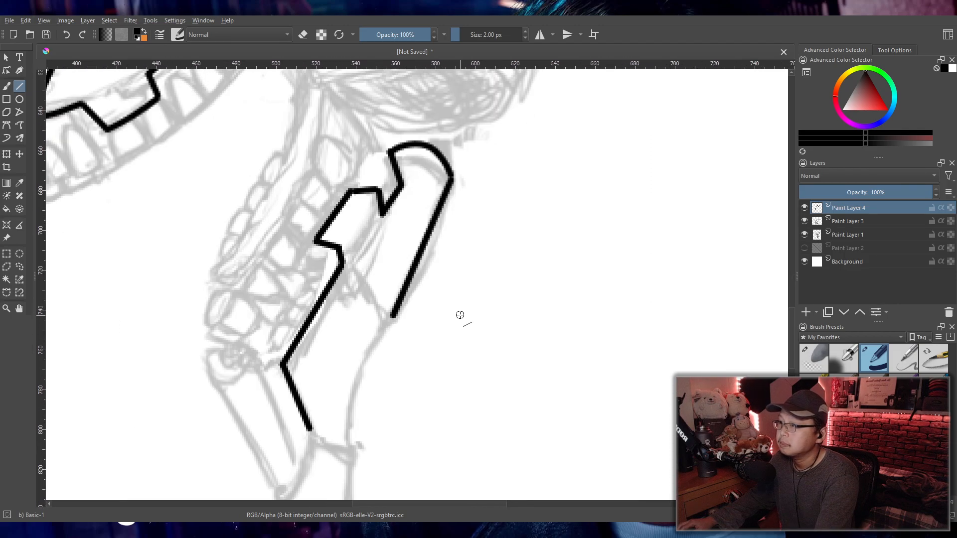
pyautogui.hotkey('ctrl', 'z')
pyautogui.moveTo(449, 196); pyautogui.dragTo(393, 317)
pyautogui.hotkey('ctrl', 'z')
pyautogui.moveTo(451, 177); pyautogui.dragTo(386, 323)
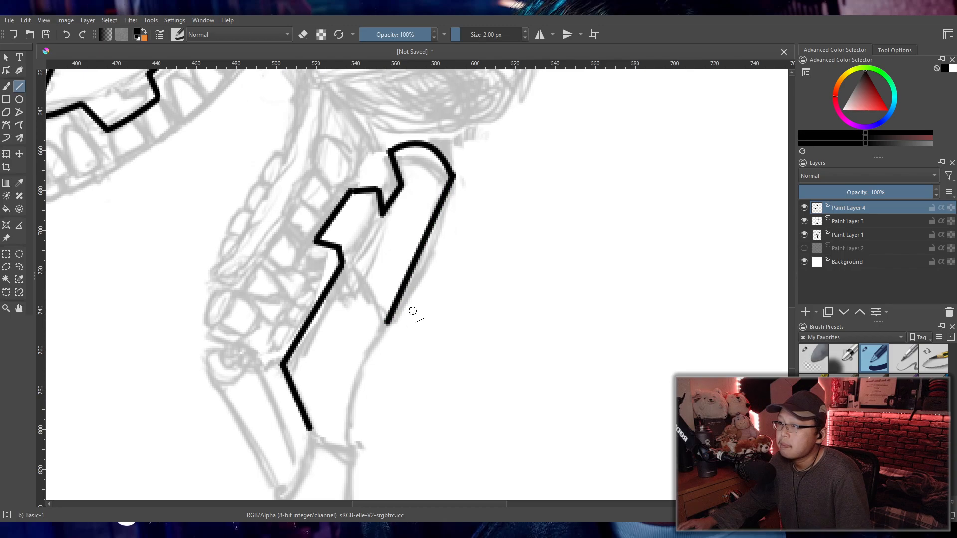
# - Ink the middle segment's outer edge freehand as a curve from the bend to its lower end, redrawing until it is smooth
pyautogui.moveTo(424, 417); pyautogui.dragTo(445, 264)
pyautogui.scroll(1, 445, 264)
pyautogui.moveTo(431, 304); pyautogui.dragTo(431, 330)
pyautogui.click(6, 86)
pyautogui.moveTo(394, 160); pyautogui.dragTo(349, 327)
pyautogui.hotkey('ctrl', 'z')
pyautogui.moveTo(395, 162); pyautogui.dragTo(343, 346)
pyautogui.hotkey('ctrl', 'z')
pyautogui.moveTo(395, 162); pyautogui.dragTo(347, 354)
pyautogui.hotkey('ctrl', 'z')
pyautogui.moveTo(397, 161)
pyautogui.mouseDown()
pyautogui.moveTo(359, 208)
pyautogui.moveTo(345, 359)
pyautogui.moveTo(385, 168)
pyautogui.moveTo(343, 344)
pyautogui.mouseUp()
pyautogui.hotkey('ctrl', 'z')
pyautogui.hotkey('ctrl', 'z')
pyautogui.moveTo(395, 161)
pyautogui.mouseDown()
pyautogui.moveTo(339, 344)
pyautogui.moveTo(388, 169)
pyautogui.moveTo(343, 334)
pyautogui.mouseUp()
pyautogui.hotkey('ctrl', 'z')
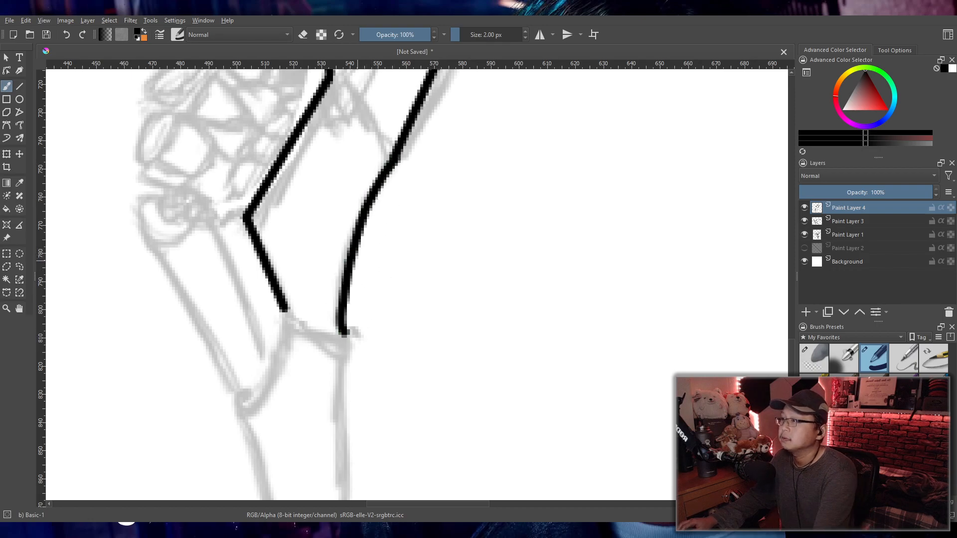
pyautogui.scroll(-5, 358, 260)
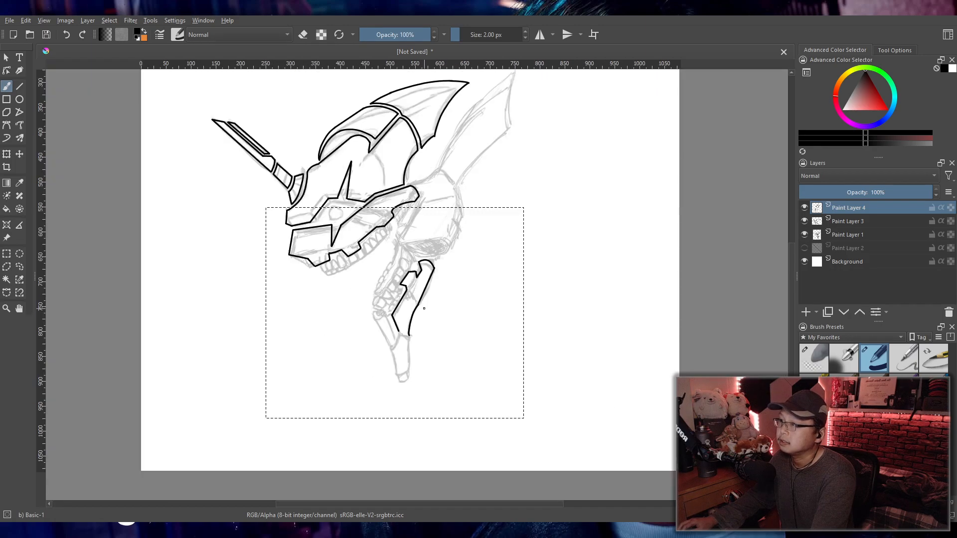
pyautogui.scroll(4, 423, 309)
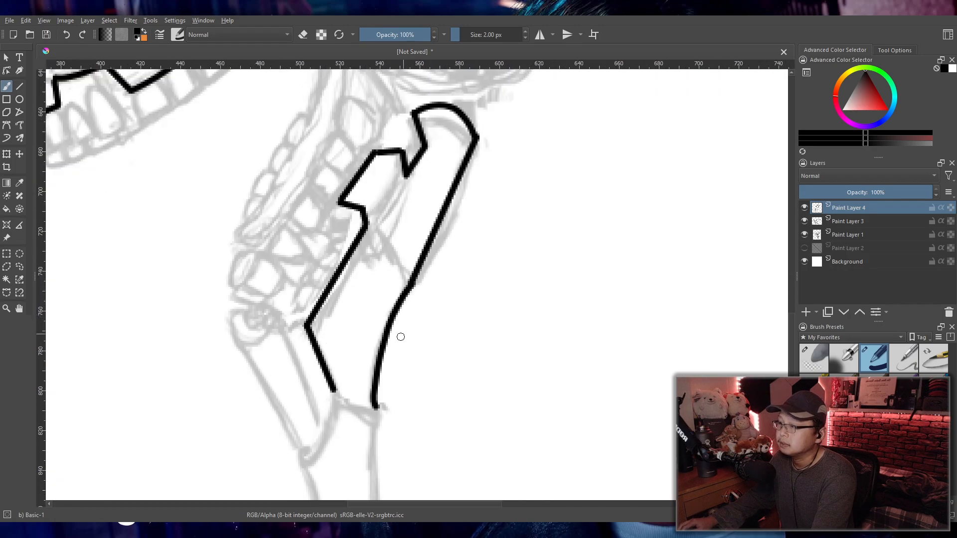
# - Close the middle segment's lower end with a straight slanted line between its inner and outer edges, then check the whole head
pyautogui.scroll(2, 403, 328)
pyautogui.click(19, 86)
pyautogui.moveTo(321, 273); pyautogui.dragTo(380, 301)
pyautogui.hotkey('ctrl', 'z')
pyautogui.moveTo(322, 275); pyautogui.dragTo(384, 298)
pyautogui.hotkey('ctrl', 'z')
pyautogui.moveTo(322, 274); pyautogui.dragTo(383, 299)
pyautogui.hotkey('ctrl', 'z')
pyautogui.moveTo(321, 275); pyautogui.dragTo(382, 298)
pyautogui.hotkey('ctrl', 'z')
pyautogui.moveTo(322, 274); pyautogui.dragTo(382, 298)
pyautogui.scroll(-7, 425, 265)
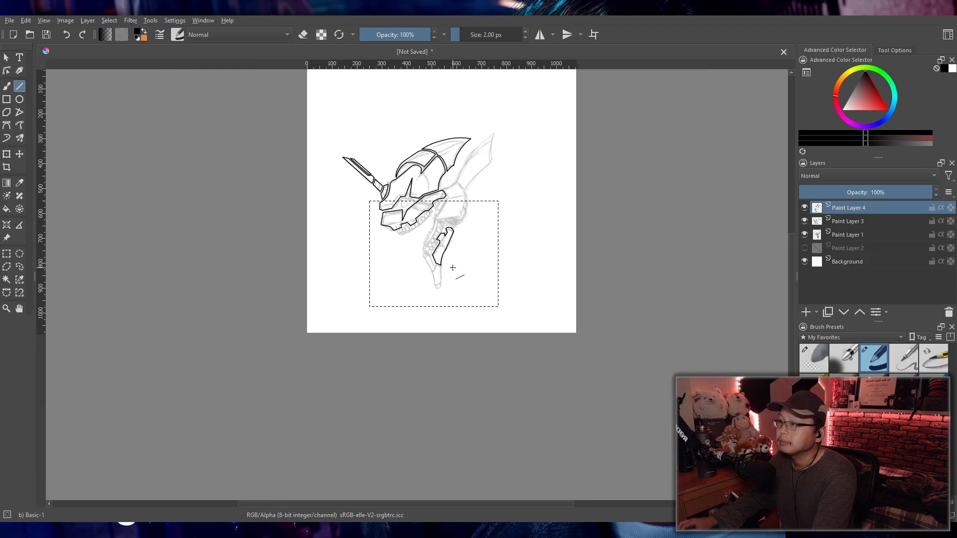
pyautogui.scroll(7, 453, 267)
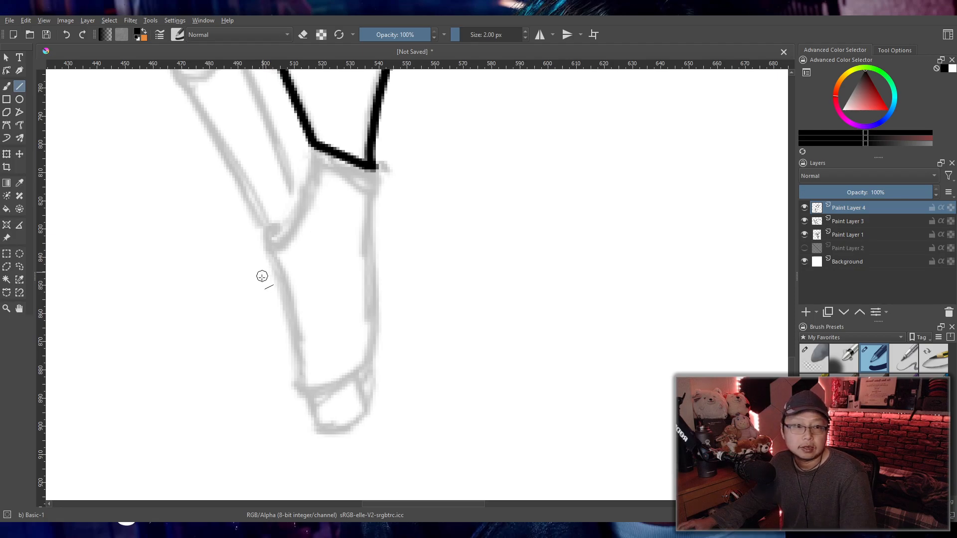
# - Ink the tip segment's upper edge as a straight line parallel to the middle segment's lower edge, leaving a narrow gap
pyautogui.click(8, 88)
pyautogui.click(21, 88)
pyautogui.moveTo(311, 165)
pyautogui.mouseDown()
pyautogui.moveTo(369, 186)
pyautogui.moveTo(363, 376)
pyautogui.mouseUp()
pyautogui.click(7, 88)
# - Try inking the tip segment's outer edge bending inward at its lower end, with a slanted seam across the bottom
pyautogui.hotkey('ctrl', 'z')
pyautogui.moveTo(370, 188); pyautogui.dragTo(358, 370)
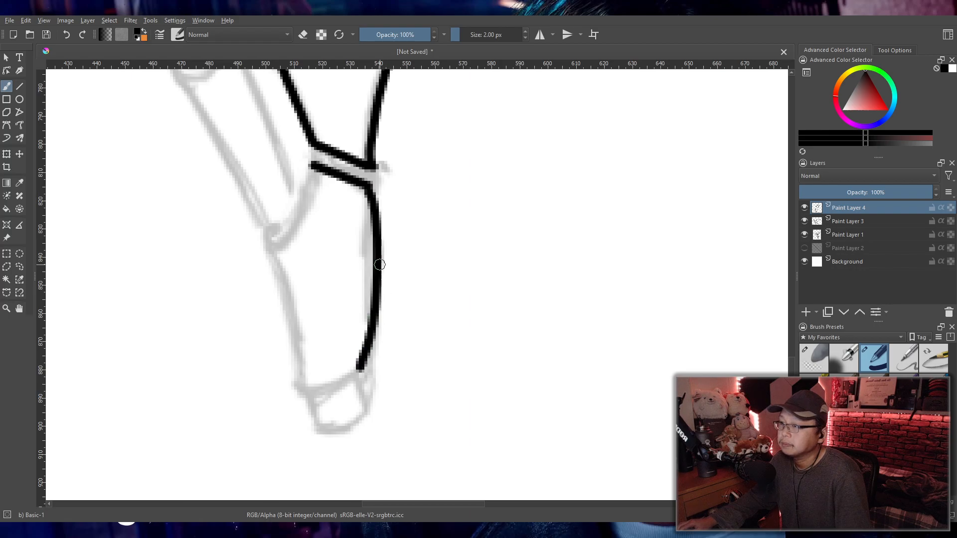
pyautogui.hotkey('ctrl', 'z')
pyautogui.moveTo(372, 188); pyautogui.dragTo(372, 300)
pyautogui.hotkey('ctrl', 'z')
pyautogui.moveTo(372, 188); pyautogui.dragTo(357, 371)
pyautogui.moveTo(296, 387); pyautogui.dragTo(354, 366)
pyautogui.hotkey('ctrl', 'z')
pyautogui.hotkey('ctrl', 'z')
pyautogui.moveTo(299, 391); pyautogui.dragTo(353, 374)
pyautogui.hotkey('ctrl', 'z')
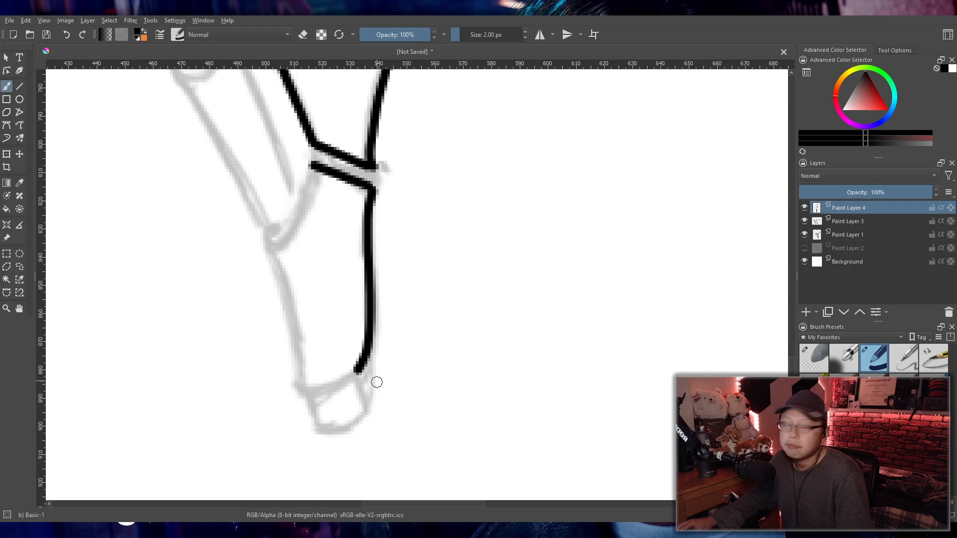
pyautogui.hotkey('ctrl', 'z')
# - Ink the tip segment's outer edge freehand from the upper edge's corner almost straight down, redrawing it until it fits
pyautogui.moveTo(372, 192); pyautogui.dragTo(380, 352)
pyautogui.hotkey('ctrl', 'z')
pyautogui.moveTo(371, 192); pyautogui.dragTo(373, 361)
pyautogui.hotkey('ctrl', 'z')
pyautogui.moveTo(372, 191); pyautogui.dragTo(375, 353)
pyautogui.hotkey('ctrl', 'z')
pyautogui.moveTo(371, 191); pyautogui.dragTo(368, 356)
pyautogui.hotkey('ctrl', 'z')
pyautogui.moveTo(371, 190); pyautogui.dragTo(366, 358)
pyautogui.hotkey('ctrl', 'z')
# - Ink the outer side of the small end cap, stepping slightly inward below the tip segment's outer edge
pyautogui.moveTo(371, 190)
pyautogui.mouseDown()
pyautogui.moveTo(374, 383)
pyautogui.moveTo(364, 424)
pyautogui.mouseUp()
pyautogui.hotkey('ctrl', 'z')
pyautogui.hotkey('ctrl', 'z')
pyautogui.moveTo(373, 366)
pyautogui.mouseDown()
pyautogui.moveTo(365, 418)
pyautogui.moveTo(369, 408)
pyautogui.mouseUp()
pyautogui.hotkey('ctrl', 'z')
pyautogui.hotkey('ctrl', 'z')
# - Ink the end cap's inner side and slanted bottom, joining it to the cap's outer side
pyautogui.moveTo(301, 394)
pyautogui.mouseDown()
pyautogui.moveTo(327, 422)
pyautogui.moveTo(321, 431)
pyautogui.mouseUp()
pyautogui.hotkey('ctrl', 'z')
pyautogui.hotkey('ctrl', 'z')
pyautogui.hotkey('ctrl', 'z')
pyautogui.hotkey('ctrl', 'z')
pyautogui.moveTo(305, 393); pyautogui.dragTo(319, 434)
pyautogui.hotkey('ctrl', 'z')
pyautogui.moveTo(309, 395)
pyautogui.mouseDown()
pyautogui.moveTo(327, 430)
pyautogui.moveTo(365, 399)
pyautogui.mouseUp()
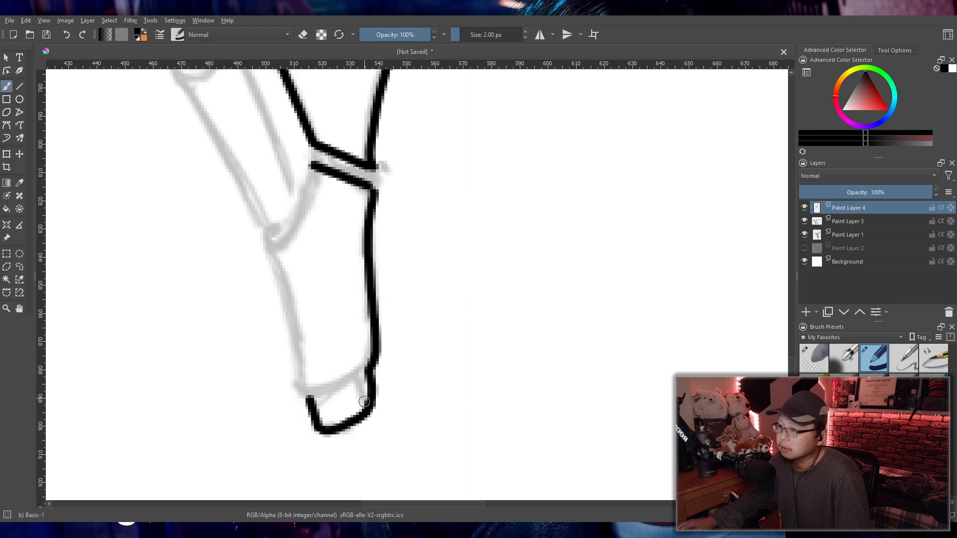
# - Try inking a slanted seam between the tip segment and its end cap
pyautogui.moveTo(305, 396)
pyautogui.mouseDown()
pyautogui.moveTo(299, 385)
pyautogui.moveTo(369, 375)
pyautogui.mouseUp()
pyautogui.hotkey('ctrl', 'z')
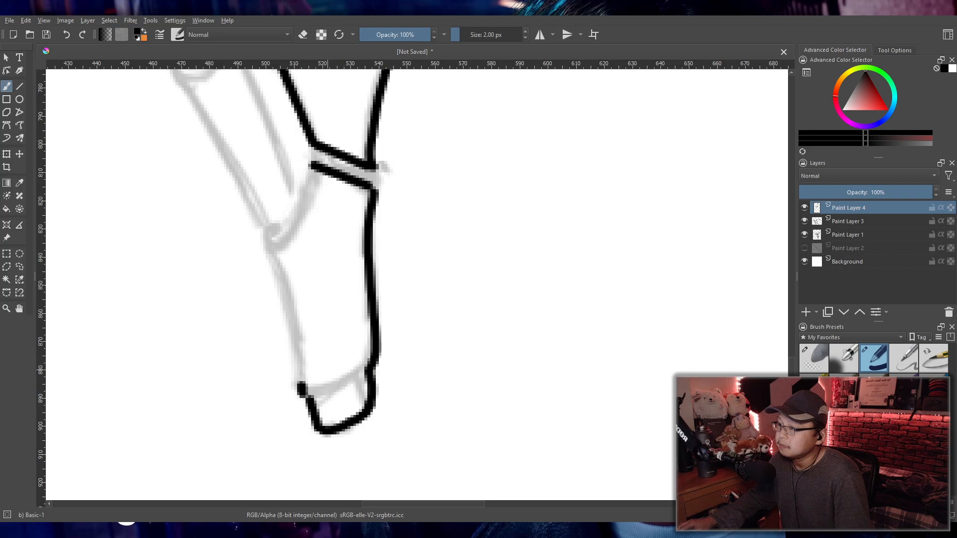
pyautogui.hotkey('ctrl', 'z')
pyautogui.moveTo(300, 388); pyautogui.dragTo(373, 364)
pyautogui.hotkey('ctrl', 'z')
pyautogui.hotkey('ctrl', 'z')
pyautogui.moveTo(298, 387); pyautogui.dragTo(367, 368)
pyautogui.hotkey('ctrl', 'z')
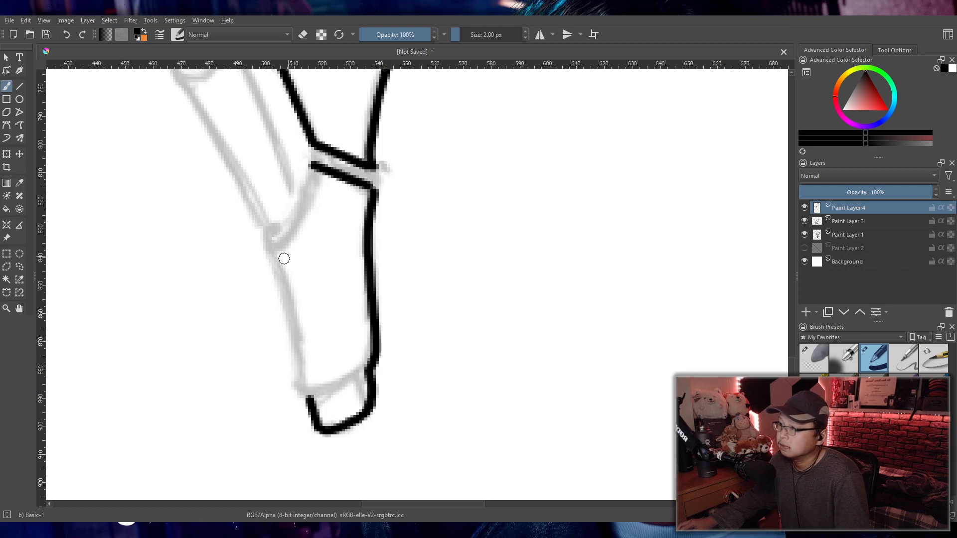
# - Ink a small outward step from the end cap's inner side to the tip segment's lower inner corner
pyautogui.moveTo(266, 255); pyautogui.dragTo(272, 267)
pyautogui.hotkey('ctrl', 'z')
pyautogui.moveTo(294, 384); pyautogui.dragTo(309, 397)
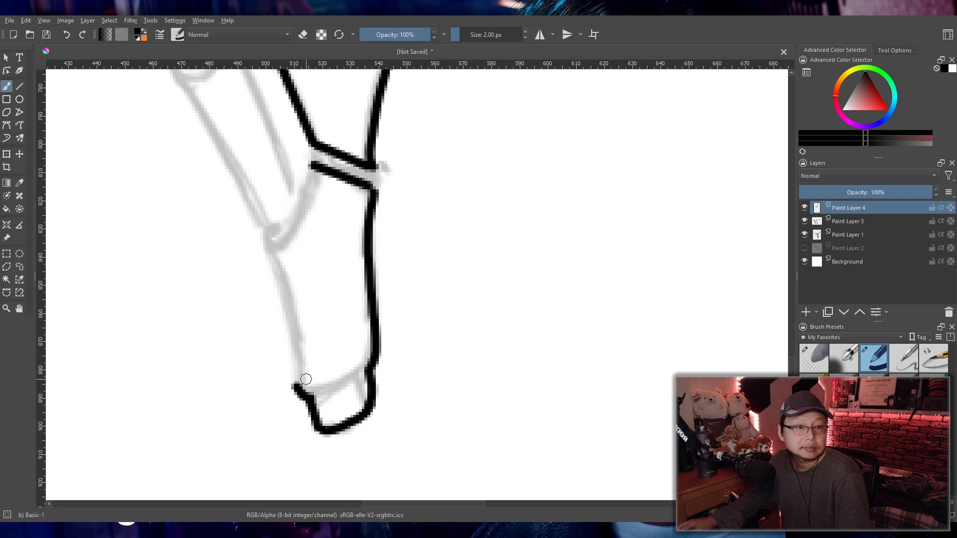
pyautogui.hotkey('ctrl', 'z')
pyautogui.moveTo(294, 379); pyautogui.dragTo(307, 397)
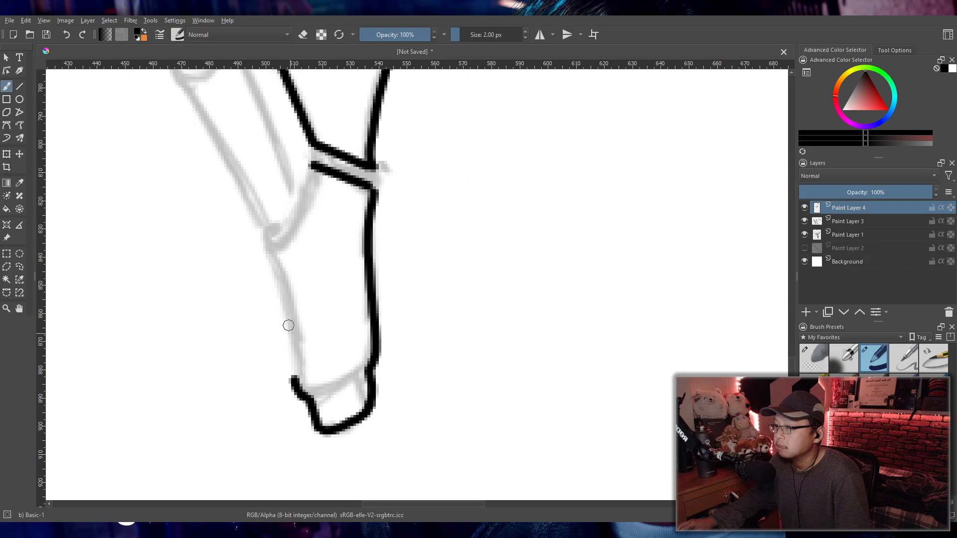
# - Ink the tip segment's curved inner edge from the sketched joint down to the small step, redrawing it until it fits
pyautogui.moveTo(263, 243); pyautogui.dragTo(294, 382)
pyautogui.hotkey('ctrl', 'z')
pyautogui.hotkey('ctrl', 'z')
pyautogui.moveTo(267, 241); pyautogui.dragTo(296, 377)
pyautogui.hotkey('ctrl', 'z')
pyautogui.moveTo(263, 239); pyautogui.dragTo(297, 376)
pyautogui.hotkey('ctrl', 'z')
pyautogui.moveTo(265, 242); pyautogui.dragTo(295, 385)
# - Ink a short upward hook at the upper end of the tip segment's inner edge
pyautogui.moveTo(269, 241)
pyautogui.mouseDown()
pyautogui.moveTo(309, 223)
pyautogui.moveTo(332, 182)
pyautogui.moveTo(392, 305)
pyautogui.mouseUp()
pyautogui.hotkey('ctrl', 'z')
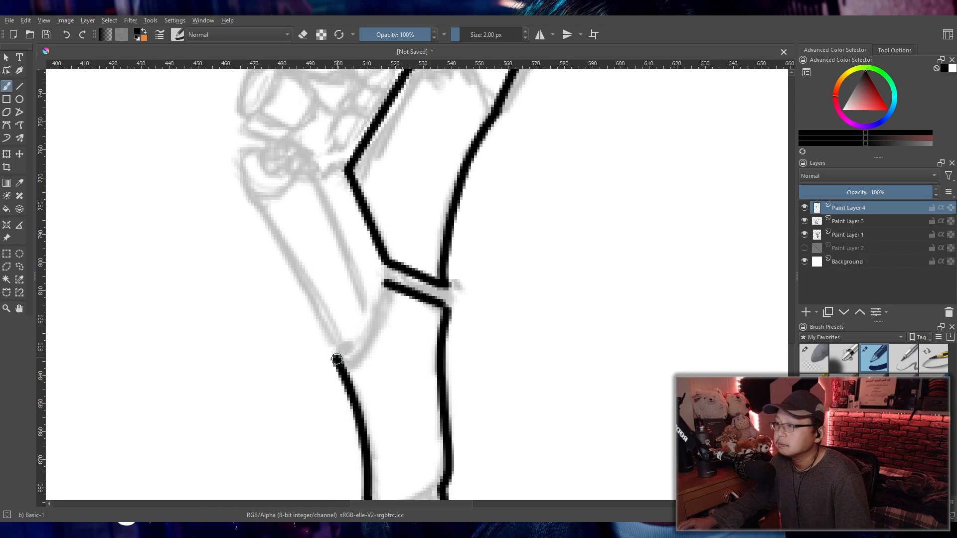
pyautogui.moveTo(338, 357); pyautogui.dragTo(340, 337)
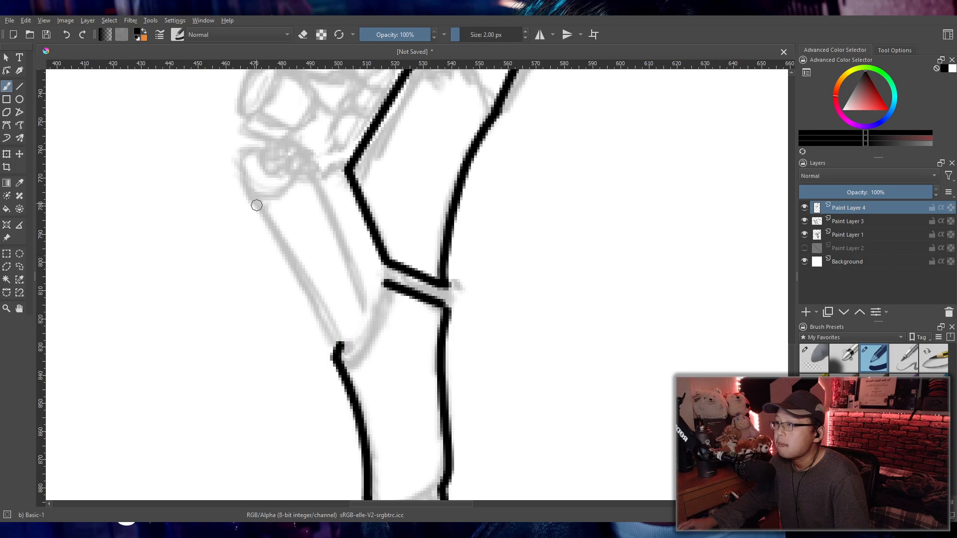
# - Ink the front prong's long curved front edge from its sketched upper end down to the hook, redrawing until smooth
pyautogui.moveTo(250, 191); pyautogui.dragTo(305, 287)
pyautogui.hotkey('ctrl', 'z')
pyautogui.moveTo(250, 197); pyautogui.dragTo(342, 342)
pyautogui.hotkey('ctrl', 'z')
pyautogui.moveTo(252, 197); pyautogui.dragTo(343, 349)
pyautogui.hotkey('ctrl', 'z')
pyautogui.hotkey('ctrl', 'z')
pyautogui.moveTo(254, 198); pyautogui.dragTo(343, 345)
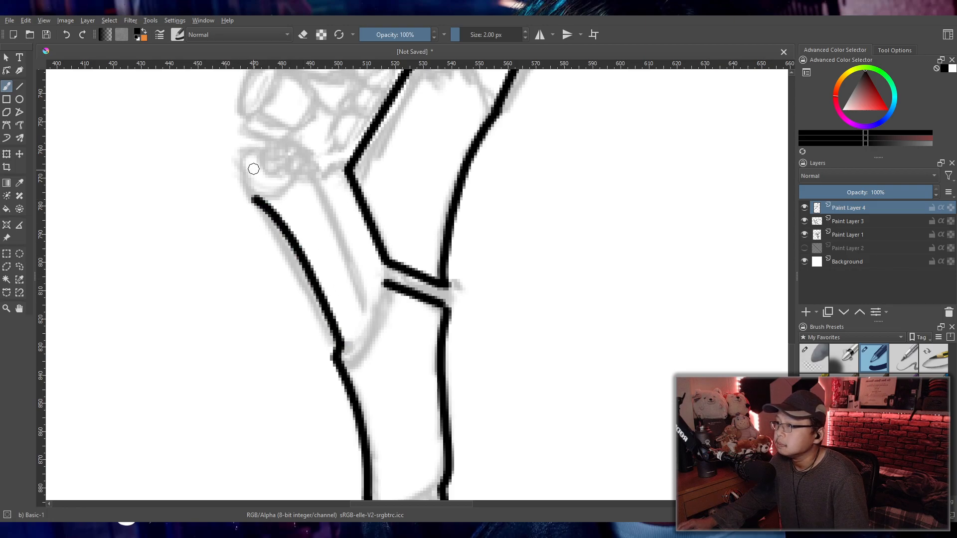
# - Ink the front prong's rounded upper end, curling over into a shallow dip on its inner side
pyautogui.moveTo(243, 149); pyautogui.dragTo(254, 200)
pyautogui.hotkey('ctrl', 'z')
pyautogui.moveTo(242, 149); pyautogui.dragTo(255, 201)
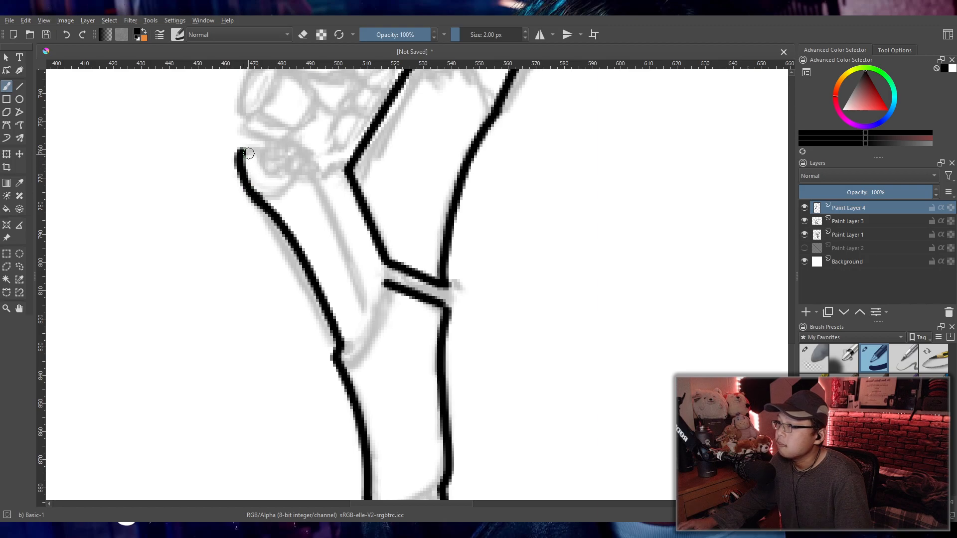
pyautogui.hotkey('ctrl', 'z')
pyautogui.moveTo(242, 157); pyautogui.dragTo(316, 160)
pyautogui.hotkey('ctrl', 'z')
pyautogui.hotkey('ctrl', 'z')
pyautogui.moveTo(257, 148); pyautogui.dragTo(299, 168)
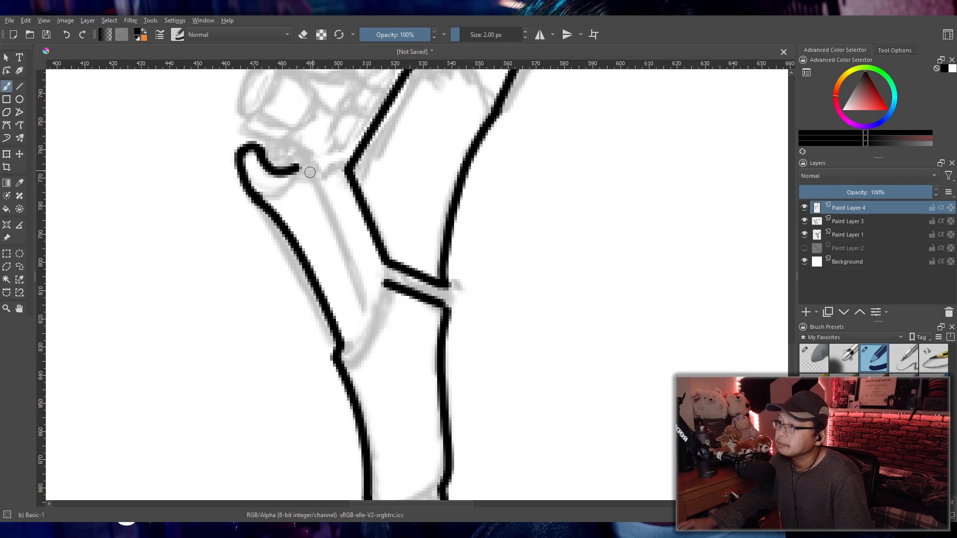
# - Extend the prong's upper edge from the dip to a rounded corner, redrawing the stroke until it fits
pyautogui.moveTo(296, 170); pyautogui.dragTo(322, 189)
pyautogui.hotkey('ctrl', 'z')
pyautogui.hotkey('ctrl', 'z')
pyautogui.hotkey('ctrl', 'z')
pyautogui.moveTo(262, 155)
pyautogui.mouseDown()
pyautogui.moveTo(321, 195)
pyautogui.moveTo(318, 187)
pyautogui.moveTo(358, 281)
pyautogui.mouseUp()
pyautogui.hotkey('ctrl', 'z')
pyautogui.hotkey('ctrl', 'z')
# - Try inking the prong's inner edge as a curve ending in a rounded hook at the tip segment's upper corner
pyautogui.moveTo(318, 179); pyautogui.dragTo(367, 310)
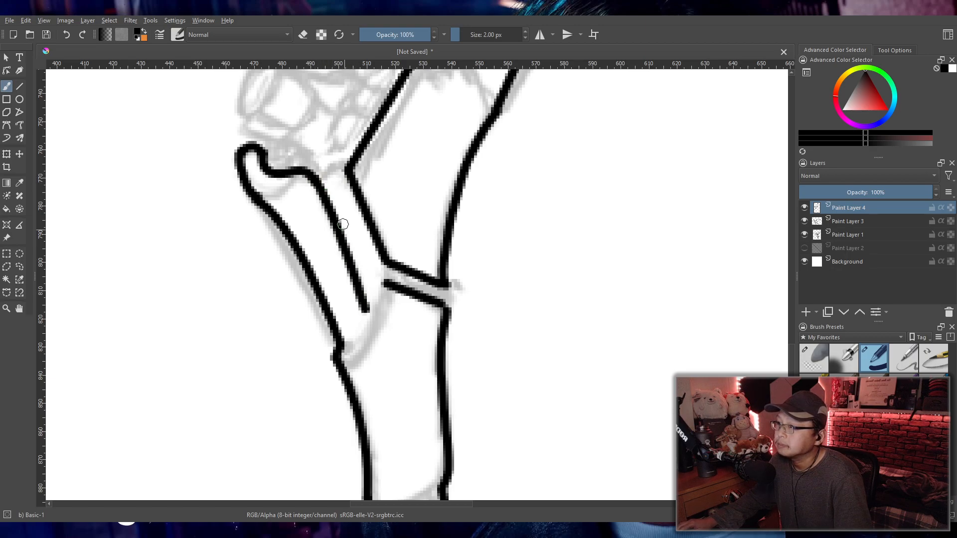
pyautogui.hotkey('ctrl', 'z')
pyautogui.moveTo(314, 177); pyautogui.dragTo(368, 313)
pyautogui.hotkey('ctrl', 'z')
pyautogui.moveTo(312, 173)
pyautogui.mouseDown()
pyautogui.moveTo(373, 307)
pyautogui.moveTo(313, 182)
pyautogui.moveTo(371, 329)
pyautogui.mouseUp()
pyautogui.hotkey('ctrl', 'z')
pyautogui.hotkey('ctrl', 'z')
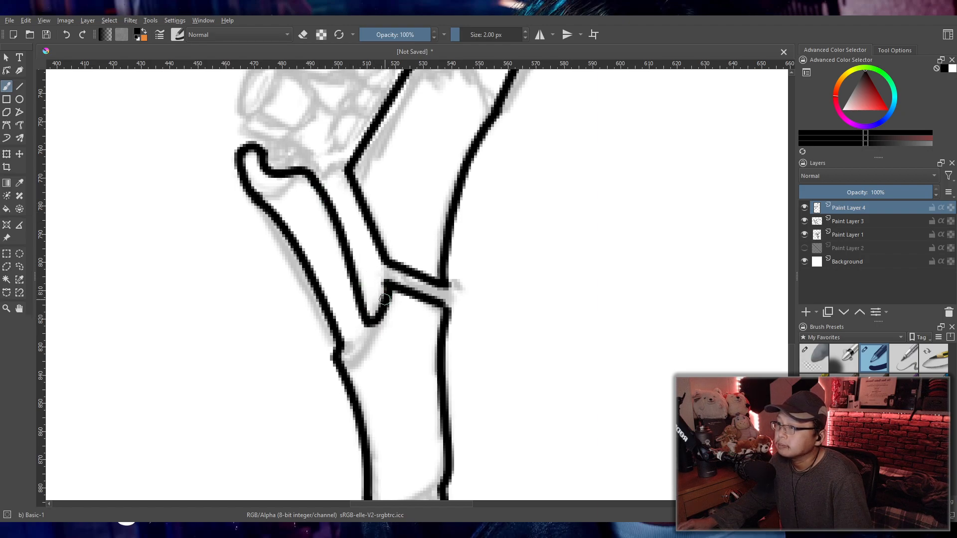
pyautogui.hotkey('ctrl', 'z')
pyautogui.hotkey('ctrl', 'z')
# - Ink the prong's inner edge as a nearly straight line meeting a short stroke from the tip's upper corner in a sharp V
pyautogui.moveTo(314, 177)
pyautogui.mouseDown()
pyautogui.moveTo(370, 313)
pyautogui.moveTo(387, 289)
pyautogui.moveTo(373, 319)
pyautogui.mouseUp()
pyautogui.hotkey('ctrl', 'z')
pyautogui.moveTo(387, 286); pyautogui.dragTo(373, 320)
pyautogui.hotkey('ctrl', 'z')
pyautogui.moveTo(388, 286); pyautogui.dragTo(377, 317)
pyautogui.hotkey('ctrl', 'z')
pyautogui.hotkey('ctrl', 'z')
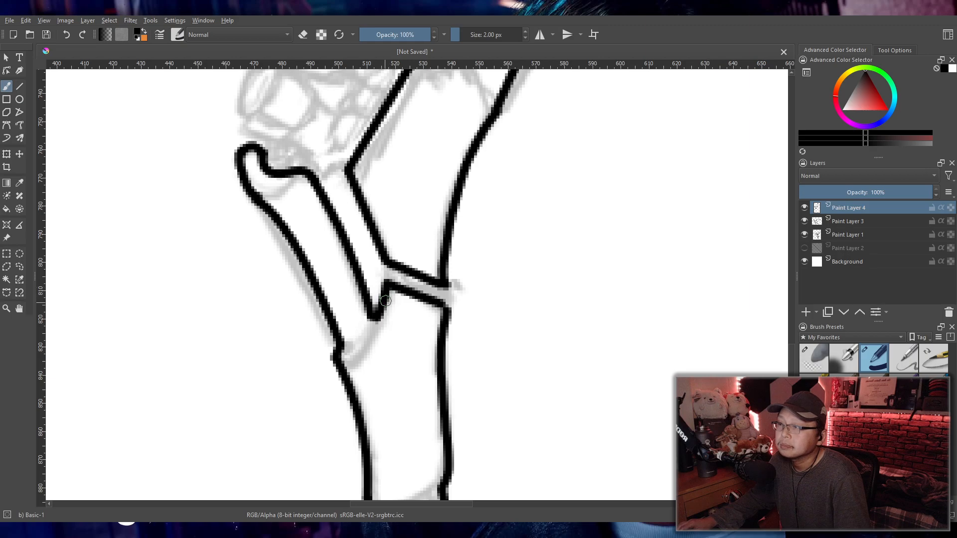
# - Examine the inked lower jaw, the eye area and the rough teeth sketch between the jaws
pyautogui.scroll(-4, 423, 256)
pyautogui.moveTo(465, 226)
pyautogui.mouseDown()
pyautogui.moveTo(446, 355)
pyautogui.moveTo(488, 298)
pyautogui.moveTo(513, 347)
pyautogui.moveTo(513, 380)
pyautogui.mouseUp()
pyautogui.scroll(-2, 455, 315)
pyautogui.scroll(5, 434, 313)
pyautogui.scroll(-2, 491, 302)
pyautogui.scroll(4, 438, 344)
pyautogui.scroll(-5, 438, 325)
pyautogui.scroll(3, 412, 304)
pyautogui.scroll(-1, 398, 318)
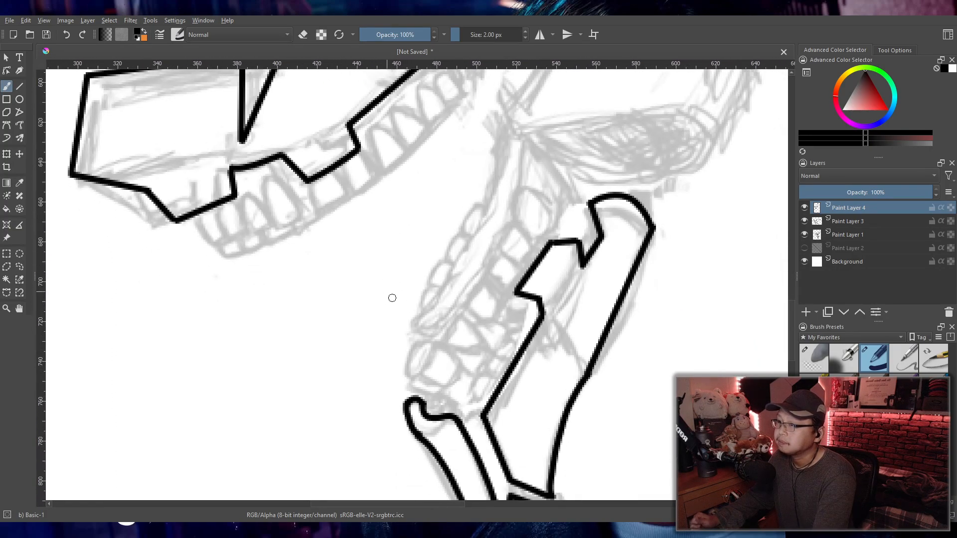
pyautogui.scroll(2, 391, 297)
pyautogui.scroll(-3, 352, 329)
pyautogui.scroll(1, 362, 302)
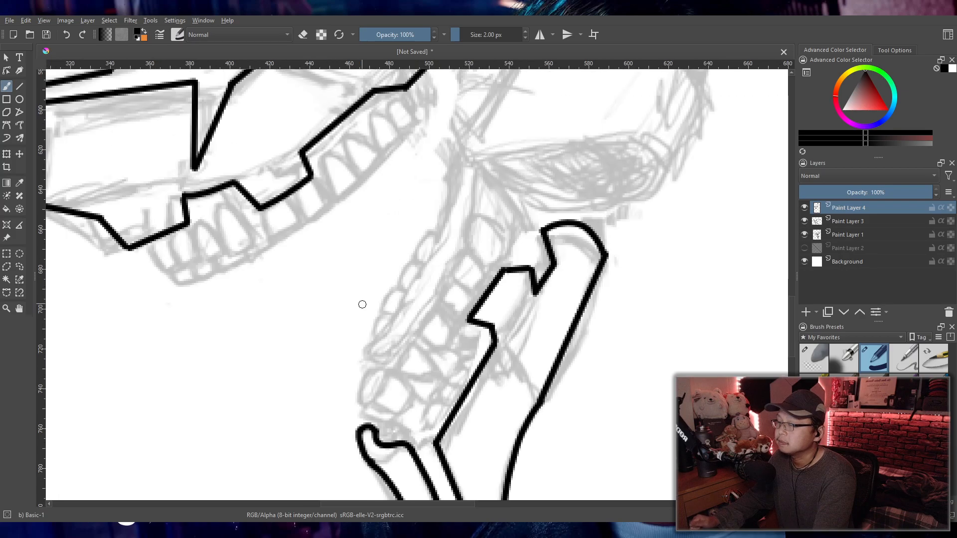
pyautogui.moveTo(325, 284); pyautogui.dragTo(349, 298)
pyautogui.scroll(-3, 349, 298)
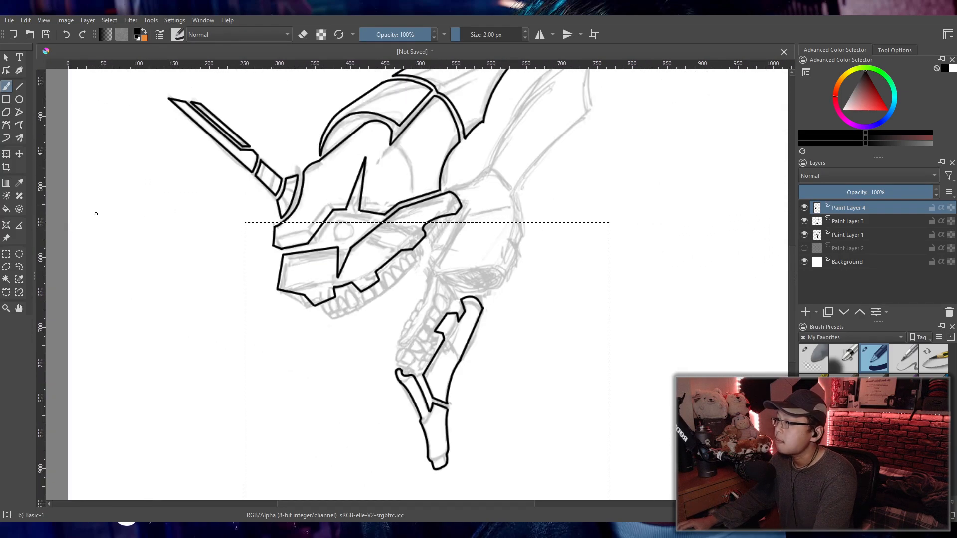
# - Select a rectangular area around the eye and ink the eye as a circle about 28 px wide over the sketch
pyautogui.click(5, 255)
pyautogui.moveTo(305, 199); pyautogui.dragTo(389, 261)
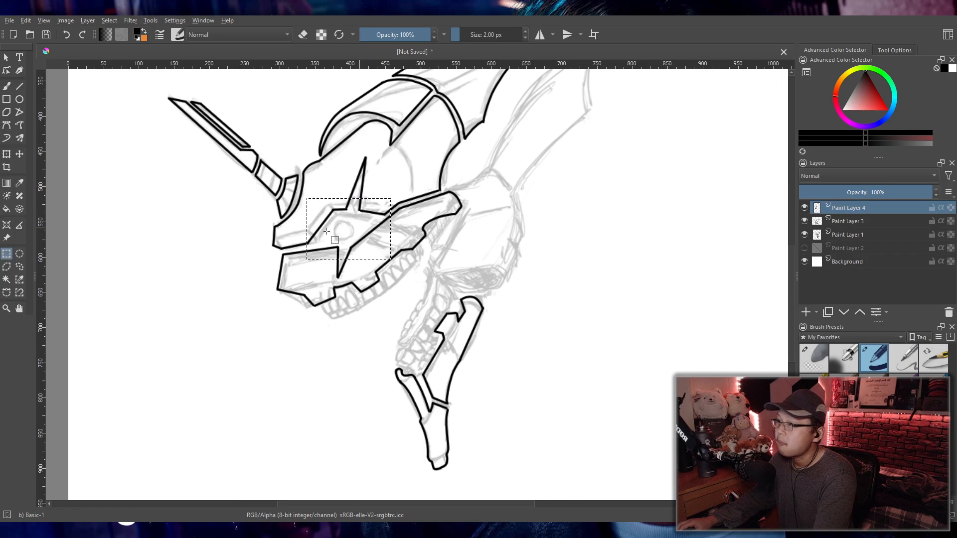
pyautogui.scroll(4, 323, 232)
pyautogui.click(20, 99)
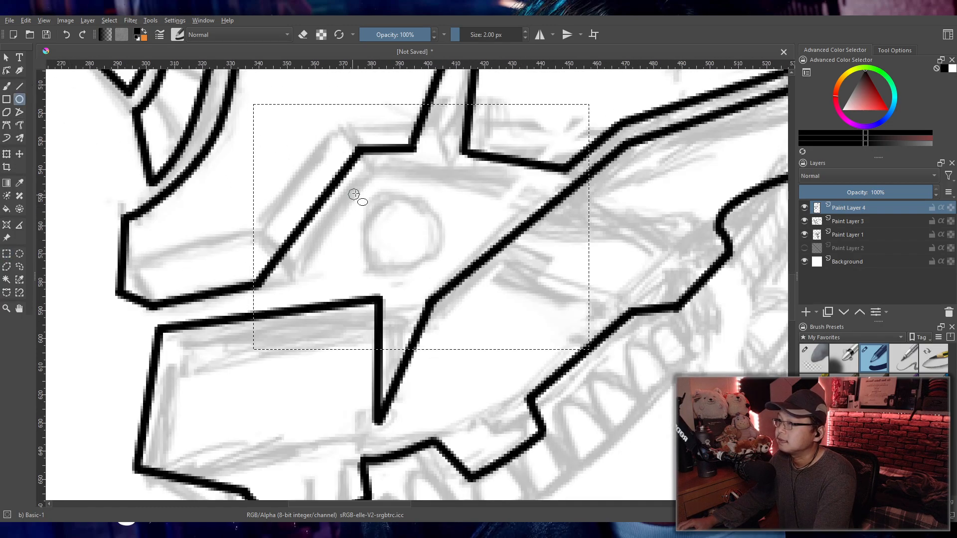
pyautogui.scroll(2, 364, 201)
pyautogui.moveTo(358, 200); pyautogui.dragTo(528, 344)
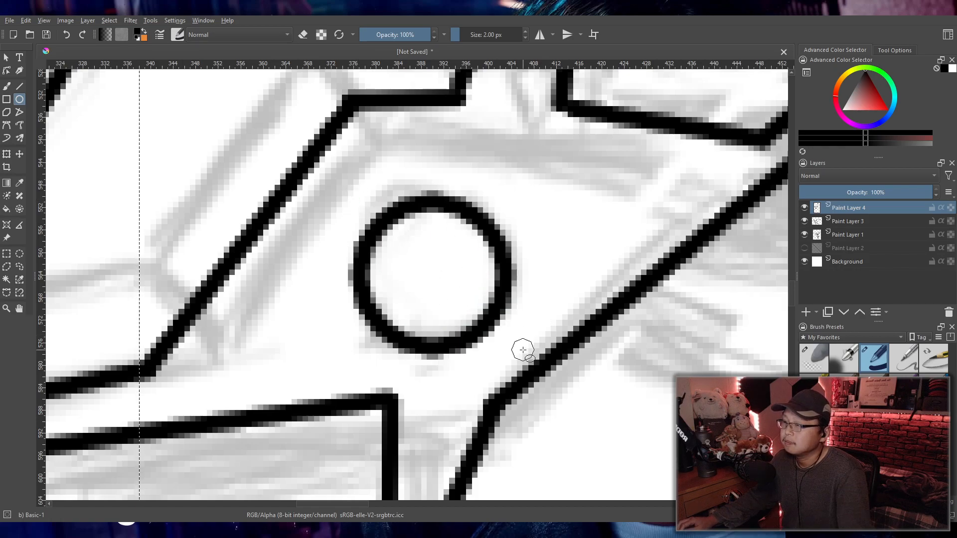
# - Nudge the eye circle slightly upward, and make a large rectangular selection enclosing most of the head and the whole lower jaw
pyautogui.scroll(-6, 523, 350)
pyautogui.scroll(4, 544, 318)
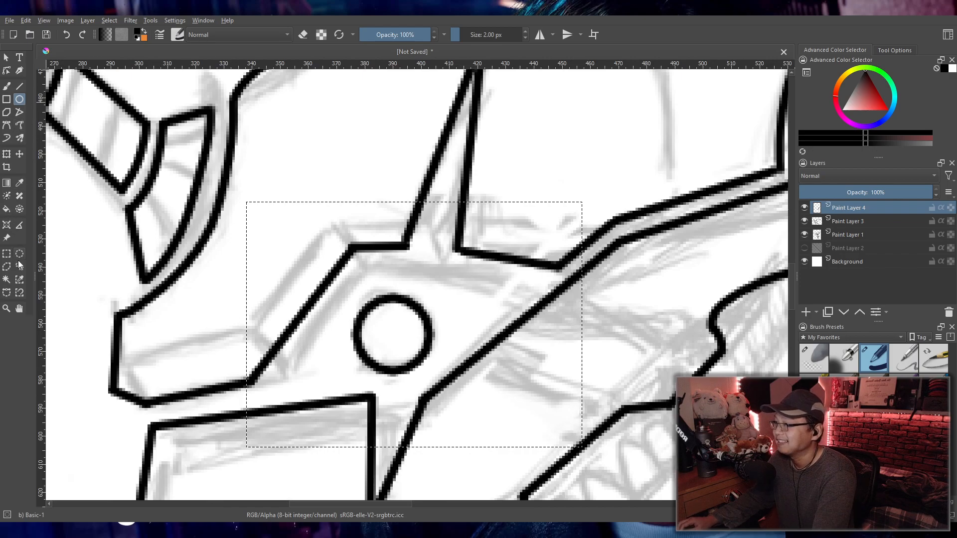
pyautogui.click(20, 155)
pyautogui.moveTo(430, 339); pyautogui.dragTo(429, 336)
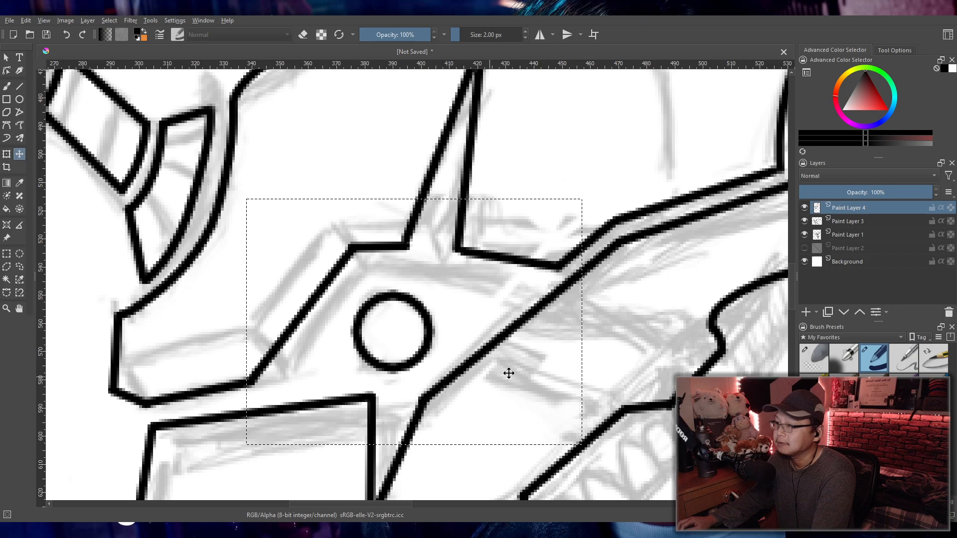
pyautogui.scroll(-5, 519, 374)
pyautogui.moveTo(565, 442); pyautogui.dragTo(449, 309)
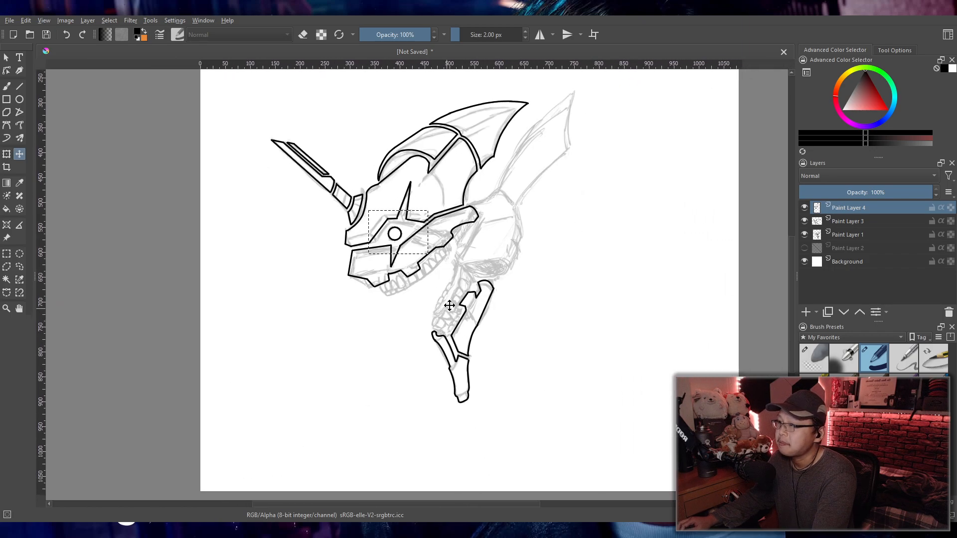
pyautogui.click(7, 254)
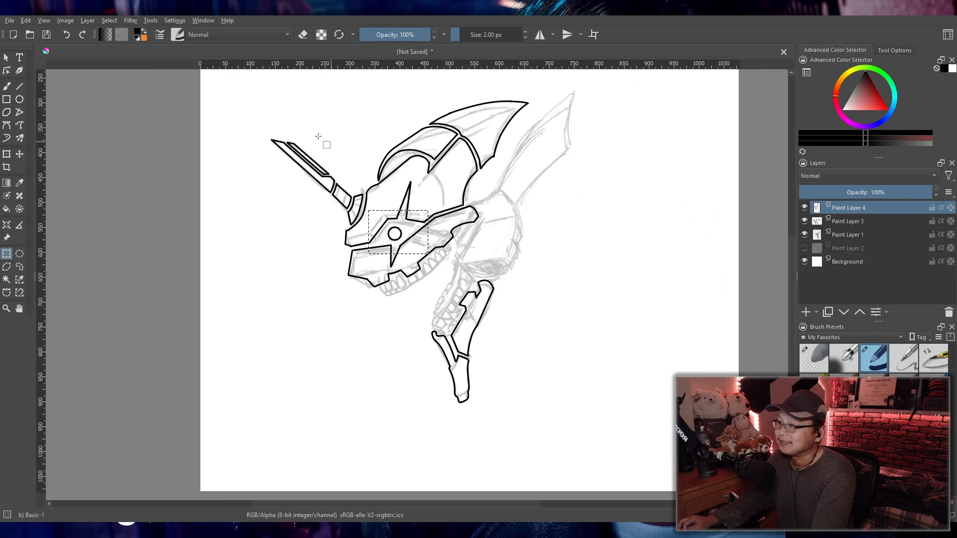
pyautogui.moveTo(252, 106); pyautogui.dragTo(607, 454)
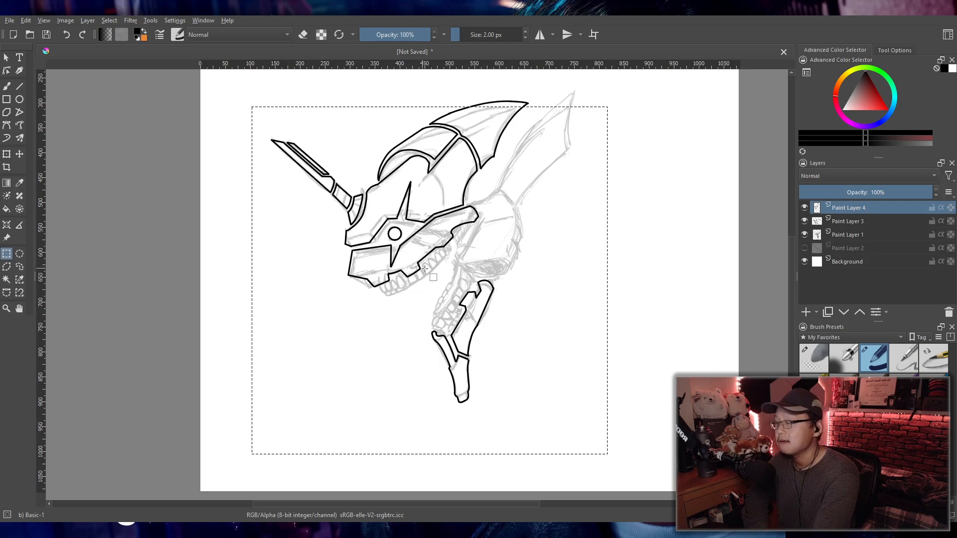
# - Examine the sketched gum and teeth along the lower jaw's front side
pyautogui.scroll(5, 442, 311)
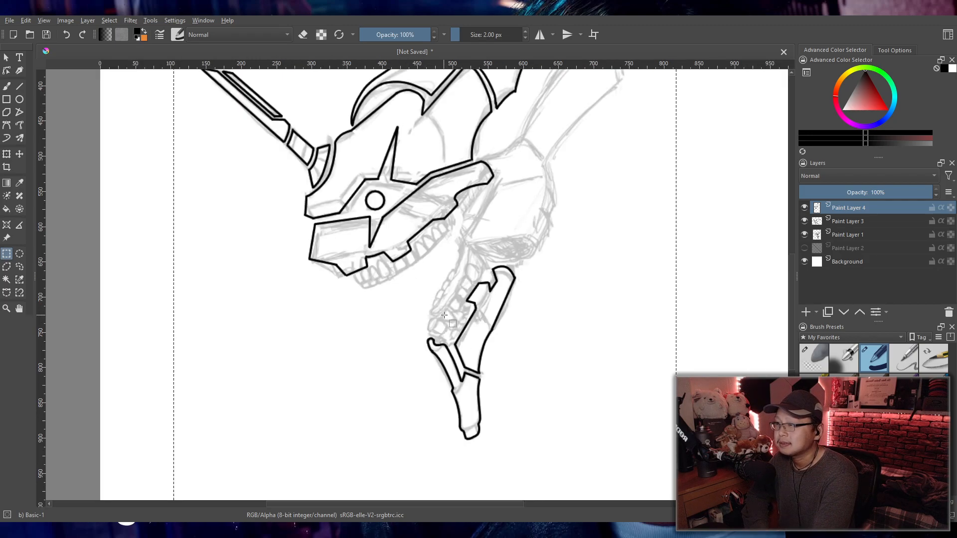
pyautogui.moveTo(472, 266); pyautogui.dragTo(459, 354)
pyautogui.moveTo(386, 318); pyautogui.dragTo(522, 293)
pyautogui.scroll(-2, 521, 293)
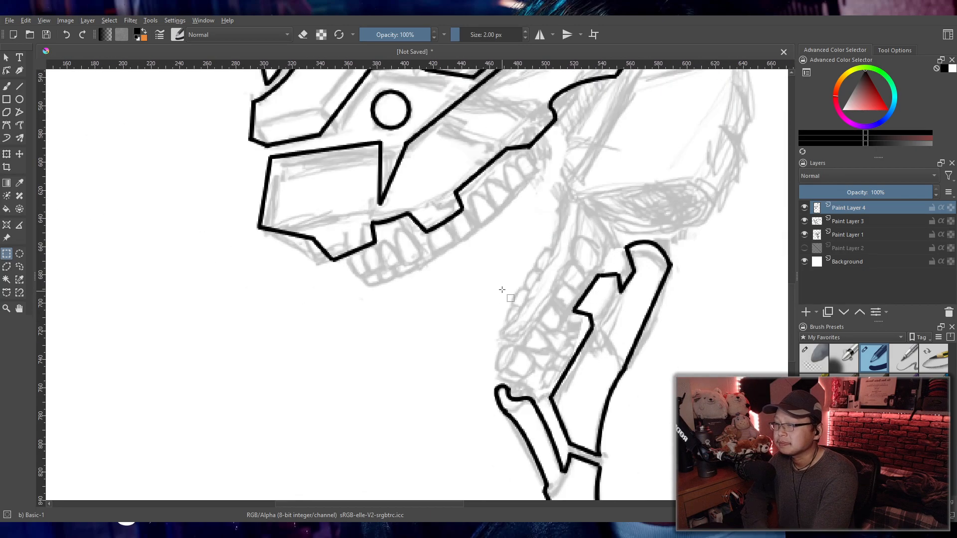
pyautogui.scroll(1, 497, 286)
pyautogui.scroll(-2, 422, 337)
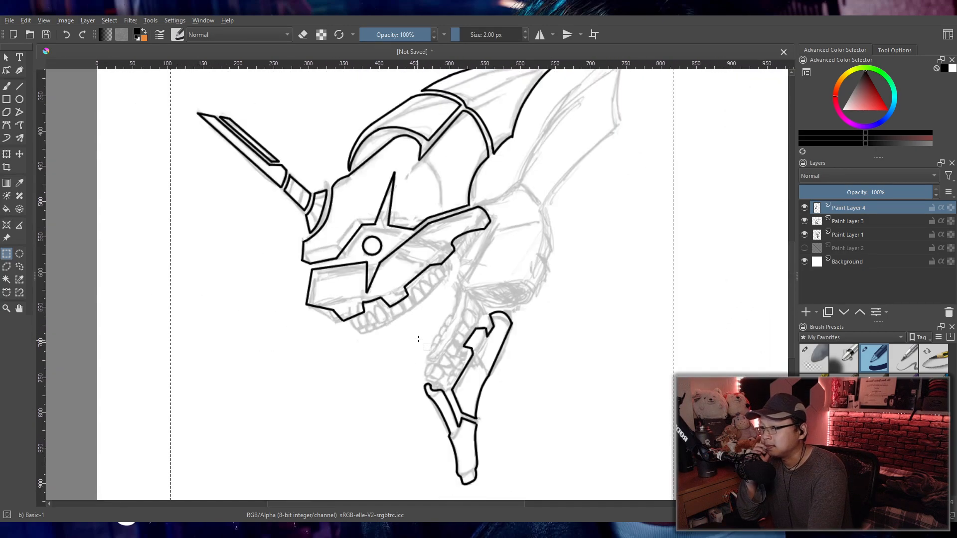
pyautogui.scroll(1, 421, 337)
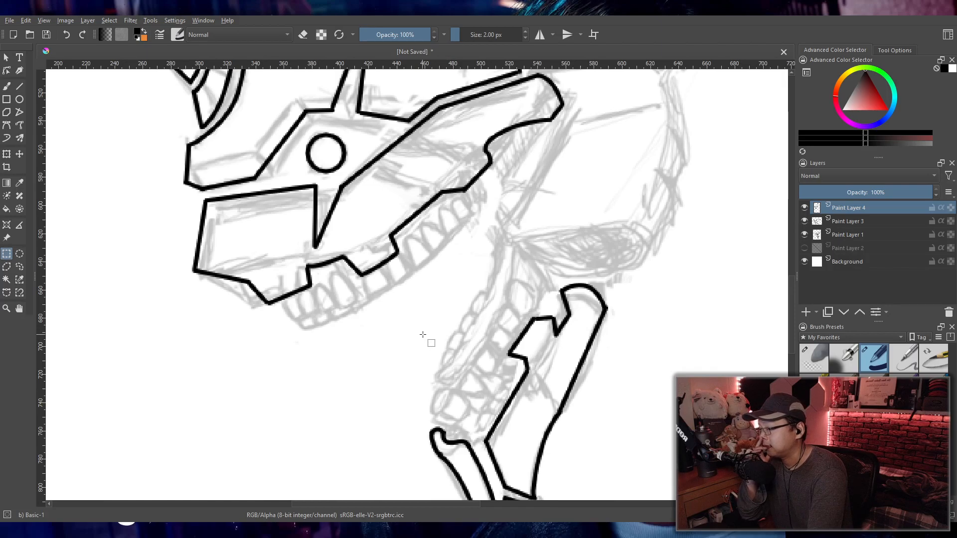
pyautogui.scroll(1, 426, 336)
pyautogui.scroll(-3, 427, 335)
pyautogui.scroll(2, 461, 341)
pyautogui.scroll(1, 461, 340)
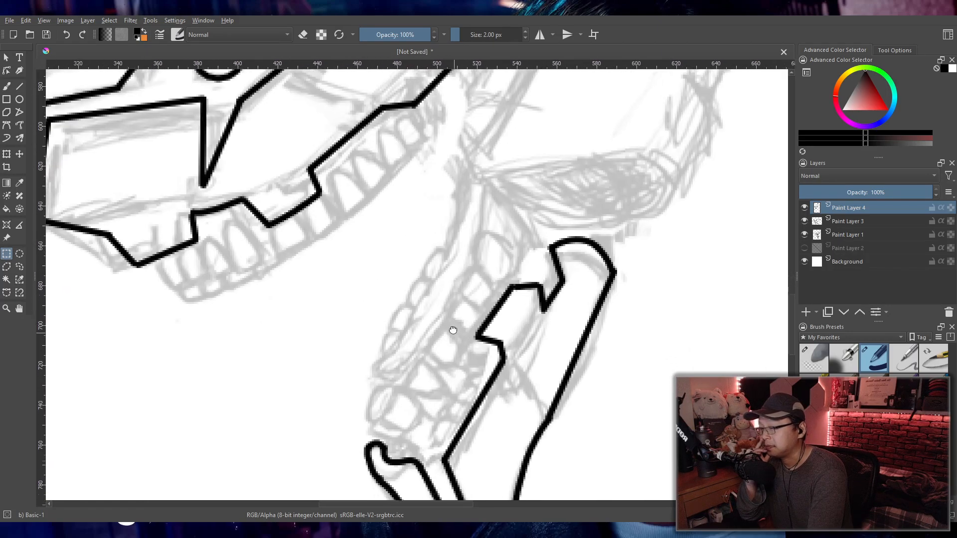
pyautogui.scroll(1, 448, 326)
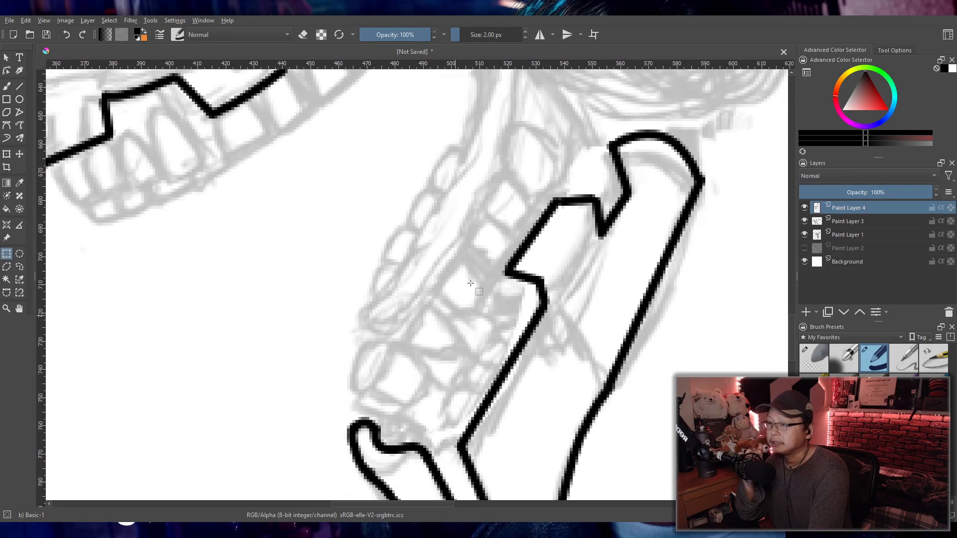
pyautogui.moveTo(472, 298); pyautogui.dragTo(511, 338)
pyautogui.scroll(1, 489, 297)
pyautogui.scroll(-1, 473, 291)
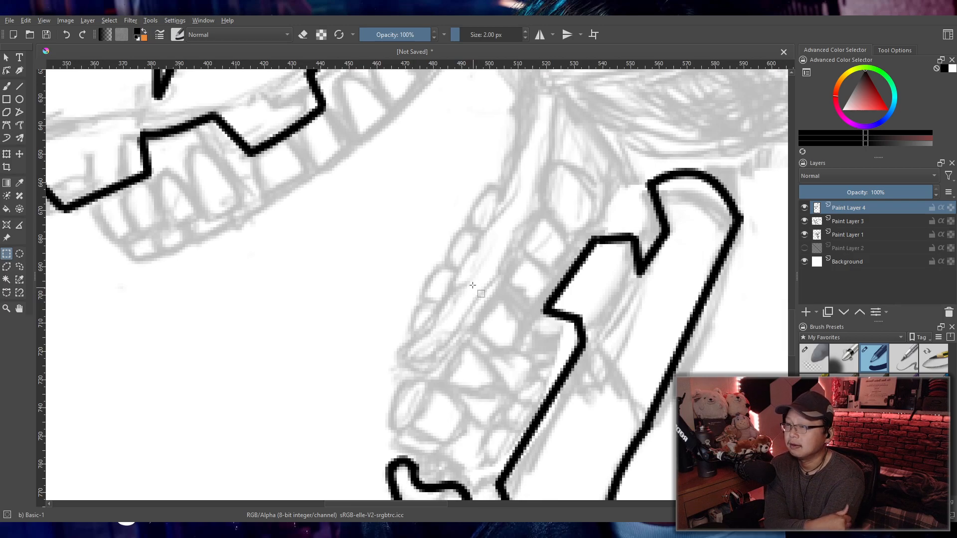
pyautogui.scroll(-3, 472, 287)
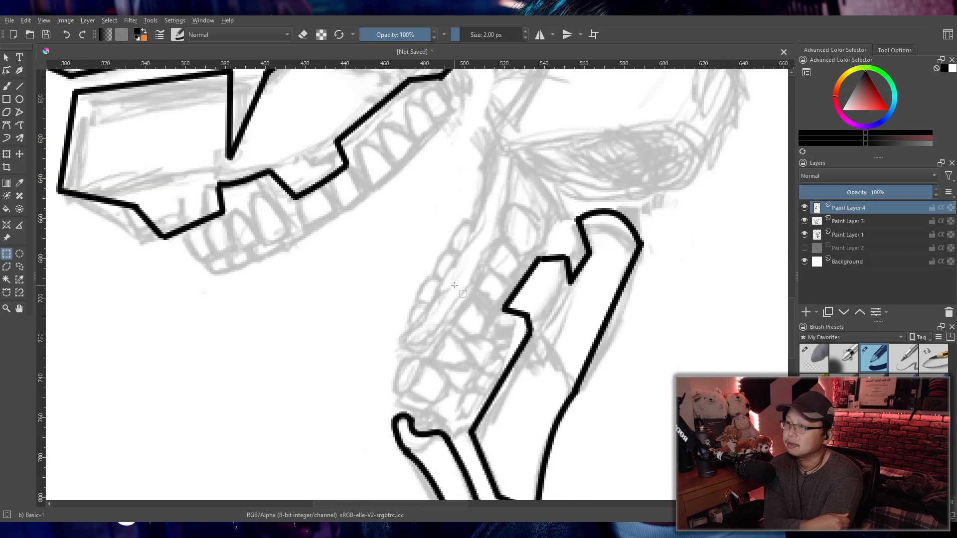
pyautogui.scroll(2, 454, 285)
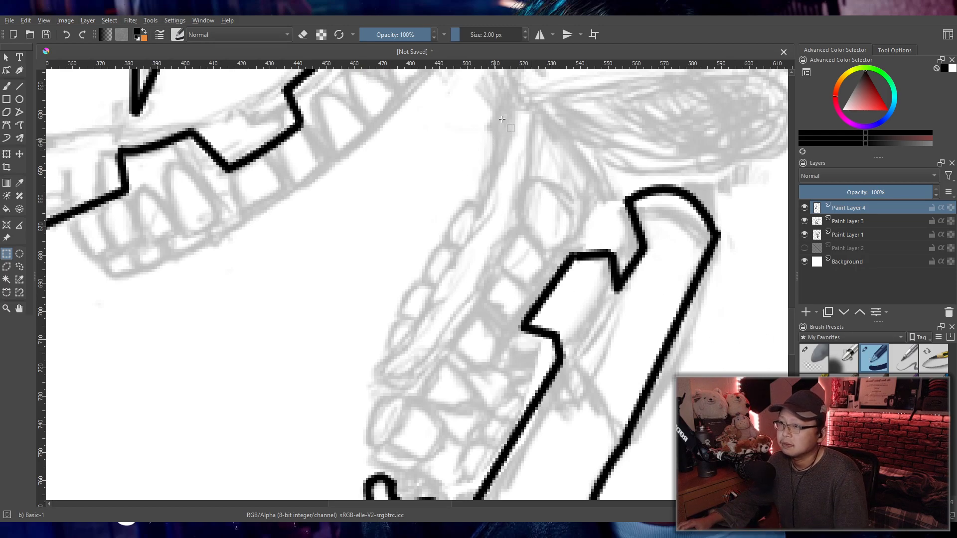
# - Ink the lower gum's front edge with the brush as a flowing curve from the jaw joint down toward the front teeth, redrawing until it fits
pyautogui.click(6, 88)
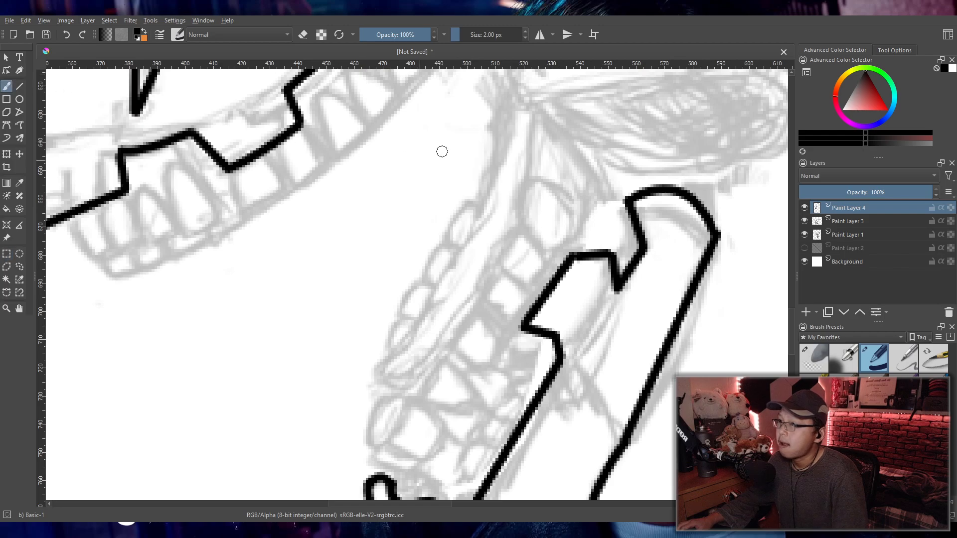
pyautogui.moveTo(513, 105); pyautogui.dragTo(420, 333)
pyautogui.hotkey('ctrl', 'z')
pyautogui.moveTo(516, 111); pyautogui.dragTo(432, 316)
pyautogui.hotkey('ctrl', 'z')
pyautogui.moveTo(511, 120); pyautogui.dragTo(410, 342)
pyautogui.hotkey('ctrl', 'z')
pyautogui.moveTo(509, 111); pyautogui.dragTo(439, 258)
pyautogui.hotkey('ctrl', 'z')
pyautogui.moveTo(511, 112)
pyautogui.mouseDown()
pyautogui.moveTo(458, 254)
pyautogui.moveTo(408, 336)
pyautogui.mouseUp()
pyautogui.hotkey('ctrl', 'z')
# - Extend the gum's front edge into a pointed lip that curls back underneath in a short hook
pyautogui.moveTo(466, 247)
pyautogui.mouseDown()
pyautogui.moveTo(416, 330)
pyautogui.moveTo(368, 373)
pyautogui.mouseUp()
pyautogui.hotkey('ctrl', 'z')
pyautogui.moveTo(421, 322); pyautogui.dragTo(347, 380)
pyautogui.hotkey('ctrl', 'z')
# - Try inking the gum's inner edge as a line running from the hook back up along the teeth
pyautogui.moveTo(416, 325)
pyautogui.mouseDown()
pyautogui.moveTo(365, 374)
pyautogui.moveTo(369, 394)
pyautogui.moveTo(399, 392)
pyautogui.moveTo(492, 264)
pyautogui.mouseUp()
pyautogui.hotkey('ctrl', 'z')
pyautogui.hotkey('ctrl', 'z')
pyautogui.moveTo(401, 391); pyautogui.dragTo(496, 252)
pyautogui.hotkey('ctrl', 'z')
pyautogui.moveTo(401, 388); pyautogui.dragTo(508, 236)
pyautogui.hotkey('ctrl', 'z')
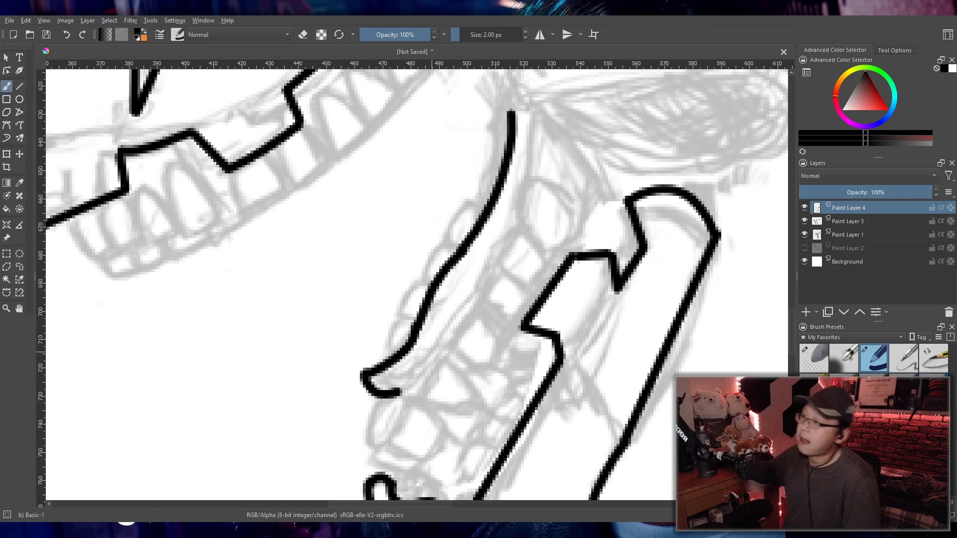
# - Ink the foremost tooth's short outer curve below the gum's hook, plus the curved lower edge of the neighbouring tooth
pyautogui.scroll(1, 432, 352)
pyautogui.moveTo(432, 352); pyautogui.dragTo(417, 322)
pyautogui.scroll(-1, 436, 325)
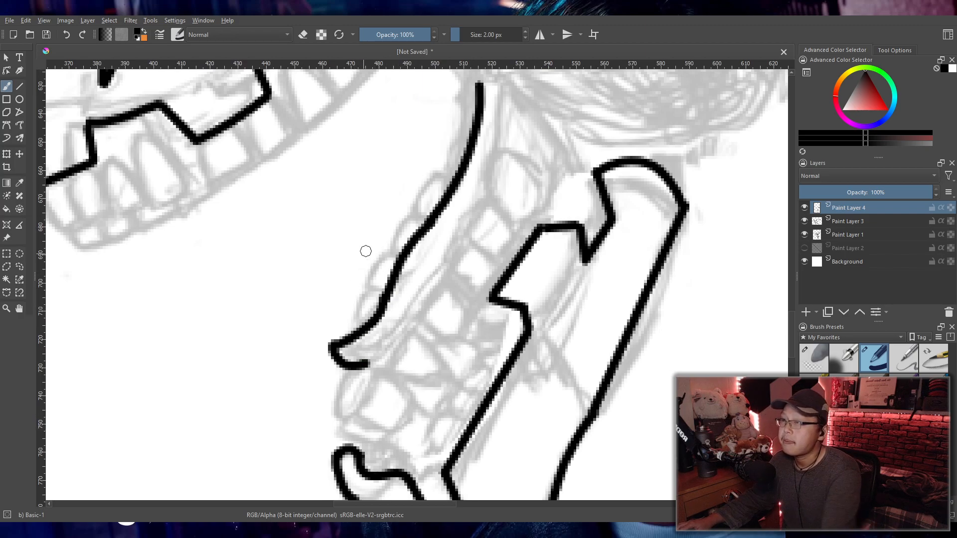
pyautogui.click(475, 34)
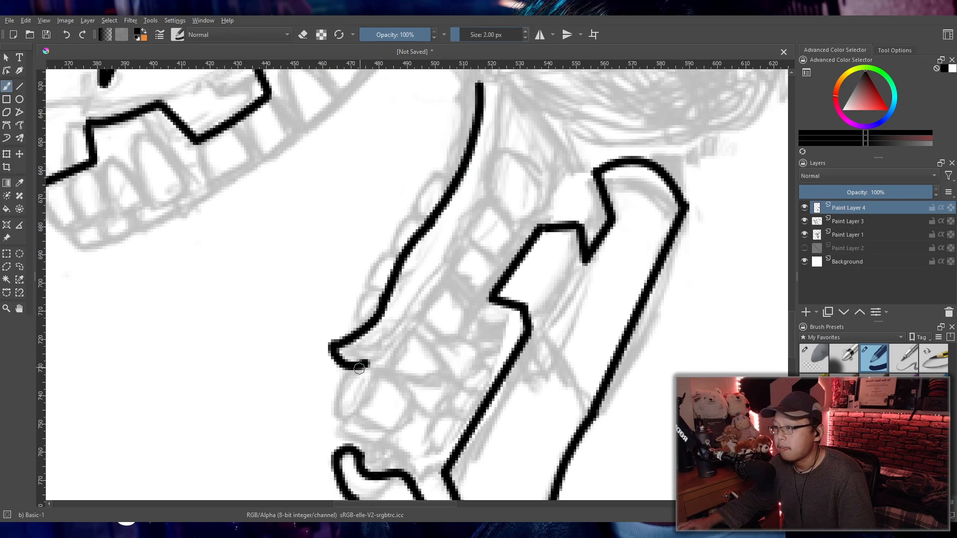
pyautogui.moveTo(351, 367); pyautogui.dragTo(338, 416)
pyautogui.hotkey('ctrl', 'z')
pyautogui.moveTo(350, 367)
pyautogui.mouseDown()
pyautogui.moveTo(338, 416)
pyautogui.moveTo(360, 437)
pyautogui.moveTo(398, 433)
pyautogui.moveTo(414, 402)
pyautogui.mouseUp()
pyautogui.hotkey('ctrl', 'z')
pyautogui.hotkey('ctrl', 'z')
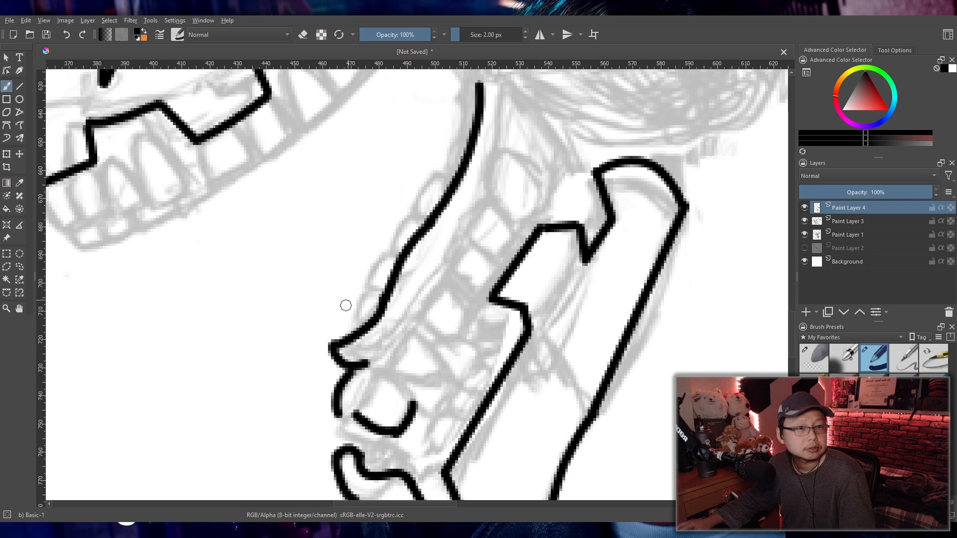
# - Close the neighbouring tooth's outline into a rounded square
pyautogui.moveTo(355, 413); pyautogui.dragTo(384, 375)
pyautogui.hotkey('ctrl', 'z')
pyautogui.moveTo(355, 413)
pyautogui.mouseDown()
pyautogui.moveTo(391, 378)
pyautogui.moveTo(415, 401)
pyautogui.mouseUp()
pyautogui.hotkey('ctrl', 'z')
pyautogui.hotkey('ctrl', 'z')
# - Ink the next tooth up the row as a rounded triangle with a nearly flat base, redrawing its sides until they fit
pyautogui.moveTo(389, 369); pyautogui.dragTo(455, 374)
pyautogui.hotkey('ctrl', 'z')
pyautogui.moveTo(394, 369); pyautogui.dragTo(451, 375)
pyautogui.hotkey('ctrl', 'z')
pyautogui.moveTo(391, 369)
pyautogui.mouseDown()
pyautogui.moveTo(441, 380)
pyautogui.moveTo(416, 326)
pyautogui.mouseUp()
pyautogui.hotkey('ctrl', 'z')
pyautogui.hotkey('ctrl', 'z')
pyautogui.moveTo(392, 368); pyautogui.dragTo(411, 327)
pyautogui.hotkey('ctrl', 'z')
pyautogui.moveTo(394, 370)
pyautogui.mouseDown()
pyautogui.moveTo(418, 334)
pyautogui.moveTo(450, 385)
pyautogui.mouseUp()
pyautogui.hotkey('ctrl', 'z')
pyautogui.moveTo(417, 333); pyautogui.dragTo(445, 378)
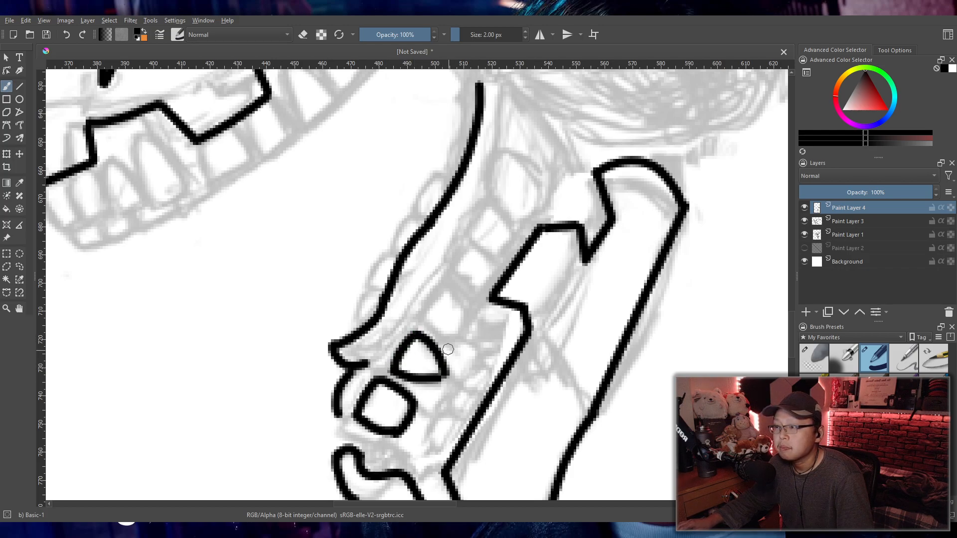
# - Ink a rounded tooth above the triangular one, and add the slanted lower edge of the tooth above it
pyautogui.moveTo(421, 318)
pyautogui.mouseDown()
pyautogui.moveTo(459, 339)
pyautogui.moveTo(435, 313)
pyautogui.moveTo(421, 322)
pyautogui.moveTo(451, 286)
pyautogui.moveTo(472, 295)
pyautogui.moveTo(475, 326)
pyautogui.mouseUp()
pyautogui.hotkey('ctrl', 'z')
pyautogui.hotkey('ctrl', 'z')
pyautogui.hotkey('ctrl', 'z')
pyautogui.moveTo(445, 286)
pyautogui.mouseDown()
pyautogui.moveTo(473, 319)
pyautogui.moveTo(469, 336)
pyautogui.mouseUp()
pyautogui.moveTo(448, 272); pyautogui.dragTo(482, 297)
pyautogui.hotkey('ctrl', 'z')
pyautogui.hotkey('ctrl', 'z')
# - Try closing the tooth beside the jaw plate's corner as a rounded square, and undo back to its slanted lower edge
pyautogui.moveTo(448, 271)
pyautogui.mouseDown()
pyautogui.moveTo(480, 286)
pyautogui.moveTo(459, 259)
pyautogui.moveTo(459, 285)
pyautogui.moveTo(457, 265)
pyautogui.moveTo(456, 275)
pyautogui.moveTo(470, 269)
pyautogui.moveTo(455, 274)
pyautogui.moveTo(469, 243)
pyautogui.moveTo(469, 285)
pyautogui.moveTo(451, 275)
pyautogui.moveTo(461, 248)
pyautogui.moveTo(494, 255)
pyautogui.moveTo(464, 246)
pyautogui.moveTo(496, 268)
pyautogui.moveTo(486, 287)
pyautogui.moveTo(531, 241)
pyautogui.moveTo(522, 276)
pyautogui.mouseUp()
pyautogui.hotkey('ctrl', 'z')
pyautogui.hotkey('ctrl', 'z')
pyautogui.hotkey('ctrl', 'z')
pyautogui.hotkey('ctrl', 'z')
pyautogui.hotkey('ctrl', 'z')
pyautogui.hotkey('ctrl', 'z')
pyautogui.hotkey('ctrl', 'z')
pyautogui.hotkey('ctrl', 'z')
pyautogui.hotkey('ctrl', 'z')
pyautogui.scroll(-3, 507, 228)
pyautogui.scroll(5, 518, 274)
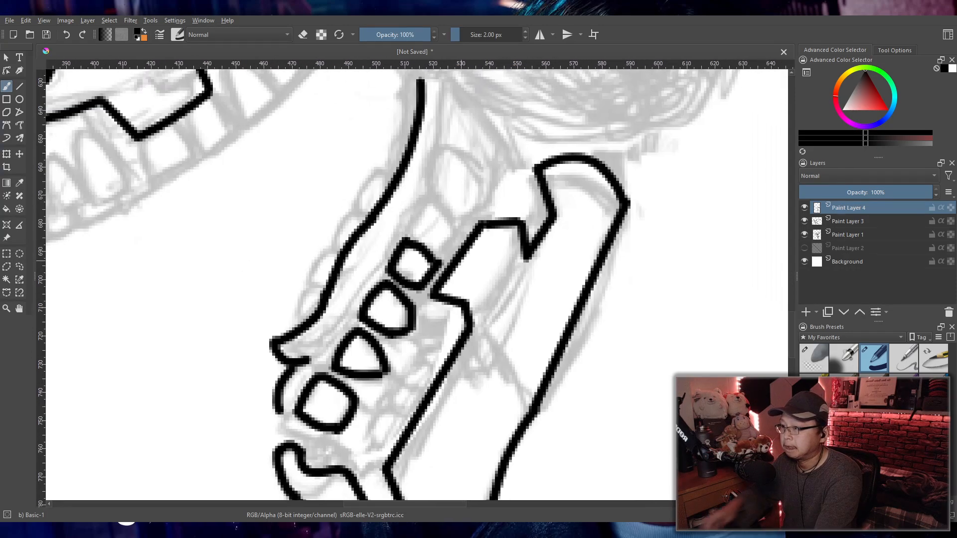
pyautogui.hotkey('ctrl', 'z')
pyautogui.hotkey('ctrl', 'z')
pyautogui.hotkey('ctrl', 'z')
pyautogui.hotkey('ctrl', 'z')
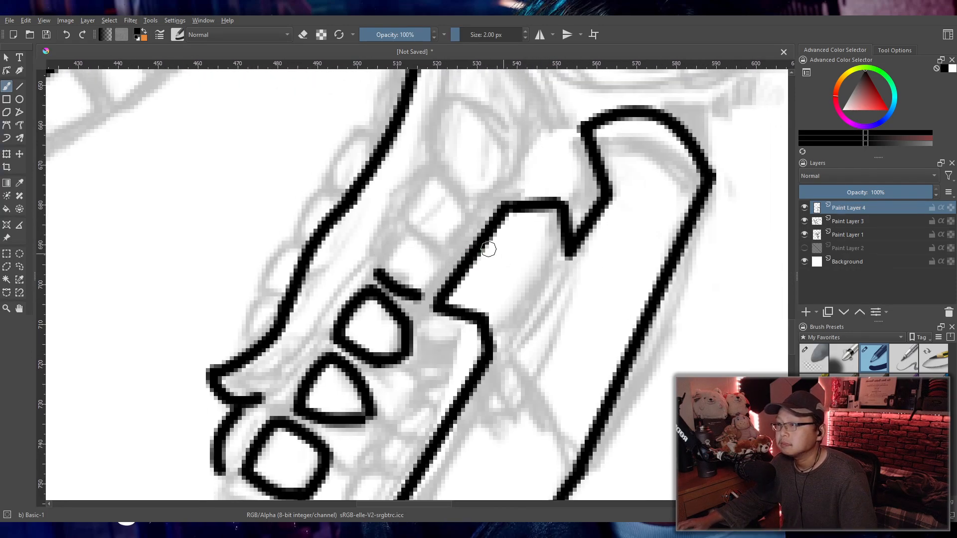
# - Redraw the tooth beside the jaw plate's corner as a small, flatter rounded square above its lower edge
pyautogui.moveTo(426, 245); pyautogui.dragTo(446, 267)
pyautogui.hotkey('ctrl', 'z')
pyautogui.moveTo(400, 232); pyautogui.dragTo(445, 271)
pyautogui.hotkey('ctrl', 'z')
pyautogui.moveTo(386, 274)
pyautogui.mouseDown()
pyautogui.moveTo(416, 295)
pyautogui.moveTo(440, 261)
pyautogui.mouseUp()
pyautogui.hotkey('ctrl', 'z')
pyautogui.hotkey('ctrl', 'z')
pyautogui.moveTo(385, 277); pyautogui.dragTo(430, 288)
pyautogui.hotkey('ctrl', 'z')
pyautogui.moveTo(382, 265)
pyautogui.mouseDown()
pyautogui.moveTo(429, 284)
pyautogui.moveTo(447, 256)
pyautogui.mouseUp()
pyautogui.hotkey('ctrl', 'z')
pyautogui.moveTo(382, 264)
pyautogui.mouseDown()
pyautogui.moveTo(405, 222)
pyautogui.moveTo(402, 231)
pyautogui.moveTo(455, 246)
pyautogui.mouseUp()
pyautogui.hotkey('ctrl', 'z')
# - Ink the fifth closed tooth as a tilted rounded square directly above the small one
pyautogui.moveTo(412, 217)
pyautogui.mouseDown()
pyautogui.moveTo(456, 241)
pyautogui.moveTo(471, 214)
pyautogui.mouseUp()
pyautogui.moveTo(437, 175); pyautogui.dragTo(471, 215)
pyautogui.hotkey('ctrl', 'z')
pyautogui.moveTo(435, 176); pyautogui.dragTo(471, 212)
pyautogui.moveTo(411, 208); pyautogui.dragTo(434, 170)
pyautogui.hotkey('ctrl', 'z')
pyautogui.moveTo(408, 217); pyautogui.dragTo(434, 172)
# - Ink the curved front edge of the uppermost tooth, redrawing the stroke until it follows the sketch
pyautogui.moveTo(448, 132); pyautogui.dragTo(370, 197)
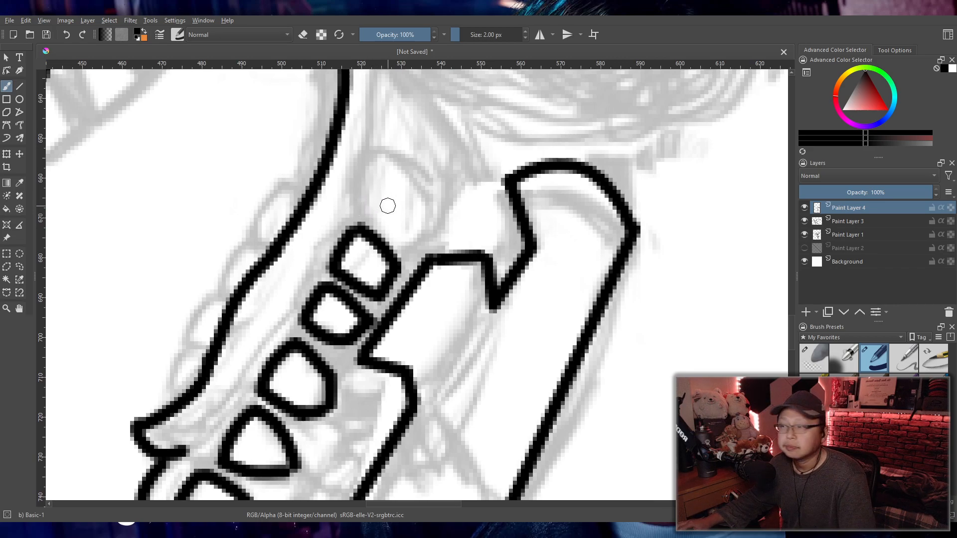
pyautogui.hotkey('ctrl', 'z')
pyautogui.moveTo(358, 209)
pyautogui.mouseDown()
pyautogui.moveTo(394, 145)
pyautogui.moveTo(385, 156)
pyautogui.mouseUp()
pyautogui.hotkey('ctrl', 'z')
pyautogui.moveTo(358, 211); pyautogui.dragTo(389, 155)
pyautogui.hotkey('ctrl', 'z')
pyautogui.moveTo(358, 220)
pyautogui.mouseDown()
pyautogui.moveTo(389, 154)
pyautogui.moveTo(359, 210)
pyautogui.moveTo(374, 153)
pyautogui.mouseUp()
pyautogui.hotkey('ctrl', 'z')
pyautogui.hotkey('ctrl', 'z')
pyautogui.moveTo(361, 204); pyautogui.dragTo(390, 146)
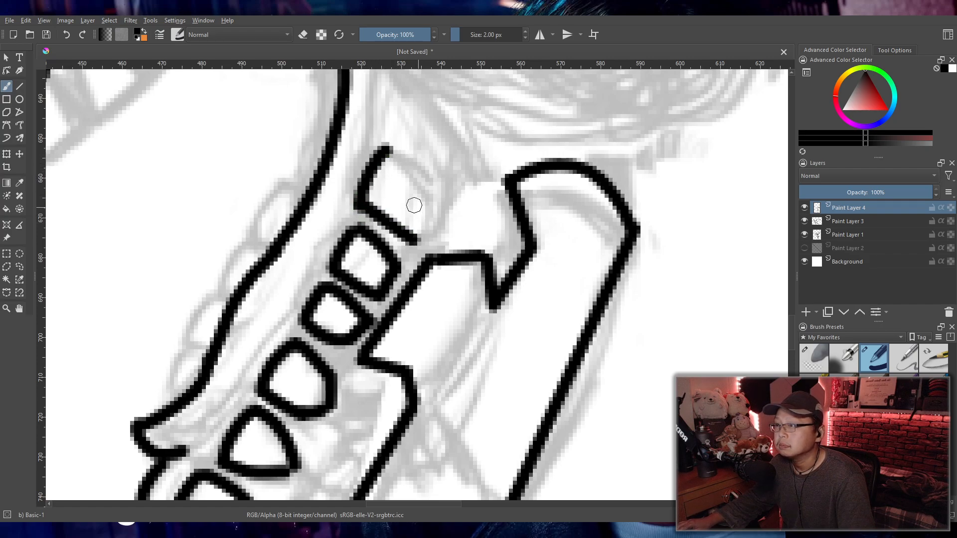
pyautogui.hotkey('ctrl', 'z')
# - Close the uppermost tooth with a slanted lower edge and a rounded back edge, making it taller than the others
pyautogui.moveTo(362, 206)
pyautogui.mouseDown()
pyautogui.moveTo(421, 248)
pyautogui.moveTo(418, 235)
pyautogui.mouseUp()
pyautogui.moveTo(392, 154)
pyautogui.mouseDown()
pyautogui.moveTo(433, 201)
pyautogui.moveTo(418, 235)
pyautogui.mouseUp()
pyautogui.hotkey('ctrl', 'z')
pyautogui.hotkey('ctrl', 'z')
pyautogui.moveTo(433, 194); pyautogui.dragTo(422, 234)
pyautogui.hotkey('ctrl', 'z')
pyautogui.moveTo(430, 193); pyautogui.dragTo(419, 235)
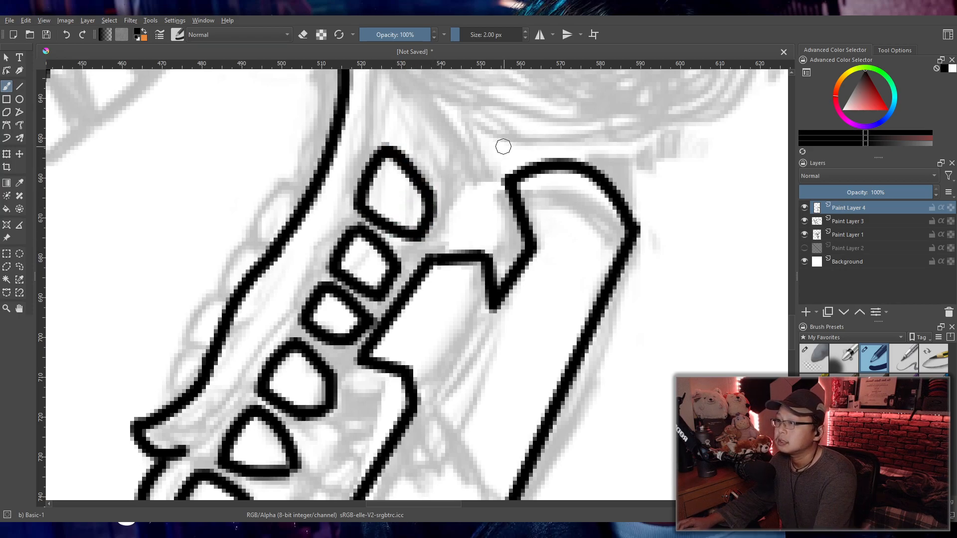
pyautogui.scroll(-5, 512, 173)
pyautogui.moveTo(516, 204); pyautogui.dragTo(512, 271)
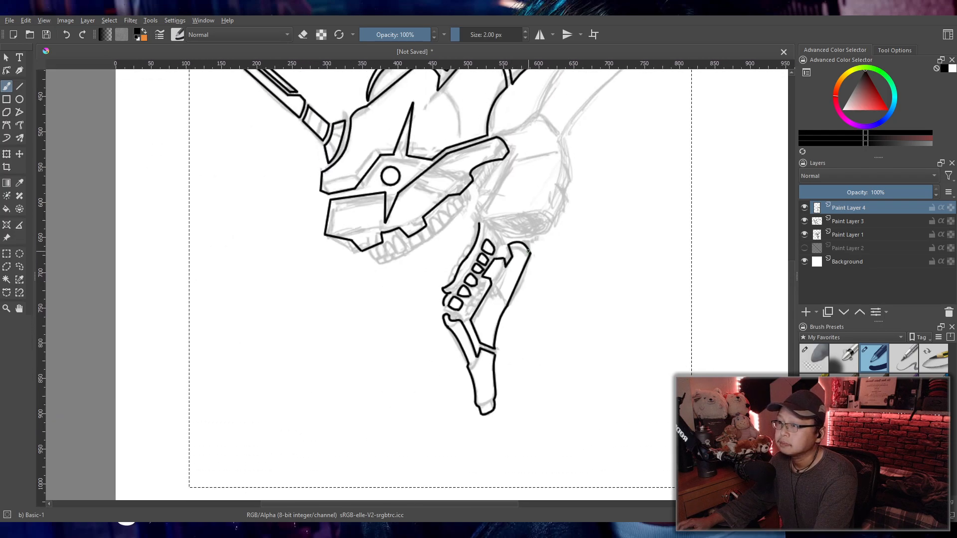
pyautogui.scroll(4, 528, 250)
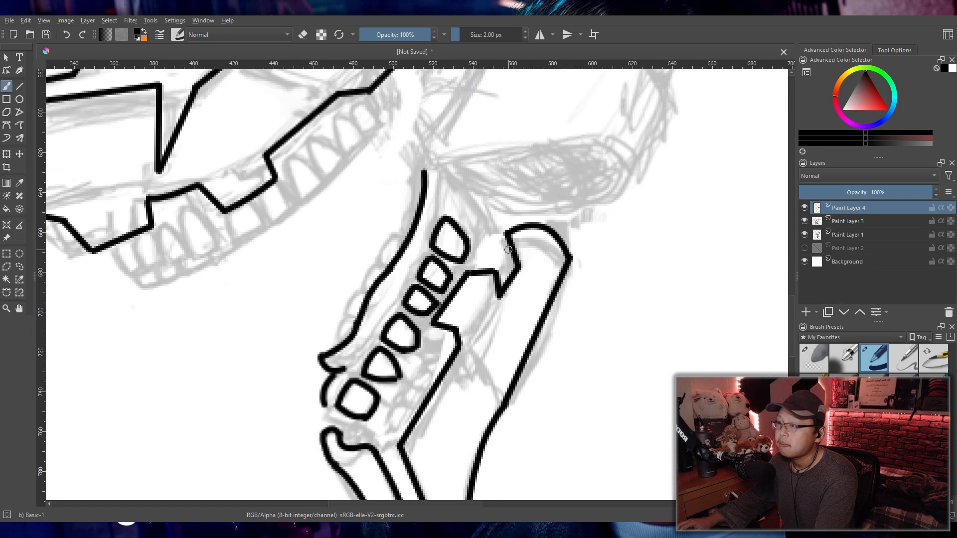
pyautogui.scroll(-4, 509, 249)
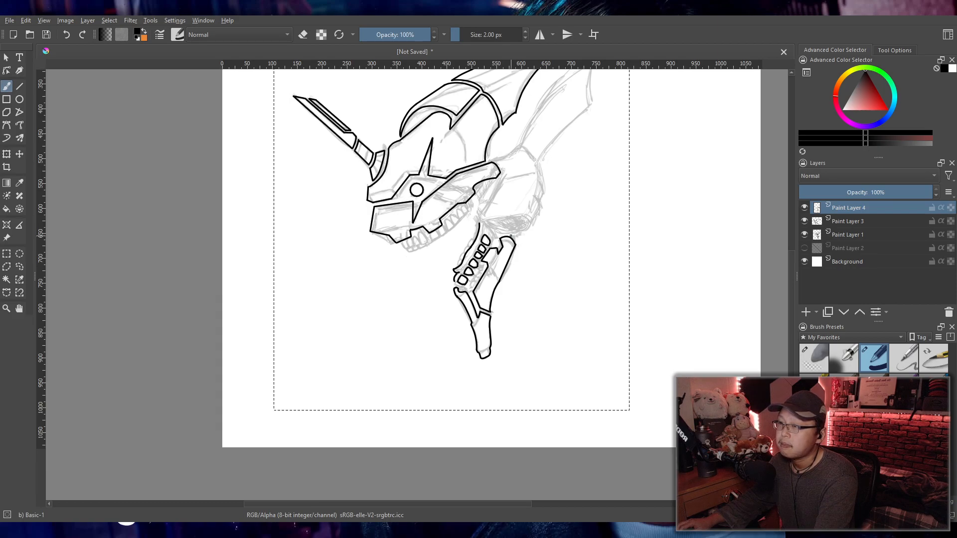
pyautogui.scroll(3, 510, 236)
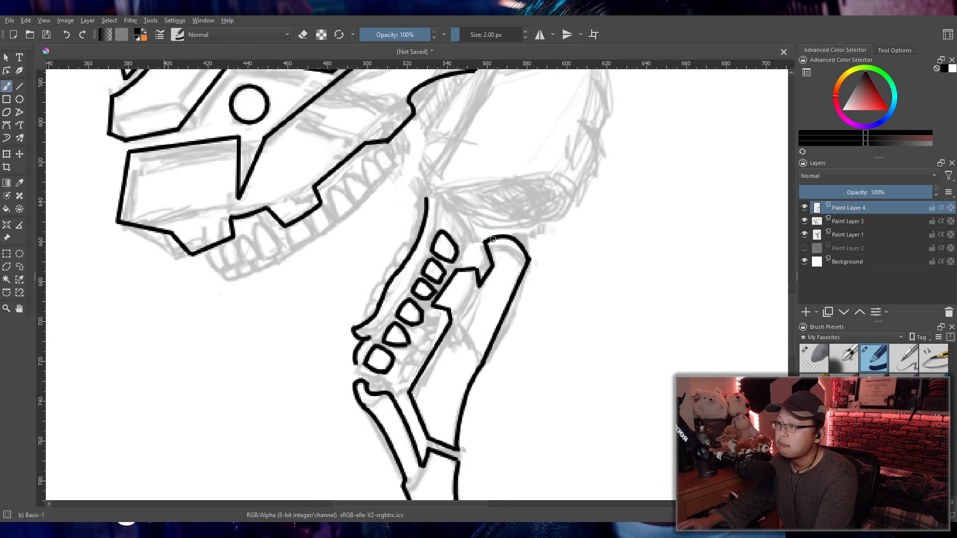
# - Undo the inked lower-jaw teeth, from the uppermost tooth back to the first one beside the gum's lip
pyautogui.scroll(4, 492, 239)
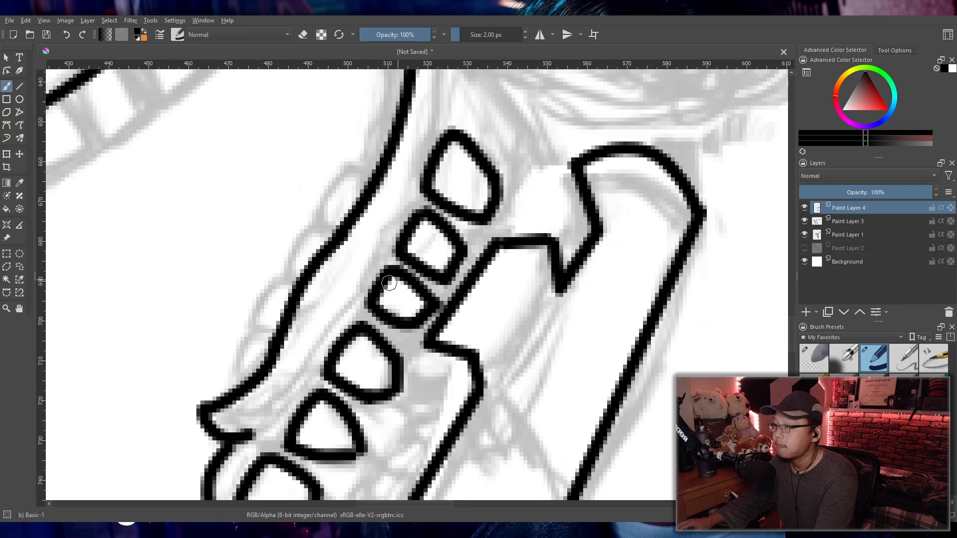
pyautogui.moveTo(370, 281); pyautogui.dragTo(480, 190)
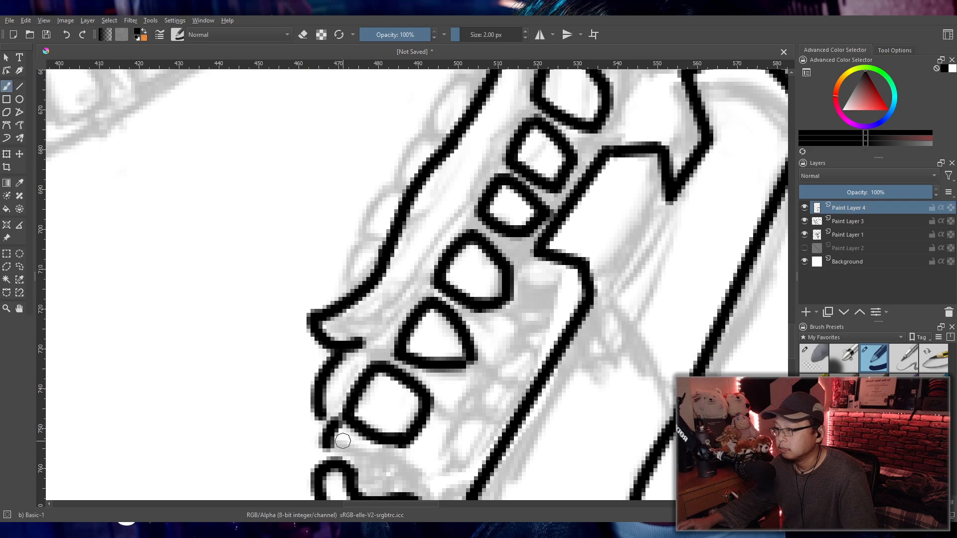
pyautogui.hotkey('ctrl', 'z')
pyautogui.hotkey('ctrl', 'z')
pyautogui.hotkey('ctrl', 'z')
pyautogui.hotkey('ctrl', 'z')
pyautogui.hotkey('ctrl', 'z')
pyautogui.hotkey('ctrl', 'z')
pyautogui.hotkey('ctrl', 'z')
pyautogui.hotkey('ctrl', 'z')
pyautogui.hotkey('ctrl', 'z')
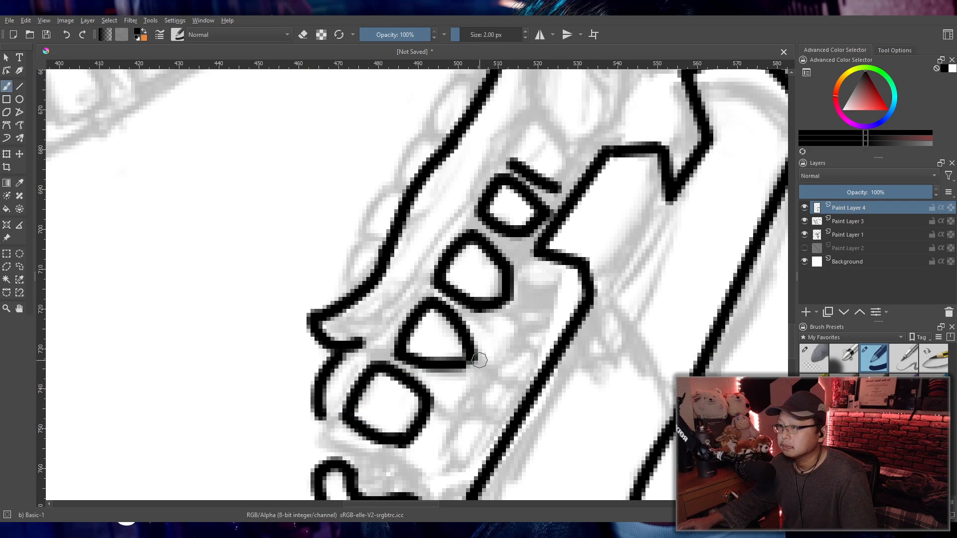
pyautogui.hotkey('ctrl', 'z')
pyautogui.hotkey('ctrl', 'z')
pyautogui.hotkey('ctrl', 'z')
pyautogui.hotkey('ctrl', 'z')
pyautogui.hotkey('ctrl', 'z')
pyautogui.hotkey('ctrl', 'z')
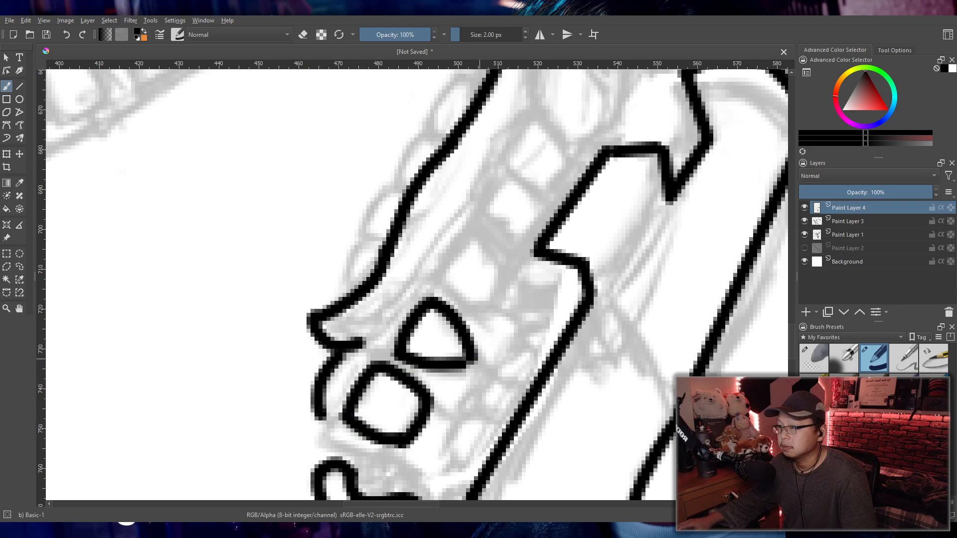
pyautogui.hotkey('ctrl', 'z')
pyautogui.hotkey('ctrl', 'z')
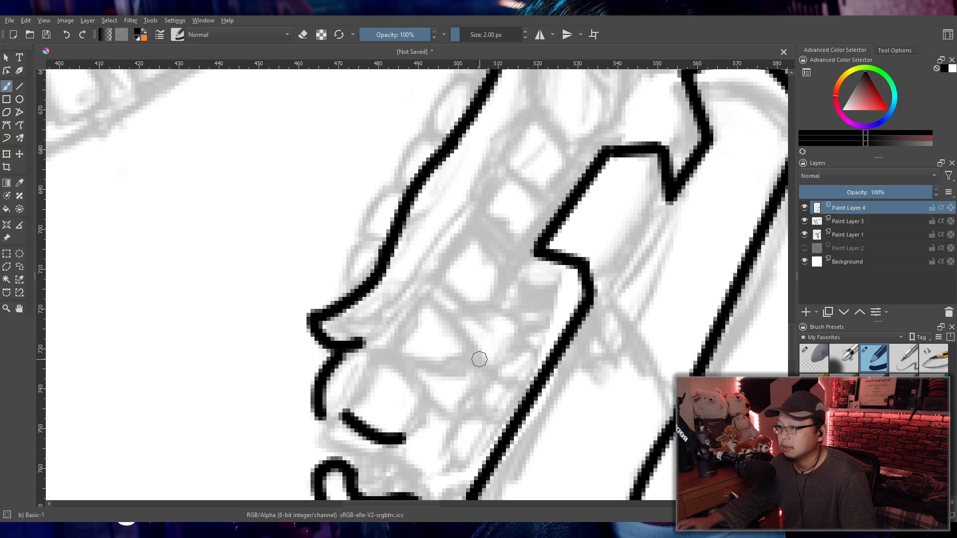
# - Try to ink the crescent-shaped edge at the foot of the lower tooth row, redrawing its underside
pyautogui.moveTo(347, 414)
pyautogui.mouseDown()
pyautogui.moveTo(322, 446)
pyautogui.moveTo(399, 461)
pyautogui.mouseUp()
pyautogui.hotkey('ctrl', 'z')
pyautogui.moveTo(313, 437); pyautogui.dragTo(384, 451)
pyautogui.hotkey('ctrl', 'z')
pyautogui.moveTo(320, 442); pyautogui.dragTo(384, 443)
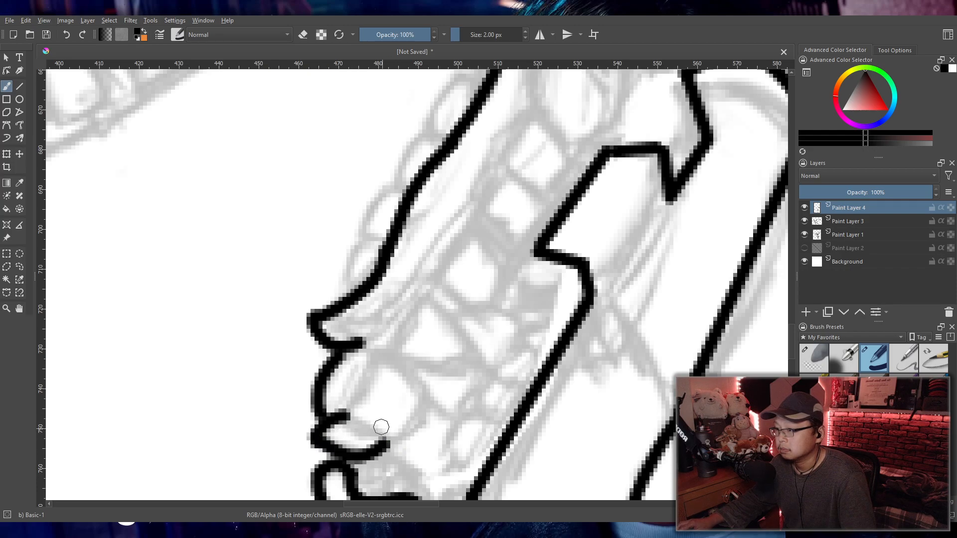
pyautogui.hotkey('ctrl', 'z')
# - Try to ink the lowest front tooth above the crescent, then undo its strokes and the crescent
pyautogui.moveTo(347, 413); pyautogui.dragTo(418, 428)
pyautogui.hotkey('ctrl', 'z')
pyautogui.moveTo(347, 414); pyautogui.dragTo(409, 429)
pyautogui.moveTo(347, 413); pyautogui.dragTo(396, 335)
pyautogui.hotkey('ctrl', 'z')
pyautogui.moveTo(345, 413)
pyautogui.mouseDown()
pyautogui.moveTo(386, 353)
pyautogui.moveTo(420, 399)
pyautogui.mouseUp()
pyautogui.hotkey('ctrl', 'z')
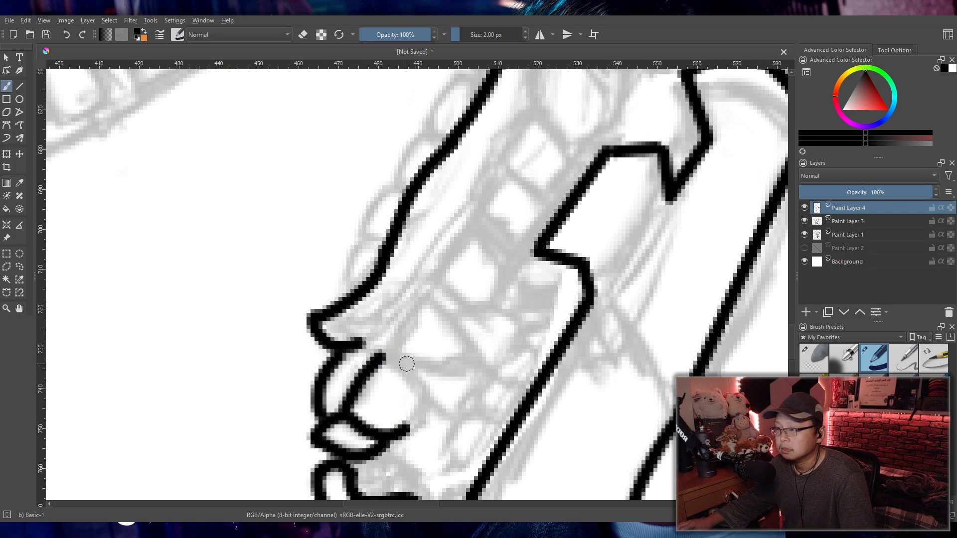
pyautogui.moveTo(381, 360); pyautogui.dragTo(423, 399)
pyautogui.hotkey('ctrl', 'z')
pyautogui.hotkey('ctrl', 'z')
pyautogui.hotkey('ctrl', 'z')
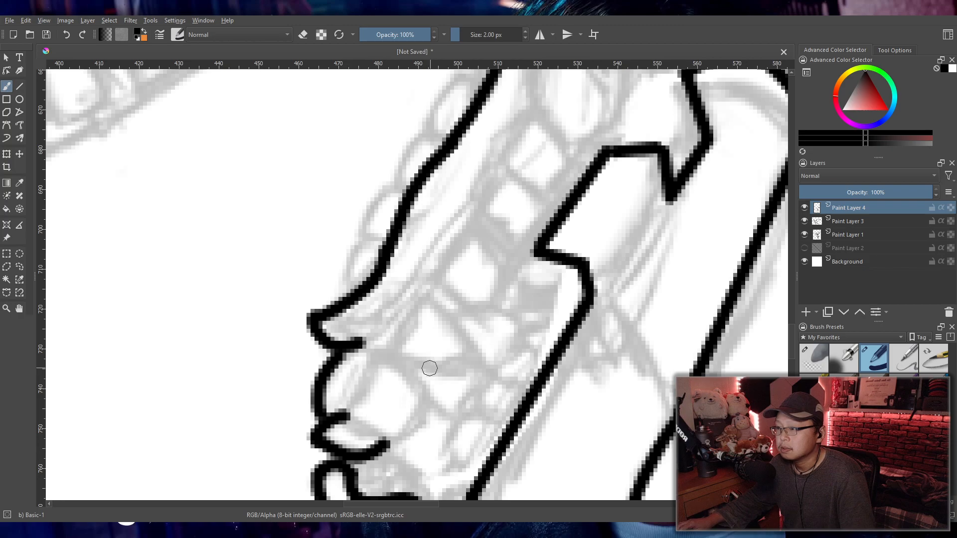
pyautogui.hotkey('ctrl', 'z')
pyautogui.hotkey('ctrl', 'z')
# - Ink the uppermost lower-jaw tooth as a tall rounded shape with a slanted lower edge, following the sketch
pyautogui.scroll(1, 447, 325)
pyautogui.moveTo(549, 181); pyautogui.dragTo(333, 377)
pyautogui.scroll(-1, 333, 377)
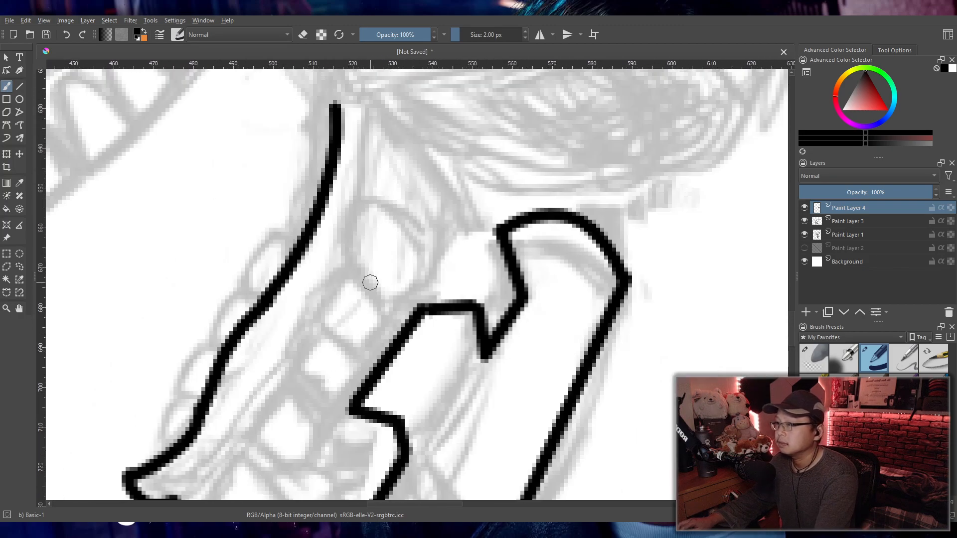
pyautogui.moveTo(383, 279); pyautogui.dragTo(398, 296)
pyautogui.scroll(1, 399, 296)
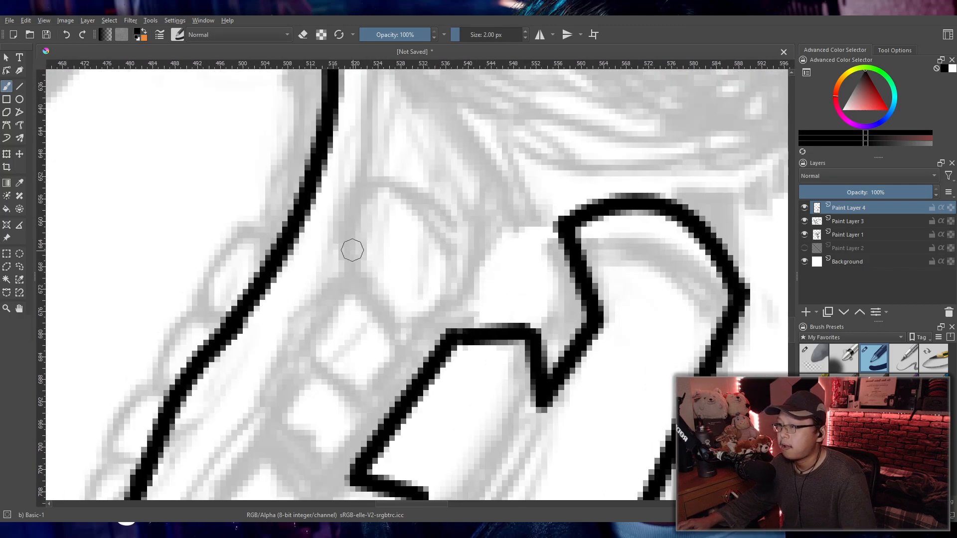
pyautogui.hotkey('ctrl', 'z')
pyautogui.moveTo(339, 275)
pyautogui.mouseDown()
pyautogui.moveTo(391, 188)
pyautogui.moveTo(459, 249)
pyautogui.mouseUp()
pyautogui.hotkey('ctrl', 'z')
pyautogui.moveTo(378, 188); pyautogui.dragTo(456, 296)
pyautogui.hotkey('ctrl', 'z')
pyautogui.moveTo(379, 189); pyautogui.dragTo(457, 297)
pyautogui.click(408, 333)
pyautogui.moveTo(409, 333); pyautogui.dragTo(454, 292)
pyautogui.moveTo(340, 277)
pyautogui.mouseDown()
pyautogui.moveTo(377, 307)
pyautogui.moveTo(402, 346)
pyautogui.moveTo(375, 335)
pyautogui.mouseUp()
pyautogui.hotkey('ctrl', 'z')
pyautogui.hotkey('ctrl', 'z')
# - Ink the second lower-jaw tooth as a tilted rounded square sharing the uppermost tooth's lower edge
pyautogui.moveTo(344, 277); pyautogui.dragTo(304, 357)
pyautogui.hotkey('ctrl', 'z')
pyautogui.moveTo(344, 277)
pyautogui.mouseDown()
pyautogui.moveTo(330, 359)
pyautogui.moveTo(363, 407)
pyautogui.mouseUp()
pyautogui.hotkey('ctrl', 'z')
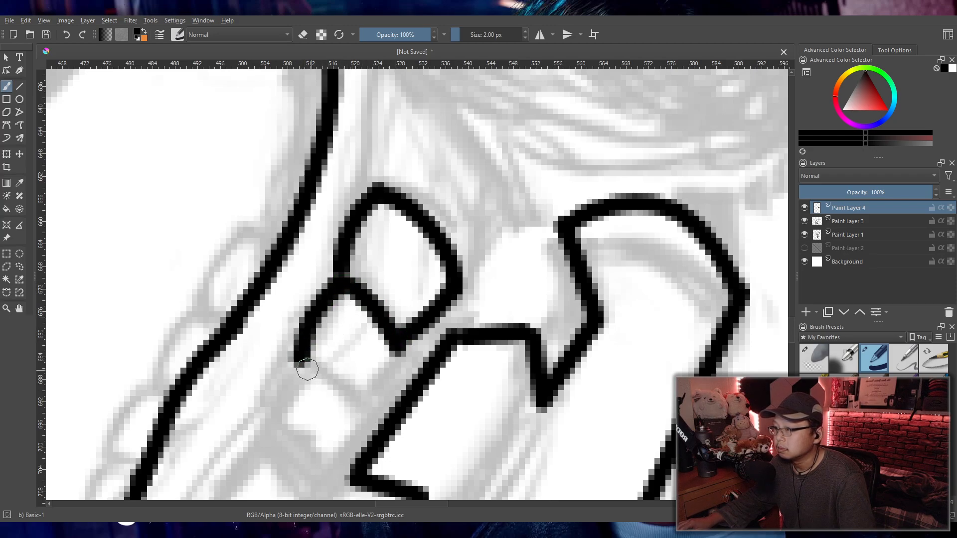
pyautogui.moveTo(304, 364); pyautogui.dragTo(363, 410)
pyautogui.moveTo(395, 343); pyautogui.dragTo(367, 412)
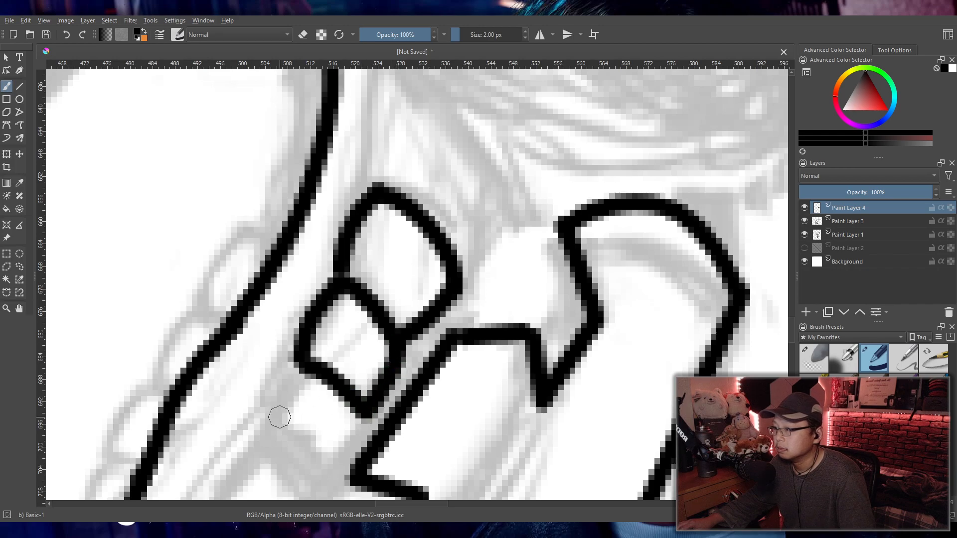
# - Ink the third lower-jaw tooth as a small tilted square directly beneath the second, beside the jaw plate's corner
pyautogui.moveTo(270, 429); pyautogui.dragTo(316, 372)
pyautogui.hotkey('ctrl', 'z')
pyautogui.moveTo(270, 432)
pyautogui.mouseDown()
pyautogui.moveTo(321, 487)
pyautogui.moveTo(367, 414)
pyautogui.moveTo(495, 280)
pyautogui.mouseUp()
pyautogui.scroll(-1, 414, 310)
pyautogui.scroll(1, 496, 279)
# - Ink the curved front edge of the fourth lower-jaw tooth, joining it to the third tooth's lower corner
pyautogui.moveTo(349, 309); pyautogui.dragTo(403, 229)
pyautogui.hotkey('ctrl', 'z')
pyautogui.moveTo(349, 310); pyautogui.dragTo(403, 229)
pyautogui.moveTo(355, 313); pyautogui.dragTo(434, 342)
pyautogui.hotkey('ctrl', 'z')
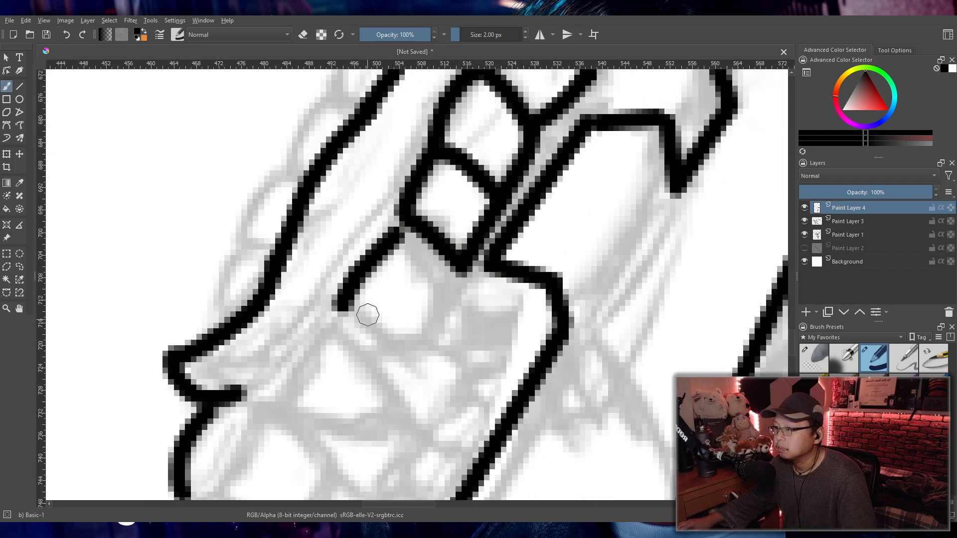
pyautogui.hotkey('ctrl', 'z')
pyautogui.moveTo(342, 312); pyautogui.dragTo(413, 217)
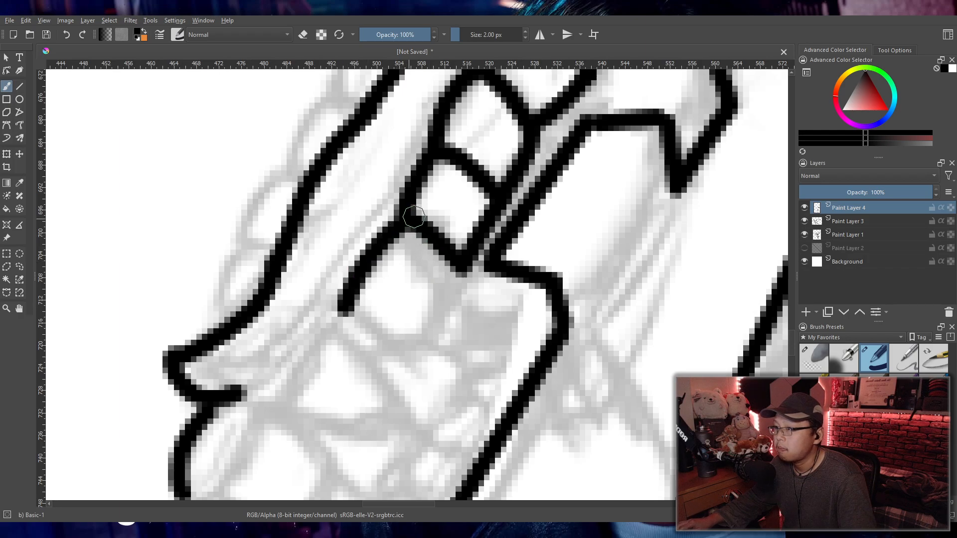
# - Close the fourth lower-jaw tooth with a straight back edge and an angled lower edge
pyautogui.moveTo(457, 263); pyautogui.dragTo(454, 322)
pyautogui.hotkey('ctrl', 'z')
pyautogui.moveTo(390, 352); pyautogui.dragTo(457, 318)
pyautogui.hotkey('ctrl', 'z')
pyautogui.moveTo(331, 305); pyautogui.dragTo(402, 399)
pyautogui.hotkey('ctrl', 'z')
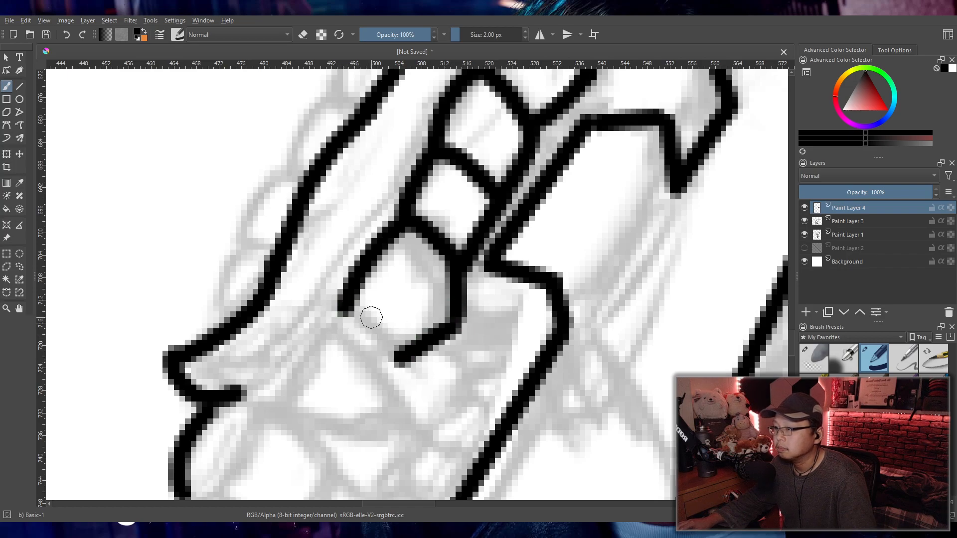
pyautogui.moveTo(343, 300); pyautogui.dragTo(402, 363)
# - Ink the fifth lower-jaw tooth as a rounded triangle with a wide base, attached beneath the fourth
pyautogui.moveTo(337, 328)
pyautogui.mouseDown()
pyautogui.moveTo(369, 351)
pyautogui.moveTo(403, 406)
pyautogui.mouseUp()
pyautogui.hotkey('ctrl', 'z')
pyautogui.moveTo(341, 314); pyautogui.dragTo(399, 416)
pyautogui.moveTo(276, 408)
pyautogui.mouseDown()
pyautogui.moveTo(339, 307)
pyautogui.moveTo(333, 320)
pyautogui.mouseUp()
pyautogui.hotkey('ctrl', 'z')
pyautogui.moveTo(273, 409); pyautogui.dragTo(401, 413)
pyautogui.hotkey('ctrl', 'z')
# - Ink the lowest front tooth below the triangular one and add a narrow crescent-shaped edge beneath it
pyautogui.scroll(-4, 323, 354)
pyautogui.moveTo(321, 397); pyautogui.dragTo(432, 305)
pyautogui.scroll(3, 431, 306)
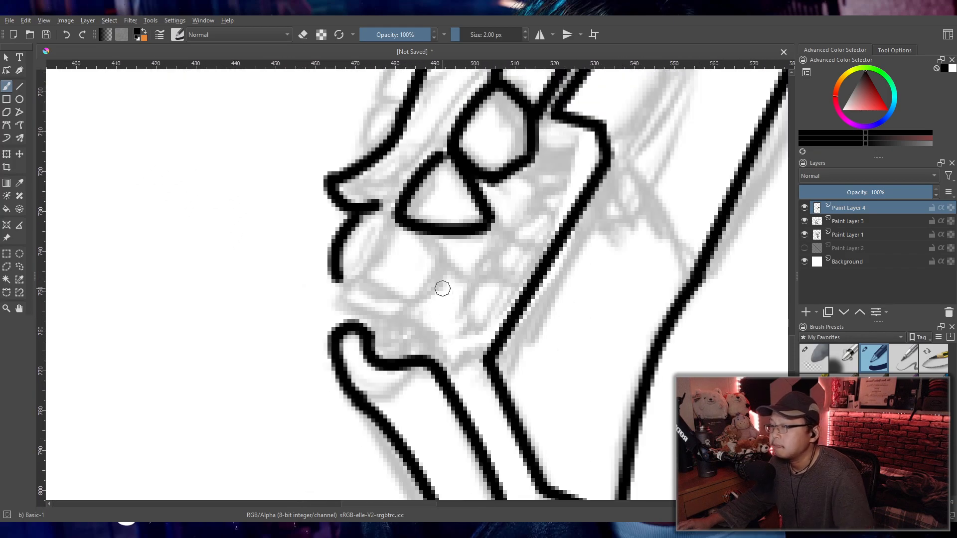
pyautogui.moveTo(359, 271); pyautogui.dragTo(394, 237)
pyautogui.hotkey('ctrl', 'z')
pyautogui.moveTo(360, 269)
pyautogui.mouseDown()
pyautogui.moveTo(396, 216)
pyautogui.moveTo(452, 268)
pyautogui.mouseUp()
pyautogui.moveTo(361, 272)
pyautogui.mouseDown()
pyautogui.moveTo(411, 302)
pyautogui.moveTo(450, 270)
pyautogui.moveTo(331, 299)
pyautogui.moveTo(408, 319)
pyautogui.mouseUp()
pyautogui.hotkey('ctrl', 'z')
pyautogui.hotkey('ctrl', 'z')
pyautogui.moveTo(331, 299)
pyautogui.mouseDown()
pyautogui.moveTo(389, 321)
pyautogui.moveTo(420, 290)
pyautogui.mouseUp()
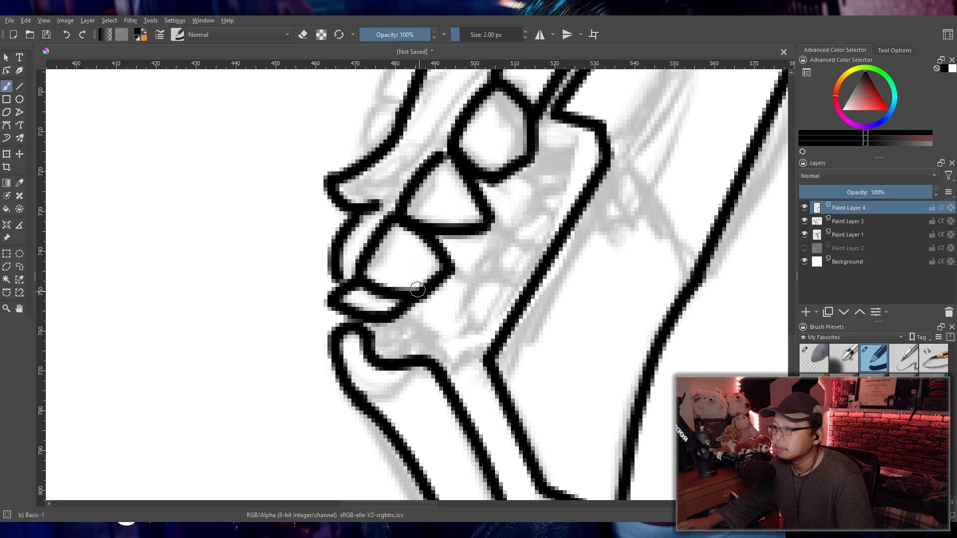
# - Ink the row of four small far-side teeth along the outer edge of the lower gum
pyautogui.scroll(-3, 459, 225)
pyautogui.moveTo(485, 218); pyautogui.dragTo(490, 389)
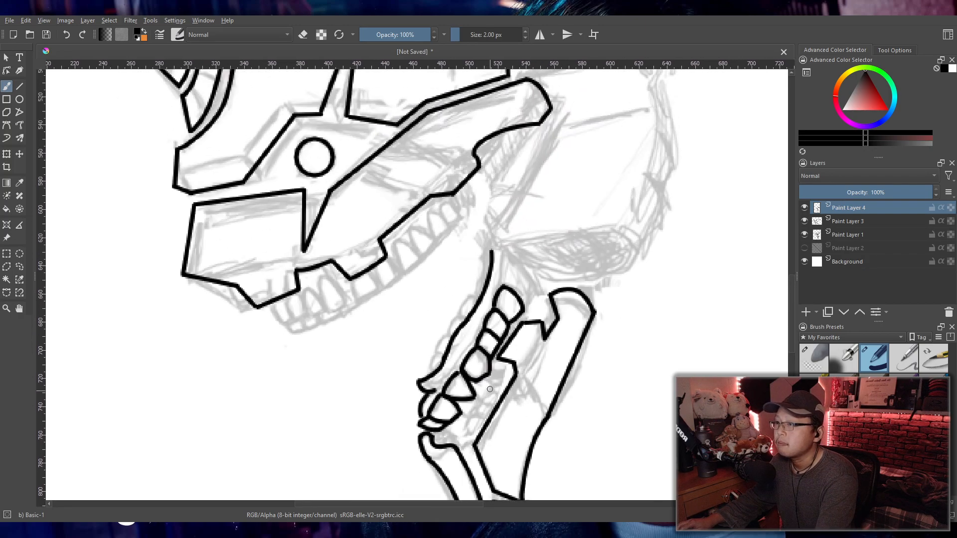
pyautogui.scroll(2, 473, 371)
pyautogui.scroll(3, 473, 372)
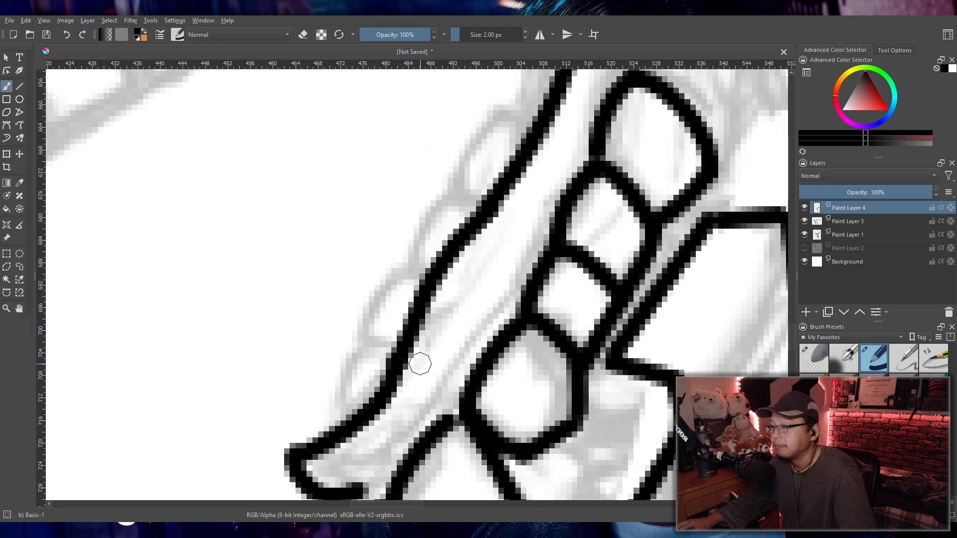
pyautogui.moveTo(336, 402)
pyautogui.mouseDown()
pyautogui.moveTo(335, 388)
pyautogui.moveTo(358, 409)
pyautogui.moveTo(333, 385)
pyautogui.moveTo(358, 342)
pyautogui.moveTo(402, 334)
pyautogui.moveTo(367, 314)
pyautogui.moveTo(398, 273)
pyautogui.moveTo(432, 266)
pyautogui.moveTo(448, 197)
pyautogui.moveTo(488, 200)
pyautogui.moveTo(487, 126)
pyautogui.moveTo(504, 108)
pyautogui.moveTo(543, 114)
pyautogui.moveTo(520, 264)
pyautogui.mouseUp()
pyautogui.hotkey('ctrl', 'z')
pyautogui.hotkey('ctrl', 'z')
pyautogui.scroll(-4, 558, 95)
pyautogui.scroll(-5, 523, 273)
# - Close the gum's upper end with a narrow rounded cap running down to the uppermost lower tooth
pyautogui.scroll(7, 520, 306)
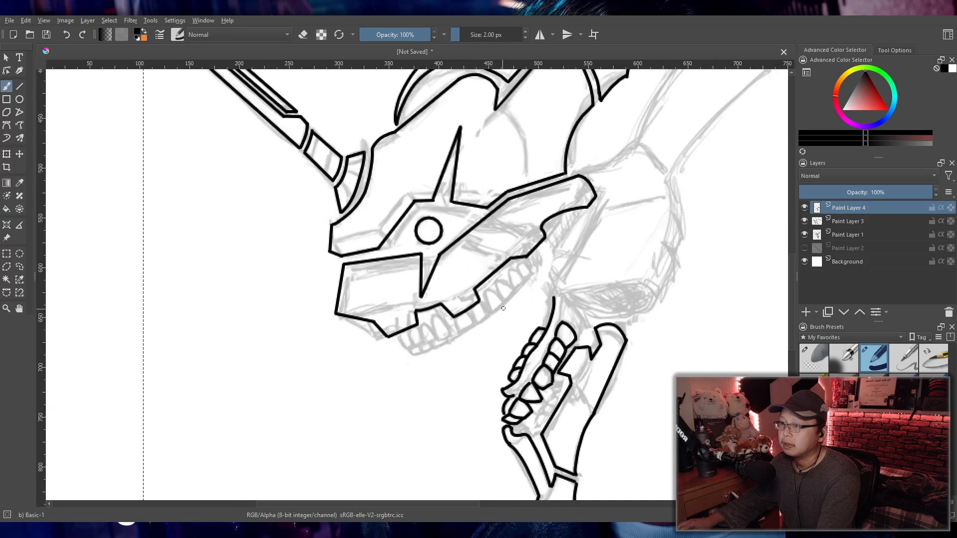
pyautogui.scroll(2, 521, 307)
pyautogui.scroll(2, 542, 294)
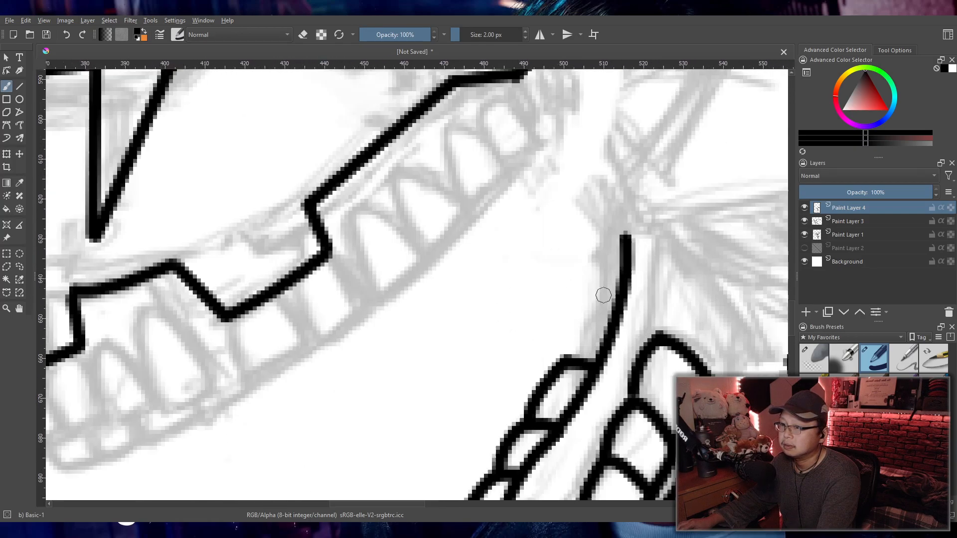
pyautogui.moveTo(588, 287); pyautogui.dragTo(463, 273)
pyautogui.hotkey('ctrl', 'z')
pyautogui.moveTo(490, 222)
pyautogui.mouseDown()
pyautogui.moveTo(525, 222)
pyautogui.moveTo(521, 331)
pyautogui.mouseUp()
pyautogui.hotkey('ctrl', 'z')
pyautogui.moveTo(518, 220); pyautogui.dragTo(527, 324)
pyautogui.hotkey('ctrl', 'z')
pyautogui.hotkey('ctrl', 'z')
pyautogui.moveTo(521, 219); pyautogui.dragTo(518, 322)
# - Extend the gum's lower lip in a curve that joins the front edge of the triangular tooth
pyautogui.scroll(-6, 532, 202)
pyautogui.moveTo(532, 203); pyautogui.dragTo(549, 260)
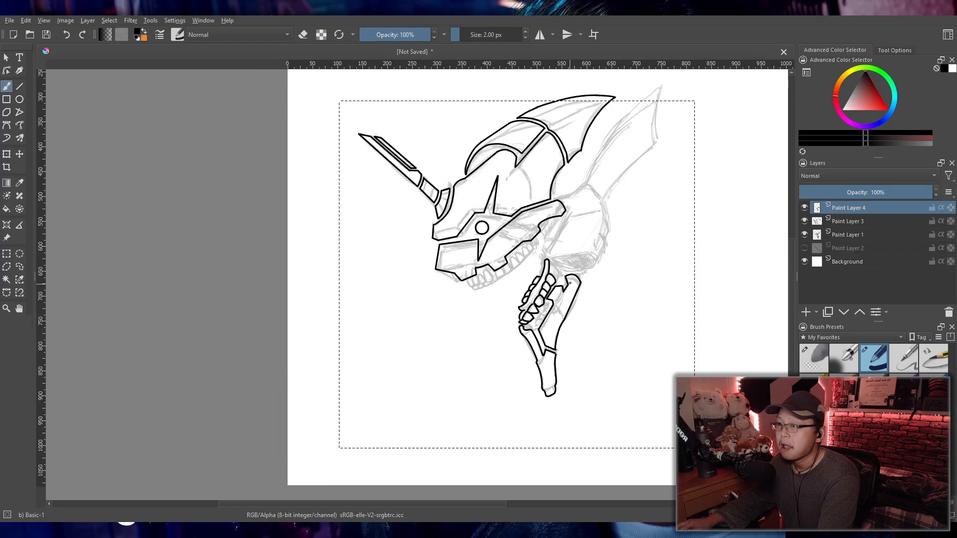
pyautogui.scroll(6, 575, 277)
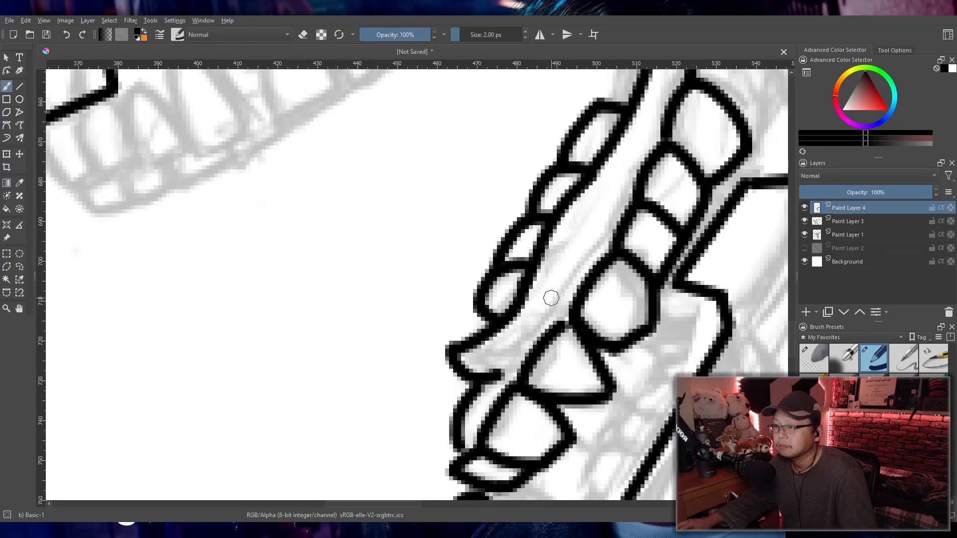
pyautogui.moveTo(496, 376); pyautogui.dragTo(528, 358)
pyautogui.hotkey('ctrl', 'z')
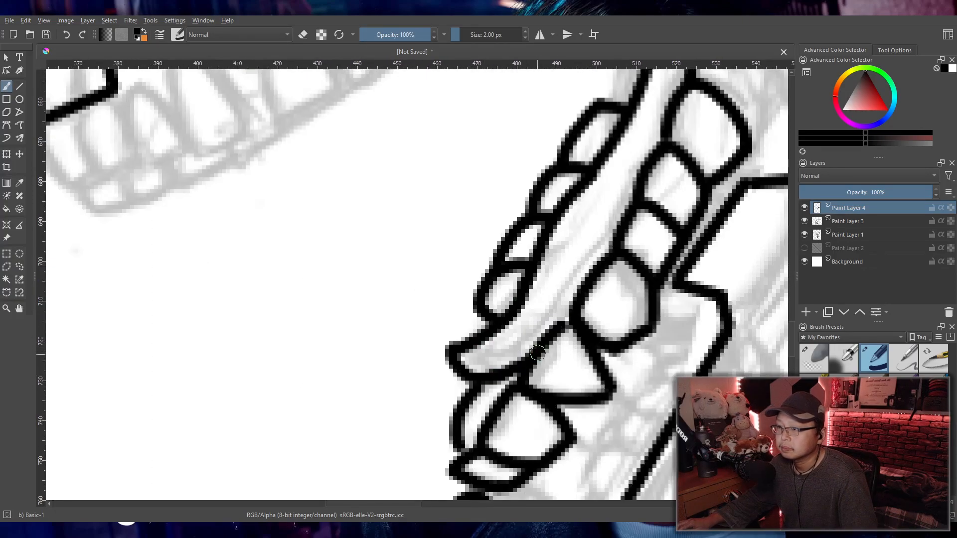
# - Examine the sketched row of upper teeth beneath the muzzle and cheek plates
pyautogui.scroll(-6, 522, 360)
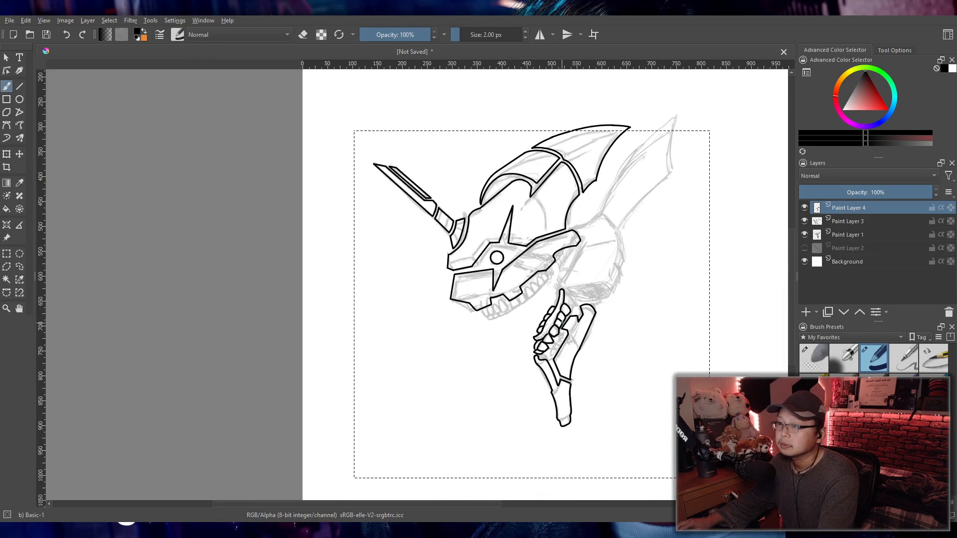
pyautogui.scroll(6, 539, 302)
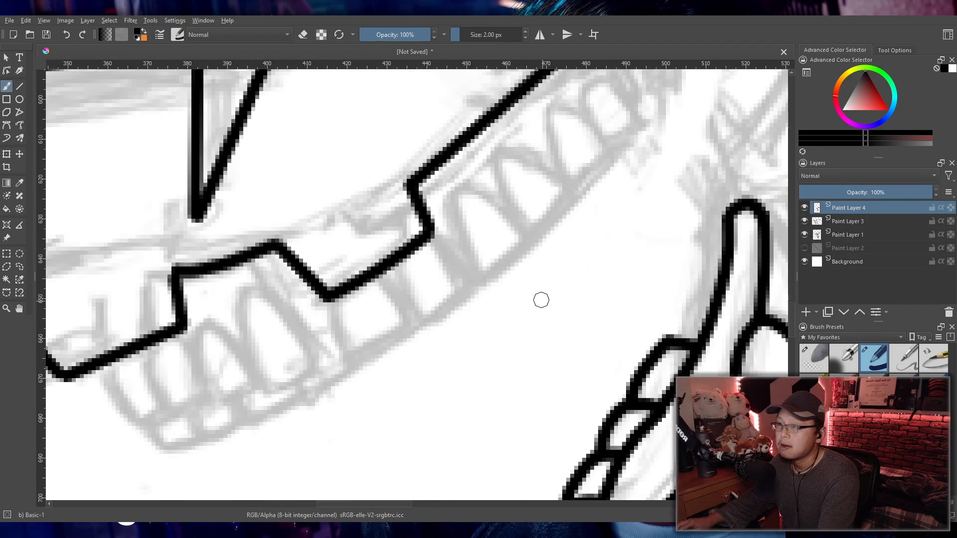
pyautogui.scroll(-4, 481, 327)
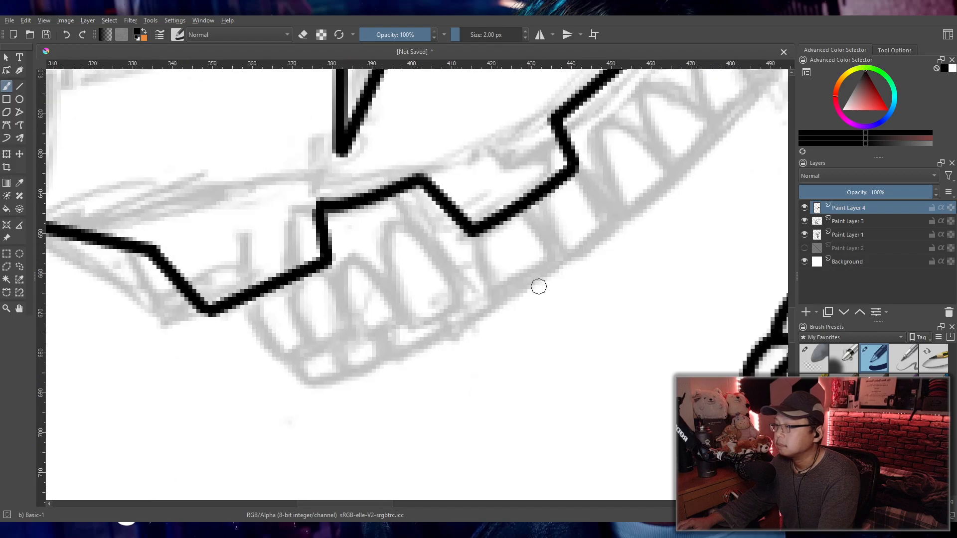
pyautogui.moveTo(564, 276)
pyautogui.mouseDown()
pyautogui.moveTo(546, 303)
pyautogui.moveTo(466, 292)
pyautogui.moveTo(483, 293)
pyautogui.moveTo(440, 308)
pyautogui.moveTo(512, 314)
pyautogui.mouseUp()
pyautogui.scroll(2, 548, 309)
pyautogui.scroll(1, 434, 324)
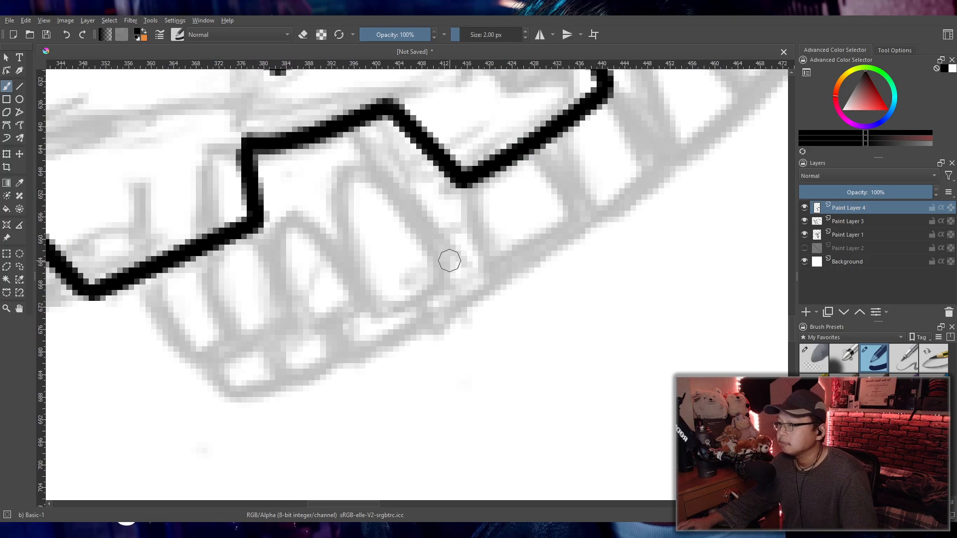
pyautogui.scroll(-2, 453, 262)
pyautogui.scroll(1, 508, 302)
pyautogui.moveTo(504, 303)
pyautogui.mouseDown()
pyautogui.moveTo(481, 331)
pyautogui.moveTo(499, 336)
pyautogui.mouseUp()
# - Ink the rearmost upper tooth as a rounded arch with a slanted biting edge below the cheek plate
pyautogui.moveTo(652, 161); pyautogui.dragTo(591, 168)
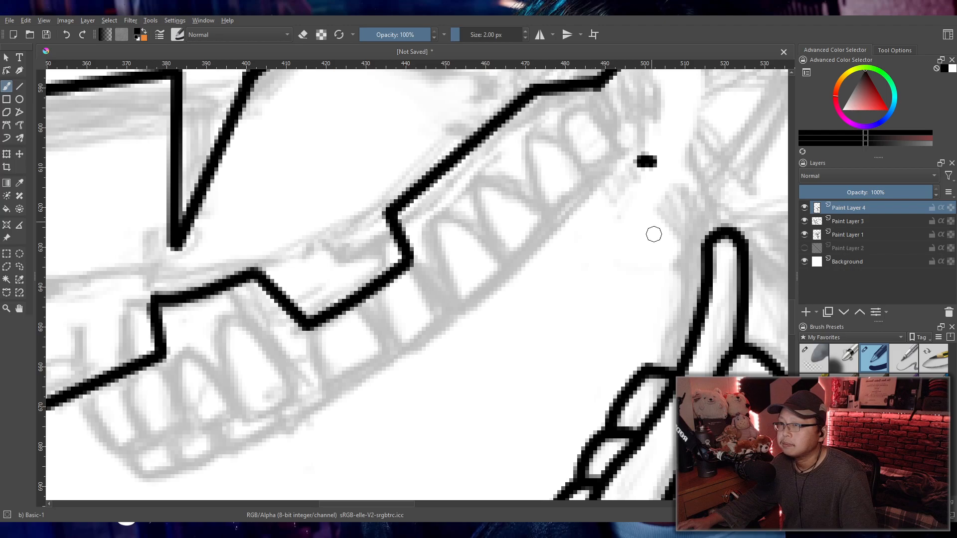
pyautogui.hotkey('ctrl', 'z')
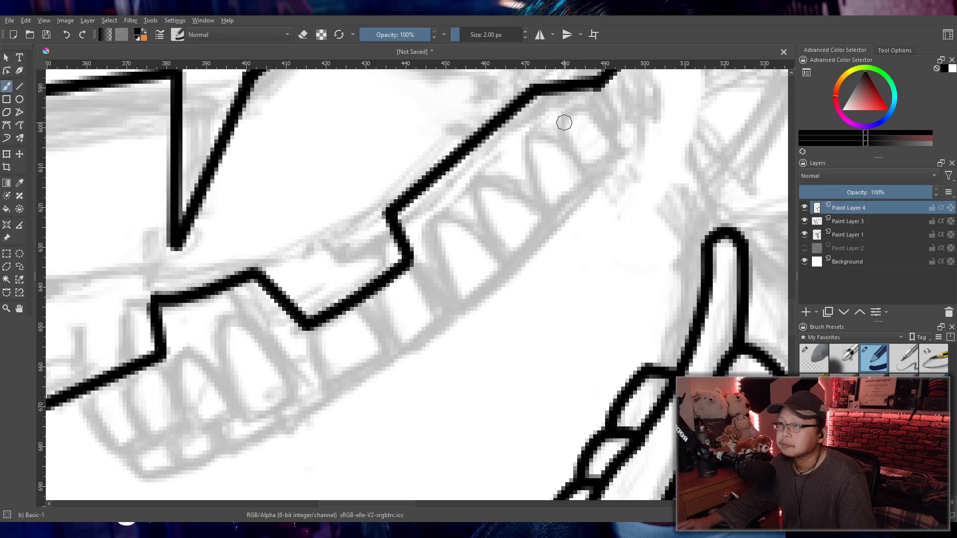
pyautogui.moveTo(562, 136); pyautogui.dragTo(597, 103)
pyautogui.hotkey('ctrl', 'z')
pyautogui.moveTo(556, 137); pyautogui.dragTo(602, 112)
pyautogui.hotkey('ctrl', 'z')
pyautogui.moveTo(555, 137)
pyautogui.mouseDown()
pyautogui.moveTo(573, 109)
pyautogui.moveTo(607, 123)
pyautogui.moveTo(587, 175)
pyautogui.moveTo(617, 157)
pyautogui.mouseUp()
# - Ink the second upper tooth from the rear as a pointed arch adjoining the rearmost tooth
pyautogui.moveTo(554, 130)
pyautogui.mouseDown()
pyautogui.moveTo(532, 136)
pyautogui.moveTo(543, 191)
pyautogui.moveTo(528, 147)
pyautogui.moveTo(554, 204)
pyautogui.moveTo(533, 137)
pyautogui.moveTo(543, 197)
pyautogui.moveTo(587, 172)
pyautogui.mouseUp()
pyautogui.hotkey('ctrl', 'z')
pyautogui.hotkey('ctrl', 'z')
pyautogui.hotkey('ctrl', 'z')
pyautogui.moveTo(538, 195)
pyautogui.mouseDown()
pyautogui.moveTo(558, 200)
pyautogui.moveTo(587, 171)
pyautogui.mouseUp()
# - Ink the third upper tooth from the rear as a larger rounded arch tapering to its biting edge
pyautogui.moveTo(474, 186)
pyautogui.mouseDown()
pyautogui.moveTo(528, 195)
pyautogui.moveTo(548, 212)
pyautogui.moveTo(513, 257)
pyautogui.moveTo(483, 232)
pyautogui.moveTo(477, 198)
pyautogui.moveTo(502, 252)
pyautogui.moveTo(477, 188)
pyautogui.moveTo(503, 259)
pyautogui.mouseUp()
pyautogui.hotkey('ctrl', 'z')
pyautogui.hotkey('ctrl', 'z')
pyautogui.hotkey('ctrl', 'z')
pyautogui.hotkey('ctrl', 'z')
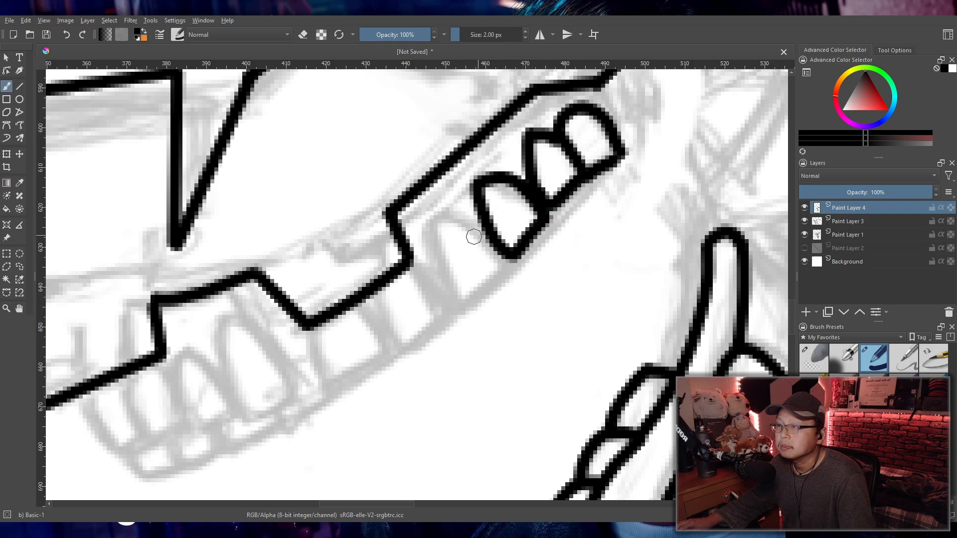
# - Ink the fourth upper tooth from the rear as a tall pointed arch with a slanted biting edge
pyautogui.moveTo(442, 218); pyautogui.dragTo(501, 265)
pyautogui.hotkey('ctrl', 'z')
pyautogui.moveTo(439, 219)
pyautogui.mouseDown()
pyautogui.moveTo(490, 278)
pyautogui.moveTo(461, 301)
pyautogui.moveTo(504, 269)
pyautogui.mouseUp()
pyautogui.hotkey('ctrl', 'z')
# - Ink the fifth upper tooth from the rear below the plate's step, redrawing its front and biting edges
pyautogui.moveTo(410, 266); pyautogui.dragTo(454, 303)
pyautogui.moveTo(377, 292)
pyautogui.mouseDown()
pyautogui.moveTo(418, 322)
pyautogui.moveTo(406, 344)
pyautogui.moveTo(469, 301)
pyautogui.mouseUp()
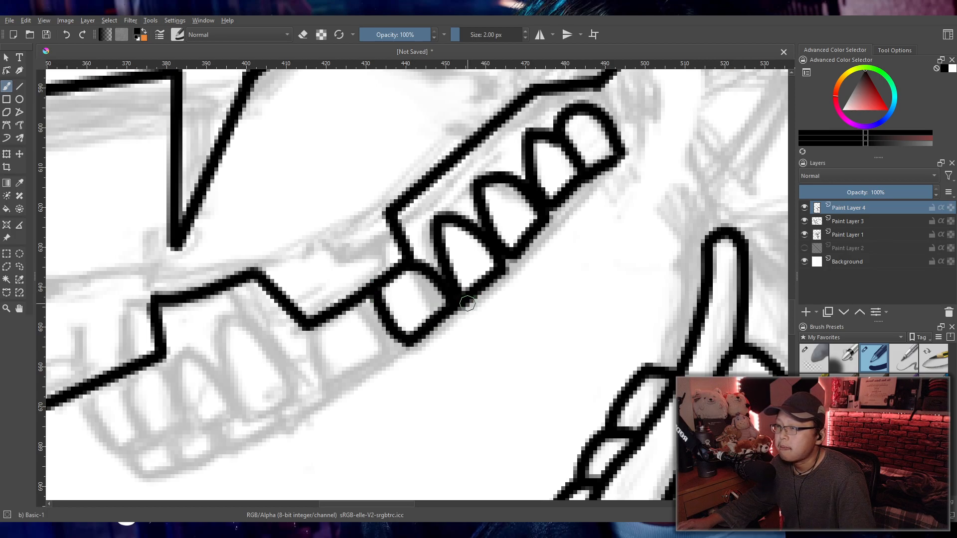
pyautogui.hotkey('ctrl', 'z')
pyautogui.hotkey('ctrl', 'z')
pyautogui.hotkey('ctrl', 'z')
pyautogui.moveTo(377, 287)
pyautogui.mouseDown()
pyautogui.moveTo(424, 315)
pyautogui.moveTo(412, 346)
pyautogui.moveTo(459, 307)
pyautogui.mouseUp()
pyautogui.moveTo(410, 265); pyautogui.dragTo(451, 297)
pyautogui.hotkey('ctrl', 'z')
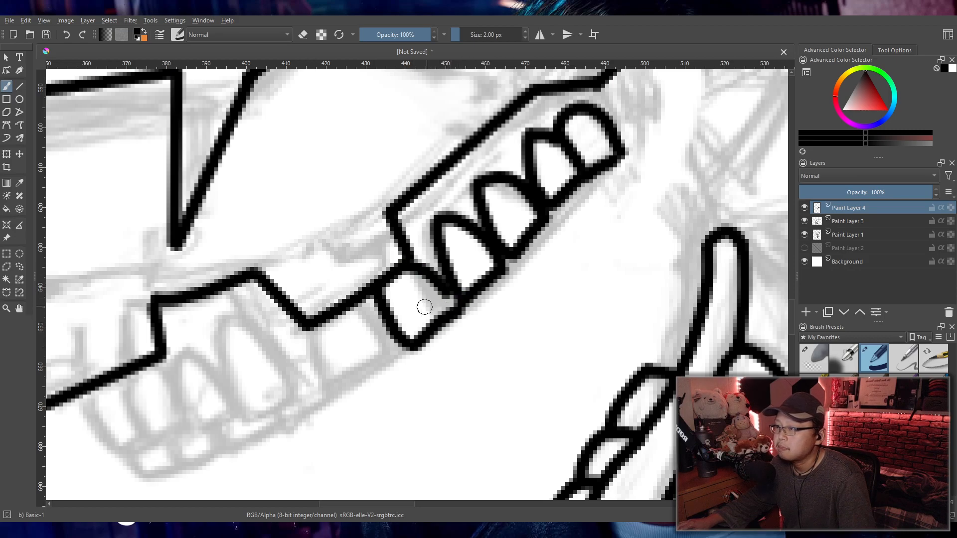
# - Ink the sixth upper tooth from the rear as a broad block joining the plate's lower corner, redrawing its biting edge
pyautogui.moveTo(363, 299); pyautogui.dragTo(394, 345)
pyautogui.moveTo(330, 388); pyautogui.dragTo(396, 350)
pyautogui.hotkey('ctrl', 'z')
pyautogui.moveTo(332, 387); pyautogui.dragTo(397, 351)
pyautogui.moveTo(310, 327); pyautogui.dragTo(331, 386)
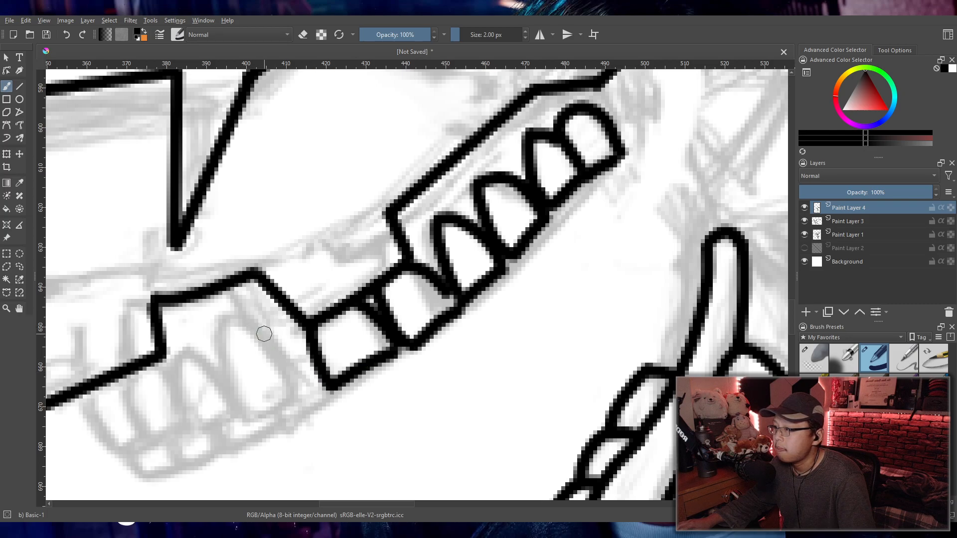
# - Ink the large arched tooth under the plate's raised notch, retrying its curved sides and adding its biting edge
pyautogui.moveTo(248, 316); pyautogui.dragTo(302, 397)
pyautogui.hotkey('ctrl', 'z')
pyautogui.hotkey('ctrl', 'z')
pyautogui.moveTo(247, 316); pyautogui.dragTo(303, 397)
pyautogui.hotkey('ctrl', 'z')
pyautogui.moveTo(227, 317); pyautogui.dragTo(306, 388)
pyautogui.hotkey('ctrl', 'z')
pyautogui.moveTo(226, 319)
pyautogui.mouseDown()
pyautogui.moveTo(221, 342)
pyautogui.moveTo(258, 422)
pyautogui.mouseUp()
pyautogui.hotkey('ctrl', 'z')
pyautogui.moveTo(227, 317)
pyautogui.mouseDown()
pyautogui.moveTo(282, 390)
pyautogui.moveTo(276, 411)
pyautogui.moveTo(309, 389)
pyautogui.mouseUp()
pyautogui.hotkey('ctrl', 'z')
pyautogui.moveTo(258, 414); pyautogui.dragTo(309, 390)
# - Ink the three frontmost upper teeth and the row of small blocks beneath the front teeth
pyautogui.moveTo(187, 355)
pyautogui.mouseDown()
pyautogui.moveTo(243, 416)
pyautogui.moveTo(187, 355)
pyautogui.moveTo(236, 417)
pyautogui.moveTo(189, 421)
pyautogui.moveTo(246, 411)
pyautogui.mouseUp()
pyautogui.hotkey('ctrl', 'z')
pyautogui.moveTo(129, 375)
pyautogui.mouseDown()
pyautogui.moveTo(177, 413)
pyautogui.moveTo(160, 438)
pyautogui.moveTo(182, 430)
pyautogui.mouseUp()
pyautogui.moveTo(157, 360); pyautogui.dragTo(174, 387)
pyautogui.moveTo(91, 396)
pyautogui.mouseDown()
pyautogui.moveTo(102, 431)
pyautogui.moveTo(114, 426)
pyautogui.moveTo(138, 443)
pyautogui.moveTo(122, 454)
pyautogui.moveTo(160, 440)
pyautogui.moveTo(178, 462)
pyautogui.moveTo(158, 475)
pyautogui.moveTo(137, 462)
pyautogui.moveTo(161, 476)
pyautogui.moveTo(192, 469)
pyautogui.moveTo(216, 446)
pyautogui.moveTo(190, 467)
pyautogui.moveTo(237, 449)
pyautogui.moveTo(293, 413)
pyautogui.moveTo(273, 412)
pyautogui.moveTo(297, 428)
pyautogui.moveTo(332, 401)
pyautogui.mouseUp()
pyautogui.hotkey('ctrl', 'z')
pyautogui.hotkey('ctrl', 'z')
pyautogui.hotkey('ctrl', 'z')
pyautogui.hotkey('ctrl', 'z')
pyautogui.moveTo(292, 427)
pyautogui.mouseDown()
pyautogui.moveTo(338, 400)
pyautogui.moveTo(342, 387)
pyautogui.moveTo(333, 386)
pyautogui.moveTo(352, 373)
pyautogui.moveTo(315, 388)
pyautogui.mouseUp()
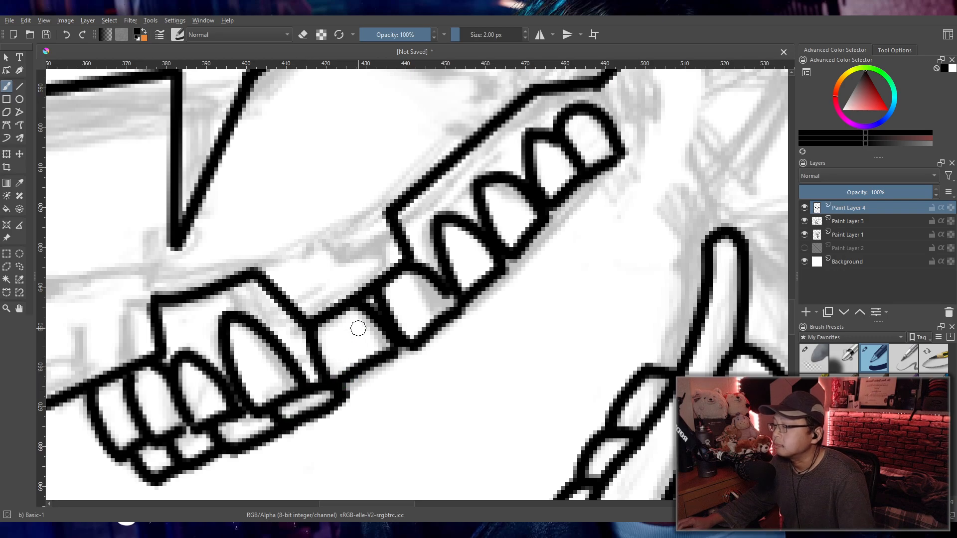
# - Check the line art with the rough sketch temporarily hidden, and show the diagonal line on Paint Layer 2
pyautogui.scroll(-5, 435, 309)
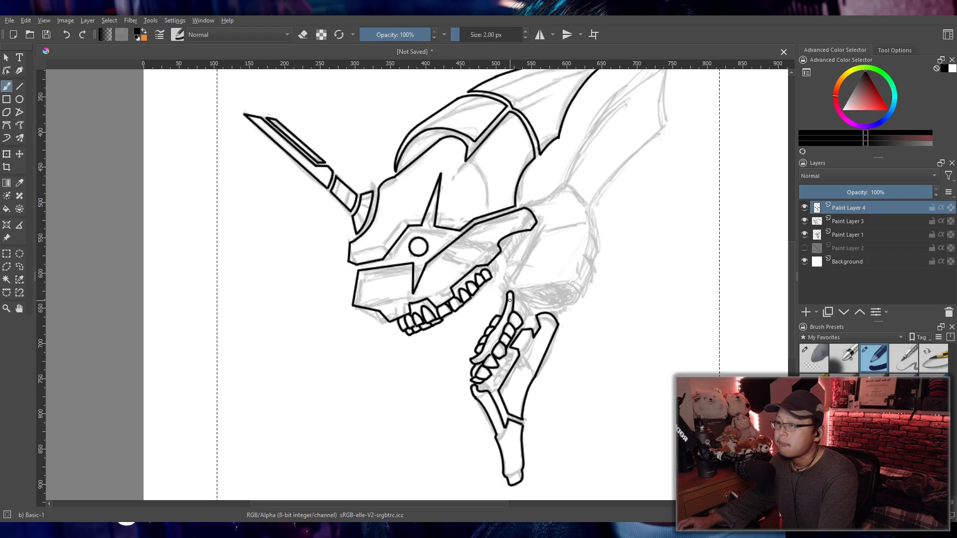
pyautogui.scroll(-4, 510, 299)
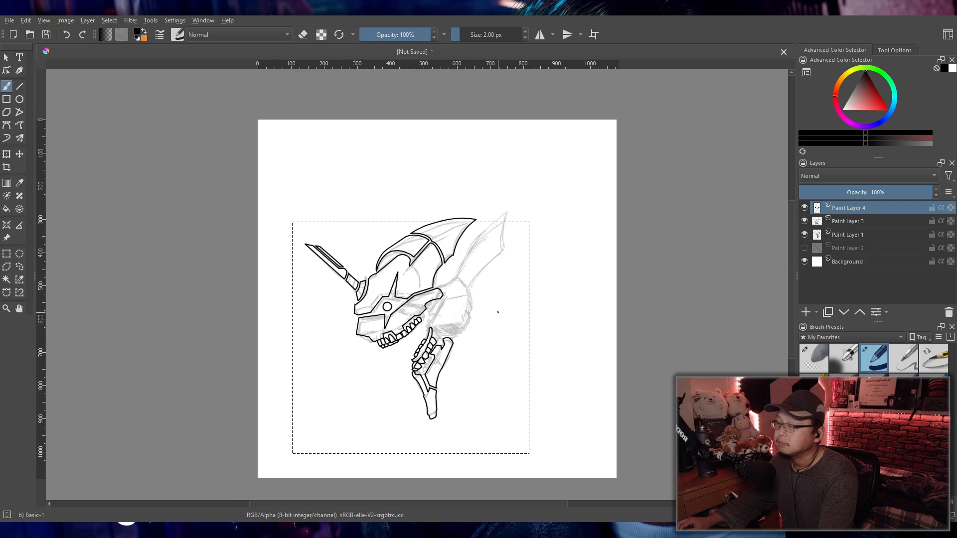
pyautogui.click(804, 234)
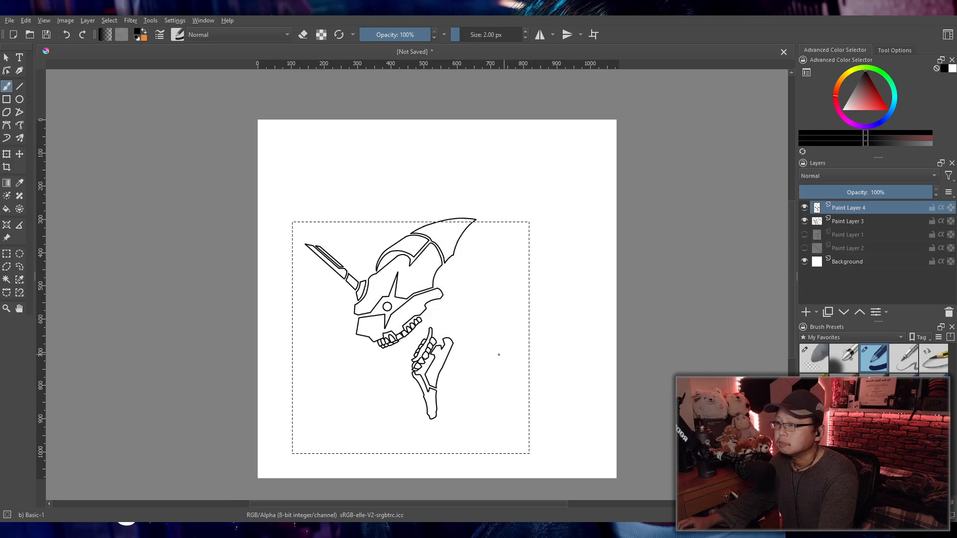
pyautogui.moveTo(504, 327)
pyautogui.mouseDown()
pyautogui.moveTo(503, 336)
pyautogui.moveTo(491, 324)
pyautogui.moveTo(479, 344)
pyautogui.mouseUp()
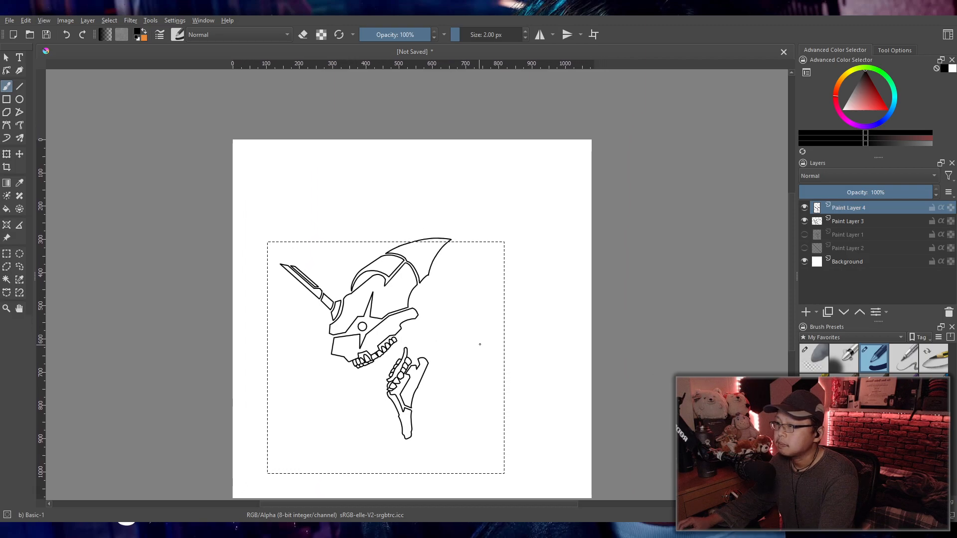
pyautogui.click(804, 248)
pyautogui.click(804, 235)
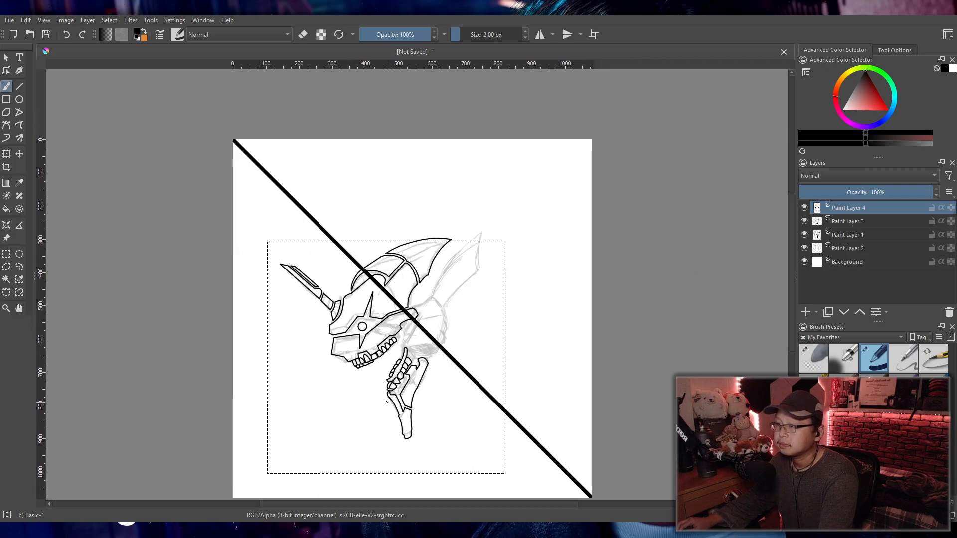
# - Hide the rough sketch on Paint Layer 1, keeping the diagonal line and the inked head displayed
pyautogui.scroll(4, 421, 347)
pyautogui.scroll(2, 421, 348)
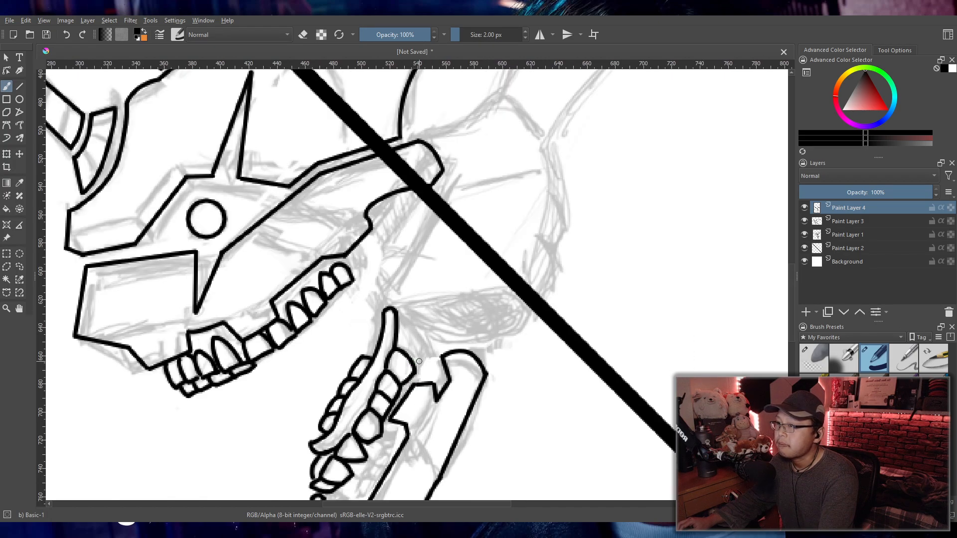
pyautogui.scroll(-4, 419, 361)
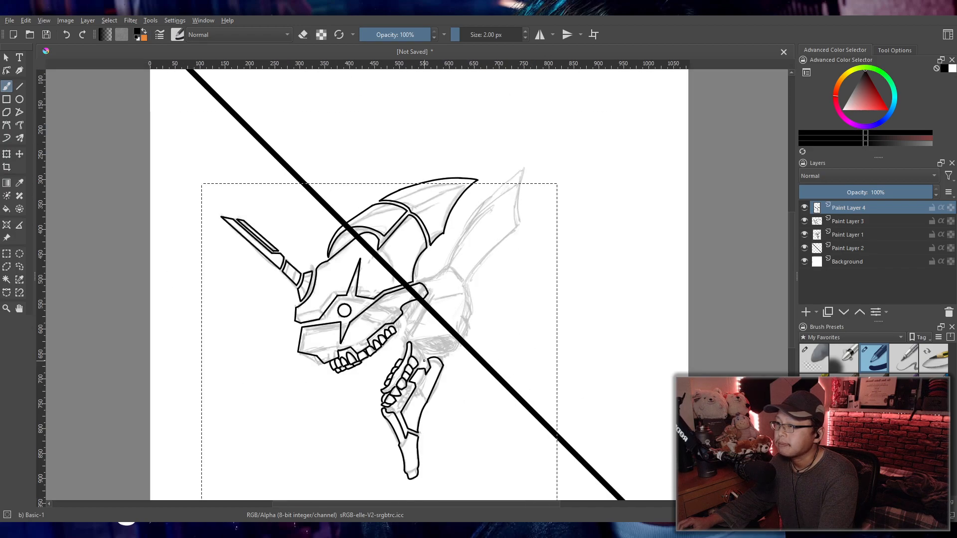
pyautogui.scroll(-2, 424, 360)
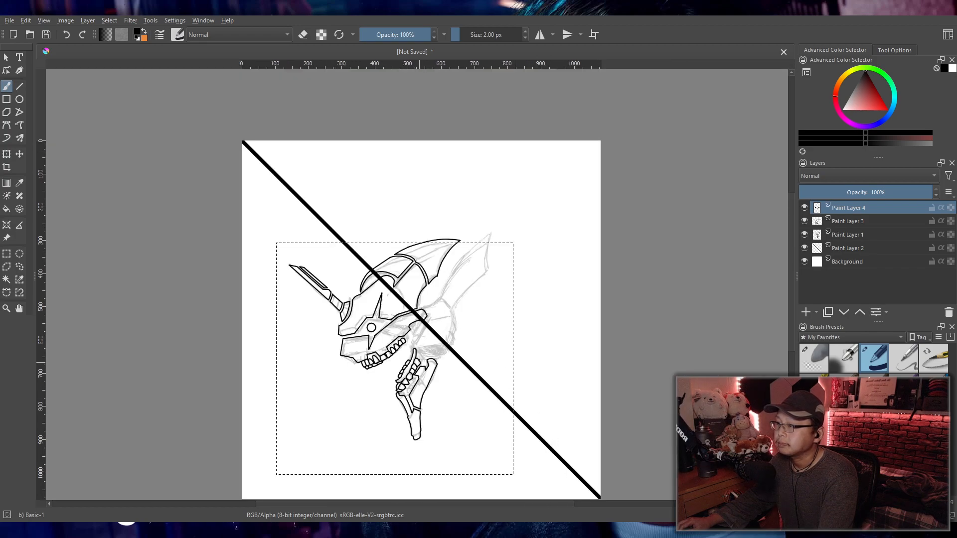
pyautogui.moveTo(401, 375); pyautogui.dragTo(380, 345)
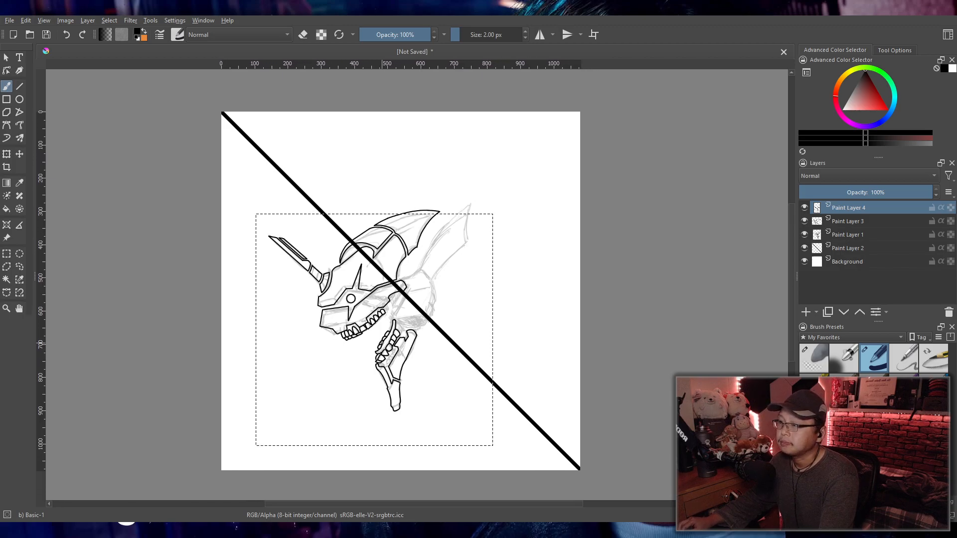
pyautogui.scroll(3, 400, 392)
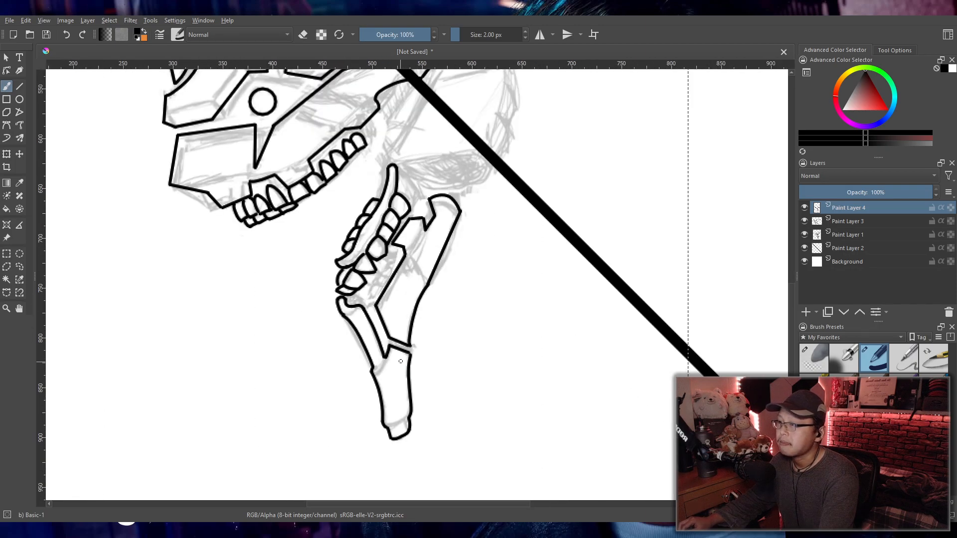
pyautogui.scroll(-3, 402, 359)
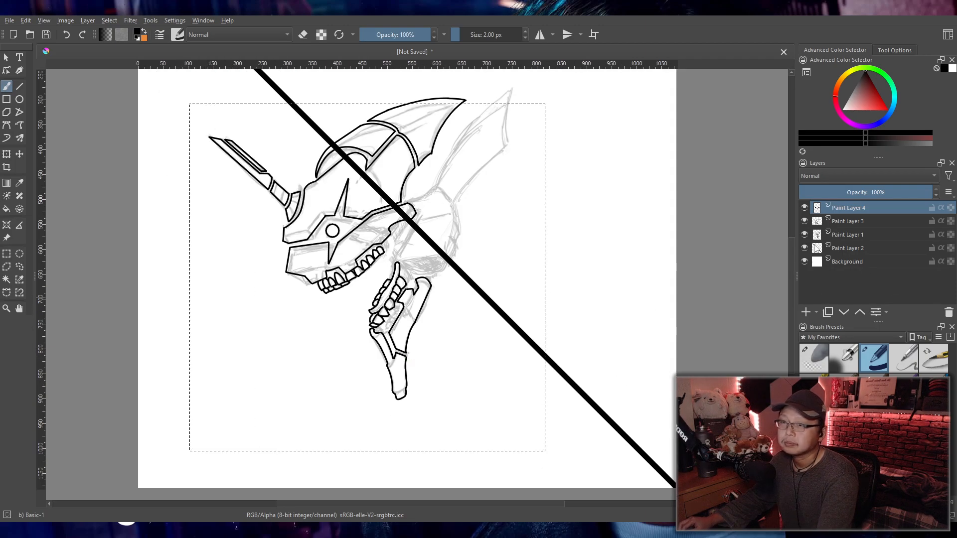
pyautogui.click(804, 235)
pyautogui.scroll(-3, 483, 355)
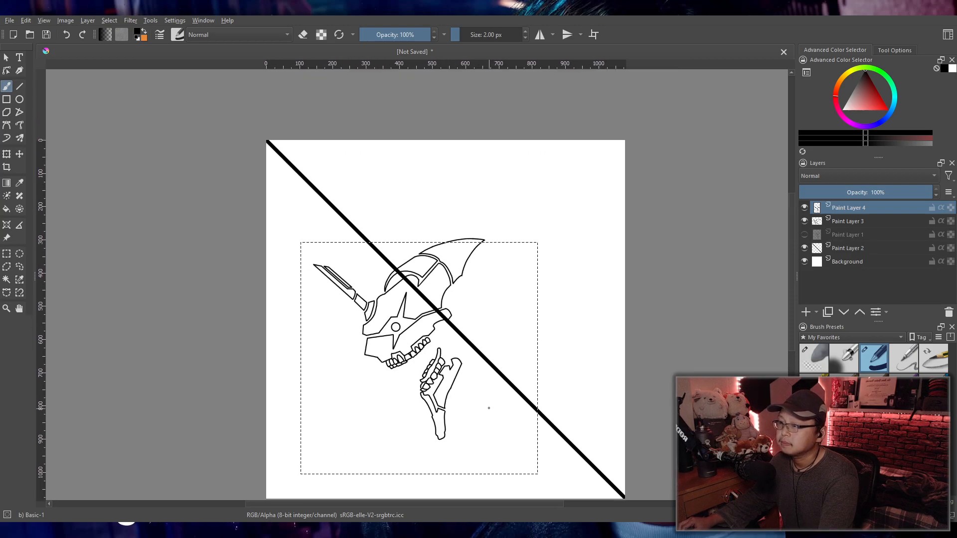
# - Add a new paint layer above Paint Layer 4
pyautogui.scroll(3, 489, 408)
pyautogui.scroll(-4, 478, 404)
pyautogui.scroll(4, 468, 409)
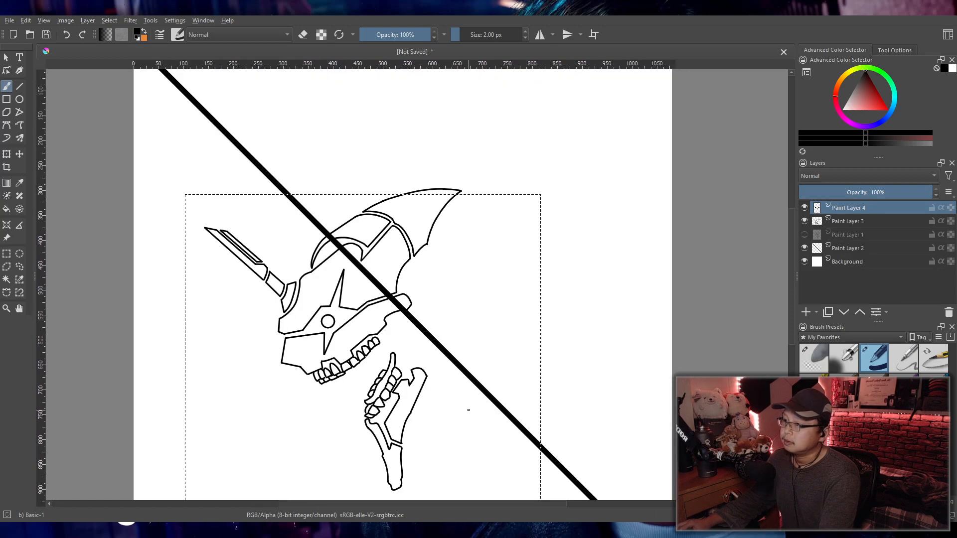
pyautogui.moveTo(469, 409); pyautogui.dragTo(465, 384)
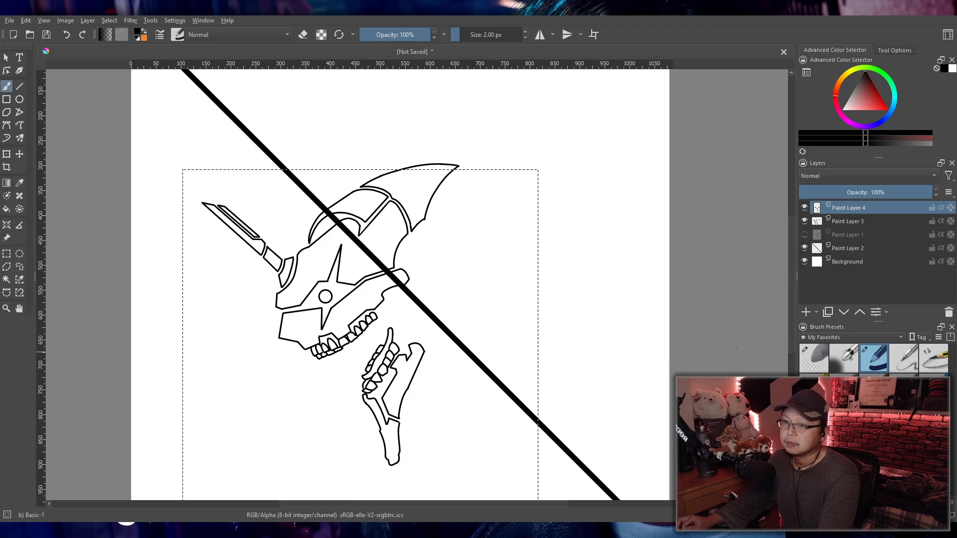
pyautogui.click(805, 311)
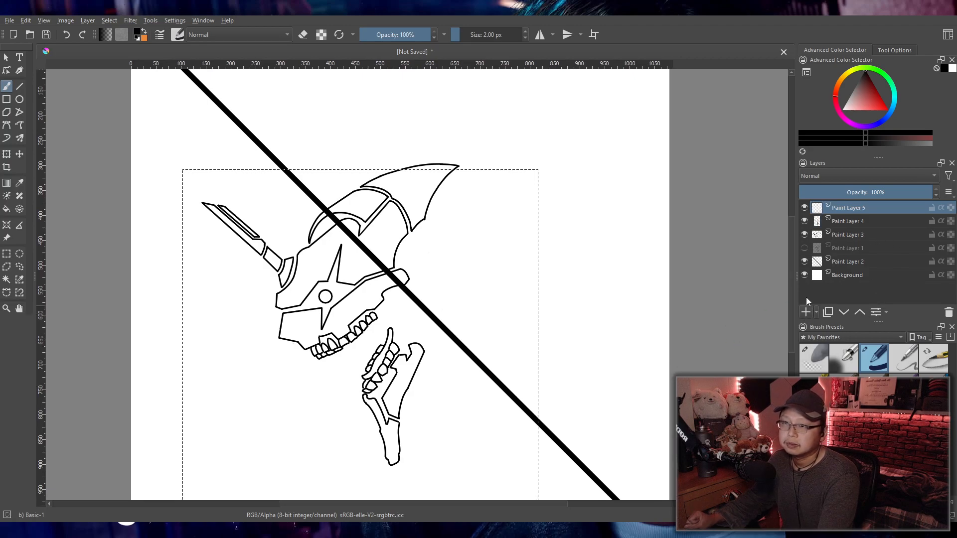
pyautogui.scroll(-3, 451, 297)
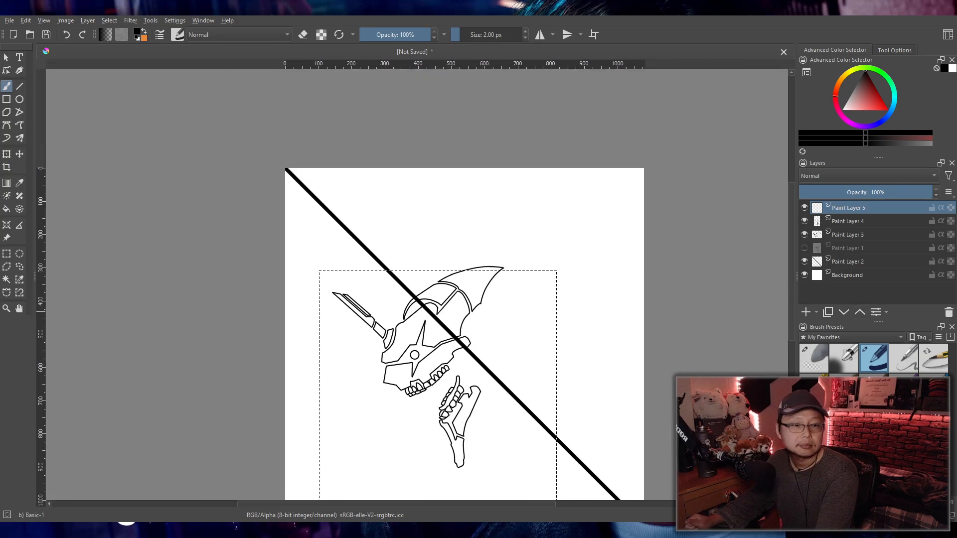
pyautogui.moveTo(675, 306); pyautogui.dragTo(657, 289)
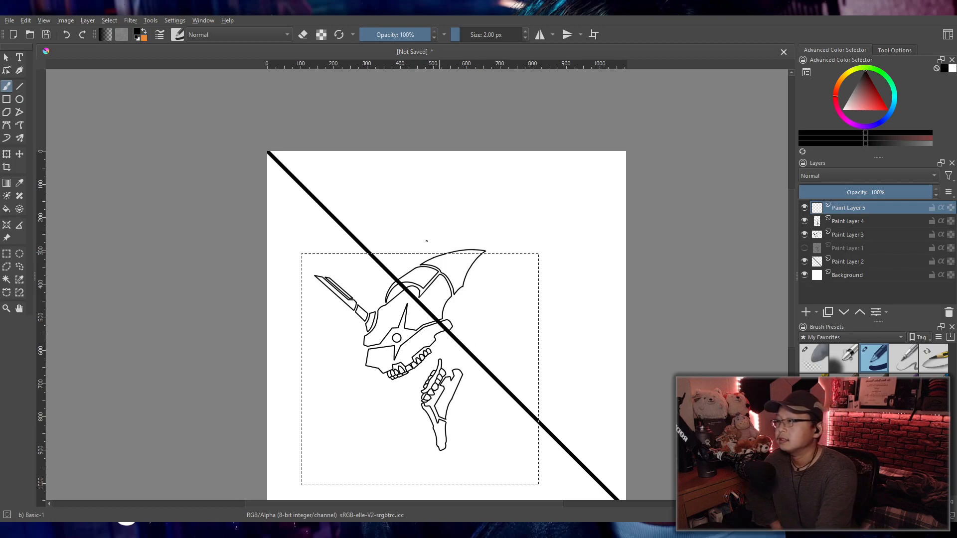
# - Merge Paint Layer 4 down into Paint Layer 3 to combine the head's line art
pyautogui.click(7, 155)
pyautogui.click(848, 225)
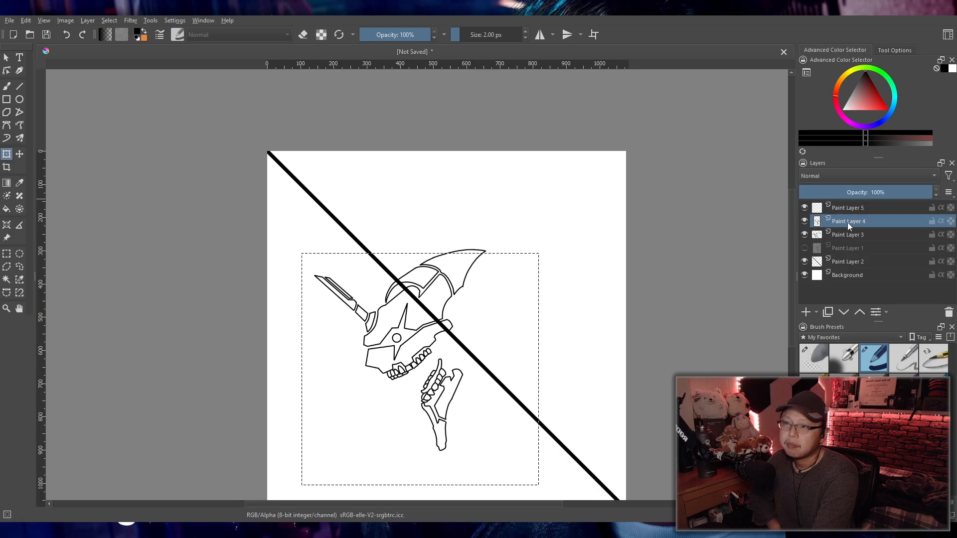
pyautogui.hotkey('ctrl', 'e')
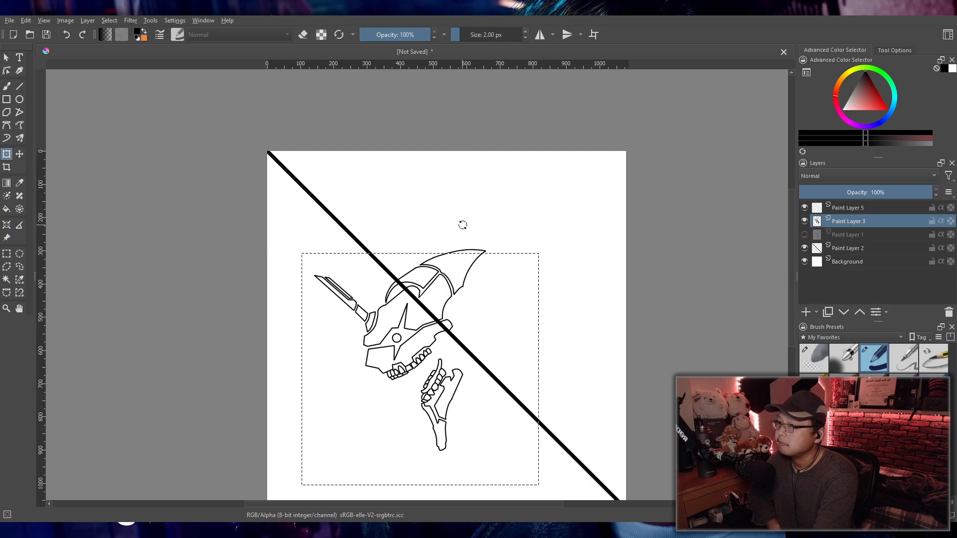
# - Enclose the whole head and jaw in a rectangular selection and rotate it counterclockwise until the horn is nearly horizontal
pyautogui.moveTo(473, 224); pyautogui.dragTo(429, 211)
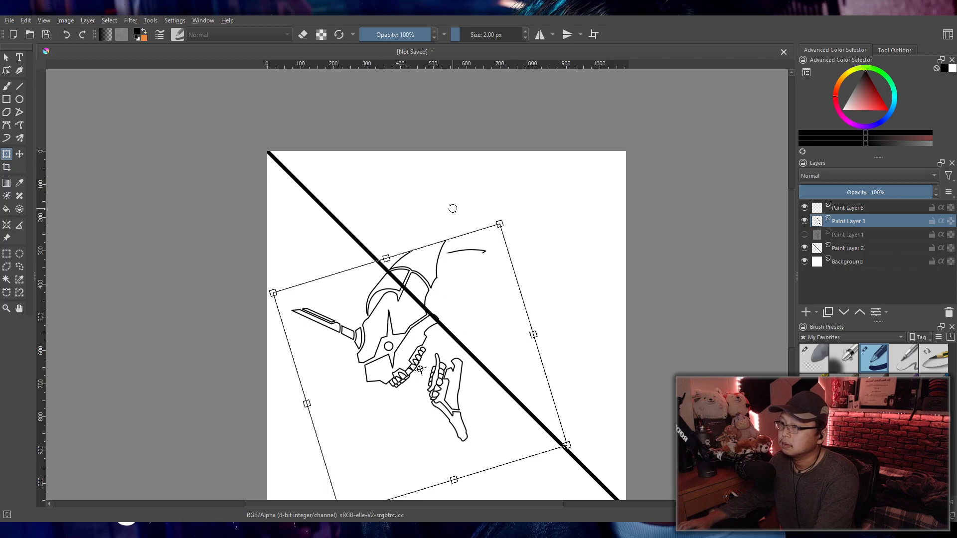
pyautogui.hotkey('ctrl', 'z')
pyautogui.click(6, 254)
pyautogui.moveTo(281, 218)
pyautogui.mouseDown()
pyautogui.moveTo(327, 240)
pyautogui.moveTo(613, 509)
pyautogui.moveTo(601, 486)
pyautogui.mouseUp()
pyautogui.click(6, 156)
pyautogui.moveTo(512, 188)
pyautogui.mouseDown()
pyautogui.moveTo(420, 189)
pyautogui.moveTo(466, 237)
pyautogui.mouseUp()
pyautogui.moveTo(521, 290); pyautogui.dragTo(519, 295)
pyautogui.moveTo(415, 175); pyautogui.dragTo(396, 178)
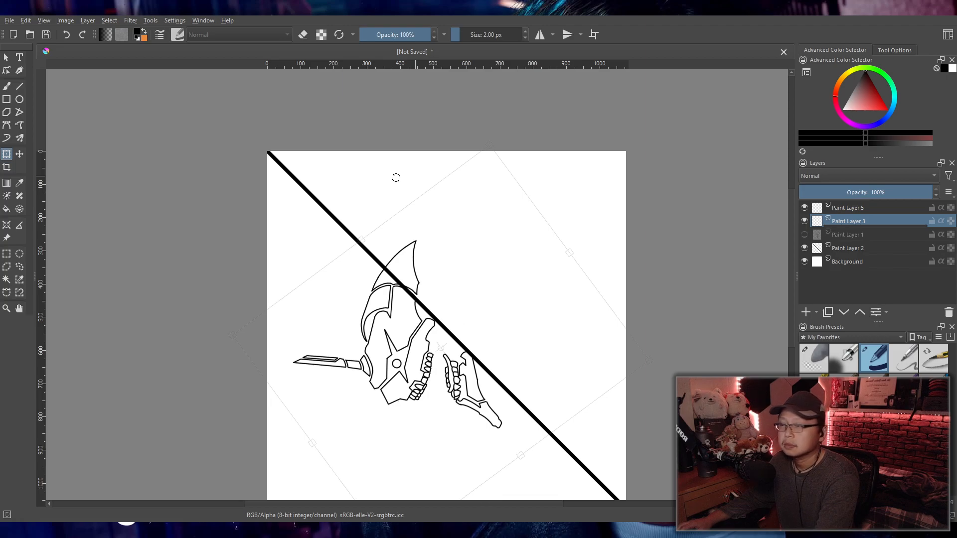
pyautogui.moveTo(396, 178)
pyautogui.mouseDown()
pyautogui.moveTo(385, 180)
pyautogui.moveTo(402, 187)
pyautogui.mouseUp()
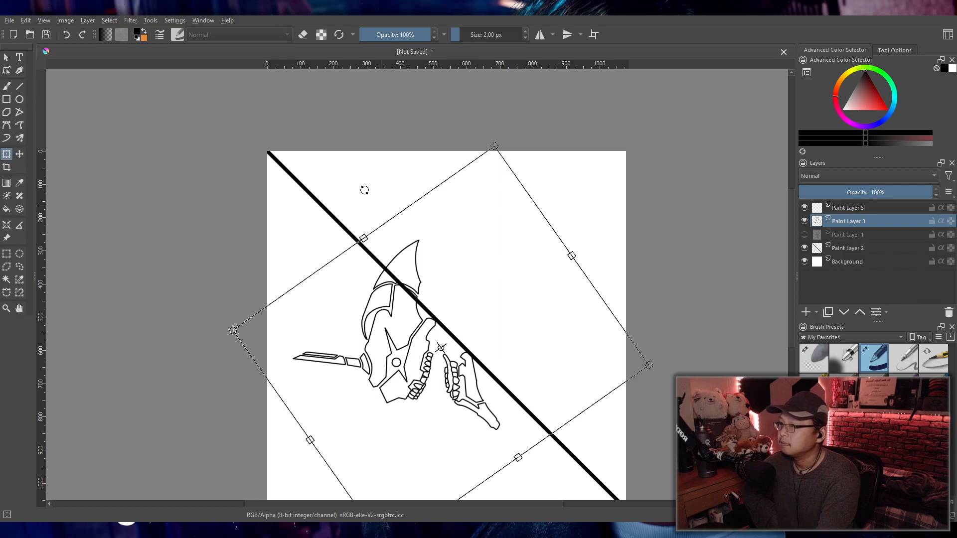
# - Fine-tune the head's rotation and position so the mouth opening sits just below the diagonal line
pyautogui.moveTo(476, 230); pyautogui.dragTo(473, 235)
pyautogui.moveTo(547, 203); pyautogui.dragTo(552, 194)
pyautogui.moveTo(508, 225); pyautogui.dragTo(511, 224)
pyautogui.moveTo(498, 145); pyautogui.dragTo(503, 141)
pyautogui.moveTo(511, 270); pyautogui.dragTo(511, 270)
pyautogui.moveTo(551, 207); pyautogui.dragTo(549, 204)
pyautogui.moveTo(530, 241); pyautogui.dragTo(531, 242)
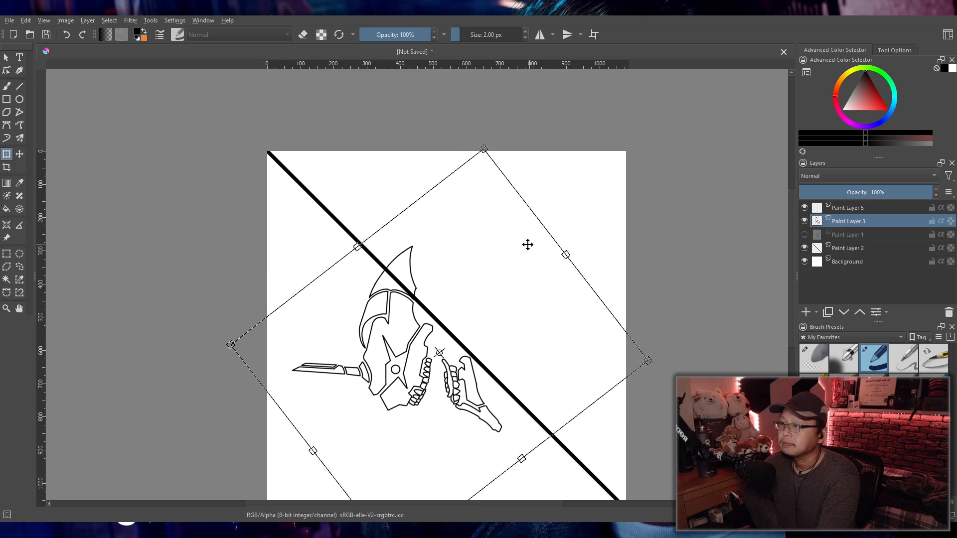
# - Apply the head's transformation on Paint Layer 3 and set the Eraser Soft brush to 55 px
pyautogui.click(812, 362)
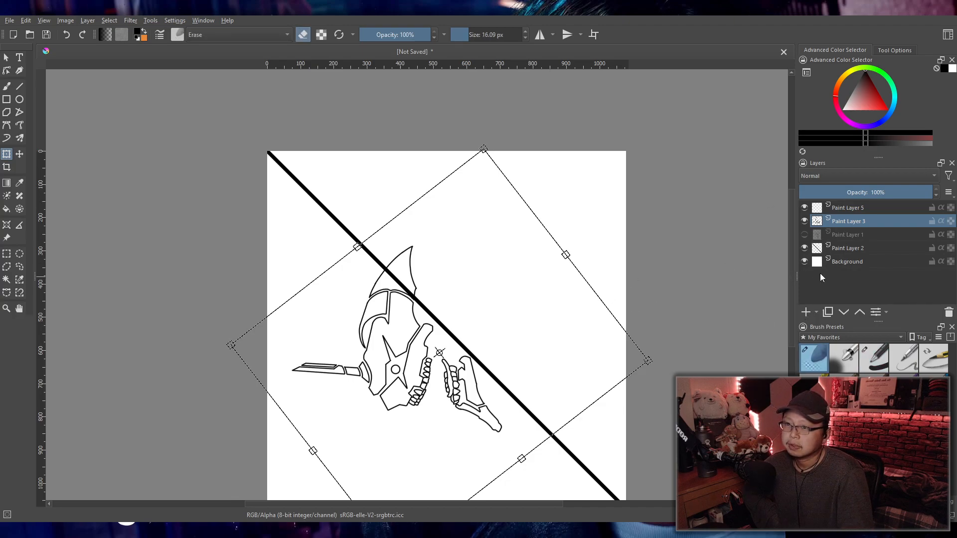
pyautogui.click(844, 207)
pyautogui.click(839, 218)
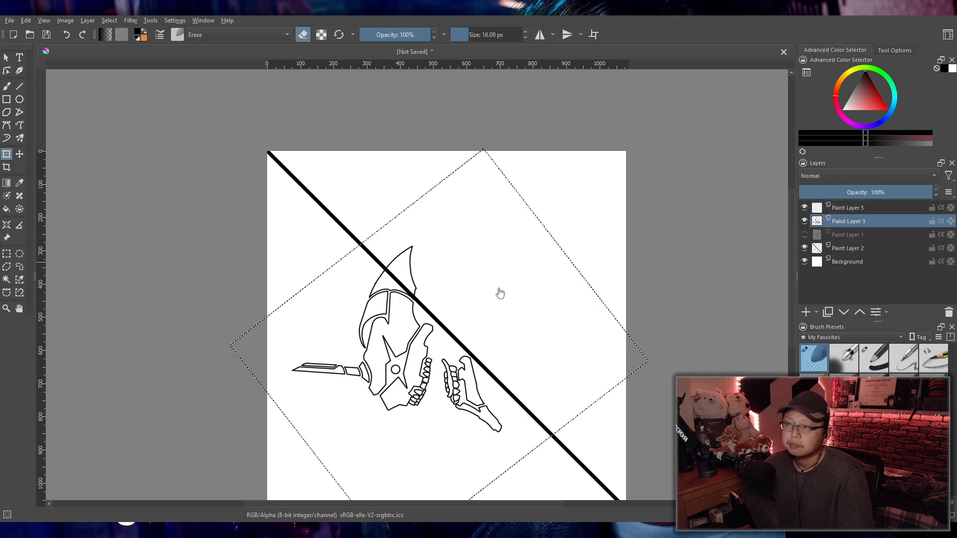
pyautogui.click(7, 85)
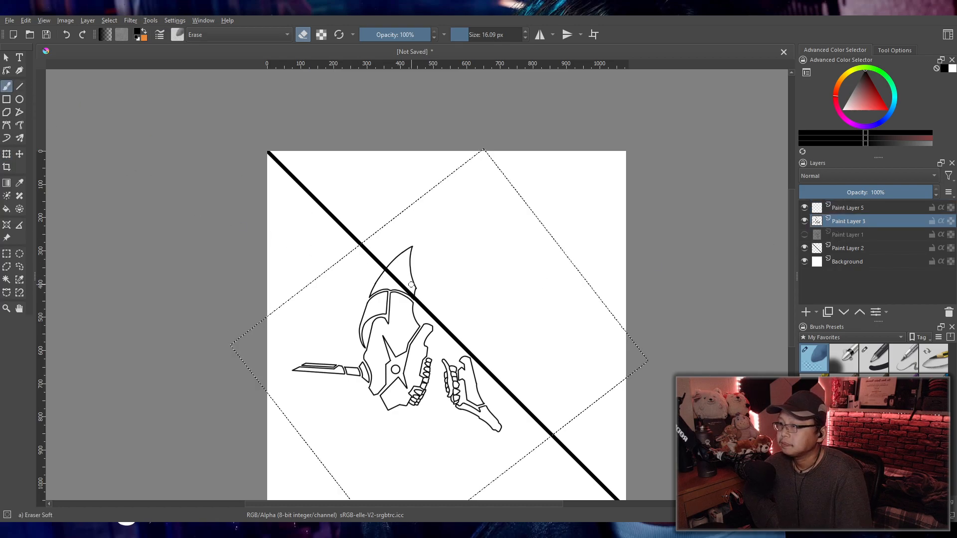
pyautogui.keyDown('shift'); pyautogui.moveTo(416, 265); pyautogui.dragTo(444, 250); pyautogui.keyUp('shift')
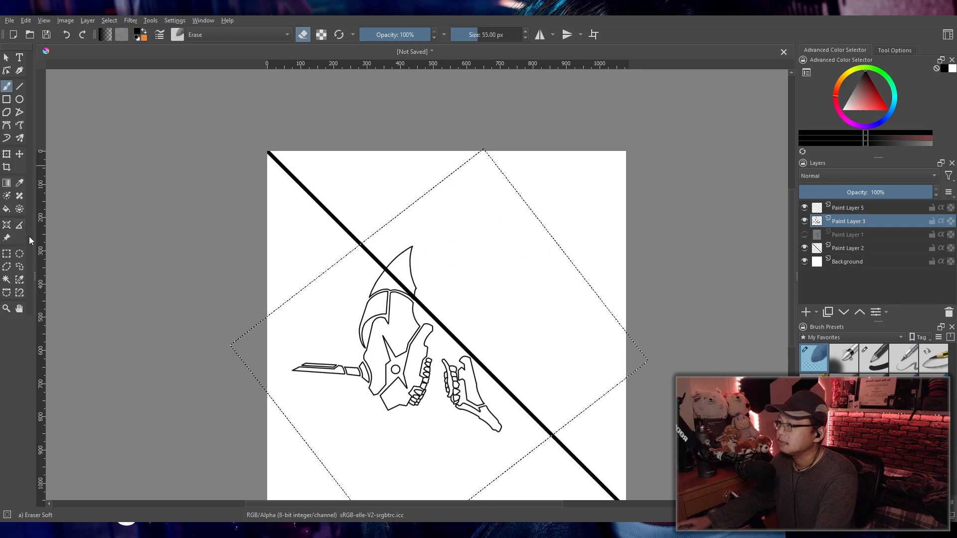
# - Outline the pointed fin on top of the head with a freehand selection, cut it to a new layer and hide that layer
pyautogui.click(20, 266)
pyautogui.moveTo(422, 258)
pyautogui.mouseDown()
pyautogui.moveTo(414, 239)
pyautogui.moveTo(363, 283)
pyautogui.mouseUp()
pyautogui.scroll(4, 434, 271)
pyautogui.moveTo(434, 271); pyautogui.dragTo(384, 226)
pyautogui.moveTo(482, 285)
pyautogui.mouseDown()
pyautogui.moveTo(465, 149)
pyautogui.moveTo(427, 151)
pyautogui.moveTo(261, 320)
pyautogui.moveTo(252, 383)
pyautogui.moveTo(344, 346)
pyautogui.moveTo(405, 355)
pyautogui.moveTo(465, 398)
pyautogui.moveTo(481, 388)
pyautogui.moveTo(493, 333)
pyautogui.moveTo(477, 282)
pyautogui.mouseUp()
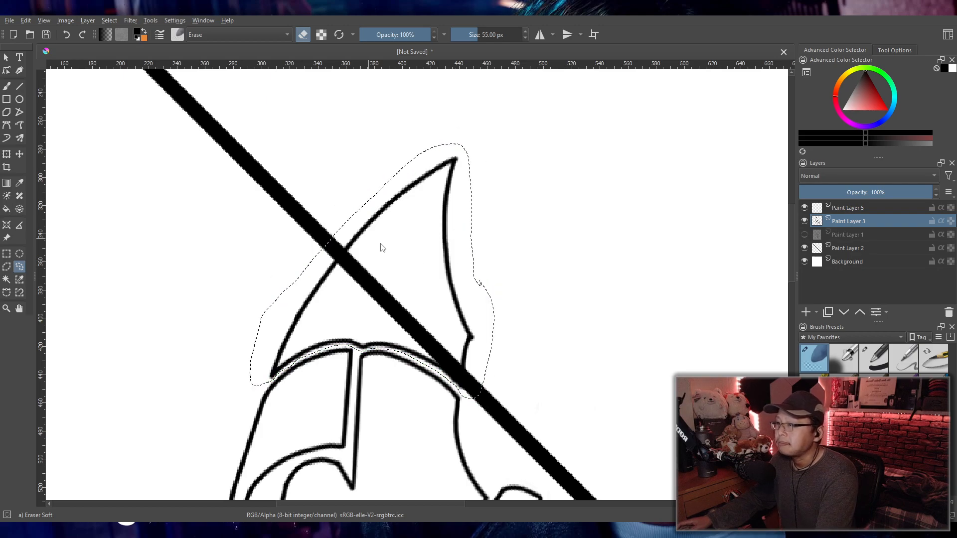
pyautogui.hotkey('ctrl', 'shift', 'j')
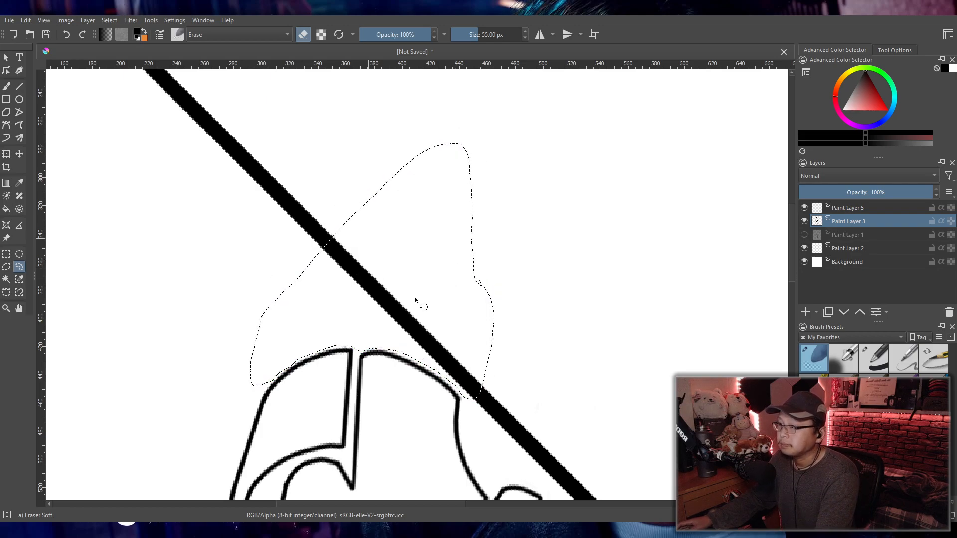
pyautogui.click(805, 221)
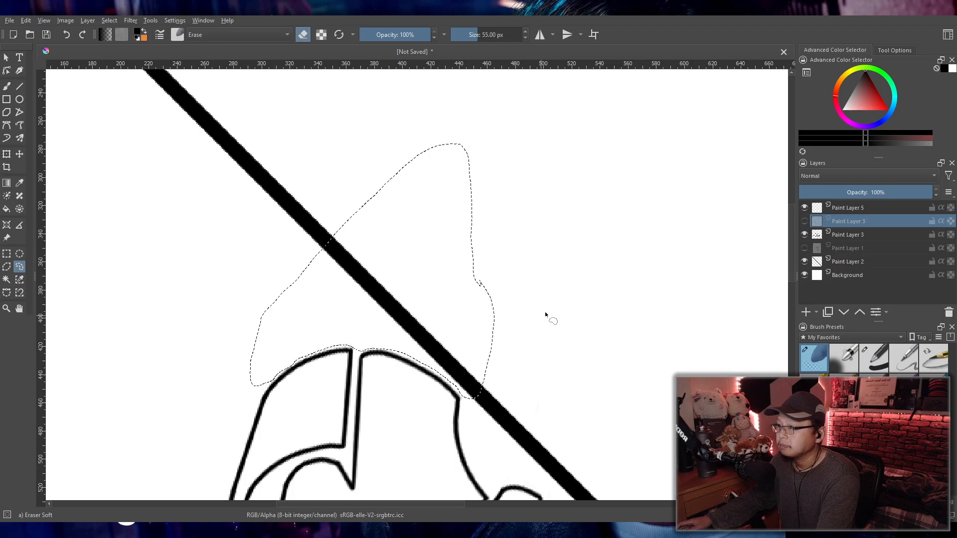
pyautogui.click(7, 254)
pyautogui.scroll(-5, 219, 251)
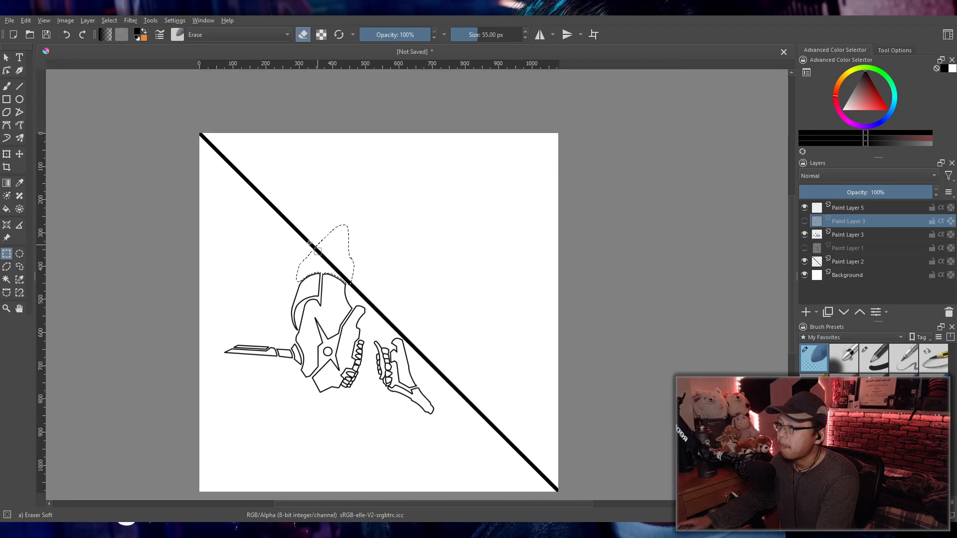
pyautogui.moveTo(209, 247); pyautogui.dragTo(519, 436)
pyautogui.scroll(1, 391, 315)
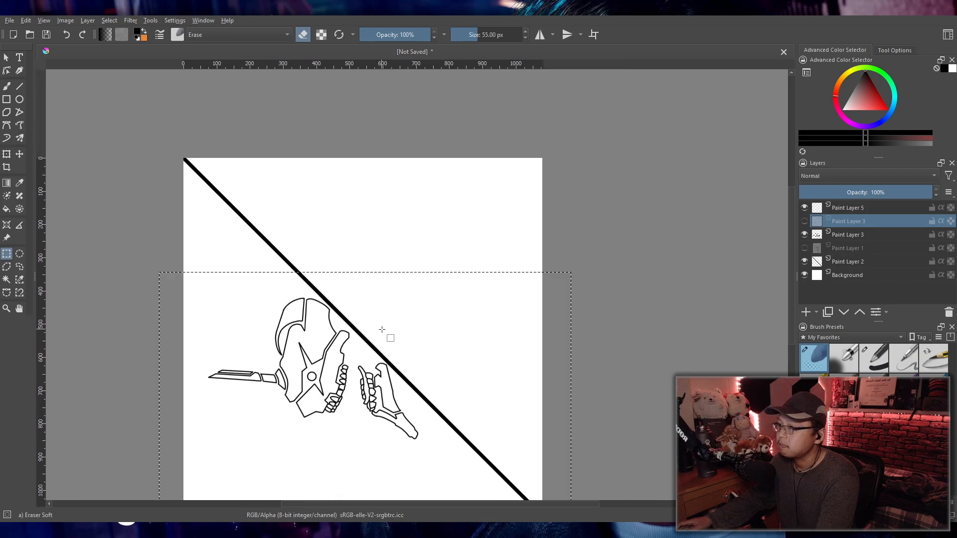
pyautogui.scroll(1, 380, 328)
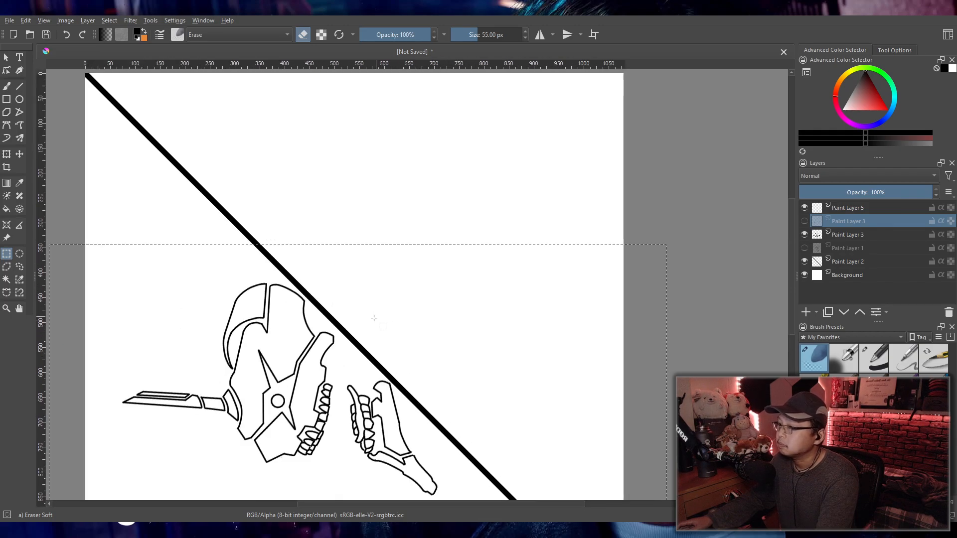
pyautogui.scroll(-1, 349, 305)
pyautogui.click(169, 209)
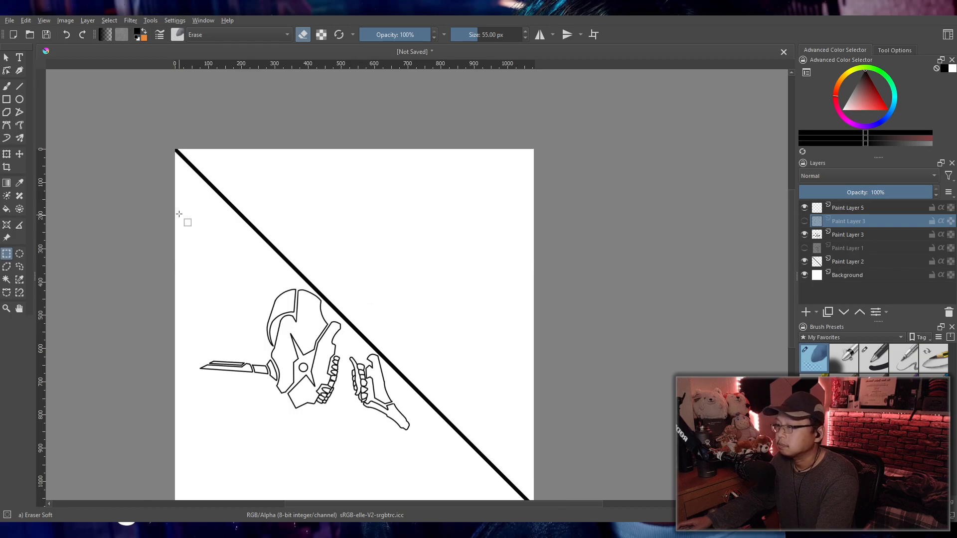
pyautogui.scroll(-2, 363, 284)
pyautogui.scroll(1, 360, 279)
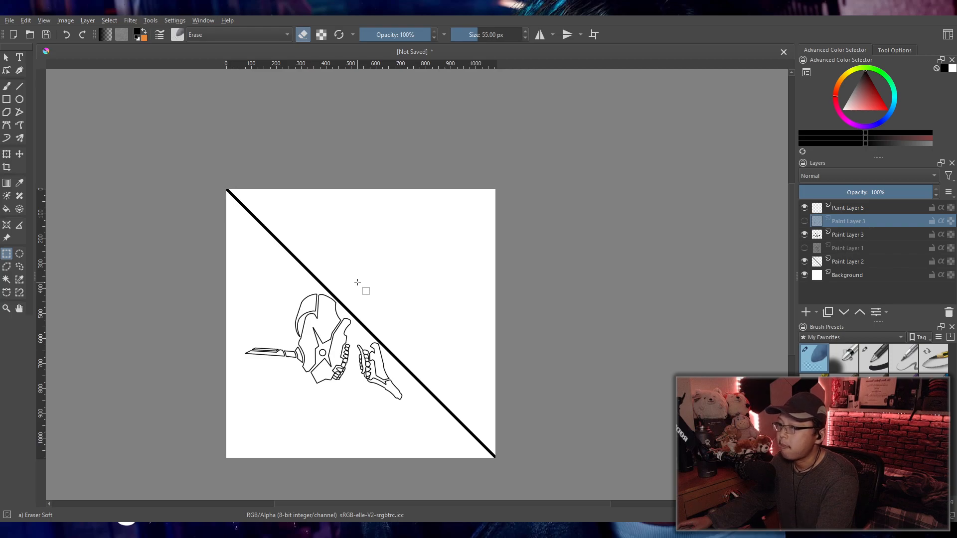
pyautogui.click(7, 154)
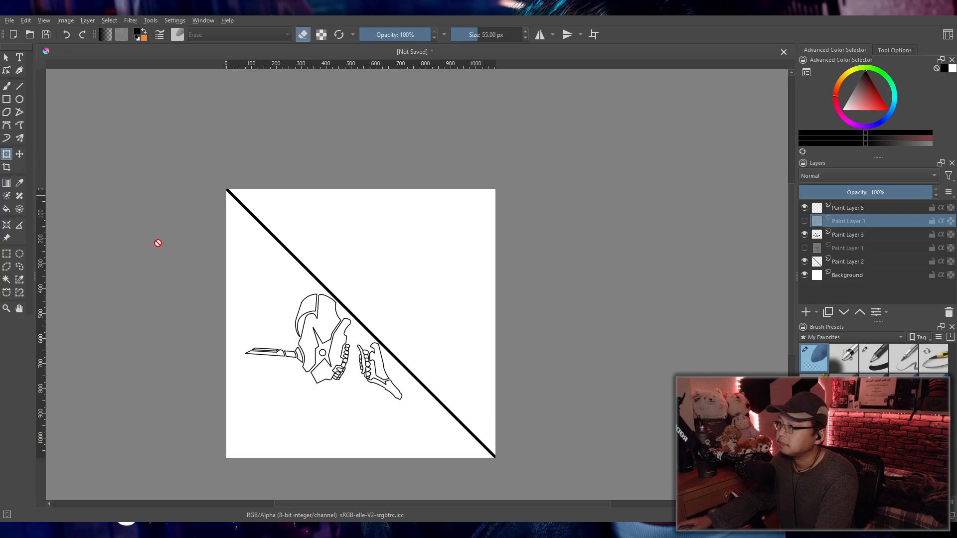
# - Enclose the head and jaw in a rectangular selection and start a transformation of that area on Paint Layer 3
pyautogui.click(6, 254)
pyautogui.moveTo(193, 224); pyautogui.dragTo(495, 458)
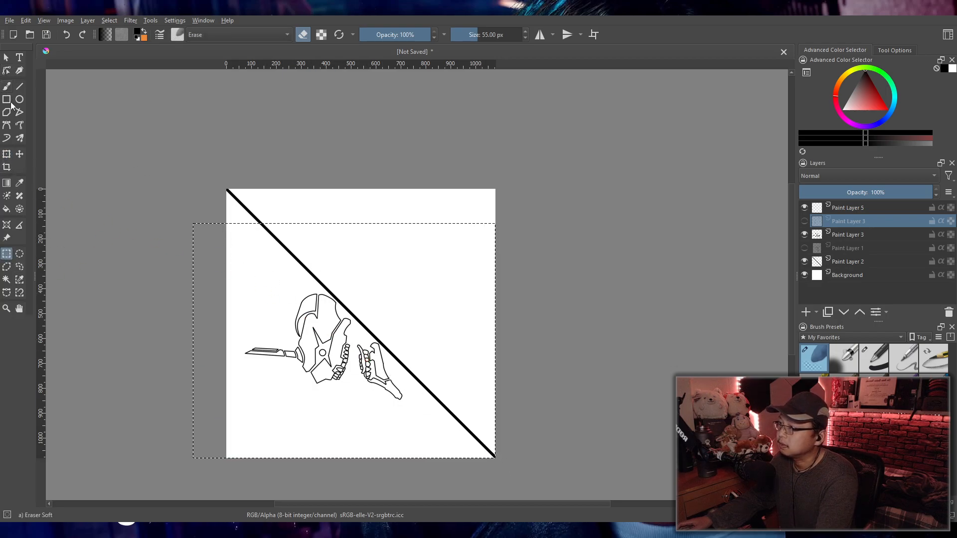
pyautogui.click(7, 154)
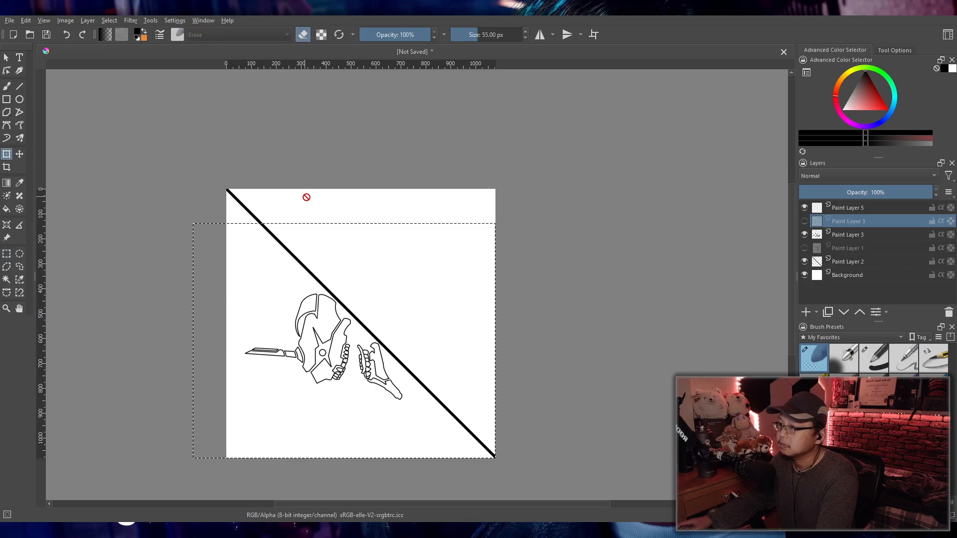
pyautogui.click(847, 234)
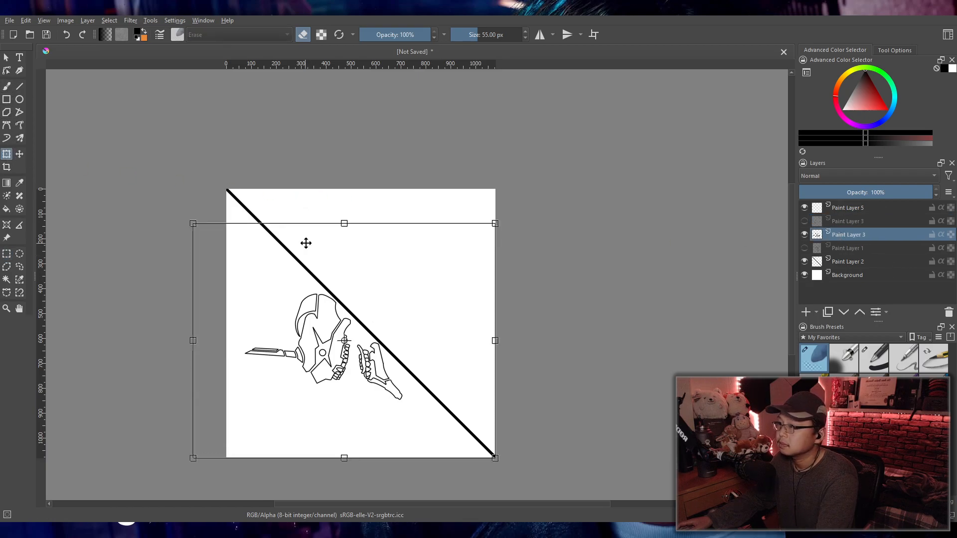
# - Try a small rotation of the selected head and jaw and undo it
pyautogui.moveTo(360, 204)
pyautogui.mouseDown()
pyautogui.moveTo(378, 197)
pyautogui.moveTo(368, 196)
pyautogui.mouseUp()
pyautogui.click(367, 197)
pyautogui.hotkey('ctrl', 'z')
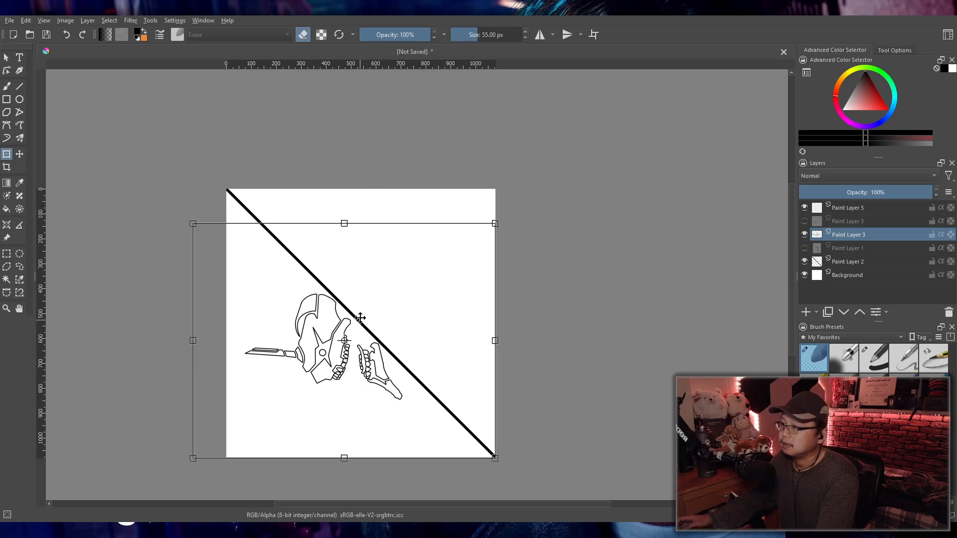
# - Examine how the head and jaw sit against the diagonal line, both close up and across the whole canvas
pyautogui.scroll(1, 364, 319)
pyautogui.scroll(-2, 364, 305)
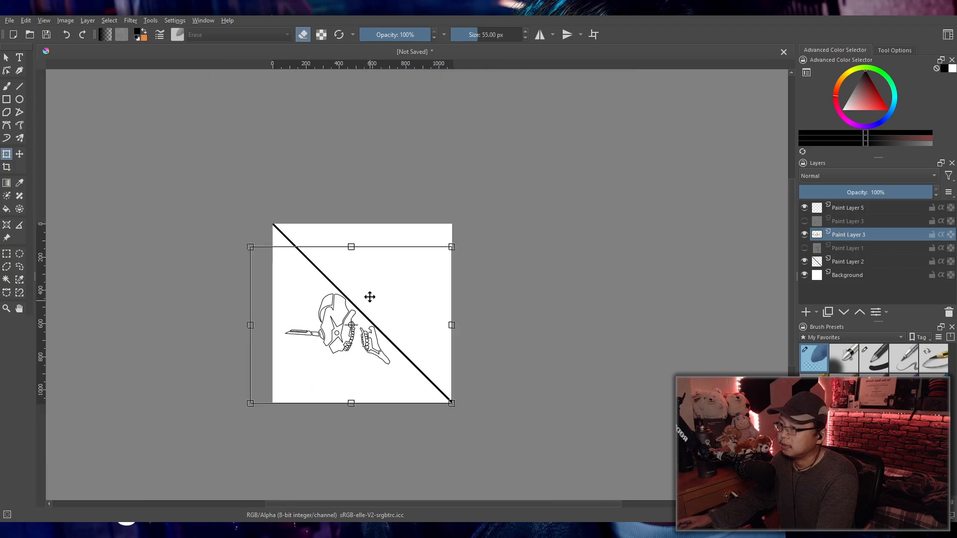
pyautogui.scroll(4, 366, 298)
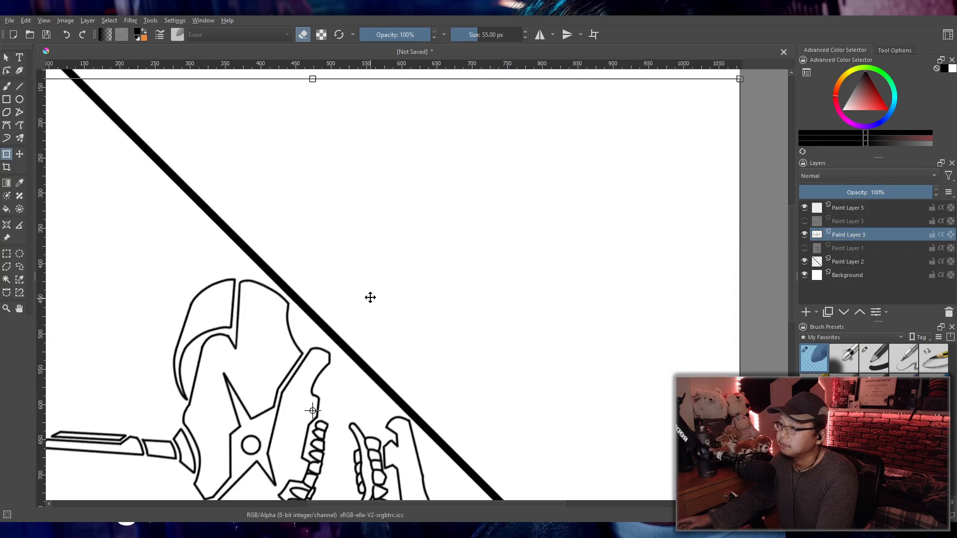
pyautogui.scroll(-1, 349, 311)
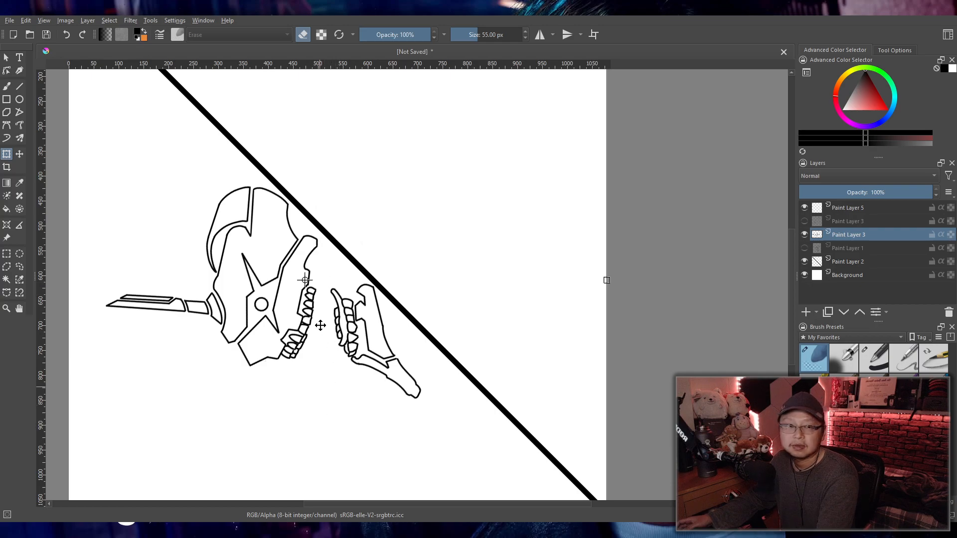
pyautogui.scroll(1, 305, 302)
pyautogui.moveTo(305, 294); pyautogui.dragTo(509, 379)
pyautogui.scroll(-3, 518, 340)
pyautogui.moveTo(532, 322); pyautogui.dragTo(402, 333)
pyautogui.scroll(1, 412, 342)
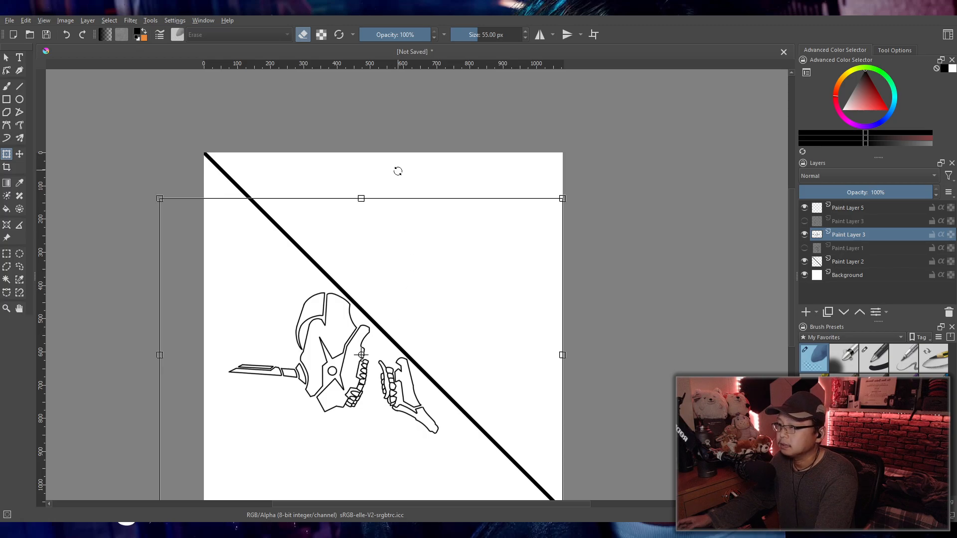
pyautogui.scroll(2, 392, 282)
pyautogui.scroll(-2, 379, 274)
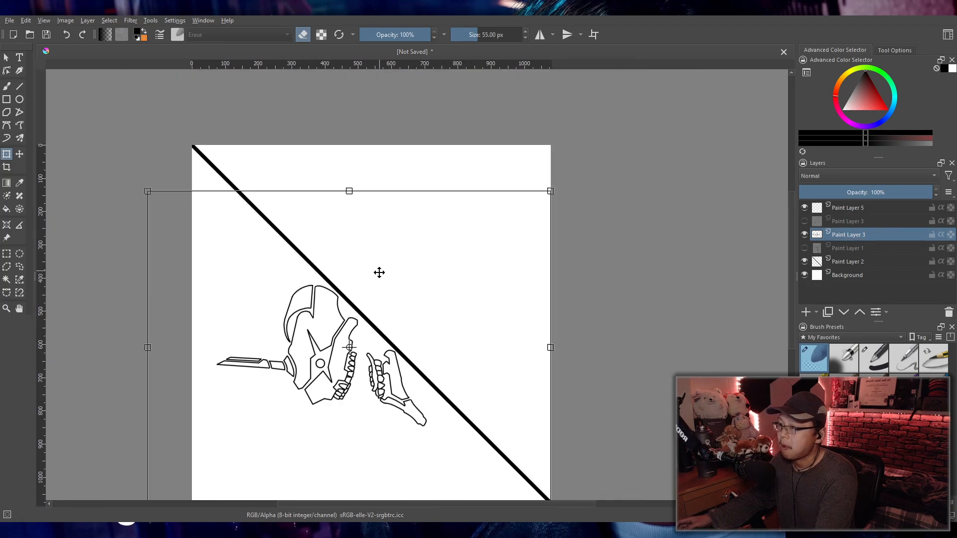
# - Try rotating the head and jaw clockwise and shifting them beside the diagonal line, and undo these adjustments
pyautogui.moveTo(381, 164)
pyautogui.mouseDown()
pyautogui.moveTo(467, 175)
pyautogui.moveTo(408, 184)
pyautogui.mouseUp()
pyautogui.moveTo(408, 294); pyautogui.dragTo(399, 294)
pyautogui.moveTo(434, 197); pyautogui.dragTo(432, 196)
pyautogui.moveTo(400, 281); pyautogui.dragTo(401, 281)
pyautogui.hotkey('ctrl', 'z')
pyautogui.hotkey('ctrl', 'z')
pyautogui.hotkey('ctrl', 'z')
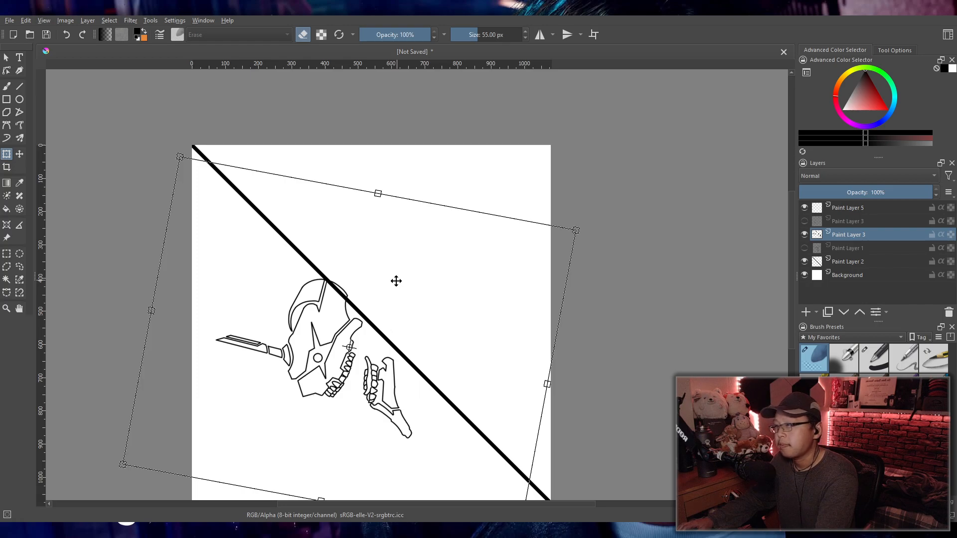
pyautogui.hotkey('ctrl', 'z')
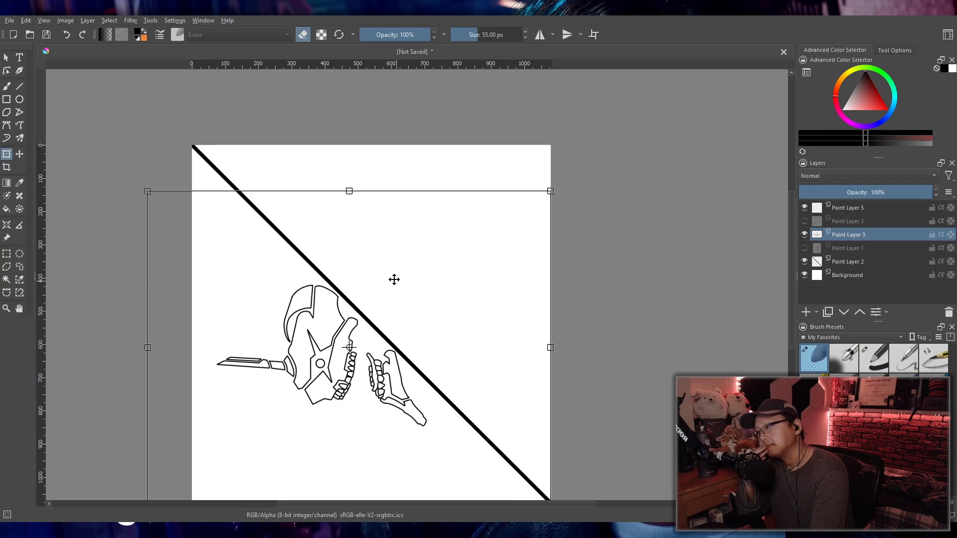
# - Try another clockwise rotation of the head and jaw with small position corrections below the diagonal line, and undo all of it
pyautogui.moveTo(391, 173); pyautogui.dragTo(406, 188)
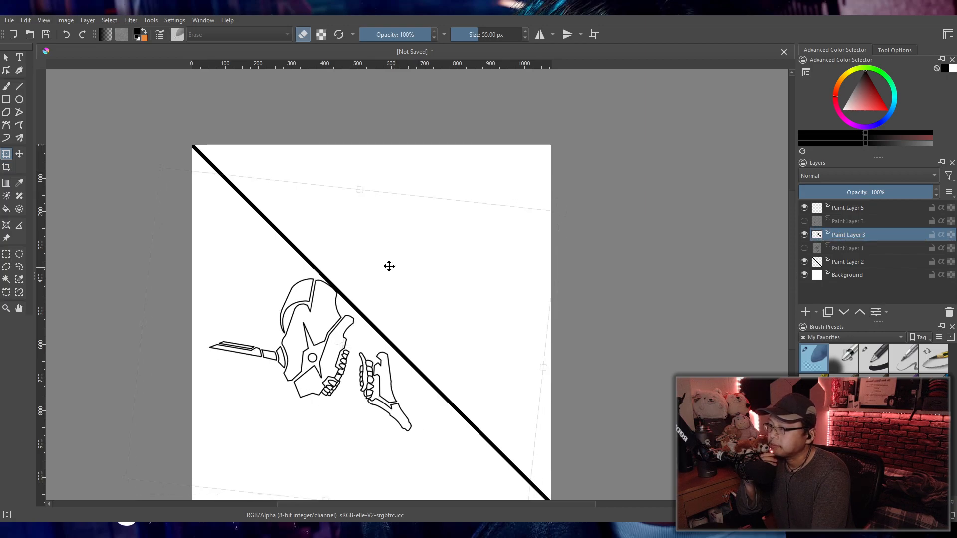
pyautogui.press('Return')
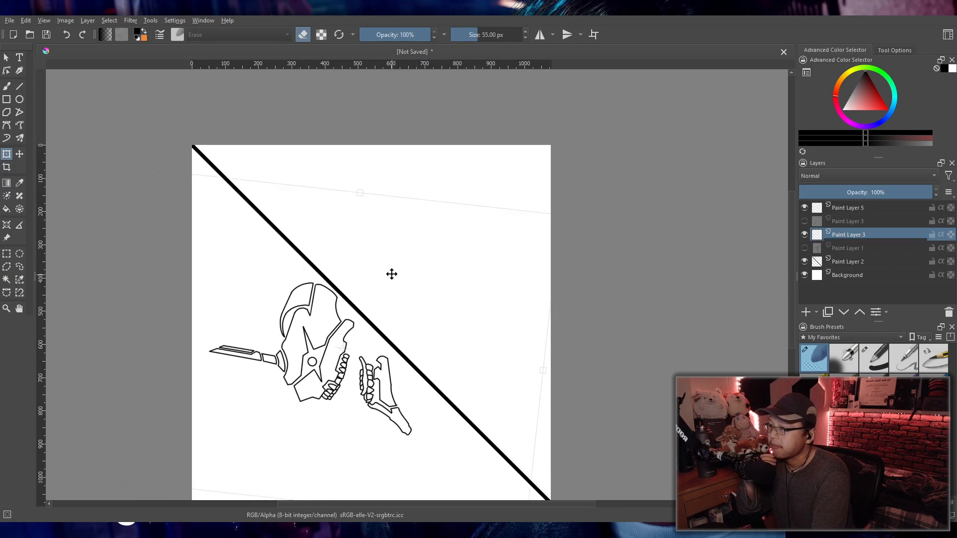
pyautogui.moveTo(393, 274); pyautogui.dragTo(393, 275)
pyautogui.moveTo(418, 179)
pyautogui.mouseDown()
pyautogui.moveTo(435, 182)
pyautogui.moveTo(417, 274)
pyautogui.mouseUp()
pyautogui.scroll(-1, 435, 305)
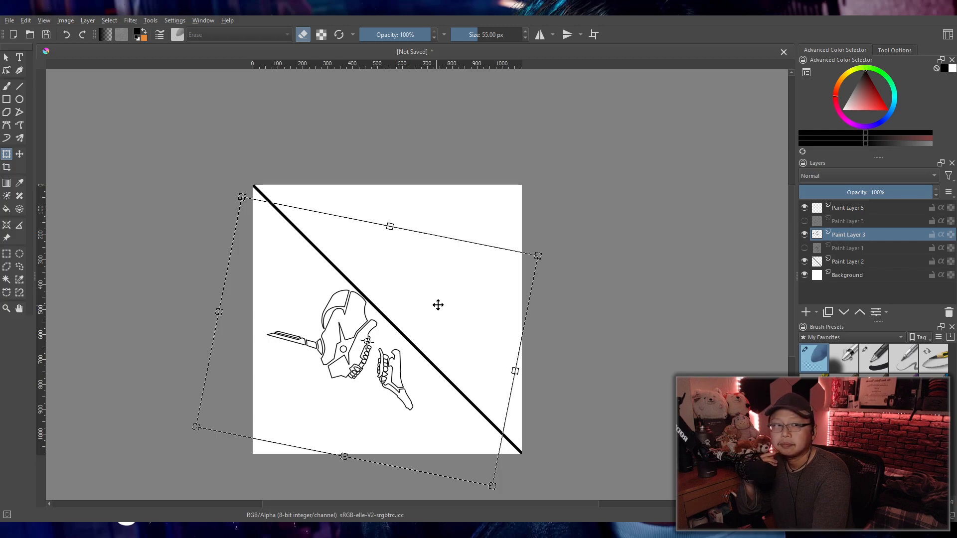
pyautogui.hotkey('ctrl', 'z')
pyautogui.hotkey('ctrl', 'z')
pyautogui.hotkey('ctrl', 'z')
pyautogui.hotkey('ctrl', 'z')
pyautogui.hotkey('ctrl', 'z')
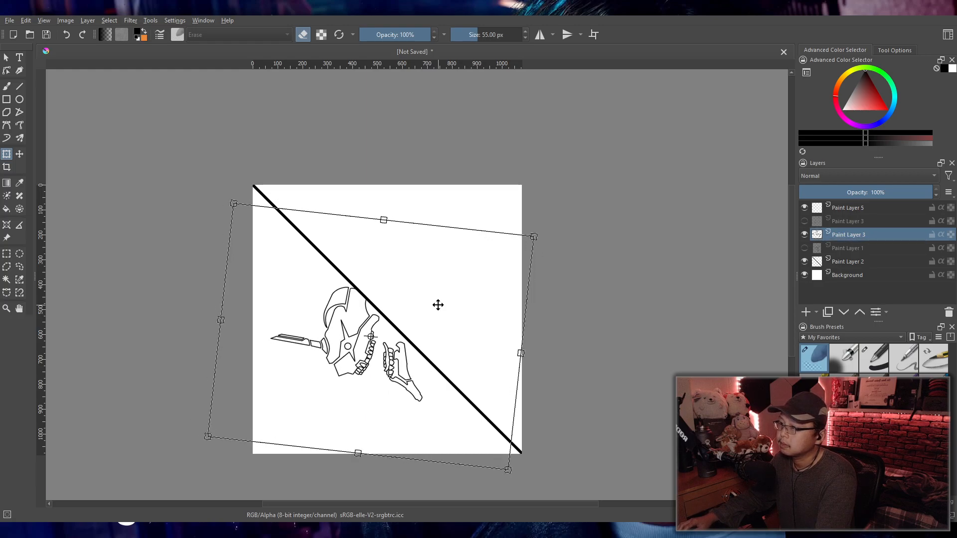
pyautogui.hotkey('ctrl', 'z')
# - Make Paint Layer 5 the active layer and switch to the Basic-1 brush at 2 px
pyautogui.scroll(1, 420, 302)
pyautogui.moveTo(416, 291)
pyautogui.mouseDown()
pyautogui.moveTo(402, 321)
pyautogui.moveTo(380, 238)
pyautogui.mouseUp()
pyautogui.scroll(1, 404, 318)
pyautogui.click(844, 208)
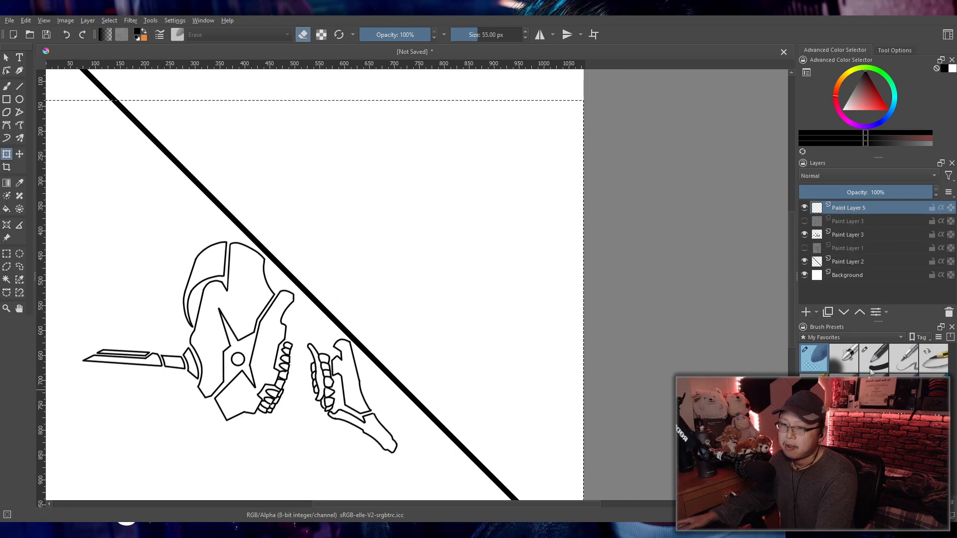
pyautogui.moveTo(481, 329); pyautogui.dragTo(427, 348)
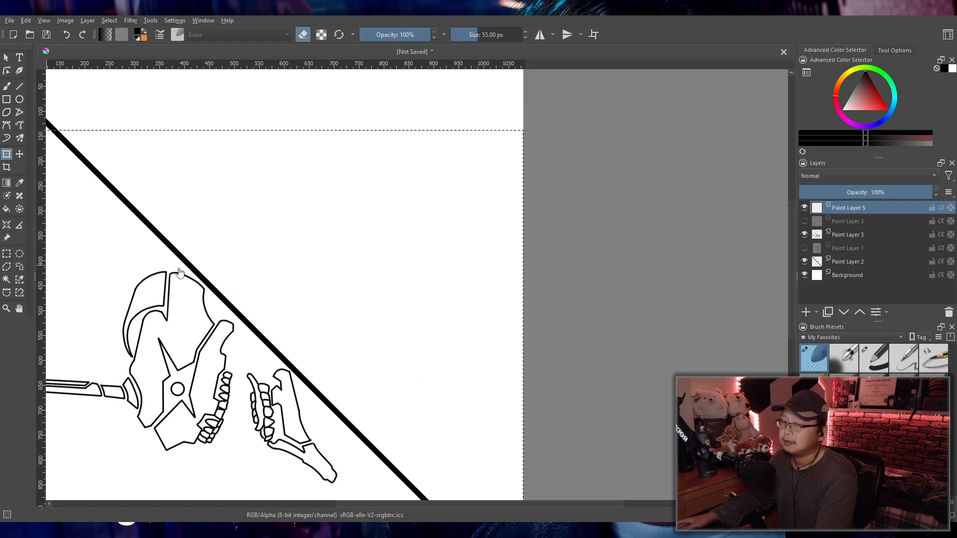
pyautogui.moveTo(354, 297)
pyautogui.mouseDown()
pyautogui.moveTo(368, 329)
pyautogui.moveTo(370, 317)
pyautogui.moveTo(359, 314)
pyautogui.mouseUp()
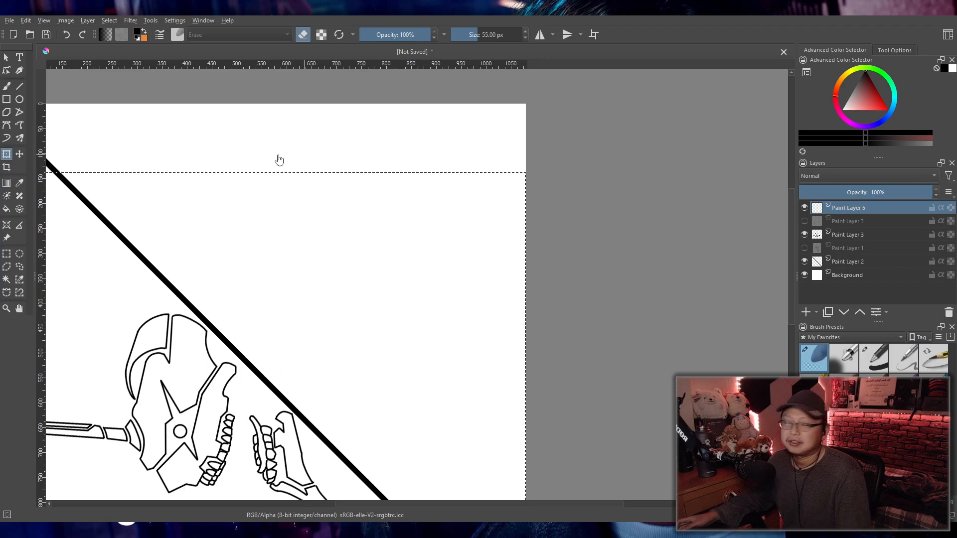
pyautogui.click(7, 87)
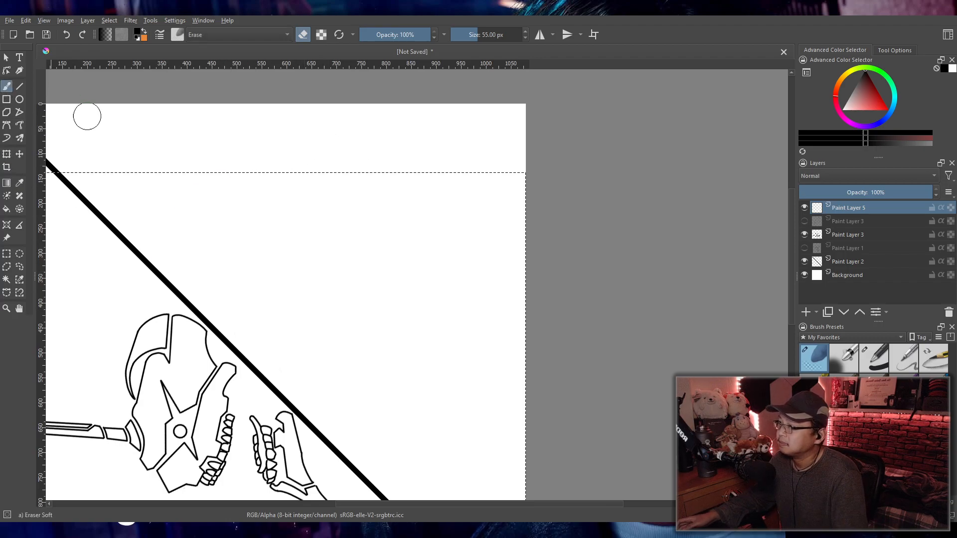
pyautogui.click(875, 357)
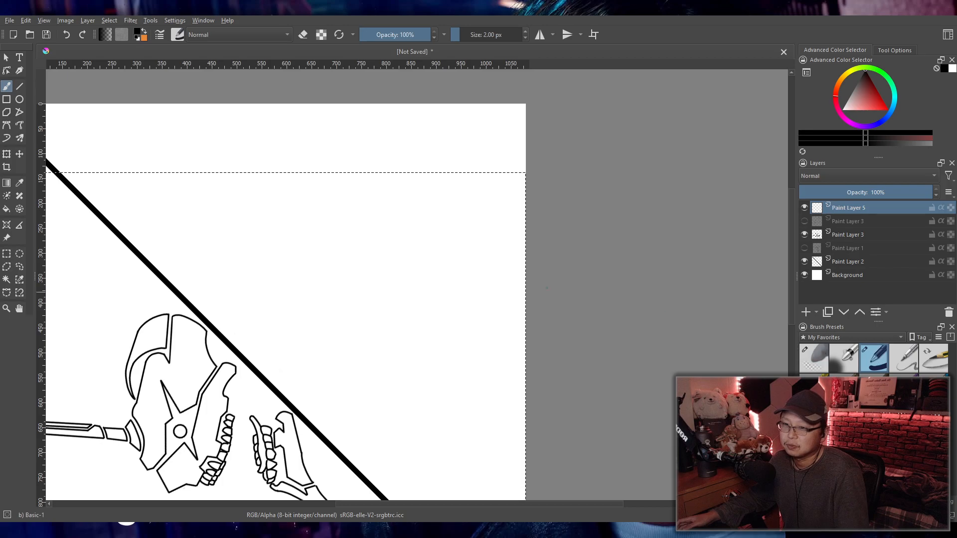
# - Draw a thin straight line just above and parallel to the thick diagonal, running from above the head to beyond the jaw
pyautogui.scroll(5, 162, 282)
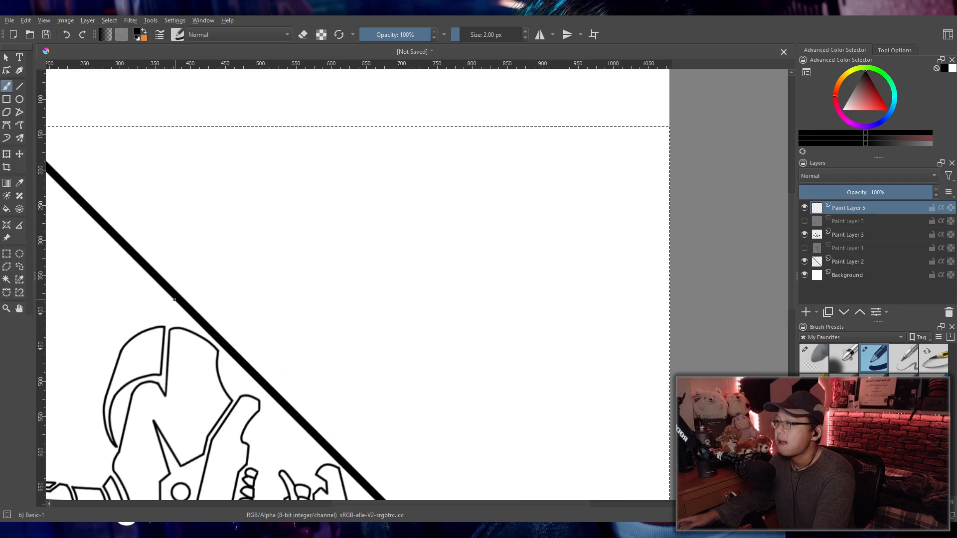
pyautogui.moveTo(302, 271); pyautogui.dragTo(348, 166)
pyautogui.scroll(-3, 327, 251)
pyautogui.scroll(1, 367, 288)
pyautogui.scroll(-3, 269, 289)
pyautogui.scroll(5, 263, 298)
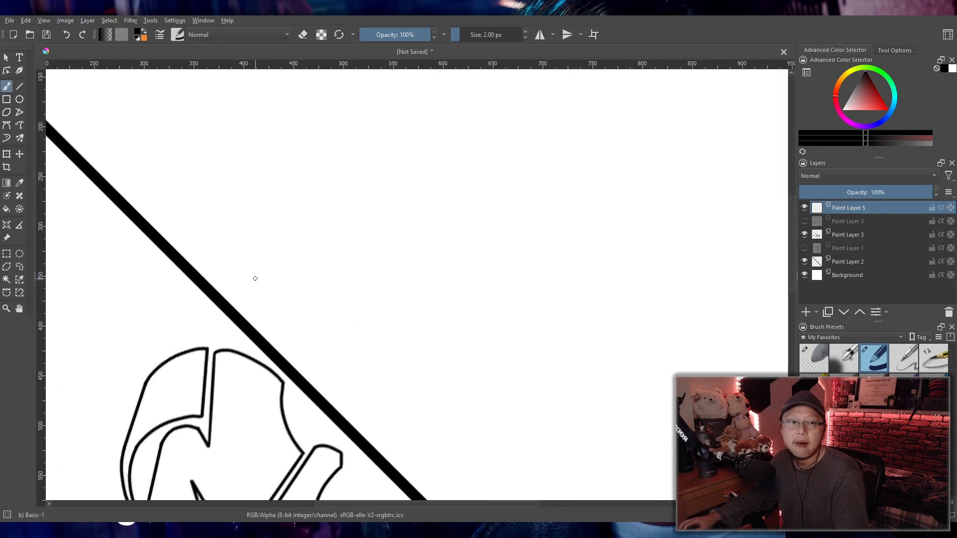
pyautogui.scroll(-4, 255, 278)
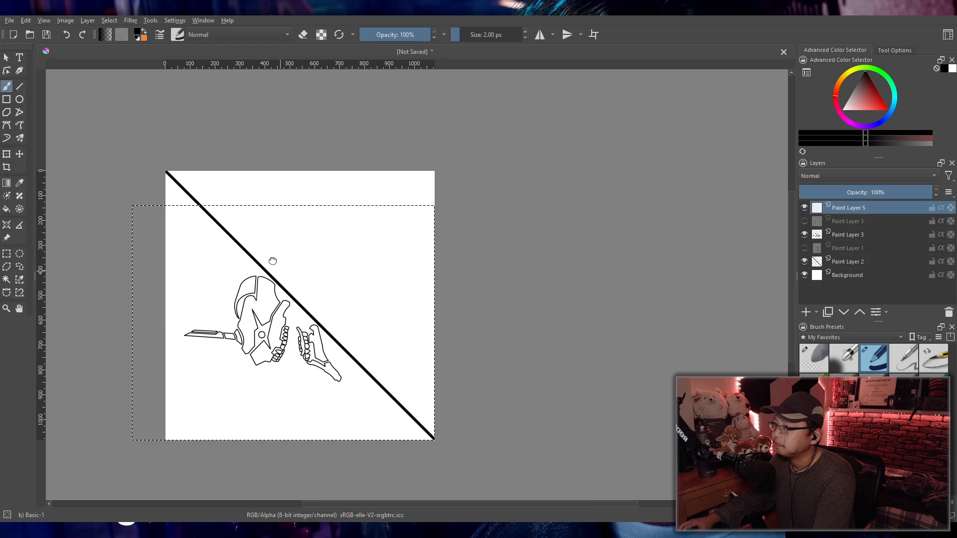
pyautogui.click(20, 88)
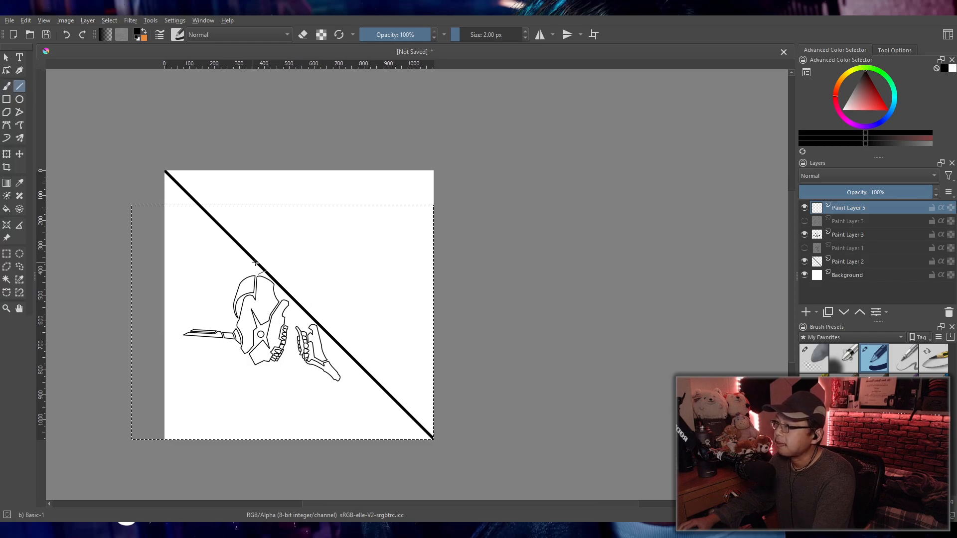
pyautogui.scroll(1, 350, 327)
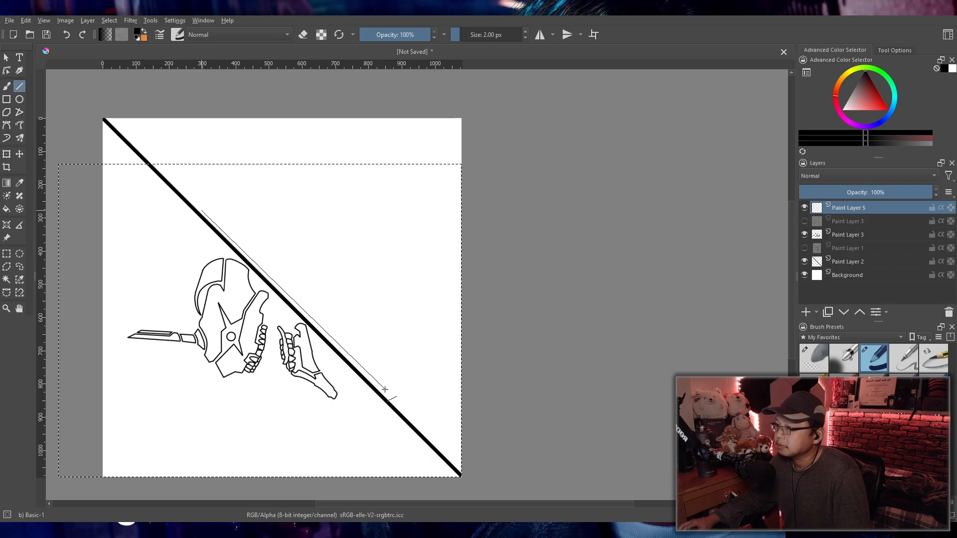
pyautogui.moveTo(366, 372); pyautogui.dragTo(363, 371)
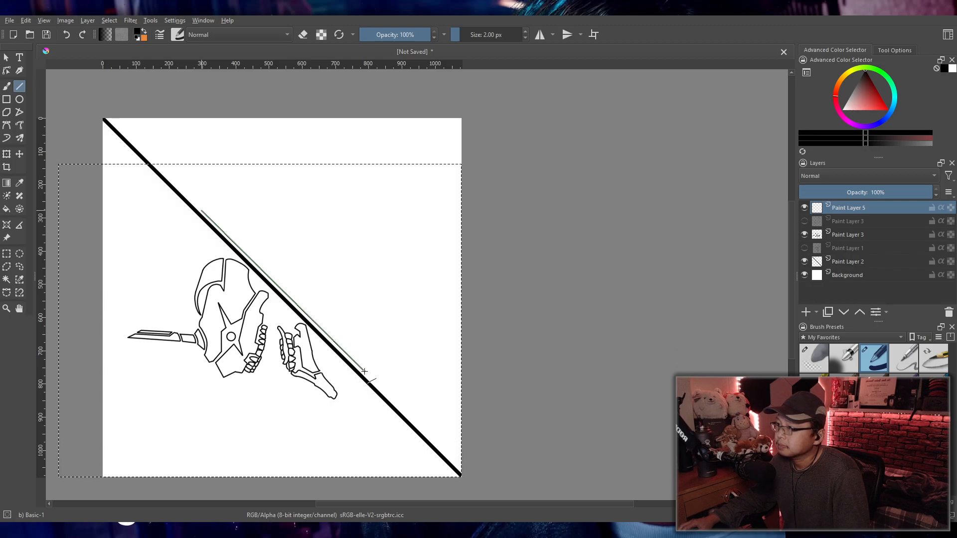
pyautogui.moveTo(369, 376); pyautogui.dragTo(369, 375)
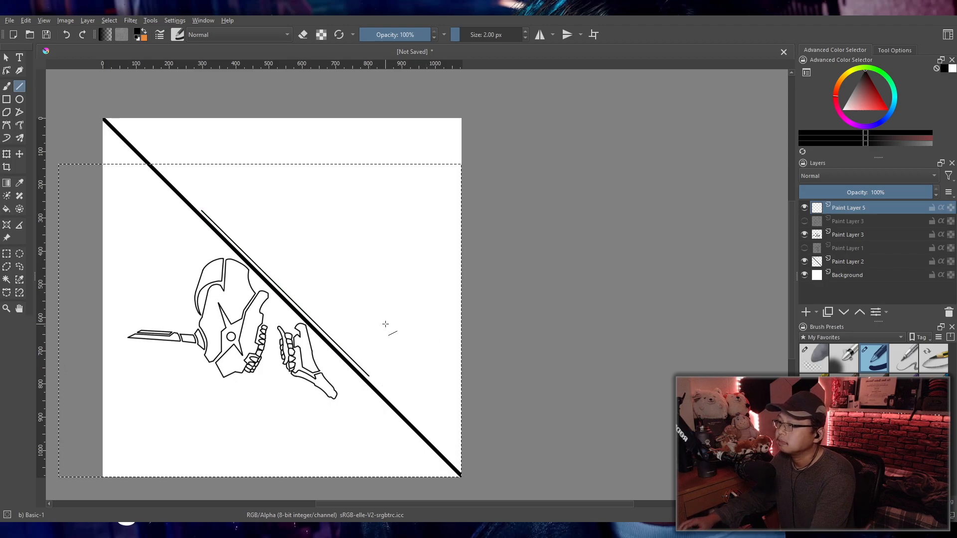
# - Try freehand strokes rising from the thin line's upper end and turning back down at their tip, and undo them
pyautogui.scroll(2, 228, 247)
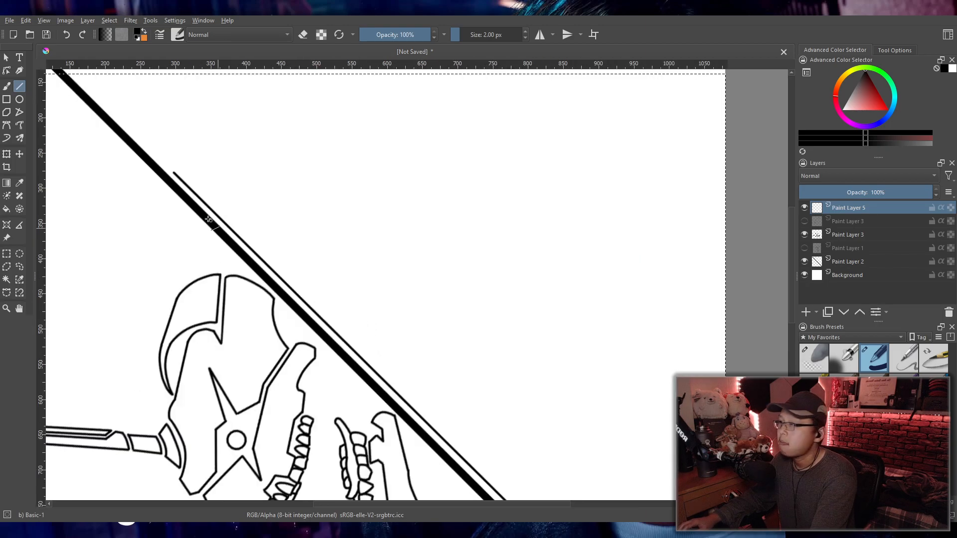
pyautogui.moveTo(231, 183); pyautogui.dragTo(252, 276)
pyautogui.scroll(1, 244, 273)
pyautogui.moveTo(320, 297)
pyautogui.mouseDown()
pyautogui.moveTo(237, 264)
pyautogui.moveTo(363, 264)
pyautogui.mouseUp()
pyautogui.scroll(1, 236, 263)
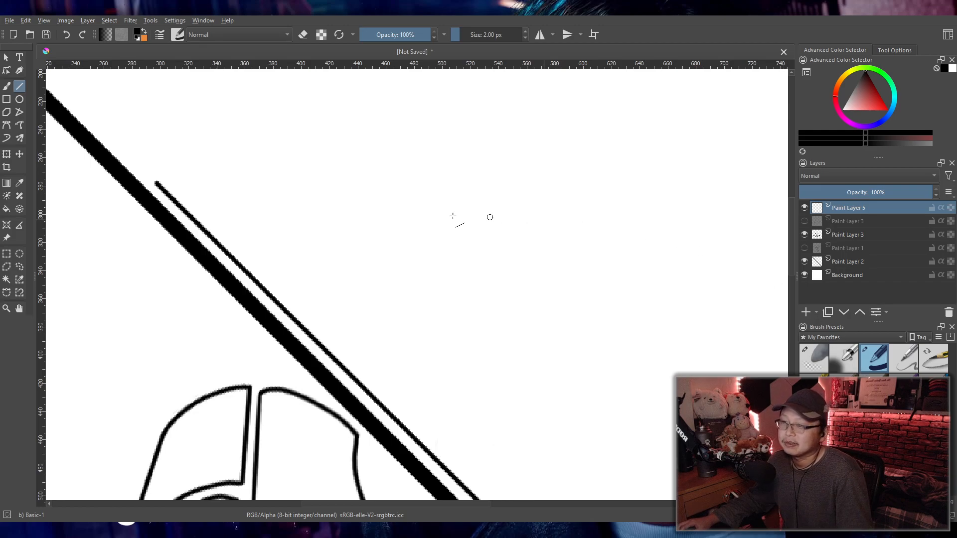
pyautogui.click(10, 86)
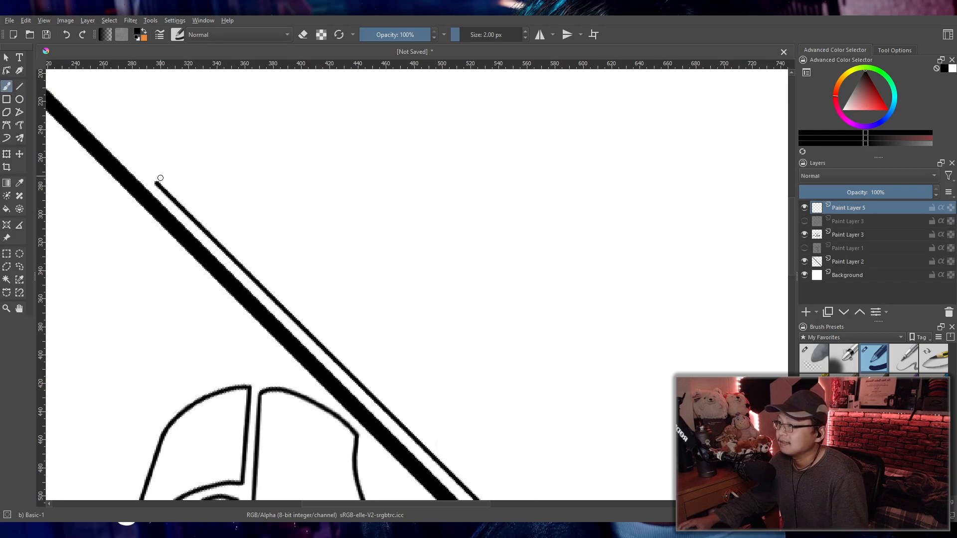
pyautogui.moveTo(157, 183); pyautogui.dragTo(167, 172)
pyautogui.hotkey('ctrl', 'z')
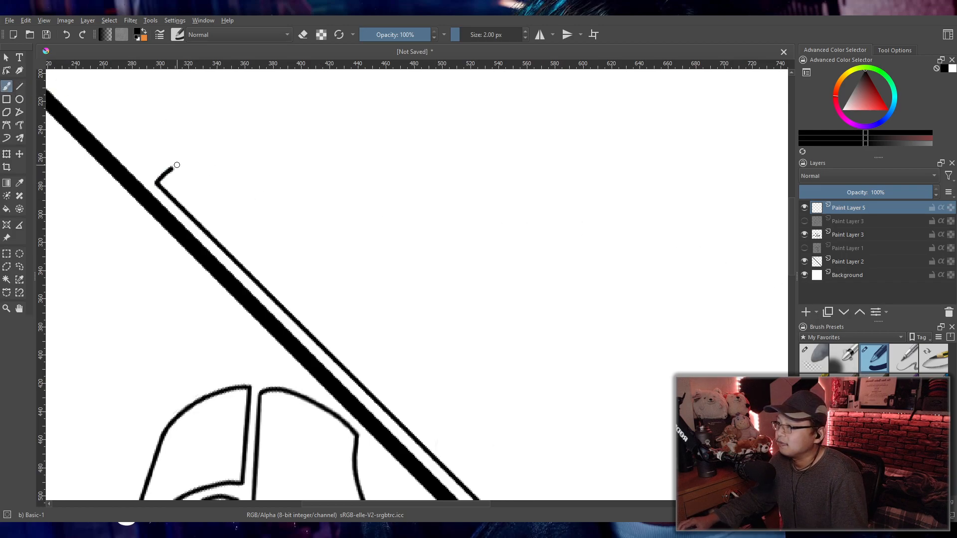
pyautogui.hotkey('ctrl', 'z')
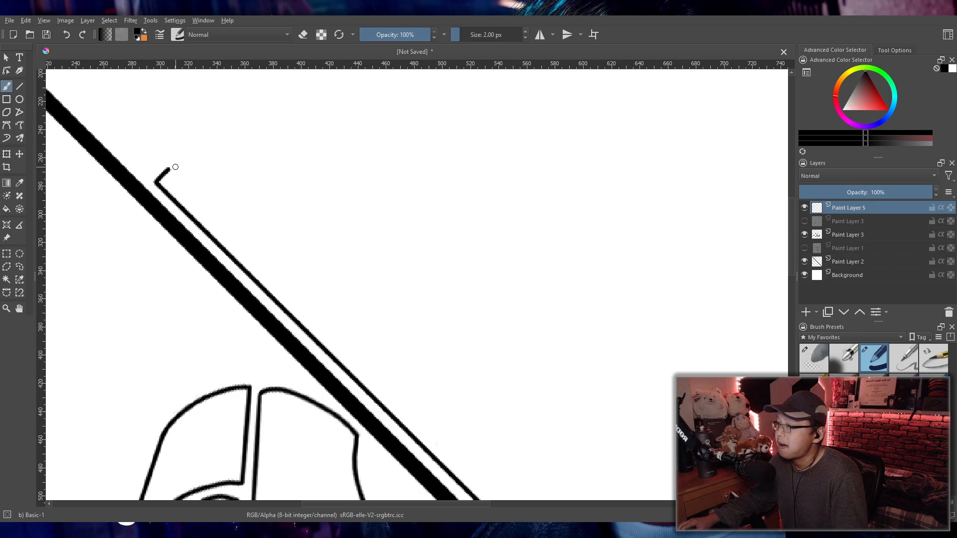
pyautogui.hotkey('ctrl', 'z')
pyautogui.hotkey('ctrl', 'z')
pyautogui.moveTo(157, 182); pyautogui.dragTo(190, 152)
pyautogui.hotkey('ctrl', 'z')
pyautogui.moveTo(157, 182)
pyautogui.mouseDown()
pyautogui.moveTo(186, 160)
pyautogui.moveTo(201, 194)
pyautogui.mouseUp()
pyautogui.hotkey('ctrl', 'z')
pyautogui.hotkey('ctrl', 'z')
pyautogui.moveTo(184, 158); pyautogui.dragTo(210, 200)
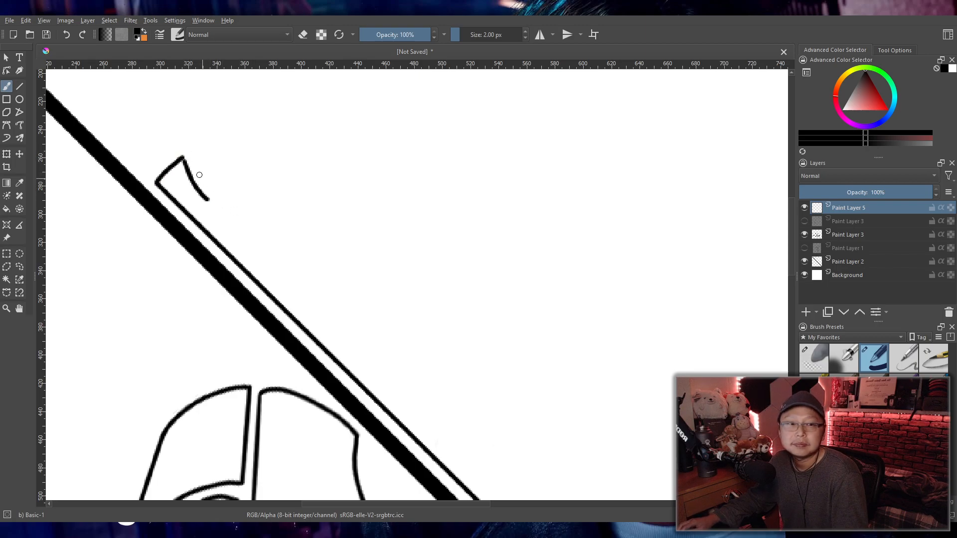
pyautogui.hotkey('ctrl', 'z')
pyautogui.moveTo(184, 158); pyautogui.dragTo(189, 181)
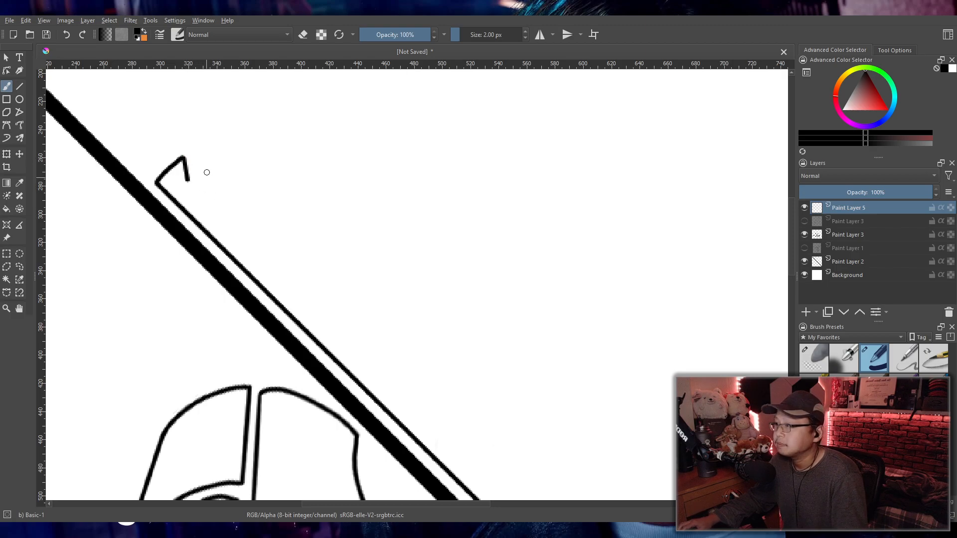
# - Try longer freehand strokes rising away from the thin line's upper end, and undo them
pyautogui.hotkey('ctrl', 'z')
pyautogui.moveTo(156, 183); pyautogui.dragTo(195, 149)
pyautogui.hotkey('ctrl', 'z')
pyautogui.moveTo(156, 183); pyautogui.dragTo(206, 142)
pyautogui.hotkey('ctrl', 'z')
pyautogui.moveTo(156, 182); pyautogui.dragTo(222, 132)
pyautogui.hotkey('ctrl', 'z')
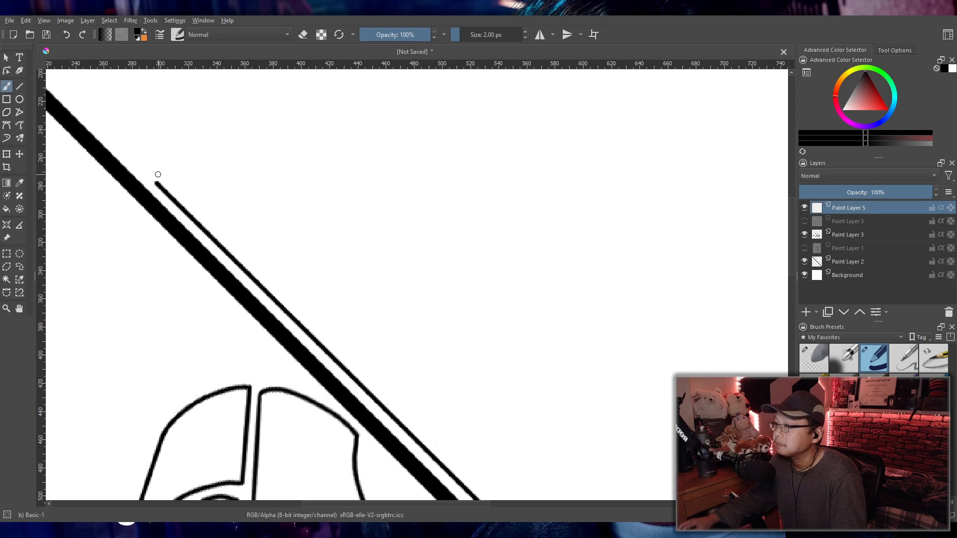
pyautogui.hotkey('ctrl', 'z')
pyautogui.moveTo(156, 183); pyautogui.dragTo(207, 138)
pyautogui.hotkey('ctrl', 'z')
pyautogui.moveTo(156, 182); pyautogui.dragTo(216, 130)
pyautogui.hotkey('ctrl', 'z')
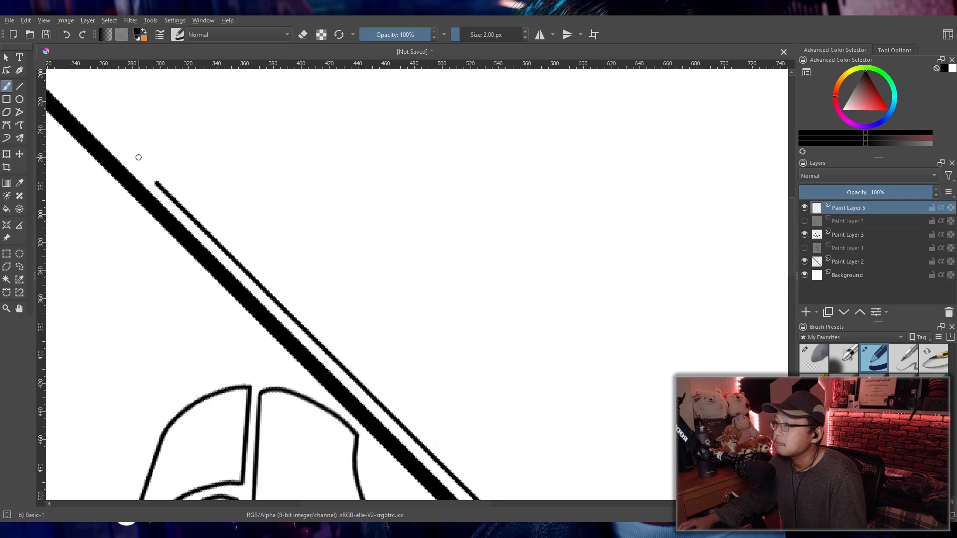
# - With the Line tool, draw a straight line about 57 px long from the thin line's upper end, perpendicular to the diagonal
pyautogui.click(19, 86)
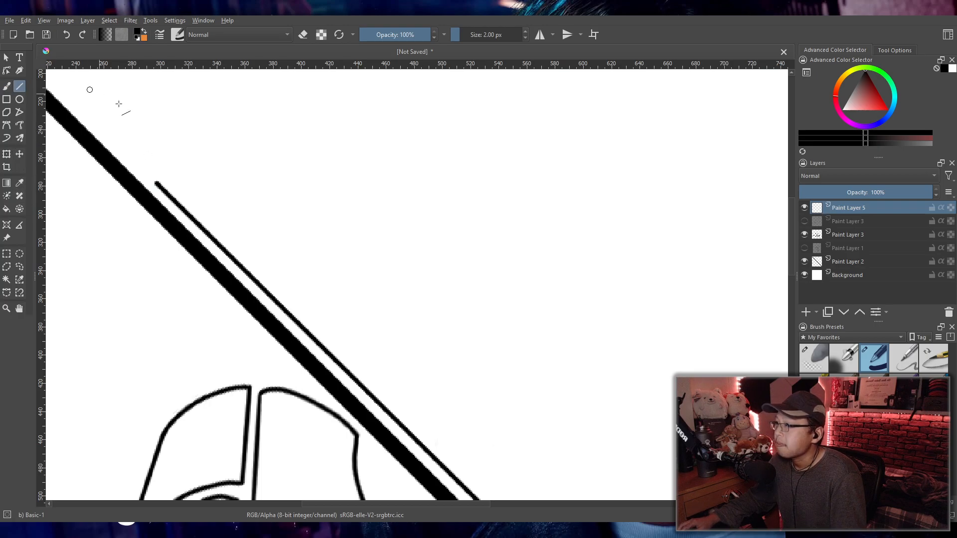
pyautogui.moveTo(158, 184)
pyautogui.mouseDown()
pyautogui.moveTo(220, 133)
pyautogui.moveTo(214, 127)
pyautogui.mouseUp()
pyautogui.scroll(-5, 358, 230)
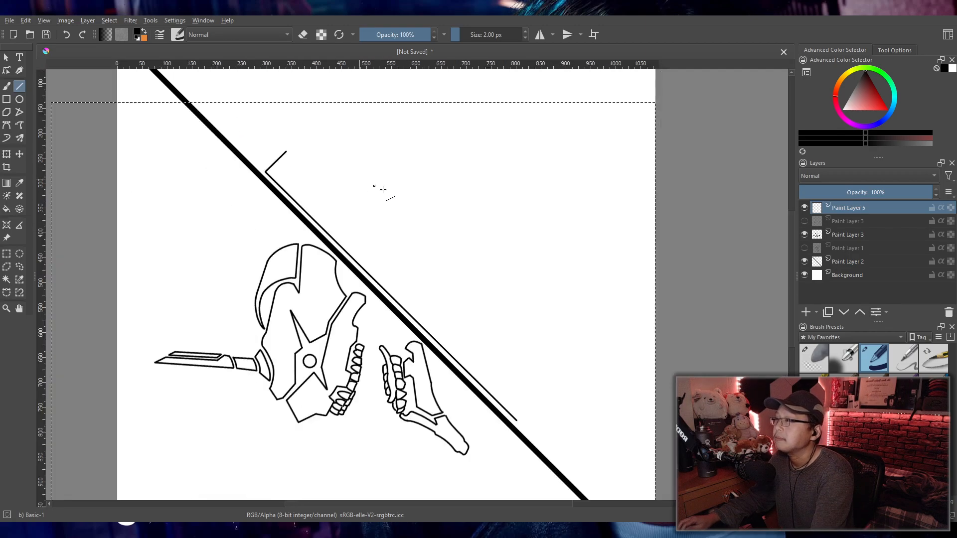
# - Try a straight, nearly vertical line down from the tip of the perpendicular line, and undo it
pyautogui.moveTo(358, 229); pyautogui.dragTo(350, 240)
pyautogui.scroll(6, 325, 244)
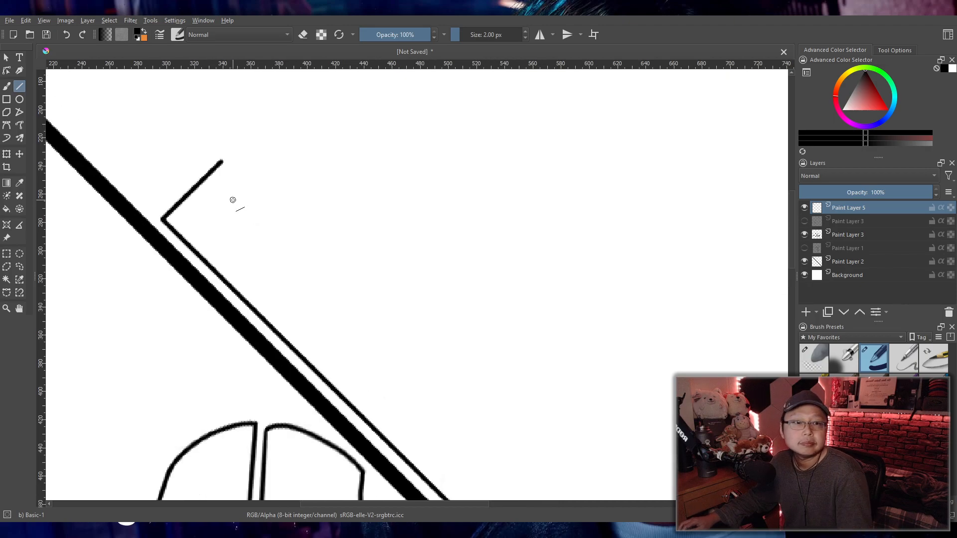
pyautogui.moveTo(220, 162); pyautogui.dragTo(226, 216)
pyautogui.hotkey('ctrl', 'z')
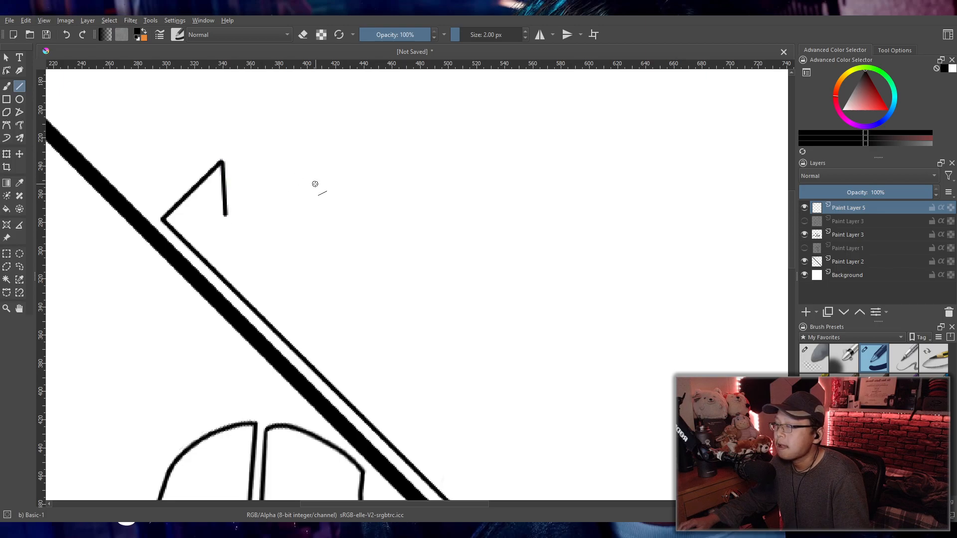
pyautogui.hotkey('ctrl', 'z')
# - With the Freehand Brush, draw a short, slightly curved stroke about 30 px long down from the perpendicular line's tip
pyautogui.click(6, 86)
pyautogui.hotkey('ctrl', 'z')
pyautogui.moveTo(221, 164); pyautogui.dragTo(218, 196)
pyautogui.hotkey('ctrl', 'z')
pyautogui.moveTo(221, 163)
pyautogui.mouseDown()
pyautogui.moveTo(223, 205)
pyautogui.moveTo(266, 267)
pyautogui.mouseUp()
pyautogui.hotkey('ctrl', 'z')
# - Try a long concave curve from the short stroke's end down alongside the diagonal to above the head, and undo it
pyautogui.moveTo(223, 205); pyautogui.dragTo(301, 300)
pyautogui.hotkey('ctrl', 'z')
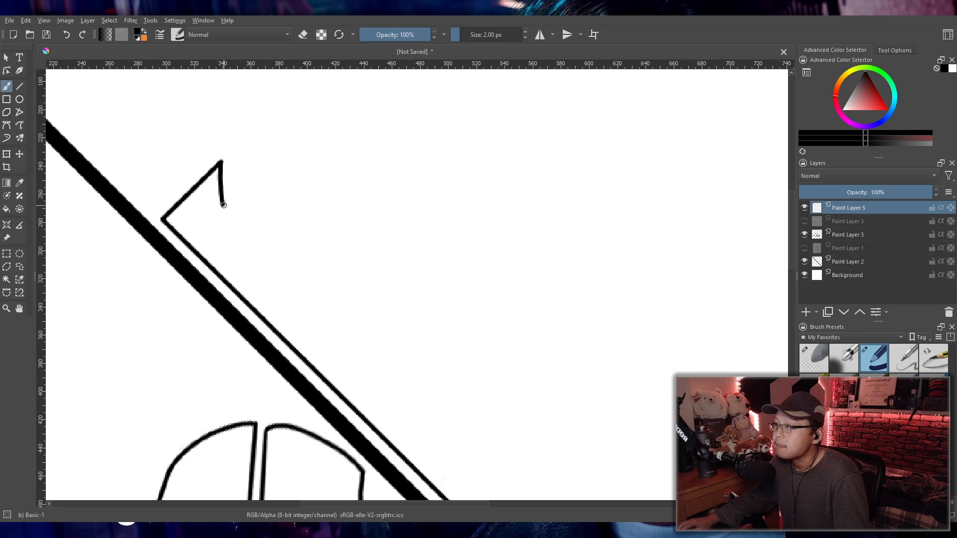
pyautogui.moveTo(224, 205); pyautogui.dragTo(340, 337)
pyautogui.hotkey('ctrl', 'z')
pyautogui.moveTo(223, 205); pyautogui.dragTo(393, 401)
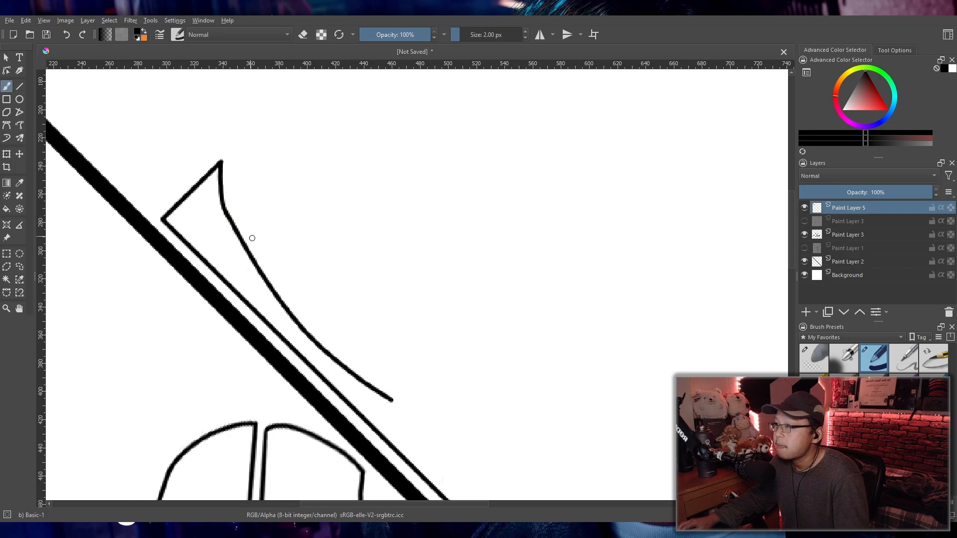
pyautogui.moveTo(316, 316); pyautogui.dragTo(114, 256)
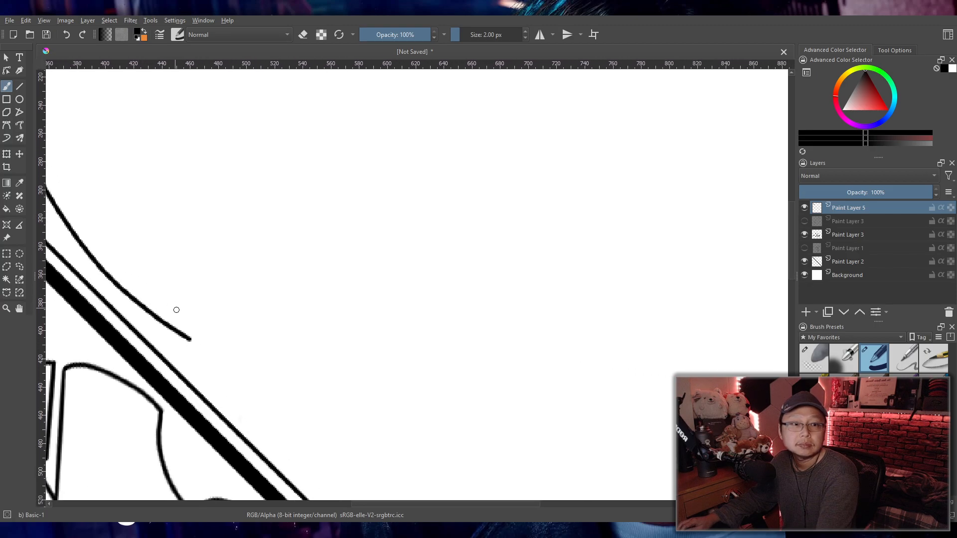
pyautogui.scroll(-1, 177, 307)
pyautogui.moveTo(186, 296); pyautogui.dragTo(186, 269)
pyautogui.scroll(-3, 244, 264)
pyautogui.scroll(2, 260, 268)
pyautogui.moveTo(259, 267)
pyautogui.mouseDown()
pyautogui.moveTo(260, 295)
pyautogui.moveTo(283, 318)
pyautogui.moveTo(232, 327)
pyautogui.mouseUp()
pyautogui.scroll(1, 252, 307)
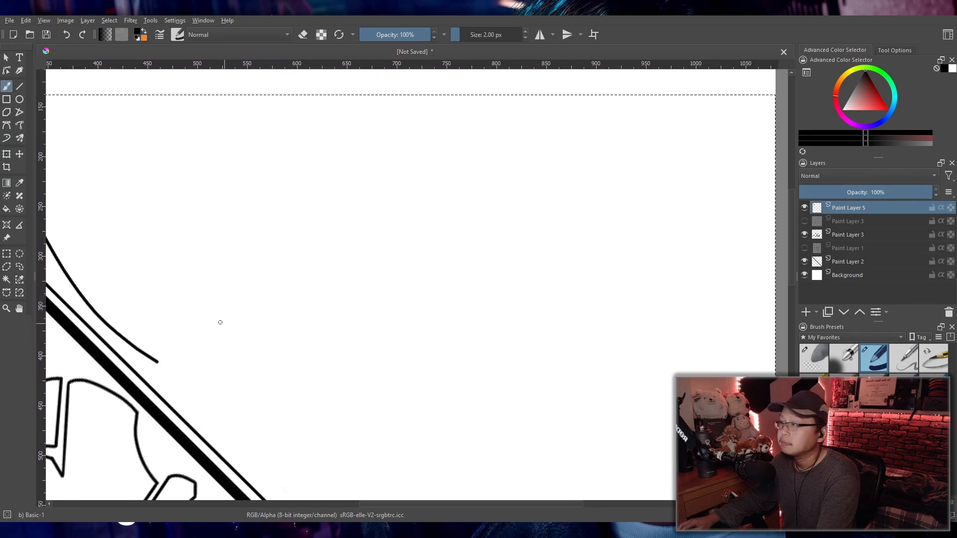
pyautogui.scroll(-4, 252, 297)
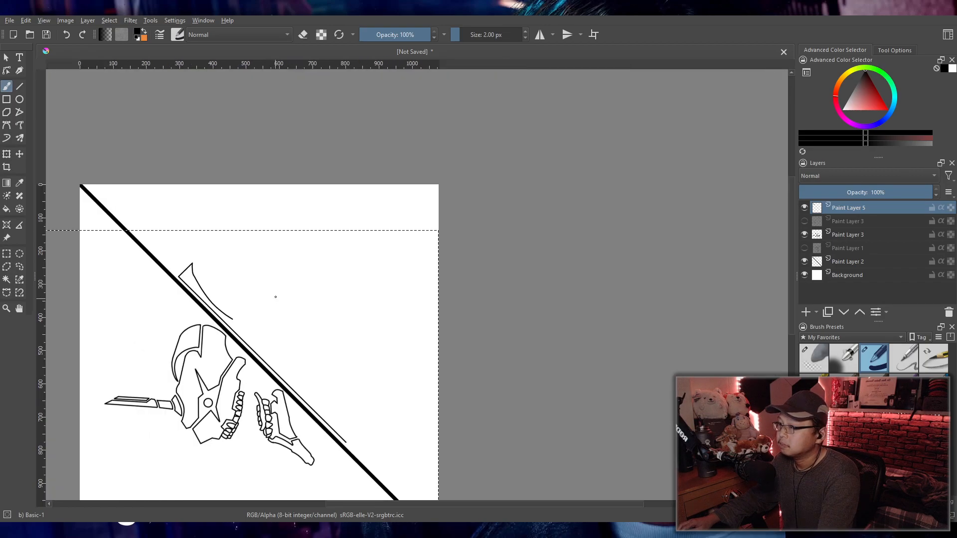
pyautogui.scroll(4, 274, 296)
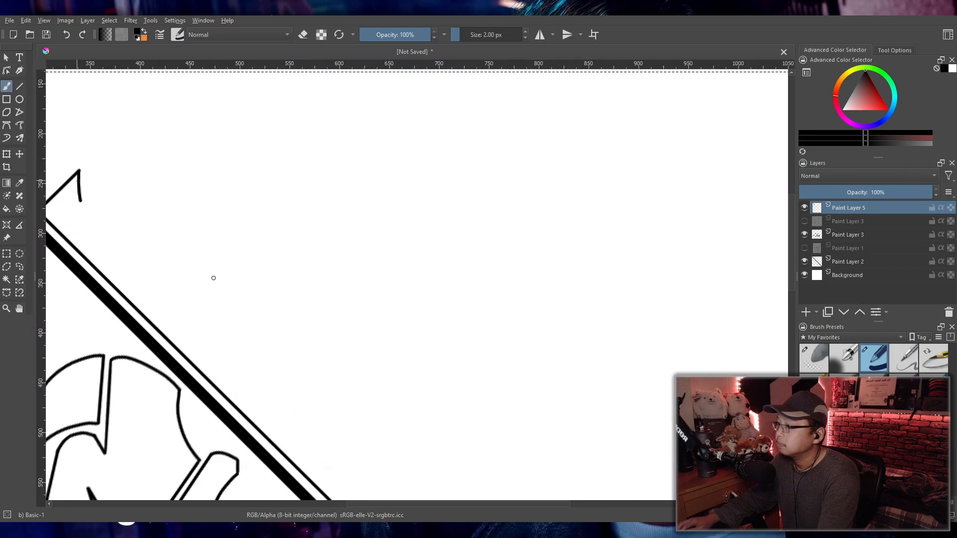
# - Draw a concave curve down from the short stroke's end and extend it into a wide U-shaped arc rising on the far side
pyautogui.scroll(3, 256, 273)
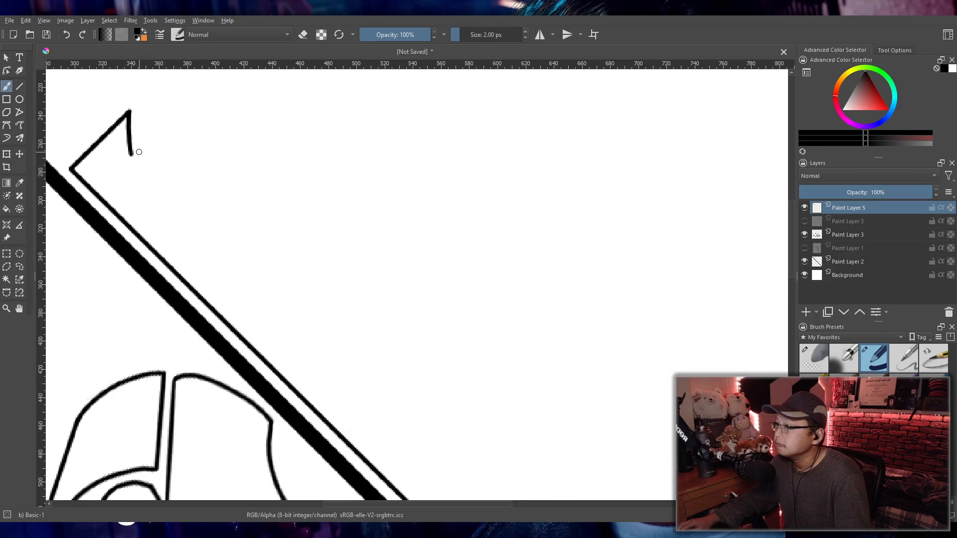
pyautogui.moveTo(130, 155); pyautogui.dragTo(146, 190)
pyautogui.hotkey('ctrl', 'z')
pyautogui.moveTo(132, 153); pyautogui.dragTo(214, 256)
pyautogui.hotkey('ctrl', 'z')
pyautogui.moveTo(130, 152); pyautogui.dragTo(228, 269)
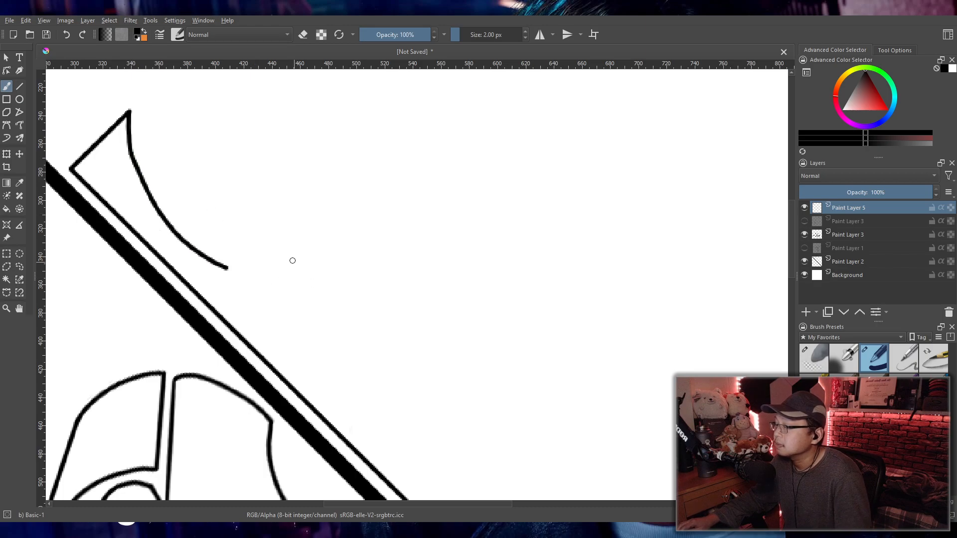
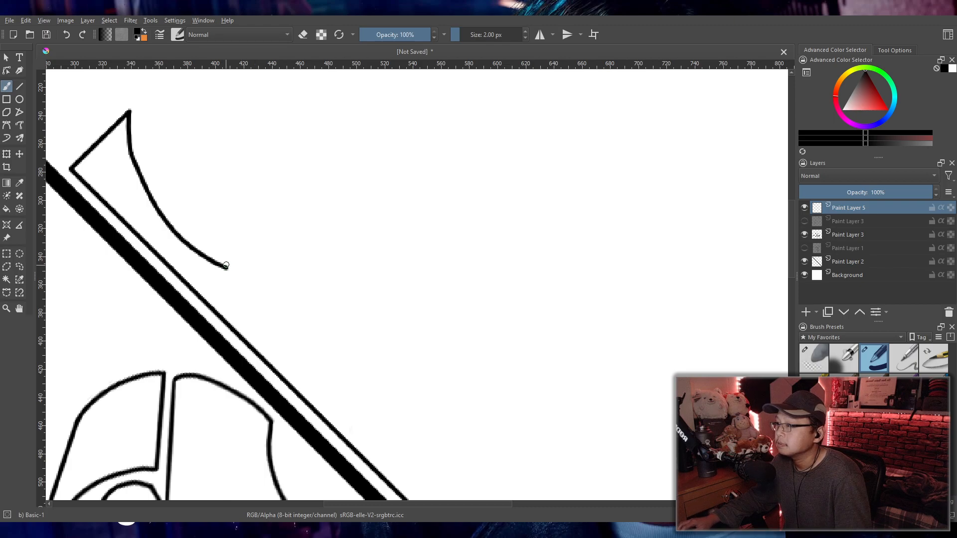
pyautogui.moveTo(227, 267); pyautogui.dragTo(390, 108)
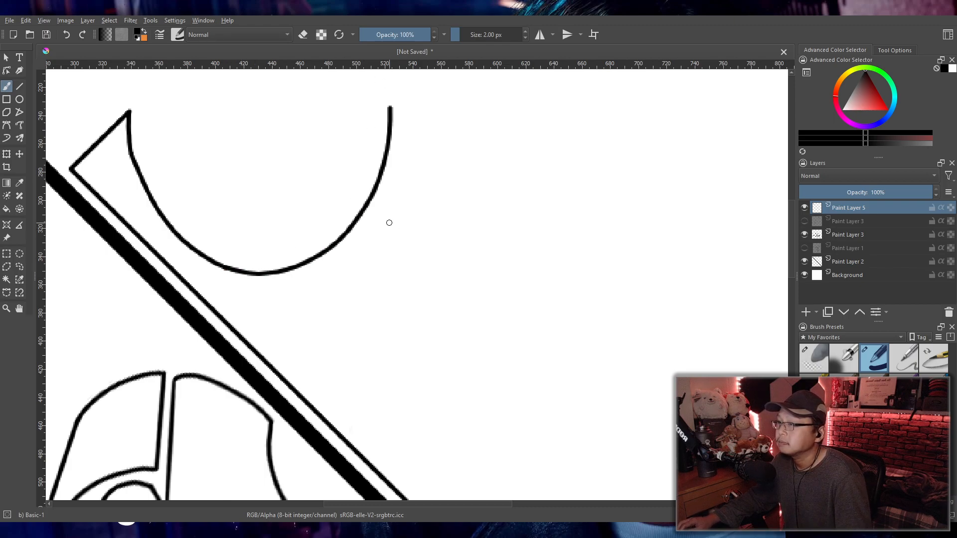
# - Try continuing the U-shaped arc with strokes leading outward from its far upper end, and undo them
pyautogui.moveTo(423, 224); pyautogui.dragTo(230, 342)
pyautogui.moveTo(291, 271); pyautogui.dragTo(271, 294)
pyautogui.scroll(-1, 240, 294)
pyautogui.scroll(1, 273, 294)
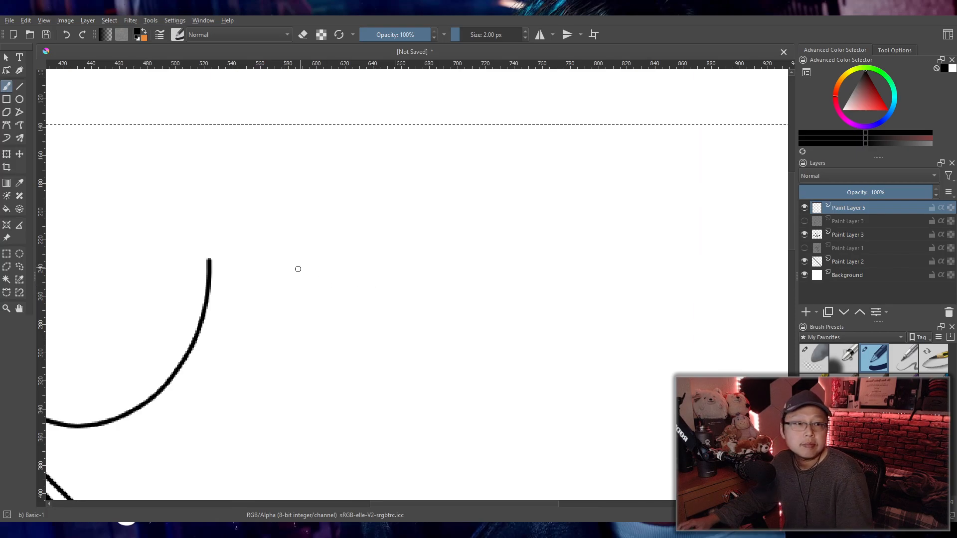
pyautogui.moveTo(208, 263); pyautogui.dragTo(269, 214)
pyautogui.hotkey('ctrl', 'z')
pyautogui.moveTo(209, 260); pyautogui.dragTo(351, 241)
pyautogui.moveTo(210, 257); pyautogui.dragTo(374, 208)
pyautogui.hotkey('ctrl', 'z')
pyautogui.moveTo(209, 258); pyautogui.dragTo(342, 196)
pyautogui.hotkey('ctrl', 'z')
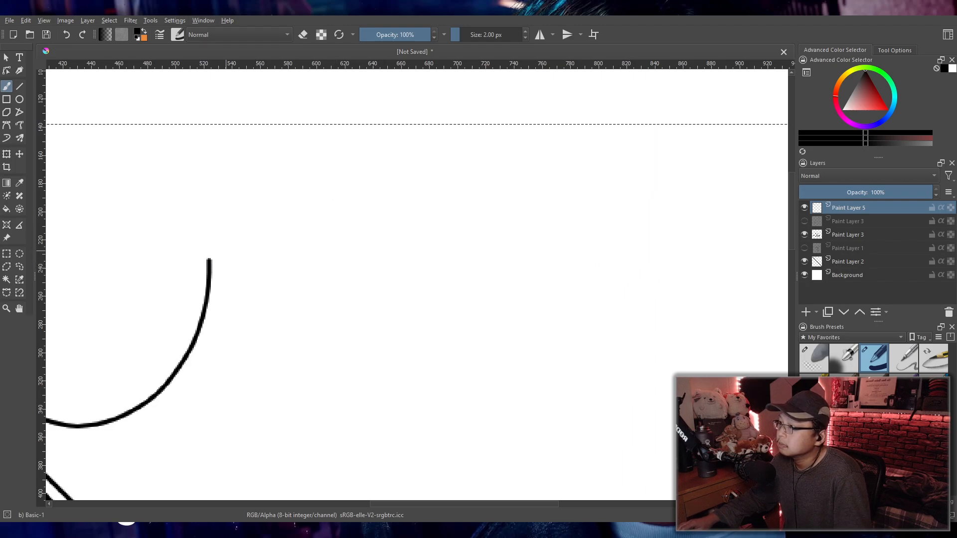
# - Try rounded, hump-like curves arching outward from the far end of the U-shaped arc, and undo them
pyautogui.moveTo(210, 262); pyautogui.dragTo(384, 221)
pyautogui.hotkey('ctrl', 'z')
pyautogui.moveTo(213, 247); pyautogui.dragTo(353, 219)
pyautogui.hotkey('ctrl', 'z')
pyautogui.moveTo(210, 258); pyautogui.dragTo(364, 242)
pyautogui.hotkey('ctrl', 'z')
pyautogui.moveTo(209, 260); pyautogui.dragTo(361, 230)
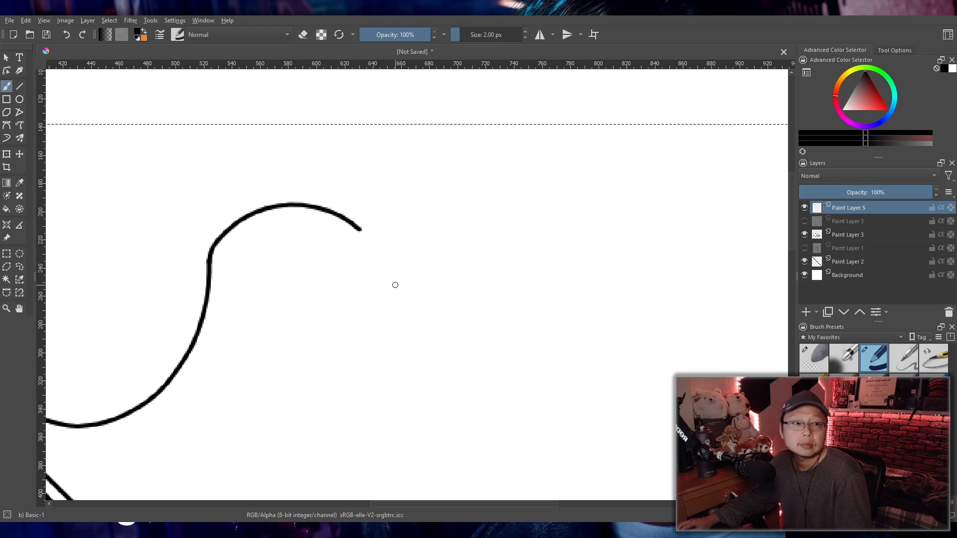
pyautogui.hotkey('ctrl', 'z')
pyautogui.moveTo(209, 259); pyautogui.dragTo(329, 192)
pyautogui.hotkey('ctrl', 'z')
pyautogui.moveTo(210, 251); pyautogui.dragTo(374, 209)
pyautogui.hotkey('ctrl', 'z')
pyautogui.moveTo(210, 258); pyautogui.dragTo(427, 245)
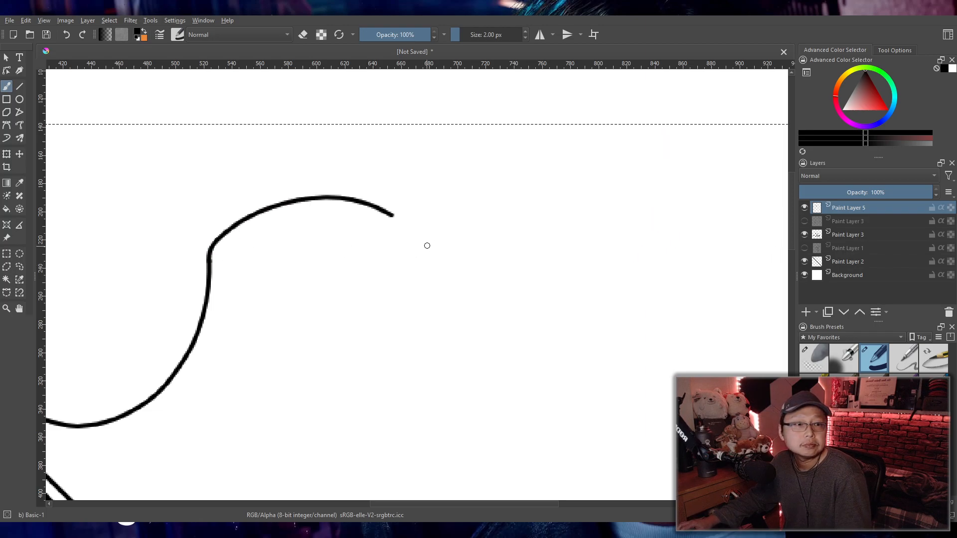
pyautogui.hotkey('ctrl', 'z')
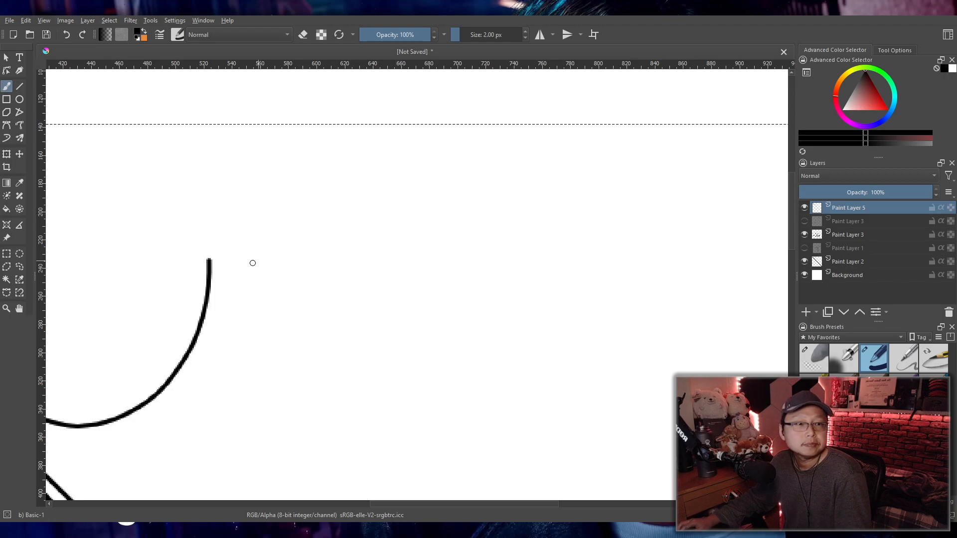
# - Try several more curves bending outward from the U-shaped arc's far end, and undo each one
pyautogui.moveTo(210, 261); pyautogui.dragTo(317, 201)
pyautogui.hotkey('ctrl', 'z')
pyautogui.moveTo(209, 259); pyautogui.dragTo(351, 199)
pyautogui.hotkey('ctrl', 'z')
pyautogui.moveTo(209, 260); pyautogui.dragTo(331, 203)
pyautogui.hotkey('ctrl', 'z')
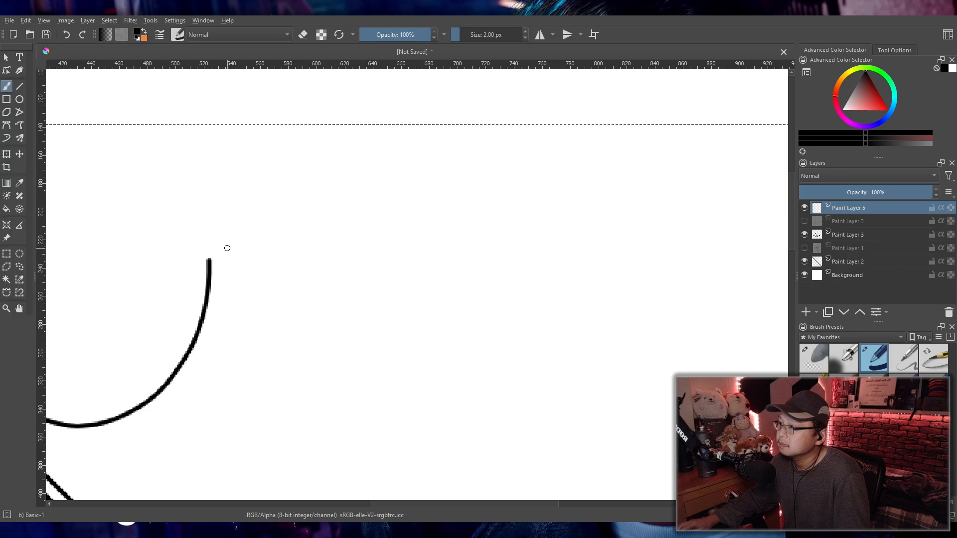
pyautogui.moveTo(210, 259); pyautogui.dragTo(360, 216)
pyautogui.hotkey('ctrl', 'z')
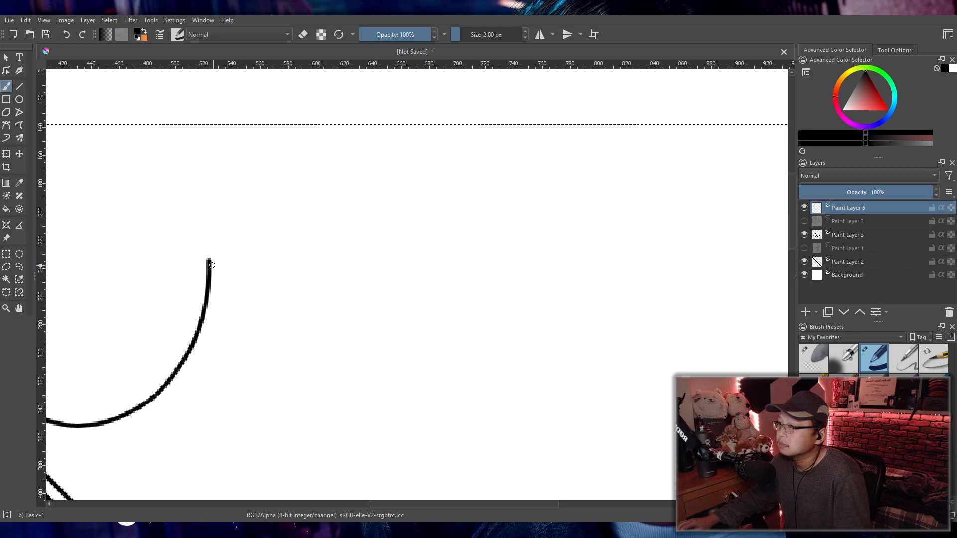
# - Draw a smooth curve from the U-shaped arc's far end that bends outward and levels off, spanning about 105 px horizontally
pyautogui.moveTo(209, 260); pyautogui.dragTo(376, 192)
pyautogui.hotkey('ctrl', 'z')
pyautogui.moveTo(210, 259)
pyautogui.mouseDown()
pyautogui.moveTo(343, 201)
pyautogui.moveTo(359, 218)
pyautogui.mouseUp()
pyautogui.hotkey('ctrl', 'z')
pyautogui.moveTo(210, 259); pyautogui.dragTo(370, 217)
pyautogui.hotkey('ctrl', 'z')
pyautogui.moveTo(209, 259); pyautogui.dragTo(359, 211)
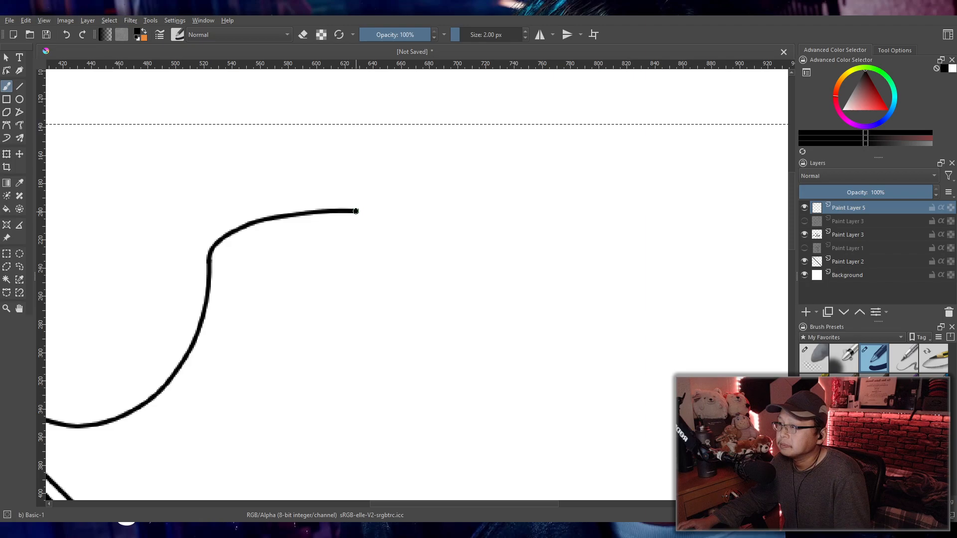
# - Draw two small rounded bumps, each about 25 px wide, continuing from the end of the levelled curve, redoing unsatisfactory strokes
pyautogui.scroll(-5, 397, 198)
pyautogui.scroll(4, 404, 204)
pyautogui.scroll(-1, 348, 239)
pyautogui.scroll(1, 348, 239)
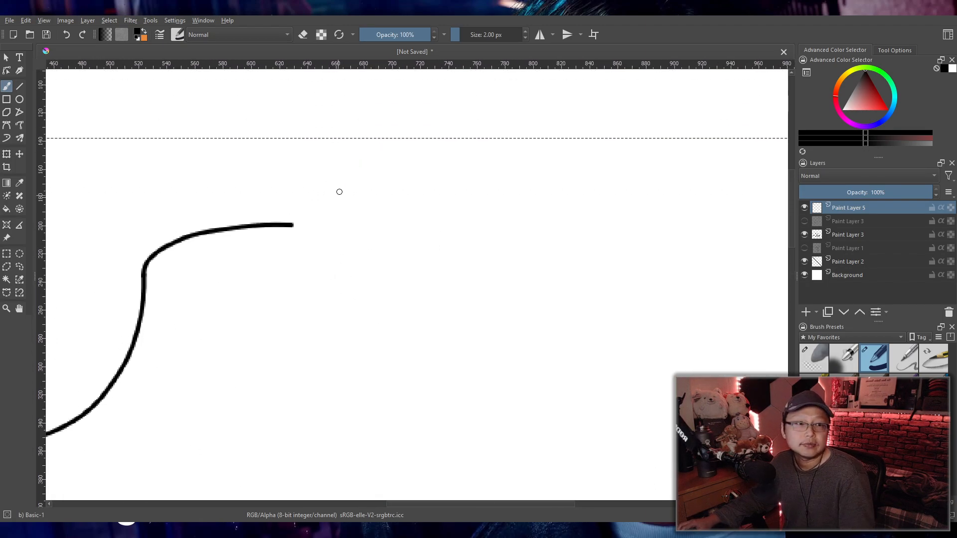
pyautogui.moveTo(293, 224)
pyautogui.mouseDown()
pyautogui.moveTo(324, 208)
pyautogui.moveTo(292, 226)
pyautogui.moveTo(320, 210)
pyautogui.moveTo(345, 222)
pyautogui.moveTo(320, 211)
pyautogui.moveTo(332, 215)
pyautogui.moveTo(298, 224)
pyautogui.moveTo(369, 225)
pyautogui.moveTo(357, 212)
pyautogui.moveTo(367, 225)
pyautogui.moveTo(335, 221)
pyautogui.moveTo(370, 223)
pyautogui.moveTo(355, 212)
pyautogui.moveTo(372, 225)
pyautogui.mouseUp()
pyautogui.hotkey('ctrl', 'z')
pyautogui.hotkey('ctrl', 'z')
pyautogui.hotkey('ctrl', 'z')
pyautogui.hotkey('ctrl', 'z')
pyautogui.hotkey('ctrl', 'z')
pyautogui.hotkey('ctrl', 'z')
pyautogui.hotkey('ctrl', 'z')
pyautogui.hotkey('ctrl', 'z')
pyautogui.hotkey('ctrl', 'z')
pyautogui.hotkey('ctrl', 'z')
pyautogui.hotkey('ctrl', 'z')
pyautogui.hotkey('ctrl', 'z')
pyautogui.hotkey('ctrl', 'z')
pyautogui.hotkey('ctrl', 'z')
pyautogui.hotkey('ctrl', 'z')
pyautogui.hotkey('ctrl', 'z')
pyautogui.hotkey('ctrl', 'z')
pyautogui.hotkey('ctrl', 'z')
pyautogui.hotkey('ctrl', 'z')
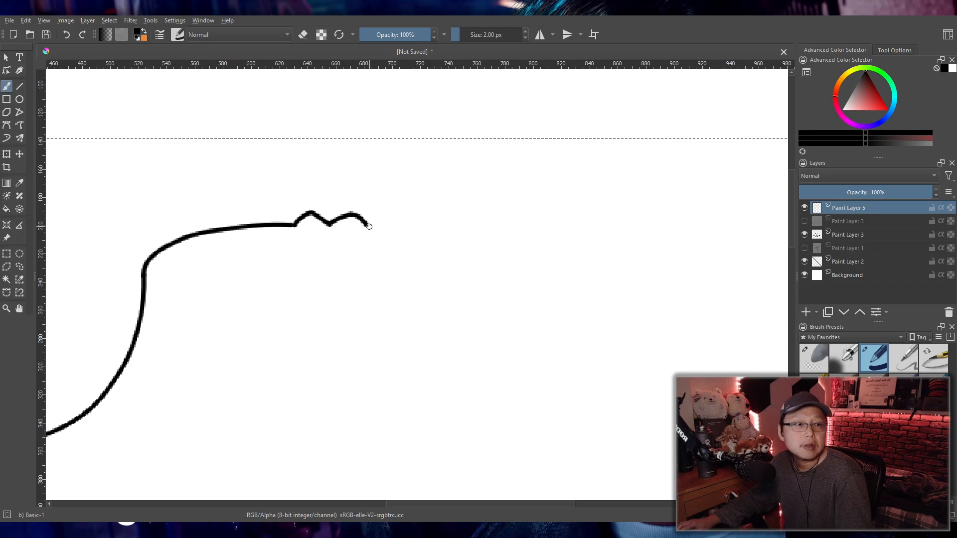
# - Continue the bumpy edge from the second bump with shallow waves spanning about 70 px, redrawing unsatisfactory strokes
pyautogui.hotkey('ctrl', 'z')
pyautogui.moveTo(351, 214); pyautogui.dragTo(397, 218)
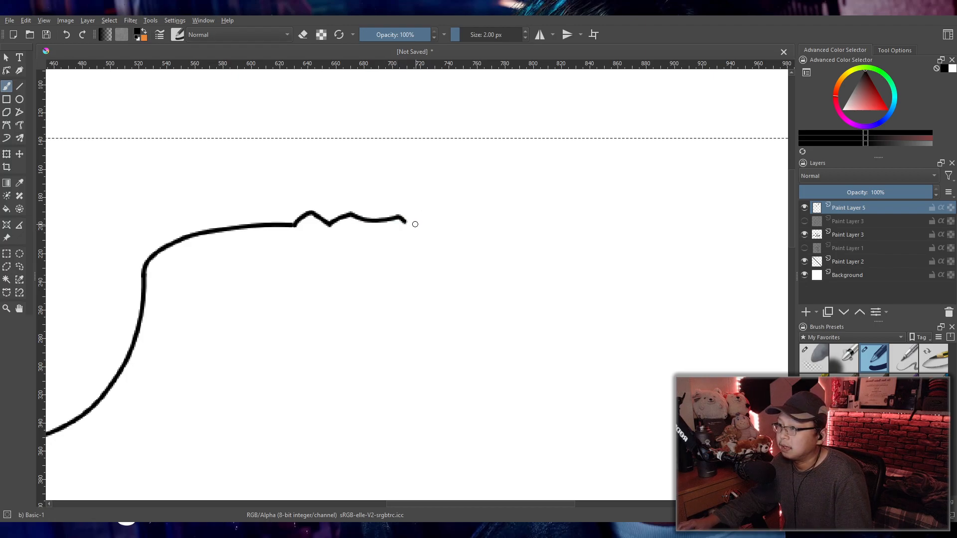
pyautogui.hotkey('ctrl', 'z')
pyautogui.hotkey('ctrl', 'z')
pyautogui.moveTo(352, 214); pyautogui.dragTo(448, 223)
pyautogui.hotkey('ctrl', 'z')
pyautogui.hotkey('ctrl', 'z')
pyautogui.hotkey('ctrl', 'z')
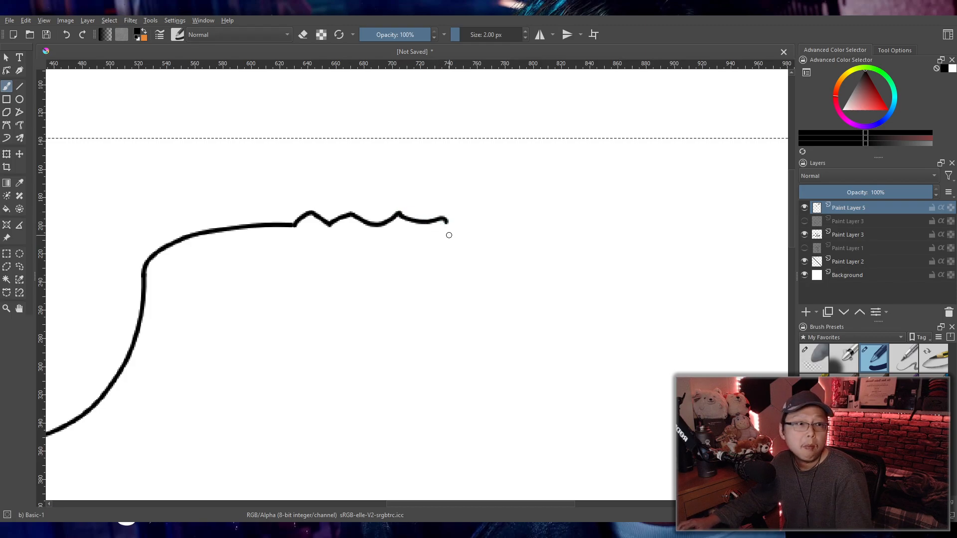
# - Redraw the edge past the third peak as a gently descending wave about 65 px wide, ending in a small inward hook
pyautogui.hotkey('ctrl', 'z')
pyautogui.moveTo(400, 215); pyautogui.dragTo(454, 224)
pyautogui.hotkey('ctrl', 'z')
pyautogui.hotkey('ctrl', 'z')
pyautogui.moveTo(398, 214)
pyautogui.mouseDown()
pyautogui.moveTo(471, 241)
pyautogui.moveTo(451, 226)
pyautogui.moveTo(495, 246)
pyautogui.mouseUp()
pyautogui.hotkey('ctrl', 'z')
pyautogui.hotkey('ctrl', 'z')
pyautogui.hotkey('ctrl', 'z')
pyautogui.hotkey('ctrl', 'z')
pyautogui.hotkey('ctrl', 'z')
pyautogui.hotkey('ctrl', 'z')
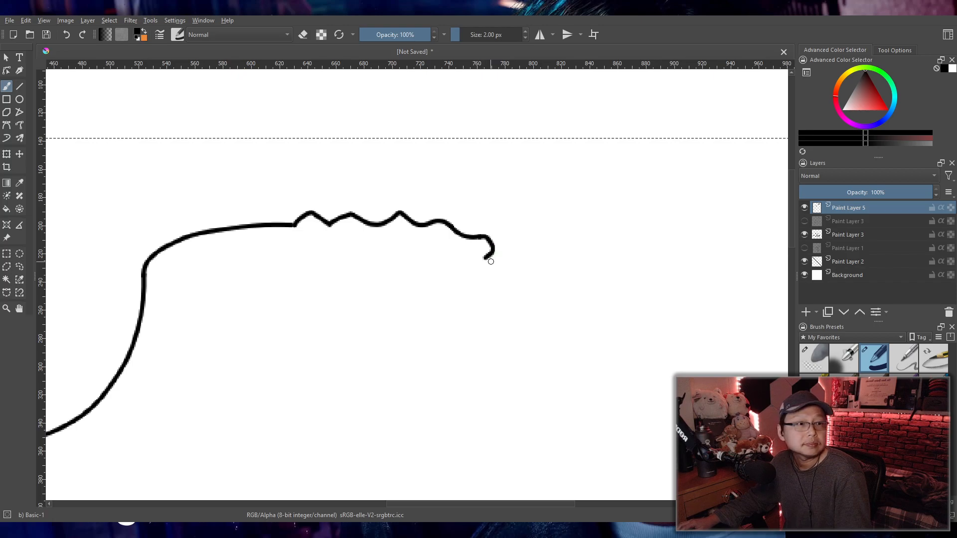
# - Try several curved strokes bending downward from the small hook, and undo them
pyautogui.hotkey('ctrl', 'z')
pyautogui.moveTo(486, 259); pyautogui.dragTo(498, 292)
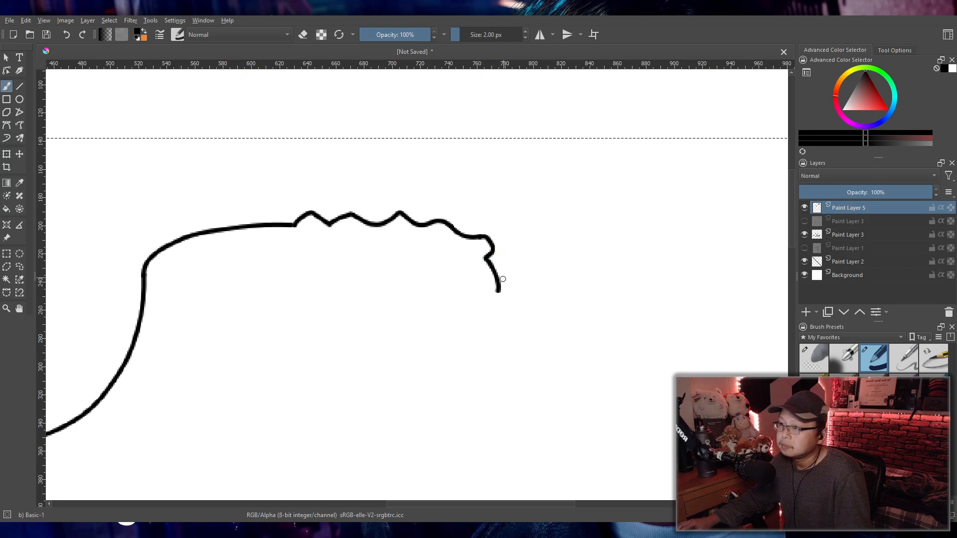
pyautogui.hotkey('ctrl', 'z')
pyautogui.hotkey('ctrl', 'z')
pyautogui.moveTo(486, 258)
pyautogui.mouseDown()
pyautogui.moveTo(494, 302)
pyautogui.moveTo(466, 315)
pyautogui.mouseUp()
pyautogui.hotkey('ctrl', 'z')
pyautogui.moveTo(486, 258); pyautogui.dragTo(484, 306)
pyautogui.hotkey('ctrl', 'z')
pyautogui.moveTo(486, 258); pyautogui.dragTo(486, 310)
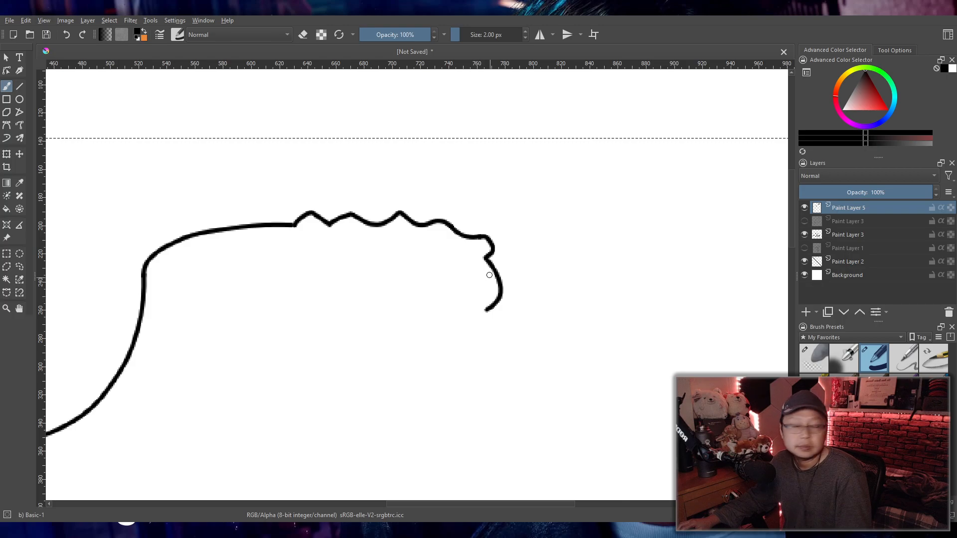
pyautogui.hotkey('ctrl', 'z')
# - Draw an outward-bulging arc about 40 px tall down from the small hook, curving inward at its lower end
pyautogui.moveTo(486, 259); pyautogui.dragTo(495, 292)
pyautogui.hotkey('ctrl', 'z')
pyautogui.hotkey('ctrl', 'z')
pyautogui.moveTo(486, 258)
pyautogui.mouseDown()
pyautogui.moveTo(487, 308)
pyautogui.moveTo(468, 316)
pyautogui.moveTo(464, 343)
pyautogui.mouseUp()
pyautogui.hotkey('ctrl', 'z')
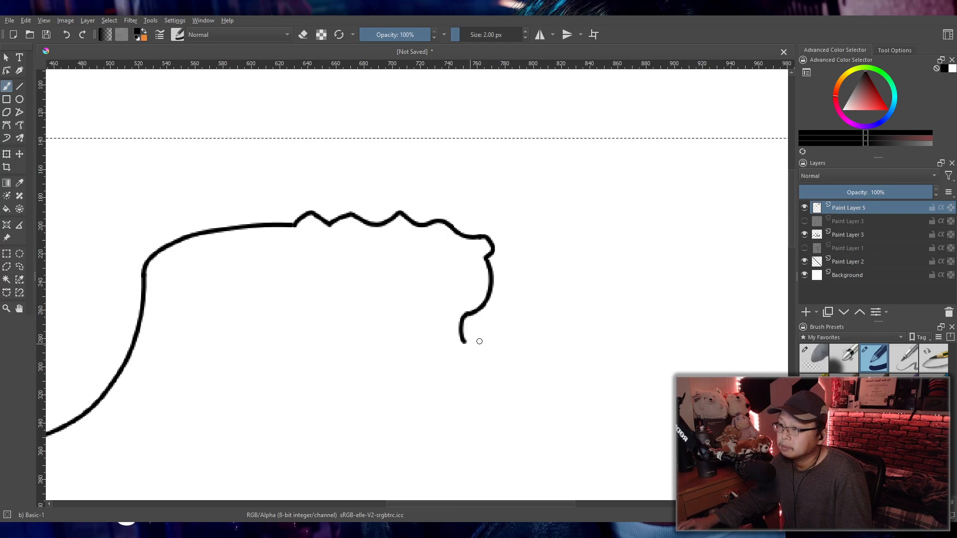
# - Try several short C-shaped curves turning back outward from the arc's lower end, and undo each one
pyautogui.hotkey('ctrl', 'z')
pyautogui.moveTo(470, 314)
pyautogui.mouseDown()
pyautogui.moveTo(457, 342)
pyautogui.moveTo(474, 349)
pyautogui.mouseUp()
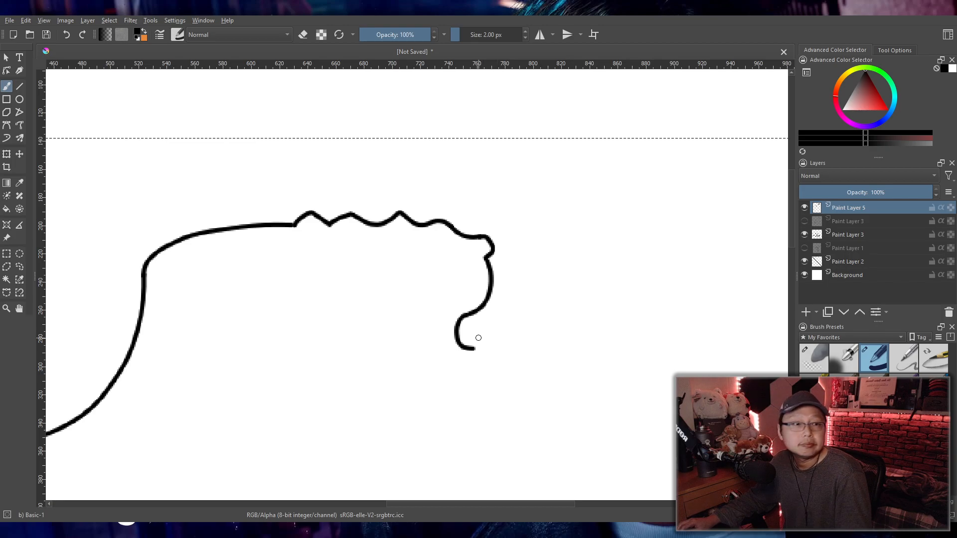
pyautogui.hotkey('ctrl', 'z')
pyautogui.moveTo(470, 314); pyautogui.dragTo(454, 347)
pyautogui.hotkey('ctrl', 'z')
pyautogui.moveTo(468, 314)
pyautogui.mouseDown()
pyautogui.moveTo(455, 325)
pyautogui.moveTo(489, 351)
pyautogui.mouseUp()
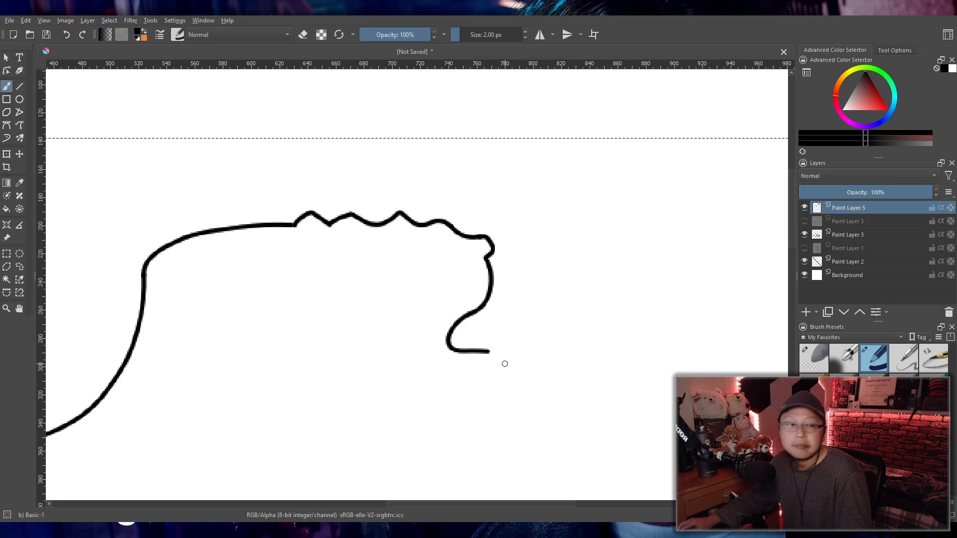
pyautogui.hotkey('ctrl', 'z')
# - Draw a rounded inward bend below the arc and extend it outward as a gently descending line about 80 px long
pyautogui.moveTo(470, 316)
pyautogui.mouseDown()
pyautogui.moveTo(521, 380)
pyautogui.moveTo(452, 353)
pyautogui.moveTo(377, 282)
pyautogui.moveTo(385, 278)
pyautogui.moveTo(348, 273)
pyautogui.moveTo(407, 284)
pyautogui.mouseUp()
pyautogui.hotkey('ctrl', 'z')
pyautogui.hotkey('ctrl', 'z')
pyautogui.hotkey('ctrl', 'z')
pyautogui.hotkey('ctrl', 'z')
pyautogui.hotkey('ctrl', 'z')
pyautogui.hotkey('ctrl', 'z')
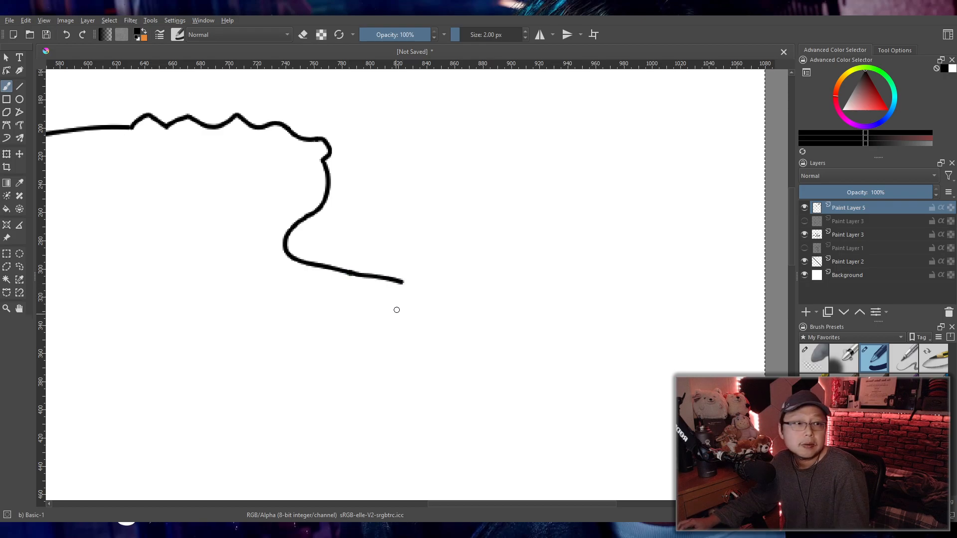
# - Draw a small notch and a rounded step about 40 px wide from the sloping line's end, redoing unsatisfactory strokes
pyautogui.moveTo(404, 284); pyautogui.dragTo(413, 292)
pyautogui.hotkey('ctrl', 'z')
pyautogui.hotkey('ctrl', 'z')
pyautogui.hotkey('ctrl', 'z')
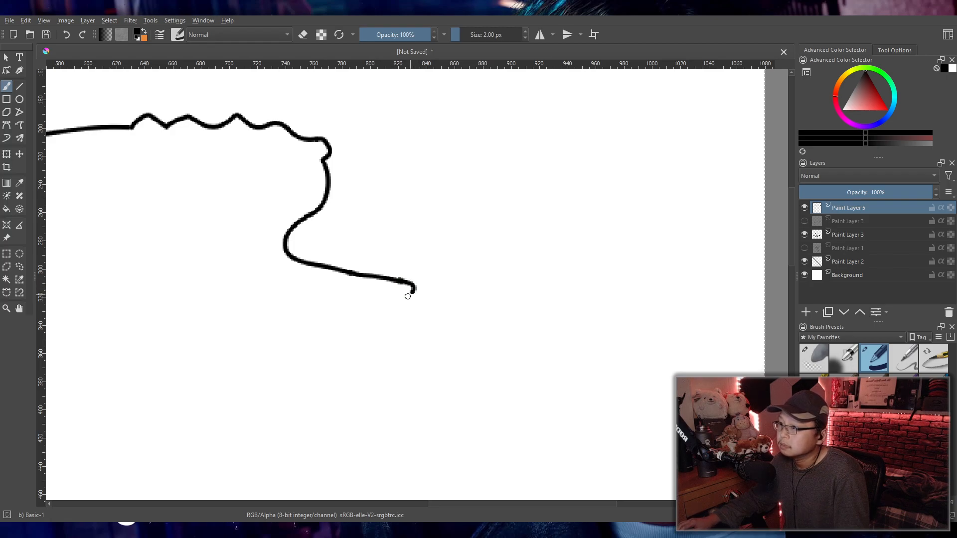
pyautogui.hotkey('ctrl', 'z')
pyautogui.moveTo(402, 279); pyautogui.dragTo(433, 306)
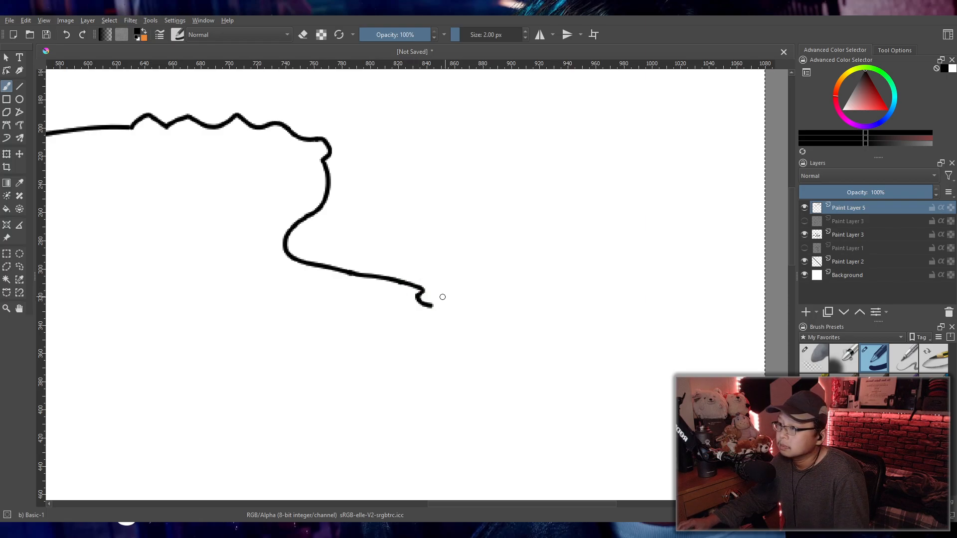
pyautogui.hotkey('ctrl', 'z')
pyautogui.hotkey('ctrl', 'z')
pyautogui.moveTo(401, 283); pyautogui.dragTo(450, 321)
pyautogui.hotkey('ctrl', 'z')
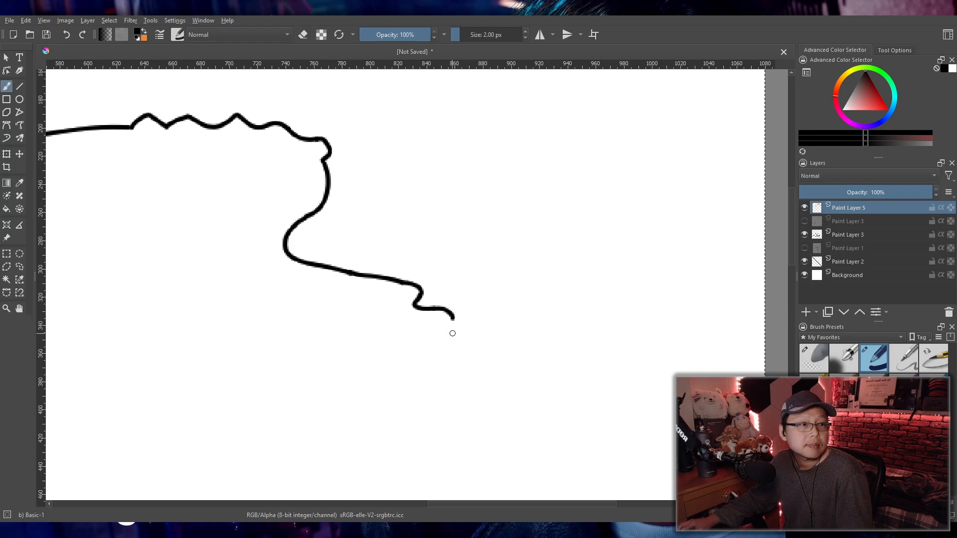
# - Extend the outline diagonally downward with two more rounded steps spanning about 60 px horizontally
pyautogui.hotkey('ctrl', 'z')
pyautogui.moveTo(454, 319)
pyautogui.mouseDown()
pyautogui.moveTo(471, 333)
pyautogui.moveTo(490, 331)
pyautogui.moveTo(500, 345)
pyautogui.moveTo(491, 350)
pyautogui.moveTo(502, 347)
pyautogui.moveTo(515, 363)
pyautogui.mouseUp()
pyautogui.hotkey('ctrl', 'z')
pyautogui.hotkey('ctrl', 'z')
pyautogui.hotkey('ctrl', 'z')
pyautogui.hotkey('ctrl', 'z')
pyautogui.hotkey('ctrl', 'z')
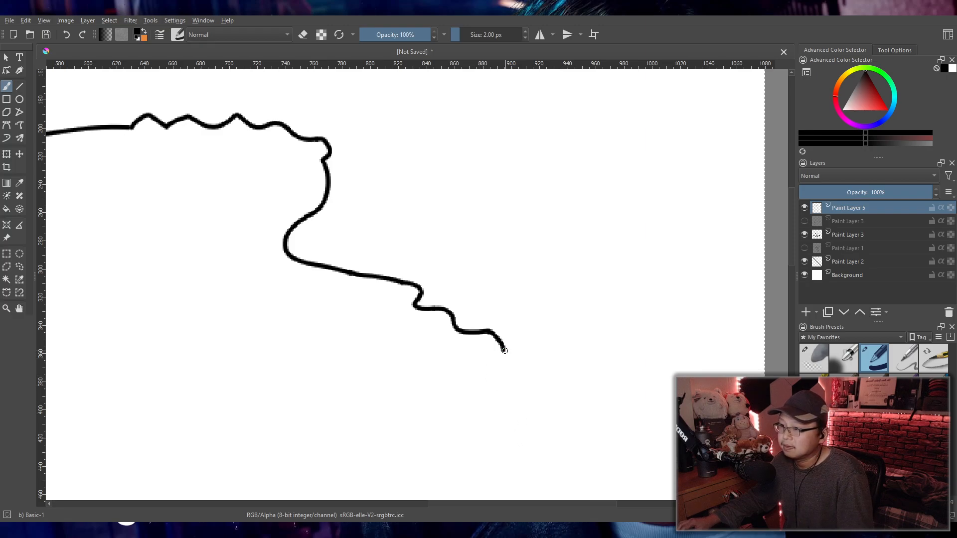
pyautogui.moveTo(505, 351); pyautogui.dragTo(530, 372)
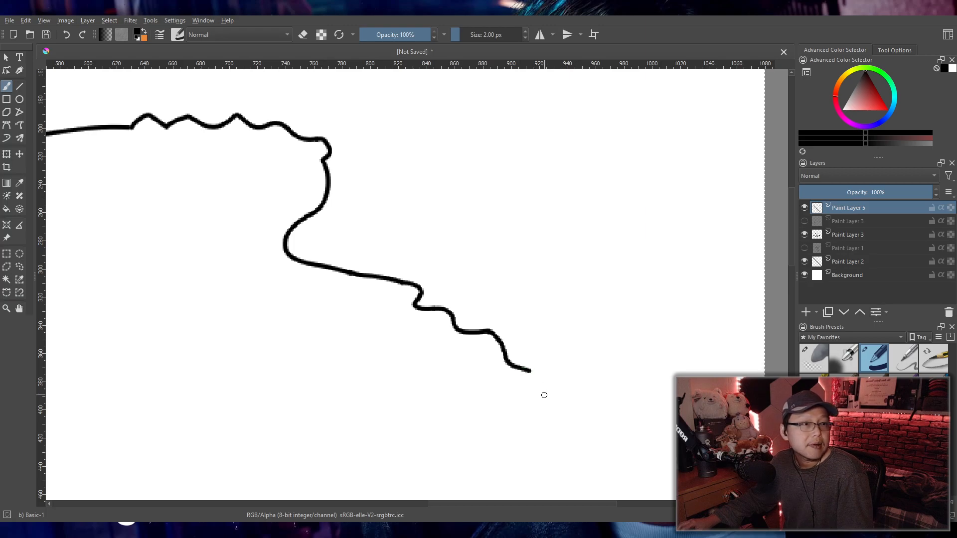
pyautogui.hotkey('ctrl', 'z')
pyautogui.hotkey('ctrl', 'z')
pyautogui.moveTo(504, 350); pyautogui.dragTo(540, 392)
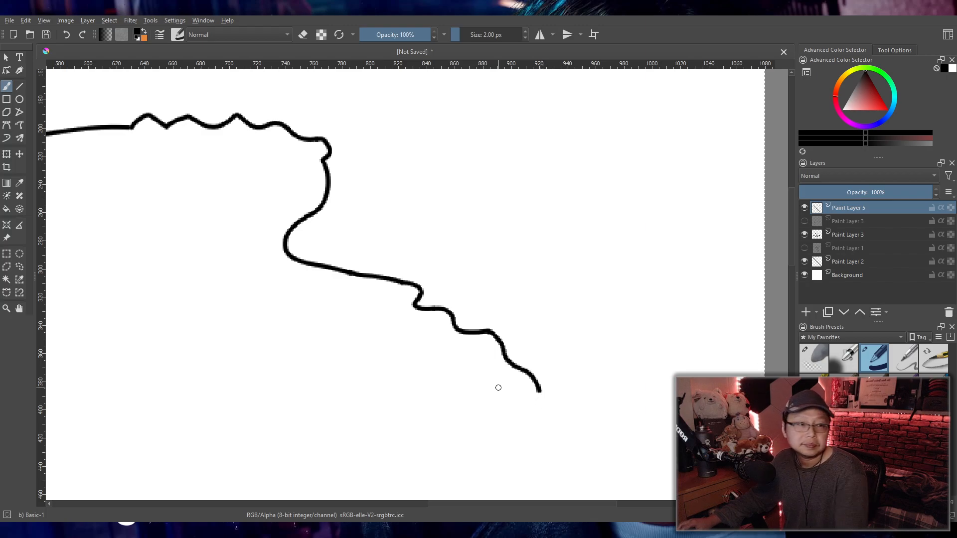
# - Add one more rounded step, about 25 px wide and 35 px tall, to the lower end of the descending wavy edge
pyautogui.moveTo(482, 406); pyautogui.dragTo(424, 336)
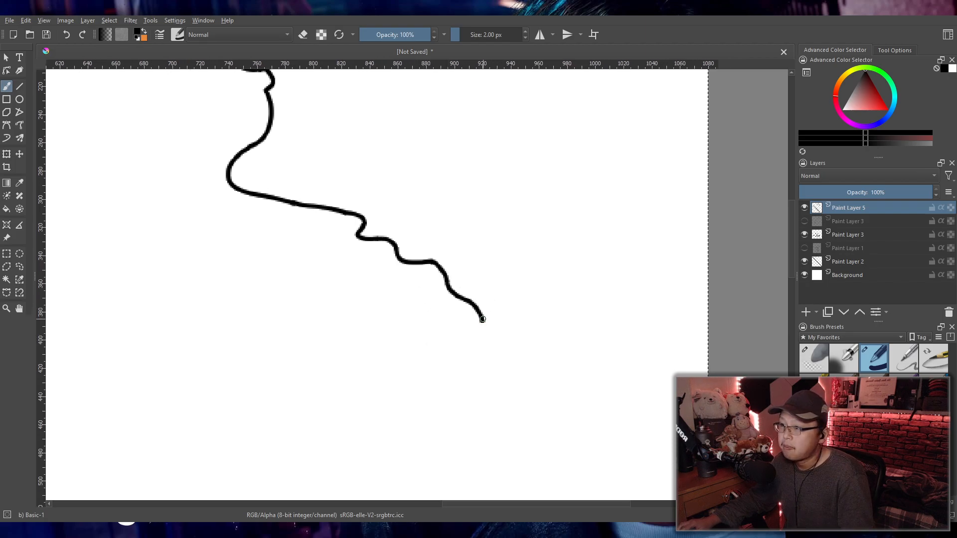
pyautogui.moveTo(484, 325); pyautogui.dragTo(508, 343)
pyautogui.hotkey('ctrl', 'z')
pyautogui.hotkey('ctrl', 'z')
pyautogui.hotkey('ctrl', 'z')
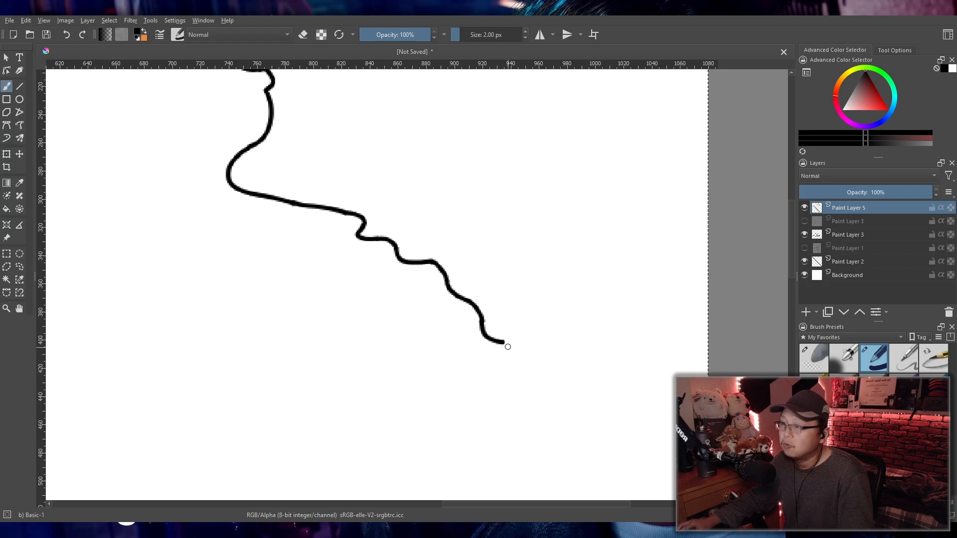
pyautogui.hotkey('ctrl', 'z')
pyautogui.moveTo(506, 345); pyautogui.dragTo(515, 368)
pyautogui.hotkey('ctrl', 'z')
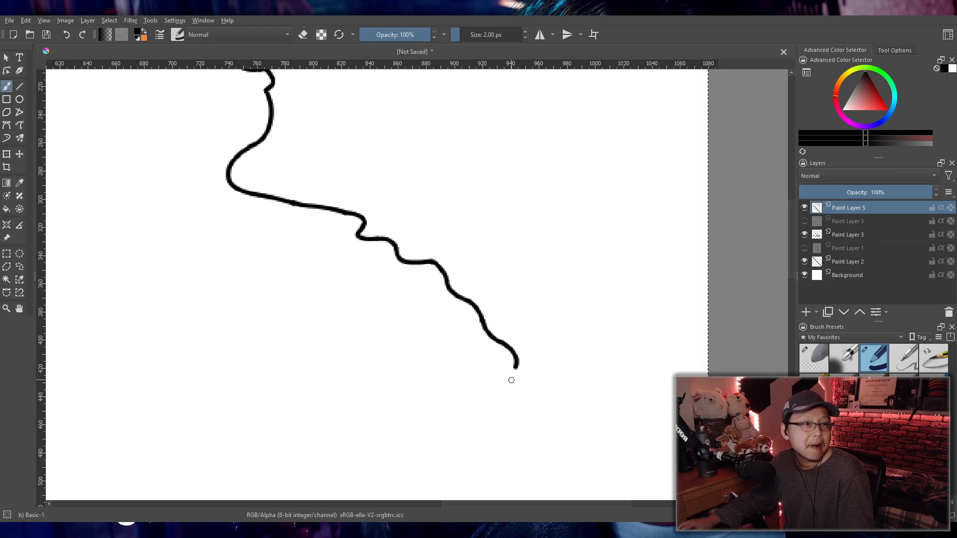
# - Draw a deeper, wider S-shaped step, about 40 px wide and 50 px tall, from the wavy edge's lower end
pyautogui.hotkey('ctrl', 'z')
pyautogui.moveTo(515, 369)
pyautogui.mouseDown()
pyautogui.moveTo(557, 407)
pyautogui.moveTo(519, 394)
pyautogui.moveTo(577, 433)
pyautogui.mouseUp()
pyautogui.hotkey('ctrl', 'z')
pyautogui.hotkey('ctrl', 'z')
pyautogui.hotkey('ctrl', 'z')
pyautogui.hotkey('ctrl', 'z')
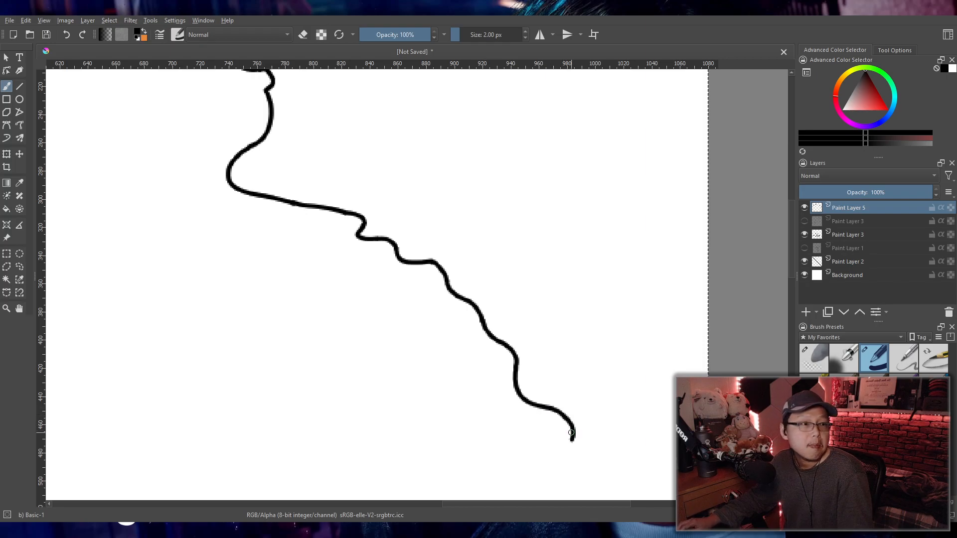
# - Smooth the last step's outer end and round it into a large lobe curving back inward, redoing unsatisfactory strokes
pyautogui.moveTo(570, 453); pyautogui.dragTo(585, 305)
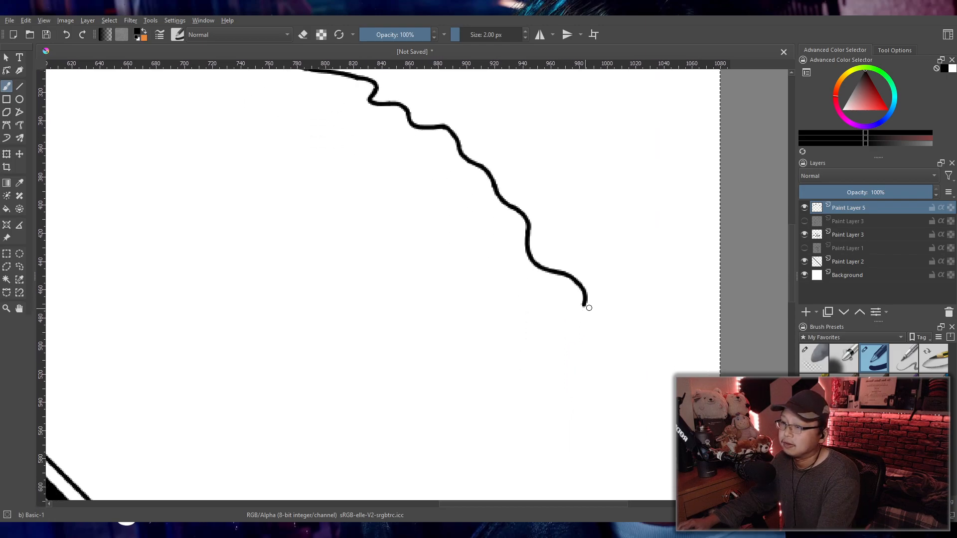
pyautogui.hotkey('ctrl', 'z')
pyautogui.moveTo(563, 273); pyautogui.dragTo(586, 299)
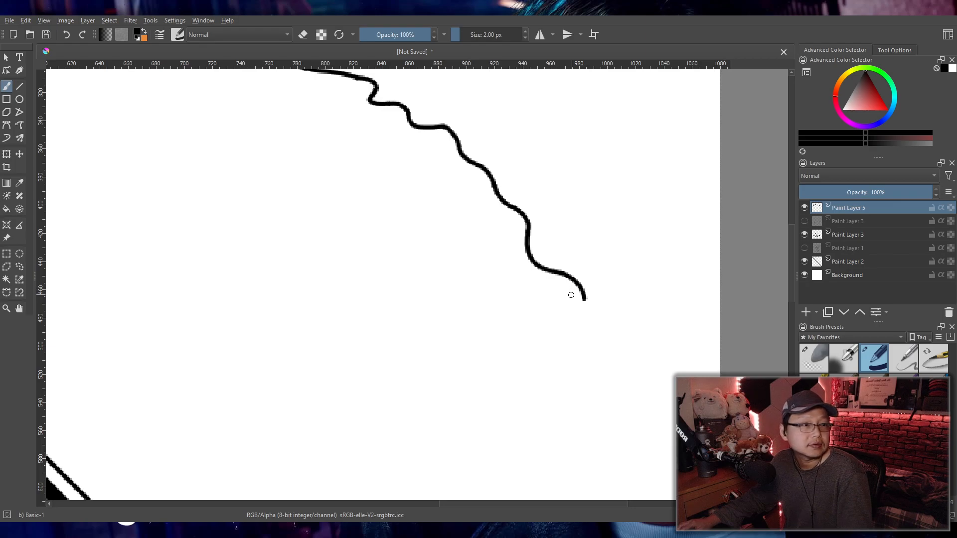
pyautogui.moveTo(586, 299); pyautogui.dragTo(566, 338)
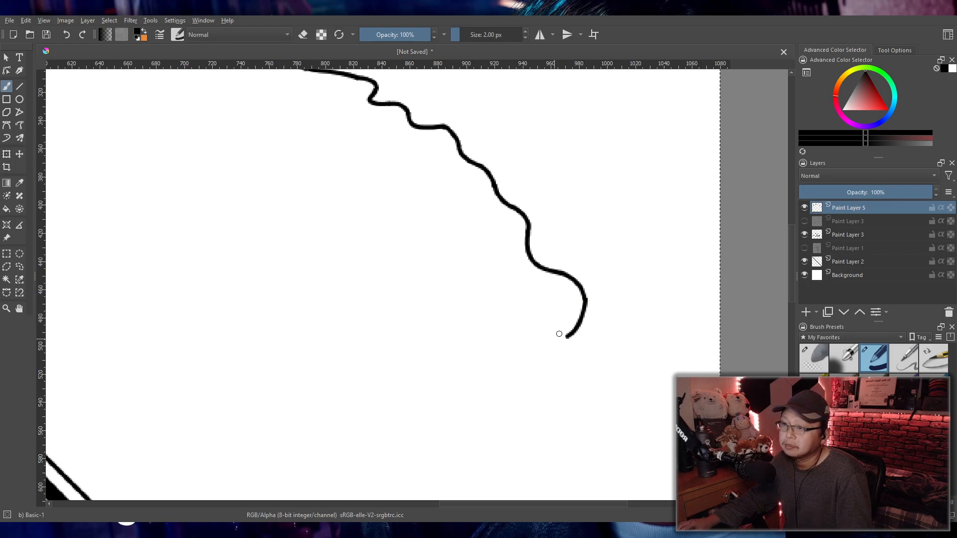
pyautogui.hotkey('ctrl', 'z')
pyautogui.moveTo(586, 300); pyautogui.dragTo(566, 331)
pyautogui.hotkey('ctrl', 'z')
pyautogui.moveTo(586, 300); pyautogui.dragTo(534, 341)
pyautogui.hotkey('ctrl', 'z')
pyautogui.moveTo(586, 299); pyautogui.dragTo(547, 335)
pyautogui.hotkey('ctrl', 'z')
pyautogui.moveTo(586, 299); pyautogui.dragTo(552, 338)
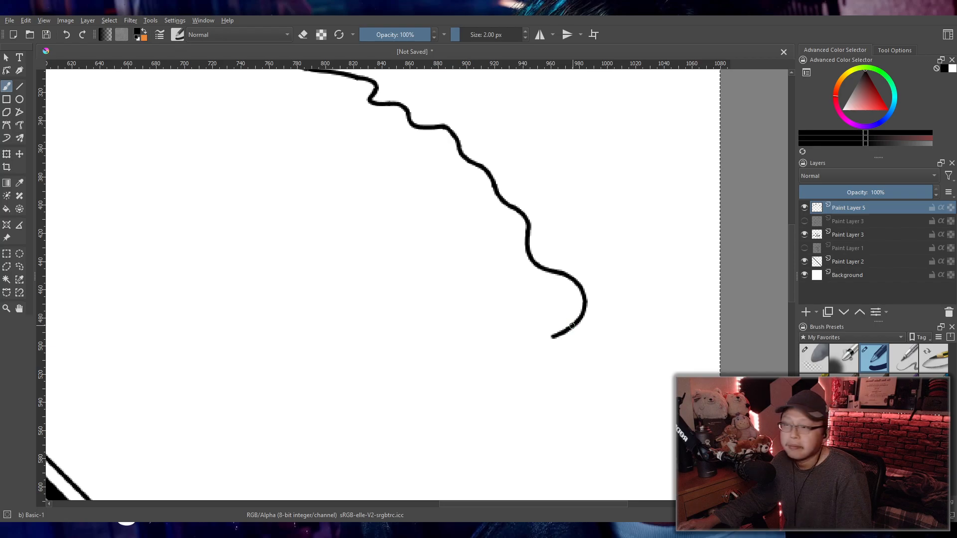
# - Extend the lobe's underside inward with a gentle slope that turns down into a short rounded step
pyautogui.moveTo(559, 335)
pyautogui.mouseDown()
pyautogui.moveTo(514, 346)
pyautogui.moveTo(529, 342)
pyautogui.mouseUp()
pyautogui.hotkey('ctrl', 'z')
pyautogui.hotkey('ctrl', 'z')
pyautogui.hotkey('ctrl', 'z')
pyautogui.hotkey('ctrl', 'z')
pyautogui.hotkey('ctrl', 'z')
pyautogui.hotkey('ctrl', 'z')
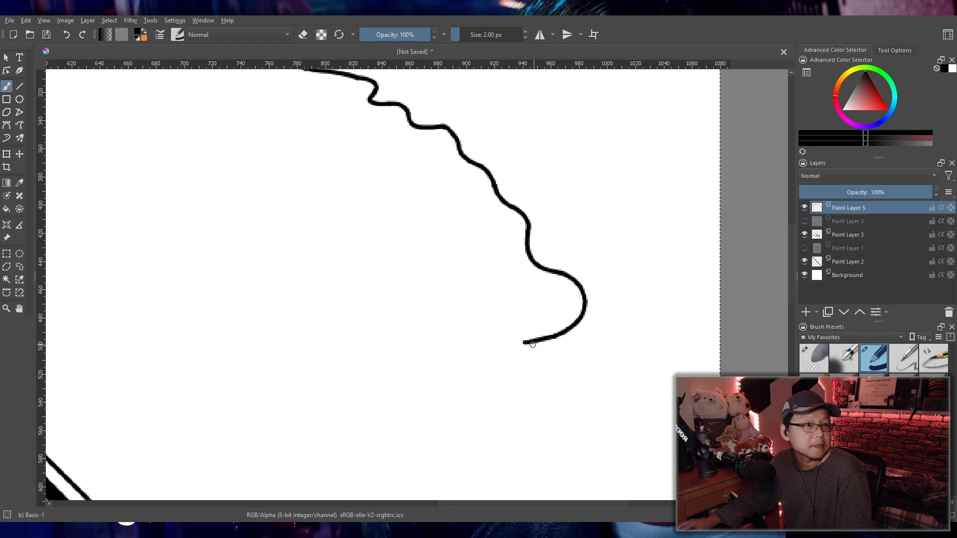
pyautogui.hotkey('ctrl', 'z')
pyautogui.moveTo(526, 344); pyautogui.dragTo(501, 367)
pyautogui.hotkey('ctrl', 'z')
pyautogui.hotkey('ctrl', 'z')
pyautogui.hotkey('ctrl', 'z')
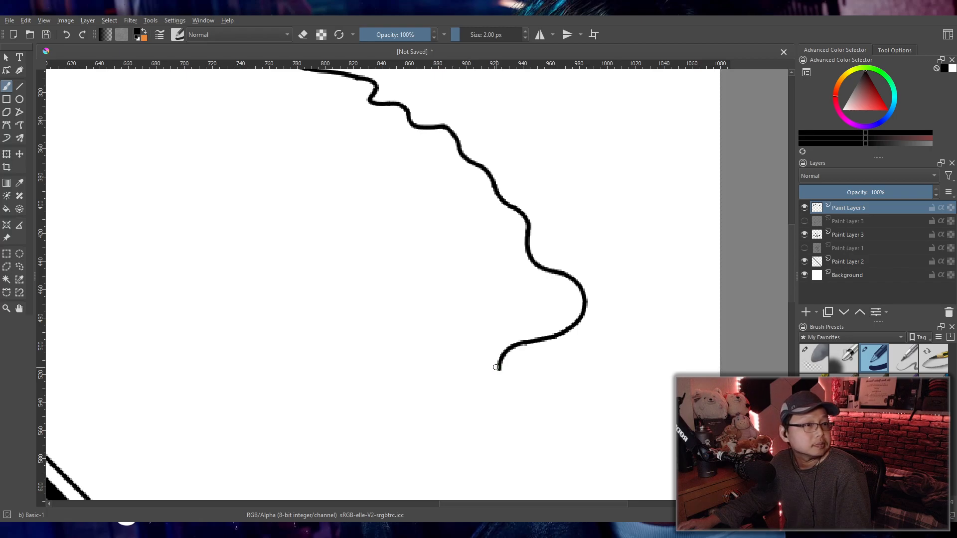
# - Continue the lower edge back toward the diagonal with three shallow waves spanning about 100 px horizontally
pyautogui.moveTo(501, 367)
pyautogui.mouseDown()
pyautogui.moveTo(467, 373)
pyautogui.moveTo(458, 390)
pyautogui.moveTo(415, 394)
pyautogui.mouseUp()
pyautogui.hotkey('ctrl', 'z')
pyautogui.hotkey('ctrl', 'z')
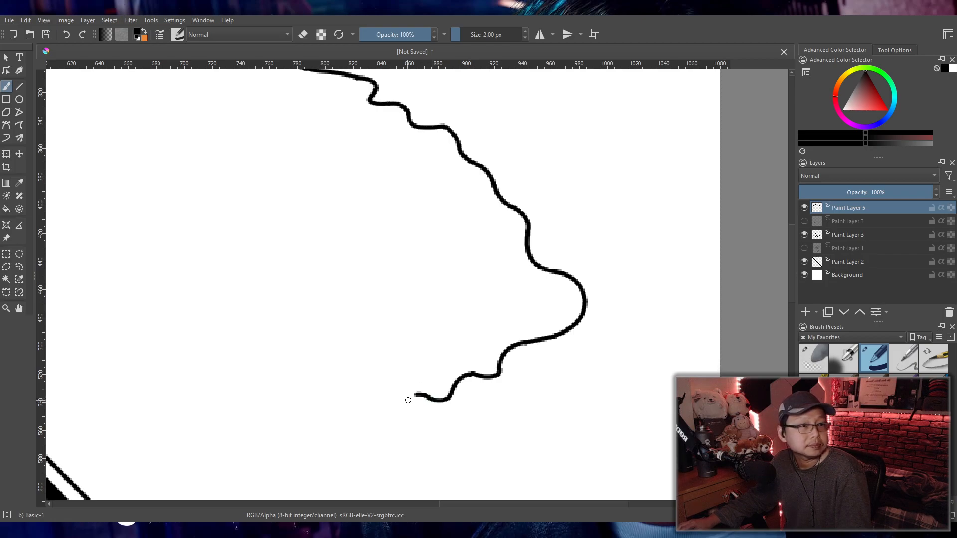
pyautogui.moveTo(421, 394); pyautogui.dragTo(403, 403)
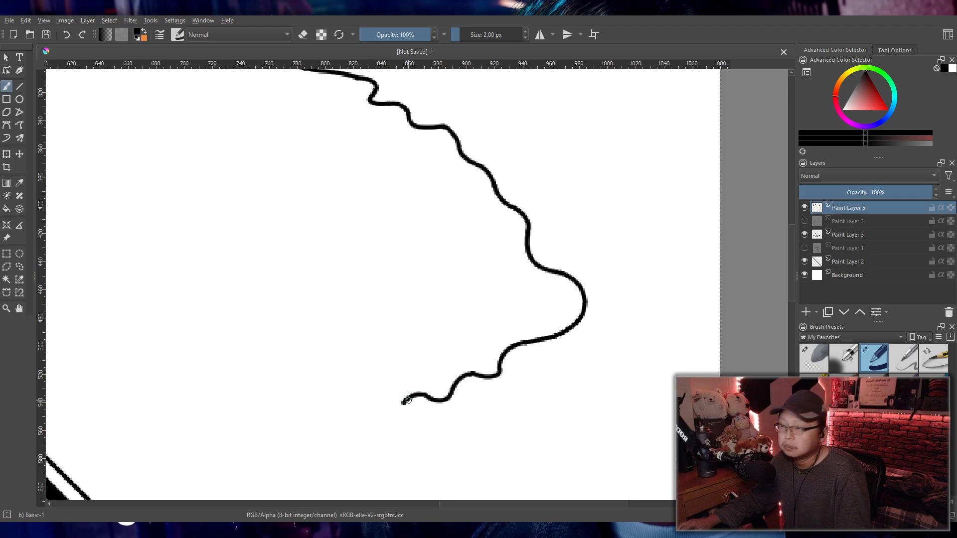
pyautogui.moveTo(404, 402)
pyautogui.mouseDown()
pyautogui.moveTo(377, 403)
pyautogui.moveTo(405, 404)
pyautogui.moveTo(362, 402)
pyautogui.mouseUp()
pyautogui.hotkey('ctrl', 'z')
pyautogui.hotkey('ctrl', 'z')
pyautogui.hotkey('ctrl', 'z')
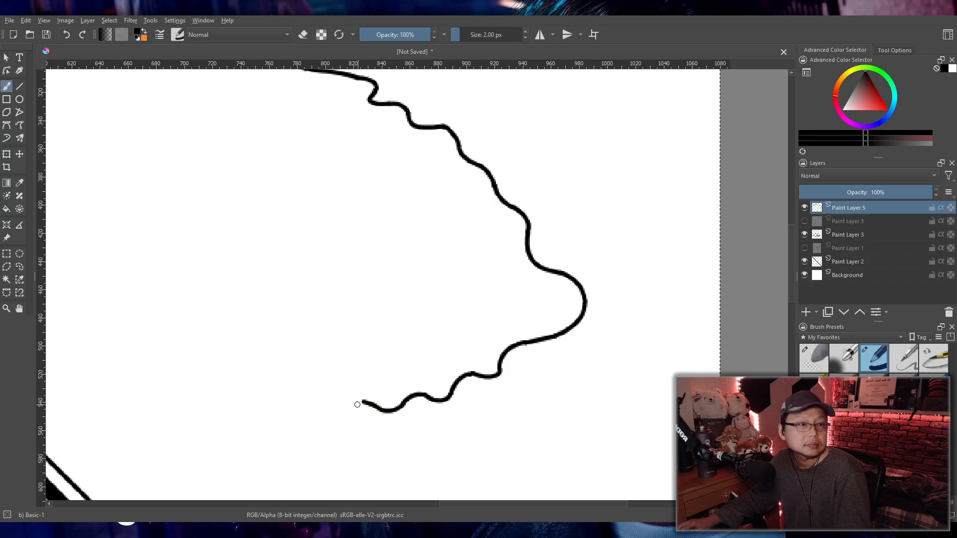
# - Extend the lower edge with a dip and another rounded bump spanning about 40 px, trimming the unwanted tail
pyautogui.hotkey('ctrl', 'z')
pyautogui.moveTo(362, 401)
pyautogui.mouseDown()
pyautogui.moveTo(344, 419)
pyautogui.moveTo(313, 403)
pyautogui.moveTo(305, 417)
pyautogui.moveTo(292, 411)
pyautogui.mouseUp()
pyautogui.hotkey('ctrl', 'z')
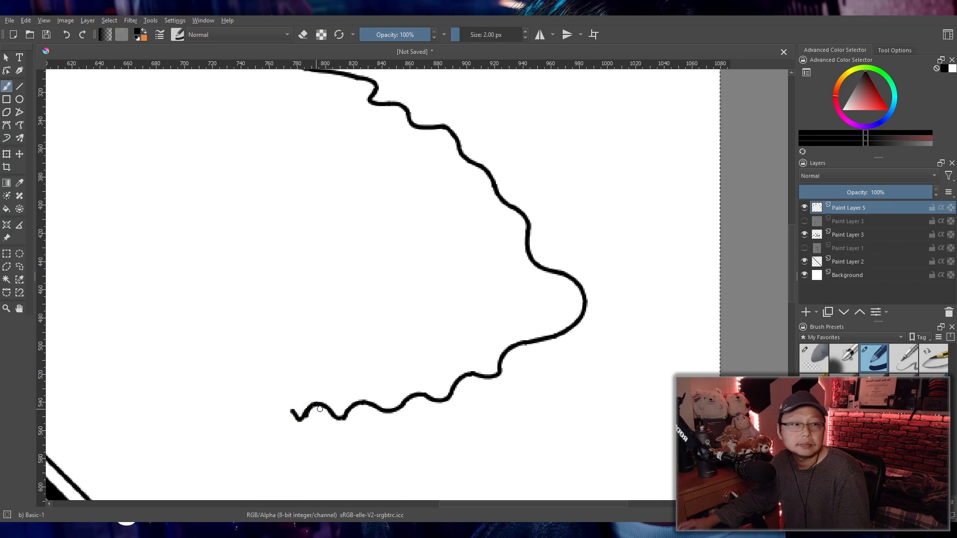
pyautogui.hotkey('ctrl', 'z')
pyautogui.hotkey('ctrl', 'z')
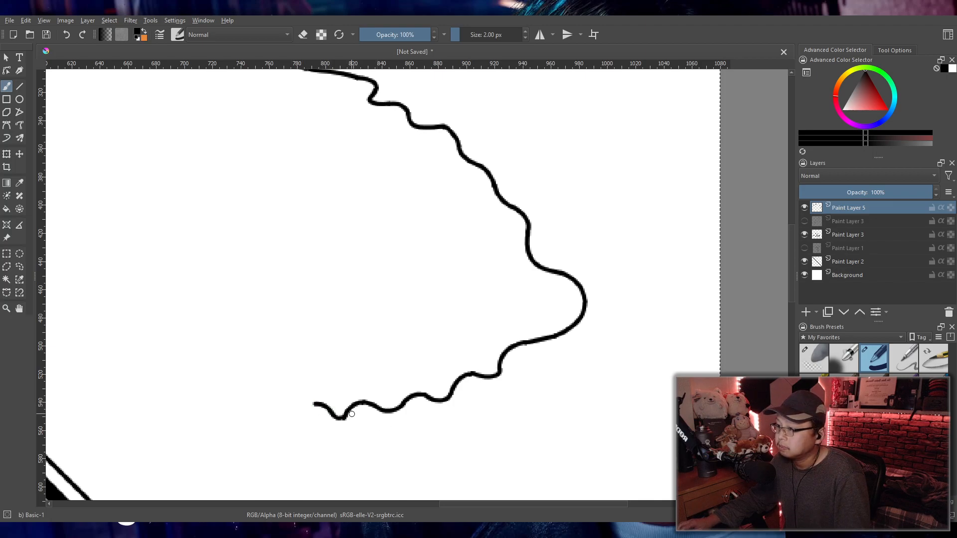
pyautogui.moveTo(313, 404); pyautogui.dragTo(302, 415)
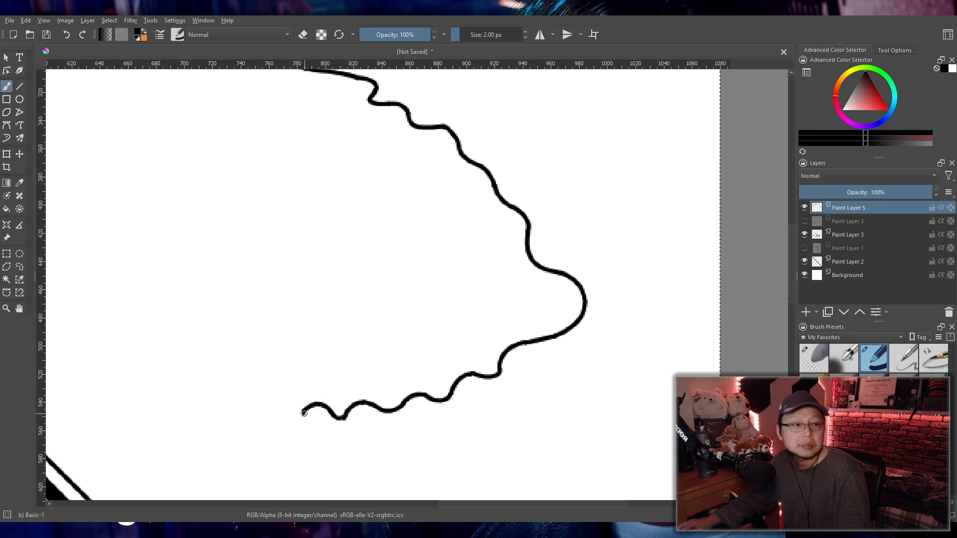
# - Draw a dip and a wider bump at the end of the lower edge, curling its tip back underneath
pyautogui.moveTo(304, 413)
pyautogui.mouseDown()
pyautogui.moveTo(267, 406)
pyautogui.moveTo(273, 412)
pyautogui.moveTo(252, 417)
pyautogui.moveTo(273, 410)
pyautogui.moveTo(262, 401)
pyautogui.moveTo(230, 419)
pyautogui.moveTo(260, 433)
pyautogui.moveTo(233, 410)
pyautogui.moveTo(236, 432)
pyautogui.moveTo(268, 433)
pyautogui.moveTo(234, 412)
pyautogui.moveTo(257, 437)
pyautogui.mouseUp()
pyautogui.hotkey('ctrl', 'z')
pyautogui.hotkey('ctrl', 'z')
pyautogui.hotkey('ctrl', 'z')
pyautogui.hotkey('ctrl', 'z')
pyautogui.hotkey('ctrl', 'z')
pyautogui.hotkey('ctrl', 'z')
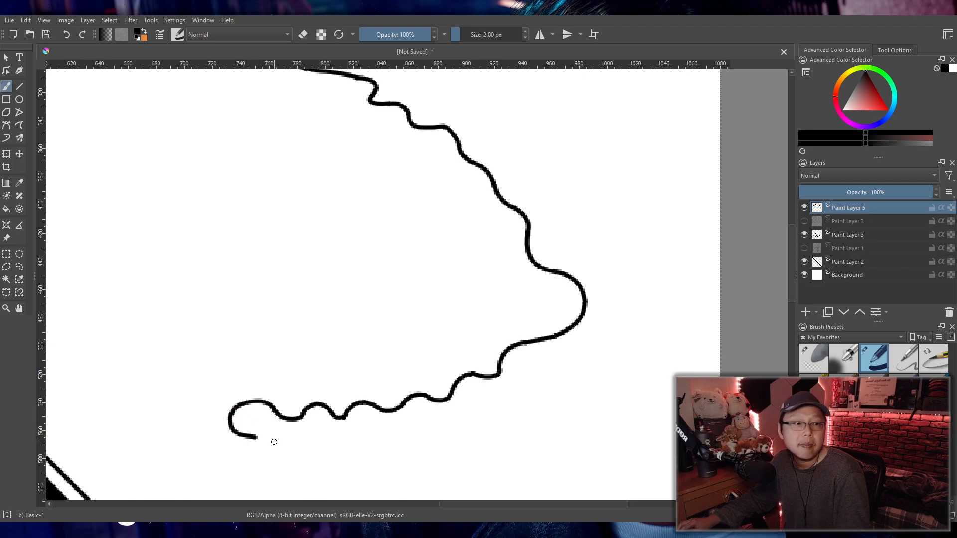
# - Undo the stroke that curls the tip back underneath at the inner end of the wavy lower edge
pyautogui.scroll(-4, 291, 381)
pyautogui.moveTo(302, 396); pyautogui.dragTo(348, 357)
pyautogui.scroll(3, 351, 377)
pyautogui.scroll(-3, 394, 395)
pyautogui.scroll(2, 403, 398)
pyautogui.scroll(6, 389, 394)
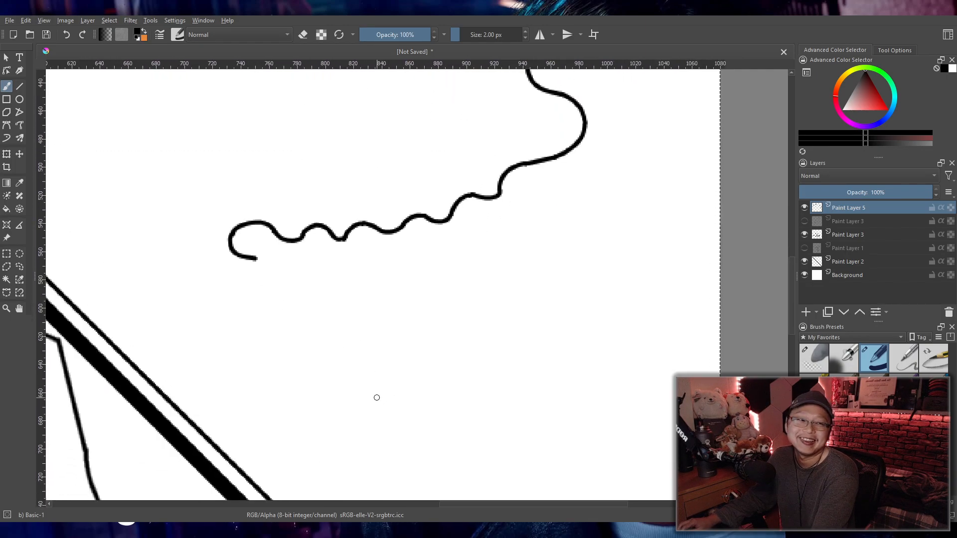
pyautogui.moveTo(344, 352); pyautogui.dragTo(361, 323)
pyautogui.hotkey('ctrl', 'z')
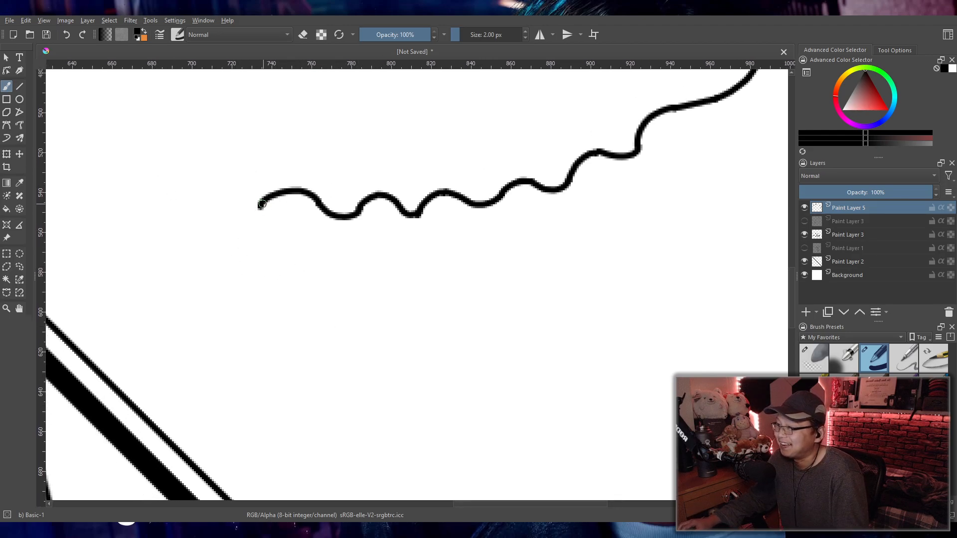
# - Redraw the tip as a narrow rounded turn, leading into a notched edge that runs outward and downward for about 65 px
pyautogui.moveTo(260, 208); pyautogui.dragTo(313, 227)
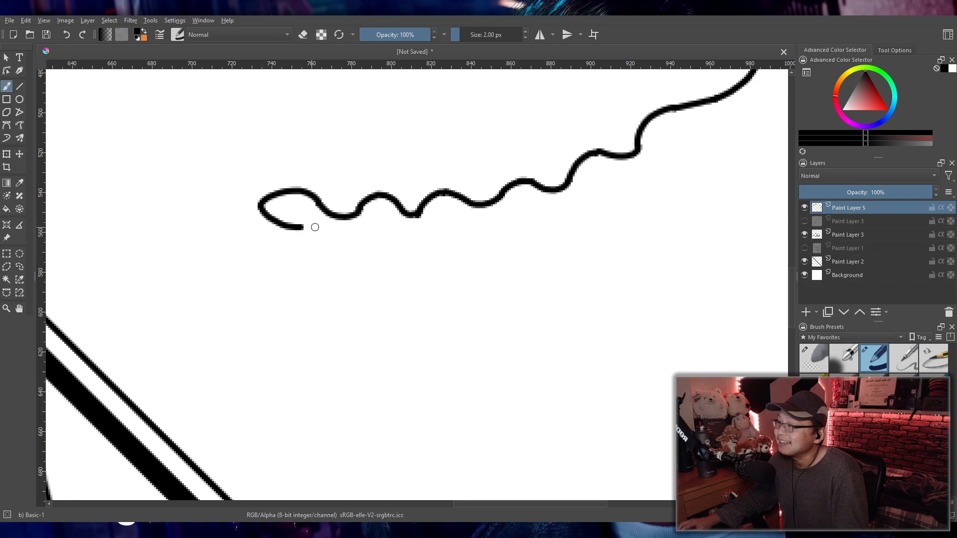
pyautogui.hotkey('ctrl', 'z')
pyautogui.moveTo(260, 205)
pyautogui.mouseDown()
pyautogui.moveTo(323, 227)
pyautogui.moveTo(305, 225)
pyautogui.moveTo(320, 239)
pyautogui.moveTo(299, 217)
pyautogui.moveTo(328, 231)
pyautogui.moveTo(319, 246)
pyautogui.moveTo(350, 249)
pyautogui.moveTo(315, 245)
pyautogui.moveTo(390, 293)
pyautogui.mouseUp()
pyautogui.hotkey('ctrl', 'z')
pyautogui.hotkey('ctrl', 'z')
pyautogui.hotkey('ctrl', 'z')
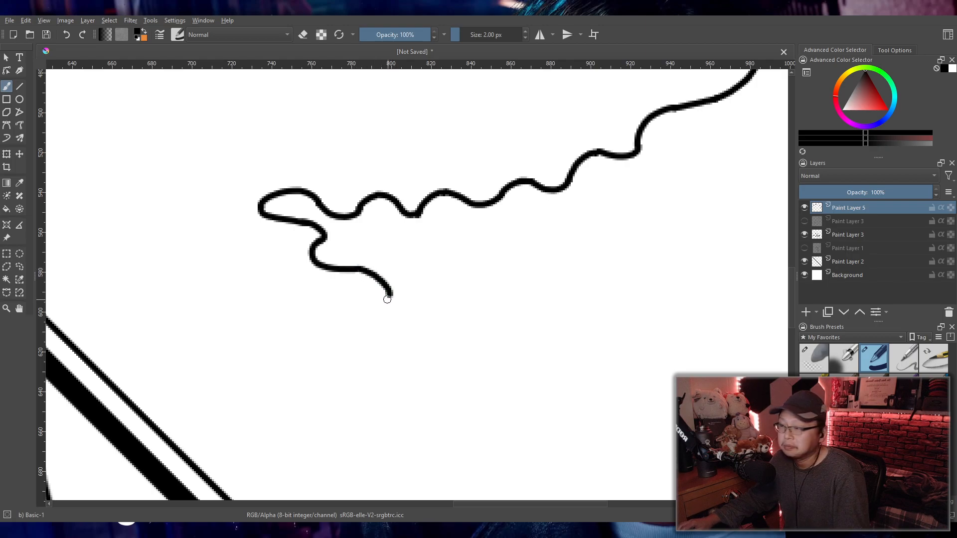
# - Lengthen the end of the returning edge downward by about 8 px, discarding the strokes that veer outward
pyautogui.moveTo(389, 294)
pyautogui.mouseDown()
pyautogui.moveTo(393, 309)
pyautogui.moveTo(434, 326)
pyautogui.mouseUp()
pyautogui.hotkey('ctrl', 'z')
pyautogui.moveTo(393, 303); pyautogui.dragTo(446, 325)
pyautogui.hotkey('ctrl', 'z')
pyautogui.hotkey('ctrl', 'z')
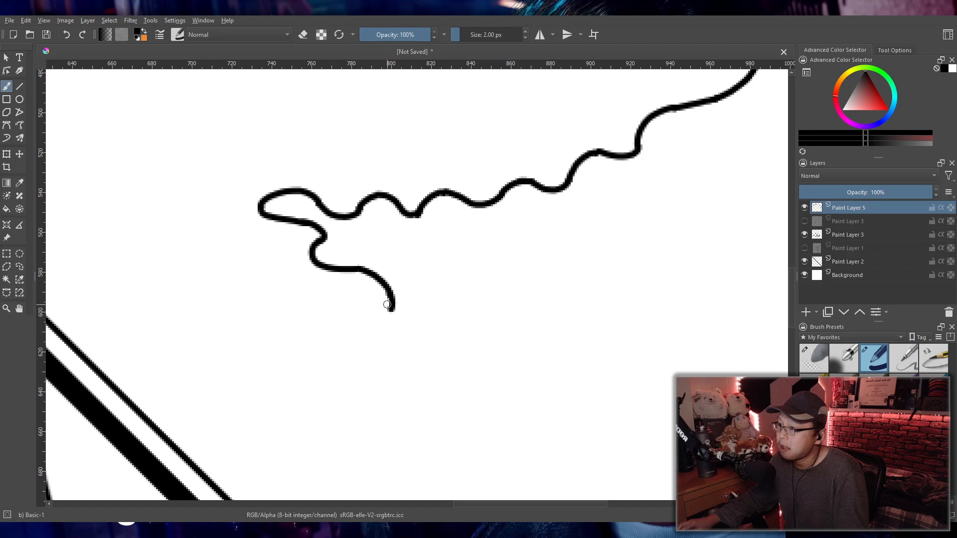
# - Extend the returning edge outward about 55 px with a rounded corner, a nearly level run and a downward curve
pyautogui.moveTo(392, 306); pyautogui.dragTo(483, 349)
pyautogui.hotkey('ctrl', 'z')
pyautogui.hotkey('ctrl', 'z')
pyautogui.moveTo(431, 327); pyautogui.dragTo(493, 352)
pyautogui.hotkey('ctrl', 'z')
pyautogui.hotkey('ctrl', 'z')
pyautogui.moveTo(432, 327); pyautogui.dragTo(496, 349)
pyautogui.hotkey('ctrl', 'z')
pyautogui.moveTo(432, 327)
pyautogui.mouseDown()
pyautogui.moveTo(472, 332)
pyautogui.moveTo(494, 355)
pyautogui.mouseUp()
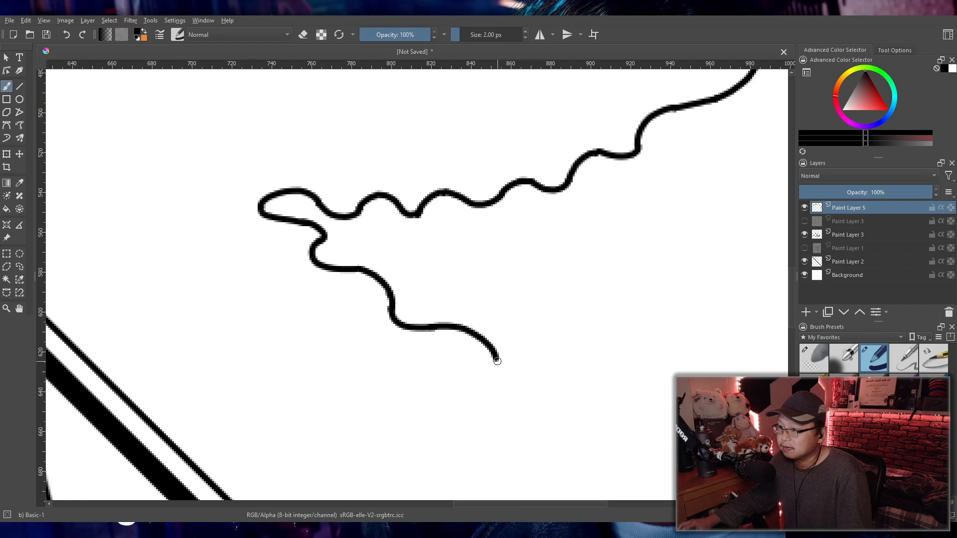
# - Try to extend the returning edge with a shallow dip about 25 px wide
pyautogui.moveTo(496, 357); pyautogui.dragTo(550, 386)
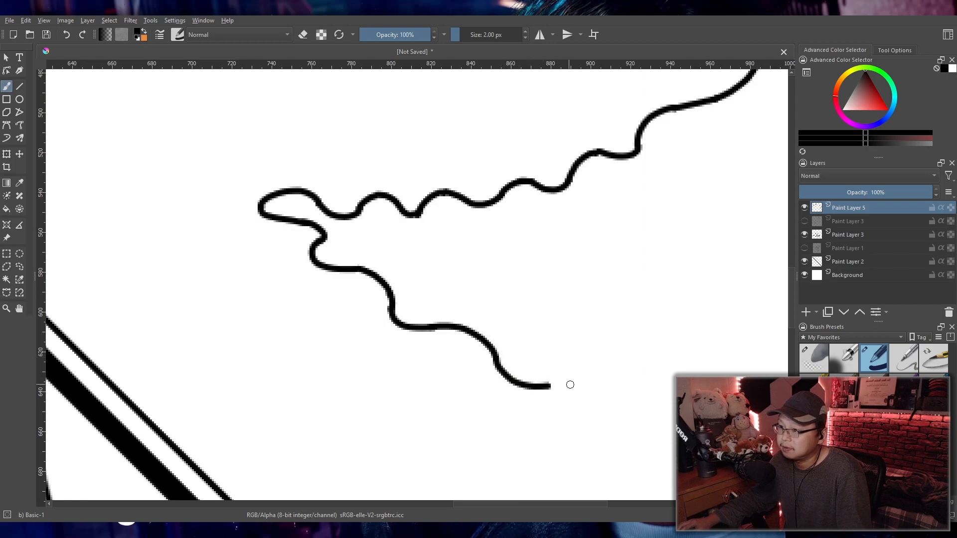
pyautogui.moveTo(493, 414)
pyautogui.mouseDown()
pyautogui.moveTo(402, 337)
pyautogui.moveTo(395, 359)
pyautogui.moveTo(397, 342)
pyautogui.moveTo(429, 359)
pyautogui.moveTo(393, 351)
pyautogui.mouseUp()
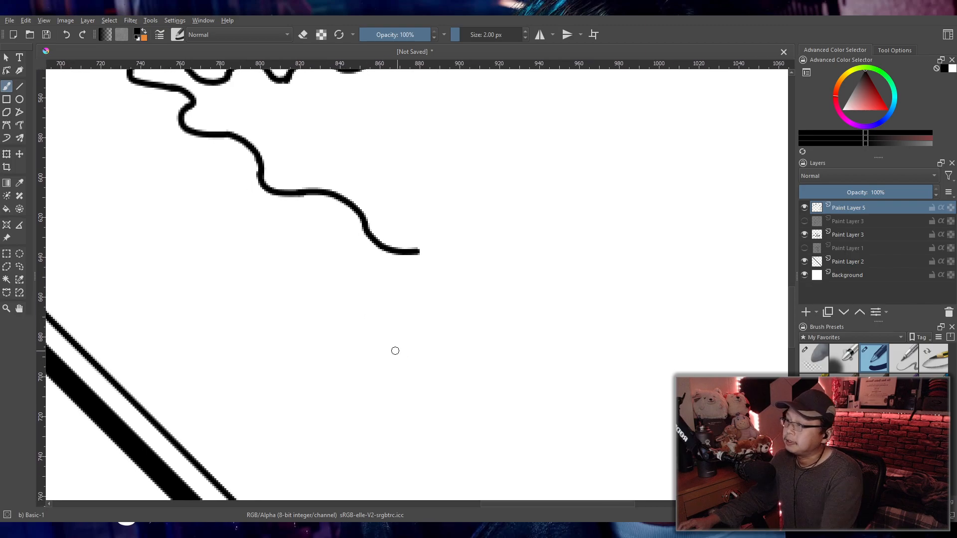
pyautogui.hotkey('ctrl', 'z')
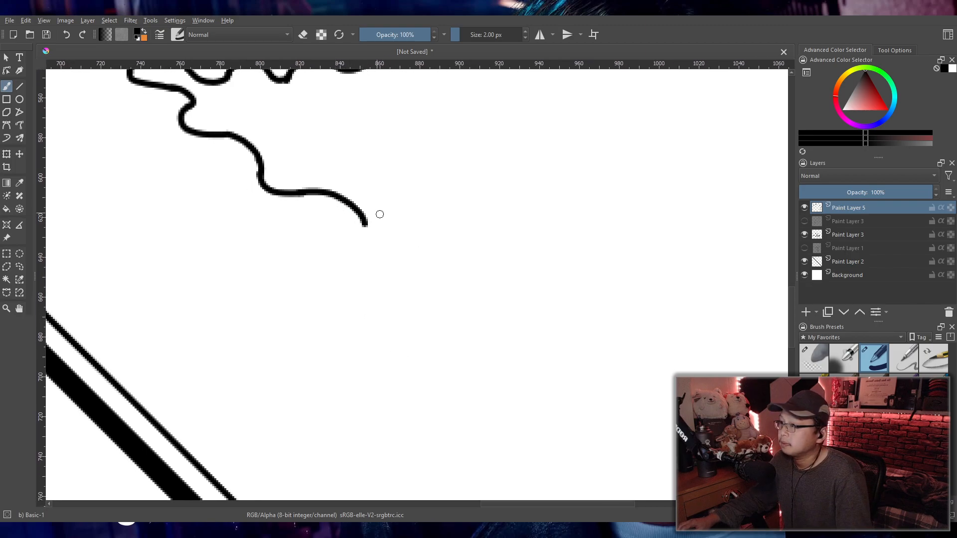
# - Extend the lower end of the wavy outline with small freehand curves using the 2 px brush, redrawing unsatisfactory strokes
pyautogui.moveTo(367, 234); pyautogui.dragTo(381, 245)
pyautogui.hotkey('ctrl', 'z')
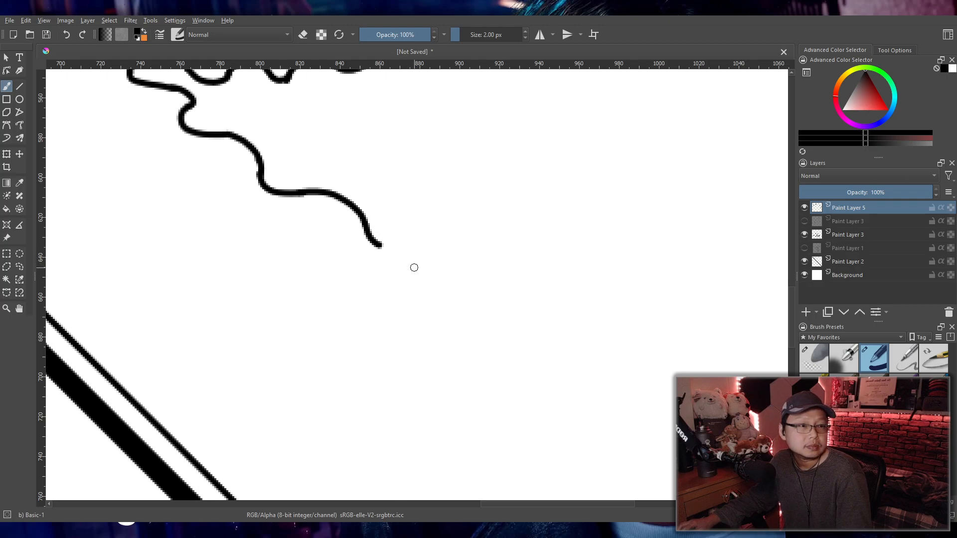
pyautogui.moveTo(381, 246)
pyautogui.mouseDown()
pyautogui.moveTo(415, 263)
pyautogui.moveTo(381, 244)
pyautogui.moveTo(418, 284)
pyautogui.mouseUp()
pyautogui.hotkey('ctrl', 'z')
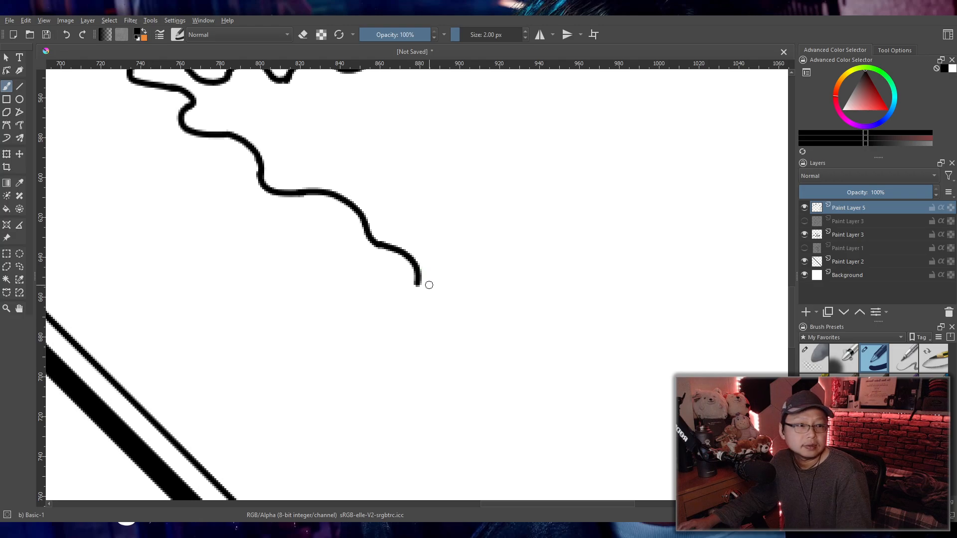
pyautogui.hotkey('ctrl', 'z')
pyautogui.moveTo(381, 245)
pyautogui.mouseDown()
pyautogui.moveTo(426, 272)
pyautogui.moveTo(385, 247)
pyautogui.moveTo(424, 277)
pyautogui.moveTo(419, 300)
pyautogui.mouseUp()
pyautogui.hotkey('ctrl', 'z')
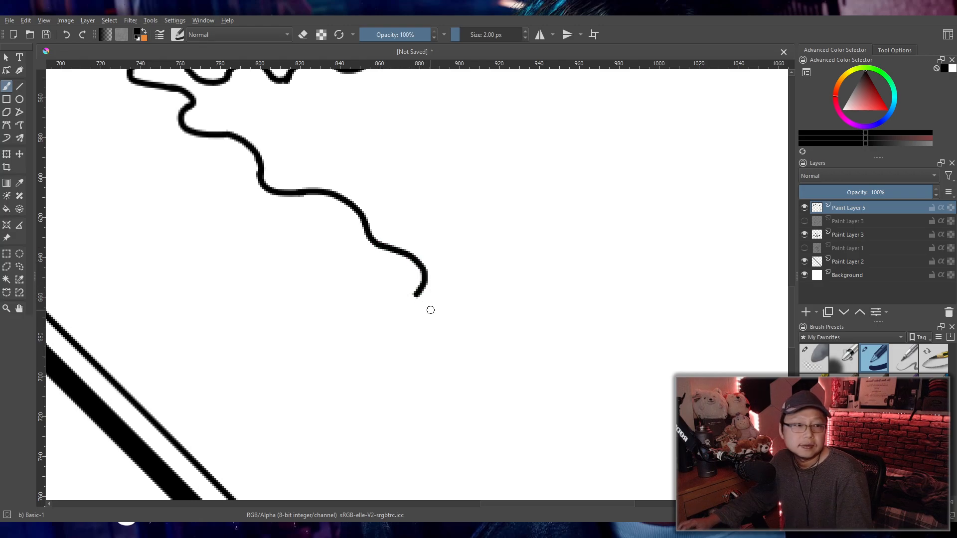
pyautogui.moveTo(419, 297)
pyautogui.mouseDown()
pyautogui.moveTo(417, 317)
pyautogui.moveTo(435, 321)
pyautogui.mouseUp()
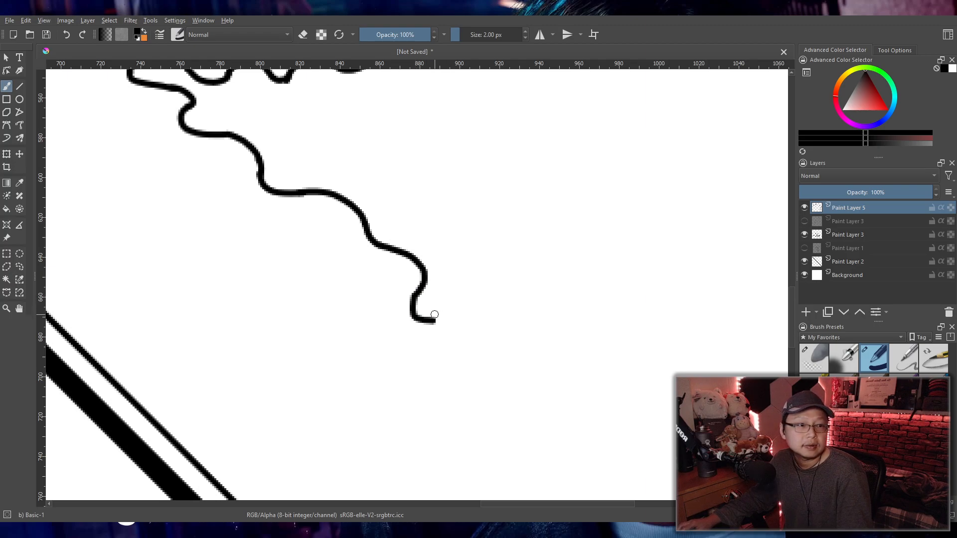
# - Redraw the last curve and continue the wavy outline diagonally downward with two more rounded bumps
pyautogui.hotkey('ctrl', 'z')
pyautogui.hotkey('ctrl', 'z')
pyautogui.moveTo(418, 294)
pyautogui.mouseDown()
pyautogui.moveTo(421, 320)
pyautogui.moveTo(447, 329)
pyautogui.moveTo(459, 357)
pyautogui.mouseUp()
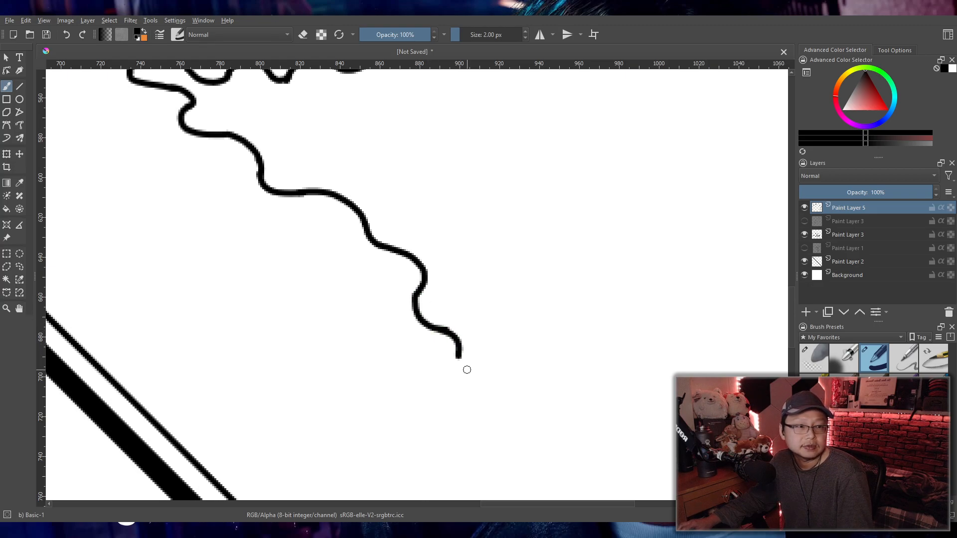
pyautogui.moveTo(460, 357); pyautogui.dragTo(504, 406)
pyautogui.hotkey('ctrl', 'z')
pyautogui.hotkey('ctrl', 'z')
pyautogui.hotkey('ctrl', 'z')
# - Examine the size and placement of the wavy outline against the whole drawing and in close-up
pyautogui.moveTo(474, 370)
pyautogui.mouseDown()
pyautogui.moveTo(506, 418)
pyautogui.moveTo(355, 316)
pyautogui.mouseUp()
pyautogui.scroll(-7, 356, 316)
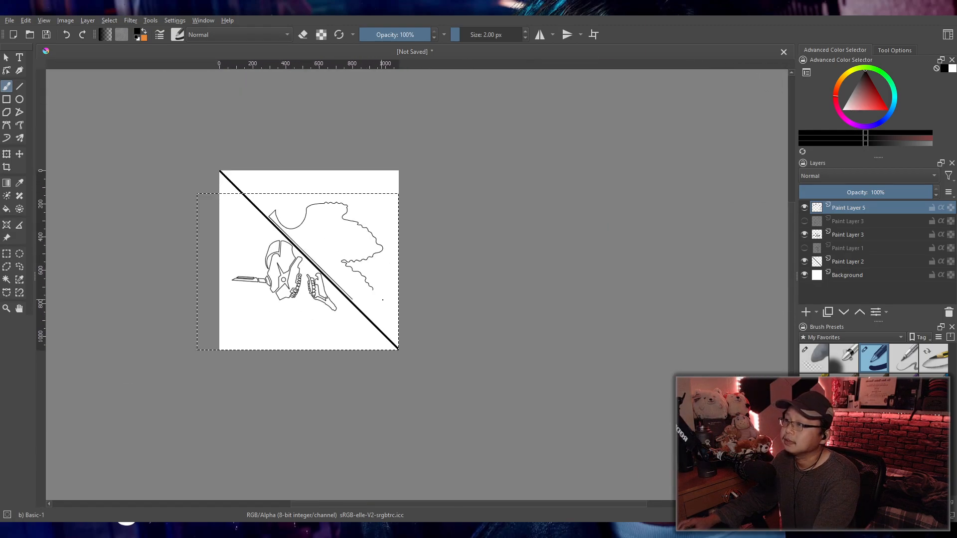
pyautogui.scroll(7, 387, 296)
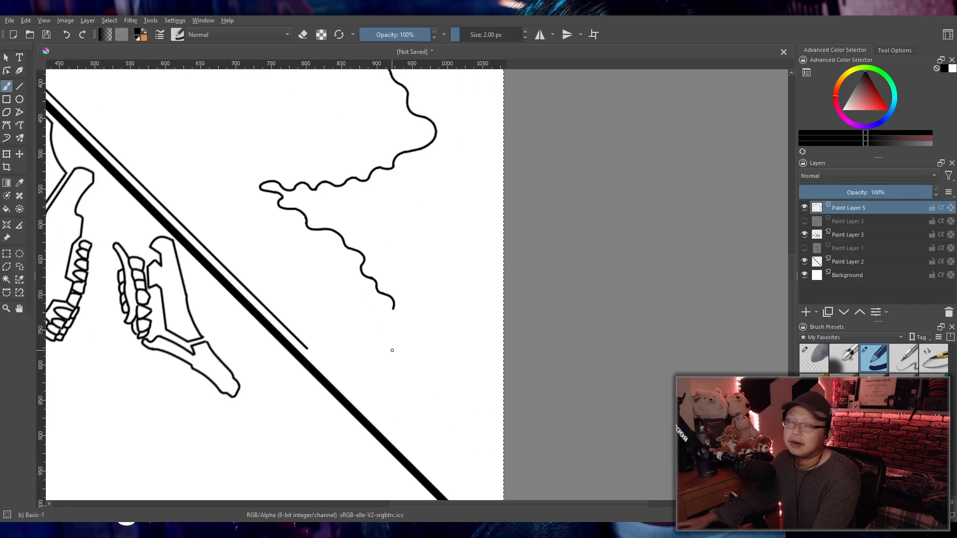
pyautogui.moveTo(396, 347); pyautogui.dragTo(384, 383)
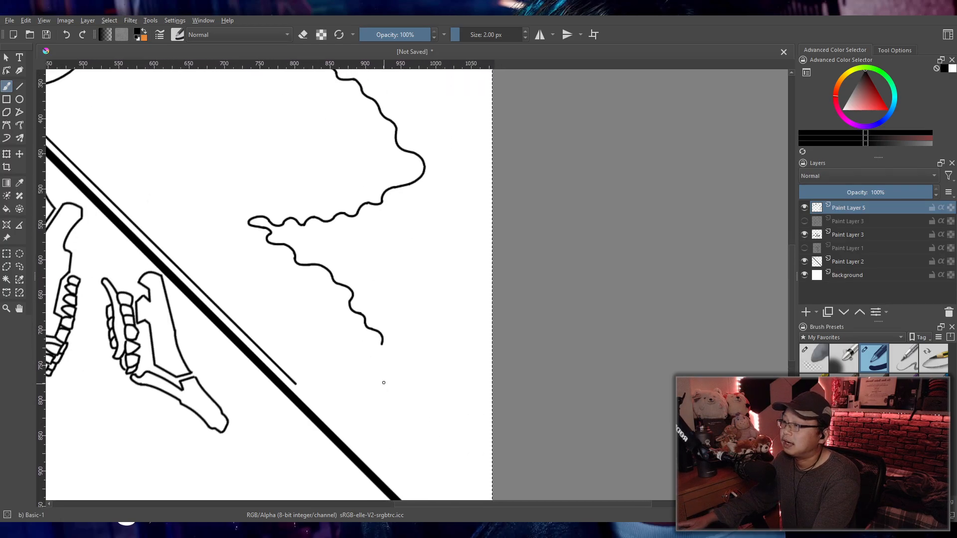
pyautogui.scroll(-4, 384, 376)
pyautogui.scroll(3, 403, 419)
pyautogui.scroll(5, 404, 419)
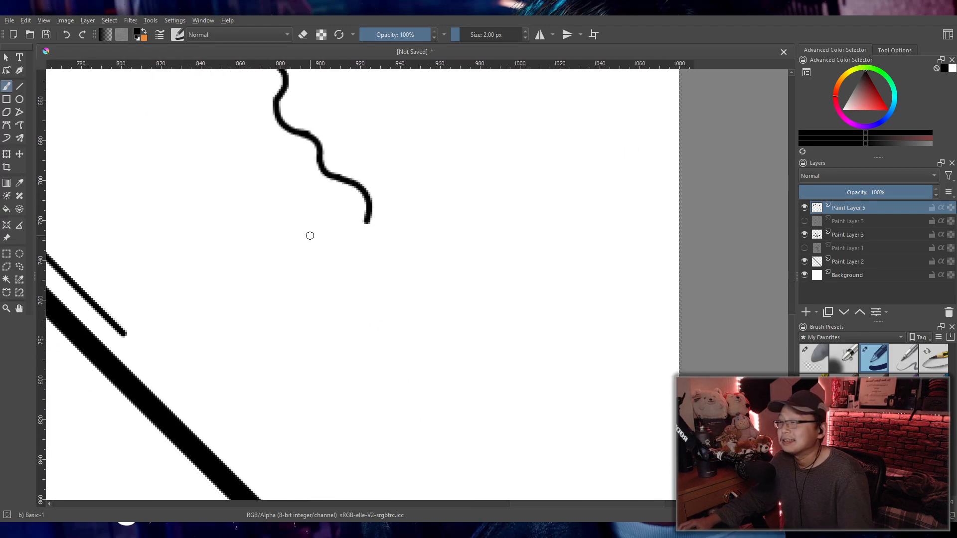
pyautogui.scroll(-6, 326, 231)
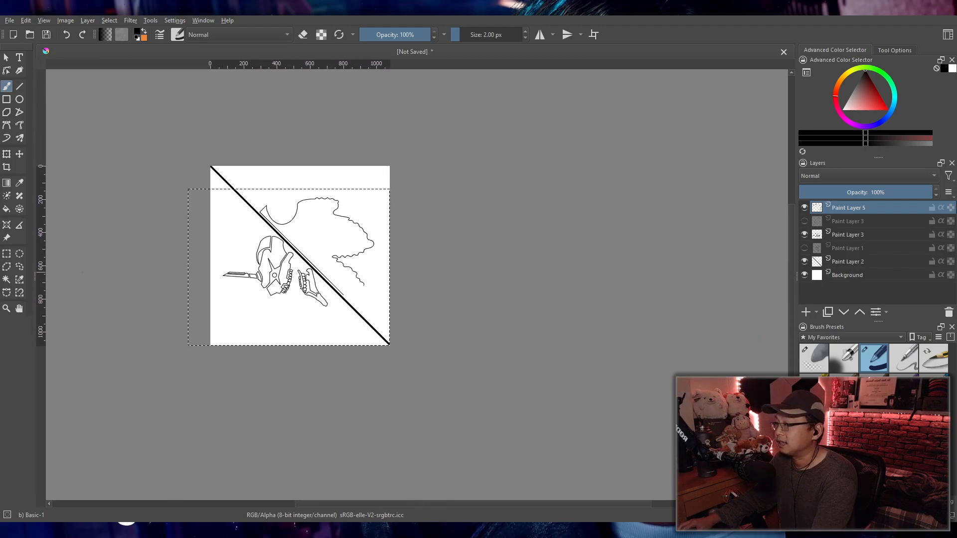
# - Select the entire unfinished wavy shape above the diagonal line with a freehand selection on Paint Layer 5
pyautogui.click(19, 267)
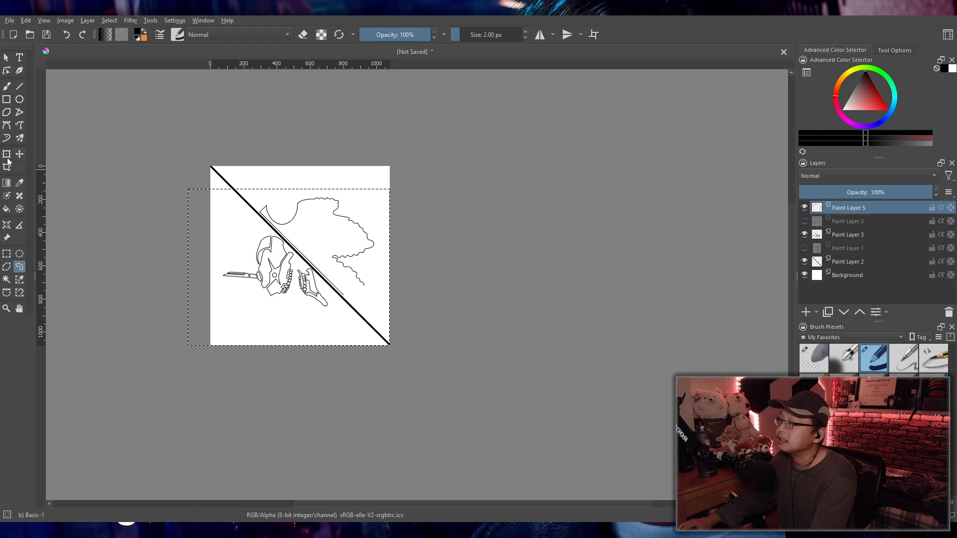
pyautogui.moveTo(368, 255); pyautogui.dragTo(375, 265)
pyautogui.scroll(3, 349, 274)
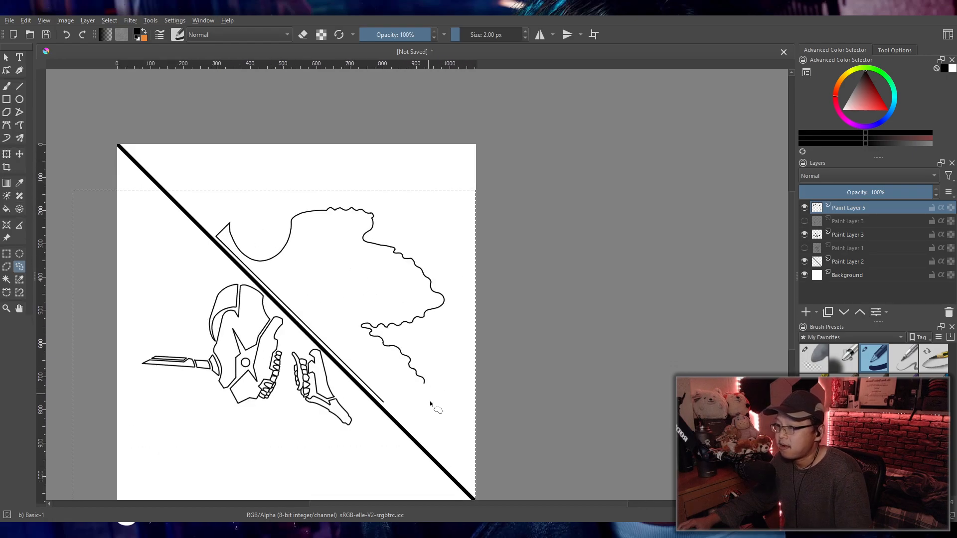
pyautogui.moveTo(426, 403)
pyautogui.mouseDown()
pyautogui.moveTo(459, 321)
pyautogui.moveTo(439, 261)
pyautogui.moveTo(389, 214)
pyautogui.moveTo(292, 200)
pyautogui.moveTo(226, 219)
pyautogui.mouseUp()
pyautogui.moveTo(218, 232)
pyautogui.mouseDown()
pyautogui.moveTo(258, 273)
pyautogui.moveTo(335, 319)
pyautogui.moveTo(406, 404)
pyautogui.mouseUp()
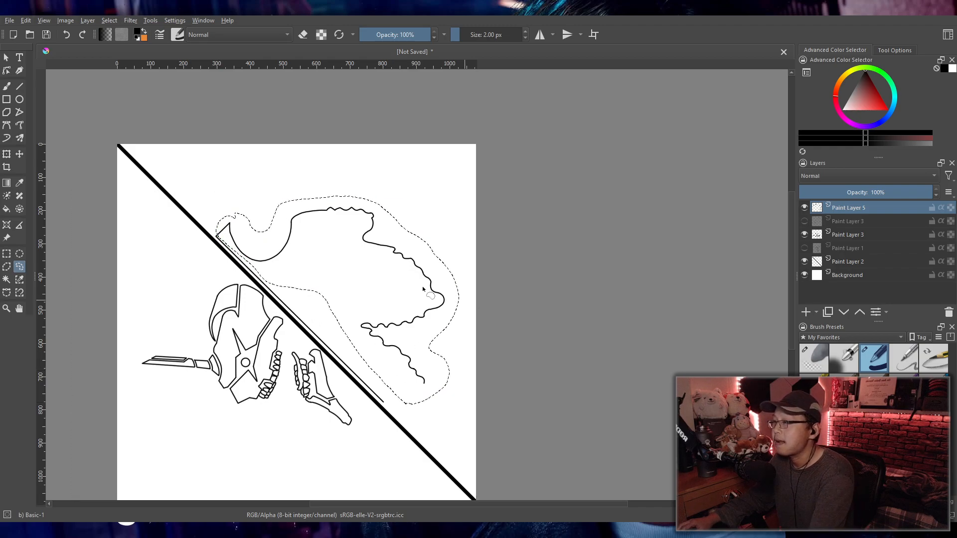
# - Scale down the selected shape, rotate it slightly counterclockwise, and align its pointed end with the diagonal line
pyautogui.moveTo(408, 287); pyautogui.dragTo(465, 291)
pyautogui.click(7, 154)
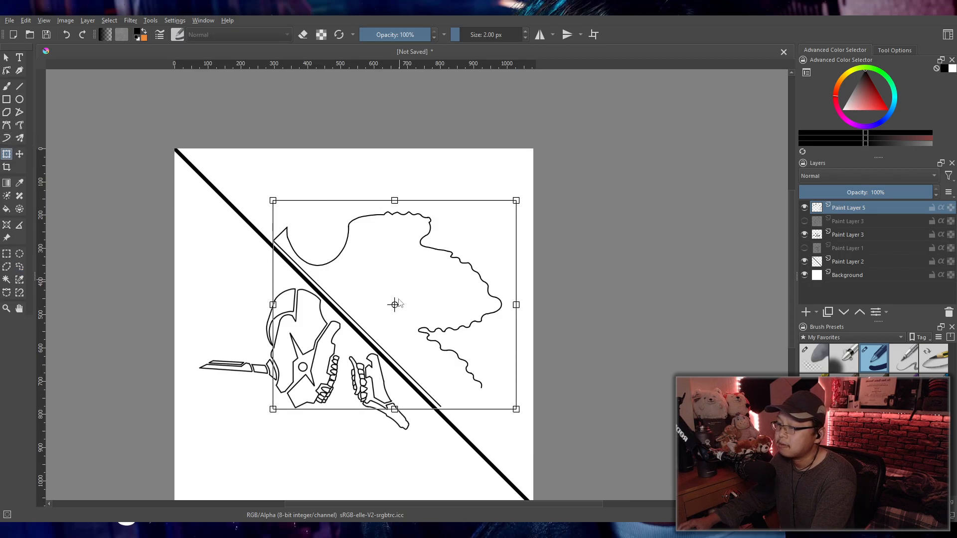
pyautogui.moveTo(514, 202); pyautogui.dragTo(425, 280)
pyautogui.moveTo(389, 327); pyautogui.dragTo(396, 250)
pyautogui.moveTo(417, 186); pyautogui.dragTo(408, 175)
pyautogui.moveTo(391, 252); pyautogui.dragTo(389, 262)
pyautogui.scroll(3, 382, 252)
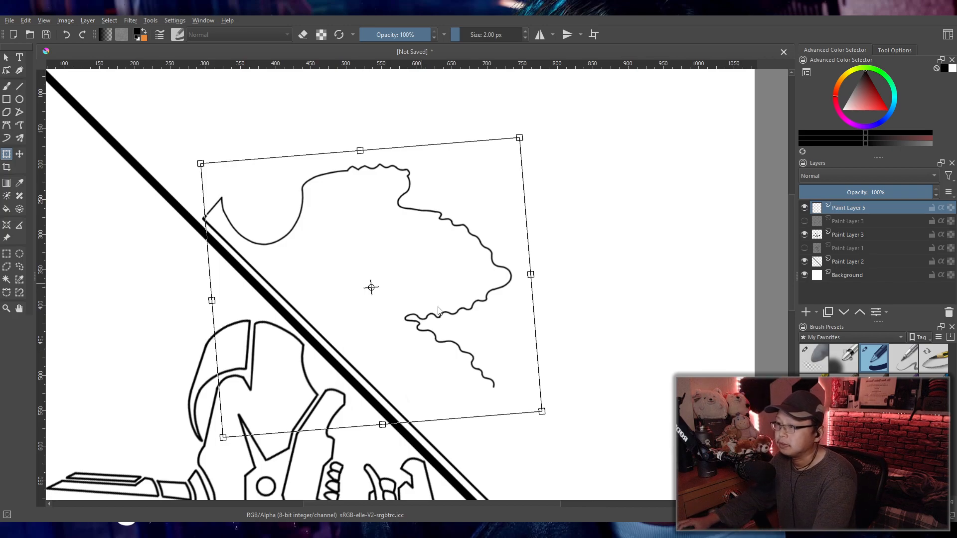
pyautogui.press('Escape')
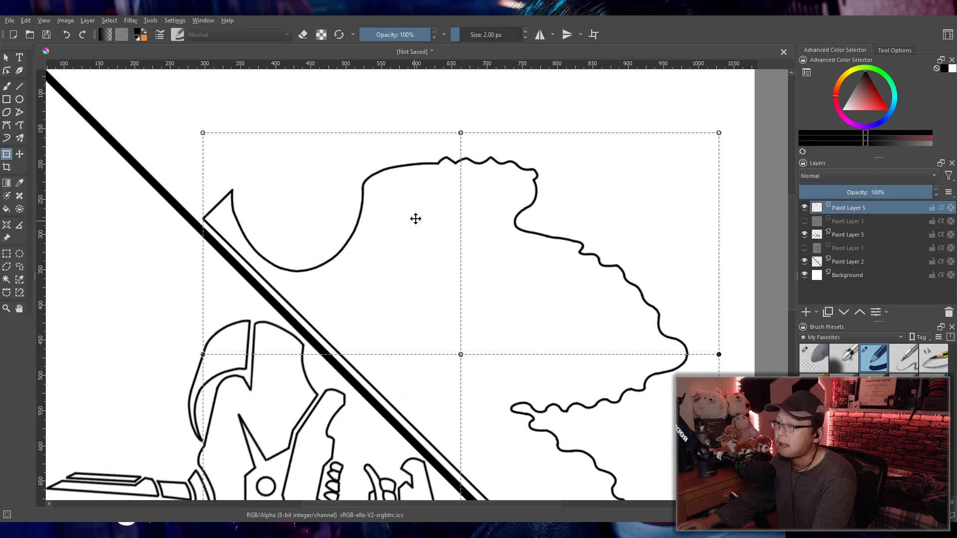
pyautogui.hotkey('ctrl', 'z')
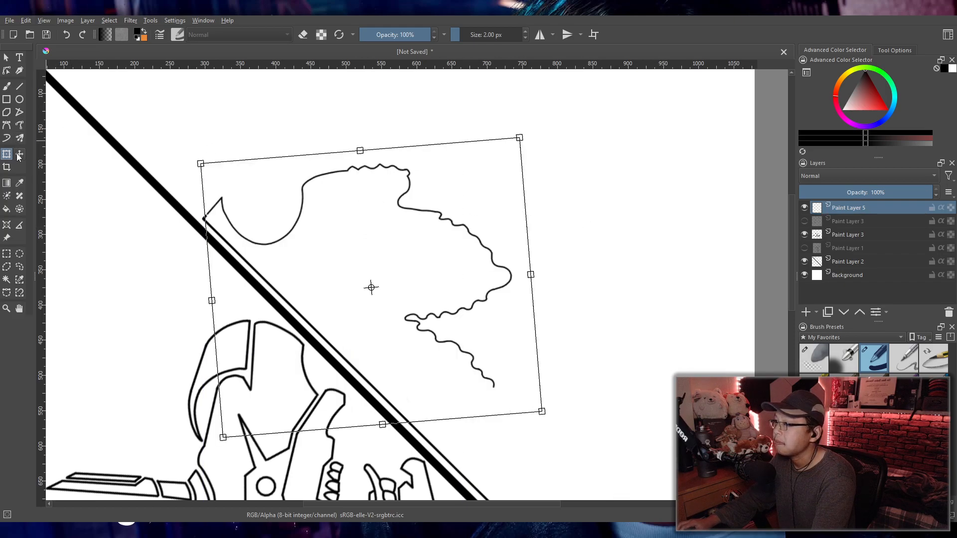
pyautogui.press('Escape')
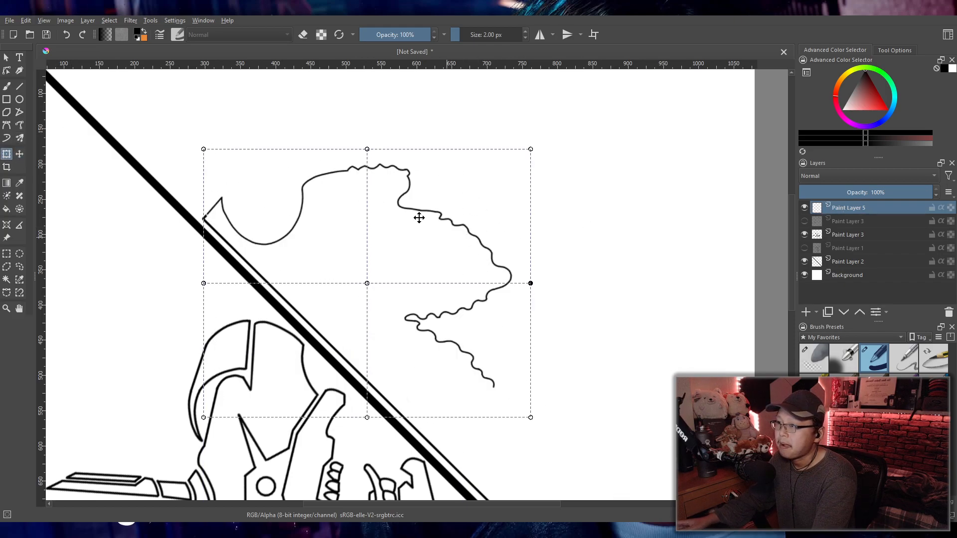
# - Warp the shape by raising the grid's top middle point and pulling its upper and middle right points outward
pyautogui.scroll(3, 420, 224)
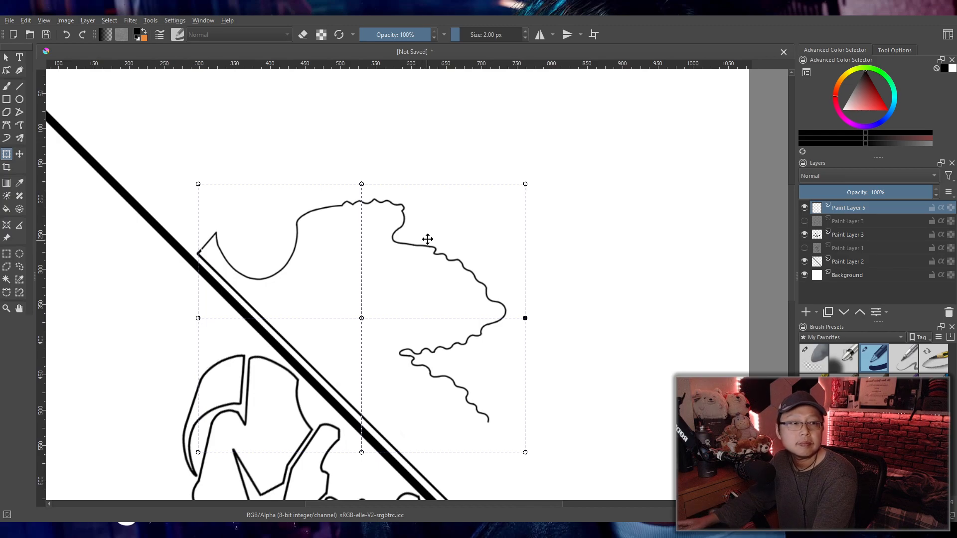
pyautogui.moveTo(369, 187); pyautogui.dragTo(363, 164)
pyautogui.moveTo(198, 186)
pyautogui.mouseDown()
pyautogui.moveTo(197, 169)
pyautogui.moveTo(199, 183)
pyautogui.moveTo(219, 177)
pyautogui.moveTo(225, 157)
pyautogui.moveTo(197, 188)
pyautogui.mouseUp()
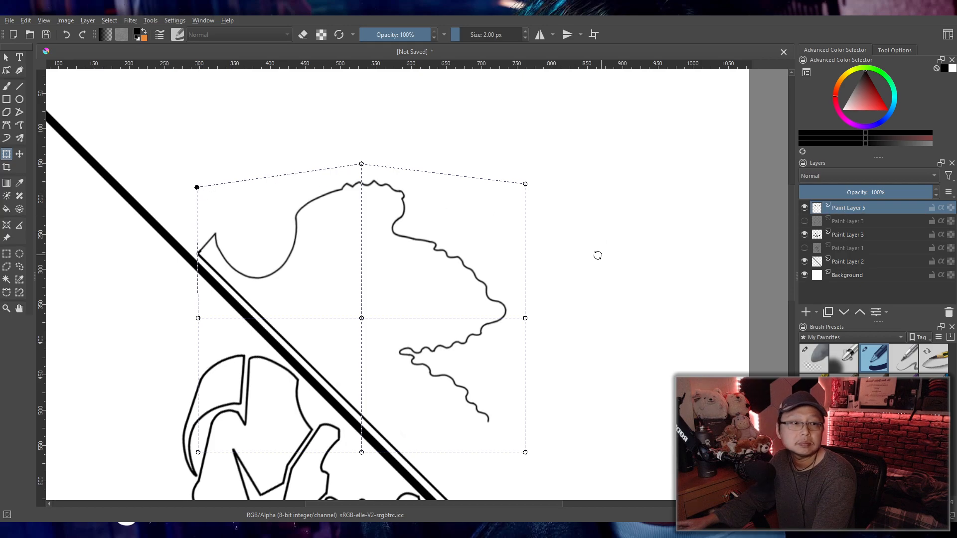
pyautogui.moveTo(362, 170); pyautogui.dragTo(370, 180)
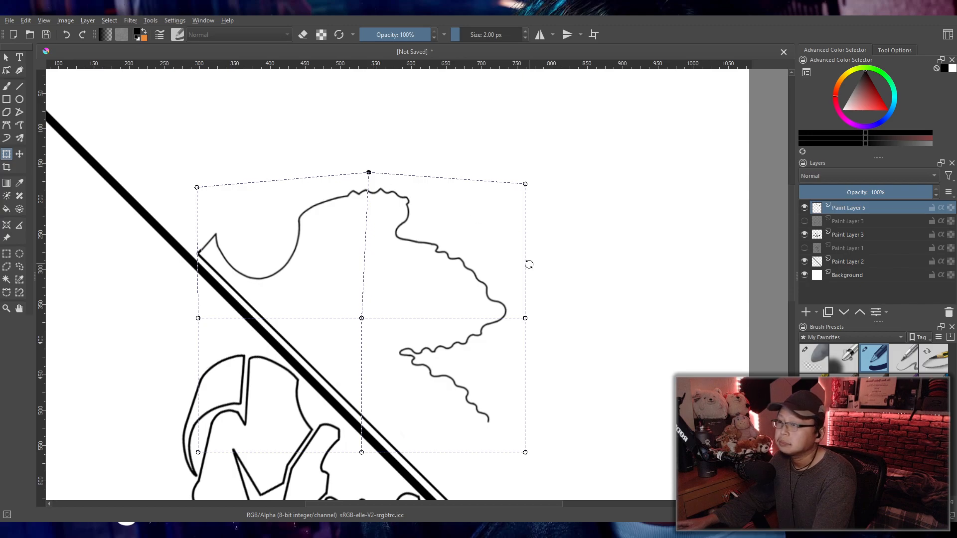
pyautogui.moveTo(525, 185); pyautogui.dragTo(580, 157)
pyautogui.moveTo(525, 318); pyautogui.dragTo(552, 293)
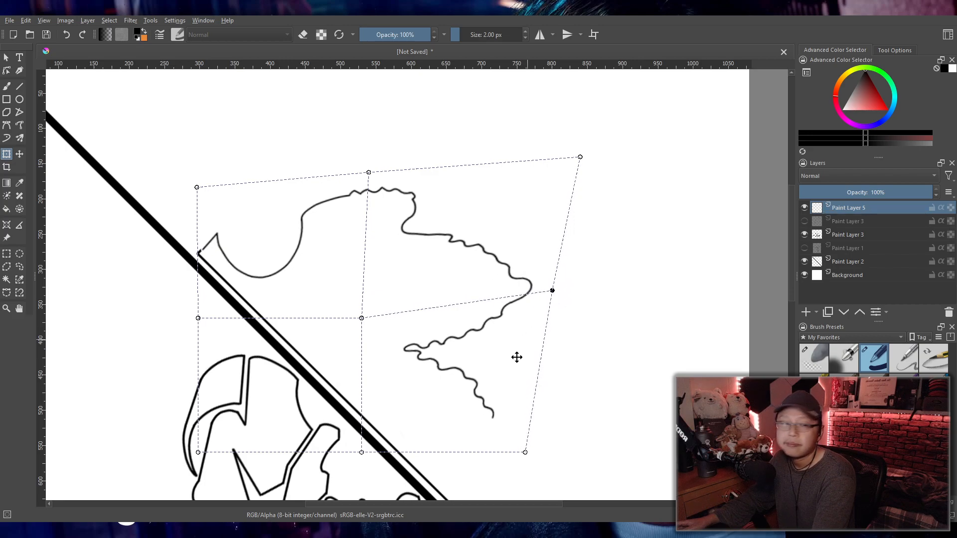
pyautogui.moveTo(473, 396)
pyautogui.mouseDown()
pyautogui.moveTo(474, 389)
pyautogui.moveTo(471, 398)
pyautogui.mouseUp()
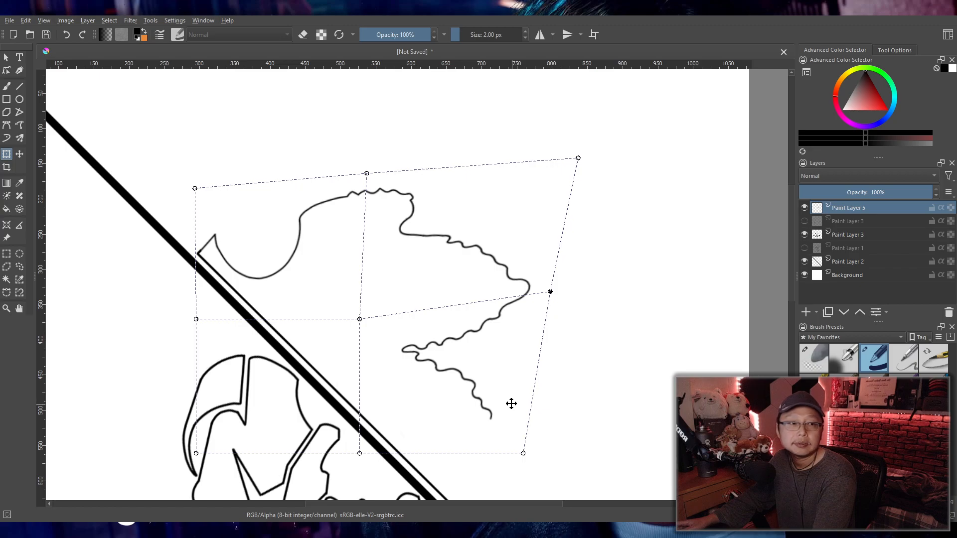
# - Refine the warp by raising the grid's center, right middle and two right corner points and adjusting its upper left points
pyautogui.moveTo(363, 325); pyautogui.dragTo(370, 298)
pyautogui.moveTo(551, 297); pyautogui.dragTo(557, 283)
pyautogui.moveTo(368, 175); pyautogui.dragTo(370, 165)
pyautogui.moveTo(579, 160); pyautogui.dragTo(584, 160)
pyautogui.moveTo(556, 283)
pyautogui.mouseDown()
pyautogui.moveTo(572, 299)
pyautogui.moveTo(556, 283)
pyautogui.mouseUp()
pyautogui.moveTo(196, 193); pyautogui.dragTo(192, 191)
pyautogui.moveTo(369, 162); pyautogui.dragTo(362, 166)
pyautogui.moveTo(525, 456); pyautogui.dragTo(549, 423)
pyautogui.moveTo(583, 159); pyautogui.dragTo(564, 133)
pyautogui.moveTo(556, 283); pyautogui.dragTo(559, 277)
# - Pull the warp grid's bottom middle point upward to the diagonal line to lift the shape's lower edge
pyautogui.scroll(-3, 544, 405)
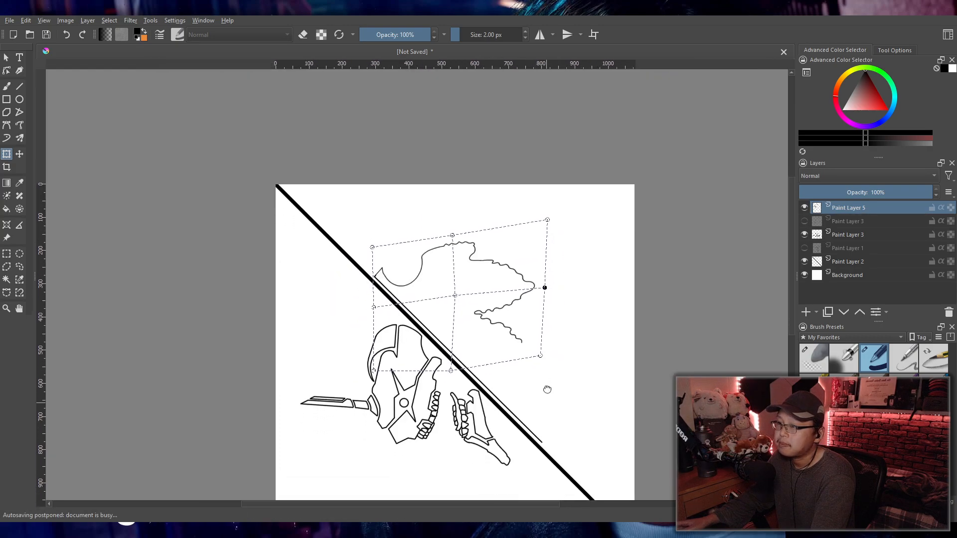
pyautogui.scroll(3, 548, 388)
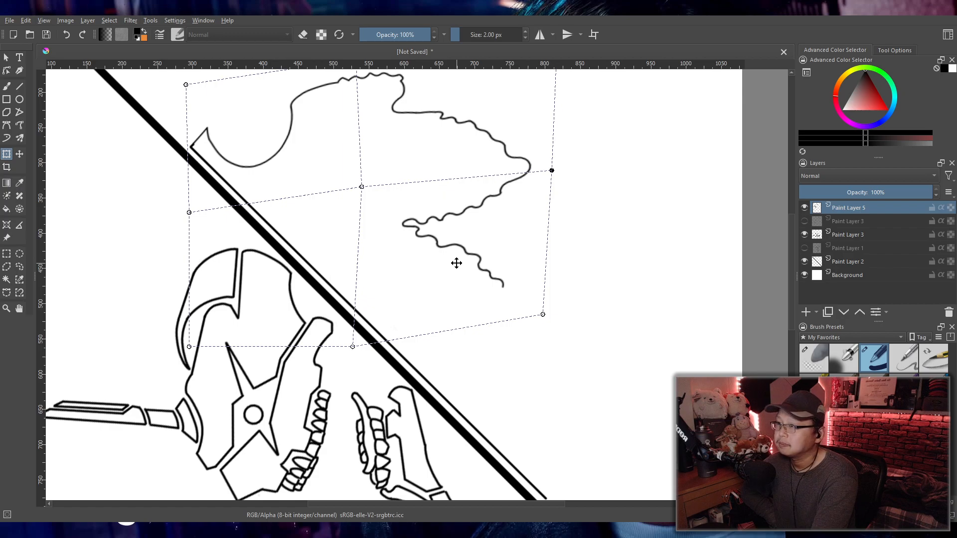
pyautogui.moveTo(357, 350); pyautogui.dragTo(363, 298)
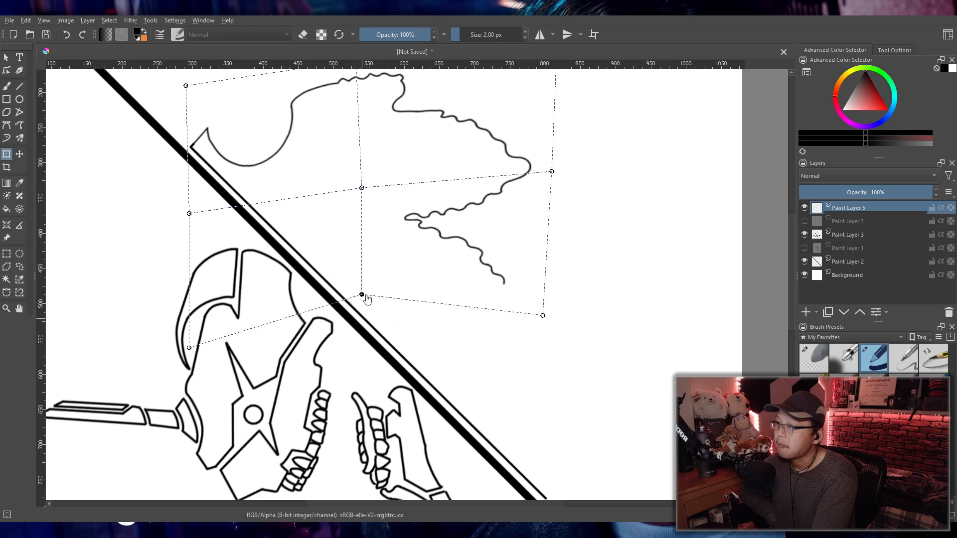
pyautogui.moveTo(399, 247); pyautogui.dragTo(416, 301)
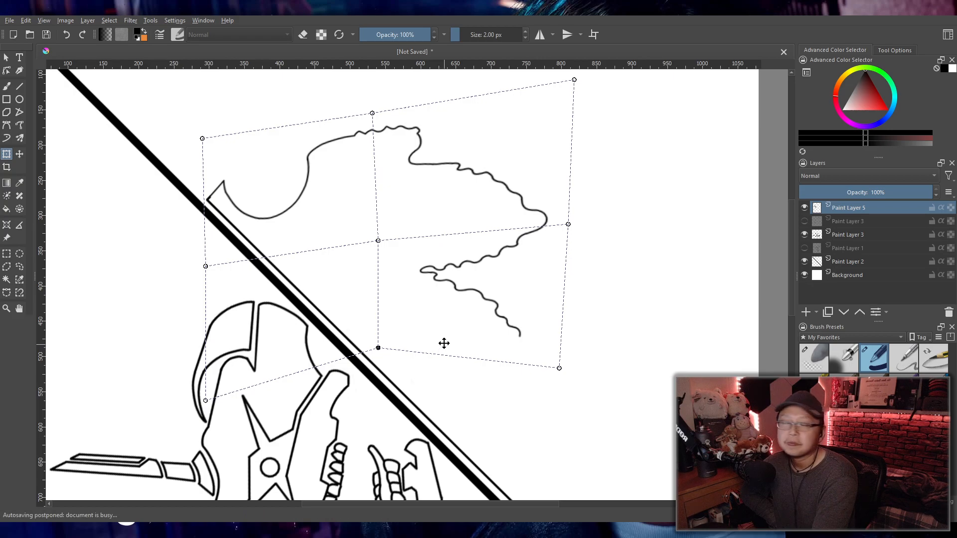
# - Apply the warp and make a rectangular selection enclosing the reshaped outline and the area beneath it
pyautogui.click(6, 254)
pyautogui.press('2')
pyautogui.moveTo(228, 150)
pyautogui.mouseDown()
pyautogui.moveTo(324, 214)
pyautogui.moveTo(511, 388)
pyautogui.mouseUp()
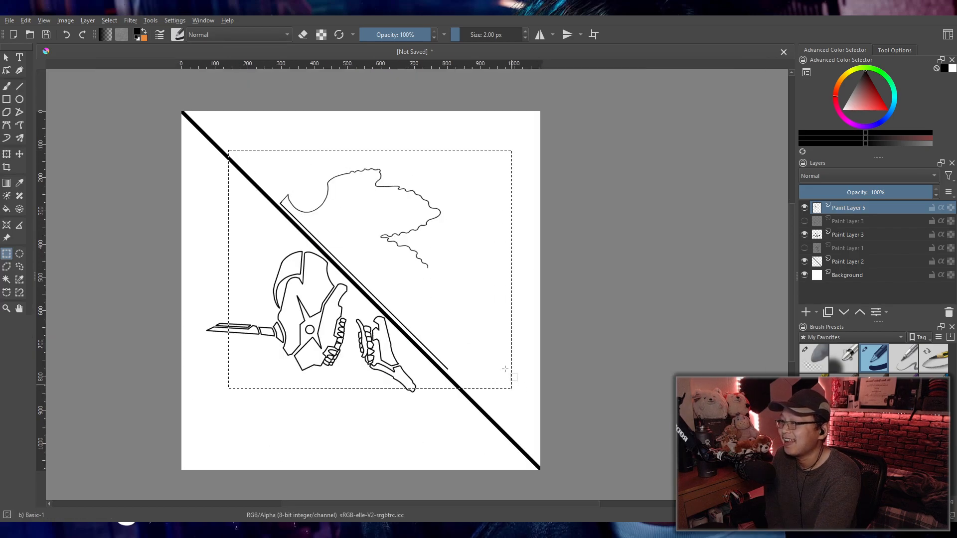
# - Draw a short downward curve from the lower end of the warped wavy outline with the 2 px brush
pyautogui.scroll(6, 433, 299)
pyautogui.click(6, 88)
pyautogui.scroll(2, 427, 339)
pyautogui.scroll(-2, 478, 275)
pyautogui.scroll(1, 483, 281)
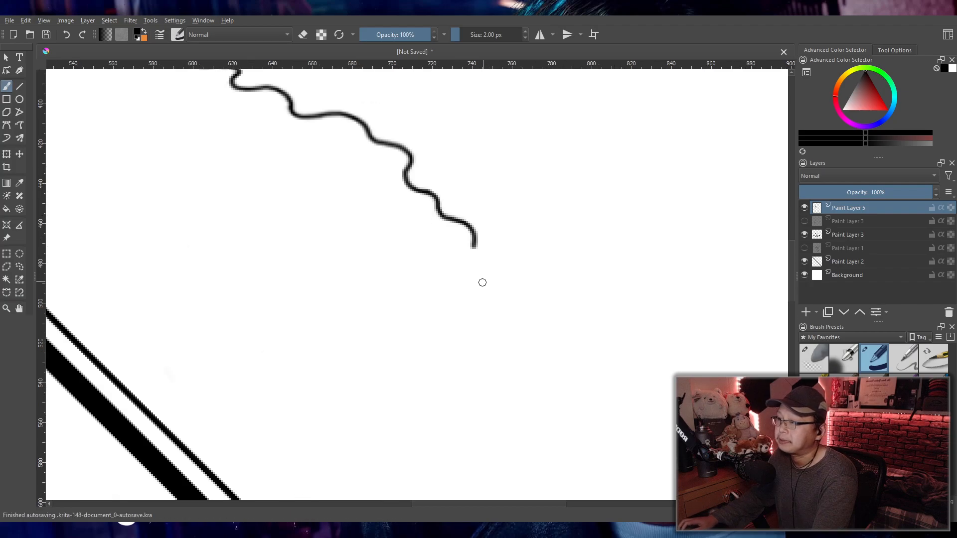
pyautogui.moveTo(483, 281); pyautogui.dragTo(495, 280)
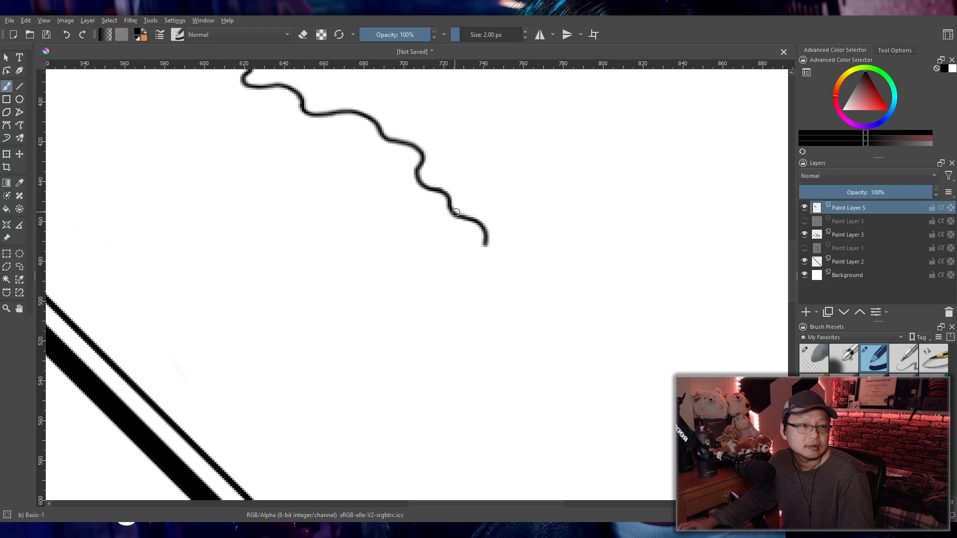
pyautogui.moveTo(484, 244); pyautogui.dragTo(487, 289)
pyautogui.hotkey('ctrl', 'z')
pyautogui.moveTo(484, 245); pyautogui.dragTo(503, 301)
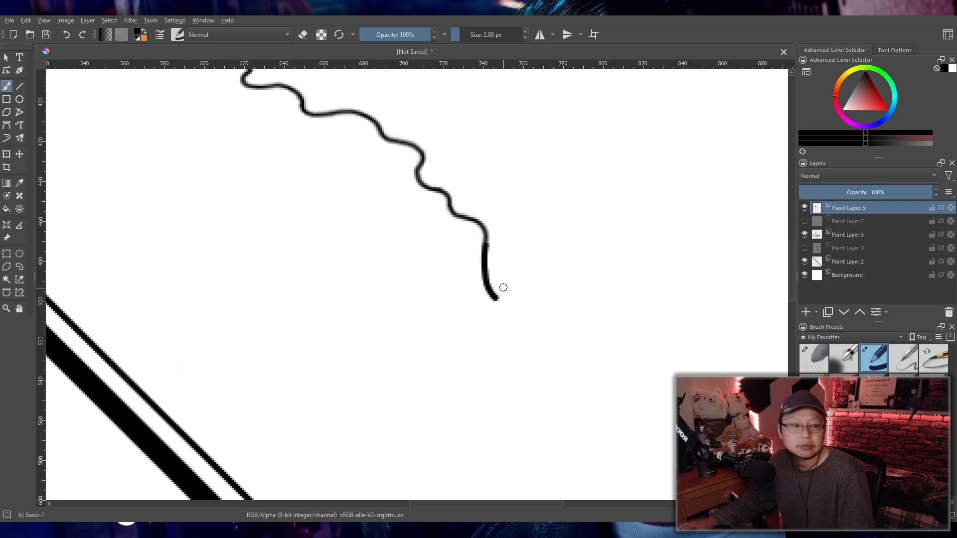
# - Continue the outline downward with a rounded bump and a longer curve bulging right, redrawing strokes as needed
pyautogui.moveTo(498, 301); pyautogui.dragTo(504, 343)
pyautogui.hotkey('ctrl', 'z')
pyautogui.hotkey('ctrl', 'z')
pyautogui.hotkey('ctrl', 'z')
pyautogui.moveTo(497, 299)
pyautogui.mouseDown()
pyautogui.moveTo(510, 362)
pyautogui.moveTo(538, 392)
pyautogui.mouseUp()
pyautogui.hotkey('ctrl', 'z')
pyautogui.moveTo(501, 357); pyautogui.dragTo(548, 421)
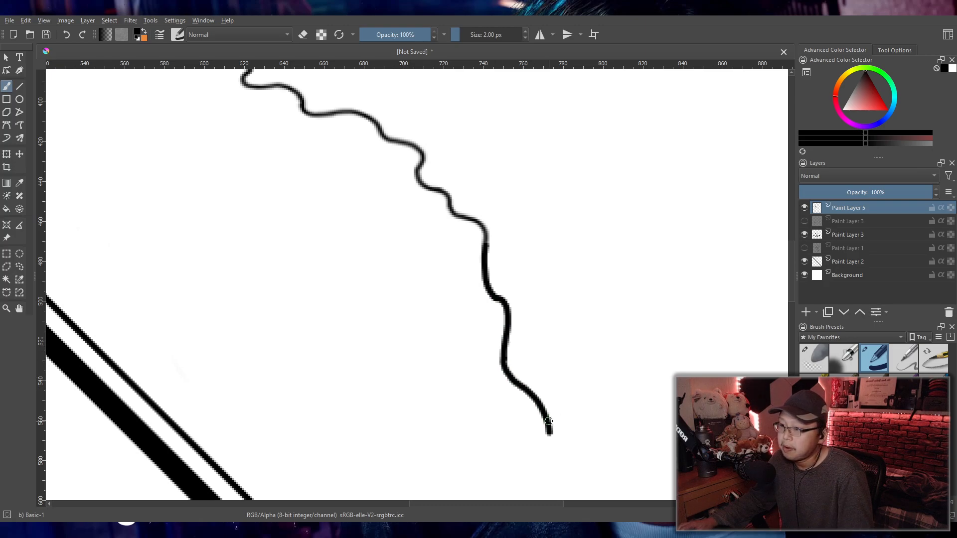
# - Extend the outline about 65 px farther down with a gentle inward curve and a small rounded bump
pyautogui.moveTo(581, 393); pyautogui.dragTo(536, 291)
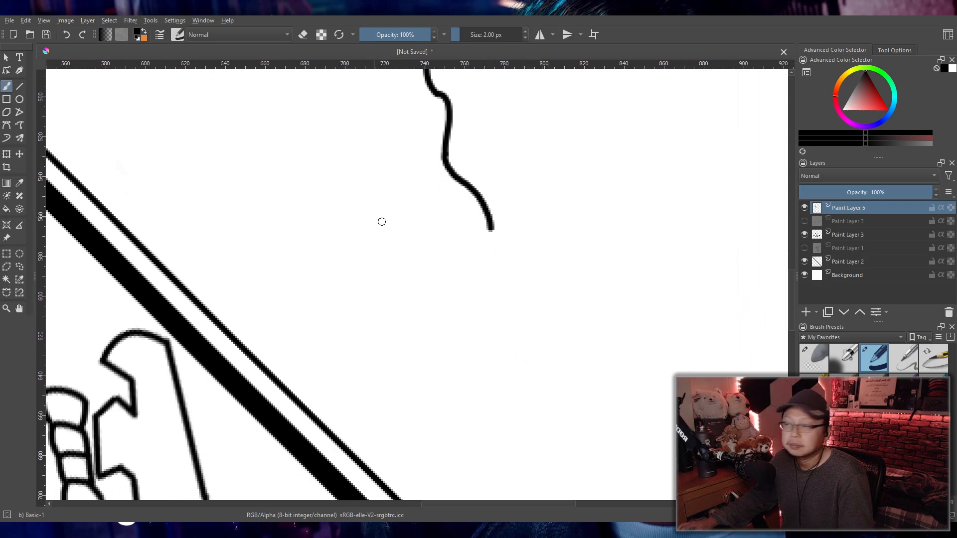
pyautogui.moveTo(491, 228); pyautogui.dragTo(489, 295)
pyautogui.hotkey('ctrl', 'z')
pyautogui.hotkey('ctrl', 'z')
pyautogui.moveTo(490, 259); pyautogui.dragTo(491, 305)
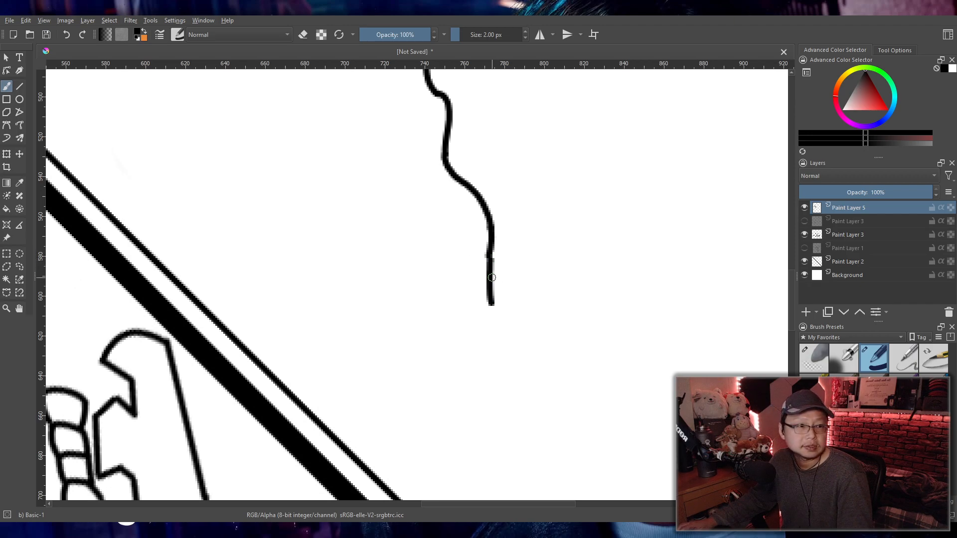
pyautogui.hotkey('ctrl', 'z')
pyautogui.hotkey('ctrl', 'z')
pyautogui.moveTo(491, 257); pyautogui.dragTo(510, 351)
pyautogui.hotkey('ctrl', 'z')
pyautogui.moveTo(508, 318); pyautogui.dragTo(502, 357)
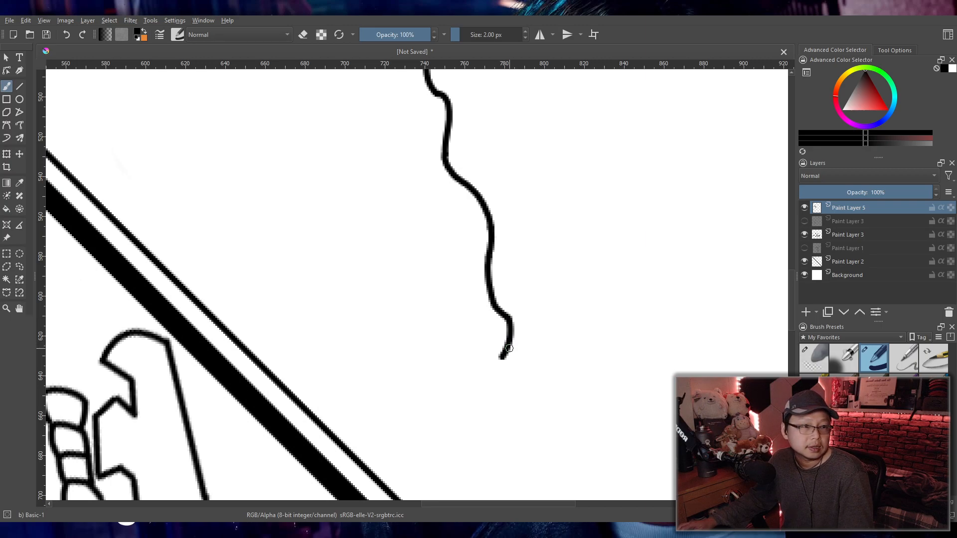
# - Extend the wavy outline about 35 px farther down with a curve sweeping out to the right, redrawing the stroke as needed
pyautogui.moveTo(502, 364); pyautogui.dragTo(511, 415)
pyautogui.hotkey('ctrl', 'z')
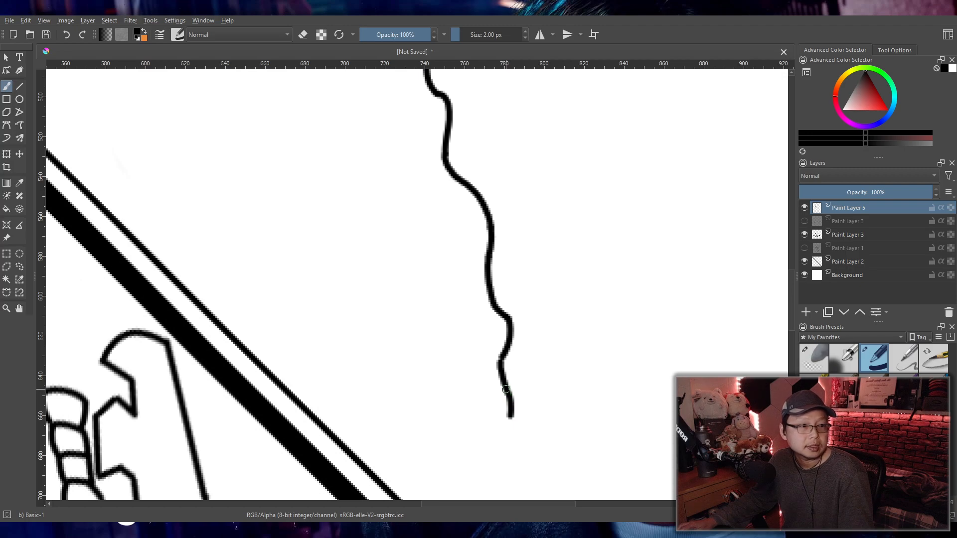
pyautogui.hotkey('ctrl', 'z')
pyautogui.moveTo(501, 357); pyautogui.dragTo(517, 418)
pyautogui.hotkey('ctrl', 'z')
pyautogui.moveTo(502, 359); pyautogui.dragTo(523, 410)
pyautogui.hotkey('ctrl', 'z')
pyautogui.moveTo(501, 358)
pyautogui.mouseDown()
pyautogui.moveTo(522, 414)
pyautogui.moveTo(515, 441)
pyautogui.mouseUp()
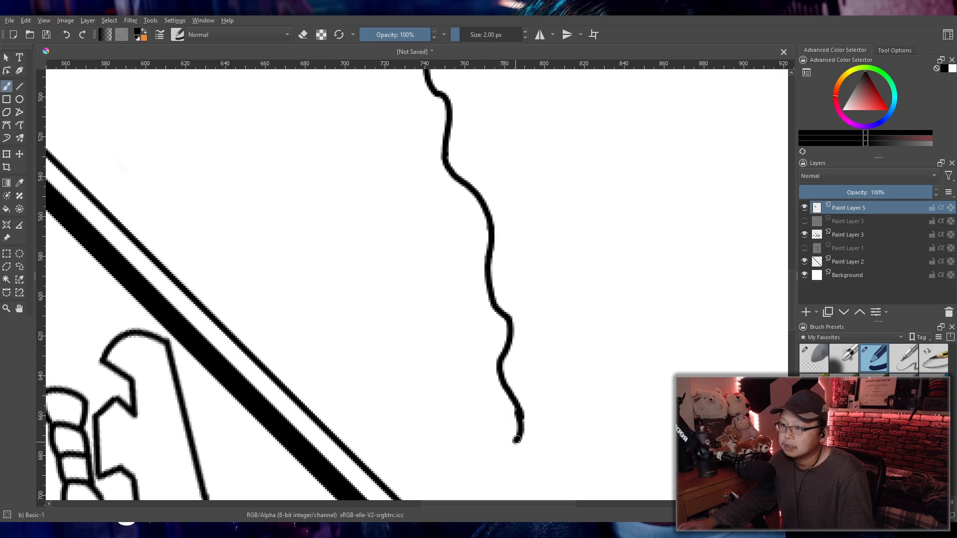
pyautogui.moveTo(487, 359); pyautogui.dragTo(455, 184)
pyautogui.hotkey('ctrl', 'z')
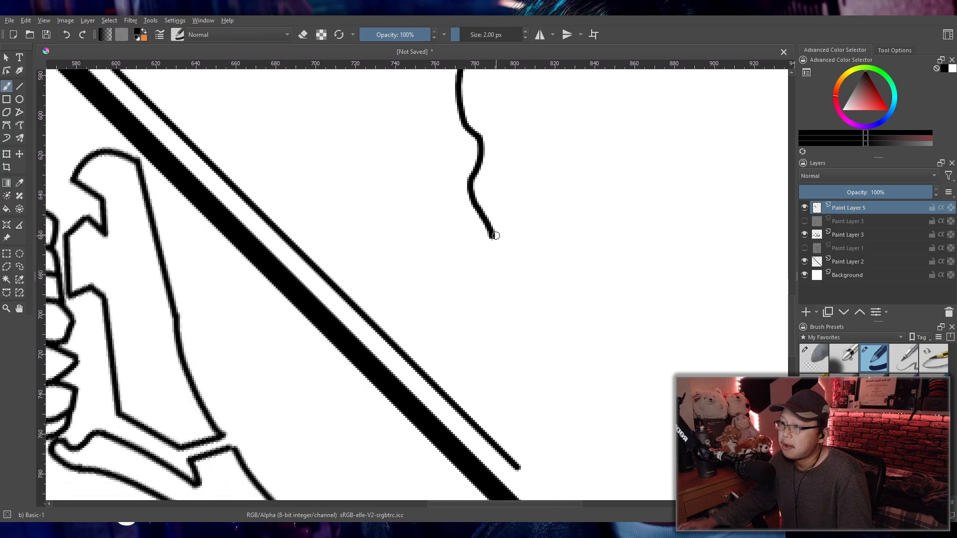
pyautogui.hotkey('ctrl', 'z')
pyautogui.moveTo(474, 177); pyautogui.dragTo(498, 242)
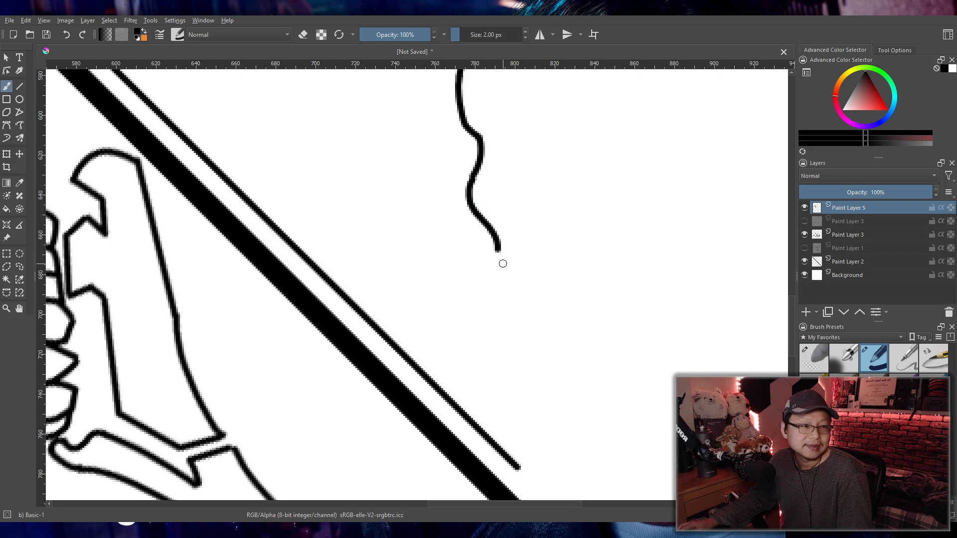
pyautogui.moveTo(498, 251); pyautogui.dragTo(491, 316)
pyautogui.hotkey('ctrl', 'z')
pyautogui.moveTo(499, 257); pyautogui.dragTo(497, 332)
pyautogui.hotkey('ctrl', 'z')
pyautogui.moveTo(498, 251); pyautogui.dragTo(504, 363)
pyautogui.hotkey('ctrl', 'z')
pyautogui.moveTo(498, 252); pyautogui.dragTo(484, 337)
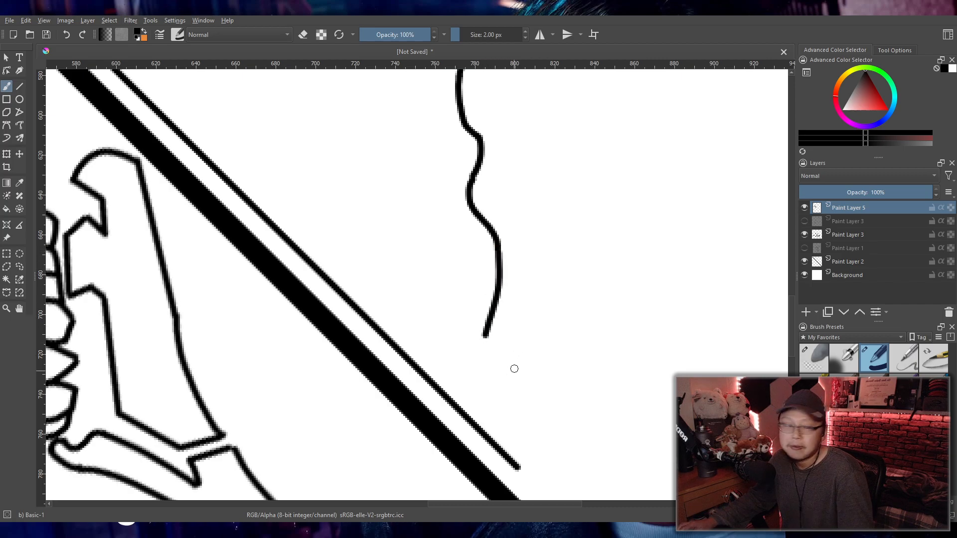
pyautogui.hotkey('ctrl', 'z')
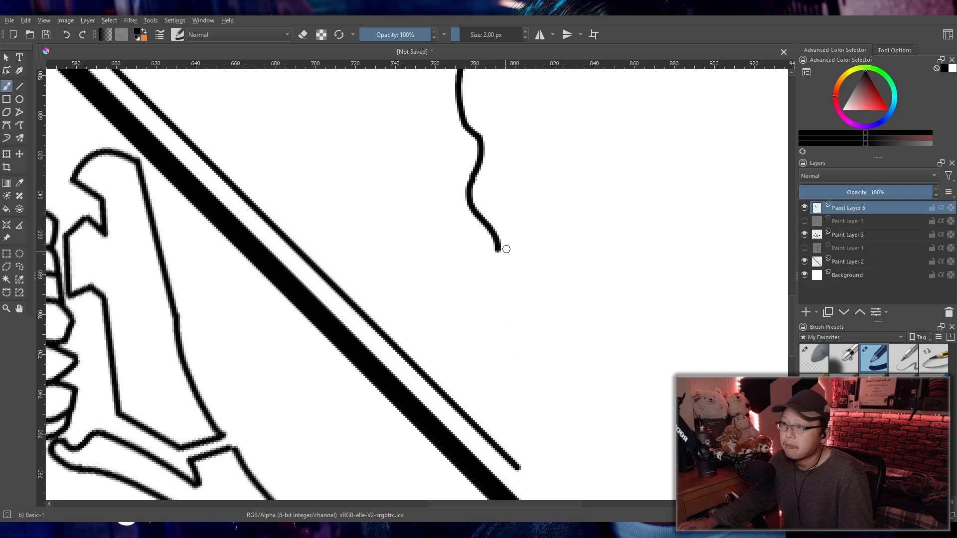
pyautogui.hotkey('ctrl', 'z')
# - Continue the outline about 110 px down in a shallow S-curve that meets the lower end of the thin diagonal line
pyautogui.moveTo(503, 253)
pyautogui.mouseDown()
pyautogui.moveTo(489, 357)
pyautogui.moveTo(516, 429)
pyautogui.mouseUp()
pyautogui.hotkey('ctrl', 'z')
pyautogui.moveTo(499, 367); pyautogui.dragTo(518, 471)
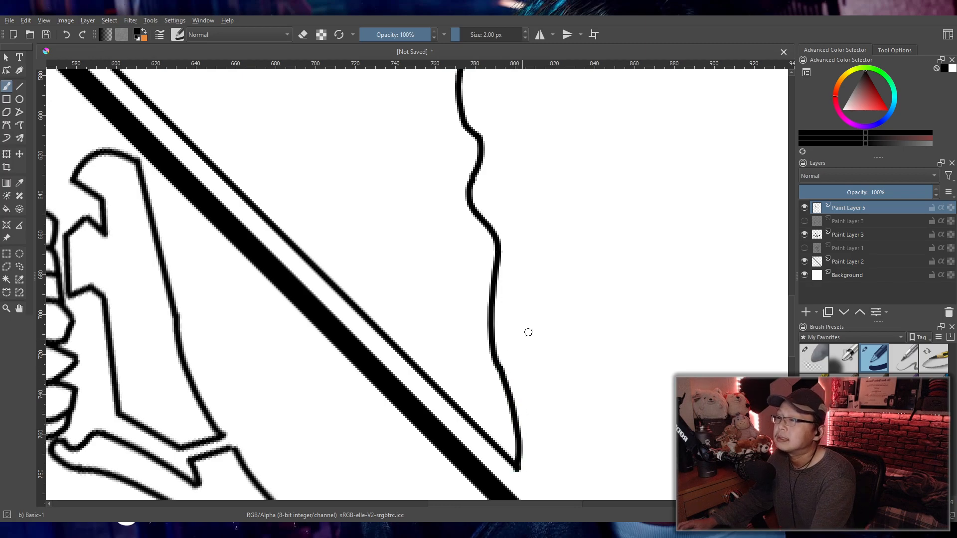
# - Trim the outline's pointed lower tip with the Eraser Soft brush at 18.55 px
pyautogui.scroll(-5, 527, 324)
pyautogui.moveTo(561, 323)
pyautogui.mouseDown()
pyautogui.moveTo(570, 395)
pyautogui.moveTo(561, 367)
pyautogui.moveTo(558, 394)
pyautogui.mouseUp()
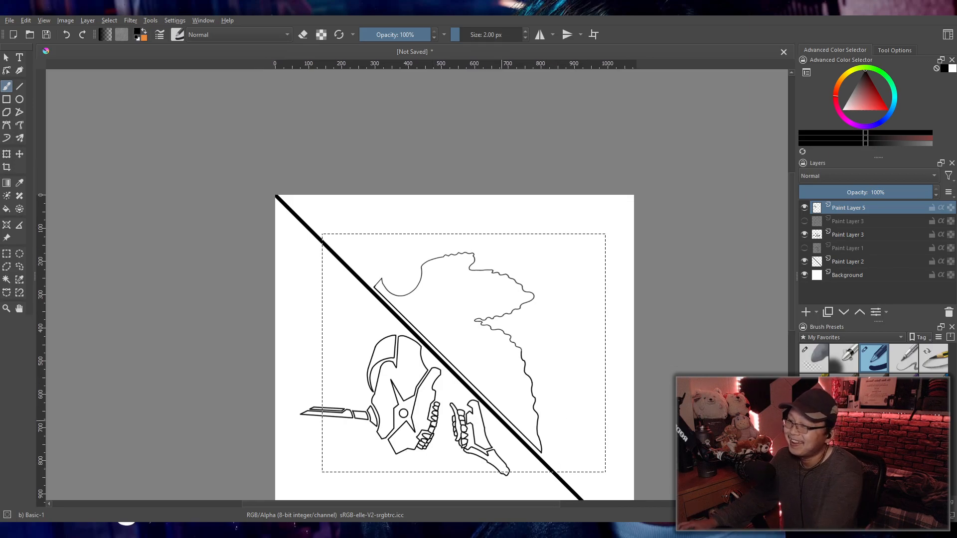
pyautogui.scroll(6, 543, 457)
pyautogui.scroll(2, 578, 309)
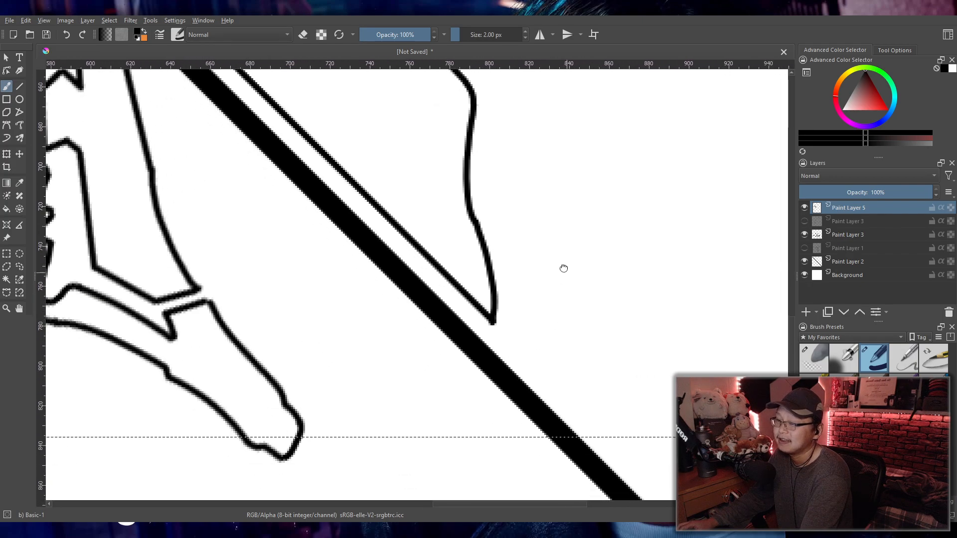
pyautogui.click(816, 364)
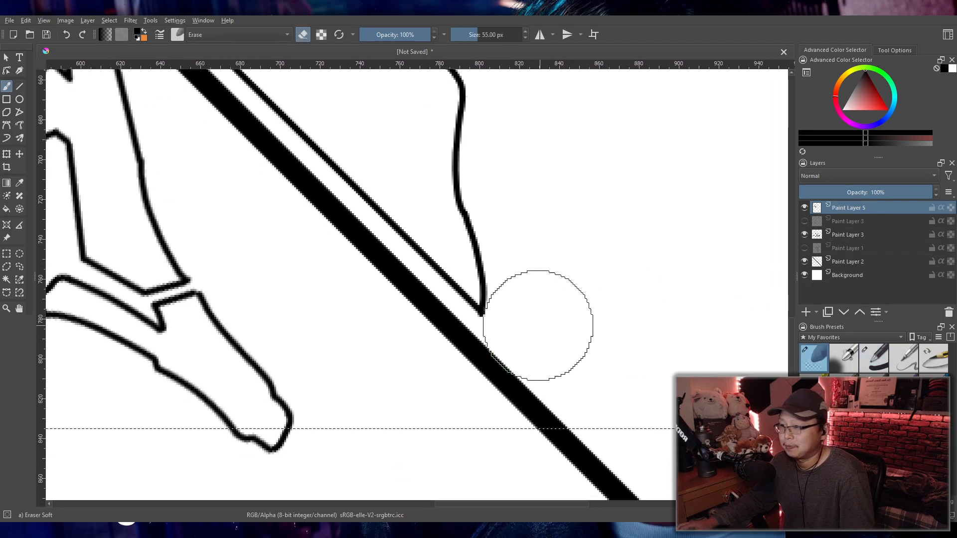
pyautogui.moveTo(552, 303)
pyautogui.mouseDown()
pyautogui.moveTo(527, 303)
pyautogui.moveTo(540, 314)
pyautogui.mouseUp()
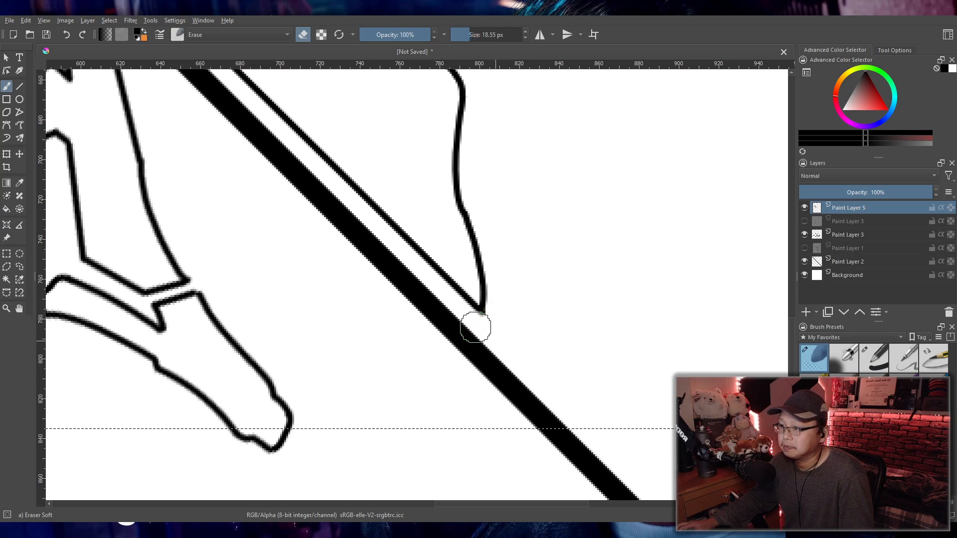
# - Move the selected outline about 45 px right and down with the Transform tool and switch the transform to a warp grid
pyautogui.scroll(-5, 494, 313)
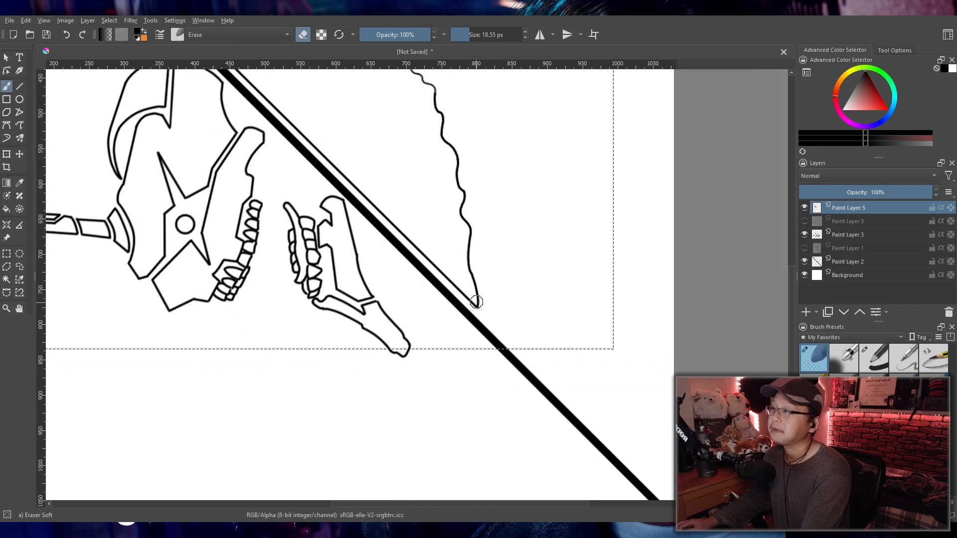
pyautogui.scroll(-4, 469, 300)
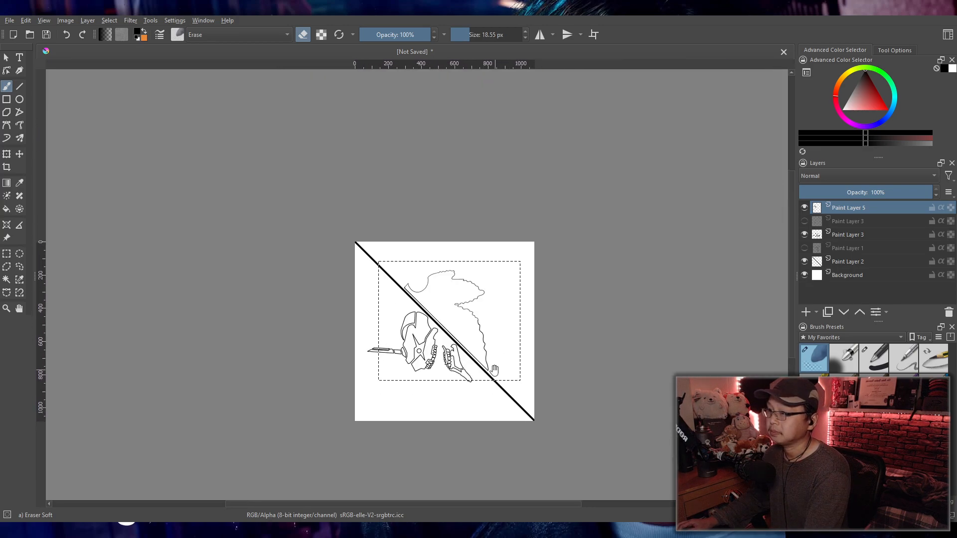
pyautogui.scroll(2, 499, 374)
pyautogui.scroll(1, 499, 374)
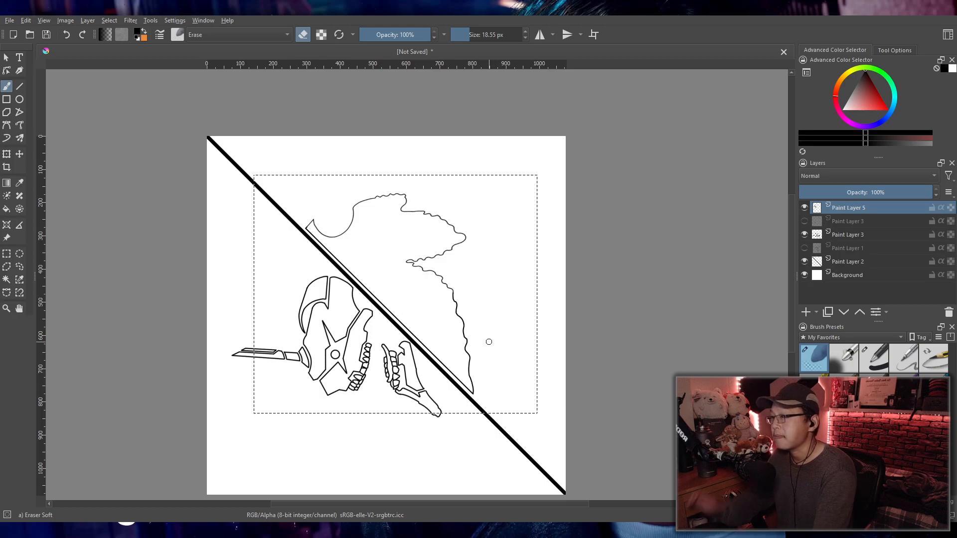
pyautogui.hotkey('ctrl', 't')
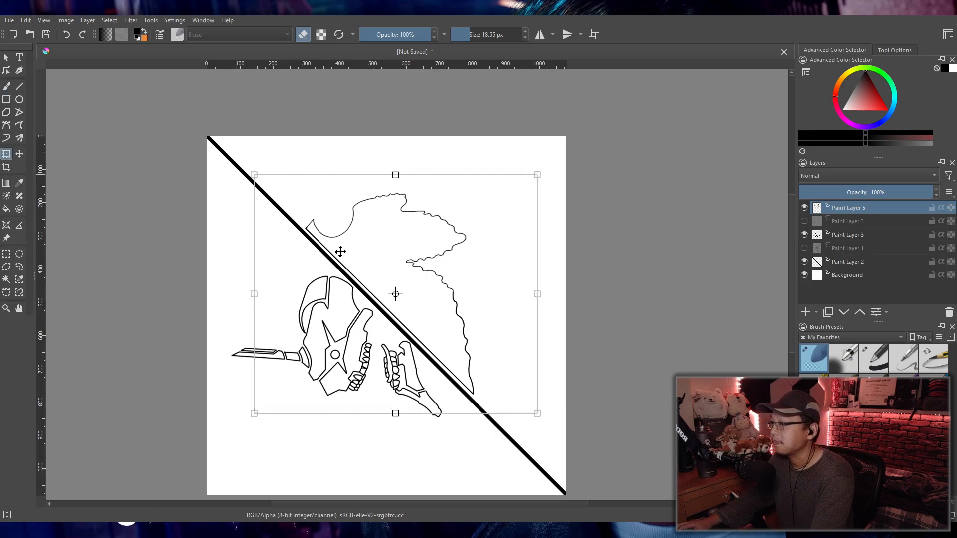
pyautogui.moveTo(467, 290); pyautogui.dragTo(483, 305)
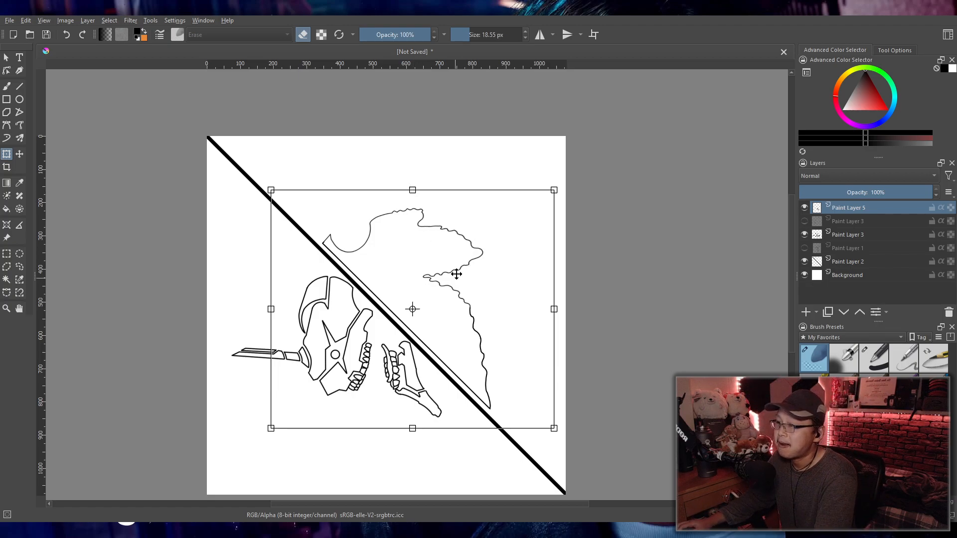
pyautogui.moveTo(495, 322)
pyautogui.mouseDown()
pyautogui.moveTo(452, 251)
pyautogui.moveTo(438, 259)
pyautogui.moveTo(444, 270)
pyautogui.mouseUp()
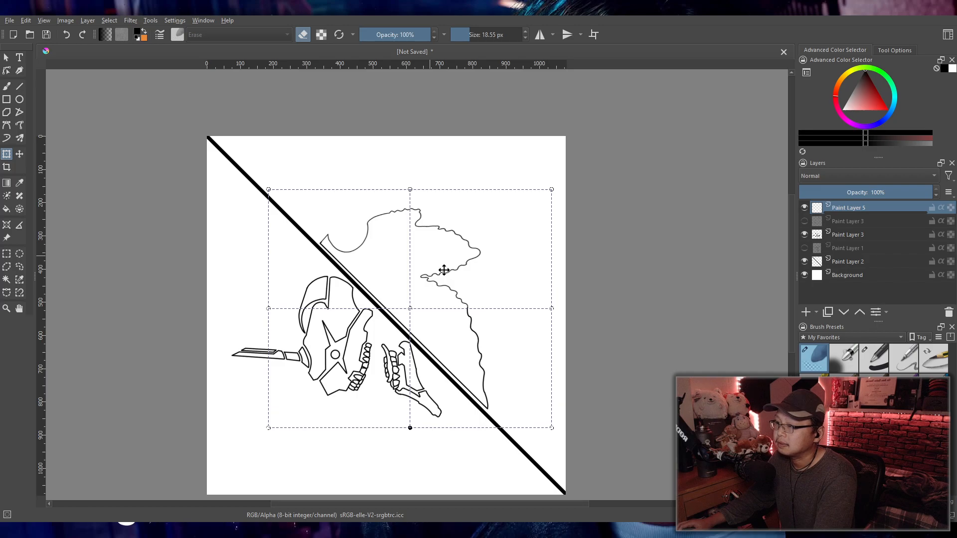
# - Warp the outline by raising its upper middle, pushing the centre and right side outward and pulling the lower-right corner inward
pyautogui.moveTo(410, 190); pyautogui.dragTo(410, 186)
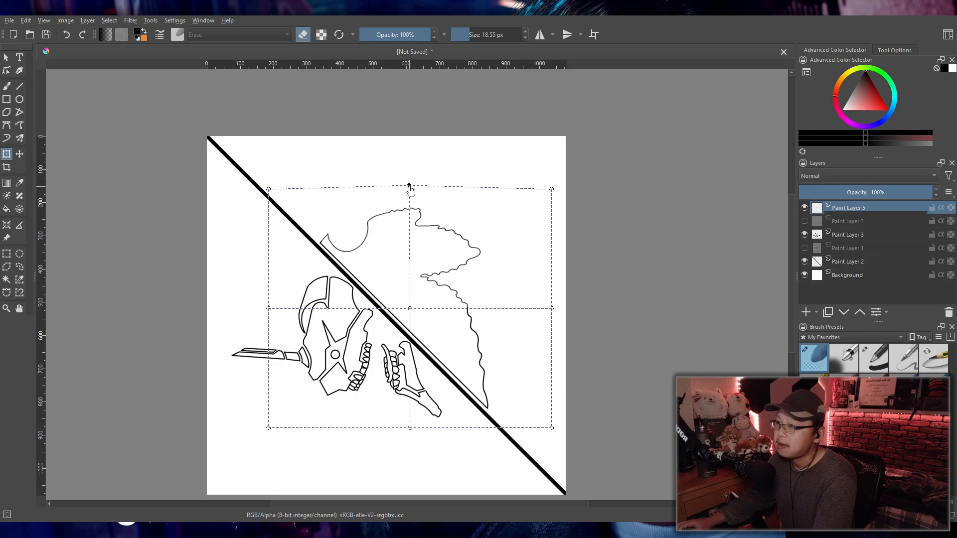
pyautogui.moveTo(553, 191); pyautogui.dragTo(560, 191)
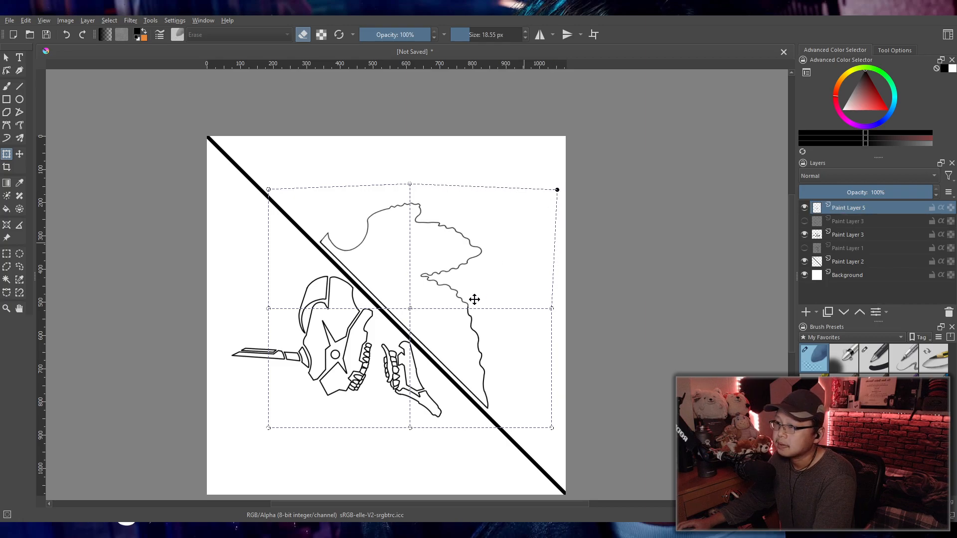
pyautogui.moveTo(411, 313); pyautogui.dragTo(417, 317)
pyautogui.moveTo(552, 309); pyautogui.dragTo(565, 295)
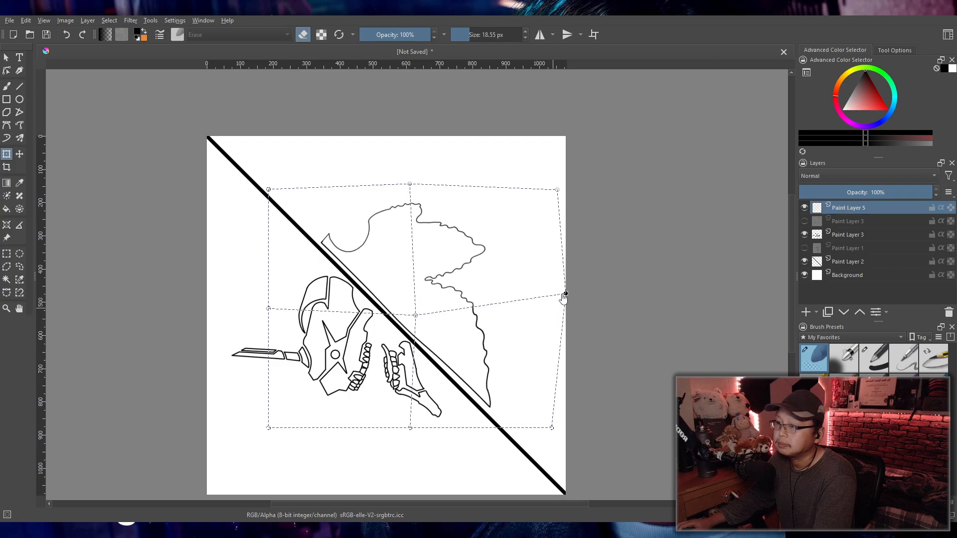
pyautogui.moveTo(552, 427); pyautogui.dragTo(529, 421)
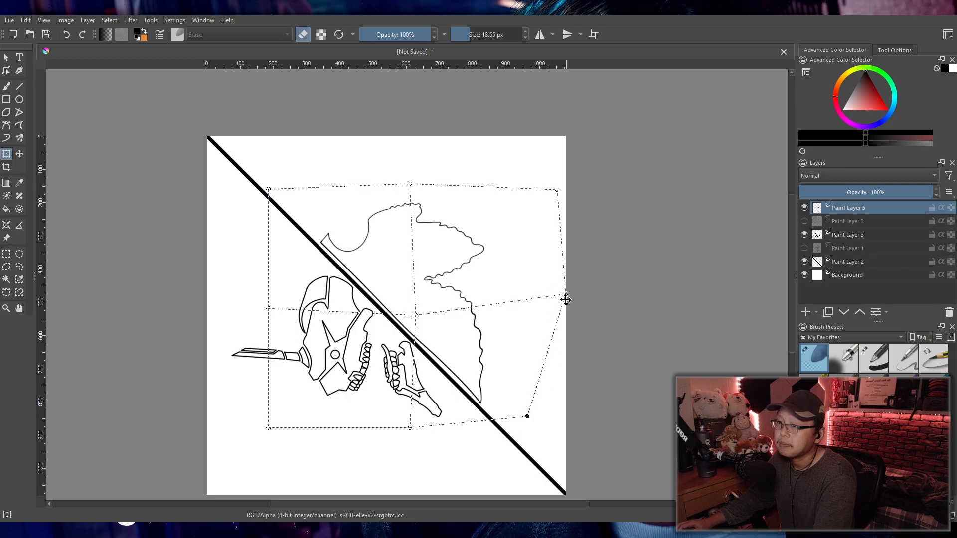
pyautogui.moveTo(566, 295); pyautogui.dragTo(567, 297)
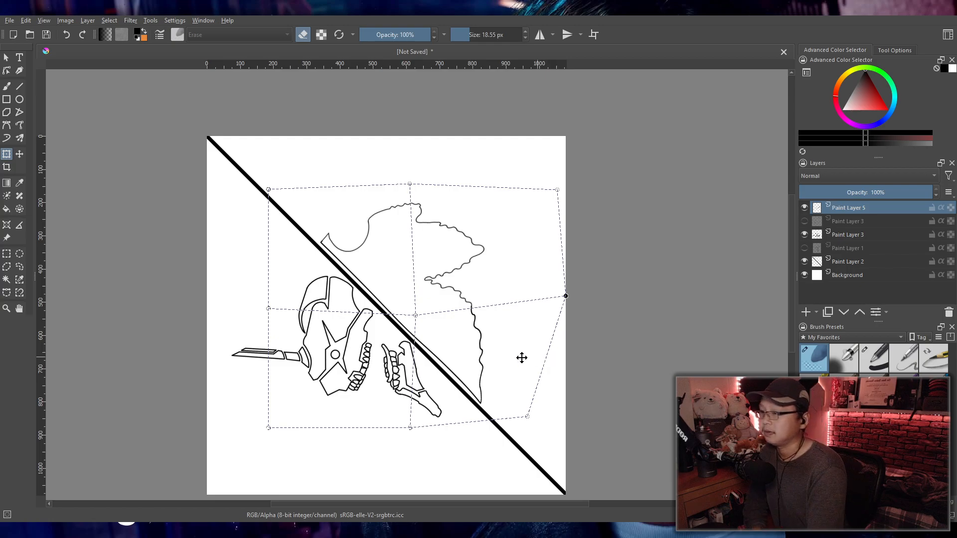
# - Apply the warp and make a rectangular selection of about 1010 × 920 px enclosing all the line art
pyautogui.hotkey('ctrl', 'r')
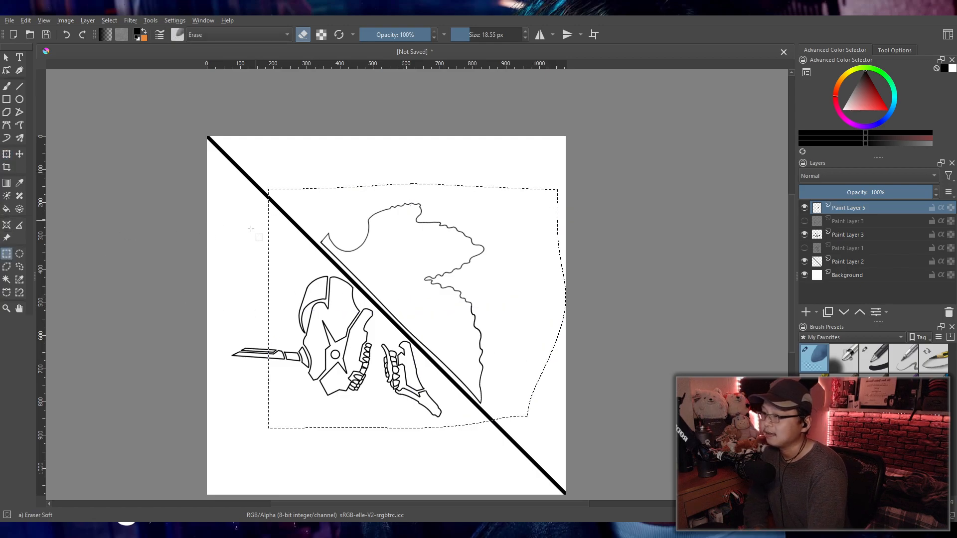
pyautogui.moveTo(214, 172); pyautogui.dragTo(551, 476)
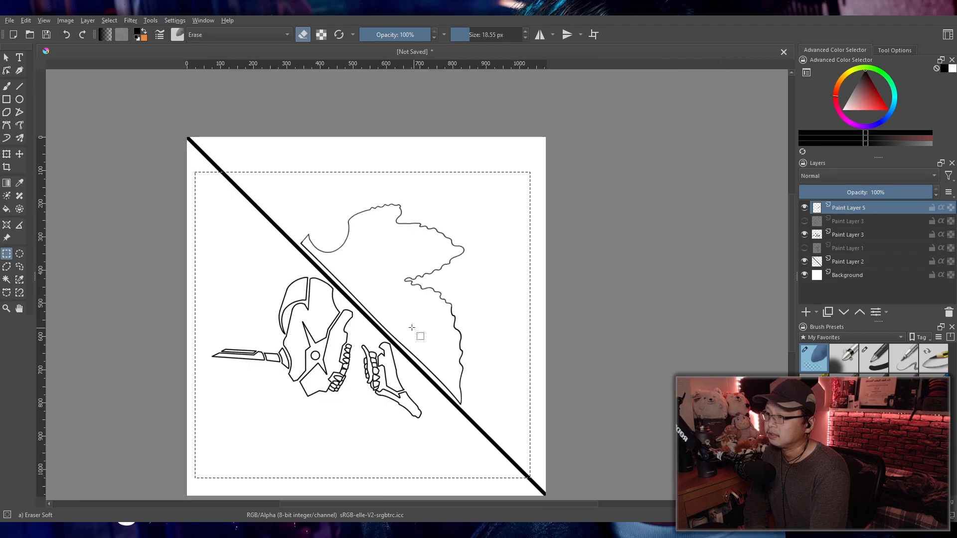
pyautogui.scroll(3, 411, 328)
pyautogui.moveTo(407, 295); pyautogui.dragTo(425, 331)
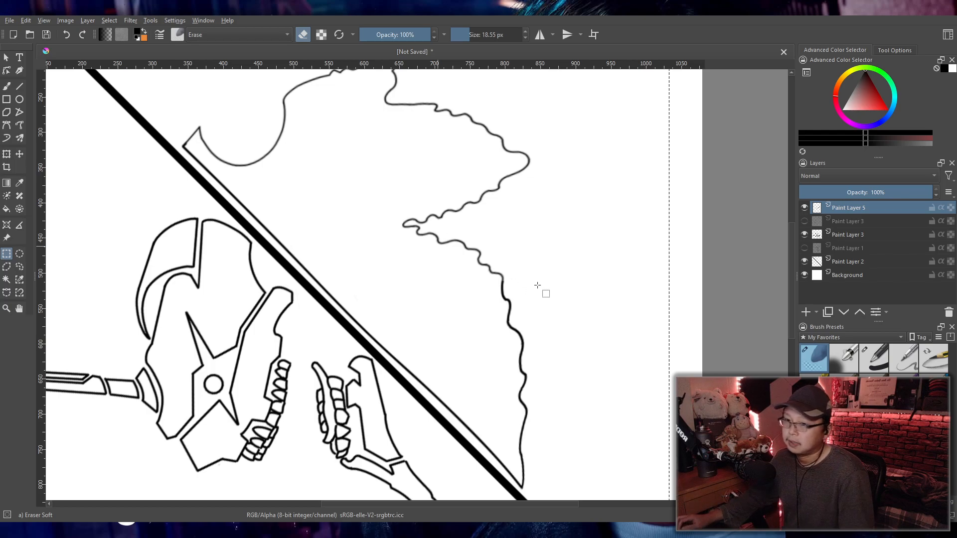
# - Add a new paint layer above the outline and lower the outline layer's opacity to 50%
pyautogui.click(901, 366)
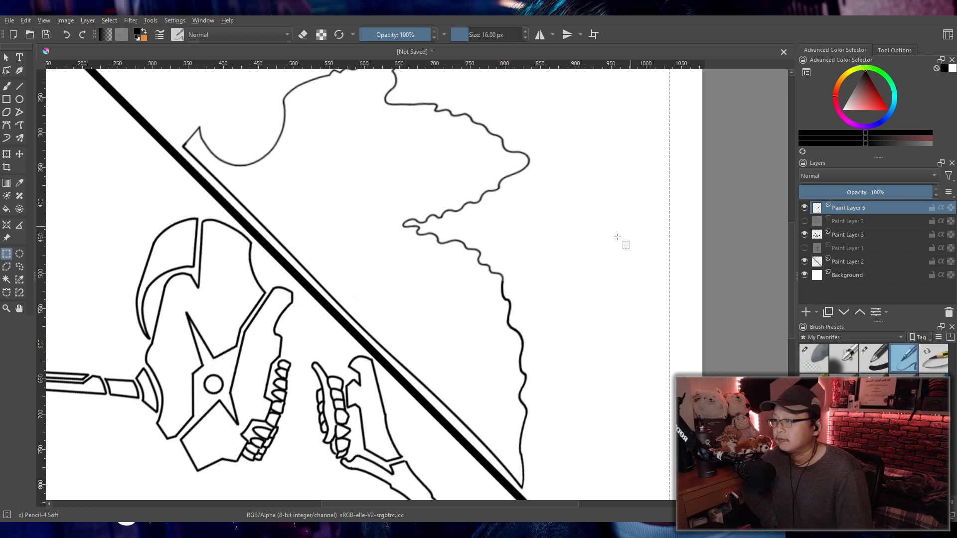
pyautogui.click(20, 87)
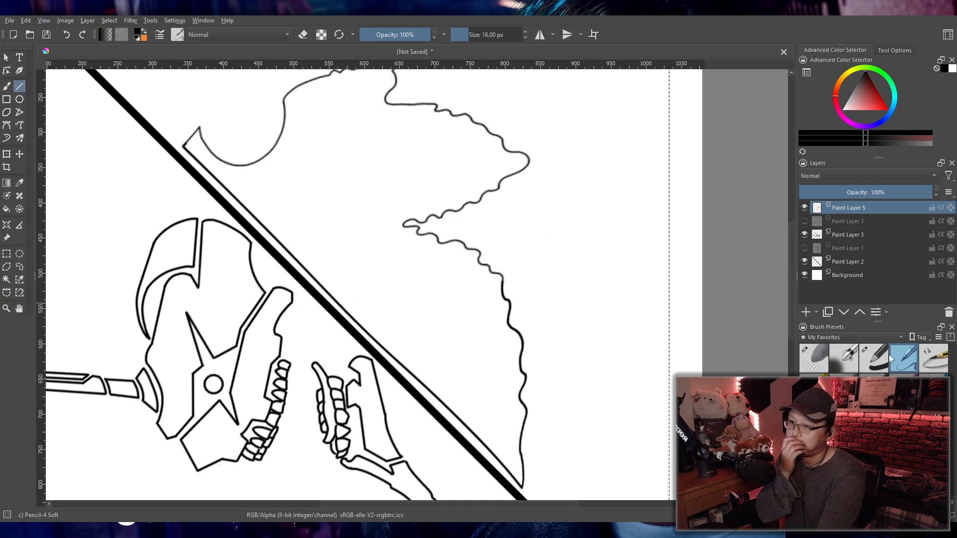
pyautogui.click(805, 312)
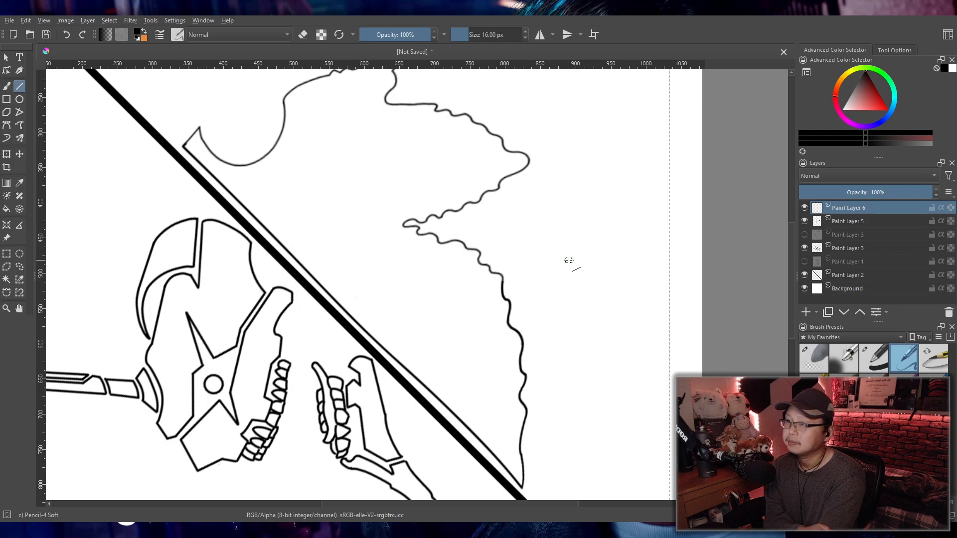
pyautogui.click(804, 221)
pyautogui.click(804, 221)
pyautogui.click(857, 221)
pyautogui.moveTo(850, 192)
pyautogui.mouseDown()
pyautogui.moveTo(831, 193)
pyautogui.moveTo(866, 193)
pyautogui.mouseUp()
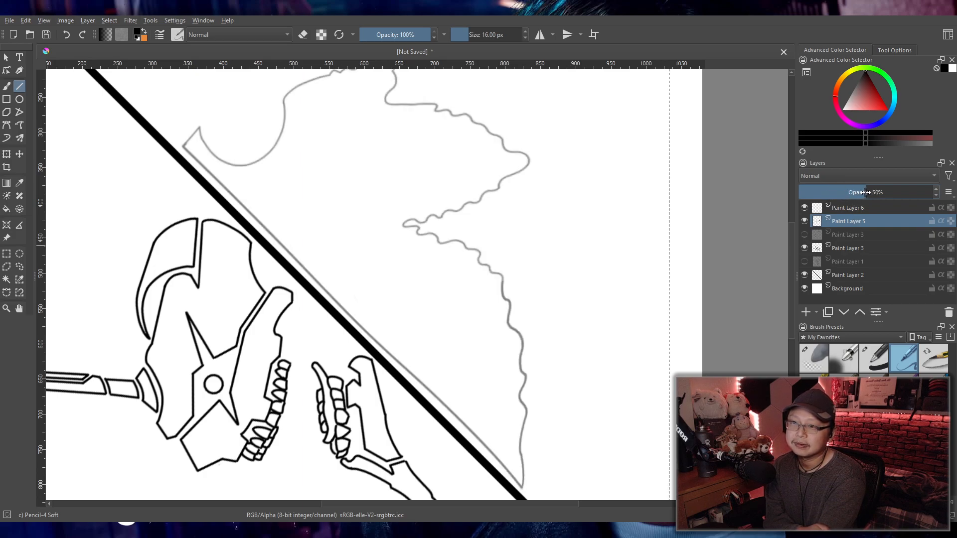
# - Draw a straight line on the new layer with the 2 px Basic-1 brush, tracing the faded outline's full diagonal edge
pyautogui.click(874, 364)
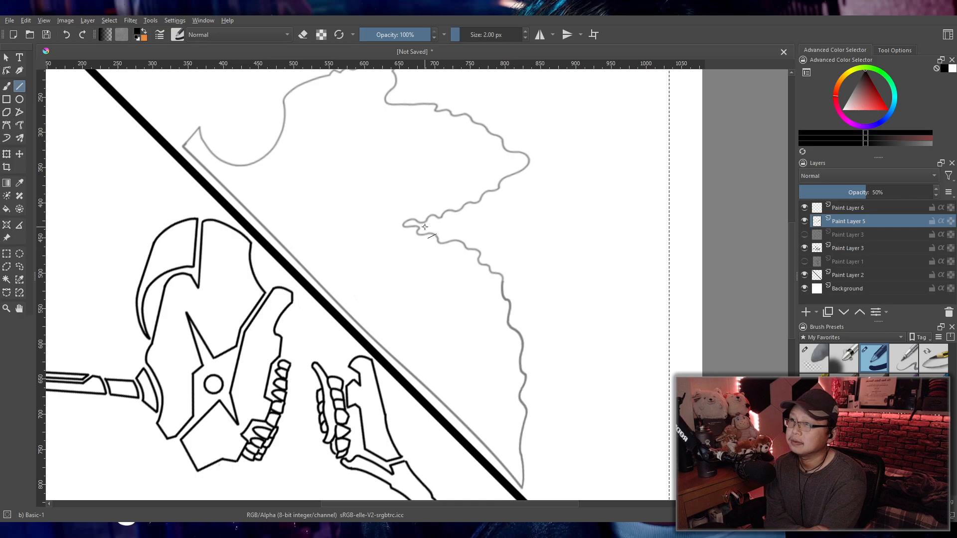
pyautogui.moveTo(424, 226); pyautogui.dragTo(421, 225)
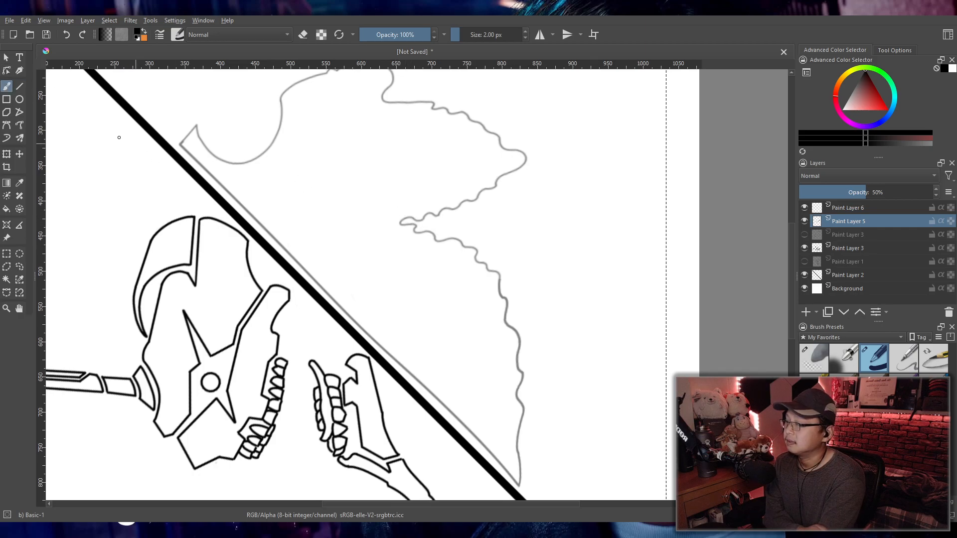
pyautogui.moveTo(240, 179); pyautogui.dragTo(225, 160)
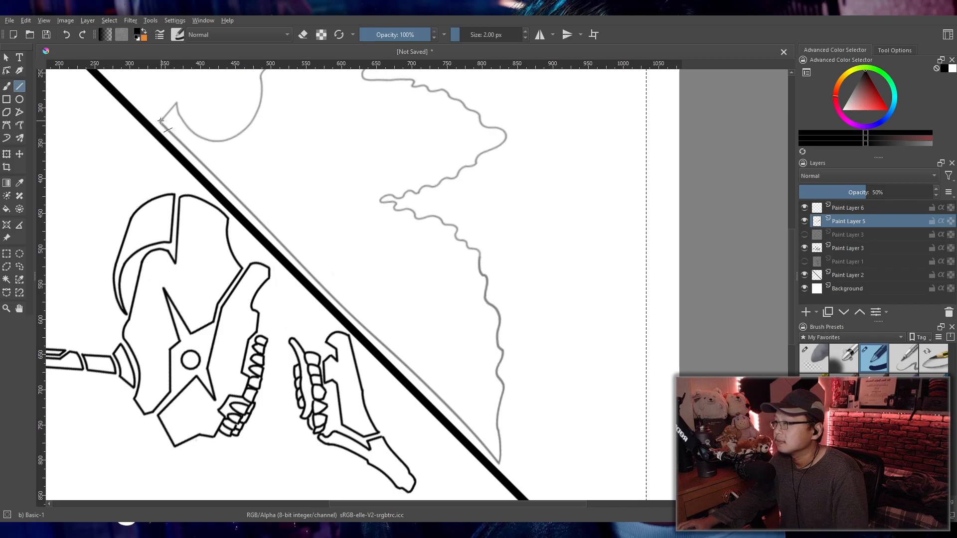
pyautogui.moveTo(291, 241); pyautogui.dragTo(501, 465)
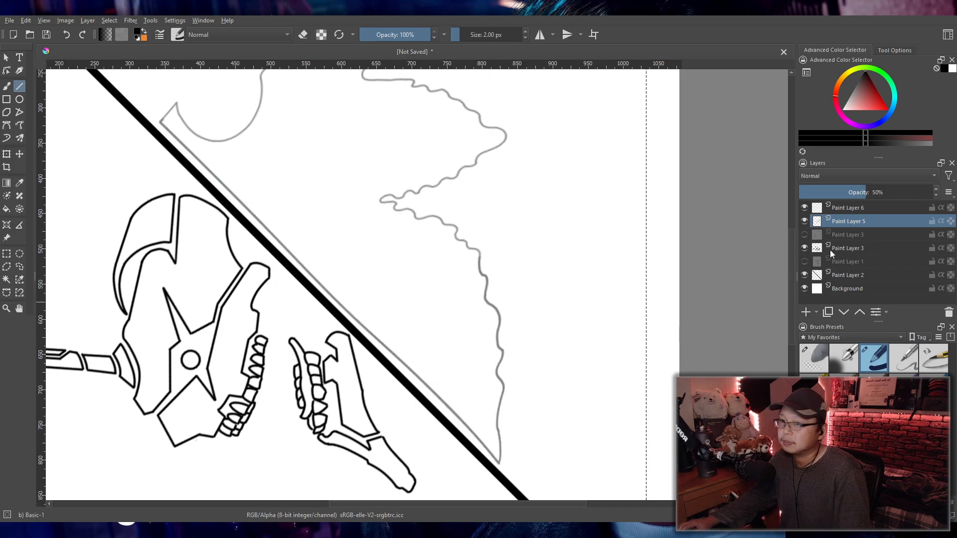
pyautogui.click(857, 210)
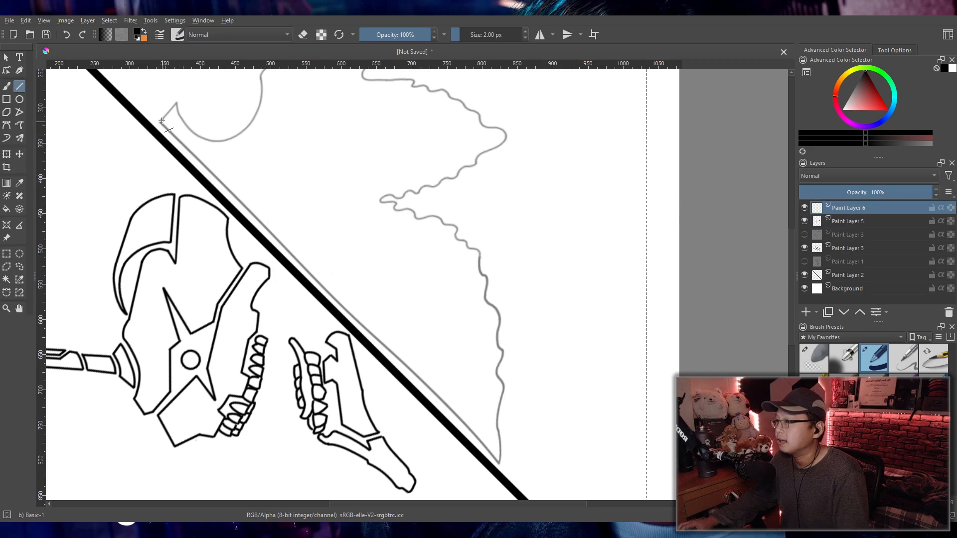
pyautogui.moveTo(340, 270)
pyautogui.mouseDown()
pyautogui.moveTo(516, 465)
pyautogui.moveTo(499, 462)
pyautogui.mouseUp()
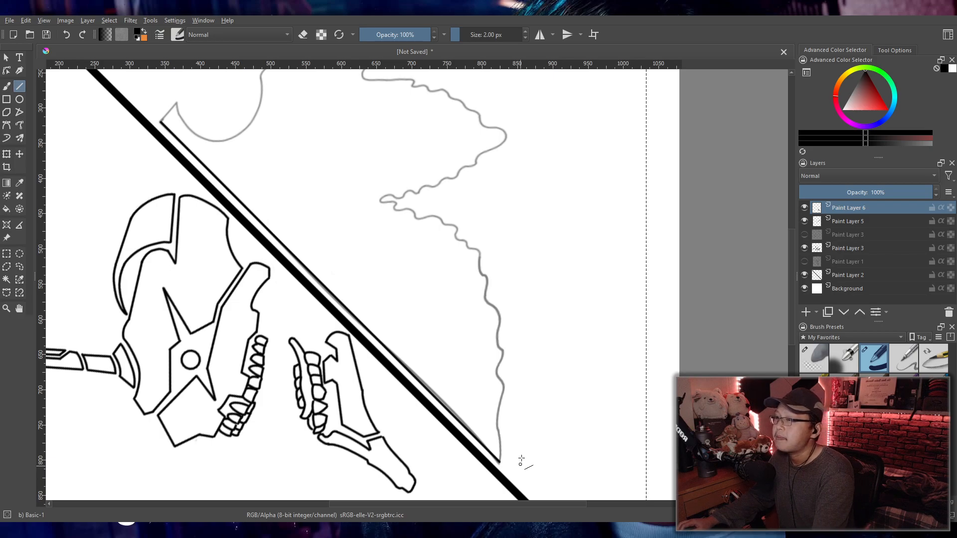
# - Draw a short straight line tracing the faded outline's end edge, from the diagonal's upper corner up to the pointed tip
pyautogui.moveTo(297, 249); pyautogui.dragTo(393, 377)
pyautogui.scroll(4, 269, 237)
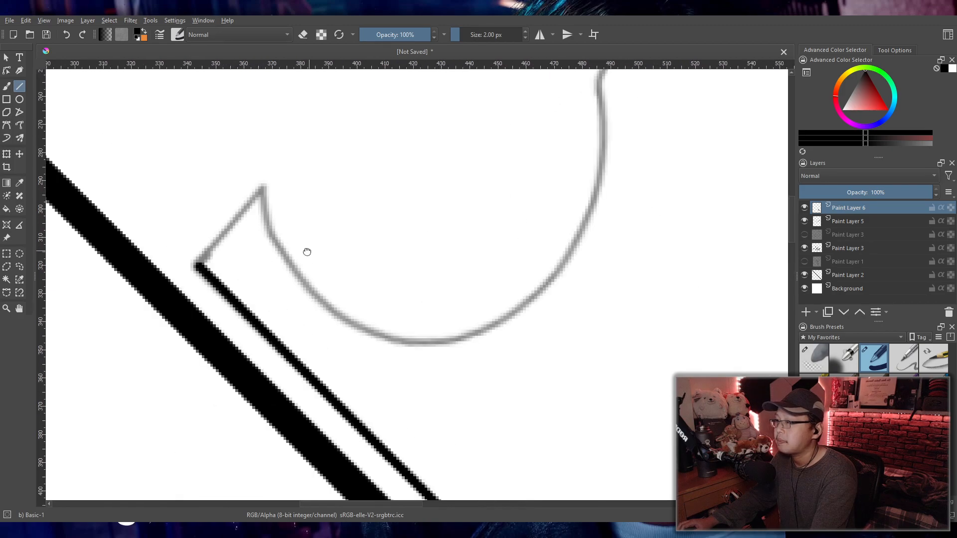
pyautogui.moveTo(309, 251); pyautogui.dragTo(264, 246)
pyautogui.moveTo(209, 188); pyautogui.dragTo(218, 183)
pyautogui.hotkey('ctrl', 'z')
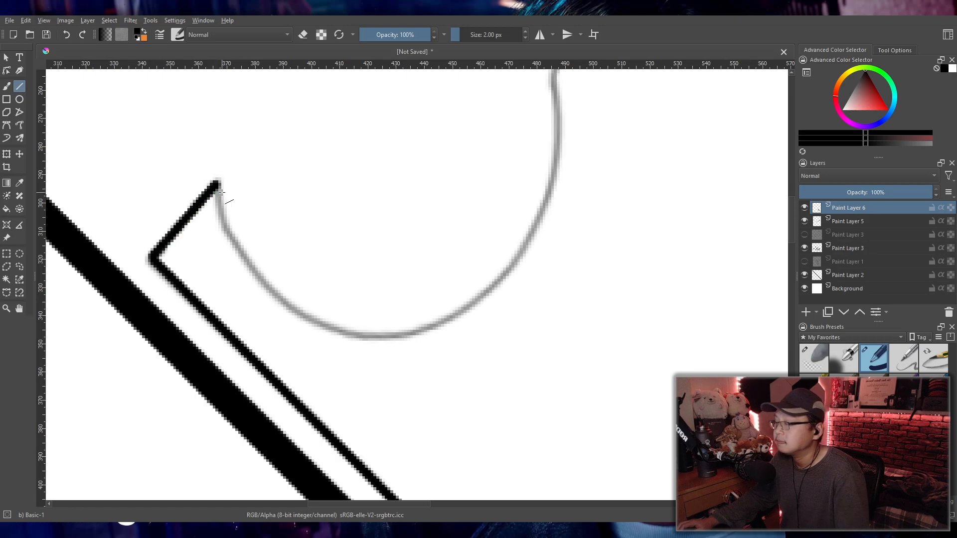
pyautogui.scroll(-5, 239, 147)
pyautogui.moveTo(412, 253); pyautogui.dragTo(371, 303)
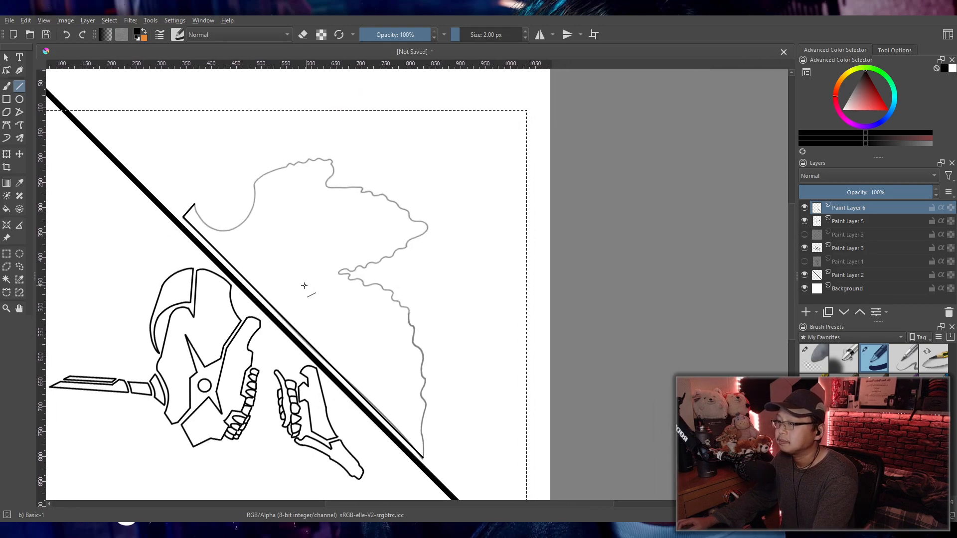
pyautogui.scroll(3, 304, 285)
pyautogui.scroll(-3, 327, 301)
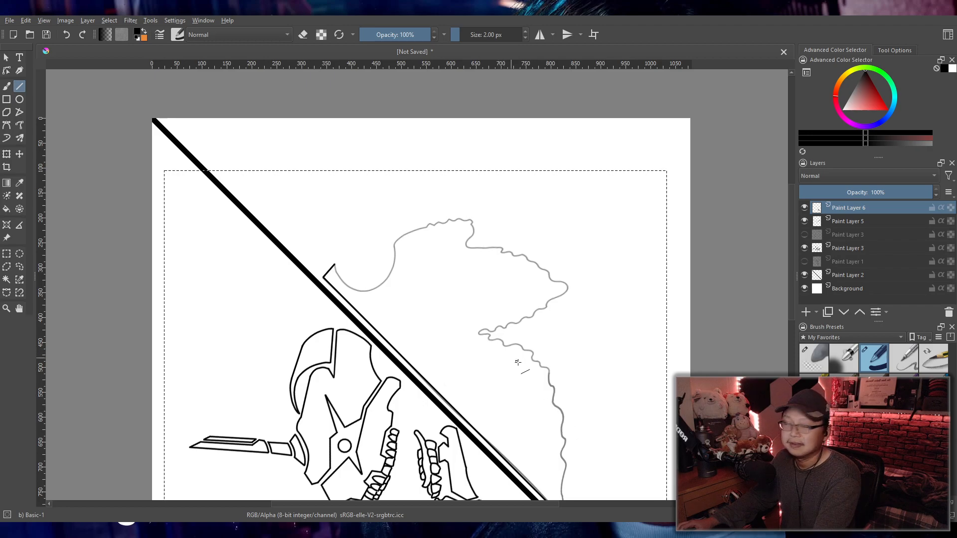
pyautogui.scroll(3, 502, 368)
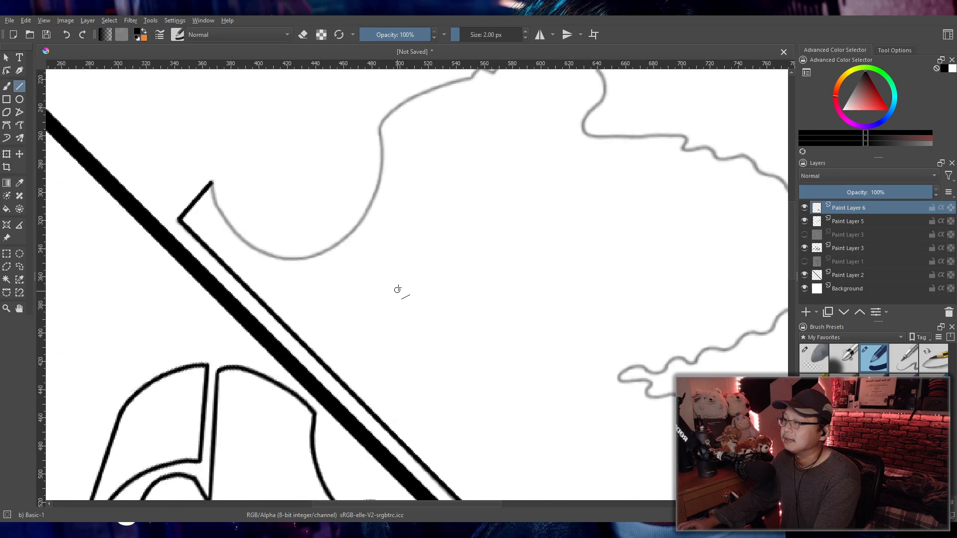
pyautogui.scroll(-5, 468, 318)
pyautogui.scroll(1, 497, 328)
# - Trace the short steep segment running down from the pointed tip with the freehand brush, redoing strokes until it follows the faded outline
pyautogui.scroll(5, 496, 328)
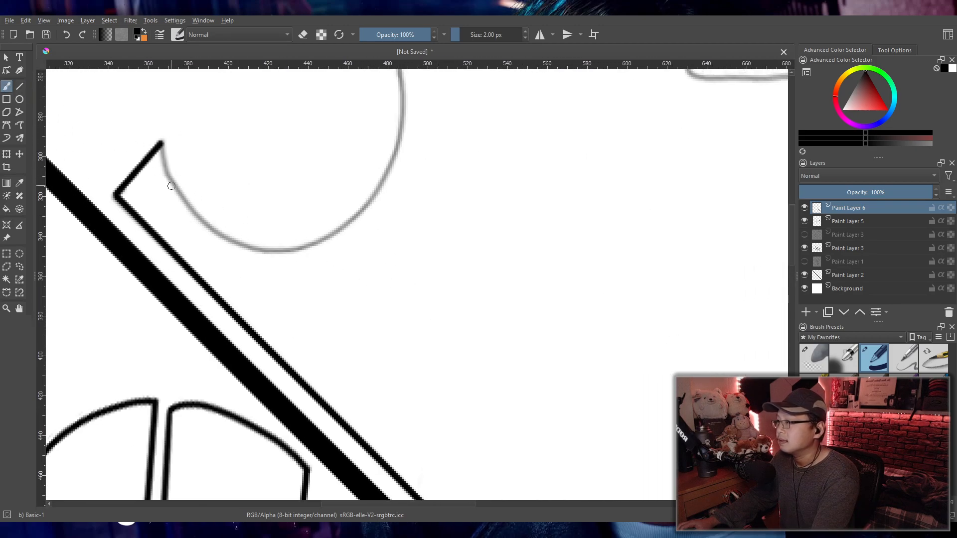
pyautogui.scroll(3, 152, 178)
pyautogui.scroll(-1, 434, 319)
pyautogui.scroll(1, 418, 318)
pyautogui.moveTo(415, 317); pyautogui.dragTo(393, 264)
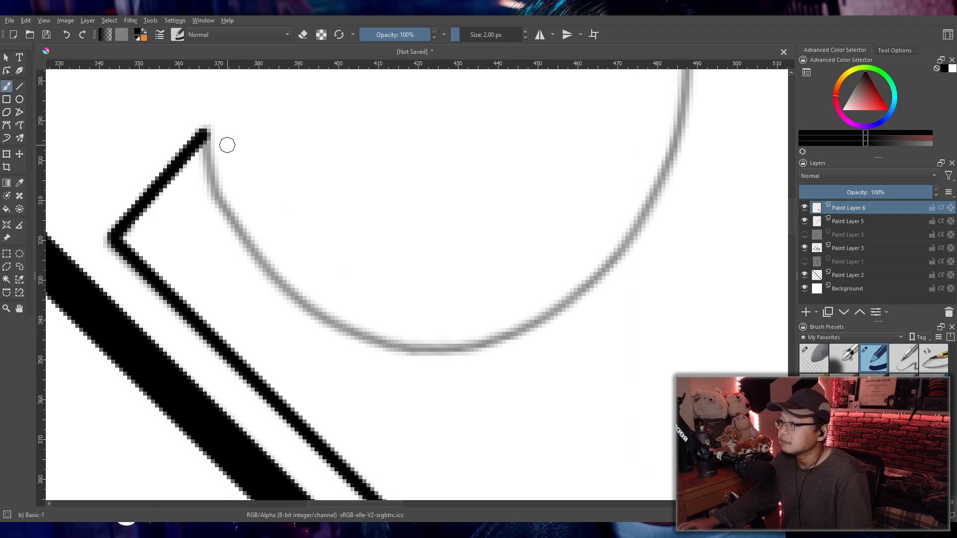
pyautogui.moveTo(201, 136); pyautogui.dragTo(221, 208)
pyautogui.hotkey('ctrl', 'z')
pyautogui.moveTo(204, 134); pyautogui.dragTo(226, 215)
pyautogui.hotkey('ctrl', 'z')
pyautogui.hotkey('ctrl', 'z')
pyautogui.moveTo(206, 134)
pyautogui.mouseDown()
pyautogui.moveTo(222, 210)
pyautogui.moveTo(284, 250)
pyautogui.mouseUp()
pyautogui.hotkey('ctrl', 'z')
pyautogui.hotkey('ctrl', 'z')
pyautogui.moveTo(220, 200)
pyautogui.mouseDown()
pyautogui.moveTo(394, 349)
pyautogui.moveTo(428, 362)
pyautogui.mouseUp()
pyautogui.hotkey('ctrl', 'z')
pyautogui.hotkey('ctrl', 'z')
pyautogui.hotkey('ctrl', 'z')
pyautogui.moveTo(215, 197); pyautogui.dragTo(509, 303)
pyautogui.hotkey('ctrl', 'z')
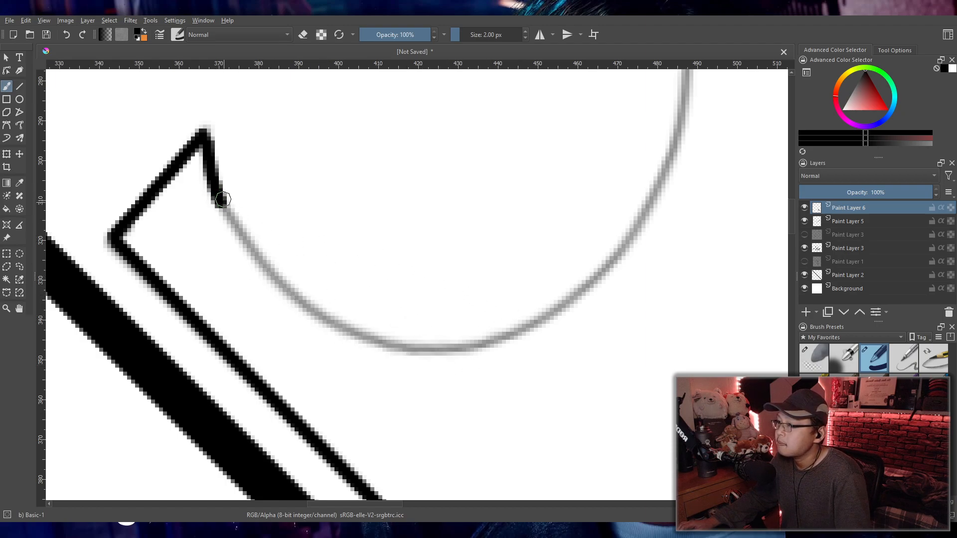
# - Trace the bottom of the large round curve freehand, continuing partway up its far side
pyautogui.moveTo(219, 199)
pyautogui.mouseDown()
pyautogui.moveTo(232, 223)
pyautogui.moveTo(522, 312)
pyautogui.mouseUp()
pyautogui.moveTo(447, 345)
pyautogui.mouseDown()
pyautogui.moveTo(607, 275)
pyautogui.moveTo(491, 342)
pyautogui.moveTo(630, 192)
pyautogui.mouseUp()
pyautogui.hotkey('ctrl', 'z')
pyautogui.hotkey('ctrl', 'z')
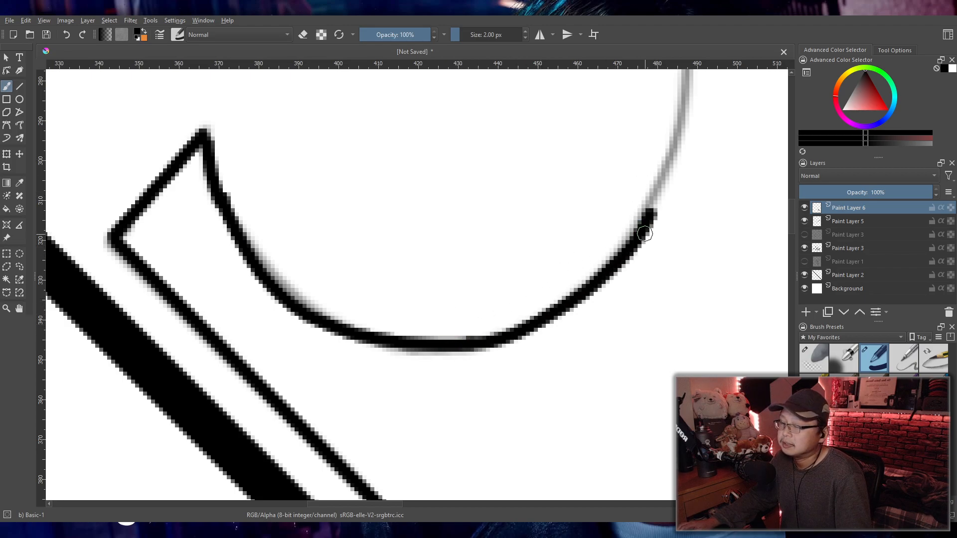
# - Trace the rising side of the round curve between the drawn stroke and the corner below the arch, repeating until smooth
pyautogui.scroll(-2, 697, 158)
pyautogui.moveTo(698, 159); pyautogui.dragTo(425, 348)
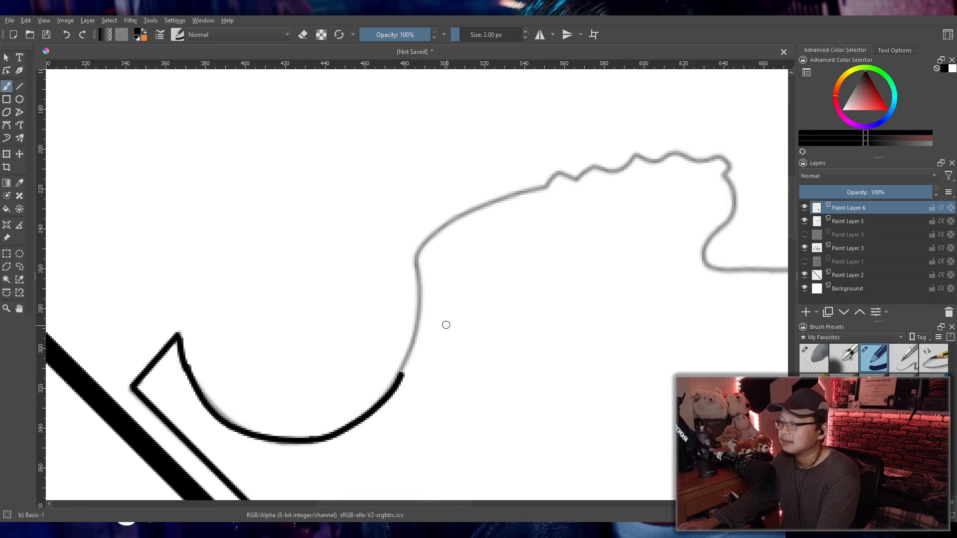
pyautogui.moveTo(411, 261); pyautogui.dragTo(413, 349)
pyautogui.hotkey('ctrl', 'z')
pyautogui.hotkey('ctrl', 'z')
pyautogui.moveTo(412, 258); pyautogui.dragTo(408, 378)
pyautogui.hotkey('ctrl', 'z')
pyautogui.hotkey('ctrl', 'z')
pyautogui.moveTo(413, 253)
pyautogui.mouseDown()
pyautogui.moveTo(418, 347)
pyautogui.moveTo(404, 376)
pyautogui.mouseUp()
pyautogui.hotkey('ctrl', 'z')
pyautogui.moveTo(414, 252); pyautogui.dragTo(398, 387)
pyautogui.hotkey('ctrl', 'z')
pyautogui.hotkey('ctrl', 'z')
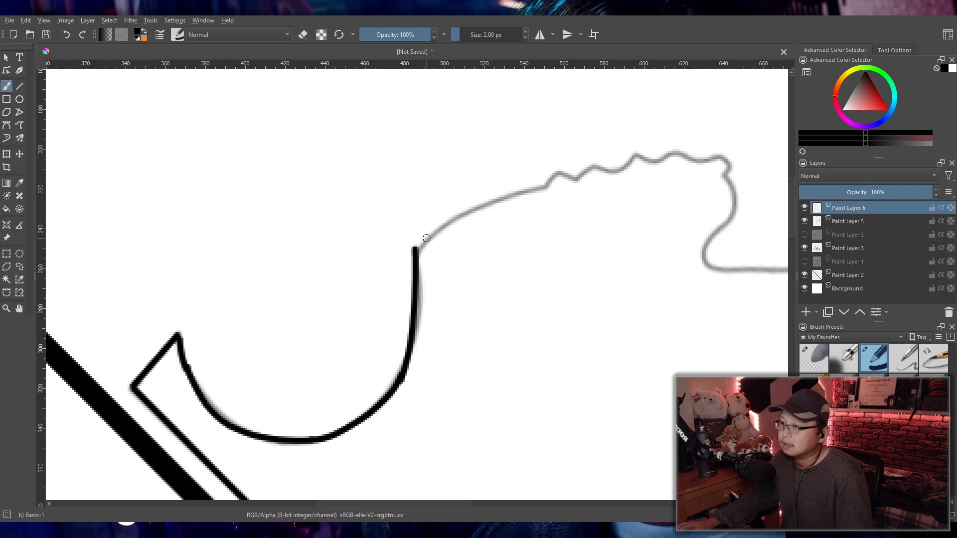
pyautogui.hotkey('ctrl', 'z')
pyautogui.hotkey('ctrl', 'z')
pyautogui.moveTo(414, 254)
pyautogui.mouseDown()
pyautogui.moveTo(394, 371)
pyautogui.moveTo(402, 380)
pyautogui.mouseUp()
pyautogui.hotkey('ctrl', 'z')
pyautogui.moveTo(413, 255)
pyautogui.mouseDown()
pyautogui.moveTo(407, 372)
pyautogui.moveTo(395, 390)
pyautogui.mouseUp()
pyautogui.hotkey('ctrl', 'z')
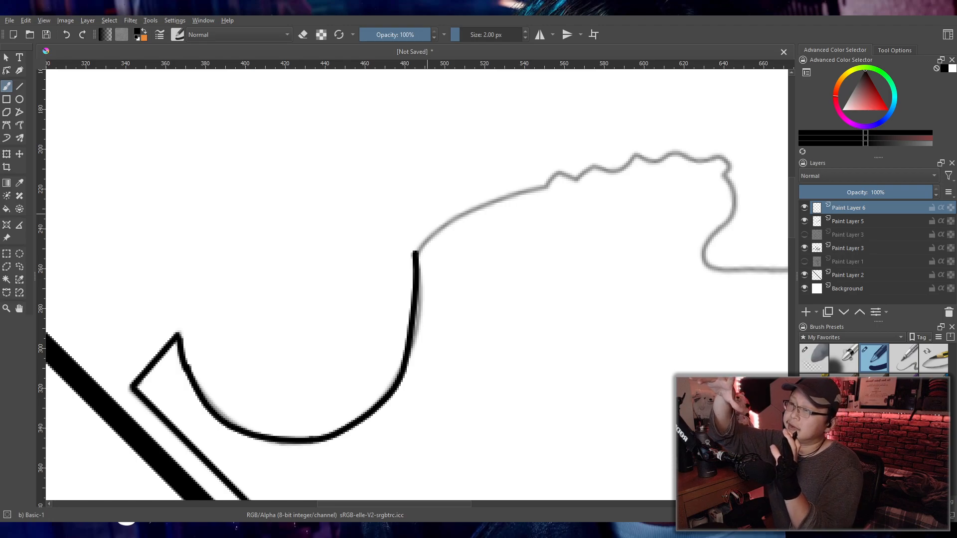
# - Trace the arched edge rising from the corner and most of the ripples along the outline's upper edge
pyautogui.scroll(2, 672, 210)
pyautogui.moveTo(669, 222); pyautogui.dragTo(481, 311)
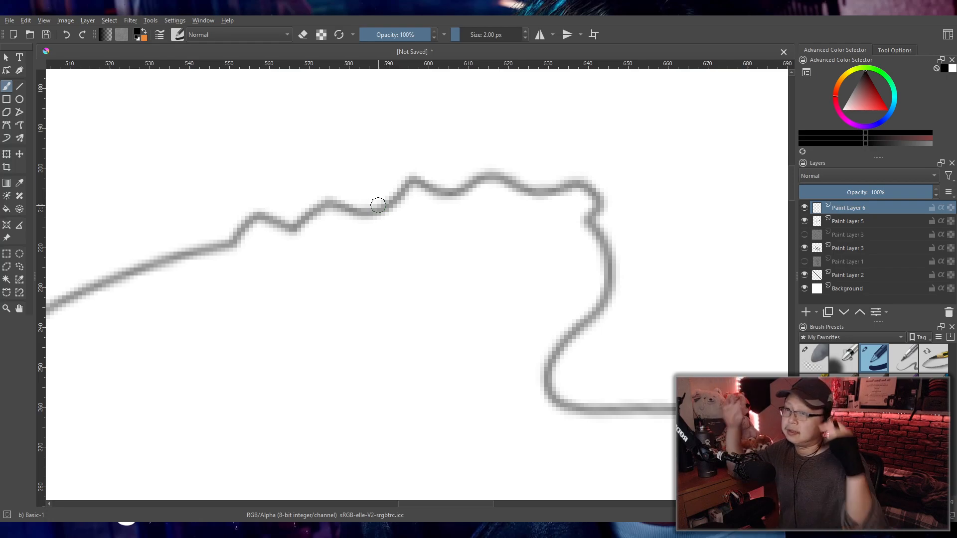
pyautogui.scroll(-4, 381, 226)
pyautogui.hscroll(-3, 381, 225)
pyautogui.scroll(4, 438, 277)
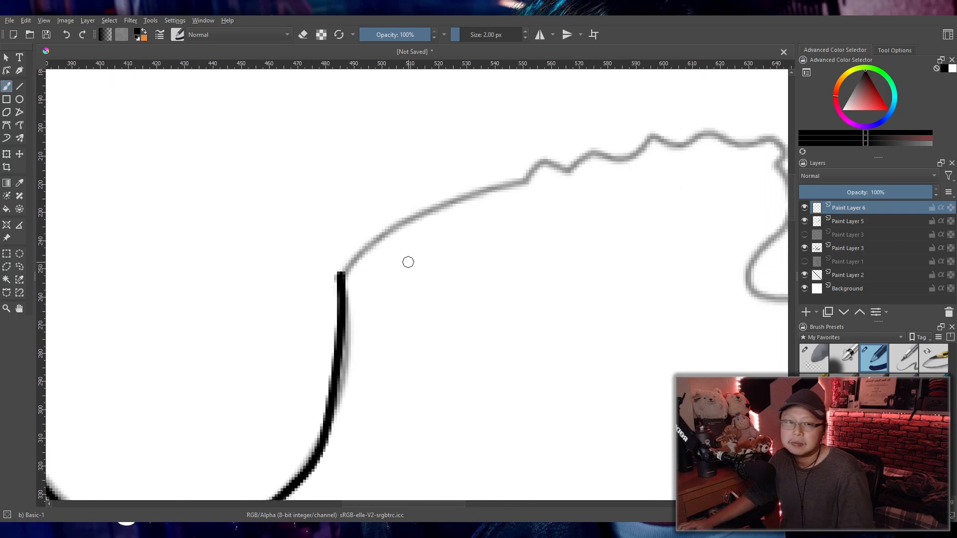
pyautogui.hotkey('ctrl', 'z')
pyautogui.moveTo(345, 264)
pyautogui.mouseDown()
pyautogui.moveTo(379, 233)
pyautogui.moveTo(453, 197)
pyautogui.mouseUp()
pyautogui.hotkey('ctrl', 'z')
pyautogui.moveTo(343, 270); pyautogui.dragTo(522, 171)
pyautogui.hotkey('ctrl', 'z')
pyautogui.moveTo(341, 267); pyautogui.dragTo(501, 192)
pyautogui.hotkey('ctrl', 'z')
pyautogui.moveTo(337, 269)
pyautogui.mouseDown()
pyautogui.moveTo(543, 160)
pyautogui.moveTo(514, 182)
pyautogui.moveTo(541, 162)
pyautogui.moveTo(534, 169)
pyautogui.moveTo(565, 169)
pyautogui.moveTo(595, 152)
pyautogui.moveTo(562, 167)
pyautogui.moveTo(619, 152)
pyautogui.moveTo(591, 152)
pyautogui.moveTo(629, 157)
pyautogui.moveTo(665, 138)
pyautogui.moveTo(652, 141)
pyautogui.moveTo(686, 144)
pyautogui.moveTo(677, 146)
pyautogui.moveTo(709, 131)
pyautogui.moveTo(743, 143)
pyautogui.mouseUp()
pyautogui.hotkey('ctrl', 'z')
pyautogui.hotkey('ctrl', 'z')
pyautogui.hotkey('ctrl', 'z')
pyautogui.hotkey('ctrl', 'z')
# - Trace the last ripple of the upper edge and the small hook turning downward at its end
pyautogui.moveTo(581, 191); pyautogui.dragTo(340, 258)
pyautogui.scroll(1, 532, 271)
pyautogui.moveTo(642, 261); pyautogui.dragTo(448, 248)
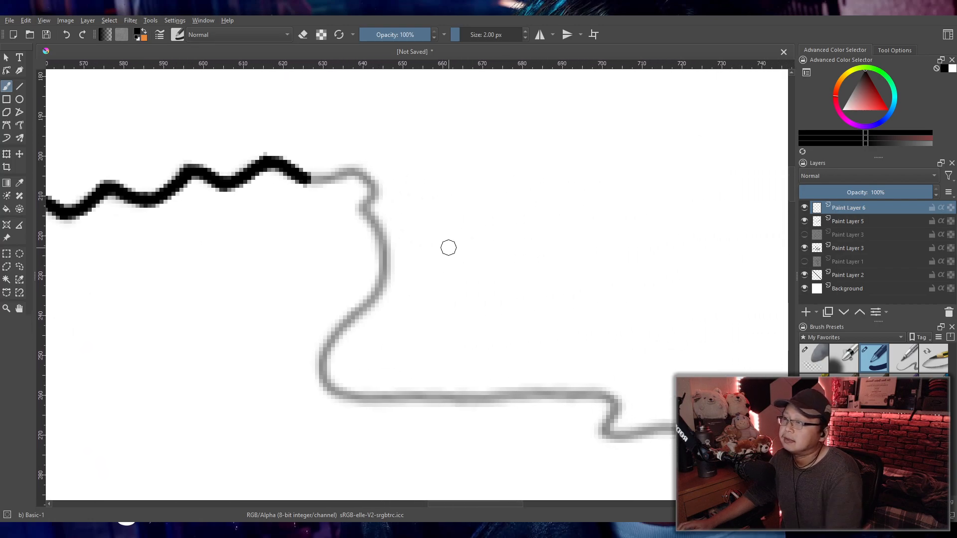
pyautogui.moveTo(308, 181)
pyautogui.mouseDown()
pyautogui.moveTo(355, 170)
pyautogui.moveTo(303, 176)
pyautogui.moveTo(366, 186)
pyautogui.moveTo(312, 171)
pyautogui.moveTo(368, 177)
pyautogui.moveTo(349, 176)
pyautogui.moveTo(375, 198)
pyautogui.moveTo(371, 166)
pyautogui.moveTo(353, 172)
pyautogui.moveTo(380, 194)
pyautogui.moveTo(366, 210)
pyautogui.moveTo(383, 211)
pyautogui.moveTo(363, 214)
pyautogui.moveTo(385, 267)
pyautogui.mouseUp()
pyautogui.hotkey('ctrl', 'z')
pyautogui.hotkey('ctrl', 'z')
pyautogui.hotkey('ctrl', 'z')
pyautogui.hotkey('ctrl', 'z')
pyautogui.moveTo(375, 201); pyautogui.dragTo(387, 234)
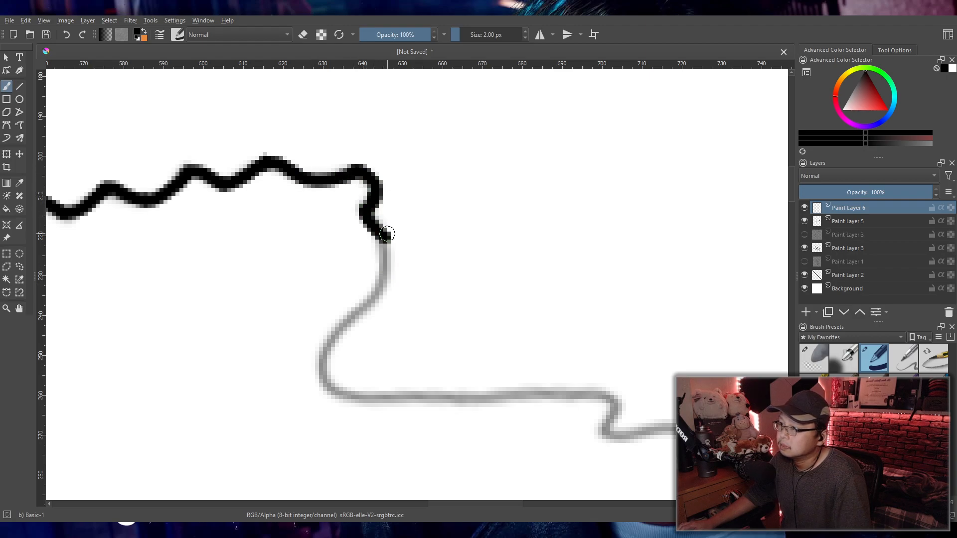
pyautogui.hotkey('ctrl', 'z')
# - Trace the S-shaped bend below the hook and the flat stretch leading to the small notch
pyautogui.moveTo(371, 201)
pyautogui.mouseDown()
pyautogui.moveTo(381, 231)
pyautogui.moveTo(370, 218)
pyautogui.moveTo(376, 290)
pyautogui.mouseUp()
pyautogui.hotkey('ctrl', 'z')
pyautogui.moveTo(377, 229)
pyautogui.mouseDown()
pyautogui.moveTo(384, 259)
pyautogui.moveTo(357, 325)
pyautogui.mouseUp()
pyautogui.hotkey('ctrl', 'z')
pyautogui.moveTo(379, 233)
pyautogui.mouseDown()
pyautogui.moveTo(343, 393)
pyautogui.moveTo(455, 399)
pyautogui.mouseUp()
pyautogui.hotkey('ctrl', 'z')
pyautogui.moveTo(353, 387)
pyautogui.mouseDown()
pyautogui.moveTo(440, 407)
pyautogui.moveTo(531, 392)
pyautogui.moveTo(617, 417)
pyautogui.mouseUp()
pyautogui.hotkey('ctrl', 'z')
pyautogui.hotkey('ctrl', 'z')
pyautogui.moveTo(571, 395)
pyautogui.mouseDown()
pyautogui.moveTo(606, 423)
pyautogui.moveTo(619, 398)
pyautogui.mouseUp()
# - Trace from the small notch along the first ripple of the wavy edge descending toward the outline's outermost tip
pyautogui.scroll(-3, 406, 258)
pyautogui.moveTo(440, 294); pyautogui.dragTo(349, 247)
pyautogui.scroll(2, 414, 319)
pyautogui.moveTo(395, 272)
pyautogui.mouseDown()
pyautogui.moveTo(302, 277)
pyautogui.moveTo(244, 260)
pyautogui.mouseUp()
pyautogui.scroll(2, 302, 277)
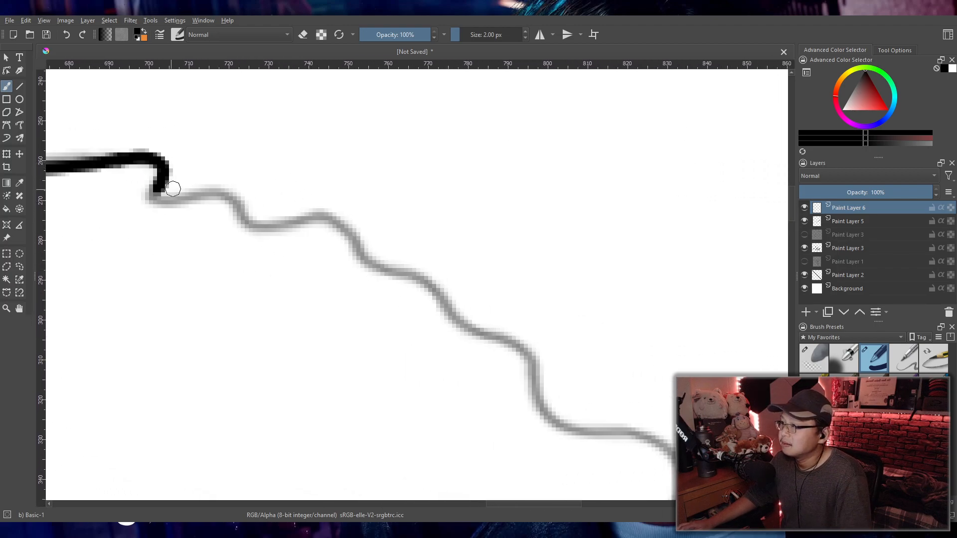
pyautogui.moveTo(158, 190)
pyautogui.mouseDown()
pyautogui.moveTo(214, 195)
pyautogui.moveTo(191, 202)
pyautogui.moveTo(254, 227)
pyautogui.mouseUp()
pyautogui.hotkey('ctrl', 'z')
pyautogui.moveTo(191, 201)
pyautogui.mouseDown()
pyautogui.moveTo(244, 233)
pyautogui.moveTo(257, 223)
pyautogui.moveTo(215, 199)
pyautogui.moveTo(196, 201)
pyautogui.moveTo(230, 196)
pyautogui.moveTo(247, 214)
pyautogui.mouseUp()
pyautogui.hotkey('ctrl', 'z')
pyautogui.hotkey('ctrl', 'z')
pyautogui.moveTo(193, 202)
pyautogui.mouseDown()
pyautogui.moveTo(256, 212)
pyautogui.moveTo(258, 221)
pyautogui.moveTo(243, 218)
pyautogui.moveTo(320, 215)
pyautogui.moveTo(248, 225)
pyautogui.moveTo(336, 222)
pyautogui.mouseUp()
pyautogui.hotkey('ctrl', 'z')
pyautogui.hotkey('ctrl', 'z')
# - Trace the remaining ripples of the descending wavy edge down to the stretch just before the outermost tip
pyautogui.moveTo(248, 227); pyautogui.dragTo(301, 215)
pyautogui.moveTo(301, 215); pyautogui.dragTo(373, 245)
pyautogui.hotkey('ctrl', 'z')
pyautogui.hotkey('ctrl', 'z')
pyautogui.moveTo(315, 217)
pyautogui.mouseDown()
pyautogui.moveTo(359, 253)
pyautogui.moveTo(405, 272)
pyautogui.moveTo(455, 326)
pyautogui.mouseUp()
pyautogui.hotkey('ctrl', 'z')
pyautogui.moveTo(406, 270)
pyautogui.mouseDown()
pyautogui.moveTo(447, 319)
pyautogui.moveTo(496, 335)
pyautogui.mouseUp()
pyautogui.hotkey('ctrl', 'z')
pyautogui.moveTo(446, 313)
pyautogui.mouseDown()
pyautogui.moveTo(523, 348)
pyautogui.moveTo(548, 406)
pyautogui.mouseUp()
pyautogui.hotkey('ctrl', 'z')
pyautogui.moveTo(520, 350)
pyautogui.mouseDown()
pyautogui.moveTo(556, 418)
pyautogui.moveTo(578, 412)
pyautogui.moveTo(647, 432)
pyautogui.mouseUp()
pyautogui.hotkey('ctrl', 'z')
# - Trace around the rounded outermost tip of the outline, redoing strokes until the bend is smooth
pyautogui.moveTo(648, 355)
pyautogui.mouseDown()
pyautogui.moveTo(570, 274)
pyautogui.moveTo(516, 159)
pyautogui.mouseUp()
pyautogui.moveTo(562, 378); pyautogui.dragTo(542, 337)
pyautogui.hotkey('ctrl', 'z')
pyautogui.hotkey('ctrl', 'z')
pyautogui.moveTo(413, 186)
pyautogui.mouseDown()
pyautogui.moveTo(526, 215)
pyautogui.moveTo(549, 242)
pyautogui.mouseUp()
pyautogui.hotkey('ctrl', 'z')
pyautogui.moveTo(416, 186)
pyautogui.mouseDown()
pyautogui.moveTo(517, 219)
pyautogui.moveTo(534, 245)
pyautogui.moveTo(519, 219)
pyautogui.moveTo(548, 255)
pyautogui.mouseUp()
pyautogui.hotkey('ctrl', 'z')
pyautogui.moveTo(521, 220)
pyautogui.mouseDown()
pyautogui.moveTo(535, 257)
pyautogui.moveTo(496, 316)
pyautogui.mouseUp()
pyautogui.hotkey('ctrl', 'z')
pyautogui.hotkey('ctrl', 'z')
pyautogui.moveTo(416, 186)
pyautogui.mouseDown()
pyautogui.moveTo(539, 221)
pyautogui.moveTo(428, 189)
pyautogui.moveTo(518, 222)
pyautogui.mouseUp()
pyautogui.hotkey('ctrl', 'z')
pyautogui.hotkey('ctrl', 'z')
pyautogui.moveTo(417, 185)
pyautogui.mouseDown()
pyautogui.moveTo(513, 208)
pyautogui.moveTo(534, 232)
pyautogui.moveTo(523, 216)
pyautogui.moveTo(508, 292)
pyautogui.mouseUp()
pyautogui.hotkey('ctrl', 'z')
pyautogui.hotkey('ctrl', 'z')
# - Trace the edge curving back below the outermost tip, including the small step at its lower end
pyautogui.moveTo(520, 217)
pyautogui.mouseDown()
pyautogui.moveTo(466, 321)
pyautogui.moveTo(383, 376)
pyautogui.moveTo(388, 396)
pyautogui.moveTo(333, 421)
pyautogui.mouseUp()
pyautogui.hotkey('ctrl', 'z')
pyautogui.hotkey('ctrl', 'z')
pyautogui.moveTo(376, 397); pyautogui.dragTo(333, 421)
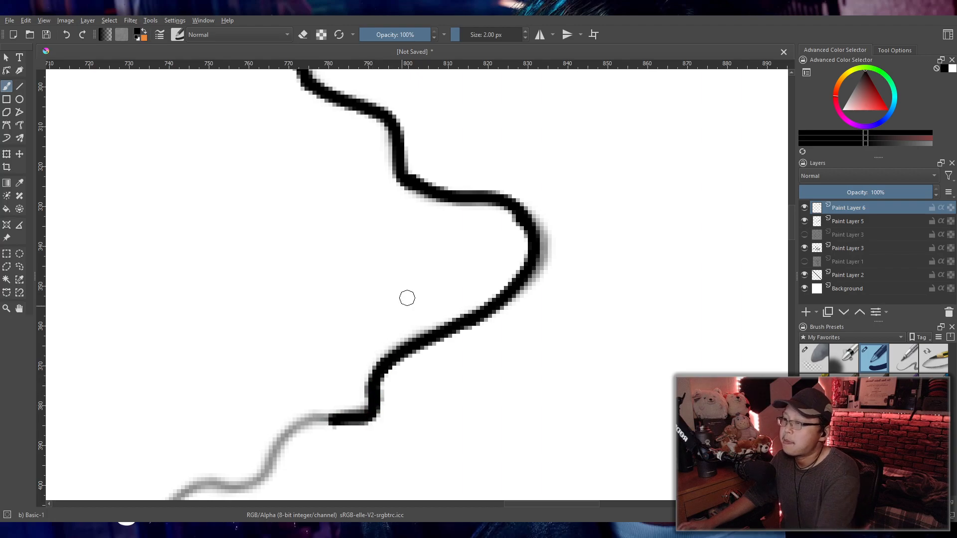
# - Trace the first ripples of the edge running inward from the small step below the outermost tip, redoing uneven strokes
pyautogui.scroll(-2, 405, 301)
pyautogui.moveTo(402, 393); pyautogui.dragTo(590, 295)
pyautogui.scroll(2, 591, 295)
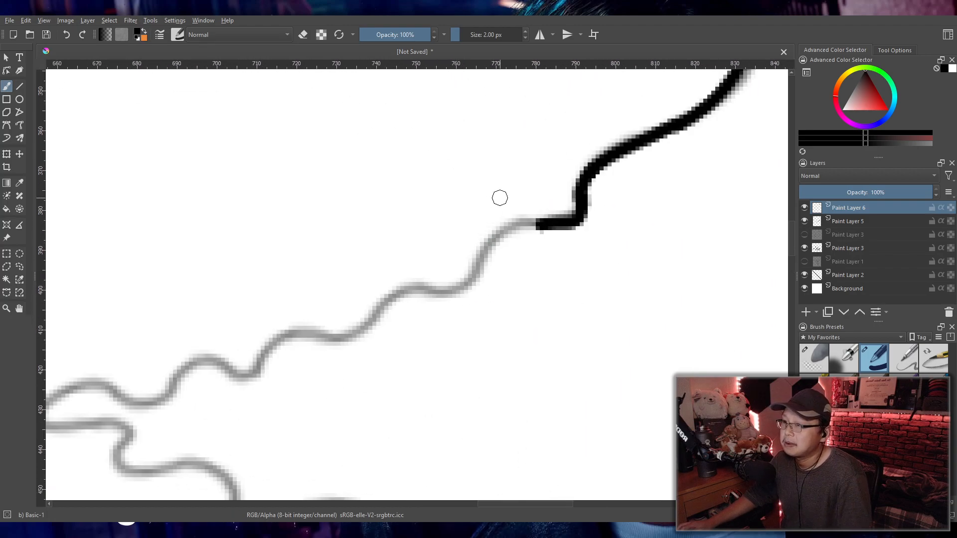
pyautogui.hotkey('ctrl', 'z')
pyautogui.moveTo(543, 225)
pyautogui.mouseDown()
pyautogui.moveTo(501, 234)
pyautogui.moveTo(462, 304)
pyautogui.mouseUp()
pyautogui.hotkey('ctrl', 'z')
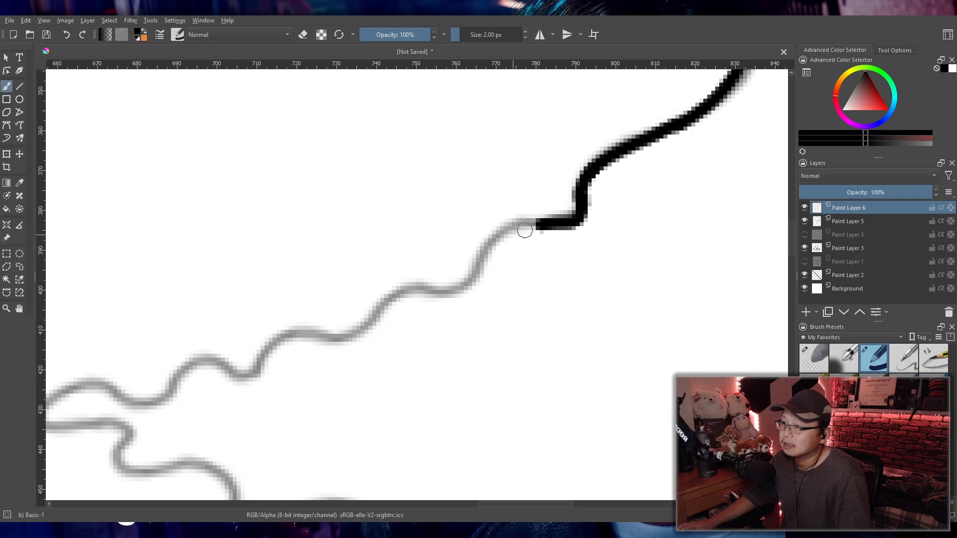
pyautogui.moveTo(537, 224); pyautogui.dragTo(455, 286)
pyautogui.hotkey('ctrl', 'z')
pyautogui.moveTo(542, 225)
pyautogui.mouseDown()
pyautogui.moveTo(517, 220)
pyautogui.moveTo(466, 278)
pyautogui.moveTo(361, 326)
pyautogui.mouseUp()
pyautogui.hotkey('ctrl', 'z')
pyautogui.moveTo(414, 292); pyautogui.dragTo(357, 331)
pyautogui.hotkey('ctrl', 'z')
# - Trace the middle ripples of the inward-running edge toward the inner notch, redoing strokes until they follow the faded line
pyautogui.moveTo(414, 292)
pyautogui.mouseDown()
pyautogui.moveTo(358, 332)
pyautogui.moveTo(279, 339)
pyautogui.mouseUp()
pyautogui.hotkey('ctrl', 'z')
pyautogui.moveTo(352, 333); pyautogui.dragTo(288, 331)
pyautogui.hotkey('ctrl', 'z')
pyautogui.moveTo(357, 331); pyautogui.dragTo(286, 338)
pyautogui.hotkey('ctrl', 'z')
pyautogui.moveTo(356, 331)
pyautogui.mouseDown()
pyautogui.moveTo(286, 340)
pyautogui.moveTo(251, 373)
pyautogui.mouseUp()
pyautogui.hotkey('ctrl', 'z')
pyautogui.moveTo(277, 336)
pyautogui.mouseDown()
pyautogui.moveTo(262, 369)
pyautogui.moveTo(209, 358)
pyautogui.moveTo(164, 394)
pyautogui.mouseUp()
pyautogui.hotkey('ctrl', 'z')
# - Trace the last ripples of the upper edge leading into the inner notch between the two lobes
pyautogui.moveTo(160, 429)
pyautogui.mouseDown()
pyautogui.moveTo(510, 370)
pyautogui.moveTo(498, 327)
pyautogui.mouseUp()
pyautogui.moveTo(501, 294)
pyautogui.mouseDown()
pyautogui.moveTo(465, 301)
pyautogui.moveTo(431, 274)
pyautogui.mouseUp()
pyautogui.hotkey('ctrl', 'z')
pyautogui.hotkey('ctrl', 'z')
pyautogui.moveTo(501, 294)
pyautogui.mouseDown()
pyautogui.moveTo(435, 281)
pyautogui.moveTo(383, 320)
pyautogui.mouseUp()
pyautogui.hotkey('ctrl', 'z')
pyautogui.moveTo(425, 280); pyautogui.dragTo(384, 320)
pyautogui.hotkey('ctrl', 'z')
pyautogui.moveTo(426, 279); pyautogui.dragTo(384, 320)
pyautogui.hotkey('ctrl', 'z')
pyautogui.moveTo(426, 279); pyautogui.dragTo(379, 322)
pyautogui.hotkey('ctrl', 'z')
# - Trace around the inner notch and along the first ripples of the lower lobe's wavy edge
pyautogui.moveTo(426, 280)
pyautogui.mouseDown()
pyautogui.moveTo(381, 324)
pyautogui.moveTo(448, 324)
pyautogui.mouseUp()
pyautogui.hotkey('ctrl', 'z')
pyautogui.moveTo(381, 323)
pyautogui.mouseDown()
pyautogui.moveTo(461, 324)
pyautogui.moveTo(446, 363)
pyautogui.mouseUp()
pyautogui.hotkey('ctrl', 'z')
pyautogui.moveTo(461, 322)
pyautogui.mouseDown()
pyautogui.moveTo(452, 362)
pyautogui.moveTo(521, 364)
pyautogui.mouseUp()
pyautogui.hotkey('ctrl', 'z')
pyautogui.moveTo(456, 355)
pyautogui.mouseDown()
pyautogui.moveTo(560, 379)
pyautogui.moveTo(569, 421)
pyautogui.mouseUp()
pyautogui.hotkey('ctrl', 'z')
pyautogui.moveTo(551, 365); pyautogui.dragTo(578, 413)
pyautogui.hotkey('ctrl', 'z')
pyautogui.moveTo(550, 363)
pyautogui.mouseDown()
pyautogui.moveTo(582, 414)
pyautogui.moveTo(683, 405)
pyautogui.moveTo(331, 240)
pyautogui.mouseUp()
pyautogui.moveTo(447, 320); pyautogui.dragTo(423, 292)
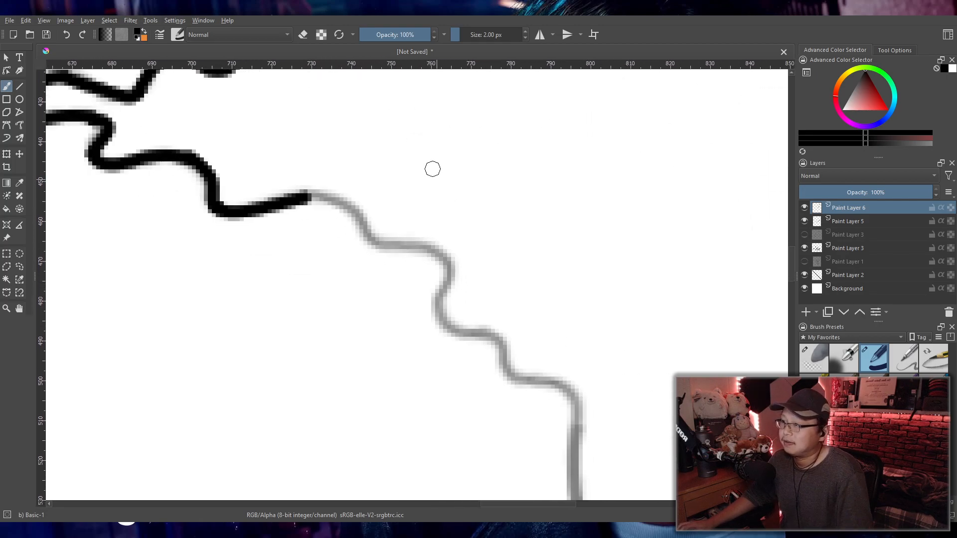
# - Trace the lower lobe's descending ripples down to the start of the near-vertical stretch
pyautogui.moveTo(303, 201)
pyautogui.mouseDown()
pyautogui.moveTo(356, 213)
pyautogui.moveTo(326, 197)
pyautogui.moveTo(379, 243)
pyautogui.moveTo(443, 251)
pyautogui.mouseUp()
pyautogui.hotkey('ctrl', 'z')
pyautogui.hotkey('ctrl', 'z')
pyautogui.hotkey('ctrl', 'z')
pyautogui.moveTo(380, 239); pyautogui.dragTo(442, 250)
pyautogui.hotkey('ctrl', 'z')
pyautogui.moveTo(377, 239)
pyautogui.mouseDown()
pyautogui.moveTo(450, 260)
pyautogui.moveTo(442, 307)
pyautogui.mouseUp()
pyautogui.hotkey('ctrl', 'z')
pyautogui.moveTo(450, 258)
pyautogui.mouseDown()
pyautogui.moveTo(445, 320)
pyautogui.moveTo(501, 339)
pyautogui.mouseUp()
pyautogui.hotkey('ctrl', 'z')
pyautogui.moveTo(445, 305); pyautogui.dragTo(529, 381)
pyautogui.hotkey('ctrl', 'z')
pyautogui.moveTo(490, 334)
pyautogui.mouseDown()
pyautogui.moveTo(507, 368)
pyautogui.moveTo(554, 383)
pyautogui.mouseUp()
pyautogui.moveTo(553, 383)
pyautogui.mouseDown()
pyautogui.moveTo(572, 400)
pyautogui.moveTo(578, 451)
pyautogui.mouseUp()
pyautogui.hotkey('ctrl', 'z')
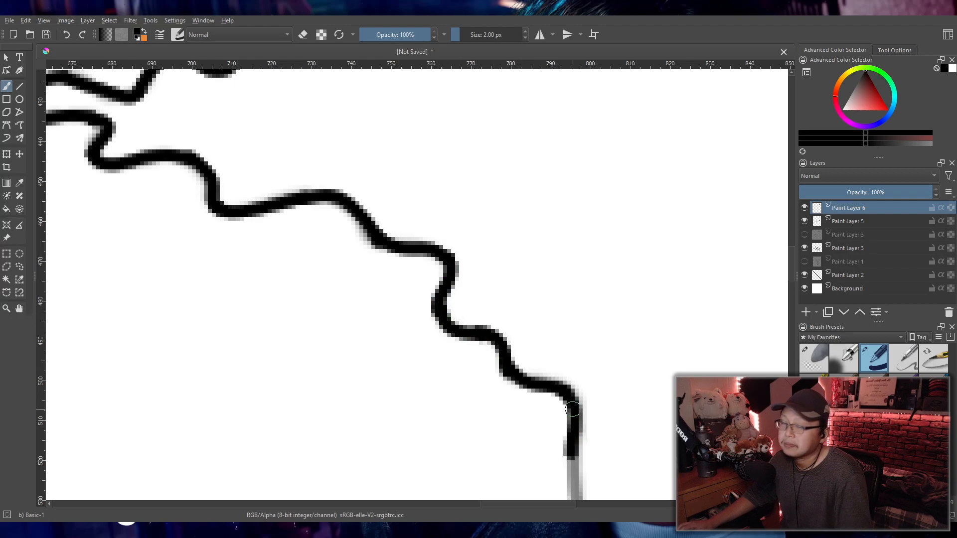
# - Trace the near-vertical stretch of the lower lobe through its next two bends
pyautogui.scroll(-3, 560, 402)
pyautogui.moveTo(607, 490); pyautogui.dragTo(515, 243)
pyautogui.scroll(2, 515, 244)
pyautogui.moveTo(561, 356); pyautogui.dragTo(473, 434)
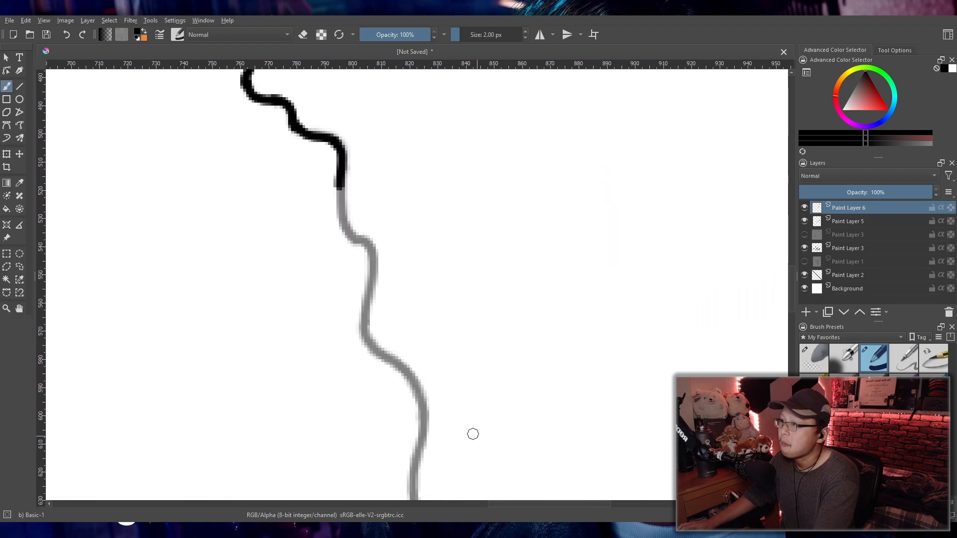
pyautogui.moveTo(347, 189)
pyautogui.mouseDown()
pyautogui.moveTo(349, 234)
pyautogui.moveTo(372, 299)
pyautogui.mouseUp()
pyautogui.hotkey('ctrl', 'z')
pyautogui.hotkey('ctrl', 'z')
pyautogui.moveTo(357, 245)
pyautogui.mouseDown()
pyautogui.moveTo(369, 315)
pyautogui.moveTo(423, 406)
pyautogui.mouseUp()
pyautogui.hotkey('ctrl', 'z')
pyautogui.moveTo(381, 356); pyautogui.dragTo(416, 455)
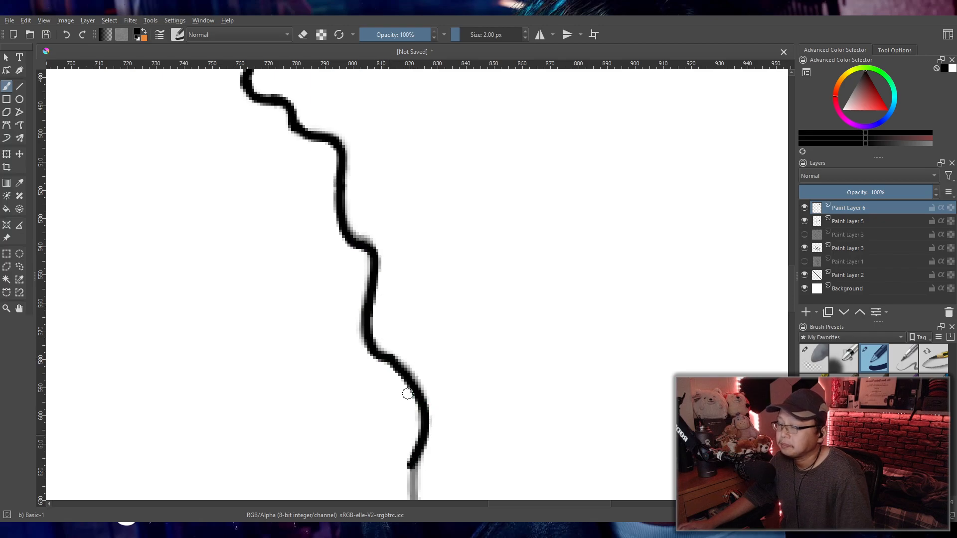
# - Trace the small bumps in the upper half of the remaining faded edge above the outline's lowest point
pyautogui.scroll(-3, 485, 352)
pyautogui.scroll(1, 487, 351)
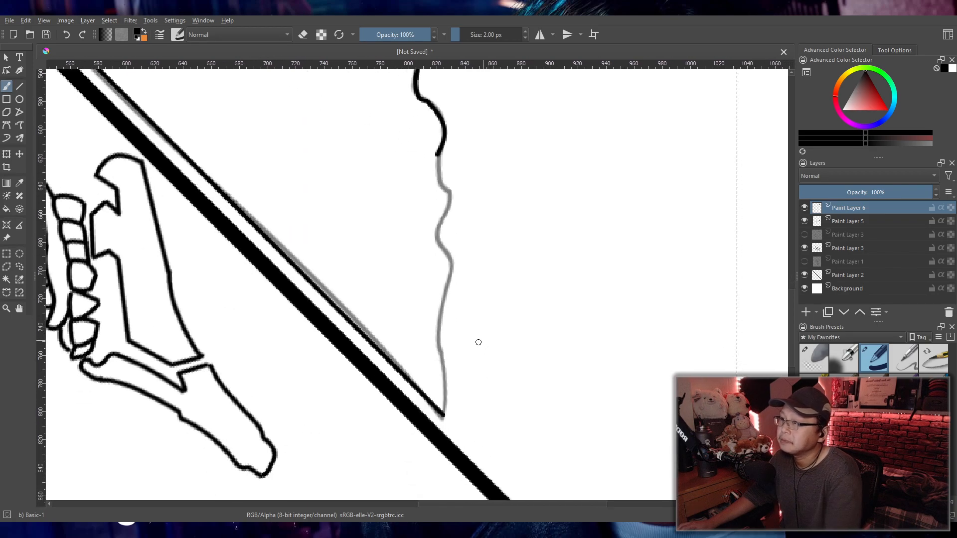
pyautogui.scroll(2, 476, 344)
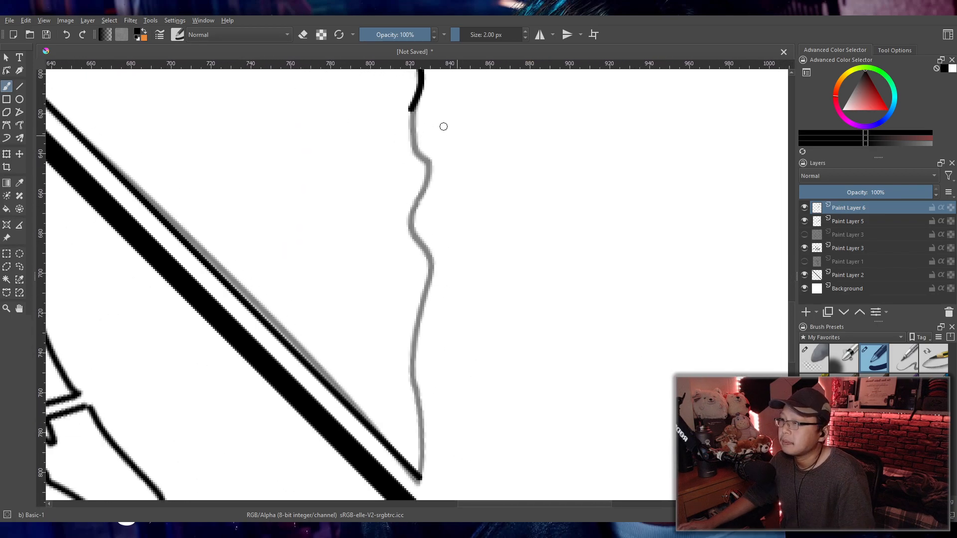
pyautogui.hotkey('ctrl', 'z')
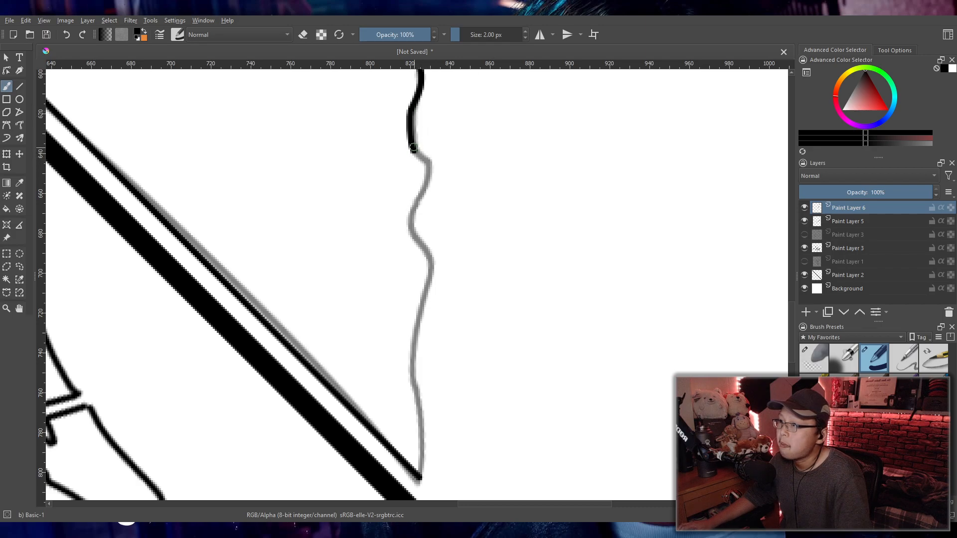
pyautogui.moveTo(427, 163); pyautogui.dragTo(418, 202)
pyautogui.hotkey('ctrl', 'z')
pyautogui.moveTo(424, 162); pyautogui.dragTo(409, 217)
pyautogui.hotkey('ctrl', 'z')
pyautogui.moveTo(423, 162); pyautogui.dragTo(418, 201)
pyautogui.hotkey('ctrl', 'z')
pyautogui.moveTo(425, 162); pyautogui.dragTo(415, 238)
pyautogui.hotkey('ctrl', 'z')
pyautogui.moveTo(419, 197); pyautogui.dragTo(422, 309)
pyautogui.hotkey('ctrl', 'z')
# - Trace the final stretch of the wavy edge down to the sharp lowest point, closing it against the diagonal edge
pyautogui.moveTo(429, 256); pyautogui.dragTo(406, 352)
pyautogui.hotkey('ctrl', 'z')
pyautogui.hotkey('ctrl', 'z')
pyautogui.moveTo(429, 263)
pyautogui.mouseDown()
pyautogui.moveTo(414, 390)
pyautogui.moveTo(422, 467)
pyautogui.mouseUp()
pyautogui.hotkey('ctrl', 'z')
pyautogui.hotkey('ctrl', 'z')
pyautogui.moveTo(420, 323); pyautogui.dragTo(415, 374)
pyautogui.hotkey('ctrl', 'z')
pyautogui.moveTo(420, 325); pyautogui.dragTo(423, 435)
pyautogui.hotkey('ctrl', 'z')
pyautogui.moveTo(414, 371); pyautogui.dragTo(424, 454)
pyautogui.hotkey('ctrl', 'z')
pyautogui.moveTo(414, 372); pyautogui.dragTo(424, 471)
pyautogui.hotkey('ctrl', 'z')
pyautogui.moveTo(414, 372); pyautogui.dragTo(423, 480)
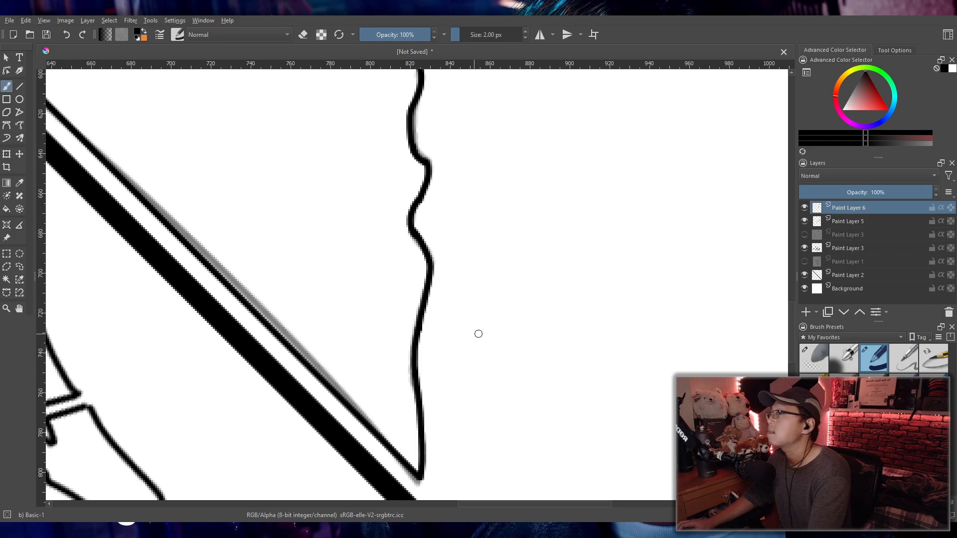
# - Hide the faded original outline on Paint Layer 5 and the thick diagonal line on Paint Layer 2
pyautogui.scroll(-4, 560, 370)
pyautogui.moveTo(536, 378); pyautogui.dragTo(558, 408)
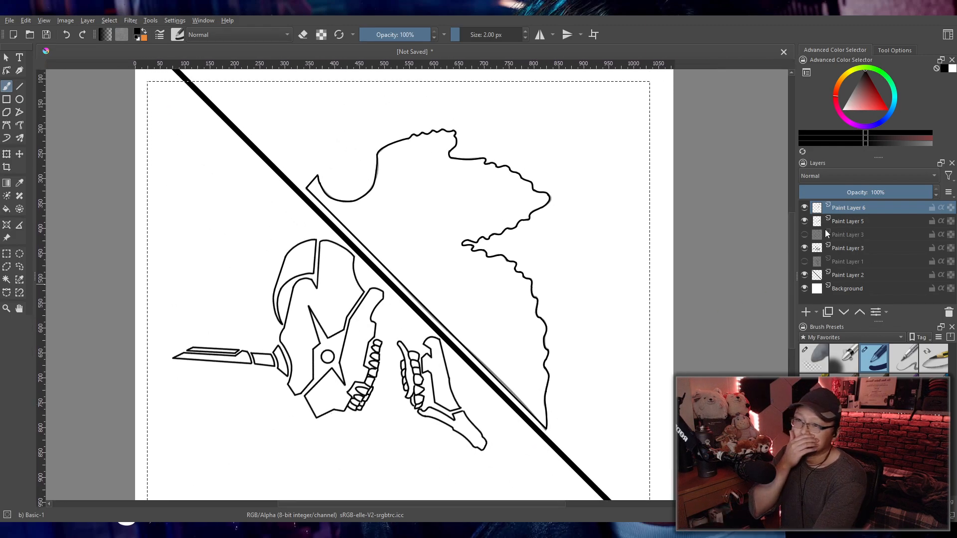
pyautogui.click(804, 221)
pyautogui.scroll(-2, 572, 365)
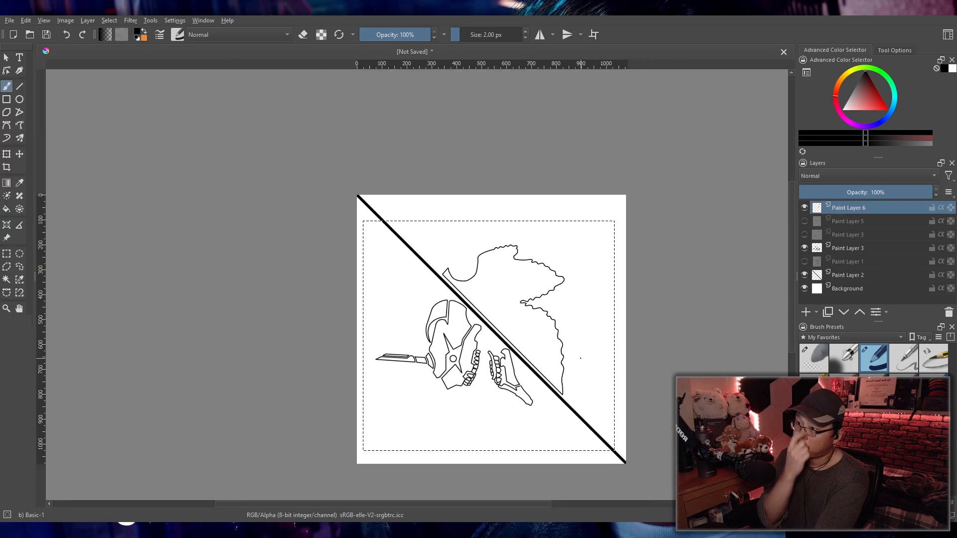
pyautogui.click(805, 274)
pyautogui.scroll(-1, 555, 389)
pyautogui.scroll(2, 555, 389)
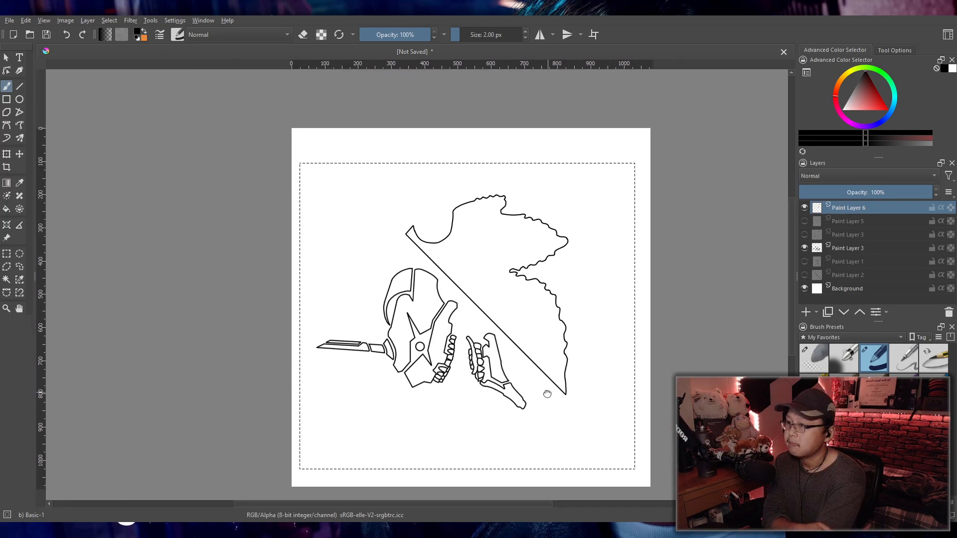
pyautogui.scroll(2, 553, 391)
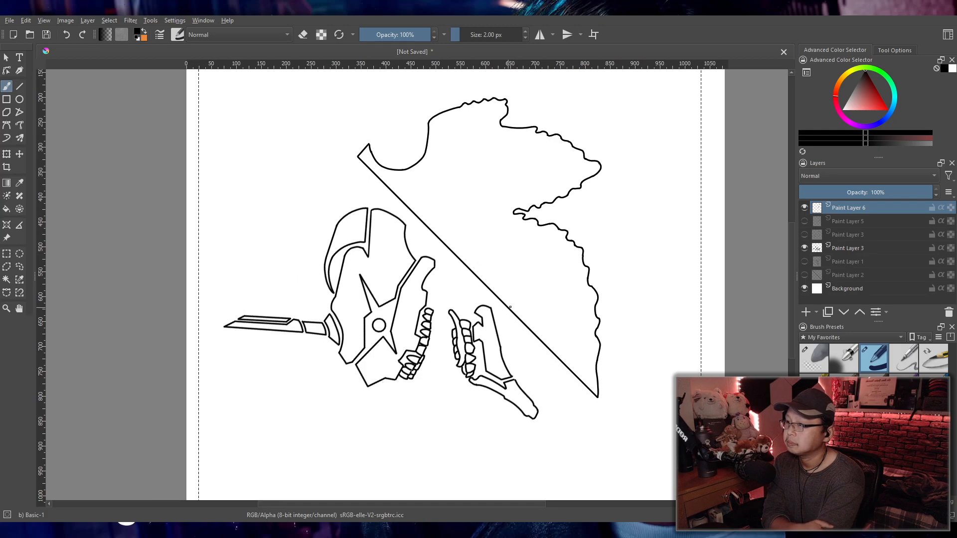
# - Select the lower drawing on Paint Layer 3 with a freehand selection and move it slightly closer to the diagonal edge
pyautogui.click(7, 156)
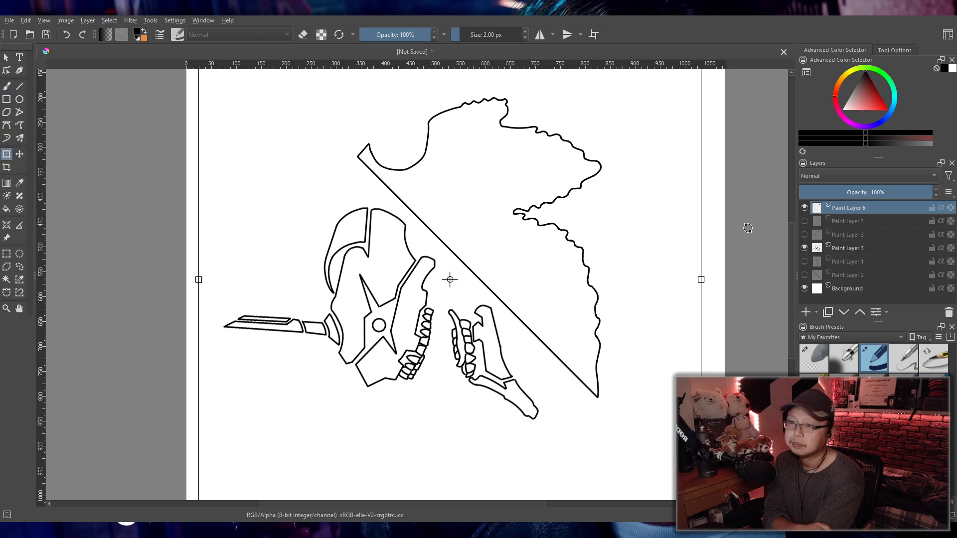
pyautogui.click(830, 250)
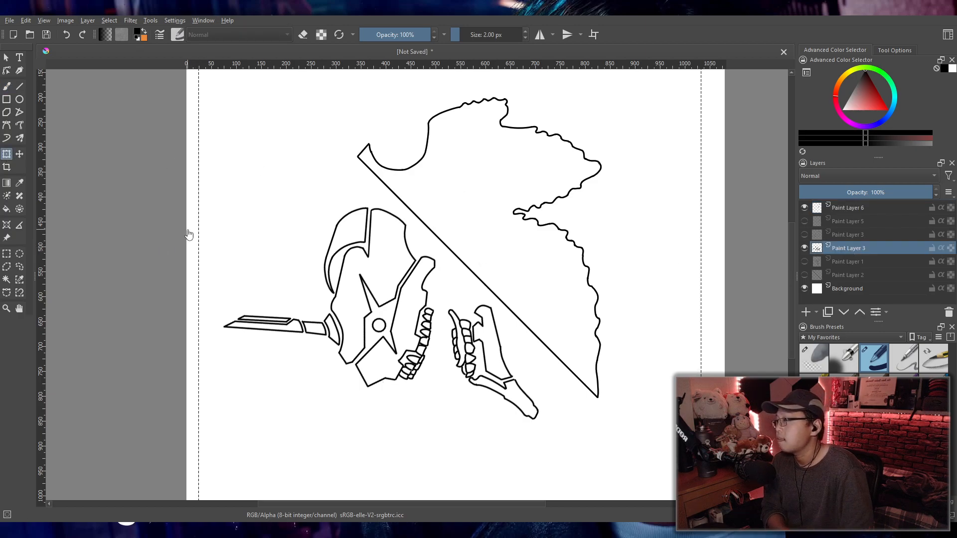
pyautogui.click(19, 267)
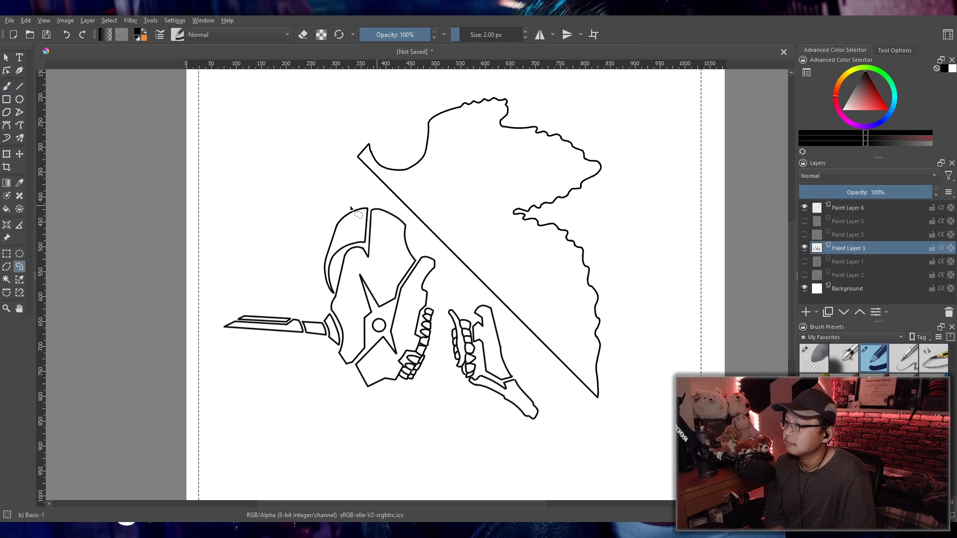
pyautogui.moveTo(417, 453)
pyautogui.mouseDown()
pyautogui.moveTo(566, 405)
pyautogui.moveTo(507, 323)
pyautogui.mouseUp()
pyautogui.moveTo(475, 289)
pyautogui.mouseDown()
pyautogui.moveTo(426, 235)
pyautogui.moveTo(351, 190)
pyautogui.mouseUp()
pyautogui.click(7, 154)
pyautogui.moveTo(455, 286); pyautogui.dragTo(463, 280)
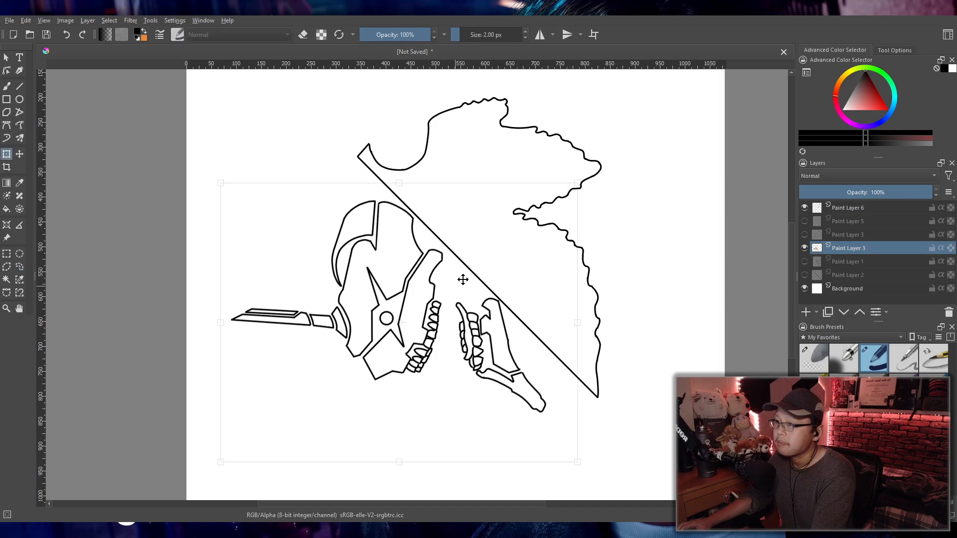
pyautogui.moveTo(614, 245); pyautogui.dragTo(533, 304)
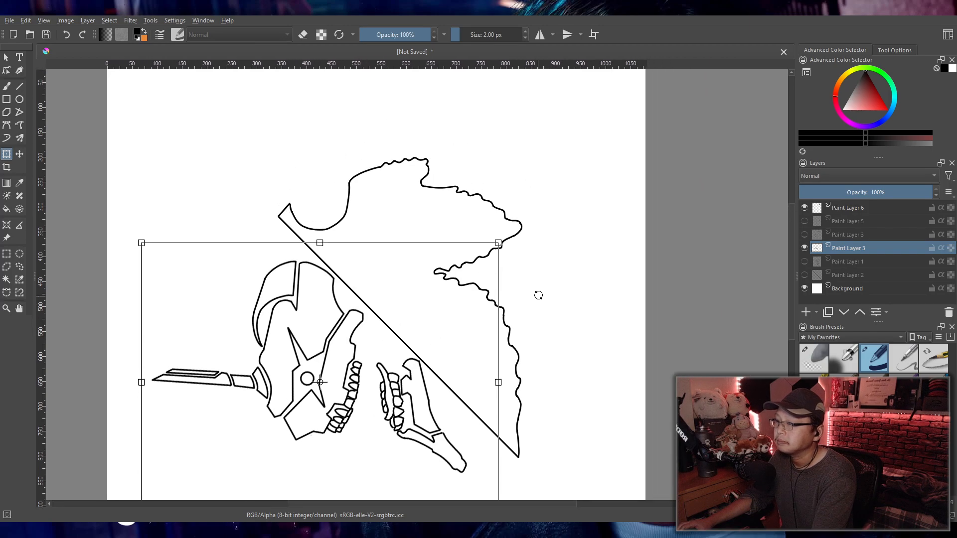
pyautogui.scroll(-1, 556, 290)
pyautogui.scroll(-1, 556, 291)
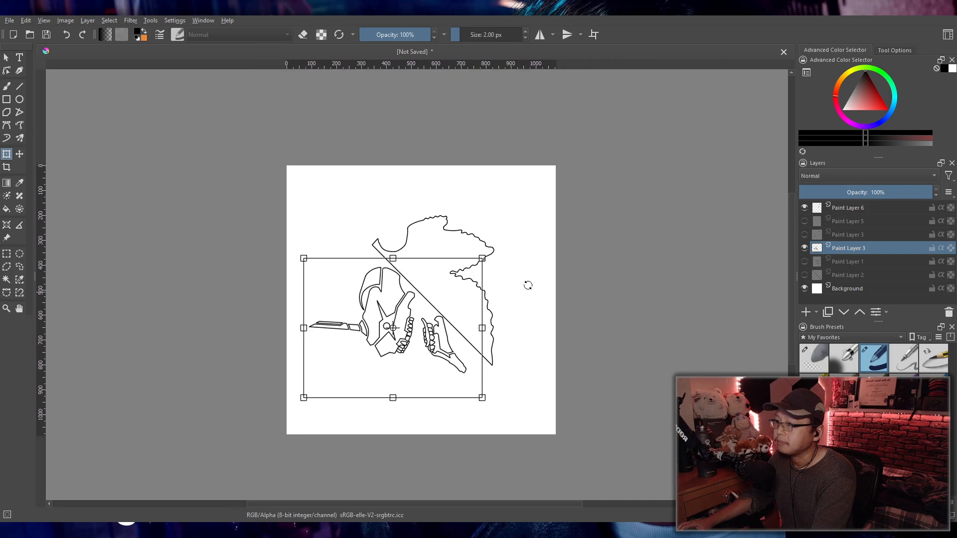
# - Select a rectangle around the whole artwork and reorder Paint Layer 3 to sit directly below Paint Layer 6
pyautogui.click(7, 254)
pyautogui.moveTo(289, 168); pyautogui.dragTo(571, 422)
pyautogui.moveTo(845, 250); pyautogui.dragTo(849, 218)
pyautogui.click(847, 202)
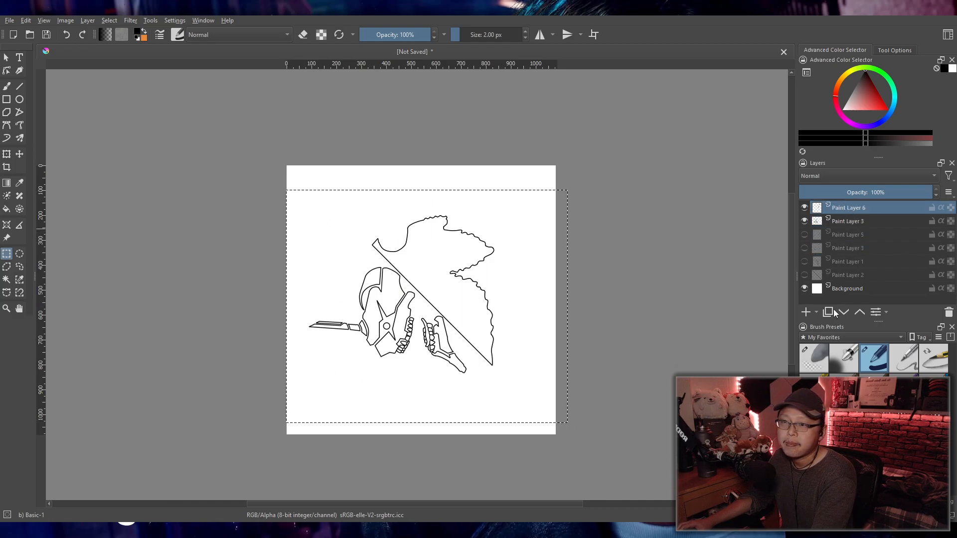
pyautogui.hotkey('ctrl', 'e')
pyautogui.click(7, 154)
pyautogui.moveTo(503, 316); pyautogui.dragTo(497, 315)
pyautogui.hotkey('ctrl', 'z')
pyautogui.press('Insert')
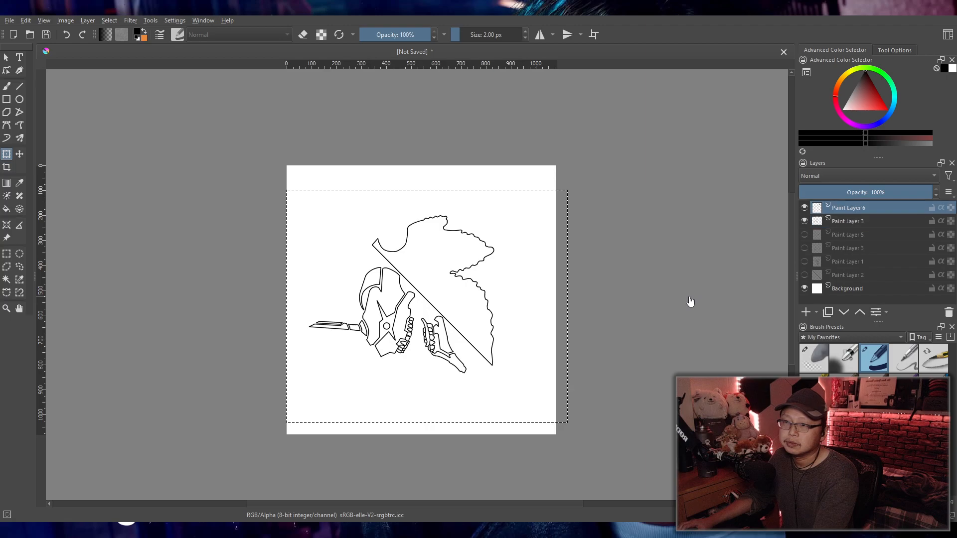
# - Duplicate Paint Layer 6 and Paint Layer 3 together and merge the two copies into one layer
pyautogui.keyDown('ctrl'); pyautogui.click(842, 223); pyautogui.keyUp('ctrl')
pyautogui.hotkey('ctrl', 'j')
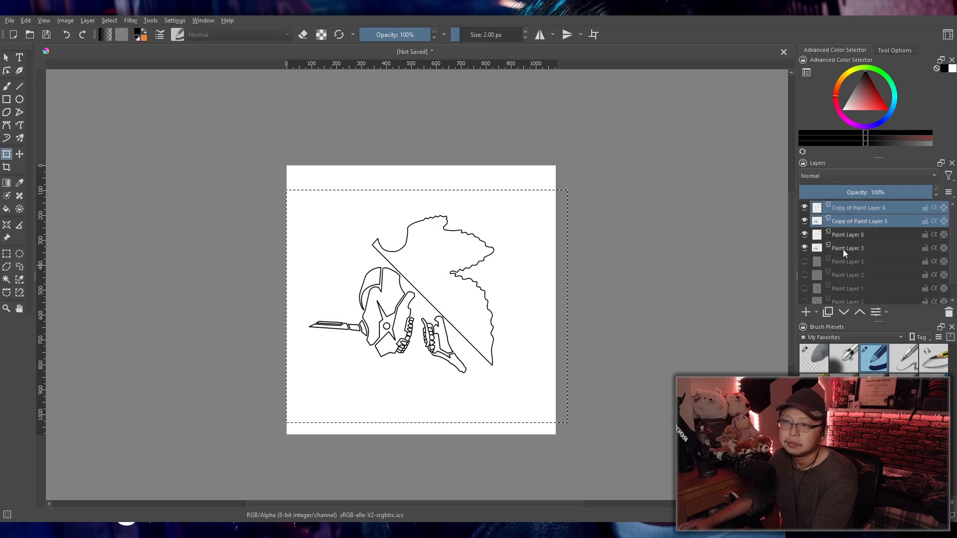
pyautogui.hotkey('ctrl', 'e')
# - Hide the original Paint Layer 6 and the Paint Layer 3 directly below it
pyautogui.click(839, 220)
pyautogui.click(804, 221)
pyautogui.click(804, 235)
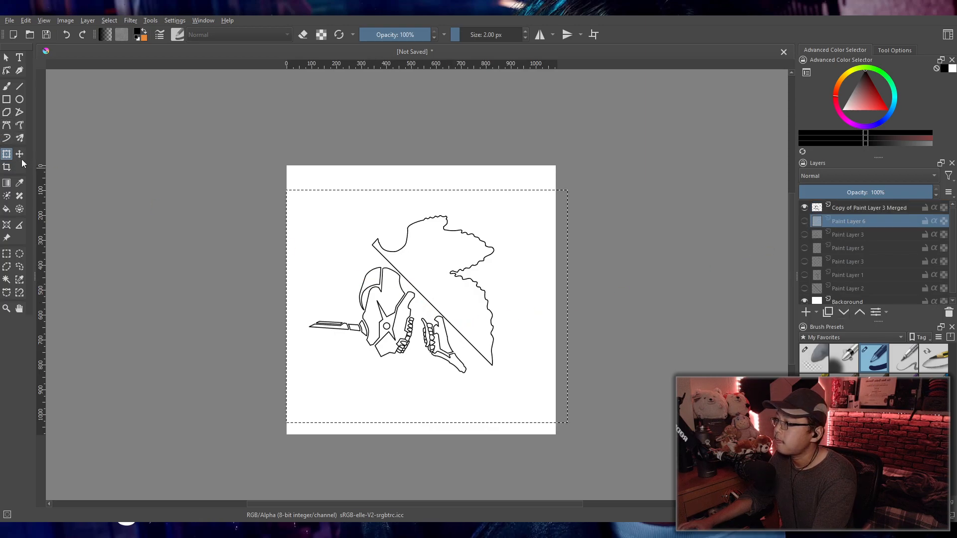
# - Nudge the merged drawing slightly on the canvas with the Move tool
pyautogui.click(847, 209)
pyautogui.click(20, 154)
pyautogui.moveTo(481, 326); pyautogui.dragTo(484, 334)
pyautogui.hotkey('ctrl', 'z')
pyautogui.press('Up')
pyautogui.press('Up')
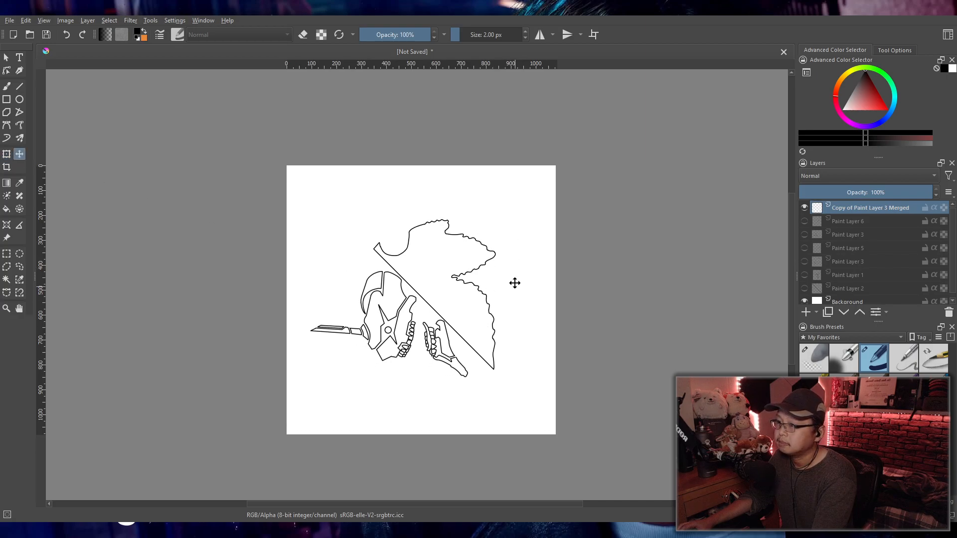
pyautogui.moveTo(512, 293); pyautogui.dragTo(511, 290)
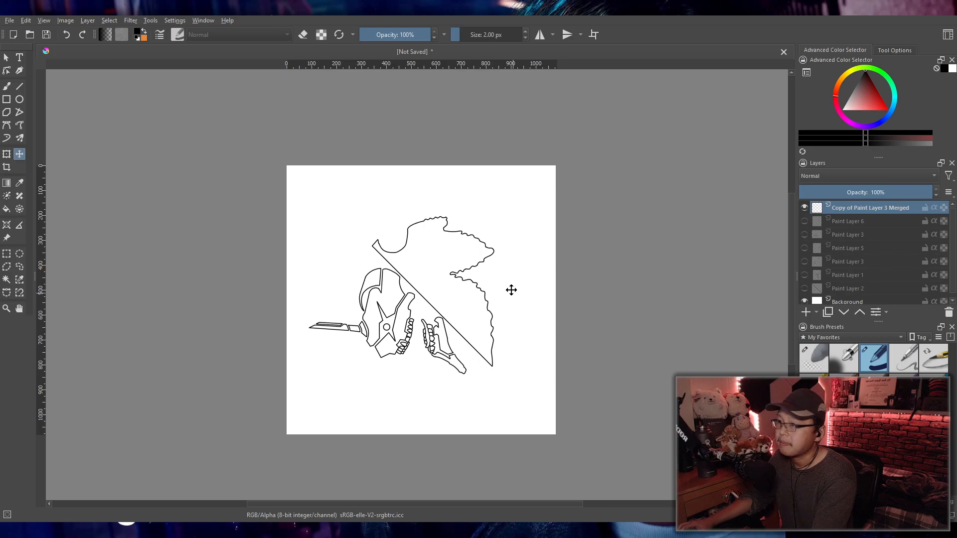
pyautogui.scroll(3, 413, 346)
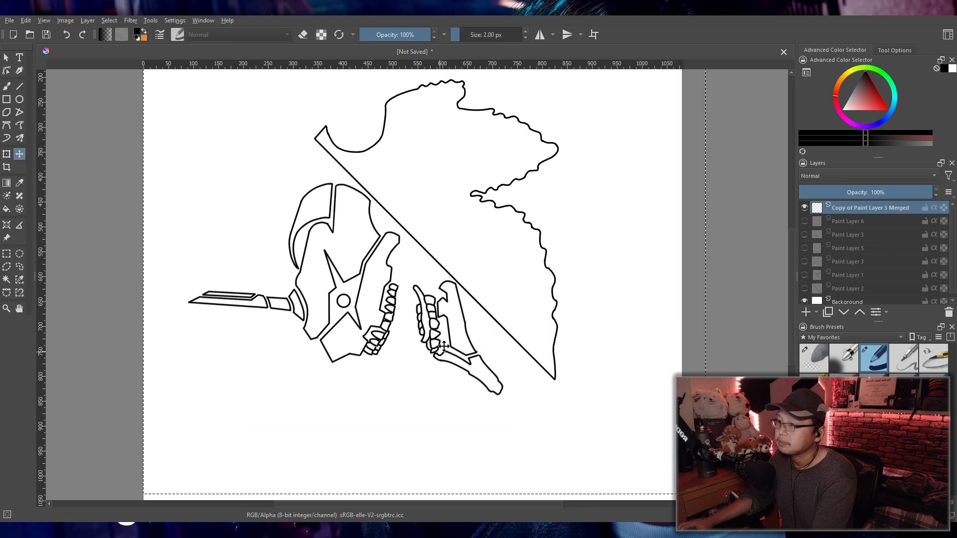
pyautogui.scroll(1, 429, 365)
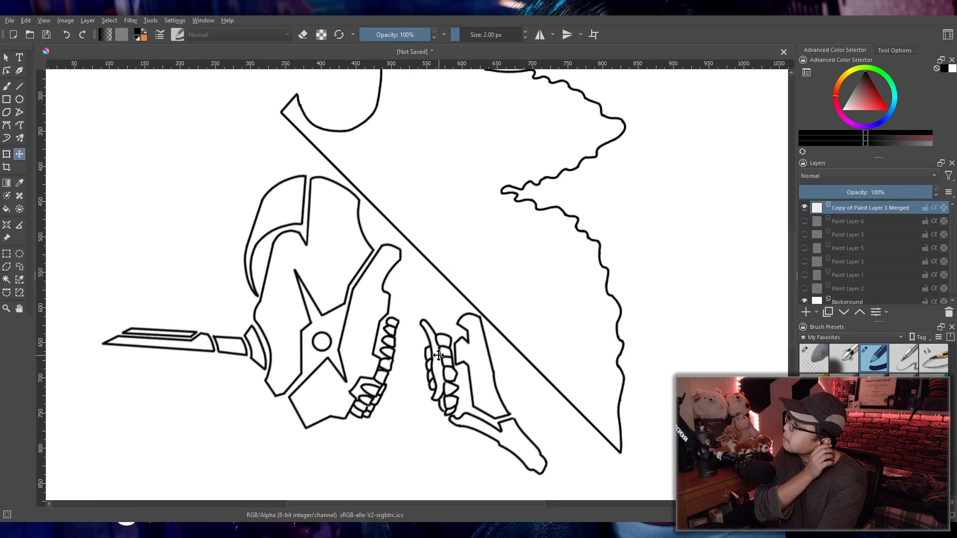
pyautogui.scroll(-1, 439, 355)
pyautogui.scroll(-1, 441, 354)
pyautogui.scroll(1, 442, 353)
pyautogui.moveTo(442, 354); pyautogui.dragTo(454, 328)
# - Make the Background layer active and replace the selection with a rectangle enclosing the entire canvas
pyautogui.click(864, 299)
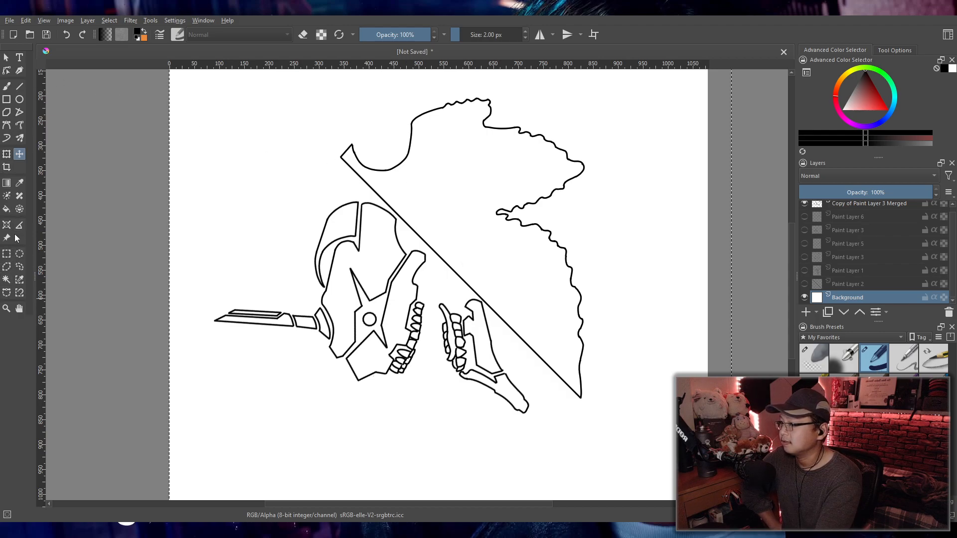
pyautogui.click(6, 209)
pyautogui.press('-')
pyautogui.press('-')
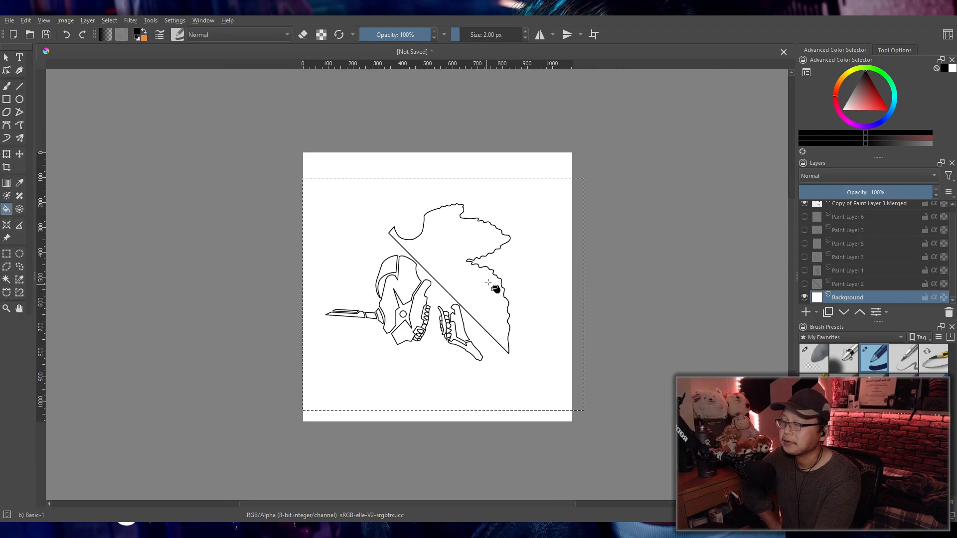
pyautogui.click(7, 253)
pyautogui.moveTo(254, 129); pyautogui.dragTo(616, 444)
pyautogui.scroll(1, 520, 309)
pyautogui.moveTo(516, 306); pyautogui.dragTo(508, 332)
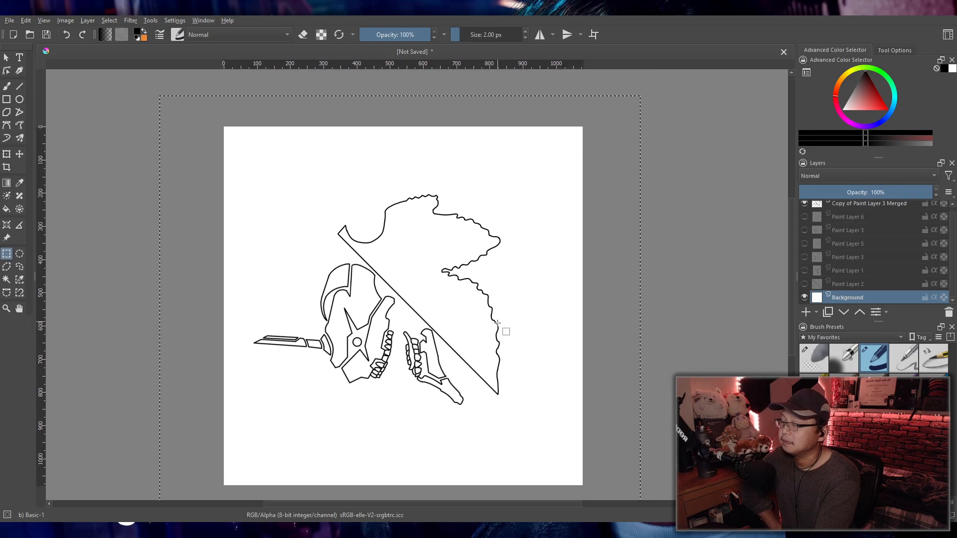
# - Try to fill the Background layer with black
pyautogui.click(7, 87)
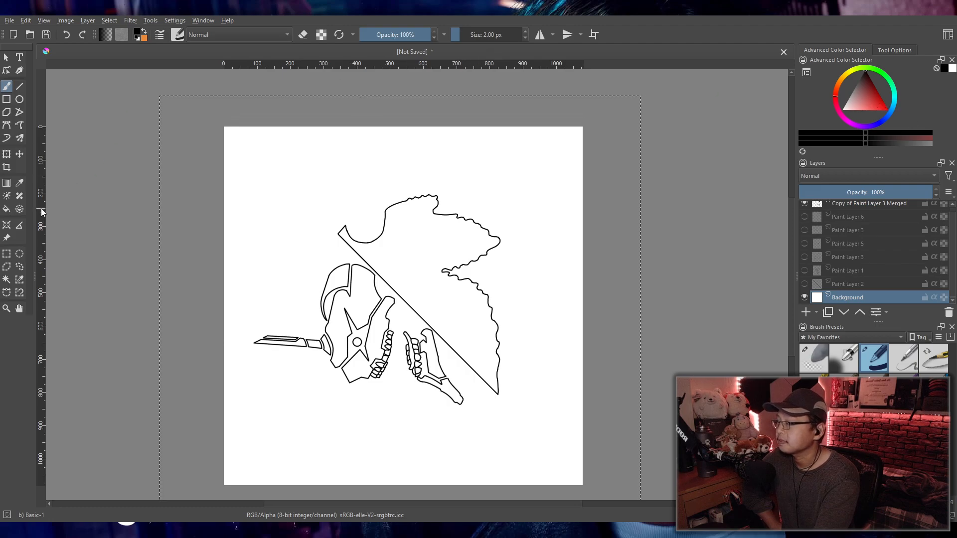
pyautogui.click(6, 209)
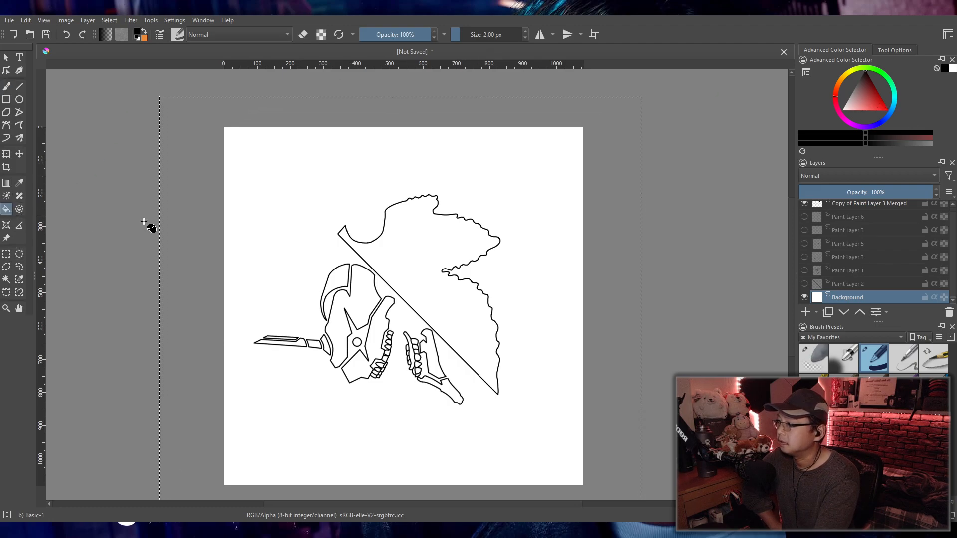
pyautogui.click(548, 242)
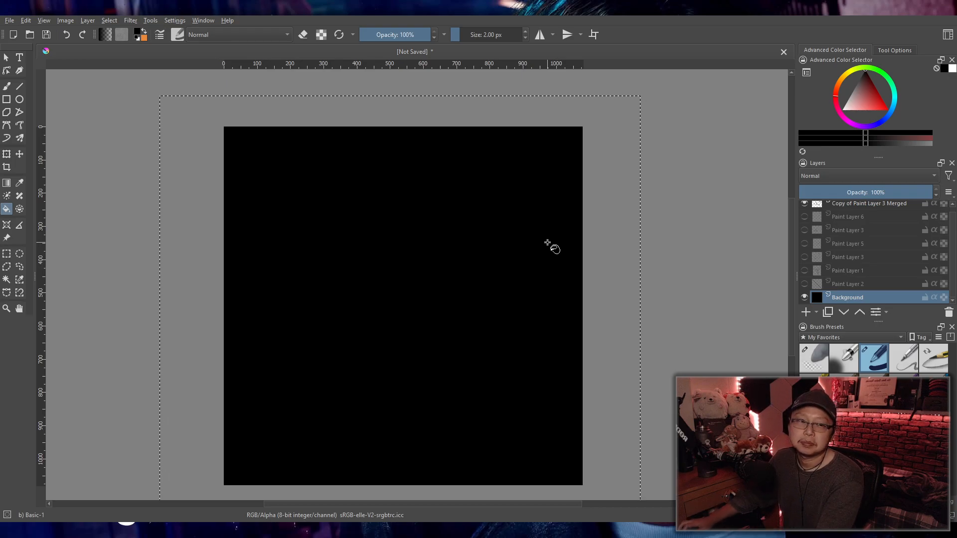
pyautogui.hotkey('ctrl', 'z')
pyautogui.scroll(5, 452, 284)
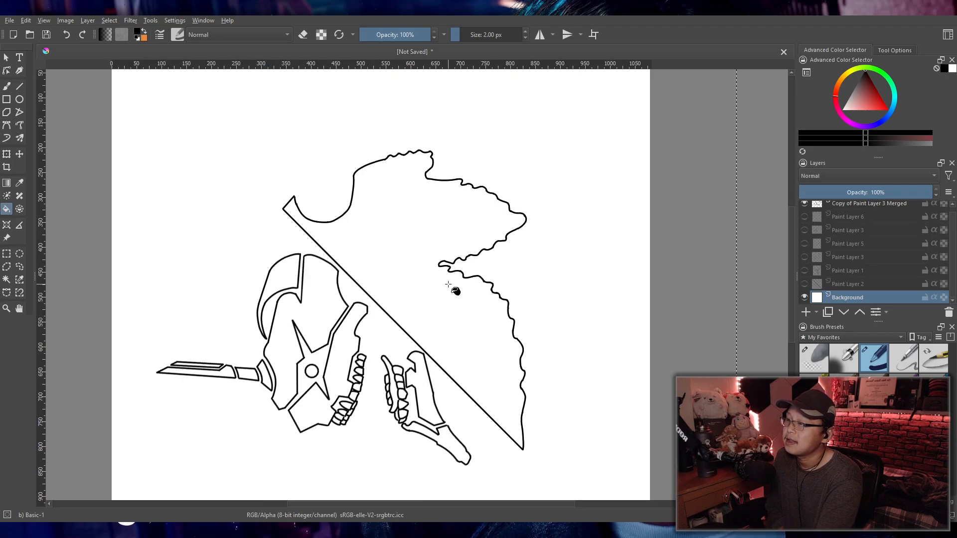
# - Set the foreground colour to pure red
pyautogui.scroll(2, 408, 284)
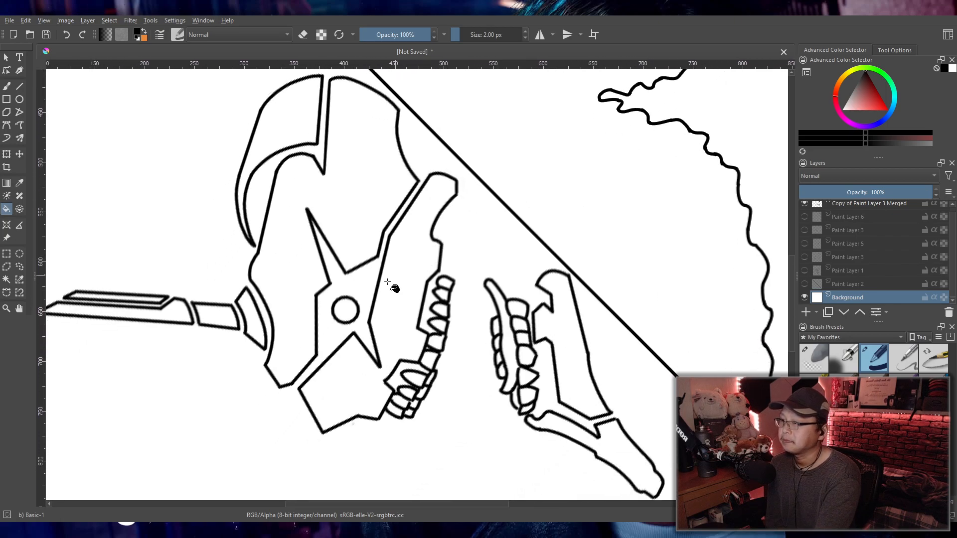
pyautogui.scroll(3, 439, 263)
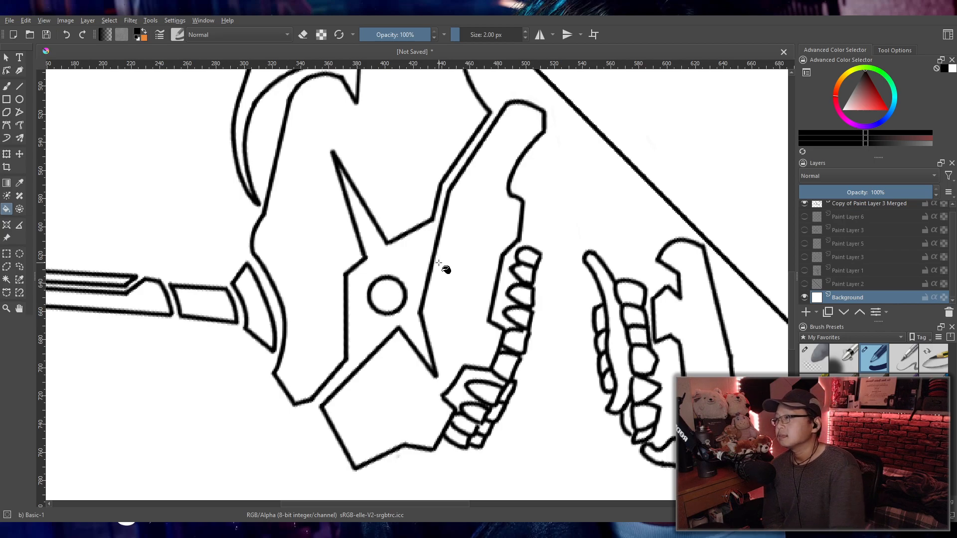
pyautogui.scroll(-2, 439, 263)
pyautogui.scroll(3, 381, 276)
pyautogui.moveTo(270, 274); pyautogui.dragTo(559, 258)
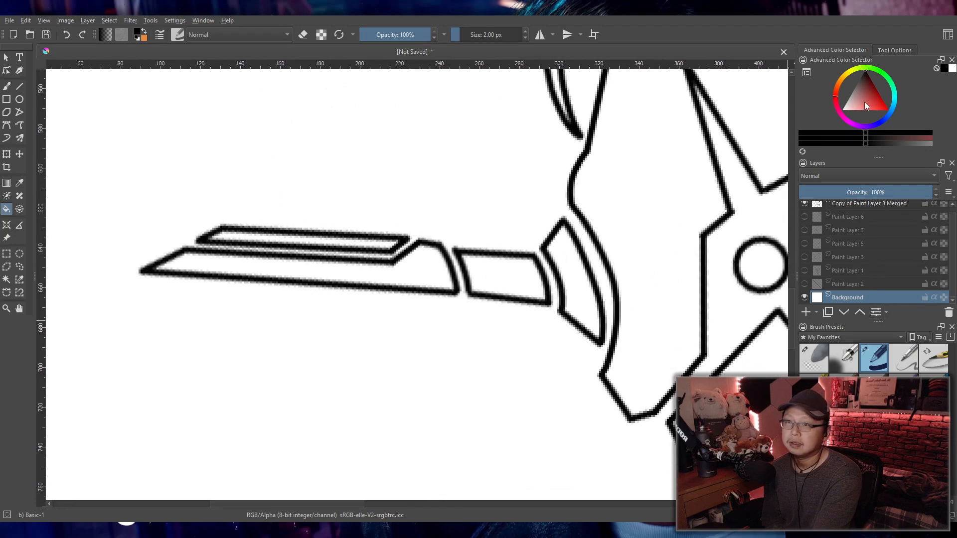
pyautogui.moveTo(864, 98); pyautogui.dragTo(907, 113)
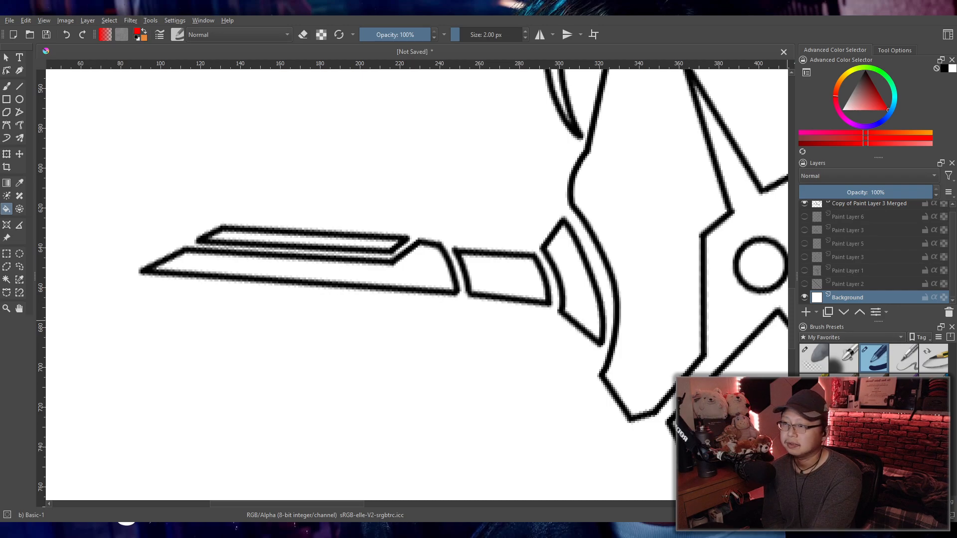
# - Try brushing red along the inside of the blade's pointed tip at 2 px and undo the stroke
pyautogui.scroll(2, 395, 301)
pyautogui.moveTo(395, 301); pyautogui.dragTo(771, 352)
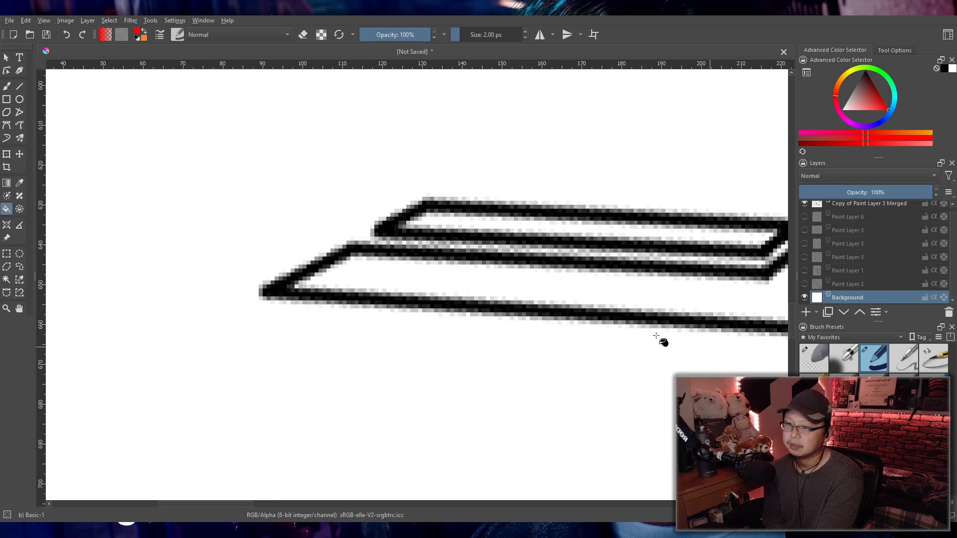
pyautogui.scroll(2, 669, 342)
pyautogui.moveTo(645, 323)
pyautogui.mouseDown()
pyautogui.moveTo(630, 324)
pyautogui.moveTo(634, 331)
pyautogui.mouseUp()
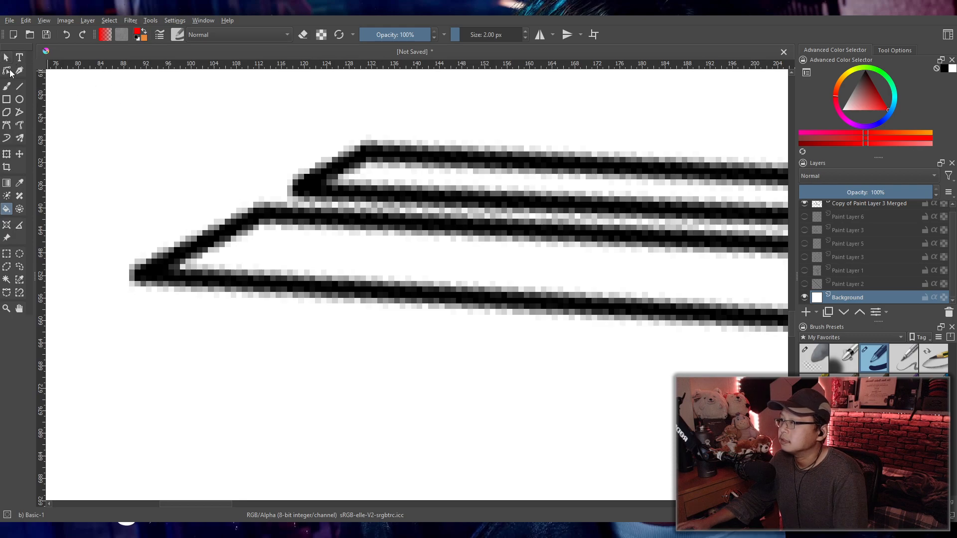
pyautogui.click(7, 89)
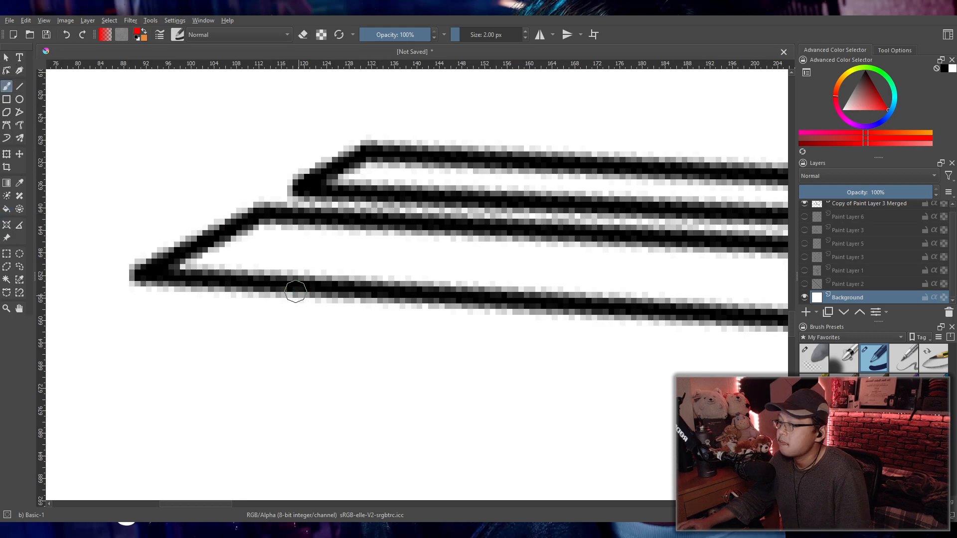
pyautogui.moveTo(263, 224)
pyautogui.mouseDown()
pyautogui.moveTo(183, 263)
pyautogui.moveTo(242, 266)
pyautogui.mouseUp()
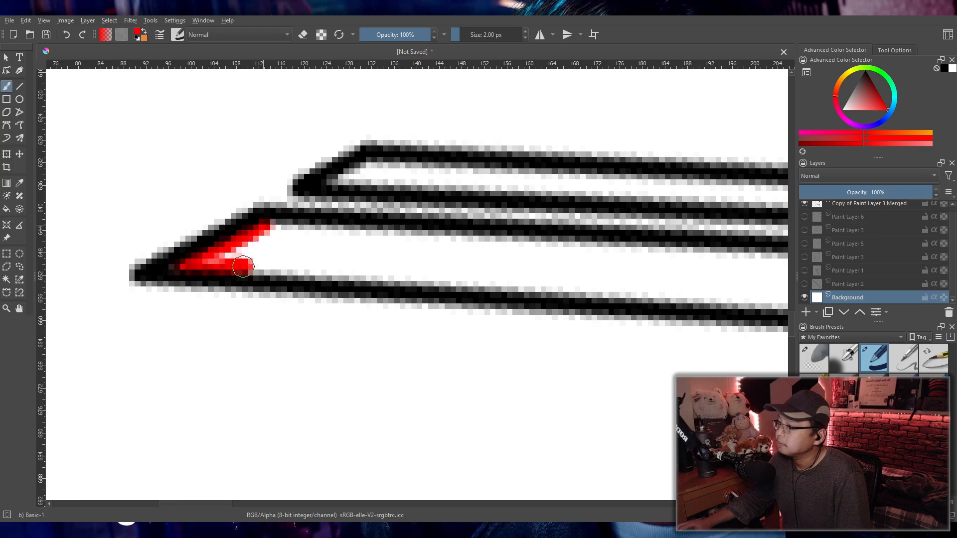
pyautogui.hotkey('ctrl', 'z')
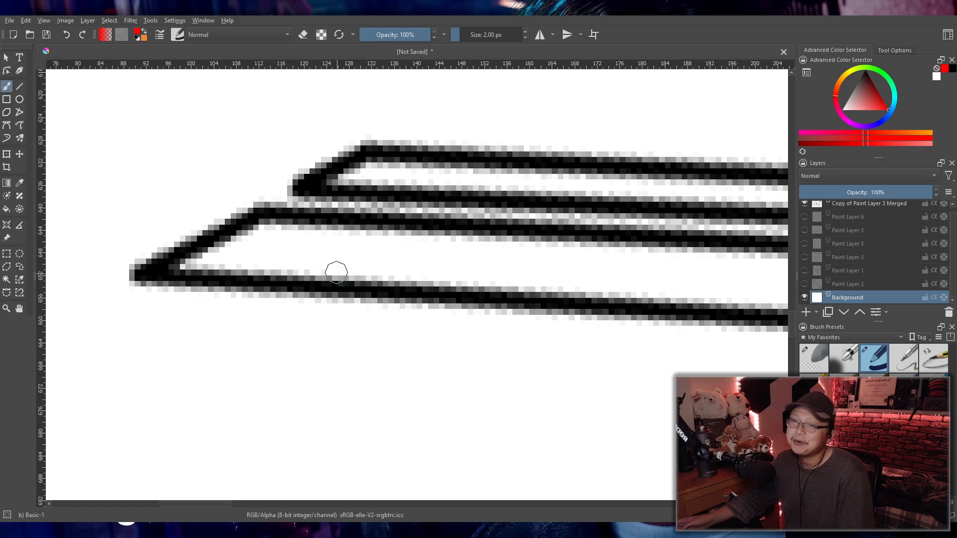
# - Make the Copy of Paint Layer 3 Merged layer active for selecting areas with the Contiguous Selection tool
pyautogui.scroll(-6, 310, 244)
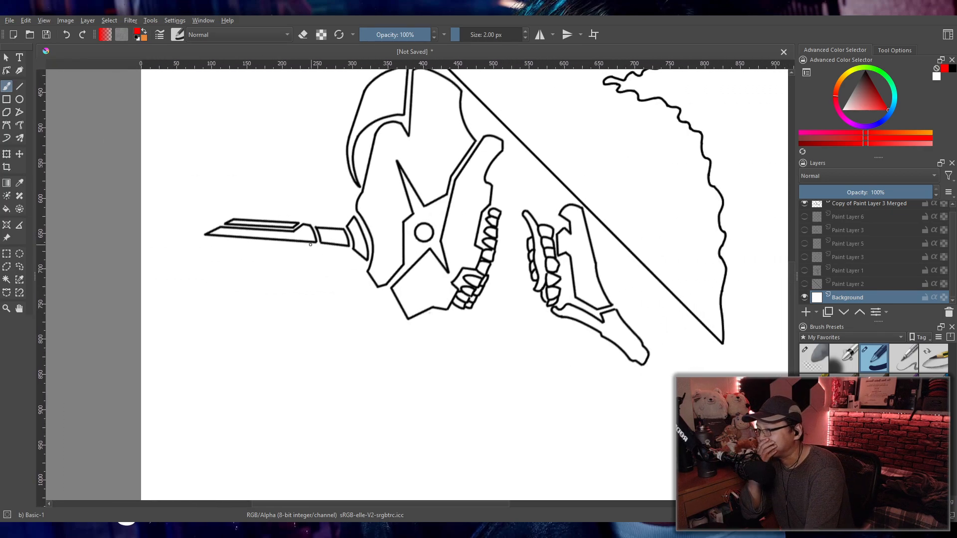
pyautogui.moveTo(328, 240); pyautogui.dragTo(291, 274)
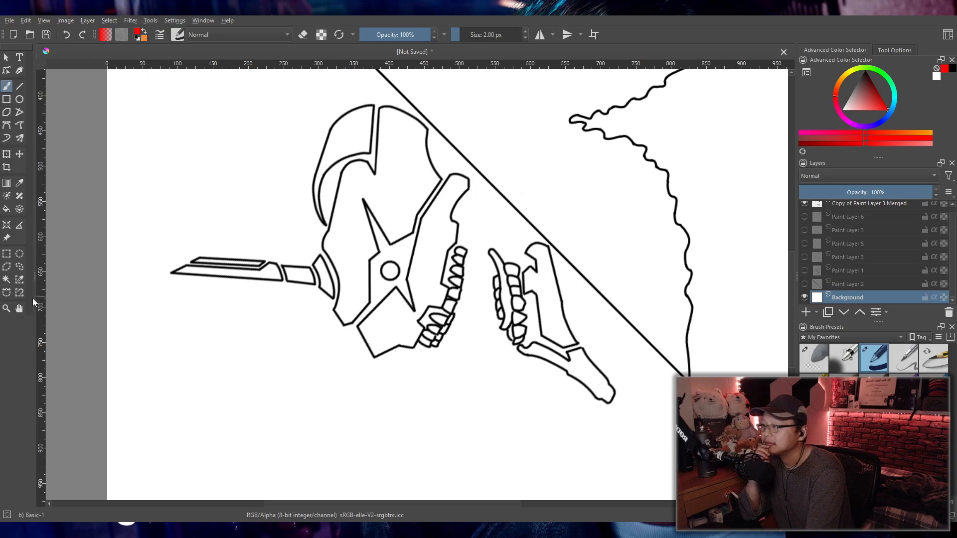
pyautogui.click(6, 280)
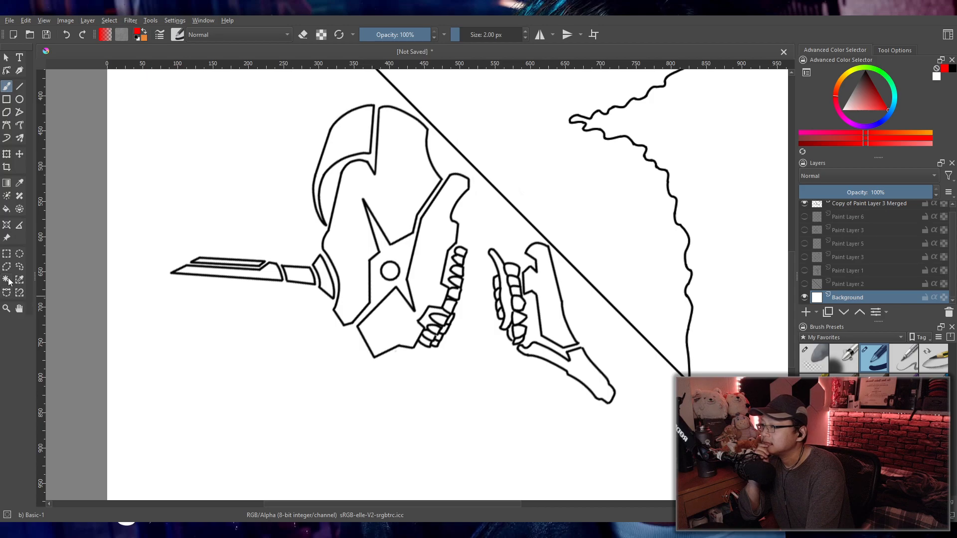
pyautogui.click(240, 282)
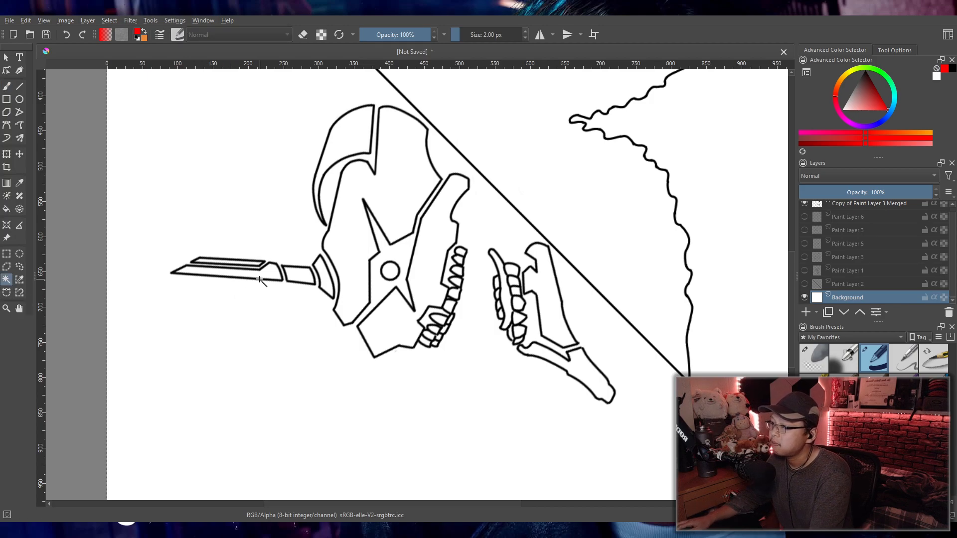
pyautogui.click(880, 205)
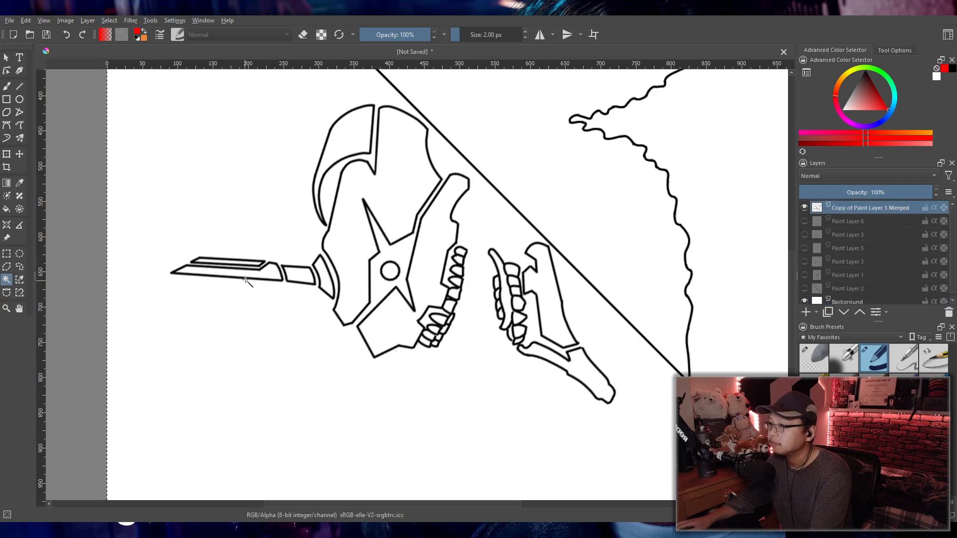
# - Try to select the interiors of the two blade sections and the handle pieces beside them
pyautogui.scroll(5, 243, 291)
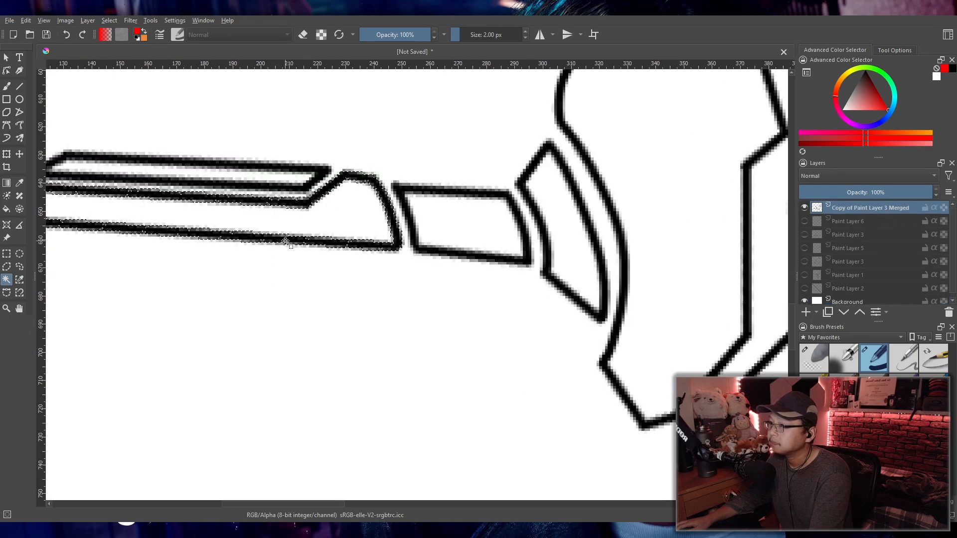
pyautogui.scroll(-5, 265, 269)
pyautogui.scroll(4, 267, 267)
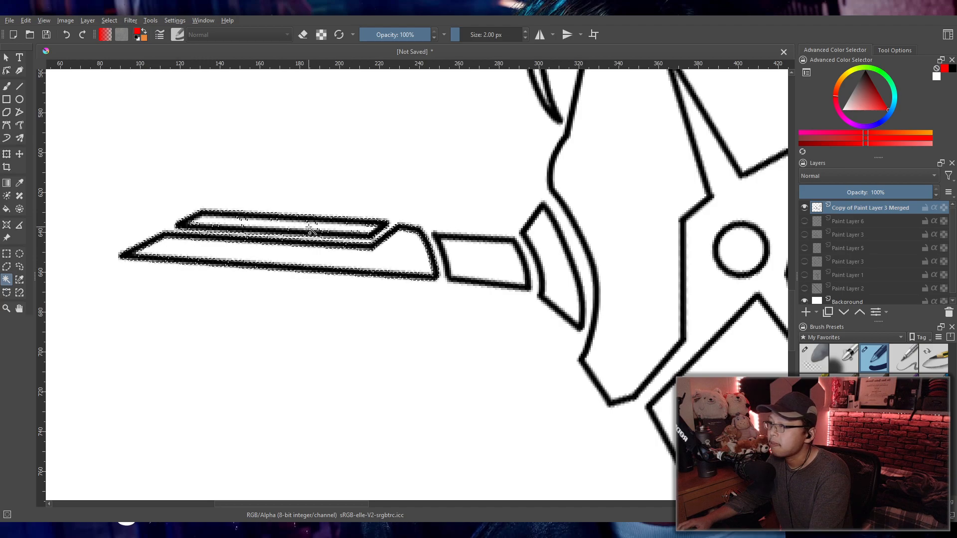
pyautogui.keyDown('shift'); pyautogui.click(495, 278); pyautogui.keyUp('shift')
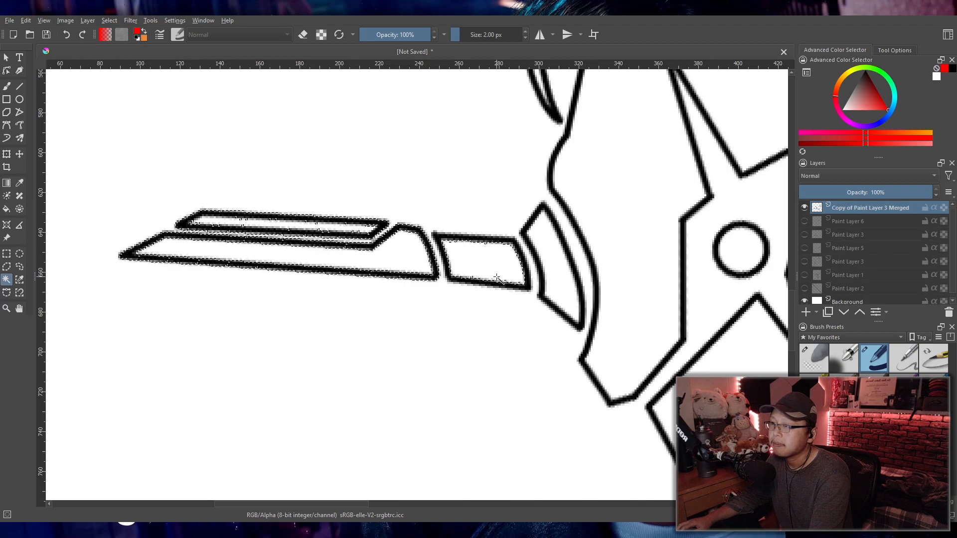
pyautogui.keyDown('shift'); pyautogui.click(375, 304); pyautogui.keyUp('shift')
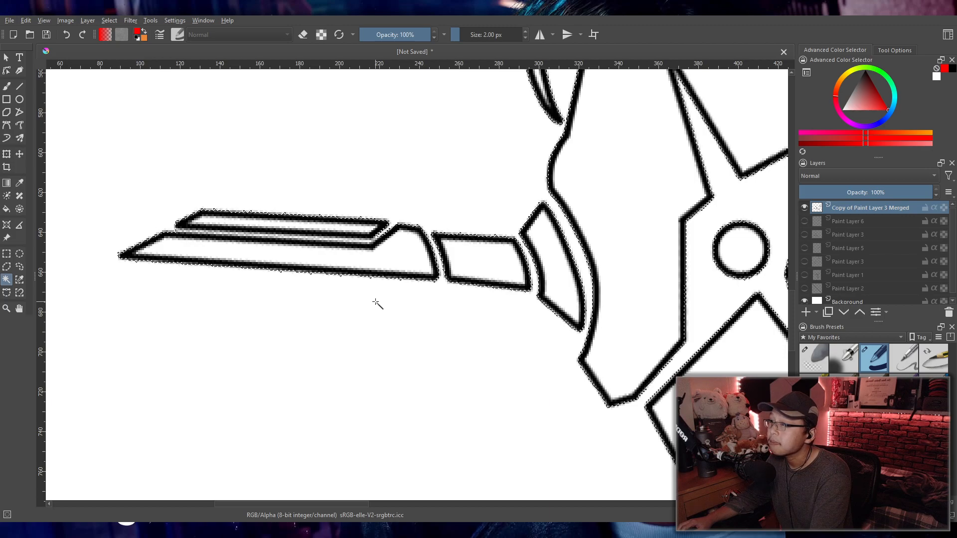
# - Build one contiguous selection of the interiors of the blade, the handle pieces and the masked head's panels
pyautogui.click(403, 251)
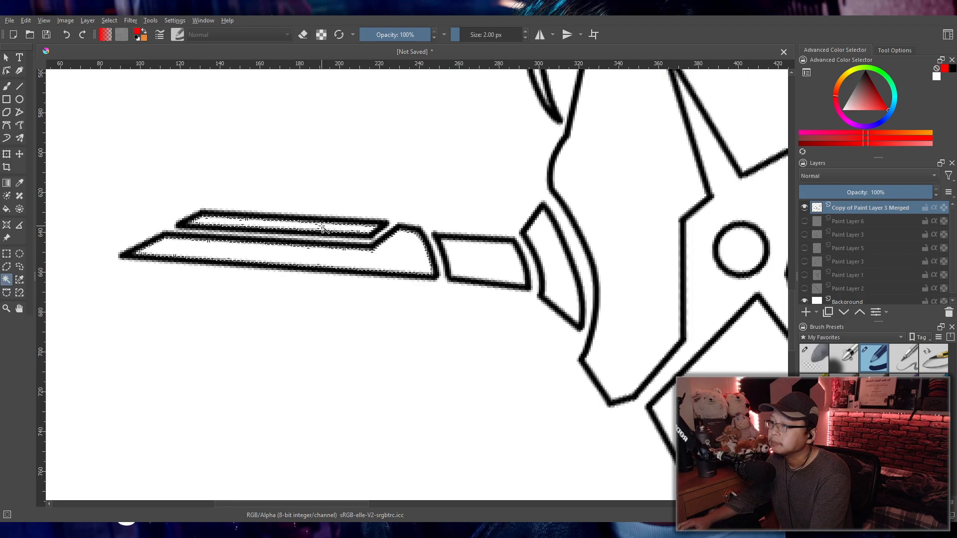
pyautogui.keyDown('shift'); pyautogui.click(555, 273); pyautogui.keyUp('shift')
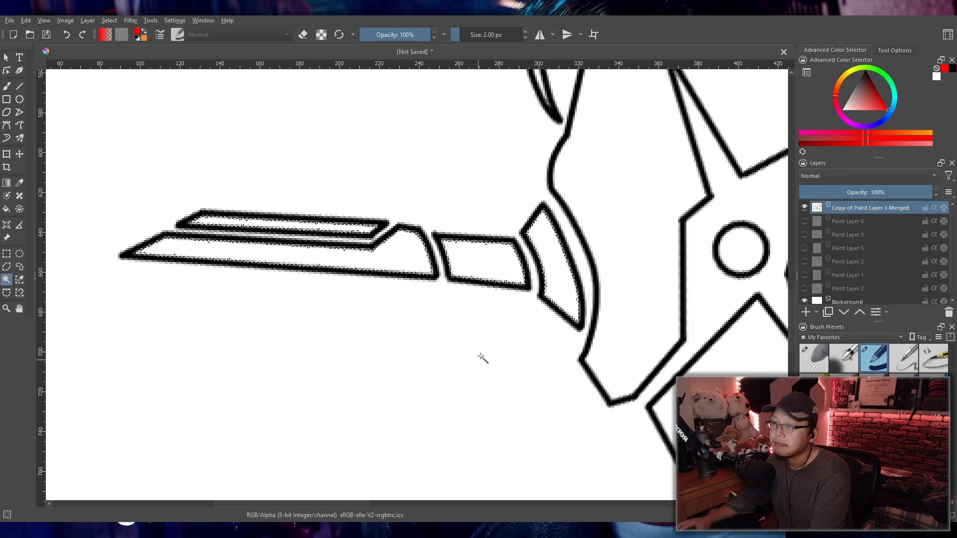
pyautogui.scroll(-5, 481, 358)
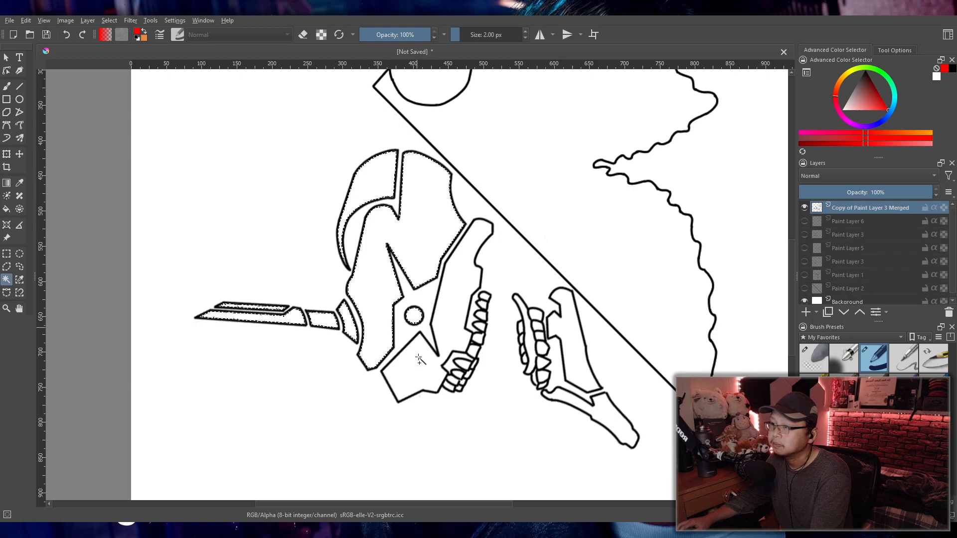
pyautogui.moveTo(504, 380); pyautogui.dragTo(465, 350)
pyautogui.moveTo(490, 380); pyautogui.dragTo(490, 377)
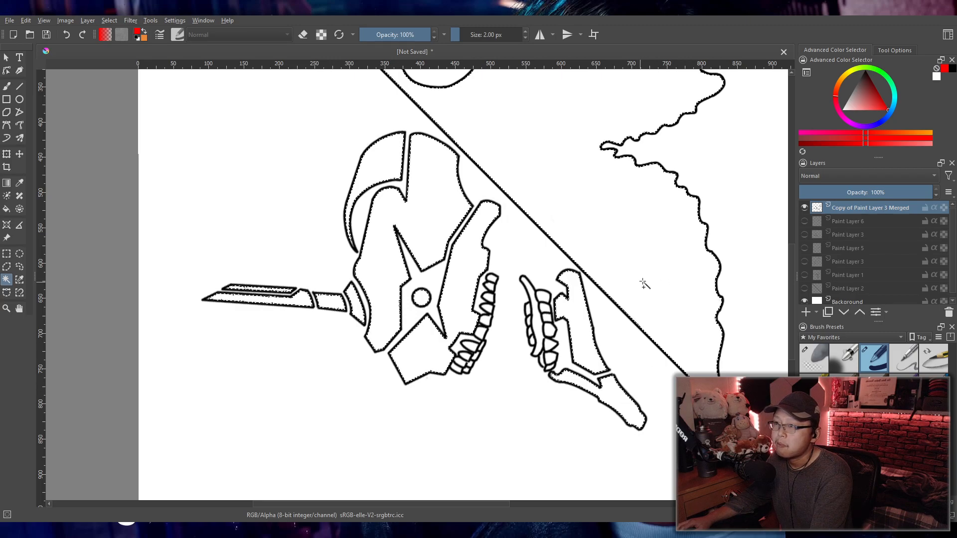
# - Add the remaining enclosed areas to the selection, including the rows of teeth on both jaw pieces
pyautogui.moveTo(745, 309)
pyautogui.mouseDown()
pyautogui.moveTo(669, 336)
pyautogui.moveTo(614, 341)
pyautogui.mouseUp()
pyautogui.scroll(5, 340, 369)
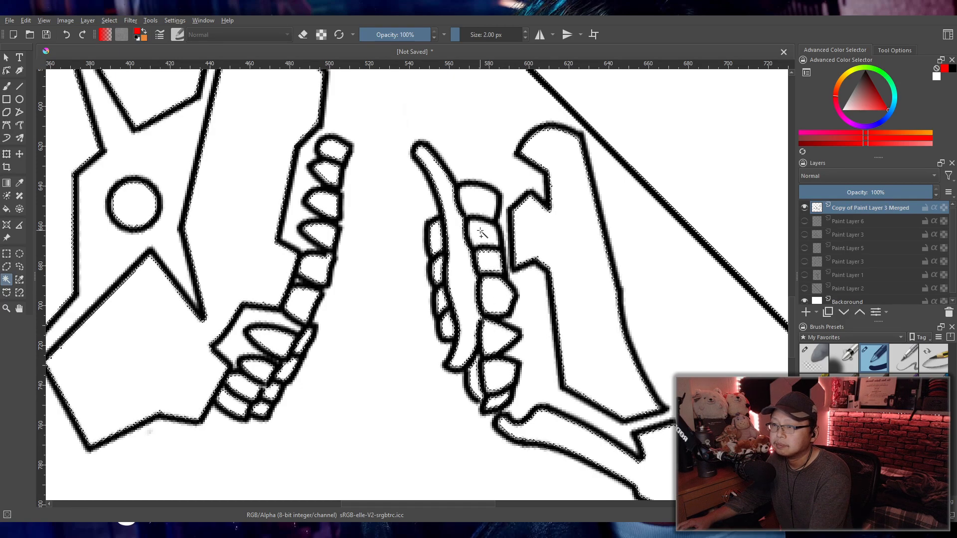
pyautogui.scroll(-3, 577, 298)
pyautogui.moveTo(577, 298); pyautogui.dragTo(474, 370)
pyautogui.scroll(-1, 469, 373)
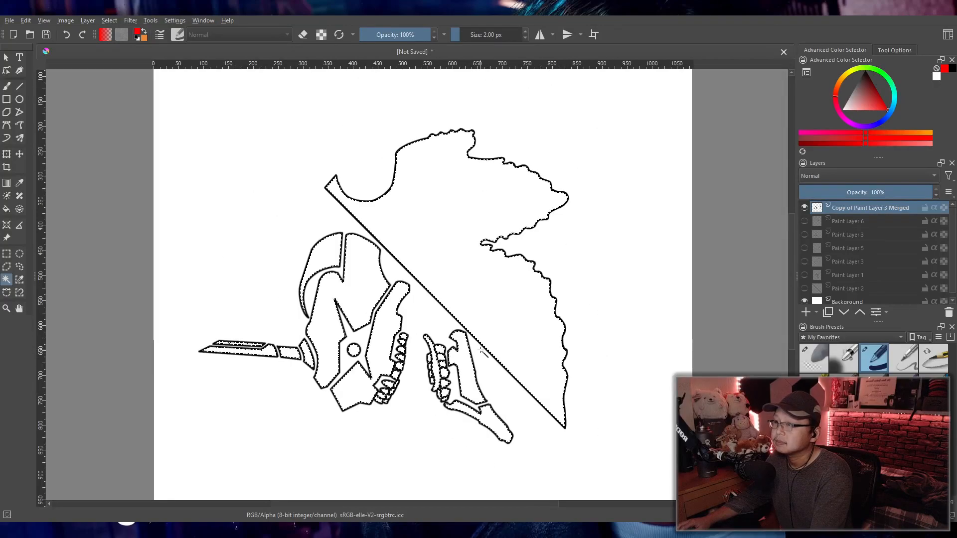
# - Fill the large wavy-edged shape, the blade, the handle pieces and the masked head's panels with red
pyautogui.click(7, 208)
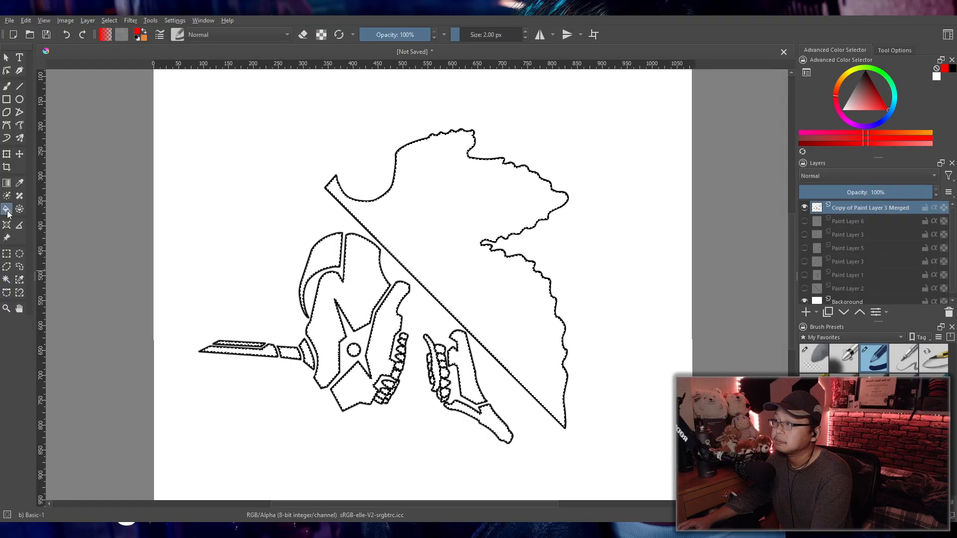
pyautogui.click(457, 223)
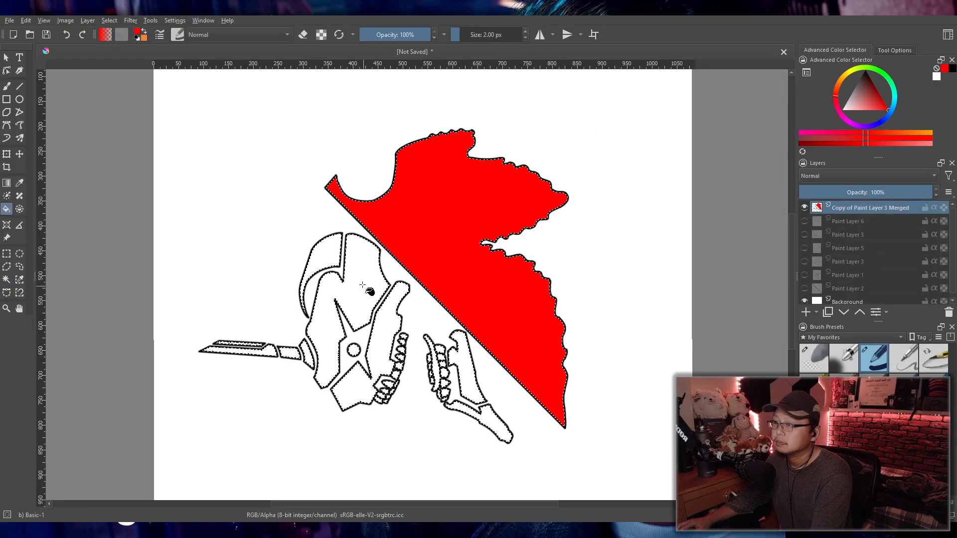
pyautogui.scroll(3, 285, 345)
pyautogui.moveTo(280, 349); pyautogui.dragTo(360, 325)
pyautogui.click(331, 333)
pyautogui.click(287, 313)
pyautogui.click(378, 333)
pyautogui.click(438, 344)
pyautogui.click(570, 332)
pyautogui.click(650, 360)
pyautogui.moveTo(667, 368); pyautogui.dragTo(364, 293)
# - Fill the row of teeth along the masked head's jaw with red
pyautogui.scroll(1, 381, 353)
pyautogui.click(367, 350)
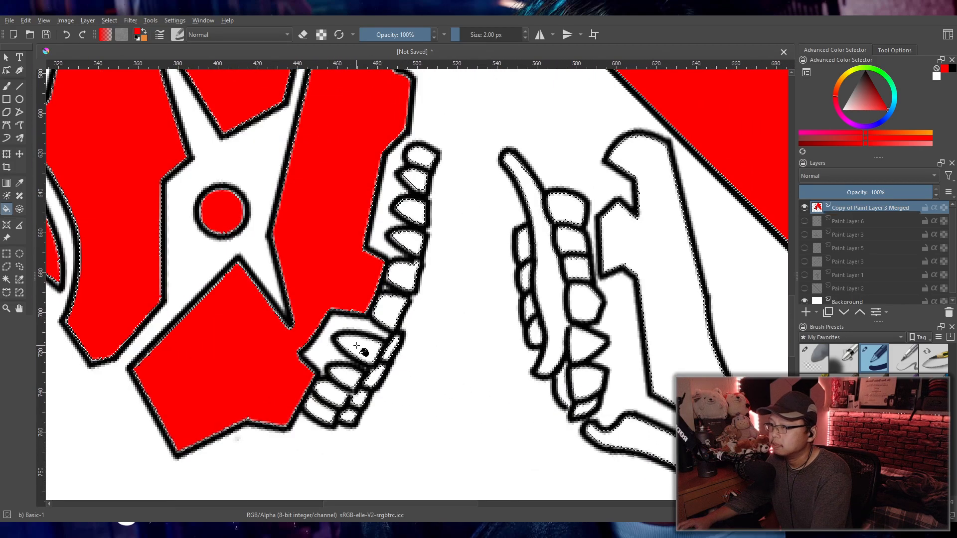
pyautogui.click(345, 378)
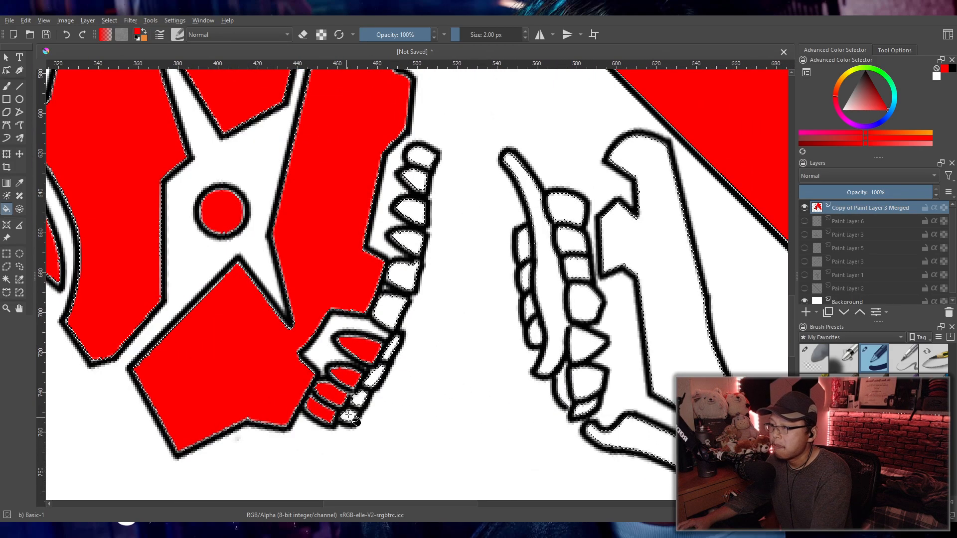
pyautogui.click(360, 397)
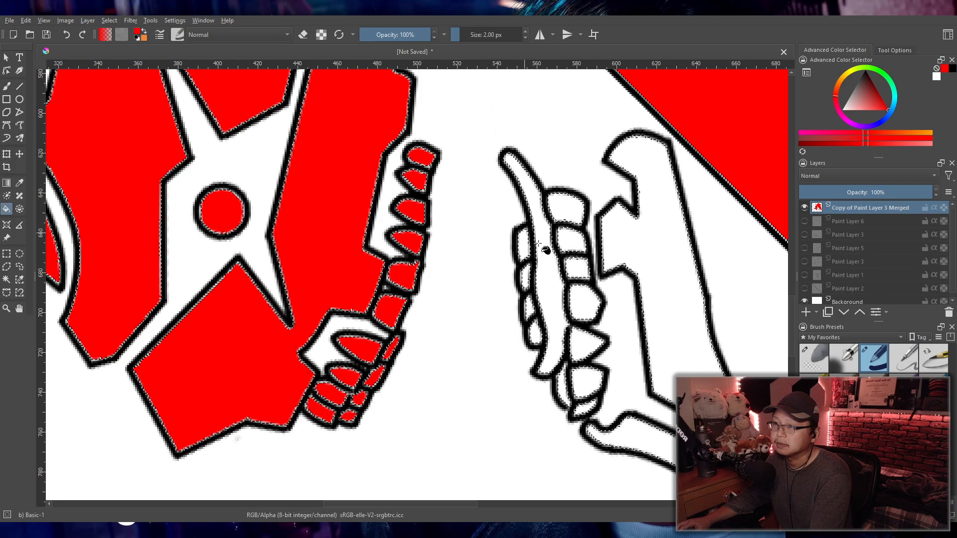
# - Fill the curved strip and the teeth beside it on the separate jaw piece with red
pyautogui.click(526, 279)
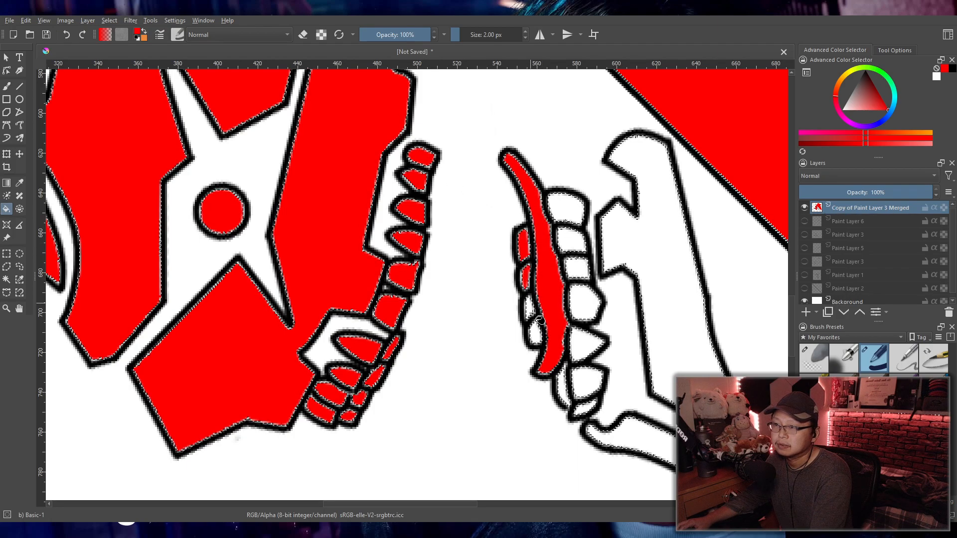
pyautogui.click(534, 334)
pyautogui.click(586, 302)
pyautogui.click(578, 269)
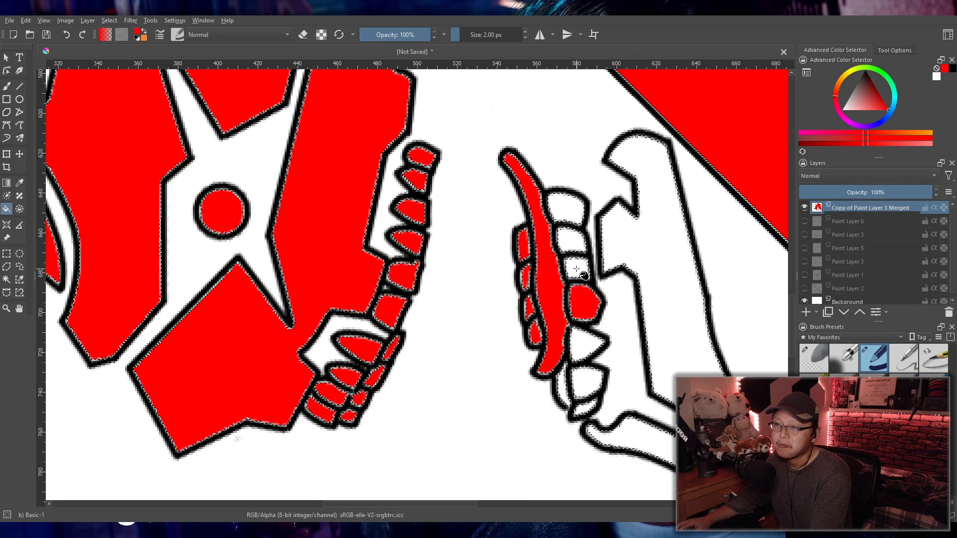
pyautogui.click(572, 238)
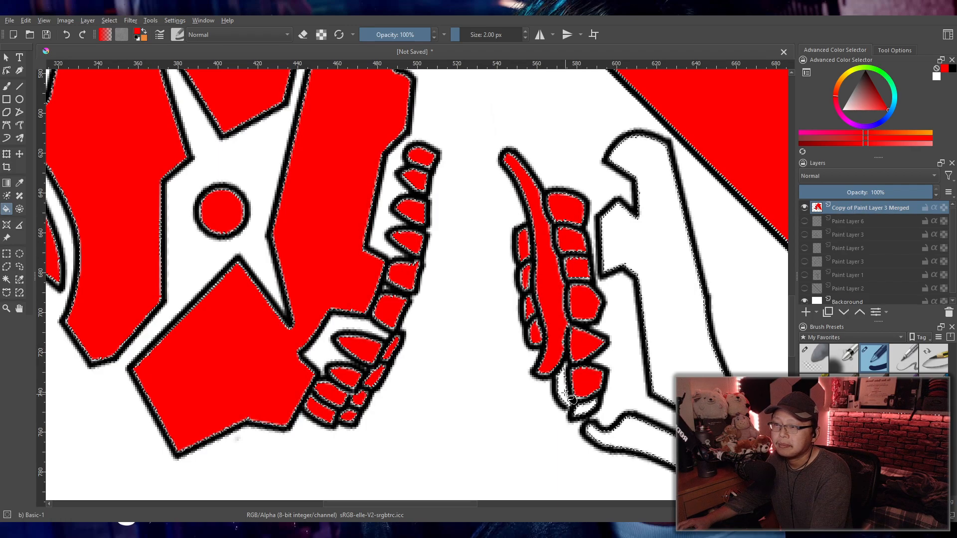
# - Fill the separate jaw piece's large panels and its remaining small areas with red
pyautogui.click(667, 356)
pyautogui.scroll(-3, 645, 340)
pyautogui.moveTo(650, 364); pyautogui.dragTo(389, 336)
pyautogui.scroll(3, 389, 337)
pyautogui.click(471, 362)
pyautogui.scroll(-5, 472, 360)
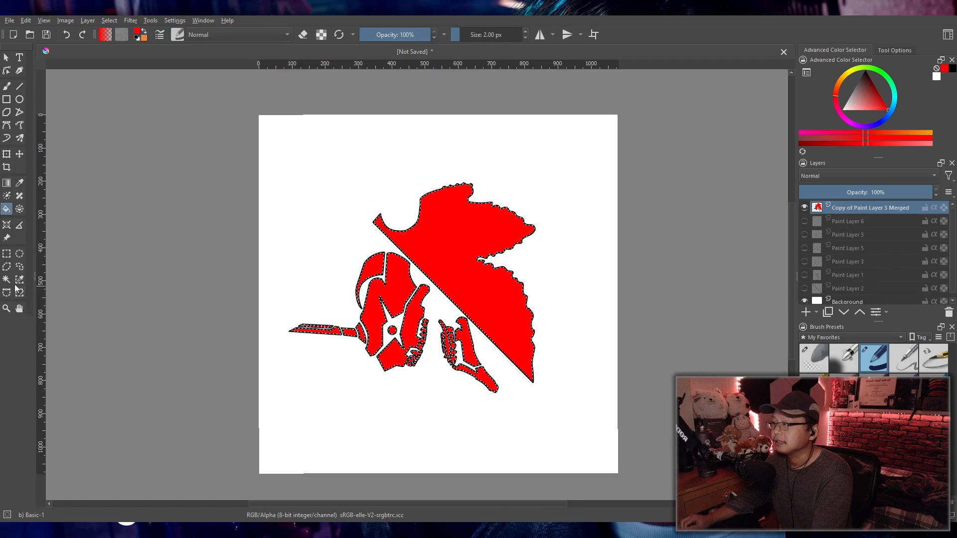
# - Replace the selection with a rectangle around the entire canvas and make the Background layer active
pyautogui.click(6, 254)
pyautogui.moveTo(259, 116); pyautogui.dragTo(617, 474)
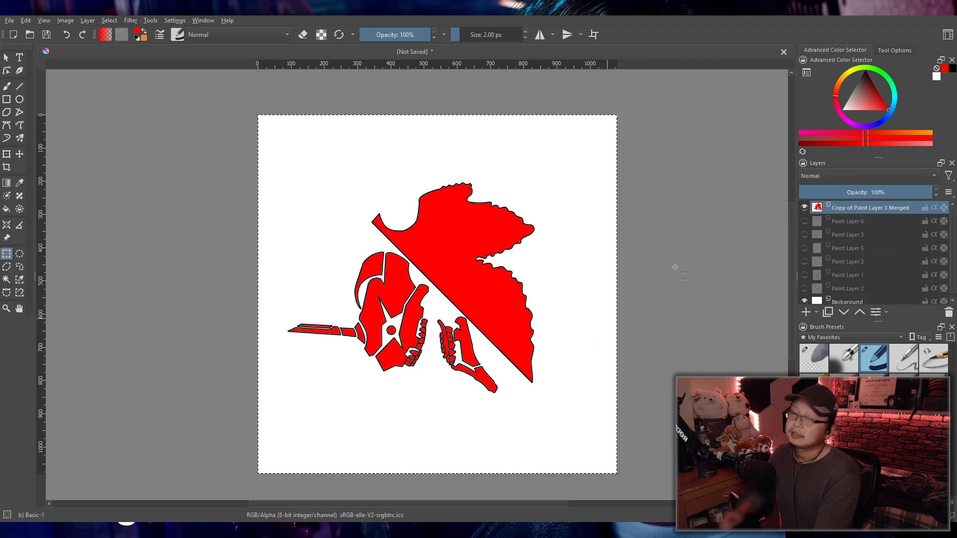
pyautogui.scroll(-1, 866, 279)
pyautogui.click(853, 298)
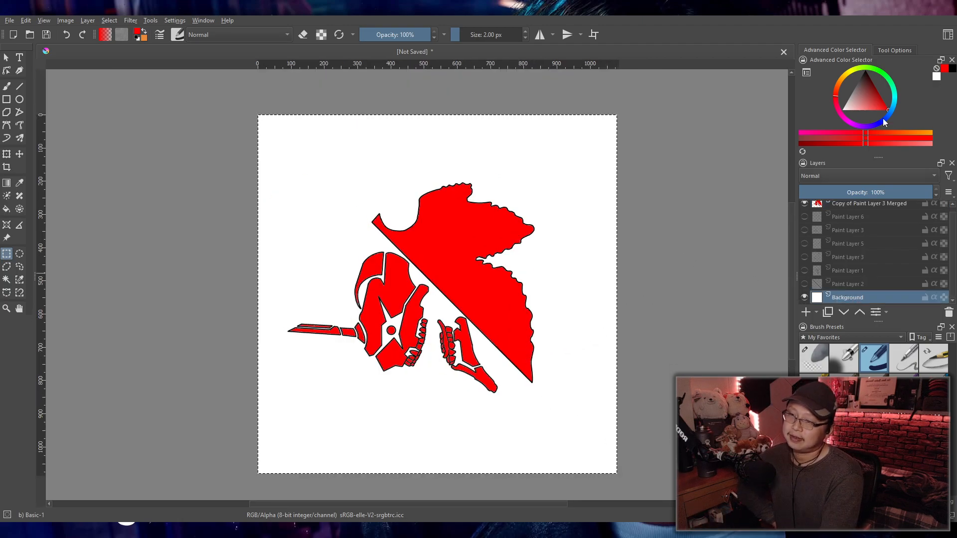
# - Fill the whole Background layer with black
pyautogui.click(863, 97)
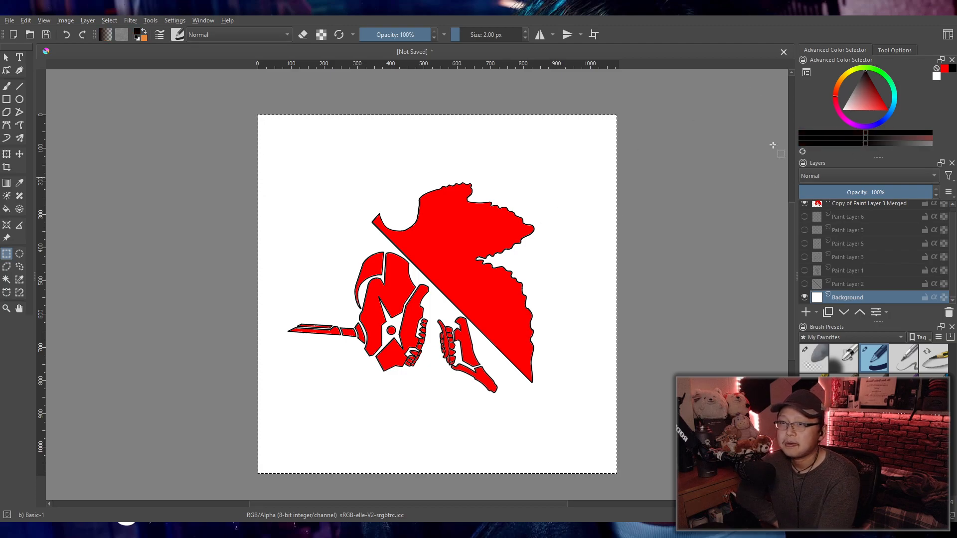
pyautogui.click(7, 209)
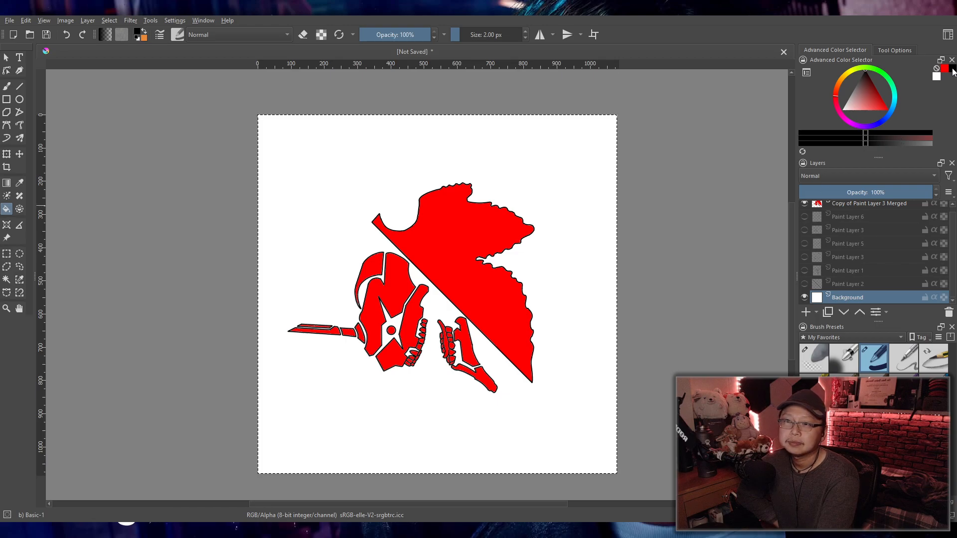
pyautogui.click(584, 323)
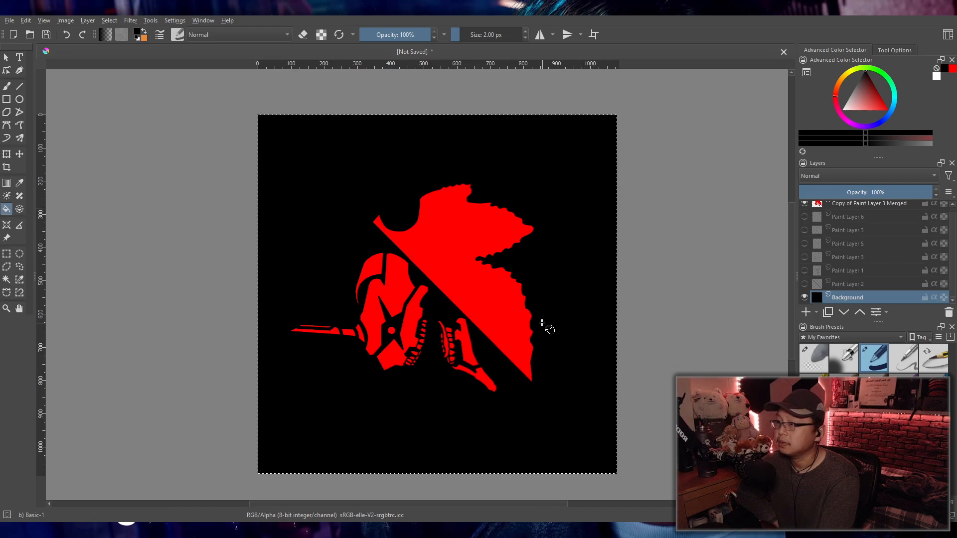
# - Examine the red masked head and leaf against the black background, both up close and as a whole
pyautogui.scroll(3, 584, 329)
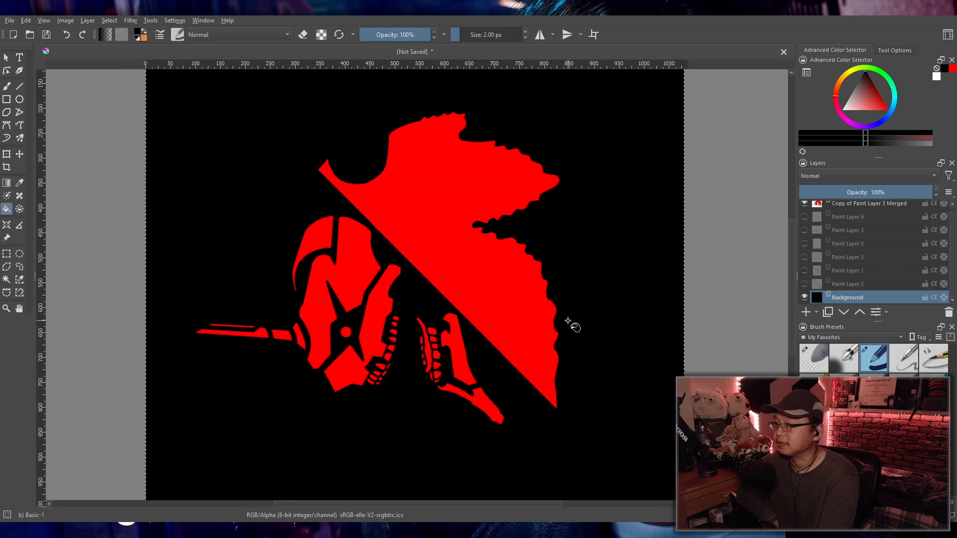
pyautogui.scroll(5, 284, 349)
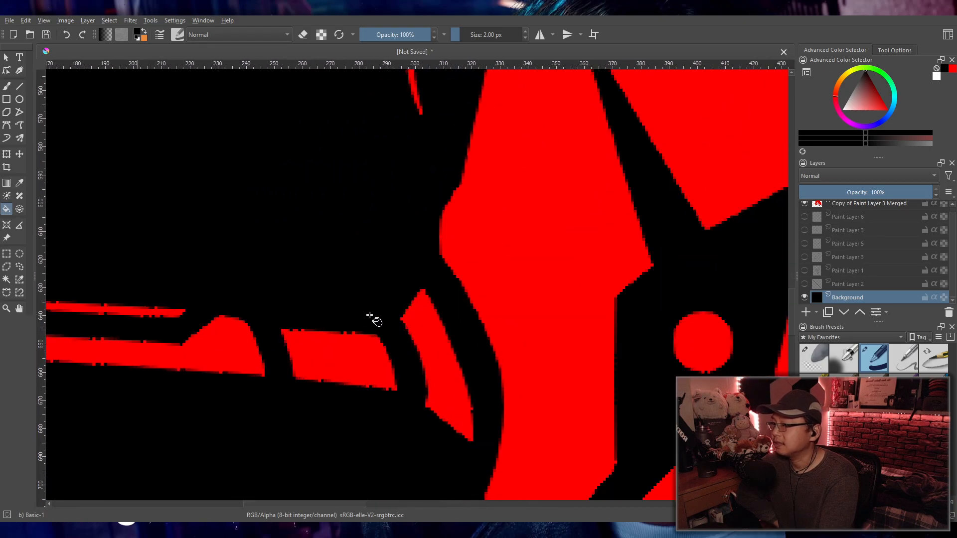
pyautogui.scroll(-5, 366, 317)
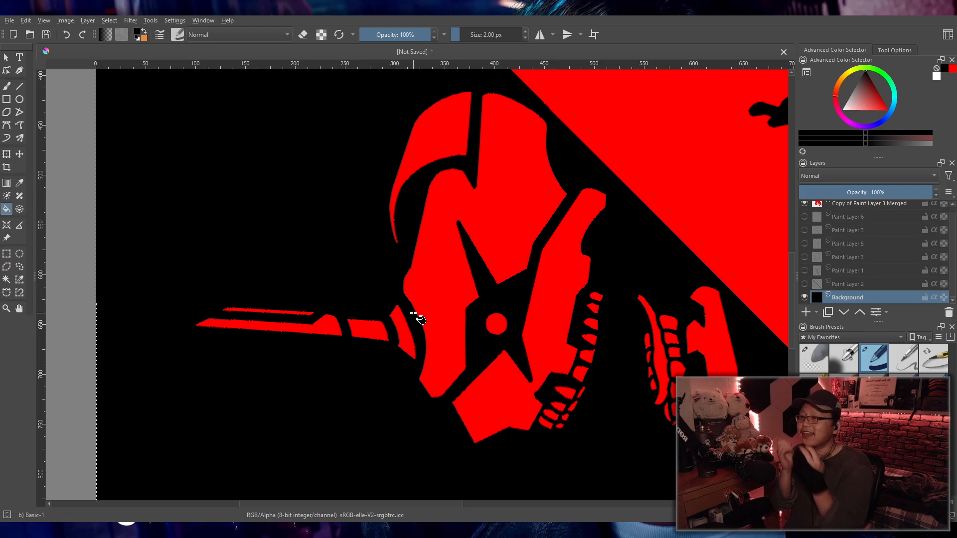
pyautogui.moveTo(569, 361); pyautogui.dragTo(498, 345)
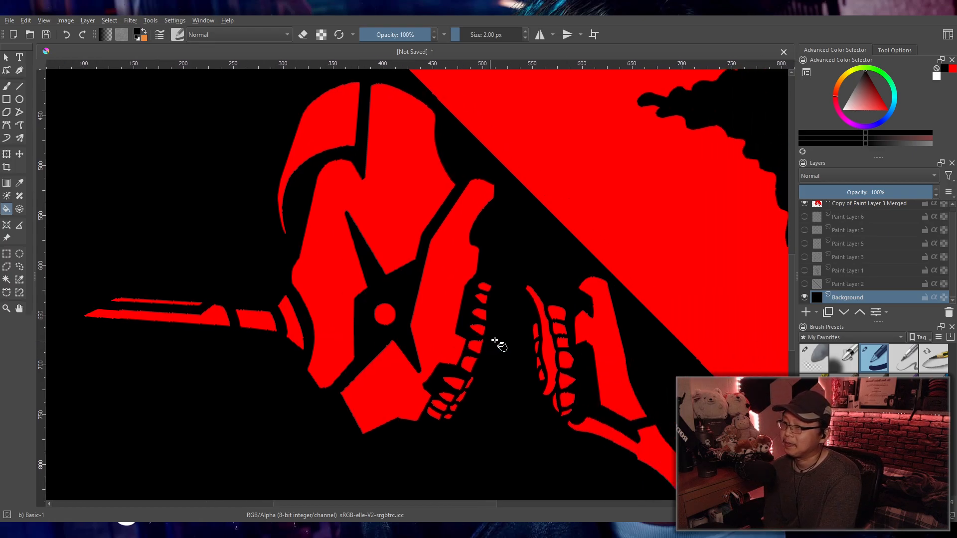
pyautogui.scroll(-4, 501, 338)
pyautogui.scroll(2, 506, 341)
pyautogui.scroll(-2, 506, 342)
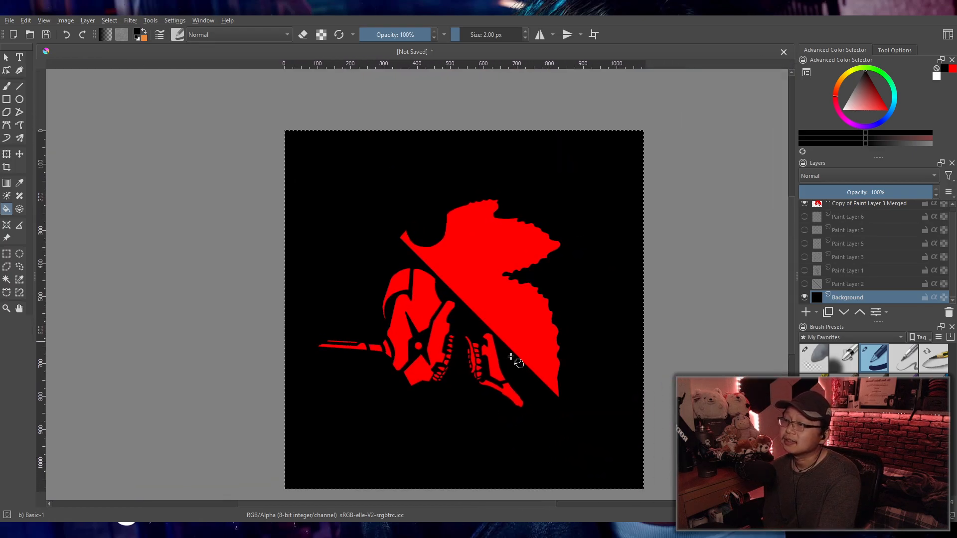
pyautogui.scroll(1, 511, 357)
pyautogui.moveTo(535, 350); pyautogui.dragTo(501, 353)
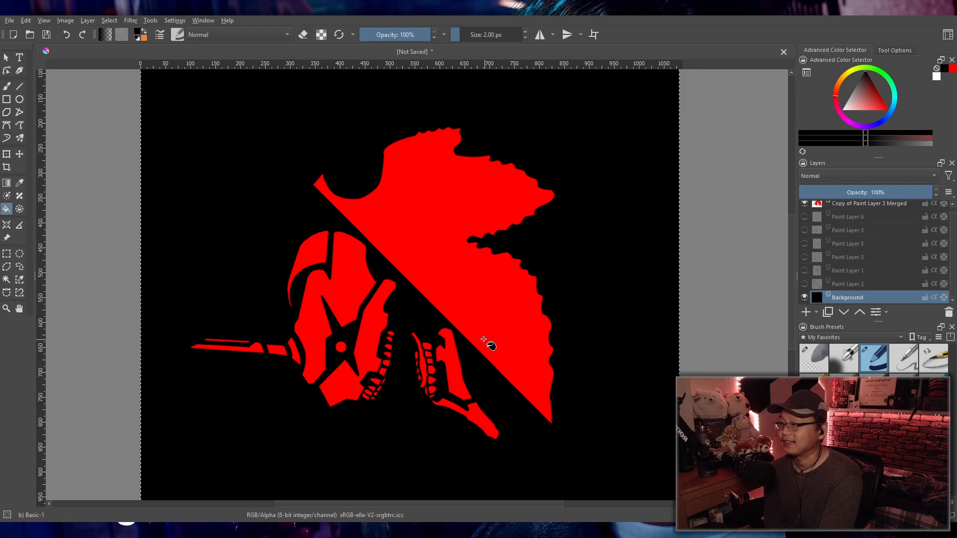
pyautogui.moveTo(480, 339)
pyautogui.mouseDown()
pyautogui.moveTo(446, 361)
pyautogui.moveTo(449, 329)
pyautogui.moveTo(463, 335)
pyautogui.mouseUp()
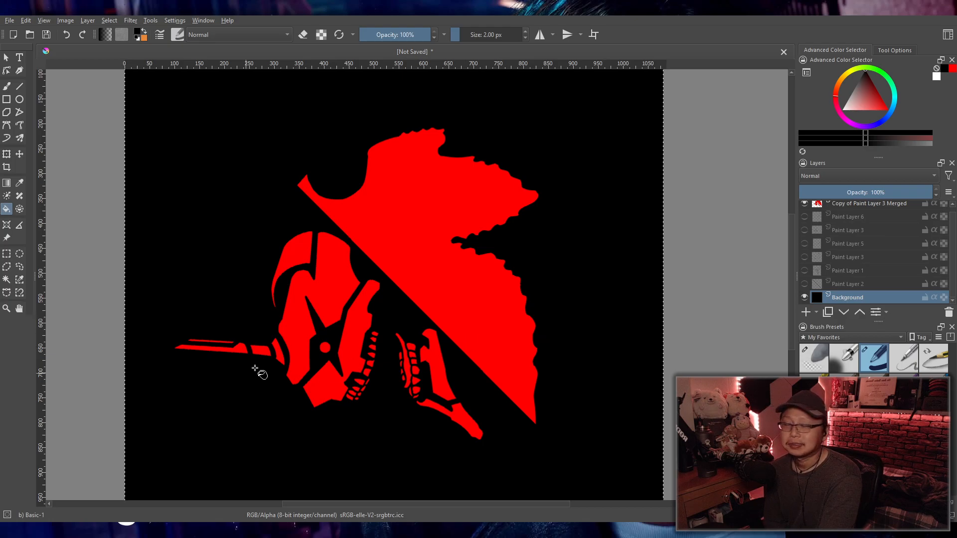
# - Inspect the edges of the jaw teeth and the pixels along the two narrow bars in front of the head
pyautogui.scroll(3, 412, 368)
pyautogui.moveTo(412, 367); pyautogui.dragTo(441, 336)
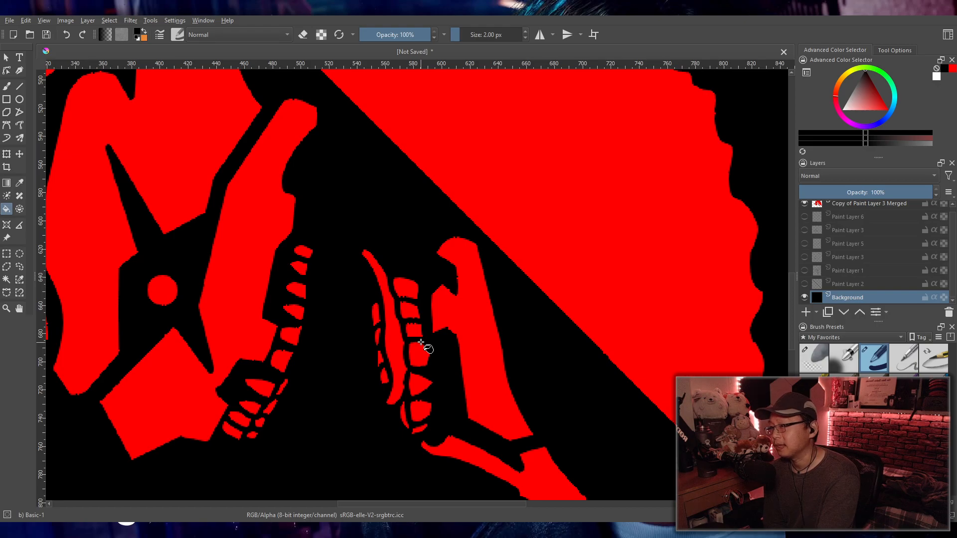
pyautogui.scroll(-4, 421, 342)
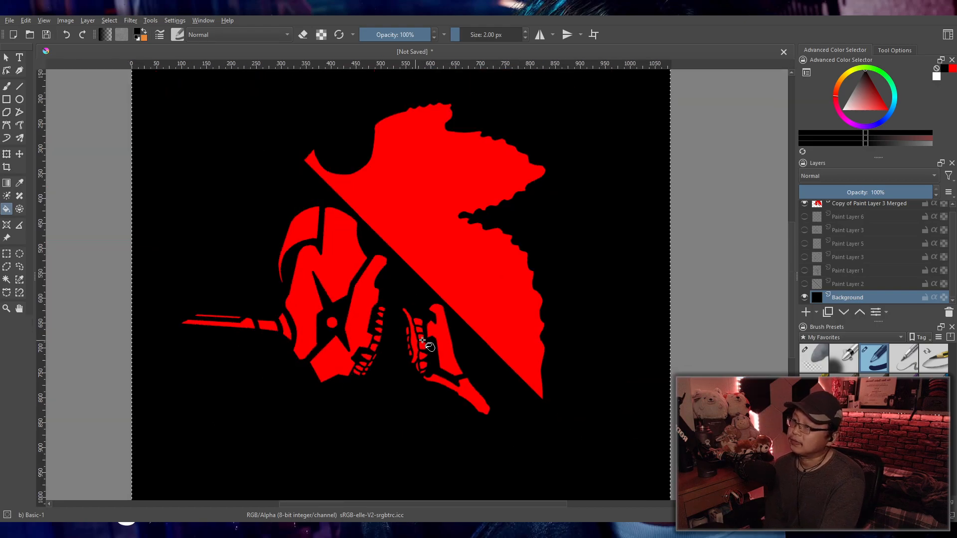
pyautogui.scroll(5, 503, 312)
pyautogui.scroll(-3, 526, 312)
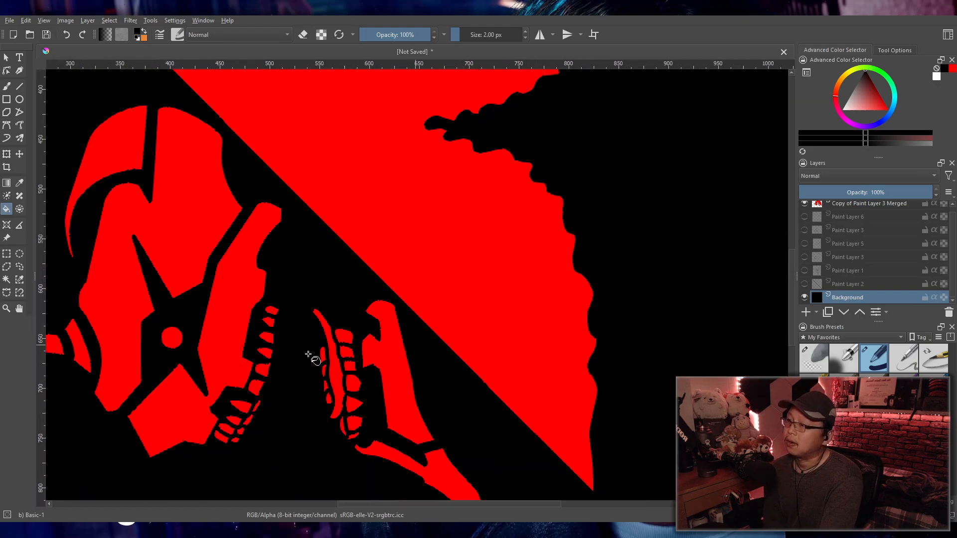
pyautogui.moveTo(324, 353); pyautogui.dragTo(565, 313)
pyautogui.scroll(2, 245, 315)
pyautogui.moveTo(201, 302); pyautogui.dragTo(526, 336)
pyautogui.scroll(3, 364, 303)
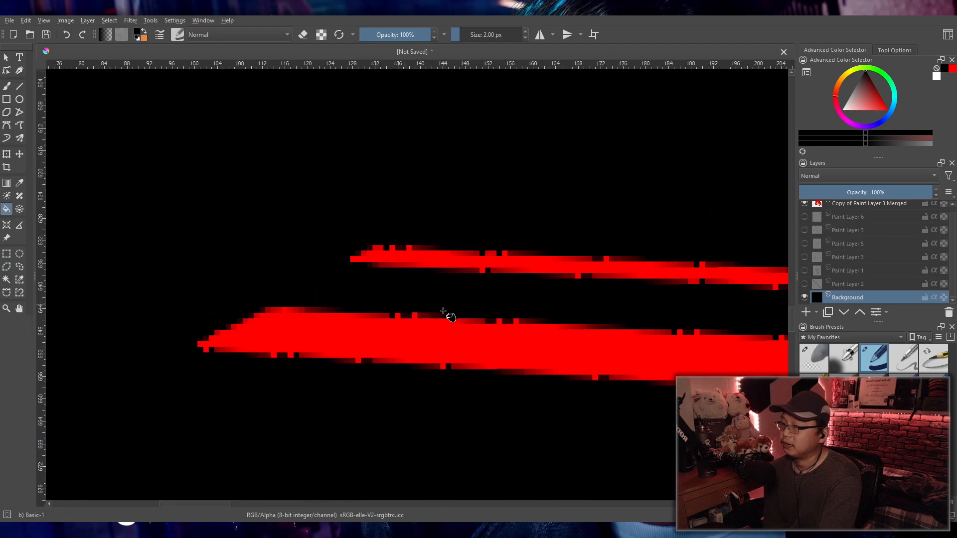
pyautogui.moveTo(440, 311); pyautogui.dragTo(373, 297)
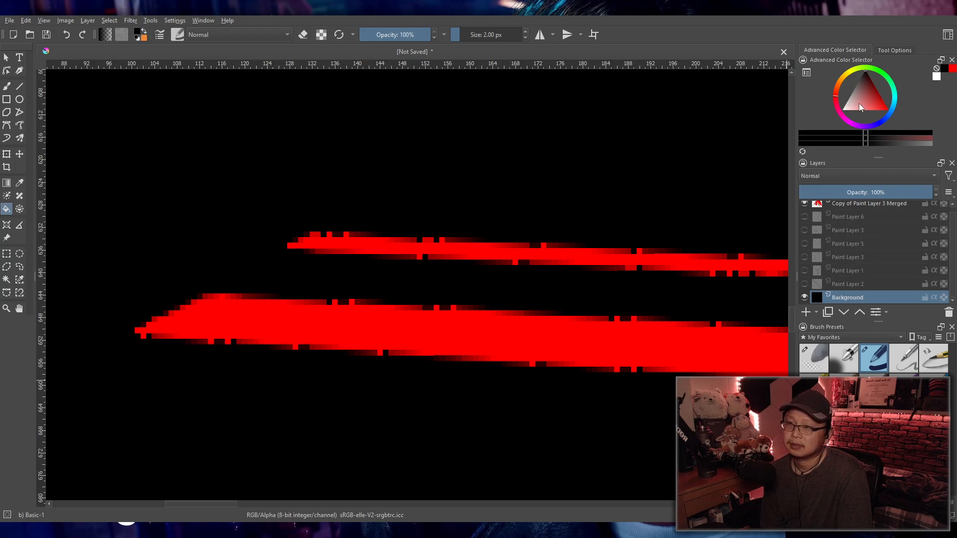
# - Set red as the painting colour and switch to the Freehand Brush
pyautogui.click(953, 69)
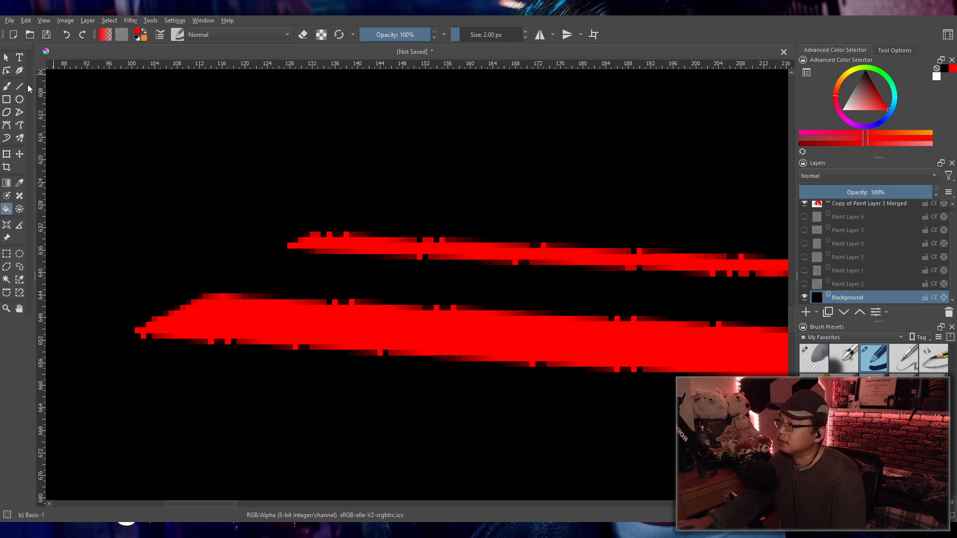
pyautogui.click(7, 86)
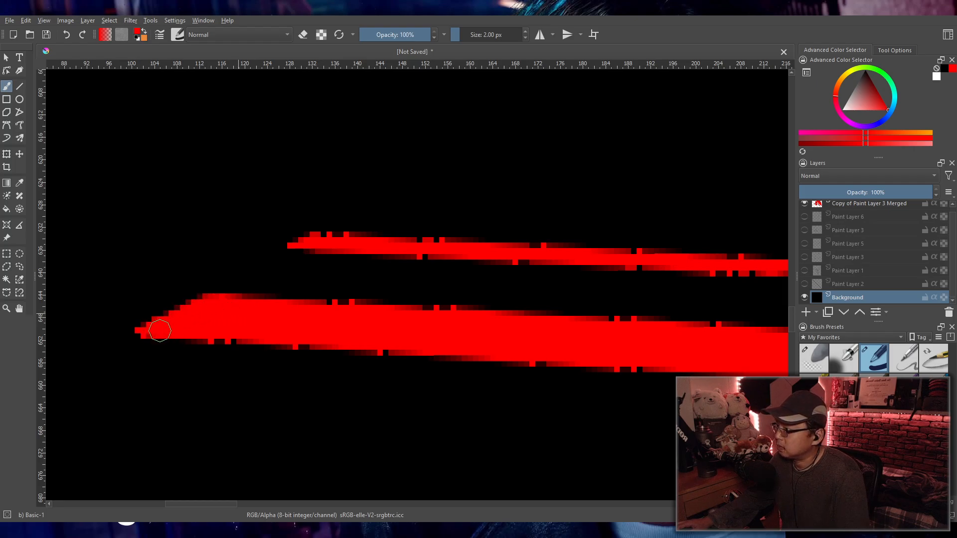
# - Try smoothing the ragged edges of the long lower bar with red brush strokes on the Background layer
pyautogui.moveTo(143, 334)
pyautogui.mouseDown()
pyautogui.moveTo(180, 323)
pyautogui.moveTo(151, 331)
pyautogui.moveTo(203, 335)
pyautogui.mouseUp()
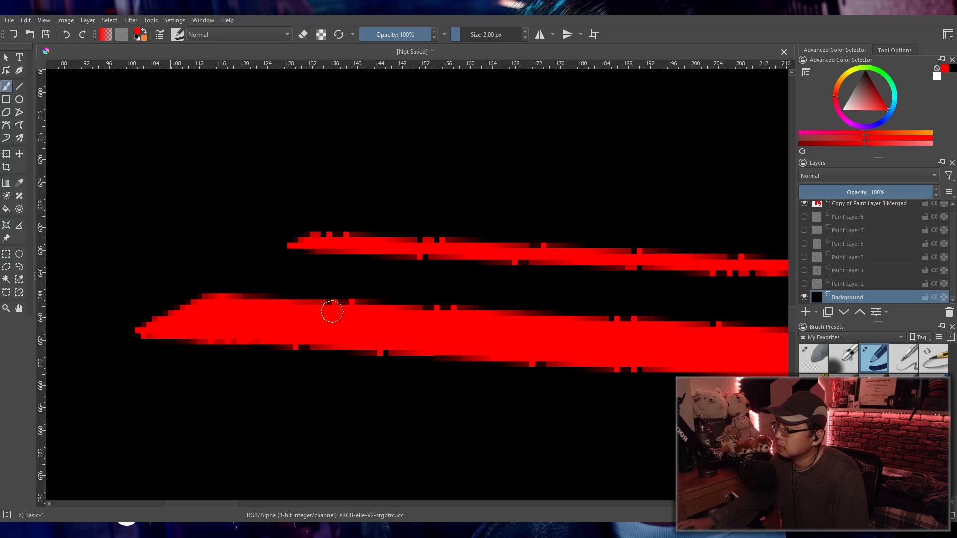
pyautogui.hotkey('ctrl', 'z')
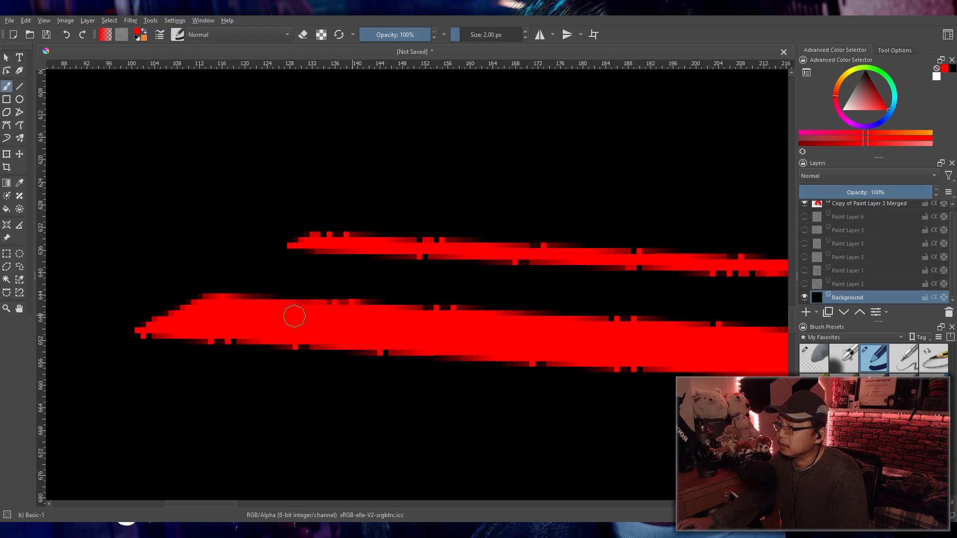
pyautogui.moveTo(203, 335)
pyautogui.mouseDown()
pyautogui.moveTo(150, 331)
pyautogui.moveTo(163, 331)
pyautogui.mouseUp()
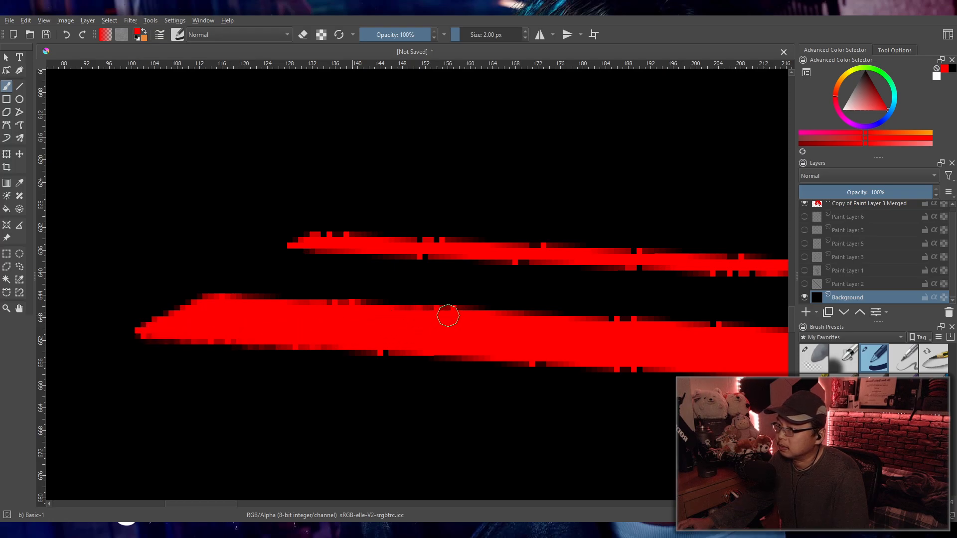
pyautogui.moveTo(353, 347); pyautogui.dragTo(489, 353)
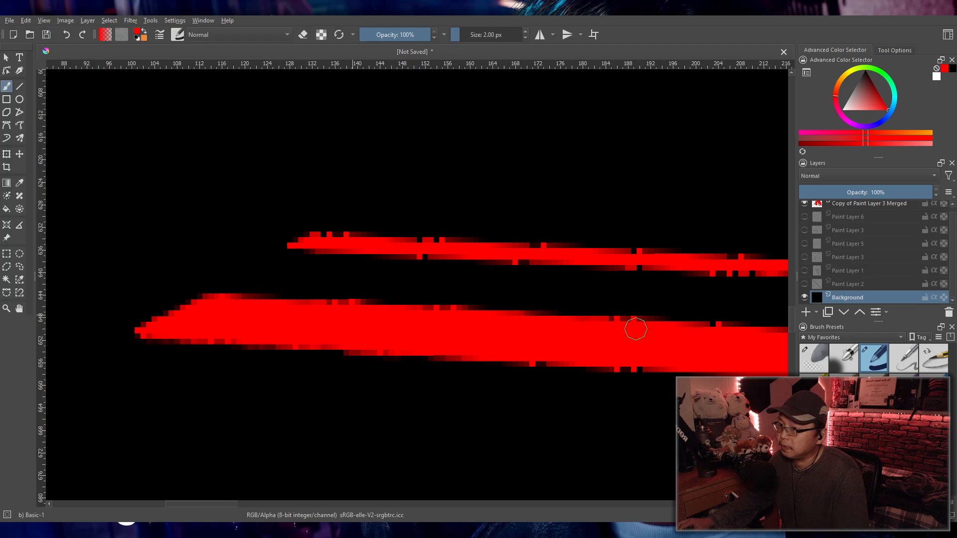
pyautogui.moveTo(520, 358); pyautogui.dragTo(521, 352)
pyautogui.moveTo(608, 360); pyautogui.dragTo(619, 359)
pyautogui.moveTo(709, 333); pyautogui.dragTo(722, 333)
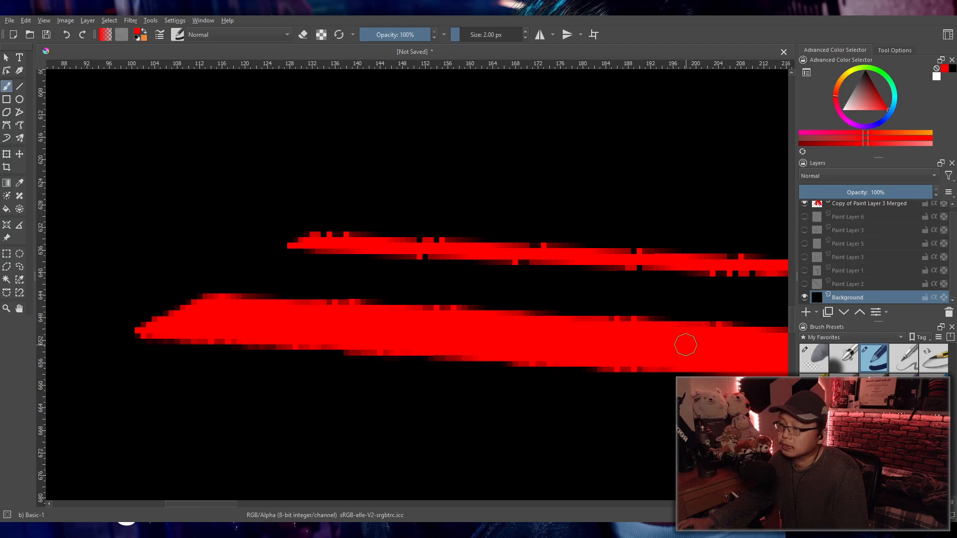
# - Set the brush size to 5.68 px and paint red along the rounded end and upper edge of the lower bar
pyautogui.scroll(-3, 702, 382)
pyautogui.moveTo(734, 397)
pyautogui.mouseDown()
pyautogui.moveTo(456, 342)
pyautogui.moveTo(497, 329)
pyautogui.mouseUp()
pyautogui.scroll(2, 459, 342)
pyautogui.moveTo(534, 298)
pyautogui.keyDown('shift'); pyautogui.mouseDown()
pyautogui.moveTo(532, 269)
pyautogui.moveTo(513, 278)
pyautogui.mouseUp(); pyautogui.keyUp('shift')
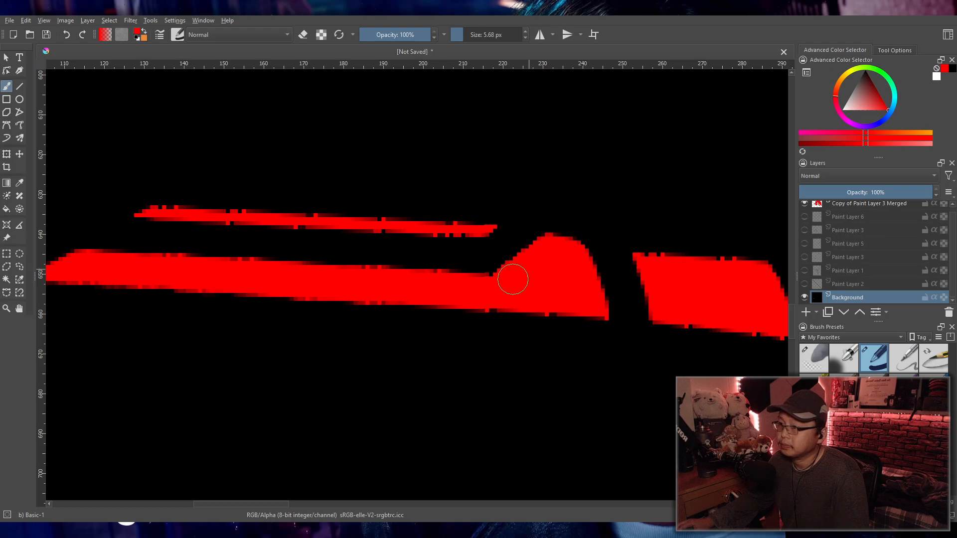
pyautogui.moveTo(542, 249)
pyautogui.mouseDown()
pyautogui.moveTo(579, 263)
pyautogui.moveTo(591, 301)
pyautogui.moveTo(562, 294)
pyautogui.moveTo(591, 305)
pyautogui.moveTo(197, 279)
pyautogui.moveTo(250, 285)
pyautogui.moveTo(228, 271)
pyautogui.moveTo(300, 273)
pyautogui.mouseUp()
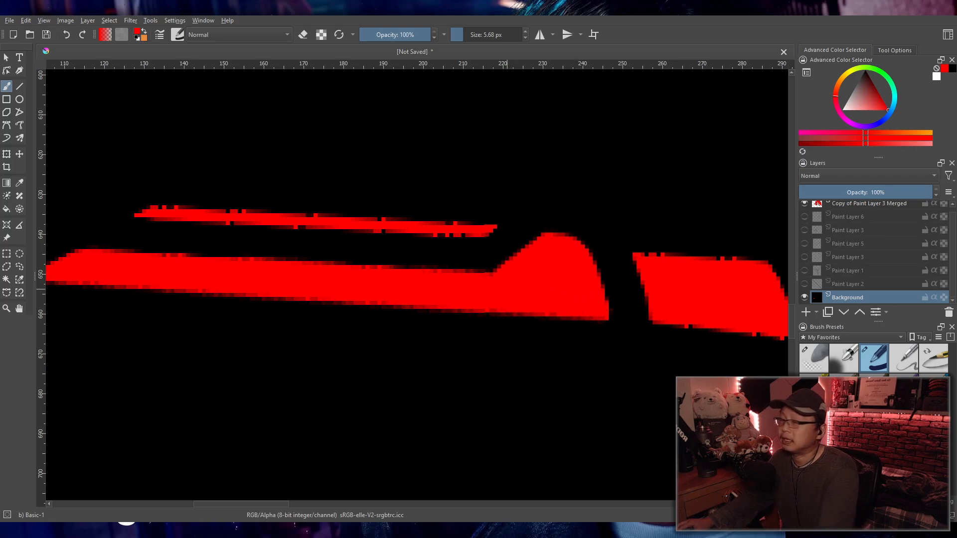
# - Set the brush size to 0.26 px and touch up the lower bar's pointed tip and the thin upper bar in red
pyautogui.scroll(-4, 502, 286)
pyautogui.scroll(5, 393, 298)
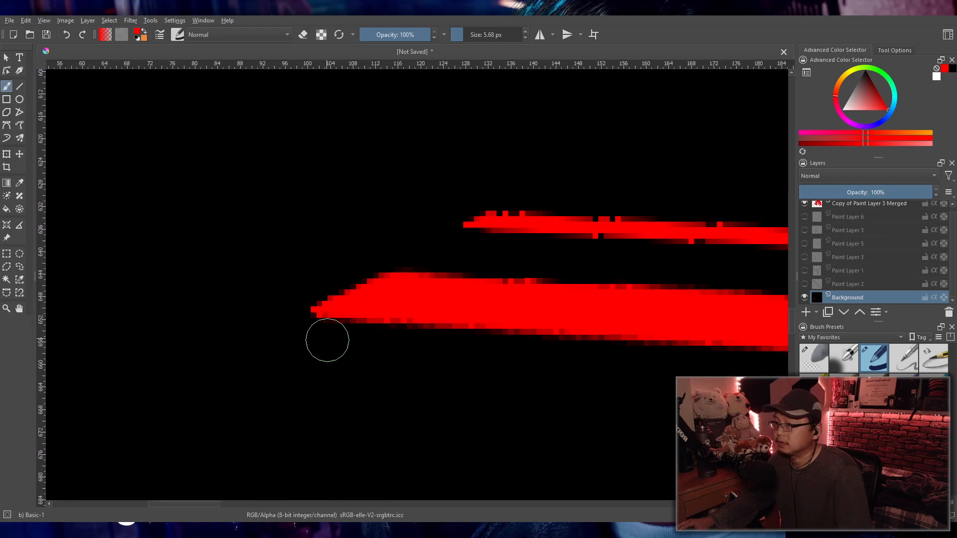
pyautogui.moveTo(374, 314)
pyautogui.keyDown('shift'); pyautogui.mouseDown()
pyautogui.moveTo(348, 312)
pyautogui.moveTo(344, 293)
pyautogui.mouseUp(); pyautogui.keyUp('shift')
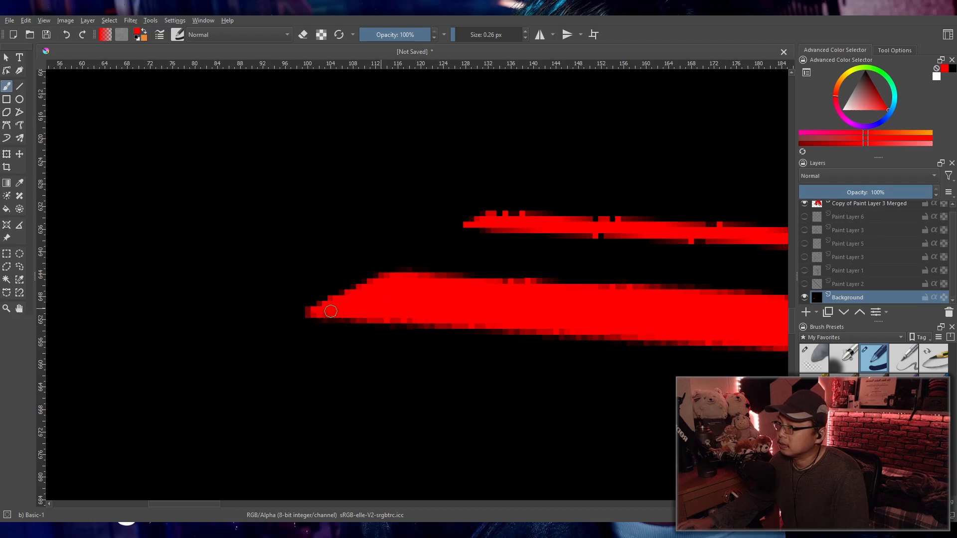
pyautogui.moveTo(591, 296)
pyautogui.mouseDown()
pyautogui.moveTo(438, 290)
pyautogui.moveTo(374, 305)
pyautogui.moveTo(336, 294)
pyautogui.mouseUp()
pyautogui.scroll(1, 350, 303)
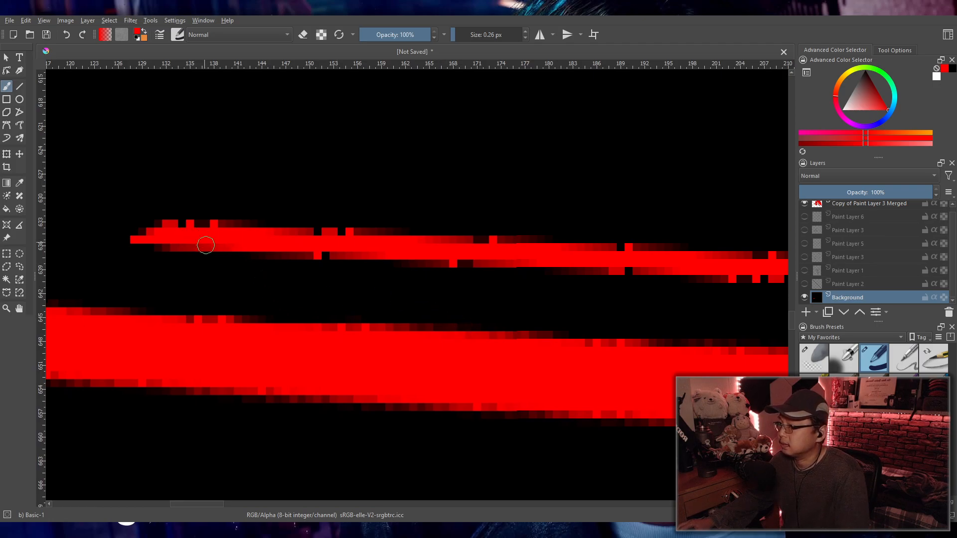
pyautogui.moveTo(152, 239)
pyautogui.mouseDown()
pyautogui.moveTo(129, 242)
pyautogui.moveTo(169, 227)
pyautogui.moveTo(323, 238)
pyautogui.mouseUp()
pyautogui.moveTo(343, 244)
pyautogui.mouseDown()
pyautogui.moveTo(322, 250)
pyautogui.moveTo(465, 258)
pyautogui.moveTo(503, 249)
pyautogui.moveTo(494, 245)
pyautogui.moveTo(580, 260)
pyautogui.moveTo(523, 261)
pyautogui.moveTo(599, 253)
pyautogui.mouseUp()
pyautogui.moveTo(707, 267)
pyautogui.mouseDown()
pyautogui.moveTo(689, 273)
pyautogui.moveTo(771, 261)
pyautogui.moveTo(557, 282)
pyautogui.mouseUp()
pyautogui.scroll(-4, 682, 266)
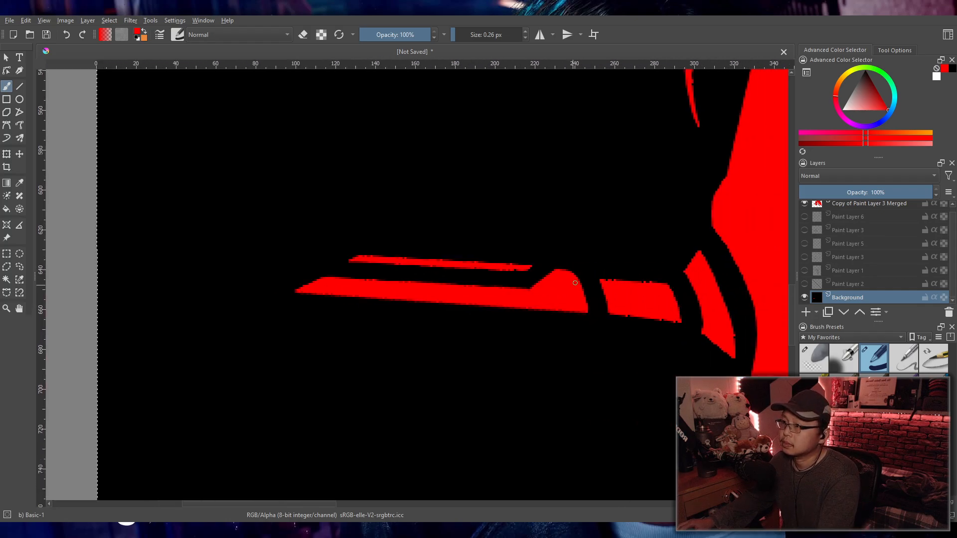
# - Undo the red touch-up strokes painted along both bars on the Background layer
pyautogui.scroll(-5, 573, 284)
pyautogui.scroll(4, 503, 303)
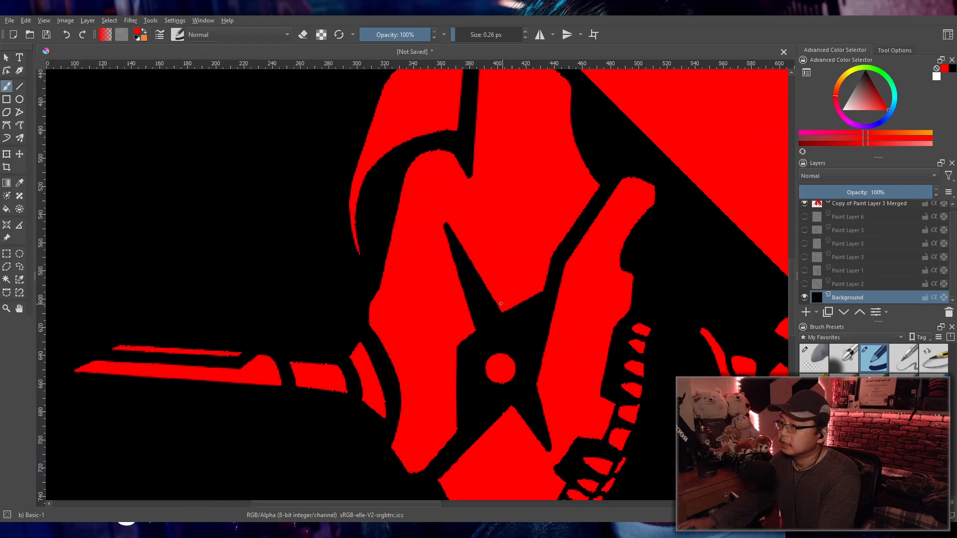
pyautogui.moveTo(503, 304); pyautogui.dragTo(617, 253)
pyautogui.scroll(2, 431, 276)
pyautogui.moveTo(389, 274); pyautogui.dragTo(588, 248)
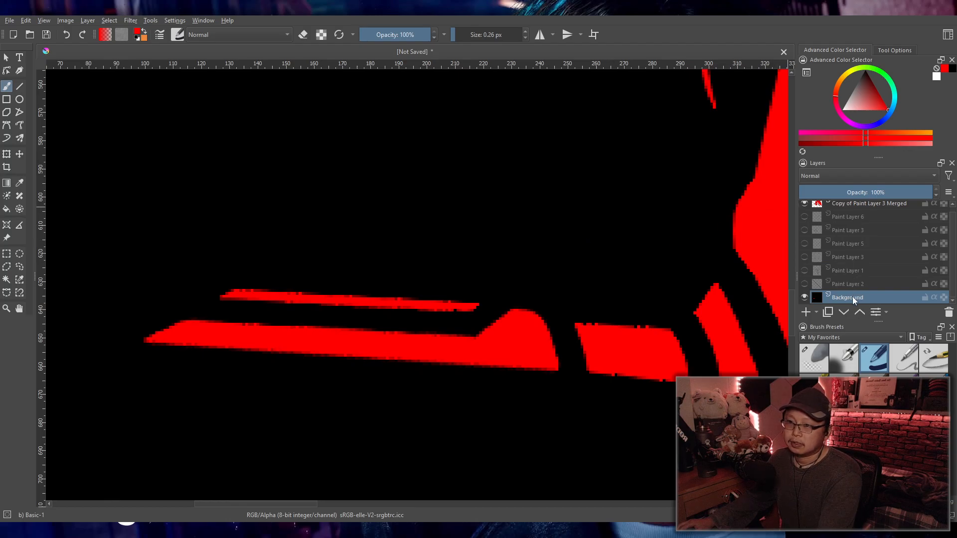
pyautogui.hotkey('ctrl', 'z')
pyautogui.hotkey('ctrl', 'z')
pyautogui.hotkey('ctrl', 'z')
pyautogui.hotkey('ctrl', 'z')
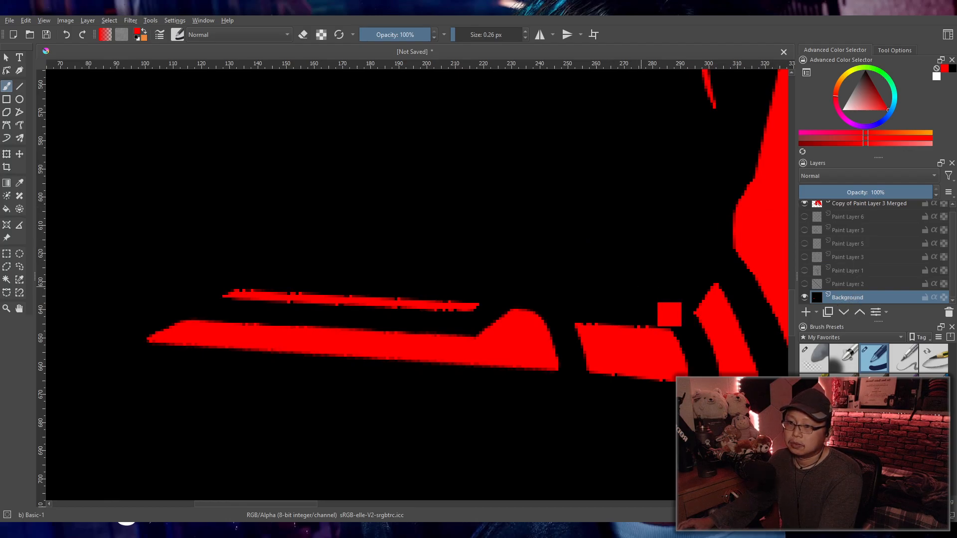
pyautogui.hotkey('ctrl', 'z')
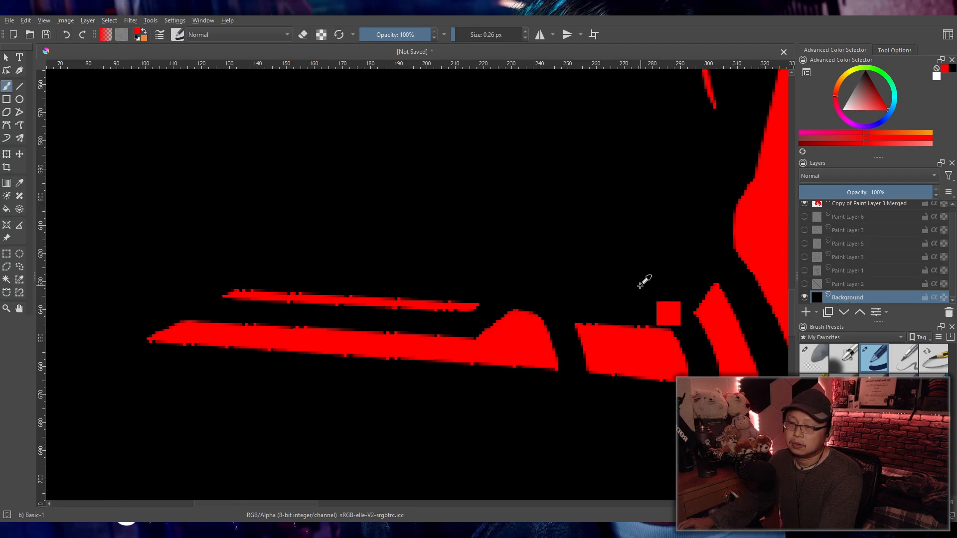
# - Add a new paint layer and place it directly beneath the Copy of Paint Layer 3 Merged layer
pyautogui.scroll(1, 861, 232)
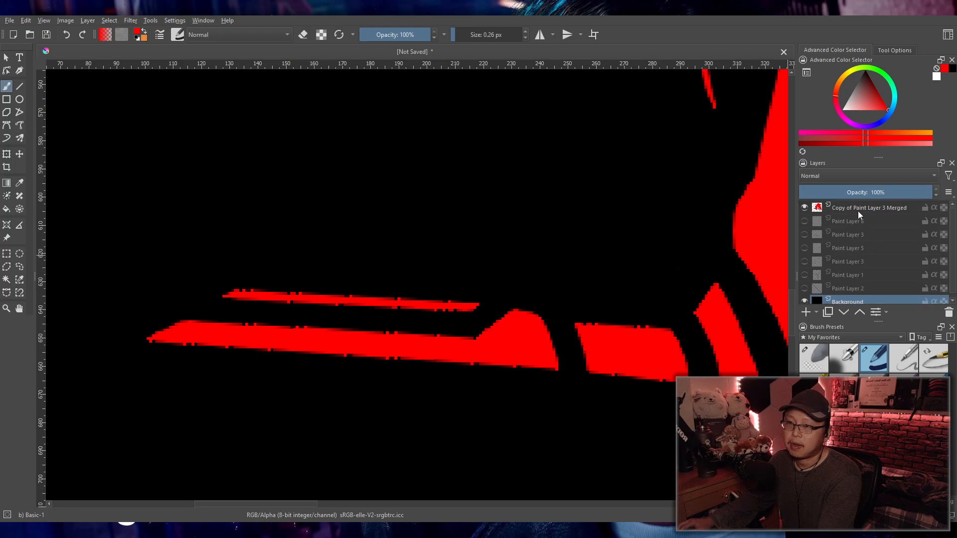
pyautogui.click(806, 311)
pyautogui.moveTo(846, 208); pyautogui.dragTo(847, 225)
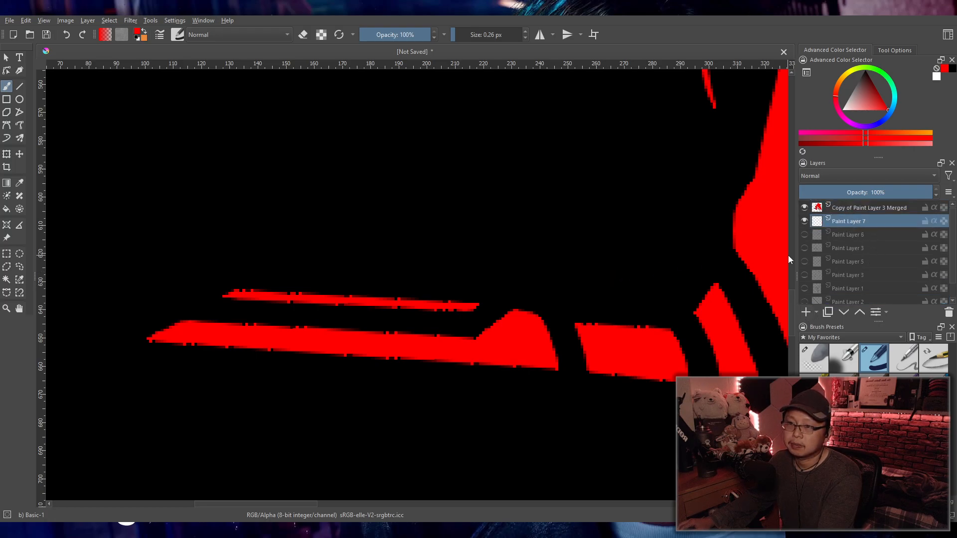
pyautogui.scroll(4, 277, 386)
pyautogui.moveTo(341, 326); pyautogui.dragTo(432, 310)
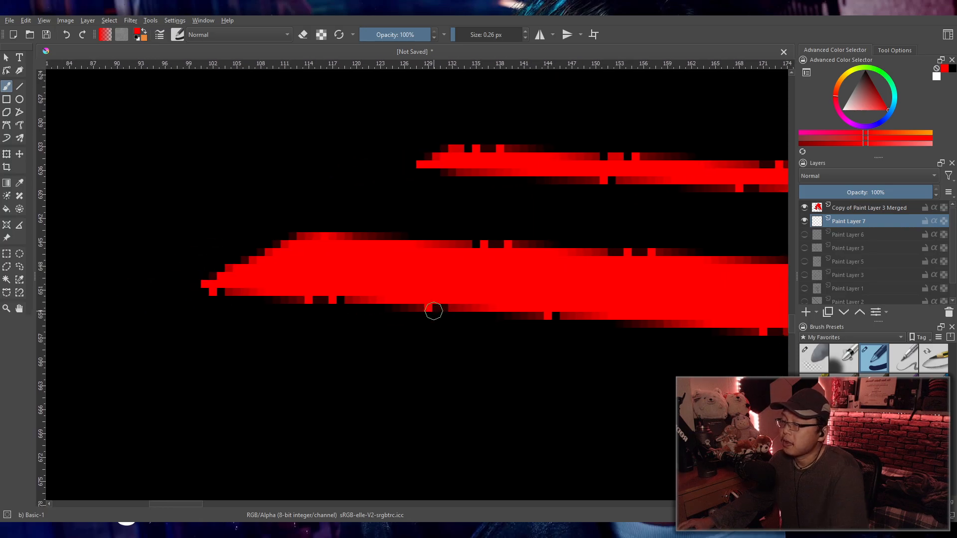
# - Set the brush size to 3.06 px and paint red over the lower bar's pointed tip on Paint Layer 7
pyautogui.moveTo(358, 265)
pyautogui.keyDown('shift'); pyautogui.mouseDown()
pyautogui.moveTo(405, 281)
pyautogui.moveTo(392, 271)
pyautogui.moveTo(224, 274)
pyautogui.mouseUp(); pyautogui.keyUp('shift')
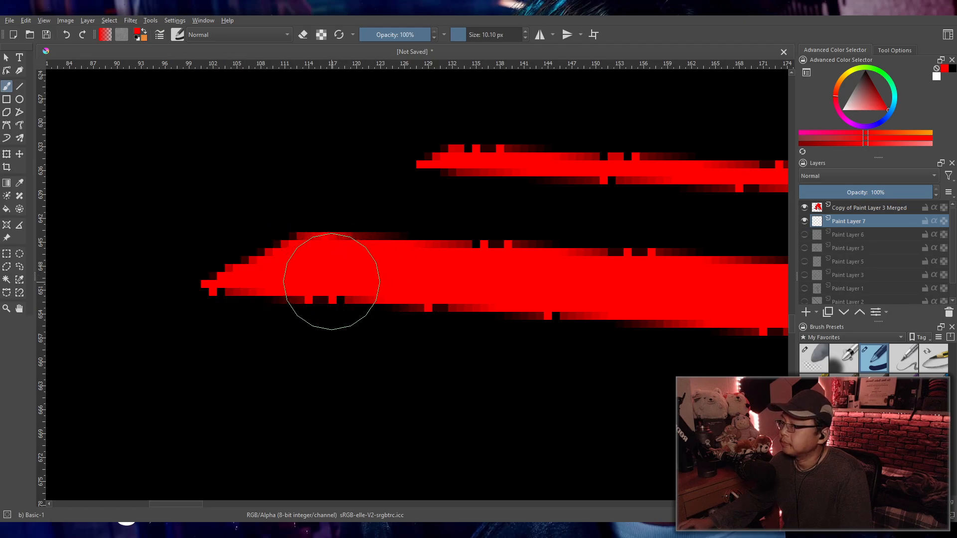
pyautogui.moveTo(293, 272)
pyautogui.keyDown('shift'); pyautogui.mouseDown()
pyautogui.moveTo(205, 289)
pyautogui.moveTo(340, 297)
pyautogui.mouseUp(); pyautogui.keyUp('shift')
pyautogui.moveTo(204, 291); pyautogui.dragTo(184, 295)
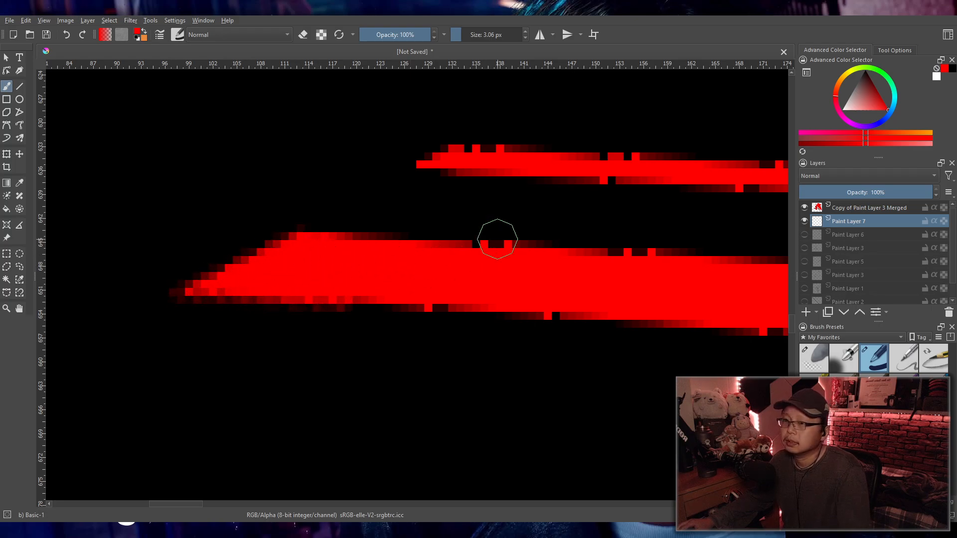
# - Hide the Background layer so the artwork sits on transparency
pyautogui.scroll(-1, 857, 289)
pyautogui.click(848, 298)
pyautogui.click(805, 298)
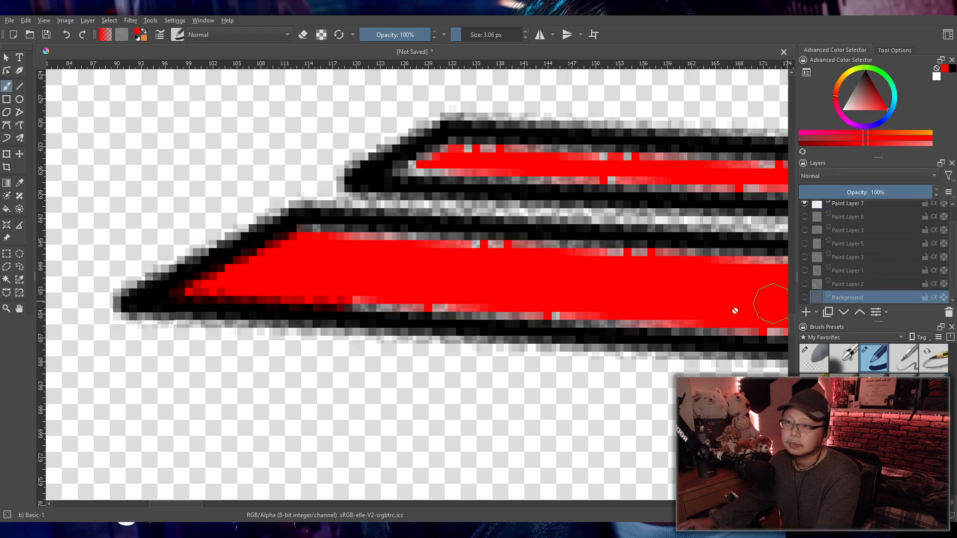
pyautogui.scroll(2, 428, 294)
pyautogui.scroll(-1, 436, 284)
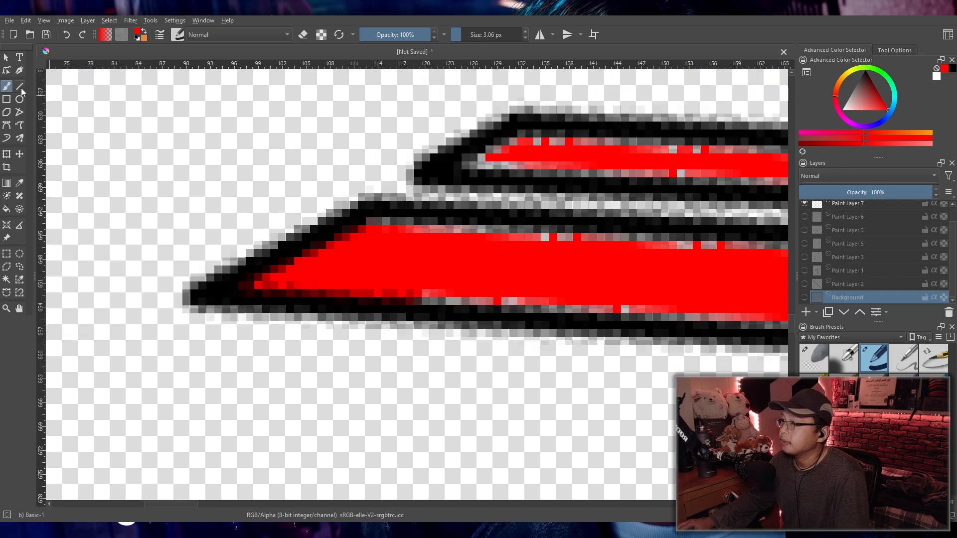
# - Select Paint Layer 7 and brush red along the upper and lower inner edges of the lower bar's pointed half
pyautogui.click(8, 88)
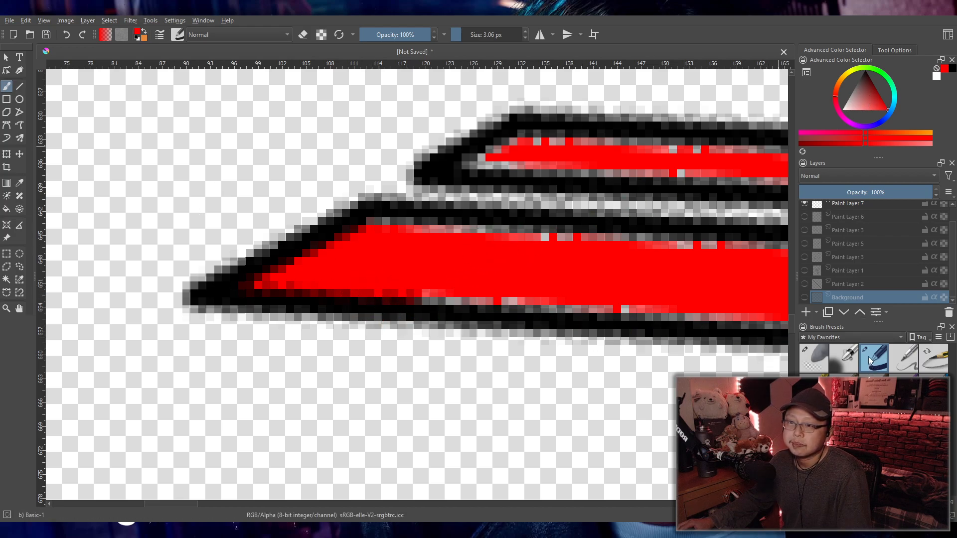
pyautogui.moveTo(951, 273); pyautogui.dragTo(950, 250)
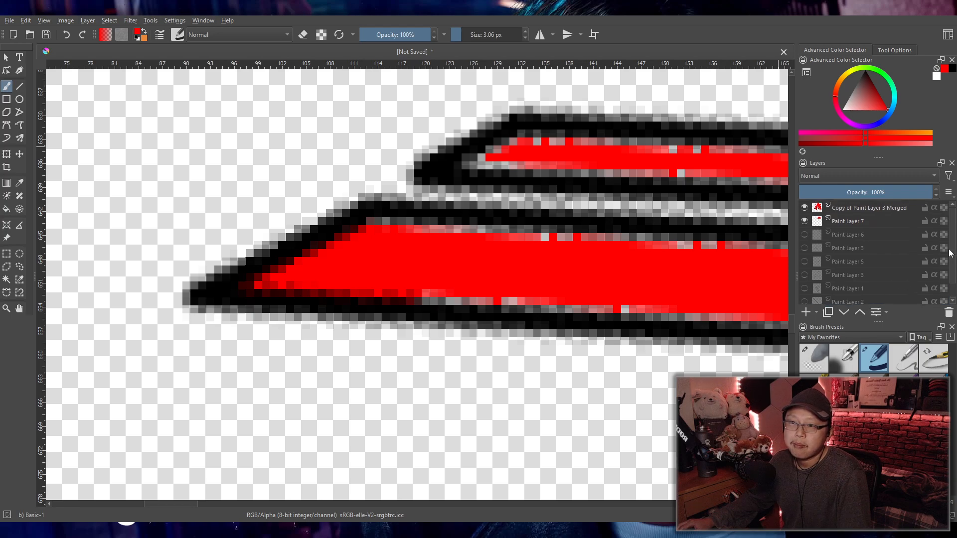
pyautogui.click(860, 223)
pyautogui.moveTo(385, 232); pyautogui.dragTo(568, 234)
pyautogui.moveTo(384, 272)
pyautogui.mouseDown()
pyautogui.moveTo(402, 289)
pyautogui.moveTo(684, 312)
pyautogui.moveTo(566, 258)
pyautogui.moveTo(569, 245)
pyautogui.moveTo(633, 245)
pyautogui.moveTo(616, 240)
pyautogui.moveTo(377, 225)
pyautogui.moveTo(528, 234)
pyautogui.mouseUp()
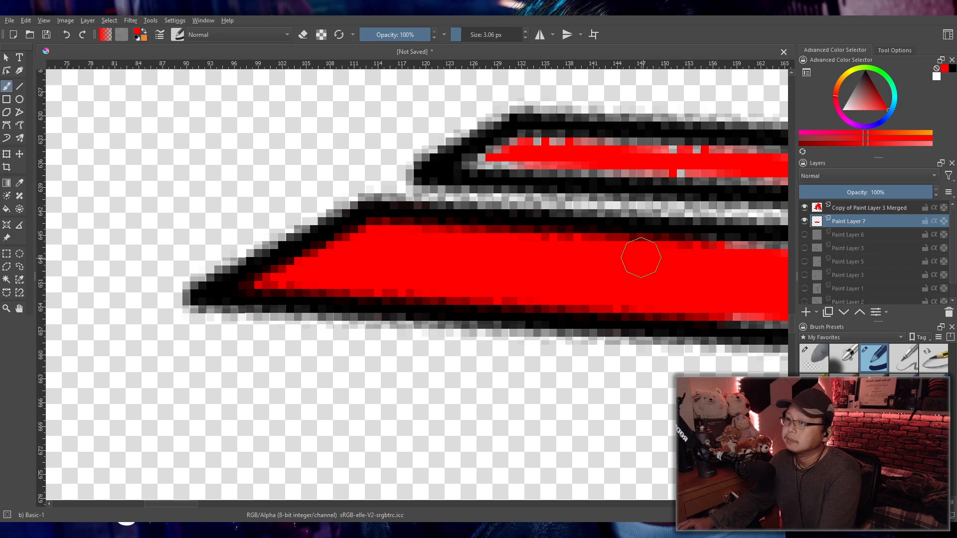
pyautogui.moveTo(656, 270); pyautogui.dragTo(222, 245)
# - Paint red along the remaining inner edges of the lower bar and all around the inside of the thin upper bar
pyautogui.scroll(-2, 530, 301)
pyautogui.moveTo(558, 301); pyautogui.dragTo(472, 314)
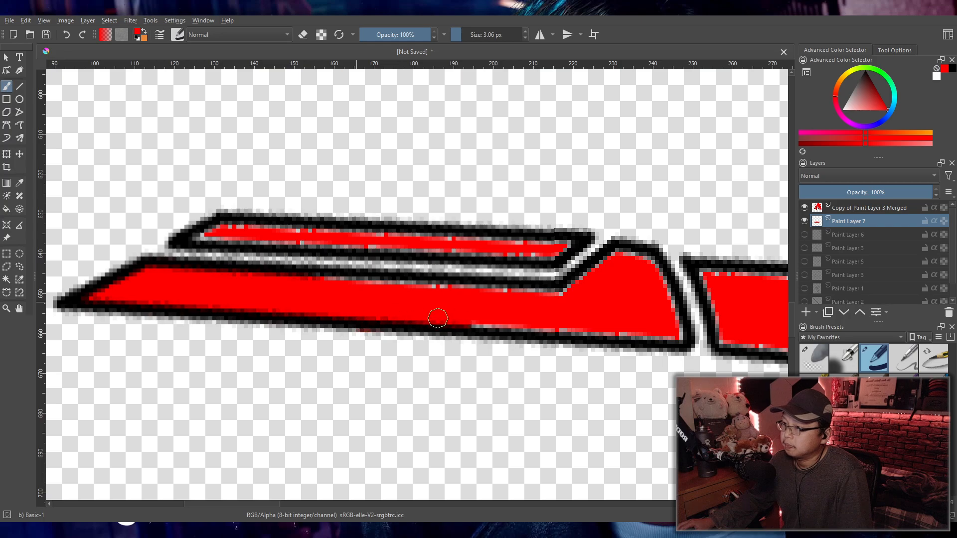
pyautogui.moveTo(621, 331)
pyautogui.mouseDown()
pyautogui.moveTo(346, 308)
pyautogui.moveTo(457, 321)
pyautogui.mouseUp()
pyautogui.moveTo(551, 323)
pyautogui.mouseDown()
pyautogui.moveTo(512, 326)
pyautogui.moveTo(674, 335)
pyautogui.moveTo(652, 268)
pyautogui.moveTo(617, 254)
pyautogui.moveTo(594, 271)
pyautogui.moveTo(602, 278)
pyautogui.moveTo(546, 297)
pyautogui.moveTo(290, 280)
pyautogui.mouseUp()
pyautogui.moveTo(235, 226)
pyautogui.mouseDown()
pyautogui.moveTo(198, 238)
pyautogui.moveTo(499, 254)
pyautogui.moveTo(567, 244)
pyautogui.moveTo(231, 231)
pyautogui.mouseUp()
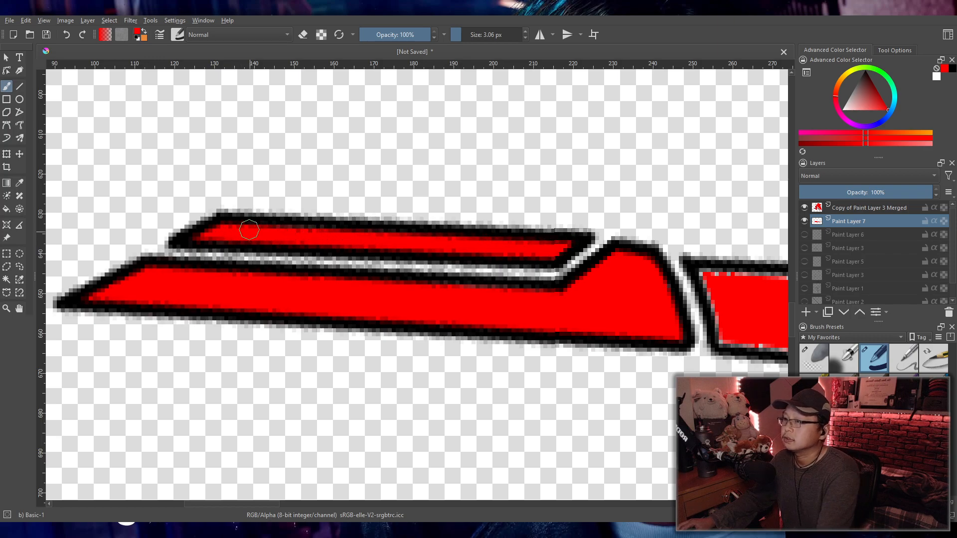
# - Paint red along the inner outlines of the four-sided block beside the bars and the curved segment next to it
pyautogui.scroll(-3, 372, 236)
pyautogui.moveTo(516, 264); pyautogui.dragTo(379, 291)
pyautogui.scroll(4, 378, 291)
pyautogui.moveTo(414, 223)
pyautogui.mouseDown()
pyautogui.moveTo(289, 219)
pyautogui.moveTo(280, 255)
pyautogui.moveTo(305, 320)
pyautogui.moveTo(478, 333)
pyautogui.moveTo(484, 289)
pyautogui.moveTo(438, 225)
pyautogui.mouseUp()
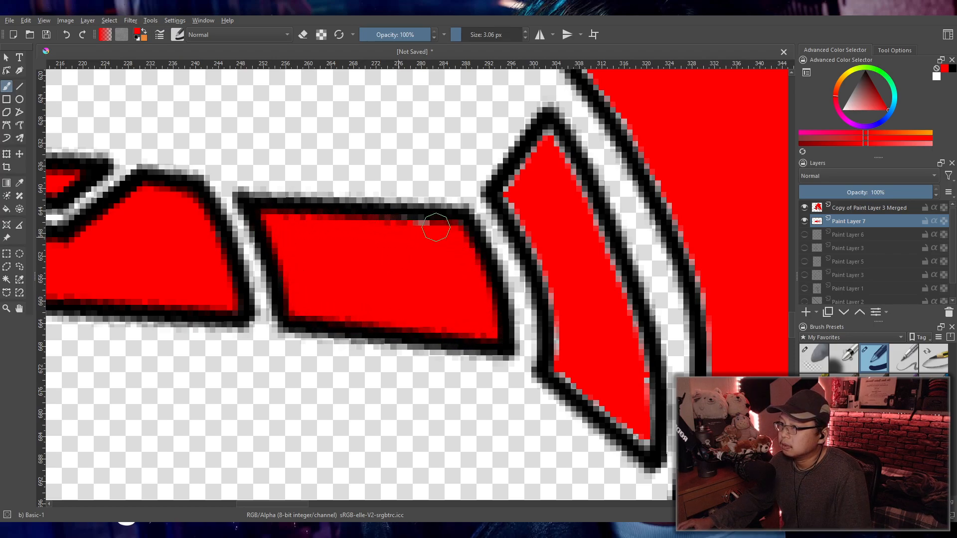
pyautogui.moveTo(534, 180)
pyautogui.mouseDown()
pyautogui.moveTo(548, 135)
pyautogui.moveTo(511, 190)
pyautogui.moveTo(539, 242)
pyautogui.moveTo(563, 368)
pyautogui.moveTo(645, 438)
pyautogui.moveTo(641, 373)
pyautogui.moveTo(612, 269)
pyautogui.moveTo(552, 139)
pyautogui.moveTo(524, 199)
pyautogui.moveTo(528, 236)
pyautogui.mouseUp()
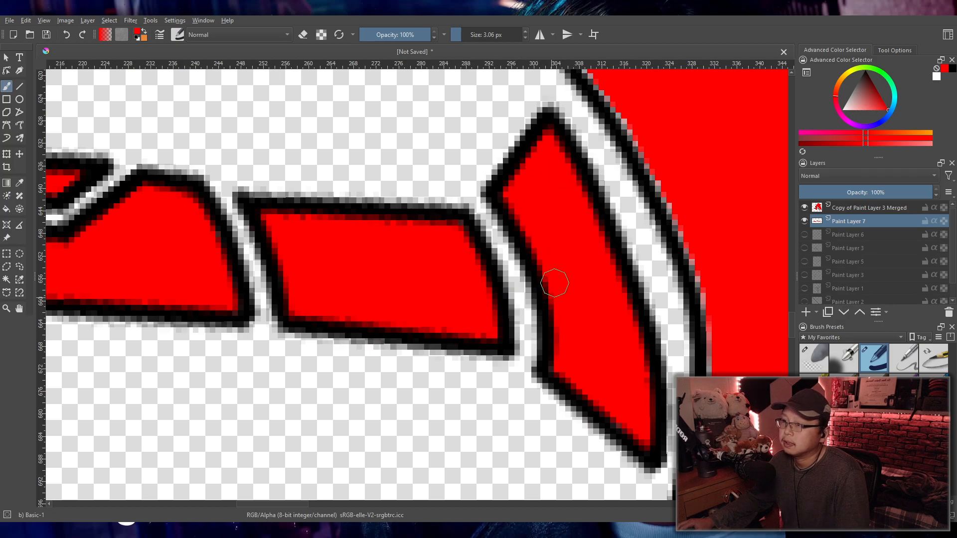
# - Paint red along the inside of the crescent shape's outline, including its narrow pointed tail
pyautogui.scroll(-2, 654, 288)
pyautogui.moveTo(648, 279); pyautogui.dragTo(372, 258)
pyautogui.moveTo(510, 278); pyautogui.dragTo(417, 231)
pyautogui.moveTo(371, 97); pyautogui.dragTo(478, 488)
pyautogui.scroll(1, 351, 289)
pyautogui.scroll(-2, 348, 278)
pyautogui.moveTo(362, 293); pyautogui.dragTo(335, 321)
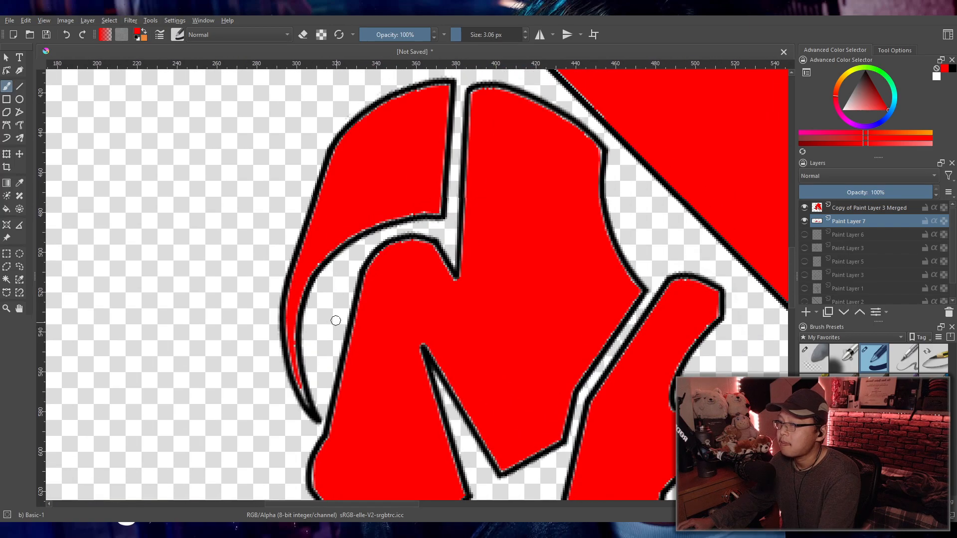
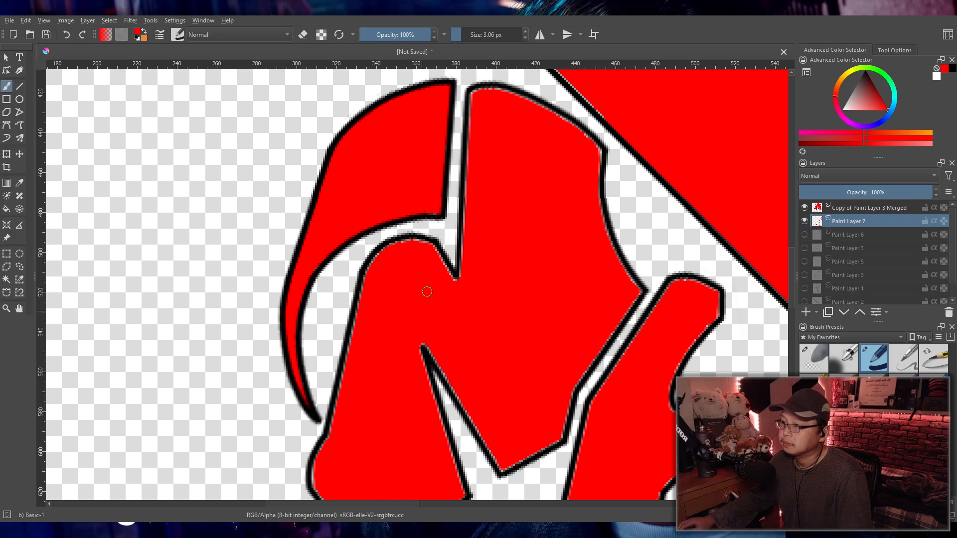
# - Paint red under the rounded top of the large central shape and down its outer edge
pyautogui.scroll(3, 424, 284)
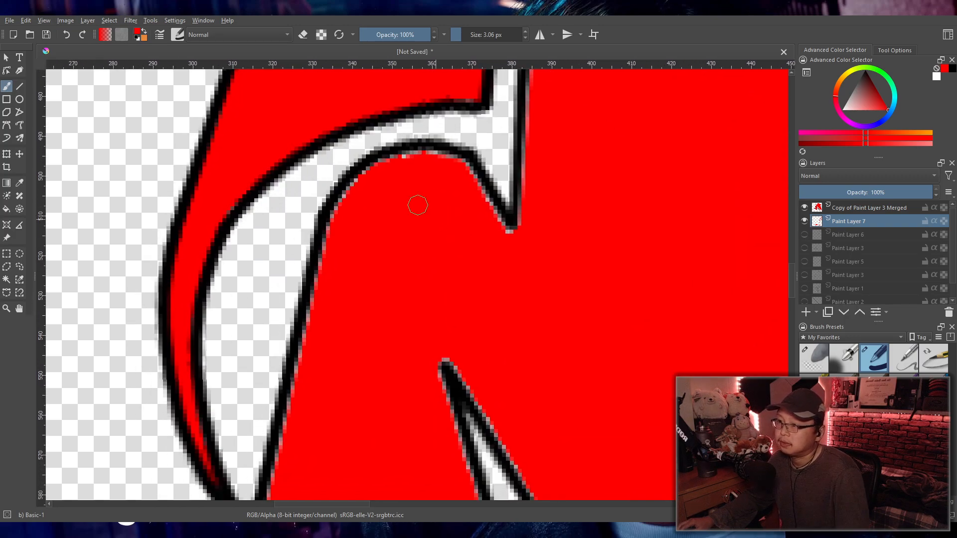
pyautogui.moveTo(458, 160)
pyautogui.mouseDown()
pyautogui.moveTo(388, 161)
pyautogui.moveTo(339, 206)
pyautogui.moveTo(279, 426)
pyautogui.mouseUp()
pyautogui.scroll(-5, 486, 255)
pyautogui.scroll(3, 423, 342)
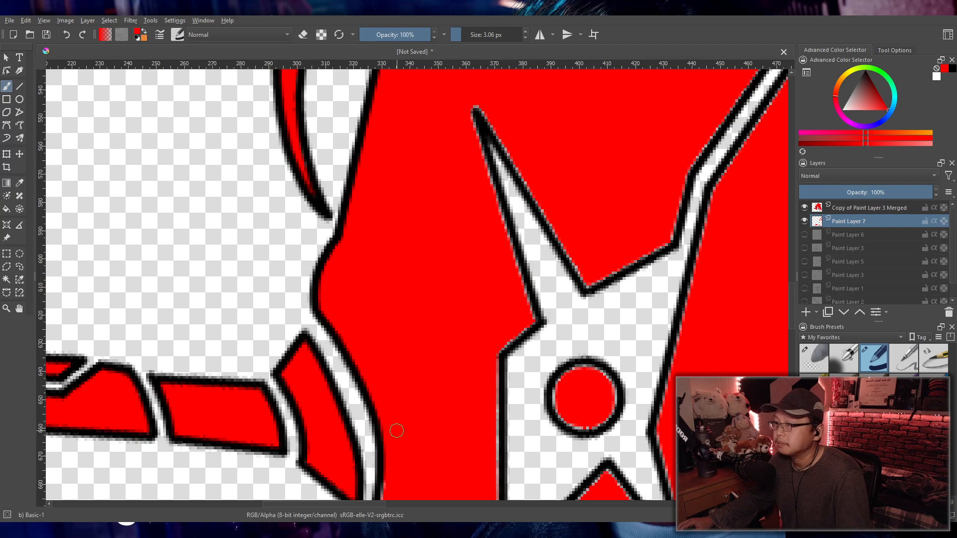
# - Paint red along the angular lower end of the large central shape beside the curved segment
pyautogui.scroll(-5, 397, 431)
pyautogui.scroll(6, 459, 337)
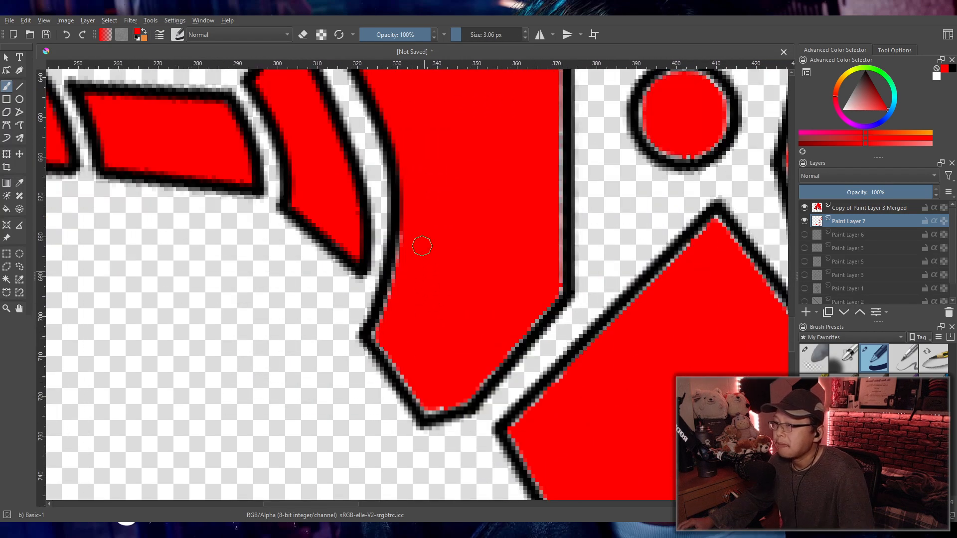
pyautogui.moveTo(407, 238)
pyautogui.mouseDown()
pyautogui.moveTo(382, 317)
pyautogui.moveTo(401, 375)
pyautogui.moveTo(424, 403)
pyautogui.mouseUp()
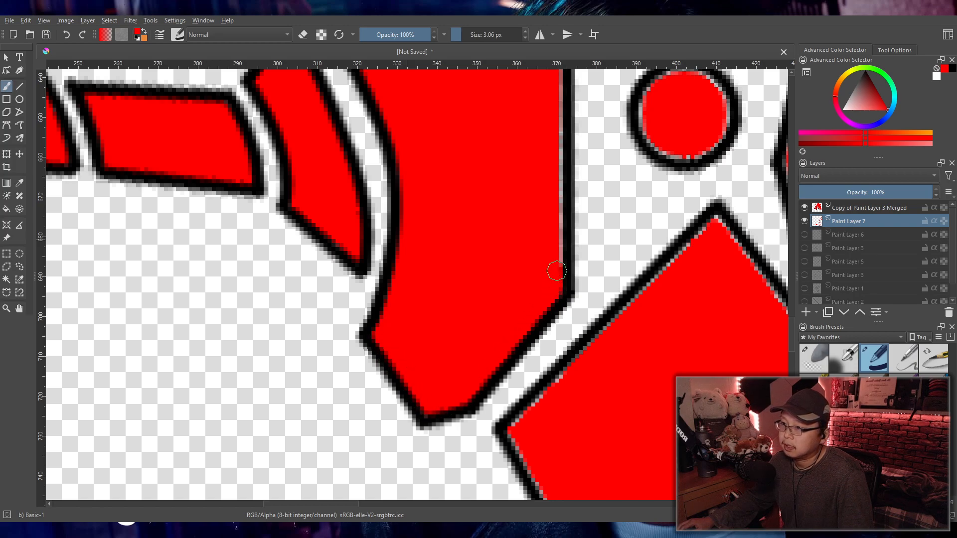
pyautogui.moveTo(556, 273); pyautogui.dragTo(556, 234)
# - Paint red up the central shape's straight inner edge facing the small circle and around the notch above it
pyautogui.scroll(-3, 565, 190)
pyautogui.moveTo(591, 162); pyautogui.dragTo(514, 338)
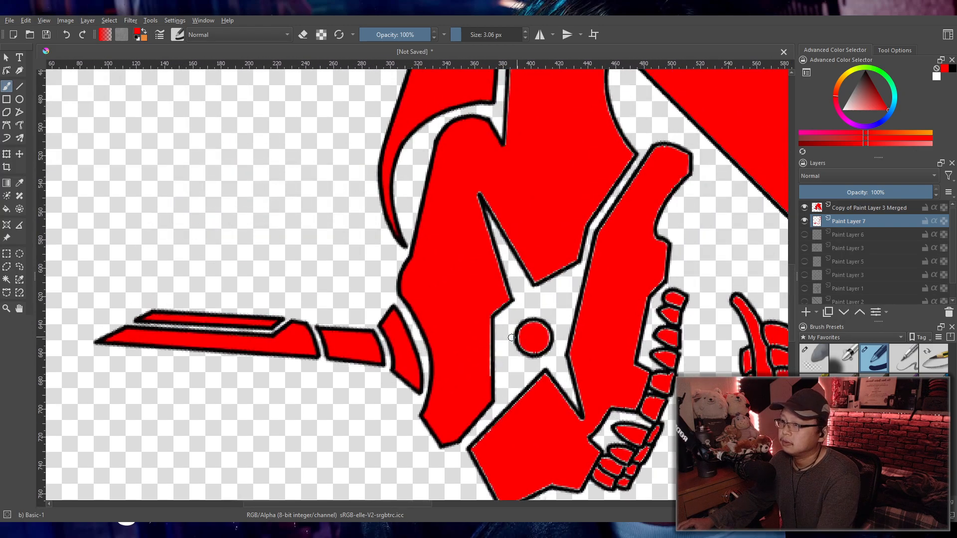
pyautogui.scroll(4, 514, 338)
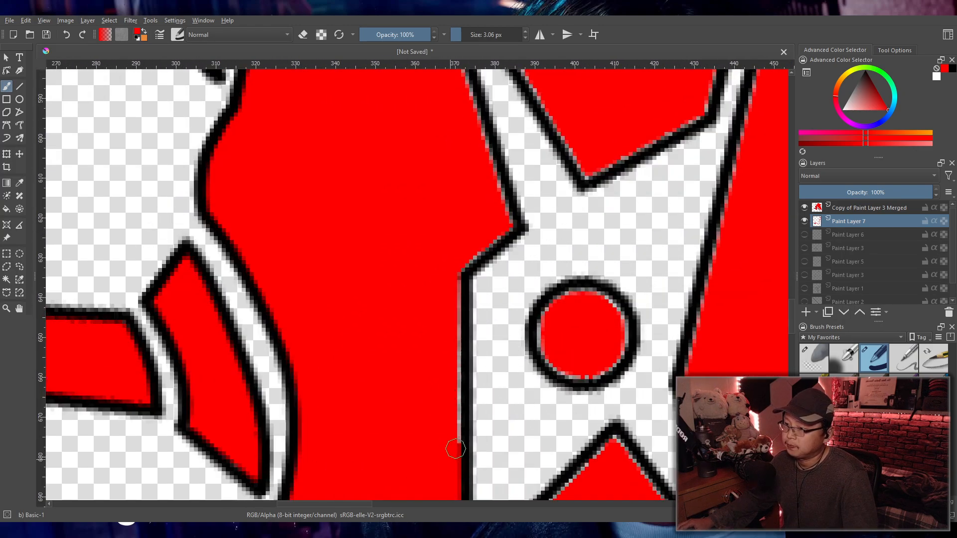
pyautogui.moveTo(454, 454); pyautogui.dragTo(456, 399)
pyautogui.moveTo(448, 315)
pyautogui.mouseDown()
pyautogui.moveTo(459, 267)
pyautogui.moveTo(504, 224)
pyautogui.moveTo(495, 180)
pyautogui.mouseUp()
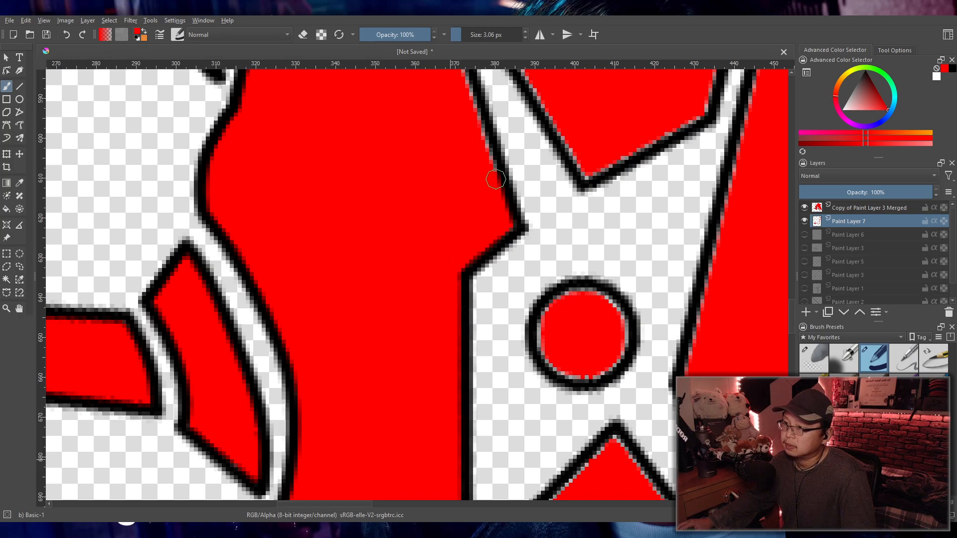
# - Paint red around the tip of the narrow wedge gap and along the V-shaped edge beside it
pyautogui.scroll(10, 461, 148)
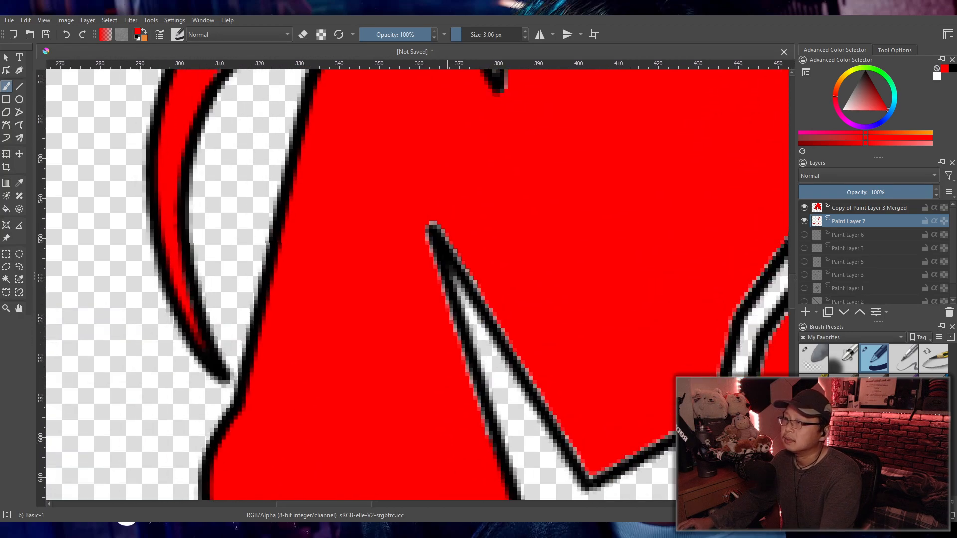
pyautogui.moveTo(480, 452); pyautogui.dragTo(469, 389)
pyautogui.moveTo(437, 284)
pyautogui.mouseDown()
pyautogui.moveTo(430, 231)
pyautogui.moveTo(487, 299)
pyautogui.moveTo(441, 232)
pyautogui.mouseUp()
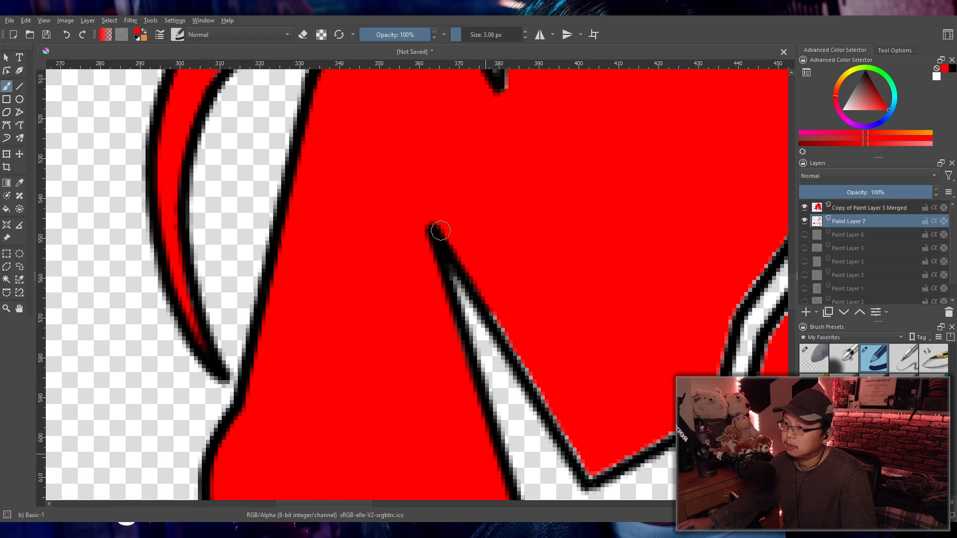
pyautogui.moveTo(490, 309)
pyautogui.mouseDown()
pyautogui.moveTo(592, 473)
pyautogui.moveTo(656, 442)
pyautogui.mouseUp()
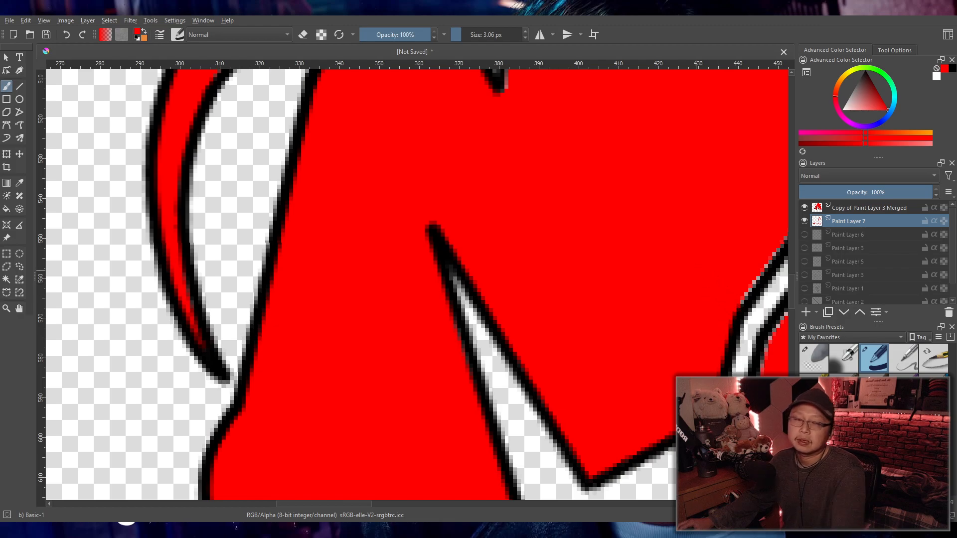
# - Paint red along the central shape's diagonal edge beside the narrow gap and up its concave outer side
pyautogui.scroll(-3, 399, 278)
pyautogui.scroll(3, 397, 271)
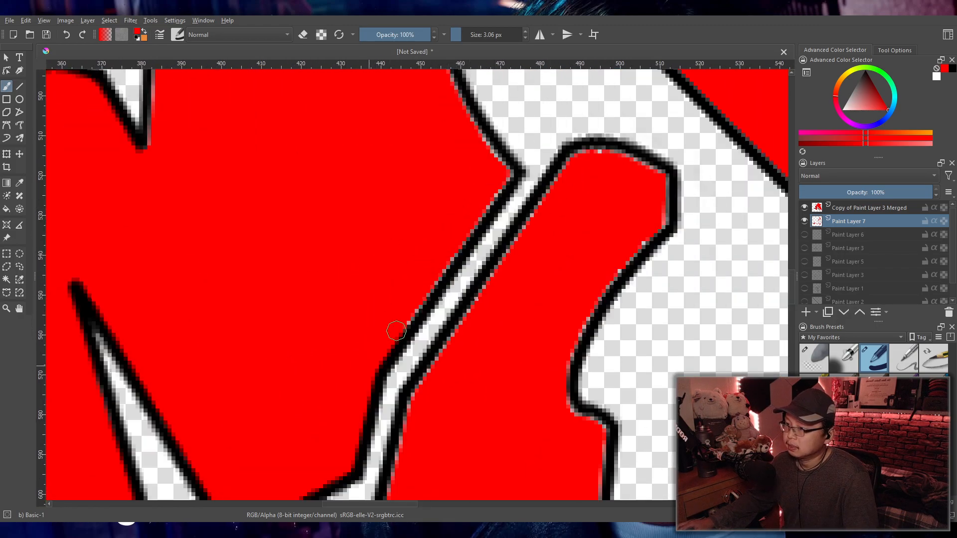
pyautogui.moveTo(463, 233); pyautogui.dragTo(495, 190)
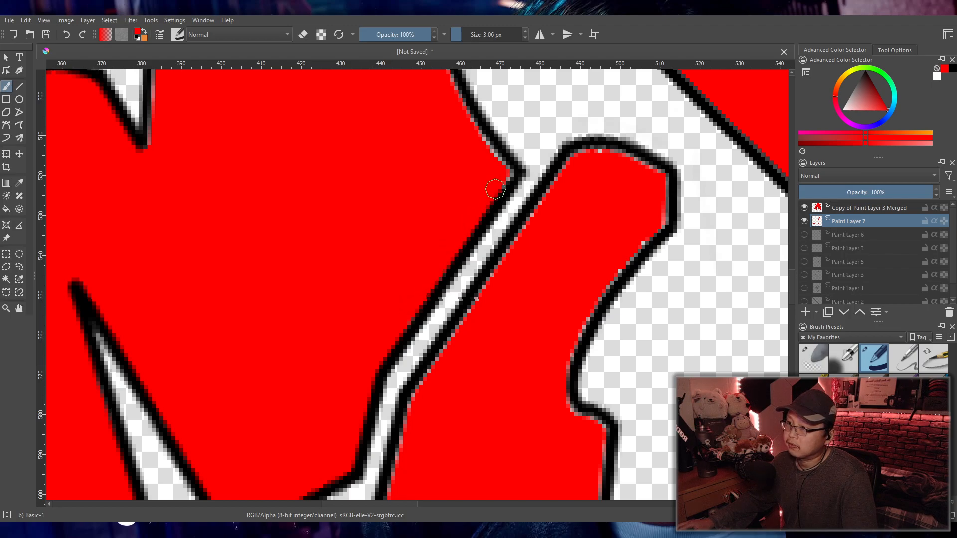
pyautogui.moveTo(380, 135); pyautogui.dragTo(423, 336)
pyautogui.moveTo(542, 365); pyautogui.dragTo(475, 239)
pyautogui.moveTo(464, 191); pyautogui.dragTo(469, 95)
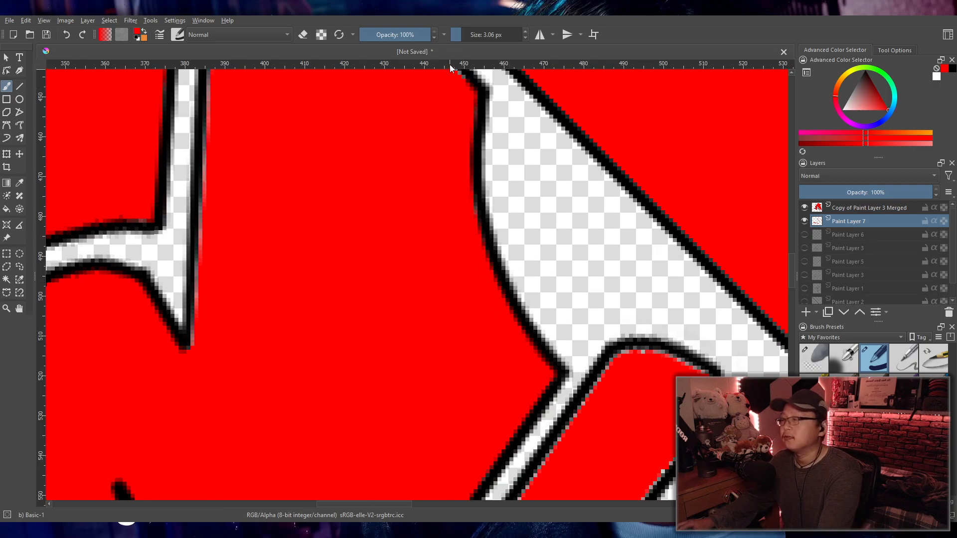
# - Paint red along the central shape's arched top edge and down the straight edge beside the crescent
pyautogui.moveTo(431, 139); pyautogui.dragTo(498, 370)
pyautogui.scroll(-1, 498, 365)
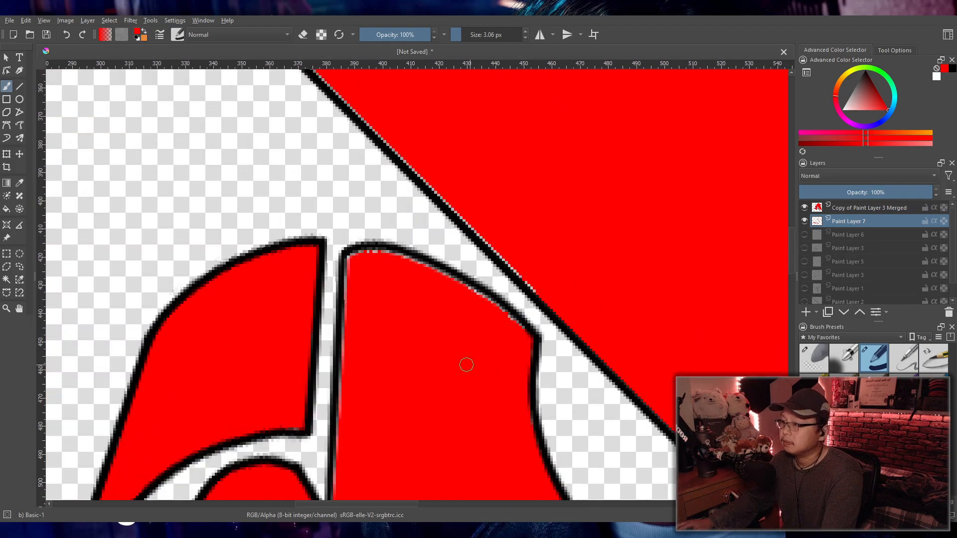
pyautogui.scroll(-1, 470, 365)
pyautogui.scroll(1, 479, 327)
pyautogui.scroll(1, 438, 366)
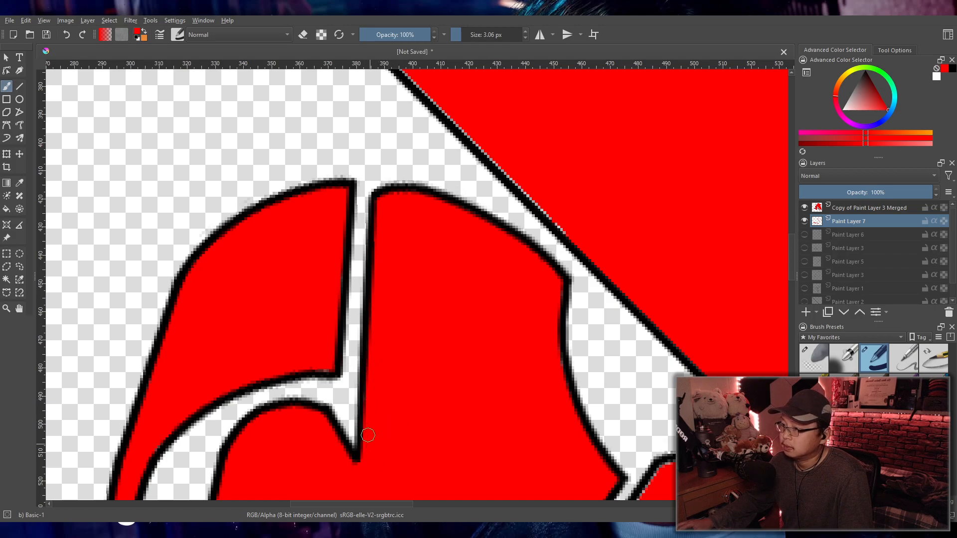
# - Paint red around the inner rim of the small circle and the upper part of the neighbouring arm shape
pyautogui.scroll(-5, 394, 383)
pyautogui.scroll(5, 428, 260)
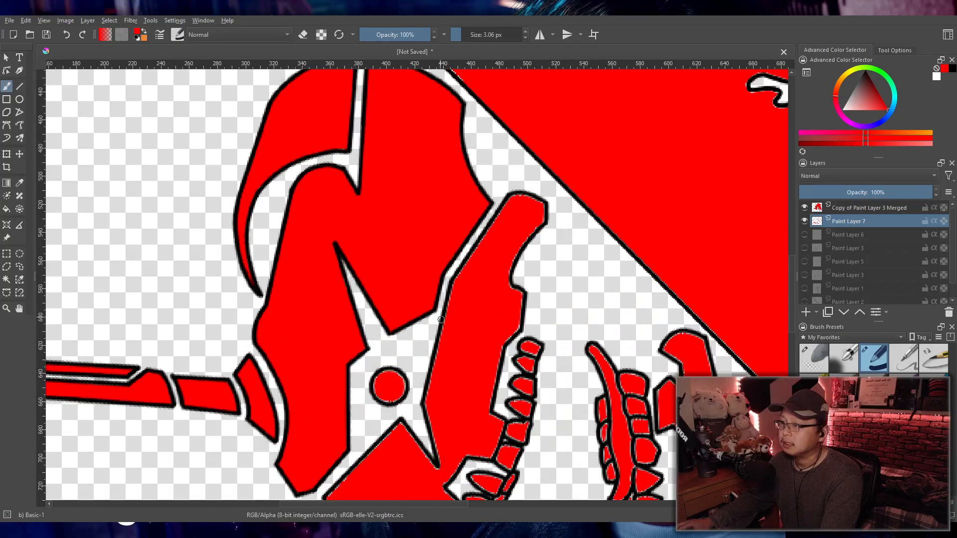
pyautogui.scroll(2, 427, 260)
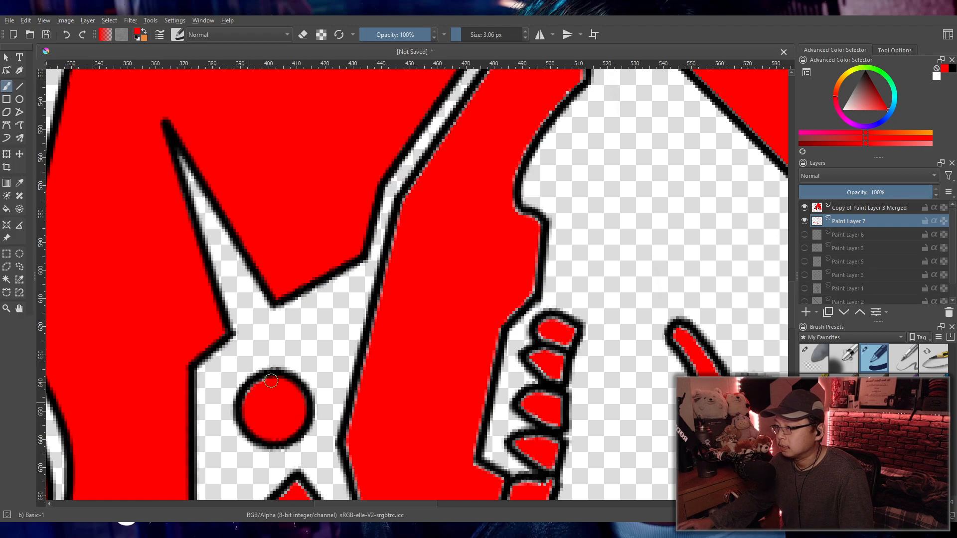
pyautogui.scroll(-3, 474, 310)
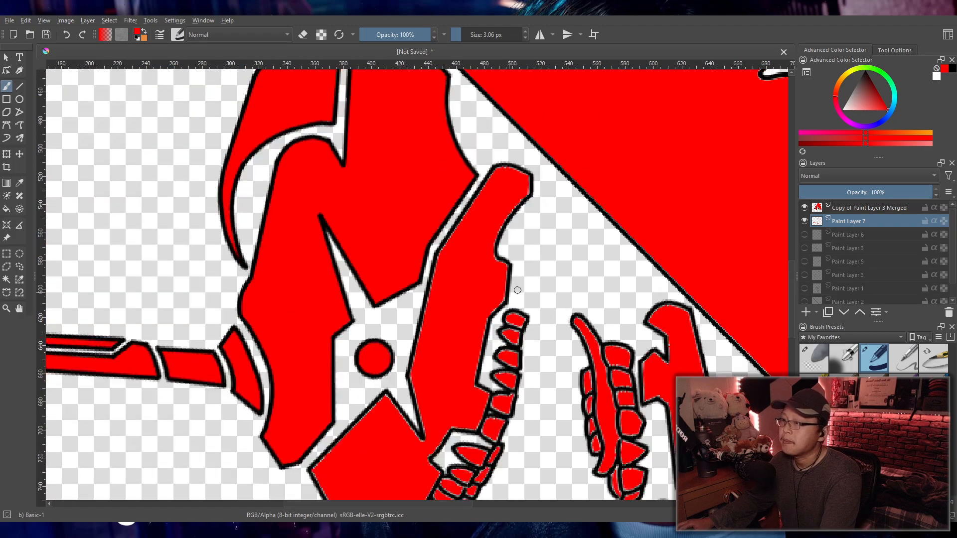
pyautogui.scroll(3, 510, 227)
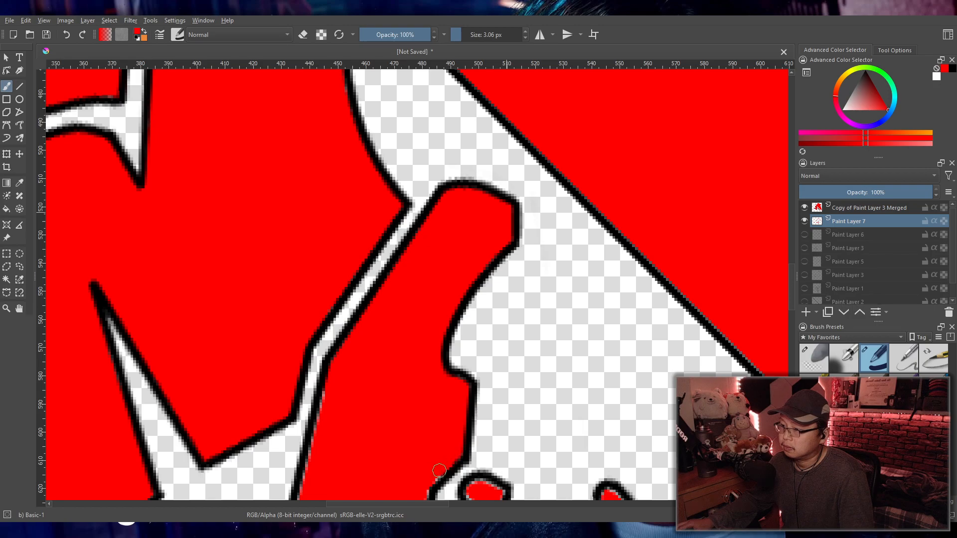
# - Paint red along the lower edges of the arm shape, beside the finger segments and down to its pointed bottom
pyautogui.scroll(-2, 451, 423)
pyautogui.moveTo(450, 424); pyautogui.dragTo(451, 216)
pyautogui.scroll(2, 423, 350)
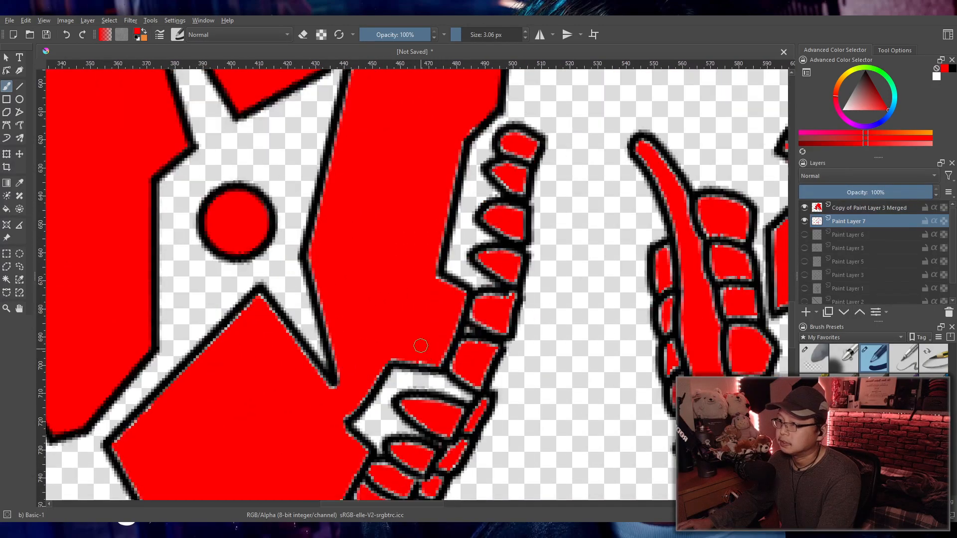
pyautogui.scroll(3, 421, 348)
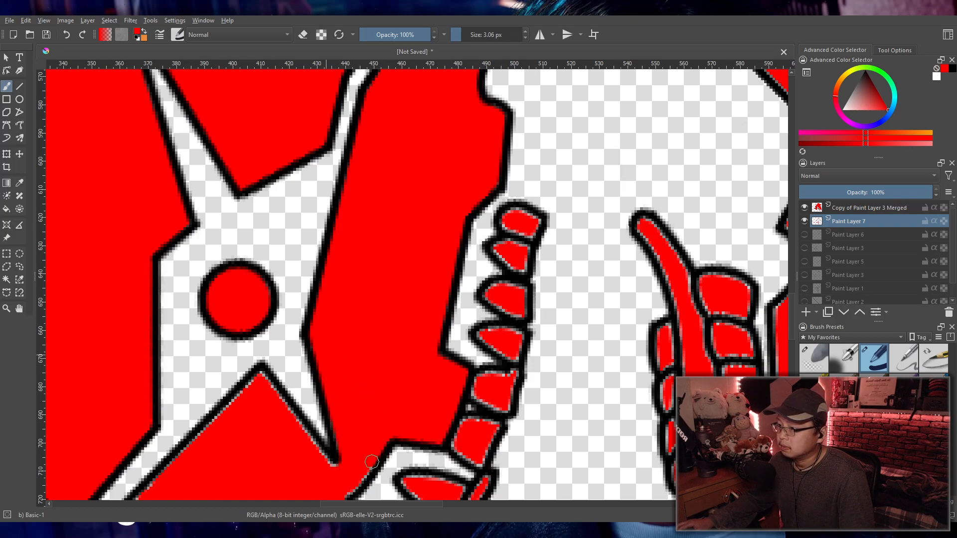
pyautogui.scroll(-2, 337, 481)
pyautogui.moveTo(337, 481); pyautogui.dragTo(419, 343)
pyautogui.scroll(3, 413, 357)
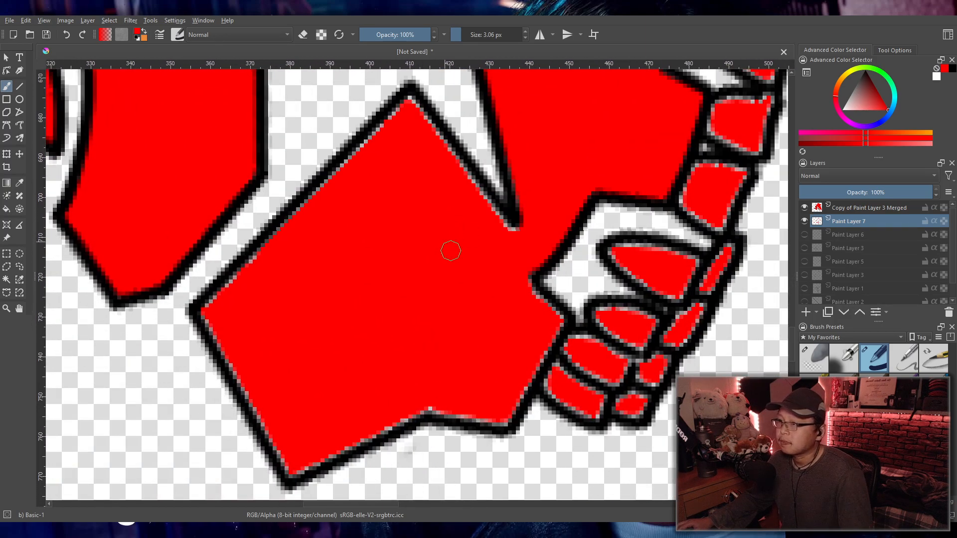
# - Paint red along the edges of the large angular shape and inside the lower finger segments beside it
pyautogui.moveTo(530, 231)
pyautogui.mouseDown()
pyautogui.moveTo(490, 216)
pyautogui.moveTo(405, 100)
pyautogui.moveTo(260, 238)
pyautogui.moveTo(223, 292)
pyautogui.moveTo(234, 364)
pyautogui.moveTo(279, 443)
pyautogui.moveTo(355, 437)
pyautogui.moveTo(437, 409)
pyautogui.moveTo(500, 421)
pyautogui.mouseUp()
pyautogui.moveTo(540, 349)
pyautogui.mouseDown()
pyautogui.moveTo(556, 320)
pyautogui.moveTo(531, 290)
pyautogui.mouseUp()
pyautogui.moveTo(559, 370)
pyautogui.mouseDown()
pyautogui.moveTo(589, 414)
pyautogui.moveTo(603, 398)
pyautogui.moveTo(560, 372)
pyautogui.moveTo(567, 360)
pyautogui.moveTo(607, 382)
pyautogui.moveTo(626, 368)
pyautogui.moveTo(574, 344)
pyautogui.mouseUp()
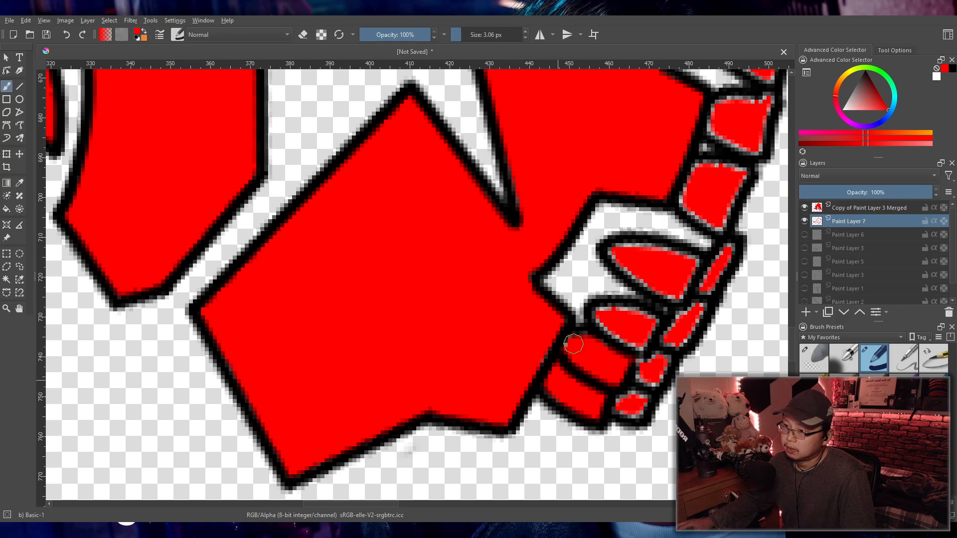
pyautogui.moveTo(606, 397)
pyautogui.mouseDown()
pyautogui.moveTo(640, 397)
pyautogui.moveTo(623, 406)
pyautogui.moveTo(638, 389)
pyautogui.moveTo(637, 415)
pyautogui.moveTo(647, 370)
pyautogui.moveTo(666, 353)
pyautogui.moveTo(656, 365)
pyautogui.moveTo(599, 317)
pyautogui.moveTo(601, 340)
pyautogui.moveTo(586, 341)
pyautogui.moveTo(609, 326)
pyautogui.moveTo(603, 314)
pyautogui.moveTo(623, 312)
pyautogui.moveTo(651, 315)
pyautogui.moveTo(647, 344)
pyautogui.moveTo(679, 328)
pyautogui.moveTo(678, 337)
pyautogui.moveTo(697, 300)
pyautogui.moveTo(678, 319)
pyautogui.moveTo(729, 249)
pyautogui.moveTo(690, 266)
pyautogui.moveTo(615, 249)
pyautogui.moveTo(683, 284)
pyautogui.mouseUp()
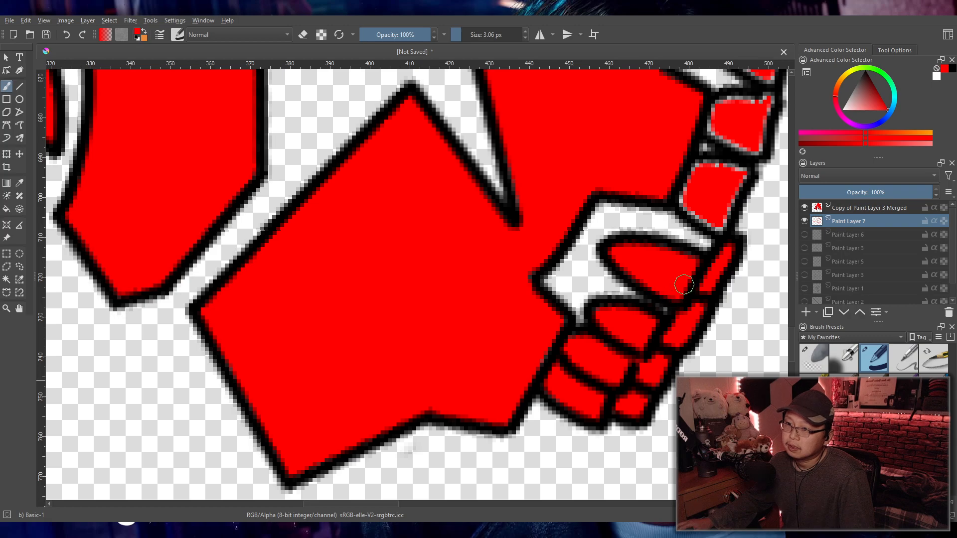
# - Paint red up to the outlines of the middle finger segments in the column above the angular shape
pyautogui.moveTo(737, 193)
pyautogui.mouseDown()
pyautogui.moveTo(417, 381)
pyautogui.moveTo(374, 342)
pyautogui.moveTo(344, 386)
pyautogui.moveTo(371, 413)
pyautogui.moveTo(406, 396)
pyautogui.moveTo(410, 348)
pyautogui.mouseUp()
pyautogui.scroll(1, 417, 380)
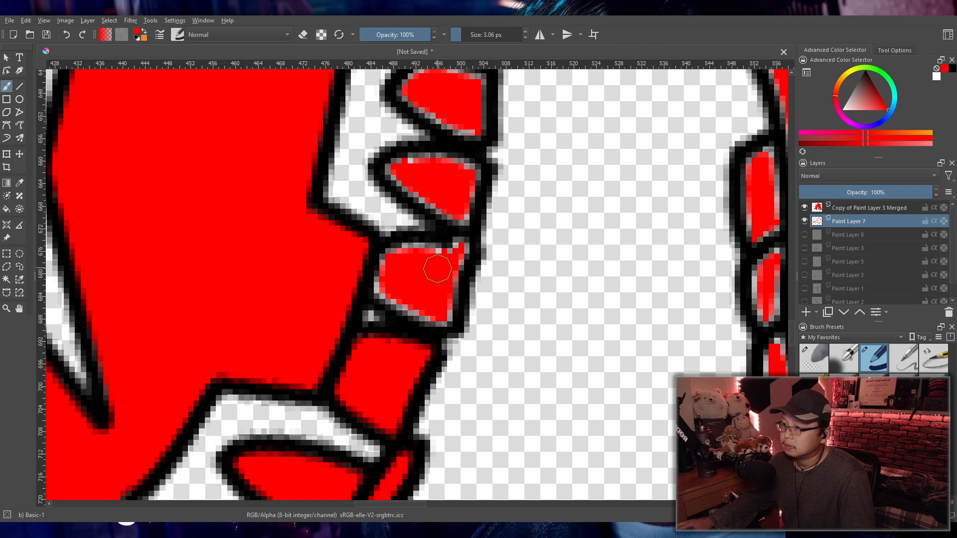
pyautogui.moveTo(457, 250)
pyautogui.mouseDown()
pyautogui.moveTo(416, 249)
pyautogui.moveTo(381, 277)
pyautogui.moveTo(431, 319)
pyautogui.moveTo(455, 248)
pyautogui.moveTo(429, 371)
pyautogui.mouseUp()
pyautogui.scroll(1, 438, 345)
pyautogui.moveTo(474, 289)
pyautogui.mouseDown()
pyautogui.moveTo(433, 271)
pyautogui.moveTo(387, 275)
pyautogui.moveTo(406, 308)
pyautogui.moveTo(479, 350)
pyautogui.moveTo(493, 297)
pyautogui.moveTo(456, 271)
pyautogui.mouseUp()
pyautogui.moveTo(498, 227)
pyautogui.mouseDown()
pyautogui.moveTo(469, 219)
pyautogui.moveTo(400, 165)
pyautogui.moveTo(445, 143)
pyautogui.moveTo(485, 153)
pyautogui.moveTo(498, 226)
pyautogui.moveTo(491, 207)
pyautogui.mouseUp()
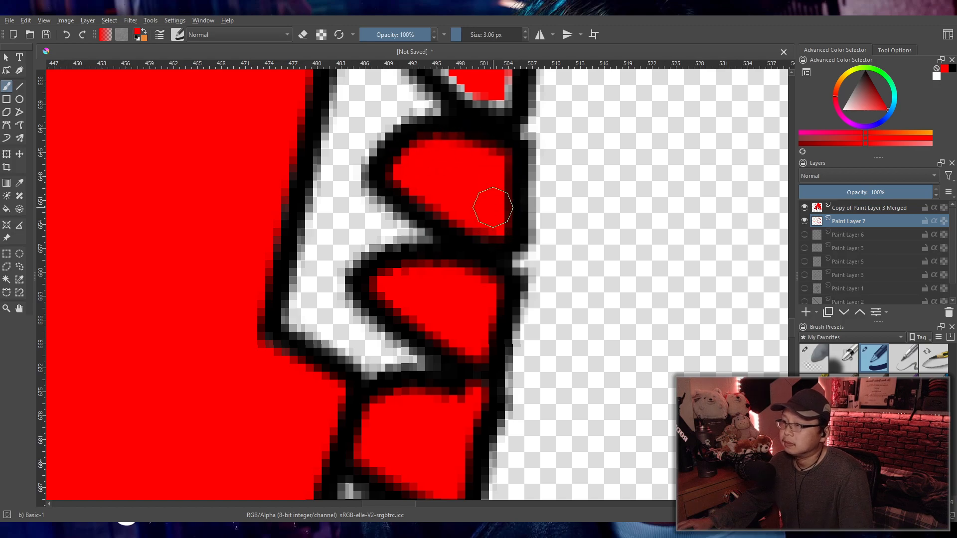
# - Paint red along the inner rims of the two topmost segments of the finger column
pyautogui.scroll(-3, 521, 183)
pyautogui.moveTo(558, 167); pyautogui.dragTo(470, 369)
pyautogui.scroll(2, 470, 368)
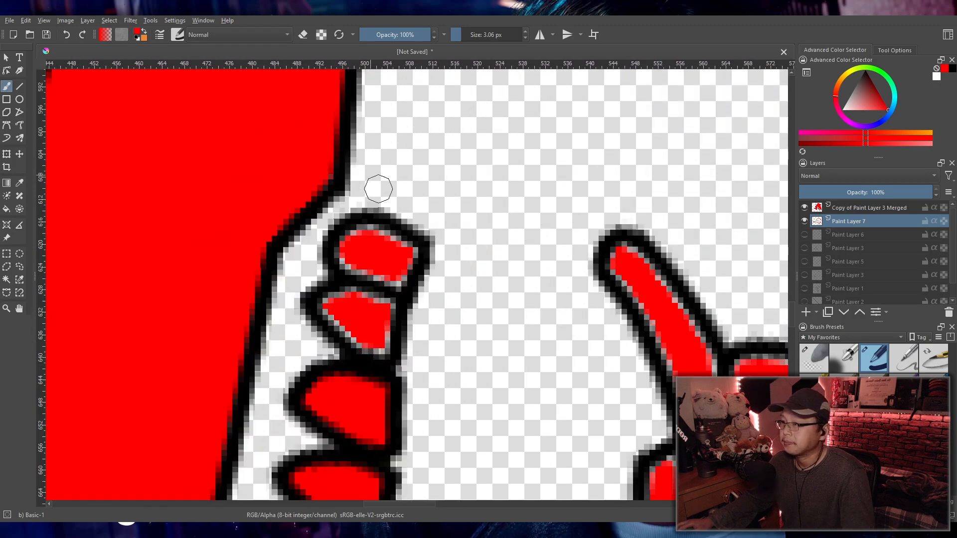
pyautogui.moveTo(398, 261)
pyautogui.mouseDown()
pyautogui.moveTo(374, 223)
pyautogui.moveTo(334, 259)
pyautogui.moveTo(405, 273)
pyautogui.moveTo(350, 299)
pyautogui.moveTo(333, 327)
pyautogui.moveTo(389, 328)
pyautogui.moveTo(391, 301)
pyautogui.moveTo(379, 293)
pyautogui.moveTo(398, 261)
pyautogui.moveTo(400, 274)
pyautogui.moveTo(388, 252)
pyautogui.mouseUp()
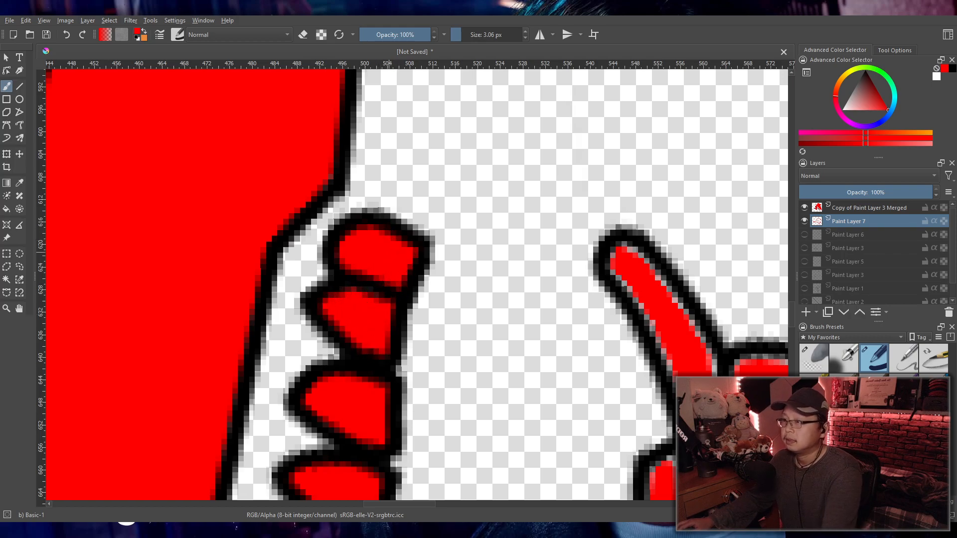
# - Paint red along the slender curved shape's edges and inside the upper segments on its right side
pyautogui.scroll(-5, 412, 242)
pyautogui.scroll(3, 448, 319)
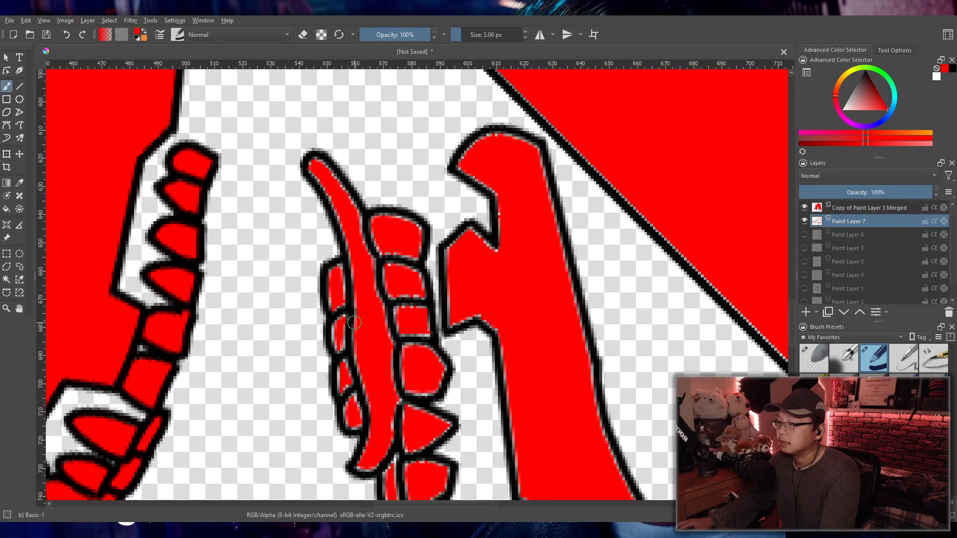
pyautogui.scroll(2, 354, 322)
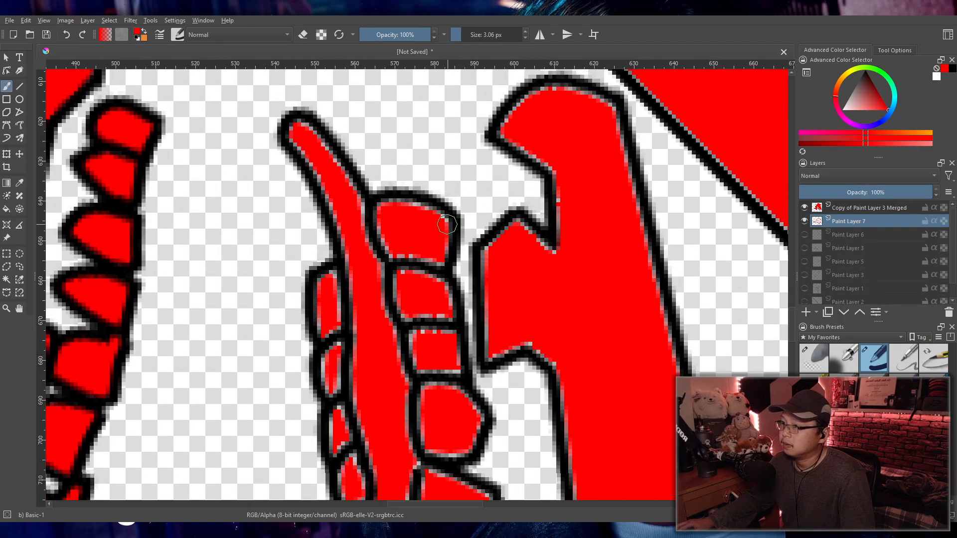
pyautogui.moveTo(333, 165)
pyautogui.mouseDown()
pyautogui.moveTo(292, 128)
pyautogui.moveTo(325, 179)
pyautogui.moveTo(346, 246)
pyautogui.moveTo(364, 237)
pyautogui.moveTo(379, 268)
pyautogui.moveTo(410, 286)
pyautogui.moveTo(442, 250)
pyautogui.mouseUp()
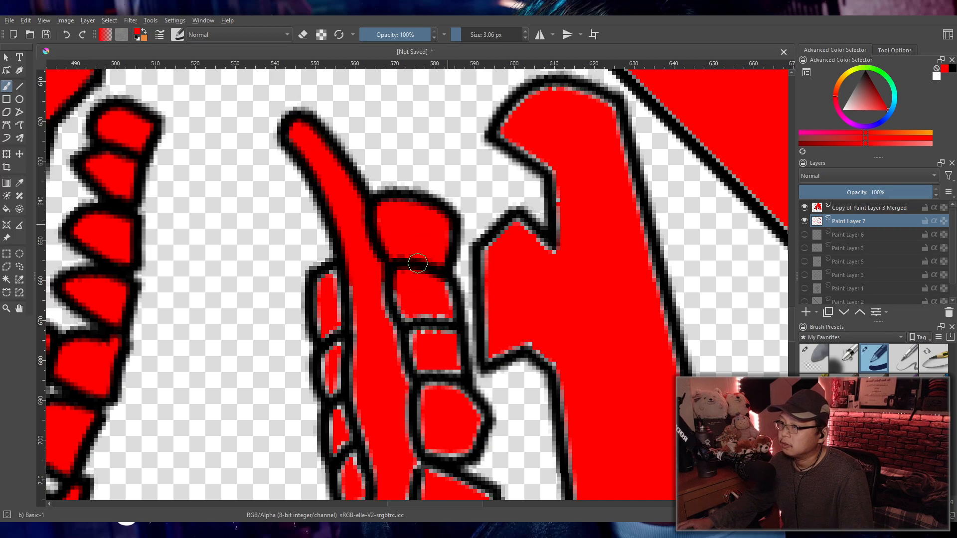
pyautogui.moveTo(439, 294)
pyautogui.mouseDown()
pyautogui.moveTo(425, 311)
pyautogui.moveTo(404, 312)
pyautogui.moveTo(386, 278)
pyautogui.moveTo(324, 287)
pyautogui.moveTo(323, 322)
pyautogui.moveTo(335, 299)
pyautogui.moveTo(339, 317)
pyautogui.moveTo(327, 362)
pyautogui.moveTo(336, 397)
pyautogui.moveTo(353, 389)
pyautogui.moveTo(355, 417)
pyautogui.moveTo(449, 335)
pyautogui.mouseUp()
pyautogui.moveTo(467, 407)
pyautogui.mouseDown()
pyautogui.moveTo(474, 441)
pyautogui.moveTo(429, 454)
pyautogui.moveTo(409, 423)
pyautogui.moveTo(356, 414)
pyautogui.moveTo(337, 416)
pyautogui.moveTo(339, 449)
pyautogui.moveTo(361, 484)
pyautogui.moveTo(368, 439)
pyautogui.moveTo(450, 278)
pyautogui.moveTo(448, 236)
pyautogui.mouseUp()
# - Paint red inside the remaining lower segments around the curved shape, down to the small wedge at the bottom
pyautogui.scroll(-2, 382, 437)
pyautogui.scroll(2, 435, 287)
pyautogui.moveTo(434, 290); pyautogui.dragTo(392, 312)
pyautogui.moveTo(347, 216); pyautogui.dragTo(330, 252)
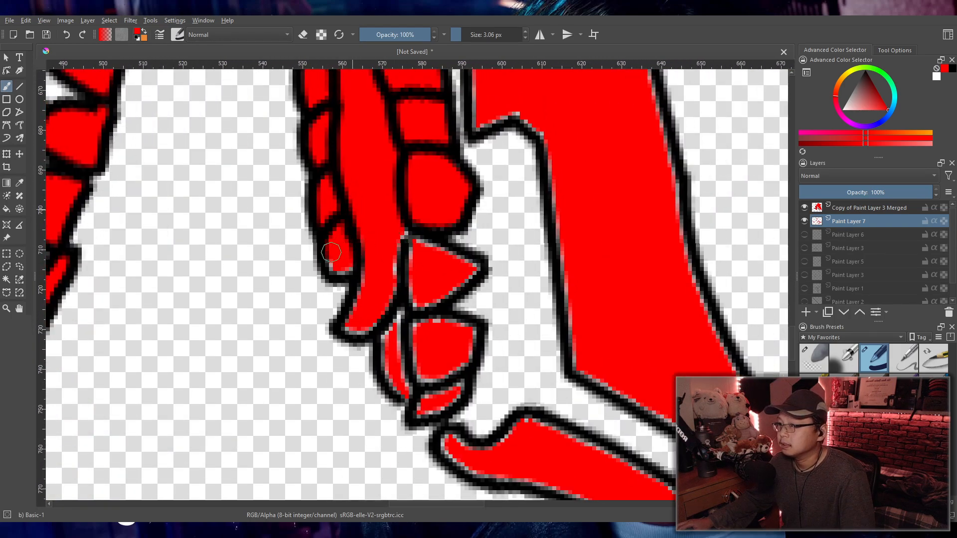
pyautogui.moveTo(395, 224)
pyautogui.mouseDown()
pyautogui.moveTo(472, 266)
pyautogui.moveTo(434, 302)
pyautogui.moveTo(385, 306)
pyautogui.moveTo(353, 331)
pyautogui.moveTo(346, 327)
pyautogui.moveTo(365, 288)
pyautogui.moveTo(377, 279)
pyautogui.moveTo(396, 307)
pyautogui.moveTo(394, 320)
pyautogui.moveTo(371, 324)
pyautogui.moveTo(393, 332)
pyautogui.moveTo(388, 363)
pyautogui.moveTo(409, 395)
pyautogui.moveTo(419, 369)
pyautogui.mouseUp()
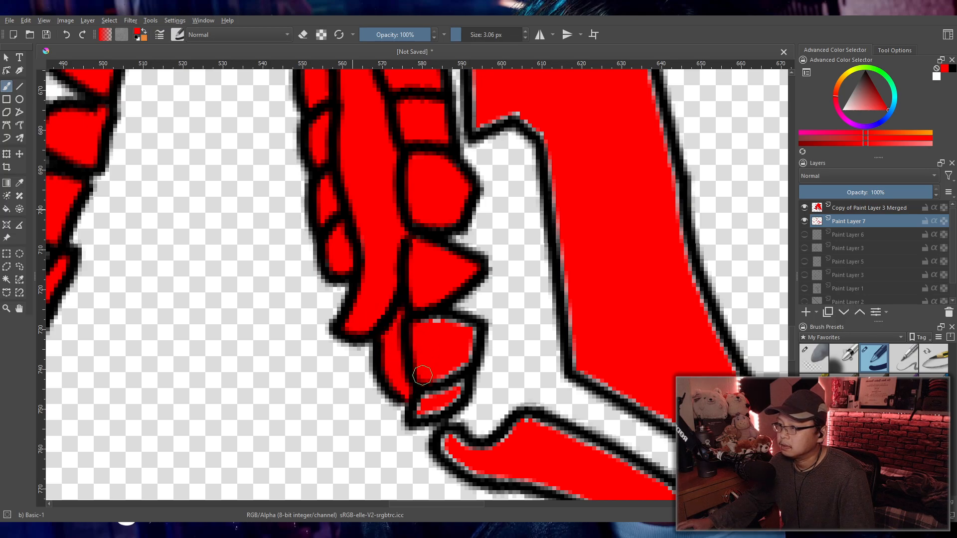
pyautogui.moveTo(428, 327)
pyautogui.mouseDown()
pyautogui.moveTo(466, 330)
pyautogui.moveTo(470, 342)
pyautogui.moveTo(421, 410)
pyautogui.moveTo(437, 404)
pyautogui.moveTo(441, 383)
pyautogui.mouseUp()
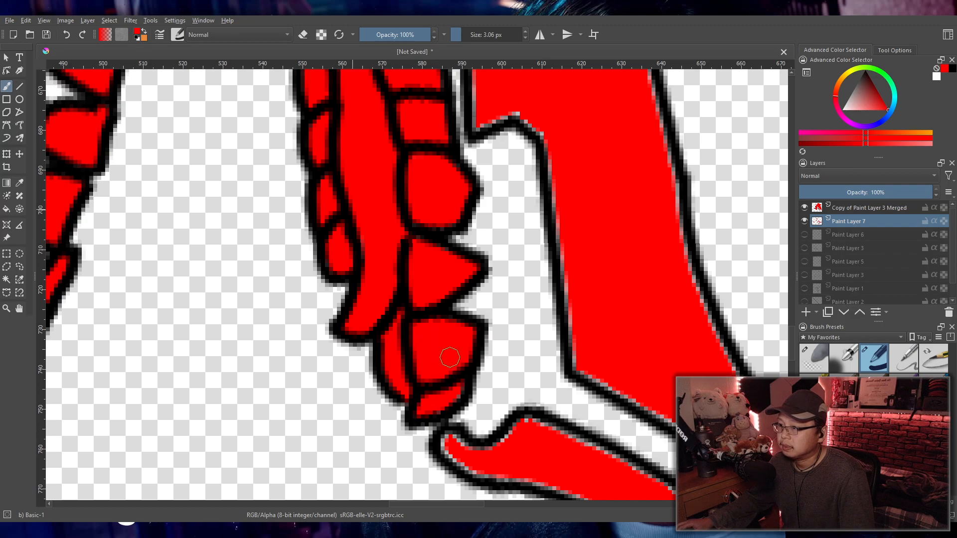
# - Paint red along all edges of the long notched diagonal shape below the finger segments
pyautogui.scroll(-3, 494, 354)
pyautogui.moveTo(494, 355); pyautogui.dragTo(403, 279)
pyautogui.scroll(3, 461, 337)
pyautogui.moveTo(433, 344)
pyautogui.mouseDown()
pyautogui.moveTo(405, 314)
pyautogui.moveTo(394, 250)
pyautogui.mouseUp()
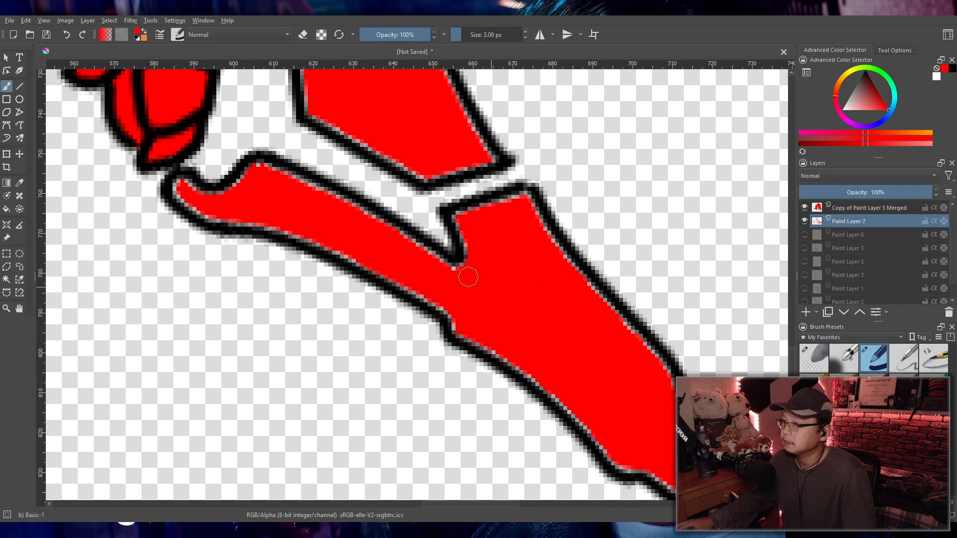
pyautogui.moveTo(363, 218)
pyautogui.mouseDown()
pyautogui.moveTo(271, 171)
pyautogui.moveTo(242, 167)
pyautogui.moveTo(213, 197)
pyautogui.moveTo(179, 186)
pyautogui.moveTo(186, 205)
pyautogui.moveTo(223, 216)
pyautogui.moveTo(210, 217)
pyautogui.moveTo(284, 227)
pyautogui.moveTo(383, 274)
pyautogui.moveTo(476, 349)
pyautogui.moveTo(522, 369)
pyautogui.moveTo(629, 469)
pyautogui.moveTo(669, 487)
pyautogui.mouseUp()
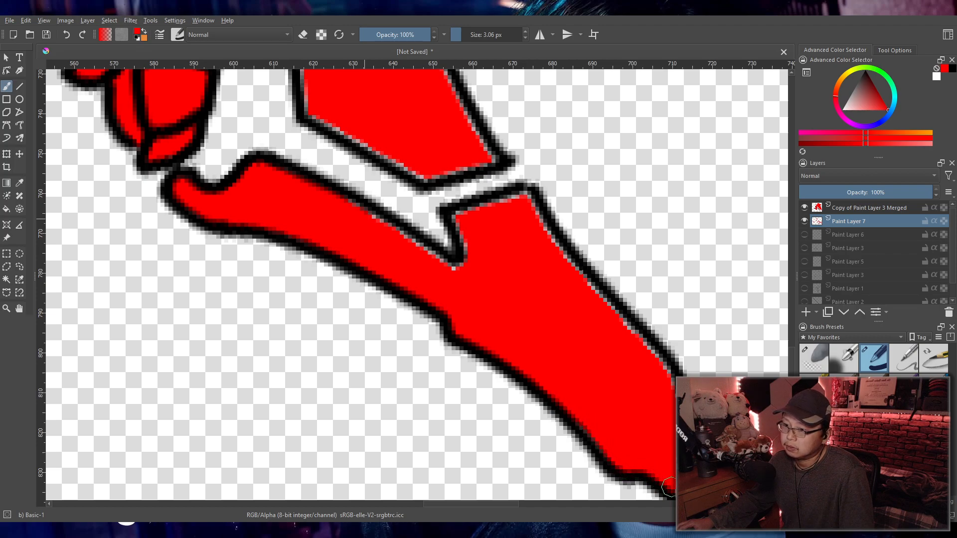
pyautogui.moveTo(668, 389)
pyautogui.mouseDown()
pyautogui.moveTo(555, 253)
pyautogui.moveTo(536, 210)
pyautogui.moveTo(511, 199)
pyautogui.moveTo(468, 207)
pyautogui.moveTo(467, 241)
pyautogui.moveTo(446, 261)
pyautogui.moveTo(349, 205)
pyautogui.mouseUp()
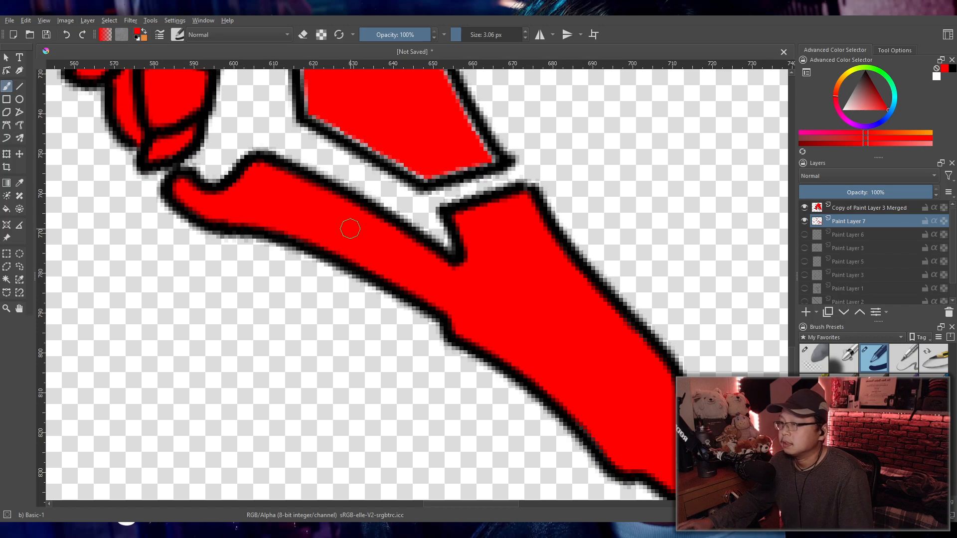
# - Paint red around the inner rim of the hooked upright shape, from its lower end up to its curved top
pyautogui.press('-')
pyautogui.moveTo(406, 214)
pyautogui.mouseDown()
pyautogui.moveTo(488, 379)
pyautogui.moveTo(461, 363)
pyautogui.mouseUp()
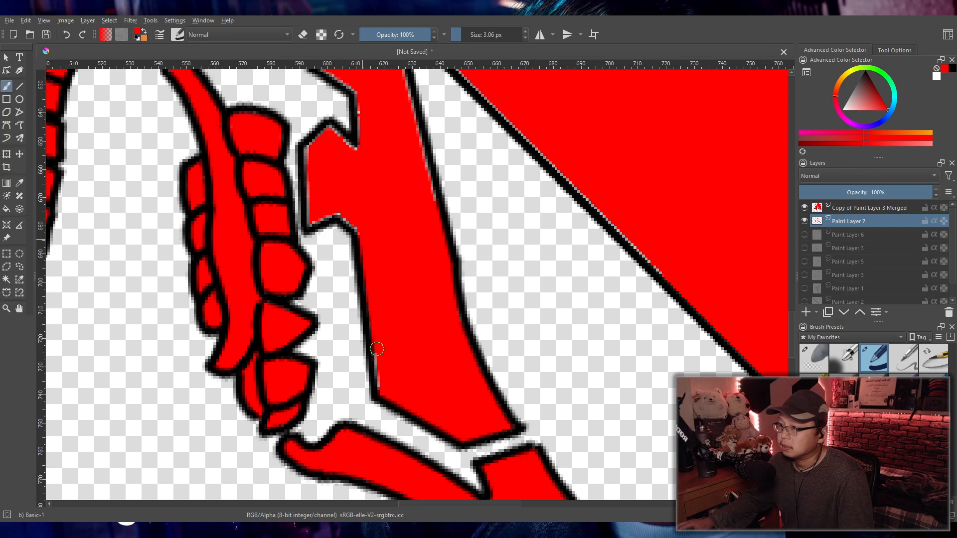
pyautogui.moveTo(400, 190)
pyautogui.mouseDown()
pyautogui.moveTo(399, 359)
pyautogui.moveTo(397, 335)
pyautogui.mouseUp()
pyautogui.scroll(1, 398, 334)
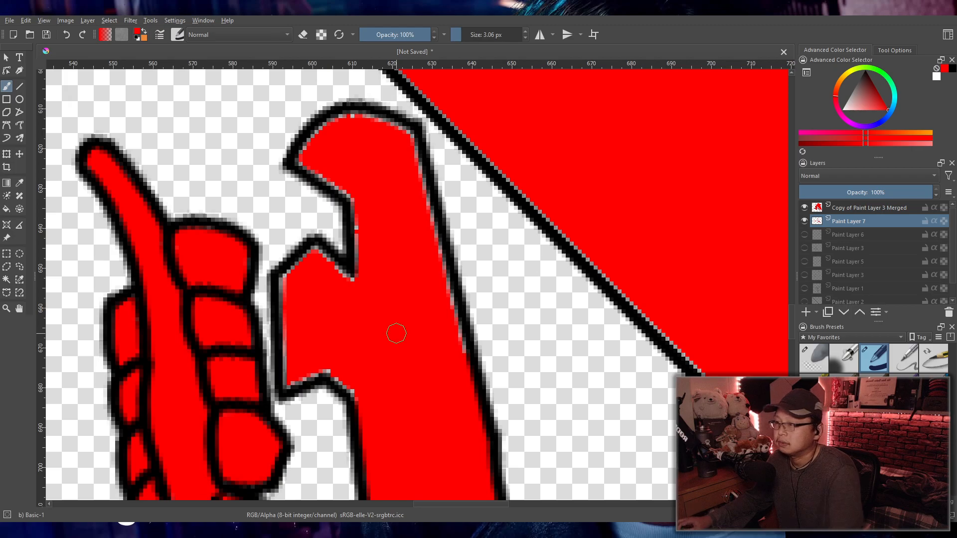
pyautogui.moveTo(354, 386)
pyautogui.mouseDown()
pyautogui.moveTo(333, 374)
pyautogui.moveTo(295, 381)
pyautogui.mouseUp()
pyautogui.moveTo(288, 297); pyautogui.dragTo(294, 271)
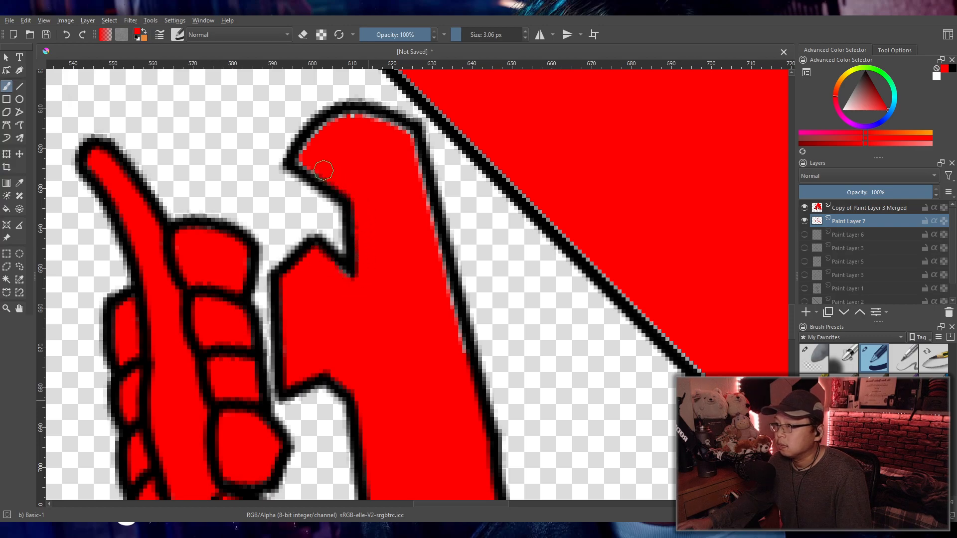
pyautogui.moveTo(305, 159)
pyautogui.mouseDown()
pyautogui.moveTo(326, 126)
pyautogui.moveTo(361, 114)
pyautogui.moveTo(396, 126)
pyautogui.moveTo(439, 244)
pyautogui.moveTo(462, 369)
pyautogui.mouseUp()
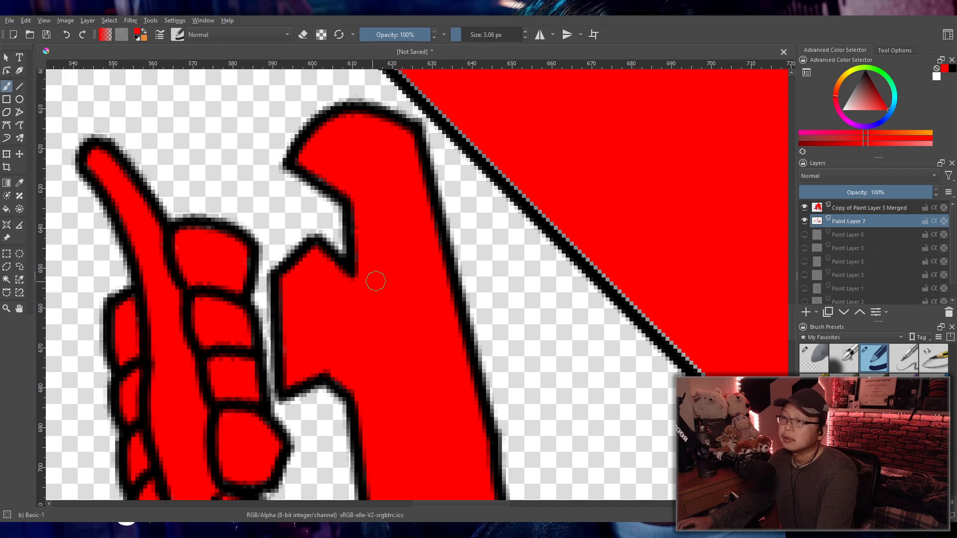
# - Paint red inside the large shape's upper-left tip and along the first stretch of its long diagonal edge
pyautogui.scroll(-8, 364, 286)
pyautogui.scroll(5, 377, 231)
pyautogui.scroll(4, 378, 231)
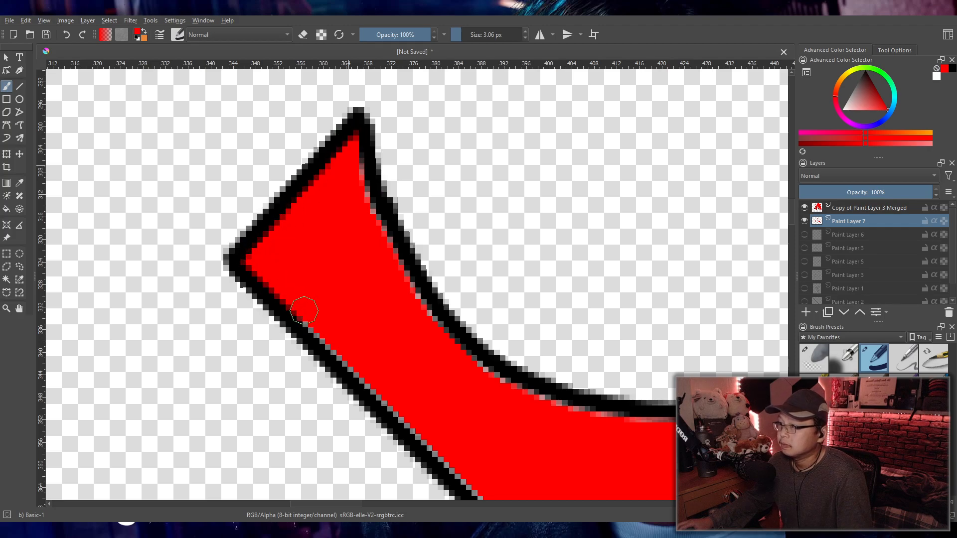
pyautogui.scroll(-4, 433, 381)
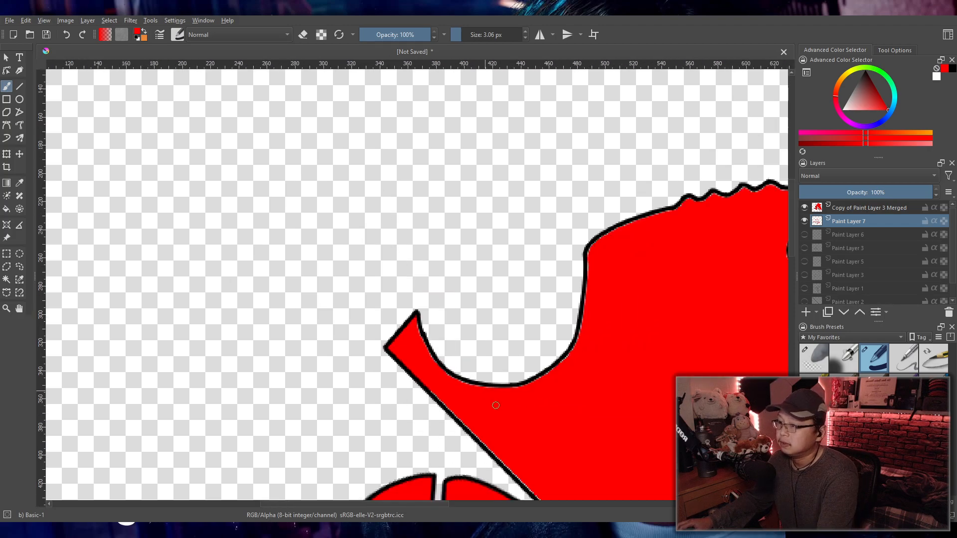
pyautogui.moveTo(484, 439); pyautogui.dragTo(381, 303)
pyautogui.scroll(3, 380, 305)
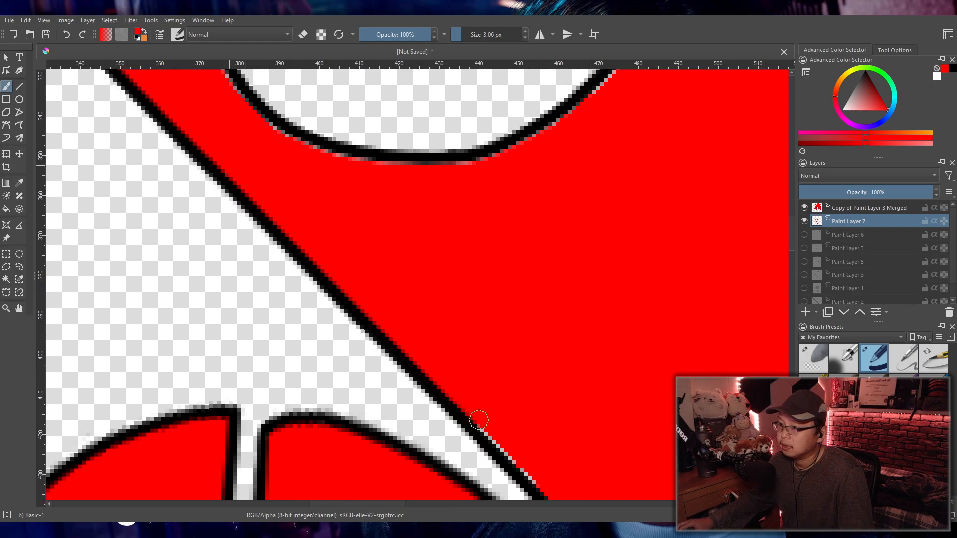
pyautogui.moveTo(499, 441); pyautogui.dragTo(533, 473)
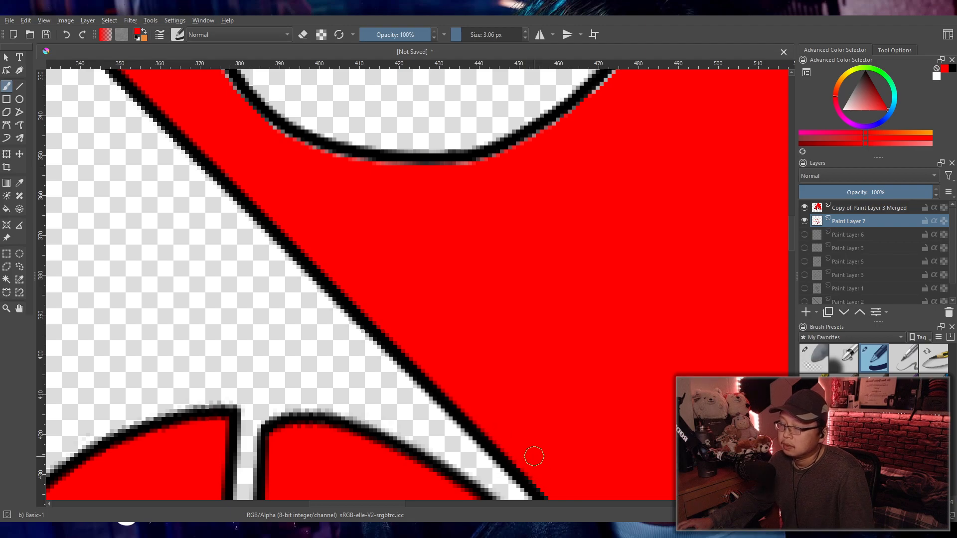
# - Paint red down the long diagonal edge past the narrow gap beside the neighbouring curved shape
pyautogui.scroll(-2, 583, 466)
pyautogui.moveTo(605, 471); pyautogui.dragTo(439, 281)
pyautogui.scroll(3, 434, 309)
pyautogui.moveTo(554, 456)
pyautogui.mouseDown()
pyautogui.moveTo(535, 418)
pyautogui.moveTo(478, 357)
pyautogui.mouseUp()
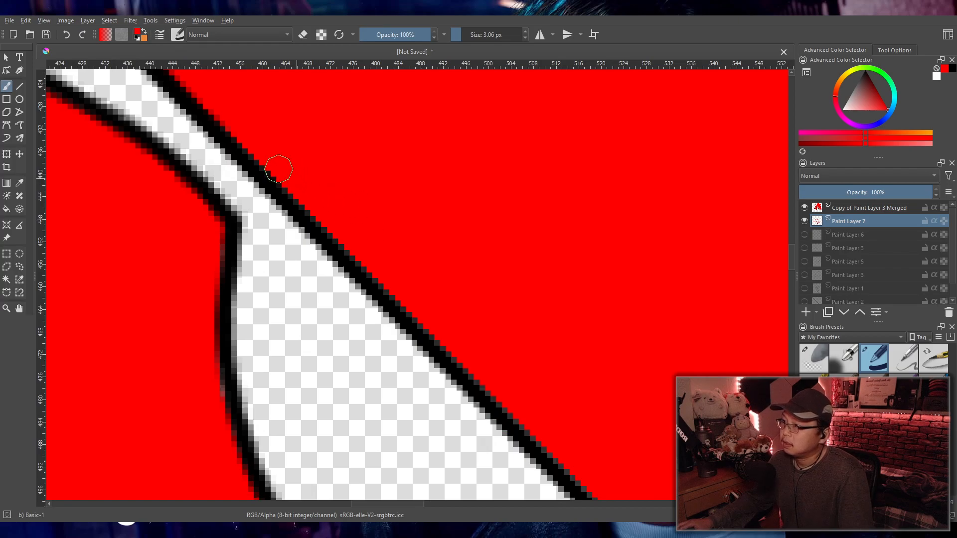
pyautogui.moveTo(287, 188); pyautogui.dragTo(556, 452)
# - Paint red along the middle stretch of the long diagonal edge, opposite the shape with the blunt rounded end
pyautogui.scroll(-3, 592, 423)
pyautogui.moveTo(618, 439); pyautogui.dragTo(429, 278)
pyautogui.scroll(2, 452, 313)
pyautogui.scroll(1, 479, 341)
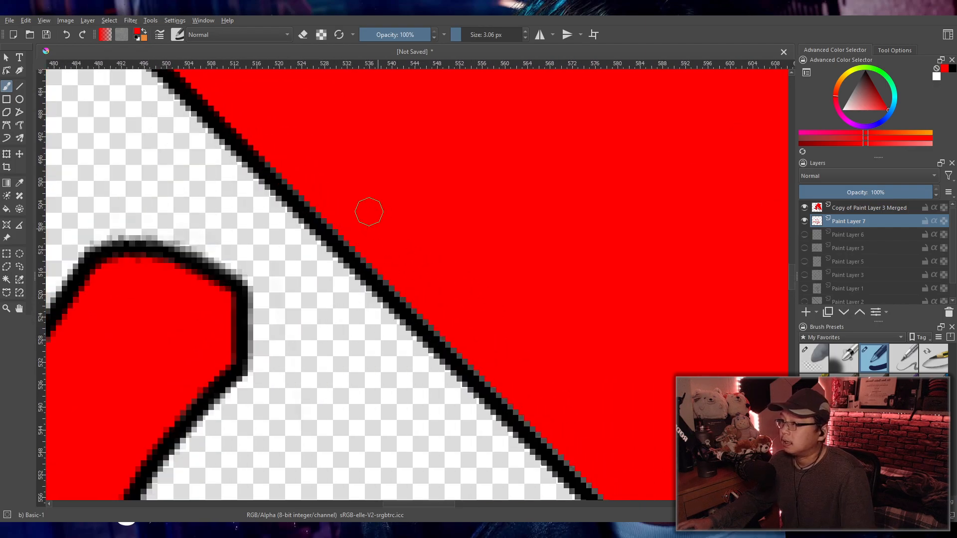
pyautogui.moveTo(277, 161); pyautogui.dragTo(555, 450)
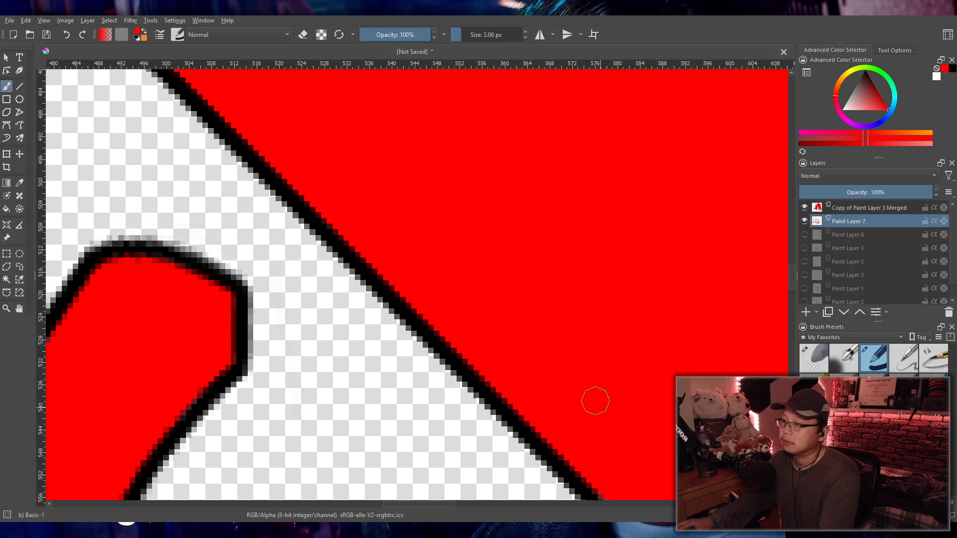
# - Paint red along the long diagonal edge as it passes the top of the hooked upright shape
pyautogui.scroll(-4, 598, 404)
pyautogui.moveTo(508, 351); pyautogui.dragTo(279, 211)
pyautogui.scroll(3, 440, 368)
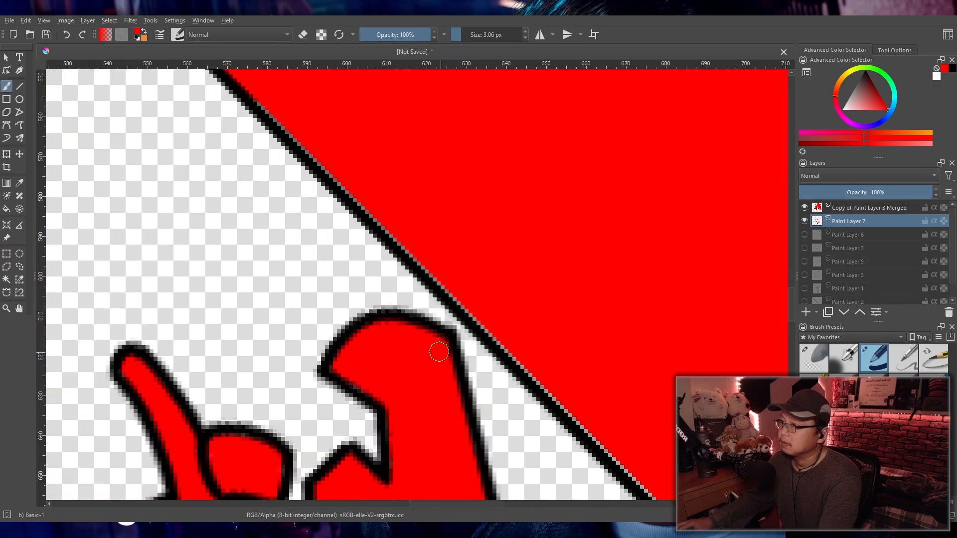
pyautogui.moveTo(419, 316); pyautogui.dragTo(391, 359)
pyautogui.scroll(-1, 387, 354)
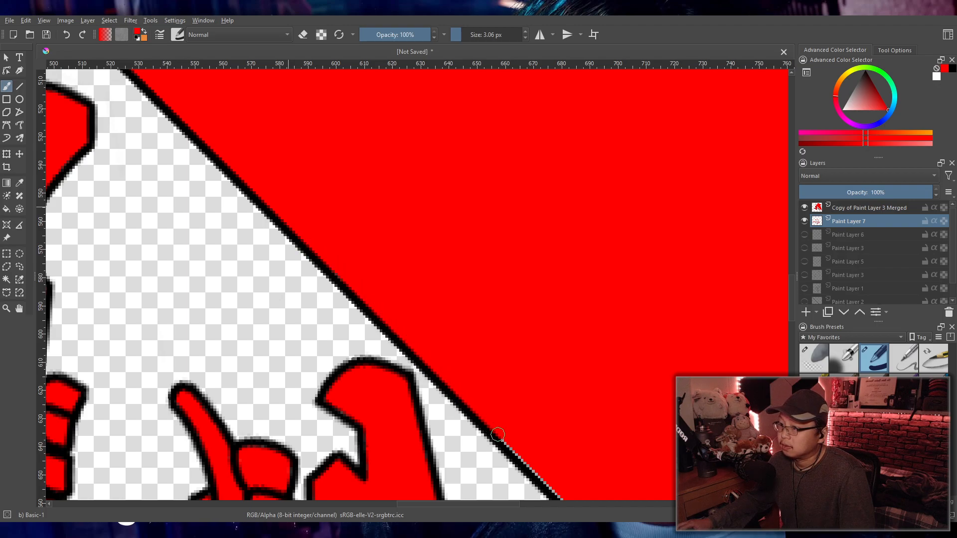
# - Paint red along the long diagonal edge below the hooked shape's top, beside the widening wedge-shaped gap
pyautogui.scroll(-2, 504, 423)
pyautogui.moveTo(477, 478); pyautogui.dragTo(394, 349)
pyautogui.scroll(1, 399, 351)
pyautogui.scroll(2, 489, 381)
pyautogui.moveTo(526, 372); pyautogui.dragTo(425, 358)
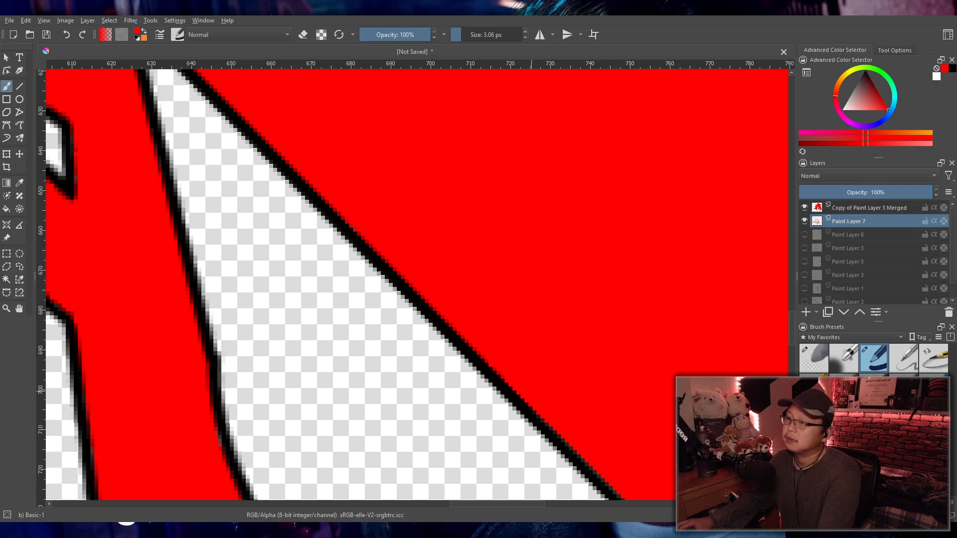
# - Paint red along the last stretch of the long diagonal edge towards the large shape's bottom point
pyautogui.scroll(-3, 535, 393)
pyautogui.scroll(3, 499, 347)
pyautogui.moveTo(585, 450)
pyautogui.mouseDown()
pyautogui.moveTo(500, 346)
pyautogui.moveTo(439, 332)
pyautogui.mouseUp()
pyautogui.moveTo(492, 396); pyautogui.dragTo(436, 365)
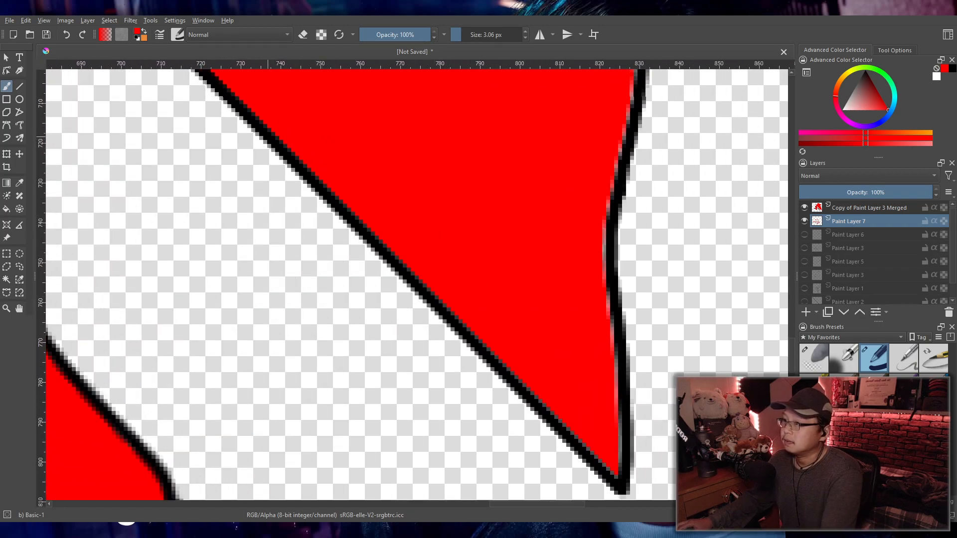
# - Paint red inside the large shape's bottom point and up the lowest part of its right edge
pyautogui.scroll(-2, 295, 139)
pyautogui.scroll(2, 300, 152)
pyautogui.moveTo(312, 157)
pyautogui.mouseDown()
pyautogui.moveTo(358, 243)
pyautogui.moveTo(358, 213)
pyautogui.mouseUp()
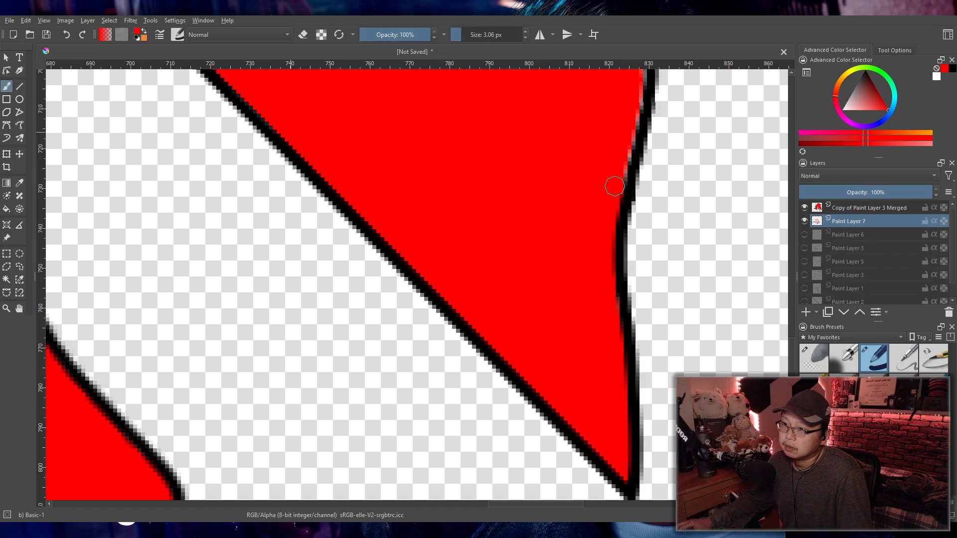
# - Paint red inside the large shape's right edge along its lowest wave, above the bottom point
pyautogui.scroll(-2, 573, 199)
pyautogui.moveTo(529, 214); pyautogui.dragTo(491, 341)
pyautogui.scroll(2, 478, 330)
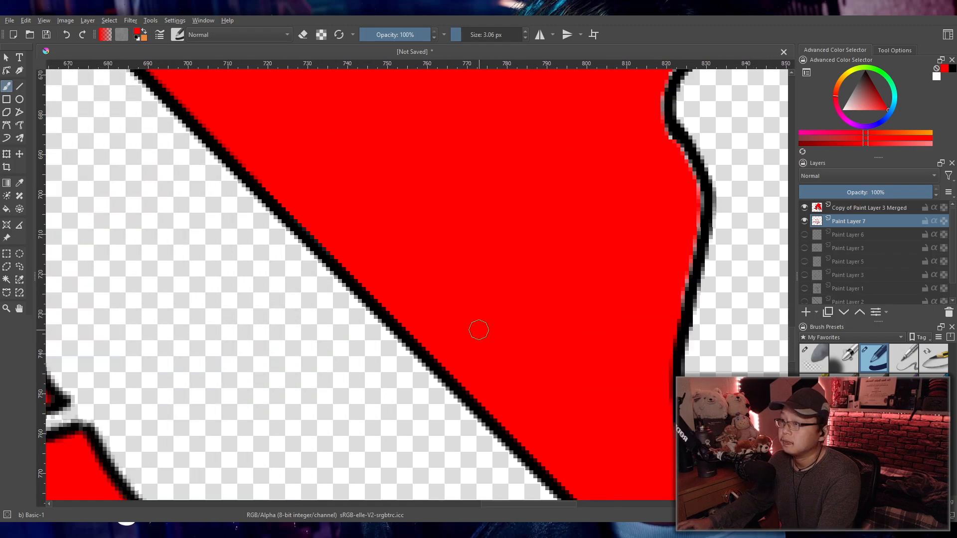
pyautogui.moveTo(403, 241); pyautogui.dragTo(467, 328)
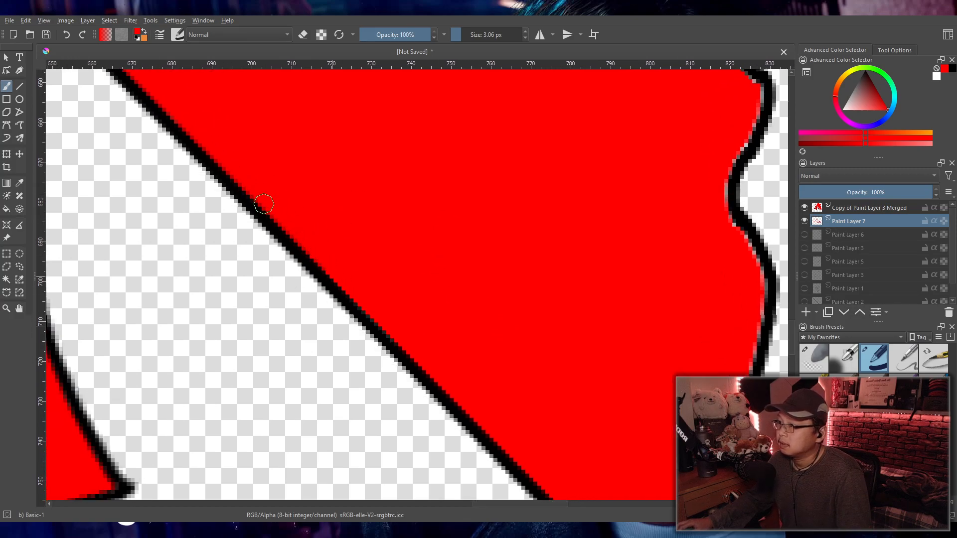
pyautogui.scroll(-2, 433, 249)
pyautogui.moveTo(553, 267); pyautogui.dragTo(479, 314)
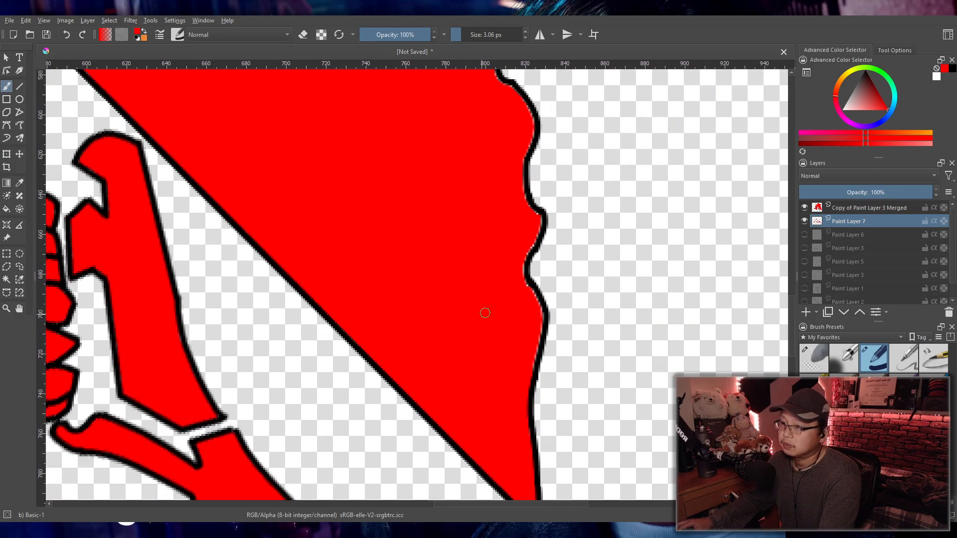
pyautogui.scroll(3, 545, 314)
pyautogui.moveTo(567, 343); pyautogui.dragTo(540, 193)
pyautogui.moveTo(464, 355)
pyautogui.mouseDown()
pyautogui.moveTo(502, 196)
pyautogui.moveTo(498, 159)
pyautogui.moveTo(465, 102)
pyautogui.mouseUp()
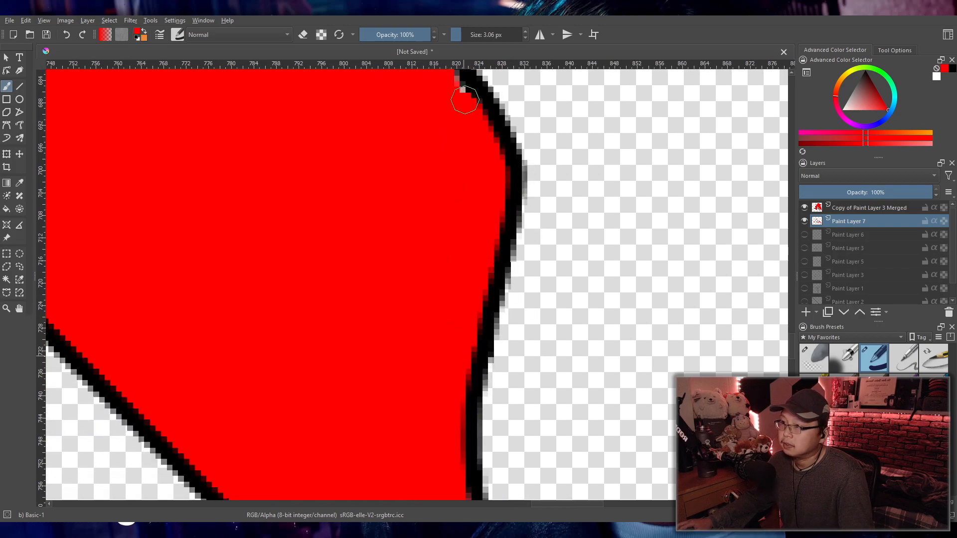
# - Continue the red paint up the next waves of the large shape's right edge
pyautogui.moveTo(526, 74); pyautogui.dragTo(495, 271)
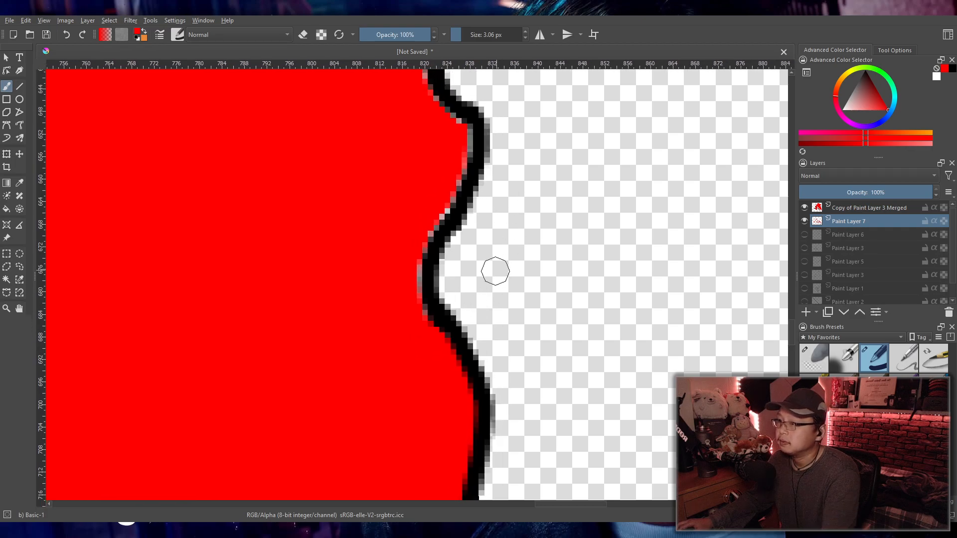
pyautogui.moveTo(451, 368)
pyautogui.mouseDown()
pyautogui.moveTo(412, 268)
pyautogui.moveTo(458, 167)
pyautogui.moveTo(450, 111)
pyautogui.moveTo(430, 111)
pyautogui.moveTo(530, 271)
pyautogui.mouseUp()
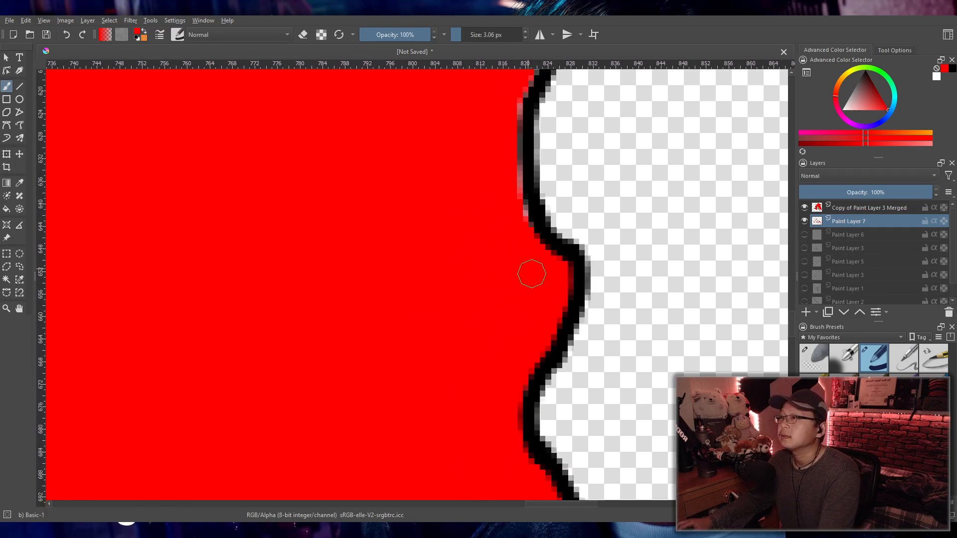
pyautogui.moveTo(572, 196); pyautogui.dragTo(509, 349)
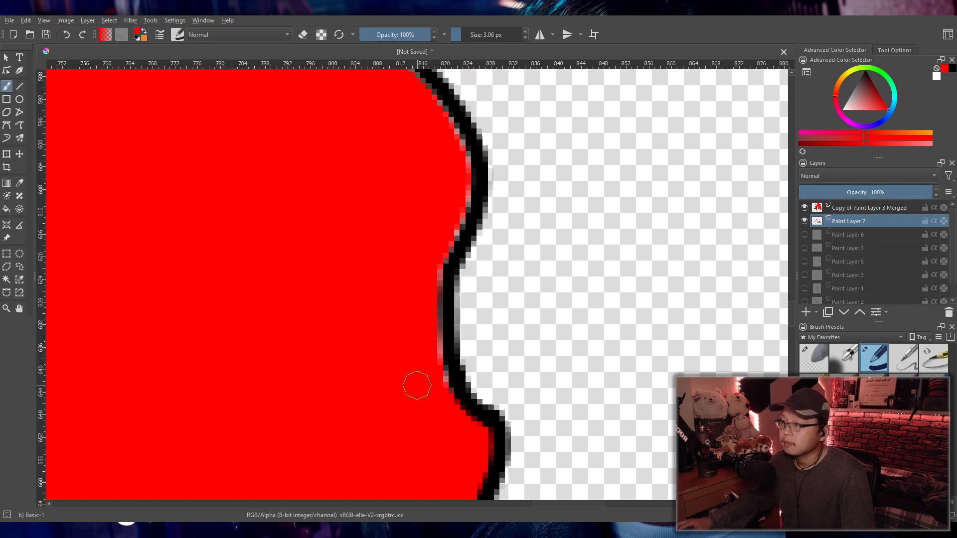
pyautogui.moveTo(444, 393)
pyautogui.mouseDown()
pyautogui.moveTo(435, 311)
pyautogui.moveTo(465, 164)
pyautogui.moveTo(438, 104)
pyautogui.mouseUp()
pyautogui.moveTo(353, 143); pyautogui.dragTo(451, 327)
pyautogui.moveTo(498, 362)
pyautogui.mouseDown()
pyautogui.moveTo(439, 302)
pyautogui.moveTo(428, 259)
pyautogui.moveTo(437, 111)
pyautogui.moveTo(395, 89)
pyautogui.moveTo(388, 105)
pyautogui.moveTo(402, 167)
pyautogui.moveTo(522, 393)
pyautogui.mouseUp()
# - Paint red along the lower lobe's scalloped upper edge, up to the narrow notch between the two lobes
pyautogui.scroll(-2, 394, 128)
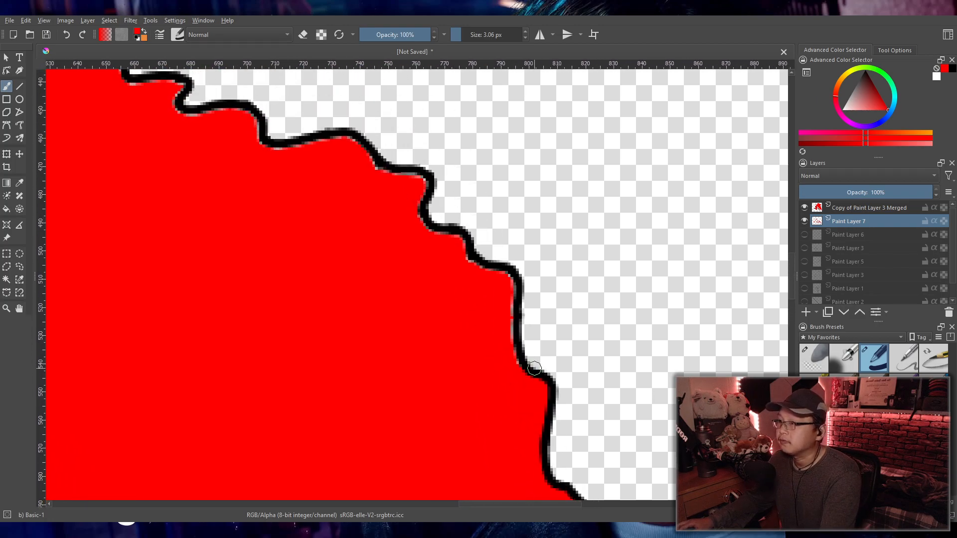
pyautogui.scroll(1, 534, 368)
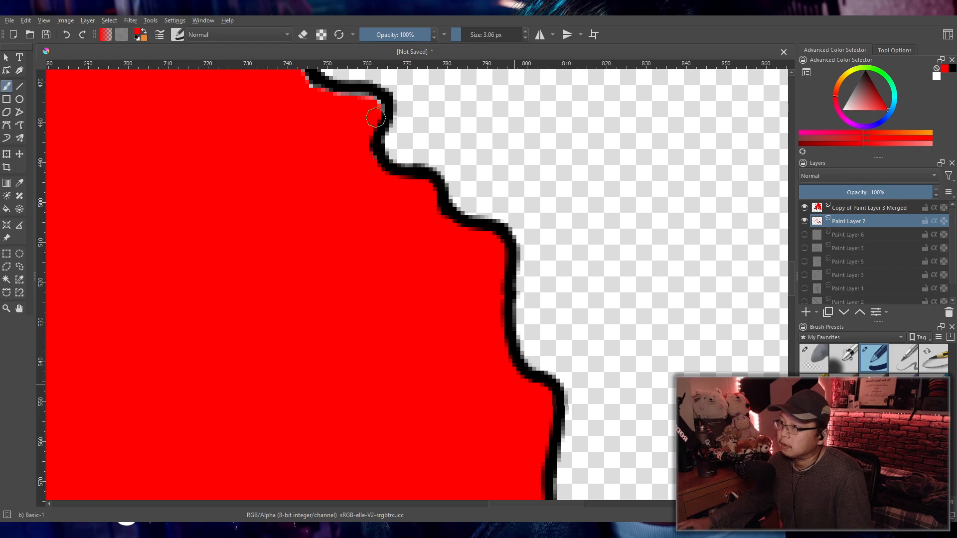
pyautogui.scroll(-2, 329, 209)
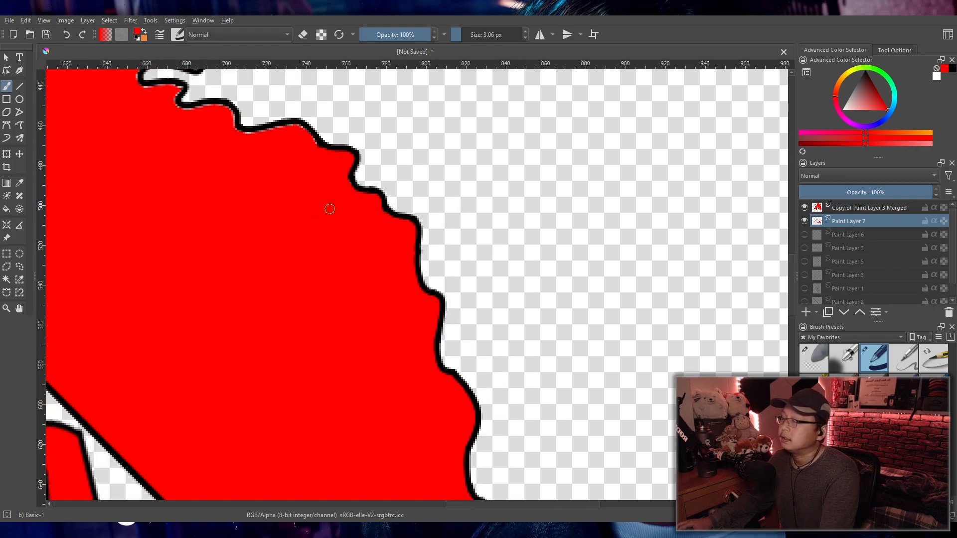
pyautogui.moveTo(271, 164); pyautogui.dragTo(478, 307)
pyautogui.scroll(2, 488, 298)
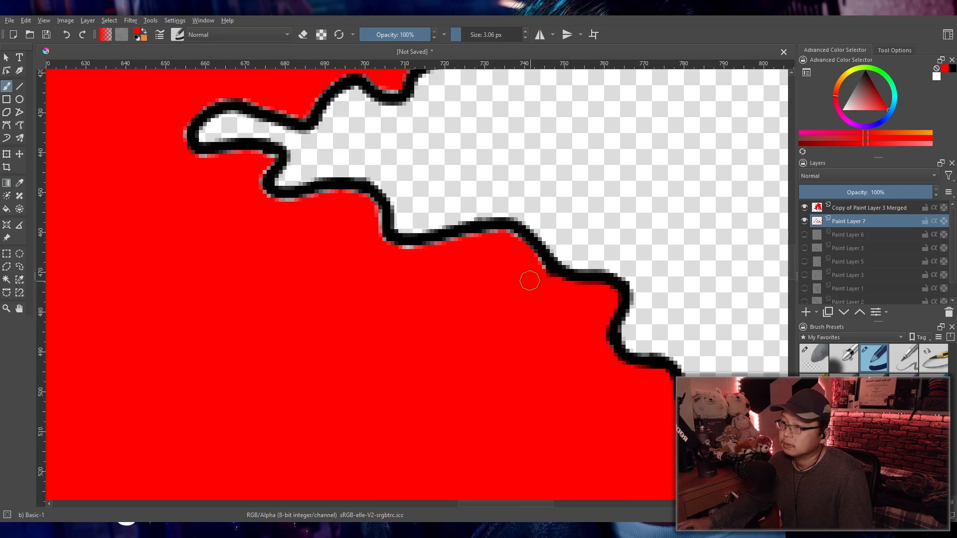
pyautogui.moveTo(501, 234); pyautogui.dragTo(434, 245)
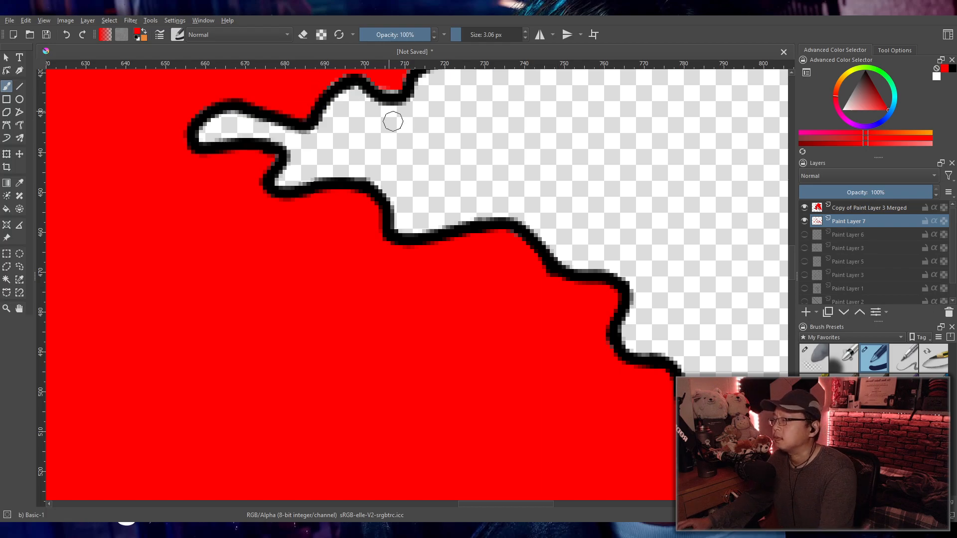
# - Paint red along the wavy underside of the middle lobe, from the narrow notch towards the lobe's tip
pyautogui.moveTo(425, 215); pyautogui.dragTo(476, 407)
pyautogui.scroll(1, 439, 315)
pyautogui.moveTo(502, 299); pyautogui.dragTo(350, 349)
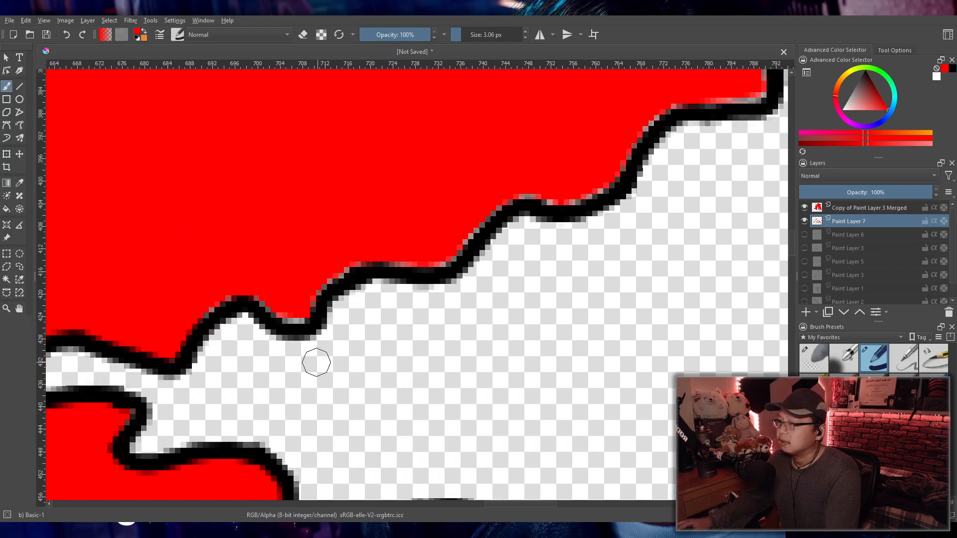
pyautogui.moveTo(184, 328)
pyautogui.mouseDown()
pyautogui.moveTo(232, 291)
pyautogui.moveTo(300, 313)
pyautogui.moveTo(349, 264)
pyautogui.moveTo(418, 261)
pyautogui.moveTo(459, 241)
pyautogui.moveTo(506, 200)
pyautogui.moveTo(576, 192)
pyautogui.moveTo(679, 99)
pyautogui.mouseUp()
pyautogui.scroll(-3, 608, 126)
pyautogui.moveTo(623, 128); pyautogui.dragTo(421, 282)
pyautogui.scroll(3, 502, 251)
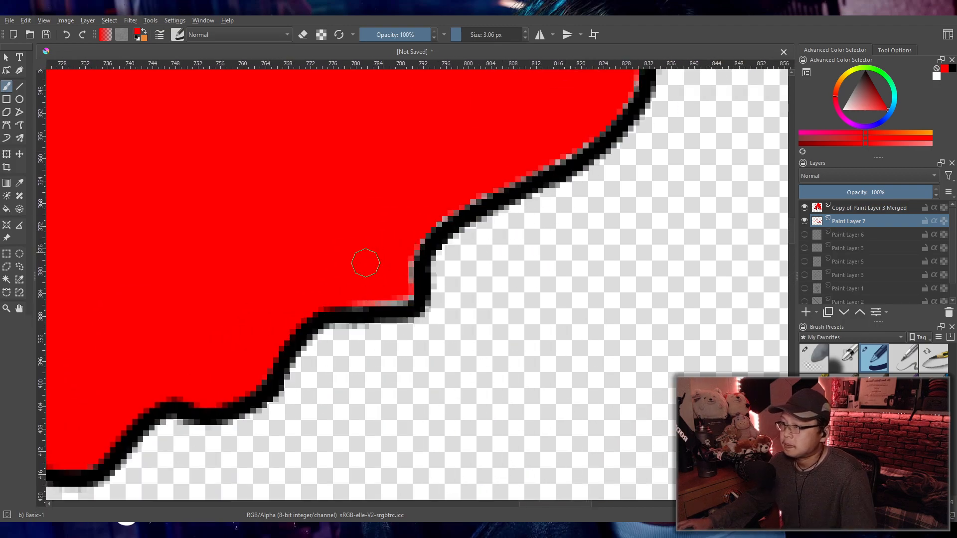
pyautogui.moveTo(327, 307)
pyautogui.mouseDown()
pyautogui.moveTo(404, 286)
pyautogui.moveTo(398, 295)
pyautogui.moveTo(439, 221)
pyautogui.moveTo(587, 136)
pyautogui.moveTo(592, 112)
pyautogui.mouseUp()
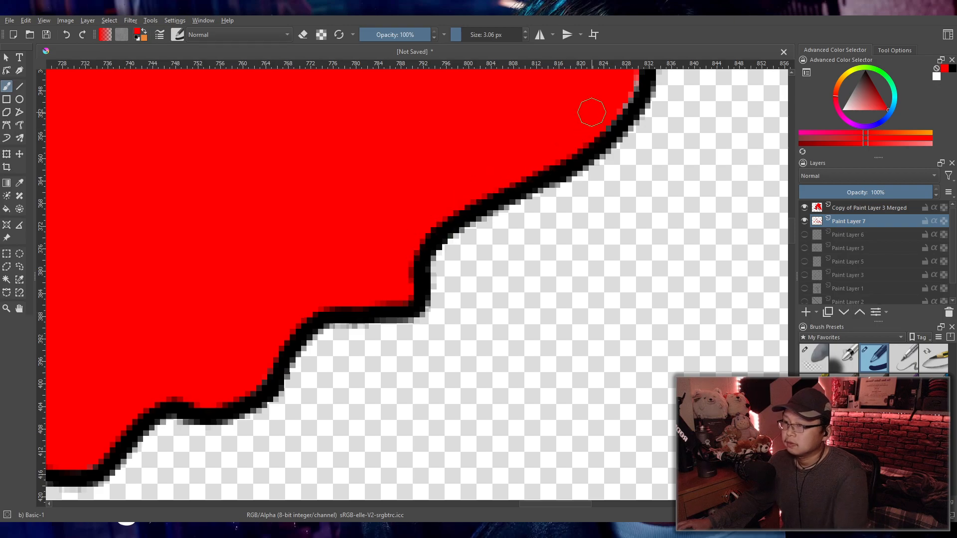
# - Paint red inside the rounded tip of the middle lobe and along the first stretch of its upper edge
pyautogui.moveTo(661, 132); pyautogui.dragTo(639, 226)
pyautogui.scroll(-2, 634, 185)
pyautogui.scroll(2, 637, 175)
pyautogui.moveTo(636, 175); pyautogui.dragTo(632, 272)
pyautogui.moveTo(551, 342)
pyautogui.mouseDown()
pyautogui.moveTo(591, 304)
pyautogui.moveTo(594, 243)
pyautogui.moveTo(544, 218)
pyautogui.moveTo(450, 198)
pyautogui.moveTo(418, 174)
pyautogui.moveTo(398, 103)
pyautogui.moveTo(380, 90)
pyautogui.mouseUp()
pyautogui.scroll(-2, 382, 92)
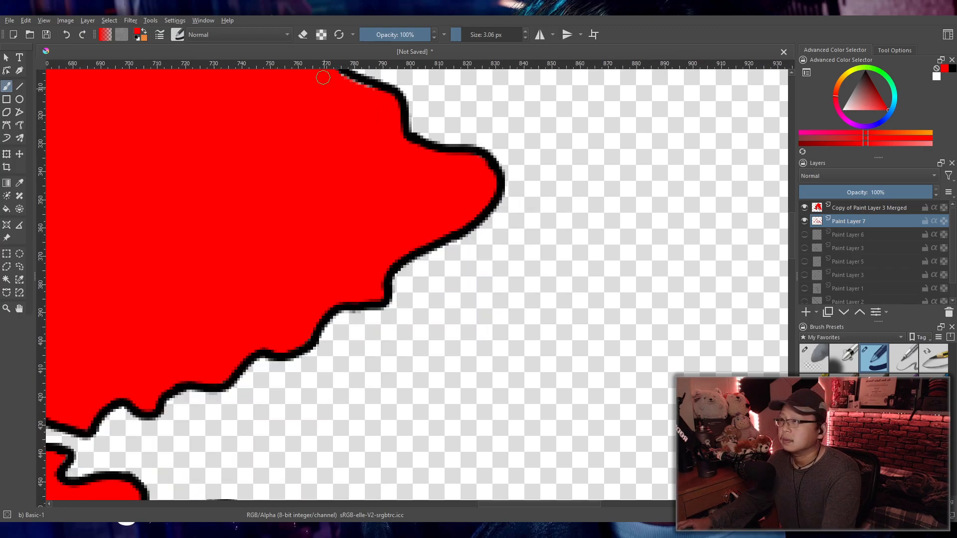
# - Paint red beneath the remaining waves of the middle lobe's upper edge
pyautogui.moveTo(321, 77); pyautogui.dragTo(503, 261)
pyautogui.scroll(2, 476, 235)
pyautogui.moveTo(637, 320)
pyautogui.mouseDown()
pyautogui.moveTo(581, 292)
pyautogui.moveTo(495, 216)
pyautogui.moveTo(440, 196)
pyautogui.moveTo(397, 145)
pyautogui.moveTo(331, 154)
pyautogui.moveTo(273, 145)
pyautogui.moveTo(241, 115)
pyautogui.moveTo(185, 125)
pyautogui.mouseUp()
pyautogui.moveTo(248, 114); pyautogui.dragTo(226, 113)
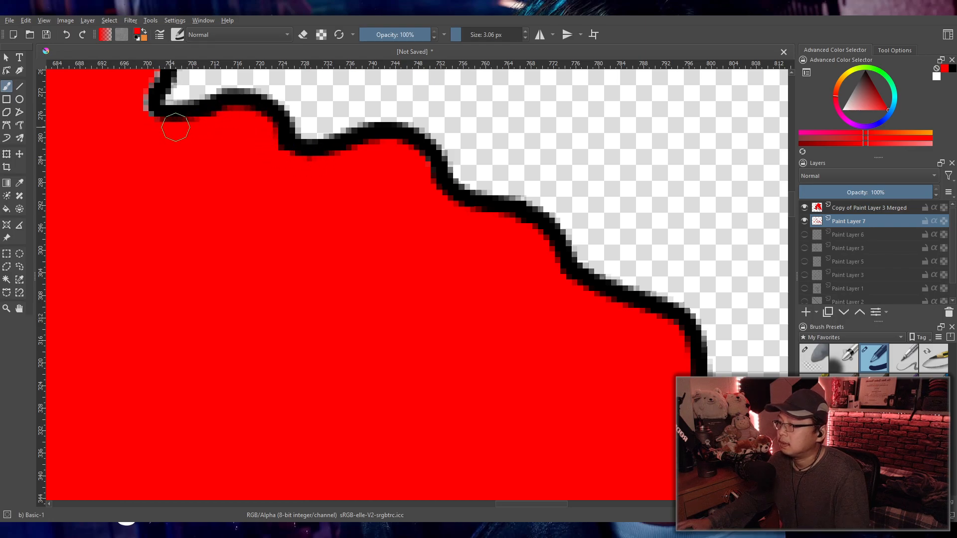
# - Paint red around the rounded inlet between the middle and top lobes and up the top lobe's right edge
pyautogui.scroll(-1, 176, 128)
pyautogui.moveTo(188, 169)
pyautogui.mouseDown()
pyautogui.moveTo(432, 327)
pyautogui.moveTo(434, 235)
pyautogui.moveTo(384, 206)
pyautogui.moveTo(271, 223)
pyautogui.moveTo(65, 224)
pyautogui.mouseUp()
pyautogui.scroll(2, 359, 282)
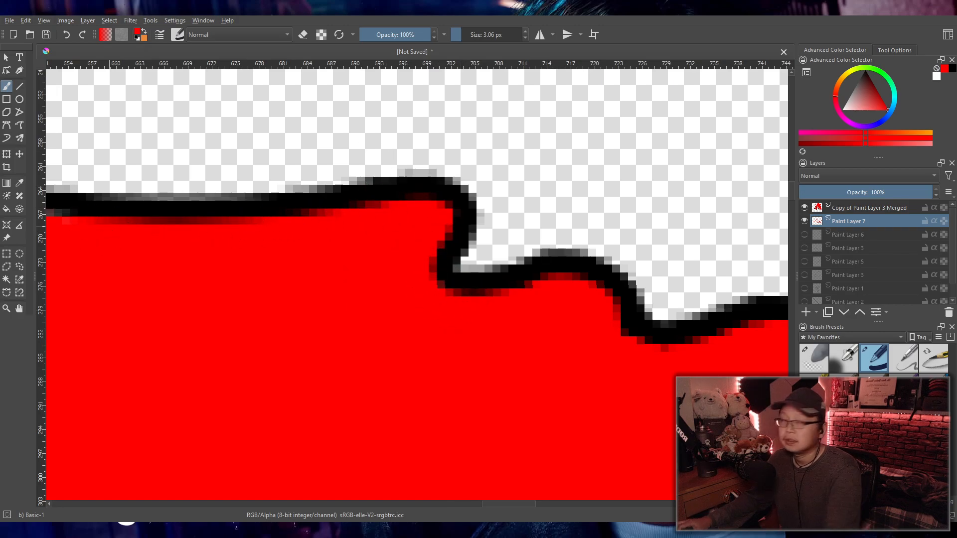
pyautogui.scroll(-3, 113, 248)
pyautogui.scroll(2, 354, 325)
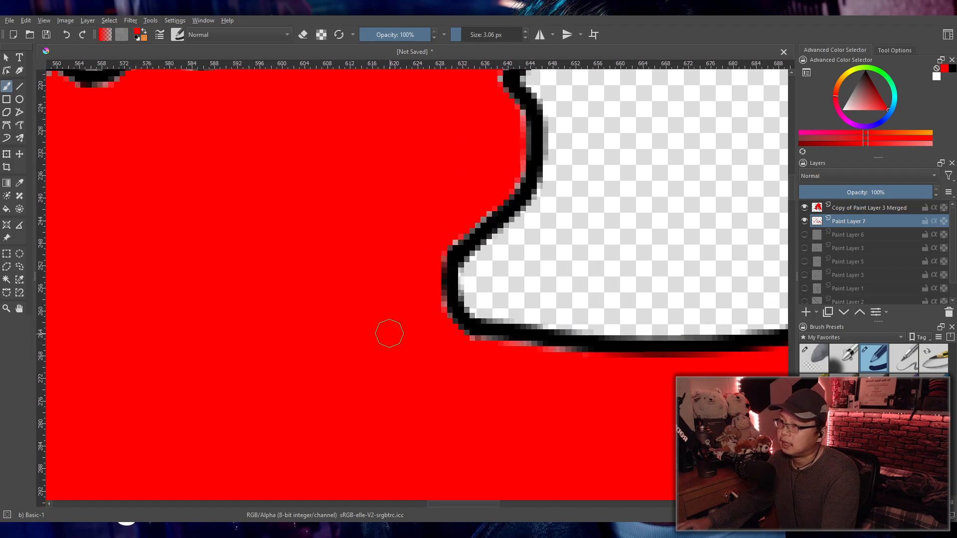
pyautogui.moveTo(391, 322); pyautogui.dragTo(400, 348)
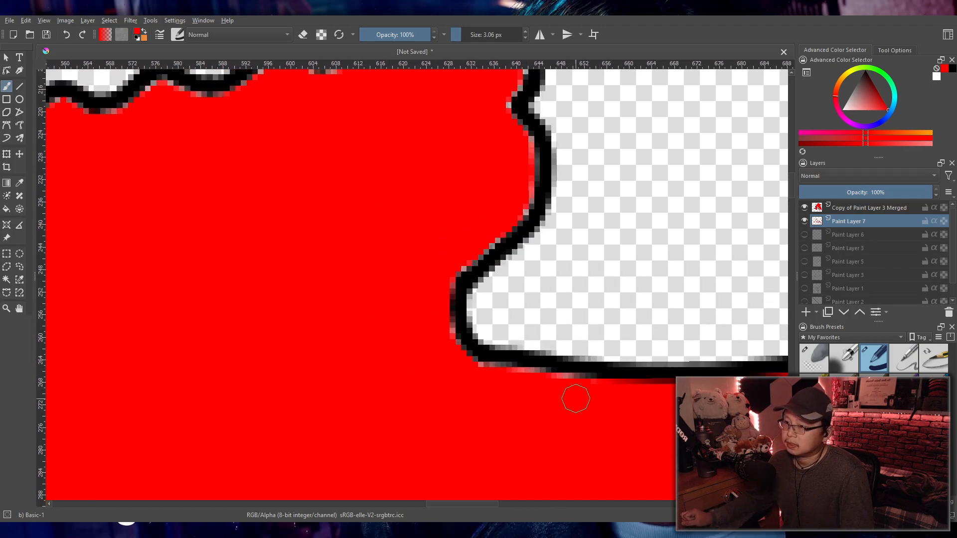
pyautogui.moveTo(604, 387)
pyautogui.mouseDown()
pyautogui.moveTo(500, 374)
pyautogui.moveTo(448, 342)
pyautogui.moveTo(454, 279)
pyautogui.moveTo(530, 192)
pyautogui.moveTo(519, 134)
pyautogui.moveTo(495, 118)
pyautogui.mouseUp()
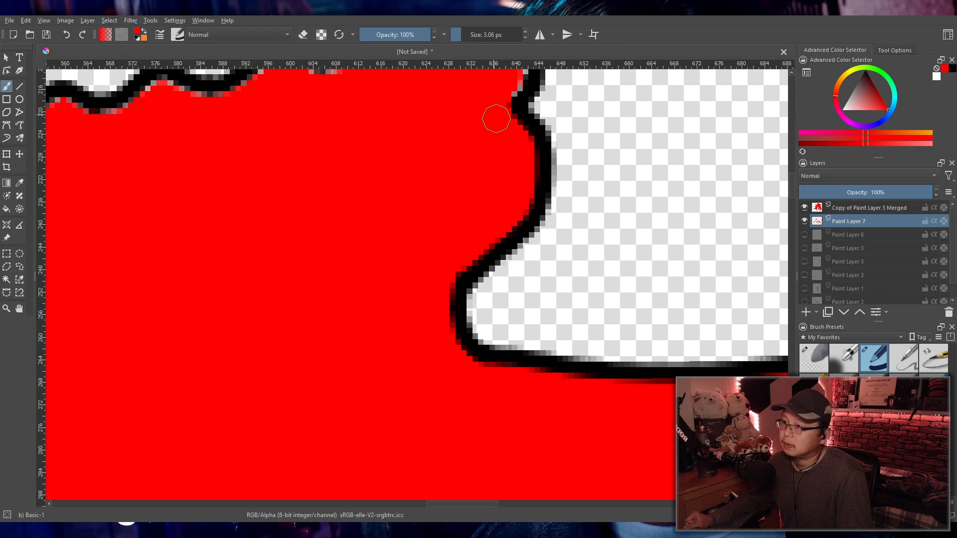
# - Paint red beneath the top lobe's scalloped upper edge and along the smooth slope descending from it
pyautogui.scroll(-3, 455, 132)
pyautogui.scroll(4, 581, 293)
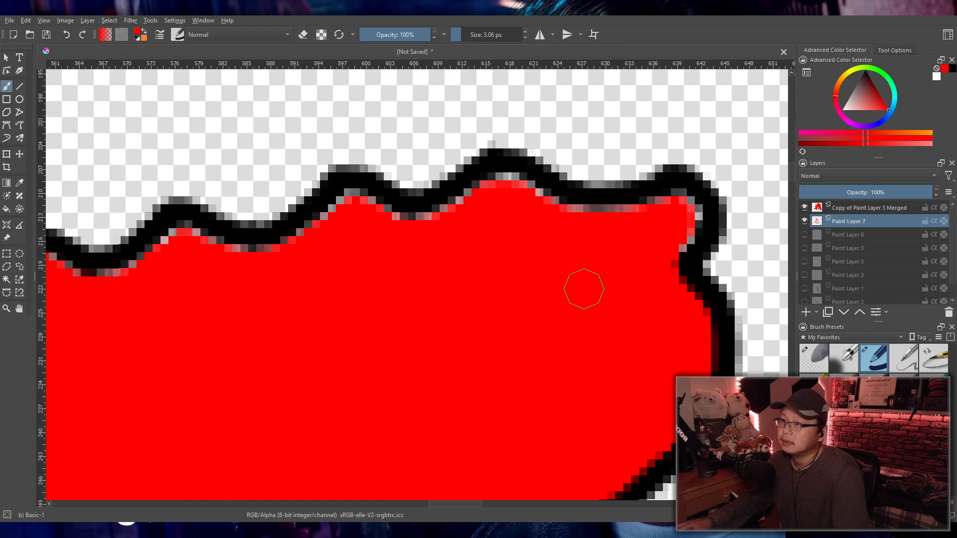
pyautogui.moveTo(666, 253)
pyautogui.mouseDown()
pyautogui.moveTo(688, 220)
pyautogui.moveTo(538, 190)
pyautogui.moveTo(380, 211)
pyautogui.moveTo(255, 252)
pyautogui.moveTo(188, 235)
pyautogui.moveTo(124, 273)
pyautogui.moveTo(103, 269)
pyautogui.mouseUp()
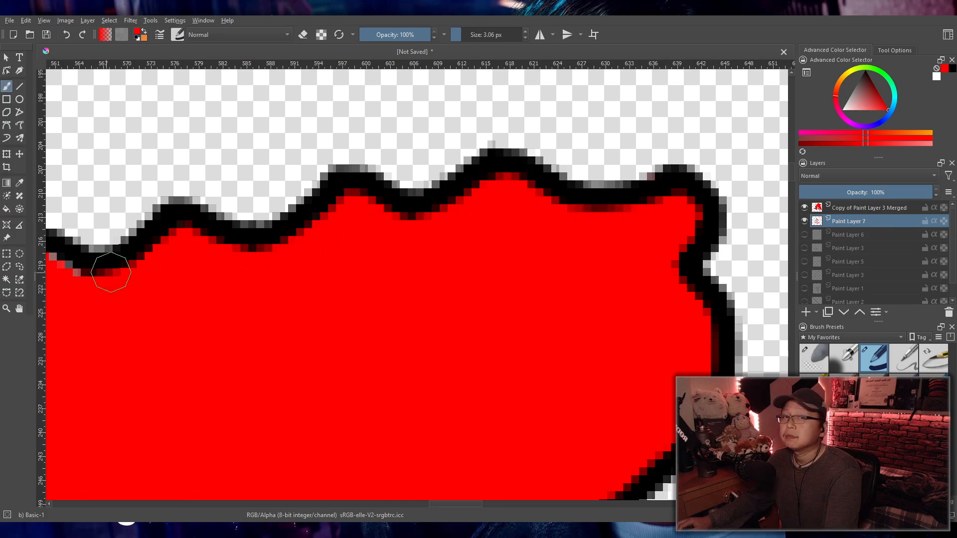
pyautogui.scroll(-5, 289, 279)
pyautogui.scroll(5, 357, 321)
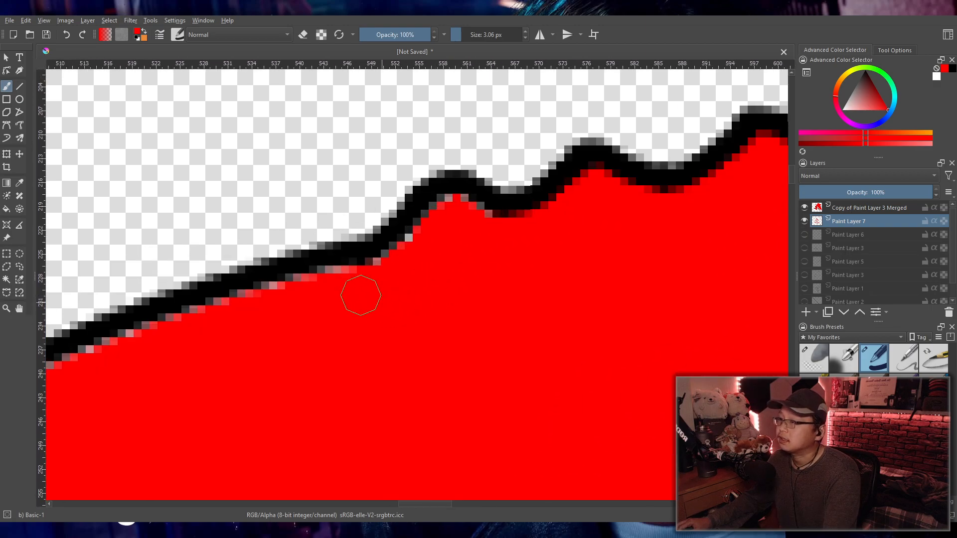
pyautogui.moveTo(373, 300); pyautogui.dragTo(427, 299)
pyautogui.moveTo(503, 210)
pyautogui.mouseDown()
pyautogui.moveTo(425, 271)
pyautogui.moveTo(198, 333)
pyautogui.moveTo(105, 381)
pyautogui.mouseUp()
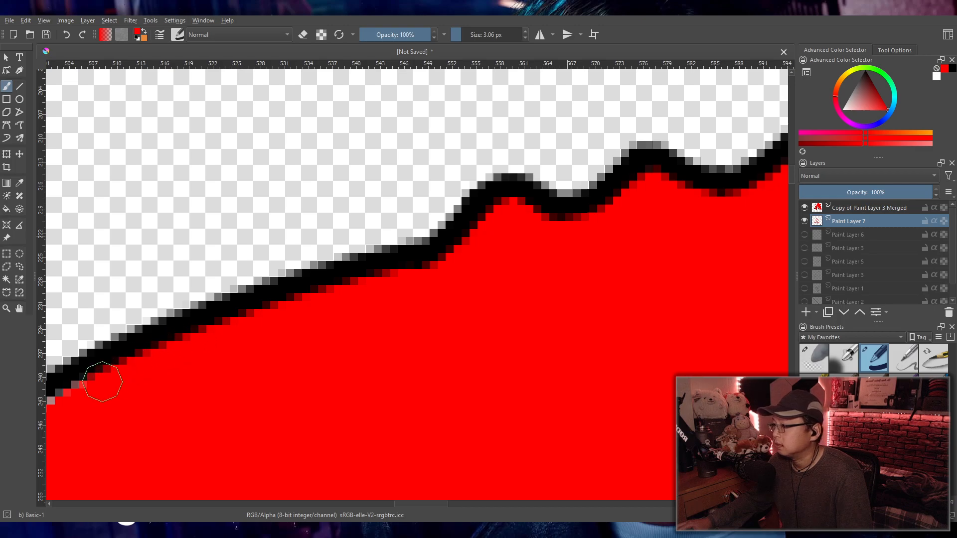
# - Paint red around the top lobe's shoulder corner and down its steep edge into the large concave curve
pyautogui.scroll(-3, 122, 381)
pyautogui.scroll(1, 403, 242)
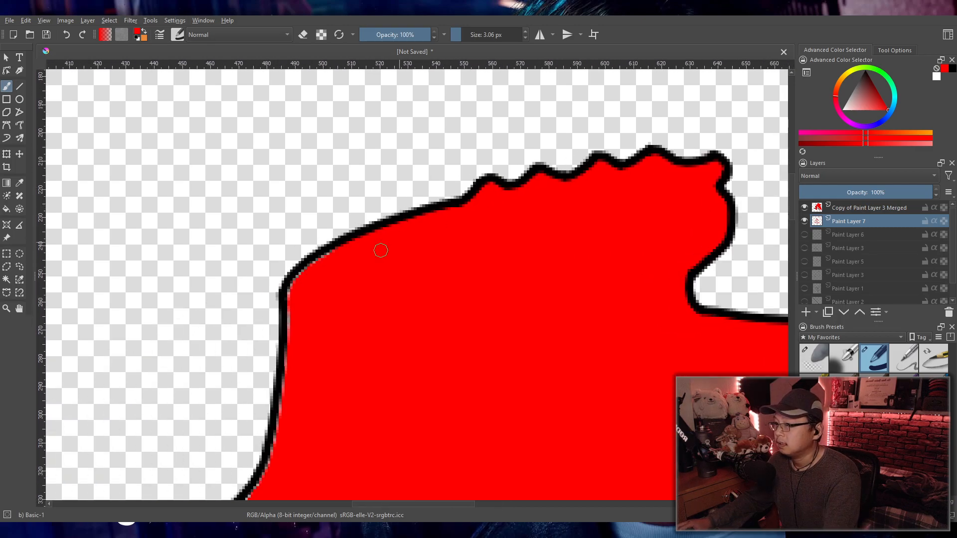
pyautogui.scroll(4, 403, 241)
pyautogui.moveTo(479, 170)
pyautogui.mouseDown()
pyautogui.moveTo(444, 150)
pyautogui.moveTo(374, 213)
pyautogui.moveTo(336, 282)
pyautogui.moveTo(336, 464)
pyautogui.moveTo(385, 245)
pyautogui.mouseUp()
pyautogui.scroll(-4, 319, 449)
pyautogui.scroll(1, 411, 335)
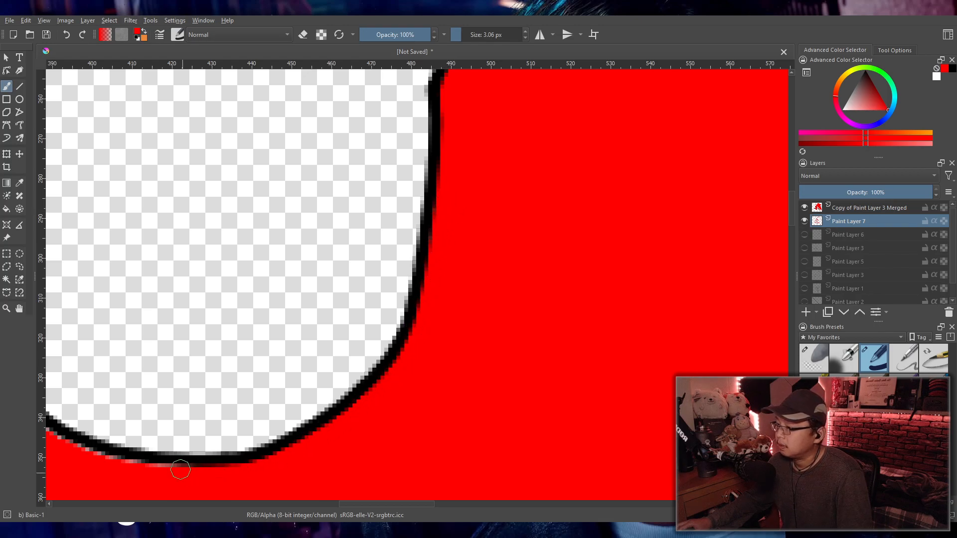
# - Paint red inside the stem-like tip and along the rest of the concave curve
pyautogui.scroll(-3, 181, 469)
pyautogui.scroll(3, 412, 367)
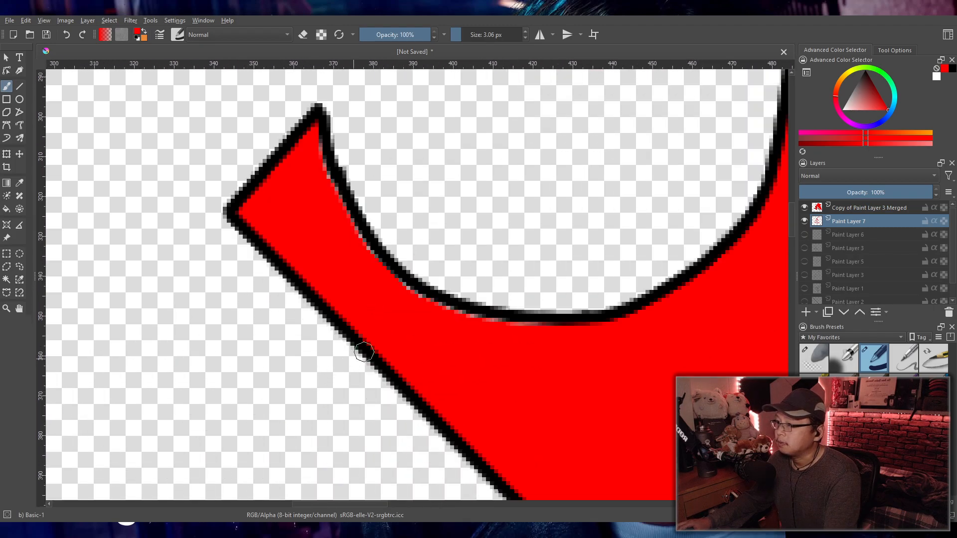
pyautogui.scroll(2, 361, 359)
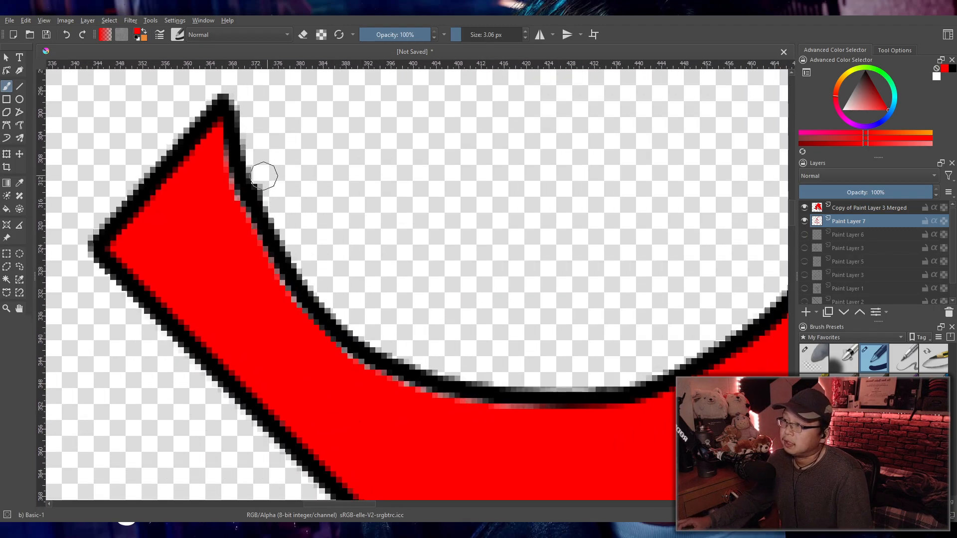
pyautogui.moveTo(220, 128); pyautogui.dragTo(280, 288)
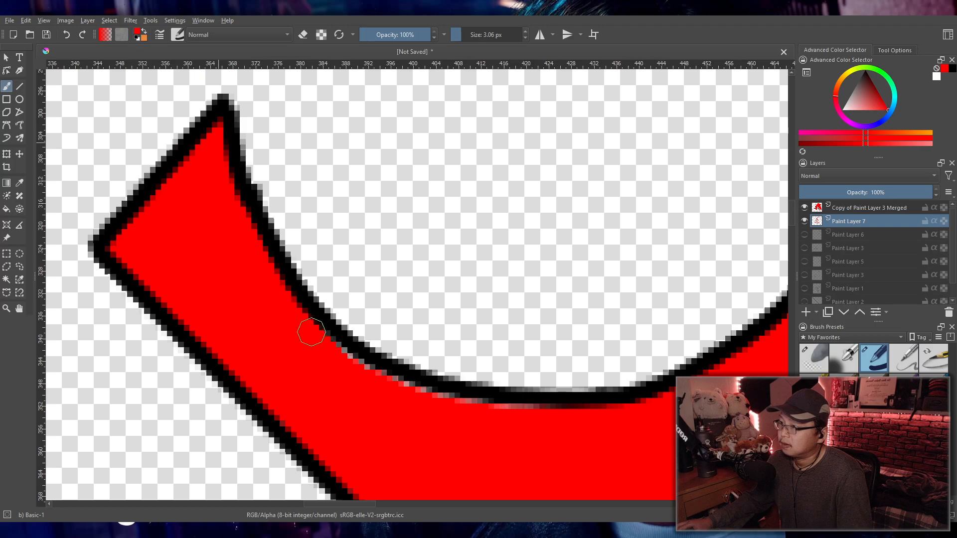
pyautogui.moveTo(342, 361)
pyautogui.mouseDown()
pyautogui.moveTo(376, 380)
pyautogui.moveTo(614, 422)
pyautogui.mouseUp()
# - Show the black Background layer and inspect the red fill's edges against it
pyautogui.scroll(-6, 596, 414)
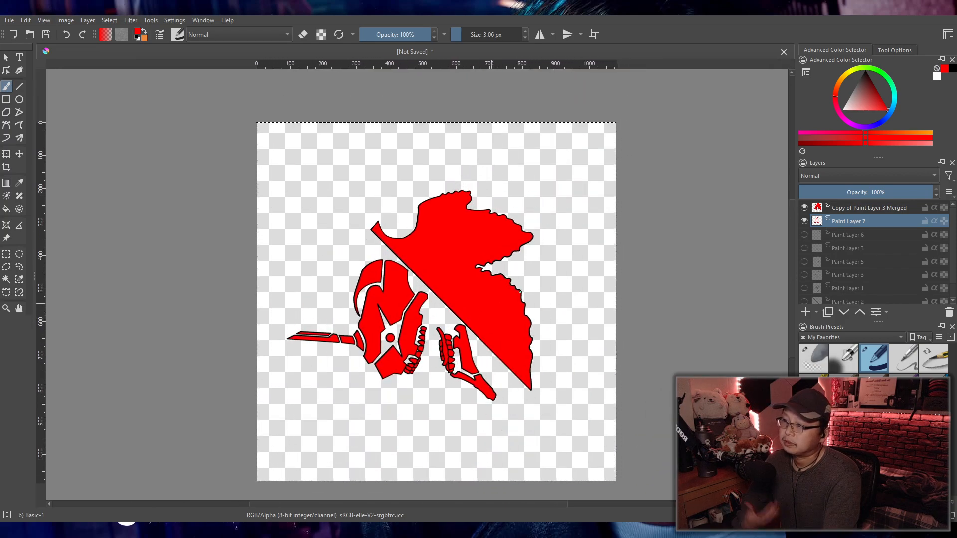
pyautogui.scroll(-1, 872, 264)
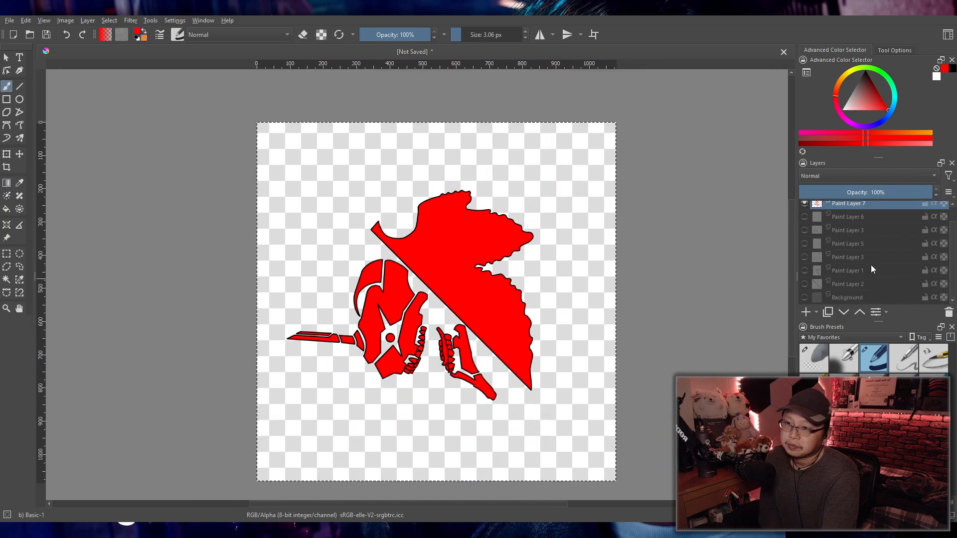
pyautogui.click(804, 297)
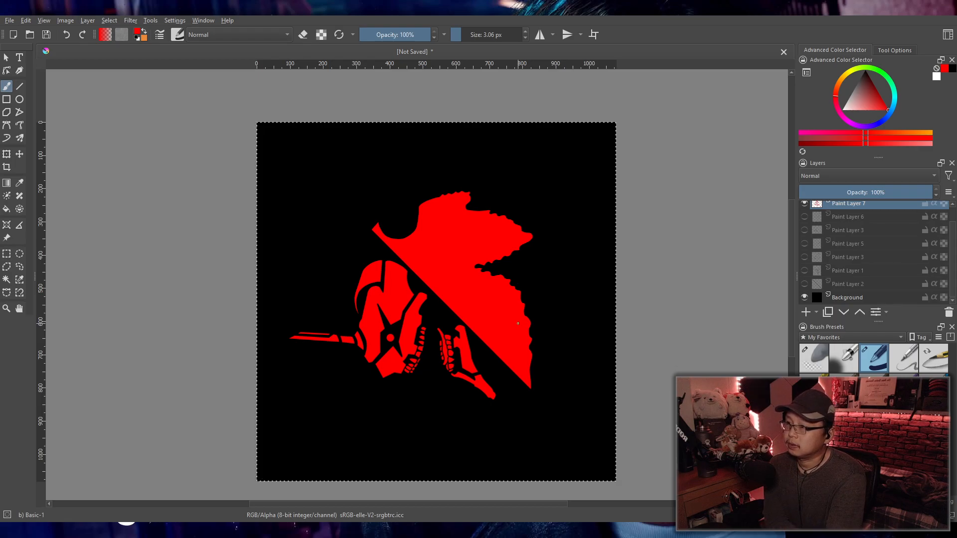
pyautogui.scroll(4, 518, 323)
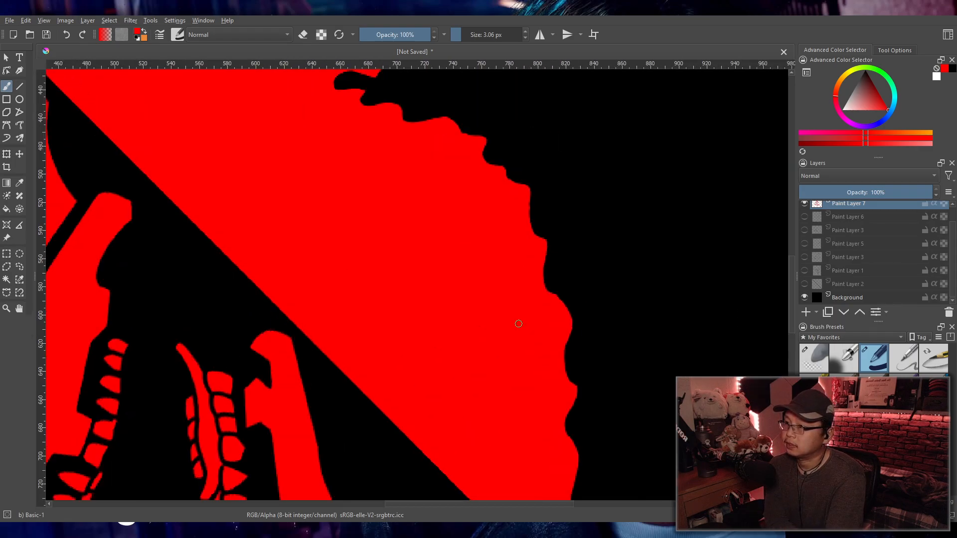
pyautogui.scroll(-2, 521, 324)
pyautogui.scroll(3, 522, 325)
pyautogui.scroll(-5, 548, 324)
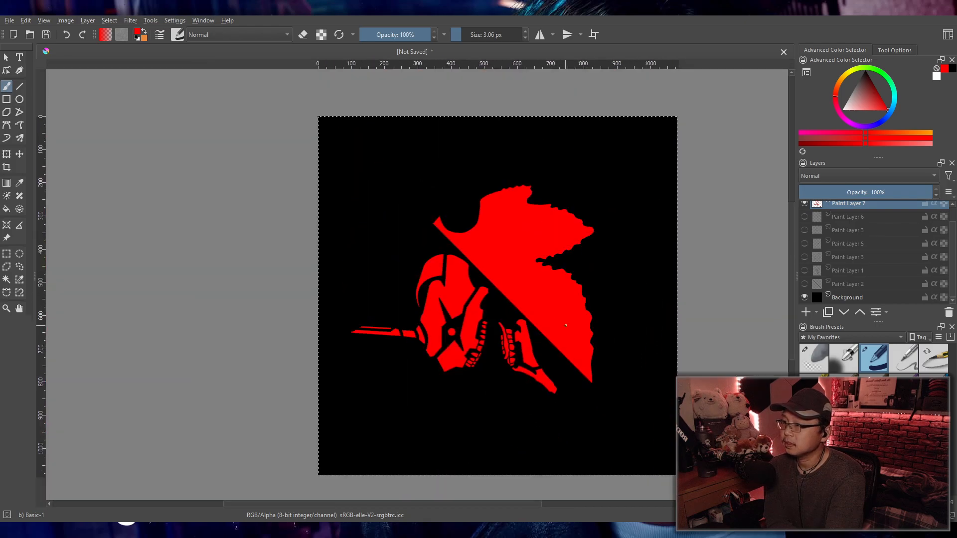
# - On the Copy of Paint Layer 3 Merged layer, draw an elliptical selection about 31 px wide around the red eye circle
pyautogui.scroll(2, 499, 331)
pyautogui.scroll(2, 499, 331)
pyautogui.scroll(-3, 513, 331)
pyautogui.scroll(1, 529, 331)
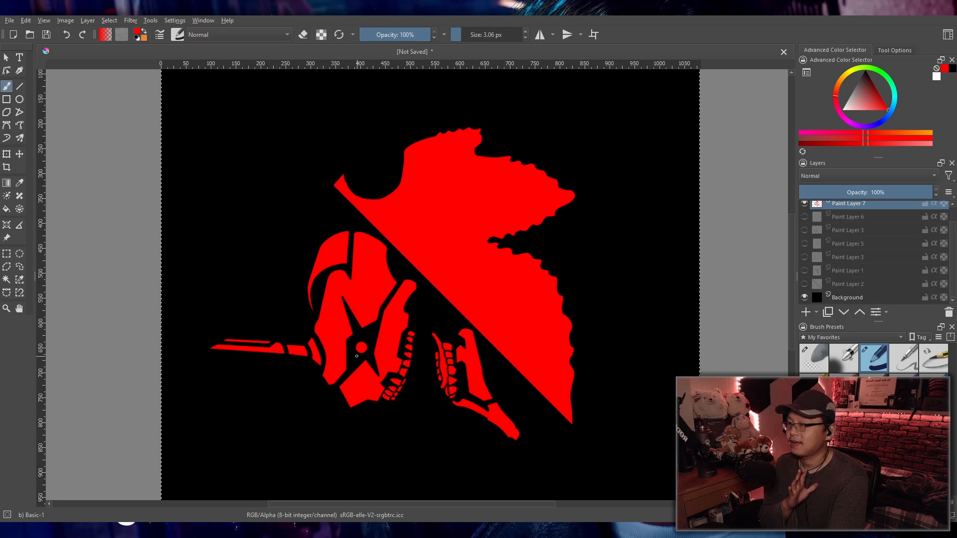
pyautogui.scroll(6, 368, 350)
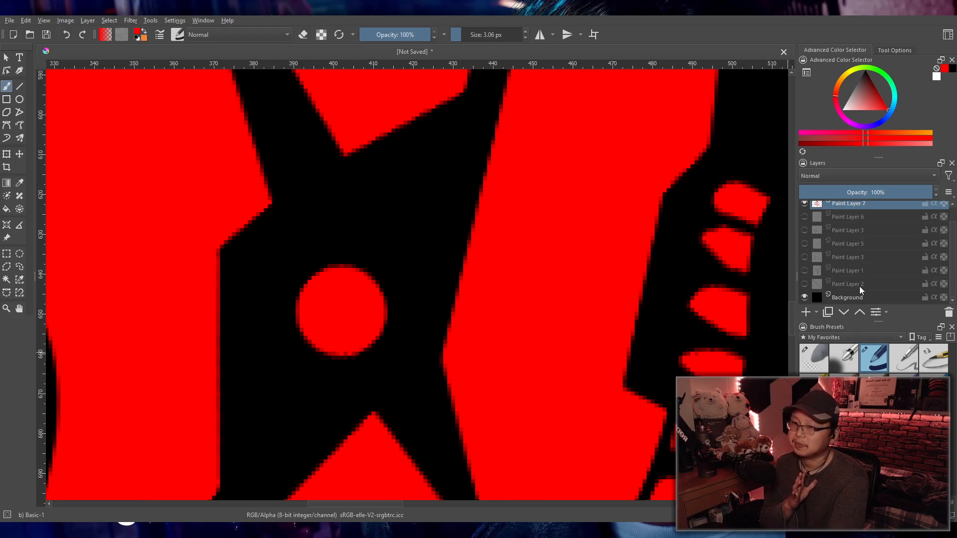
pyautogui.hotkey('shift', 'alt', 'e')
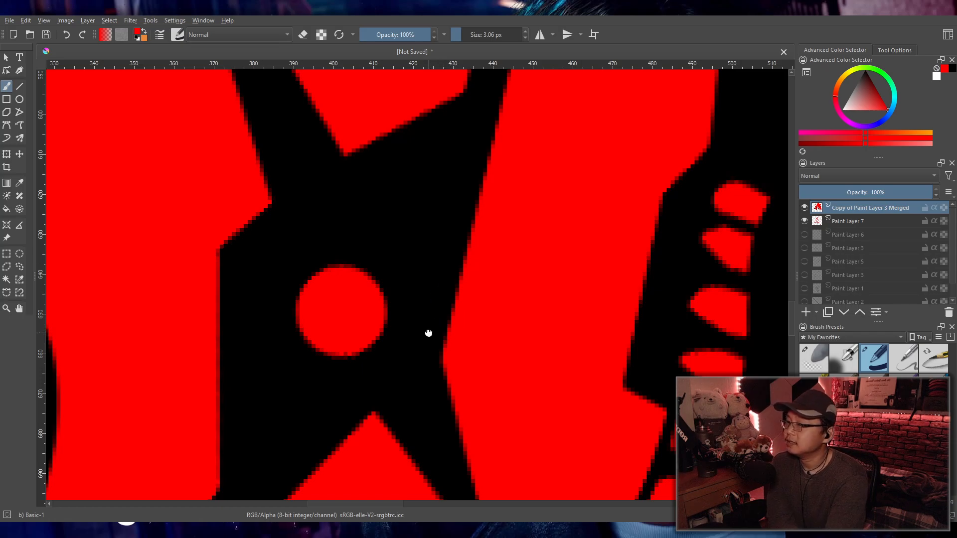
pyautogui.moveTo(428, 331); pyautogui.dragTo(462, 352)
pyautogui.scroll(-1, 432, 340)
pyautogui.scroll(1, 431, 339)
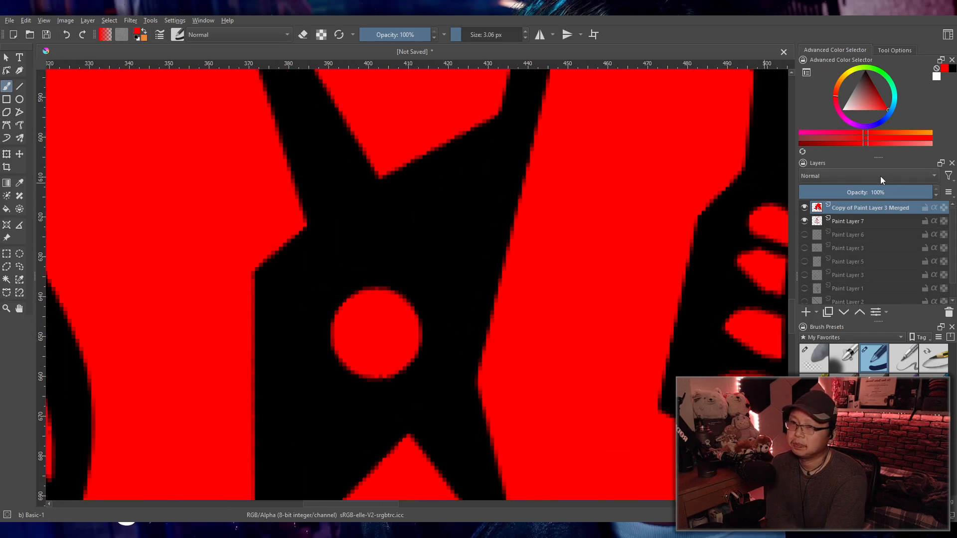
pyautogui.click(20, 255)
pyautogui.moveTo(319, 271); pyautogui.dragTo(443, 399)
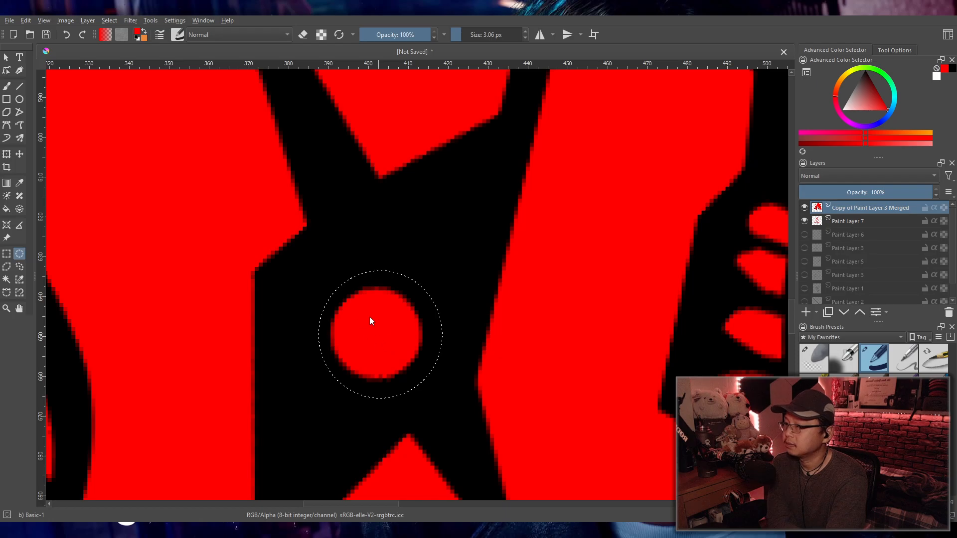
# - Copy the selected eye circle to a new layer and place it beneath the merged red artwork layer
pyautogui.hotkey('ctrl', 'alt', 'j')
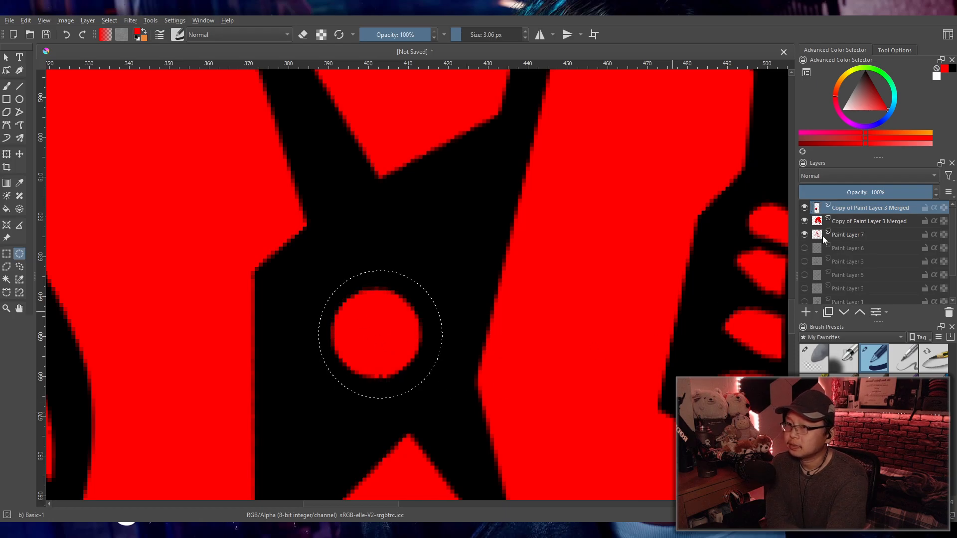
pyautogui.moveTo(840, 206); pyautogui.dragTo(839, 225)
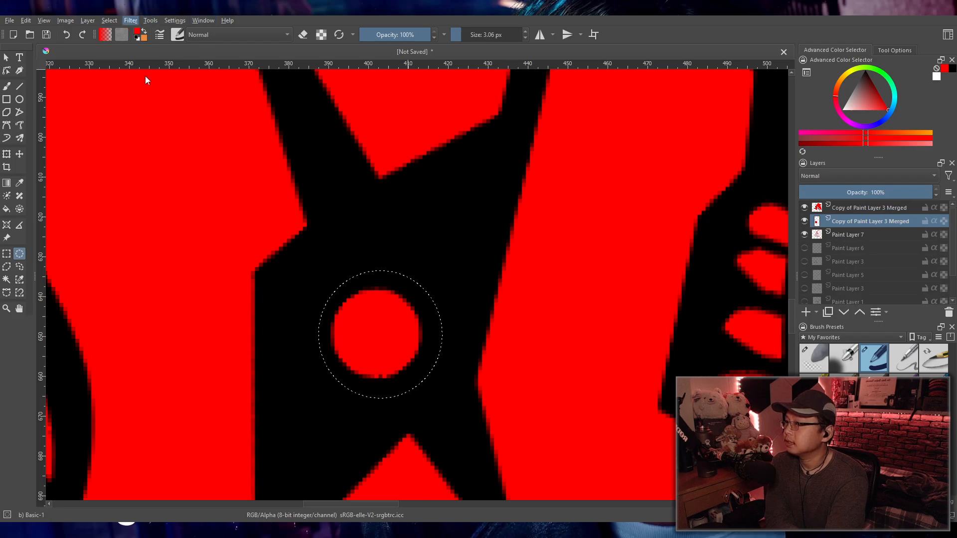
pyautogui.scroll(-2, 402, 171)
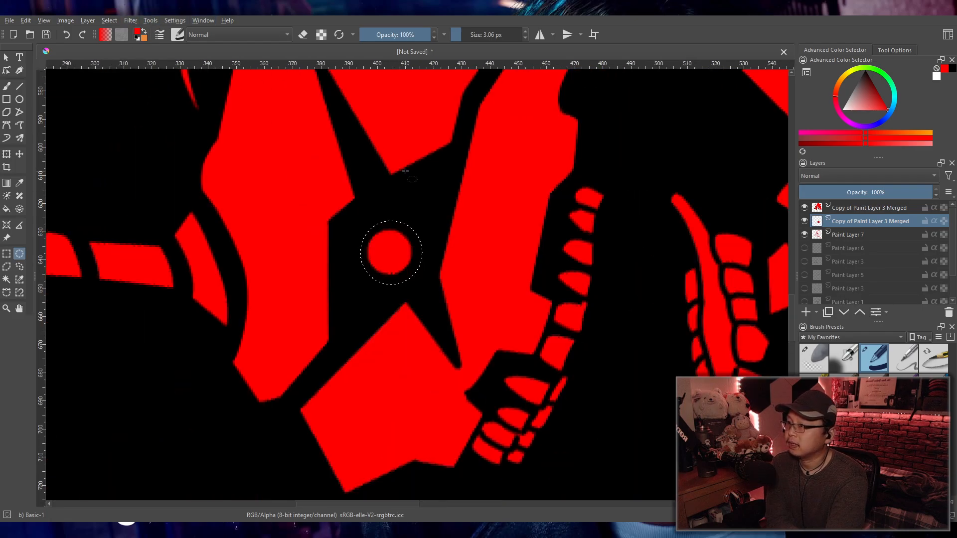
pyautogui.scroll(1, 402, 171)
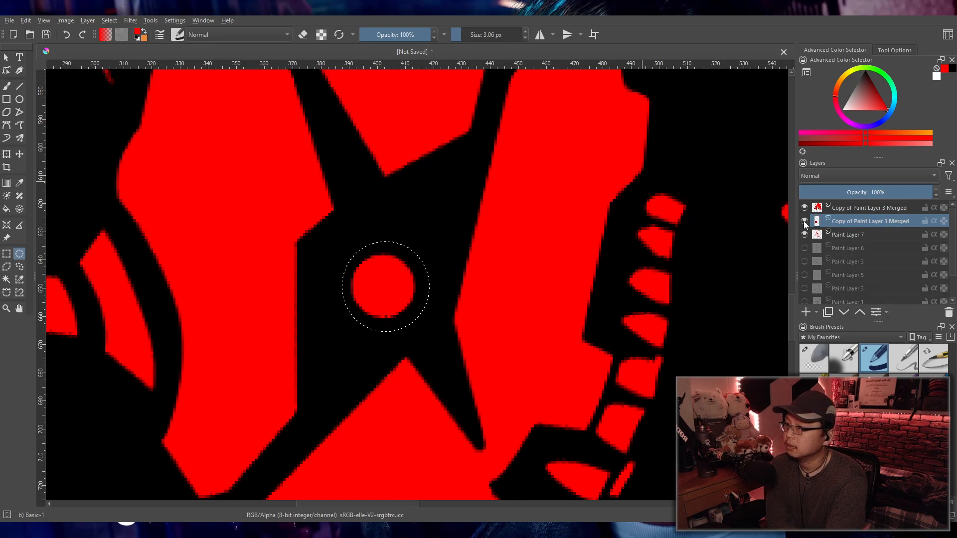
# - Replace the tight selection with a wider ellipse about 127 px wide and 107 px high around the eye circle
pyautogui.scroll(-2, 312, 233)
pyautogui.moveTo(343, 213); pyautogui.dragTo(447, 231)
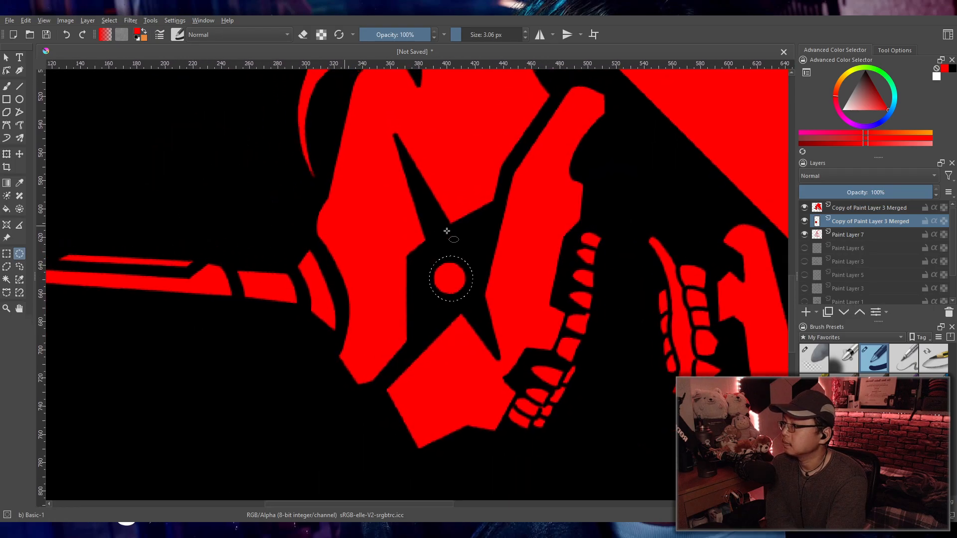
pyautogui.moveTo(376, 204); pyautogui.dragTo(556, 354)
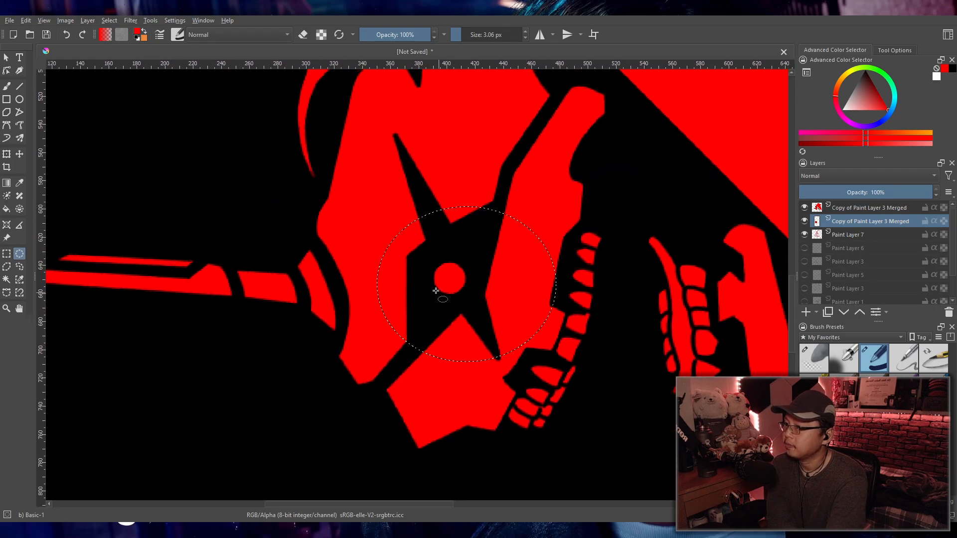
pyautogui.scroll(1, 439, 289)
pyautogui.moveTo(437, 285); pyautogui.dragTo(469, 319)
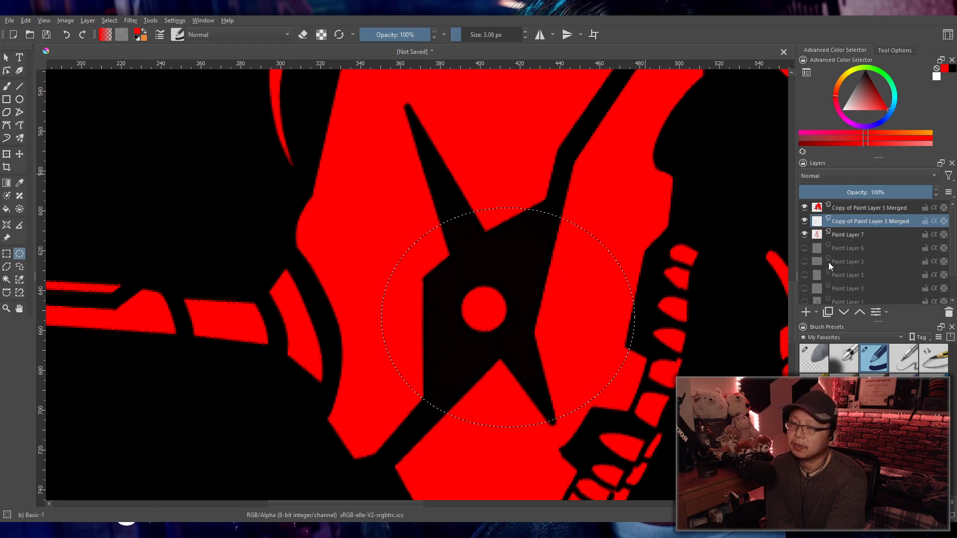
# - Duplicate the eye circle's copied layer and merge both copies down into Paint Layer 7
pyautogui.click(830, 310)
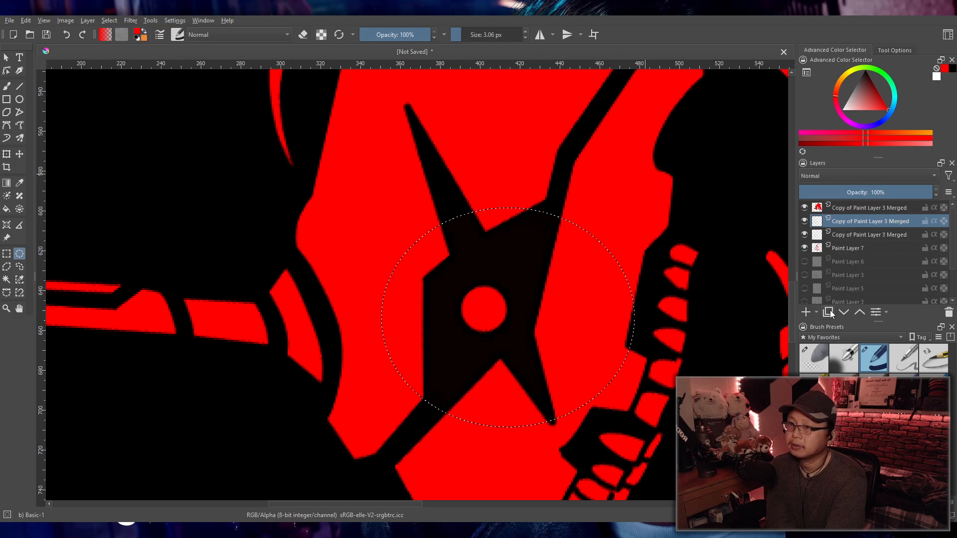
pyautogui.hotkey('ctrl', 'e')
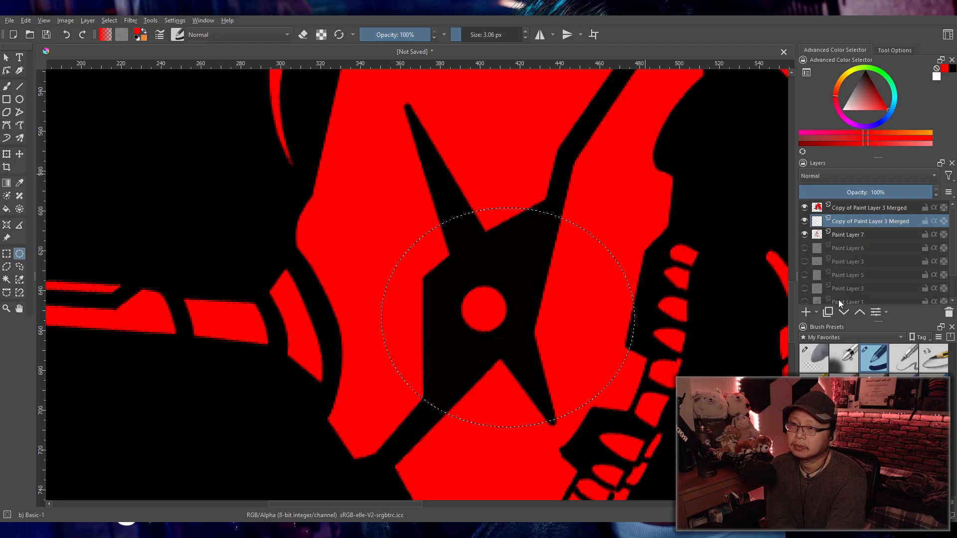
pyautogui.hotkey('ctrl', 'e')
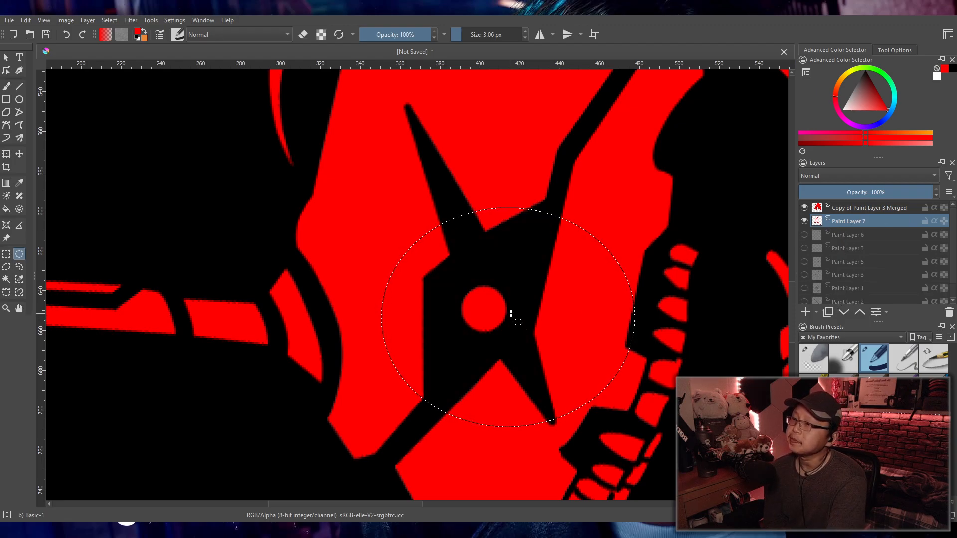
# - Make the merged red artwork layer active and set up the Airbrush Soft brush at 50 px
pyautogui.click(841, 209)
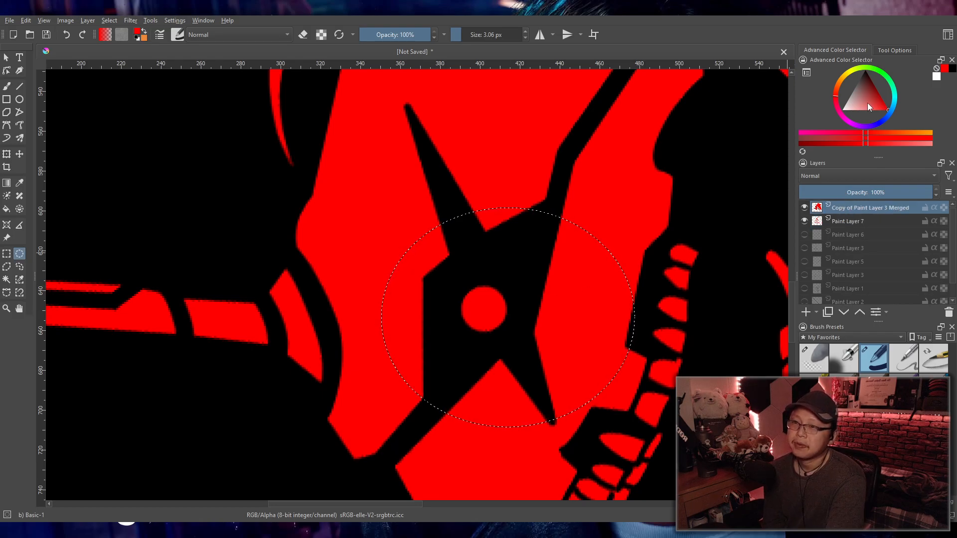
pyautogui.click(842, 360)
pyautogui.scroll(2, 482, 304)
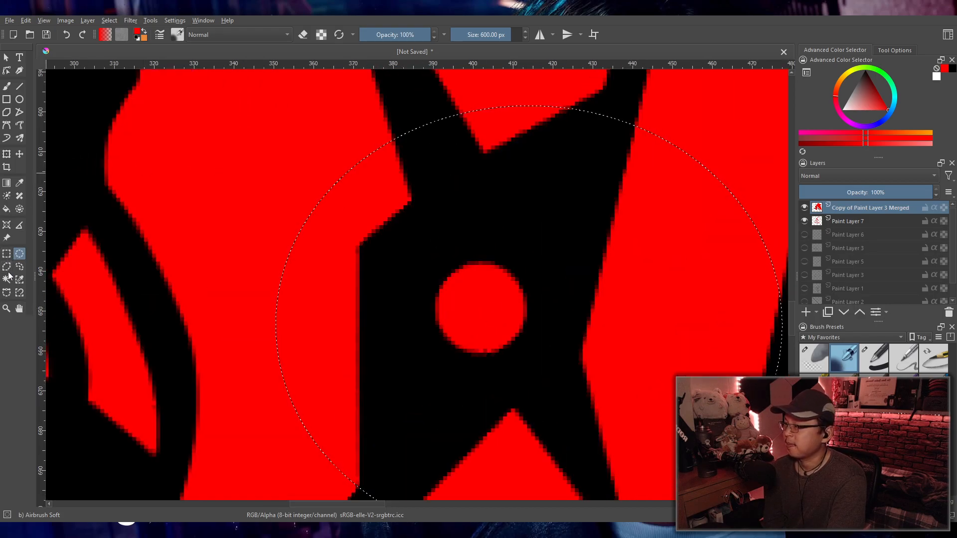
pyautogui.click(7, 87)
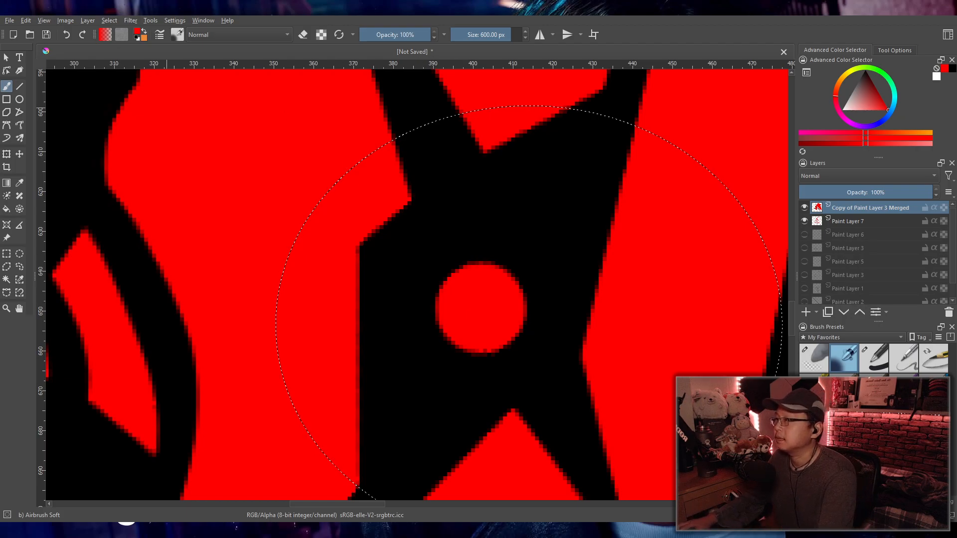
pyautogui.click(503, 36)
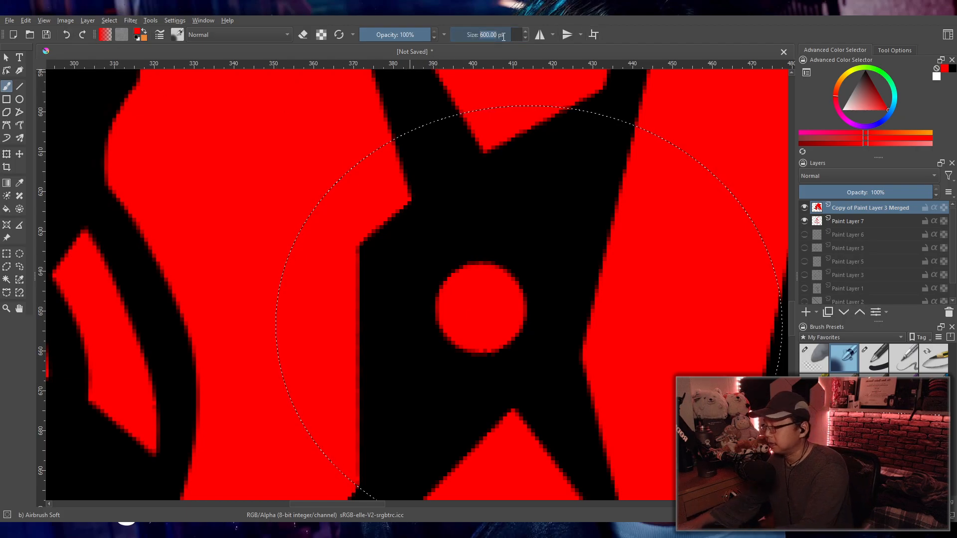
pyautogui.write('50')
pyautogui.press('Return')
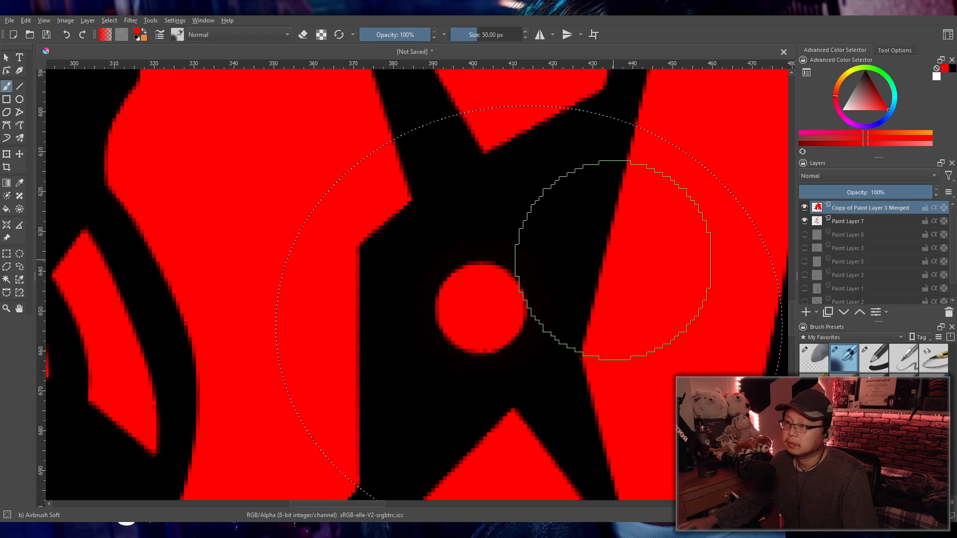
# - Undo a trial airbrush glow over the eye circle and add a new paint layer beneath the merged red artwork
pyautogui.click(488, 312)
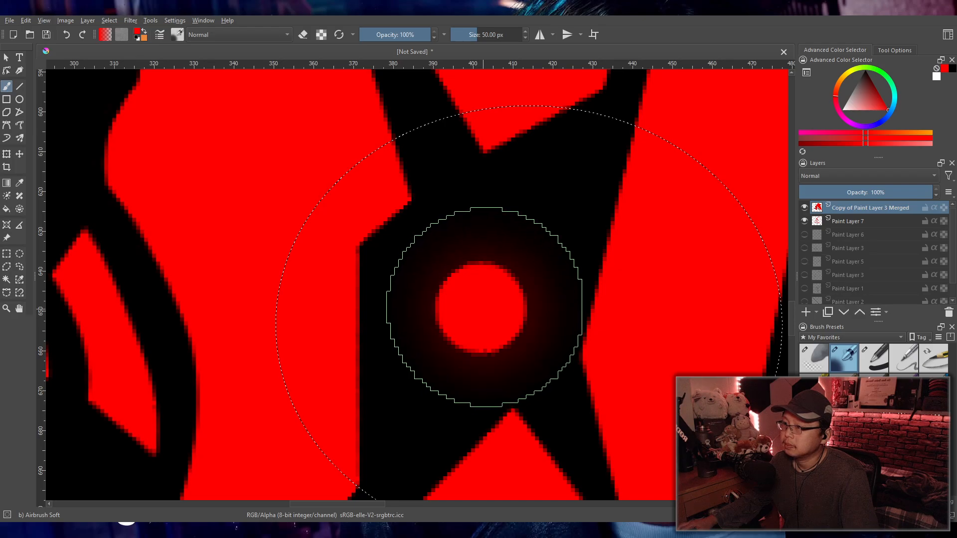
pyautogui.hotkey('ctrl', 'z')
pyautogui.click(805, 312)
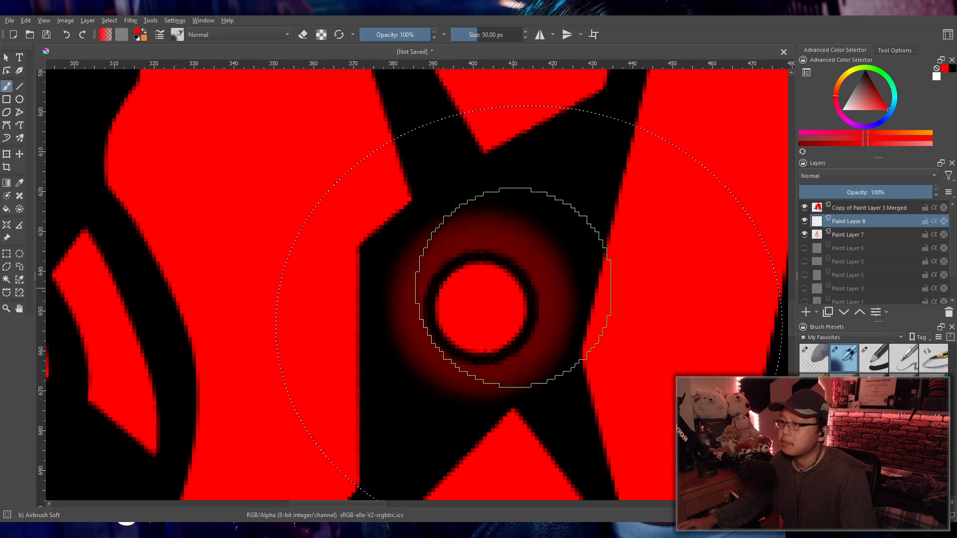
# - Try a stronger airbrushed red glow around the eye circle on Paint Layer 8 and undo it
pyautogui.scroll(-5, 555, 288)
pyautogui.moveTo(616, 282); pyautogui.dragTo(461, 343)
pyautogui.scroll(-2, 526, 312)
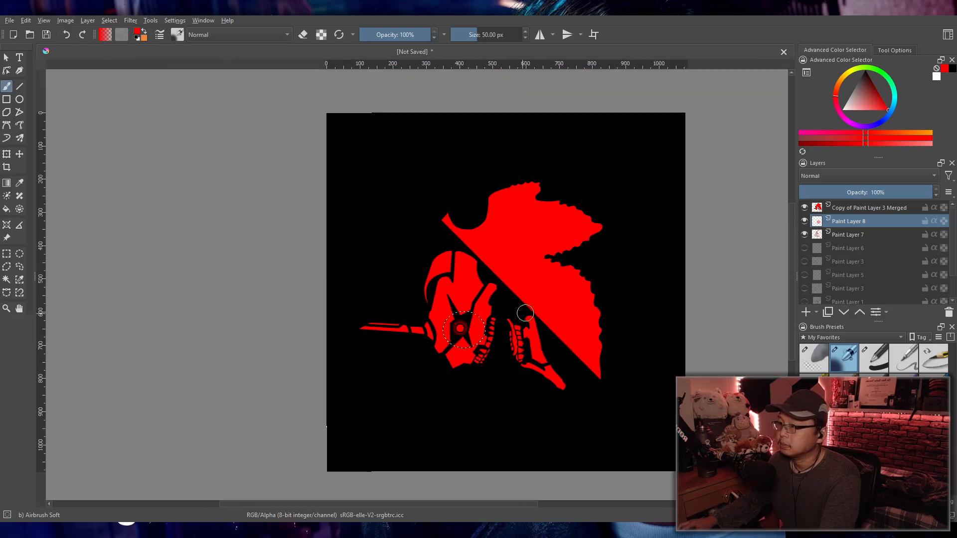
pyautogui.moveTo(542, 311); pyautogui.dragTo(490, 321)
pyautogui.scroll(4, 454, 333)
pyautogui.moveTo(390, 355)
pyautogui.mouseDown()
pyautogui.moveTo(417, 321)
pyautogui.moveTo(538, 327)
pyautogui.mouseUp()
pyautogui.scroll(5, 417, 320)
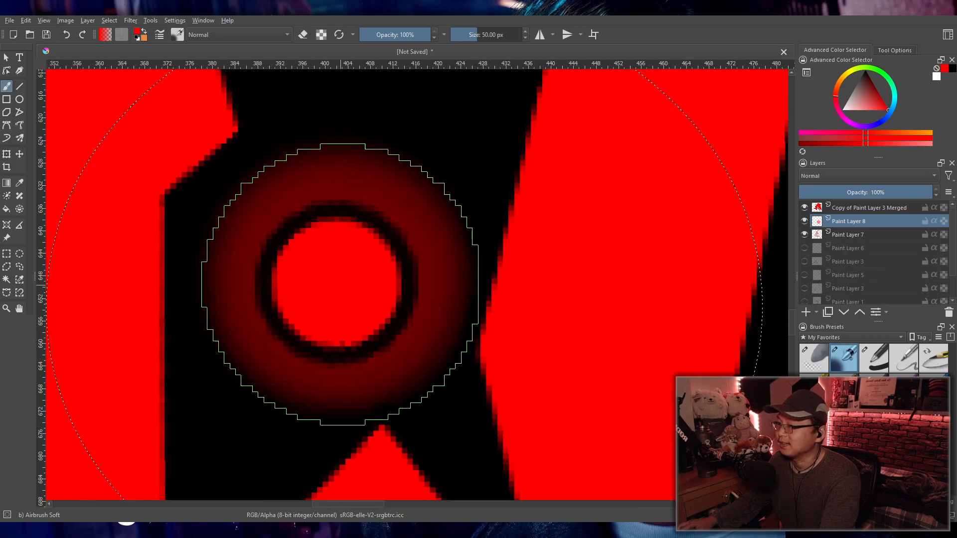
pyautogui.moveTo(352, 226)
pyautogui.mouseDown()
pyautogui.moveTo(336, 214)
pyautogui.moveTo(330, 277)
pyautogui.mouseUp()
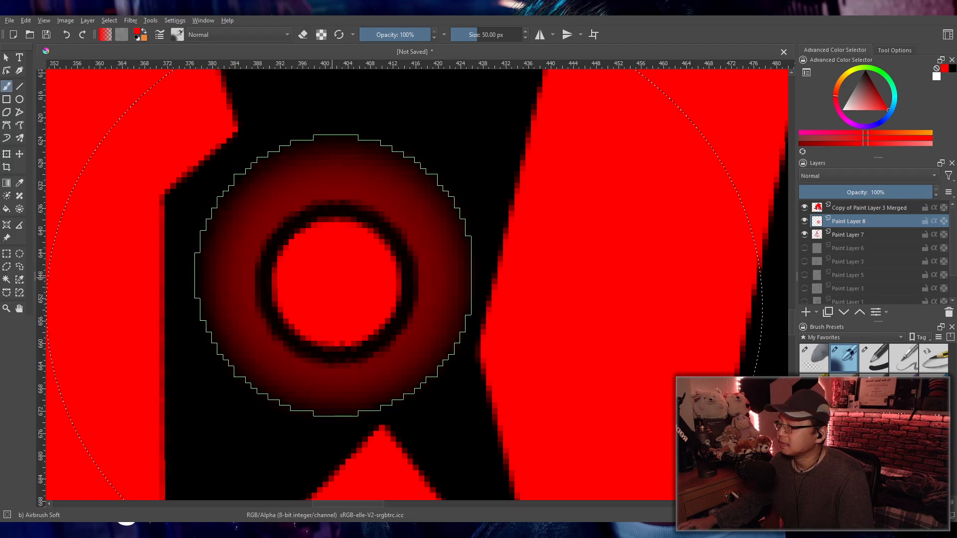
pyautogui.hotkey('ctrl', 'z')
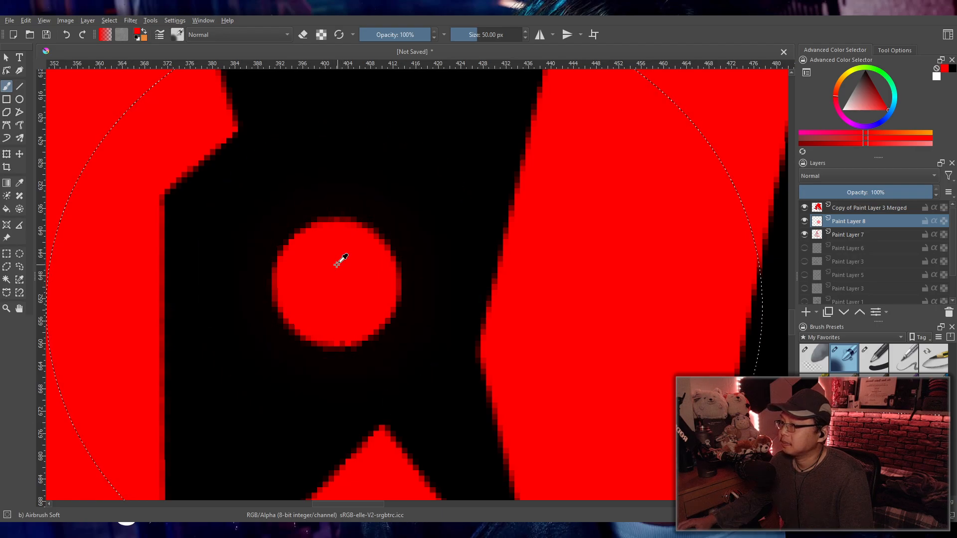
# - Airbrush a fresh red glow centered on the eye circle with the brush at 51.13 px
pyautogui.moveTo(322, 262)
pyautogui.mouseDown()
pyautogui.moveTo(339, 259)
pyautogui.moveTo(346, 271)
pyautogui.mouseUp()
pyautogui.moveTo(403, 299); pyautogui.dragTo(403, 299)
pyautogui.moveTo(346, 271)
pyautogui.mouseDown()
pyautogui.moveTo(311, 280)
pyautogui.moveTo(327, 277)
pyautogui.mouseUp()
pyautogui.hotkey('ctrl', 'z')
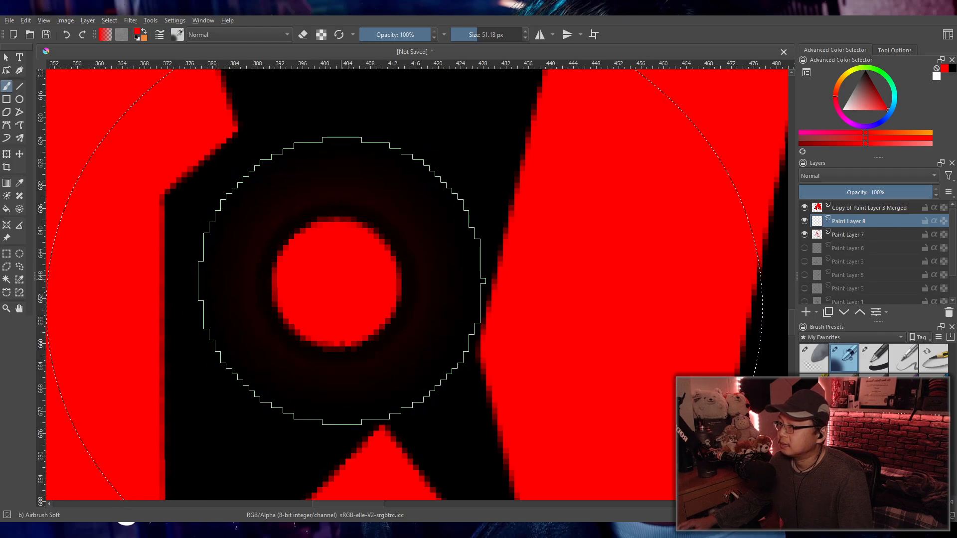
pyautogui.moveTo(339, 286)
pyautogui.mouseDown()
pyautogui.moveTo(339, 268)
pyautogui.moveTo(357, 276)
pyautogui.mouseUp()
# - Replace the elliptical selection with a rectangular selection covering the whole canvas
pyautogui.scroll(-10, 405, 294)
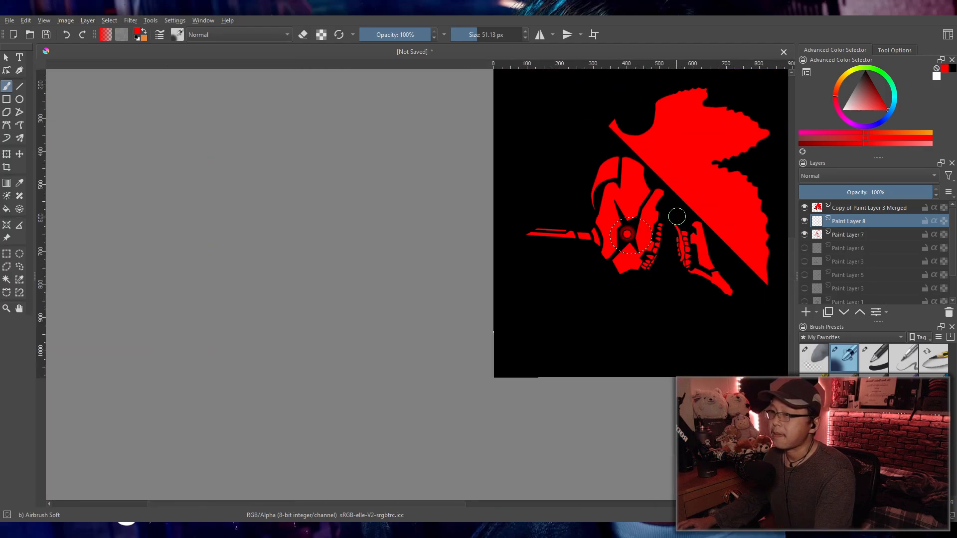
pyautogui.moveTo(677, 217); pyautogui.dragTo(484, 325)
pyautogui.scroll(2, 486, 335)
pyautogui.scroll(-1, 471, 313)
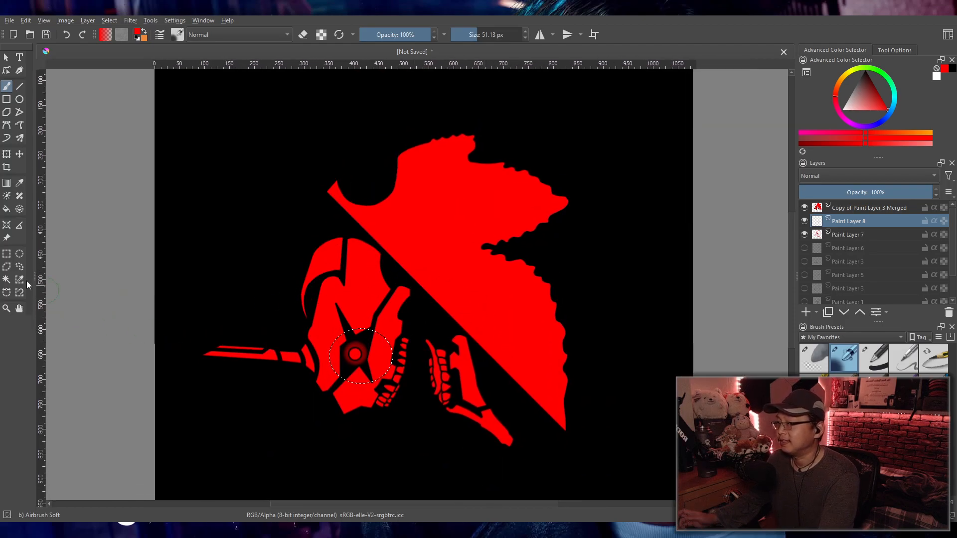
pyautogui.click(6, 253)
pyautogui.scroll(-1, 277, 182)
pyautogui.moveTo(224, 121); pyautogui.dragTo(584, 477)
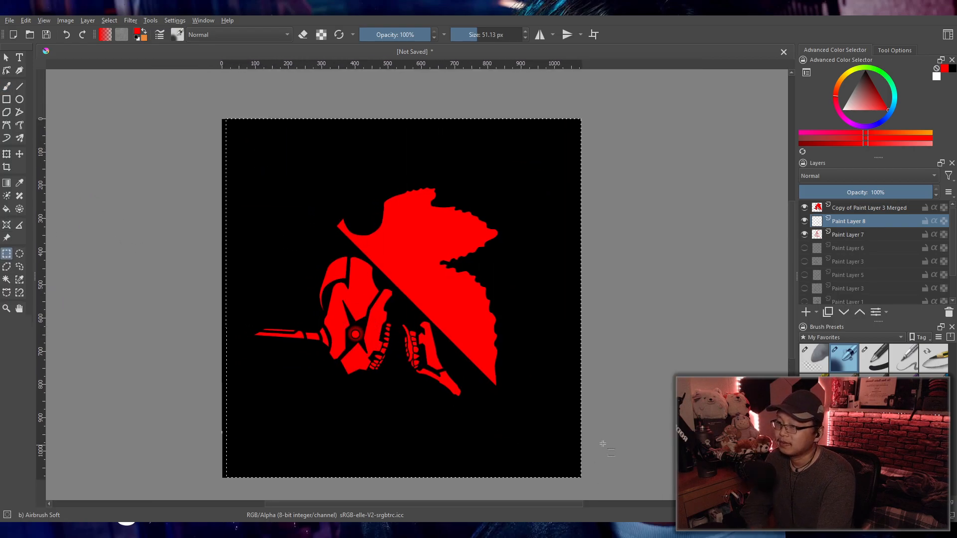
pyautogui.moveTo(222, 120); pyautogui.dragTo(579, 479)
# - Inspect the glowing eye and the overall artwork at several magnifications
pyautogui.moveTo(493, 379)
pyautogui.mouseDown()
pyautogui.moveTo(491, 369)
pyautogui.moveTo(496, 381)
pyautogui.mouseUp()
pyautogui.moveTo(394, 404); pyautogui.dragTo(464, 412)
pyautogui.scroll(1, 468, 392)
pyautogui.moveTo(439, 437); pyautogui.dragTo(445, 443)
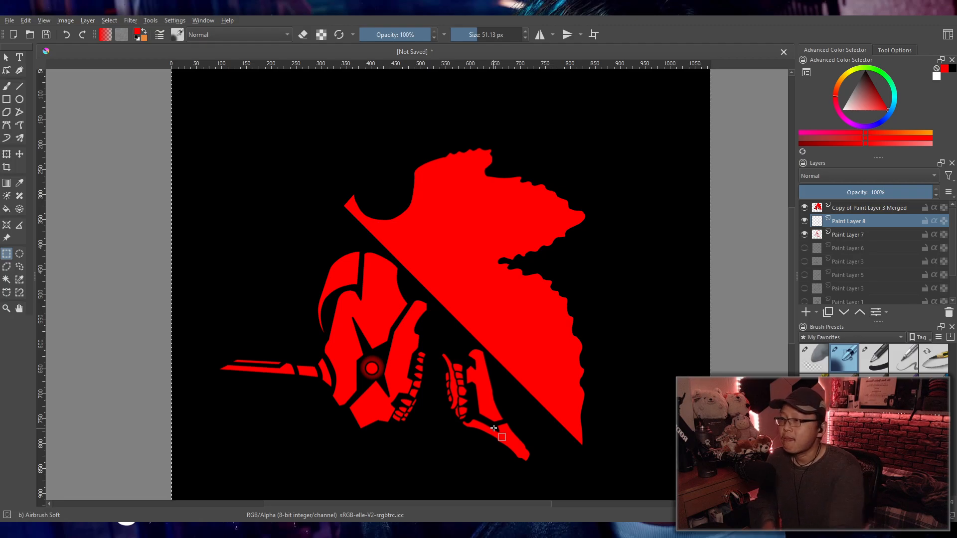
pyautogui.scroll(-1, 494, 429)
pyautogui.scroll(-1, 496, 418)
pyautogui.moveTo(500, 429); pyautogui.dragTo(446, 360)
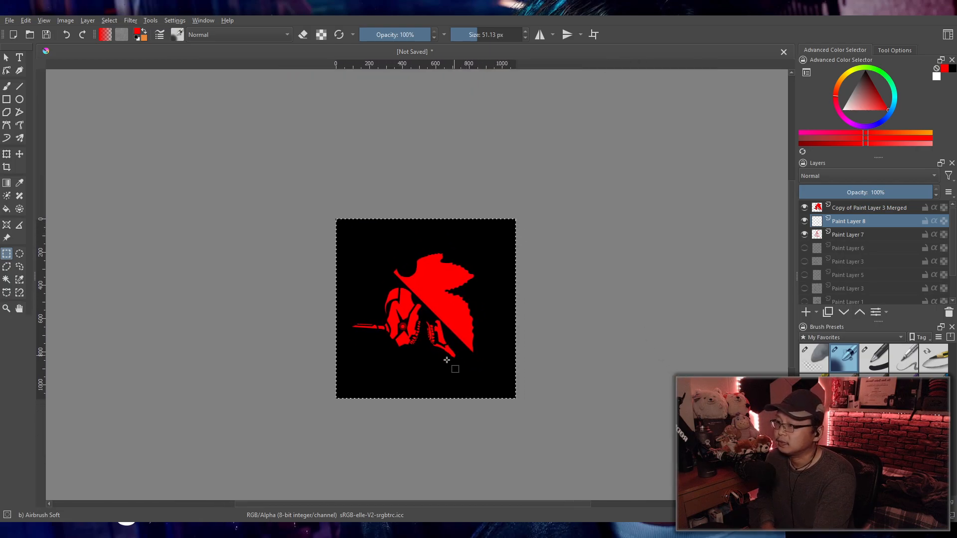
pyautogui.scroll(1, 443, 359)
# - Try squashing Paint Layer 8 by moving its upper edge down about 170 px, and undo the transform
pyautogui.click(8, 157)
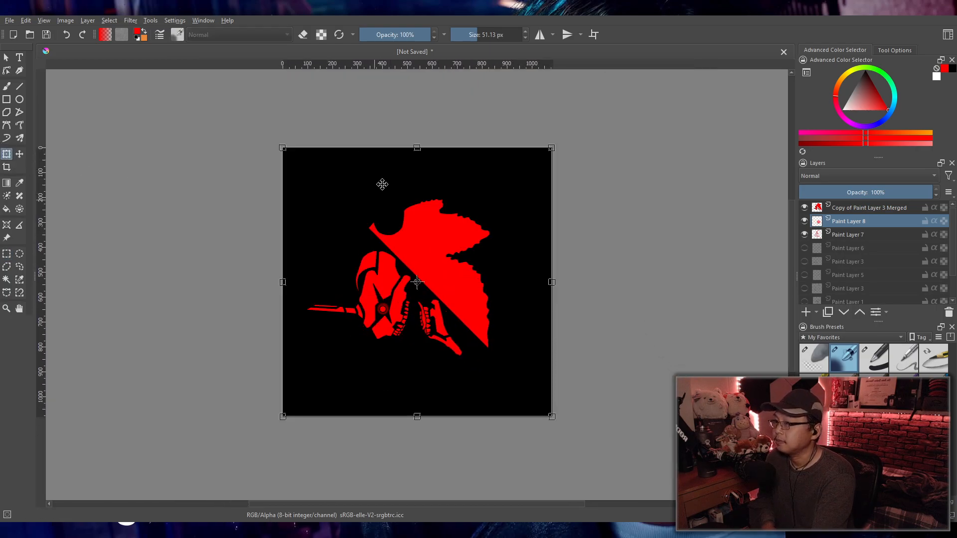
pyautogui.moveTo(417, 148); pyautogui.dragTo(418, 190)
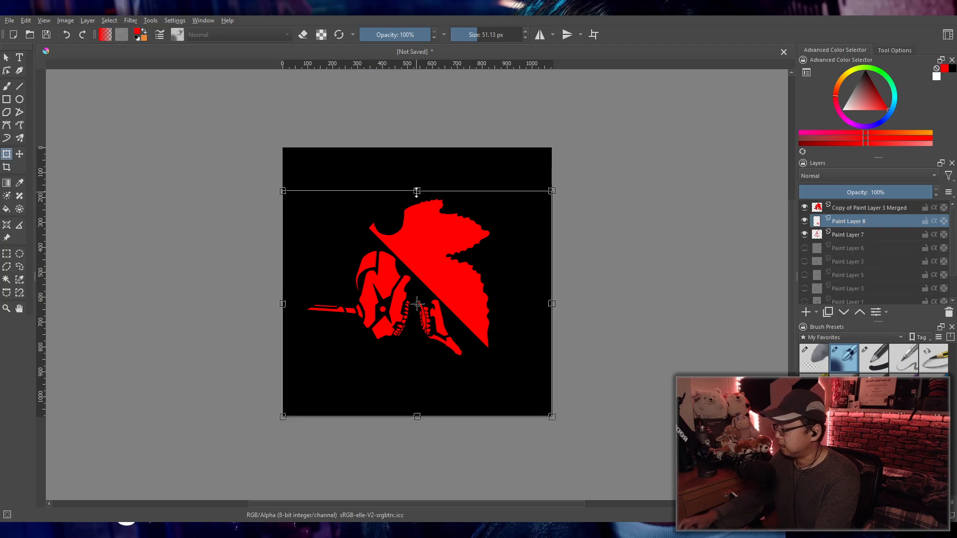
pyautogui.hotkey('ctrl', 'z')
pyautogui.click(848, 234)
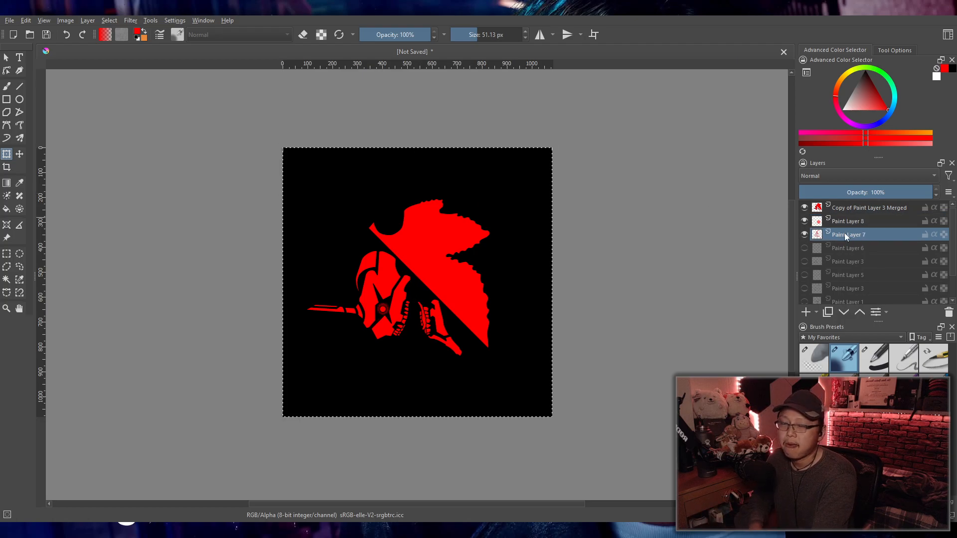
pyautogui.click(842, 207)
pyautogui.click(7, 168)
pyautogui.moveTo(417, 147); pyautogui.dragTo(418, 191)
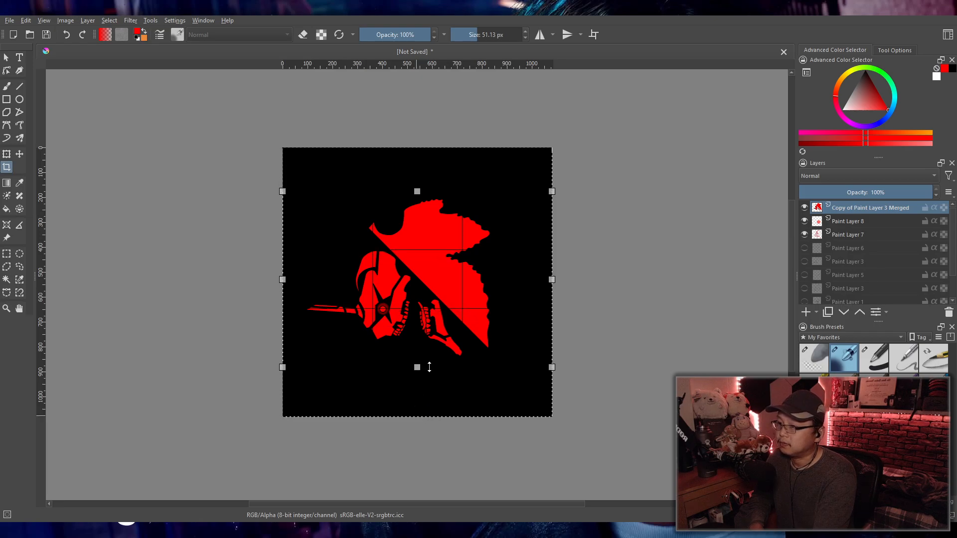
pyautogui.moveTo(552, 280); pyautogui.dragTo(501, 281)
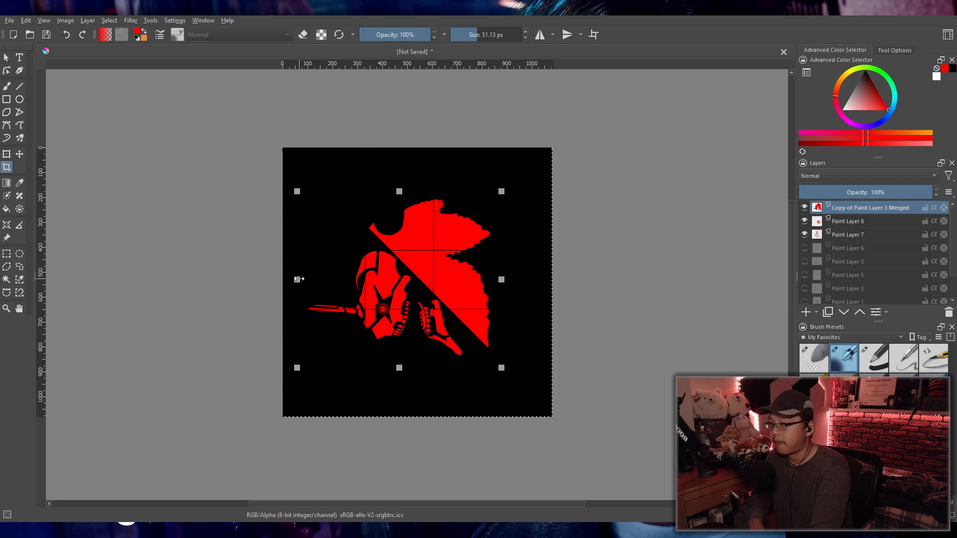
pyautogui.moveTo(501, 281); pyautogui.dragTo(516, 280)
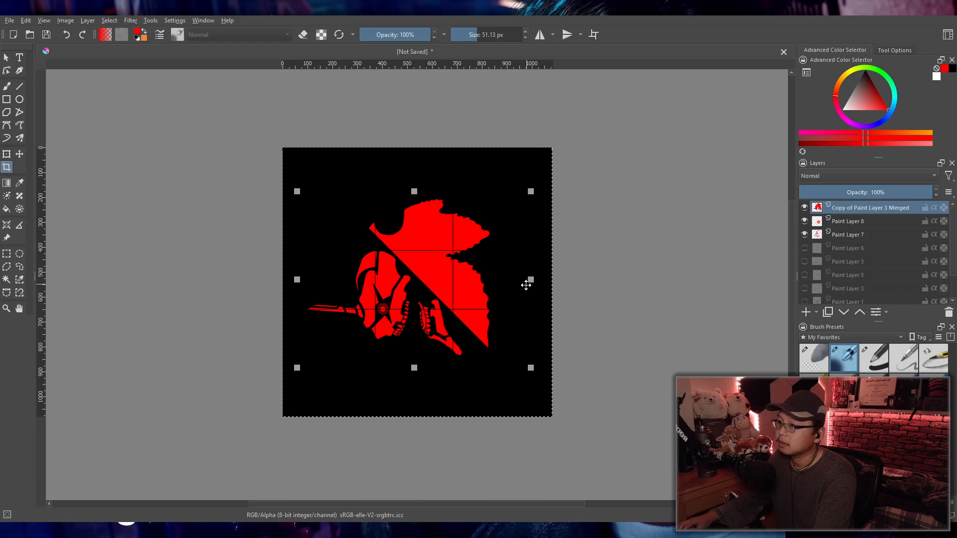
pyautogui.moveTo(415, 192); pyautogui.dragTo(415, 184)
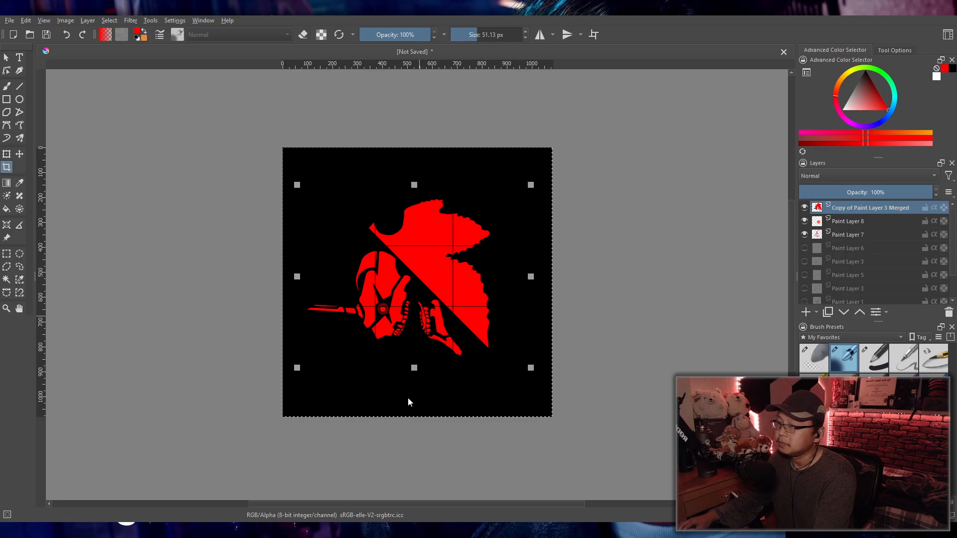
pyautogui.moveTo(411, 367); pyautogui.dragTo(413, 373)
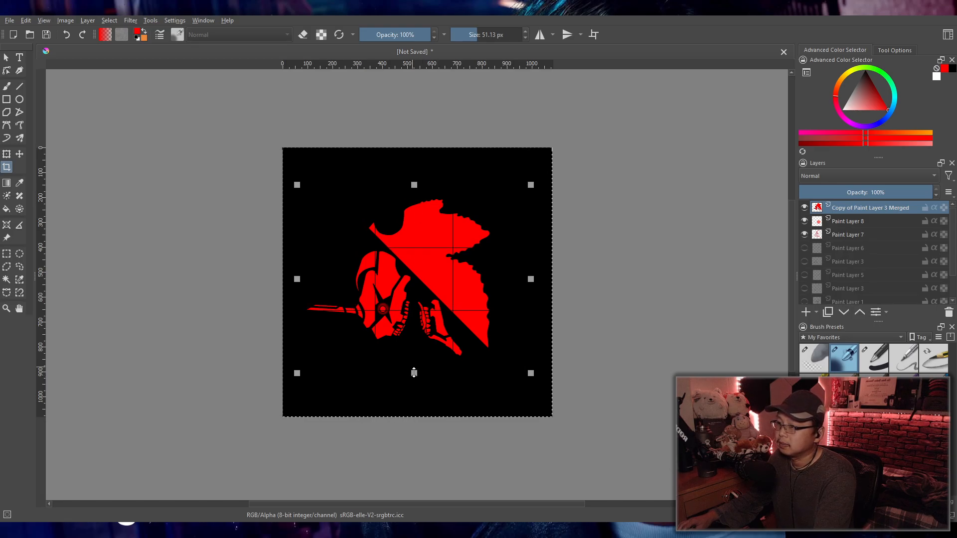
pyautogui.moveTo(532, 279); pyautogui.dragTo(533, 279)
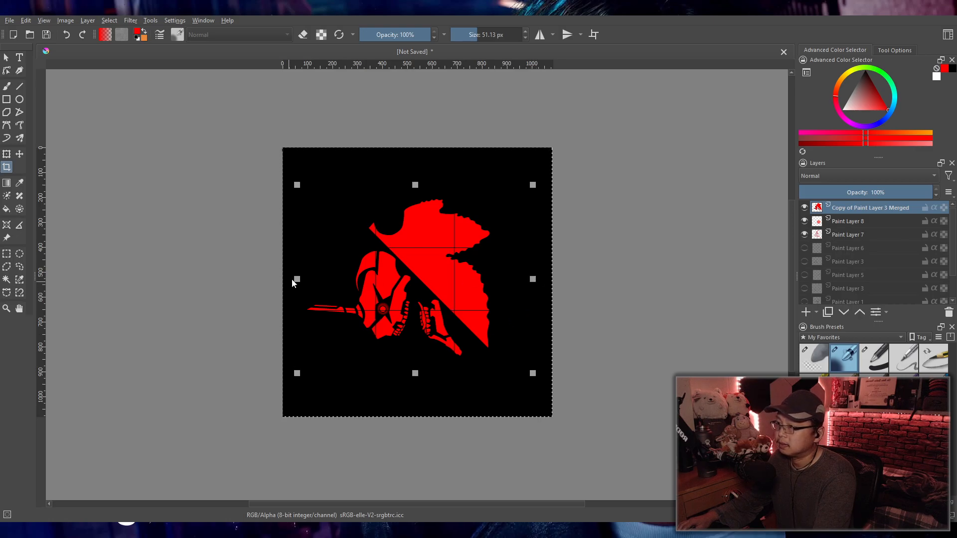
pyautogui.moveTo(298, 279); pyautogui.dragTo(296, 279)
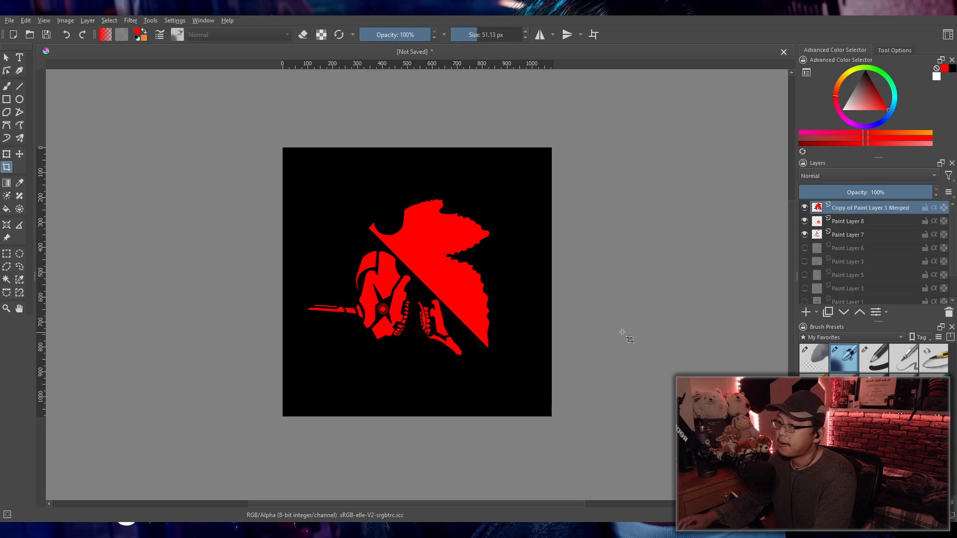
pyautogui.doubleClick(449, 369)
# - Examine the robot, leaf and eye glow at several magnifications and check the composition within the whole canvas
pyautogui.scroll(1, 528, 402)
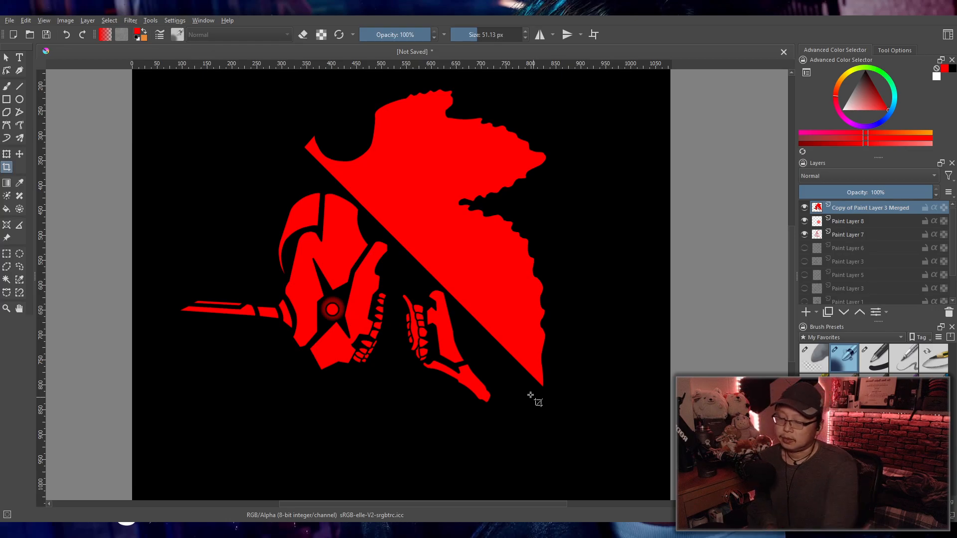
pyautogui.scroll(-1, 492, 374)
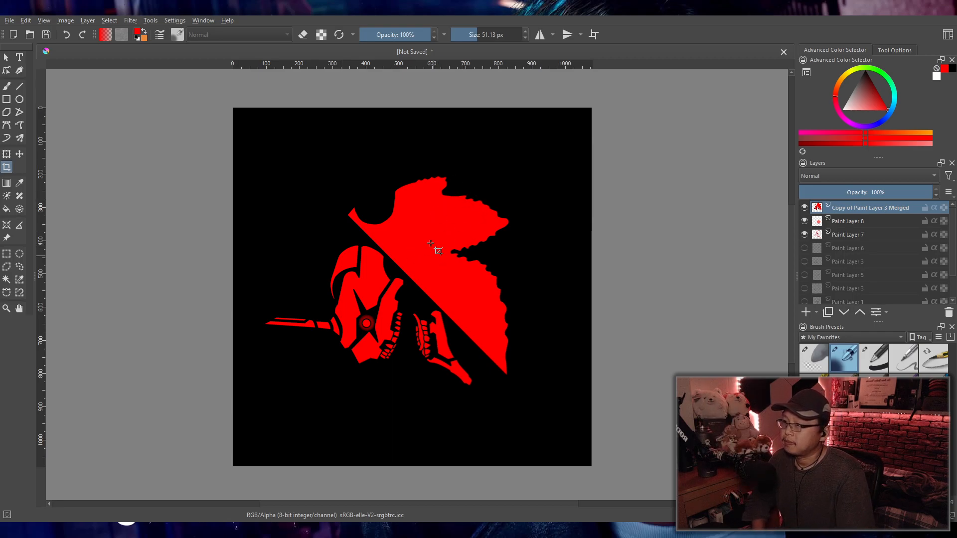
pyautogui.scroll(4, 436, 243)
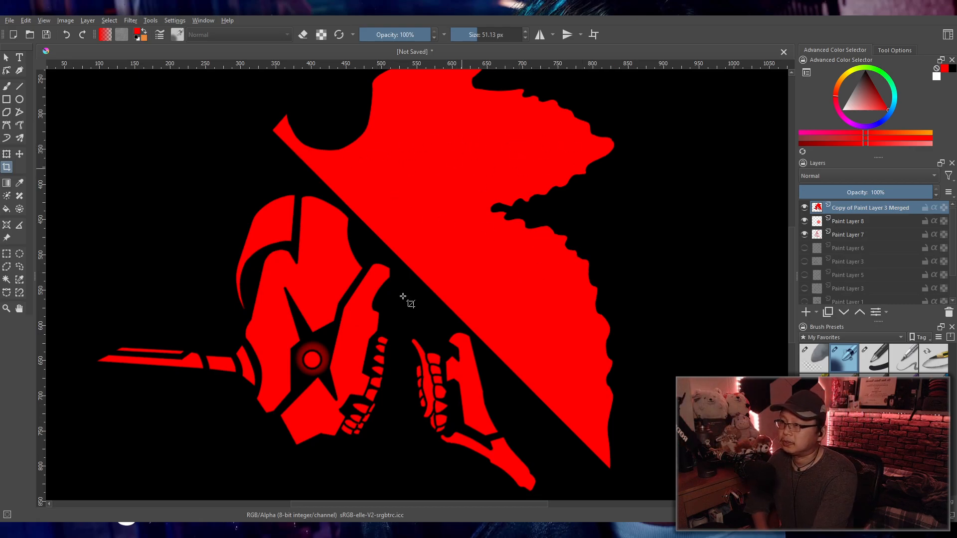
pyautogui.scroll(-3, 530, 333)
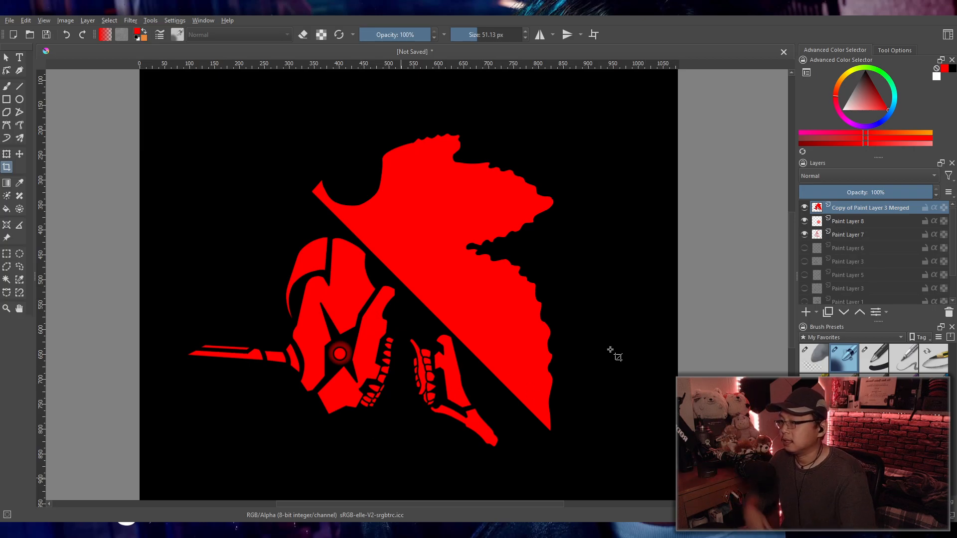
pyautogui.scroll(-1, 632, 342)
pyautogui.scroll(1, 581, 327)
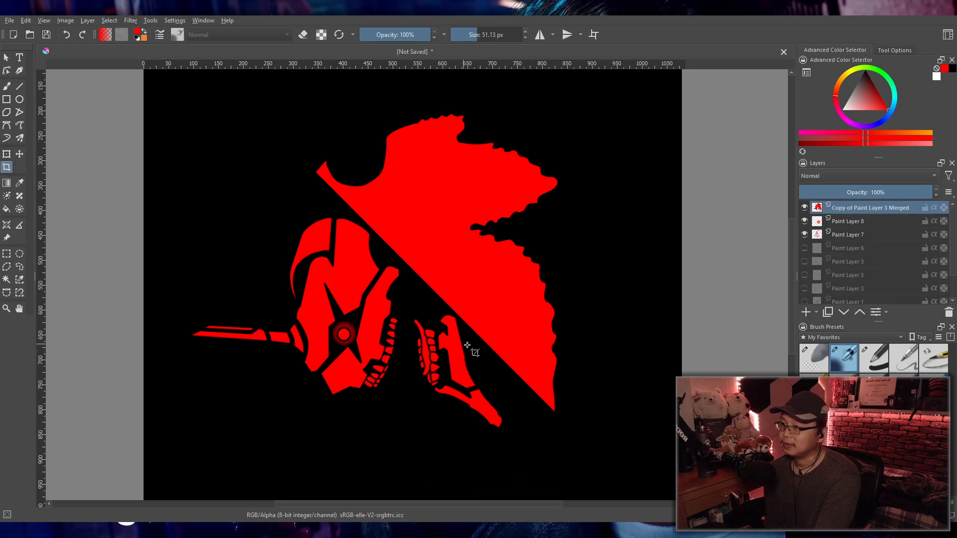
pyautogui.scroll(-3, 467, 349)
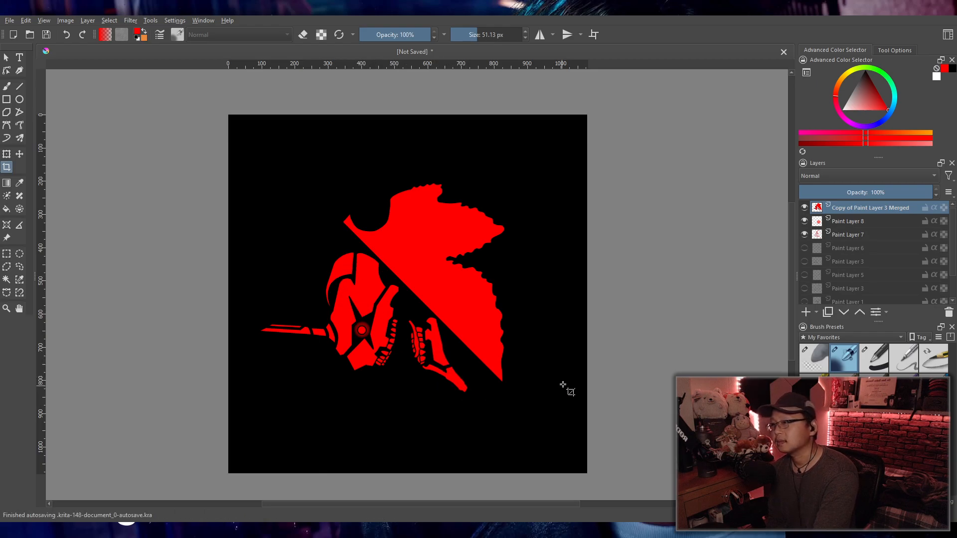
pyautogui.moveTo(553, 391); pyautogui.dragTo(460, 363)
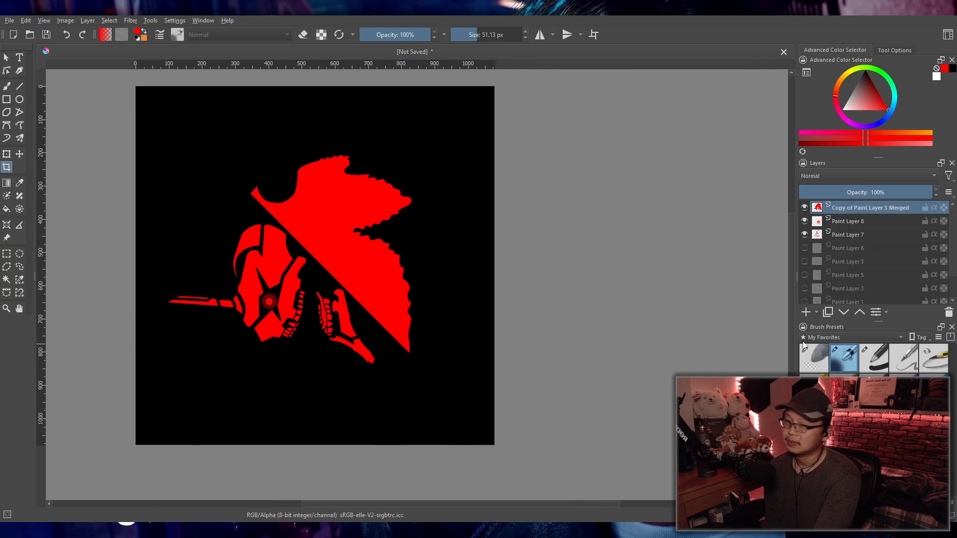
# - Add a new paint layer at the top of the stack and ready the Ink-3 Gpen brush at 5.00 px in white
pyautogui.click(844, 358)
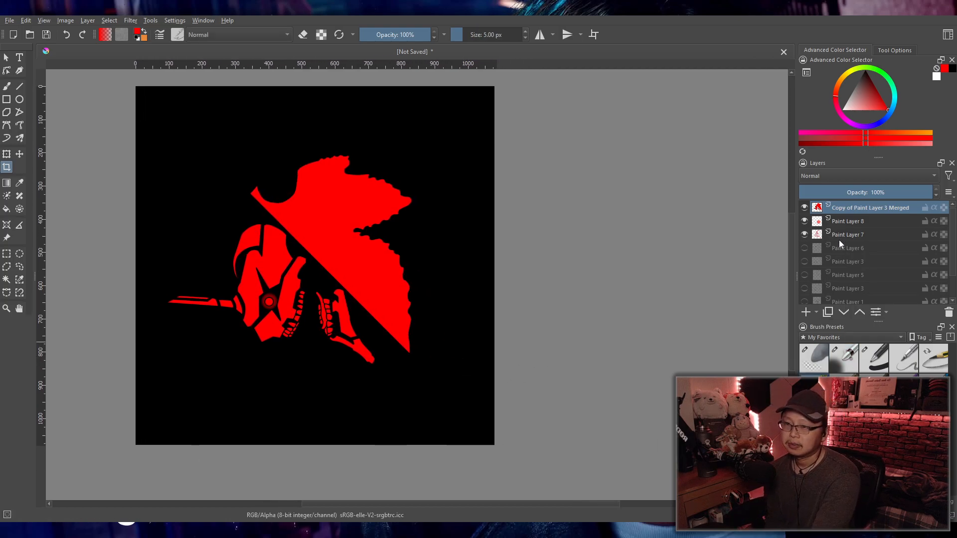
pyautogui.click(804, 312)
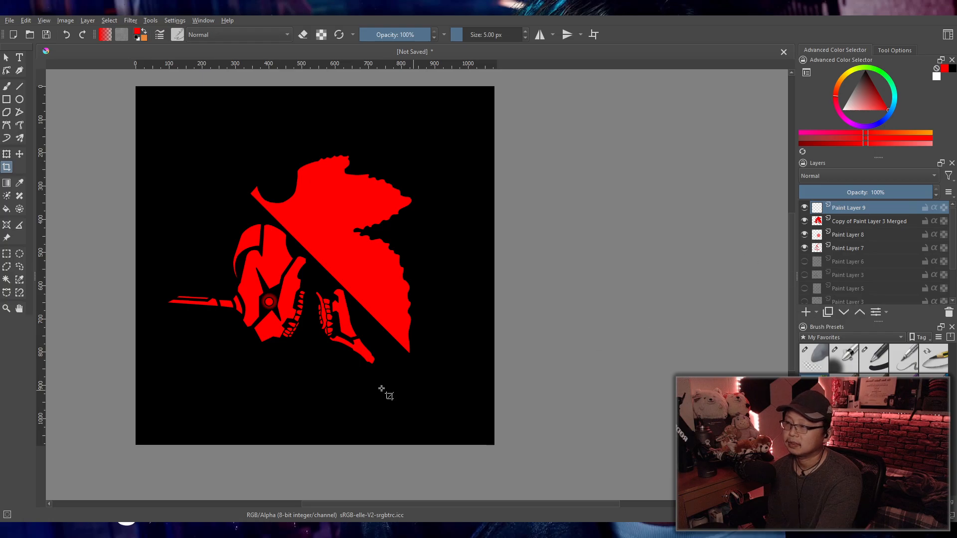
pyautogui.scroll(4, 413, 380)
pyautogui.press('x')
pyautogui.moveTo(380, 399); pyautogui.dragTo(552, 373)
pyautogui.scroll(1, 568, 376)
pyautogui.moveTo(472, 229); pyautogui.dragTo(491, 364)
pyautogui.scroll(-3, 491, 362)
pyautogui.scroll(2, 511, 443)
pyautogui.moveTo(515, 449); pyautogui.dragTo(501, 332)
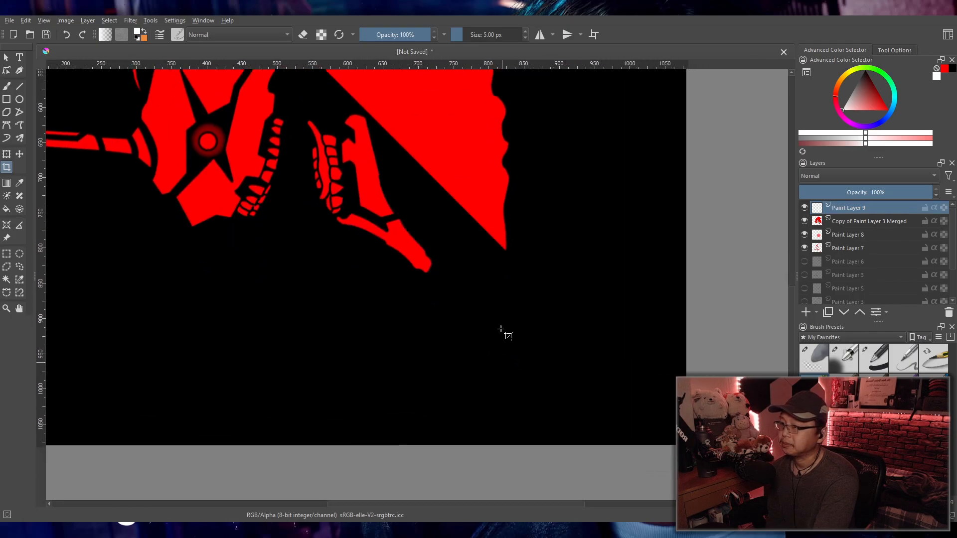
pyautogui.scroll(2, 509, 354)
pyautogui.press('b')
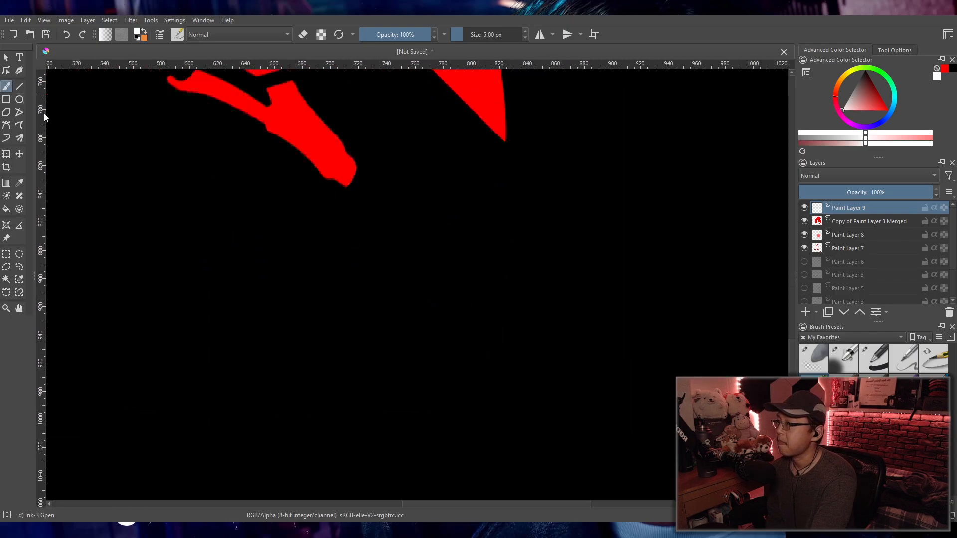
# - Try handwriting the artist's signature in white on the black area below the leaf's lower tip, and clear it
pyautogui.scroll(1, 482, 317)
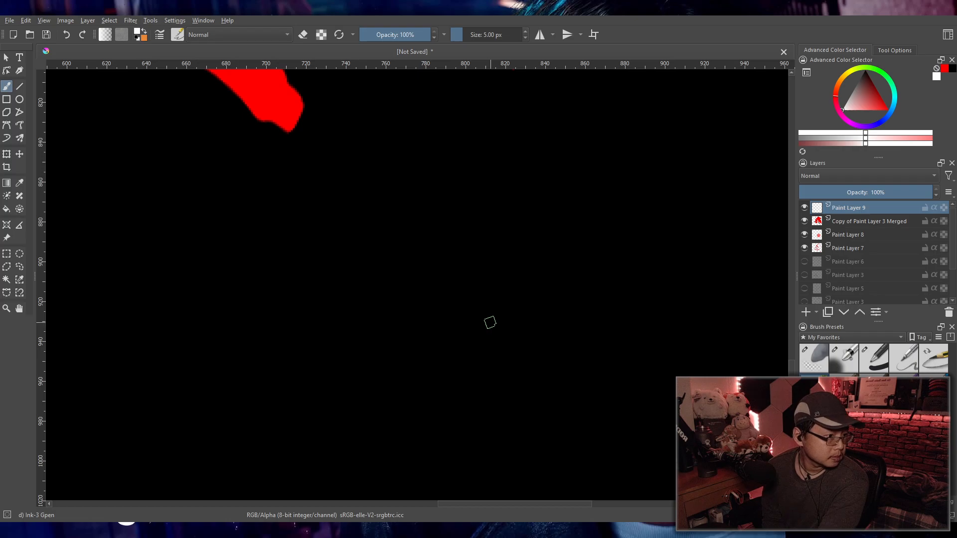
pyautogui.scroll(1, 481, 328)
pyautogui.scroll(-2, 472, 306)
pyautogui.moveTo(489, 312); pyautogui.dragTo(463, 359)
pyautogui.scroll(1, 480, 341)
pyautogui.scroll(-1, 476, 338)
pyautogui.scroll(1, 477, 337)
pyautogui.moveTo(493, 331)
pyautogui.mouseDown()
pyautogui.moveTo(462, 318)
pyautogui.moveTo(478, 284)
pyautogui.mouseUp()
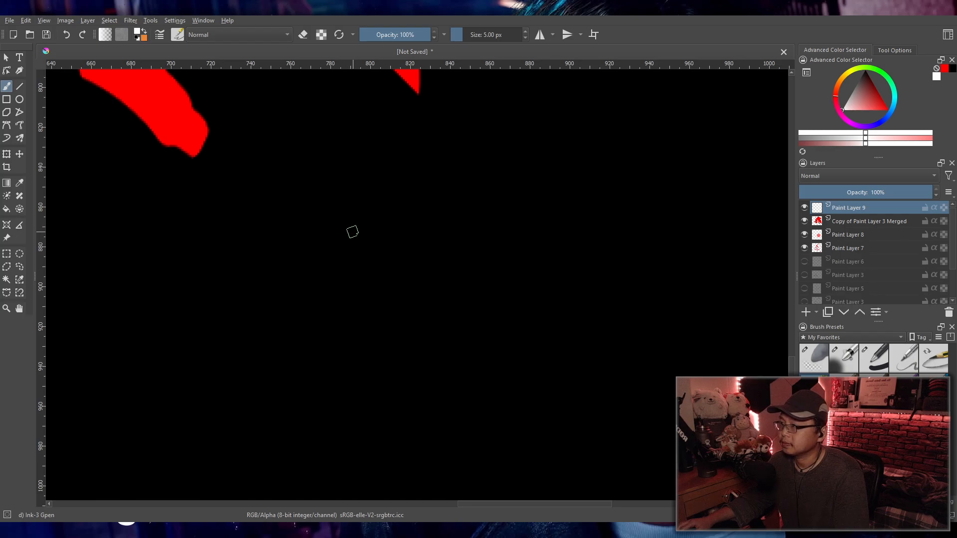
pyautogui.press('x')
pyautogui.moveTo(339, 227)
pyautogui.mouseDown()
pyautogui.moveTo(358, 229)
pyautogui.moveTo(356, 270)
pyautogui.mouseUp()
pyautogui.hotkey('ctrl', 'z')
pyautogui.hotkey('ctrl', 'z')
pyautogui.moveTo(367, 203)
pyautogui.mouseDown()
pyautogui.moveTo(349, 256)
pyautogui.moveTo(357, 268)
pyautogui.mouseUp()
pyautogui.hotkey('ctrl', 'z')
pyautogui.moveTo(369, 202)
pyautogui.mouseDown()
pyautogui.moveTo(379, 251)
pyautogui.moveTo(399, 257)
pyautogui.moveTo(405, 271)
pyautogui.moveTo(441, 230)
pyautogui.mouseUp()
pyautogui.moveTo(429, 275); pyautogui.dragTo(451, 215)
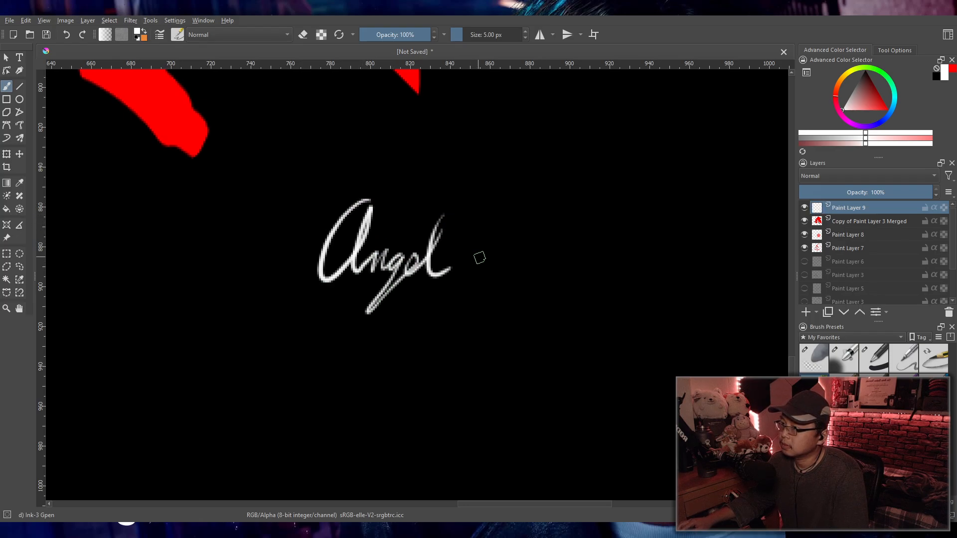
pyautogui.hotkey('ctrl', 'z')
pyautogui.press('Delete')
# - Try a few versions of the signature's opening letter, undoing each one
pyautogui.moveTo(376, 198)
pyautogui.mouseDown()
pyautogui.moveTo(361, 276)
pyautogui.moveTo(417, 252)
pyautogui.mouseUp()
pyautogui.hotkey('ctrl', 'z')
pyautogui.moveTo(383, 203); pyautogui.dragTo(362, 270)
pyautogui.hotkey('ctrl', 'z')
pyautogui.moveTo(392, 203); pyautogui.dragTo(379, 284)
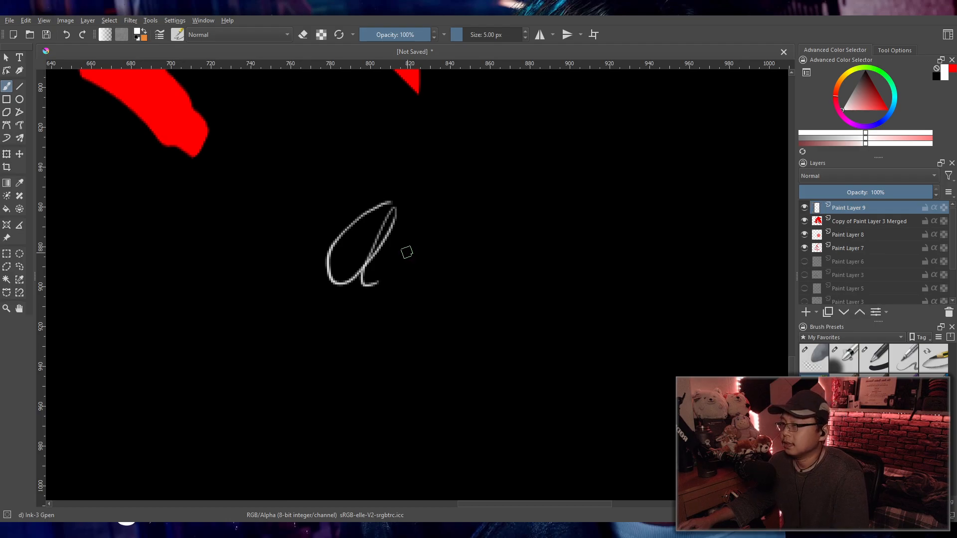
pyautogui.hotkey('ctrl', 'z')
# - Handwrite the artist's signature in white below the leaf's lower tip, followed by the date 10/16/2023
pyautogui.moveTo(392, 203)
pyautogui.mouseDown()
pyautogui.moveTo(335, 265)
pyautogui.moveTo(374, 277)
pyautogui.moveTo(413, 265)
pyautogui.moveTo(399, 299)
pyautogui.moveTo(464, 227)
pyautogui.moveTo(470, 268)
pyautogui.mouseUp()
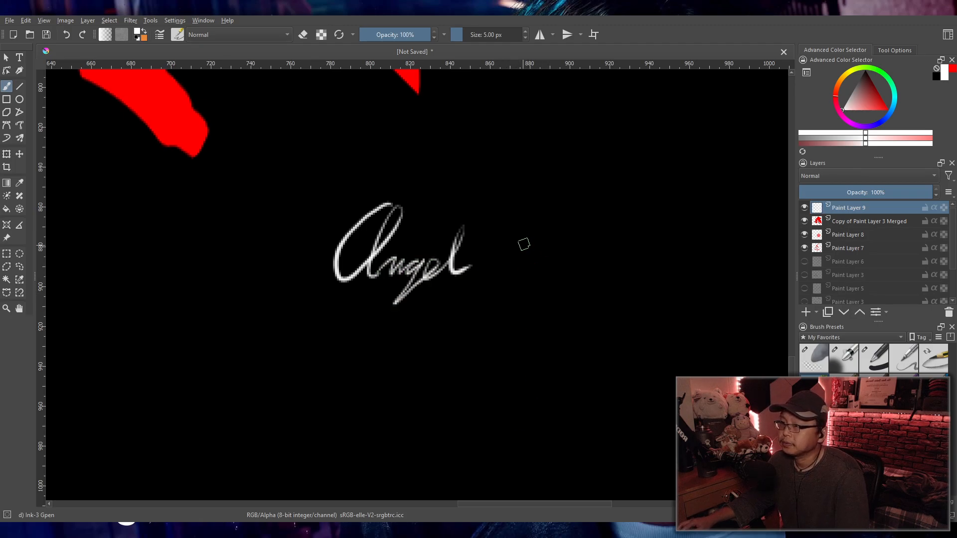
pyautogui.moveTo(518, 237)
pyautogui.mouseDown()
pyautogui.moveTo(512, 264)
pyautogui.moveTo(529, 264)
pyautogui.moveTo(539, 244)
pyautogui.moveTo(541, 277)
pyautogui.mouseUp()
pyautogui.moveTo(563, 245)
pyautogui.mouseDown()
pyautogui.moveTo(559, 266)
pyautogui.moveTo(577, 256)
pyautogui.mouseUp()
pyautogui.moveTo(603, 226); pyautogui.dragTo(584, 283)
pyautogui.moveTo(608, 248); pyautogui.dragTo(623, 267)
pyautogui.moveTo(635, 247)
pyautogui.mouseDown()
pyautogui.moveTo(630, 265)
pyautogui.moveTo(660, 246)
pyautogui.moveTo(667, 266)
pyautogui.mouseUp()
pyautogui.moveTo(671, 238)
pyautogui.mouseDown()
pyautogui.moveTo(684, 247)
pyautogui.moveTo(678, 268)
pyautogui.mouseUp()
# - Handwrite the second part of the artist's signature beneath the first line and check it against the whole artwork
pyautogui.moveTo(429, 349); pyautogui.dragTo(433, 397)
pyautogui.moveTo(449, 333); pyautogui.dragTo(466, 389)
pyautogui.moveTo(465, 356)
pyautogui.mouseDown()
pyautogui.moveTo(493, 388)
pyautogui.moveTo(524, 384)
pyautogui.mouseUp()
pyautogui.moveTo(527, 339)
pyautogui.mouseDown()
pyautogui.moveTo(545, 356)
pyautogui.moveTo(548, 382)
pyautogui.mouseUp()
pyautogui.moveTo(550, 363)
pyautogui.mouseDown()
pyautogui.moveTo(566, 368)
pyautogui.moveTo(567, 386)
pyautogui.mouseUp()
pyautogui.scroll(-3, 608, 322)
pyautogui.moveTo(609, 319); pyautogui.dragTo(617, 388)
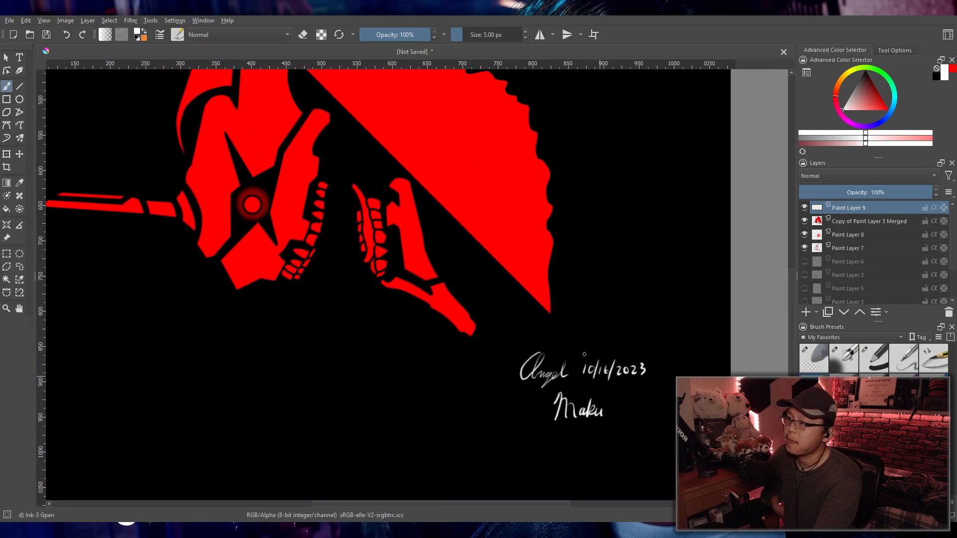
pyautogui.scroll(-3, 602, 347)
pyautogui.moveTo(620, 349)
pyautogui.mouseDown()
pyautogui.moveTo(524, 383)
pyautogui.moveTo(502, 355)
pyautogui.mouseUp()
pyautogui.scroll(1, 507, 369)
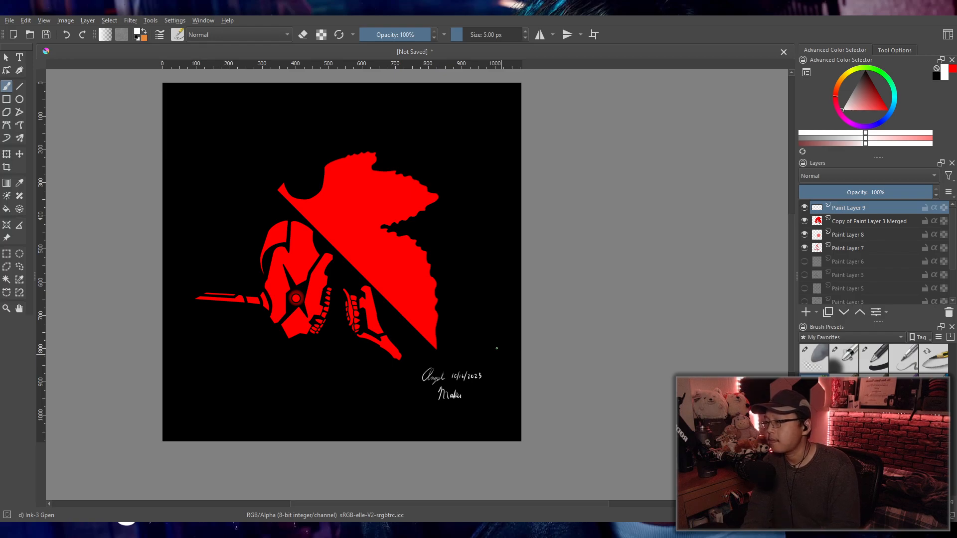
# - On Paint Layer 8, select the eye glow with an ellipse and nudge it about one pixel down and left with Transform
pyautogui.scroll(5, 303, 295)
pyautogui.scroll(1, 327, 336)
pyautogui.moveTo(327, 343); pyautogui.dragTo(504, 297)
pyautogui.scroll(1, 360, 321)
pyautogui.scroll(-1, 515, 293)
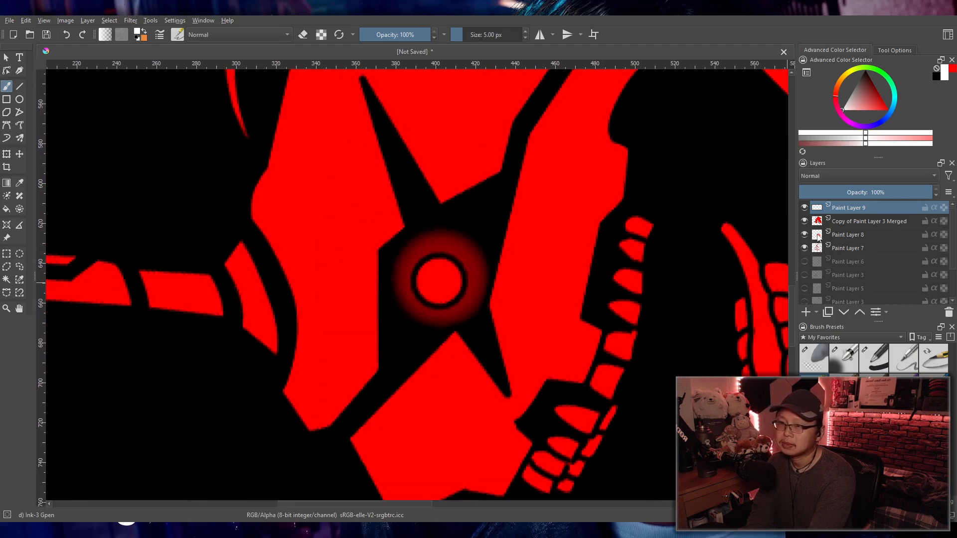
pyautogui.click(817, 240)
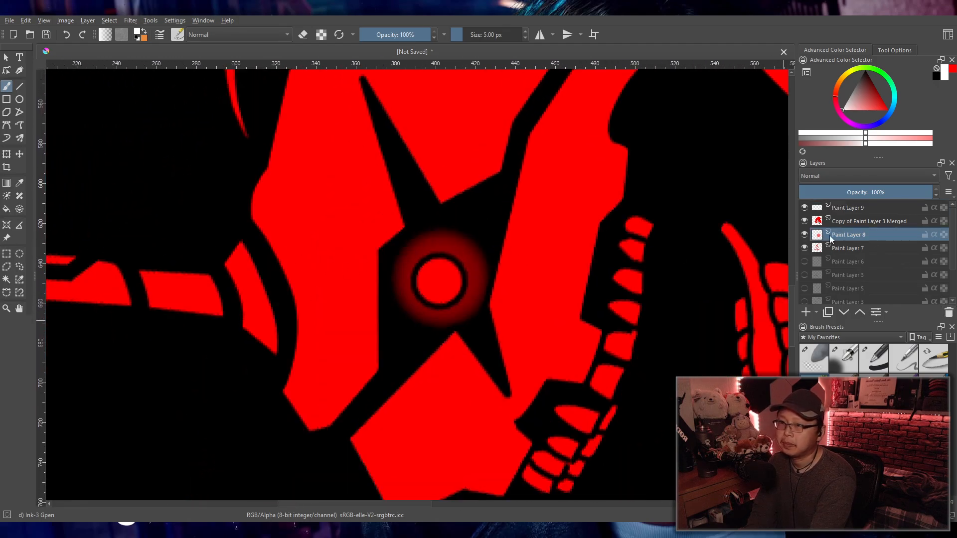
pyautogui.click(19, 253)
pyautogui.moveTo(345, 204); pyautogui.dragTo(545, 360)
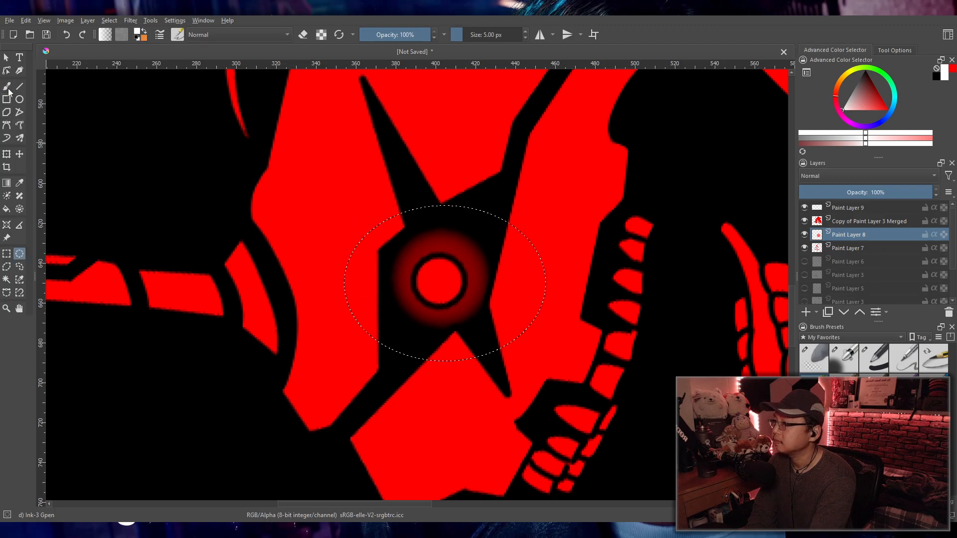
pyautogui.click(6, 154)
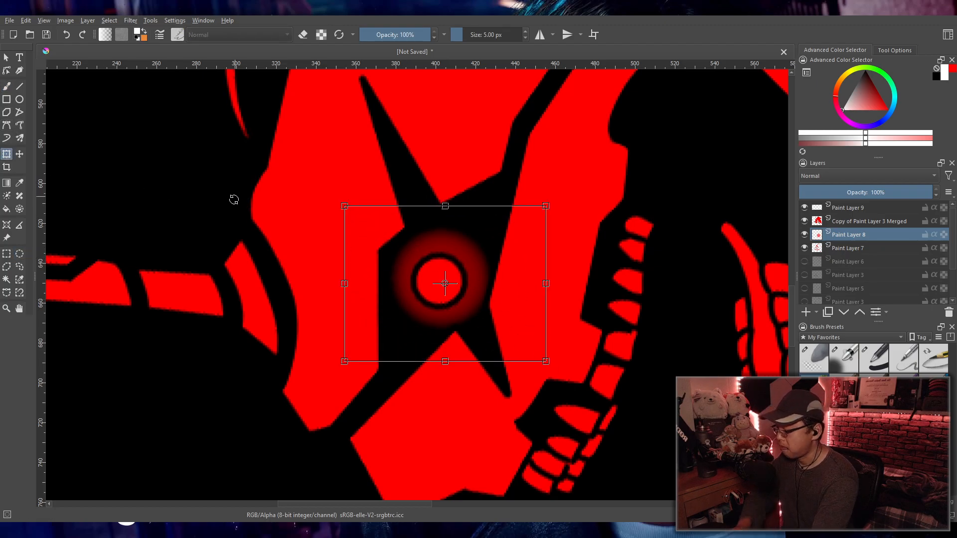
pyautogui.press('Down')
pyautogui.press('Left')
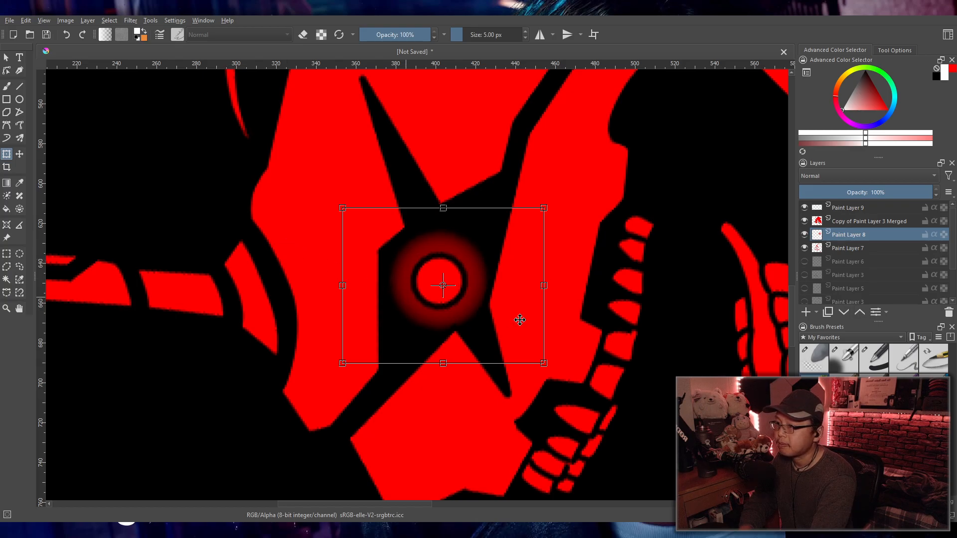
pyautogui.press('Return')
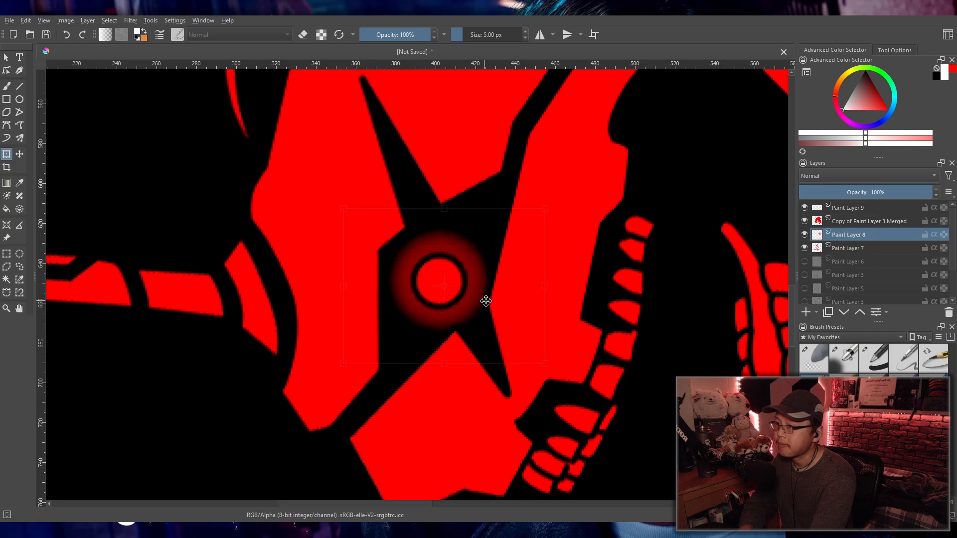
# - Swap the elliptical selection around the eye for a rectangular selection spanning the entire canvas
pyautogui.scroll(-2, 499, 307)
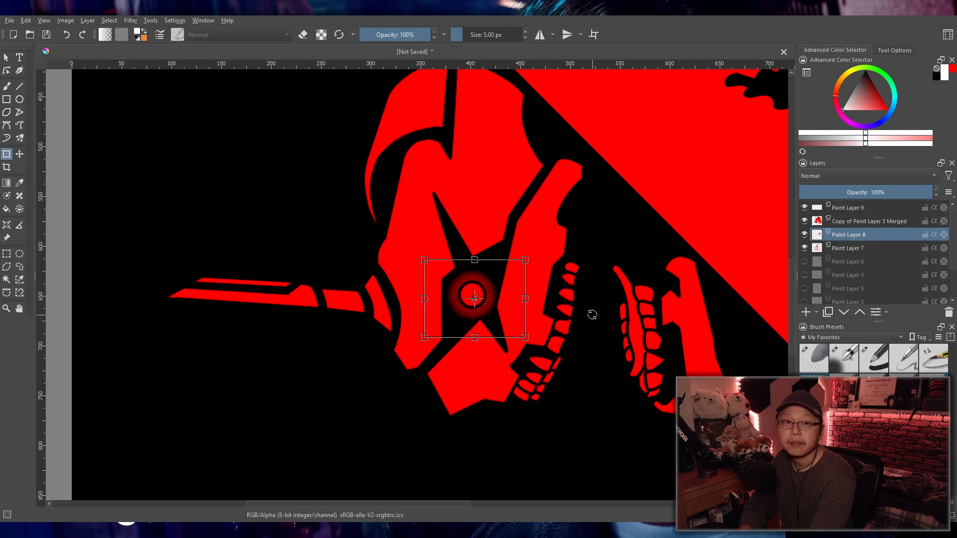
pyautogui.scroll(-2, 591, 315)
pyautogui.moveTo(573, 324); pyautogui.dragTo(516, 319)
pyautogui.scroll(1, 518, 321)
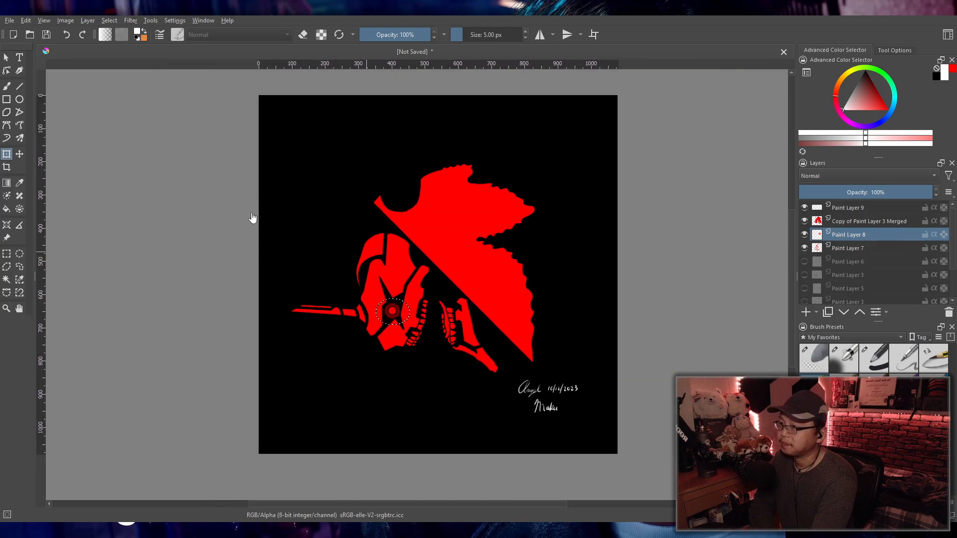
pyautogui.click(7, 254)
pyautogui.moveTo(259, 98); pyautogui.dragTo(618, 454)
pyautogui.moveTo(539, 354)
pyautogui.mouseDown()
pyautogui.moveTo(422, 356)
pyautogui.moveTo(426, 344)
pyautogui.moveTo(387, 338)
pyautogui.moveTo(400, 340)
pyautogui.mouseUp()
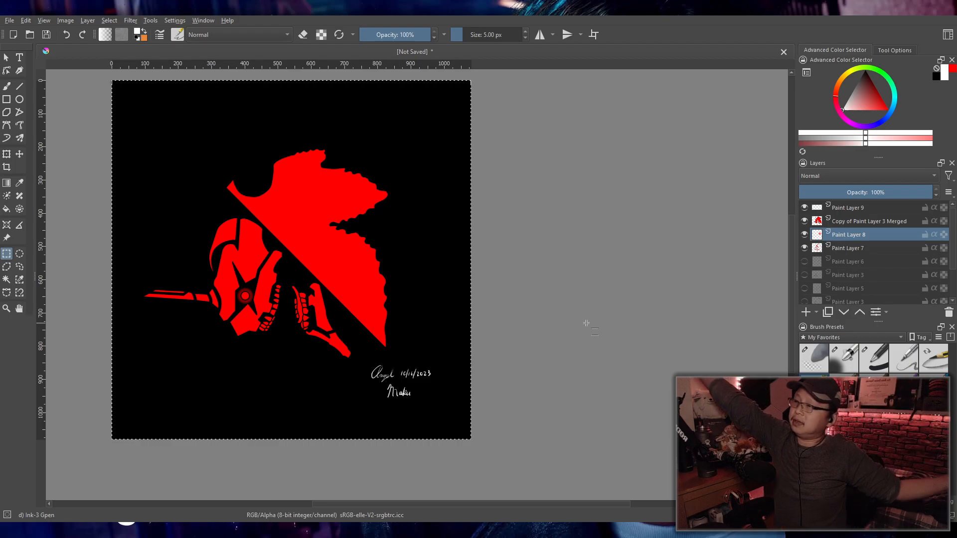
# - Save the unsaved artwork as a Krita document named 2023-10-16 Angel.kra
pyautogui.moveTo(414, 290); pyautogui.dragTo(386, 294)
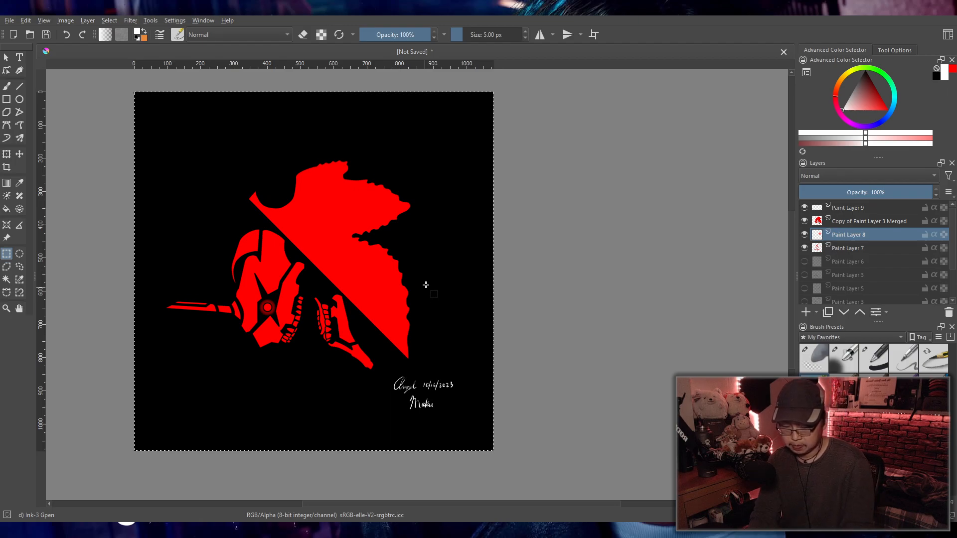
pyautogui.moveTo(320, 312); pyautogui.dragTo(287, 318)
pyautogui.click(9, 21)
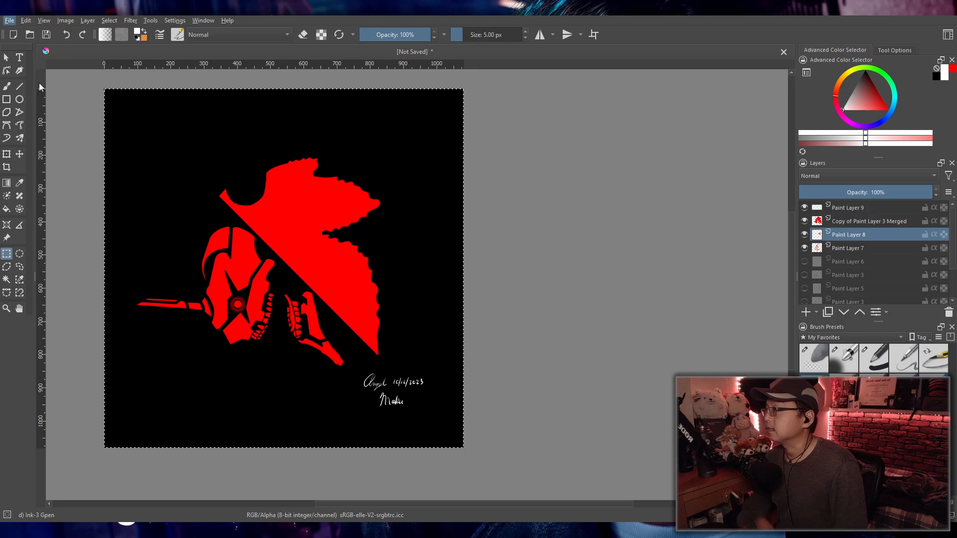
pyautogui.click(36, 76)
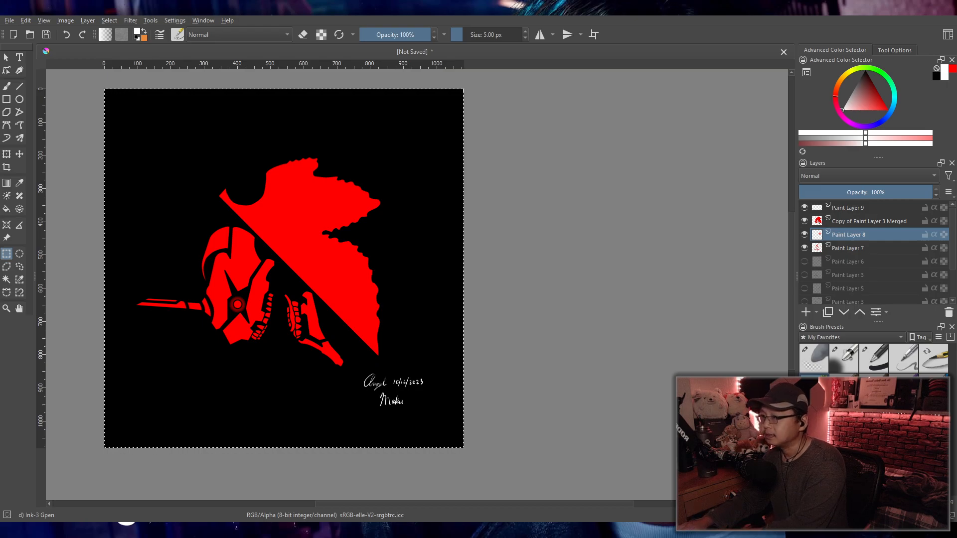
pyautogui.hotkey('ctrl', 's')
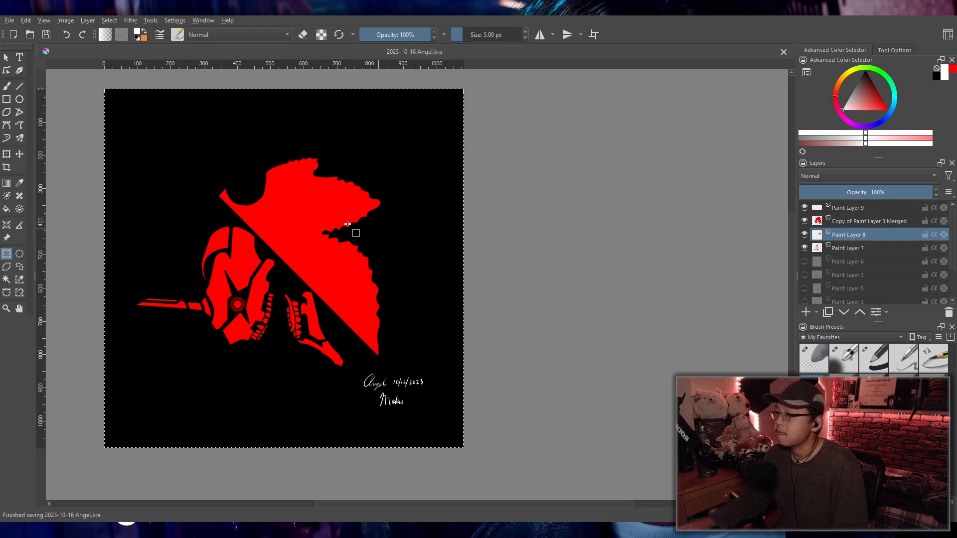
# - Save the finished artwork under a new name as the PNG image Day 16.png
pyautogui.click(9, 21)
pyautogui.click(101, 92)
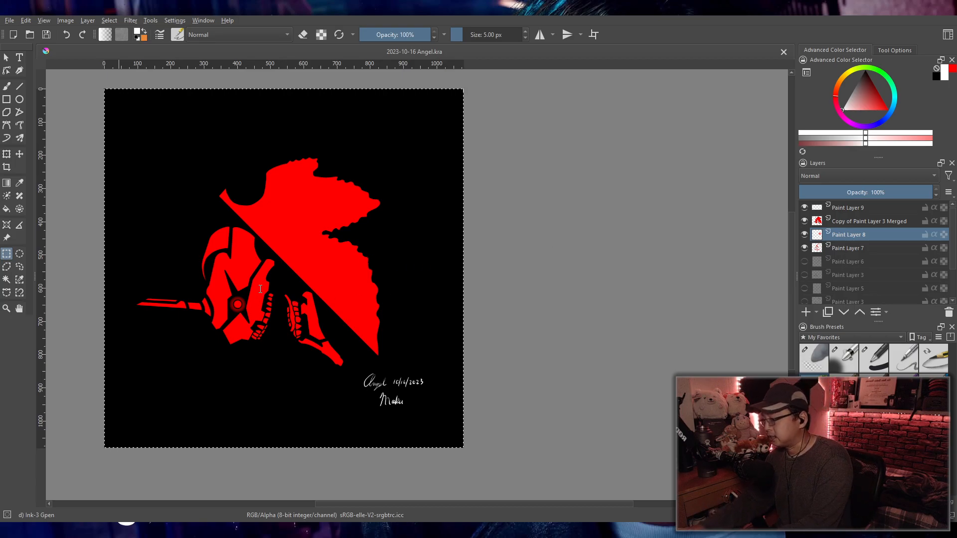
pyautogui.hotkey('ctrl', 's')
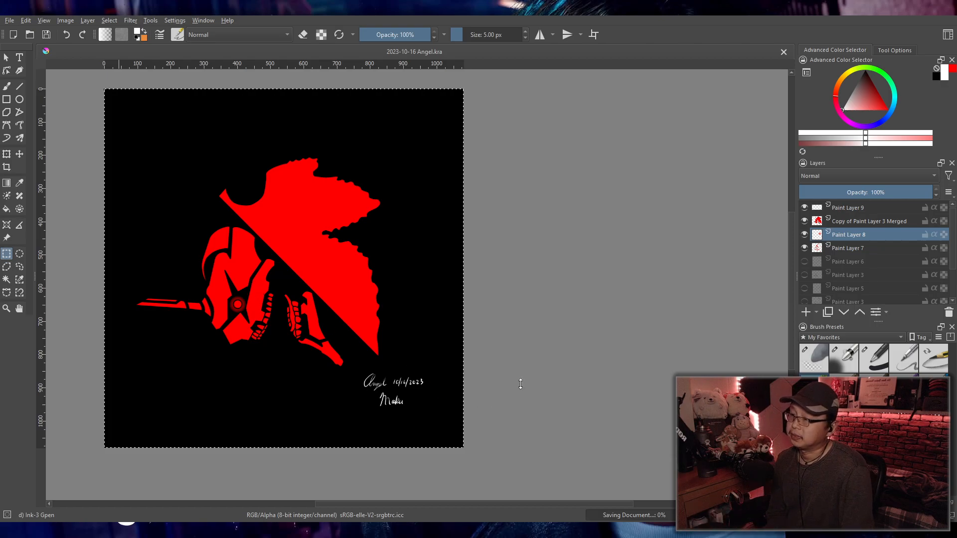
pyautogui.moveTo(331, 349); pyautogui.dragTo(437, 383)
pyautogui.scroll(1, 424, 347)
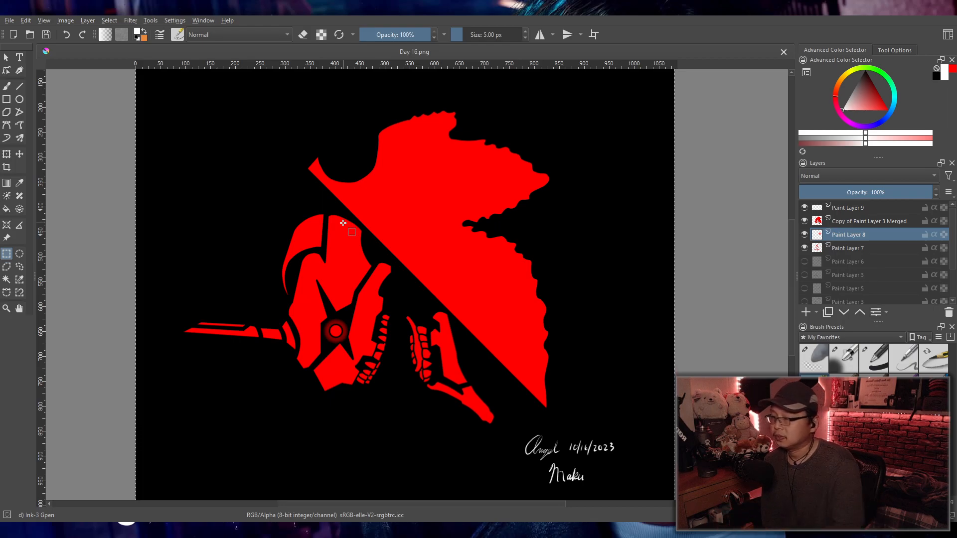
pyautogui.moveTo(393, 298); pyautogui.dragTo(372, 293)
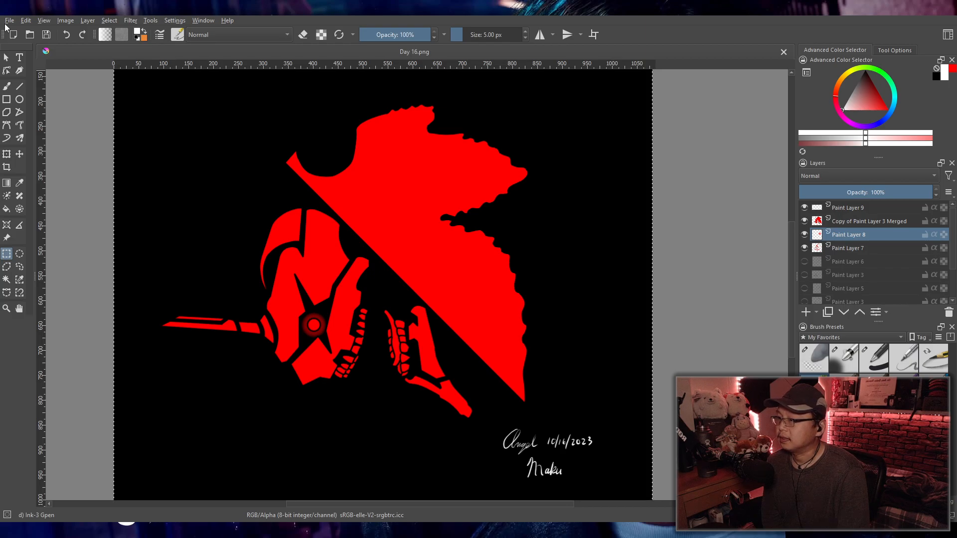
pyautogui.moveTo(342, 220); pyautogui.dragTo(337, 217)
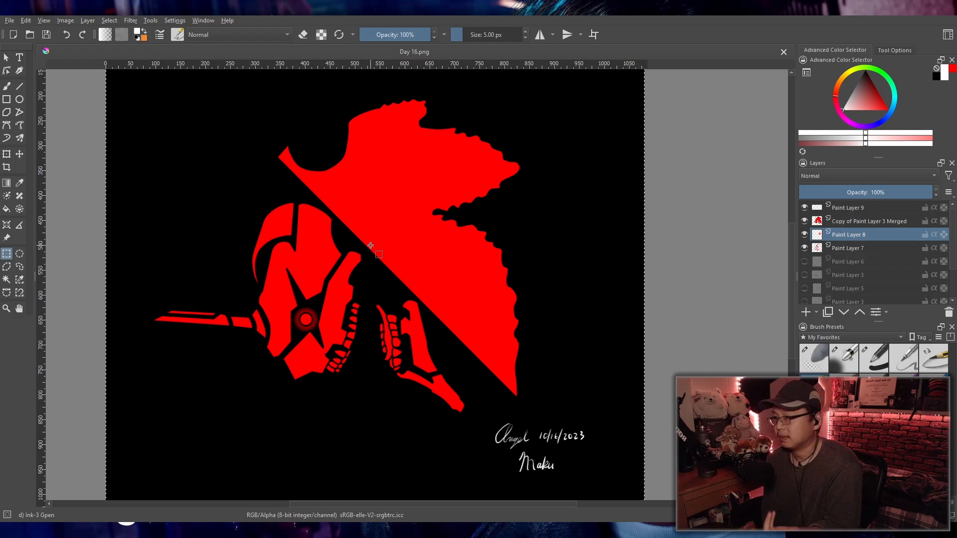
pyautogui.moveTo(370, 242); pyautogui.dragTo(376, 265)
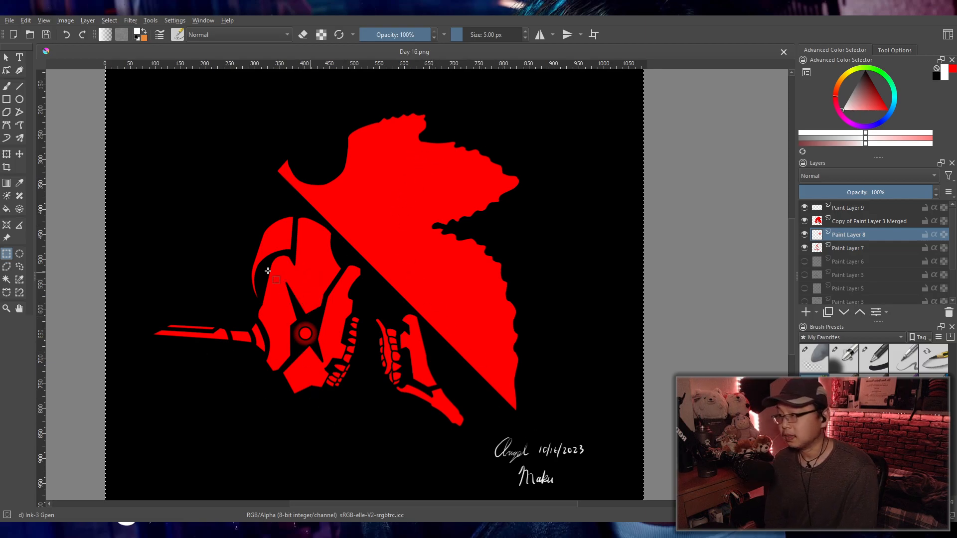
pyautogui.moveTo(369, 303)
pyautogui.mouseDown()
pyautogui.moveTo(385, 282)
pyautogui.moveTo(376, 299)
pyautogui.moveTo(312, 279)
pyautogui.moveTo(321, 298)
pyautogui.moveTo(312, 284)
pyautogui.mouseUp()
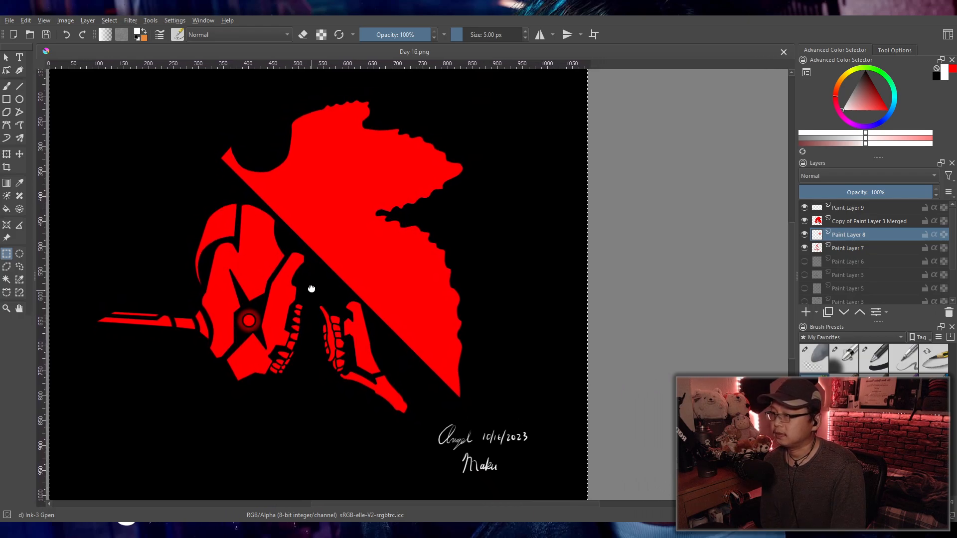